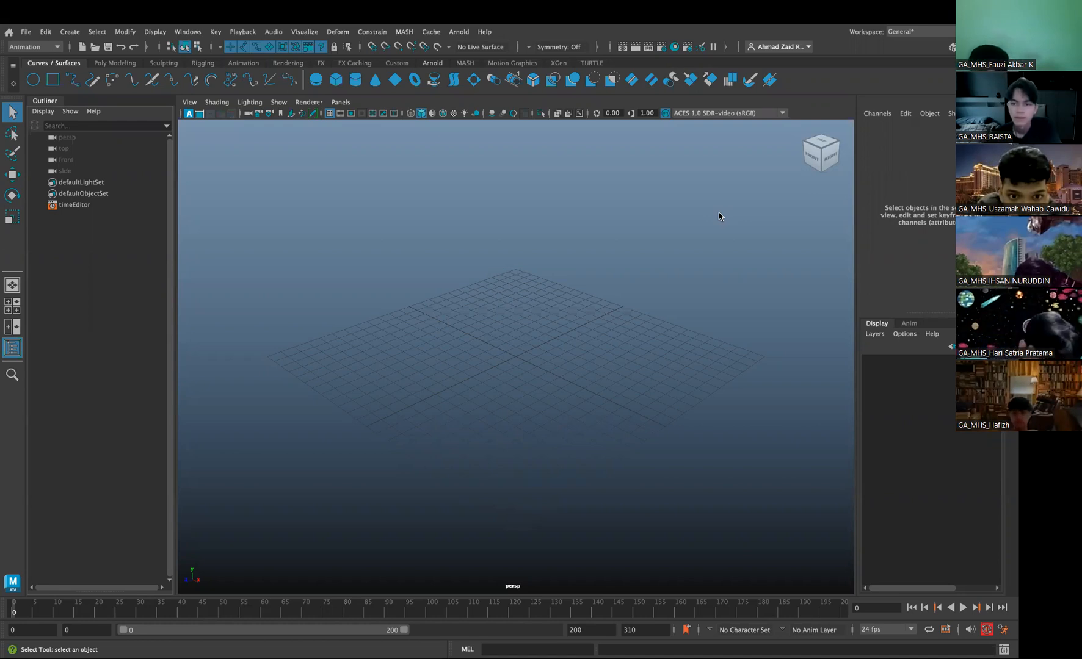
# Switch to Substance 3D Painter, dismiss its welcome window, and expand the program to full screen
pyautogui.moveTo(519, 12)
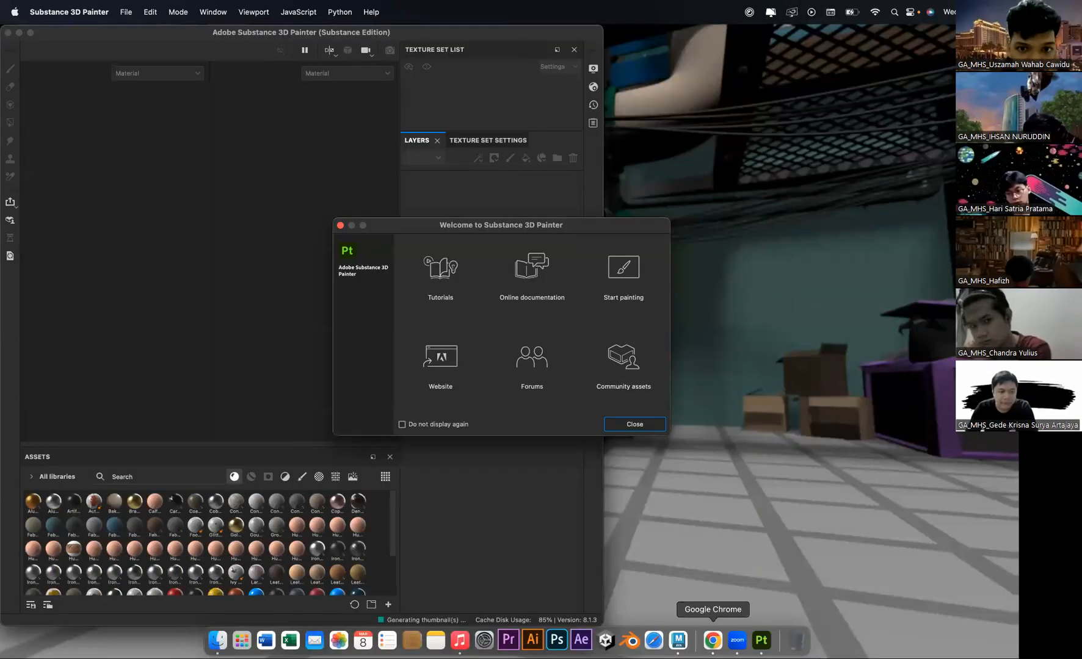
pyautogui.click(736, 641)
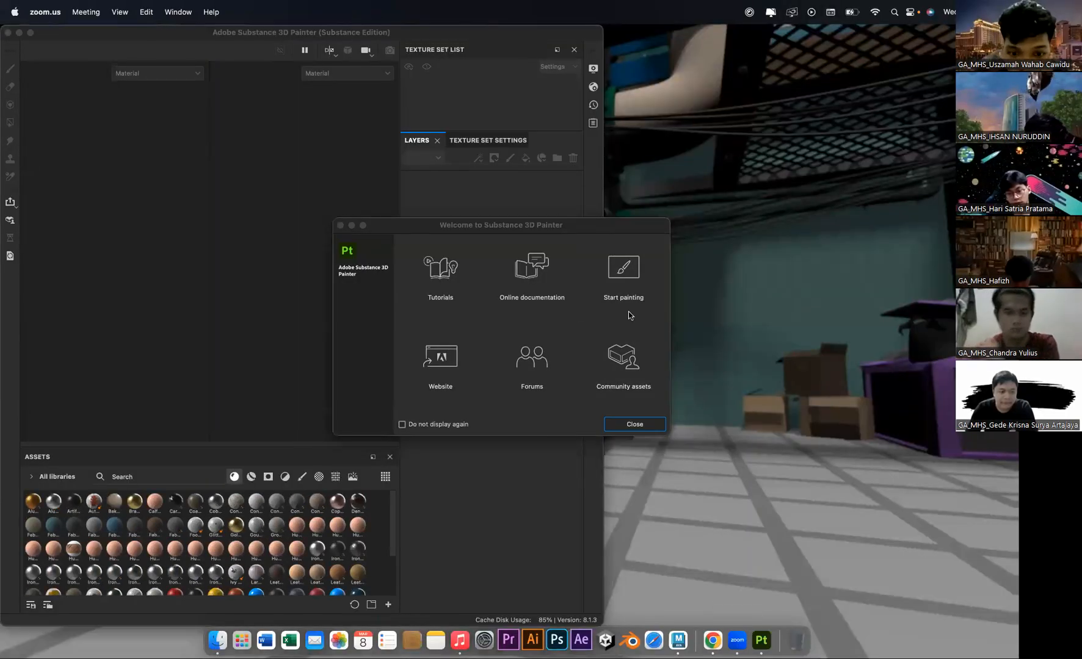
pyautogui.click(634, 423)
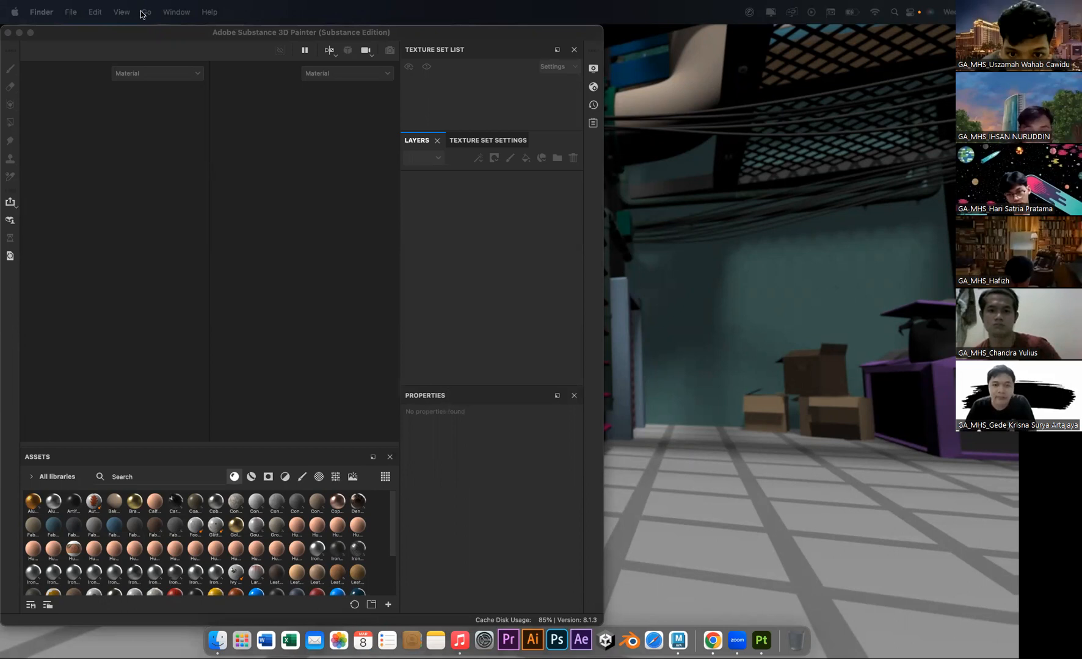
pyautogui.click(30, 33)
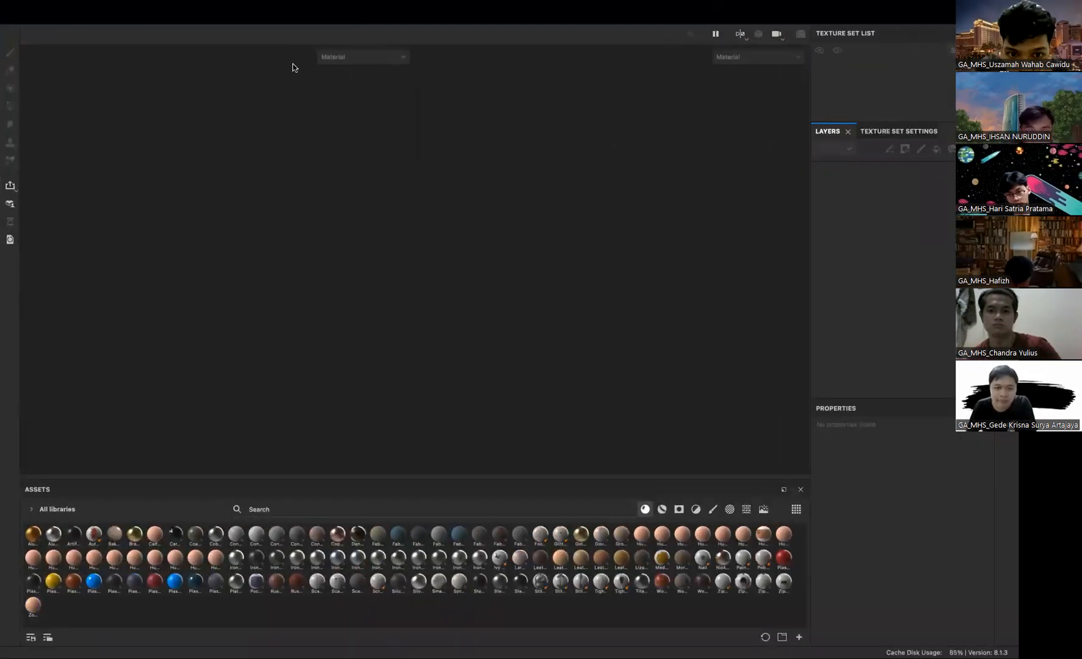
pyautogui.moveTo(318, 5)
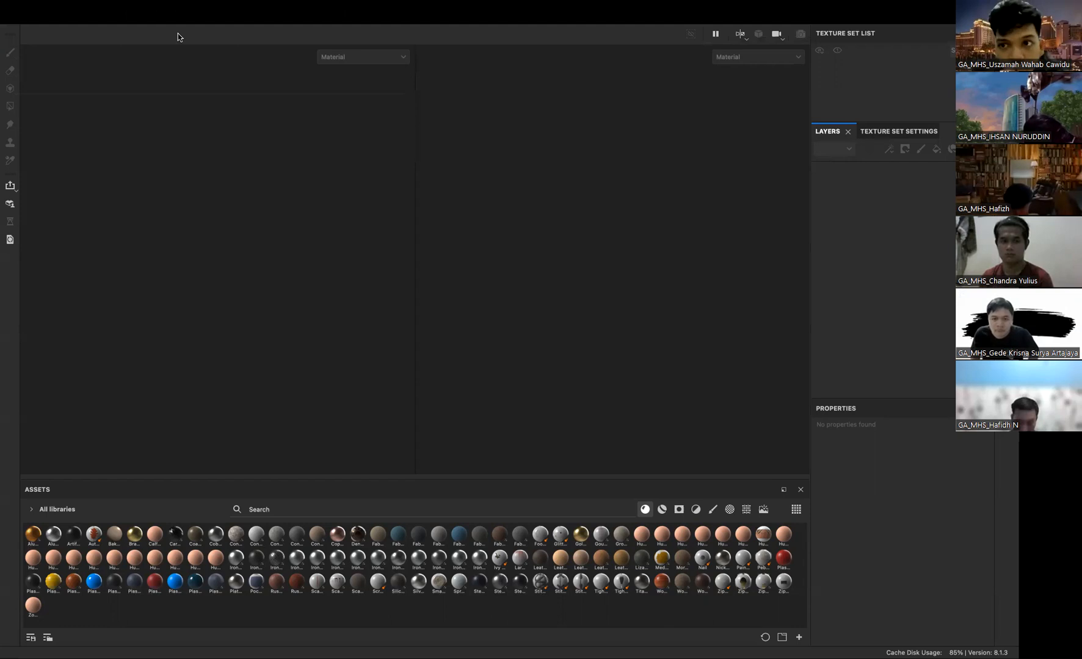
pyautogui.moveTo(106, 22)
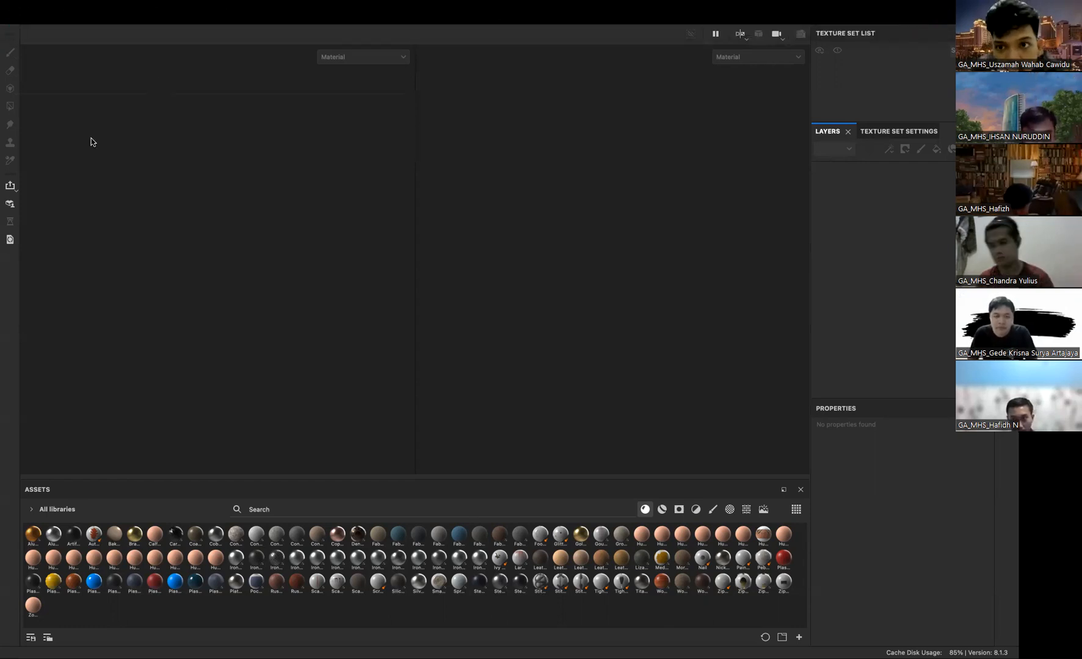
# Switch from Substance 3D Painter back to the empty Maya scene
pyautogui.hotkey('ctrl', 'Left')
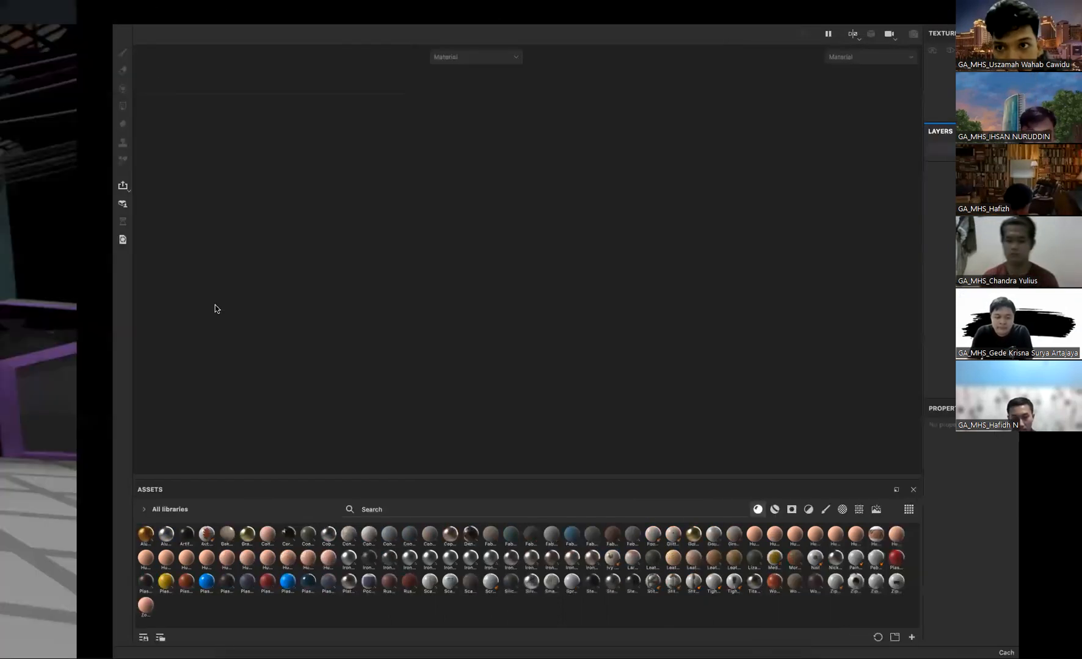
pyautogui.hotkey('ctrl', 'Right')
pyautogui.hotkey('ctrl', 'Left')
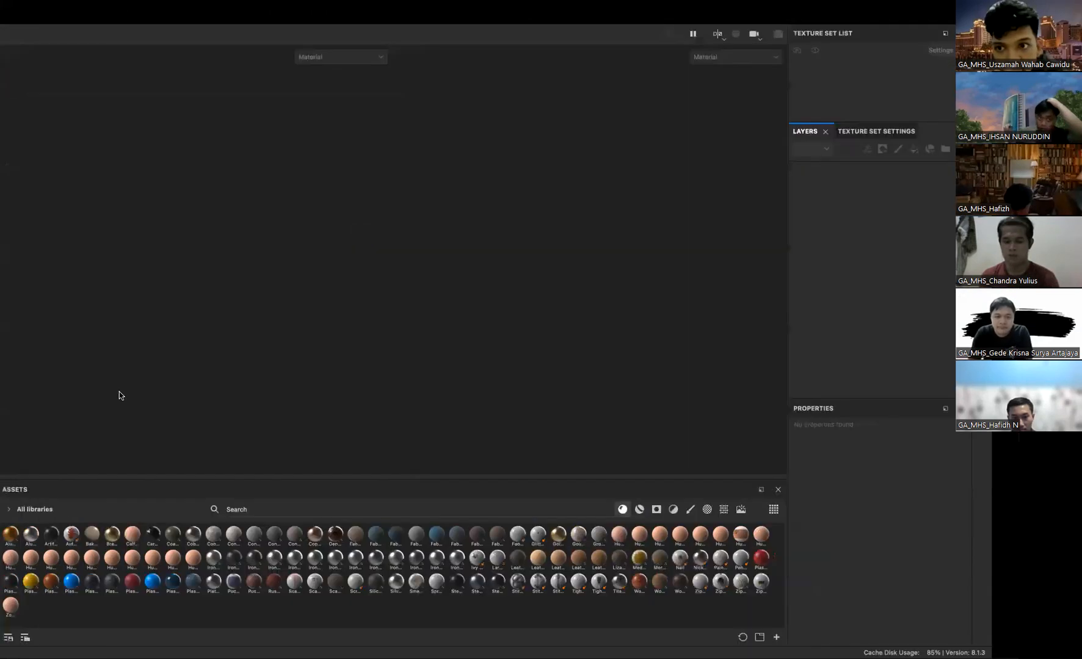
pyautogui.hotkey('ctrl', 'Right')
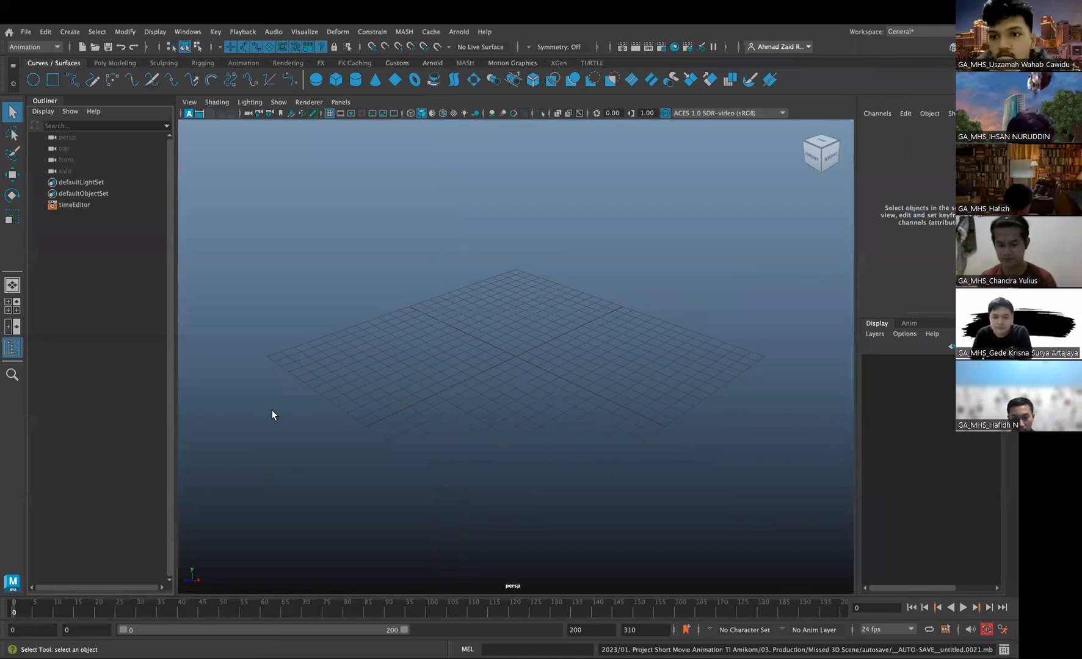
# Create a polygon plane at the origin, scale it uniformly to about 32.92 as the ground, and deselect it
pyautogui.click(114, 64)
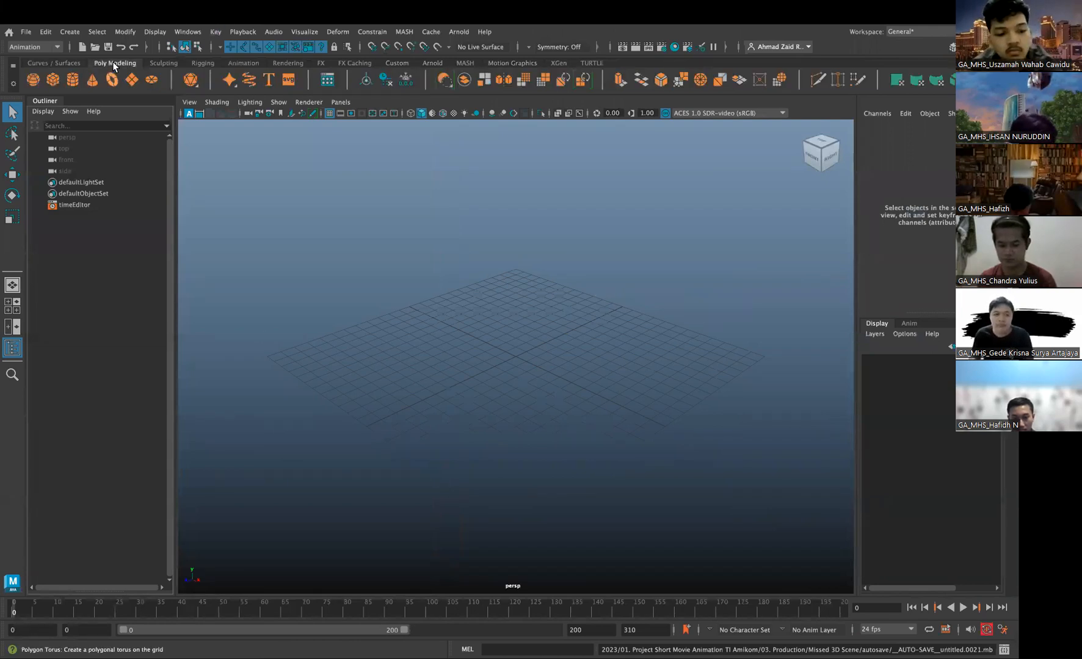
pyautogui.click(136, 85)
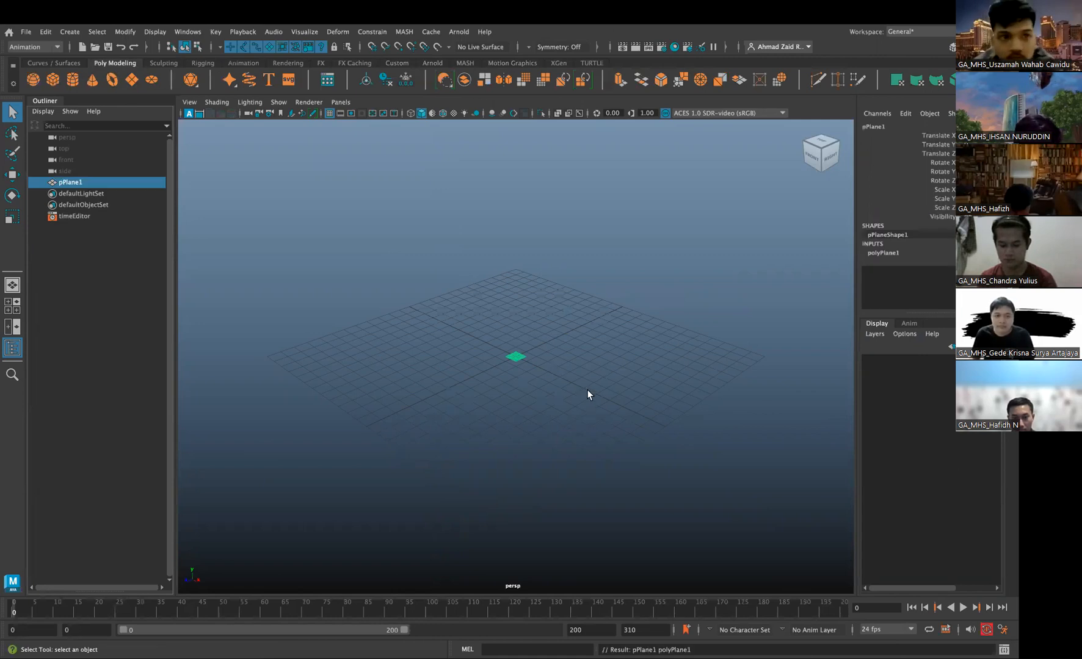
pyautogui.press('r')
pyautogui.moveTo(551, 359); pyautogui.dragTo(408, 357, button='middle')
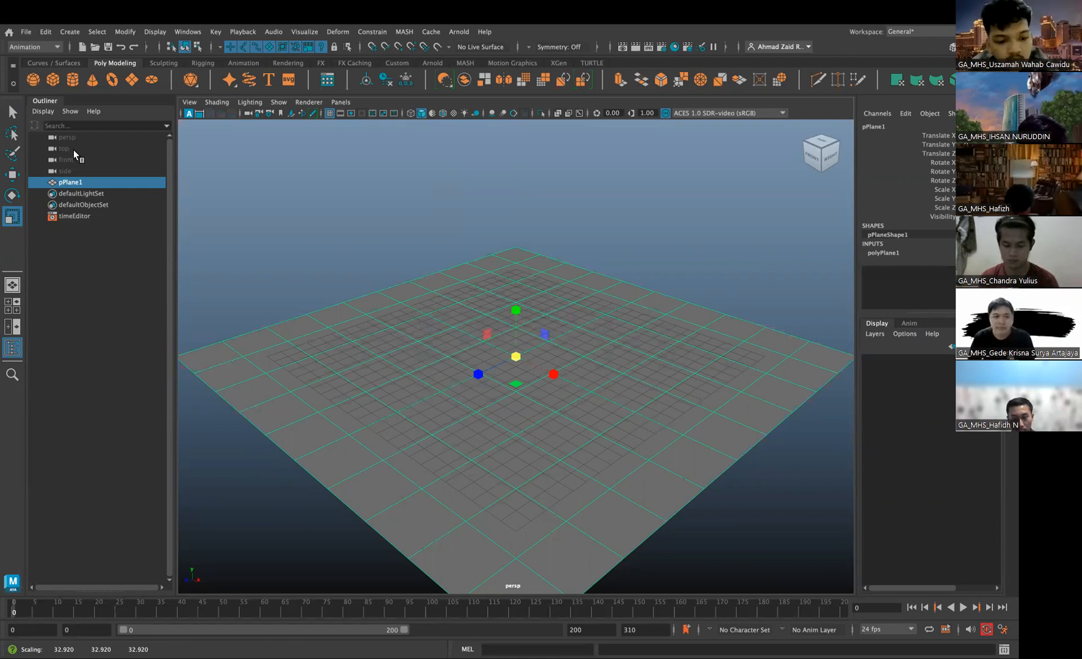
pyautogui.click(383, 184)
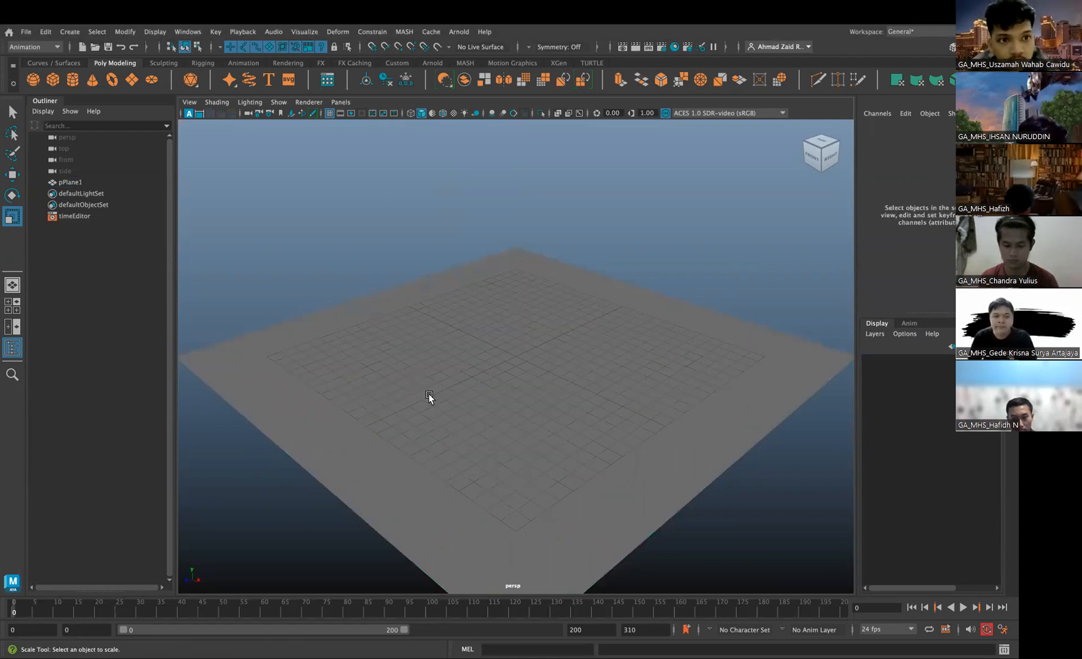
# Create a polygon cube, enlarge it, raise it onto the ground plane, and stack a duplicate directly on top
pyautogui.click(53, 80)
pyautogui.scroll(-5, 491, 346)
pyautogui.scroll(5, 491, 346)
pyautogui.moveTo(516, 356); pyautogui.dragTo(623, 406)
pyautogui.press('w')
pyautogui.moveTo(514, 310); pyautogui.dragTo(512, 161)
pyautogui.keyDown('alt'); pyautogui.moveTo(573, 326); pyautogui.dragTo(534, 308); pyautogui.keyUp('alt')
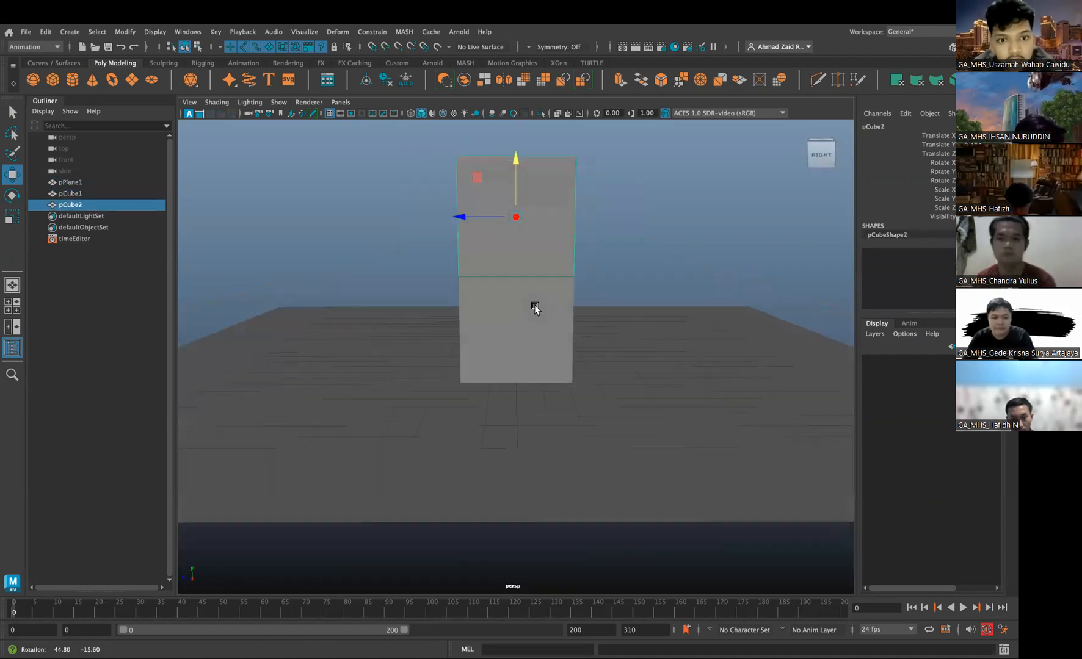
# Widen the upper cube slightly so that it overhangs the lower cube on both sides
pyautogui.keyDown('alt'); pyautogui.moveTo(534, 307); pyautogui.dragTo(556, 372, button='middle'); pyautogui.keyUp('alt')
pyautogui.keyDown('alt'); pyautogui.moveTo(557, 374); pyautogui.dragTo(522, 381); pyautogui.keyUp('alt')
pyautogui.click(522, 381)
pyautogui.press('r')
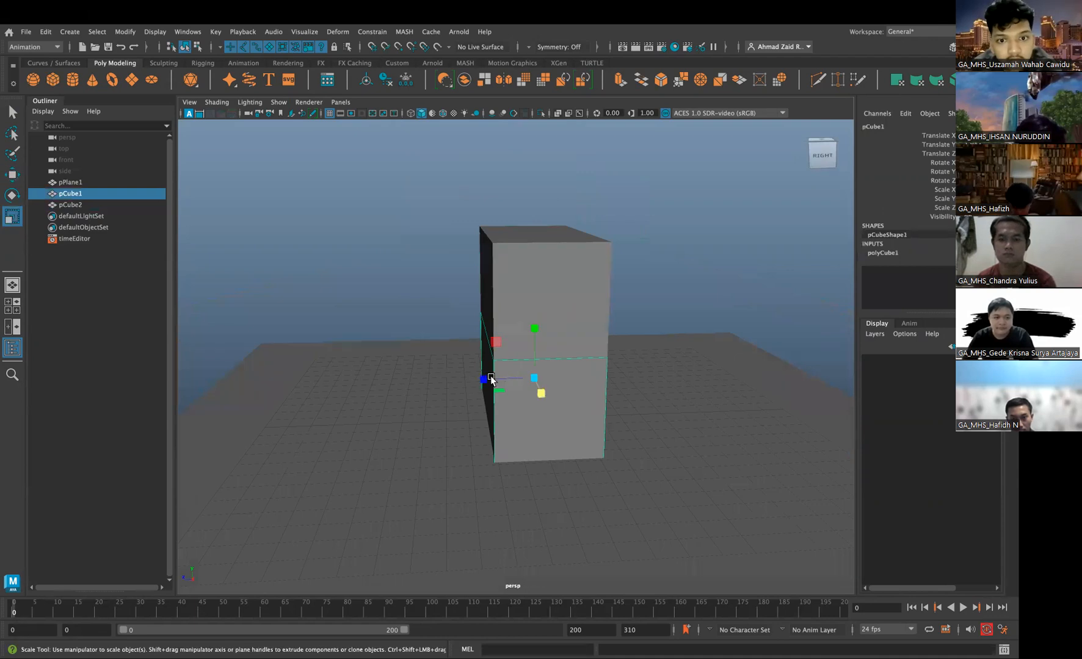
pyautogui.click(499, 330)
pyautogui.moveTo(485, 285); pyautogui.dragTo(474, 288)
pyautogui.keyDown('alt'); pyautogui.moveTo(506, 333); pyautogui.dragTo(532, 272); pyautogui.keyUp('alt')
# Merge the upper cube's top vertices in pairs to their centers, at the front and back, to form a gable roof
pyautogui.rightClick(533, 272)
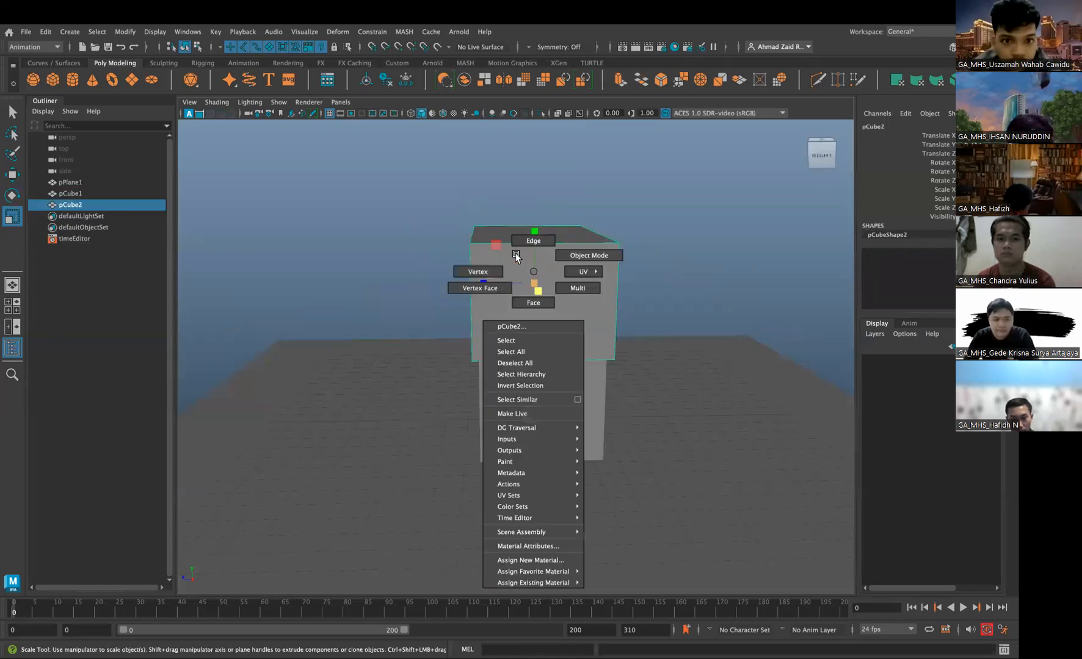
pyautogui.click(478, 271)
pyautogui.click(471, 243)
pyautogui.keyDown('shift'); pyautogui.moveTo(601, 242); pyautogui.dragTo(583, 173, button='right'); pyautogui.keyUp('shift')
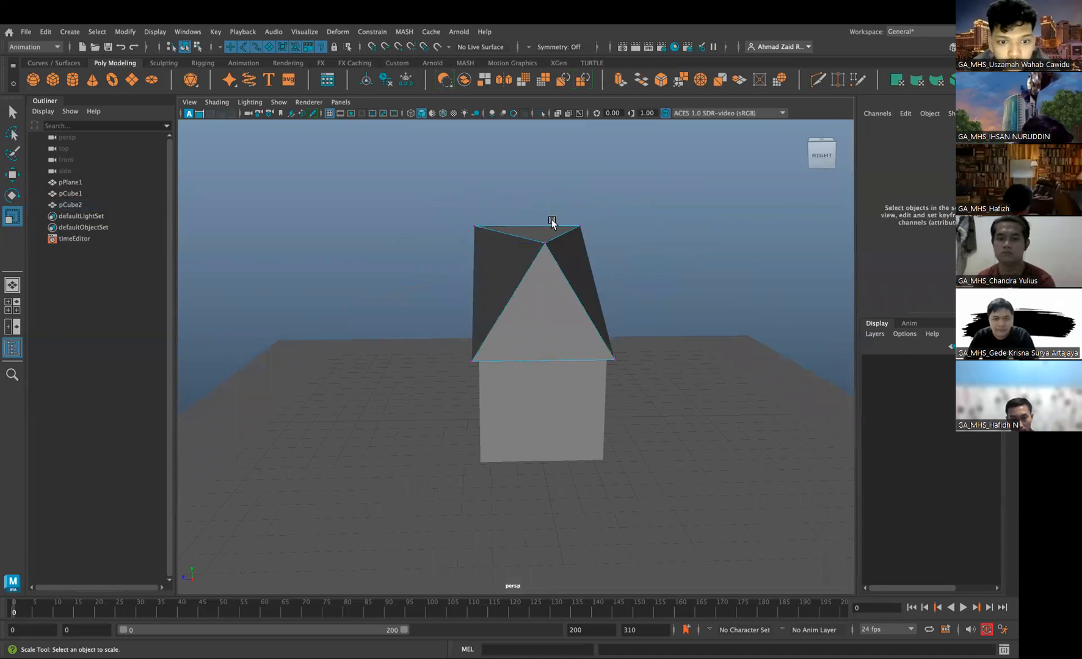
pyautogui.moveTo(584, 232); pyautogui.dragTo(585, 233)
pyautogui.press('g')
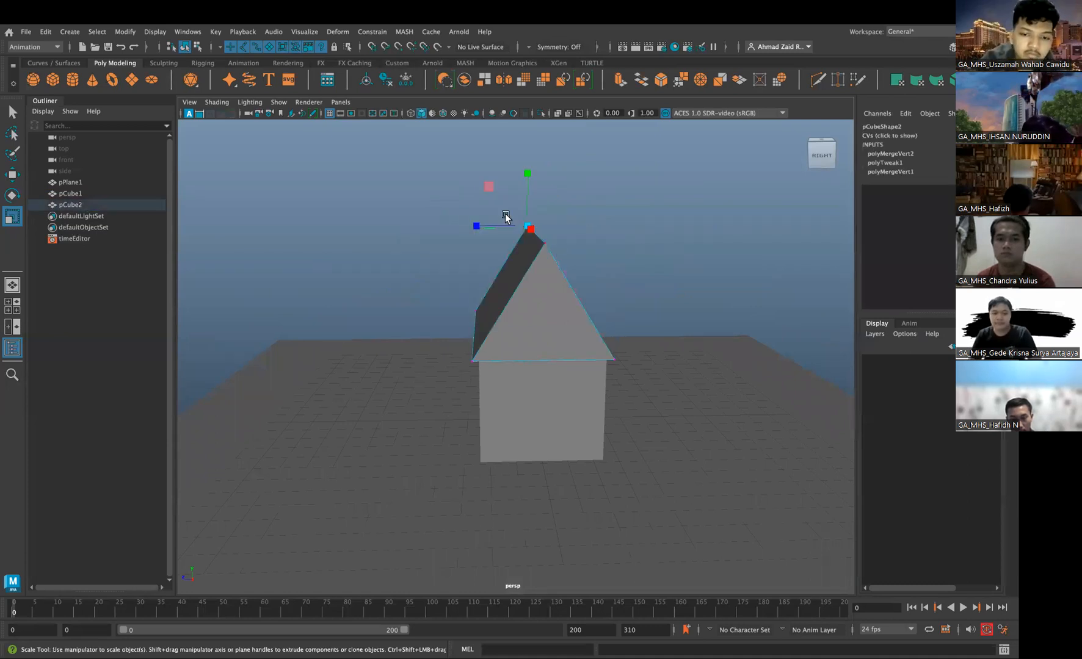
# Return the roof to object mode and align it over the cube that forms the house body
pyautogui.press('w')
pyautogui.click(535, 223)
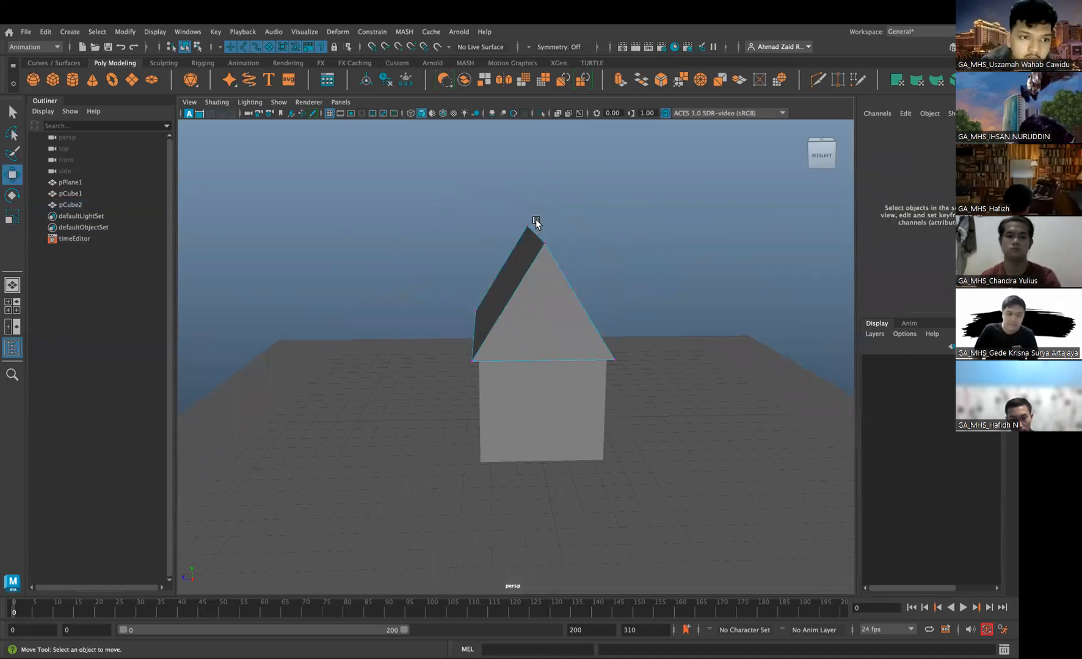
pyautogui.click(535, 223)
pyautogui.keyDown('alt'); pyautogui.moveTo(535, 224); pyautogui.dragTo(551, 252); pyautogui.keyUp('alt')
pyautogui.press('r')
pyautogui.press('w')
pyautogui.moveTo(534, 272); pyautogui.dragTo(578, 243, button='right')
pyautogui.moveTo(527, 277); pyautogui.dragTo(535, 275)
# Lengthen the house body and roof, and shorten the roof ridge so both roof ends slope inward
pyautogui.keyDown('alt'); pyautogui.moveTo(616, 326); pyautogui.dragTo(547, 322); pyautogui.keyUp('alt')
pyautogui.moveTo(550, 322); pyautogui.dragTo(595, 263, button='right')
pyautogui.keyDown('alt'); pyautogui.moveTo(595, 267); pyautogui.dragTo(615, 279); pyautogui.keyUp('alt')
pyautogui.moveTo(490, 287); pyautogui.dragTo(521, 218, button='right')
pyautogui.click(438, 253)
pyautogui.keyDown('alt'); pyautogui.moveTo(438, 252); pyautogui.dragTo(474, 290); pyautogui.keyUp('alt')
pyautogui.keyDown('alt'); pyautogui.moveTo(442, 365); pyautogui.dragTo(210, 144); pyautogui.keyUp('alt')
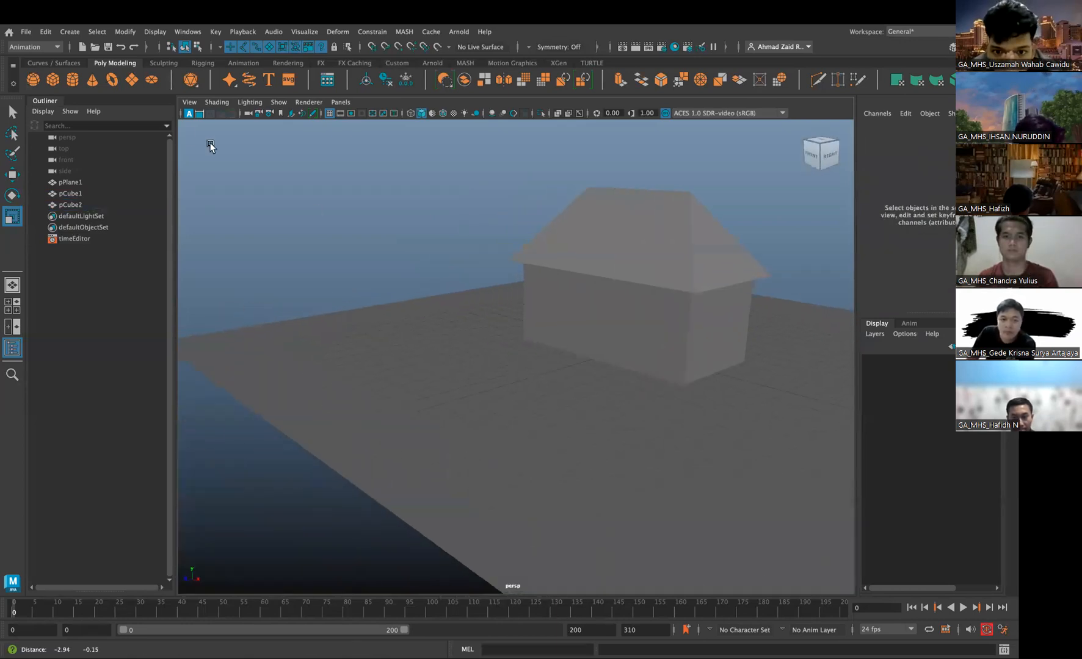
# Create another polygon cube, move it to the ground plane's far corner behind the house, and scale it taller
pyautogui.click(48, 78)
pyautogui.keyDown('alt'); pyautogui.moveTo(379, 239); pyautogui.dragTo(541, 346); pyautogui.keyUp('alt')
pyautogui.press('w')
pyautogui.moveTo(601, 362); pyautogui.dragTo(515, 336, button='middle')
pyautogui.press('r')
pyautogui.moveTo(491, 233); pyautogui.dragTo(483, 183, button='middle')
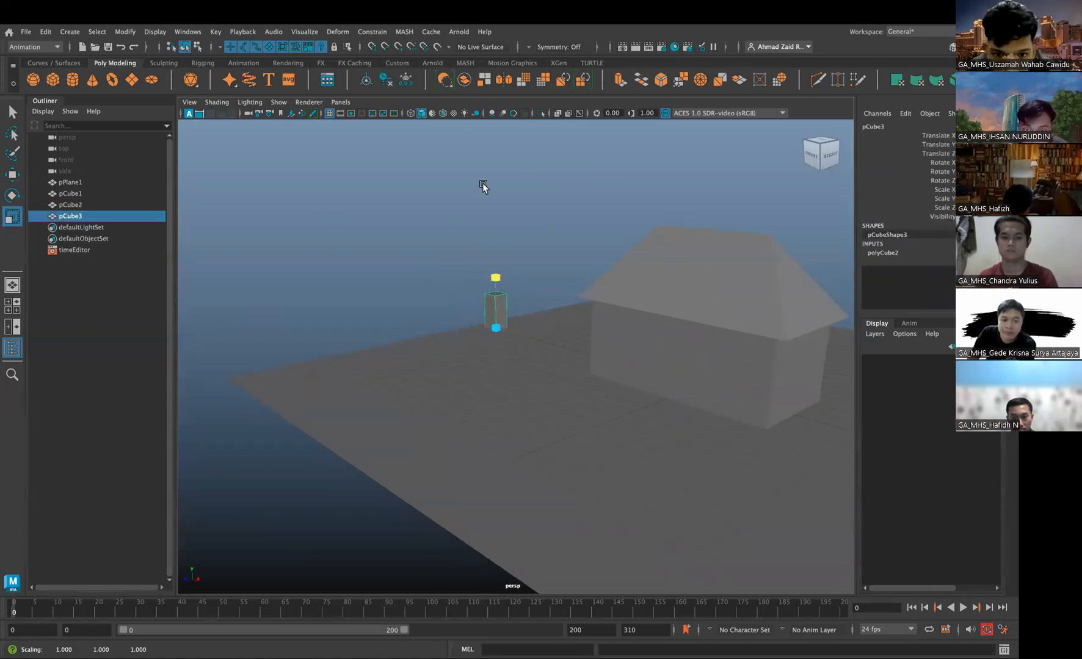
# Raise the corner box onto the ground plane and lower its top vertices slightly
pyautogui.press('w')
pyautogui.moveTo(495, 276); pyautogui.dragTo(492, 214)
pyautogui.moveTo(493, 213); pyautogui.dragTo(432, 177, button='right')
pyautogui.moveTo(432, 167); pyautogui.dragTo(532, 210)
pyautogui.moveTo(491, 165); pyautogui.dragTo(493, 188)
# Move the corner box's end faces outward to stretch it into a long wall along the ground plane's edge
pyautogui.moveTo(494, 224); pyautogui.dragTo(493, 249, button='right')
pyautogui.click(487, 268)
pyautogui.moveTo(450, 290); pyautogui.dragTo(193, 404)
pyautogui.keyDown('alt'); pyautogui.moveTo(437, 351); pyautogui.dragTo(474, 347); pyautogui.keyUp('alt')
pyautogui.keyDown('alt'); pyautogui.moveTo(638, 294); pyautogui.dragTo(449, 242, button='middle'); pyautogui.keyUp('alt')
pyautogui.click(620, 246)
pyautogui.scroll(-5, 637, 319)
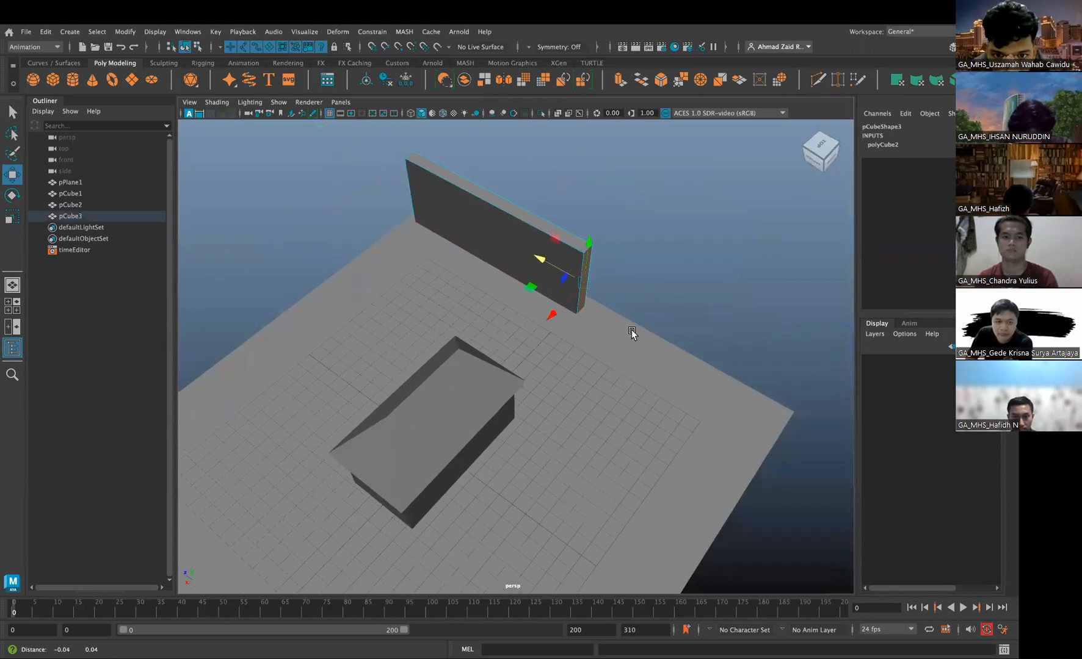
pyautogui.keyDown('alt'); pyautogui.moveTo(631, 329); pyautogui.dragTo(749, 305); pyautogui.keyUp('alt')
pyautogui.moveTo(816, 301); pyautogui.dragTo(767, 307, button='middle')
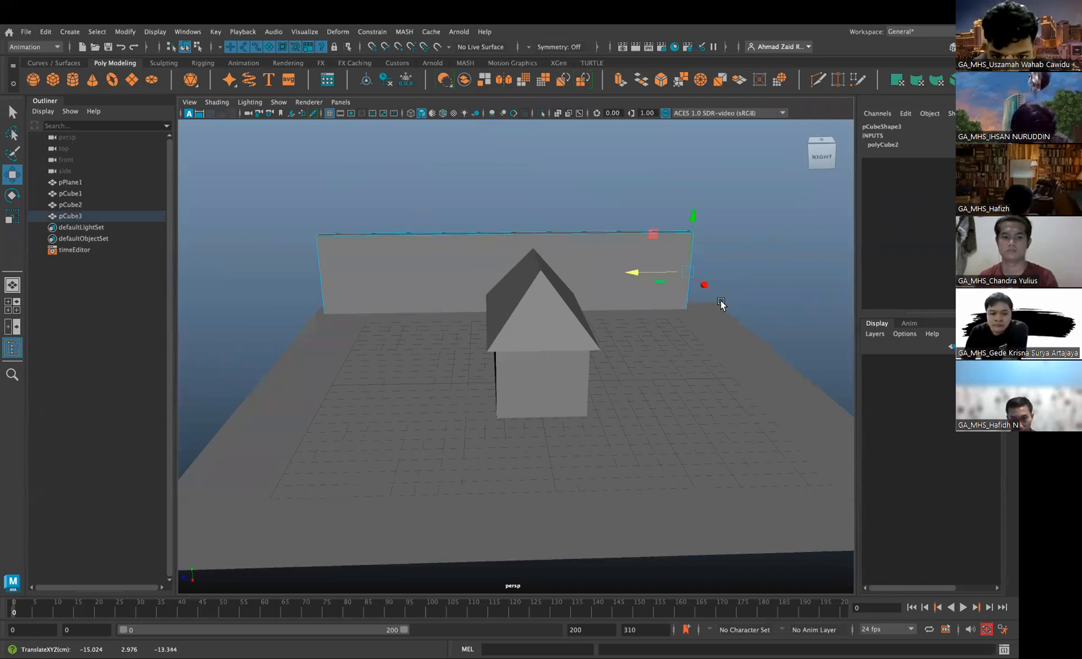
# Extrude the wall's end face by a short corner segment and adjust the segment's inner boundary
pyautogui.keyDown('shift'); pyautogui.moveTo(631, 273); pyautogui.dragTo(661, 272); pyautogui.keyUp('shift')
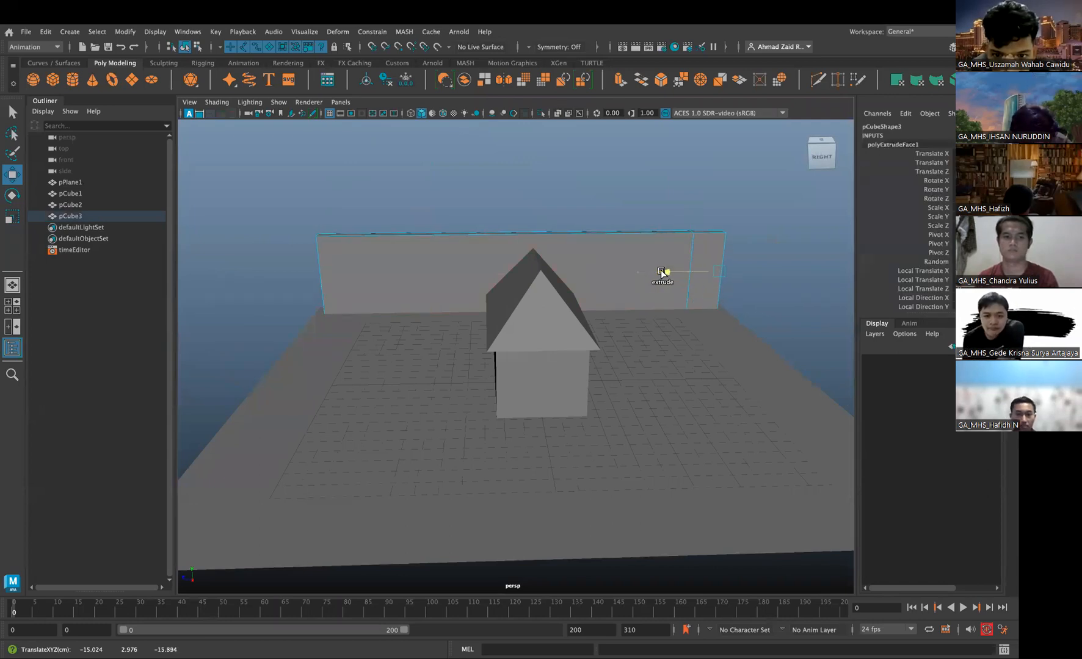
pyautogui.moveTo(694, 287); pyautogui.dragTo(688, 245, button='right')
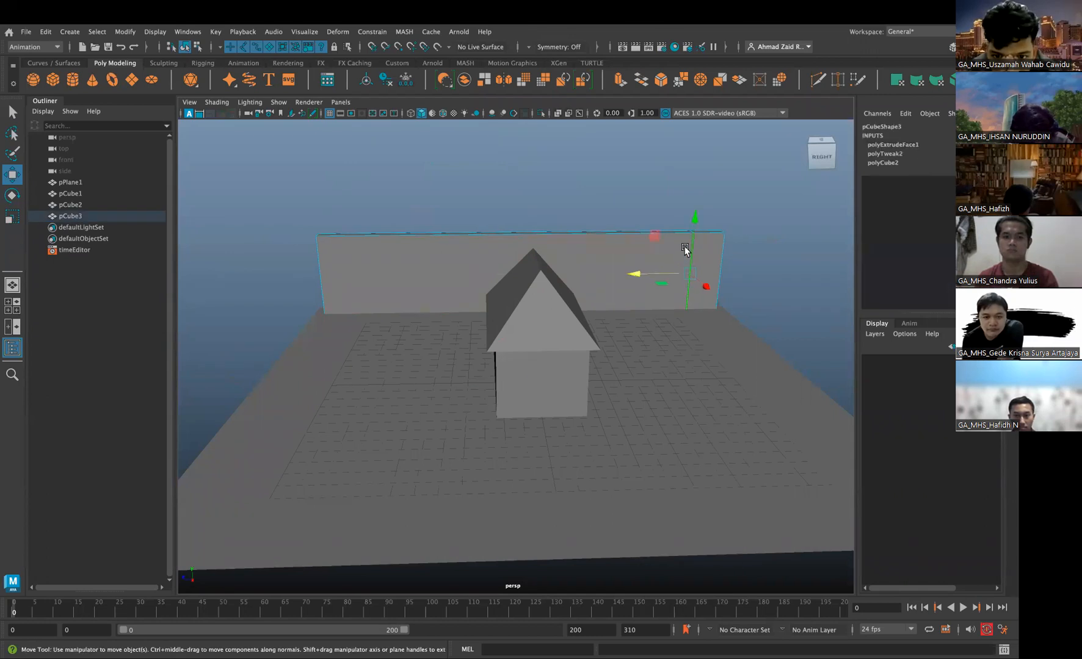
pyautogui.moveTo(647, 273); pyautogui.dragTo(655, 274)
# Extrude the corner segment's inner face along the adjacent ground edge to form a second wall, and return to object mode
pyautogui.moveTo(692, 257); pyautogui.dragTo(705, 269, button='right')
pyautogui.keyDown('alt'); pyautogui.moveTo(683, 296); pyautogui.dragTo(756, 270); pyautogui.keyUp('alt')
pyautogui.keyDown('alt'); pyautogui.moveTo(649, 283); pyautogui.dragTo(567, 272, button='middle'); pyautogui.keyUp('alt')
pyautogui.moveTo(601, 236); pyautogui.dragTo(822, 379)
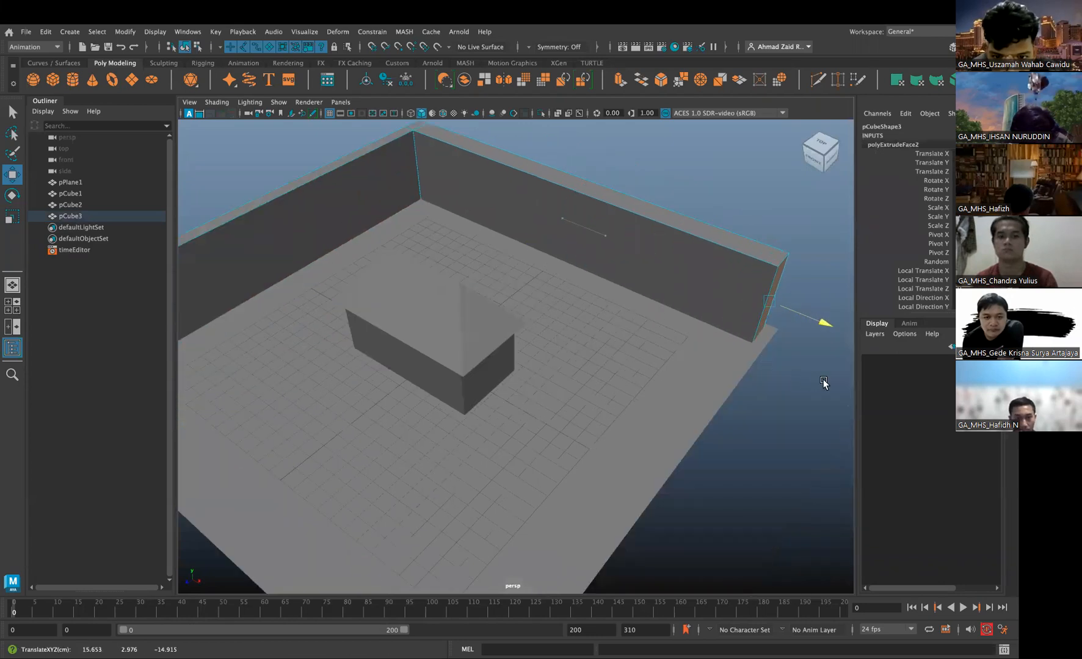
pyautogui.keyDown('alt'); pyautogui.moveTo(642, 347); pyautogui.dragTo(616, 356); pyautogui.keyUp('alt')
pyautogui.moveTo(615, 357); pyautogui.dragTo(679, 191, button='right')
pyautogui.keyDown('alt'); pyautogui.moveTo(680, 188); pyautogui.dragTo(531, 330); pyautogui.keyUp('alt')
# Select the ground plane and examine the material assignment options available for it
pyautogui.click(536, 340)
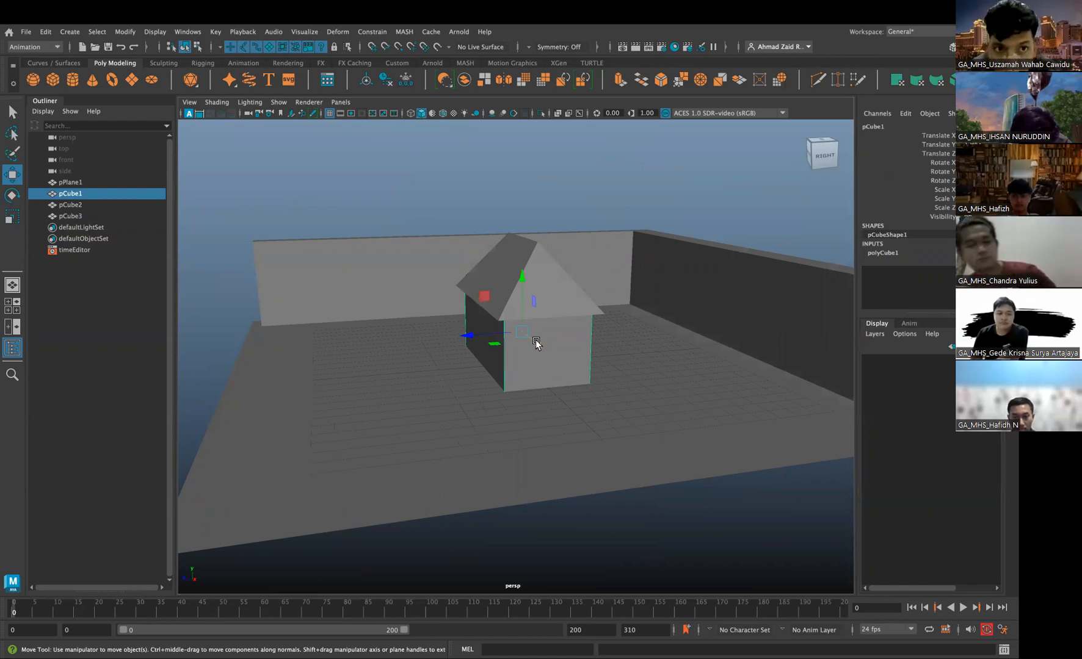
pyautogui.click(373, 409)
pyautogui.rightClick(403, 360)
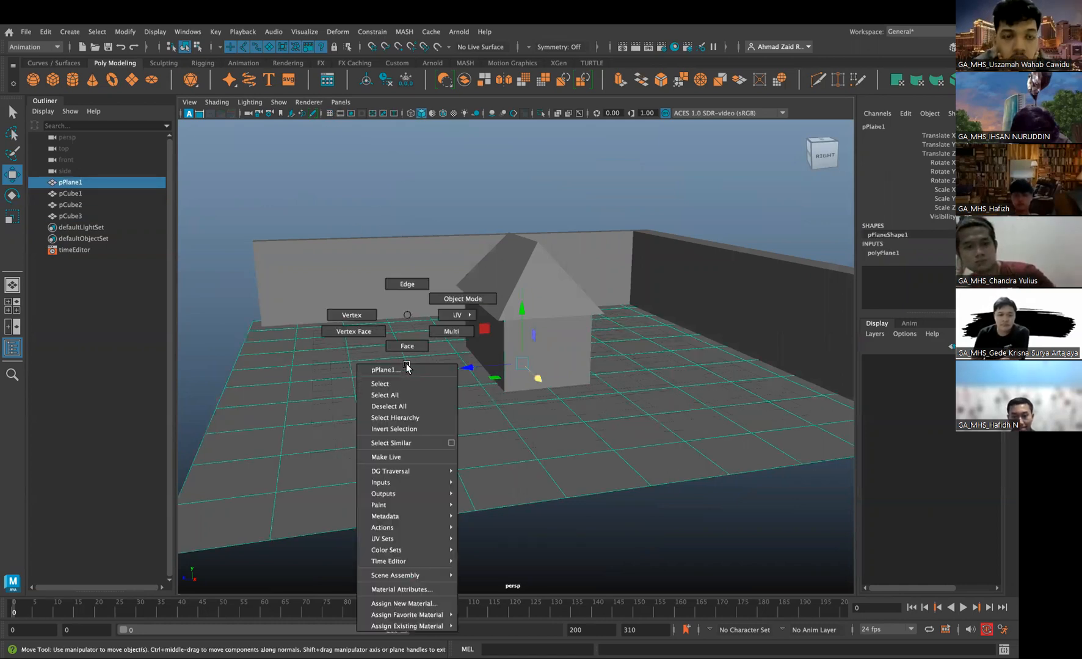
pyautogui.moveTo(437, 617)
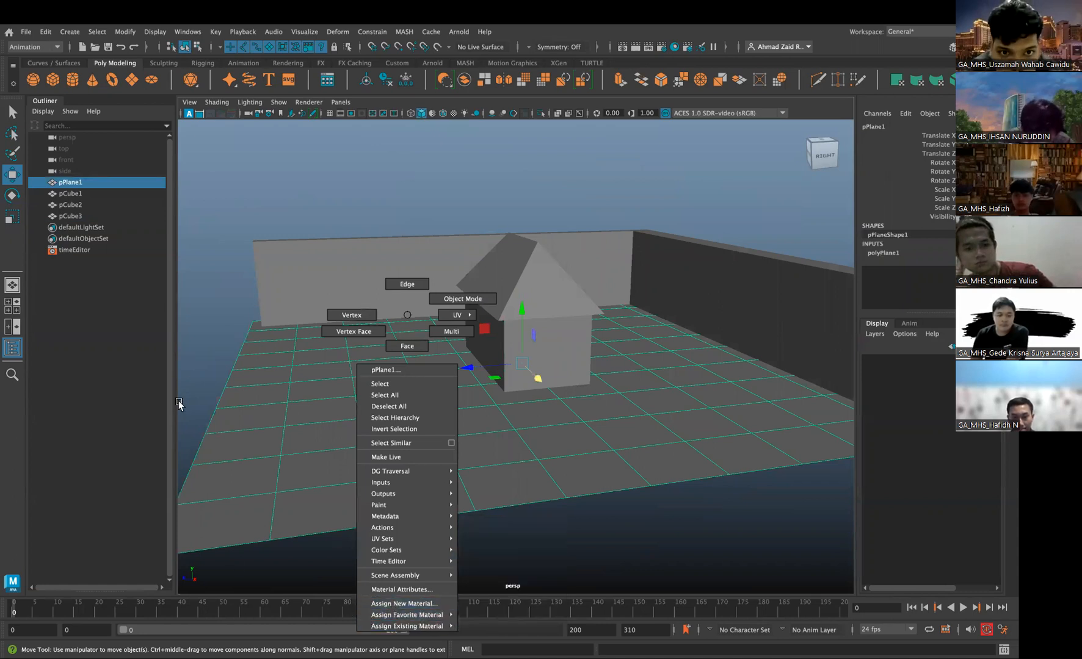
pyautogui.moveTo(461, 315); pyautogui.dragTo(463, 300, button='right')
pyautogui.moveTo(414, 421)
pyautogui.keyDown('alt'); pyautogui.mouseDown()
pyautogui.moveTo(427, 425)
pyautogui.moveTo(404, 439)
pyautogui.mouseUp(); pyautogui.keyUp('alt')
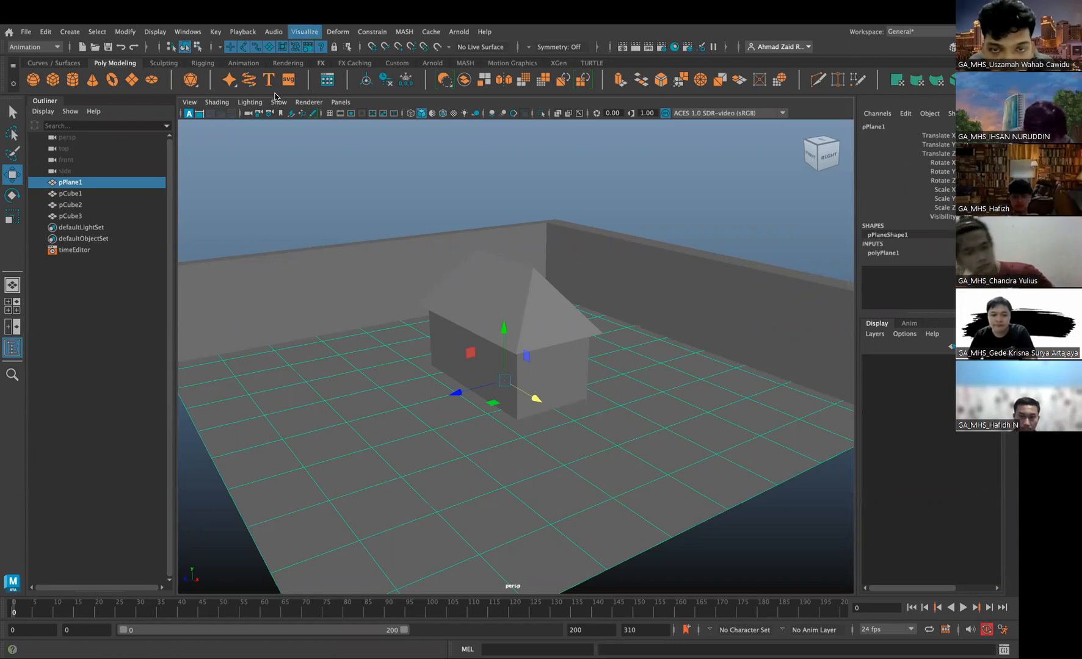
pyautogui.click(389, 267)
pyautogui.click(362, 339)
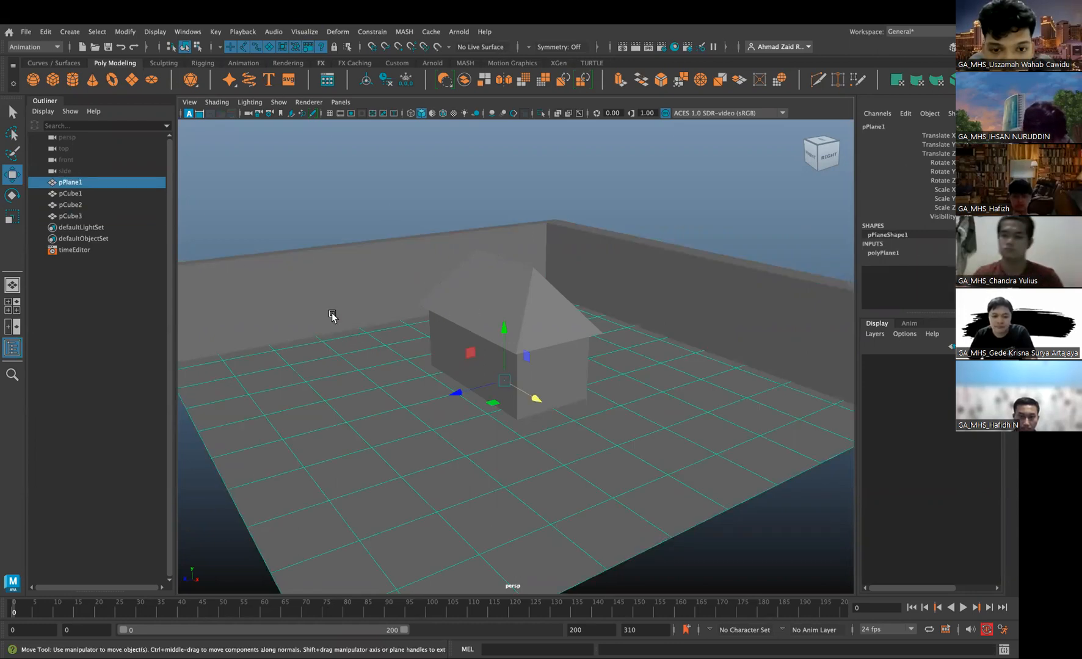
# Switch from the Animation to the Modeling menu set and review the available UV commands
pyautogui.click(34, 47)
pyautogui.click(34, 59)
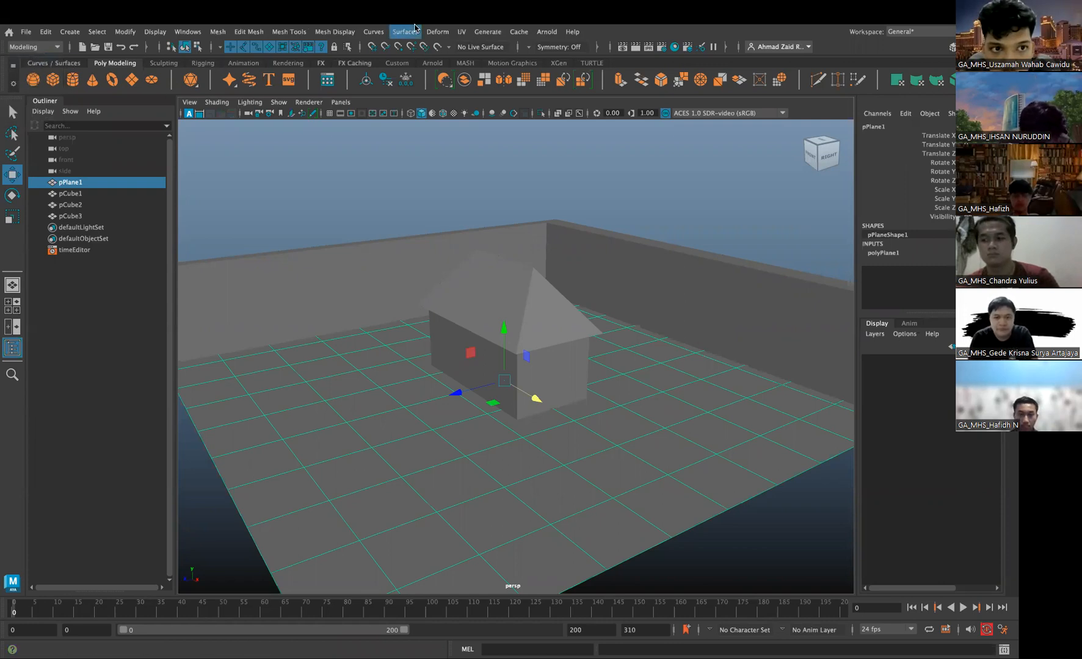
pyautogui.click(462, 32)
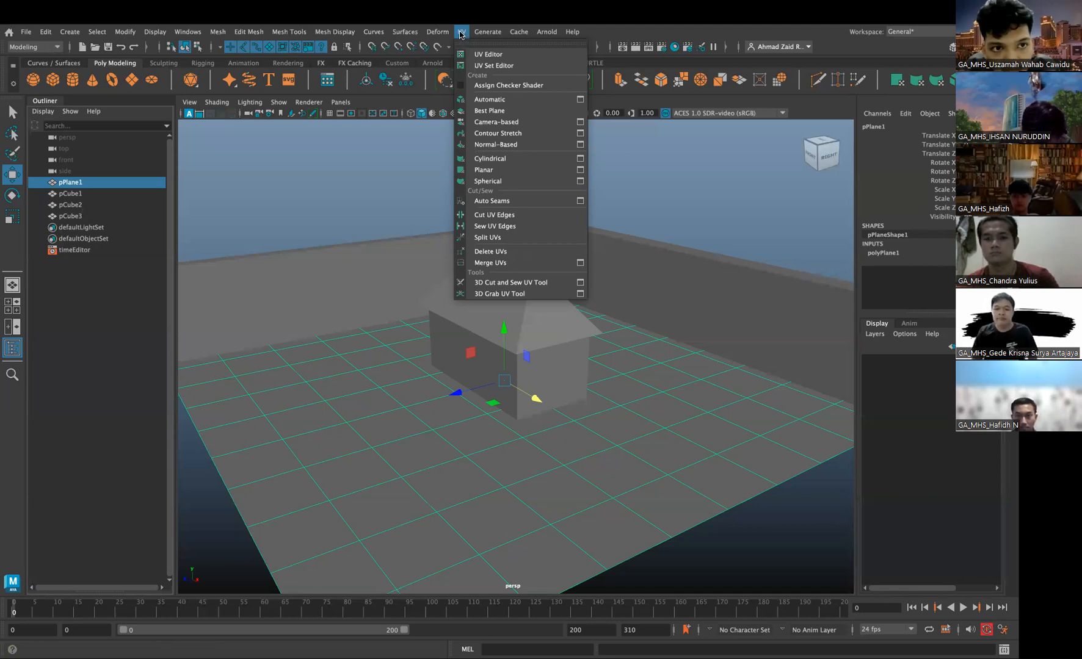
pyautogui.click(70, 31)
pyautogui.click(25, 47)
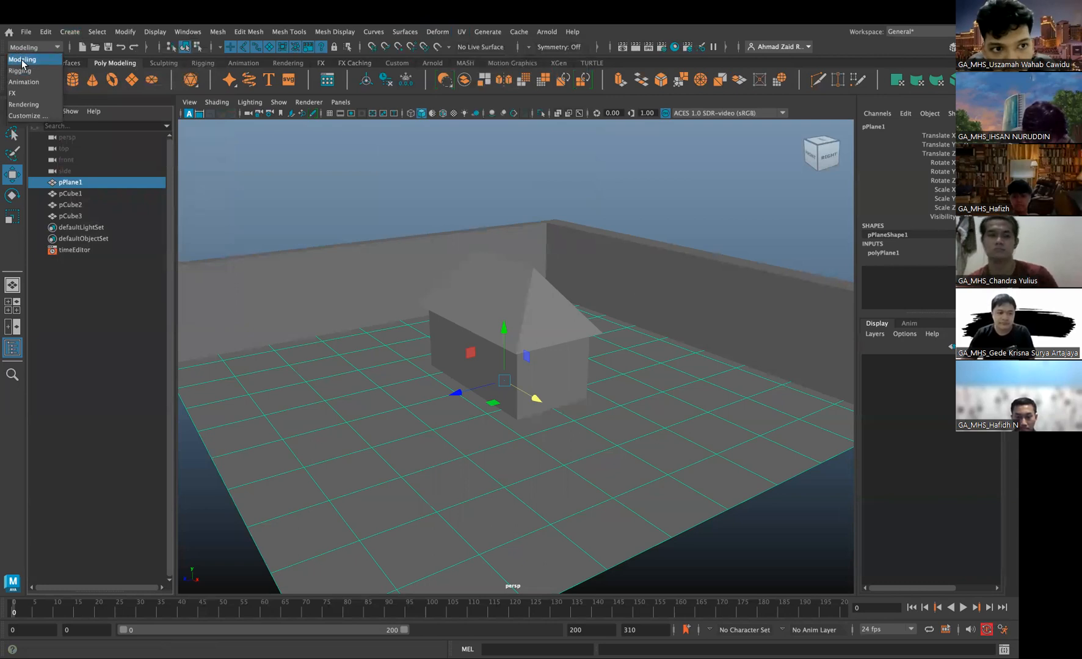
pyautogui.click(25, 63)
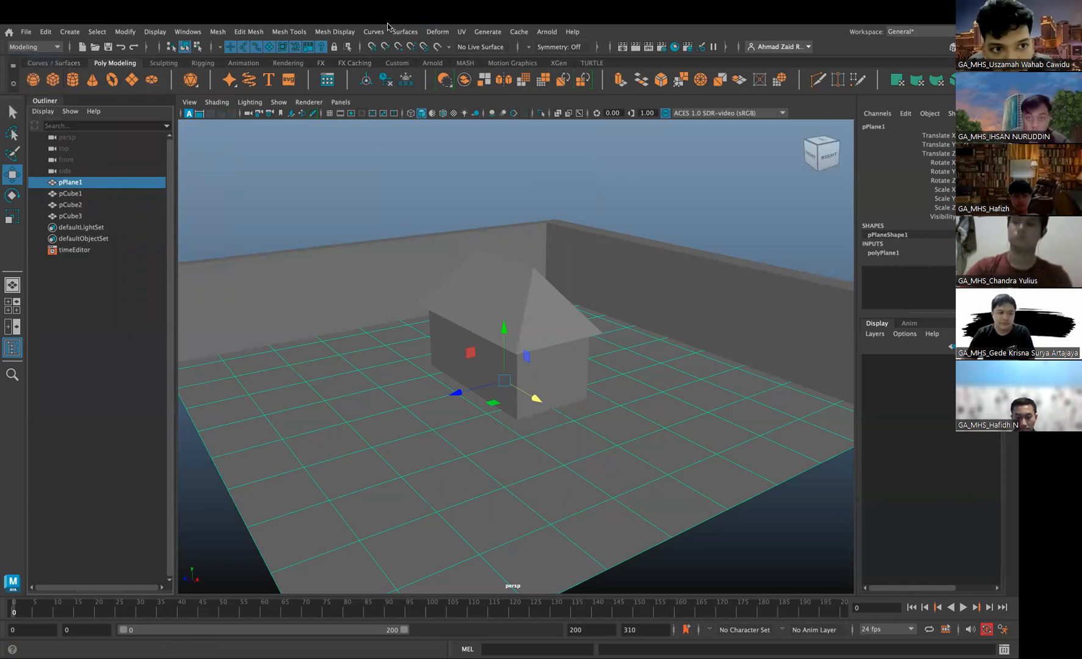
pyautogui.click(34, 48)
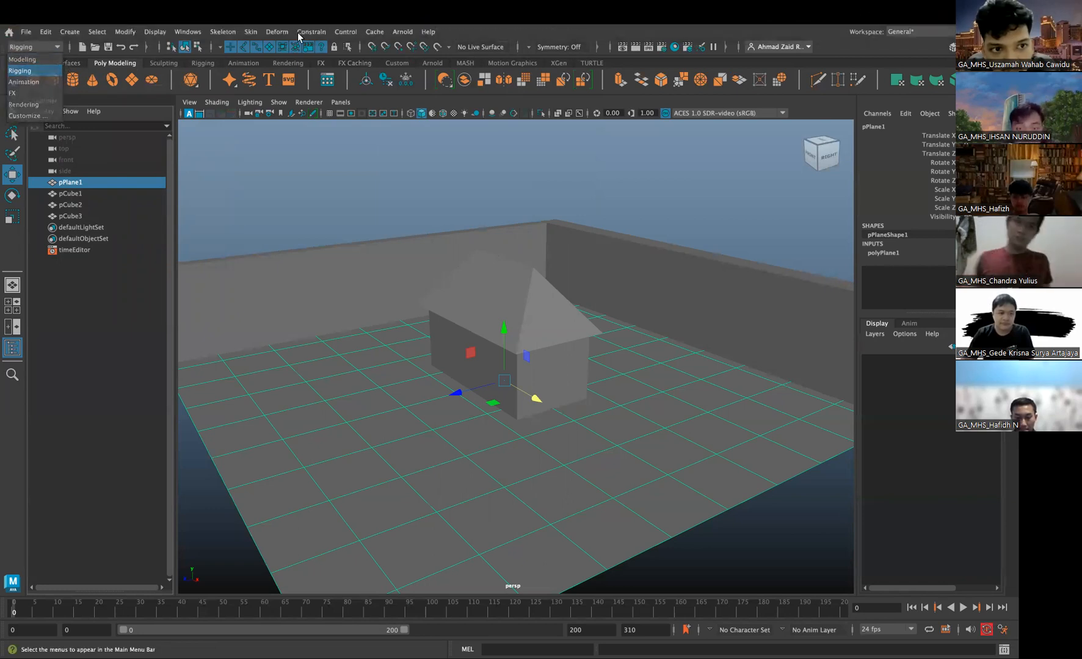
pyautogui.click(23, 70)
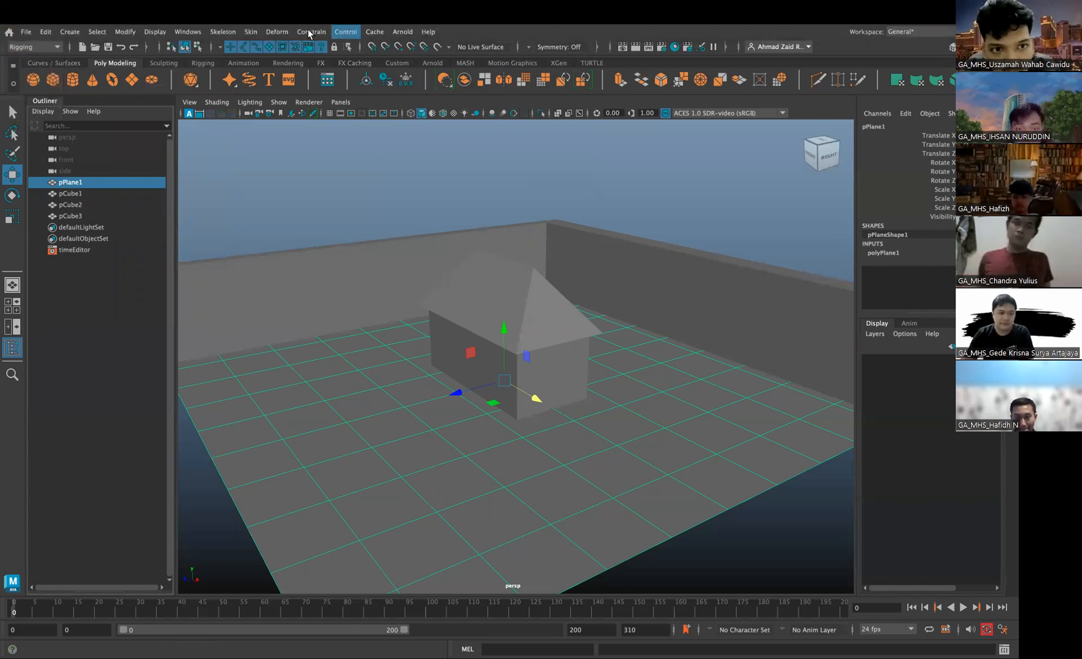
pyautogui.click(40, 46)
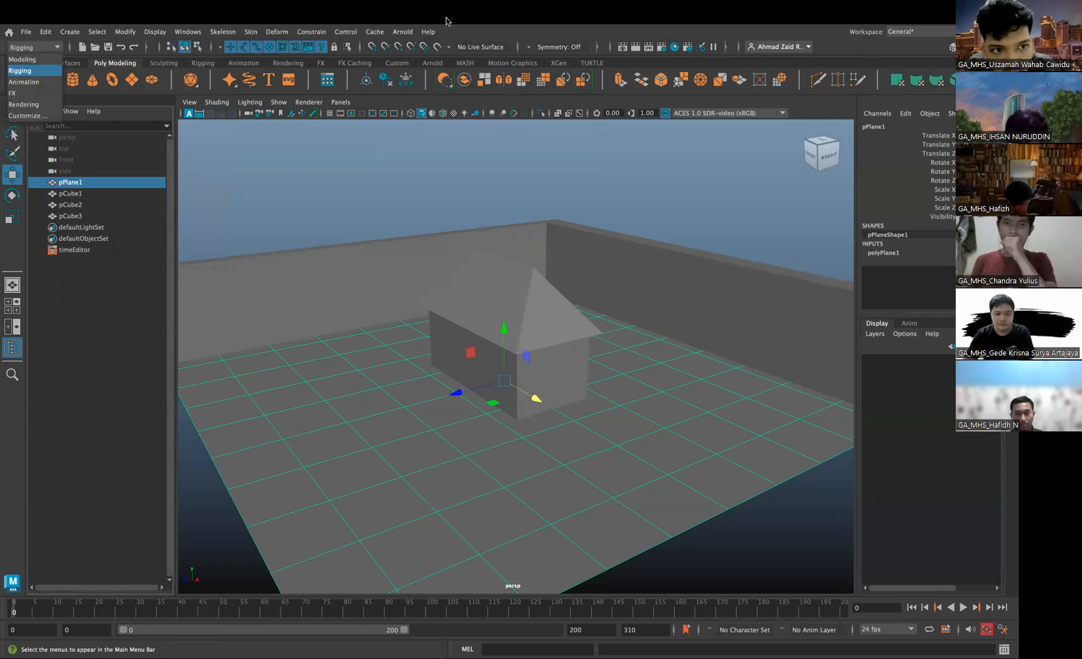
pyautogui.click(32, 60)
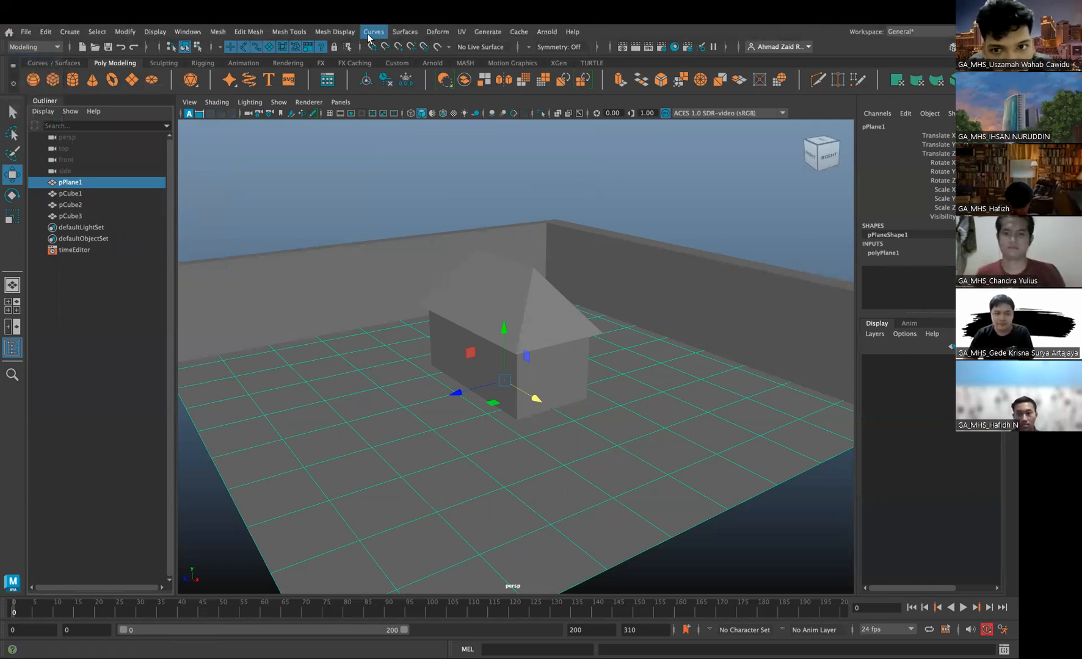
# Open the UV Editor for the ground plane and display the checker map on the mesh
pyautogui.click(462, 33)
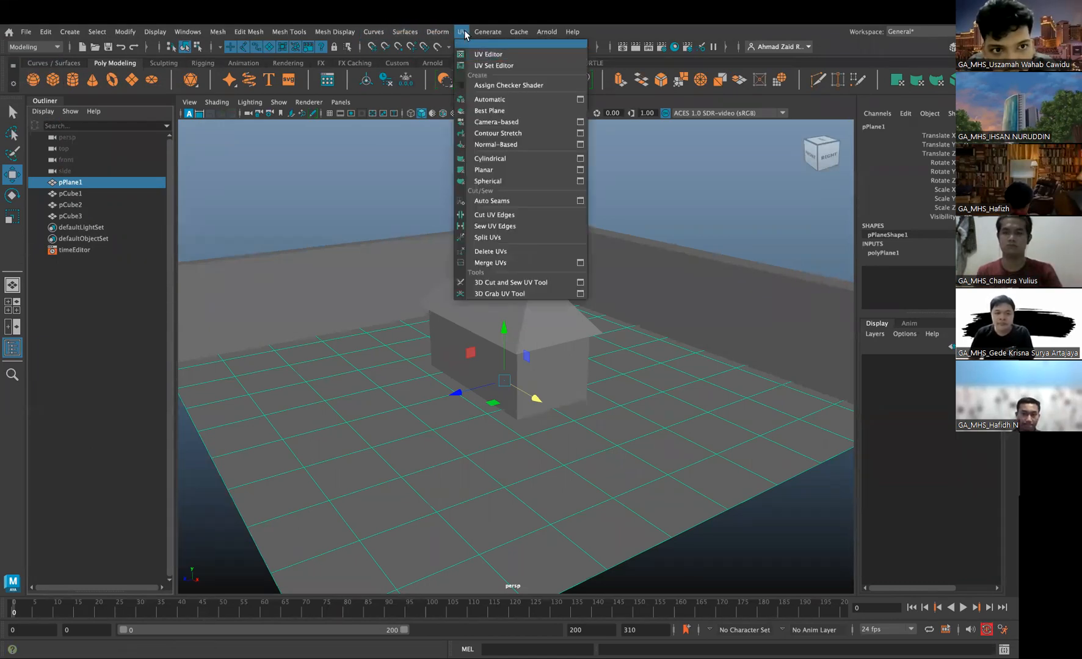
pyautogui.click(531, 58)
pyautogui.moveTo(122, 89); pyautogui.dragTo(429, 145)
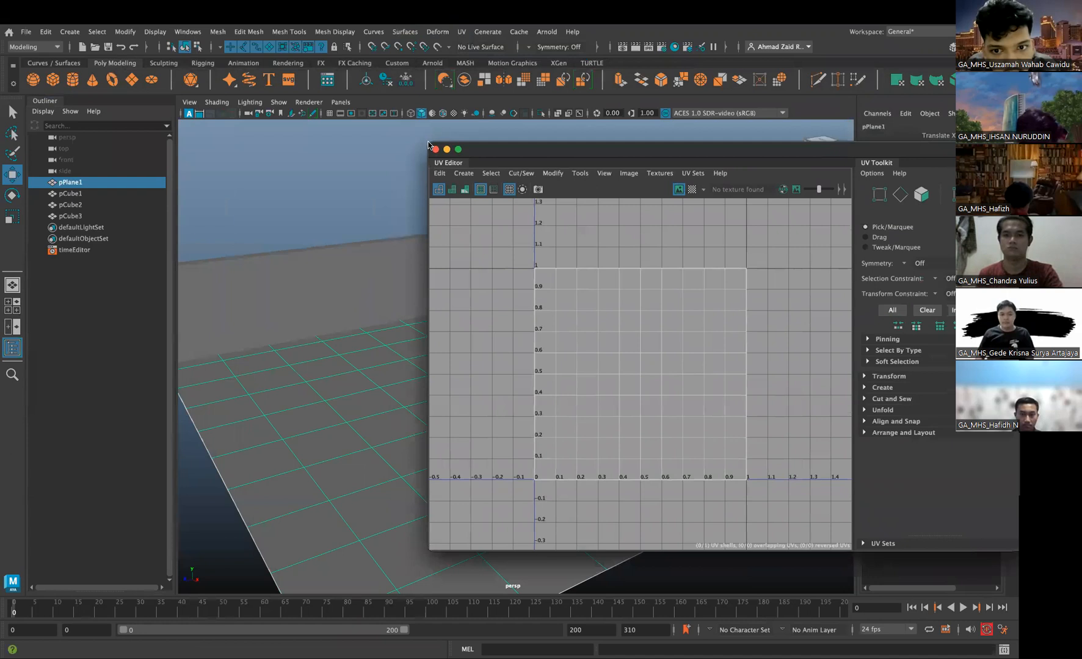
pyautogui.moveTo(498, 143); pyautogui.dragTo(560, 152)
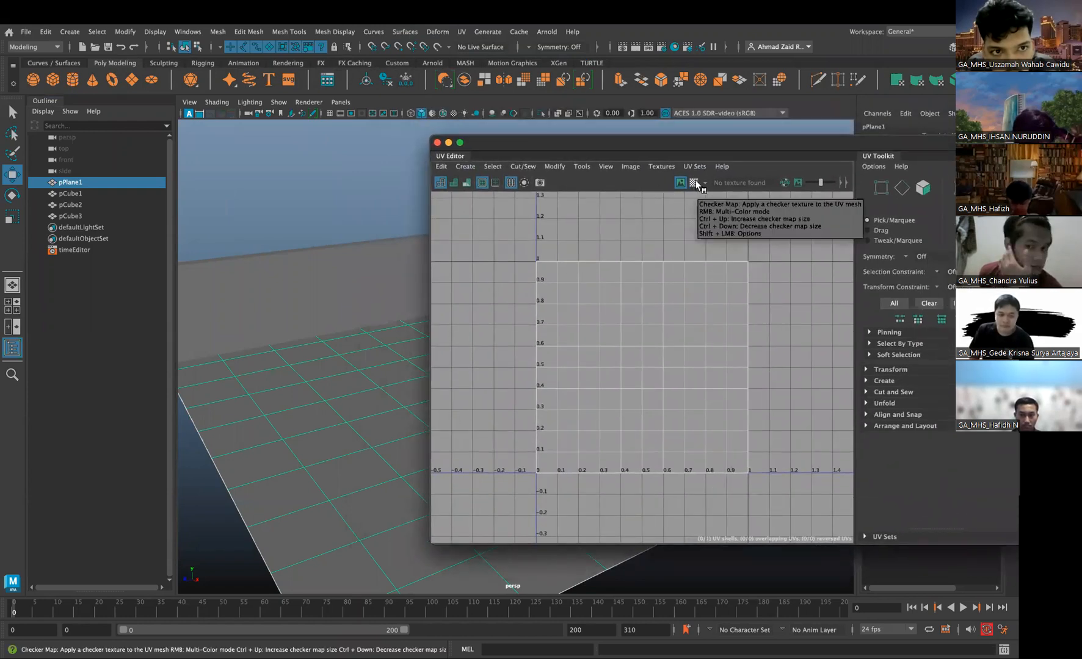
pyautogui.click(694, 183)
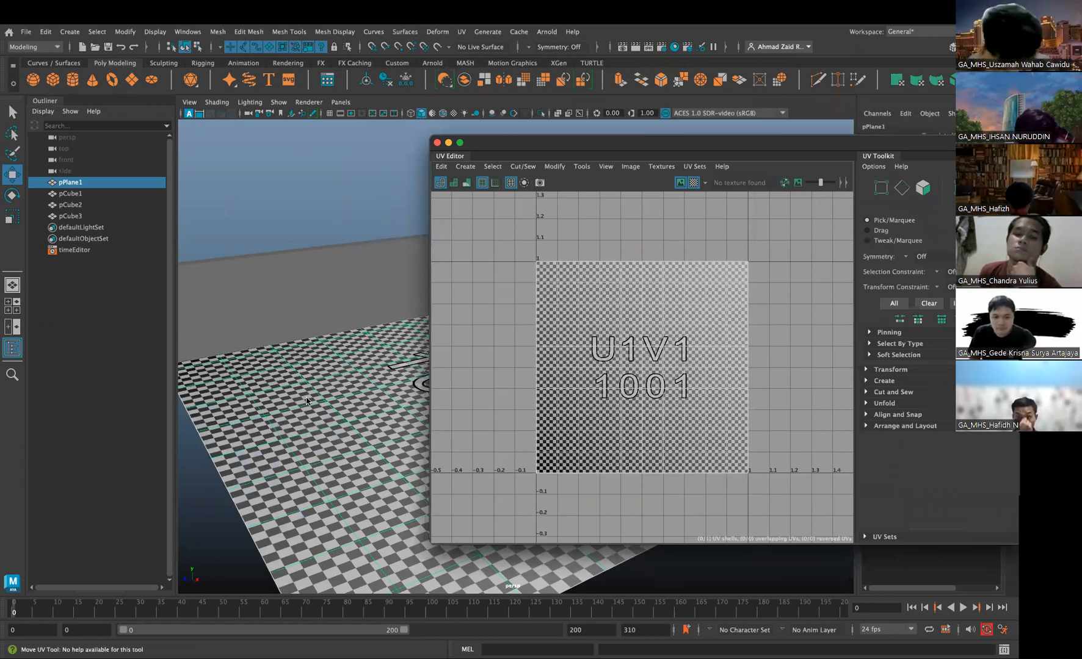
# Examine the checker pattern across the ground plane from several angles
pyautogui.keyDown('alt'); pyautogui.moveTo(260, 379); pyautogui.dragTo(257, 353); pyautogui.keyUp('alt')
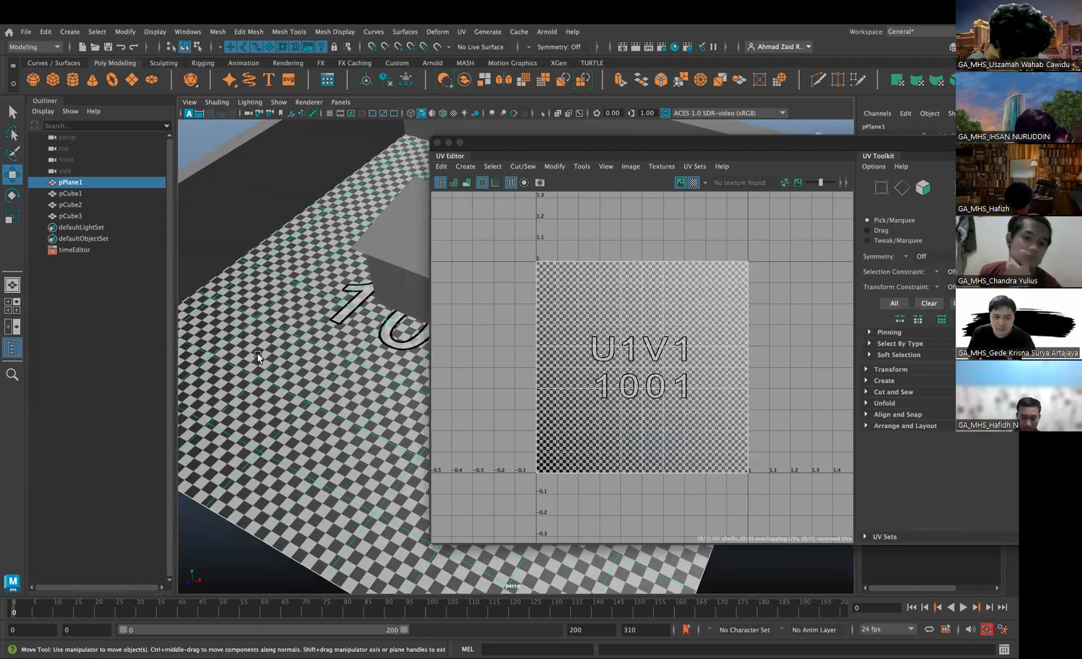
pyautogui.keyDown('alt'); pyautogui.moveTo(294, 394); pyautogui.dragTo(277, 390); pyautogui.keyUp('alt')
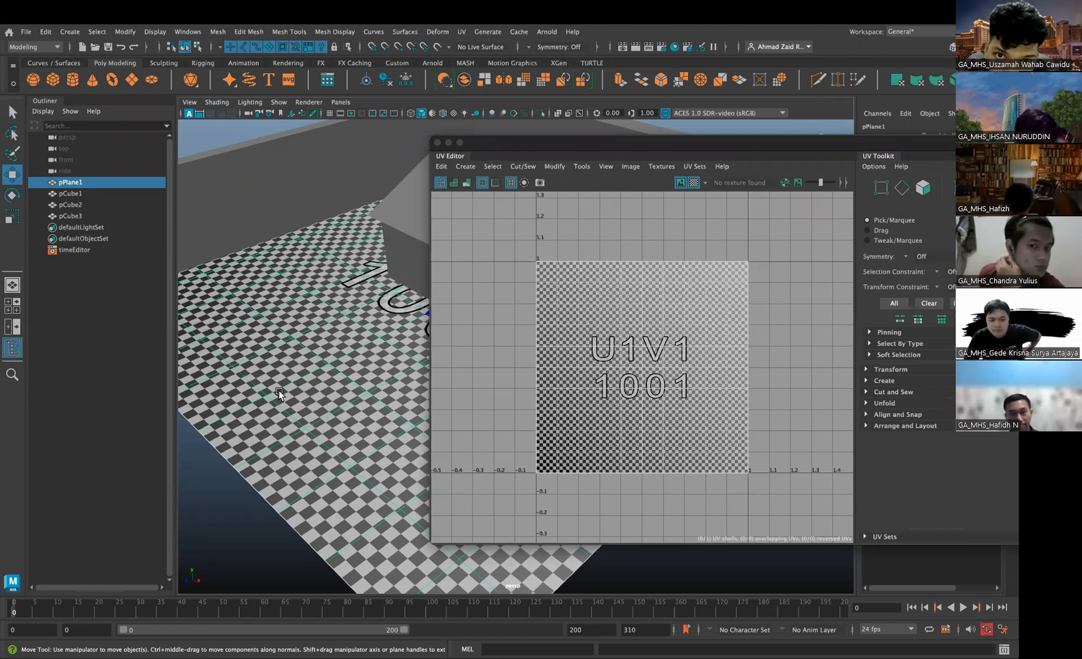
pyautogui.keyDown('alt'); pyautogui.moveTo(278, 389); pyautogui.dragTo(336, 391); pyautogui.keyUp('alt')
pyautogui.keyDown('alt'); pyautogui.moveTo(244, 351); pyautogui.dragTo(215, 415, button='middle'); pyautogui.keyUp('alt')
pyautogui.keyDown('alt'); pyautogui.moveTo(214, 415); pyautogui.dragTo(349, 346); pyautogui.keyUp('alt')
pyautogui.scroll(3, 338, 358)
pyautogui.keyDown('alt'); pyautogui.moveTo(252, 310); pyautogui.dragTo(288, 309, button='middle'); pyautogui.keyUp('alt')
# Free up viewport space beside the UV Editor, select the house body and examine its checker pattern from several sides
pyautogui.moveTo(432, 159); pyautogui.dragTo(595, 167)
pyautogui.click(446, 315)
pyautogui.moveTo(473, 329)
pyautogui.keyDown('alt'); pyautogui.mouseDown()
pyautogui.moveTo(404, 336)
pyautogui.moveTo(443, 327)
pyautogui.moveTo(482, 339)
pyautogui.mouseUp(); pyautogui.keyUp('alt')
pyautogui.keyDown('alt'); pyautogui.moveTo(354, 348); pyautogui.dragTo(378, 329); pyautogui.keyUp('alt')
pyautogui.scroll(3, 412, 371)
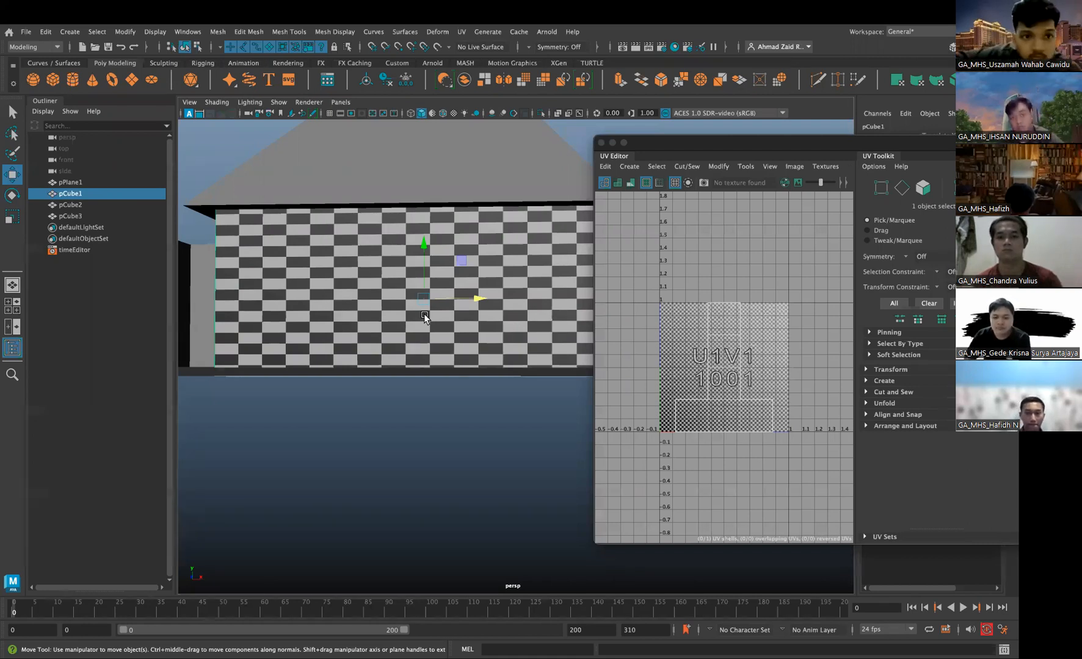
pyautogui.keyDown('alt'); pyautogui.moveTo(437, 304); pyautogui.dragTo(443, 359); pyautogui.keyUp('alt')
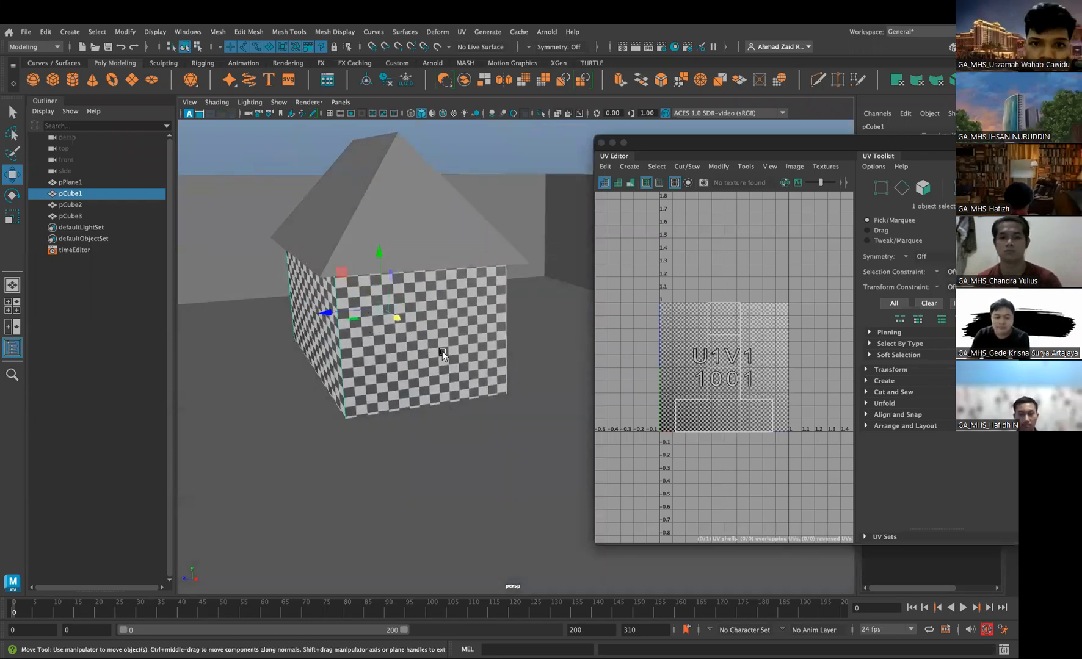
pyautogui.keyDown('alt'); pyautogui.moveTo(403, 324); pyautogui.dragTo(417, 324); pyautogui.keyUp('alt')
# Inspect the roof's checker pattern, reselect the house body and isolate it in the viewport
pyautogui.hotkey('ctrl', '1')
pyautogui.hotkey('ctrl', '1')
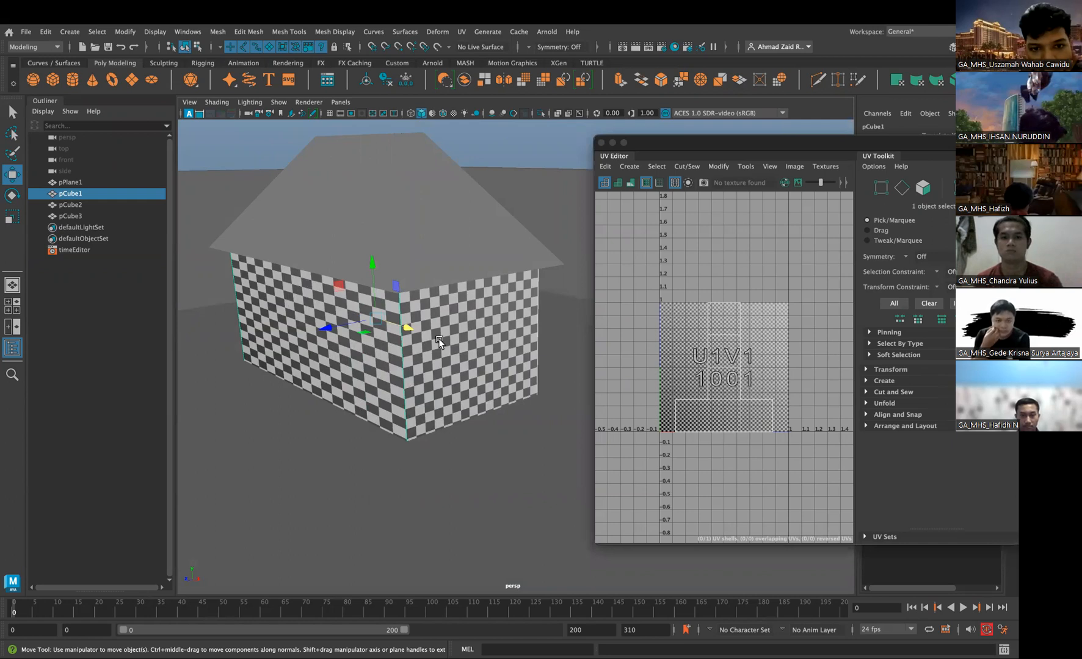
pyautogui.hotkey('ctrl', '1')
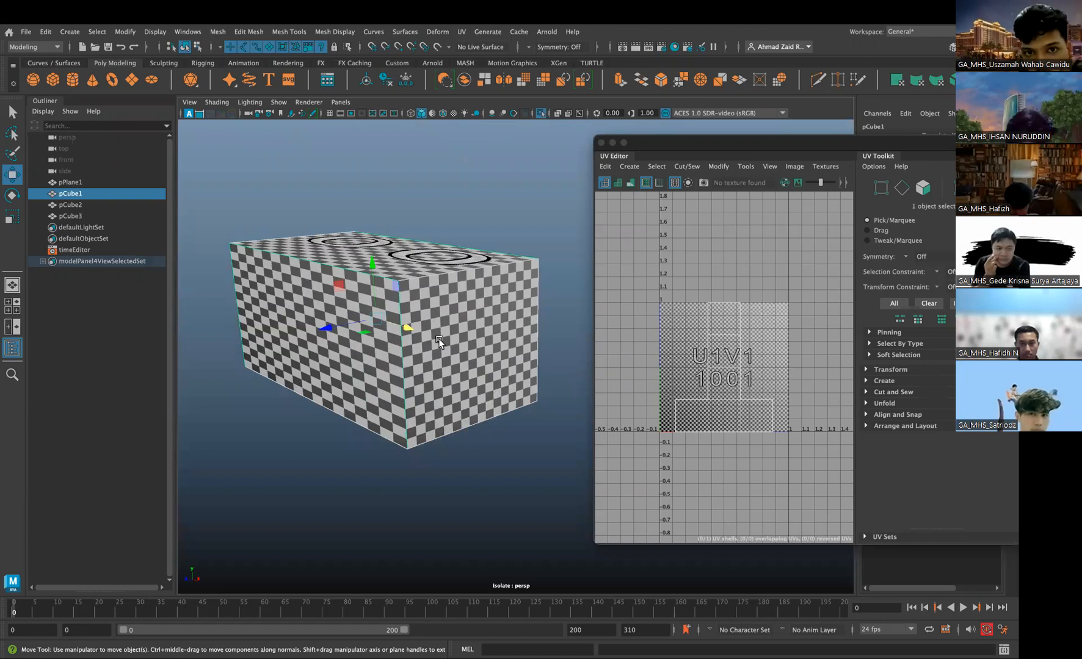
pyautogui.hotkey('ctrl', '1')
pyautogui.click(447, 241)
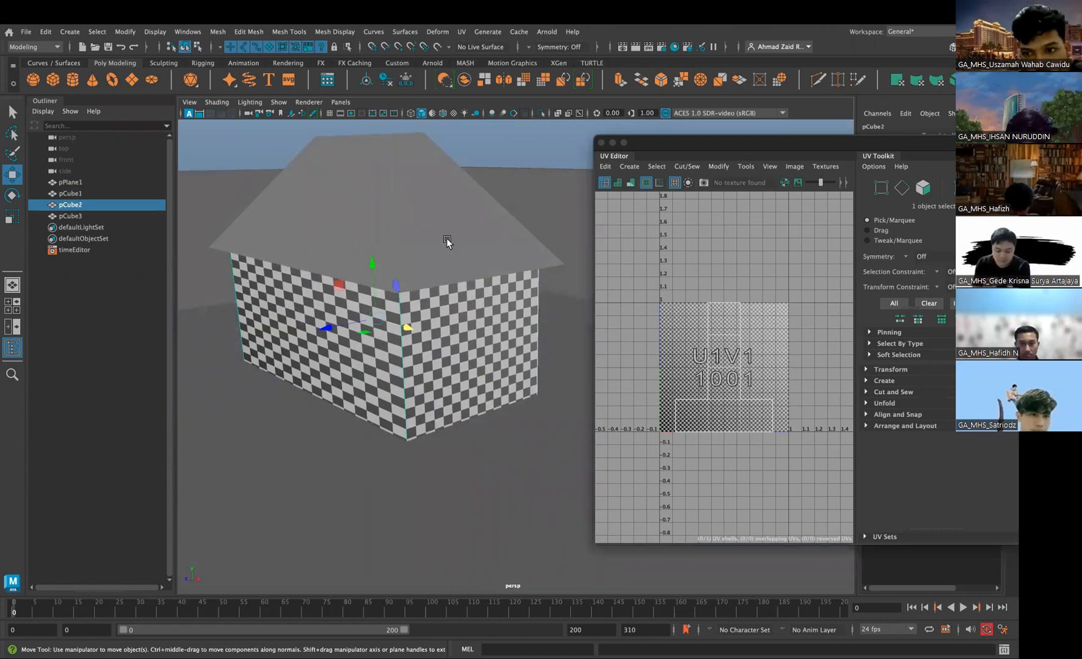
pyautogui.click(446, 238)
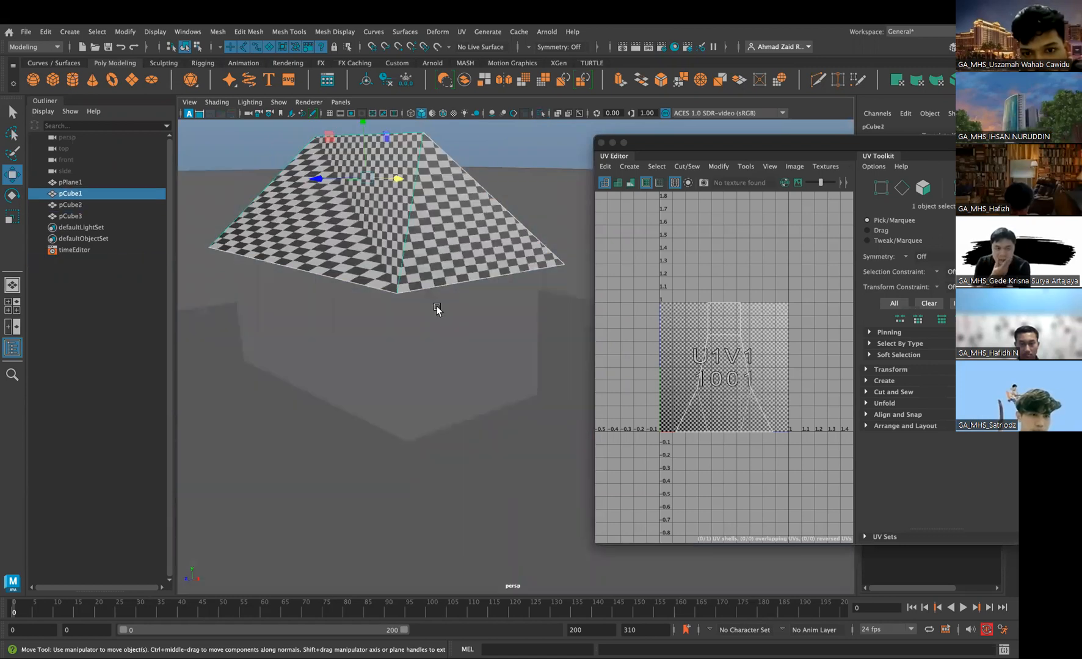
pyautogui.click(437, 310)
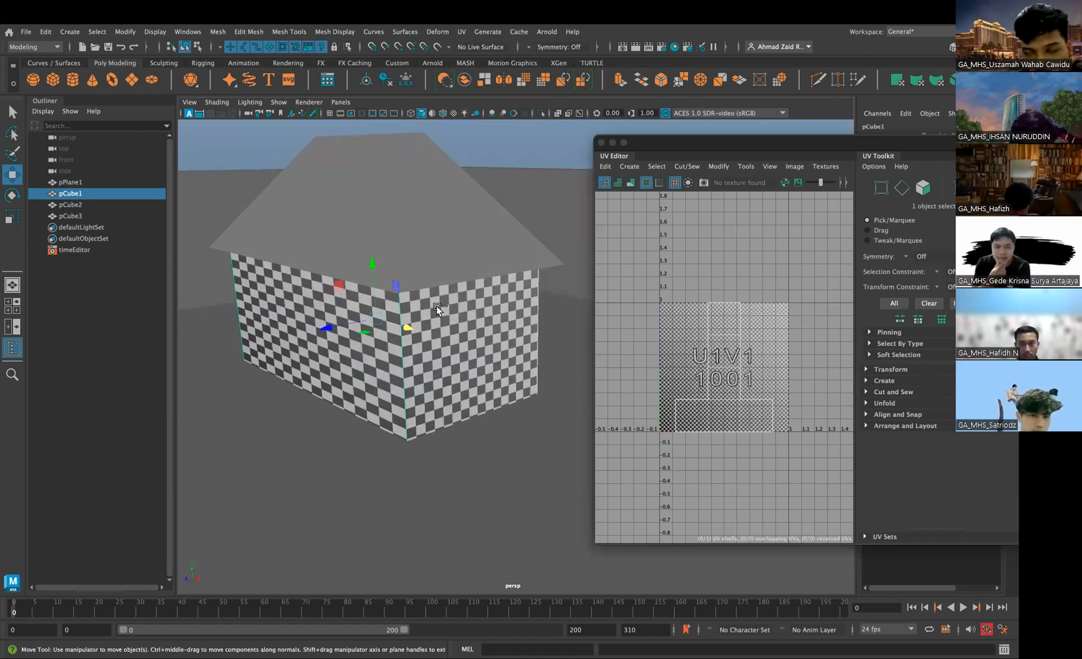
pyautogui.hotkey('ctrl', '1')
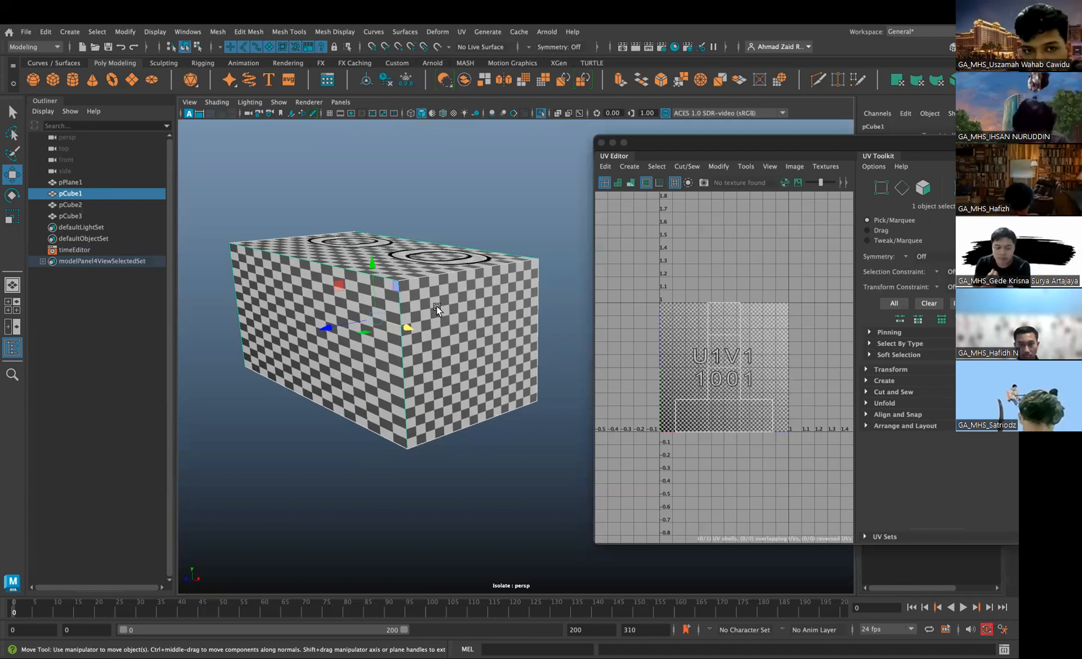
# Examine the isolated house body's side and top faces for stretched checker squares
pyautogui.keyDown('alt'); pyautogui.moveTo(455, 319); pyautogui.dragTo(400, 282); pyautogui.keyUp('alt')
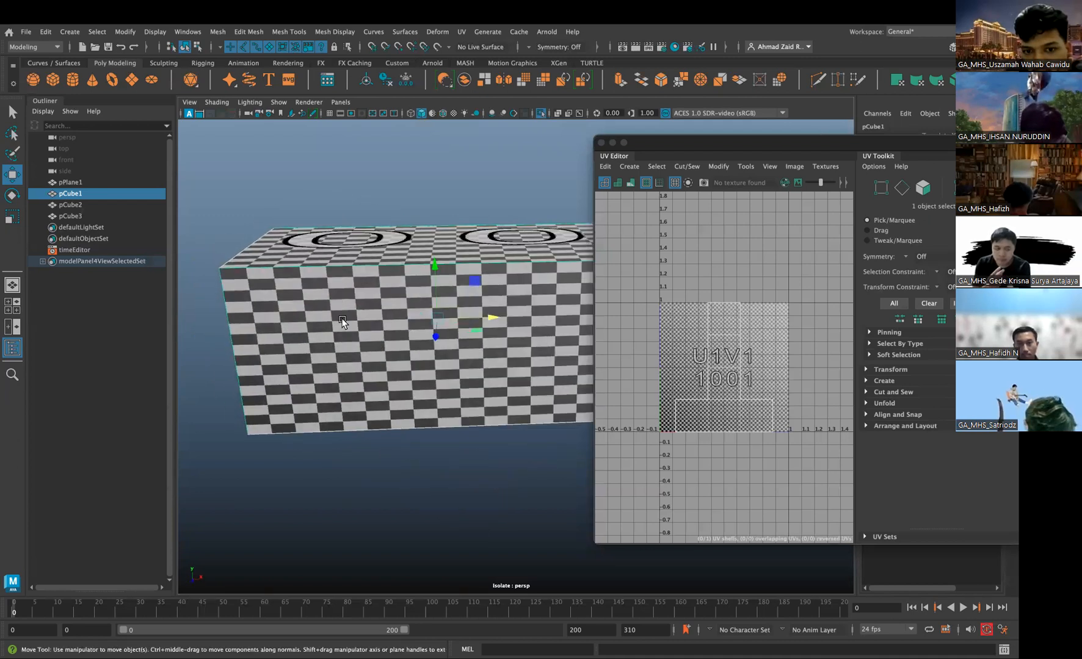
pyautogui.scroll(5, 343, 308)
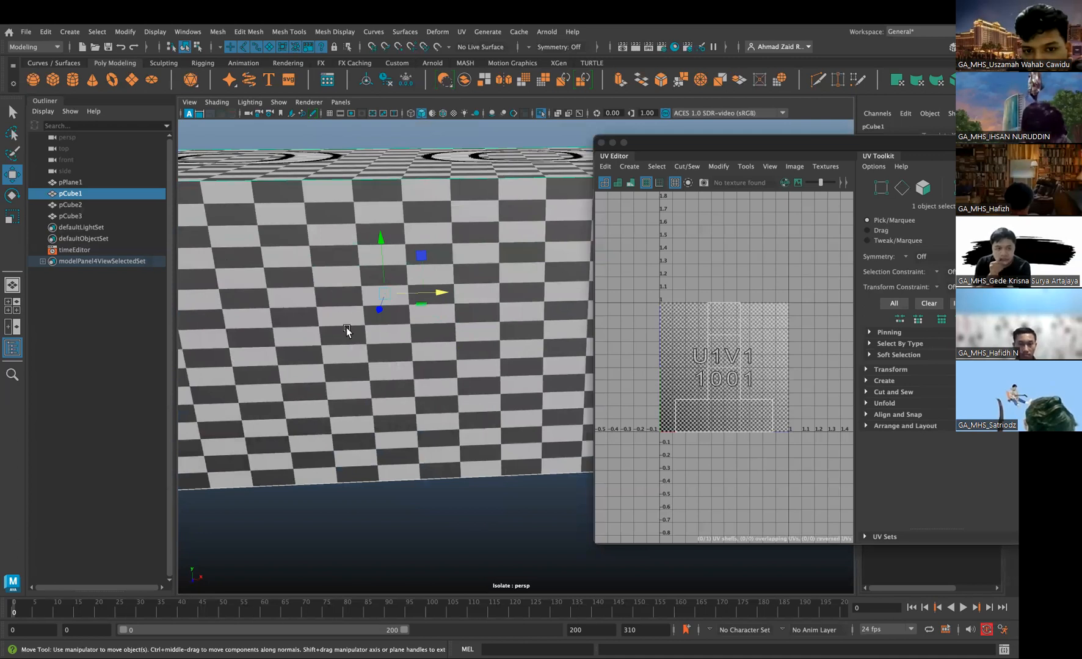
pyautogui.keyDown('alt'); pyautogui.moveTo(410, 310); pyautogui.dragTo(357, 330); pyautogui.keyUp('alt')
pyautogui.scroll(-5, 378, 323)
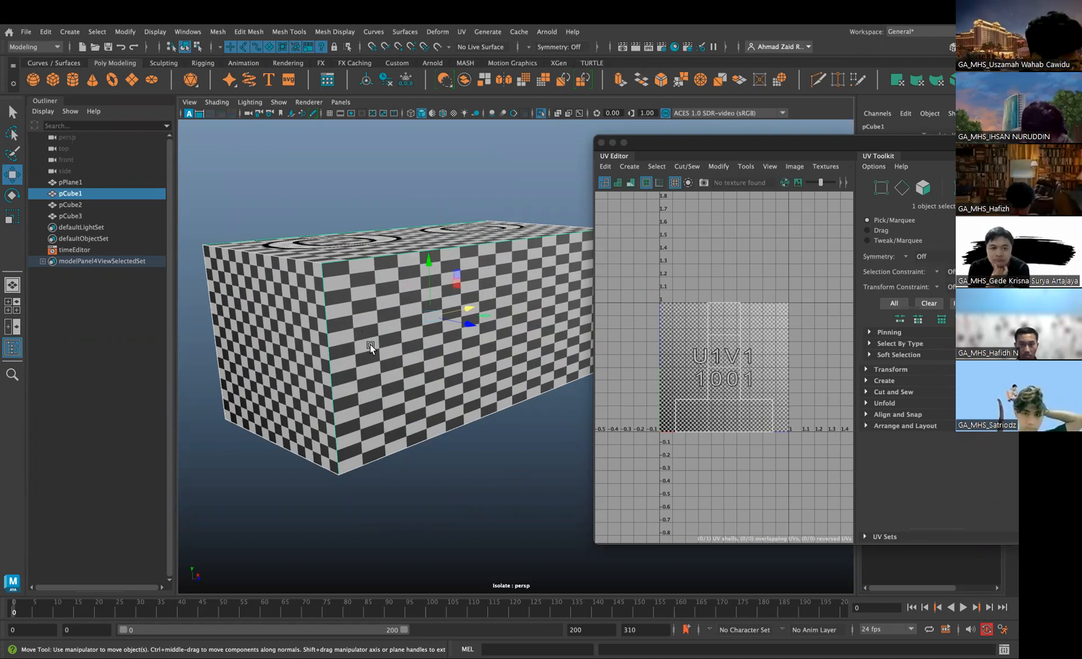
pyautogui.scroll(-3, 369, 343)
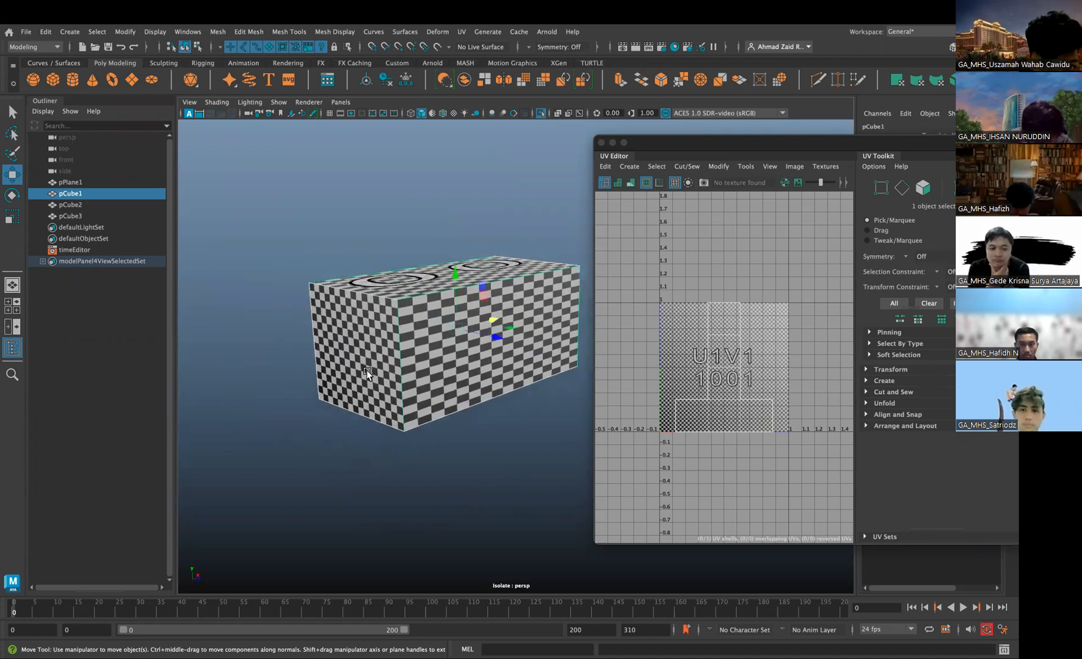
pyautogui.keyDown('alt'); pyautogui.moveTo(367, 371); pyautogui.dragTo(367, 375); pyautogui.keyUp('alt')
pyautogui.keyDown('alt'); pyautogui.moveTo(367, 374); pyautogui.dragTo(357, 344, button='middle'); pyautogui.keyUp('alt')
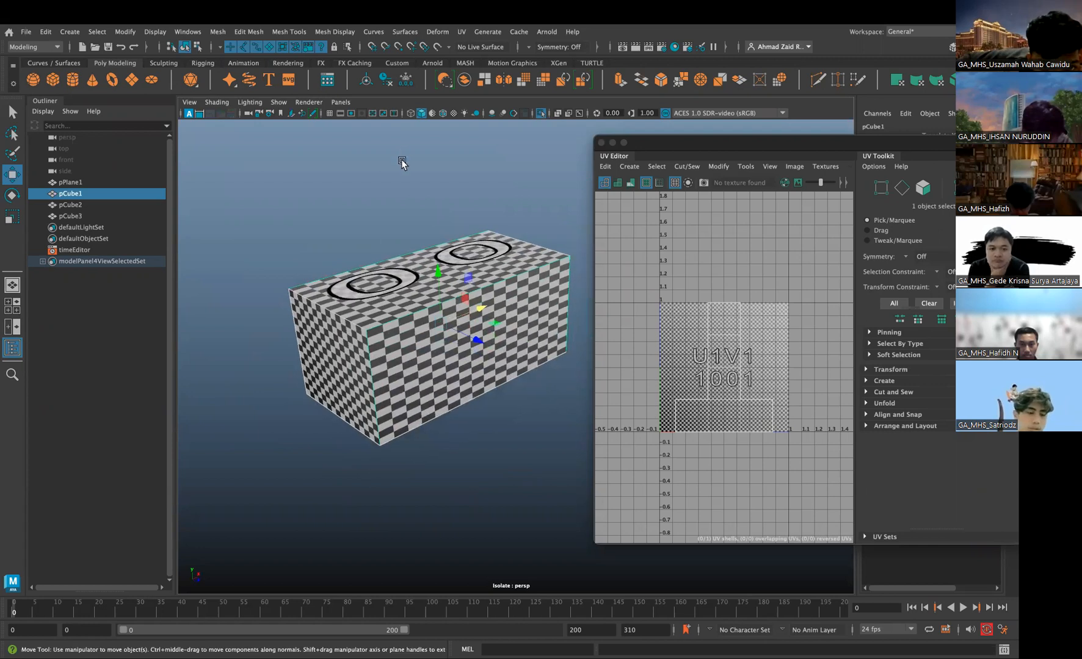
# Apply Automatic UV mapping to the house body and check the checker pattern on its faces
pyautogui.click(462, 32)
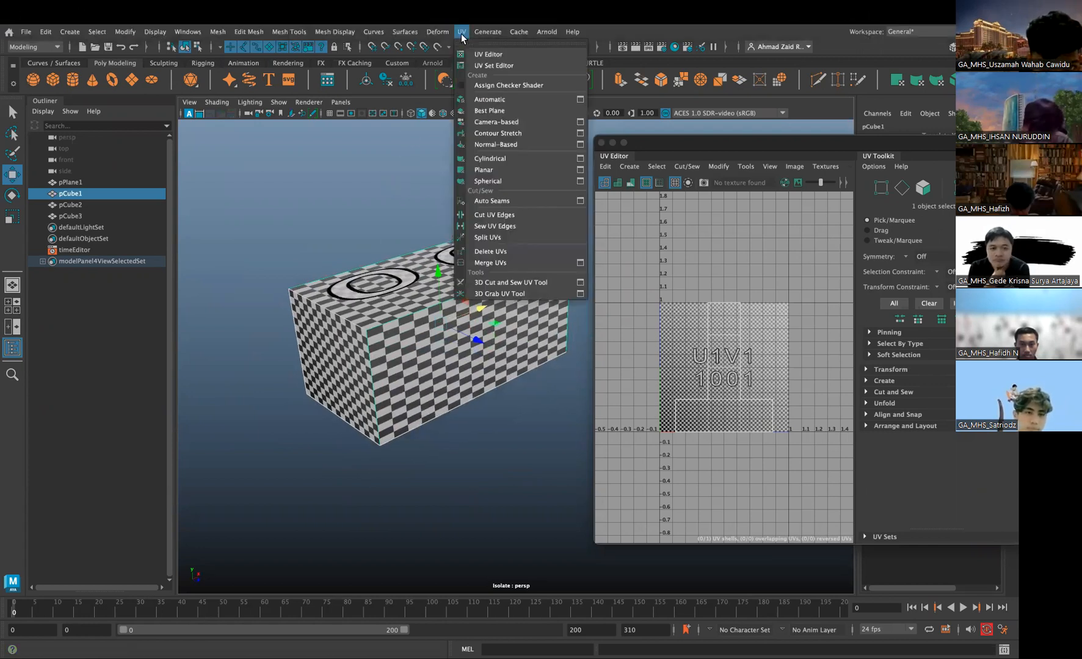
pyautogui.click(494, 101)
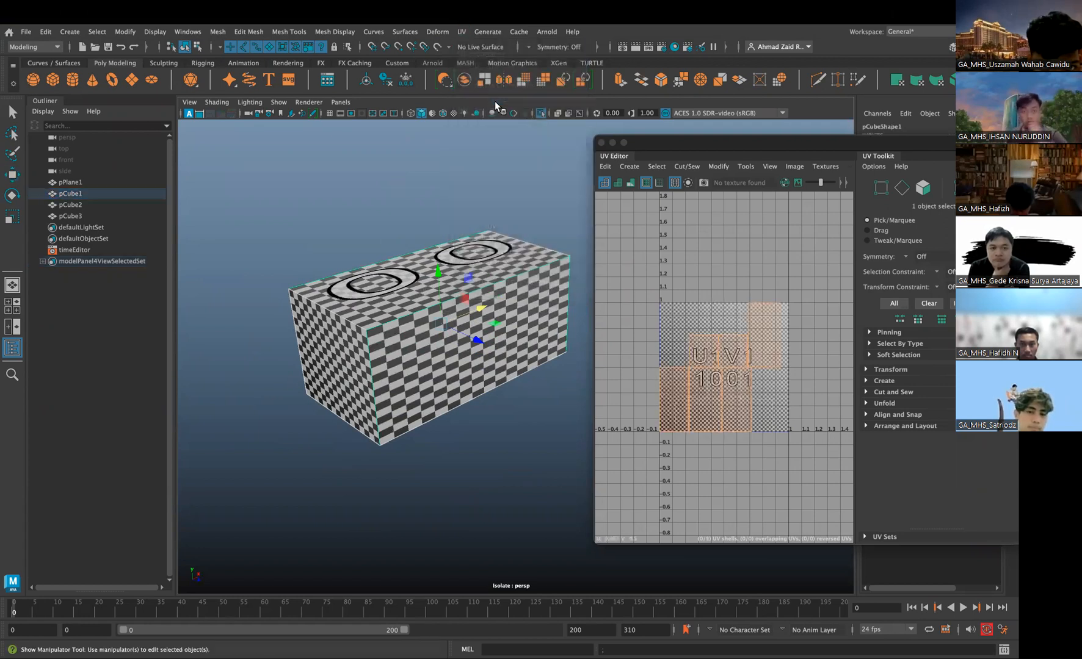
pyautogui.scroll(5, 394, 297)
pyautogui.keyDown('alt'); pyautogui.moveTo(394, 296); pyautogui.dragTo(294, 278); pyautogui.keyUp('alt')
pyautogui.keyDown('alt'); pyautogui.moveTo(500, 250); pyautogui.dragTo(421, 311, button='middle'); pyautogui.keyUp('alt')
pyautogui.keyDown('alt'); pyautogui.moveTo(421, 310); pyautogui.dragTo(351, 246); pyautogui.keyUp('alt')
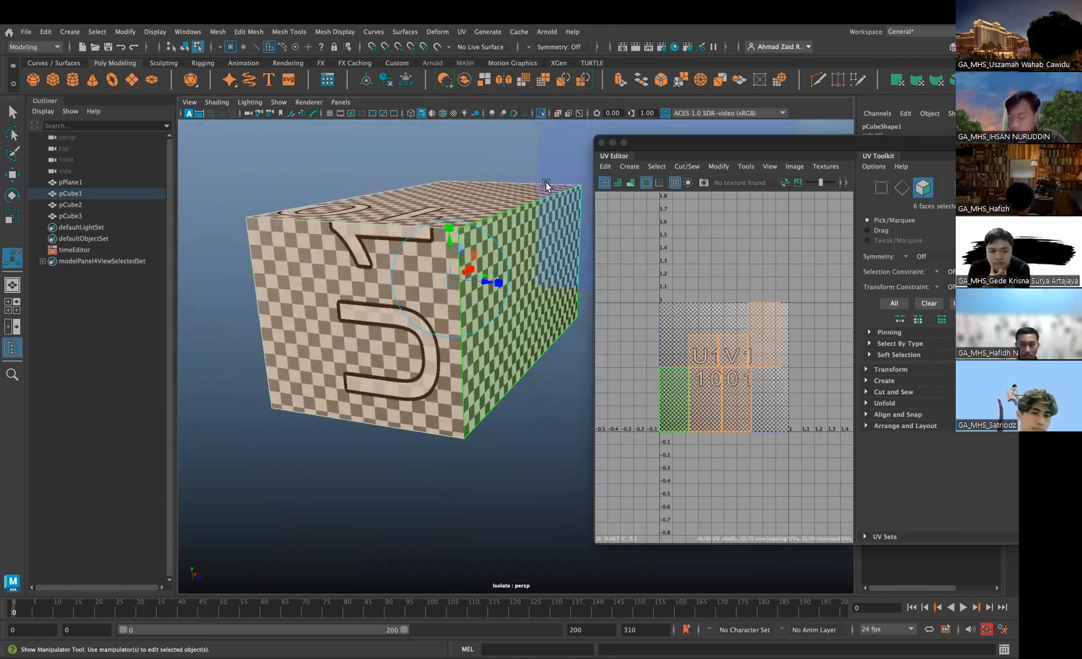
# Widen the UV Editor, pick individual UV faces and hide the checker image behind the layout
pyautogui.moveTo(592, 258); pyautogui.dragTo(477, 260)
pyautogui.click(670, 350)
pyautogui.click(670, 350)
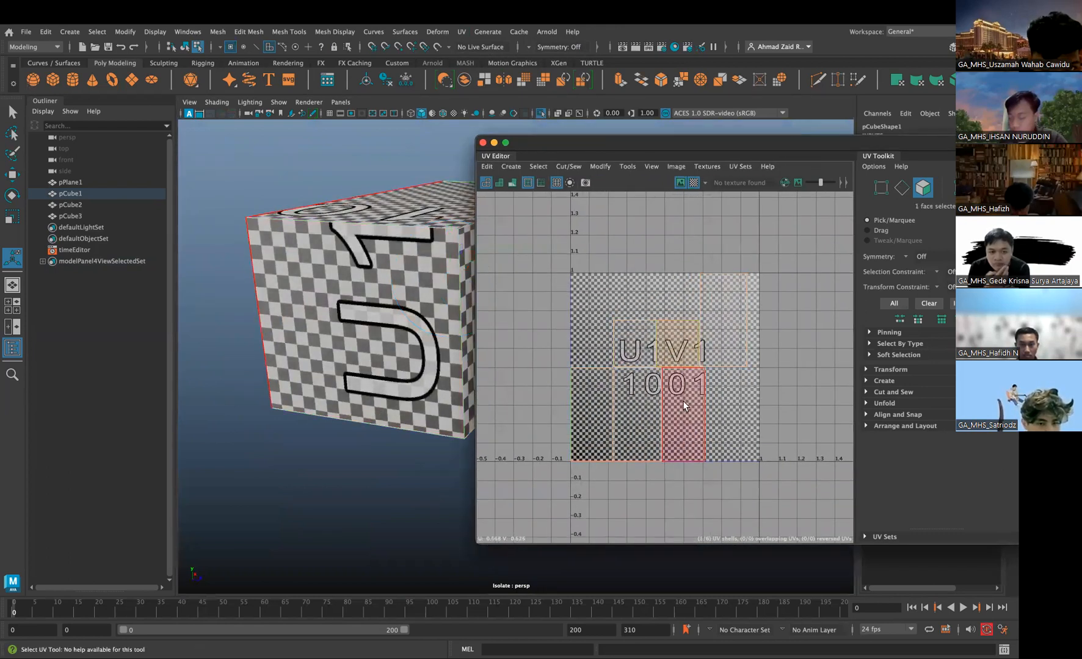
pyautogui.click(680, 395)
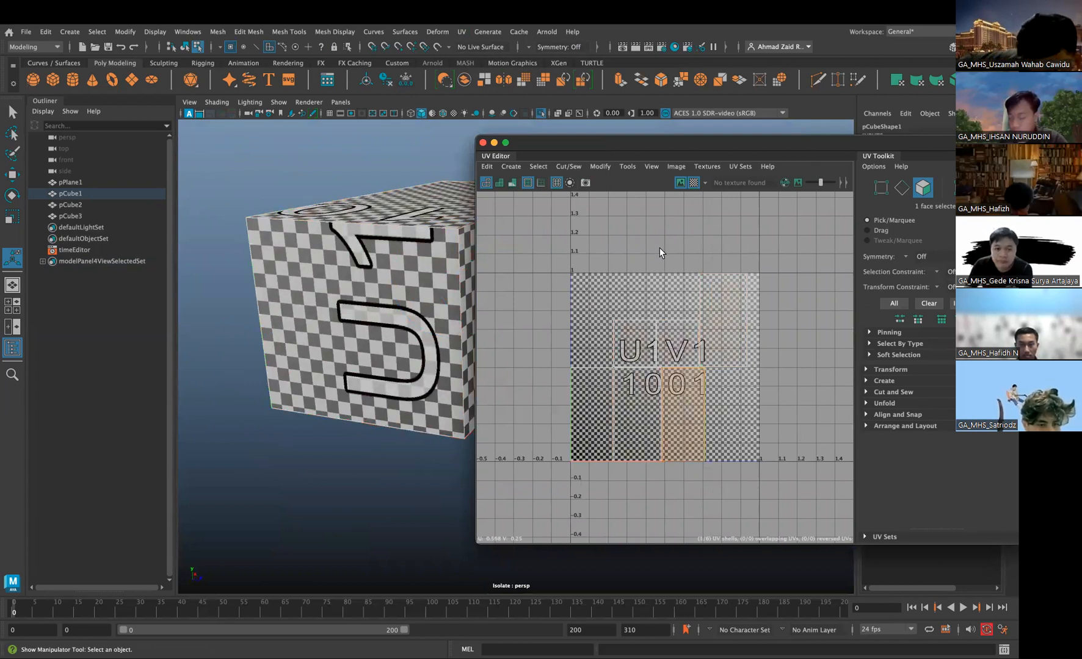
pyautogui.click(680, 183)
# Move the tall UV shell at the origin past the U zero line and the other outer tall shell toward U 1
pyautogui.click(579, 396)
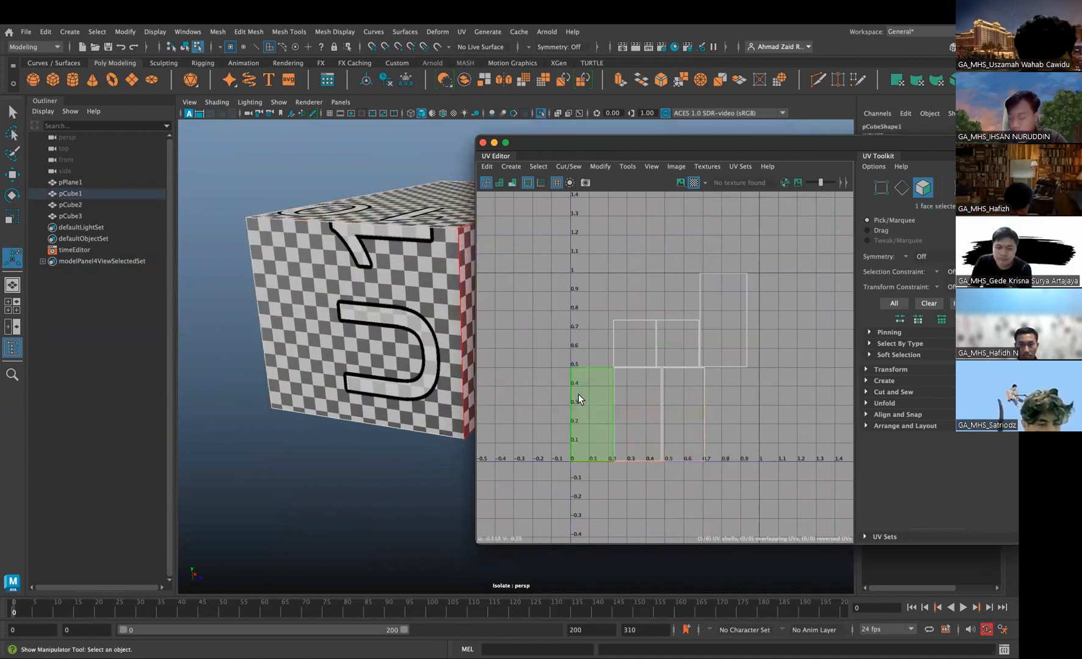
pyautogui.press('w')
pyautogui.moveTo(639, 414); pyautogui.dragTo(625, 414)
pyautogui.click(657, 403)
pyautogui.click(681, 404)
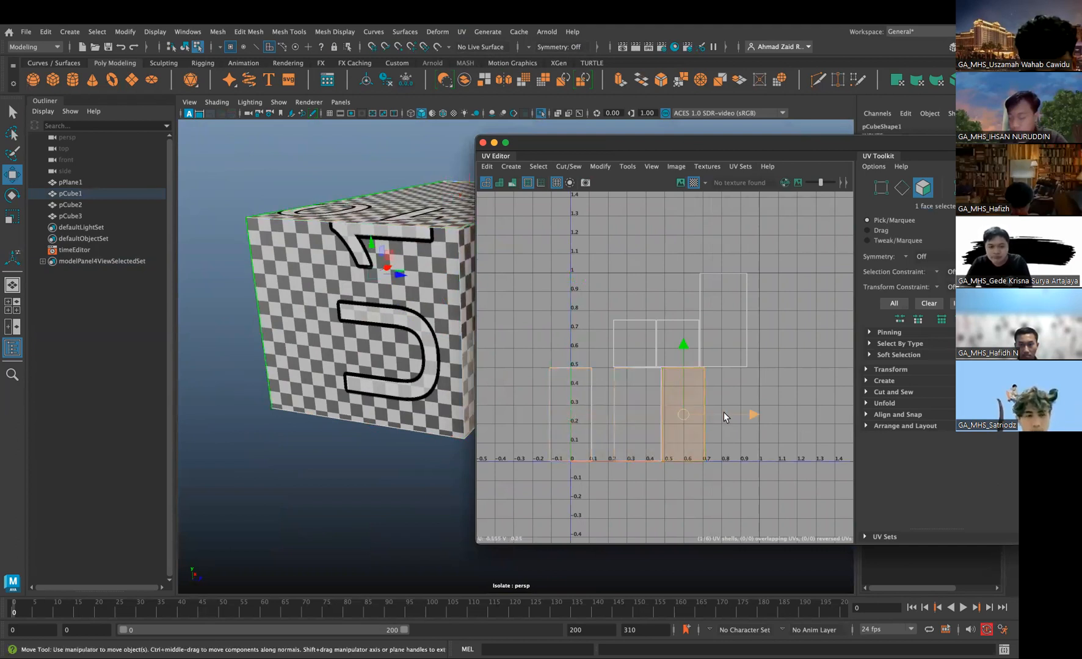
pyautogui.click(726, 410)
pyautogui.click(697, 405)
pyautogui.moveTo(683, 415); pyautogui.dragTo(749, 407)
# Spread the upper tall UV shell and the two small shells apart from each other in the layout
pyautogui.click(712, 337)
pyautogui.moveTo(723, 319); pyautogui.dragTo(745, 288)
pyautogui.click(678, 341)
pyautogui.moveTo(677, 342); pyautogui.dragTo(672, 281)
pyautogui.click(597, 326)
pyautogui.click(635, 344)
pyautogui.moveTo(635, 343); pyautogui.dragTo(603, 314)
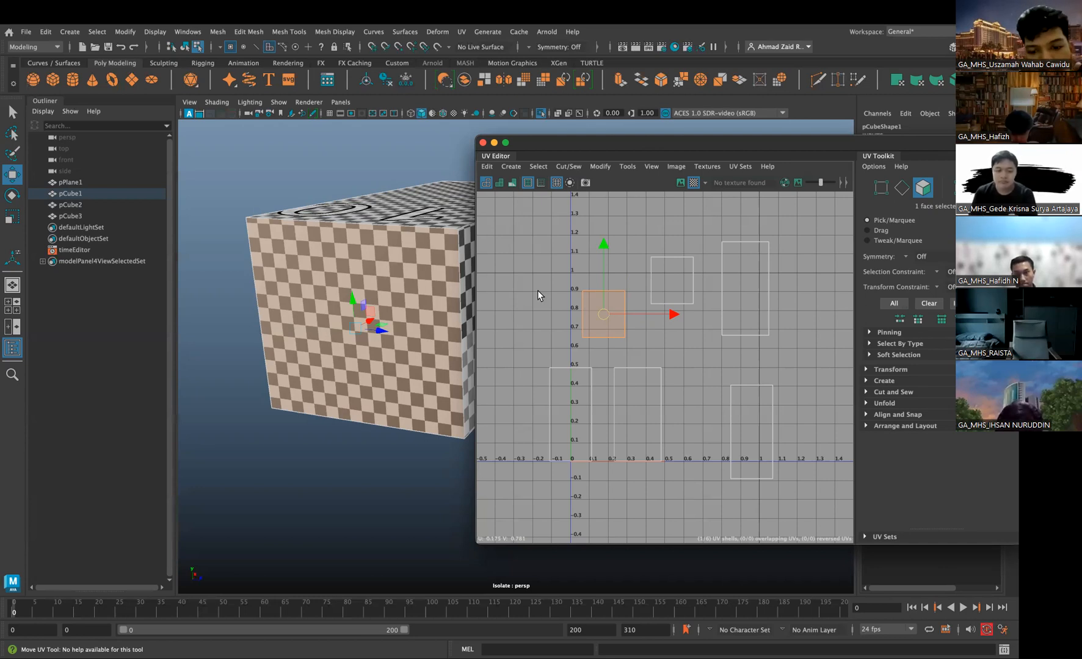
# Enlarge and reposition the UV Editor window, then move the upper middle small UV shell slightly down in V
pyautogui.press('q')
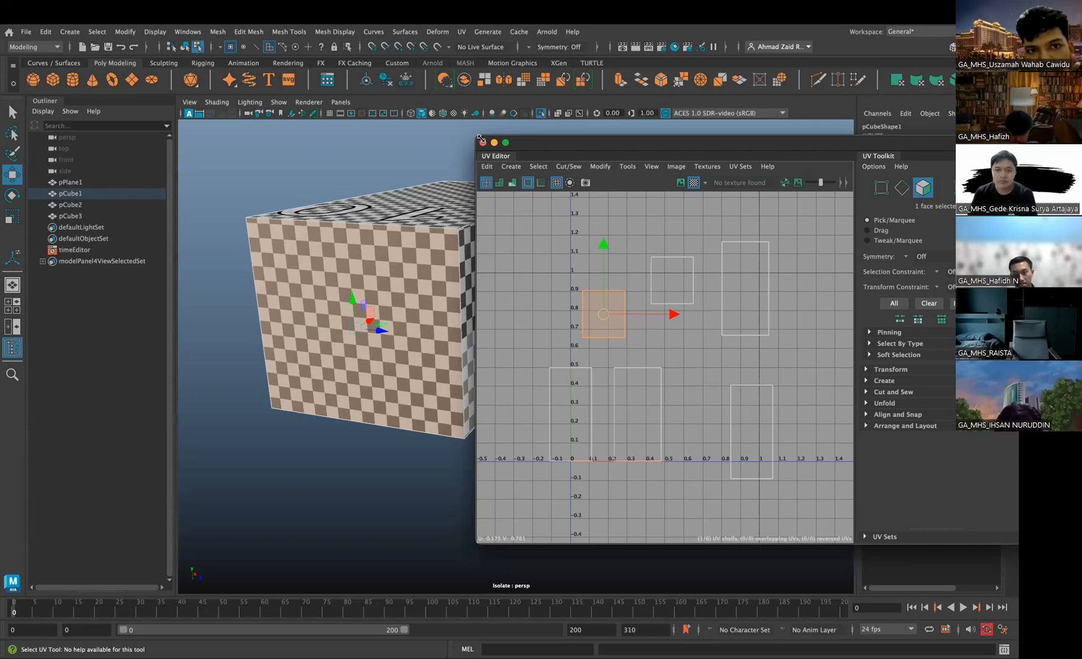
pyautogui.moveTo(478, 134); pyautogui.dragTo(299, 78)
pyautogui.moveTo(381, 89); pyautogui.dragTo(325, 79)
pyautogui.click(530, 213)
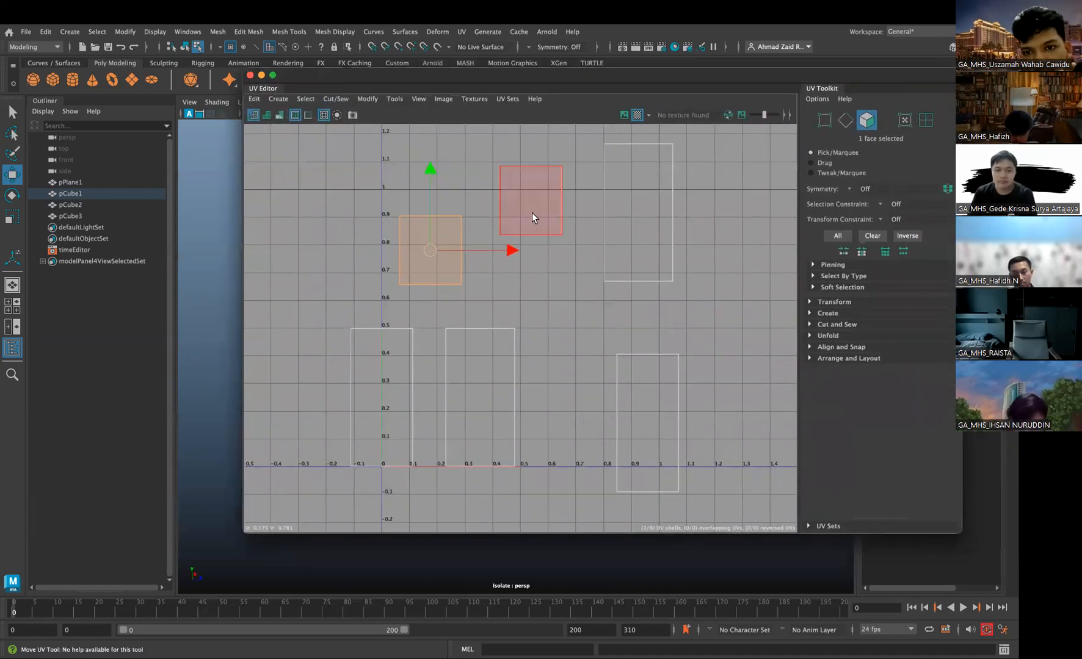
pyautogui.moveTo(527, 200); pyautogui.dragTo(531, 239)
# Try the component selection modes and shift the upper tall UV shell slightly toward higher U
pyautogui.rightClick(531, 240)
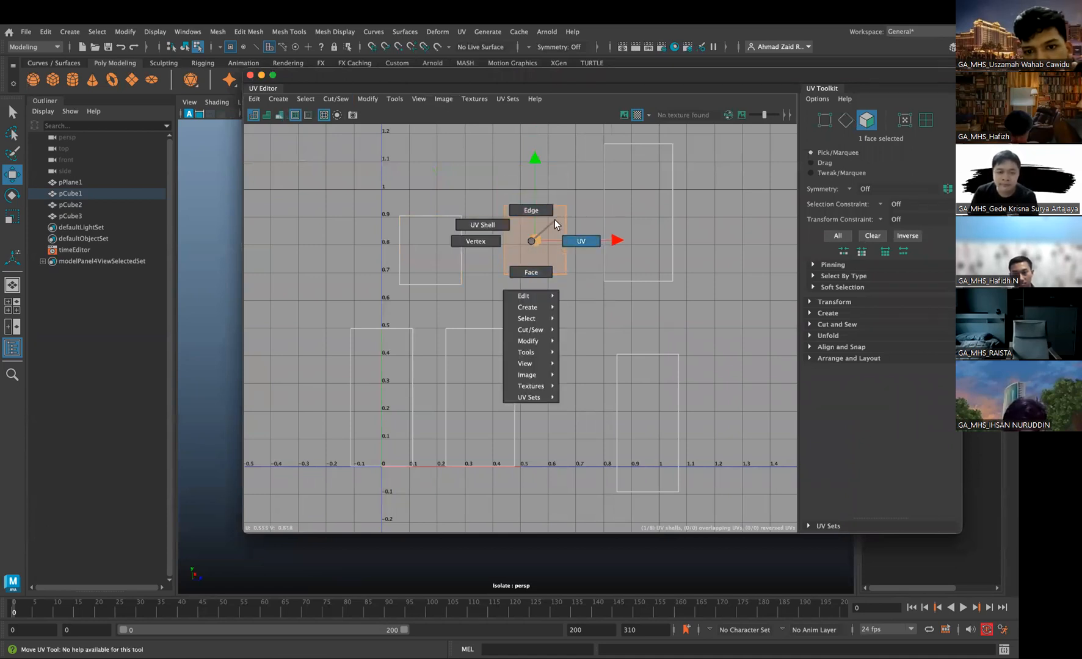
pyautogui.click(535, 268)
pyautogui.rightClick(538, 250)
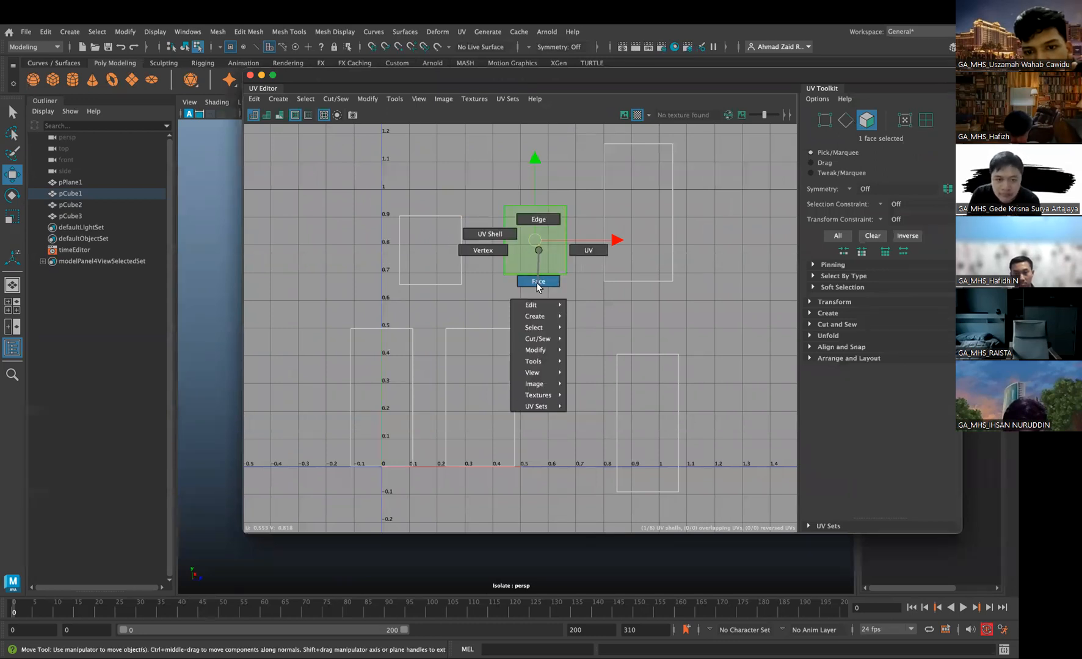
pyautogui.click(538, 280)
pyautogui.click(638, 226)
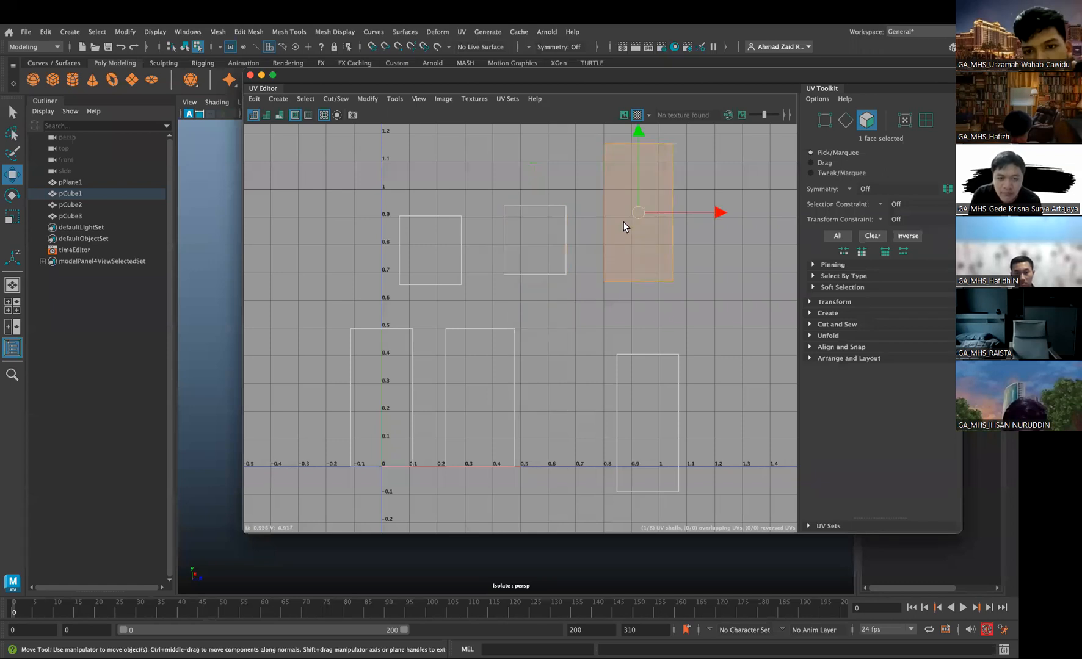
pyautogui.rightClick(635, 226)
pyautogui.click(628, 197)
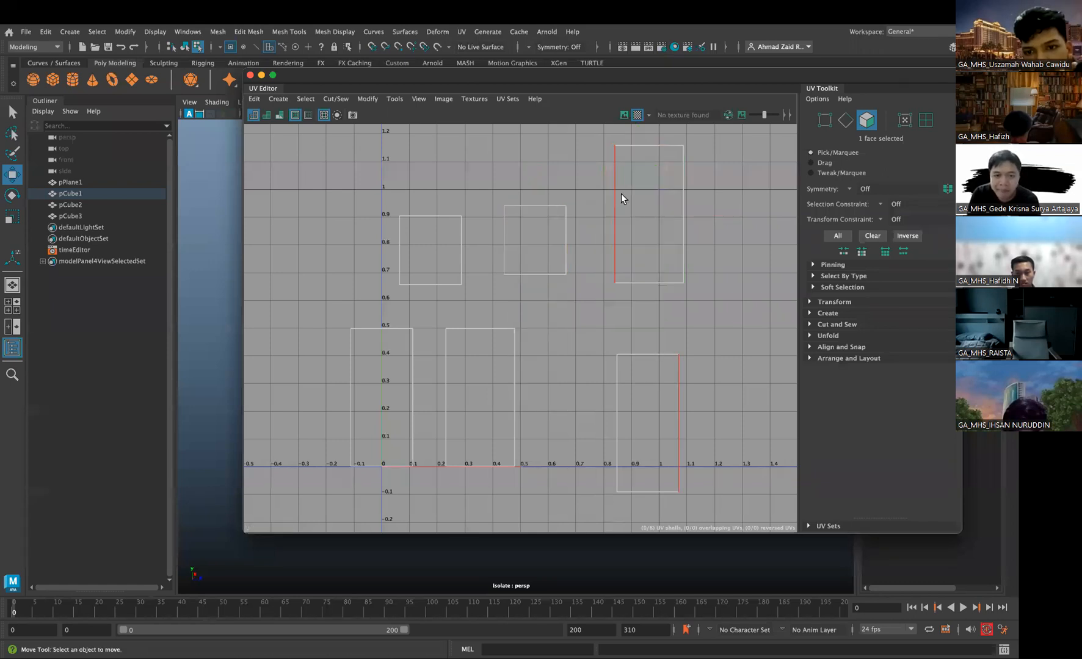
# Select individual edges on the tall and small UV shells to examine which edges they share with each other
pyautogui.click(617, 198)
pyautogui.moveTo(618, 196); pyautogui.dragTo(585, 183, button='right')
pyautogui.click(538, 219)
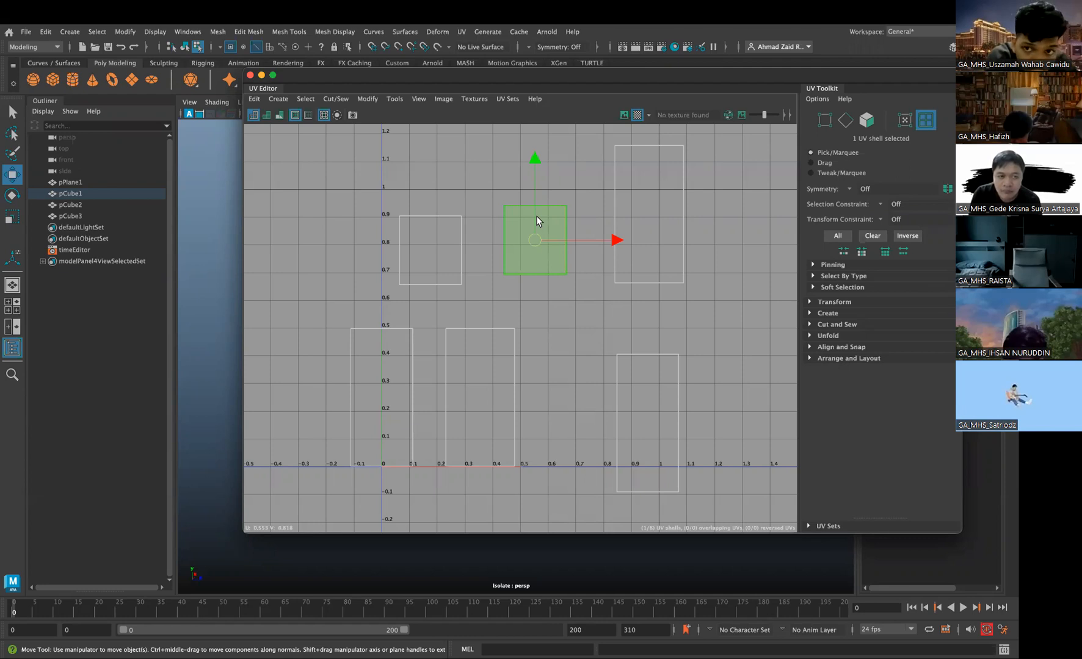
pyautogui.moveTo(538, 221); pyautogui.dragTo(525, 199, button='right')
pyautogui.click(535, 239)
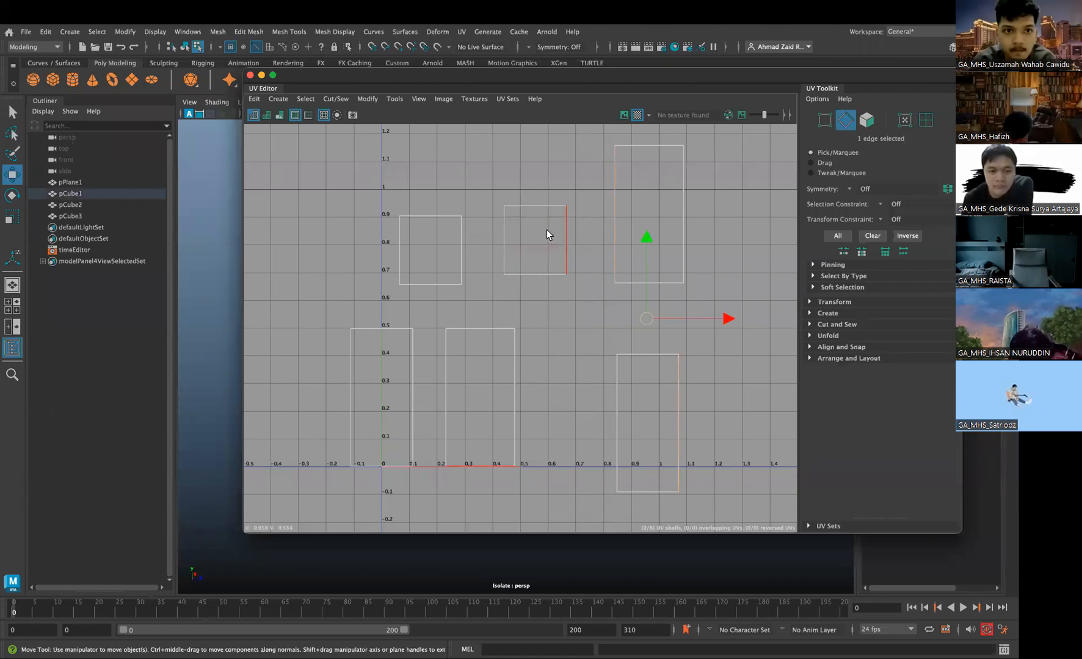
pyautogui.click(509, 382)
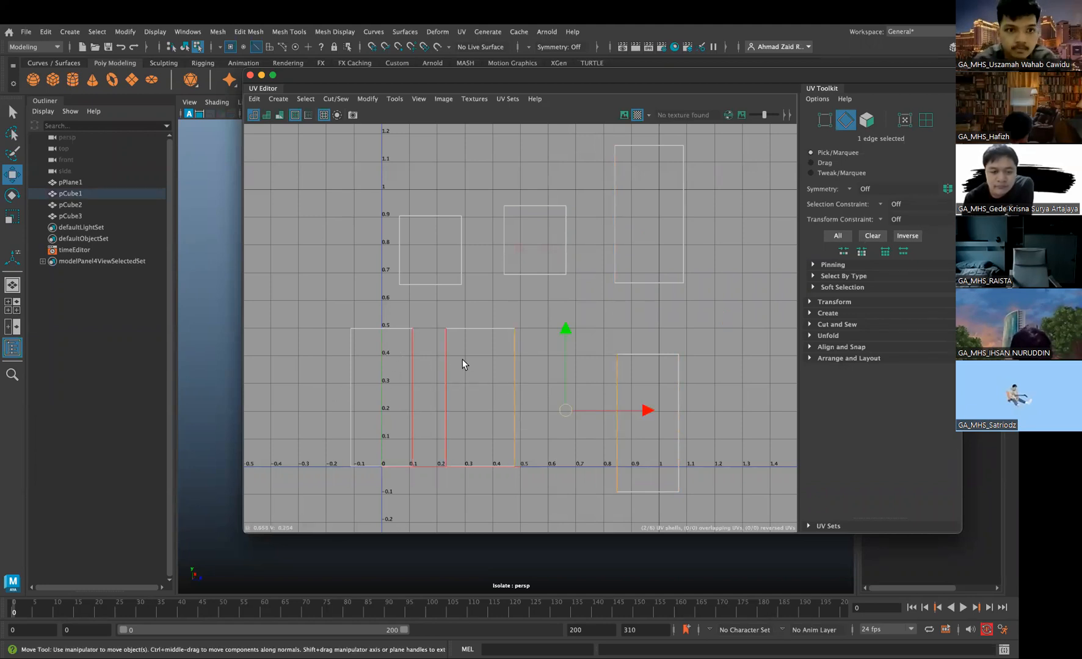
pyautogui.moveTo(472, 364); pyautogui.dragTo(471, 330, button='right')
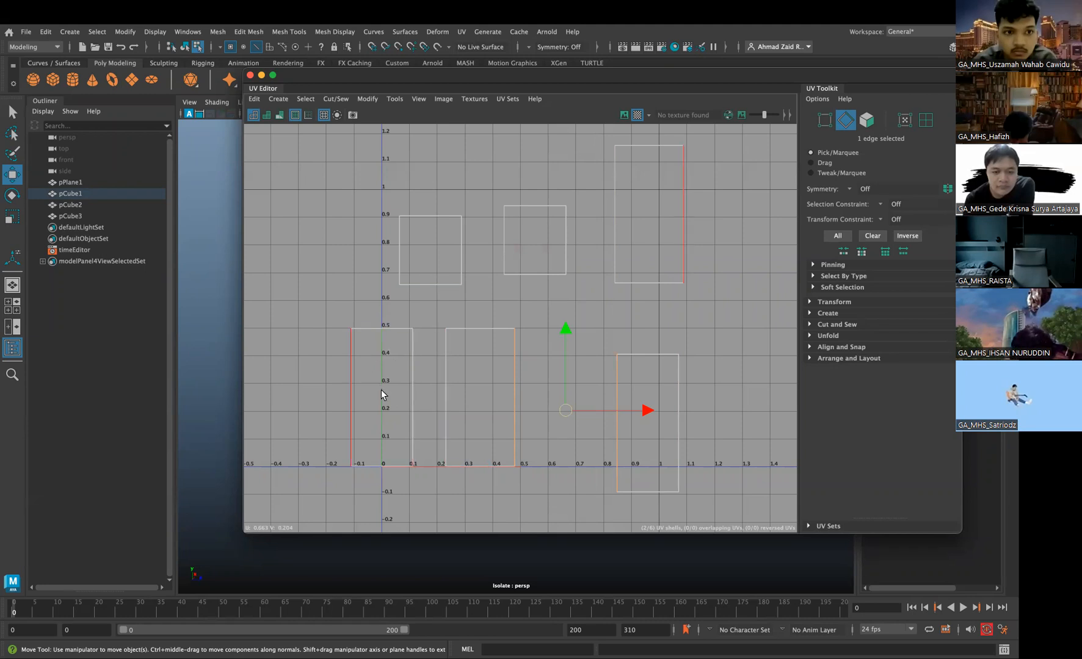
pyautogui.click(413, 369)
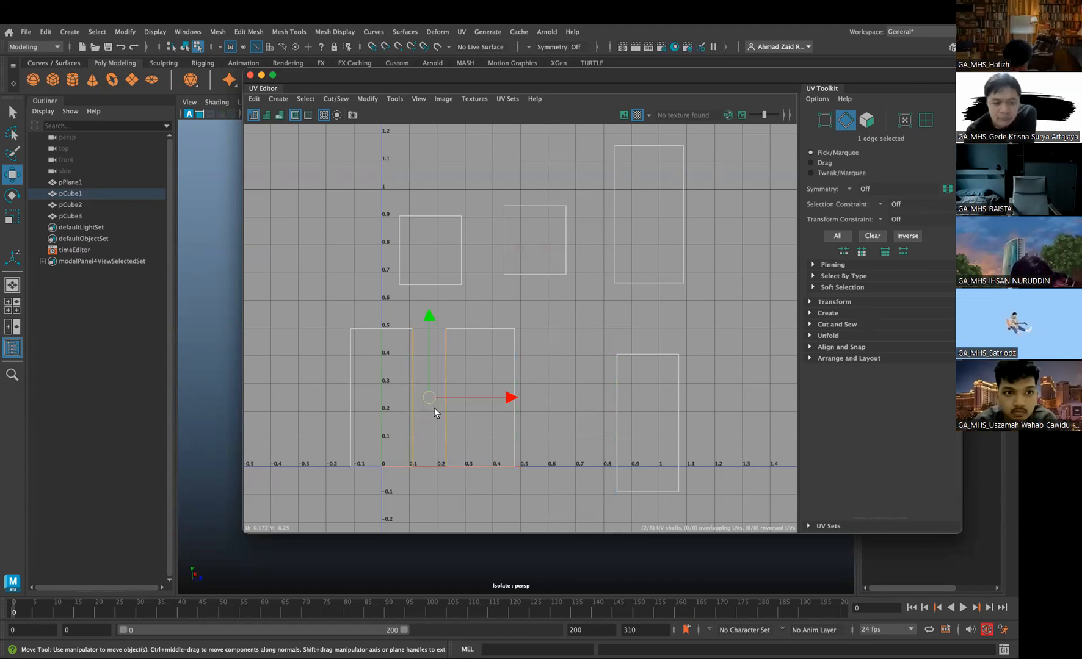
# Move the tall UV face at the U zero line flush against the shared edge of the neighbouring tall face
pyautogui.moveTo(403, 410); pyautogui.dragTo(405, 446, button='right')
pyautogui.click(388, 417)
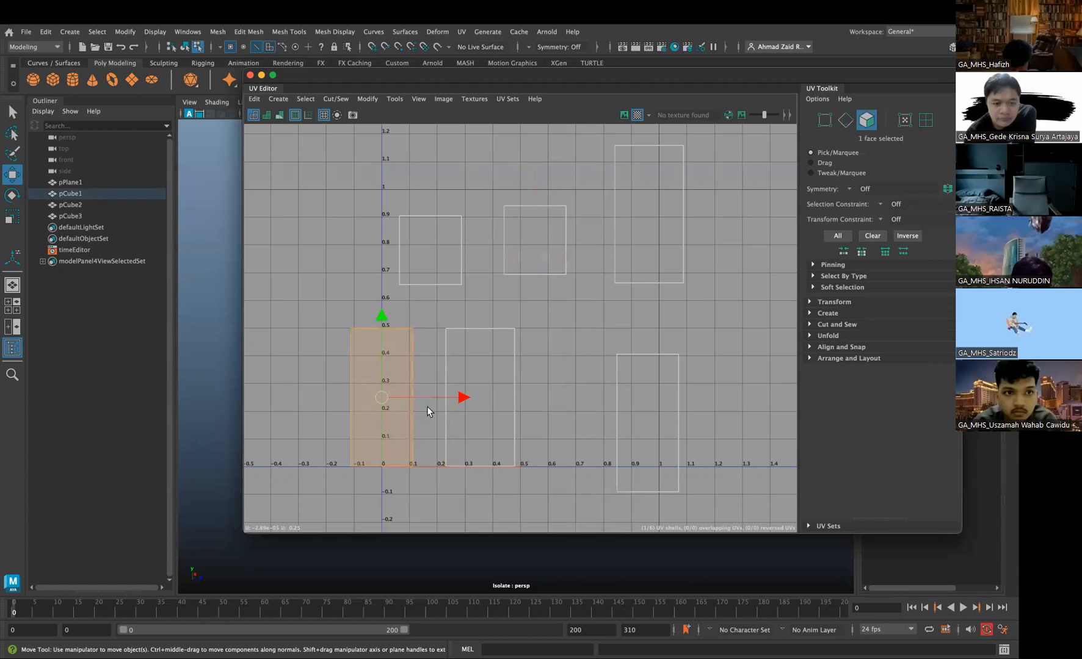
pyautogui.moveTo(459, 397); pyautogui.dragTo(485, 397)
pyautogui.scroll(5, 468, 411)
pyautogui.keyDown('alt'); pyautogui.moveTo(460, 409); pyautogui.dragTo(537, 364, button='middle'); pyautogui.keyUp('alt')
pyautogui.moveTo(518, 341); pyautogui.dragTo(520, 340)
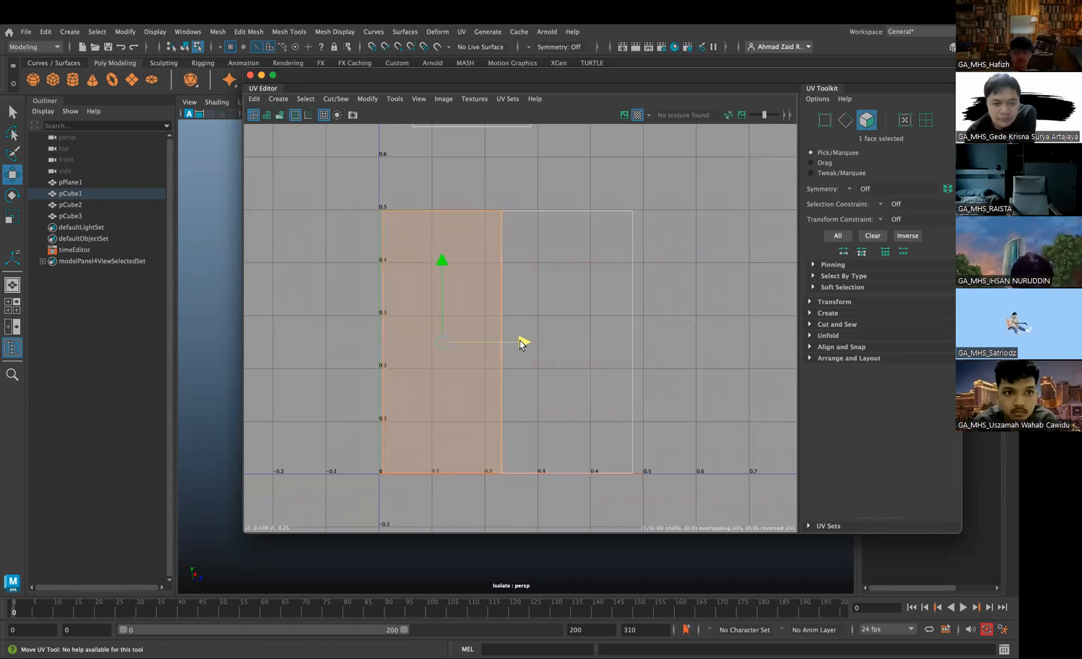
# Sew the shared vertical edge between the two adjoining tall UV faces
pyautogui.moveTo(479, 359); pyautogui.dragTo(488, 318, button='right')
pyautogui.click(501, 263)
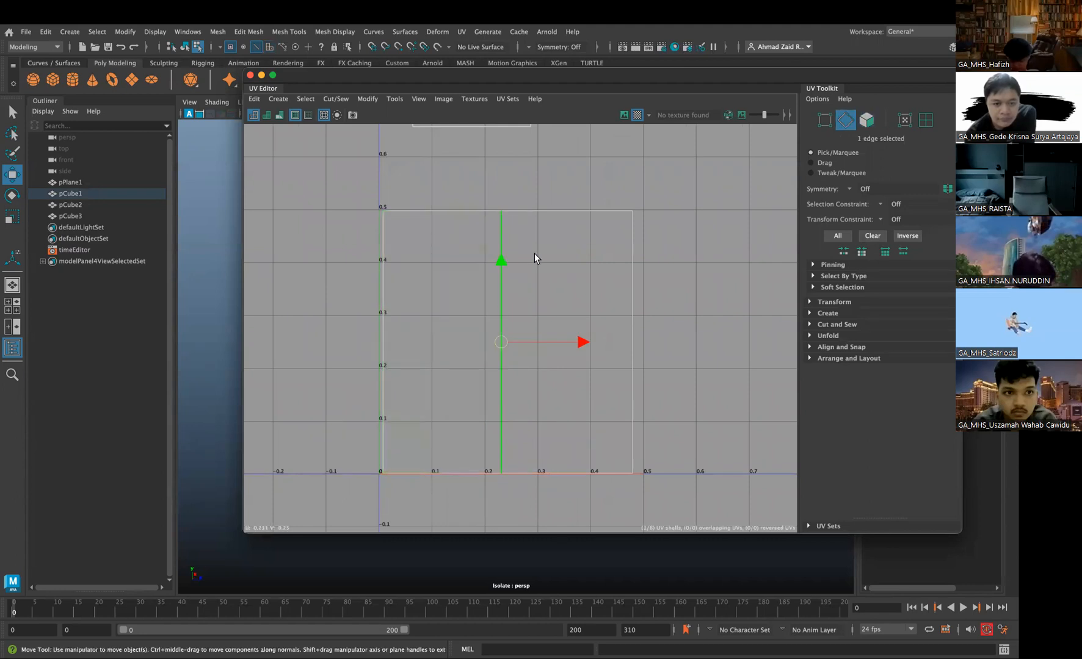
pyautogui.click(810, 324)
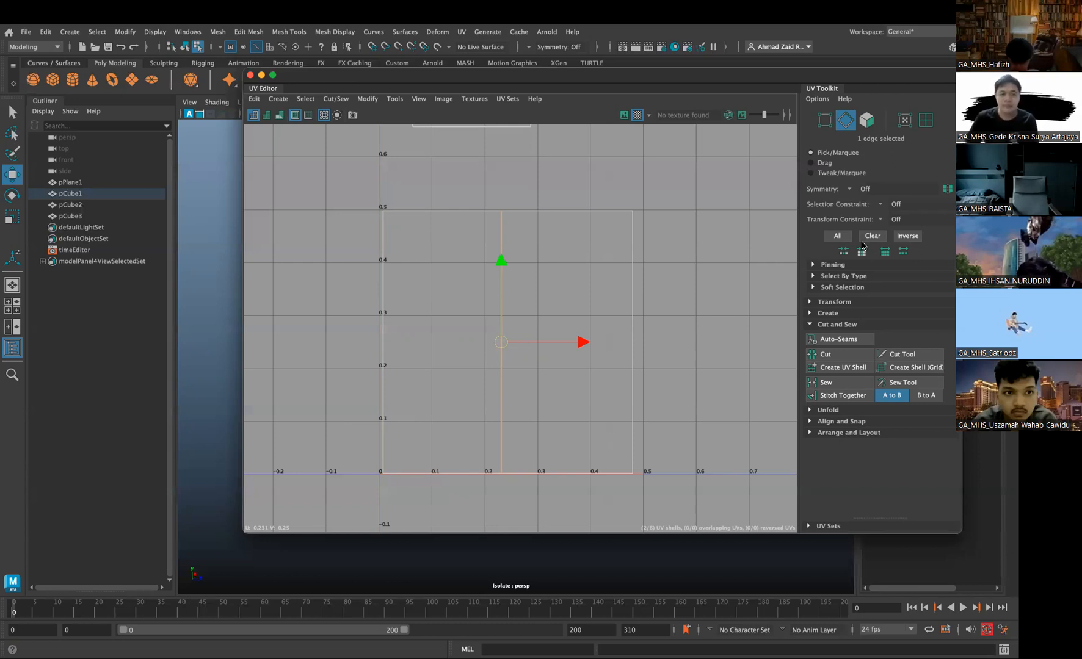
pyautogui.click(833, 387)
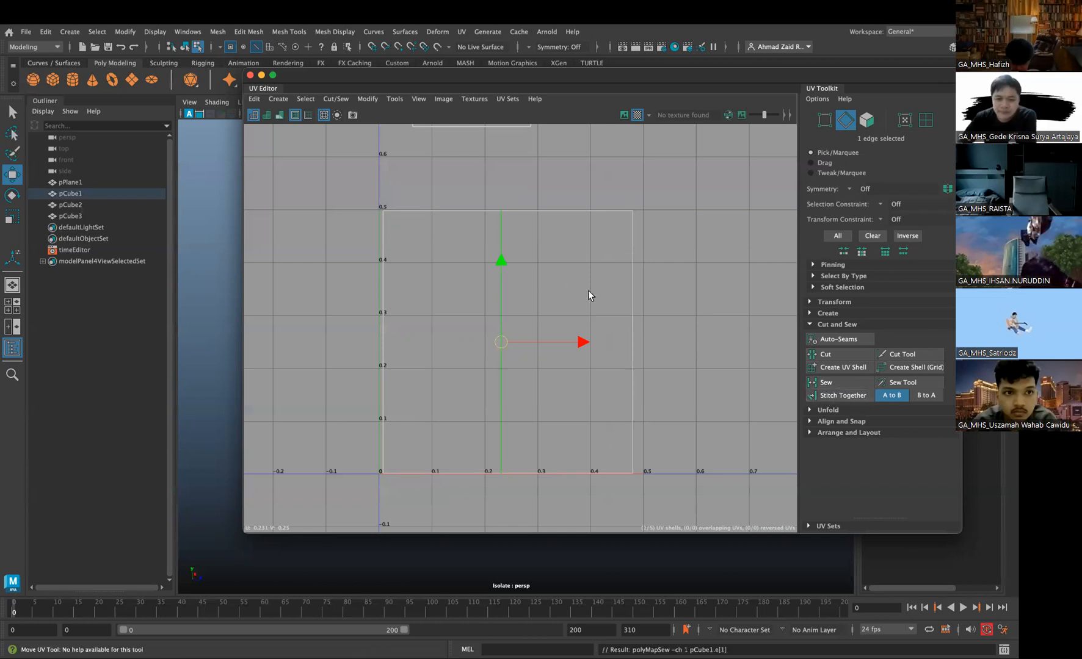
# Select the joined two-face UV shell as a whole and move it to about U 0.15 to 0.62, just above V 0
pyautogui.moveTo(529, 299); pyautogui.dragTo(493, 283, button='right')
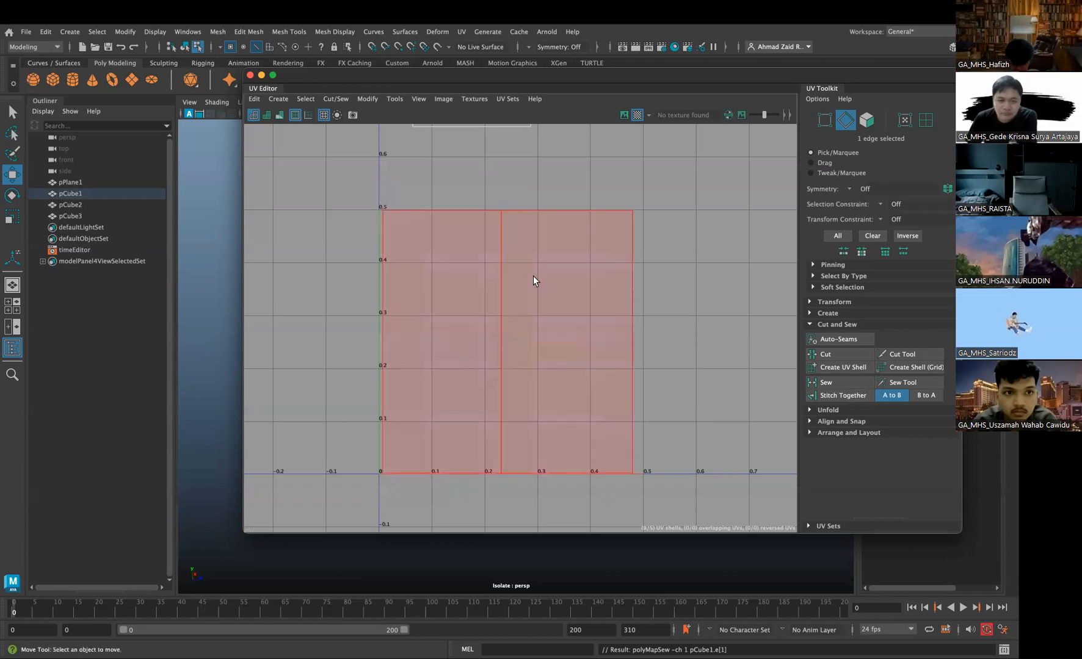
pyautogui.click(532, 279)
pyautogui.moveTo(509, 340); pyautogui.dragTo(529, 295)
pyautogui.moveTo(528, 294)
pyautogui.mouseDown(button='right')
pyautogui.moveTo(526, 319)
pyautogui.moveTo(512, 294)
pyautogui.mouseUp(button='right')
pyautogui.click(464, 309)
pyautogui.click(464, 303)
pyautogui.click(557, 314)
pyautogui.click(567, 295)
pyautogui.scroll(-4, 578, 301)
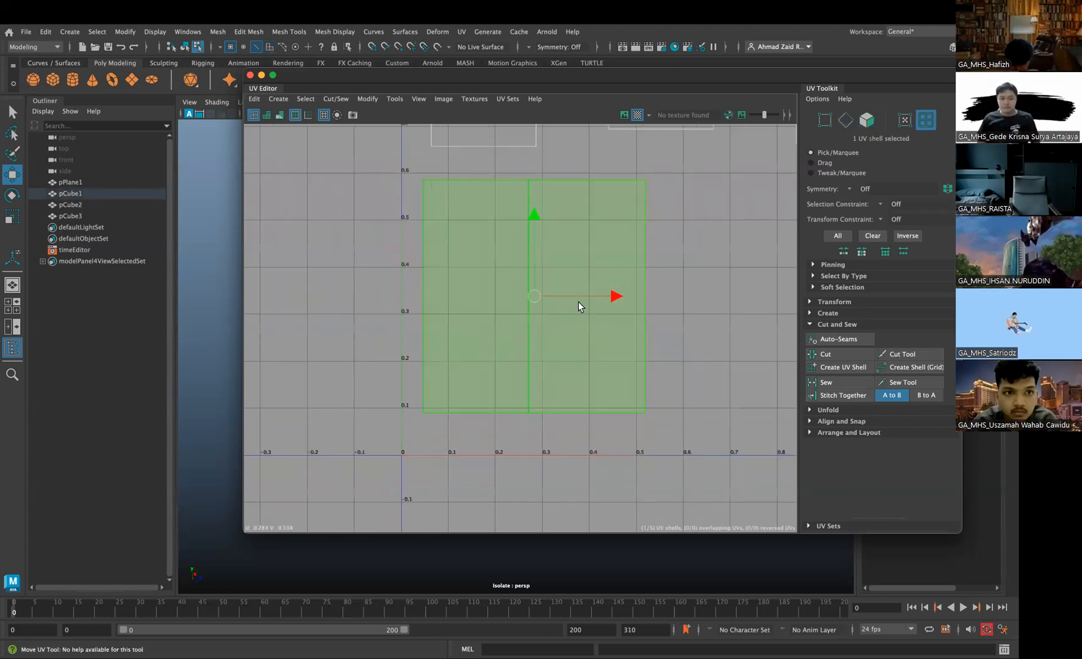
pyautogui.moveTo(575, 293); pyautogui.dragTo(600, 311)
# Uncover the 3D view to inspect the checker pattern around the house body's corner, then bring the UV Editor back over it
pyautogui.moveTo(515, 79); pyautogui.dragTo(779, 134)
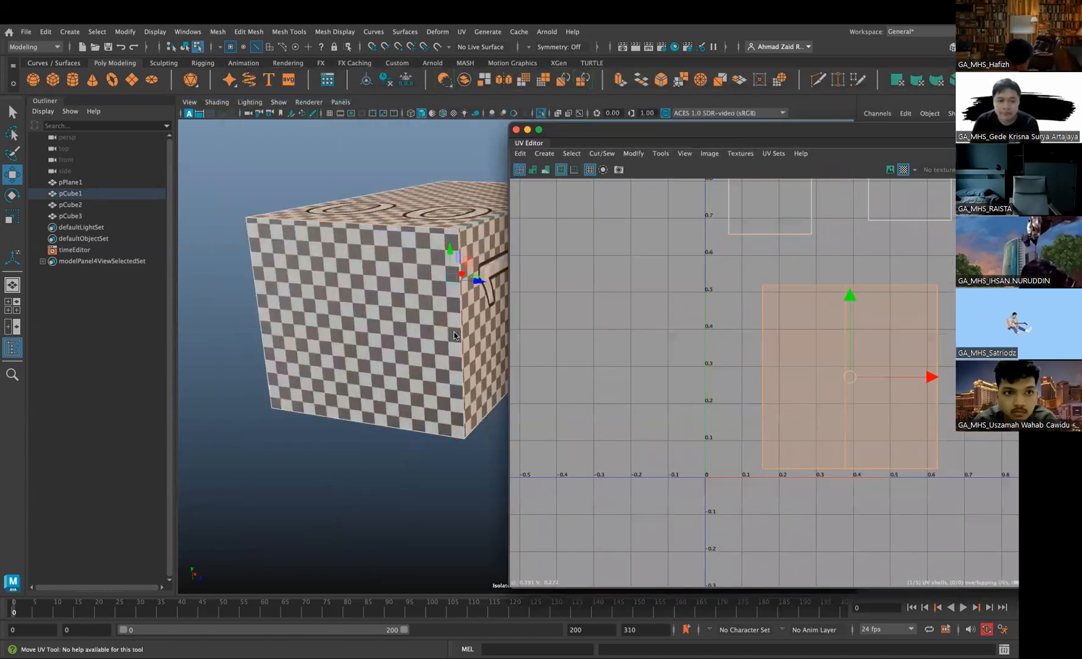
pyautogui.keyDown('alt'); pyautogui.moveTo(439, 244); pyautogui.dragTo(365, 290); pyautogui.keyUp('alt')
pyautogui.click(368, 212)
pyautogui.moveTo(591, 126); pyautogui.dragTo(263, 65)
pyautogui.scroll(-5, 547, 292)
pyautogui.keyDown('alt'); pyautogui.moveTo(589, 285); pyautogui.dragTo(506, 324, button='middle'); pyautogui.keyUp('alt')
# Identify the tall UV face sharing the joined shell's outer edge and move it flush against that edge
pyautogui.moveTo(482, 335); pyautogui.dragTo(491, 303, button='right')
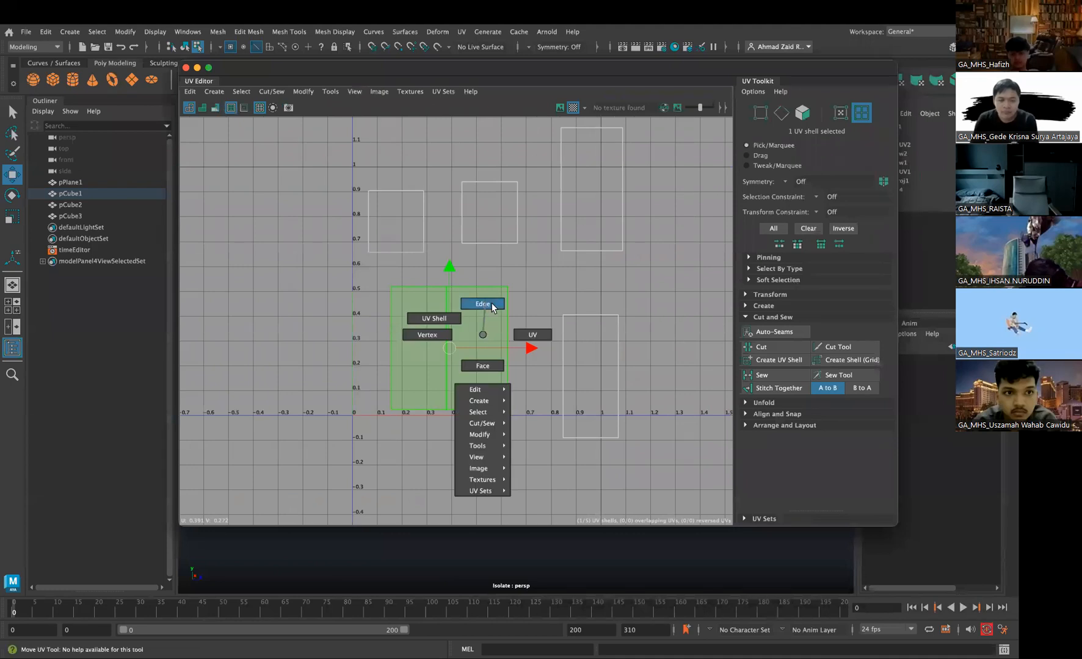
pyautogui.click(507, 316)
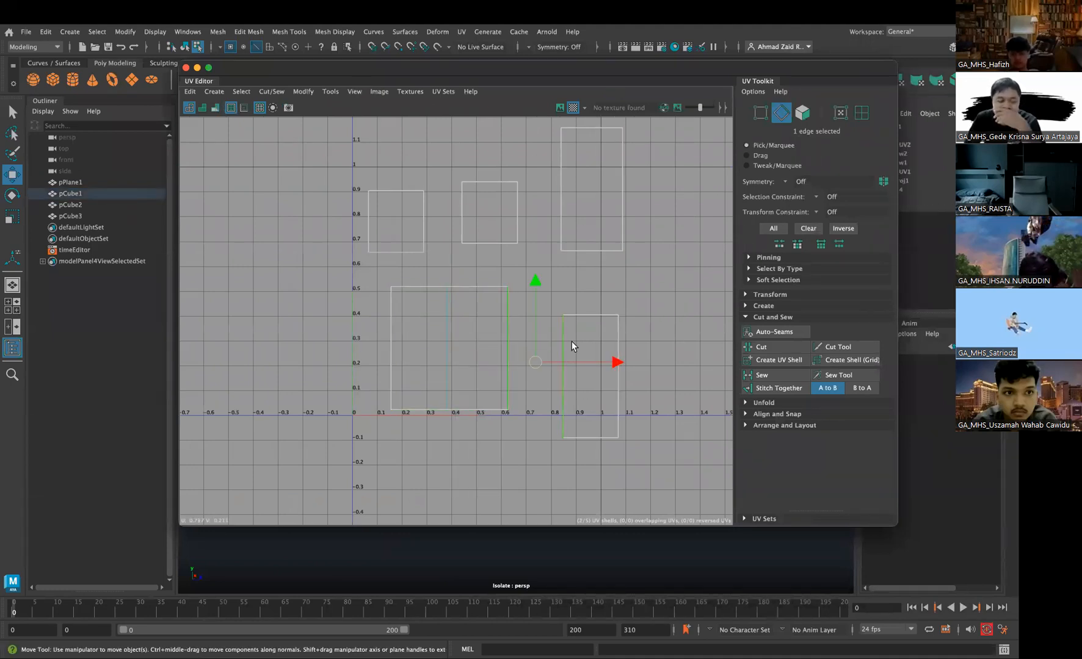
pyautogui.scroll(2, 484, 362)
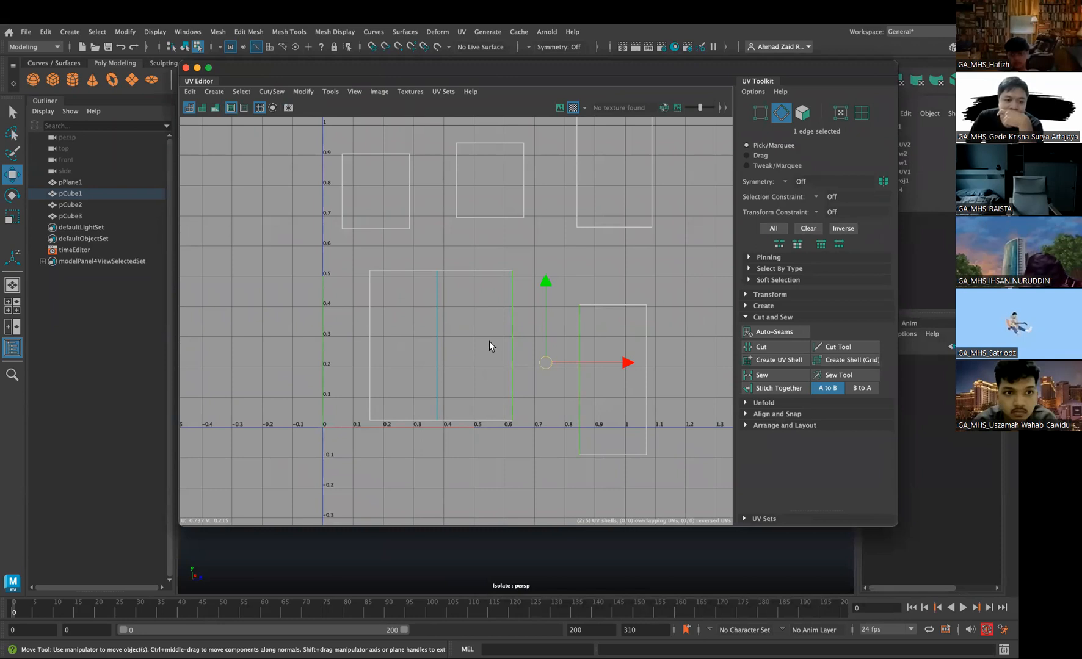
pyautogui.moveTo(591, 381); pyautogui.dragTo(618, 397, button='right')
pyautogui.click(615, 397)
pyautogui.moveTo(611, 378); pyautogui.dragTo(544, 328)
pyautogui.scroll(2, 547, 360)
pyautogui.scroll(2, 547, 360)
# Sew the third tall UV face to the two-face shell along their shared edge at about U 0.62
pyautogui.moveTo(545, 328); pyautogui.dragTo(550, 298, button='right')
pyautogui.click(486, 292)
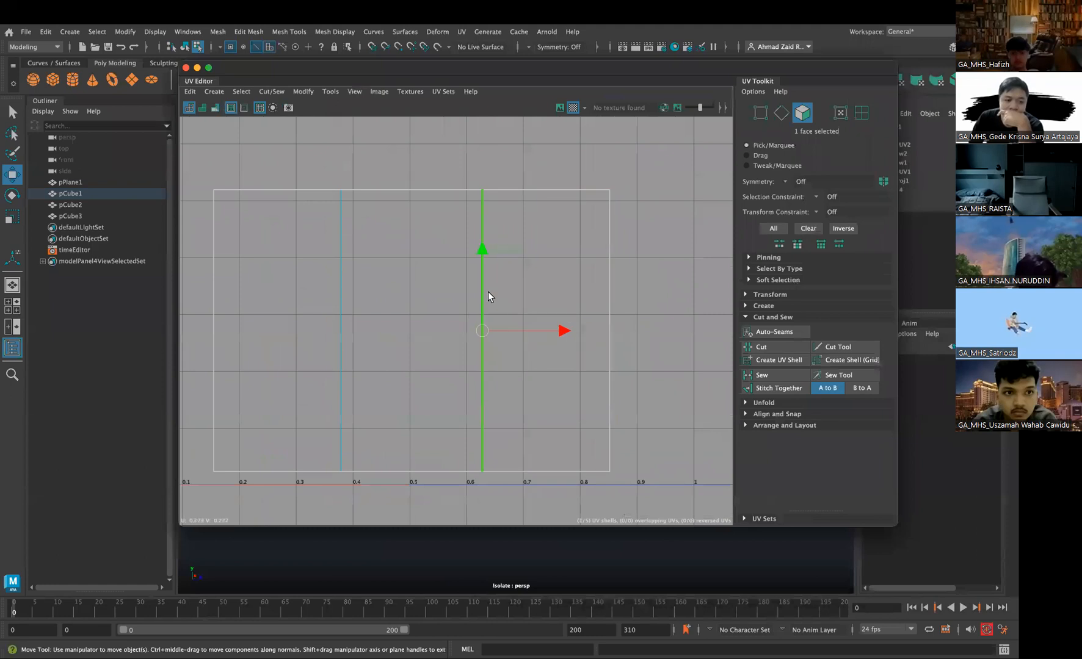
pyautogui.click(770, 376)
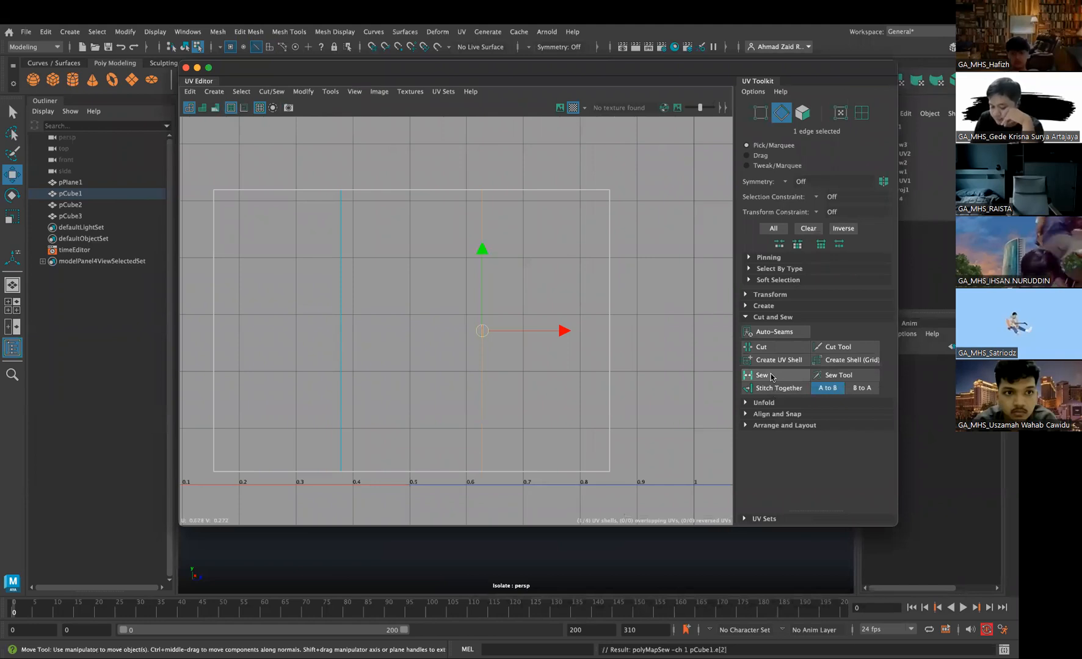
# Find the edge shared with the last tall UV shell and move that shell flush against the strip's free end
pyautogui.moveTo(511, 343); pyautogui.dragTo(516, 311, button='right')
pyautogui.scroll(-4, 577, 318)
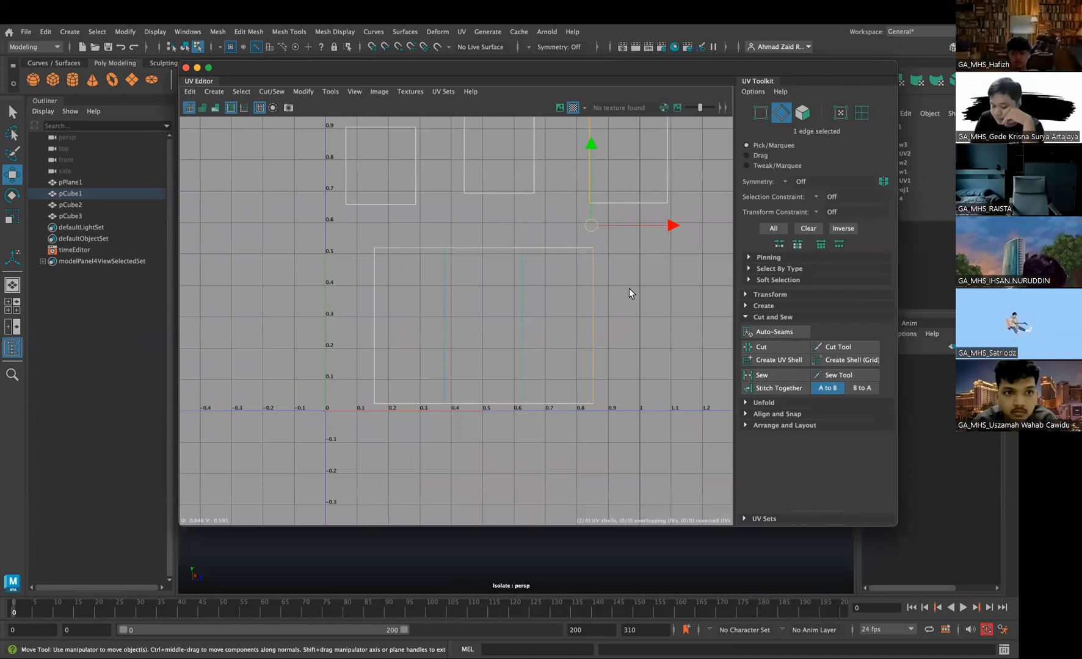
pyautogui.keyDown('alt'); pyautogui.moveTo(628, 288); pyautogui.dragTo(600, 322, button='middle'); pyautogui.keyUp('alt')
pyautogui.moveTo(596, 200); pyautogui.dragTo(594, 188, button='right')
pyautogui.click(601, 182)
pyautogui.moveTo(601, 182); pyautogui.dragTo(605, 353)
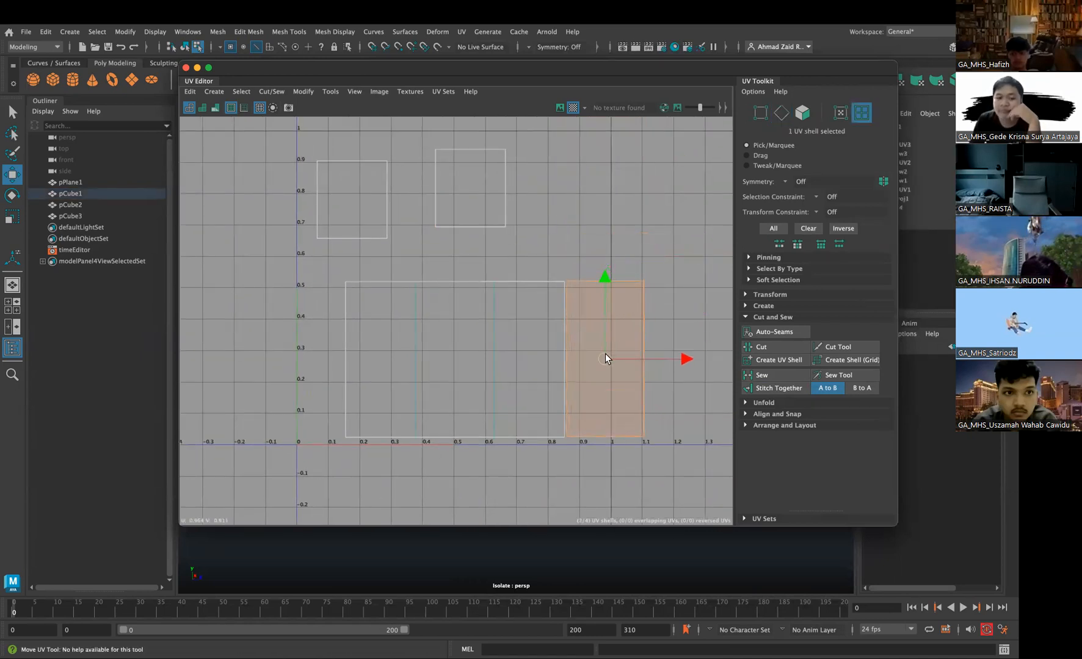
# Sew the fourth tall UV face to the three-face strip along their shared edge at about U 0.85
pyautogui.moveTo(603, 354); pyautogui.dragTo(607, 323, button='right')
pyautogui.click(565, 327)
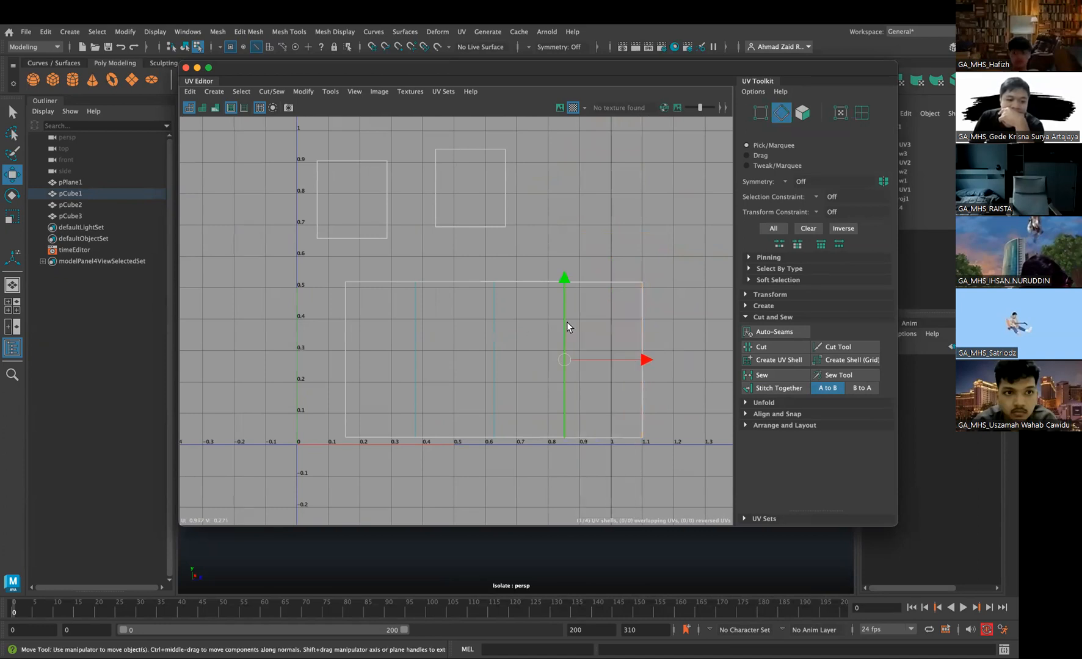
pyautogui.click(761, 375)
# Match the upper middle small UV shell's edges to the strip and place it directly below the strip's first face
pyautogui.moveTo(522, 355); pyautogui.dragTo(493, 340, button='right')
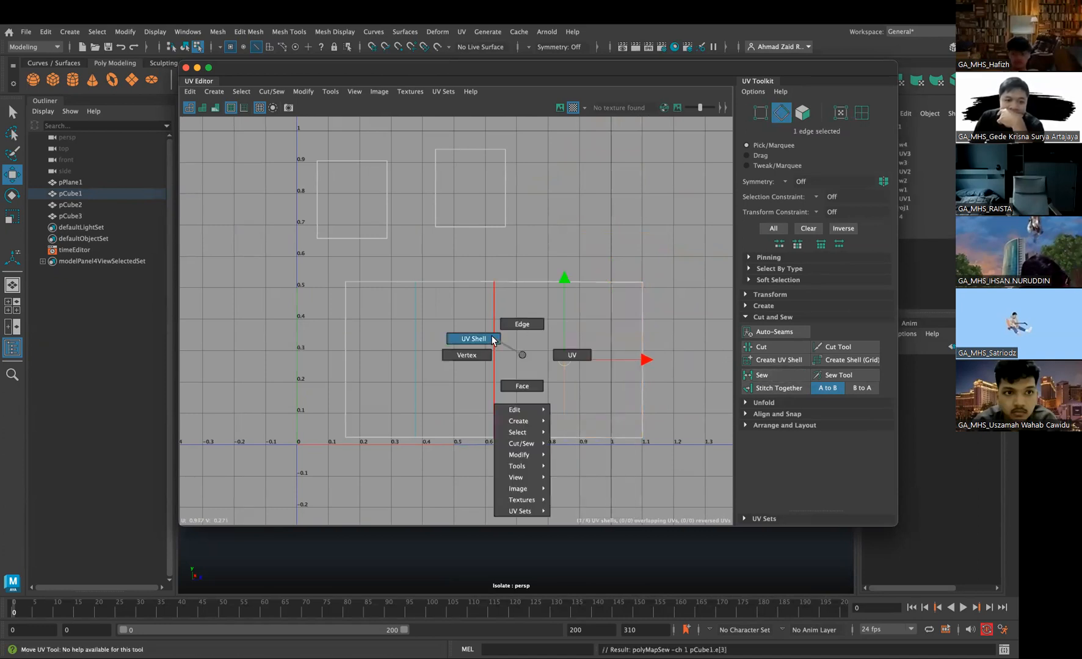
pyautogui.moveTo(518, 382); pyautogui.dragTo(518, 384, button='right')
pyautogui.moveTo(481, 228); pyautogui.dragTo(479, 201, button='right')
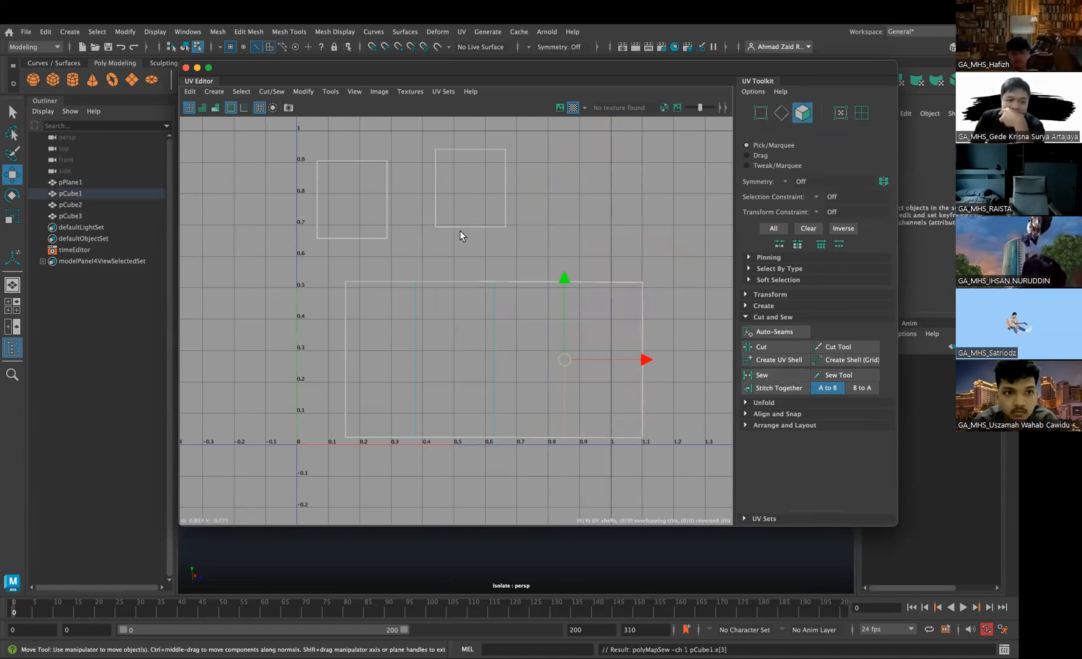
pyautogui.click(464, 226)
pyautogui.click(436, 184)
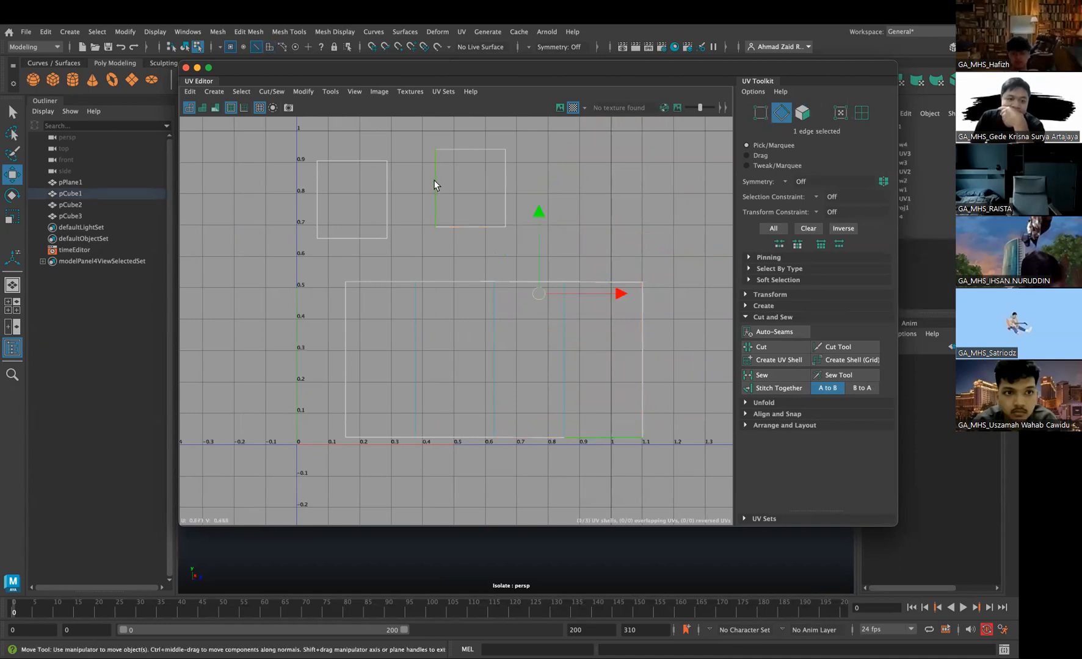
pyautogui.click(461, 146)
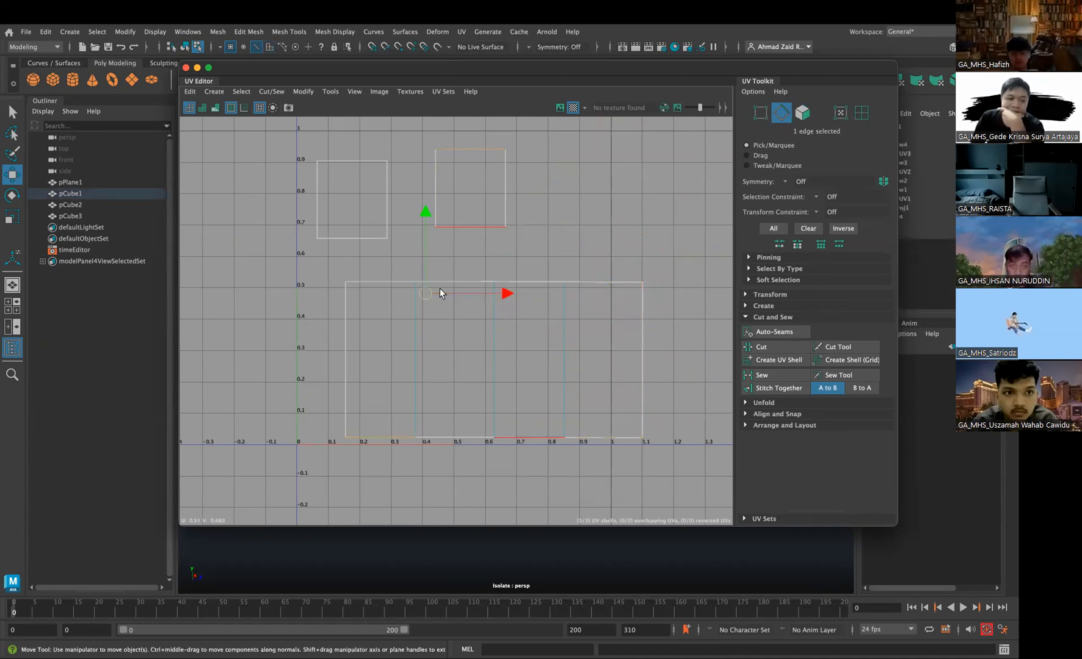
pyautogui.moveTo(507, 203); pyautogui.dragTo(504, 230, button='right')
pyautogui.click(477, 191)
pyautogui.moveTo(474, 190); pyautogui.dragTo(381, 476)
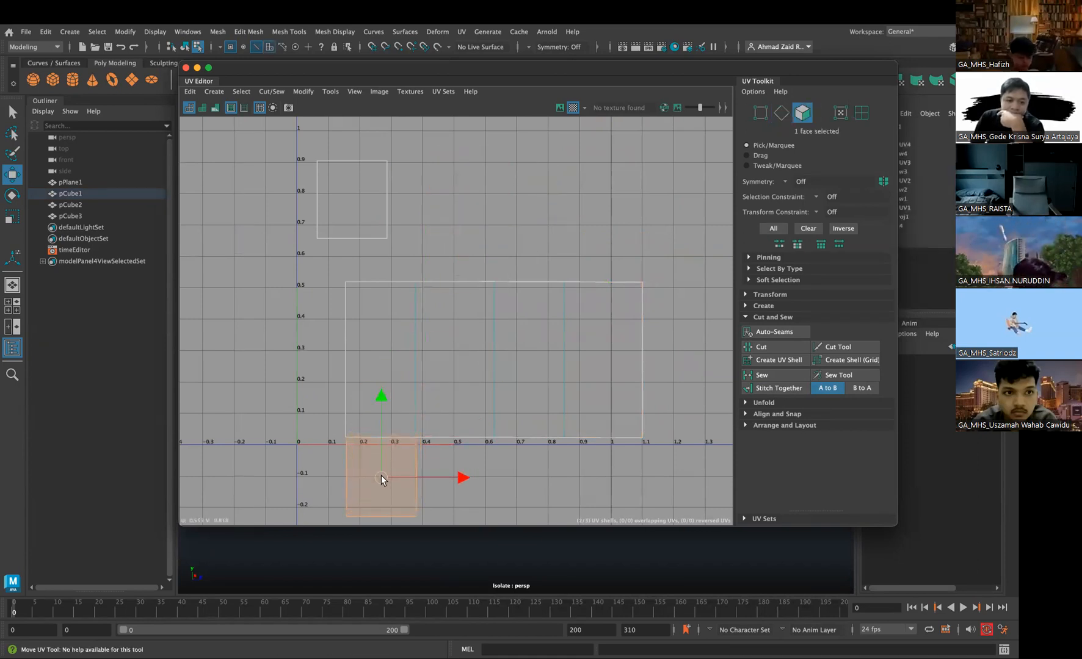
# Sew the small UV face below the strip to the first tall face along their shared horizontal edge
pyautogui.moveTo(381, 470); pyautogui.dragTo(386, 429, button='right')
pyautogui.click(393, 437)
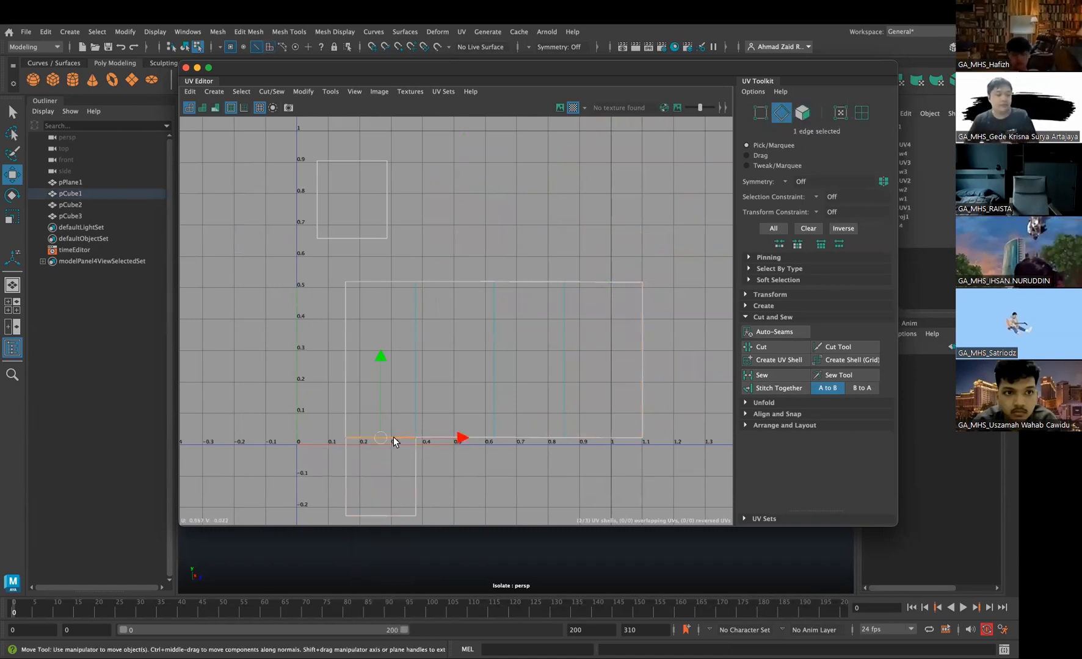
pyautogui.click(778, 373)
# Check the remaining small UV face's shared edges and place the face directly above the strip's first tall face
pyautogui.moveTo(360, 221); pyautogui.dragTo(358, 205, button='right')
pyautogui.click(357, 205)
pyautogui.moveTo(603, 227); pyautogui.dragTo(605, 190, button='right')
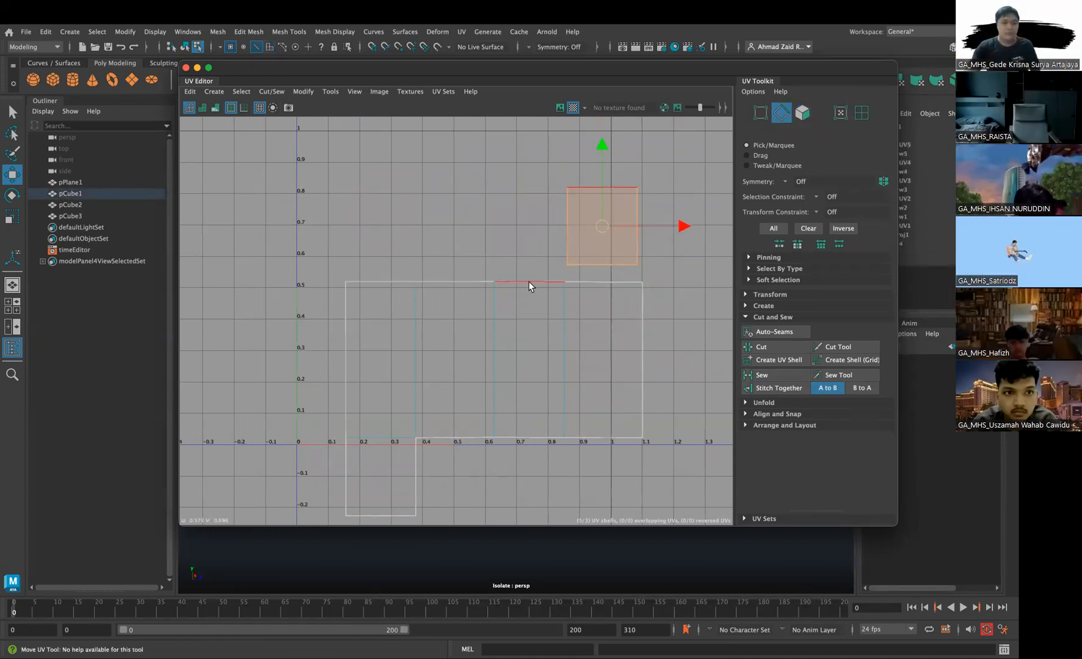
pyautogui.click(366, 287)
pyautogui.moveTo(575, 214); pyautogui.dragTo(599, 226, button='right')
pyautogui.moveTo(599, 226); pyautogui.dragTo(381, 240)
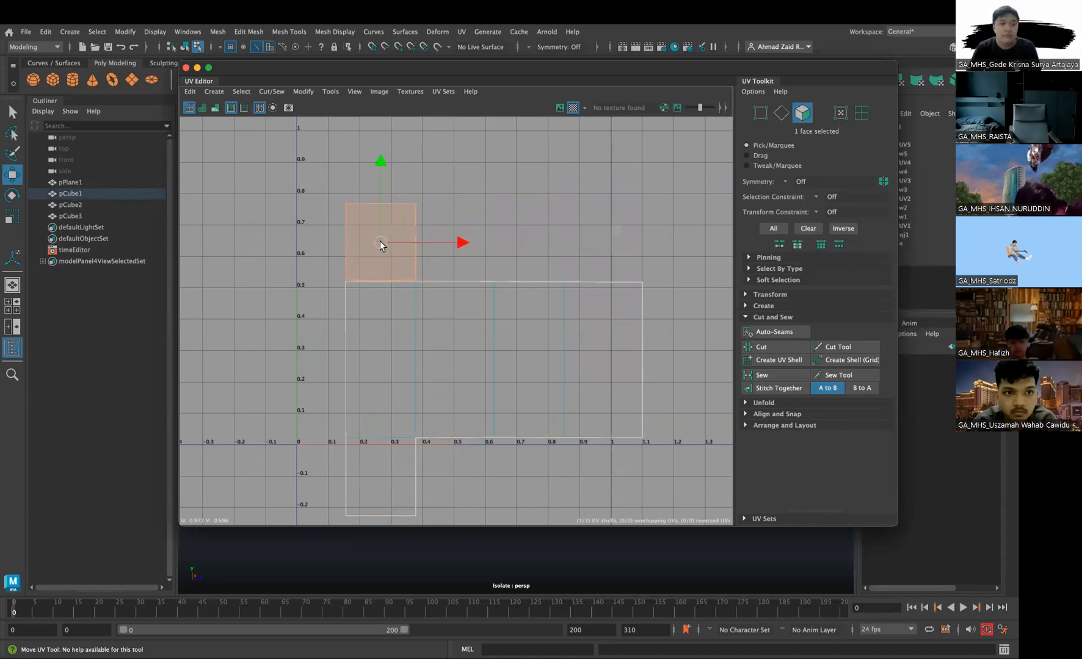
# Sew the small UV face above the strip to the first tall face along their shared horizontal edge
pyautogui.rightClick(390, 265)
pyautogui.moveTo(393, 208); pyautogui.dragTo(393, 209, button='right')
pyautogui.click(383, 273)
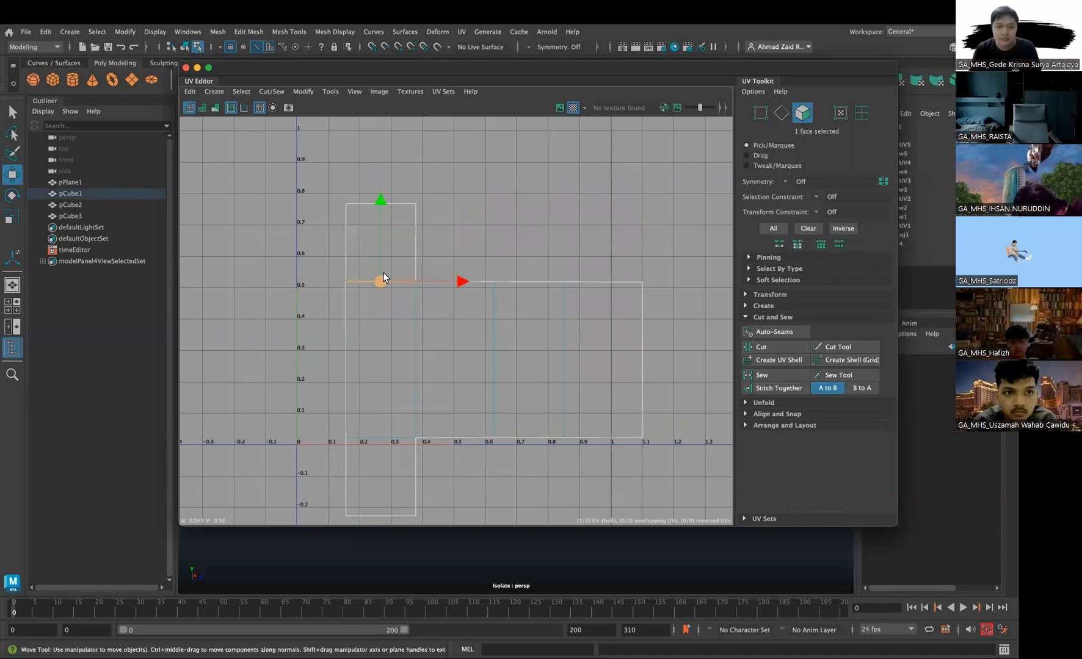
pyautogui.click(363, 276)
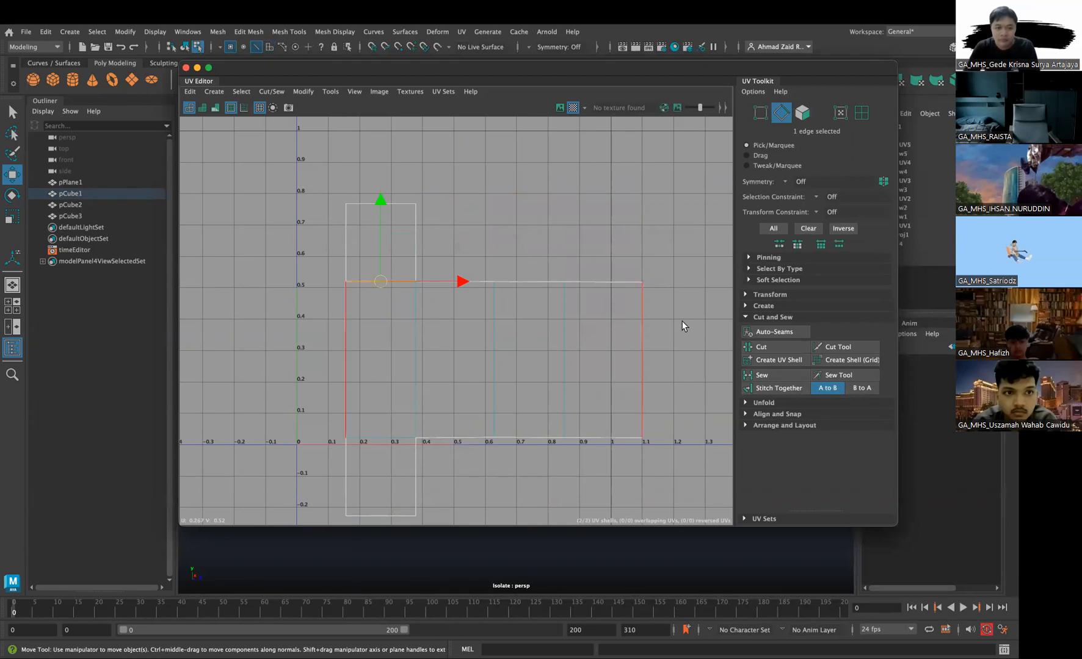
pyautogui.click(762, 375)
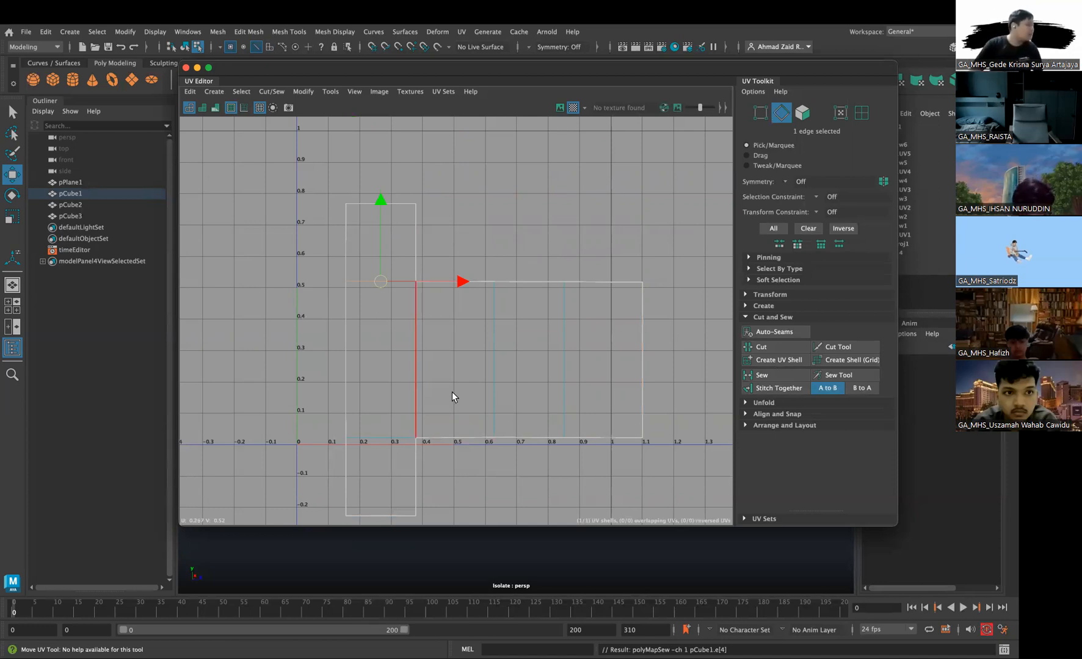
pyautogui.scroll(-1, 452, 392)
pyautogui.scroll(2, 489, 356)
pyautogui.scroll(2, 493, 360)
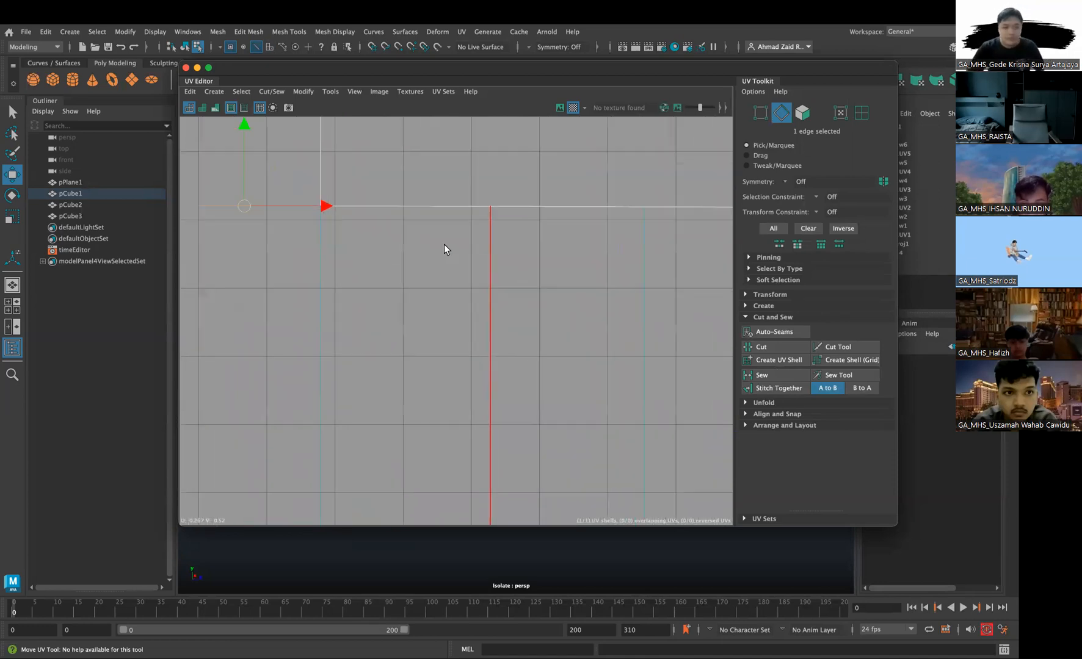
pyautogui.scroll(-2, 567, 305)
# Straighten the UVs of the whole sewn house-body shell along U and V with a 30.00 angle tolerance
pyautogui.moveTo(564, 311); pyautogui.dragTo(513, 305, button='right')
pyautogui.scroll(-1, 444, 356)
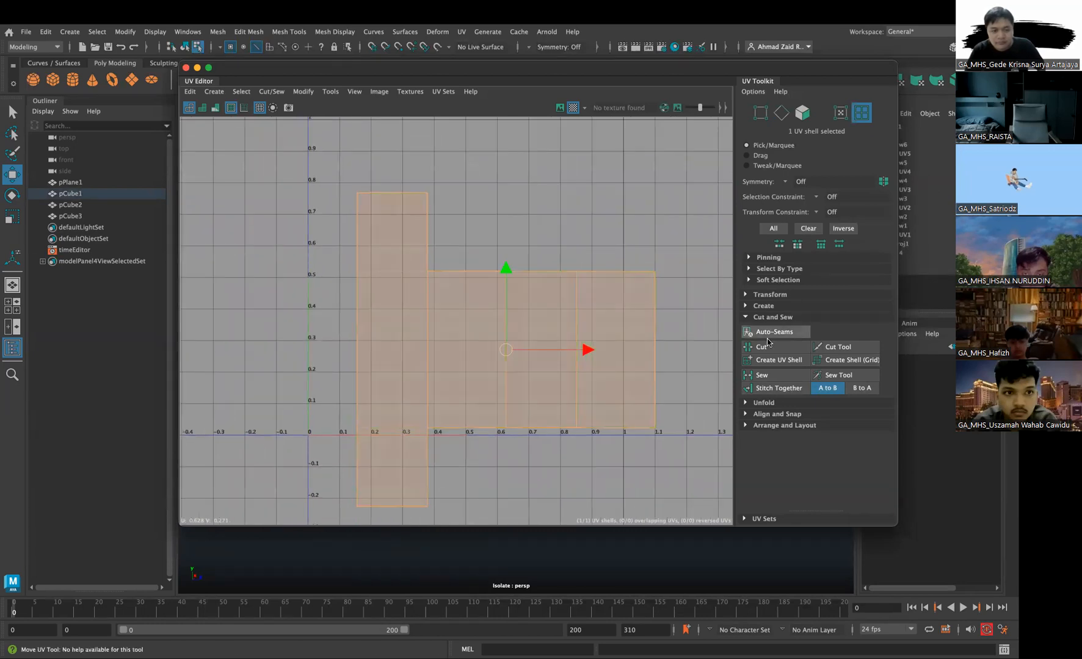
pyautogui.click(744, 403)
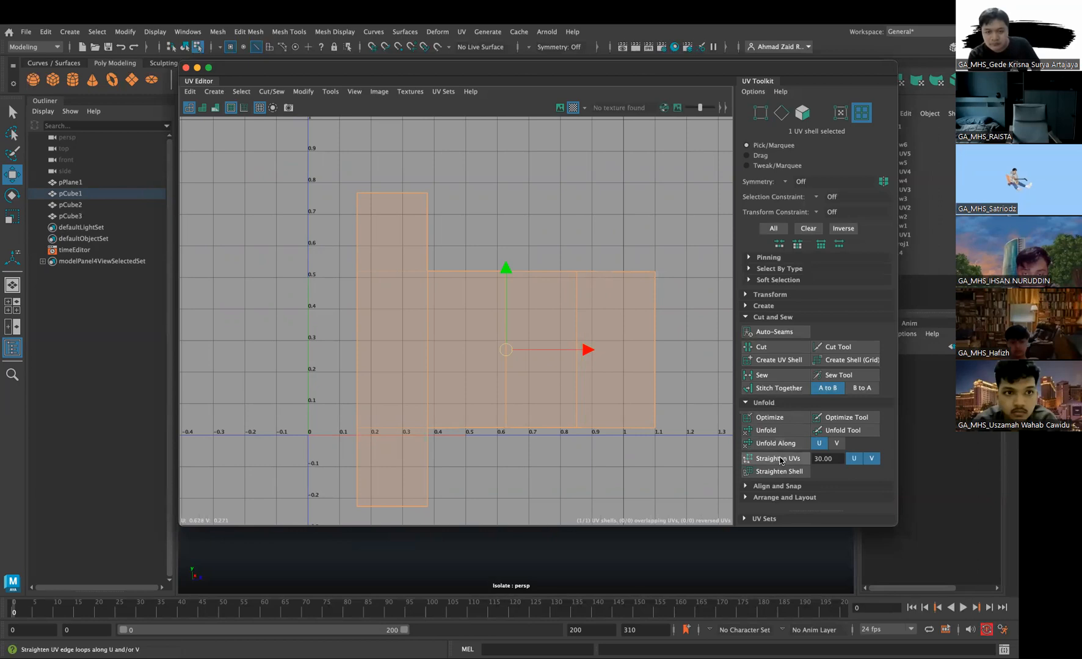
pyautogui.click(780, 459)
pyautogui.scroll(1, 534, 345)
pyautogui.scroll(2, 534, 339)
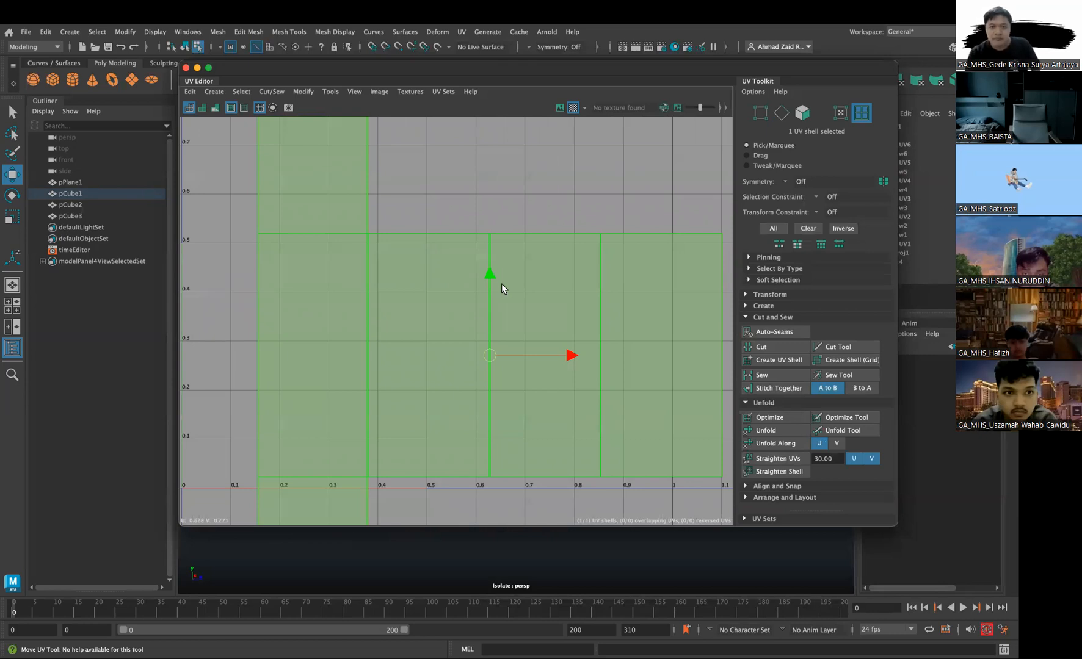
pyautogui.scroll(-2, 504, 286)
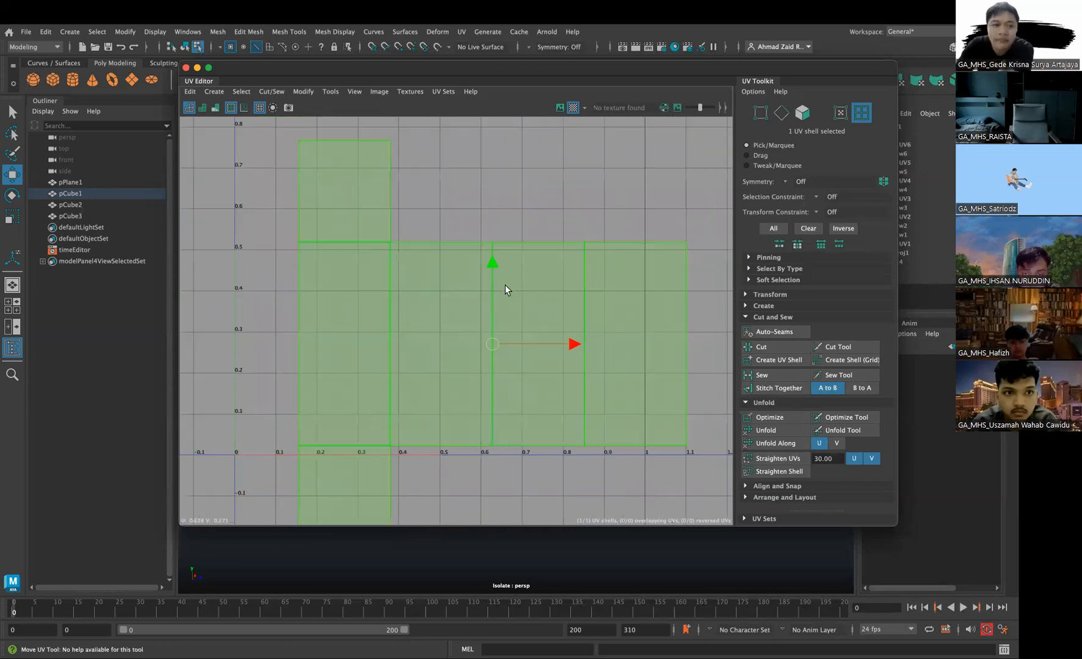
pyautogui.scroll(-1, 505, 285)
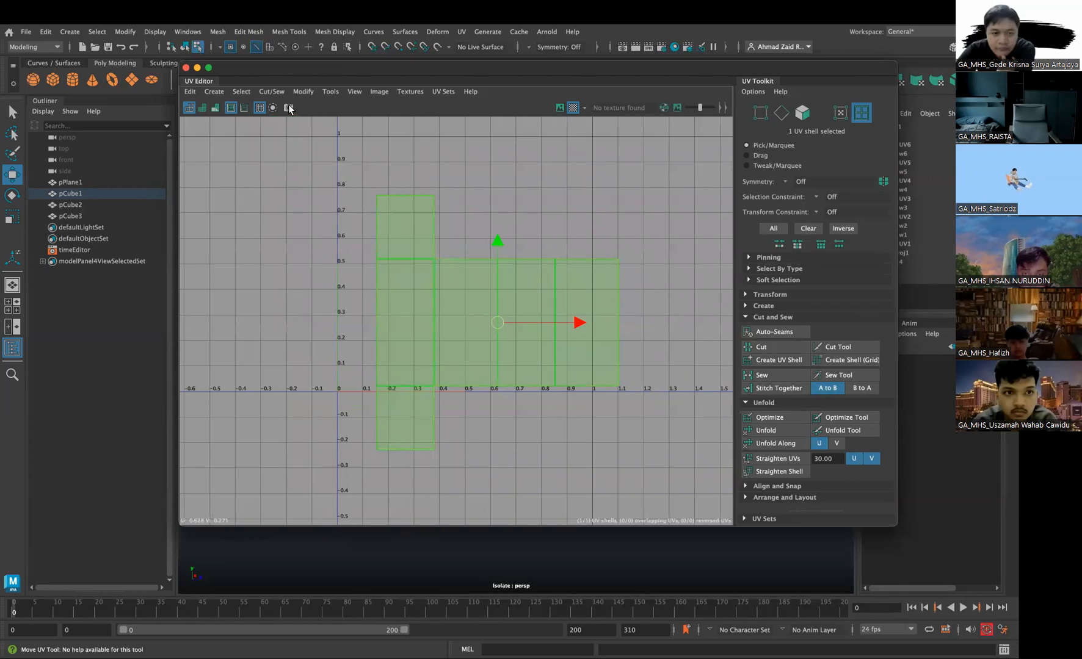
# Examine the checker pattern on the house body's faces in the 3D view for stretching and alignment
pyautogui.moveTo(293, 71); pyautogui.dragTo(337, 72)
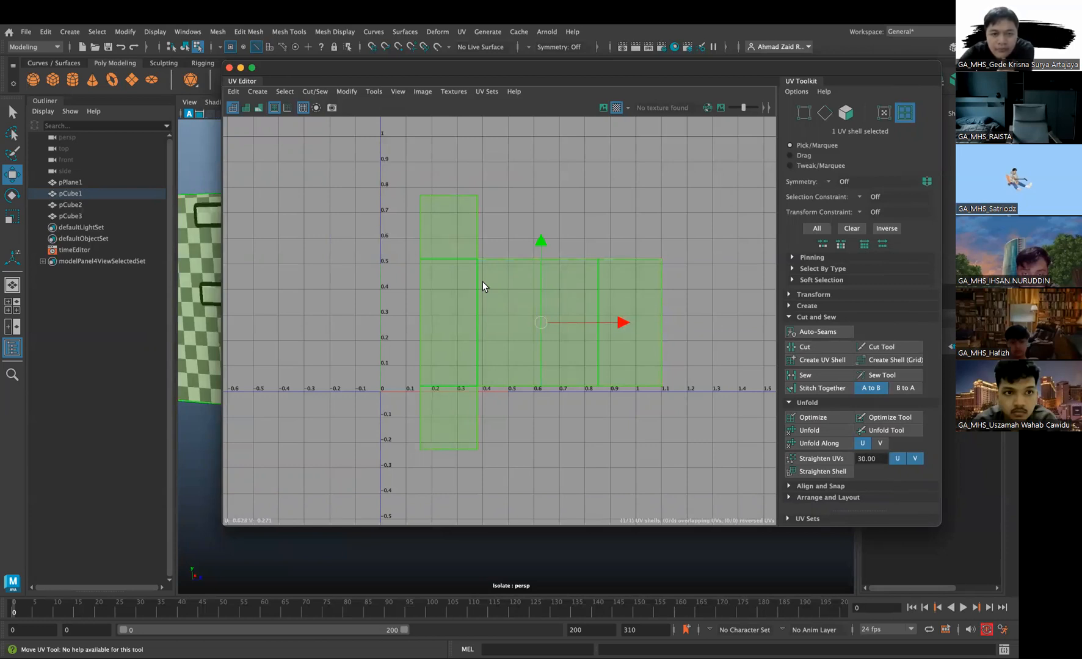
pyautogui.moveTo(327, 68); pyautogui.dragTo(607, 95)
pyautogui.keyDown('alt'); pyautogui.moveTo(367, 244); pyautogui.dragTo(341, 320); pyautogui.keyUp('alt')
pyautogui.keyDown('alt'); pyautogui.moveTo(387, 281); pyautogui.dragTo(319, 342, button='middle'); pyautogui.keyUp('alt')
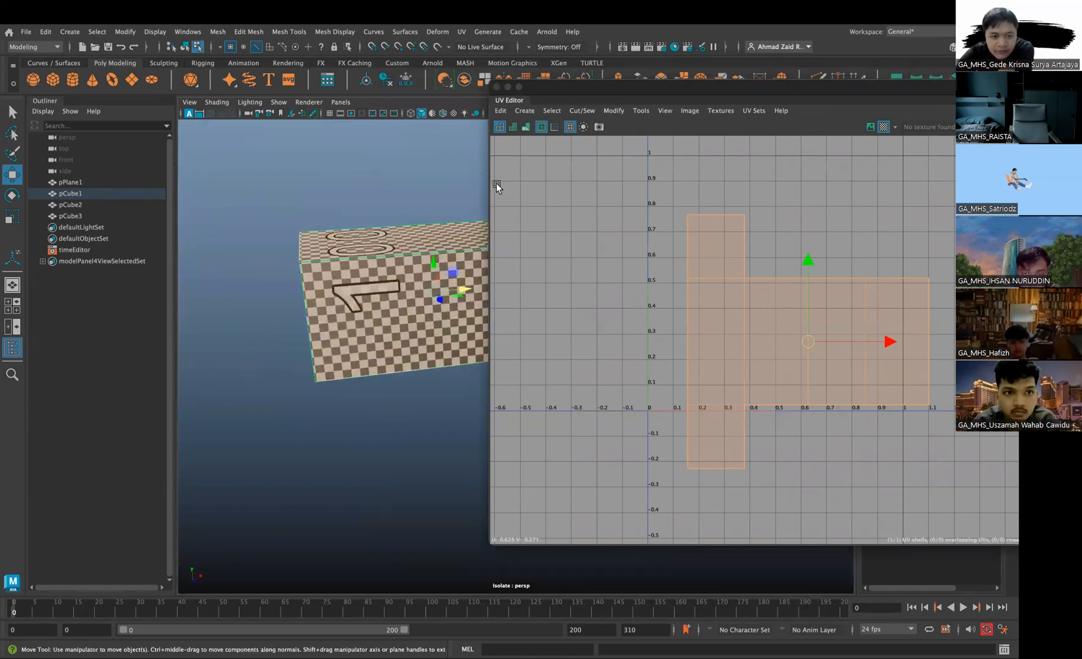
pyautogui.keyDown('alt'); pyautogui.moveTo(406, 302); pyautogui.dragTo(351, 270, button='middle'); pyautogui.keyUp('alt')
pyautogui.scroll(3, 358, 318)
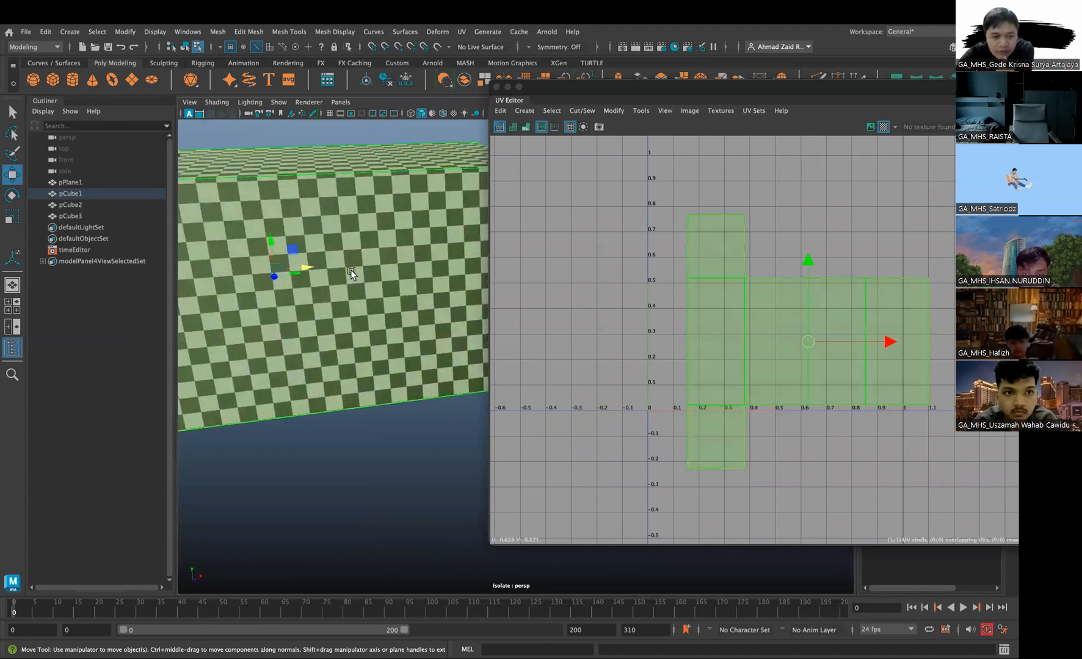
pyautogui.keyDown('alt'); pyautogui.moveTo(340, 262); pyautogui.dragTo(330, 294); pyautogui.keyUp('alt')
pyautogui.click(551, 90)
pyautogui.moveTo(551, 91); pyautogui.dragTo(223, 69)
pyautogui.scroll(-5, 408, 249)
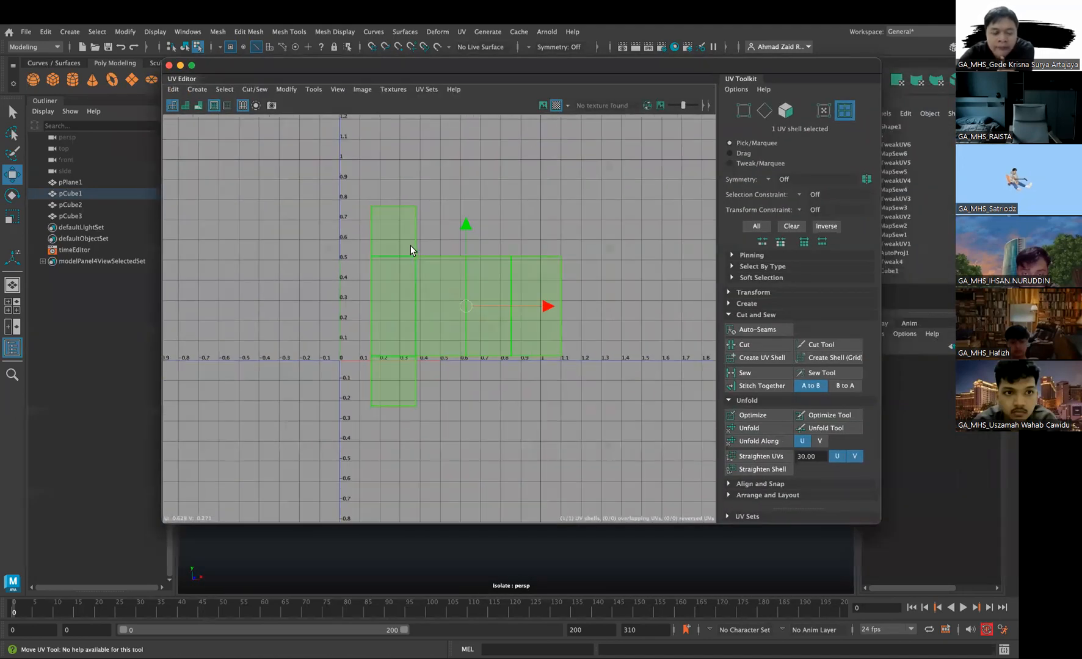
# Lay out the sewn house-body UV shell automatically so that it fits within the 0 to 1 UV space
pyautogui.scroll(2, 372, 238)
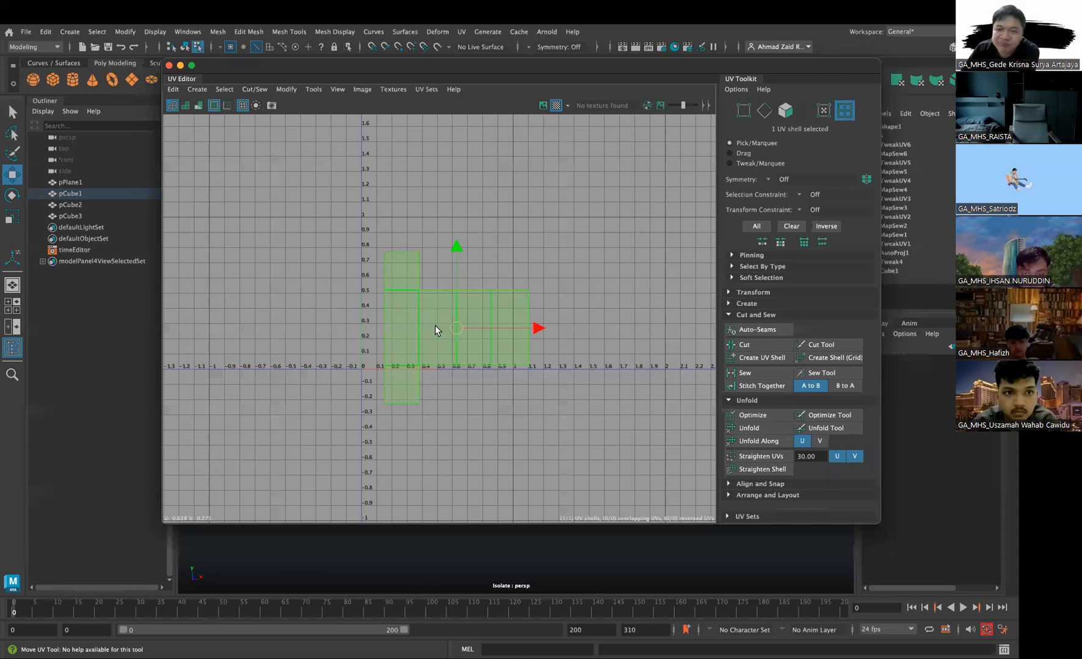
pyautogui.click(729, 494)
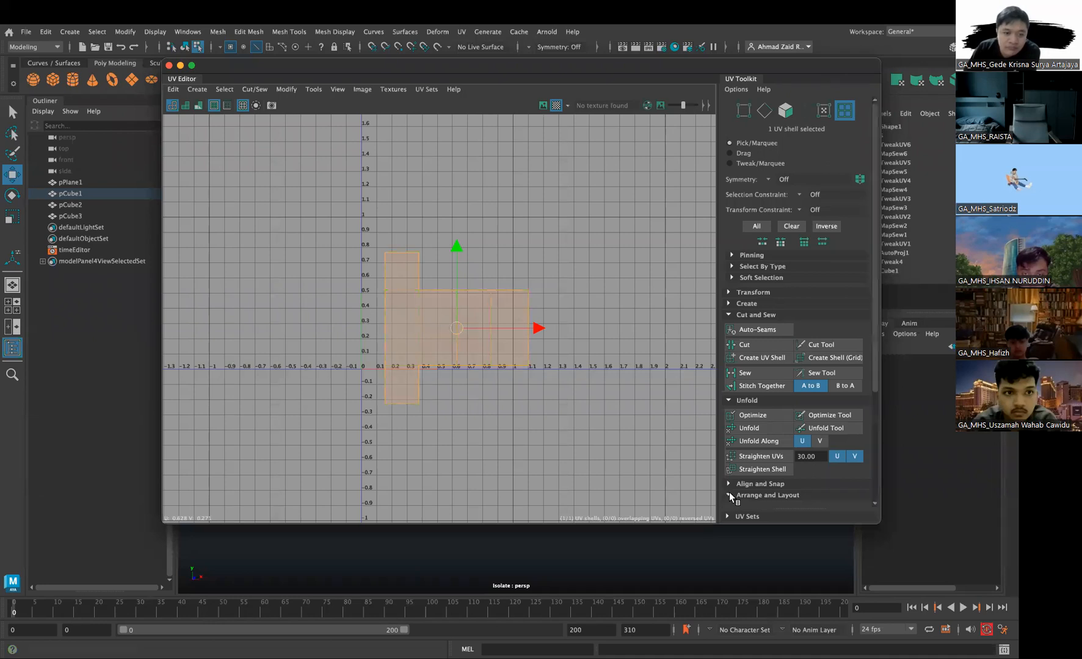
pyautogui.scroll(-5, 754, 490)
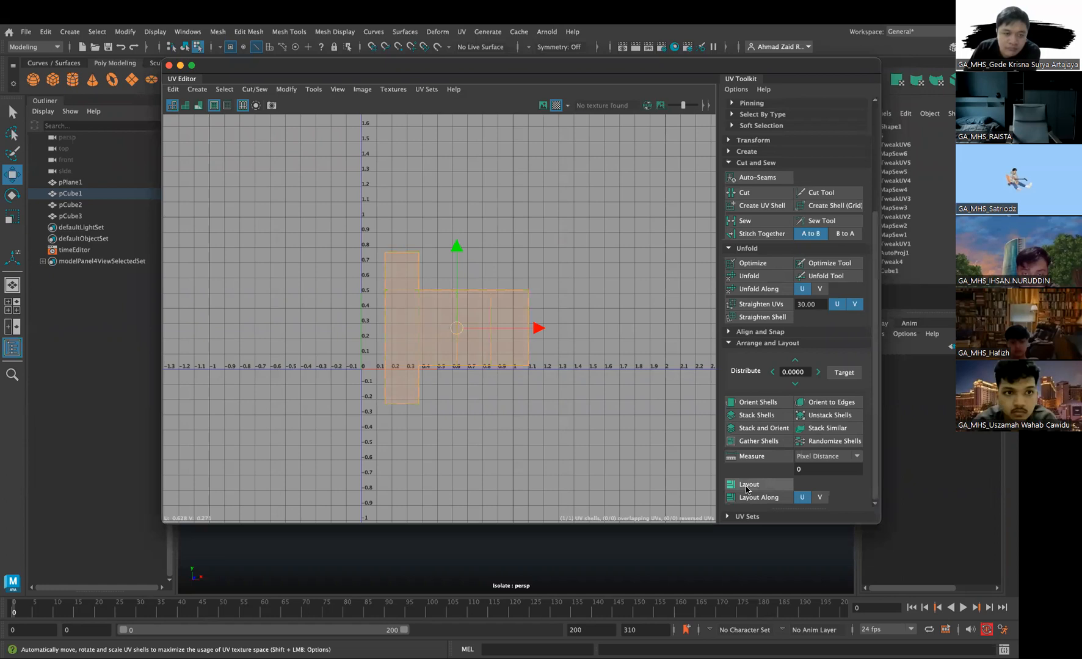
pyautogui.click(745, 486)
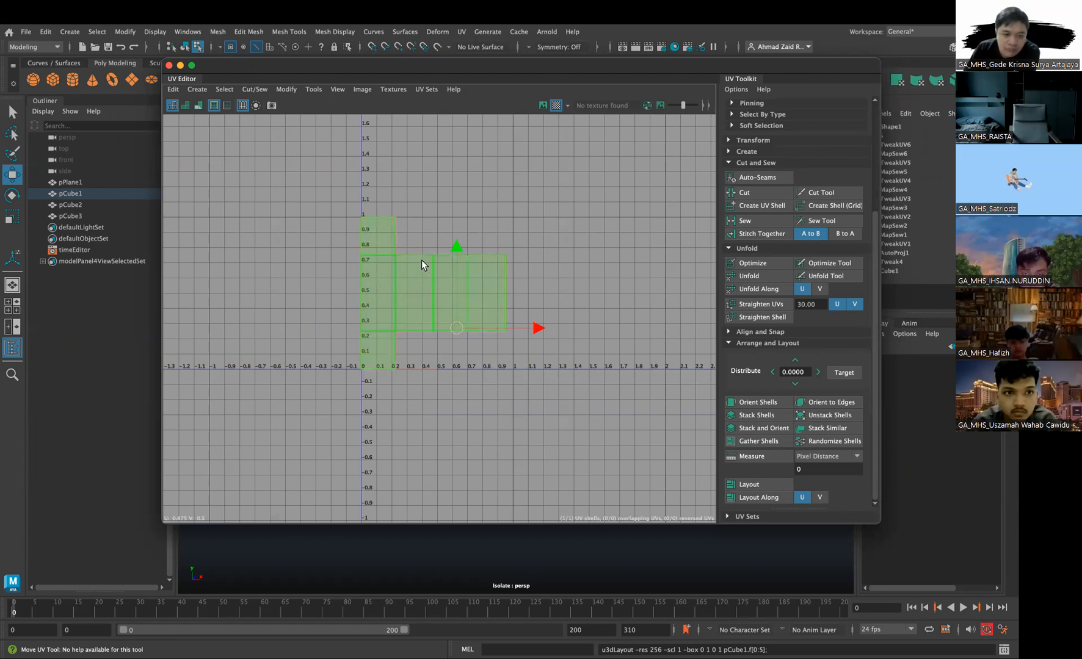
# Return the house body to object mode and turn off its isolation to show the full scene
pyautogui.moveTo(255, 72); pyautogui.dragTo(564, 92)
pyautogui.moveTo(404, 243); pyautogui.dragTo(429, 215, button='right')
pyautogui.scroll(-2, 362, 282)
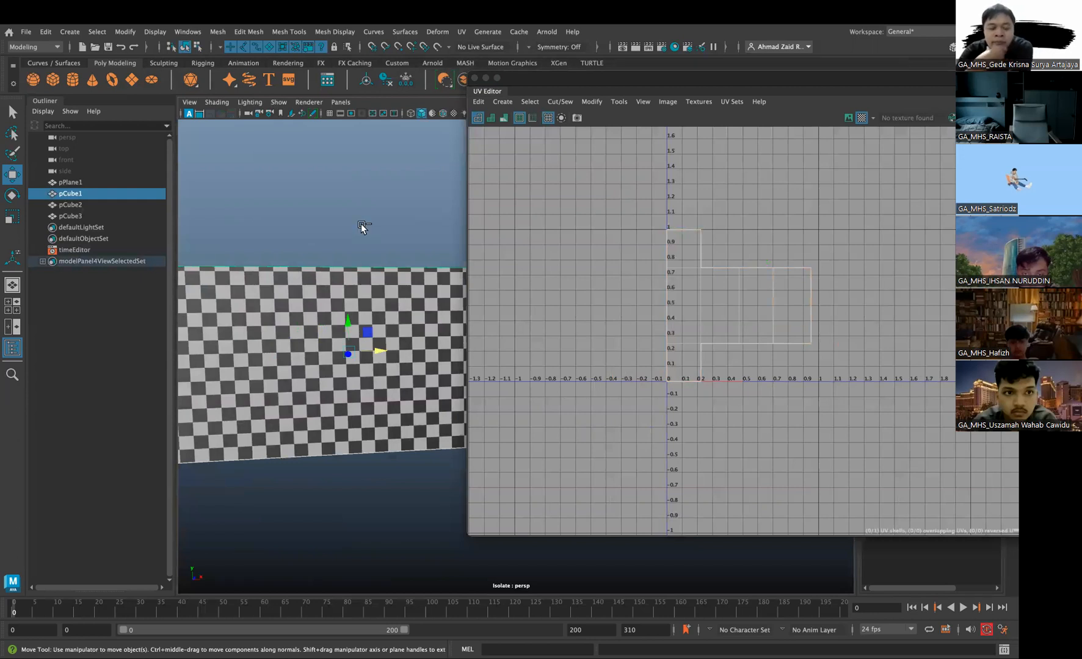
pyautogui.scroll(-3, 362, 222)
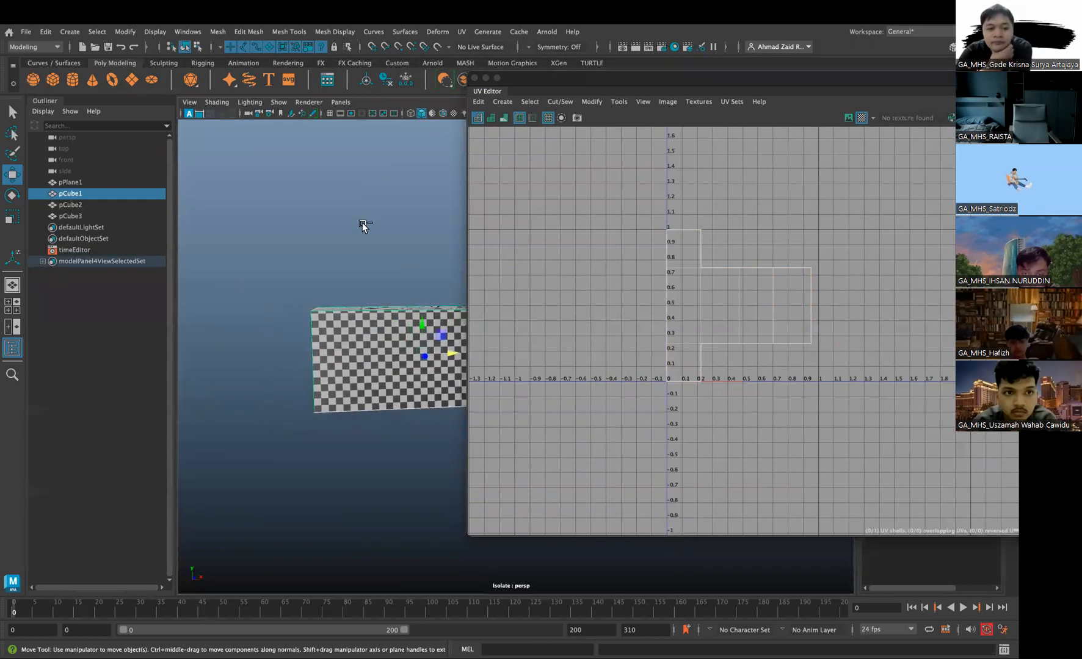
pyautogui.scroll(-1, 362, 222)
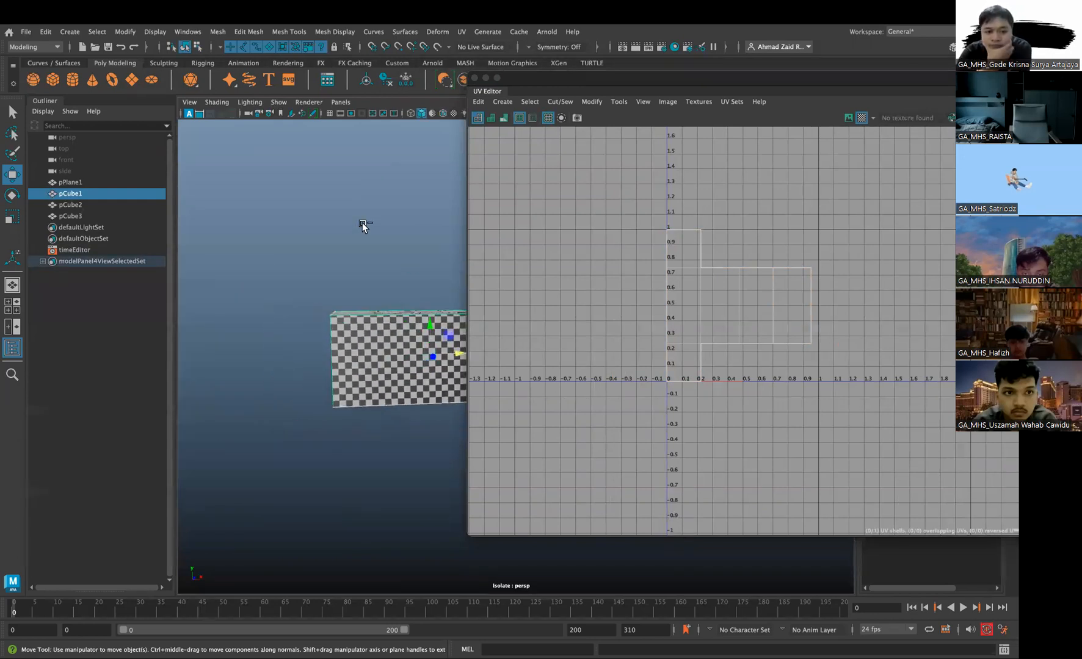
pyautogui.hotkey('ctrl', '1')
pyautogui.keyDown('alt'); pyautogui.moveTo(372, 318); pyautogui.dragTo(371, 262); pyautogui.keyUp('alt')
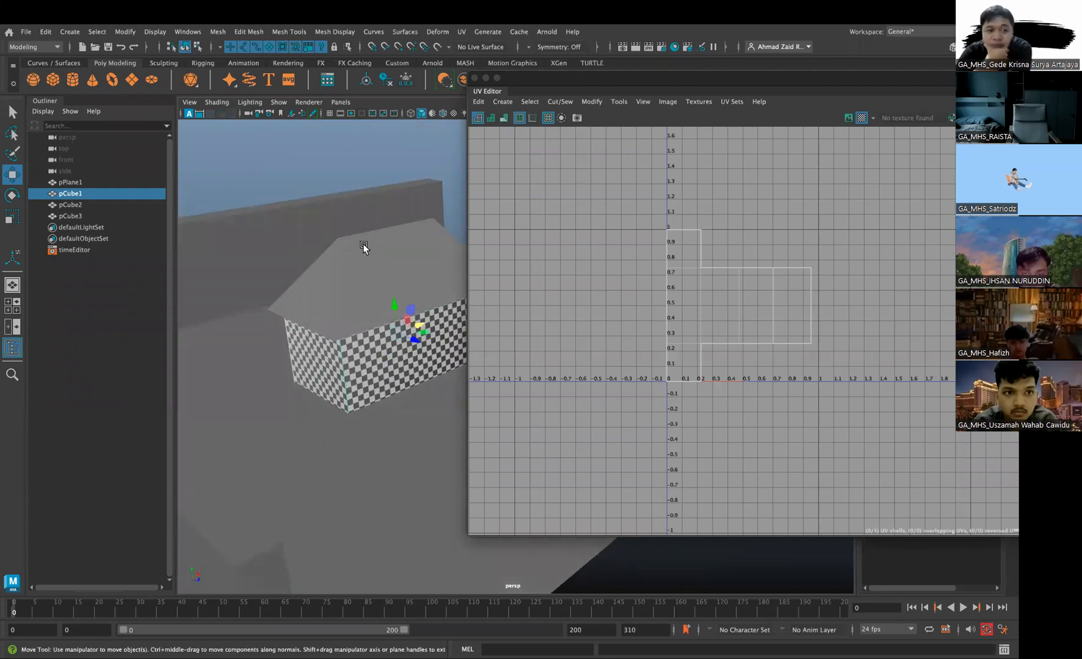
# Isolate the roof, pCube2, and inspect the checker pattern on its sloped and triangular faces
pyautogui.click(373, 271)
pyautogui.keyDown('alt'); pyautogui.moveTo(348, 306); pyautogui.dragTo(424, 331); pyautogui.keyUp('alt')
pyautogui.hotkey('ctrl', '1')
pyautogui.keyDown('alt'); pyautogui.moveTo(423, 331); pyautogui.dragTo(293, 256, button='middle'); pyautogui.keyUp('alt')
pyautogui.keyDown('alt'); pyautogui.moveTo(330, 271); pyautogui.dragTo(415, 316); pyautogui.keyUp('alt')
pyautogui.keyDown('alt'); pyautogui.moveTo(291, 287); pyautogui.dragTo(153, 256, button='middle'); pyautogui.keyUp('alt')
pyautogui.moveTo(256, 257)
pyautogui.keyDown('alt'); pyautogui.mouseDown()
pyautogui.moveTo(268, 258)
pyautogui.moveTo(247, 245)
pyautogui.mouseUp(); pyautogui.keyUp('alt')
pyautogui.keyDown('alt'); pyautogui.moveTo(326, 285); pyautogui.dragTo(193, 271); pyautogui.keyUp('alt')
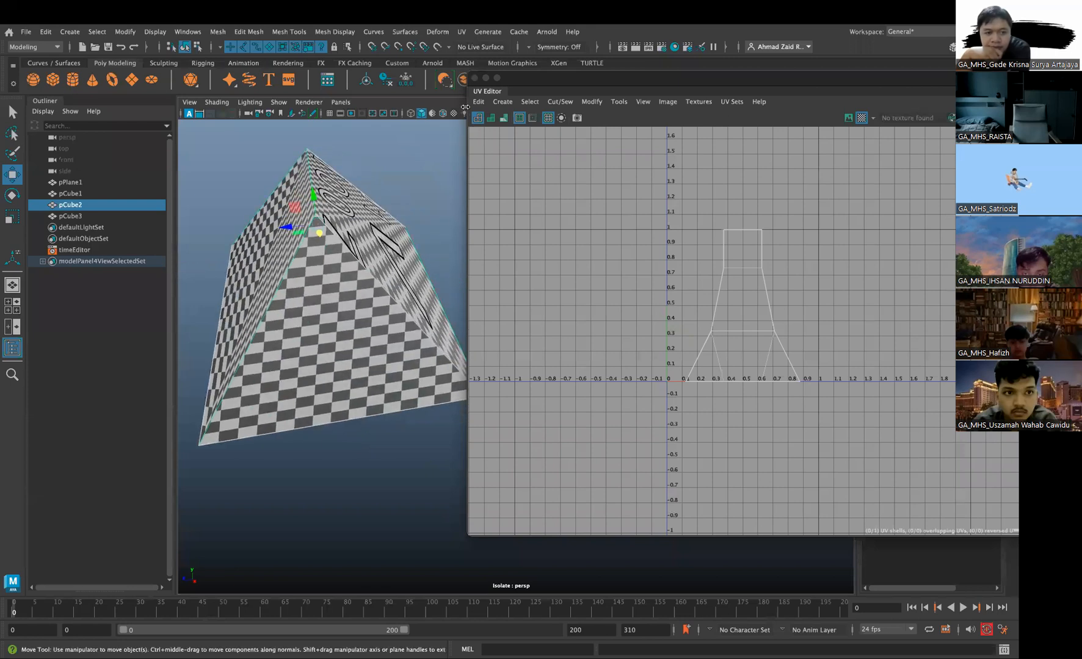
pyautogui.moveTo(468, 110); pyautogui.dragTo(534, 110)
# Apply an automatic UV projection to the roof, pCube2
pyautogui.click(397, 262)
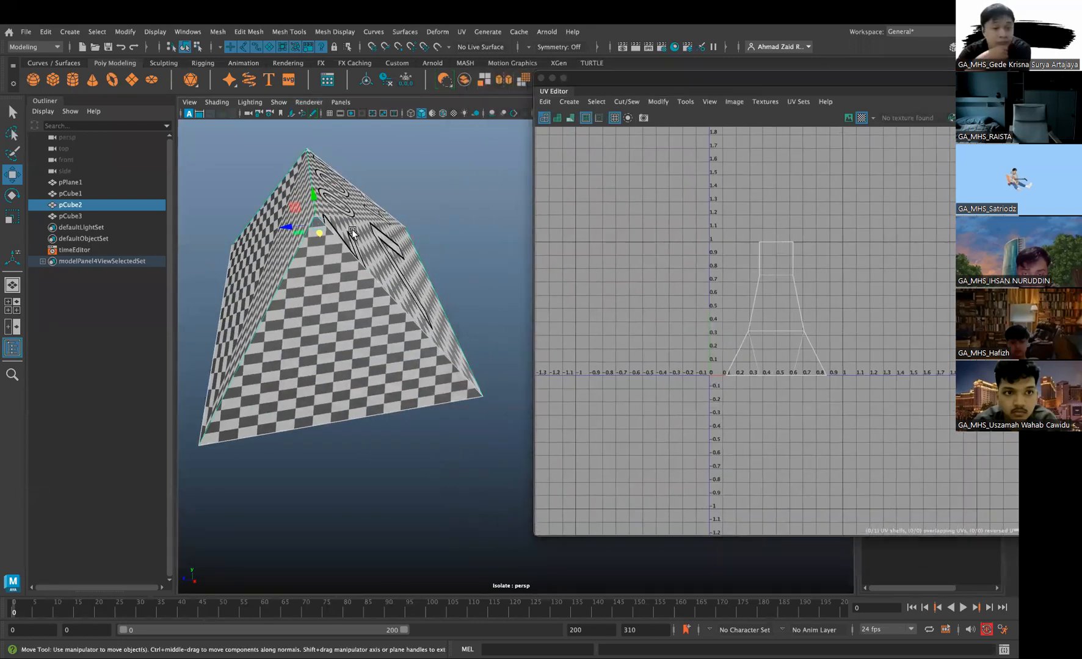
pyautogui.moveTo(349, 235); pyautogui.dragTo(372, 216, button='right')
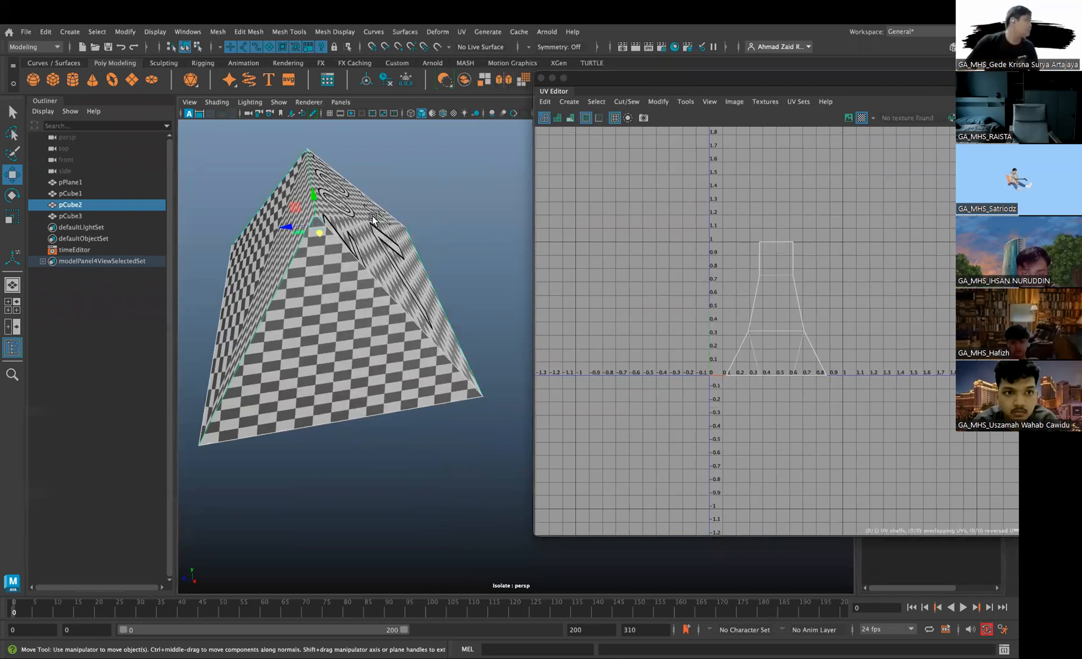
pyautogui.click(462, 32)
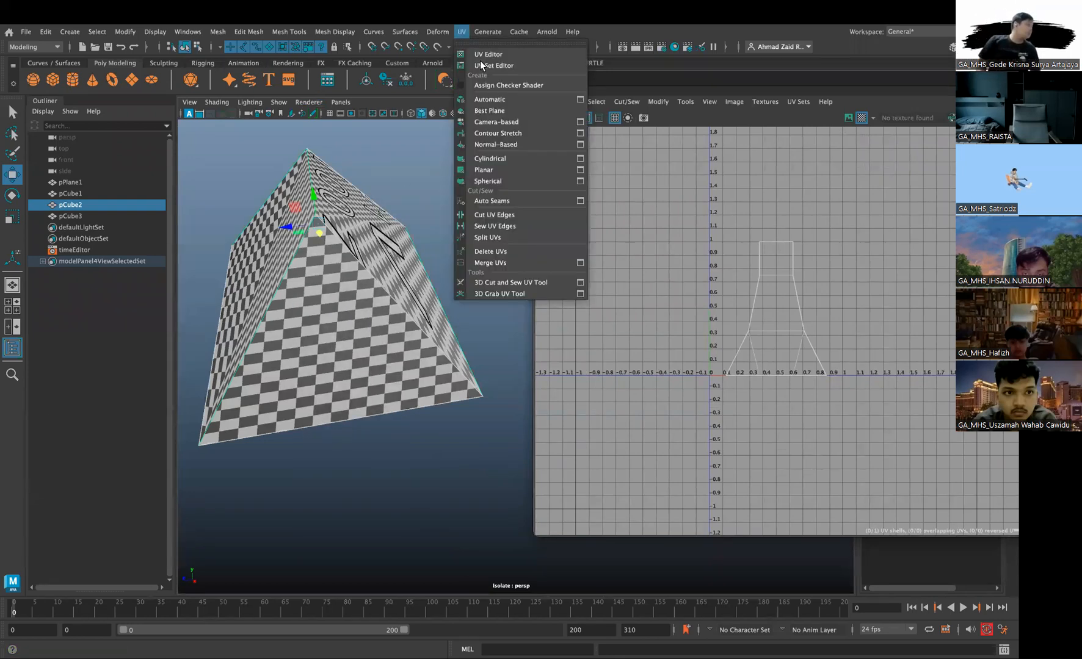
pyautogui.click(492, 100)
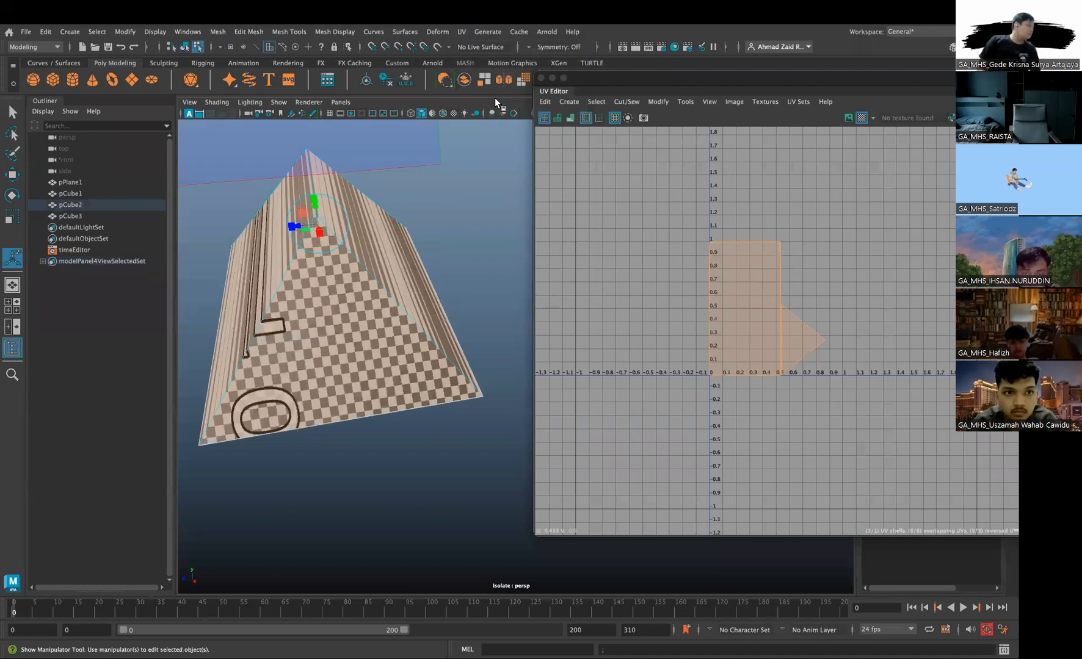
# Delete the construction history of the roof, pCube2, and reapply the automatic UV projection to it
pyautogui.keyDown('alt'); pyautogui.moveTo(386, 211); pyautogui.dragTo(509, 254); pyautogui.keyUp('alt')
pyautogui.click(435, 197)
pyautogui.click(398, 256)
pyautogui.moveTo(398, 256); pyautogui.dragTo(453, 230, button='right')
pyautogui.click(334, 256)
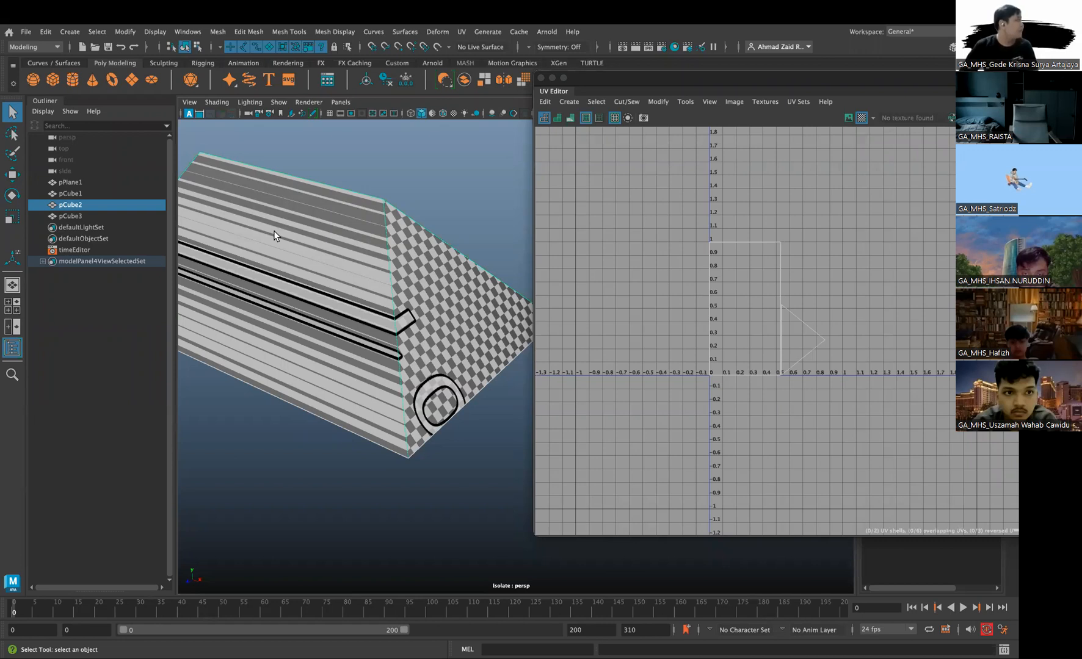
pyautogui.click(46, 31)
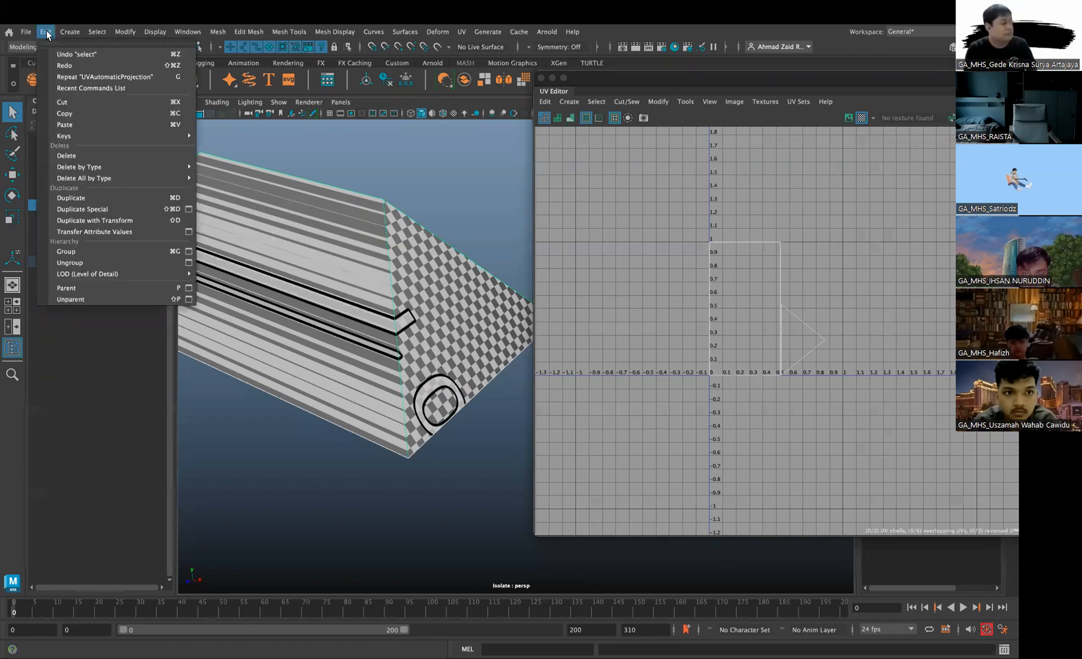
pyautogui.moveTo(69, 178)
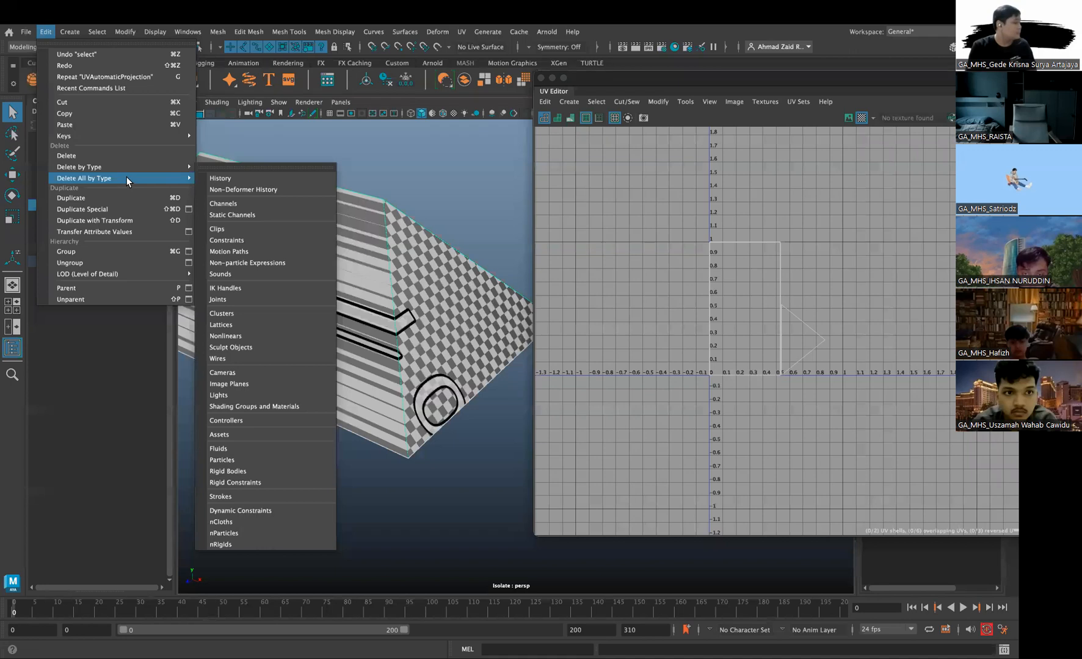
pyautogui.moveTo(139, 167)
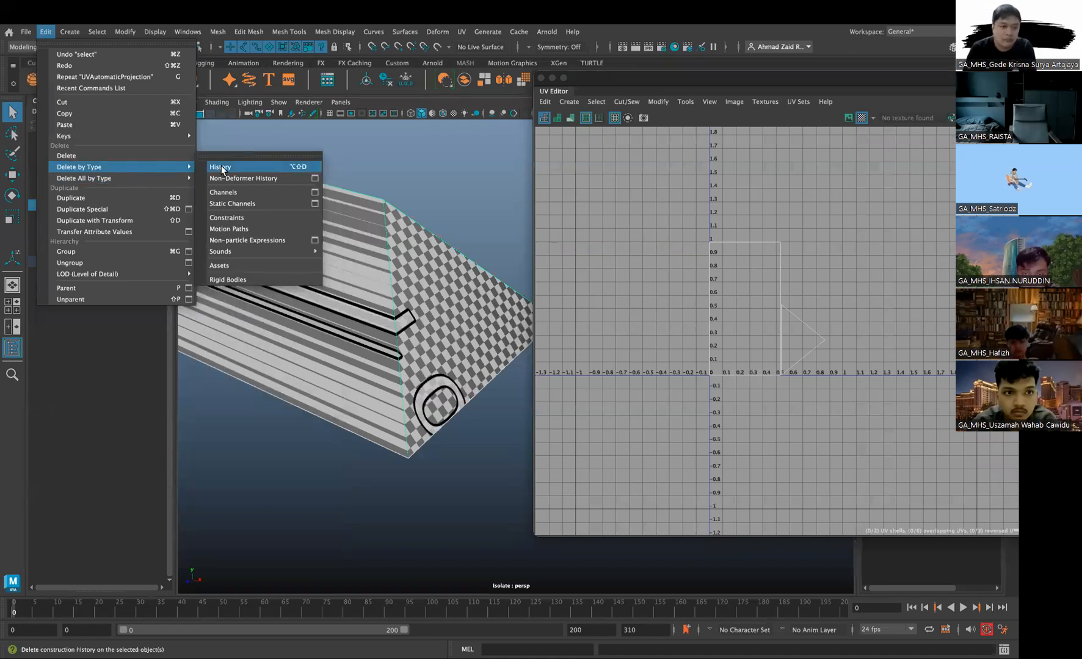
pyautogui.click(221, 167)
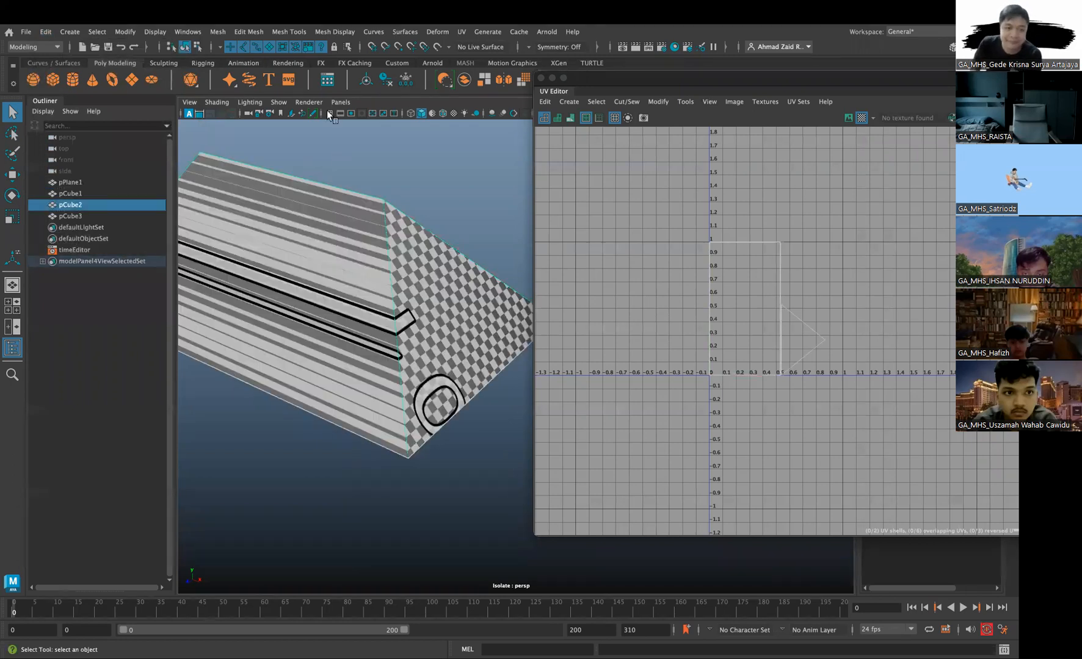
pyautogui.click(462, 31)
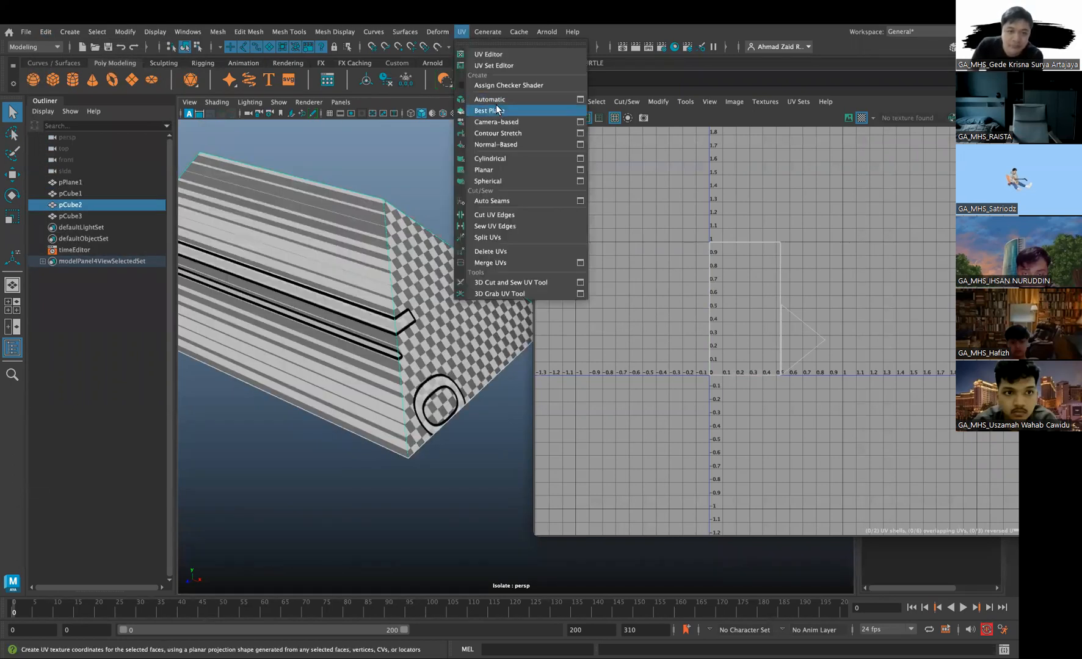
pyautogui.click(499, 99)
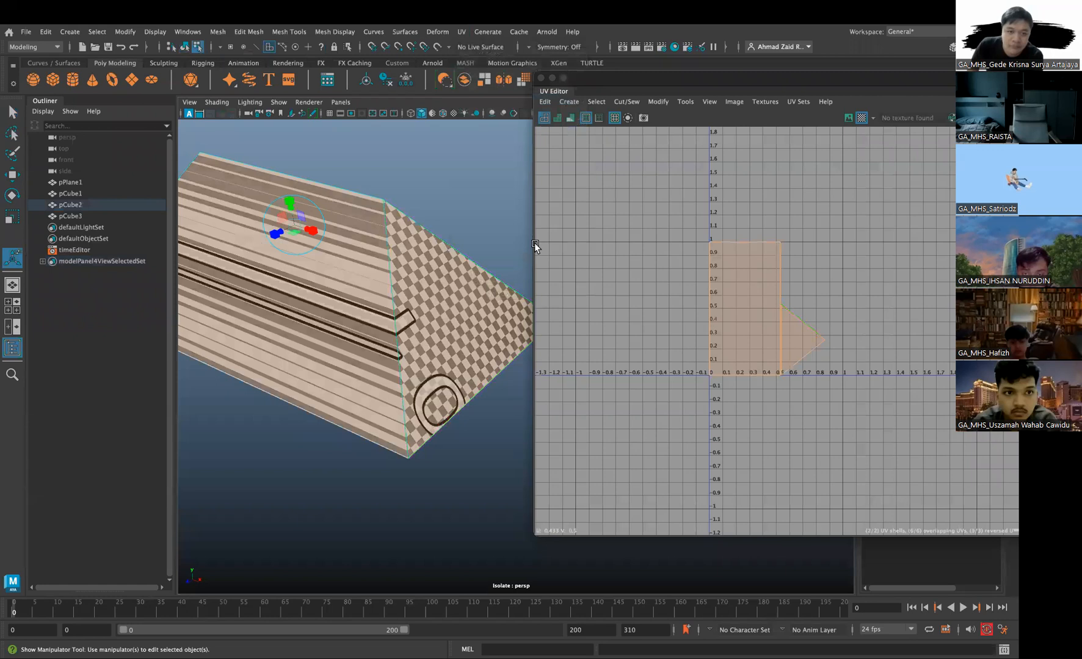
# Move the roof's rectangular base UV shell out of the 0–1 tile toward negative U, away from the triangular shells
pyautogui.moveTo(689, 263); pyautogui.dragTo(662, 248, button='right')
pyautogui.click(743, 287)
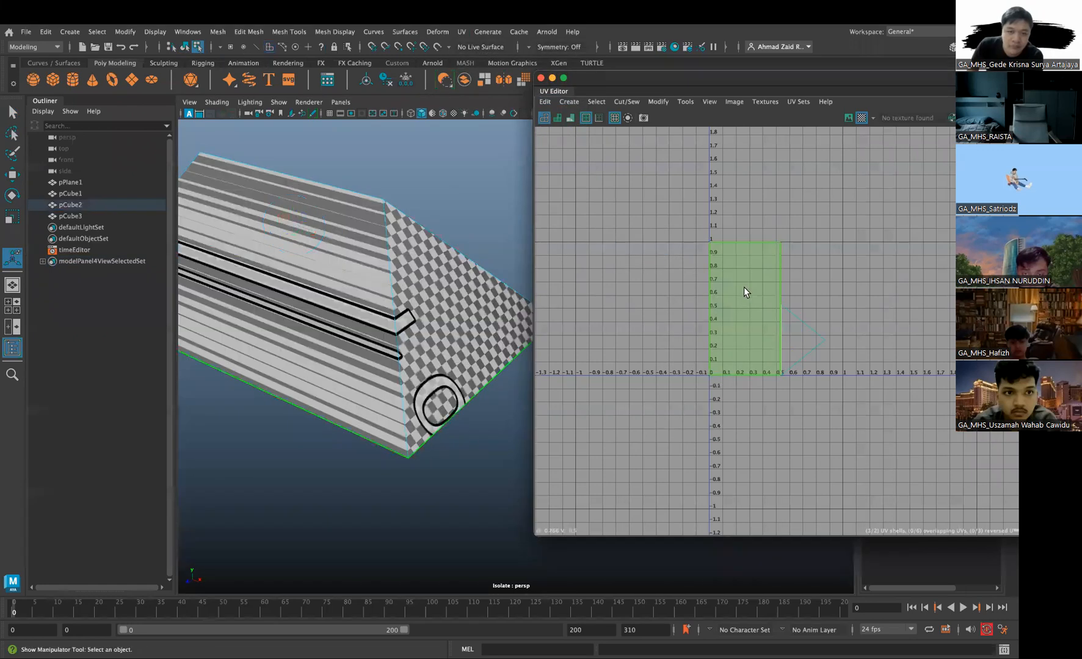
pyautogui.press('w')
pyautogui.moveTo(745, 298); pyautogui.dragTo(651, 299)
pyautogui.click(800, 330)
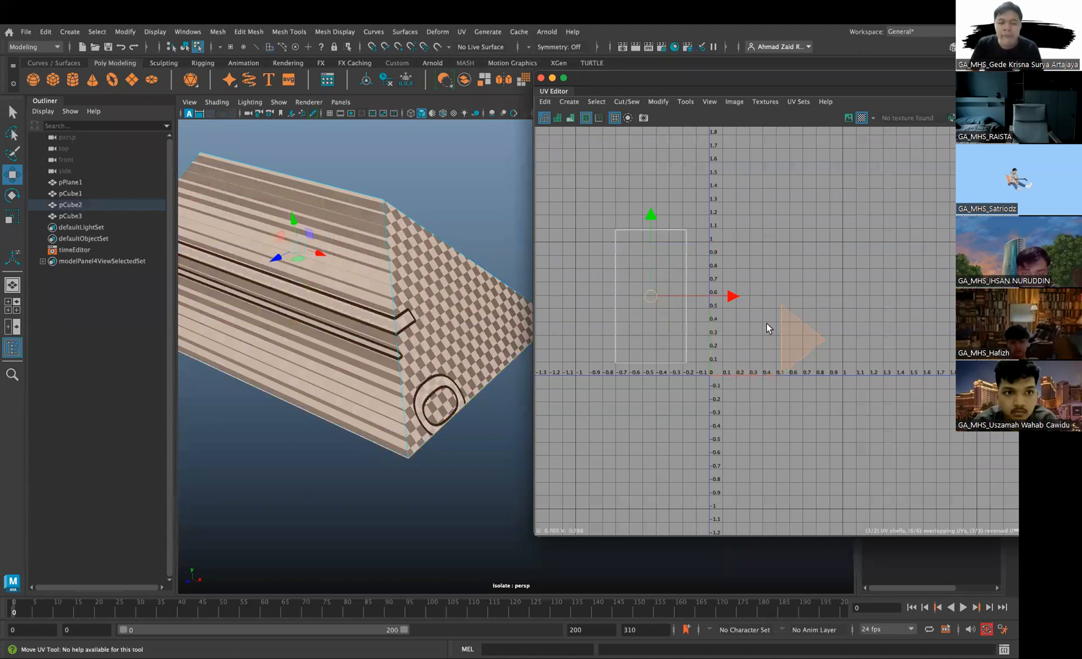
# Select the roof's sloped faces in the viewport and examine how they correspond to the overlapping triangular UVs
pyautogui.moveTo(269, 299); pyautogui.dragTo(271, 327, button='right')
pyautogui.click(306, 303)
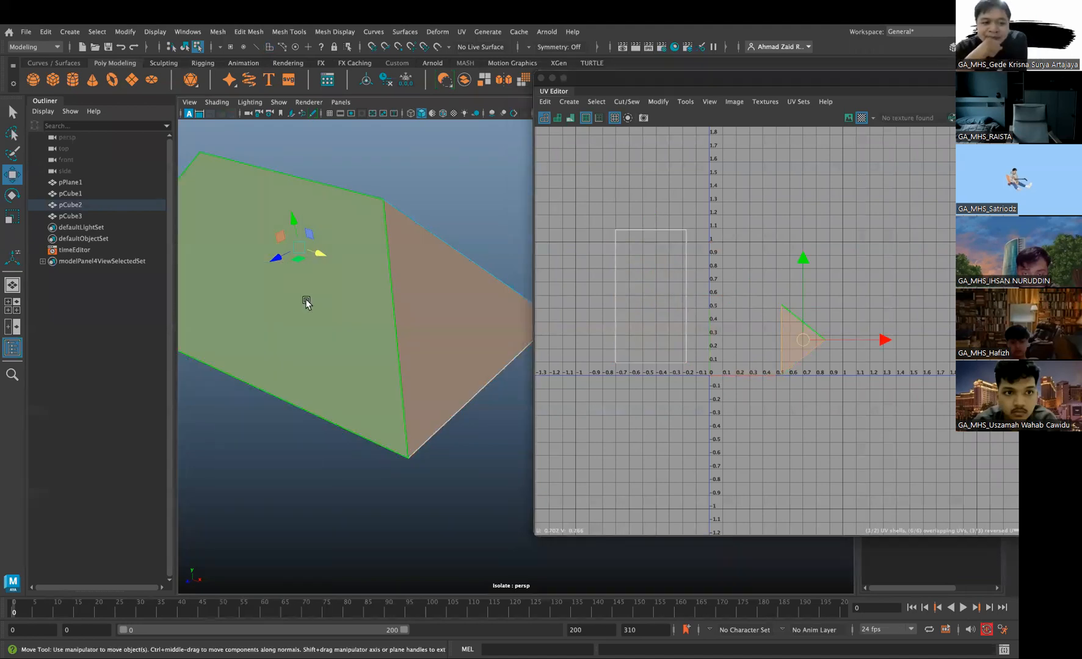
pyautogui.keyDown('alt'); pyautogui.moveTo(373, 267); pyautogui.dragTo(357, 285); pyautogui.keyUp('alt')
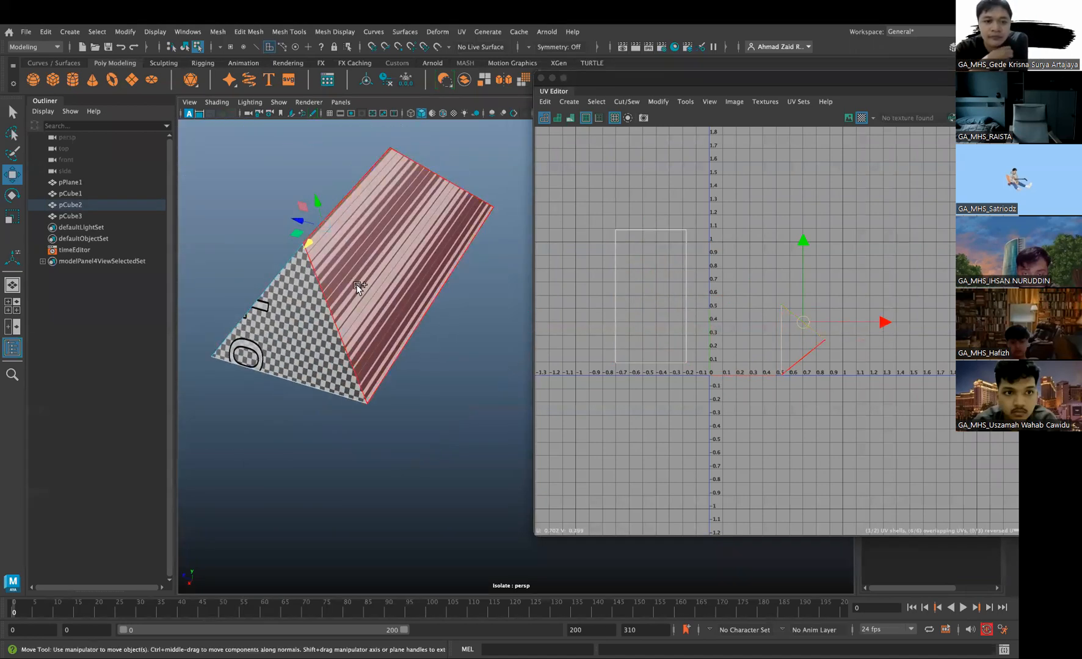
pyautogui.moveTo(804, 344)
pyautogui.mouseDown()
pyautogui.moveTo(862, 302)
pyautogui.moveTo(822, 320)
pyautogui.moveTo(803, 344)
pyautogui.mouseUp()
pyautogui.moveTo(355, 316)
pyautogui.keyDown('alt'); pyautogui.mouseDown()
pyautogui.moveTo(366, 287)
pyautogui.moveTo(334, 304)
pyautogui.moveTo(389, 312)
pyautogui.moveTo(358, 307)
pyautogui.mouseUp(); pyautogui.keyUp('alt')
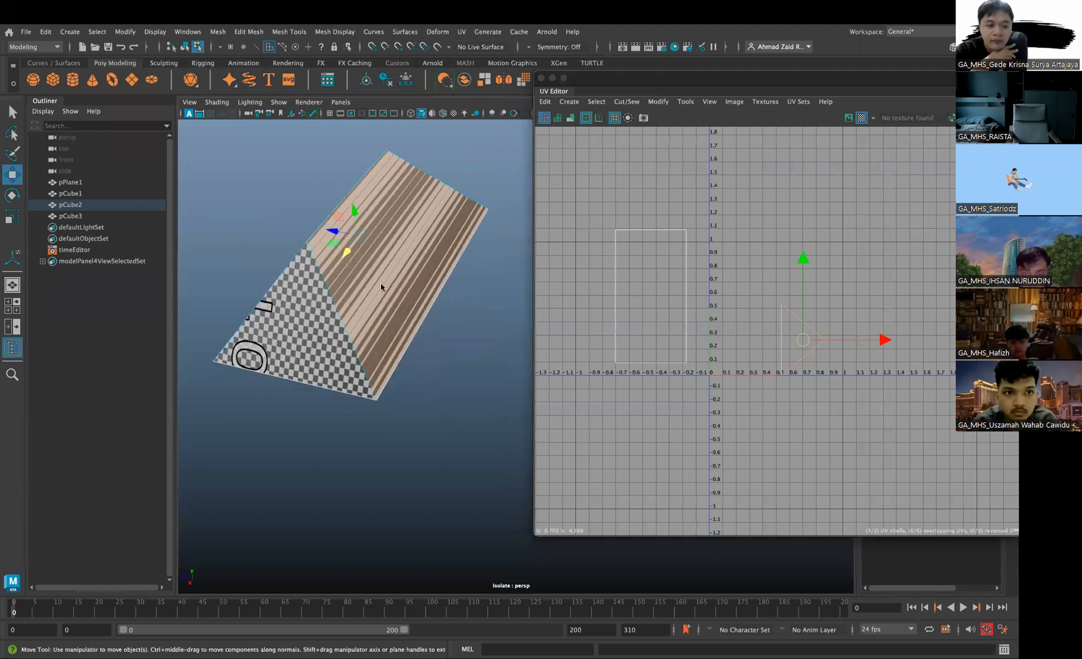
# Return the roof, pCube2, to object mode and start a Best Plane UV projection on it
pyautogui.rightClick(384, 302)
pyautogui.moveTo(391, 296); pyautogui.dragTo(426, 225, button='right')
pyautogui.click(421, 224)
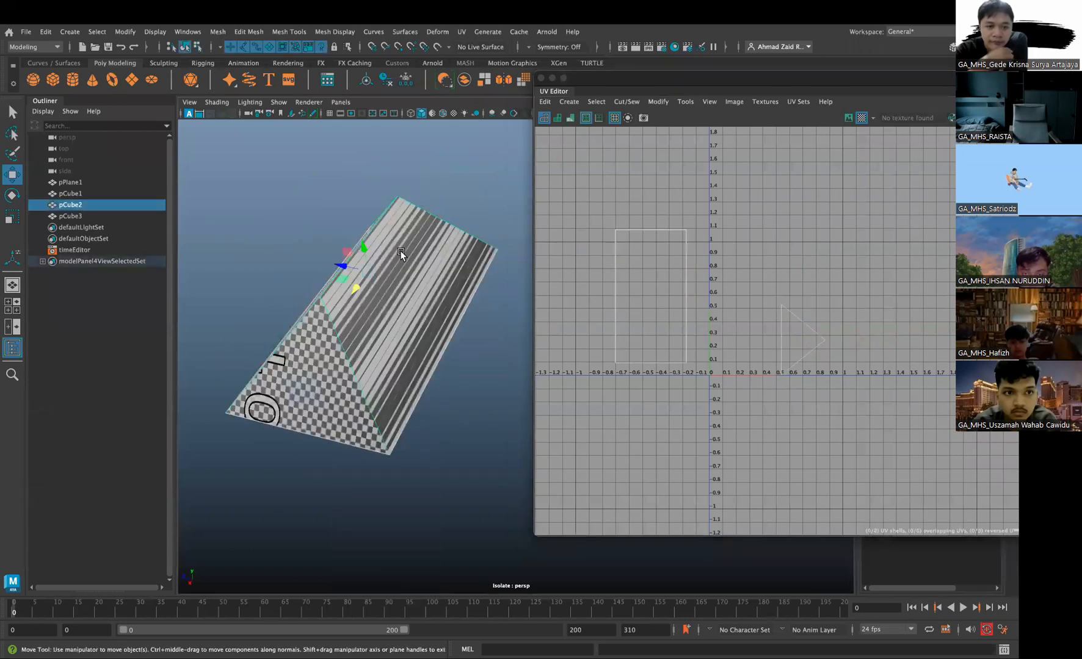
pyautogui.click(462, 33)
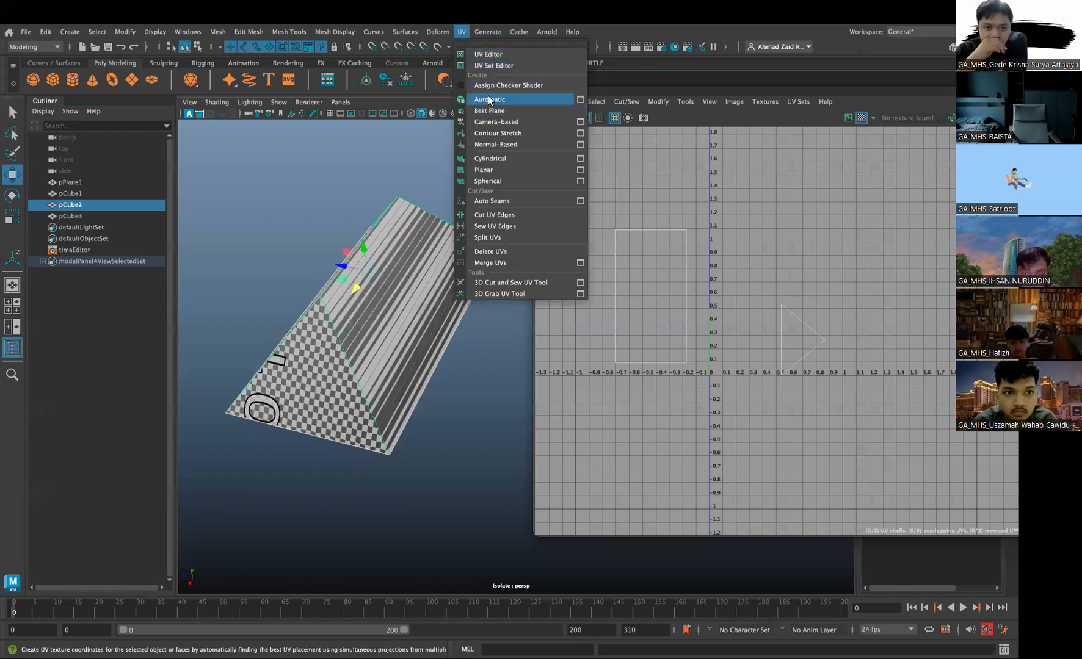
pyautogui.click(495, 113)
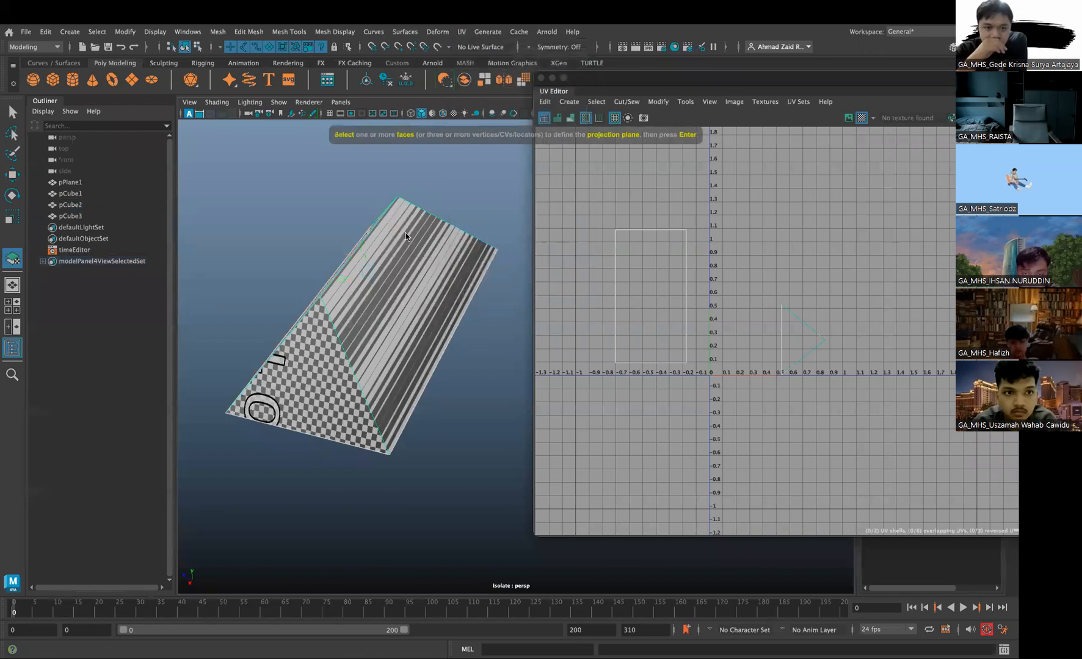
# Select one sloped roof face and apply a planar UV projection to it
pyautogui.rightClick(386, 251)
pyautogui.click(437, 208)
pyautogui.click(407, 227)
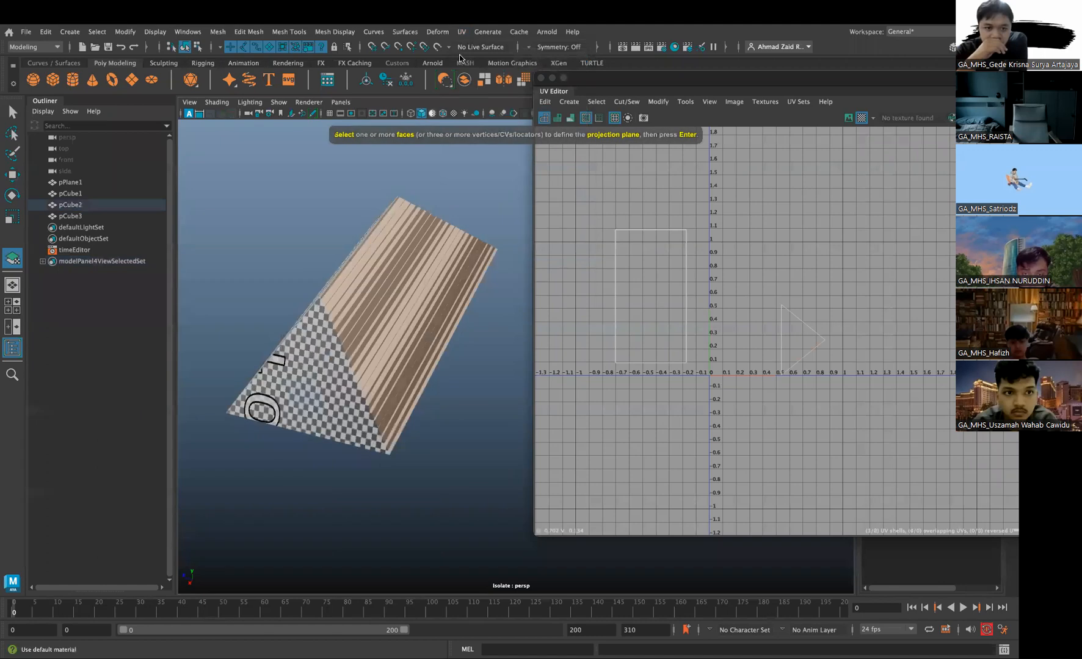
pyautogui.click(461, 31)
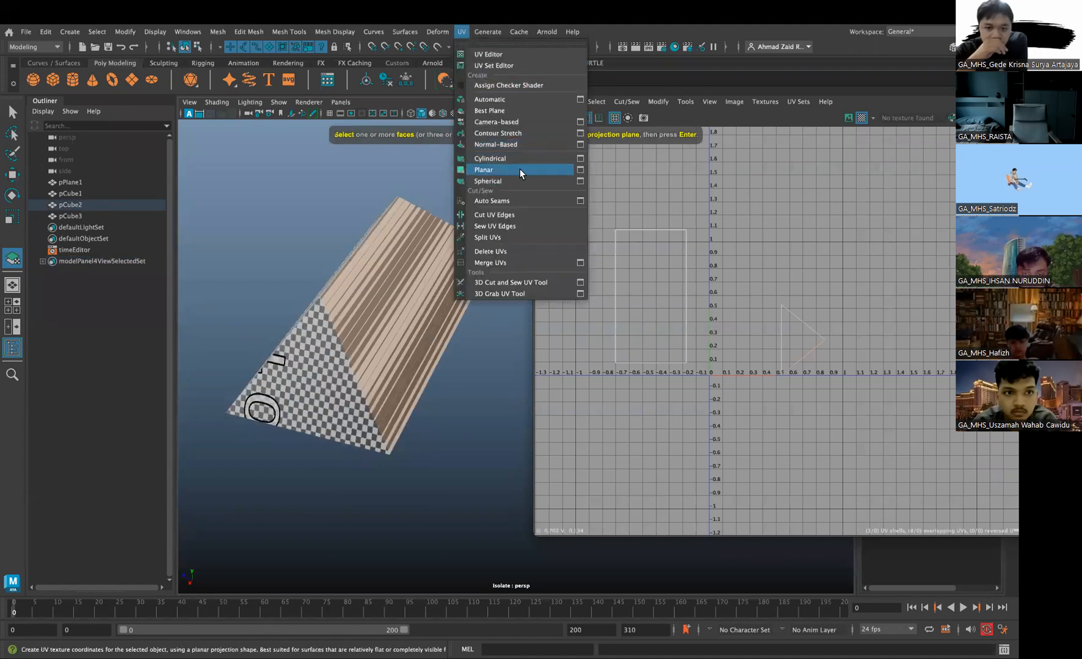
pyautogui.click(519, 170)
# Select both sloped roof faces together and apply a planar UV projection to them
pyautogui.keyDown('alt'); pyautogui.moveTo(405, 233); pyautogui.dragTo(439, 257); pyautogui.keyUp('alt')
pyautogui.moveTo(375, 275); pyautogui.dragTo(395, 285, button='right')
pyautogui.keyDown('alt'); pyautogui.moveTo(395, 286); pyautogui.dragTo(428, 279); pyautogui.keyUp('alt')
pyautogui.click(423, 187)
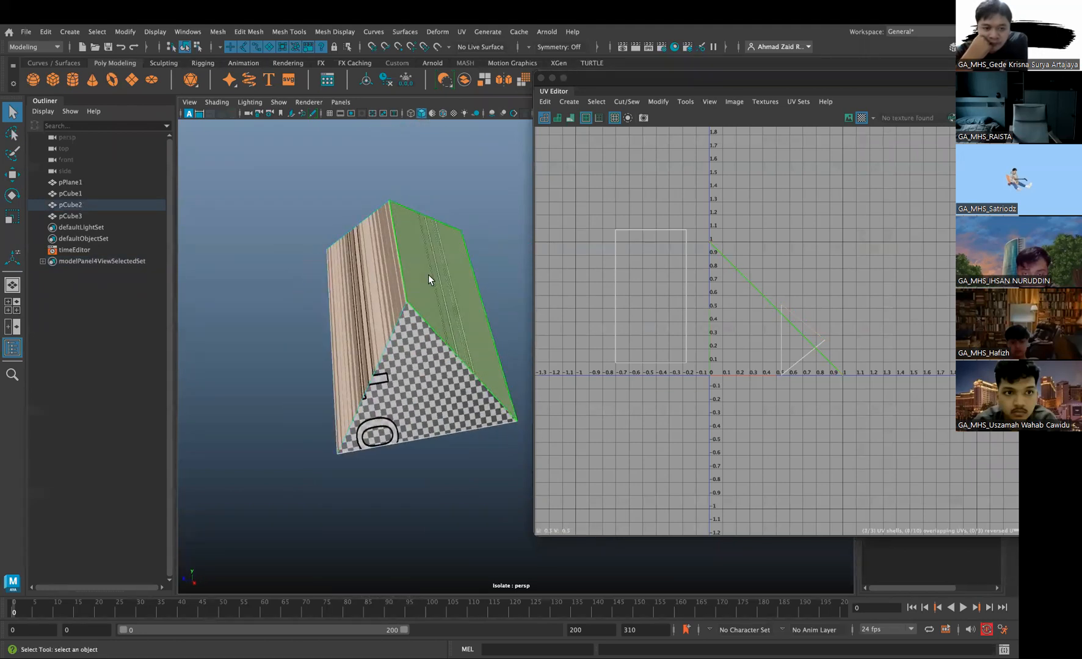
pyautogui.click(371, 307)
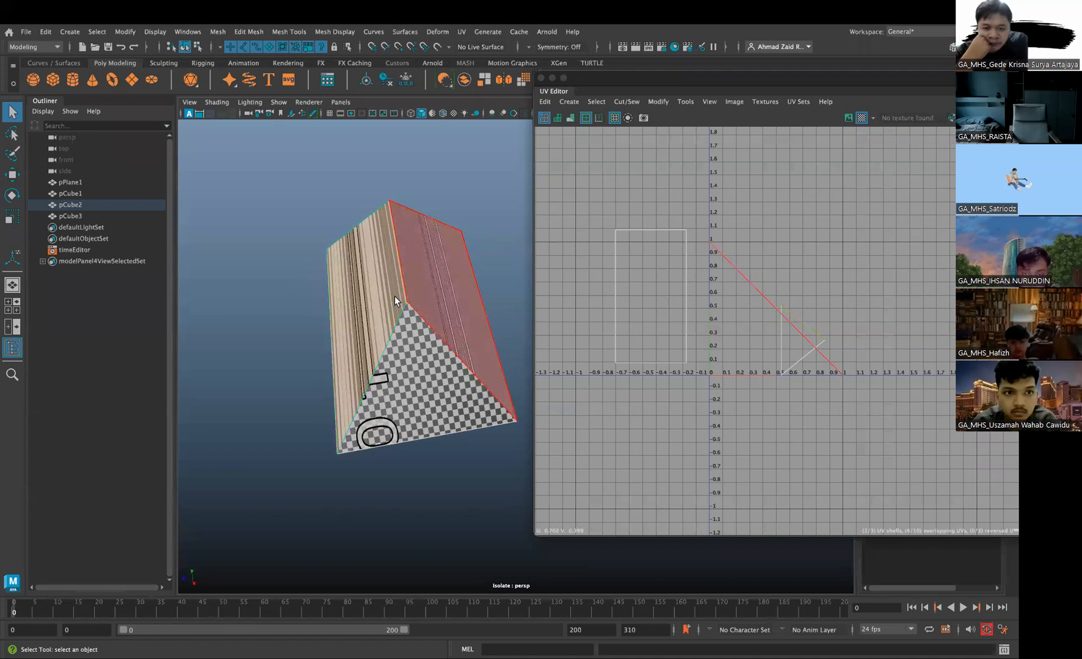
pyautogui.keyDown('shift'); pyautogui.click(441, 281); pyautogui.keyUp('shift')
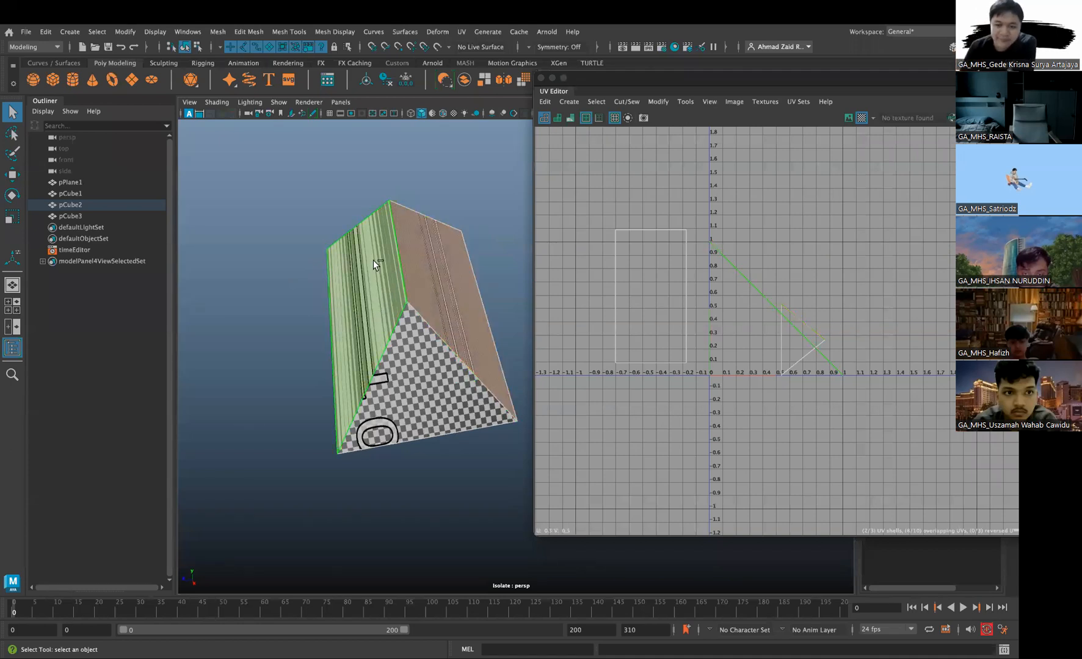
pyautogui.click(462, 32)
pyautogui.click(496, 171)
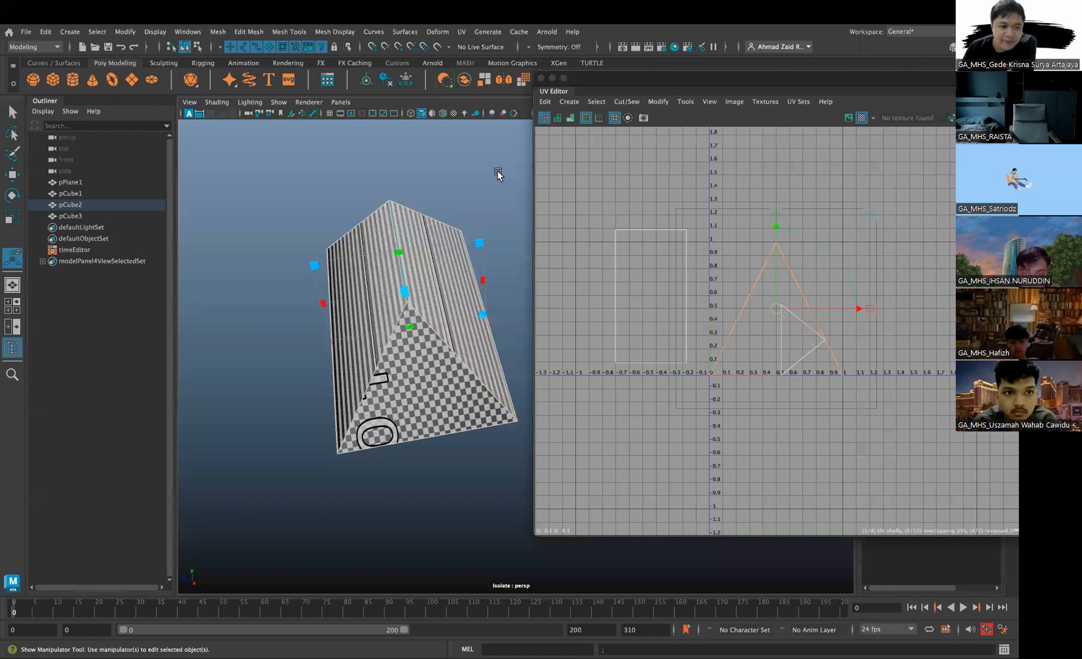
# Try repositioning the planar-projected UVs of the sloped faces and undo the move
pyautogui.keyDown('alt'); pyautogui.moveTo(429, 269); pyautogui.dragTo(508, 269); pyautogui.keyUp('alt')
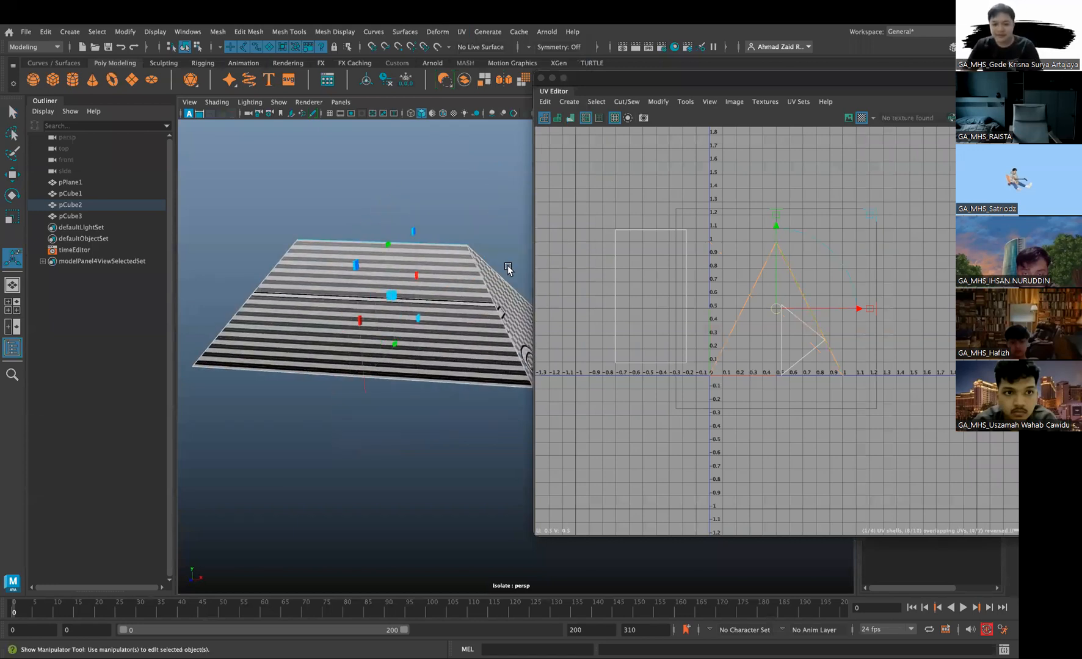
pyautogui.moveTo(777, 308)
pyautogui.mouseDown()
pyautogui.moveTo(821, 267)
pyautogui.moveTo(768, 294)
pyautogui.mouseUp()
pyautogui.press('super+z')
# Return the roof, pCube2, to object mode and reapply the automatic UV projection to the whole object
pyautogui.moveTo(441, 314); pyautogui.dragTo(486, 282, button='right')
pyautogui.keyDown('alt'); pyautogui.moveTo(494, 253); pyautogui.dragTo(376, 285); pyautogui.keyUp('alt')
pyautogui.moveTo(376, 285); pyautogui.dragTo(417, 242, button='right')
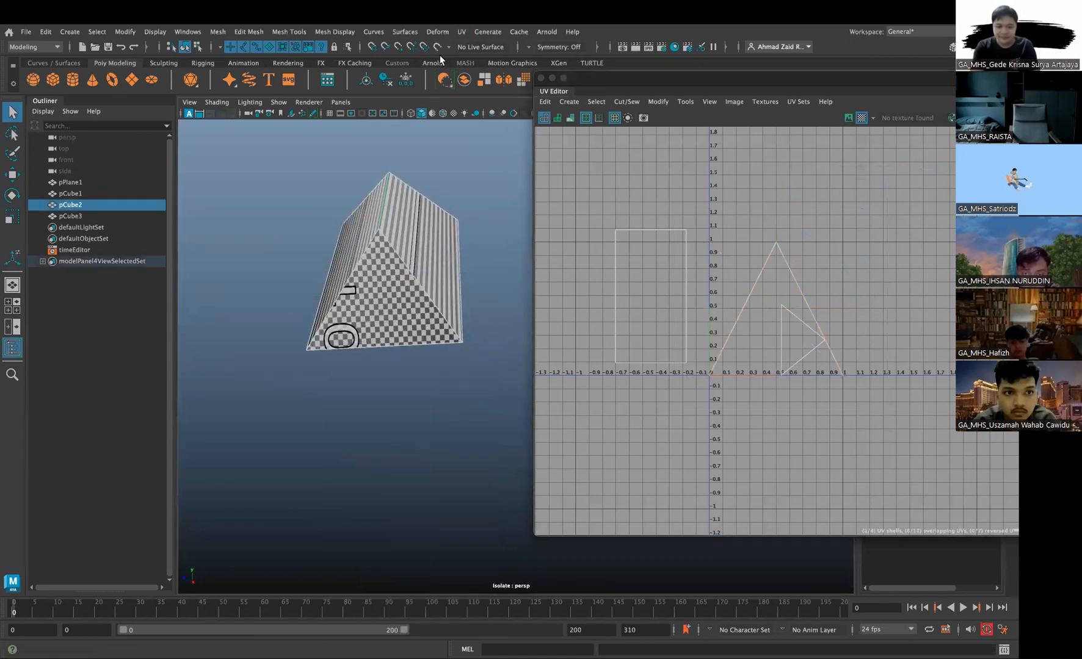
pyautogui.click(461, 32)
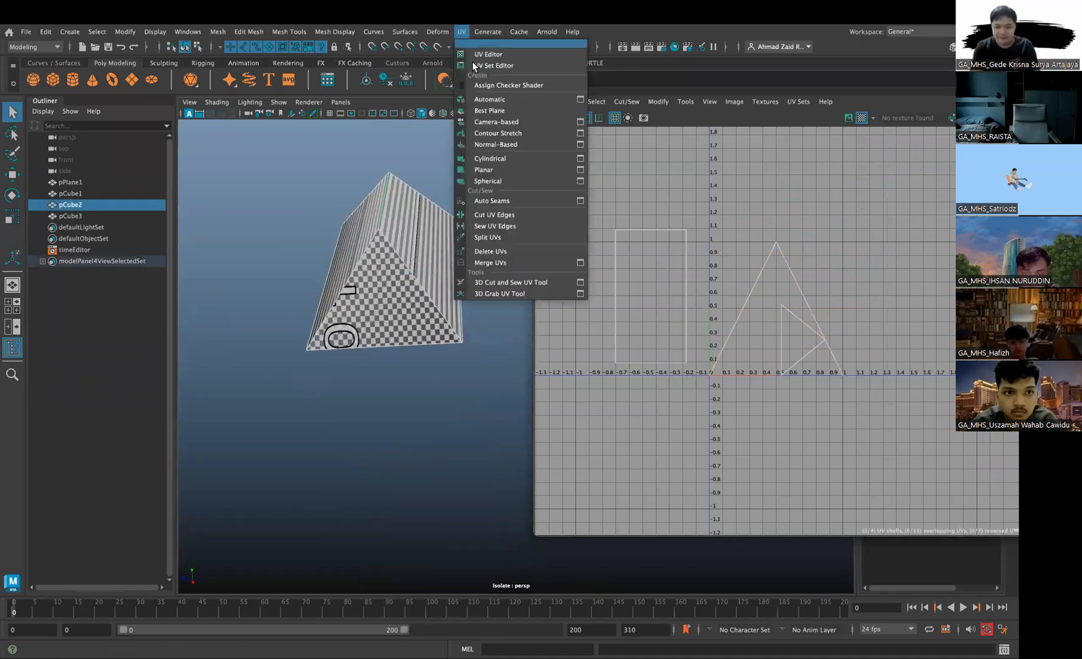
pyautogui.click(490, 103)
pyautogui.keyDown('alt'); pyautogui.moveTo(426, 235); pyautogui.dragTo(429, 269); pyautogui.keyUp('alt')
pyautogui.rightClick(422, 277)
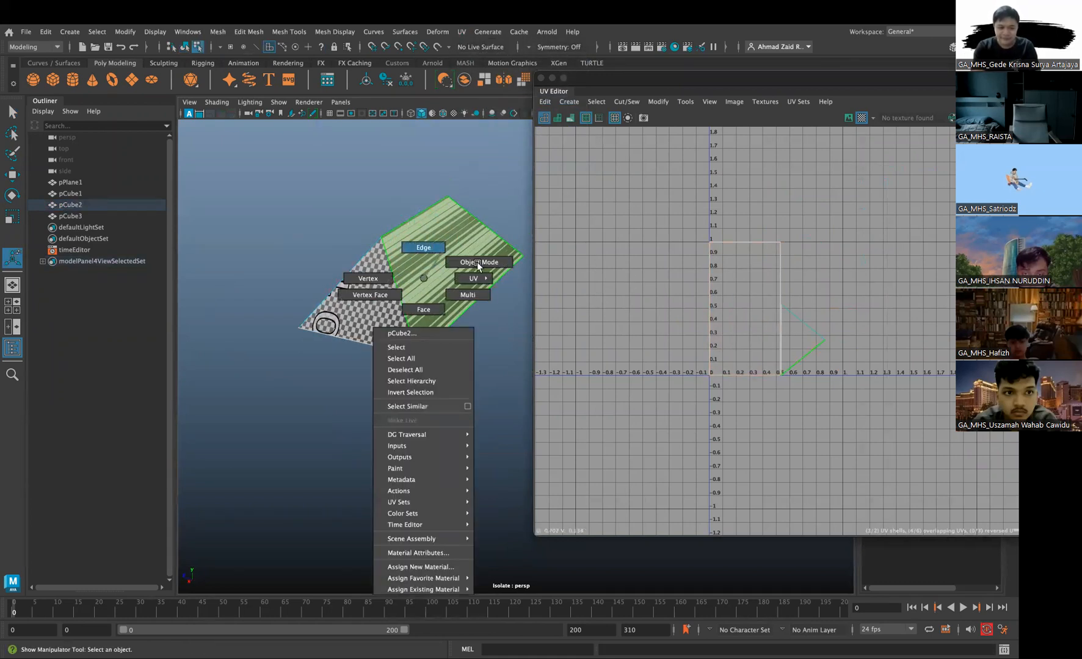
pyautogui.moveTo(478, 263); pyautogui.dragTo(481, 264, button='right')
# Move the rectangular base UV shell out of the 0–1 tile toward negative U, with the UV Toolkit kept accessible
pyautogui.moveTo(723, 279); pyautogui.dragTo(724, 308, button='right')
pyautogui.click(743, 307)
pyautogui.moveTo(712, 88); pyautogui.dragTo(671, 75)
pyautogui.moveTo(468, 241); pyautogui.dragTo(340, 238)
pyautogui.keyDown('alt'); pyautogui.moveTo(638, 315); pyautogui.dragTo(686, 325, button='middle'); pyautogui.keyUp('alt')
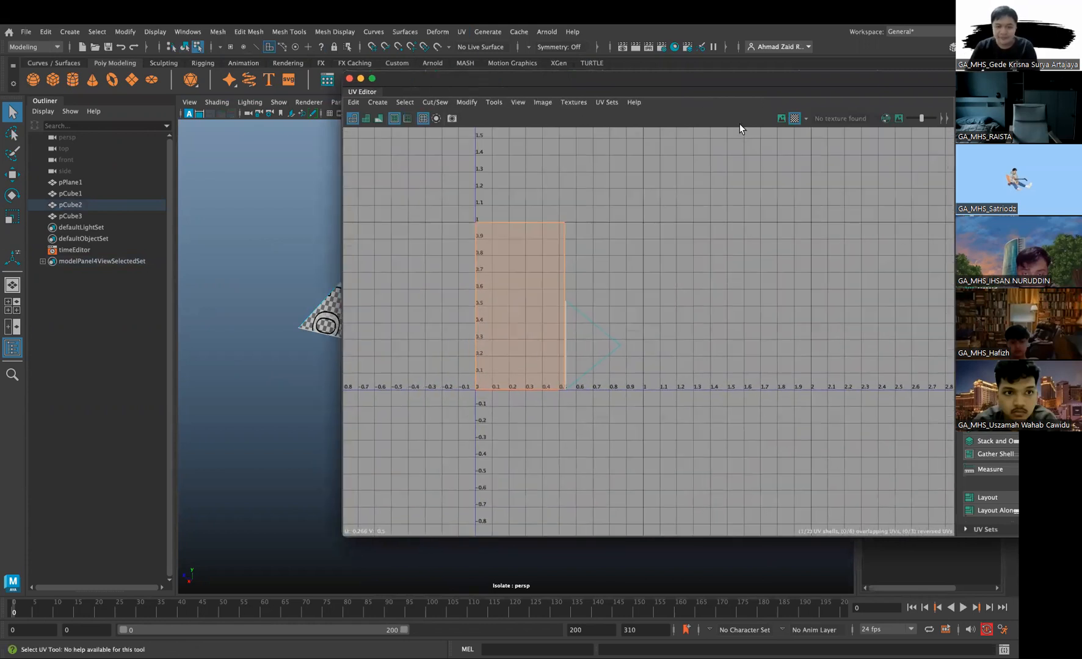
pyautogui.moveTo(679, 82); pyautogui.dragTo(480, 83)
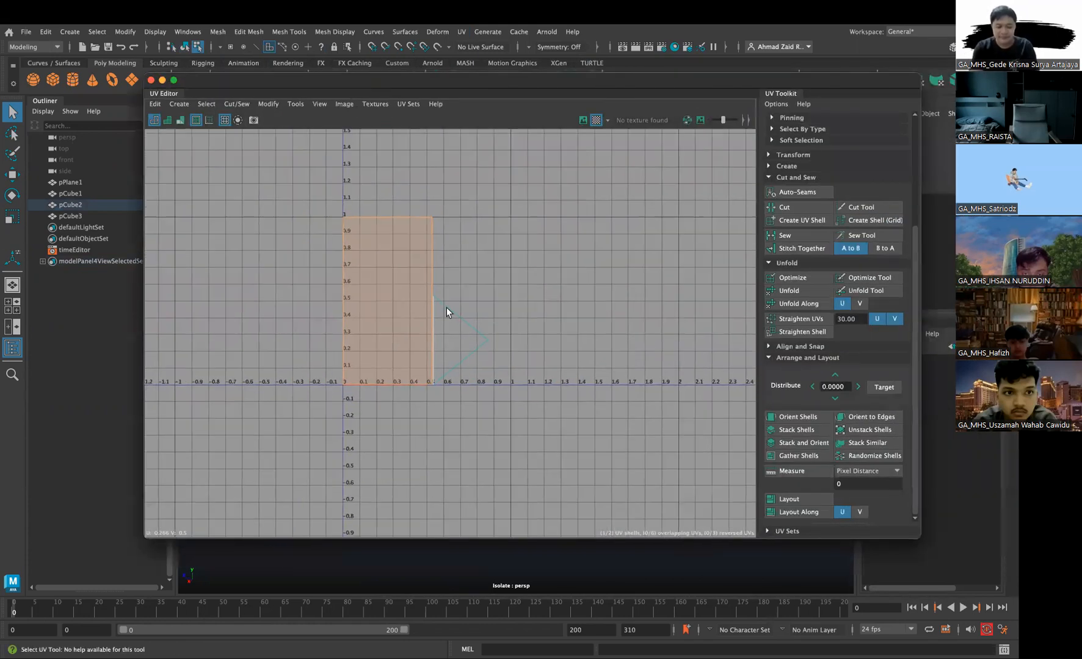
pyautogui.click(400, 295)
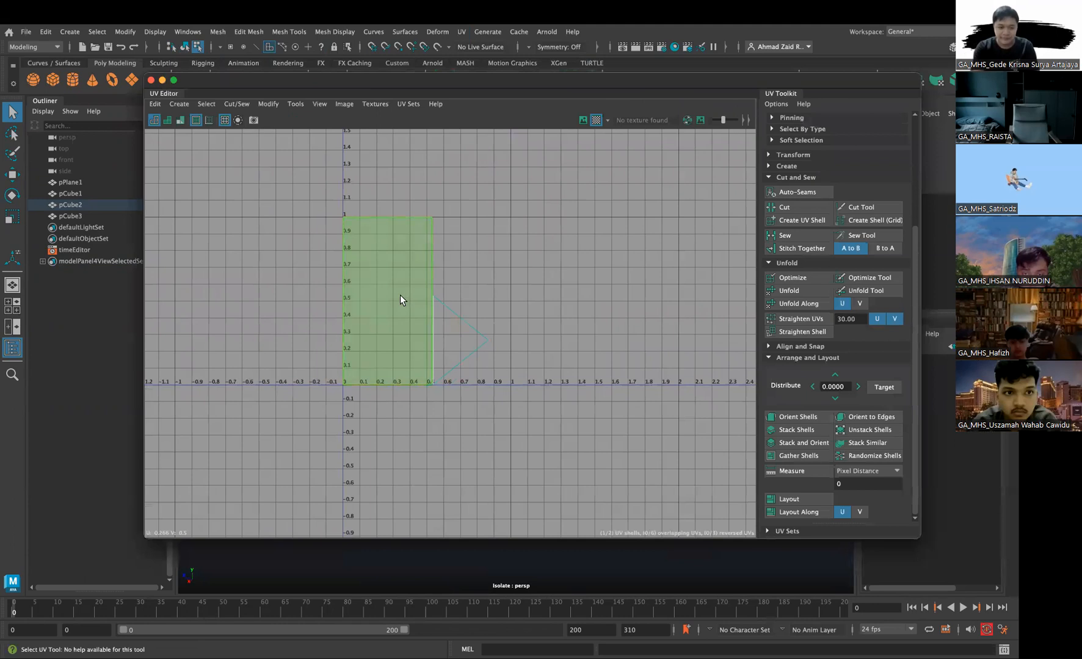
pyautogui.press('w')
pyautogui.moveTo(437, 299); pyautogui.dragTo(309, 300)
# Move the UVs of one triangular roof face toward lower U to spread it apart from the other triangle
pyautogui.moveTo(459, 336); pyautogui.dragTo(459, 367, button='right')
pyautogui.click(454, 334)
pyautogui.moveTo(453, 334); pyautogui.dragTo(388, 337)
# Cut the UVs along the upper slanted edge of the shifted triangular face after checking the checker pattern on the roof
pyautogui.moveTo(435, 331); pyautogui.dragTo(429, 343, button='right')
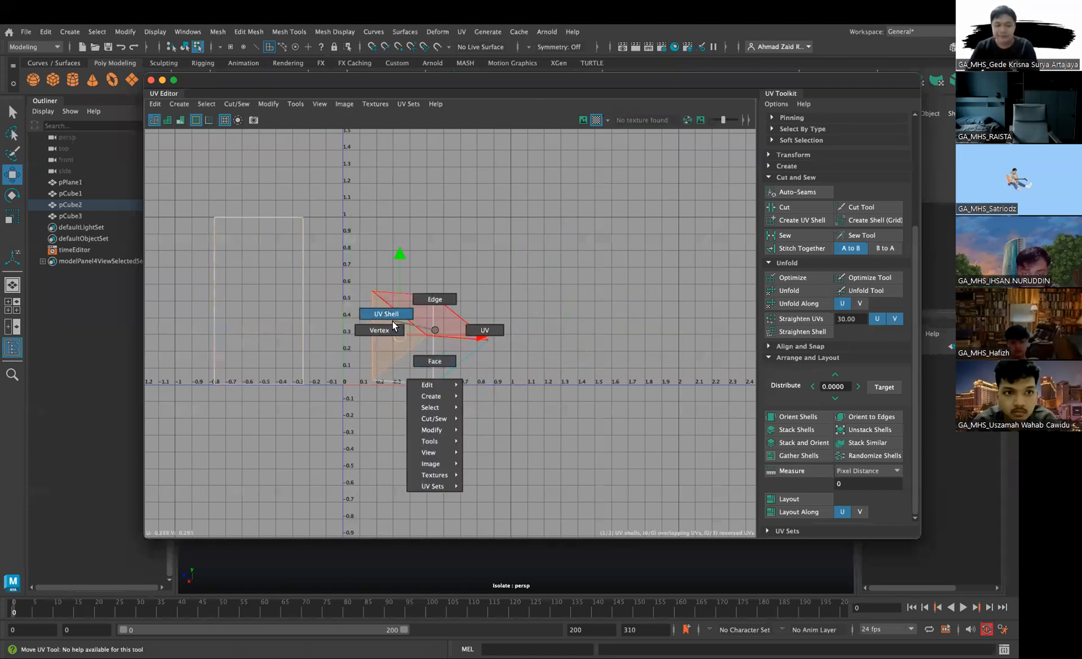
pyautogui.moveTo(422, 299); pyautogui.dragTo(426, 299, button='right')
pyautogui.click(414, 321)
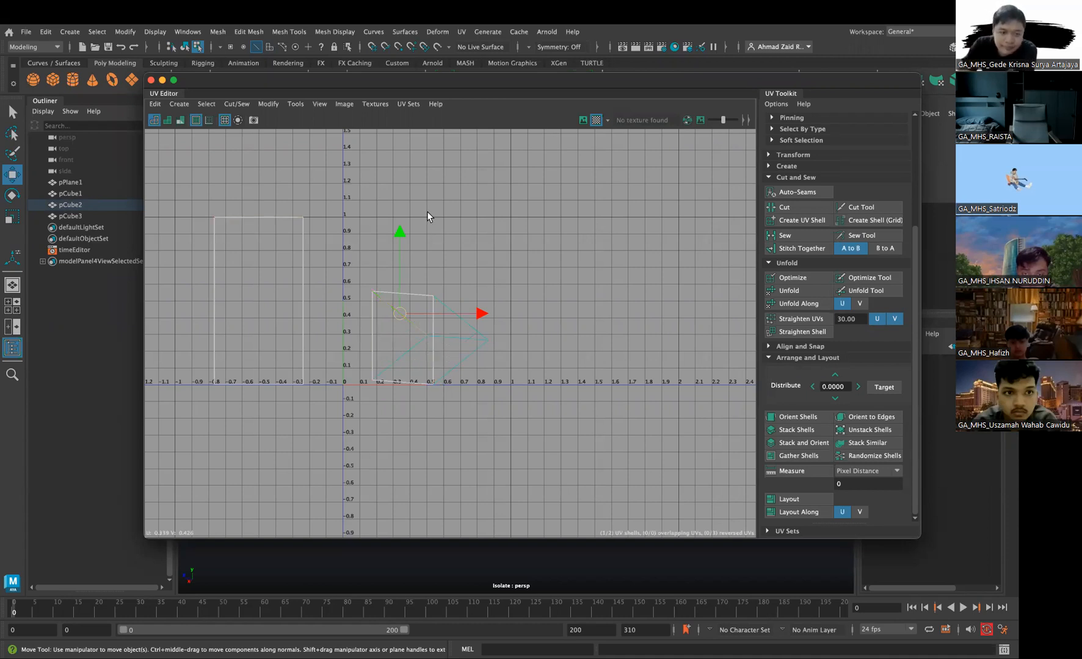
pyautogui.moveTo(391, 86); pyautogui.dragTo(724, 129)
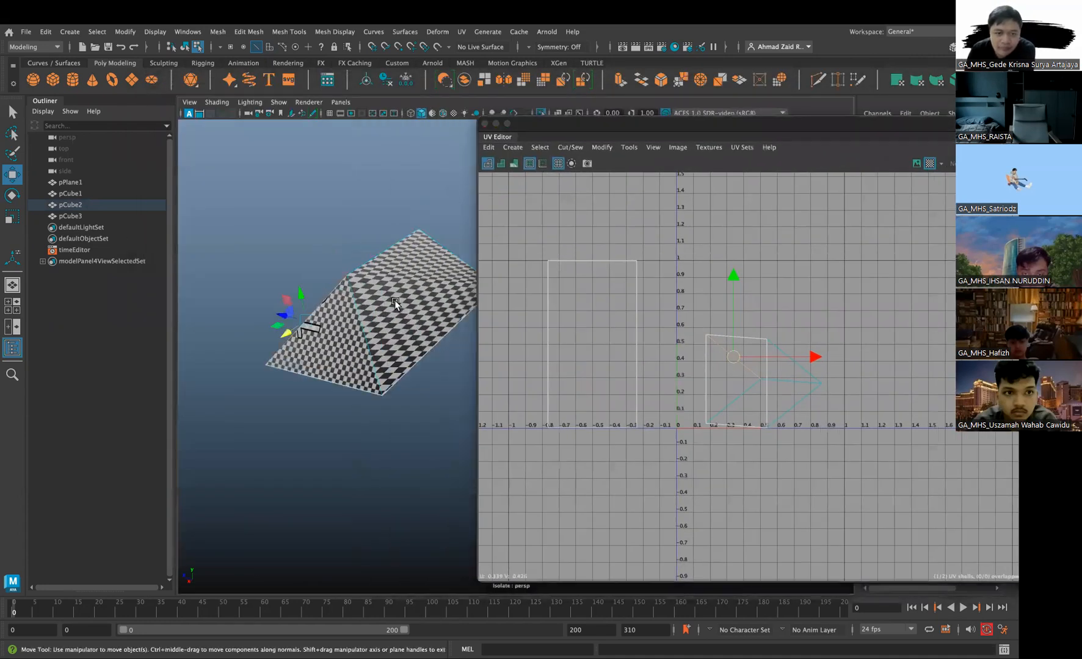
pyautogui.keyDown('alt'); pyautogui.moveTo(378, 316); pyautogui.dragTo(335, 347); pyautogui.keyUp('alt')
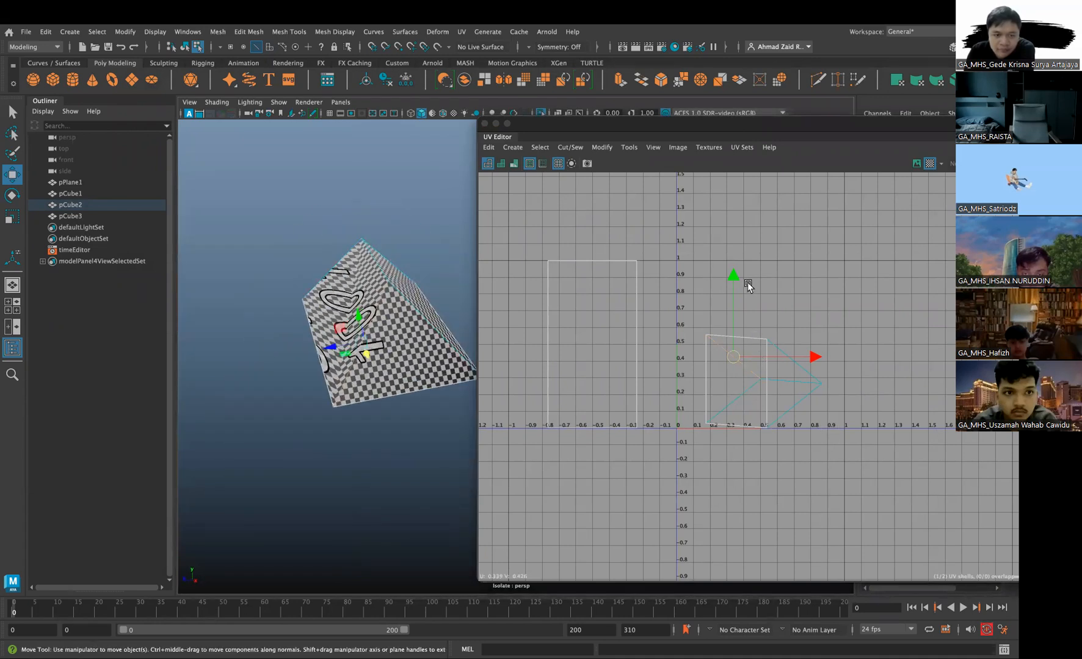
pyautogui.moveTo(617, 123); pyautogui.dragTo(357, 99)
pyautogui.scroll(2, 514, 342)
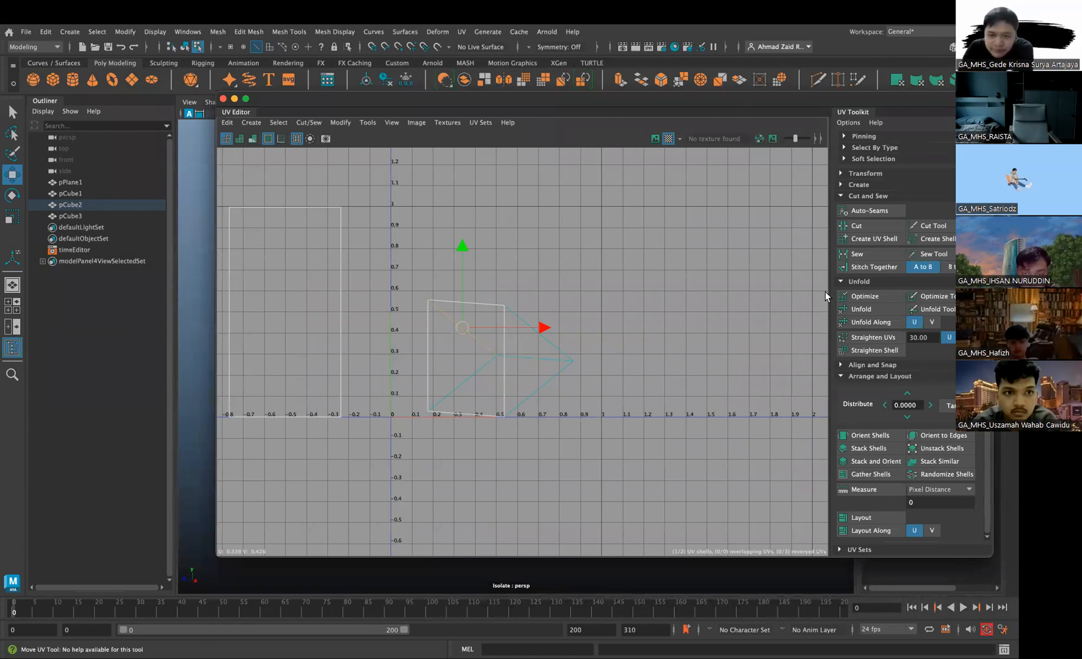
pyautogui.click(866, 228)
# Cut the remaining slanted UV edges that join the two triangular faces to the sloped faces
pyautogui.click(473, 367)
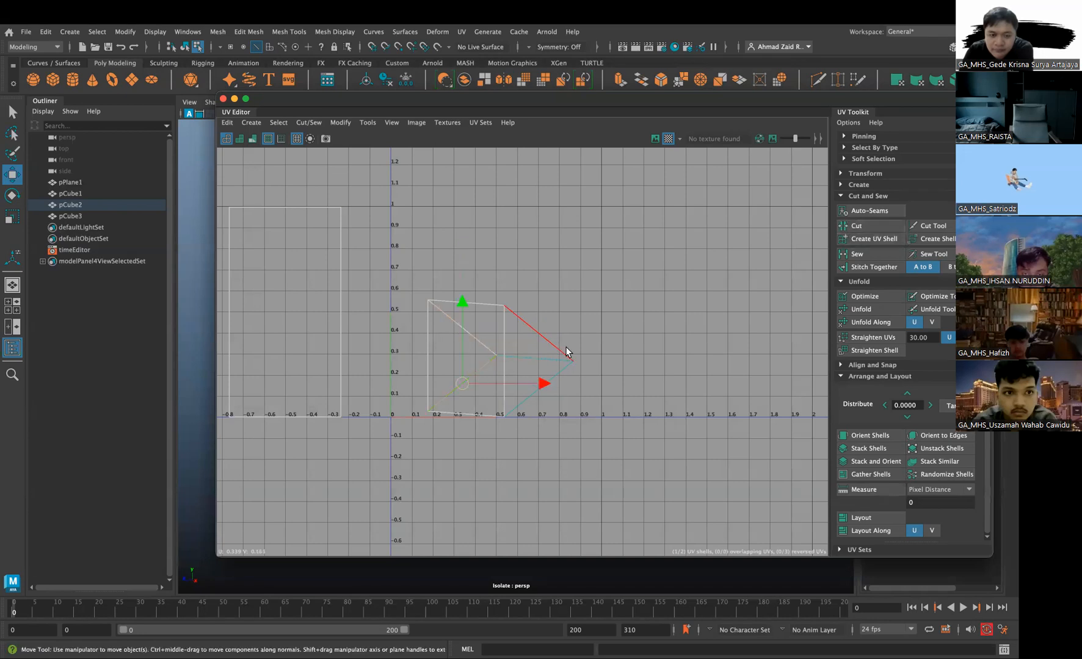
pyautogui.click(552, 354)
pyautogui.click(870, 232)
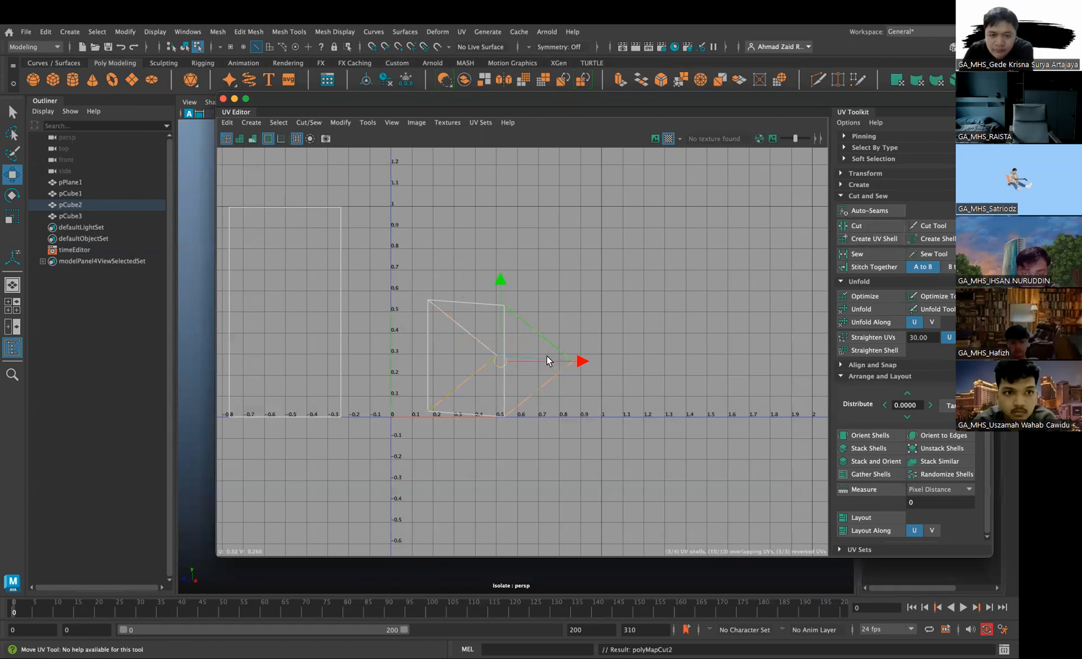
pyautogui.click(542, 357)
pyautogui.click(866, 227)
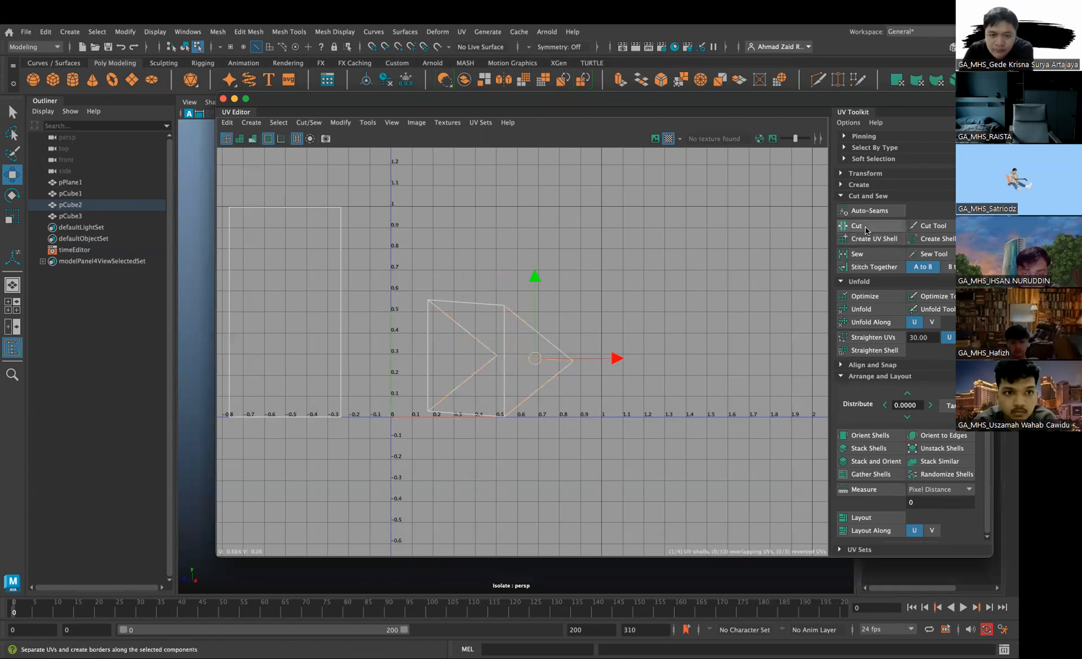
# Move the two sloped-face UV shells apart, one above the triangles and the other beyond U 1
pyautogui.moveTo(455, 347); pyautogui.dragTo(504, 330, button='right')
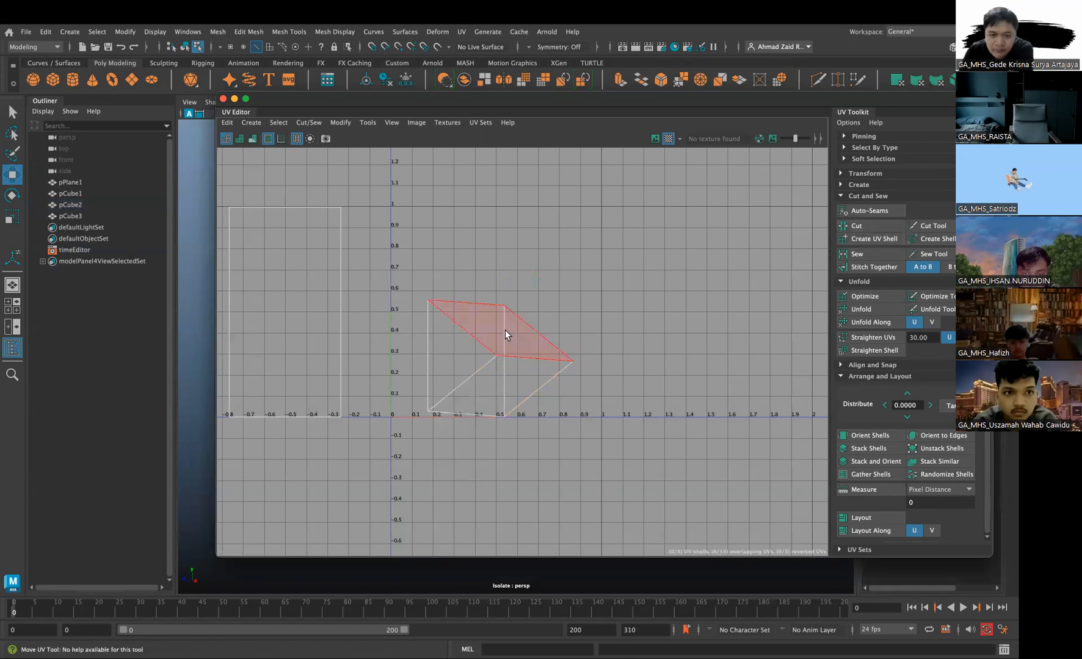
pyautogui.moveTo(524, 271); pyautogui.dragTo(536, 254)
pyautogui.moveTo(547, 404); pyautogui.dragTo(748, 389)
pyautogui.click(546, 381)
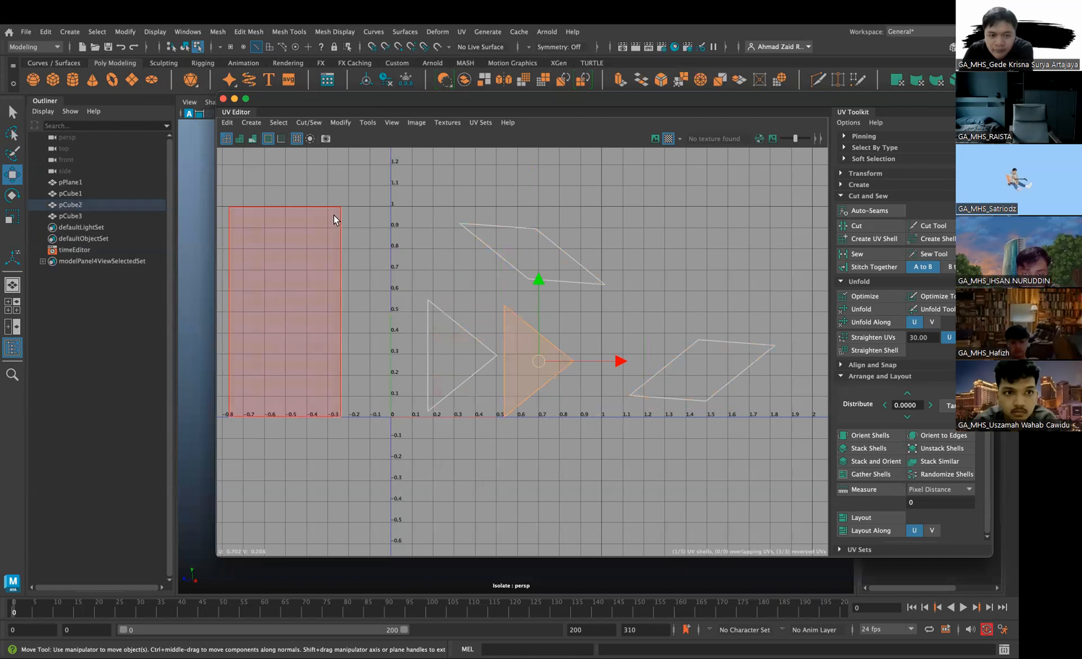
# Unfold all of the roof's UV shells together and apply Unfold Along U to them
pyautogui.moveTo(294, 187); pyautogui.dragTo(731, 466)
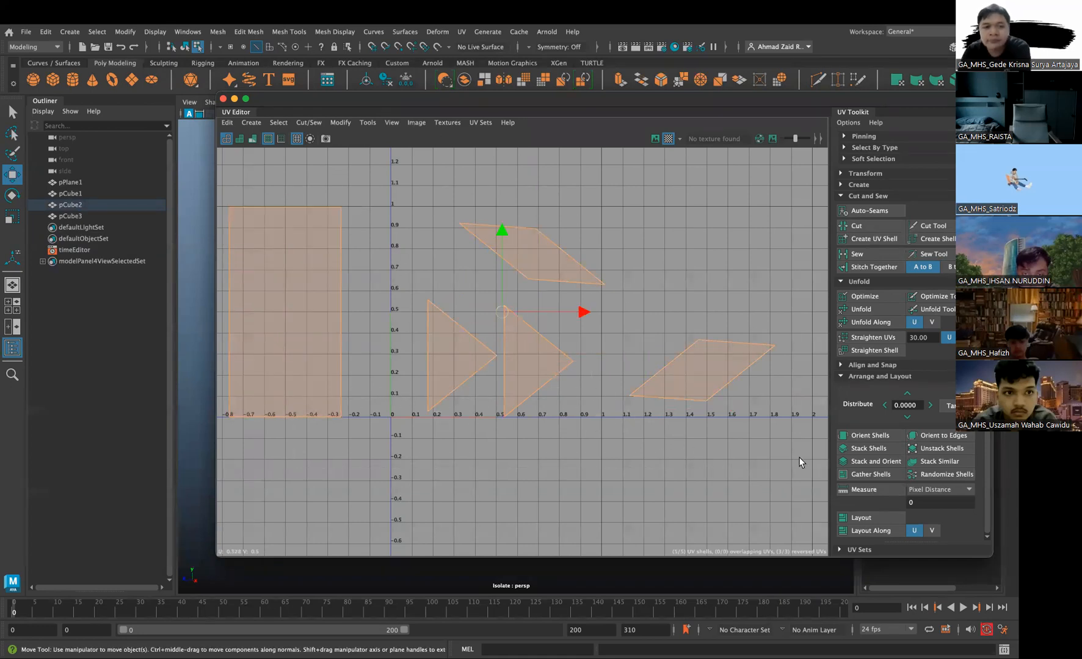
pyautogui.click(872, 339)
pyautogui.hotkey('ctrl', 'z')
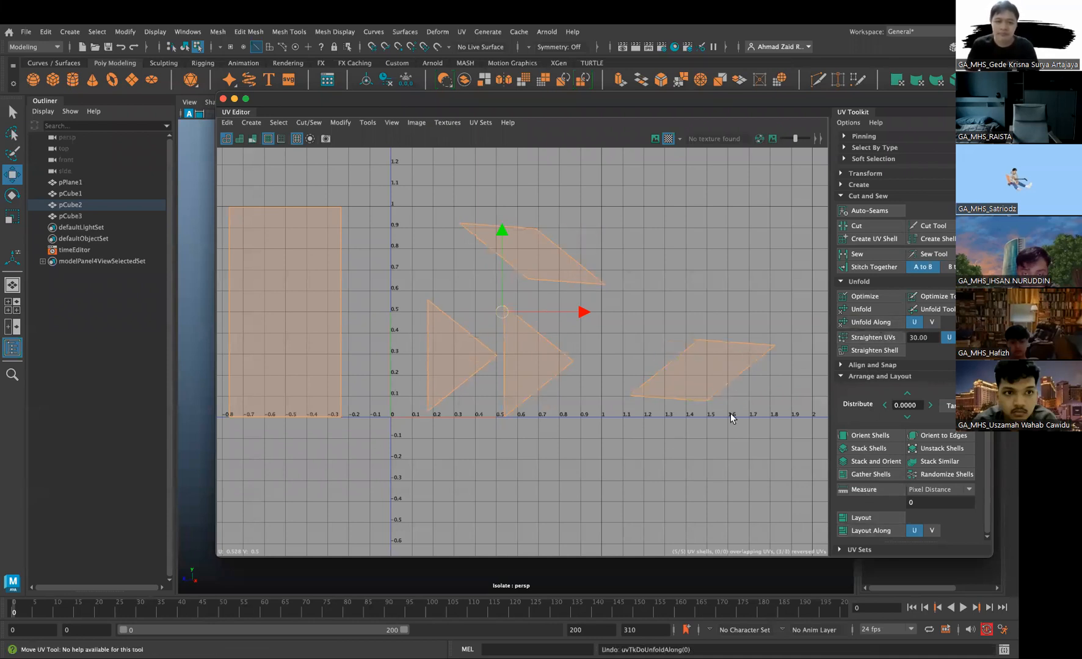
pyautogui.click(863, 312)
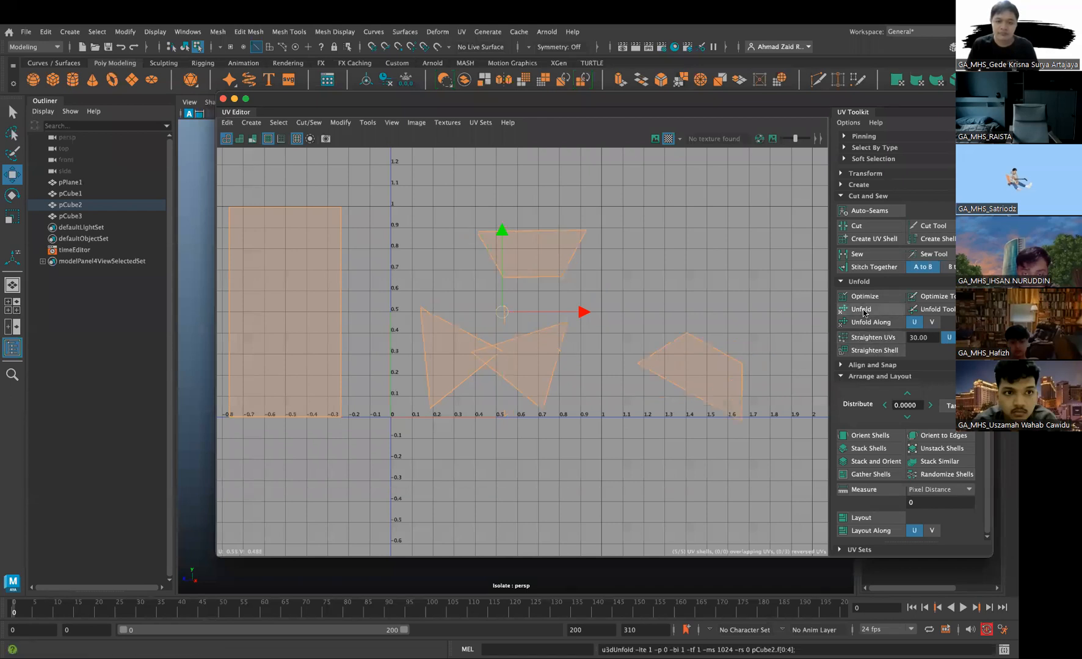
pyautogui.click(868, 322)
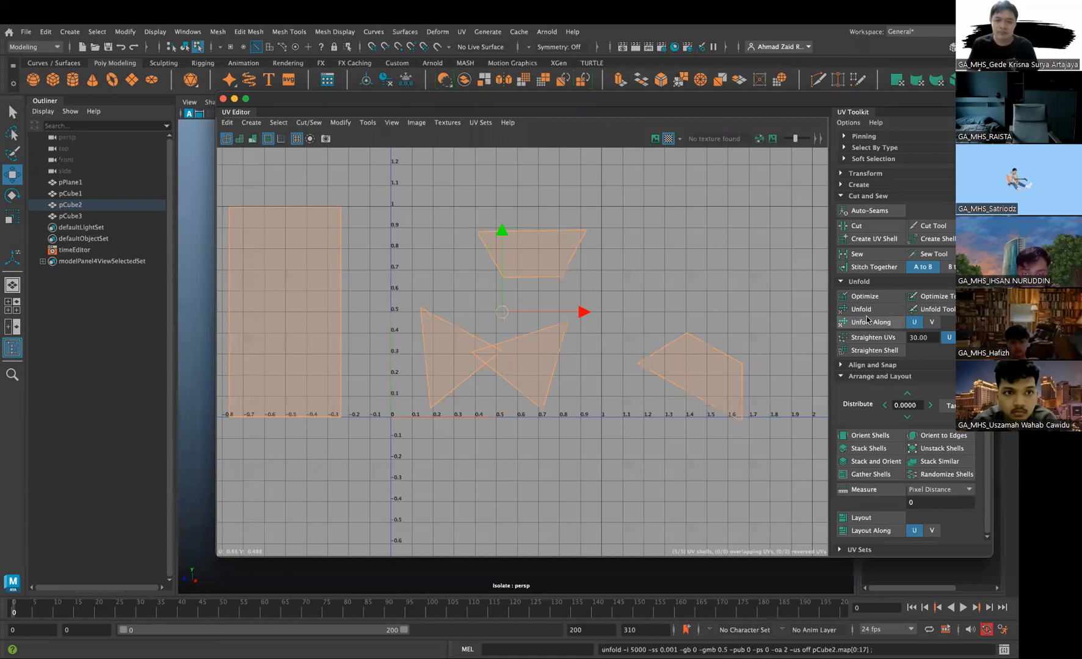
# Unfold the rectangular UV shell, and select the upper trapezoid's short edge to identify its matching edge on the other sloped face
pyautogui.click(293, 308)
pyautogui.click(858, 313)
pyautogui.click(311, 246)
pyautogui.moveTo(388, 111); pyautogui.dragTo(415, 111)
pyautogui.moveTo(485, 126); pyautogui.dragTo(377, 105)
pyautogui.moveTo(543, 218); pyautogui.dragTo(543, 190, button='right')
pyautogui.keyDown('shift'); pyautogui.click(580, 282); pyautogui.keyUp('shift')
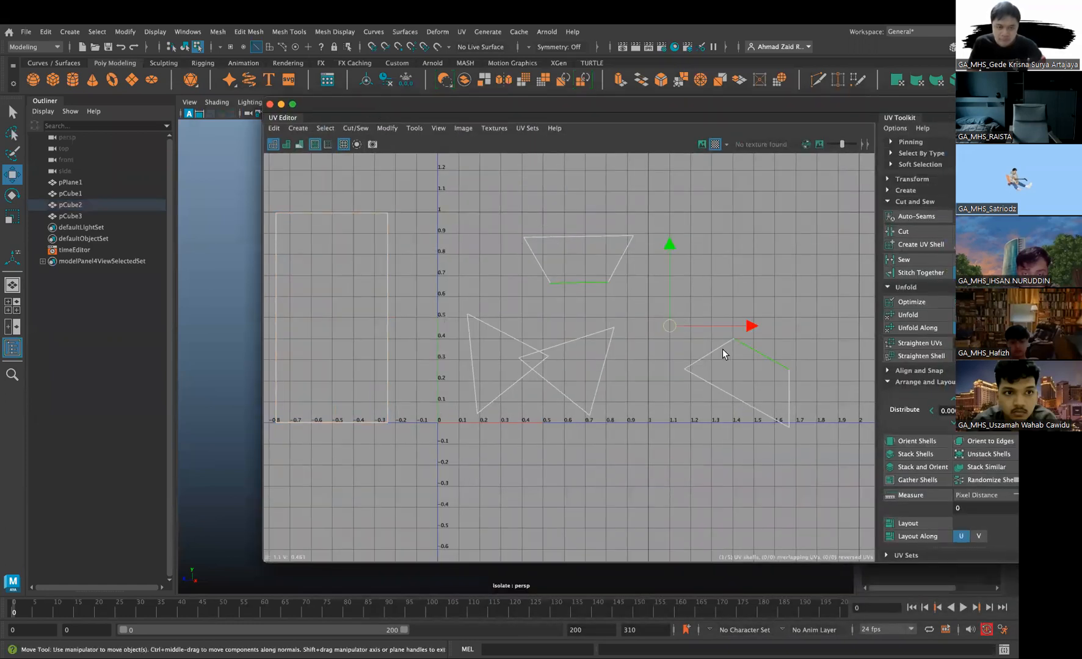
# Move the other sloped-face shell beside the triangles and rotate it so its long edge lies roughly level underneath
pyautogui.moveTo(739, 363); pyautogui.dragTo(696, 348, button='right')
pyautogui.moveTo(596, 110); pyautogui.dragTo(503, 98)
pyautogui.click(659, 353)
pyautogui.moveTo(632, 369); pyautogui.dragTo(532, 348)
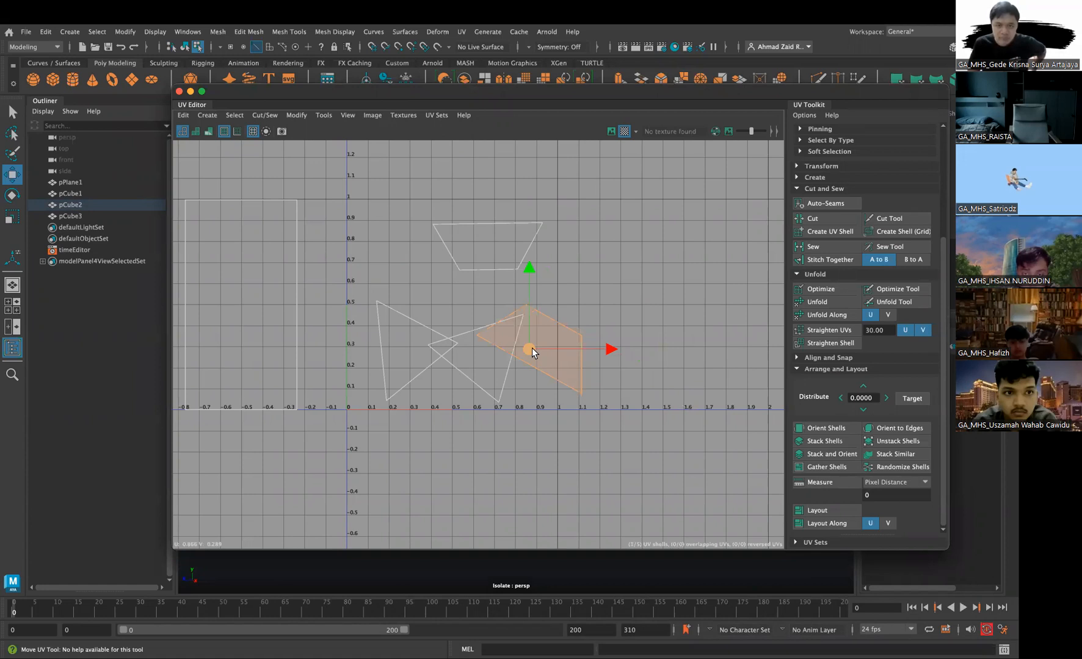
pyautogui.press('e')
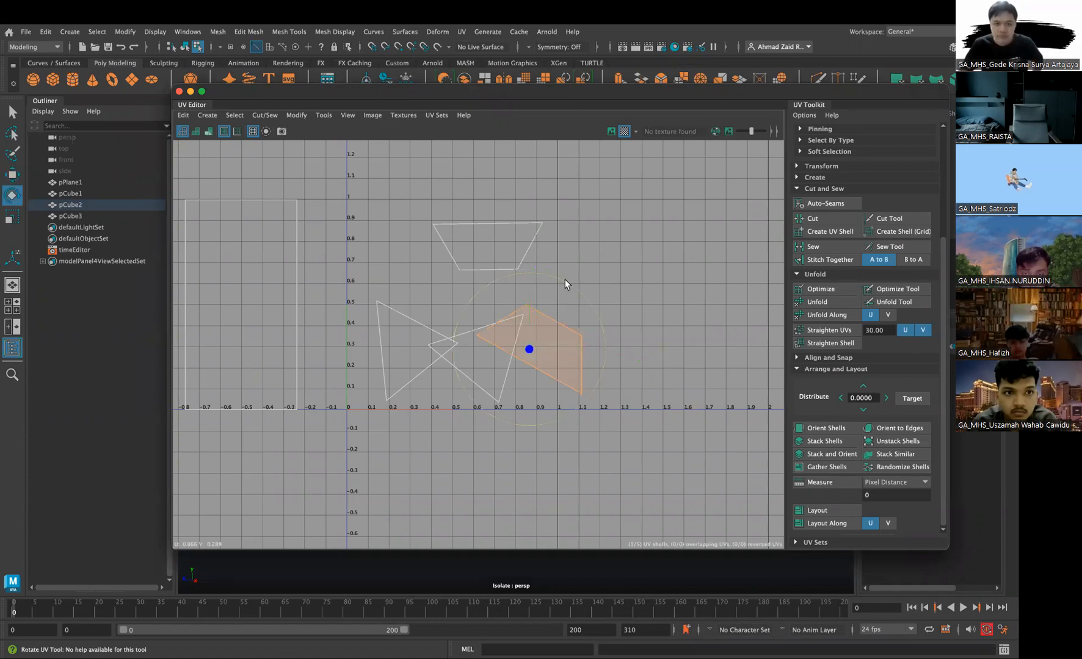
pyautogui.moveTo(563, 282); pyautogui.dragTo(514, 274)
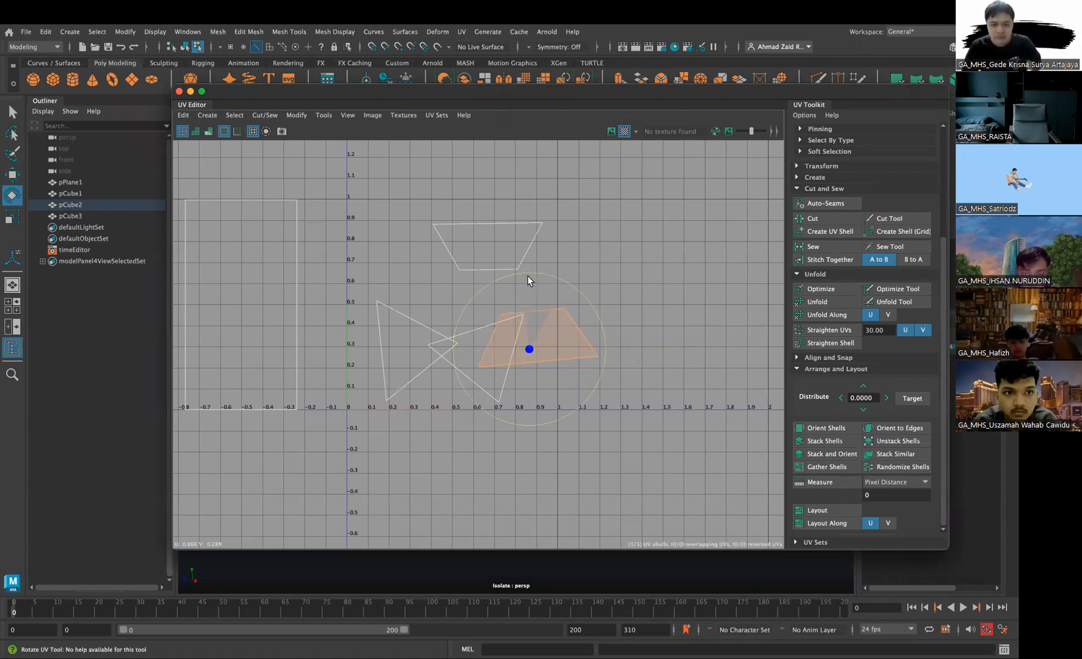
# Straighten both trapezoidal sloped-face shells with Orient Shells
pyautogui.press('w')
pyautogui.click(635, 318)
pyautogui.click(561, 325)
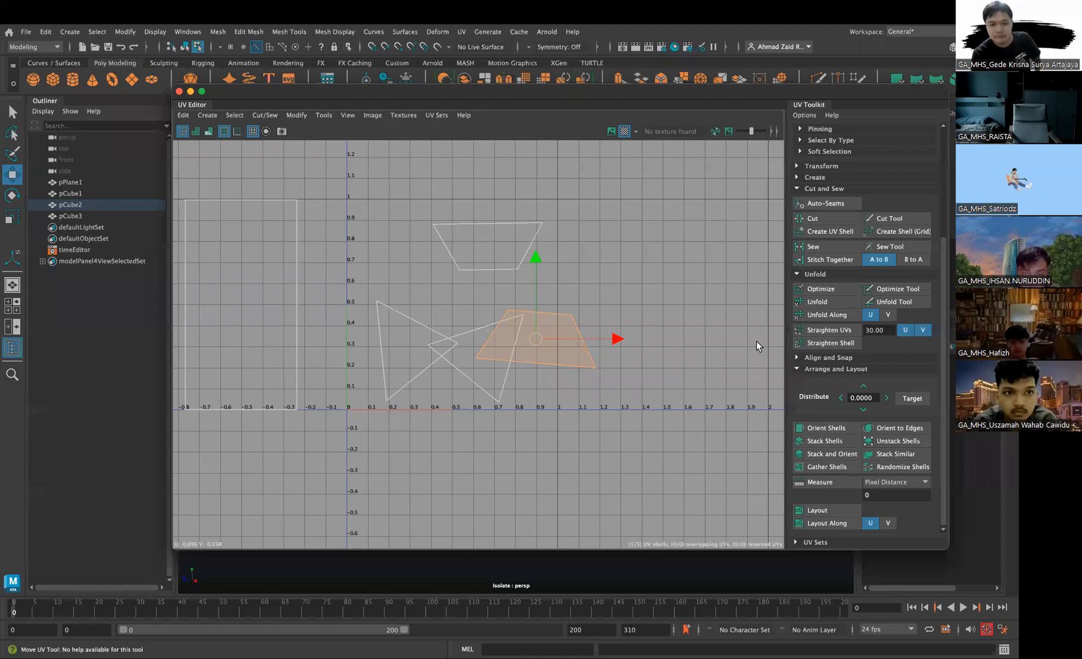
pyautogui.click(805, 370)
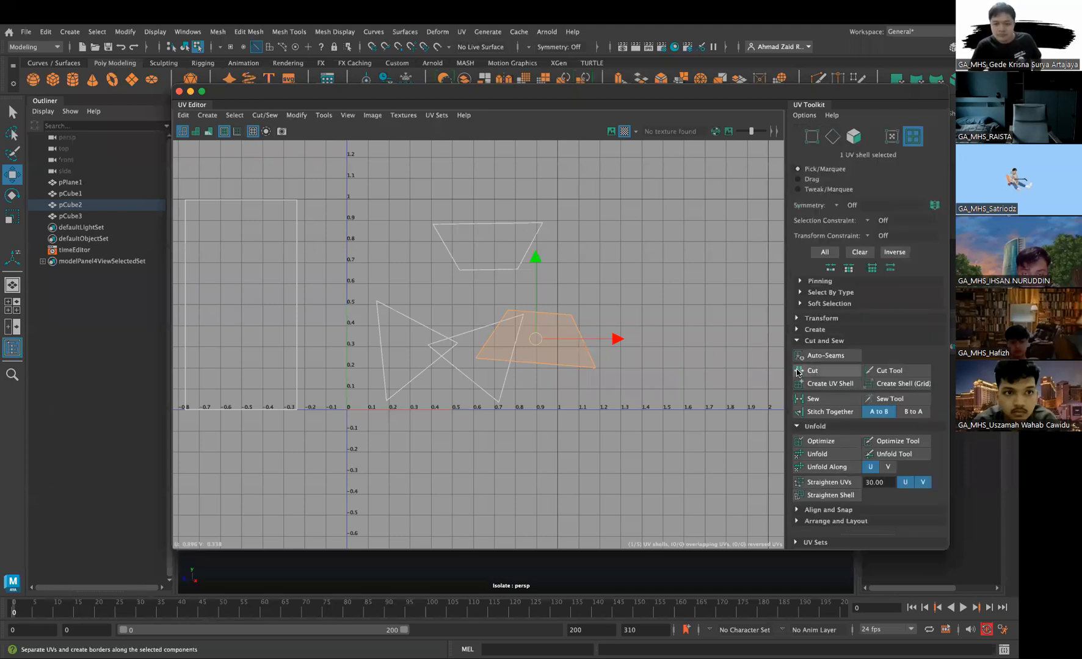
pyautogui.click(801, 522)
pyautogui.scroll(-5, 821, 435)
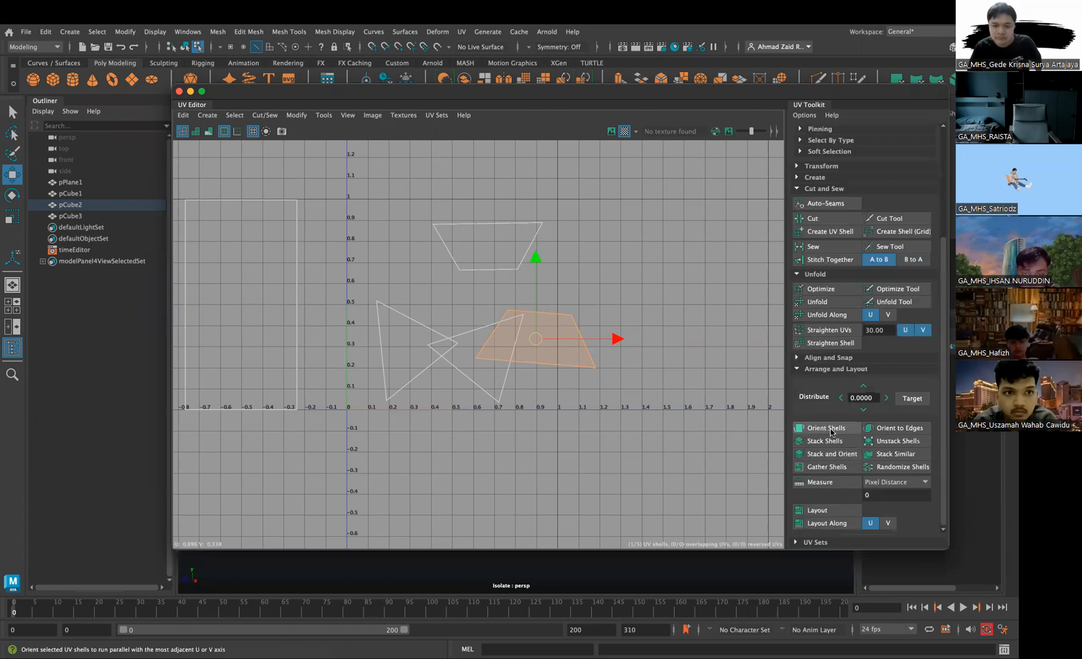
pyautogui.click(829, 429)
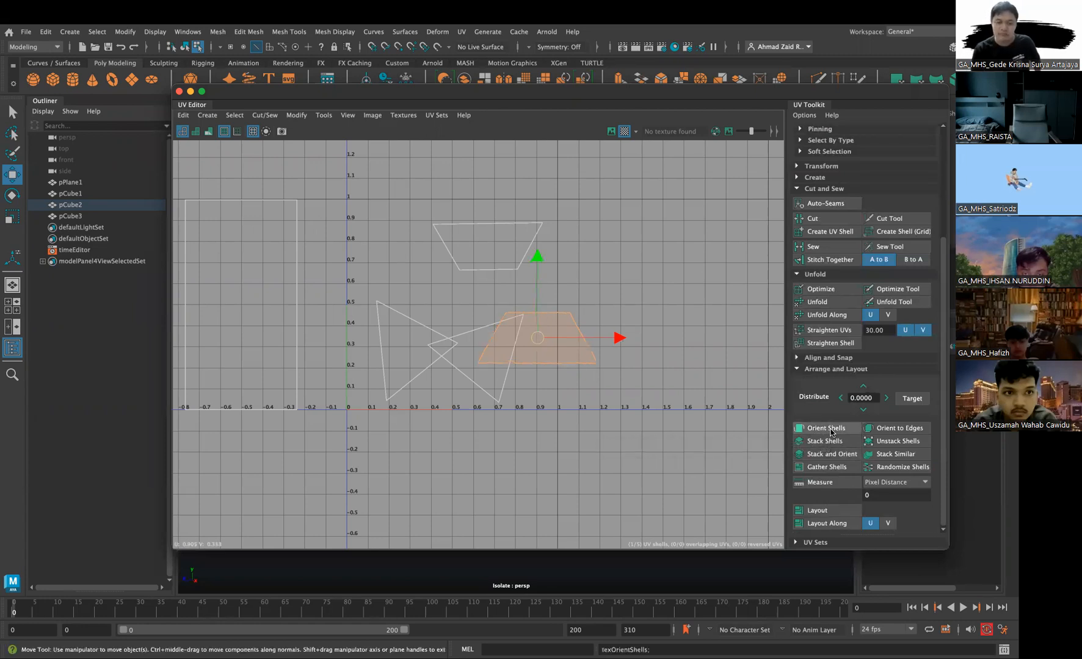
pyautogui.click(479, 254)
pyautogui.click(827, 428)
# Move the lower trapezoid shell clear of the triangles and apply Orient Shells to both triangular shells
pyautogui.click(544, 337)
pyautogui.click(501, 349)
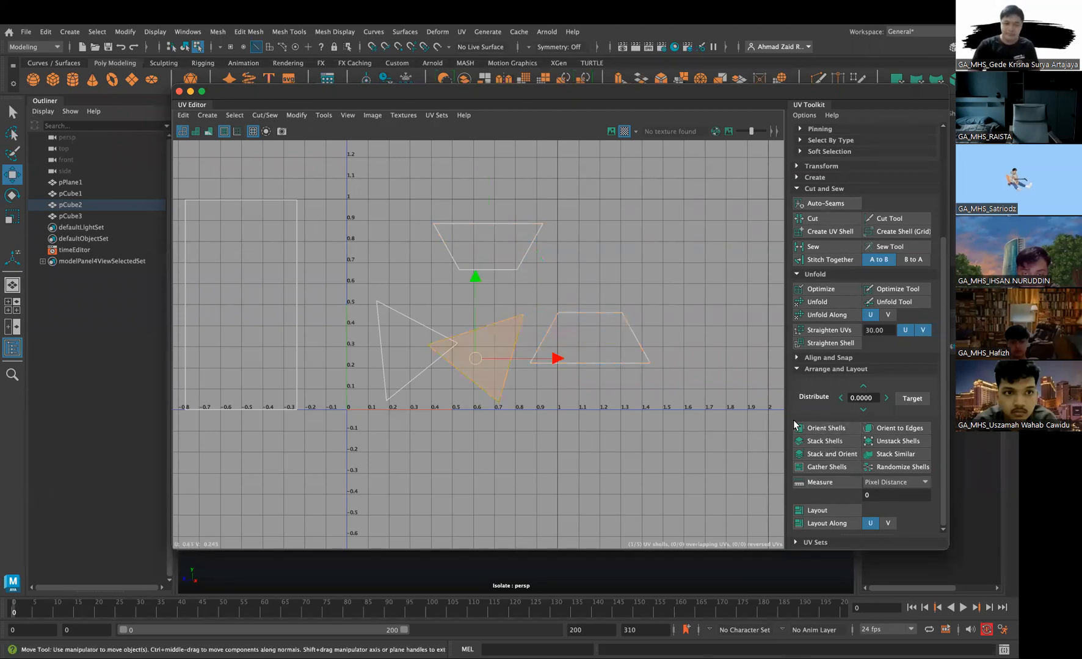
pyautogui.click(812, 429)
pyautogui.click(425, 332)
pyautogui.click(828, 431)
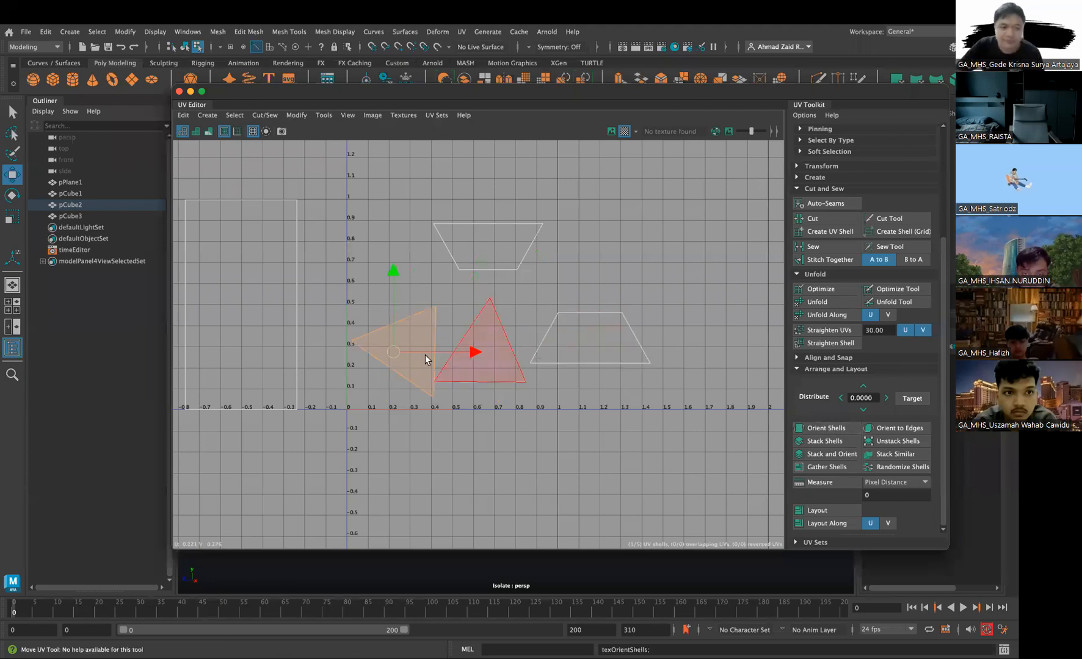
# Spread the two triangular shells apart, one across U 0 and the other around U 0.5
pyautogui.press('w')
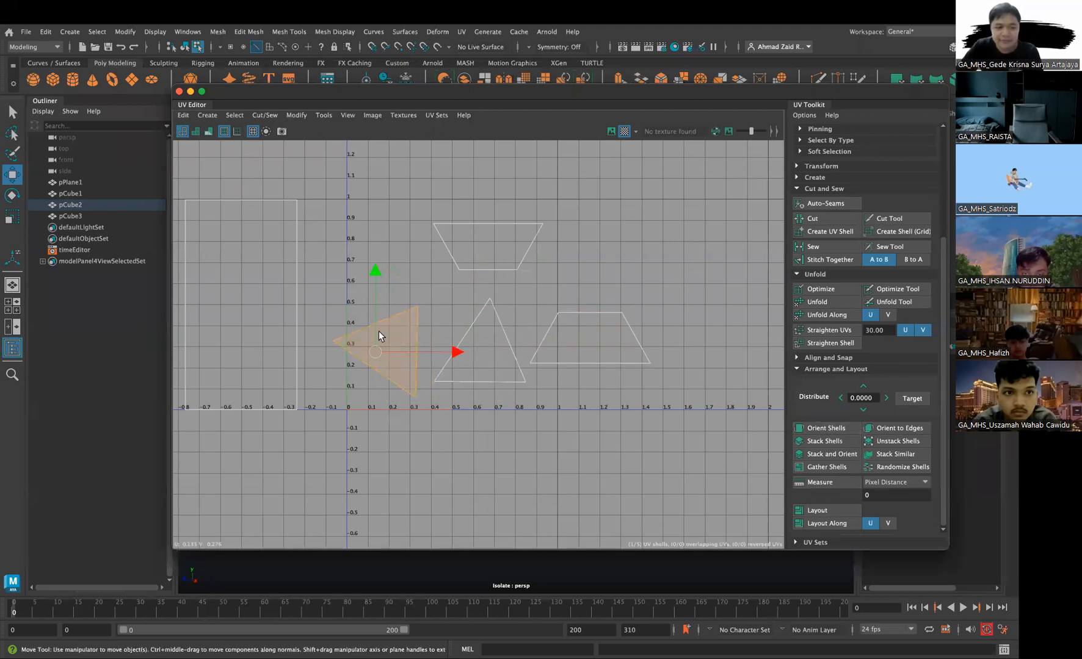
pyautogui.moveTo(376, 352); pyautogui.dragTo(357, 315)
pyautogui.click(475, 357)
pyautogui.moveTo(474, 358)
pyautogui.mouseDown()
pyautogui.moveTo(456, 319)
pyautogui.moveTo(474, 311)
pyautogui.moveTo(527, 331)
pyautogui.moveTo(416, 351)
pyautogui.moveTo(470, 362)
pyautogui.mouseUp()
pyautogui.press('e')
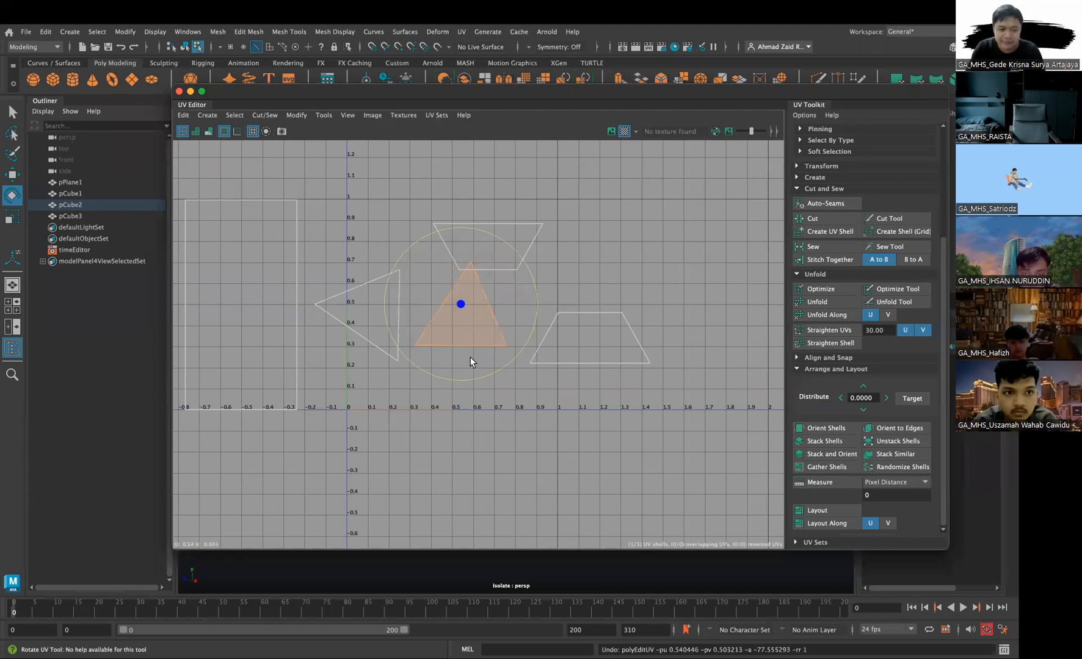
# Check the matching edges of the trapezoids, and move the upper one so its short edge sits directly above the other's
pyautogui.click(486, 232)
pyautogui.moveTo(498, 232); pyautogui.dragTo(502, 196, button='right')
pyautogui.click(504, 223)
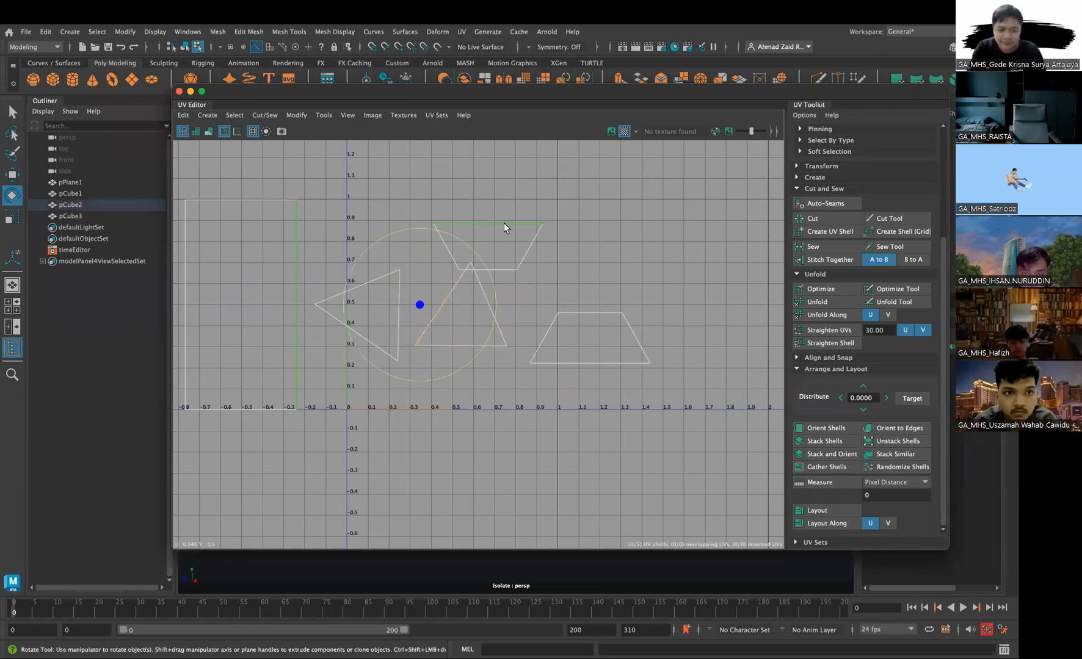
pyautogui.click(596, 314)
pyautogui.moveTo(500, 244); pyautogui.dragTo(497, 272, button='right')
pyautogui.click(481, 246)
pyautogui.press('w')
pyautogui.moveTo(487, 246); pyautogui.dragTo(584, 281)
pyautogui.scroll(3, 608, 322)
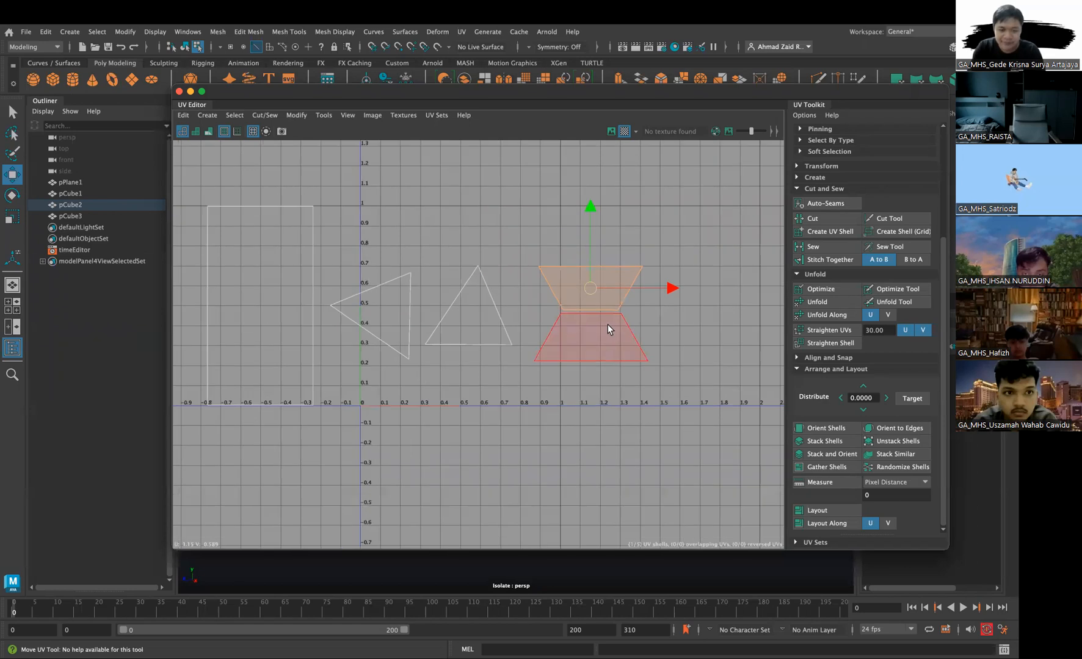
# Scale the upper trapezoid shell uniformly and position it so its short edge meets the lower trapezoid's short edge
pyautogui.press('r')
pyautogui.scroll(5, 595, 289)
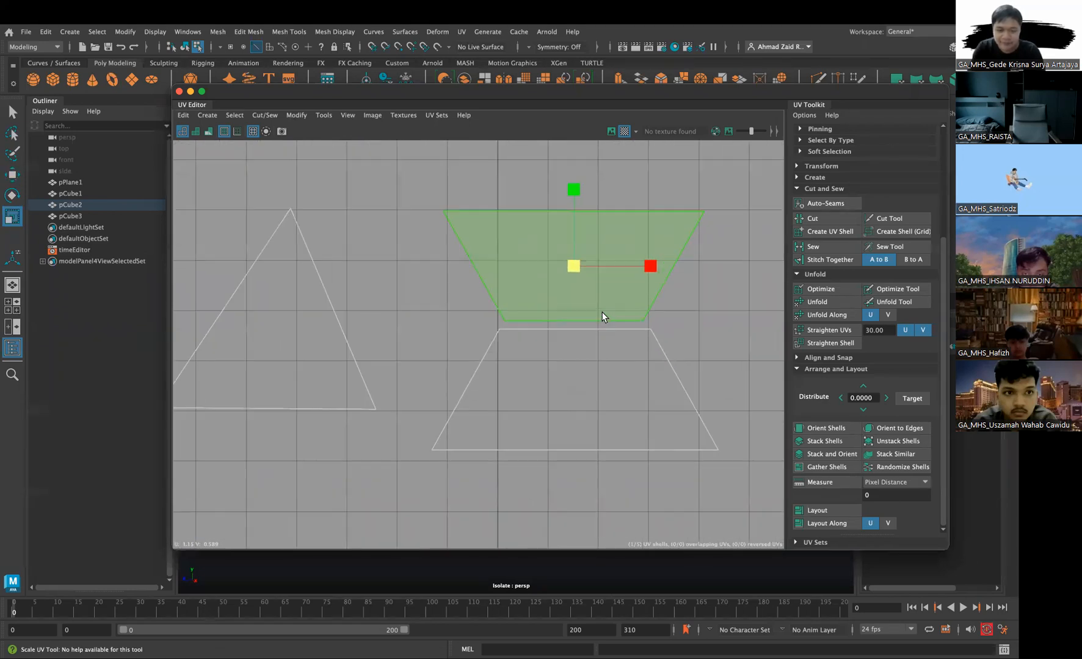
pyautogui.moveTo(566, 255); pyautogui.dragTo(566, 255)
pyautogui.press('w')
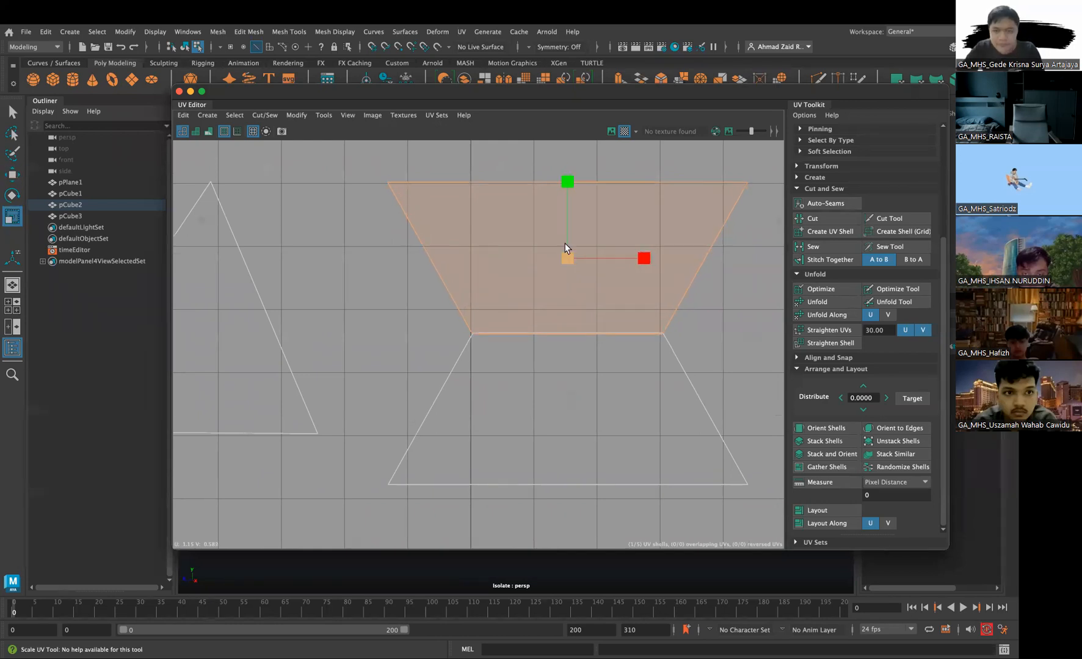
pyautogui.press('w')
# Sew the two trapezoid shells together along their shared short edge
pyautogui.moveTo(559, 254); pyautogui.dragTo(561, 231, button='right')
pyautogui.click(552, 319)
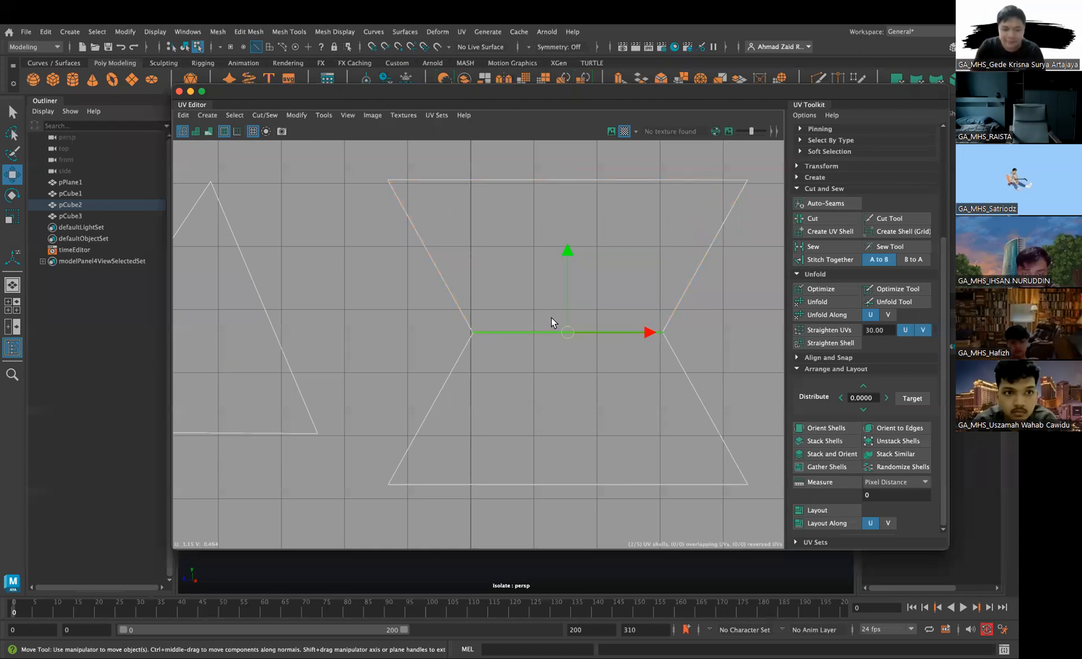
pyautogui.click(816, 246)
pyautogui.moveTo(600, 293); pyautogui.dragTo(555, 264, button='right')
pyautogui.click(555, 264)
pyautogui.scroll(2, 518, 296)
pyautogui.scroll(-5, 521, 292)
pyautogui.scroll(-2, 522, 292)
# Find the edge matching the rectangle's upper edge and move that upright triangular shell over the rectangle's upper right corner
pyautogui.moveTo(324, 306); pyautogui.dragTo(326, 272, button='right')
pyautogui.keyDown('alt'); pyautogui.moveTo(484, 289); pyautogui.dragTo(698, 324, button='middle'); pyautogui.keyUp('alt')
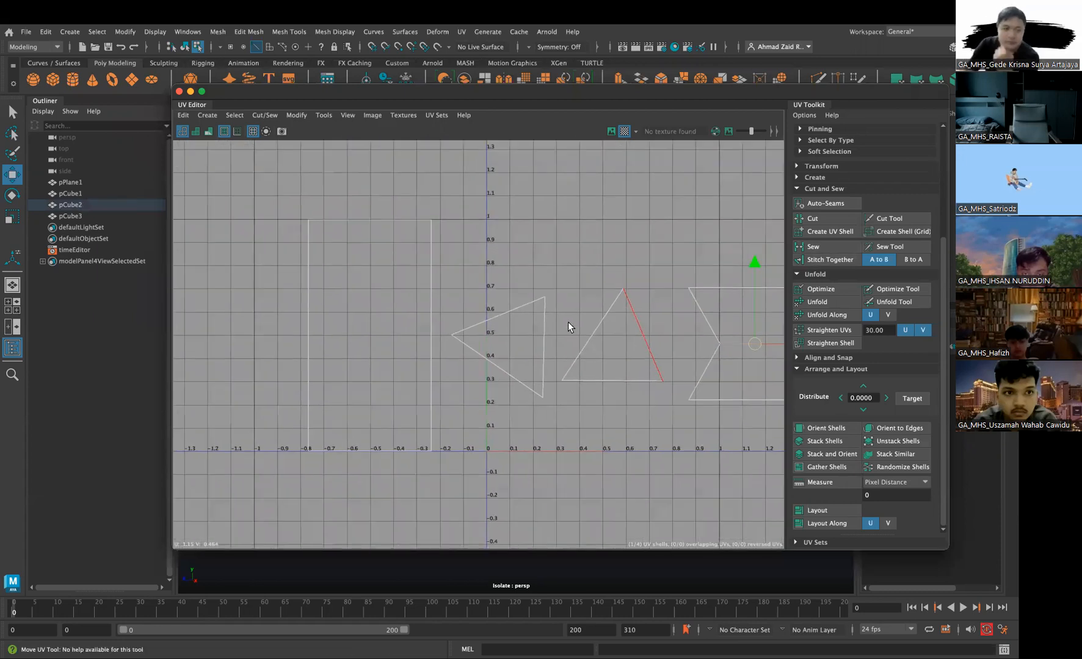
pyautogui.click(388, 221)
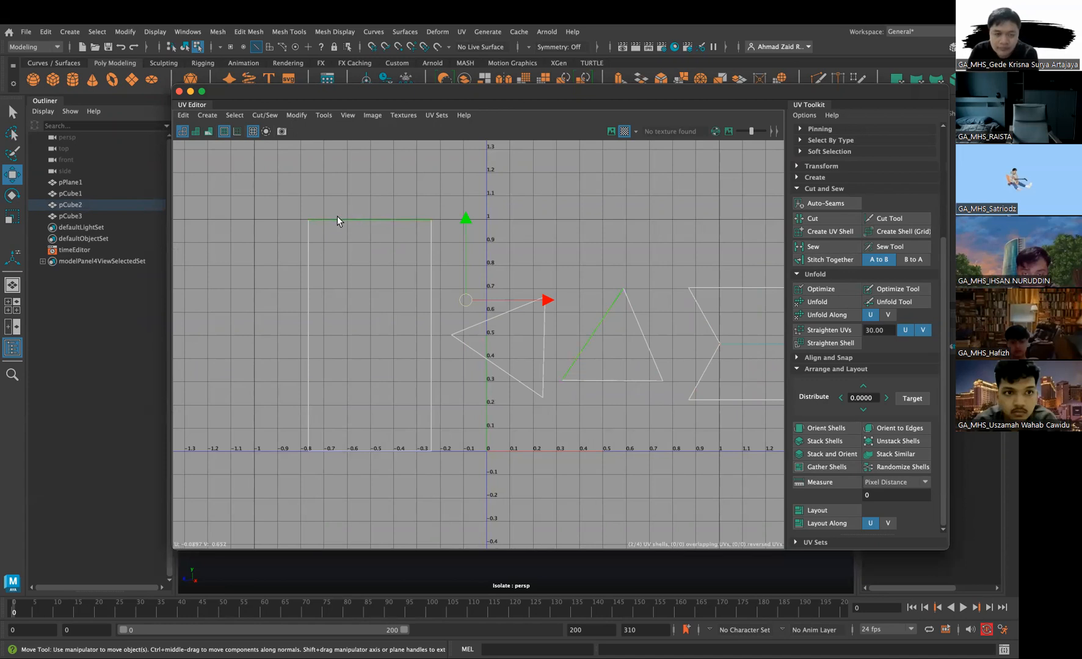
pyautogui.moveTo(611, 336); pyautogui.dragTo(563, 320, button='right')
pyautogui.click(619, 349)
pyautogui.moveTo(609, 319); pyautogui.dragTo(433, 219)
# Rotate the triangular shell freely, apply Orient Shells to it, and undo the extra rotation made after that
pyautogui.press('e')
pyautogui.click(381, 249)
pyautogui.click(441, 198)
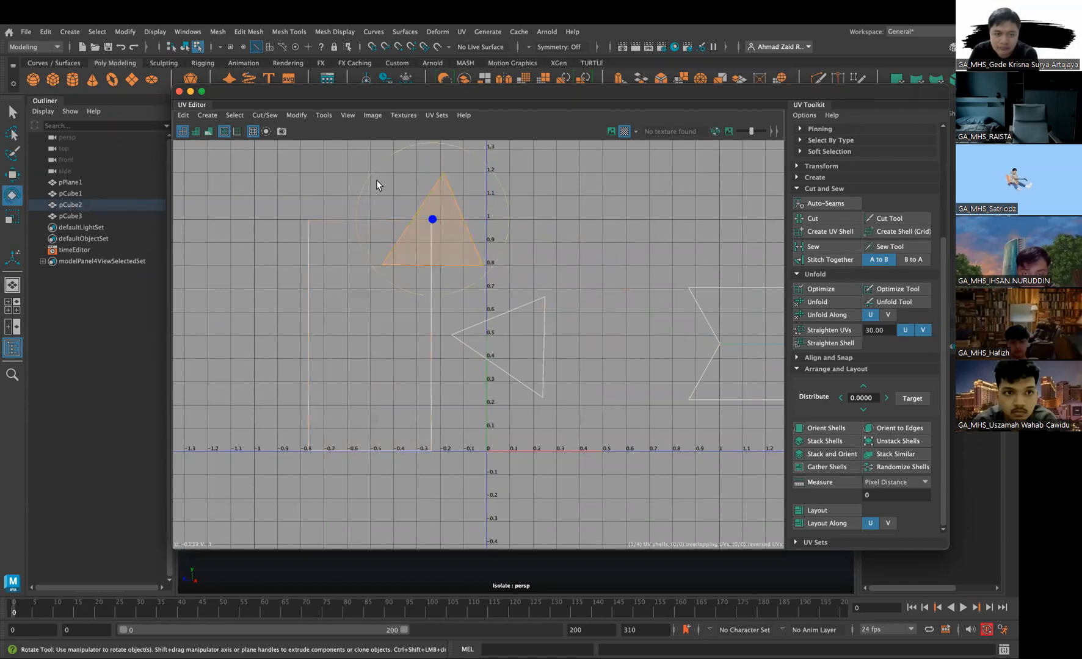
pyautogui.moveTo(365, 182); pyautogui.dragTo(433, 253)
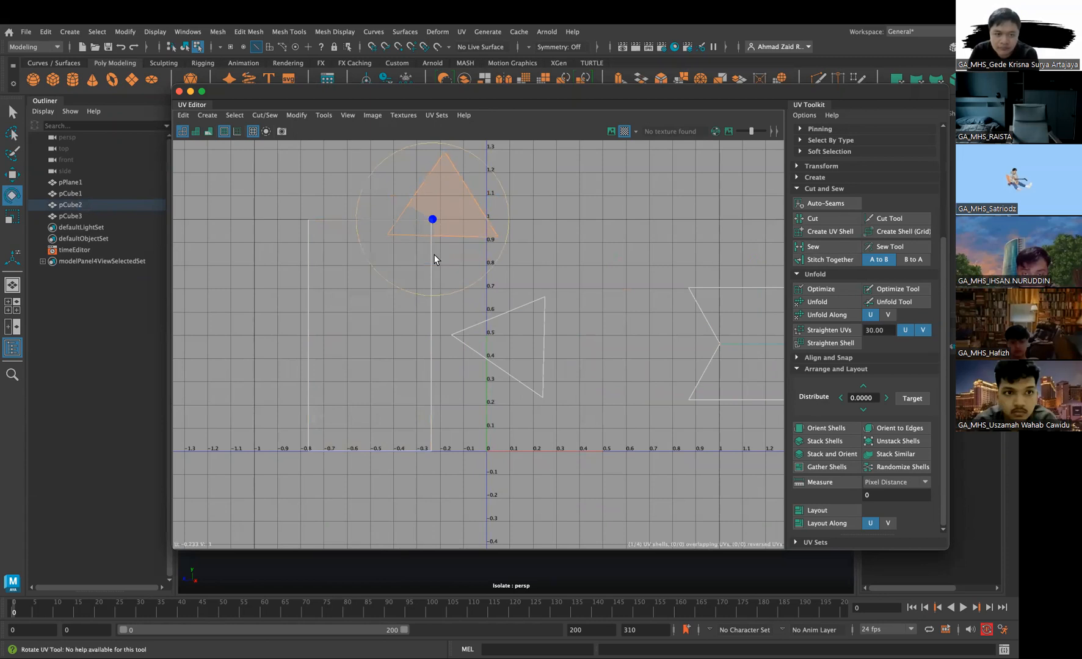
pyautogui.click(842, 430)
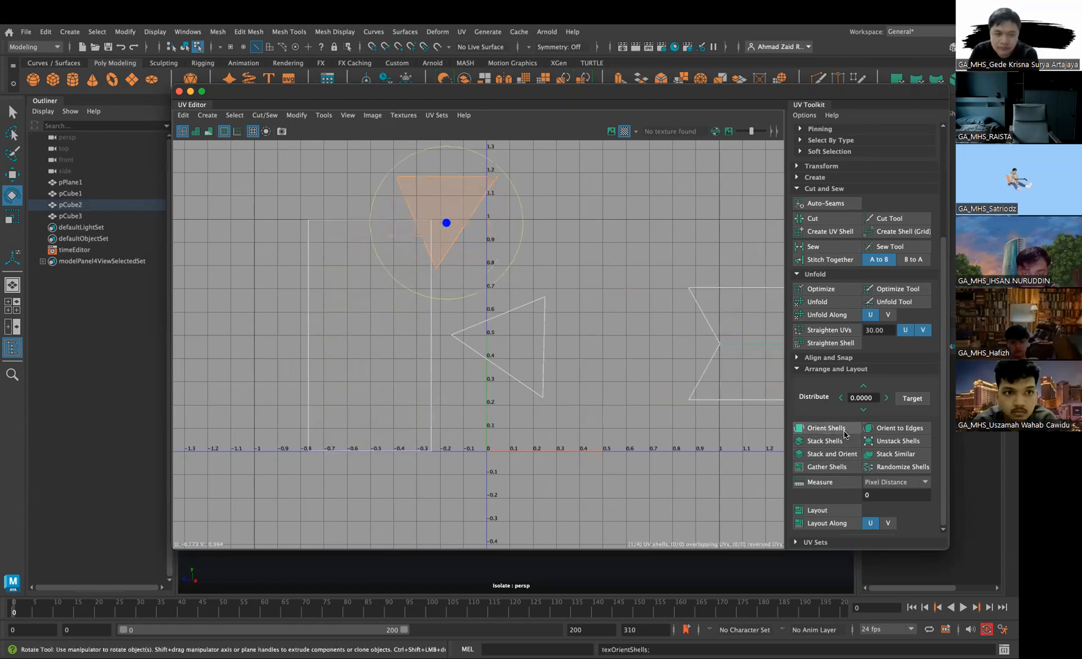
pyautogui.moveTo(384, 183); pyautogui.dragTo(485, 189)
pyautogui.hotkey('ctrl', 'z')
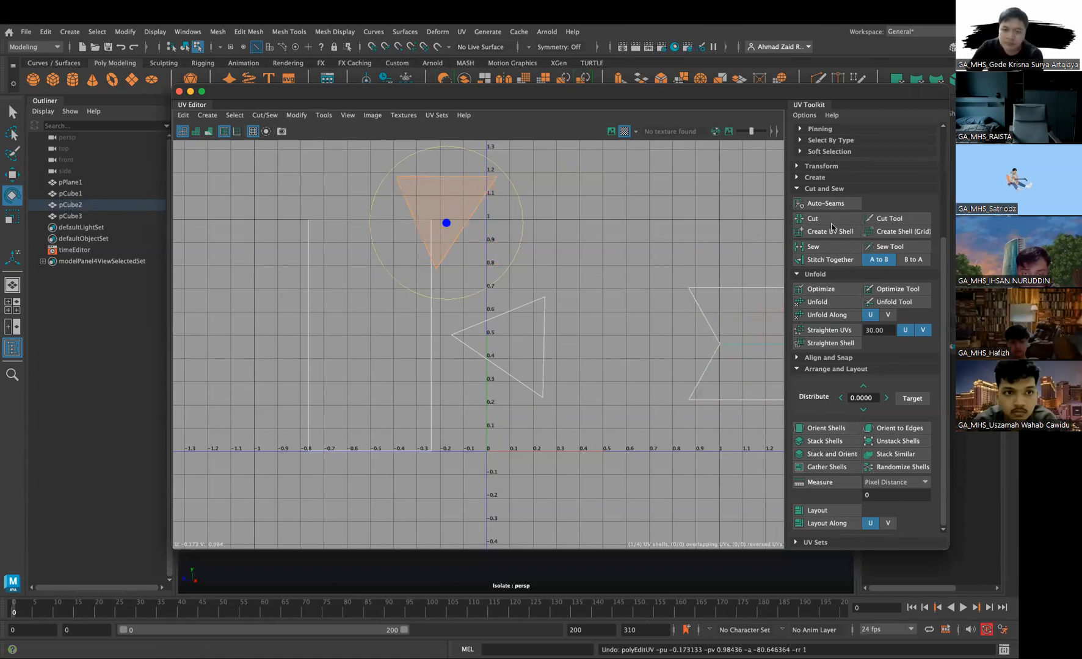
# Rotate the triangular shell 90° clockwise twice and check which of its edges matches the rectangle's upper edge
pyautogui.click(797, 165)
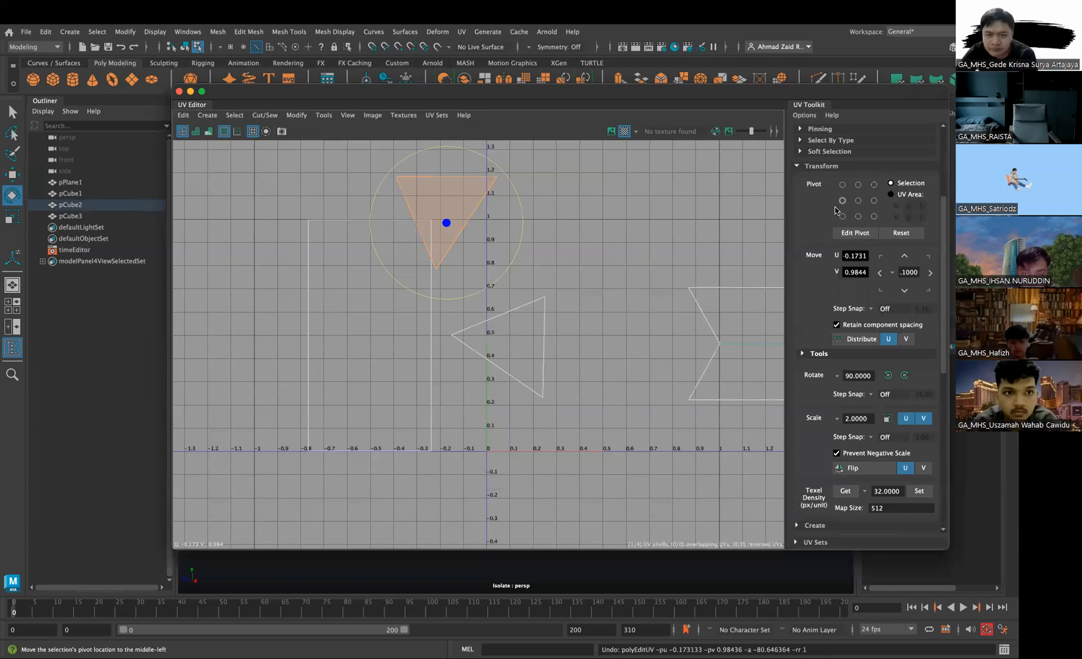
pyautogui.click(902, 375)
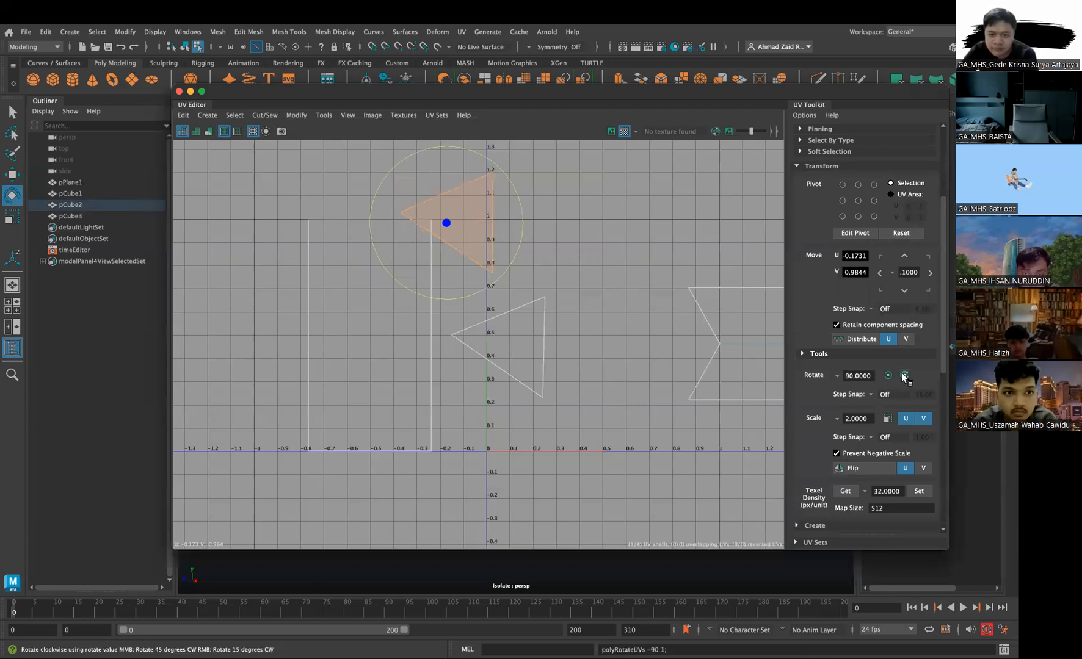
pyautogui.click(903, 376)
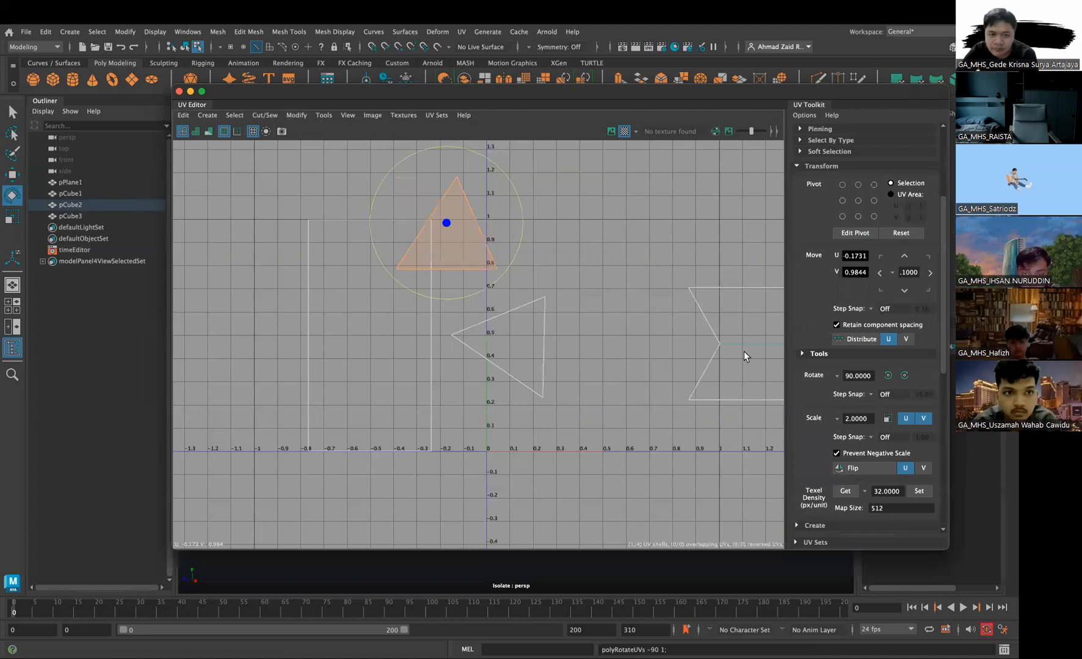
pyautogui.press('w')
pyautogui.moveTo(447, 242); pyautogui.dragTo(378, 224, button='right')
pyautogui.click(371, 225)
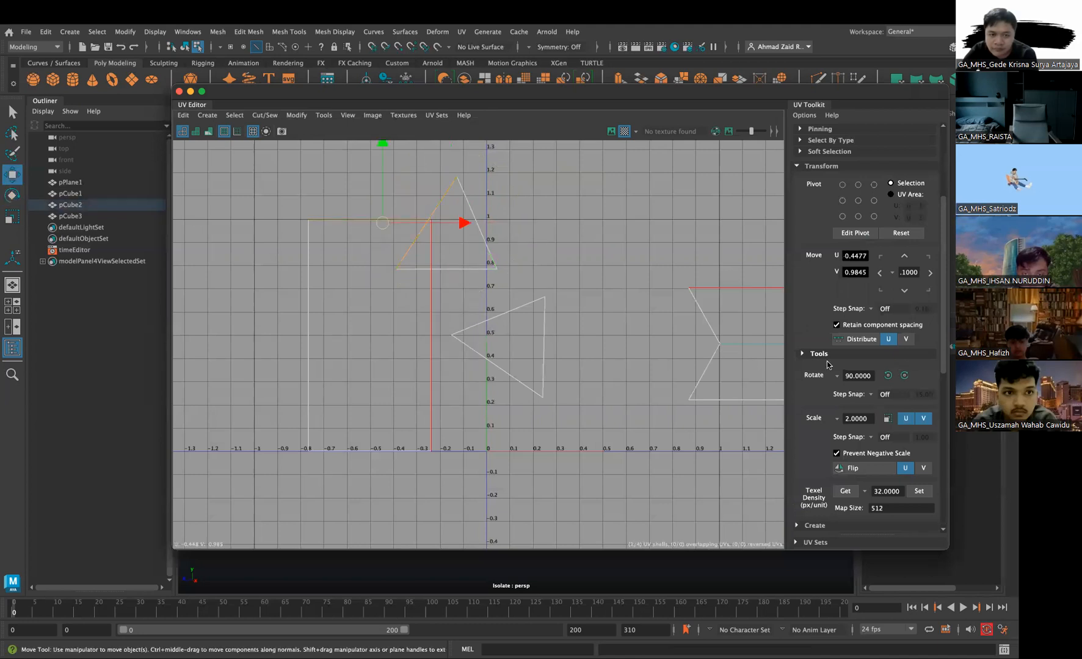
# Rotate the triangular shell 90° counterclockwise and return to edge selection
pyautogui.rightClick(495, 247)
pyautogui.click(446, 231)
pyautogui.click(888, 375)
pyautogui.moveTo(484, 258); pyautogui.dragTo(483, 225, button='right')
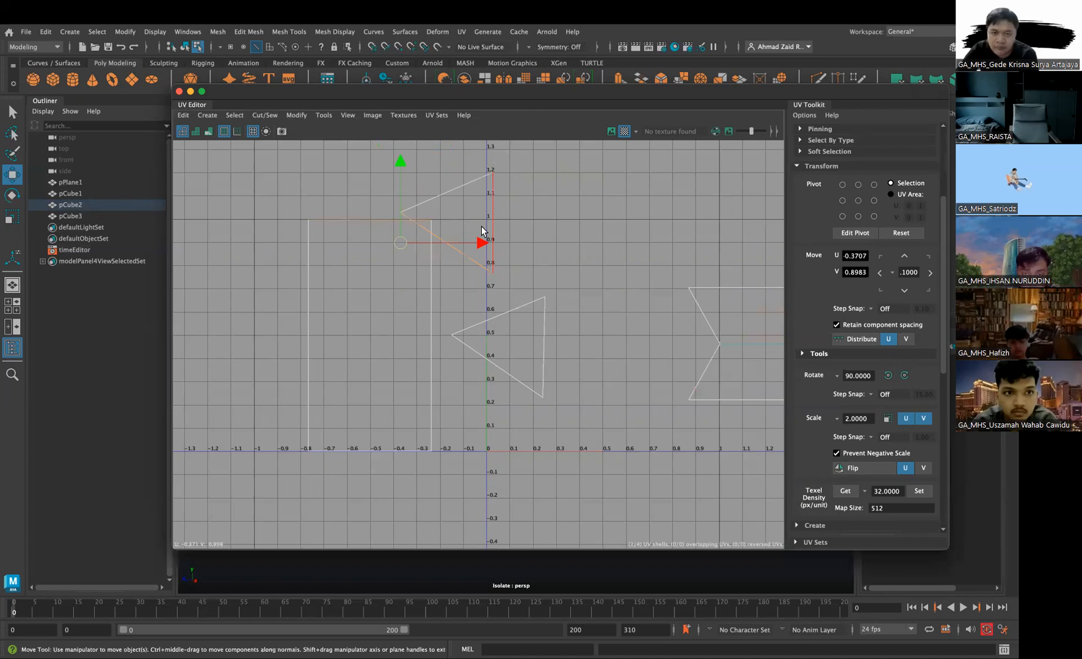
pyautogui.keyDown('alt'); pyautogui.moveTo(504, 238); pyautogui.dragTo(509, 271, button='middle'); pyautogui.keyUp('alt')
# Move the triangular shell above the rectangle and rotate it so its matching edge lies along the rectangle's upper edge
pyautogui.moveTo(475, 243); pyautogui.dragTo(466, 241, button='right')
pyautogui.click(467, 241)
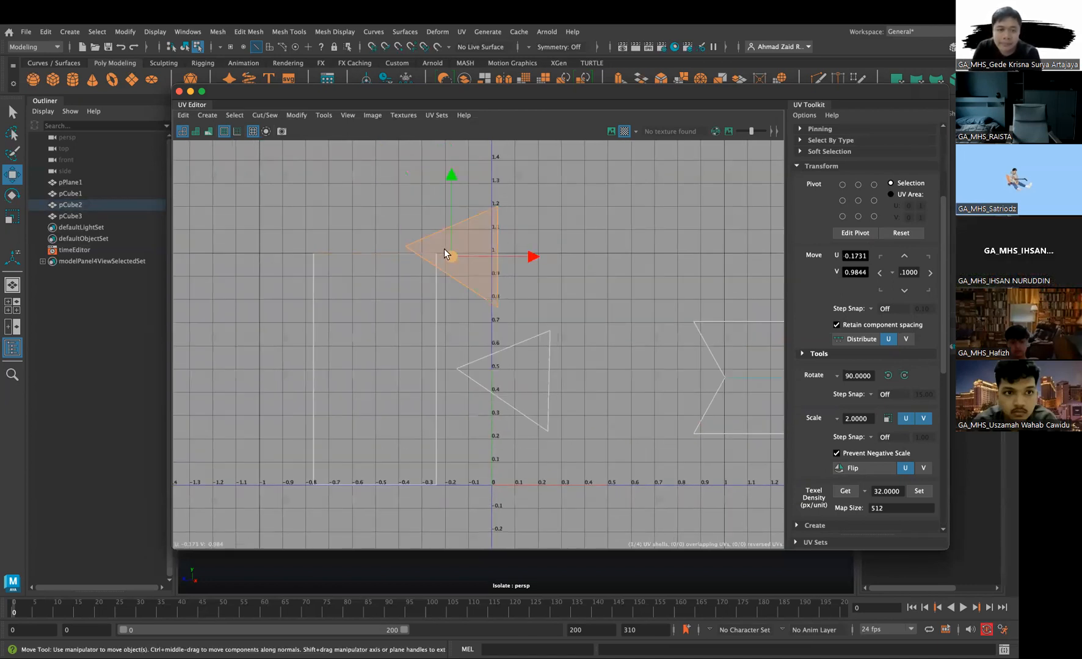
pyautogui.moveTo(444, 248); pyautogui.dragTo(387, 230)
pyautogui.press('e')
pyautogui.moveTo(433, 178); pyautogui.dragTo(392, 163)
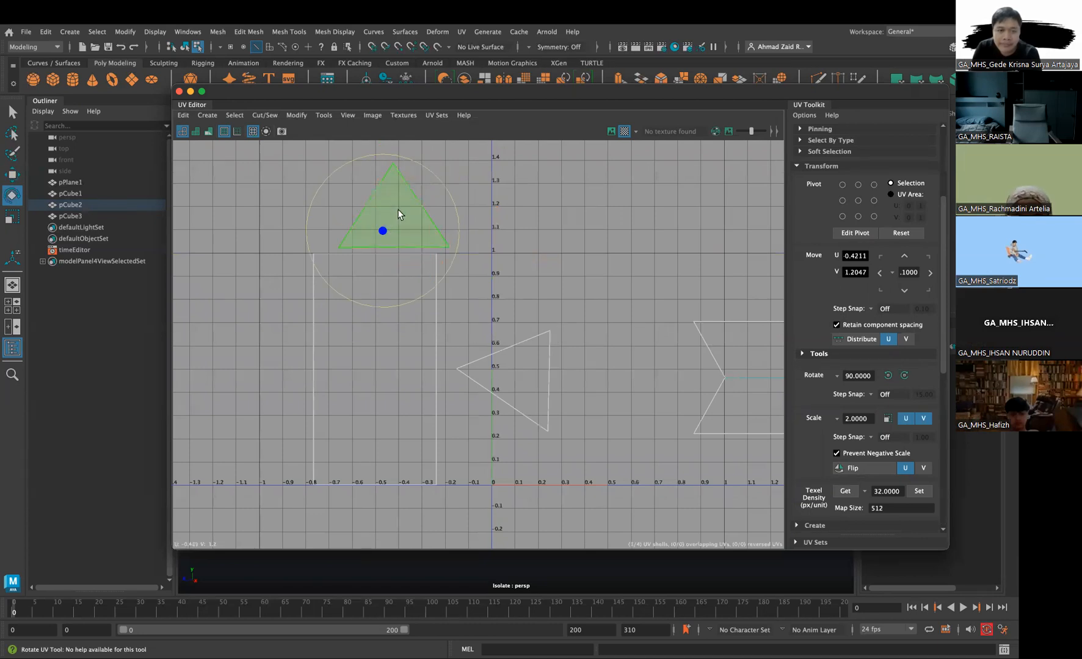
# Fine-tune the triangular shell so its base lines up with both ends of the rectangle's upper edge
pyautogui.press('w')
pyautogui.moveTo(389, 230); pyautogui.dragTo(366, 233)
pyautogui.press('e')
pyautogui.moveTo(419, 183); pyautogui.dragTo(420, 183)
# Sew the triangle's base to the rectangle's upper edge
pyautogui.moveTo(404, 194); pyautogui.dragTo(404, 168, button='right')
pyautogui.click(382, 250)
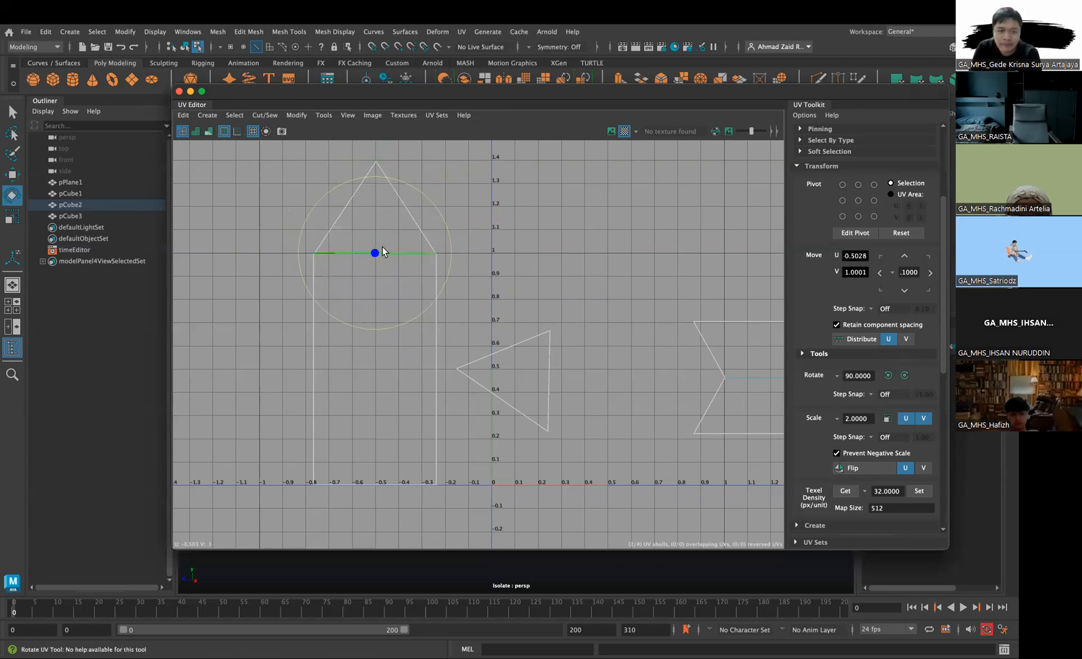
pyautogui.scroll(3, 843, 364)
pyautogui.scroll(-5, 855, 451)
pyautogui.scroll(-2, 852, 441)
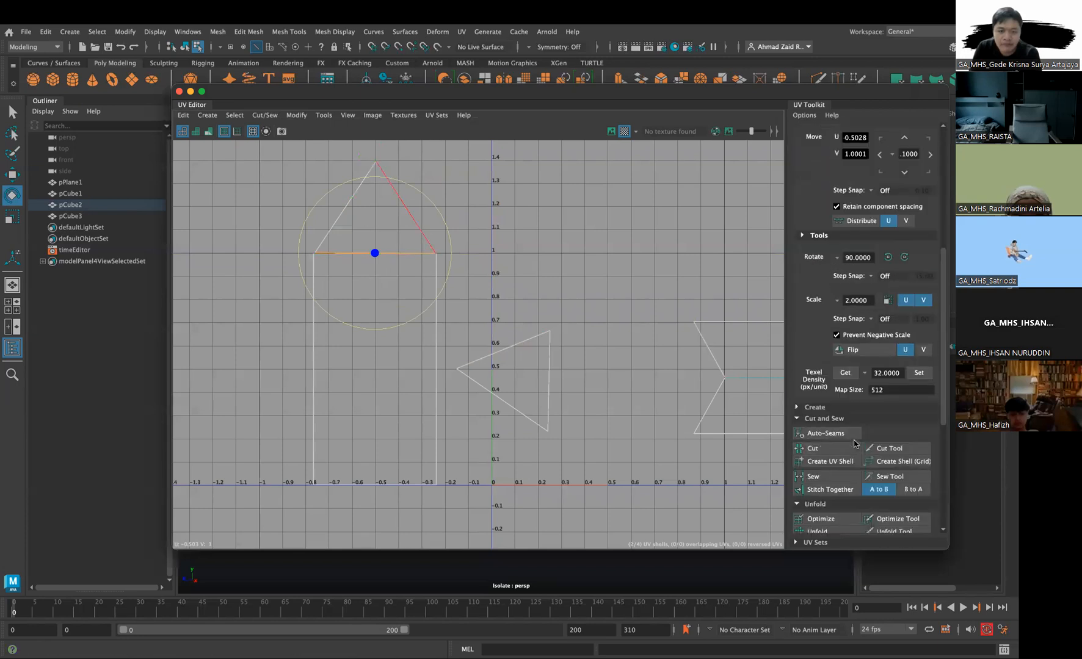
pyautogui.click(812, 476)
# Identify the edge matching the rectangle's lower edge and rotate the remaining triangular shell so that edge is level on top
pyautogui.moveTo(433, 362); pyautogui.dragTo(430, 315, button='right')
pyautogui.click(384, 481)
pyautogui.moveTo(501, 380); pyautogui.dragTo(452, 354, button='right')
pyautogui.click(516, 365)
pyautogui.moveTo(564, 336); pyautogui.dragTo(579, 375)
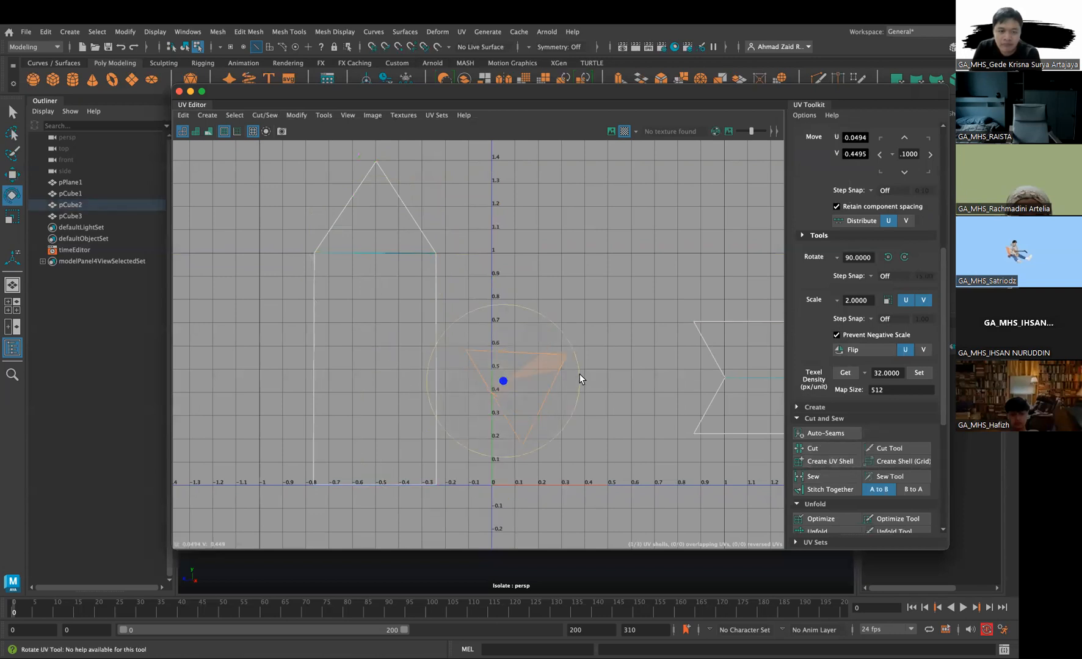
pyautogui.moveTo(501, 414); pyautogui.dragTo(491, 409)
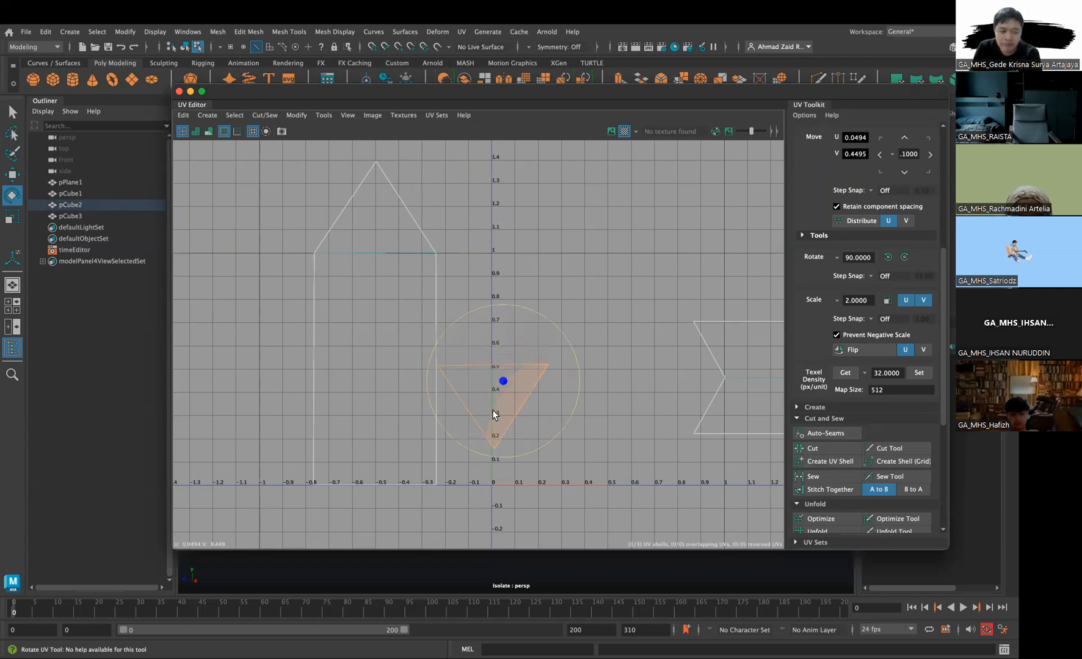
# Move the remaining triangular shell beneath the rectangle and align its base with the rectangle's lower edge
pyautogui.press('w')
pyautogui.moveTo(501, 384); pyautogui.dragTo(376, 497)
pyautogui.keyDown('alt'); pyautogui.moveTo(492, 445); pyautogui.dragTo(504, 385, button='middle'); pyautogui.keyUp('alt')
pyautogui.moveTo(394, 444); pyautogui.dragTo(396, 443)
# Sew the second triangle to the rectangle along the rectangle's lower edge
pyautogui.moveTo(395, 442); pyautogui.dragTo(368, 408, button='right')
pyautogui.click(349, 428)
pyautogui.click(813, 476)
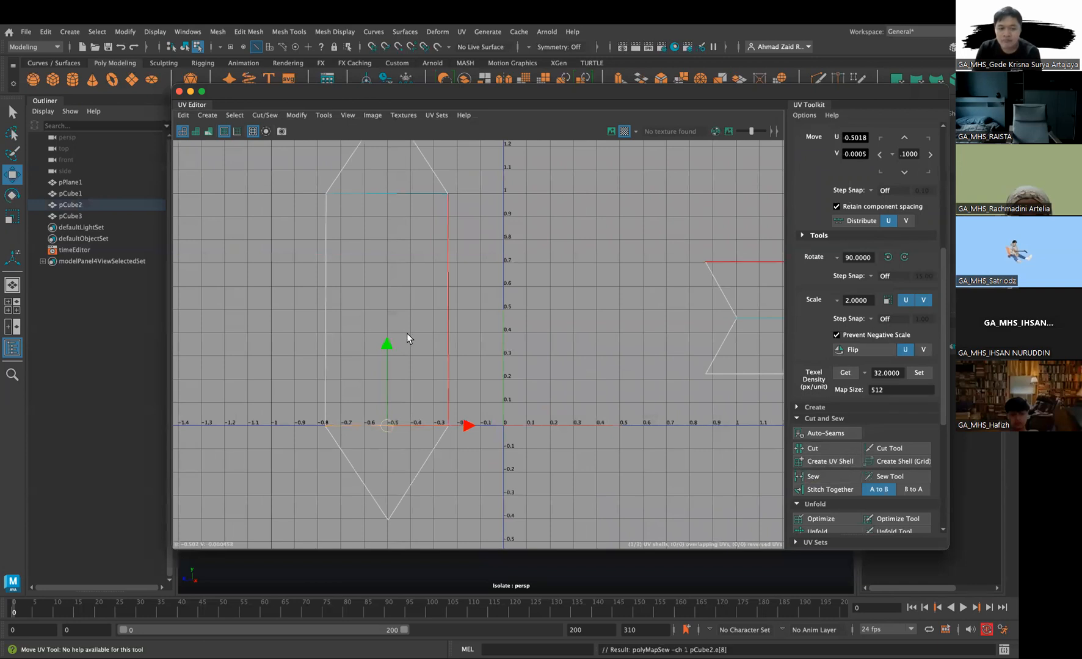
# Select the combined rectangle-and-triangles shell and straighten its UVs
pyautogui.scroll(-2, 409, 329)
pyautogui.moveTo(410, 297); pyautogui.dragTo(367, 298, button='right')
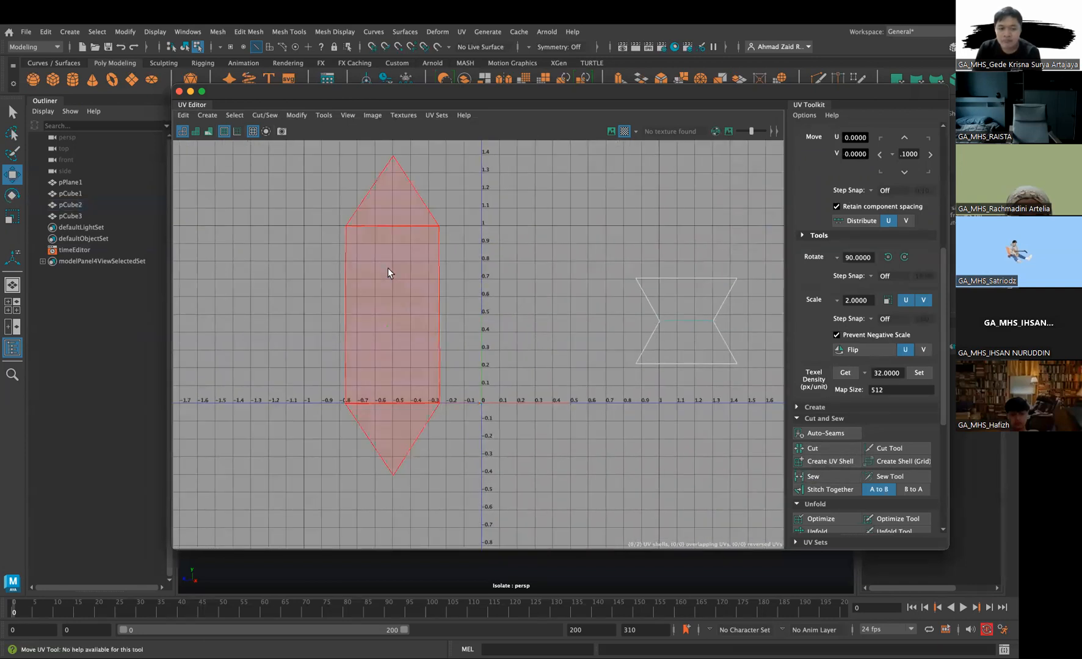
pyautogui.scroll(2, 415, 338)
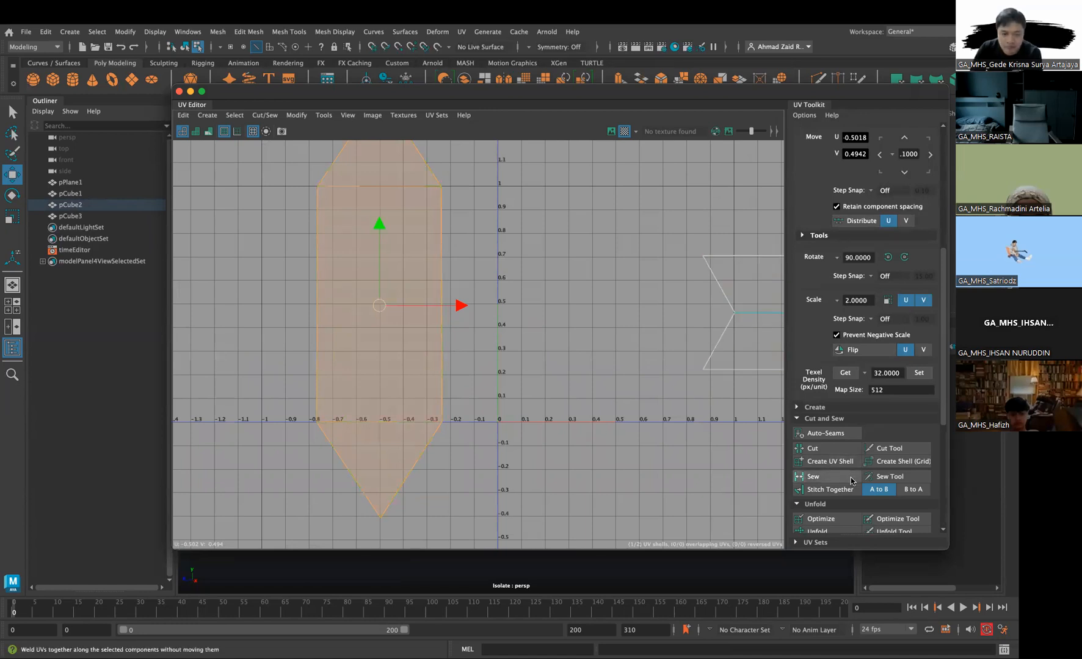
pyautogui.scroll(3, 845, 476)
pyautogui.scroll(-6, 846, 477)
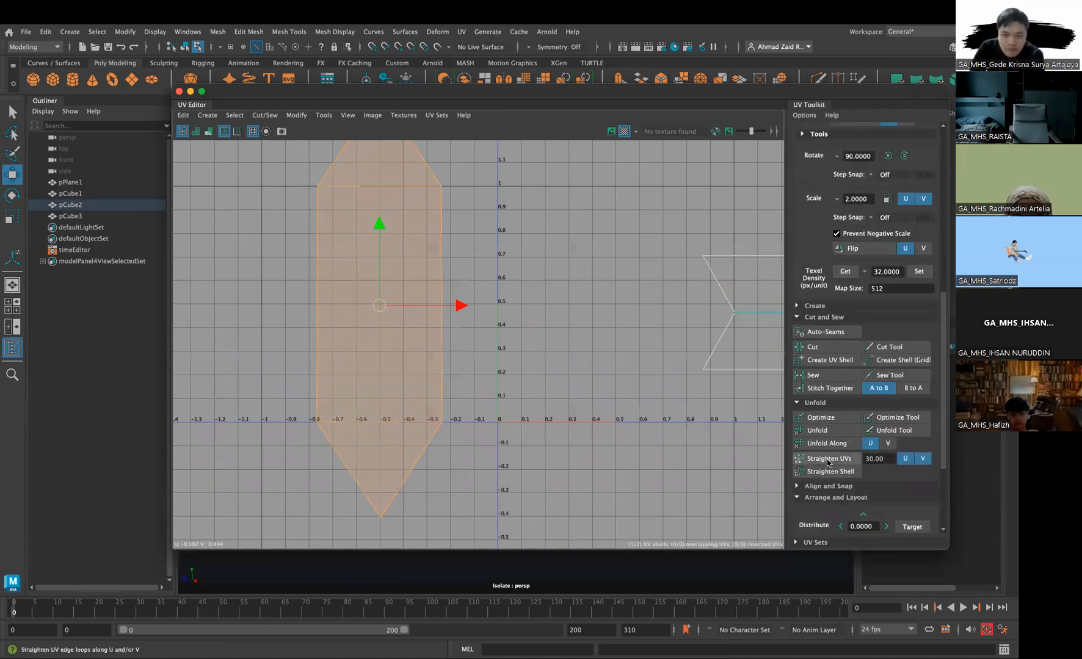
pyautogui.click(828, 462)
pyautogui.scroll(-3, 471, 398)
# Identify the edge matching the rectangle's right edge and rotate the remaining hourglass-shaped shell 90° so that edge stands vertical
pyautogui.rightClick(432, 334)
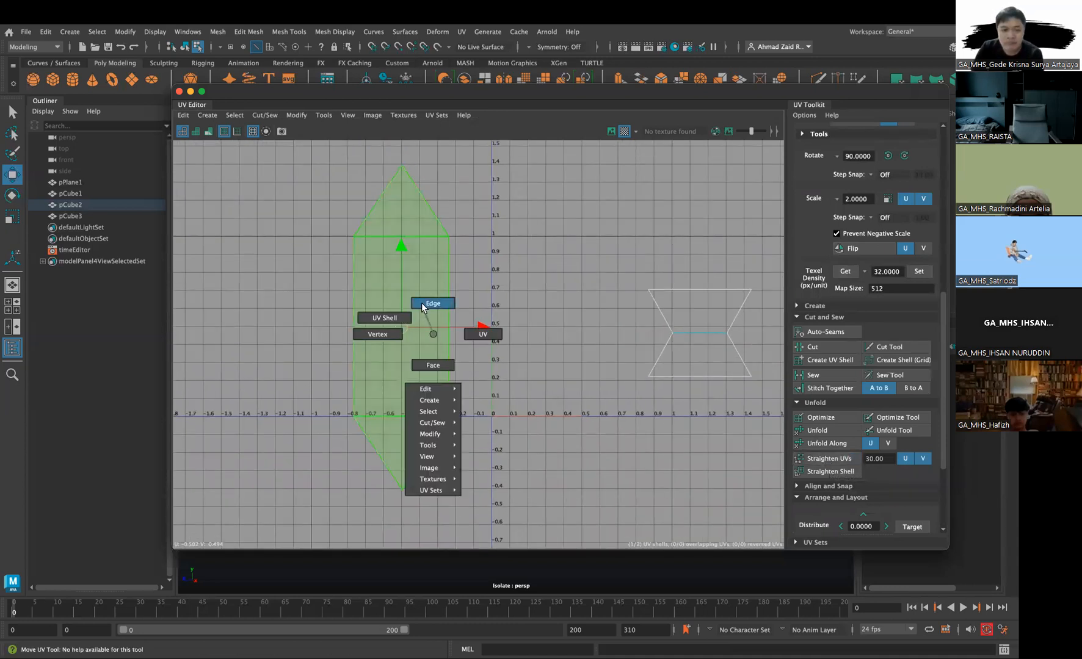
pyautogui.click(421, 303)
pyautogui.rightClick(703, 311)
pyautogui.click(702, 283)
pyautogui.click(447, 302)
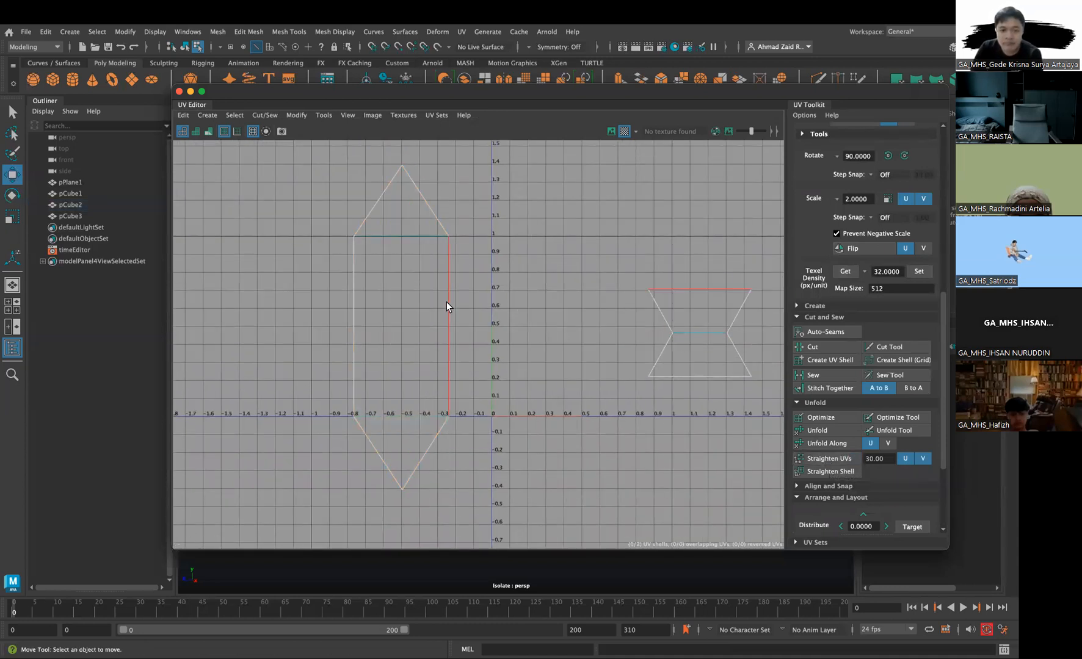
pyautogui.moveTo(728, 323); pyautogui.dragTo(702, 309, button='right')
pyautogui.click(711, 309)
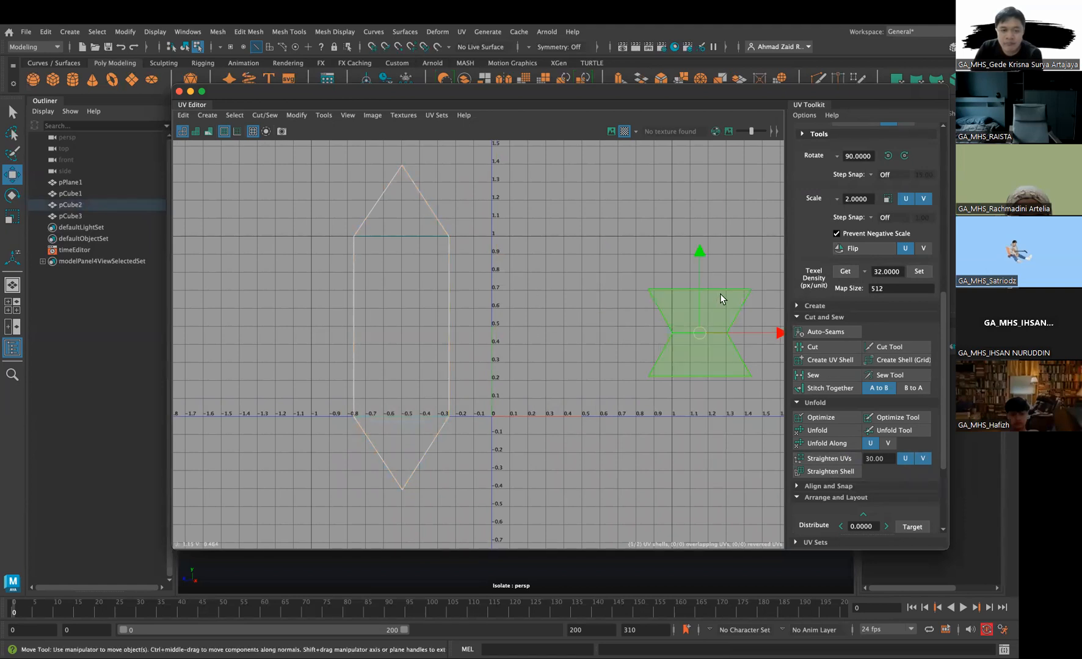
pyautogui.scroll(-1, 816, 302)
pyautogui.scroll(5, 822, 299)
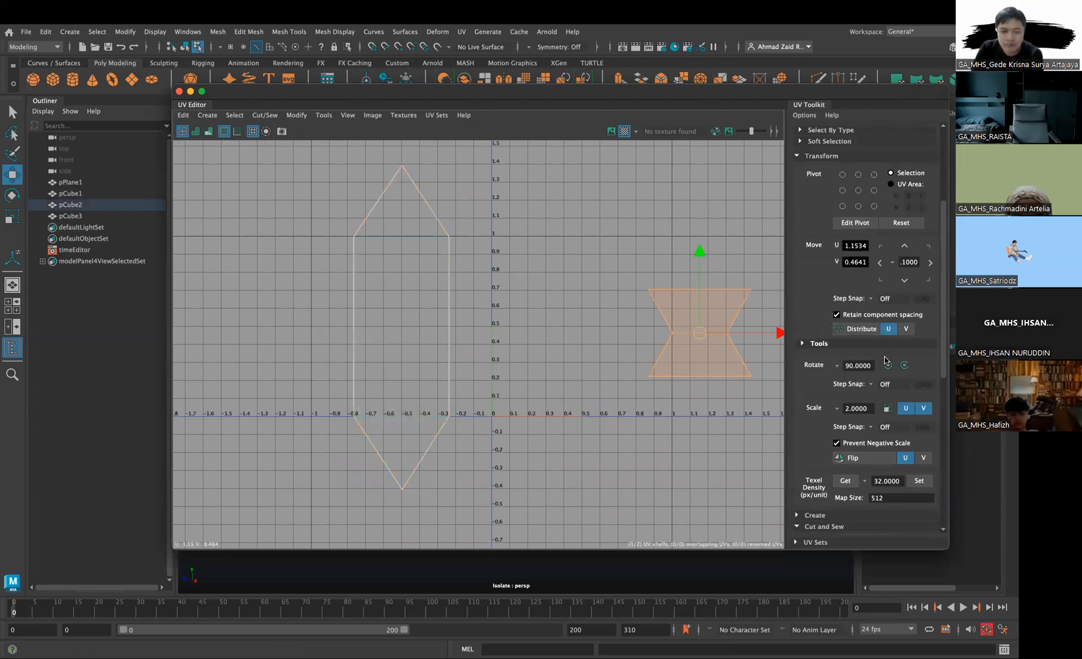
pyautogui.click(887, 364)
# Scale the hourglass shell up to the height of the rectangle's right edge and move it flush against that edge
pyautogui.press('r')
pyautogui.moveTo(699, 333); pyautogui.dragTo(595, 319)
pyautogui.press('e')
pyautogui.hotkey('ctrl', 'z')
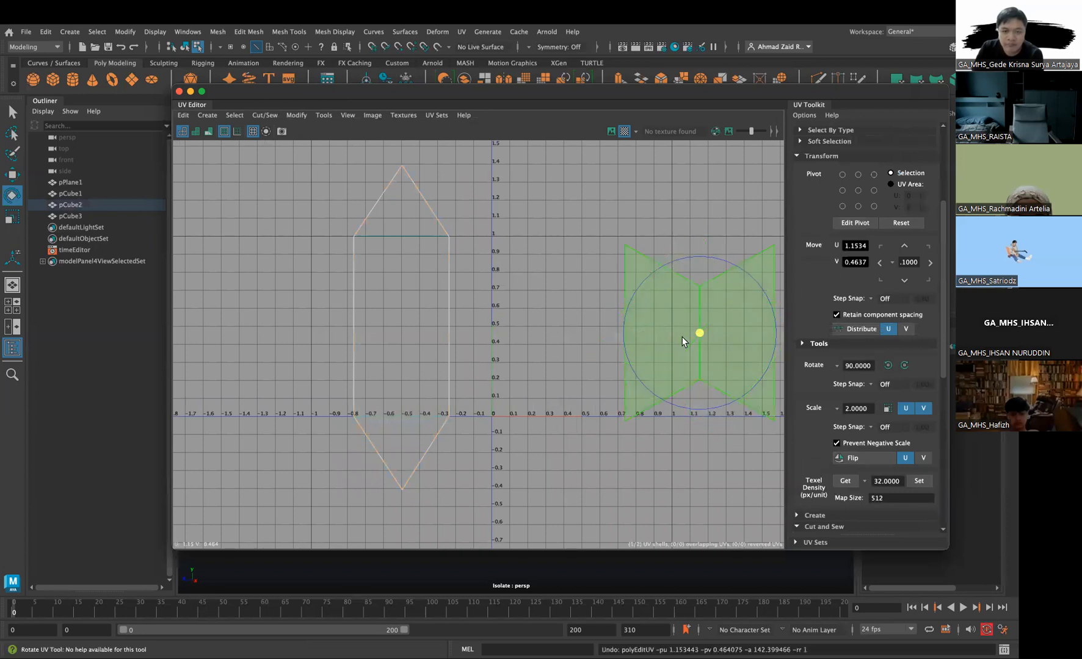
pyautogui.press('w')
pyautogui.moveTo(713, 330); pyautogui.dragTo(525, 319)
pyautogui.press('r')
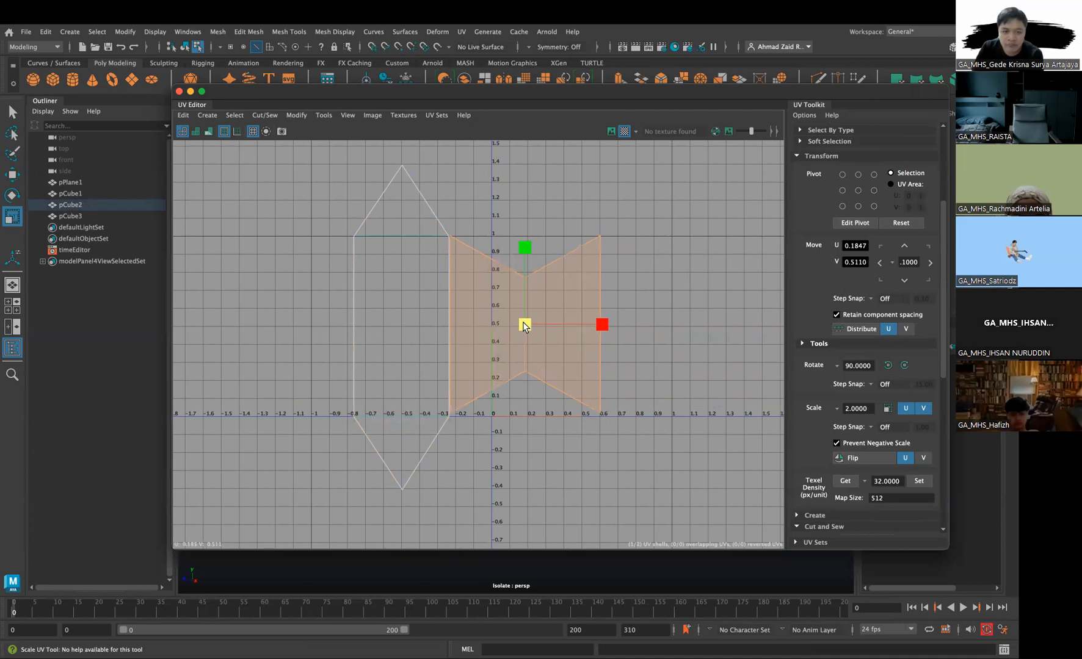
pyautogui.press('w')
# Sew the hourglass shell to the rectangle along the rectangle's right edge
pyautogui.moveTo(490, 316); pyautogui.dragTo(462, 285, button='right')
pyautogui.click(451, 284)
pyautogui.scroll(-5, 829, 446)
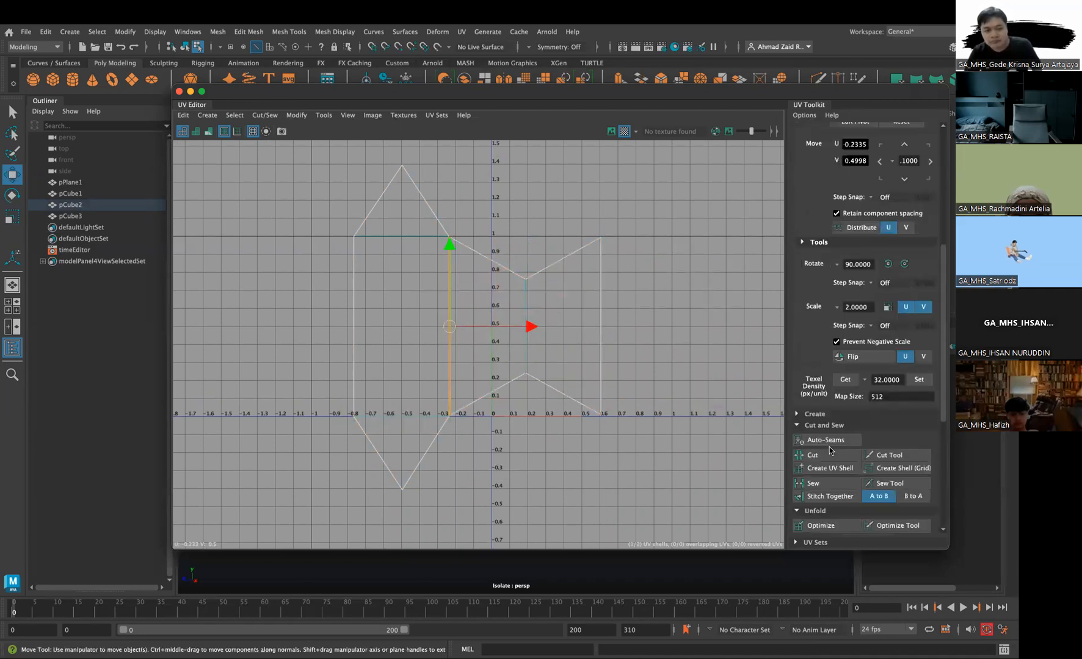
pyautogui.click(813, 449)
# Try to straighten the UVs of the combined roof shell, and select the whole shell
pyautogui.moveTo(509, 339); pyautogui.dragTo(391, 273, button='right')
pyautogui.click(414, 286)
pyautogui.scroll(-5, 825, 506)
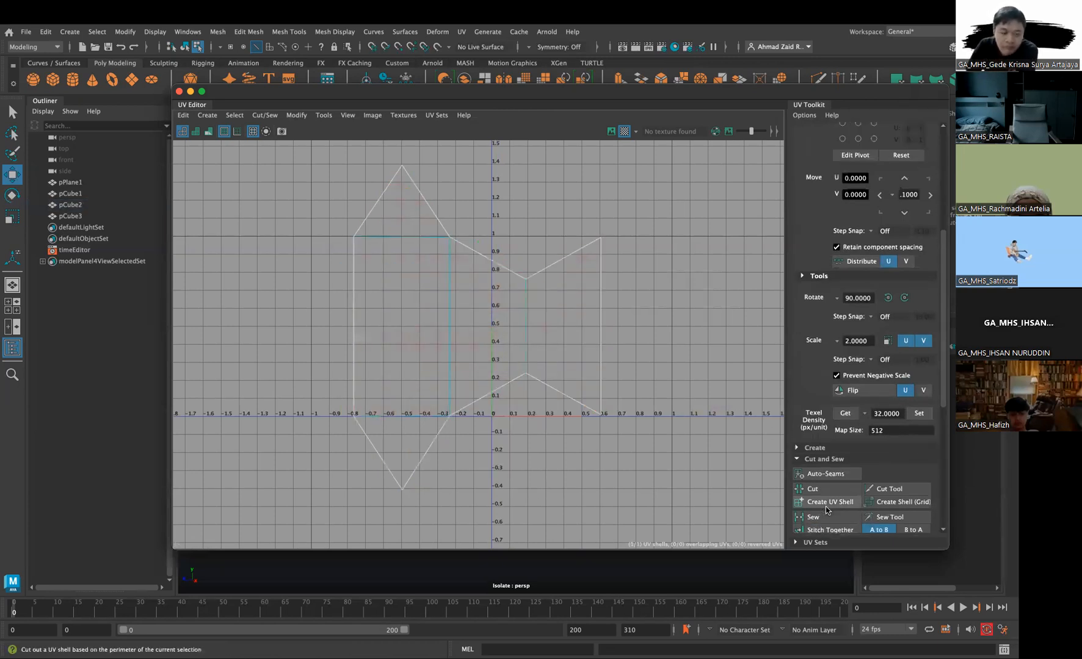
pyautogui.click(829, 432)
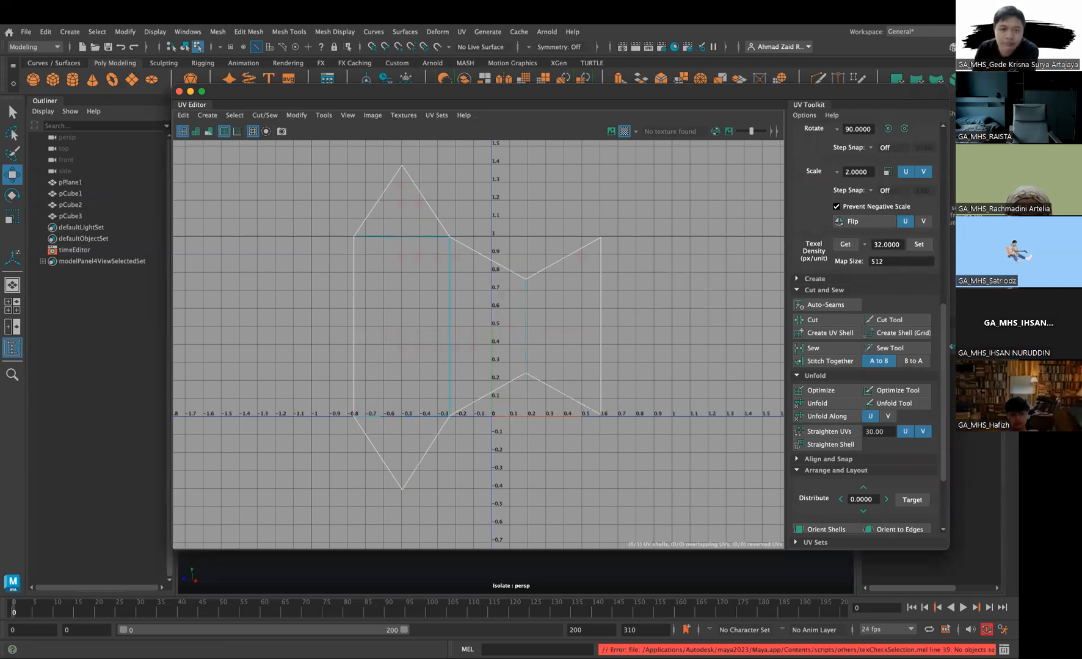
pyautogui.click(461, 310)
pyautogui.moveTo(462, 310); pyautogui.dragTo(413, 292, button='right')
pyautogui.click(413, 292)
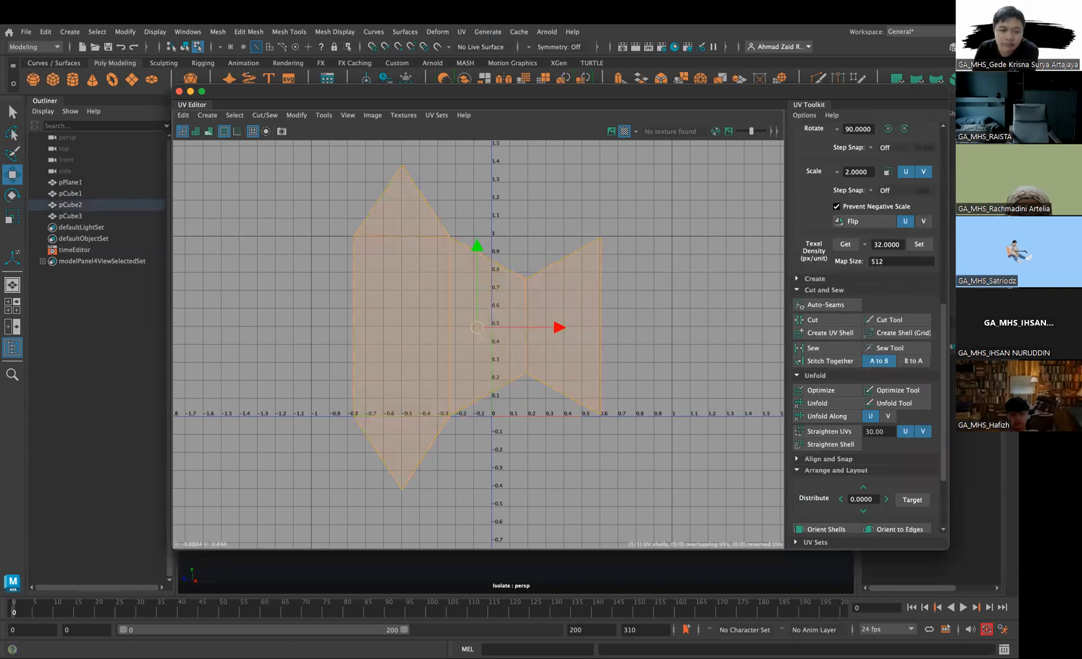
# Examine the checker pattern on the isolated roof in the 3D view
pyautogui.moveTo(430, 84); pyautogui.dragTo(705, 65)
pyautogui.scroll(5, 307, 357)
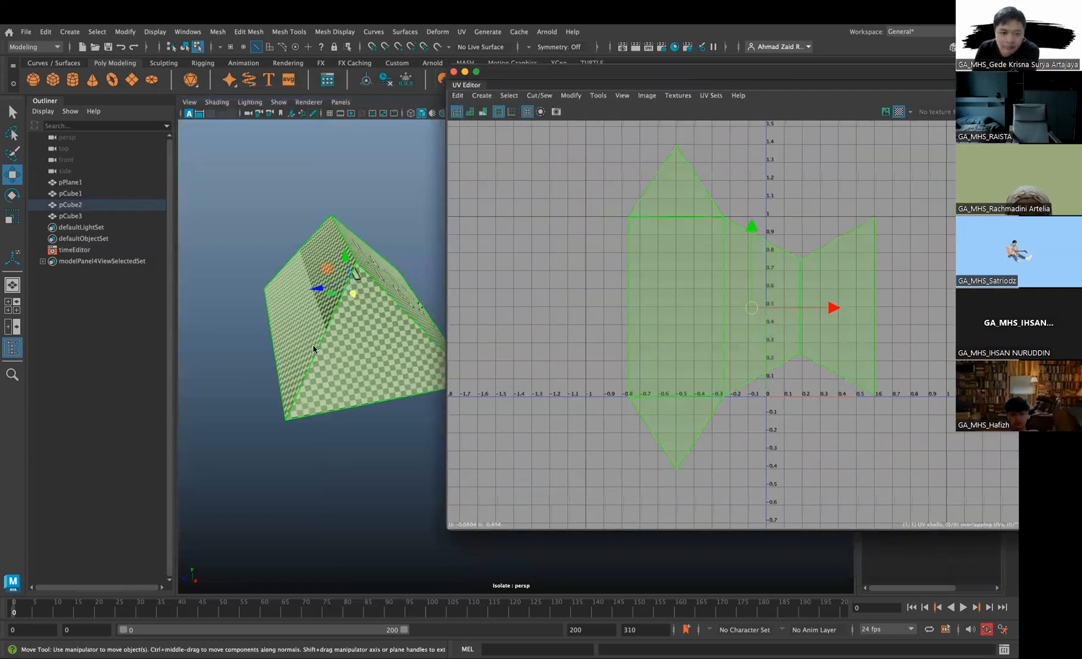
pyautogui.click(312, 365)
pyautogui.keyDown('alt'); pyautogui.moveTo(312, 365); pyautogui.dragTo(335, 284); pyautogui.keyUp('alt')
pyautogui.moveTo(525, 72); pyautogui.dragTo(225, 72)
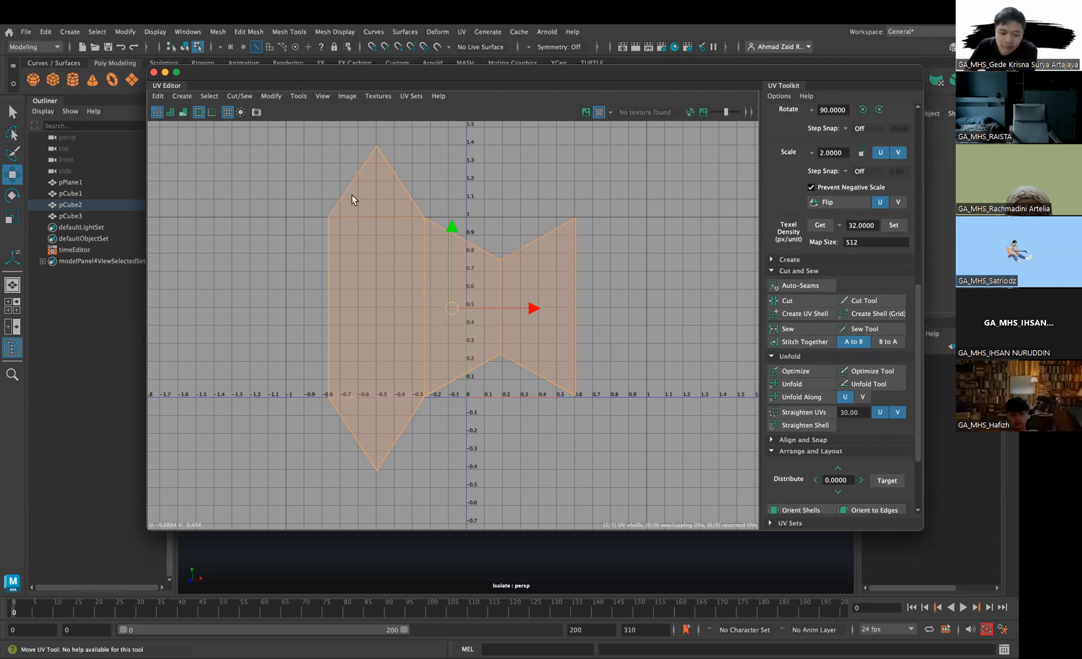
# Lay out the combined roof shell within the 0 to 1 UV space
pyautogui.scroll(-4, 425, 318)
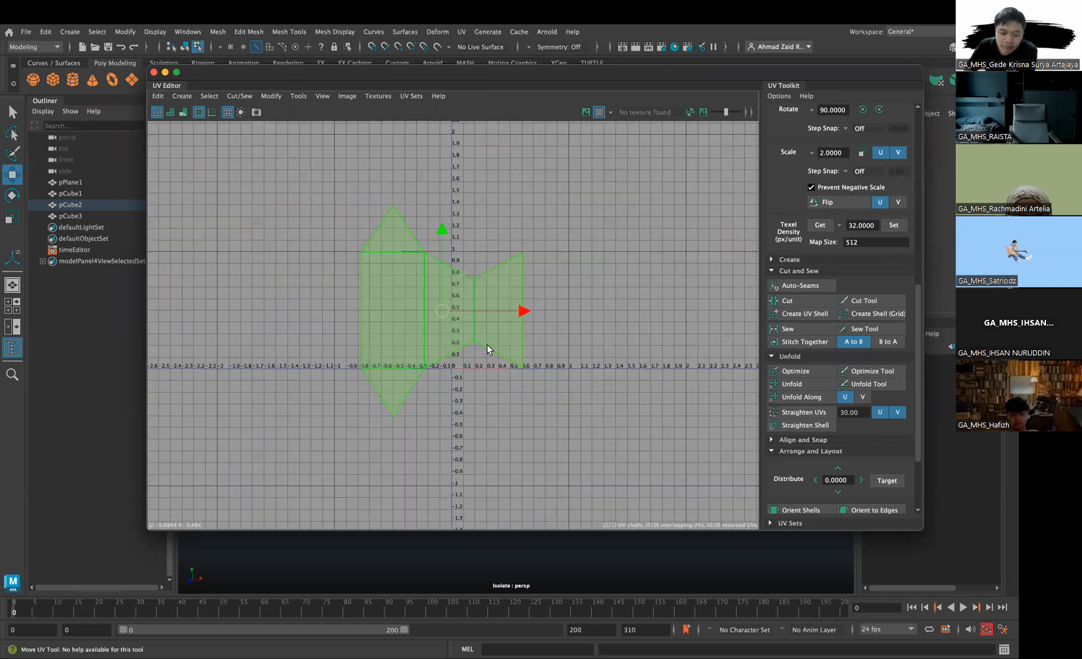
pyautogui.scroll(-4, 802, 443)
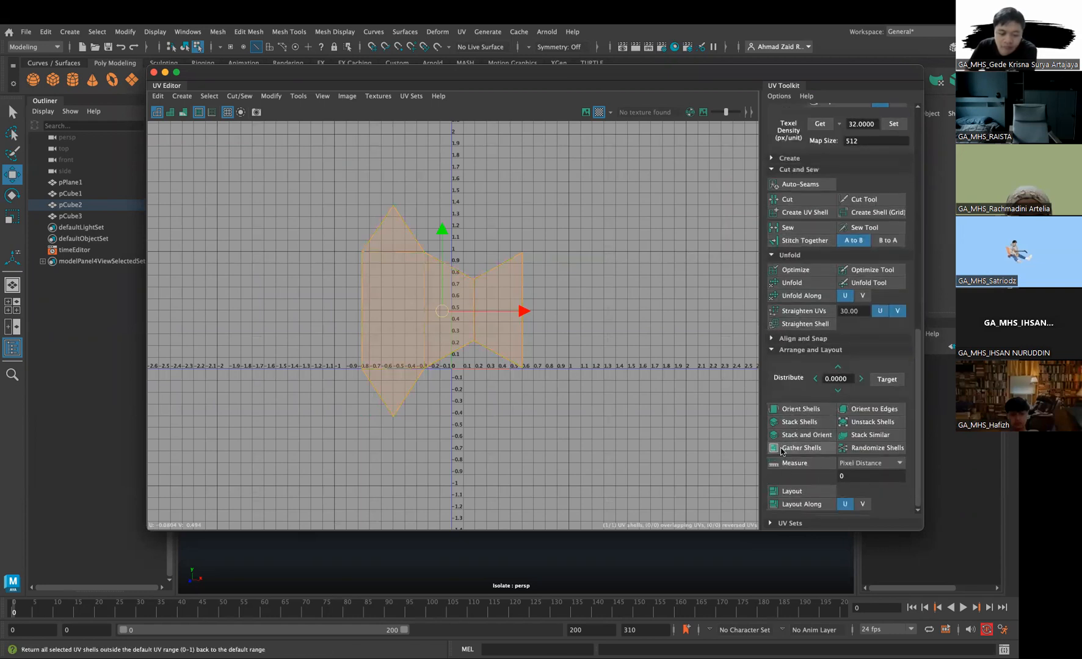
pyautogui.click(792, 492)
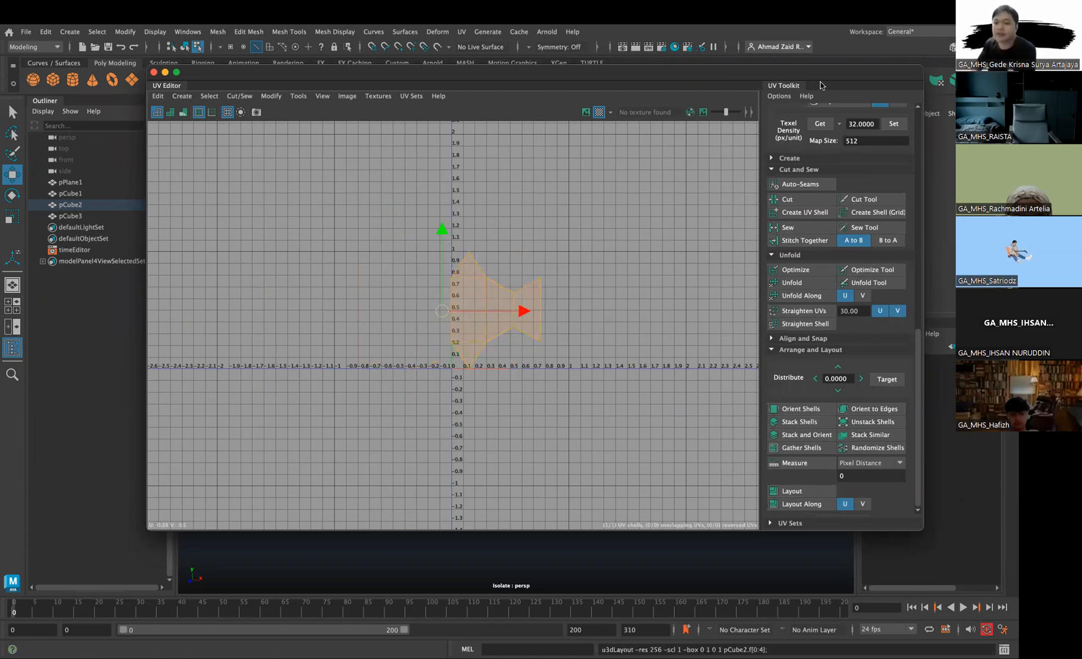
# Return the roof to object mode and end its isolation to show the full scene
pyautogui.moveTo(198, 72); pyautogui.dragTo(498, 103)
pyautogui.moveTo(278, 291); pyautogui.dragTo(338, 165, button='right')
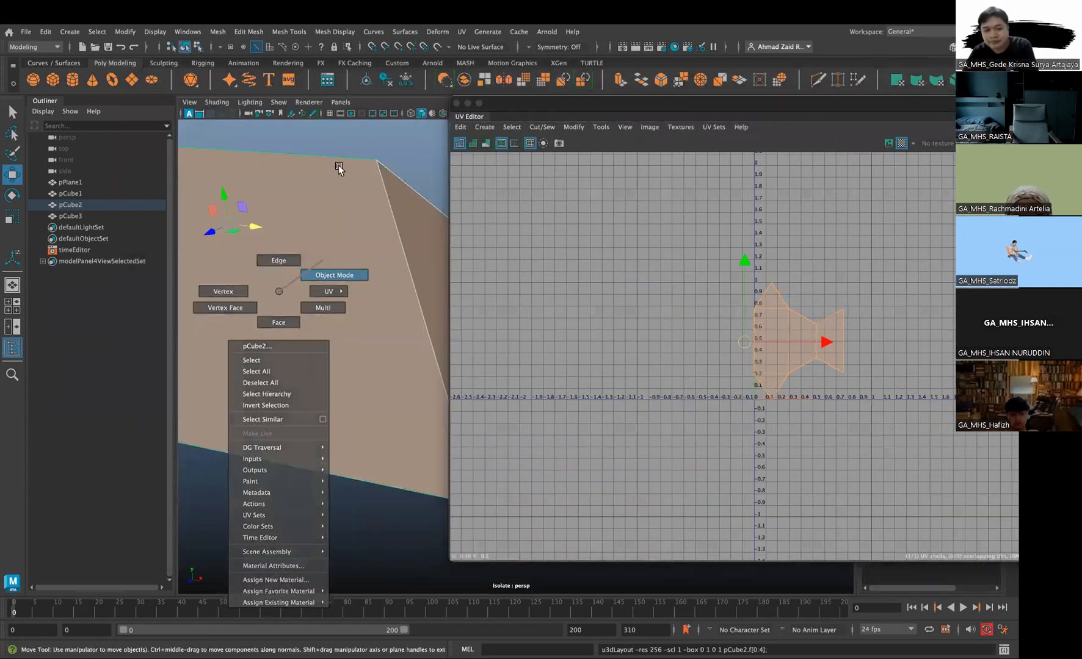
pyautogui.click(347, 147)
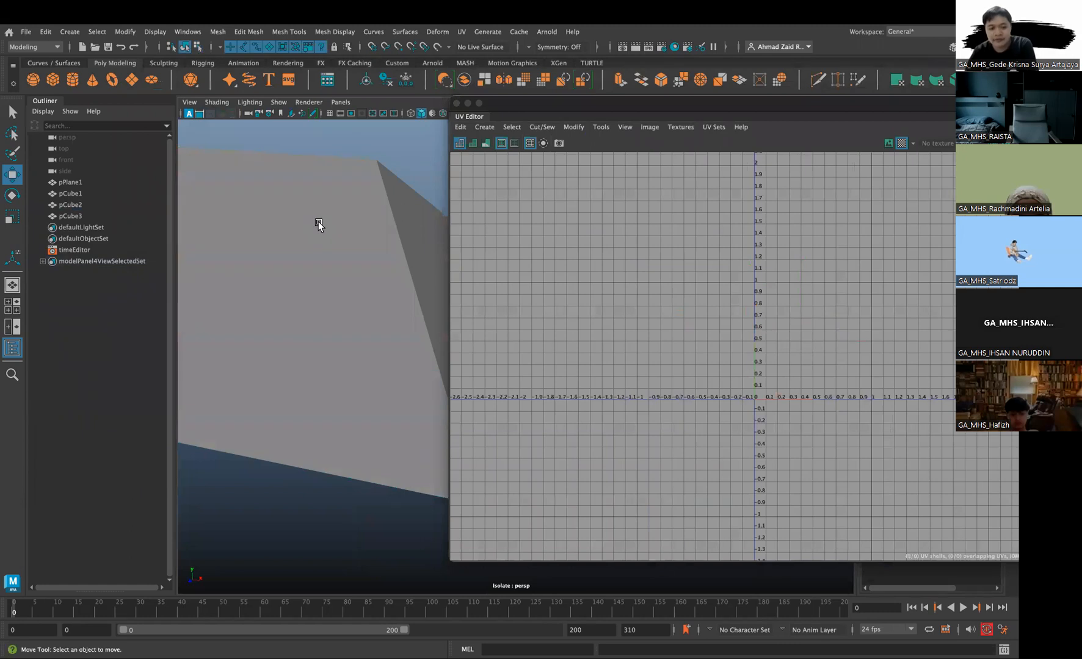
pyautogui.hotkey('ctrl', '1')
pyautogui.scroll(-5, 336, 247)
# Examine the checker patterns on the house body, the ground plane and the boundary walls
pyautogui.click(344, 360)
pyautogui.click(347, 418)
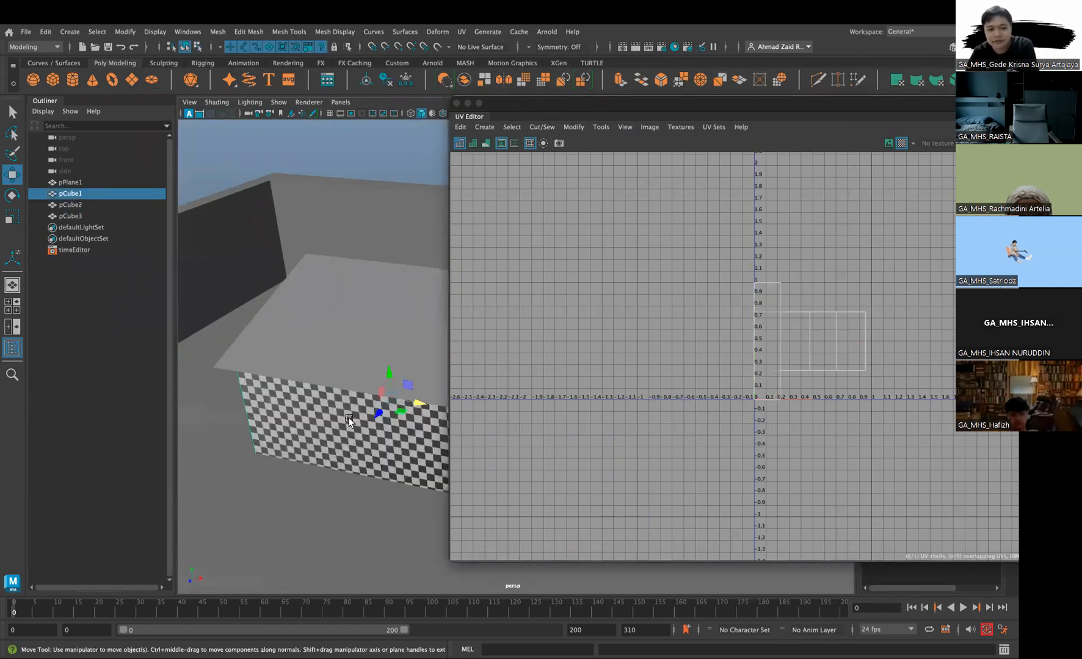
pyautogui.click(308, 464)
pyautogui.keyDown('alt'); pyautogui.moveTo(334, 464); pyautogui.dragTo(250, 293, button='middle'); pyautogui.keyUp('alt')
pyautogui.keyDown('alt'); pyautogui.moveTo(330, 375); pyautogui.dragTo(280, 326); pyautogui.keyUp('alt')
pyautogui.keyDown('alt'); pyautogui.moveTo(315, 366); pyautogui.dragTo(321, 490, button='middle'); pyautogui.keyUp('alt')
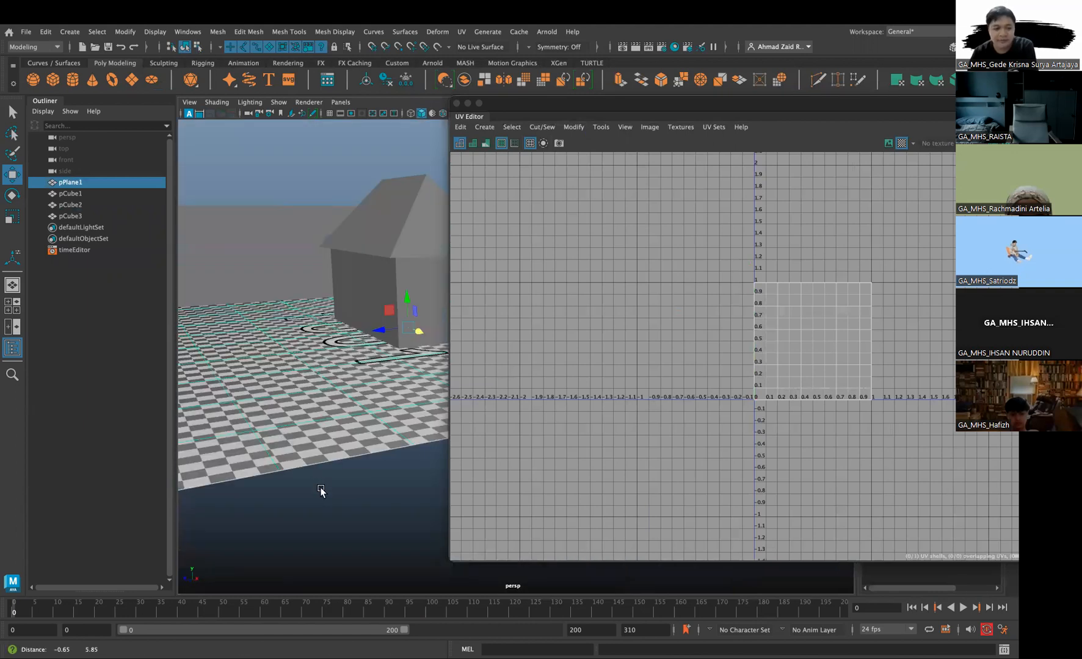
pyautogui.keyDown('alt'); pyautogui.moveTo(321, 491); pyautogui.dragTo(325, 428); pyautogui.keyUp('alt')
pyautogui.click(288, 320)
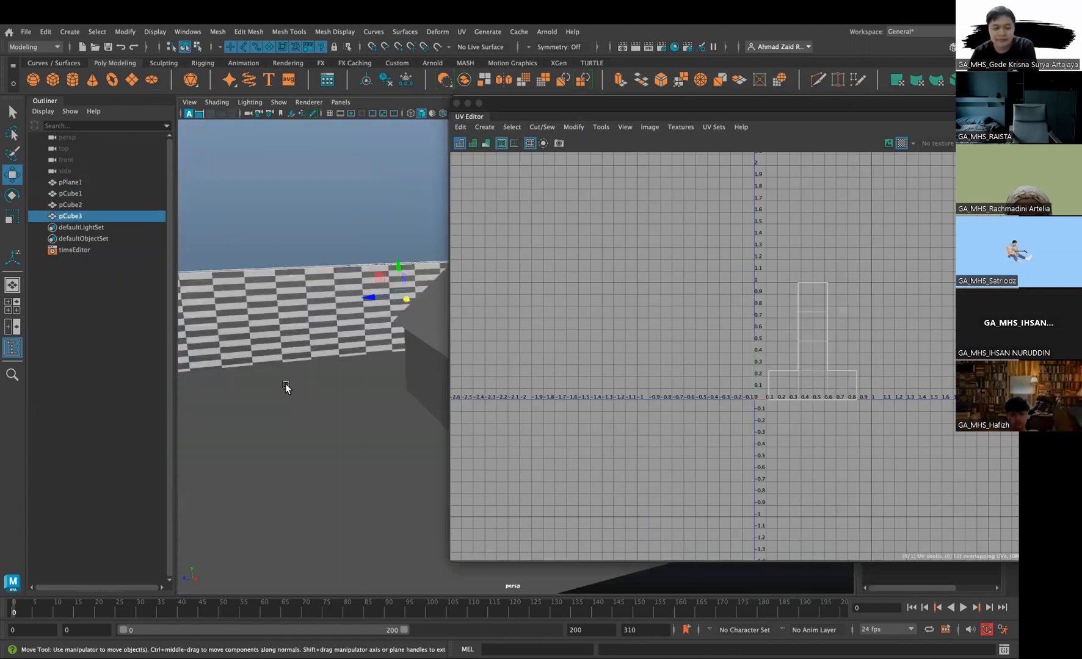
pyautogui.keyDown('alt'); pyautogui.moveTo(285, 384); pyautogui.dragTo(428, 373); pyautogui.keyUp('alt')
pyautogui.keyDown('alt'); pyautogui.moveTo(225, 333); pyautogui.dragTo(338, 319, button='middle'); pyautogui.keyUp('alt')
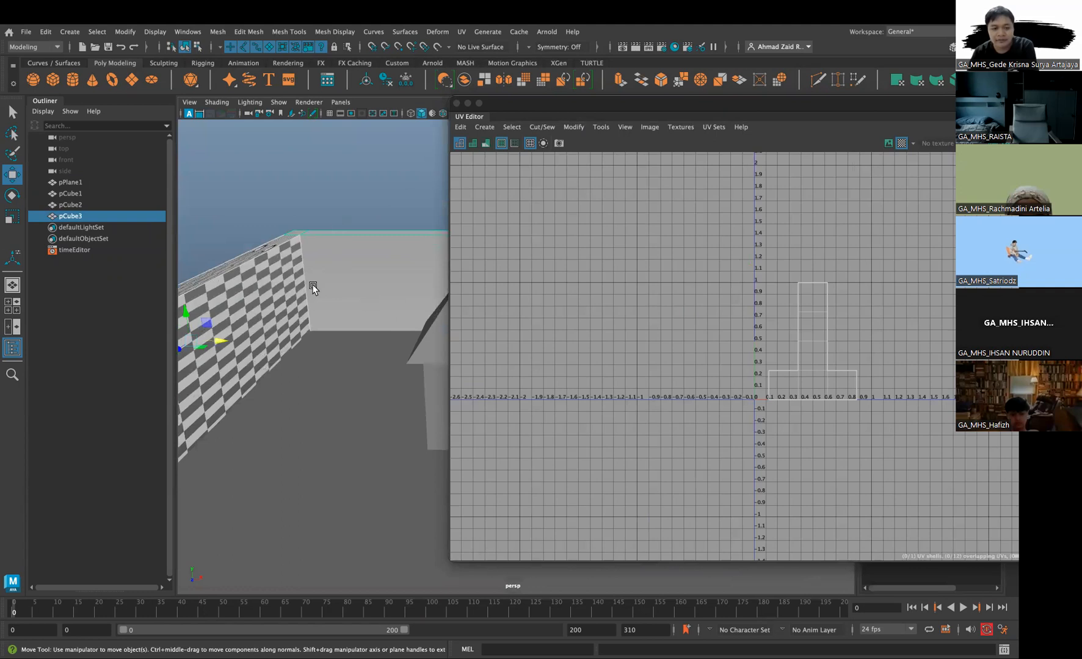
# Apply automatic UV mapping to the boundary walls
pyautogui.click(462, 32)
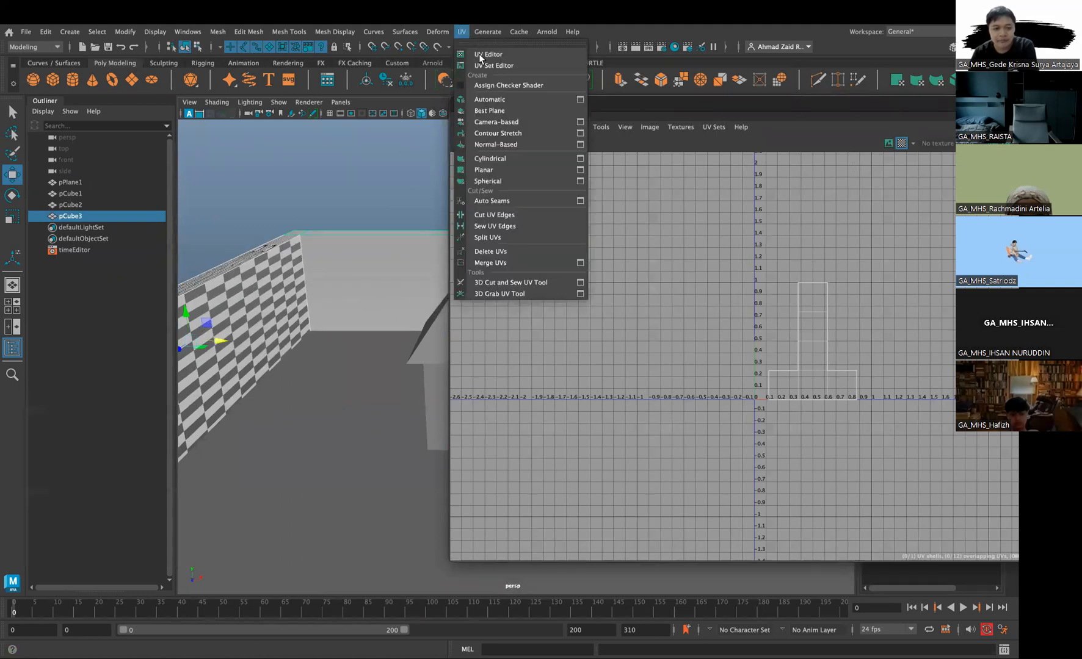
pyautogui.click(491, 100)
pyautogui.scroll(10, 774, 367)
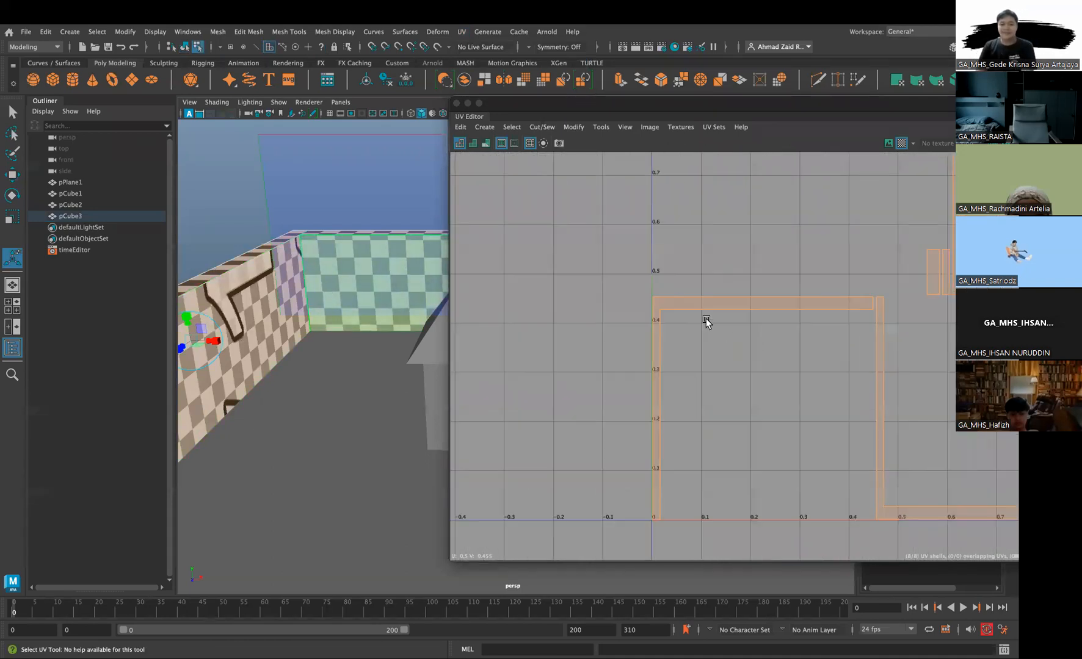
# Select the second tall wall shell from the right and move it into the empty area above the frame-shaped shells
pyautogui.click(479, 103)
pyautogui.moveTo(464, 264); pyautogui.dragTo(462, 242, button='right')
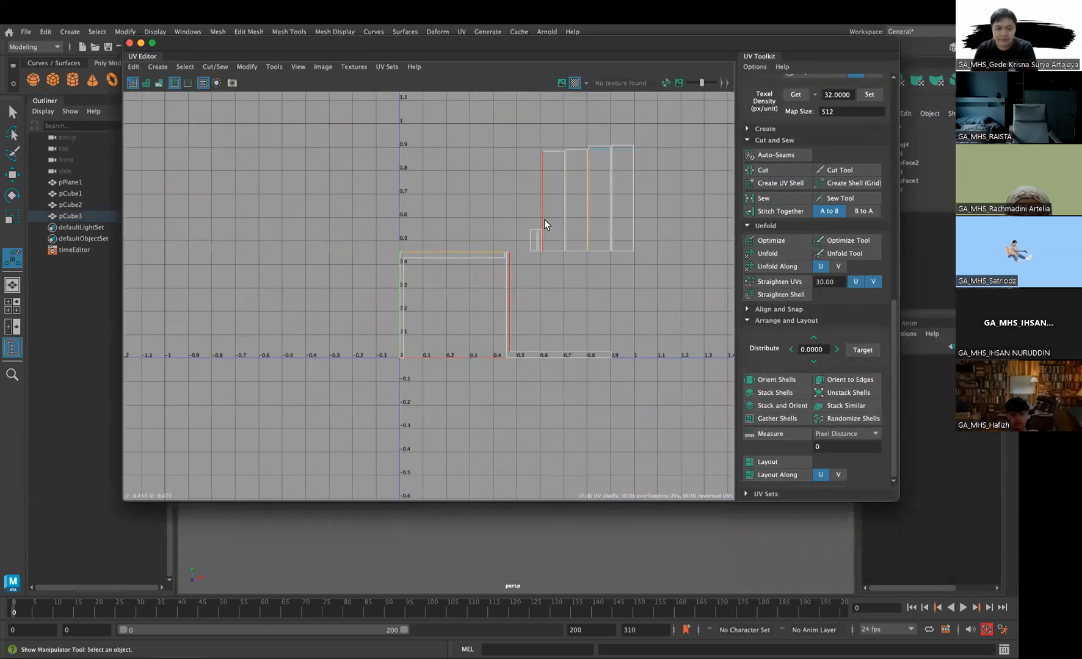
pyautogui.scroll(2, 565, 242)
pyautogui.moveTo(604, 214); pyautogui.dragTo(610, 207, button='right')
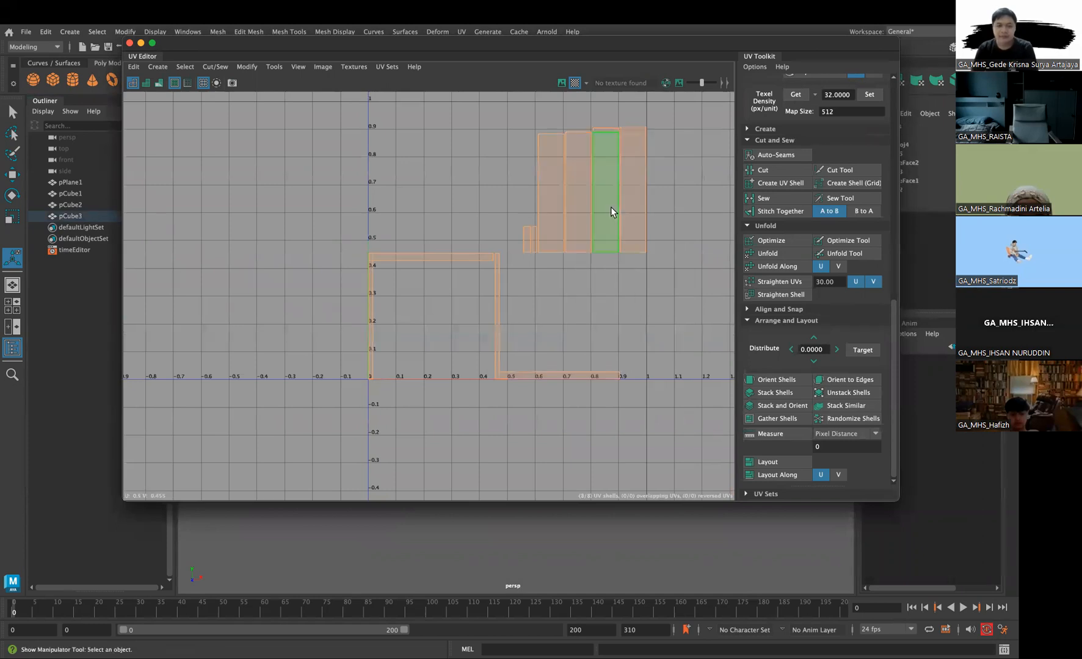
pyautogui.click(610, 205)
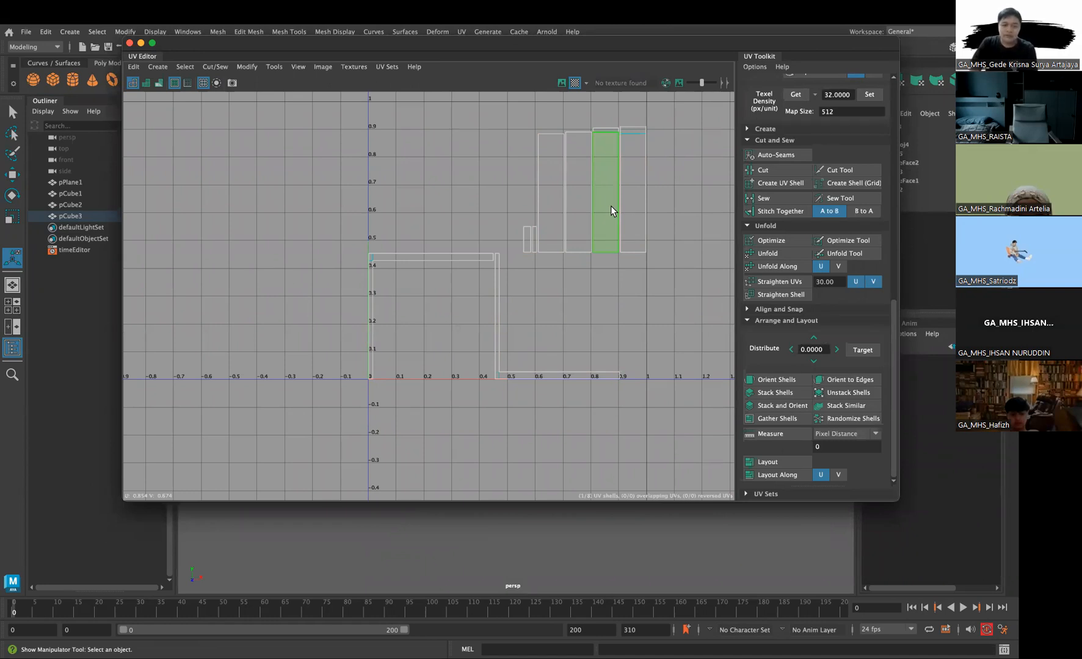
pyautogui.moveTo(610, 205); pyautogui.dragTo(603, 184, button='right')
pyautogui.click(603, 185)
pyautogui.press('w')
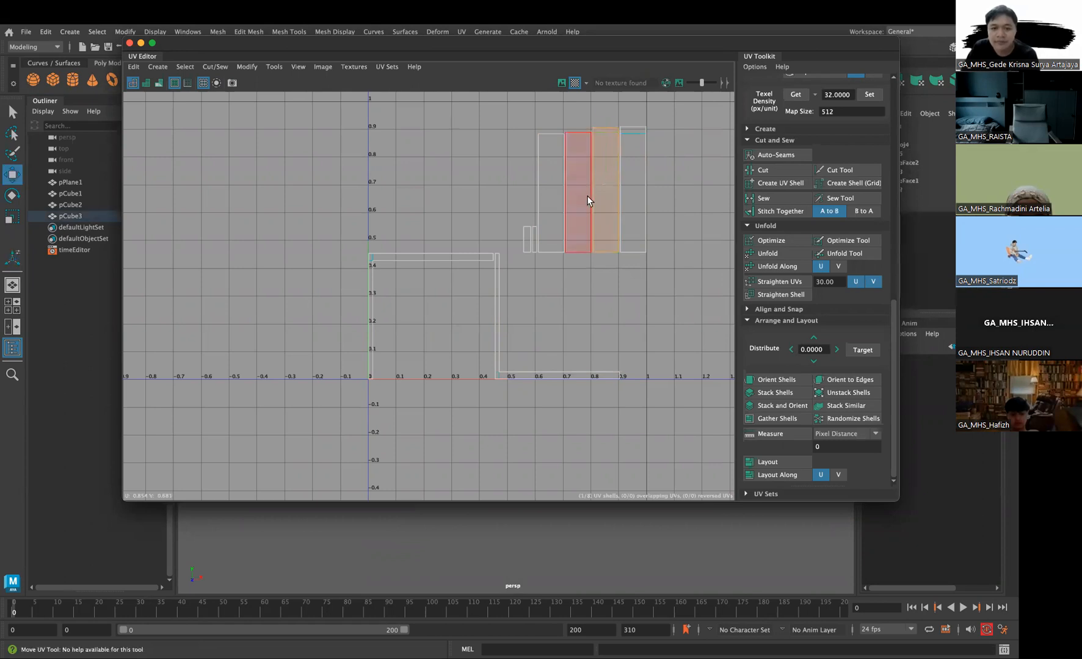
pyautogui.moveTo(600, 198); pyautogui.dragTo(444, 197)
# Rotate the separated wall shell 90° so that it lies horizontally
pyautogui.press('e')
pyautogui.moveTo(488, 136); pyautogui.dragTo(393, 160)
pyautogui.press('super+z')
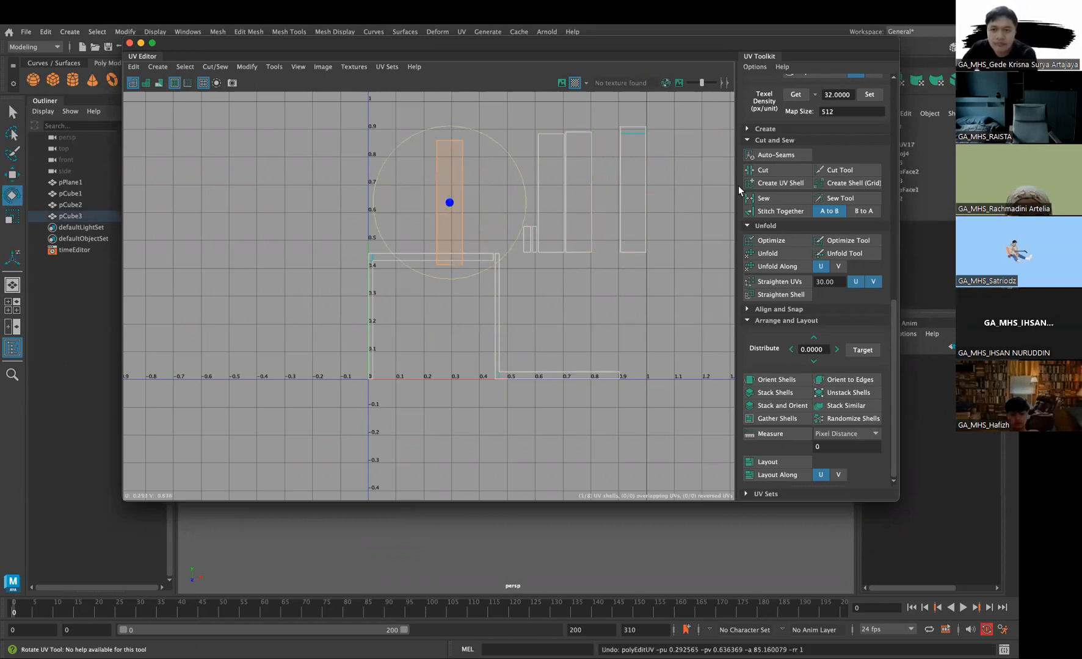
pyautogui.scroll(6, 801, 209)
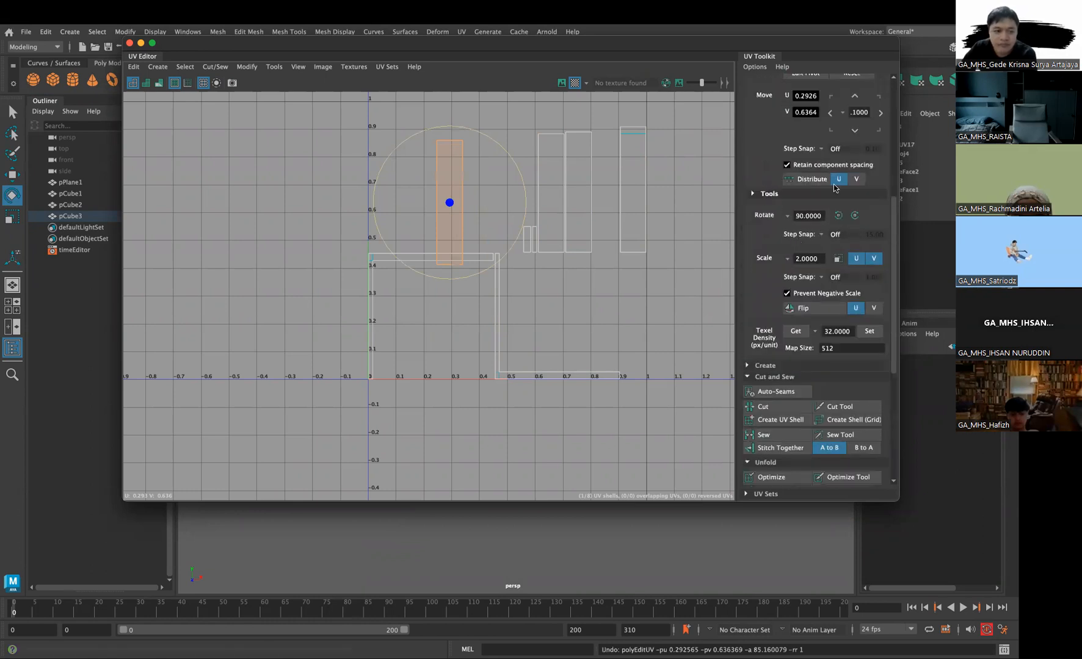
pyautogui.click(838, 216)
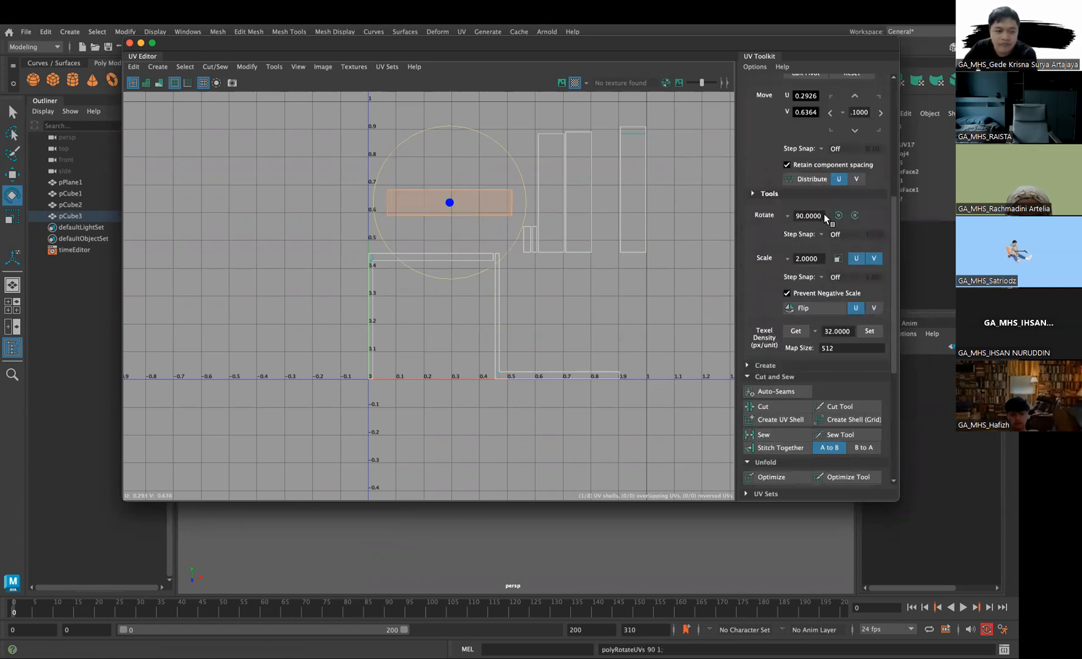
pyautogui.scroll(2, 837, 214)
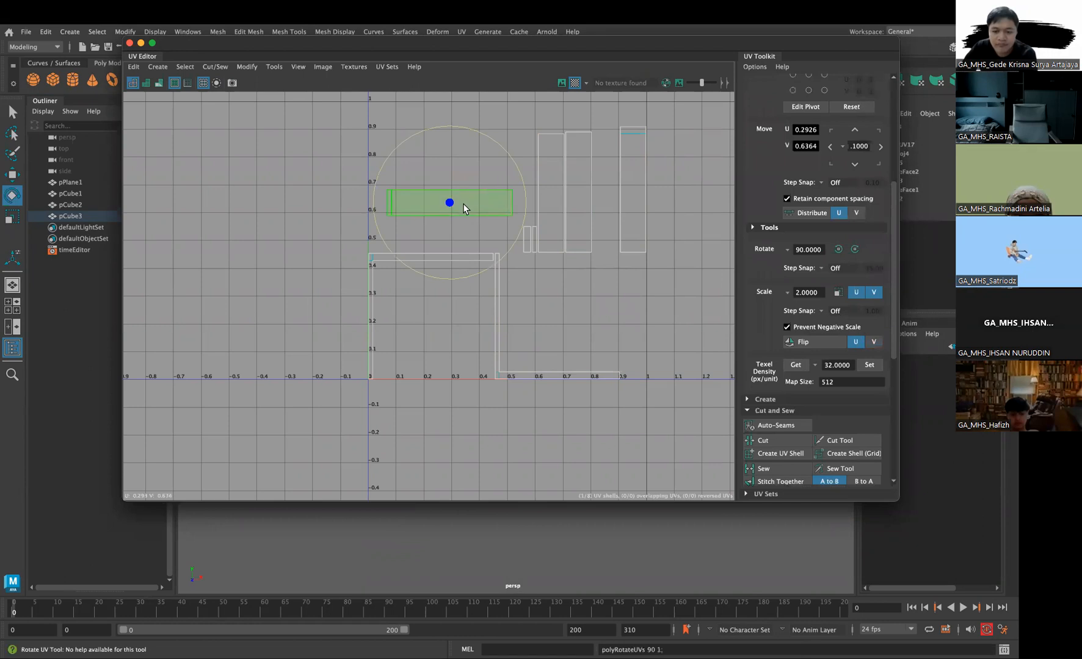
# Move the horizontal wall shell onto the upper edge of the frame-shaped shell, aligned with its left end
pyautogui.scroll(4, 464, 204)
pyautogui.press('w')
pyautogui.moveTo(418, 210); pyautogui.dragTo(399, 265)
# Sew the horizontal wall shell to the frame-shaped shell along their shared long edge
pyautogui.moveTo(398, 266); pyautogui.dragTo(402, 242, button='right')
pyautogui.scroll(3, 344, 293)
pyautogui.click(314, 312)
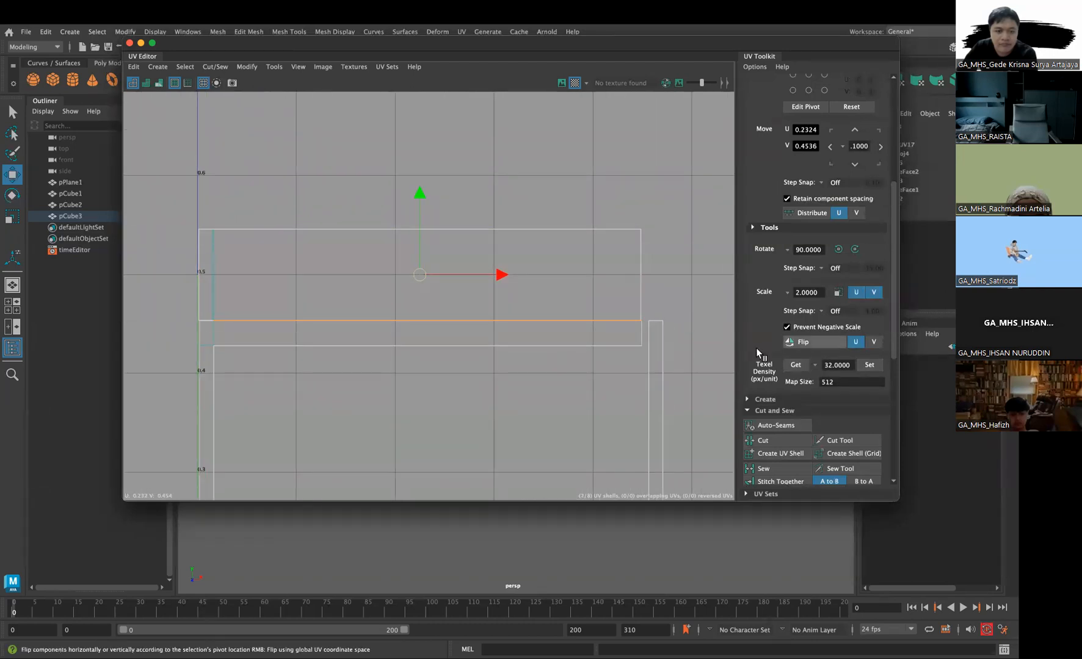
pyautogui.click(206, 319)
pyautogui.click(780, 468)
# Select the whole joined frame shell and straighten its UVs in U and V
pyautogui.moveTo(502, 316); pyautogui.dragTo(476, 299, button='right')
pyautogui.click(513, 281)
pyautogui.scroll(-5, 785, 427)
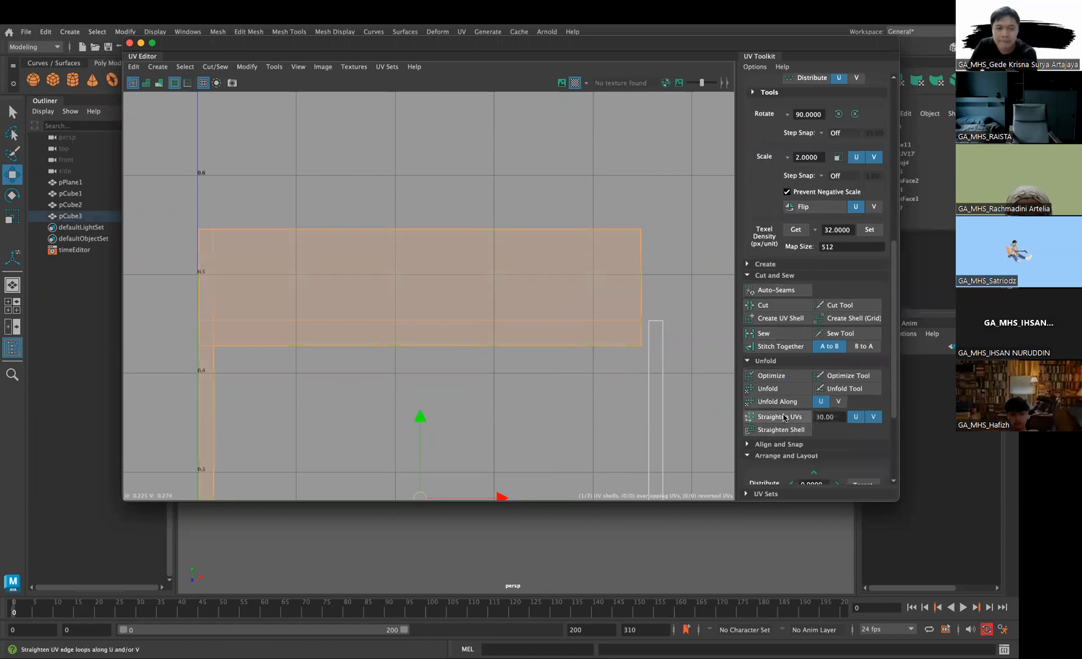
pyautogui.click(782, 417)
pyautogui.scroll(-5, 311, 271)
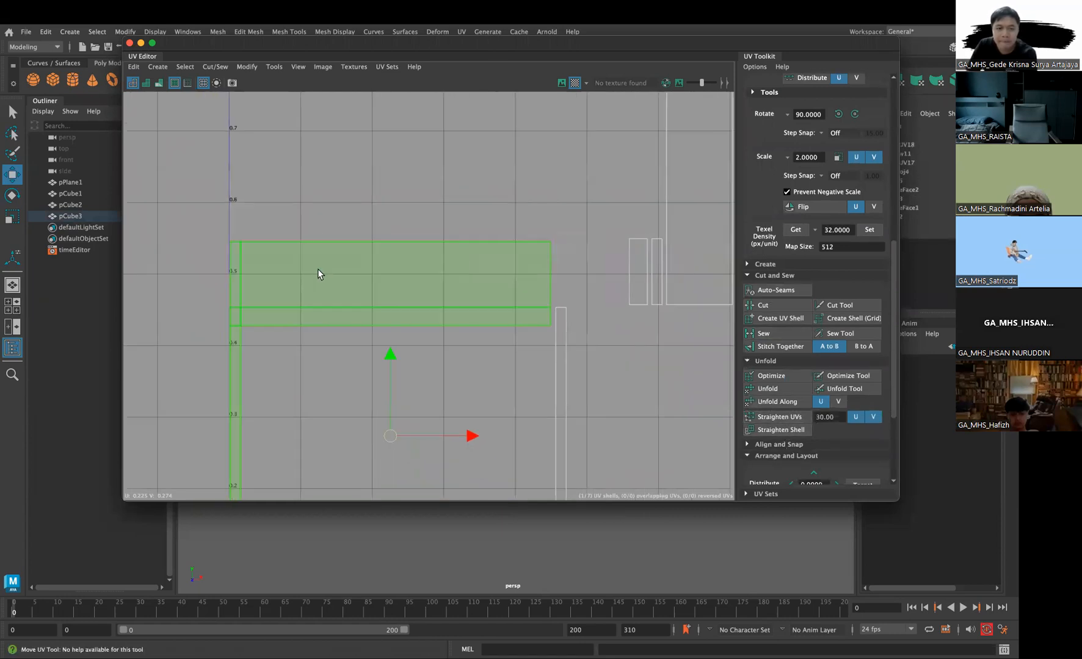
# Find the rightmost tall wall shell's matching edge and align that shell against the outer left edge of the frame-shaped shell
pyautogui.moveTo(321, 268); pyautogui.dragTo(323, 237, button='right')
pyautogui.click(264, 266)
pyautogui.scroll(-2, 274, 266)
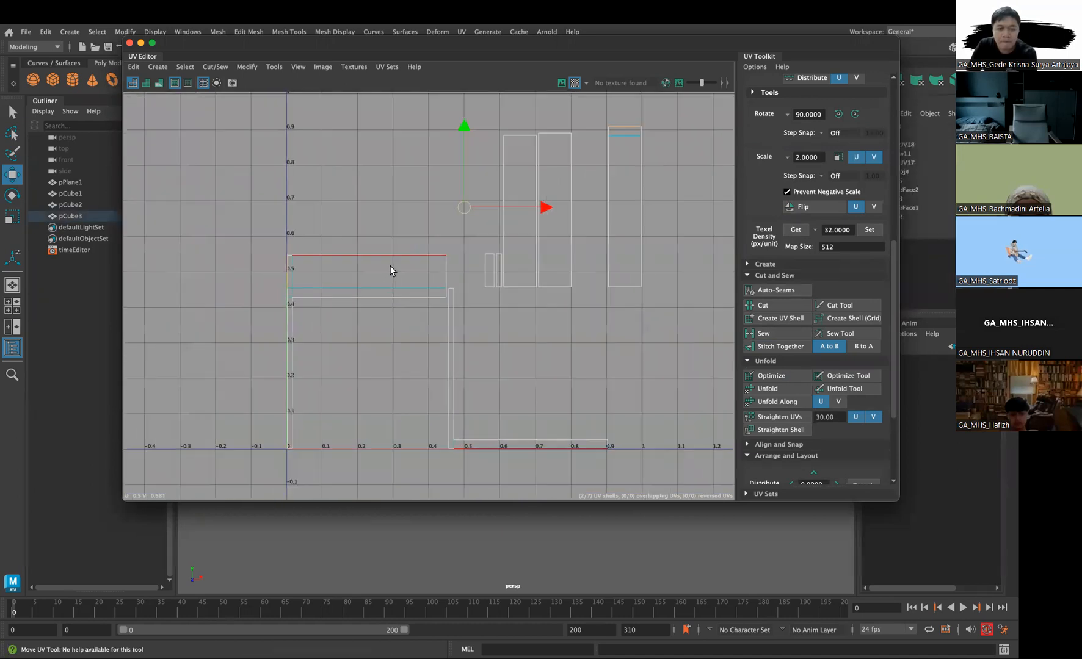
pyautogui.keyDown('shift'); pyautogui.click(290, 295); pyautogui.keyUp('shift')
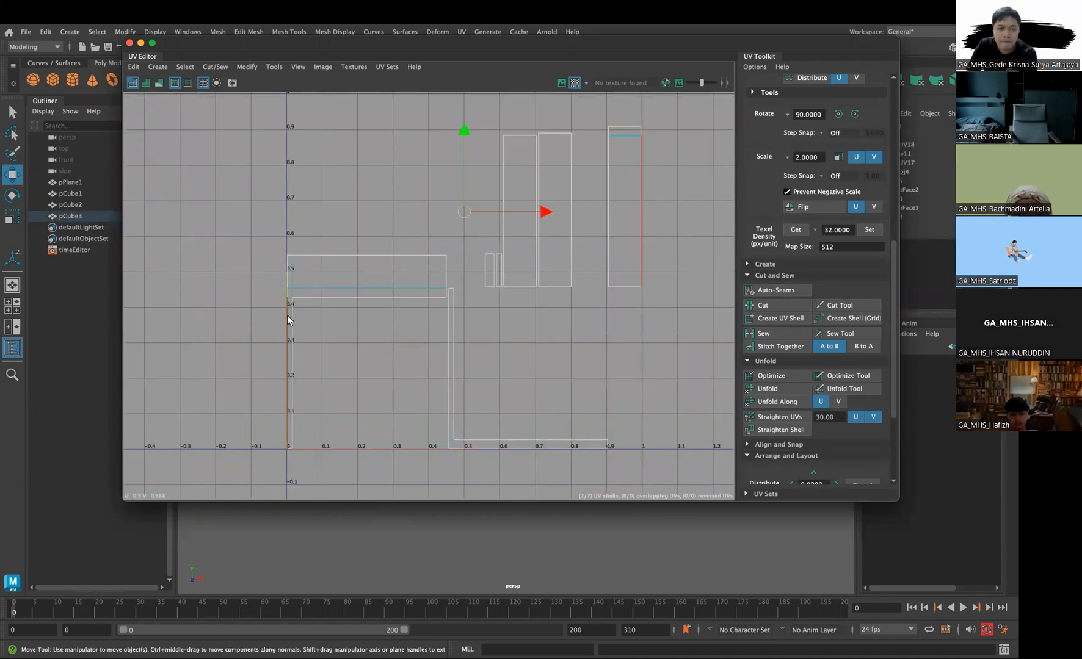
pyautogui.keyDown('shift'); pyautogui.click(287, 316); pyautogui.keyUp('shift')
pyautogui.moveTo(622, 217); pyautogui.dragTo(627, 178, button='right')
pyautogui.click(617, 204)
pyautogui.moveTo(617, 204); pyautogui.dragTo(264, 357)
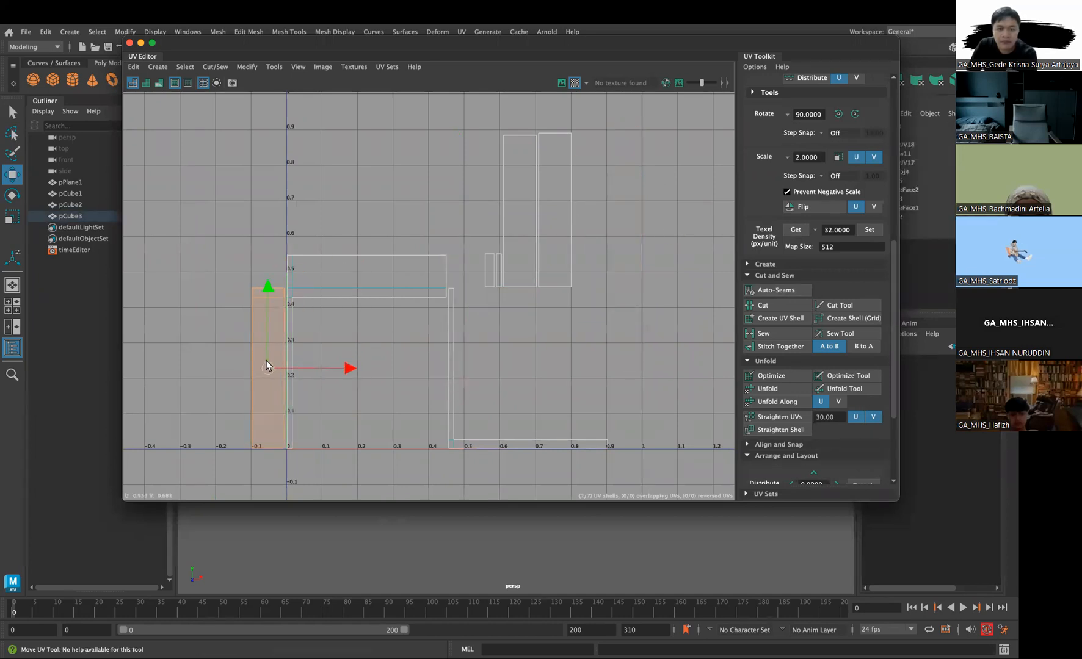
pyautogui.scroll(2, 293, 359)
pyautogui.scroll(2, 302, 351)
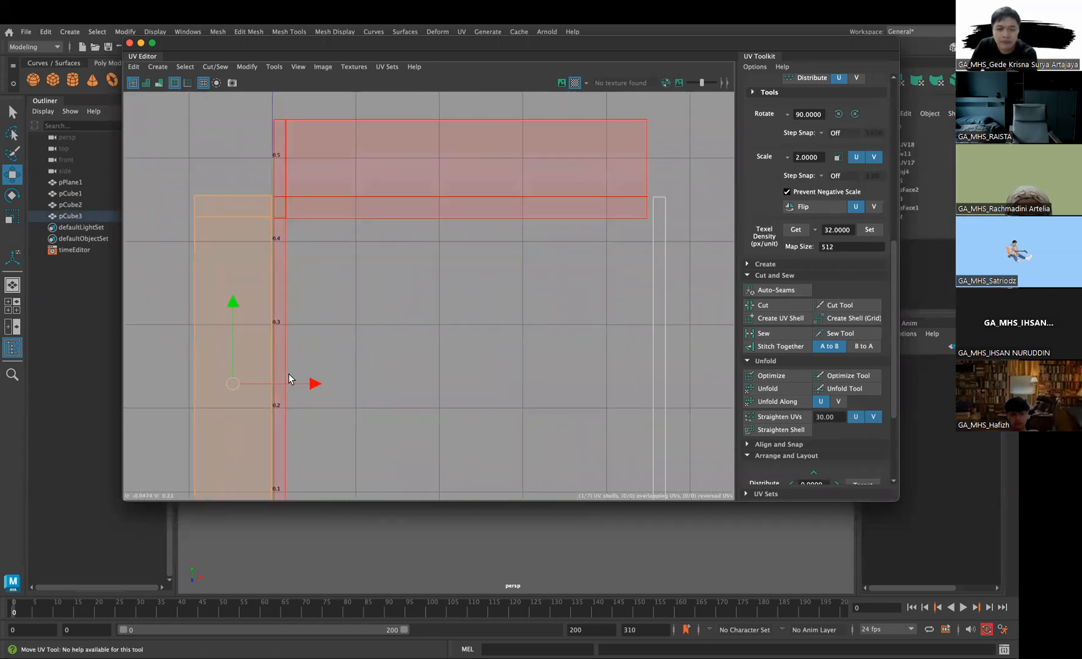
pyautogui.moveTo(243, 381); pyautogui.dragTo(241, 387)
# Sew the tall wall shell to the frame-shaped shell along the touching vertical edges
pyautogui.moveTo(290, 287); pyautogui.dragTo(277, 212, button='right')
pyautogui.click(273, 208)
pyautogui.keyDown('shift'); pyautogui.click(268, 239); pyautogui.keyUp('shift')
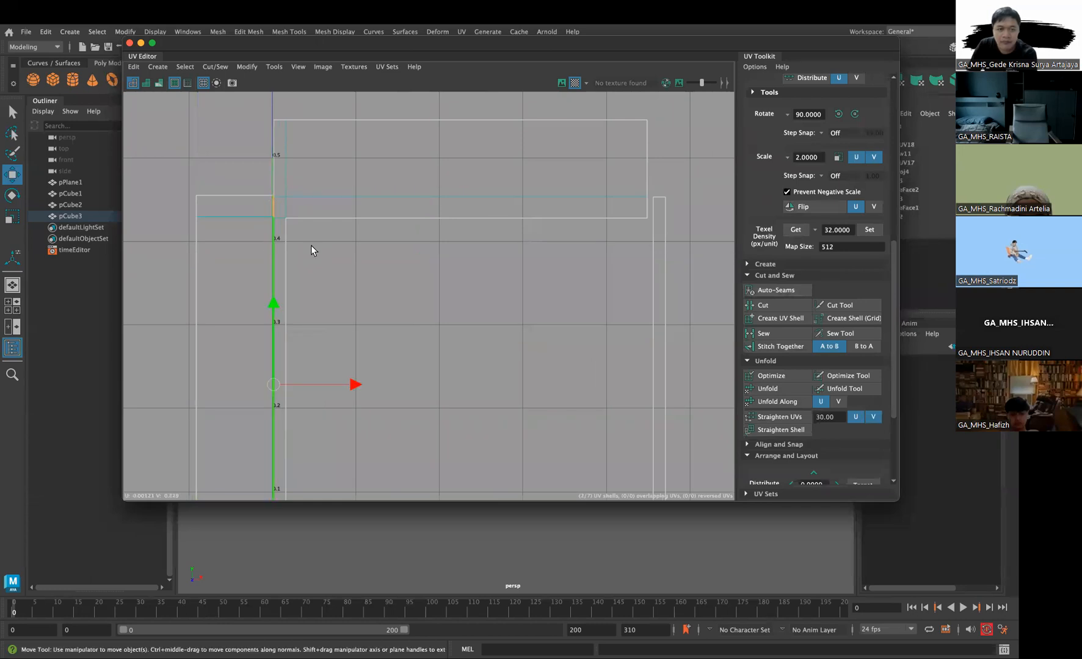
pyautogui.click(776, 335)
pyautogui.scroll(-5, 442, 221)
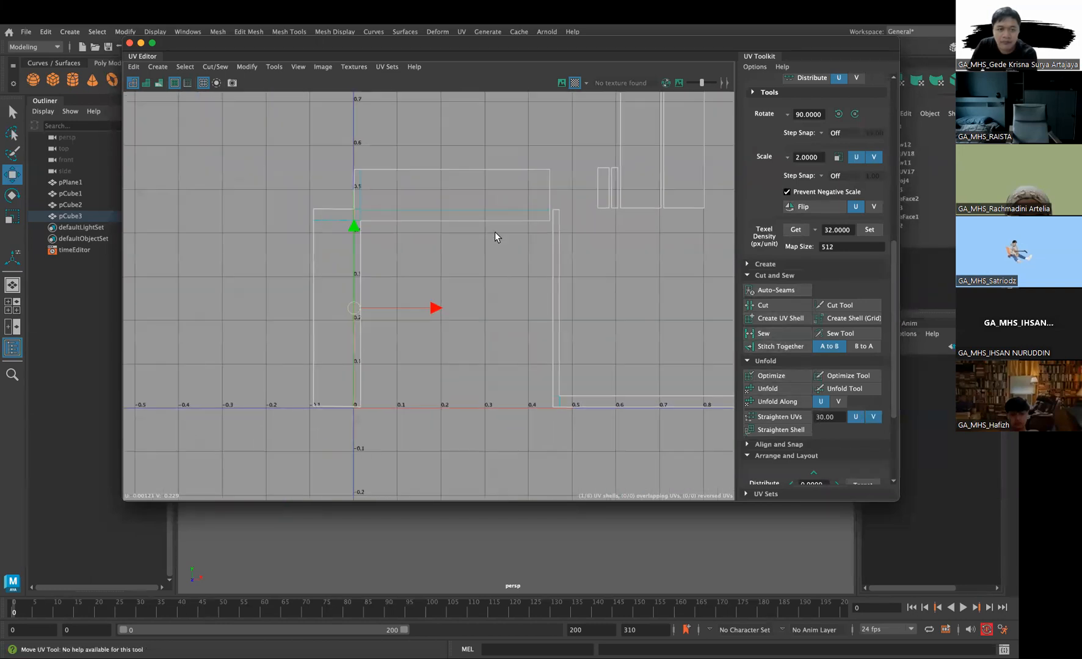
# Identify the L-shaped shell's matching edges and move that shell onto the upper edge of the horizontal wall section
pyautogui.click(541, 193)
pyautogui.scroll(3, 565, 220)
pyautogui.click(492, 164)
pyautogui.scroll(-4, 498, 185)
pyautogui.scroll(2, 505, 196)
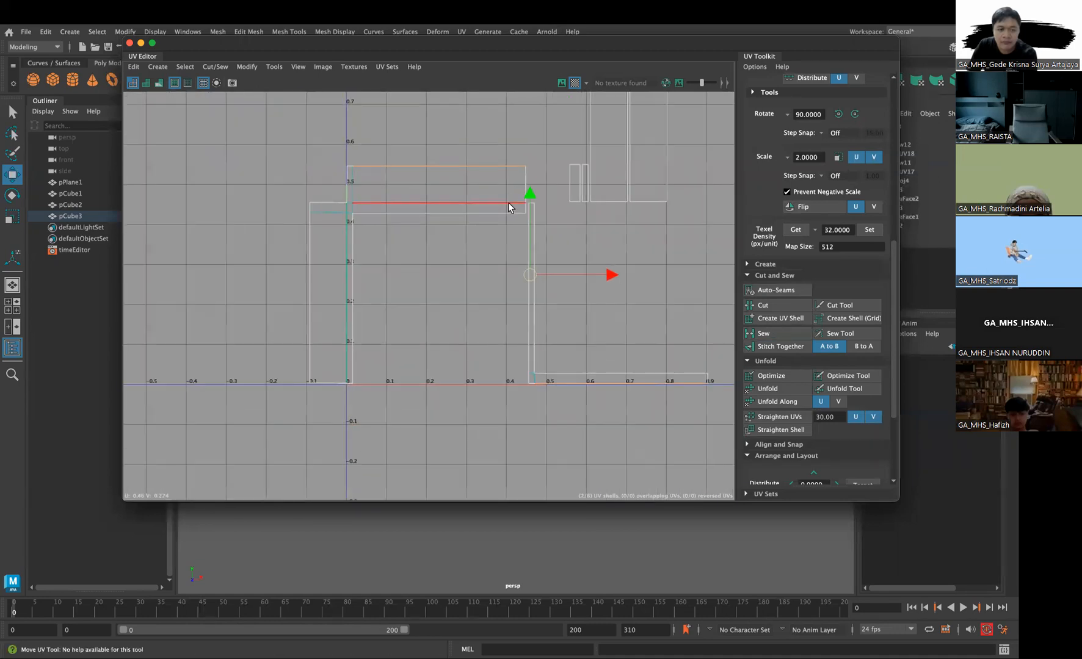
pyautogui.click(531, 392)
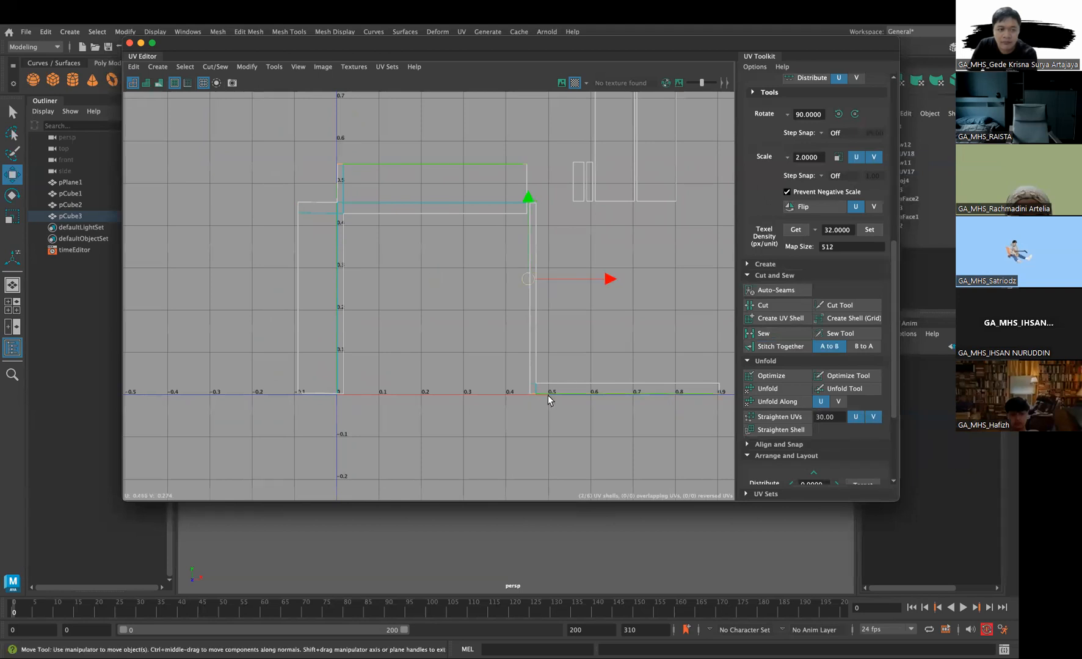
pyautogui.moveTo(551, 392); pyautogui.dragTo(532, 340, button='right')
pyautogui.click(532, 345)
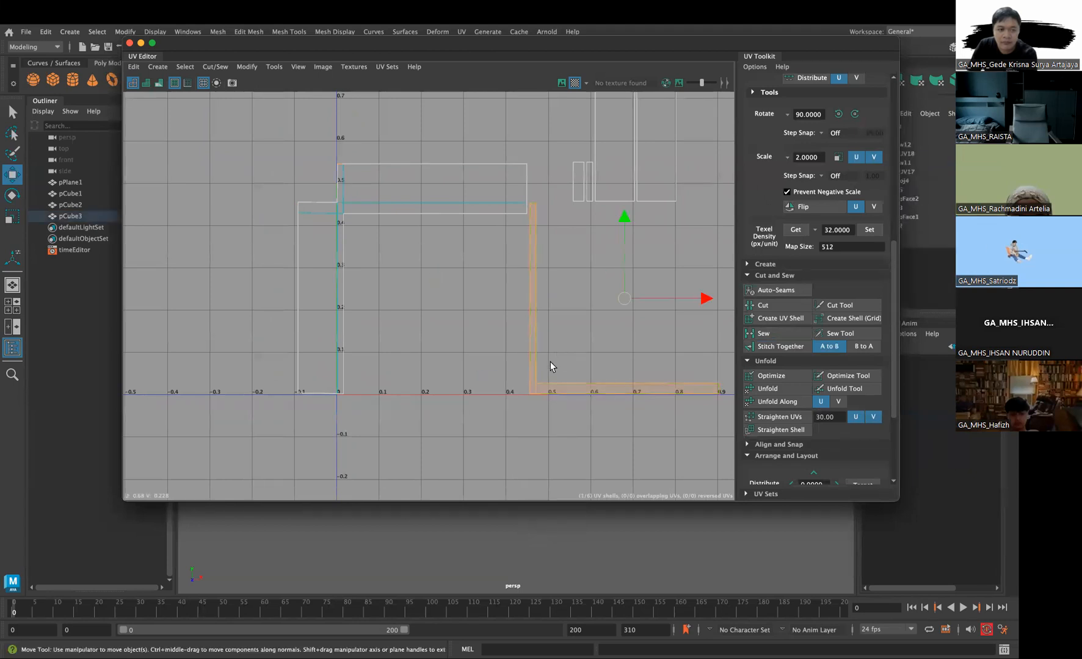
pyautogui.moveTo(624, 299); pyautogui.dragTo(431, 66)
# Sew the L-shaped shell to the upper edge of the horizontal wall section
pyautogui.moveTo(366, 158); pyautogui.dragTo(356, 146, button='right')
pyautogui.click(345, 164)
pyautogui.click(488, 164)
pyautogui.click(781, 334)
pyautogui.scroll(-3, 364, 165)
pyautogui.keyDown('alt'); pyautogui.moveTo(394, 174); pyautogui.dragTo(406, 267, button='middle'); pyautogui.keyUp('alt')
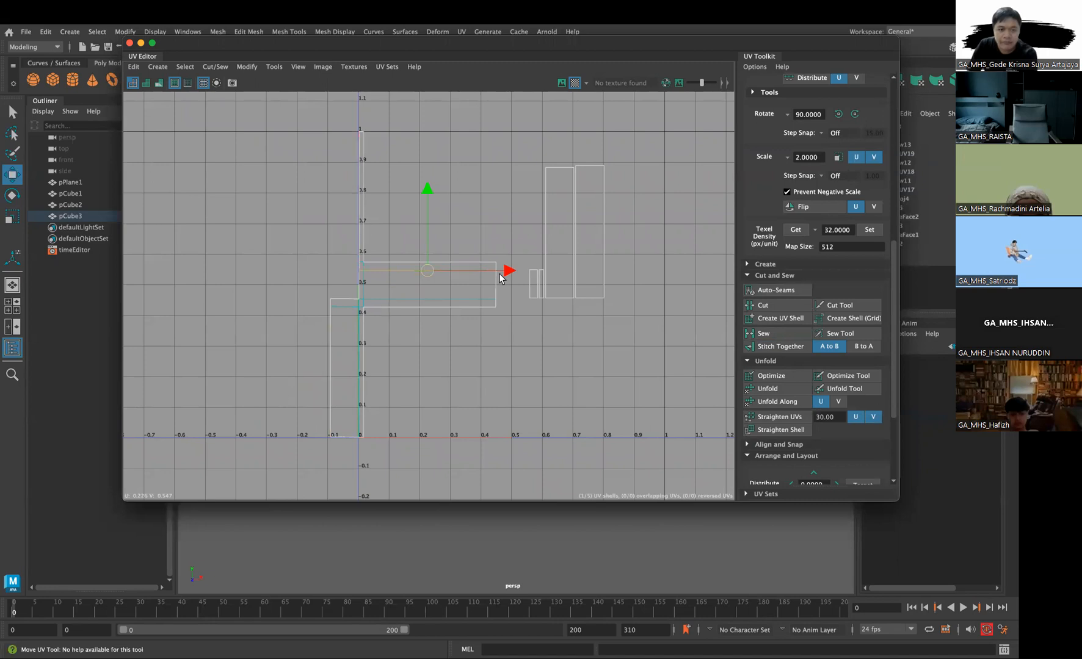
# Check the edges of the two remaining tall wall shells and place the left one end to end above the right one
pyautogui.click(572, 256)
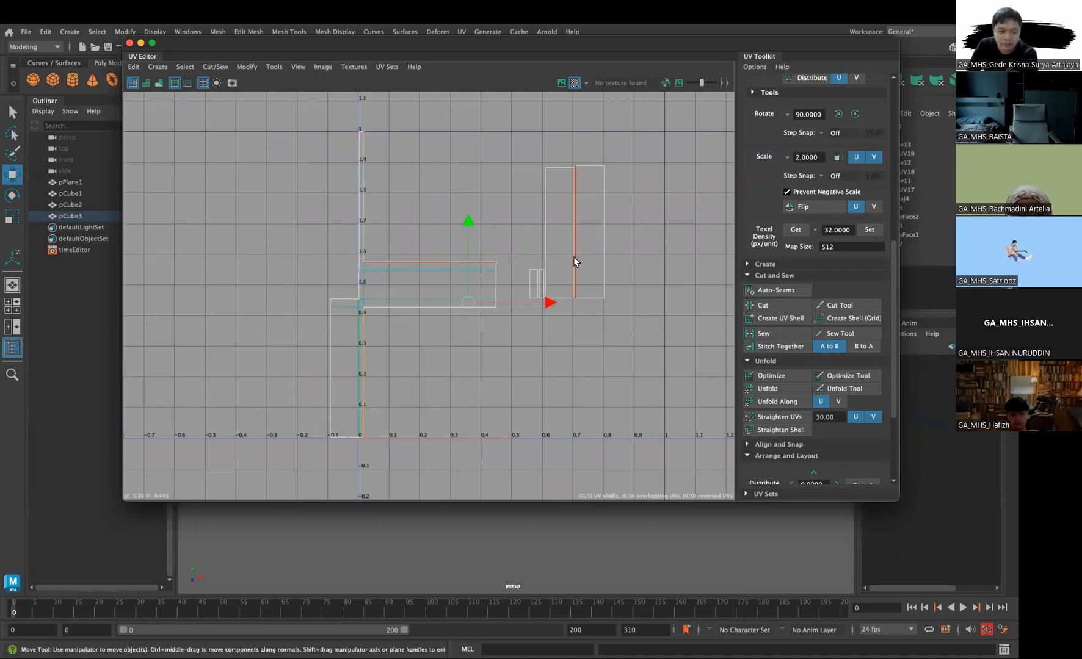
pyautogui.keyDown('shift'); pyautogui.click(555, 168); pyautogui.keyUp('shift')
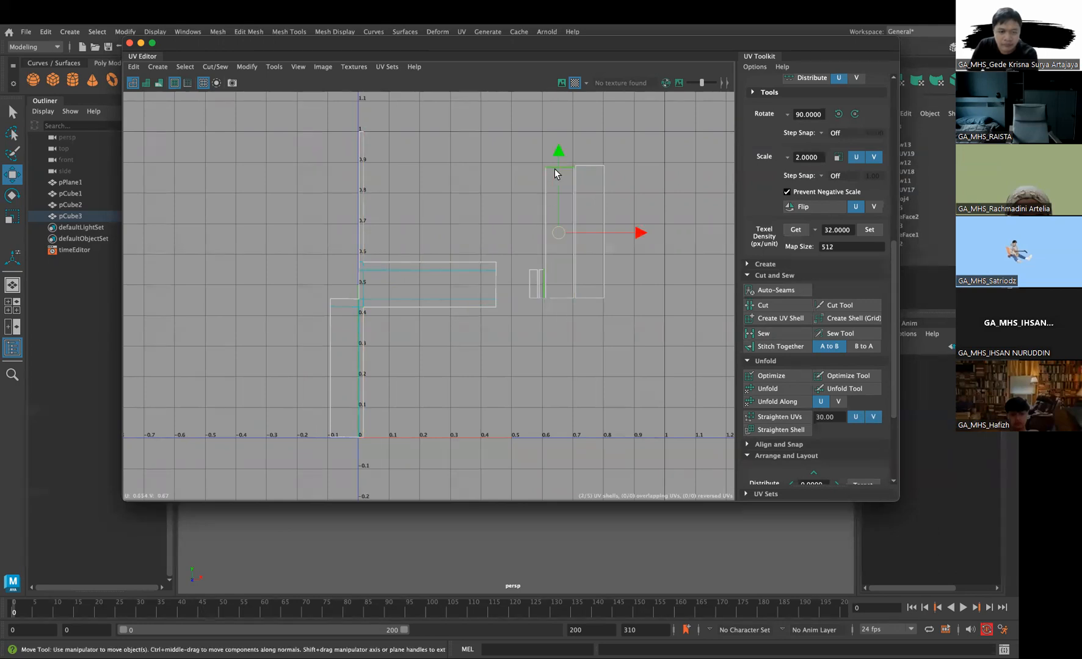
pyautogui.keyDown('shift'); pyautogui.click(562, 296); pyautogui.keyUp('shift')
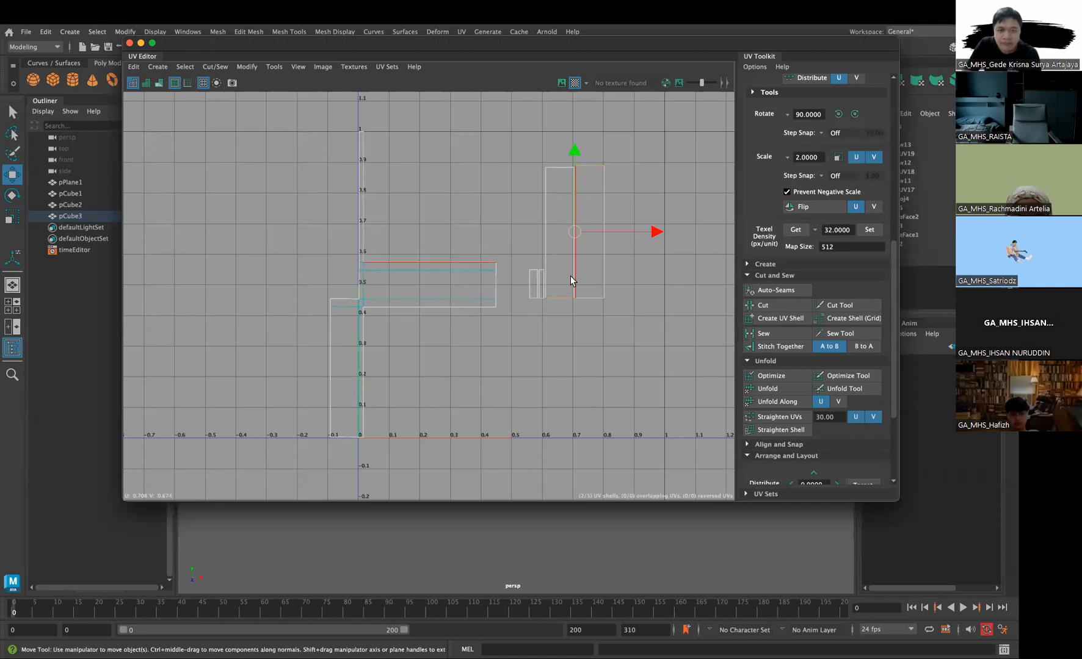
pyautogui.moveTo(562, 273); pyautogui.dragTo(521, 249, button='right')
pyautogui.click(552, 235)
pyautogui.moveTo(559, 234); pyautogui.dragTo(590, 102)
# Sew the two stacked tall shells along their shared short edge and move the joined strip down beside the main shell
pyautogui.moveTo(594, 145); pyautogui.dragTo(596, 122, button='right')
pyautogui.click(596, 163)
pyautogui.moveTo(598, 164); pyautogui.dragTo(599, 135, button='right')
pyautogui.click(763, 333)
pyautogui.moveTo(568, 215); pyautogui.dragTo(536, 202, button='right')
pyautogui.moveTo(589, 198); pyautogui.dragTo(524, 373)
# Examine which long edges of the joined tall strip correspond to the upper and lower edges of the main wall shell
pyautogui.moveTo(522, 355); pyautogui.dragTo(509, 293, button='right')
pyautogui.click(509, 293)
pyautogui.keyDown('alt'); pyautogui.moveTo(523, 296); pyautogui.dragTo(522, 229, button='middle'); pyautogui.keyUp('alt')
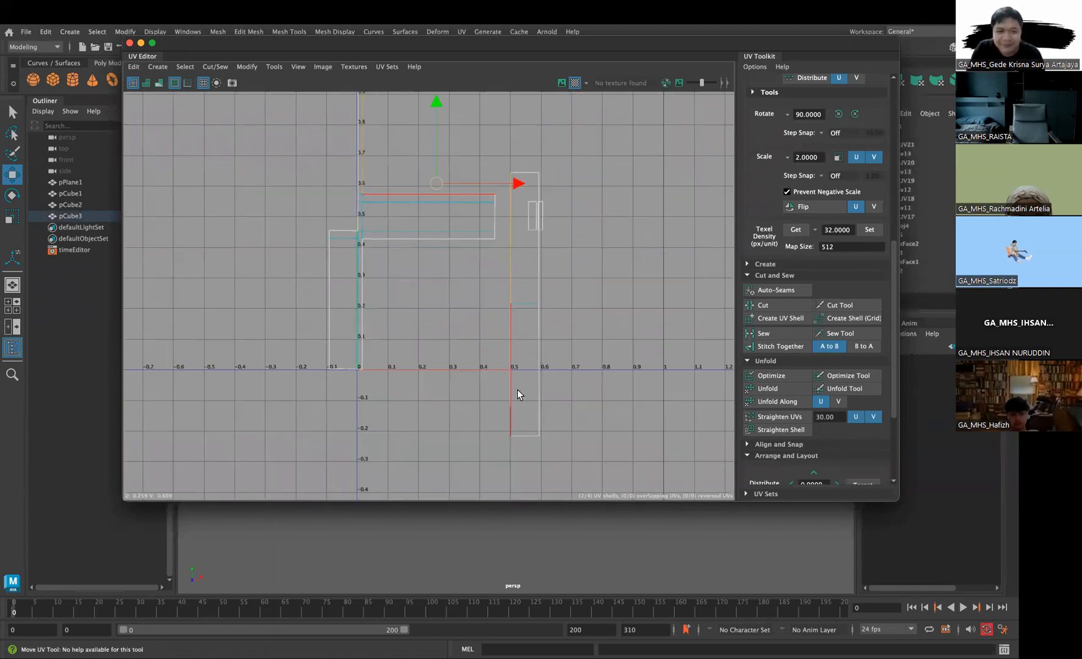
pyautogui.click(508, 378)
pyautogui.keyDown('alt'); pyautogui.moveTo(514, 285); pyautogui.dragTo(497, 304, button='middle'); pyautogui.keyUp('alt')
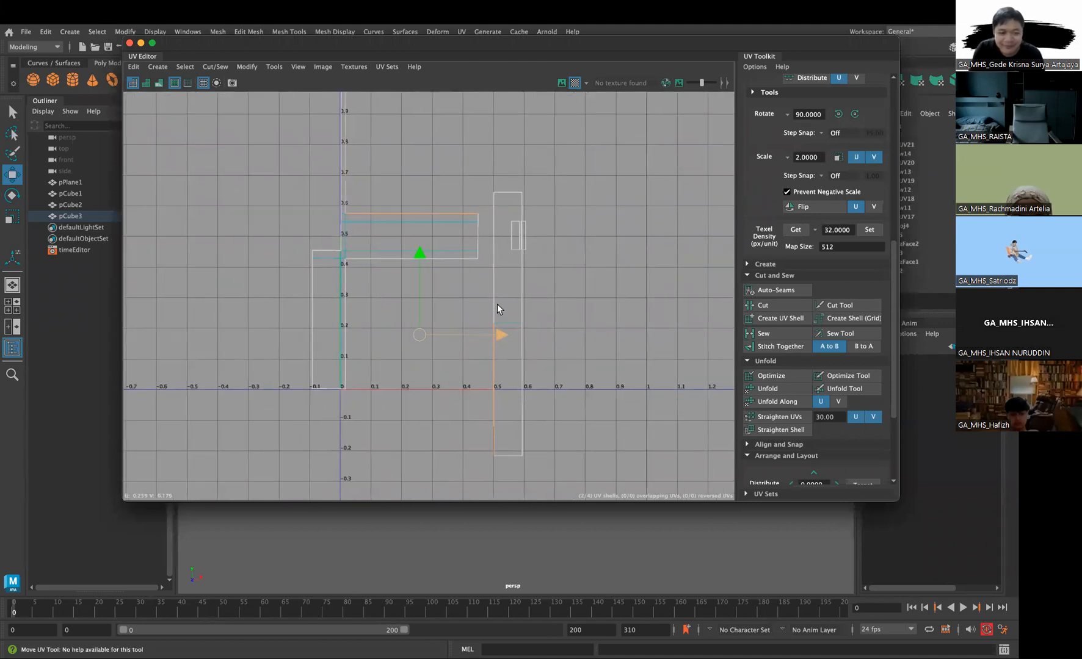
pyautogui.click(496, 276)
pyautogui.click(495, 373)
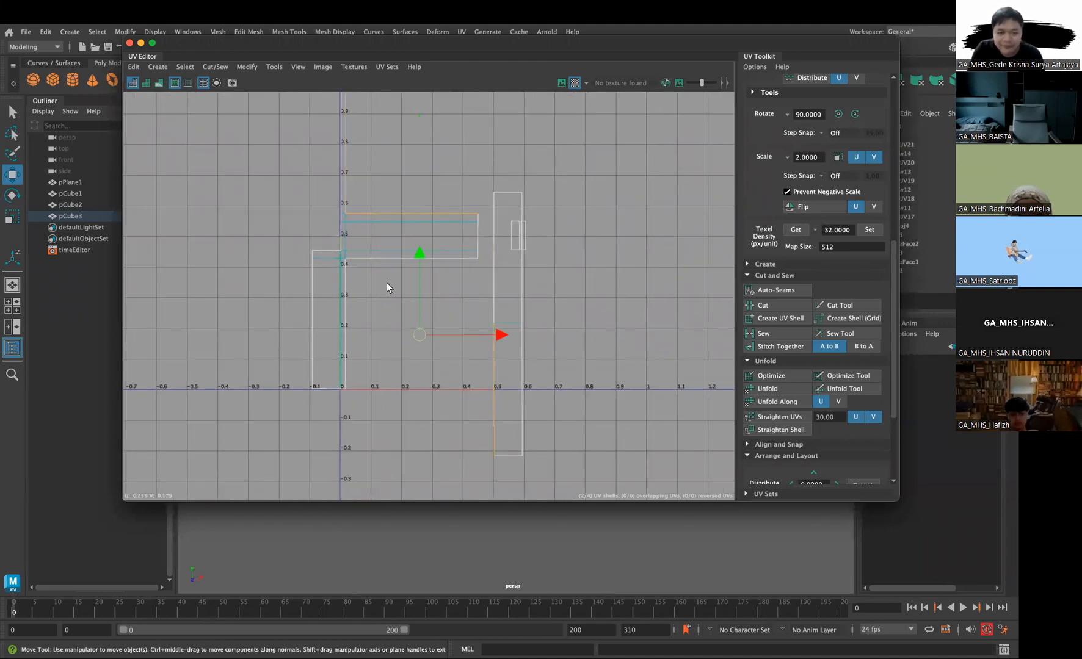
pyautogui.click(395, 261)
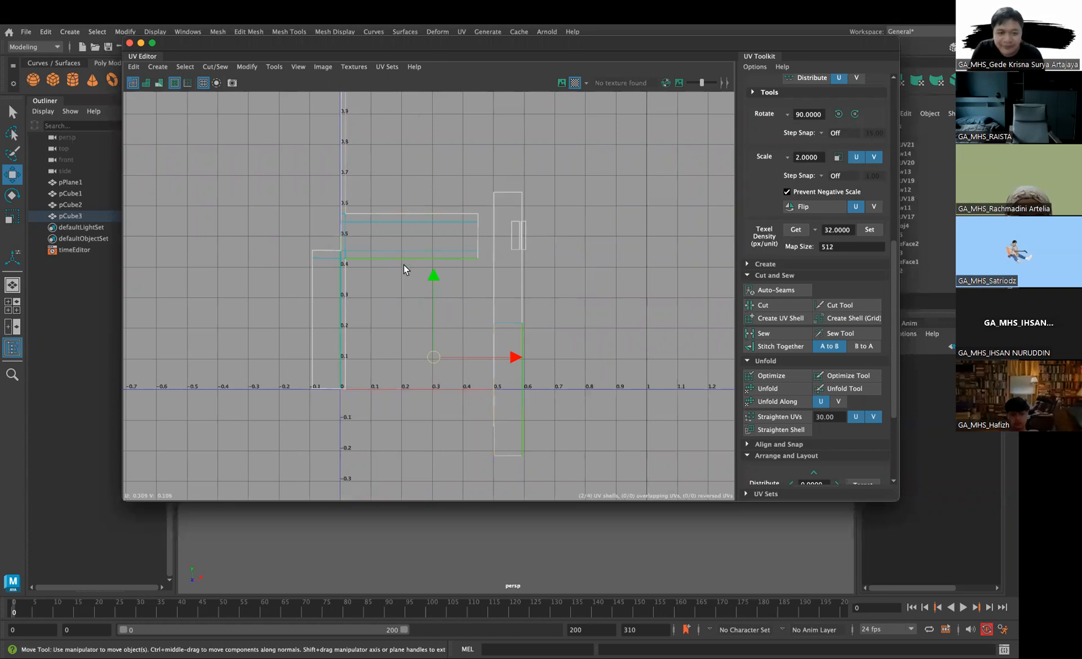
pyautogui.moveTo(502, 285); pyautogui.dragTo(465, 272, button='right')
pyautogui.click(503, 325)
pyautogui.keyDown('alt'); pyautogui.moveTo(492, 334); pyautogui.dragTo(471, 315, button='middle'); pyautogui.keyUp('alt')
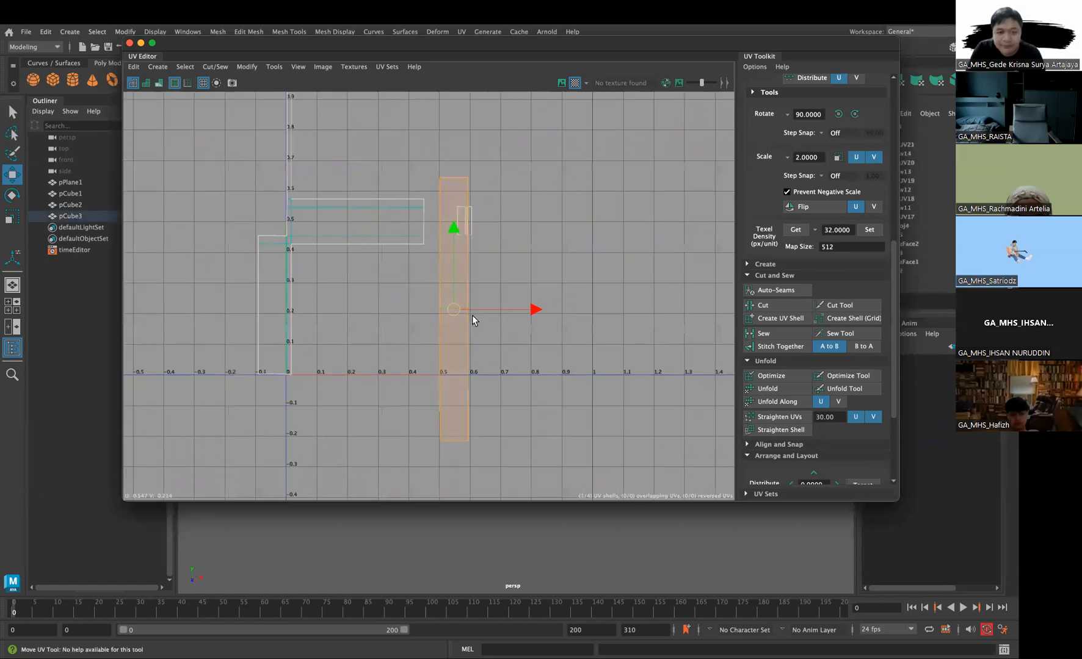
pyautogui.moveTo(460, 278); pyautogui.dragTo(386, 226, button='right')
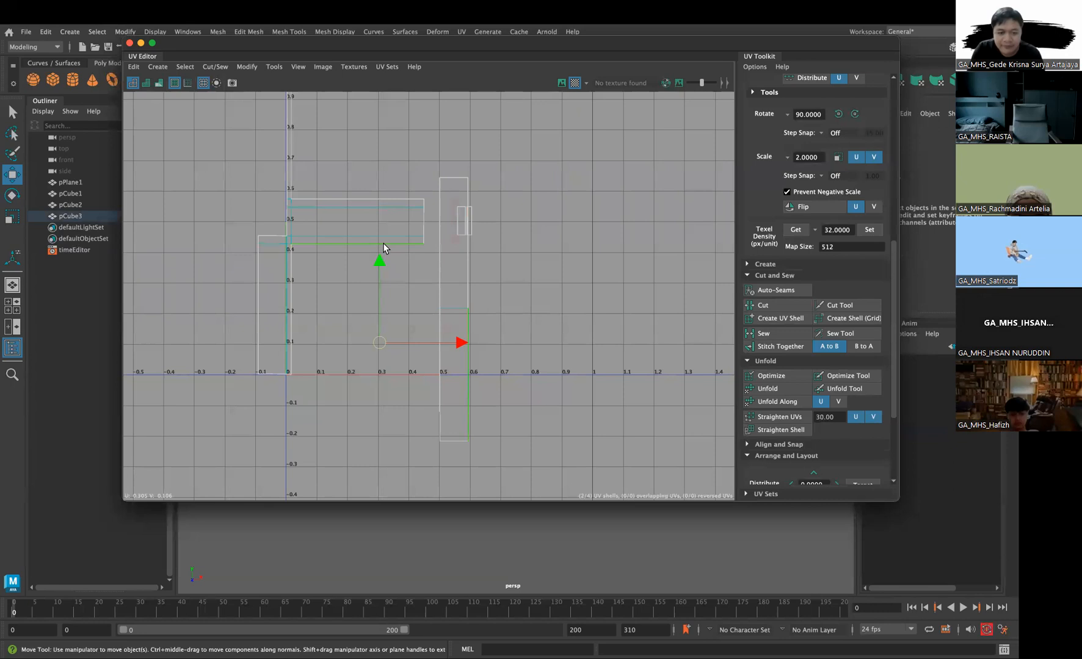
# Rotate the joined strip 90° counterclockwise, move it below the main shell and cut it at the middle seam
pyautogui.moveTo(457, 323); pyautogui.dragTo(424, 307, button='right')
pyautogui.click(451, 273)
pyautogui.click(838, 115)
pyautogui.moveTo(511, 287); pyautogui.dragTo(466, 311, button='right')
pyautogui.moveTo(460, 306); pyautogui.dragTo(526, 330)
pyautogui.moveTo(526, 330); pyautogui.dragTo(531, 282, button='right')
pyautogui.click(763, 305)
# Move the right half of the cut strip under the main shell's horizontal section and sew it along the lower edge
pyautogui.moveTo(597, 315); pyautogui.dragTo(611, 333, button='right')
pyautogui.click(620, 330)
pyautogui.moveTo(619, 330); pyautogui.dragTo(365, 255)
pyautogui.moveTo(365, 255); pyautogui.dragTo(370, 243, button='right')
pyautogui.click(370, 243)
pyautogui.click(763, 333)
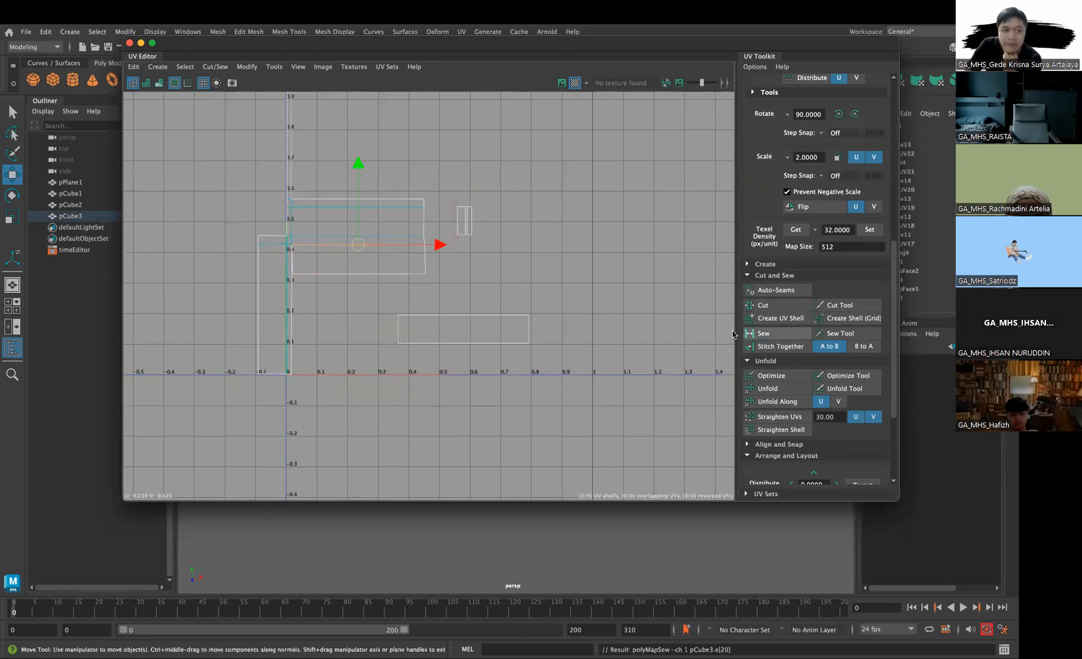
# Rotate the remaining wall shell 90° clockwise and place it against the right side of the upper vertical strip
pyautogui.moveTo(428, 312); pyautogui.dragTo(427, 295, button='right')
pyautogui.click(440, 341)
pyautogui.keyDown('alt'); pyautogui.moveTo(453, 293); pyautogui.dragTo(469, 365, button='middle'); pyautogui.keyUp('alt')
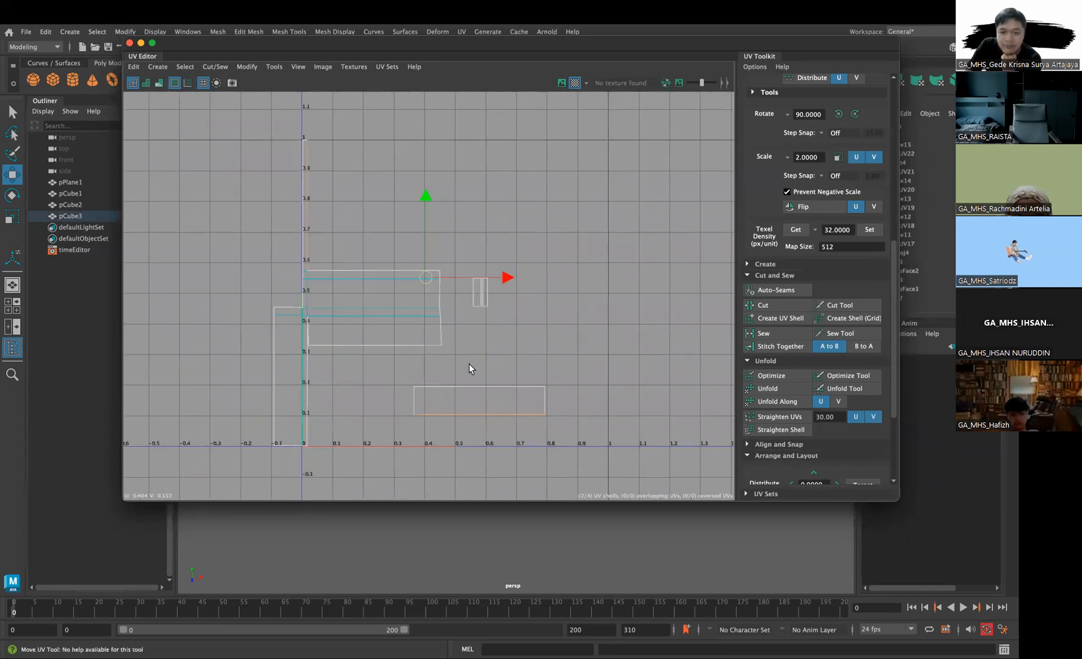
pyautogui.moveTo(452, 369); pyautogui.dragTo(409, 353, button='right')
pyautogui.click(474, 396)
pyautogui.moveTo(477, 396); pyautogui.dragTo(366, 187)
pyautogui.click(854, 113)
pyautogui.moveTo(394, 199); pyautogui.dragTo(372, 197, button='right')
pyautogui.click(362, 181)
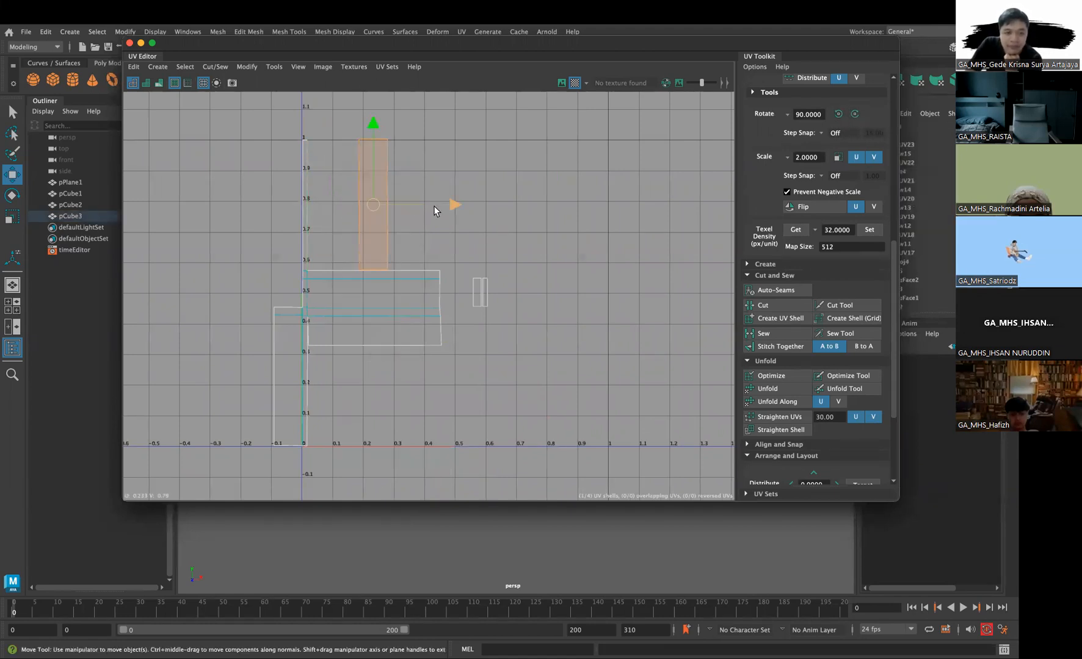
pyautogui.moveTo(451, 204); pyautogui.dragTo(402, 205)
# Sew the upright wall shell to the upper vertical strip and straighten the UVs of the whole merged shell
pyautogui.moveTo(336, 198); pyautogui.dragTo(314, 171, button='right')
pyautogui.click(308, 169)
pyautogui.click(748, 332)
pyautogui.moveTo(336, 271); pyautogui.dragTo(299, 273, button='right')
pyautogui.click(344, 295)
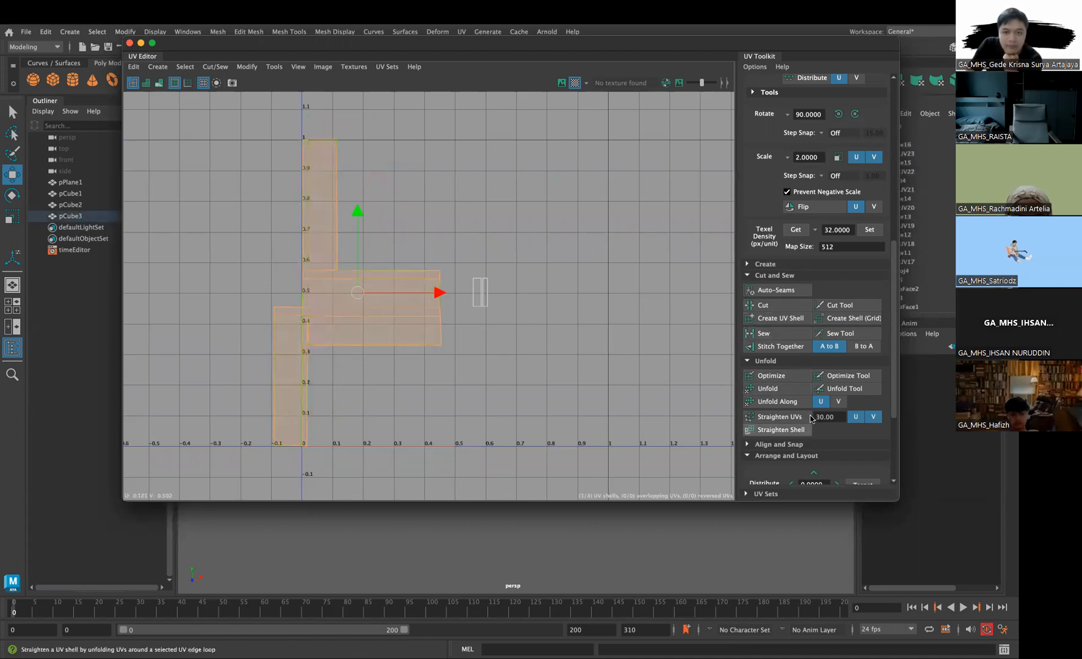
pyautogui.click(784, 417)
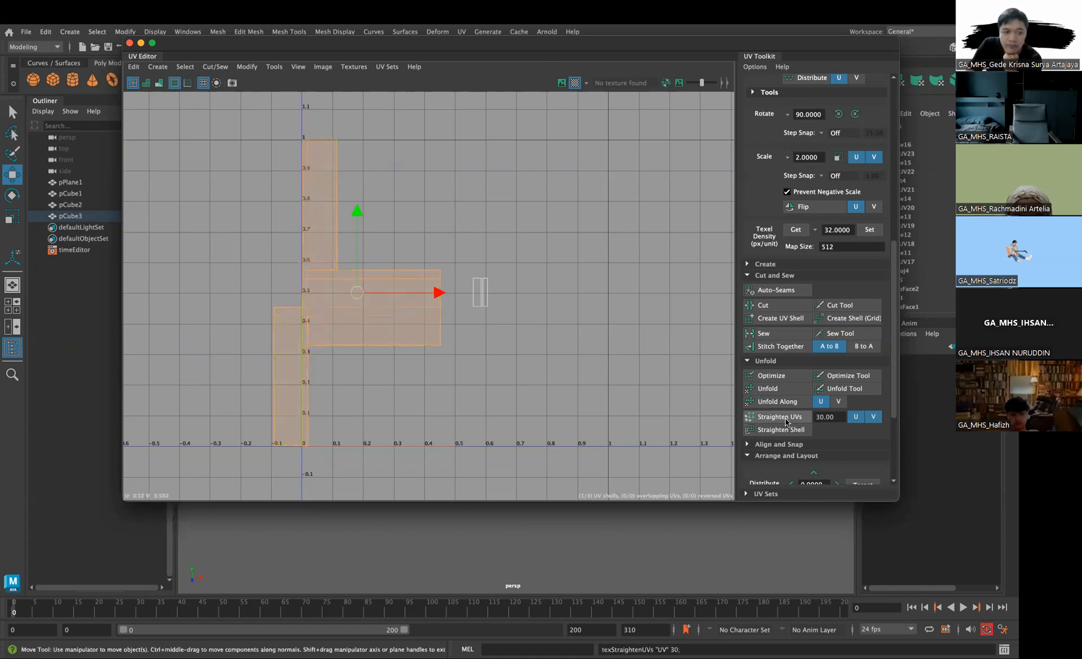
# Move one small end-cap shell to the right end of the lowest horizontal wall section and sew it there
pyautogui.moveTo(494, 302); pyautogui.dragTo(433, 263, button='right')
pyautogui.scroll(2, 464, 285)
pyautogui.click(464, 287)
pyautogui.click(468, 292)
pyautogui.moveTo(467, 292); pyautogui.dragTo(424, 341)
pyautogui.scroll(4, 429, 348)
pyautogui.moveTo(417, 338); pyautogui.dragTo(415, 326, button='right')
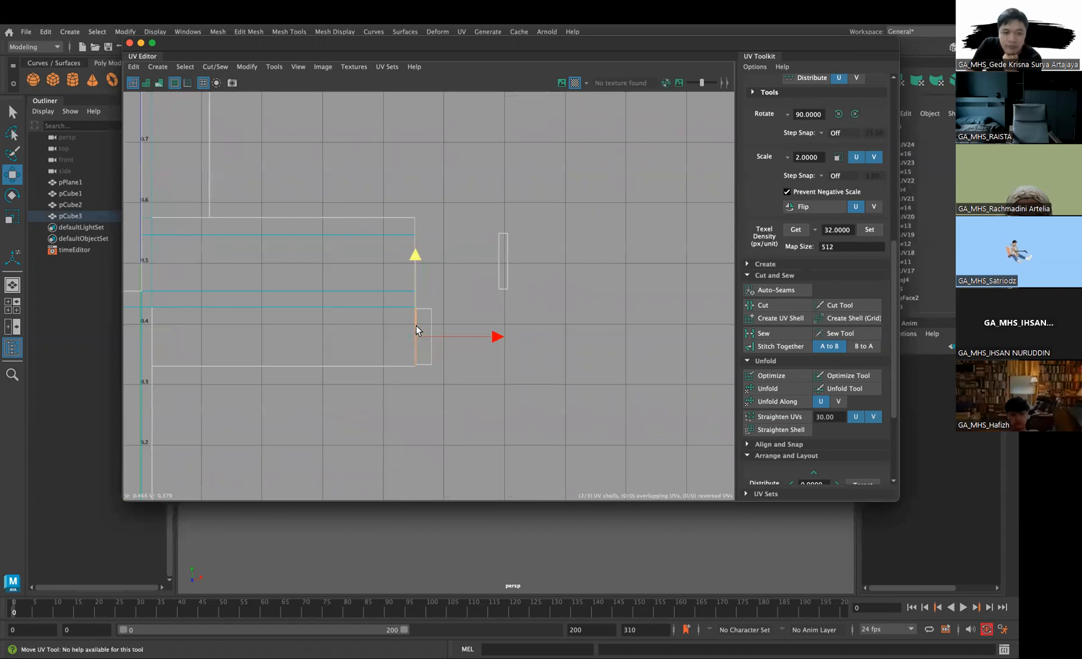
pyautogui.click(770, 332)
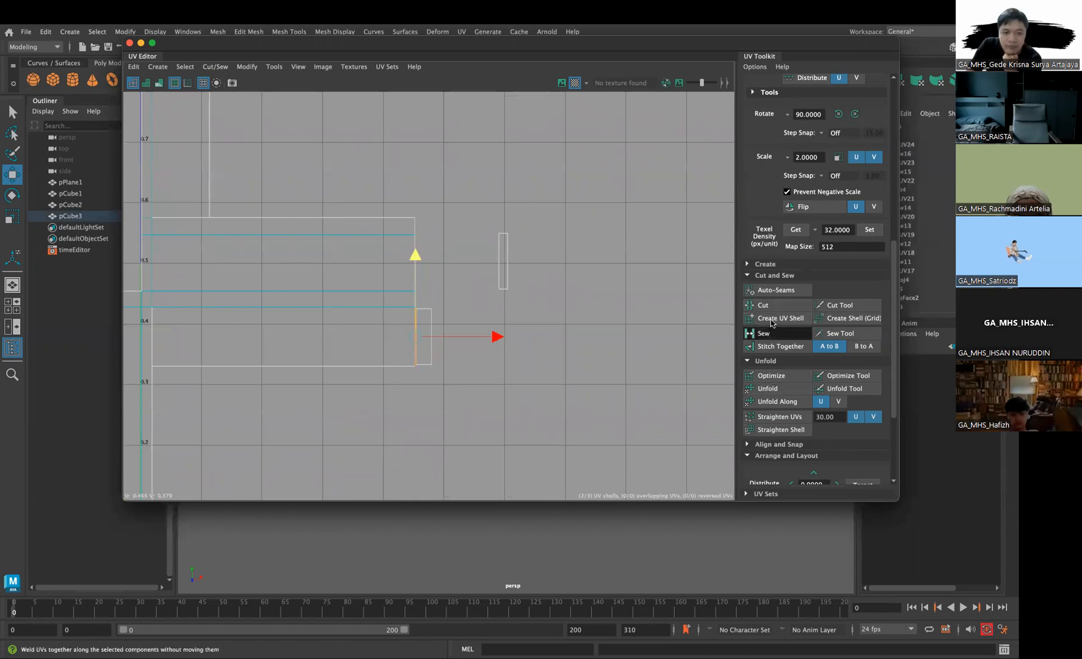
# Move the last small end-cap shell below the left wall section and rotate it 90° clockwise
pyautogui.moveTo(420, 242); pyautogui.dragTo(420, 215, button='right')
pyautogui.click(498, 260)
pyautogui.keyDown('alt'); pyautogui.moveTo(467, 276); pyautogui.dragTo(643, 195, button='middle'); pyautogui.keyUp('alt')
pyautogui.keyDown('alt'); pyautogui.moveTo(581, 208); pyautogui.dragTo(577, 155, button='middle'); pyautogui.keyUp('alt')
pyautogui.moveTo(662, 177); pyautogui.dragTo(670, 151, button='right')
pyautogui.moveTo(672, 143); pyautogui.dragTo(285, 452)
pyautogui.click(854, 114)
# Sew the last end cap to the lower end of the left wall section and straighten the complete shell's UVs
pyautogui.moveTo(285, 452); pyautogui.dragTo(287, 389, button='right')
pyautogui.click(763, 334)
pyautogui.moveTo(277, 312); pyautogui.dragTo(243, 294, button='right')
pyautogui.click(269, 282)
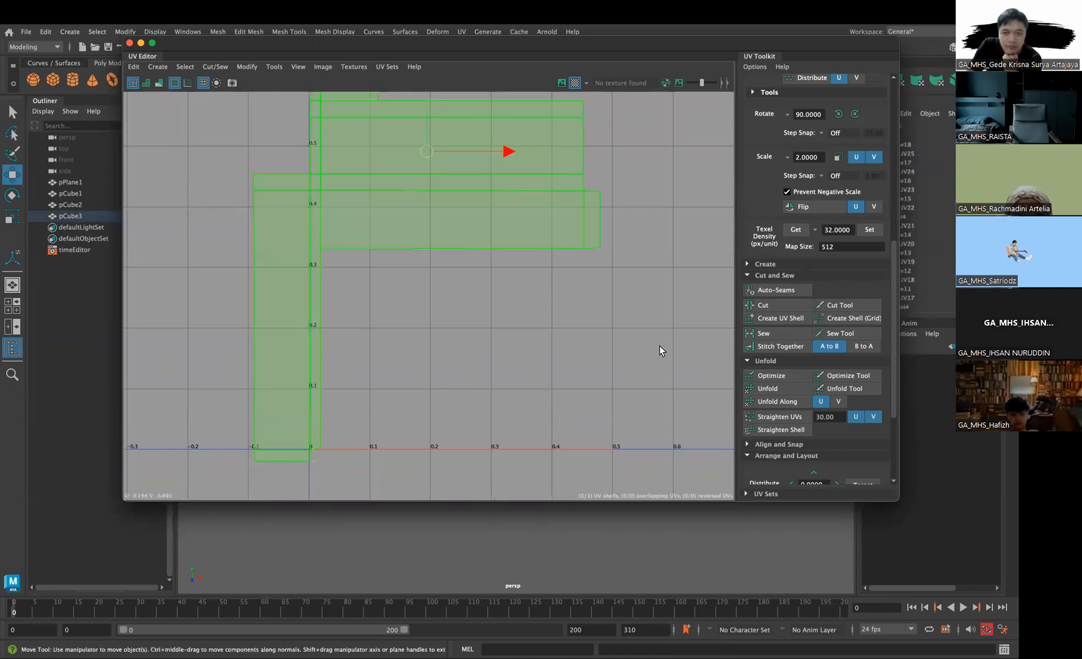
pyautogui.click(779, 417)
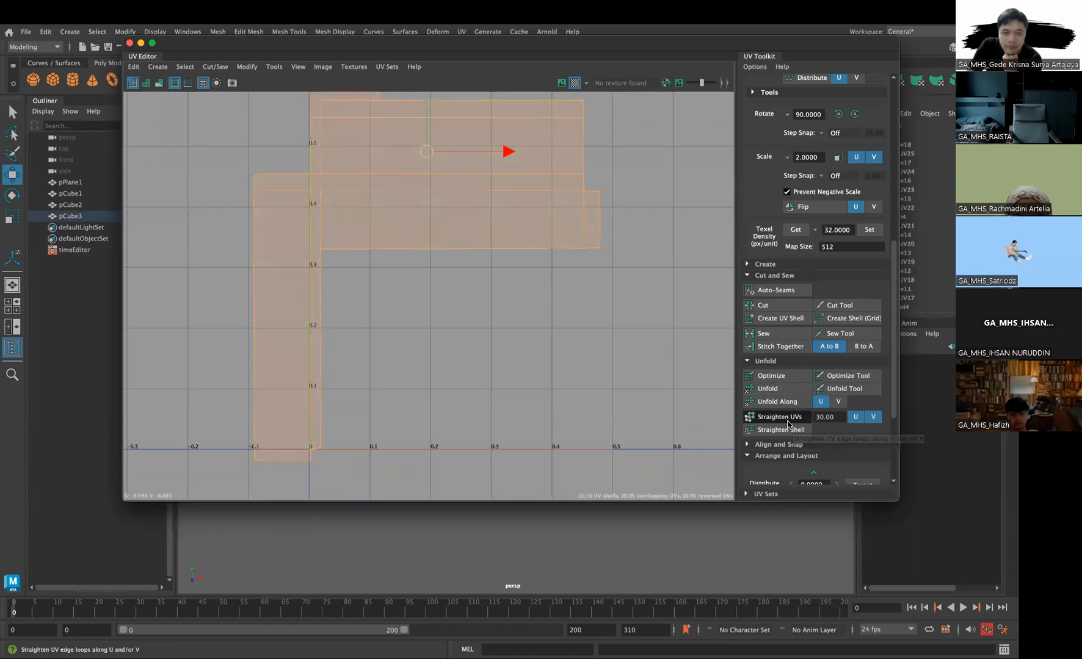
pyautogui.scroll(-2, 433, 416)
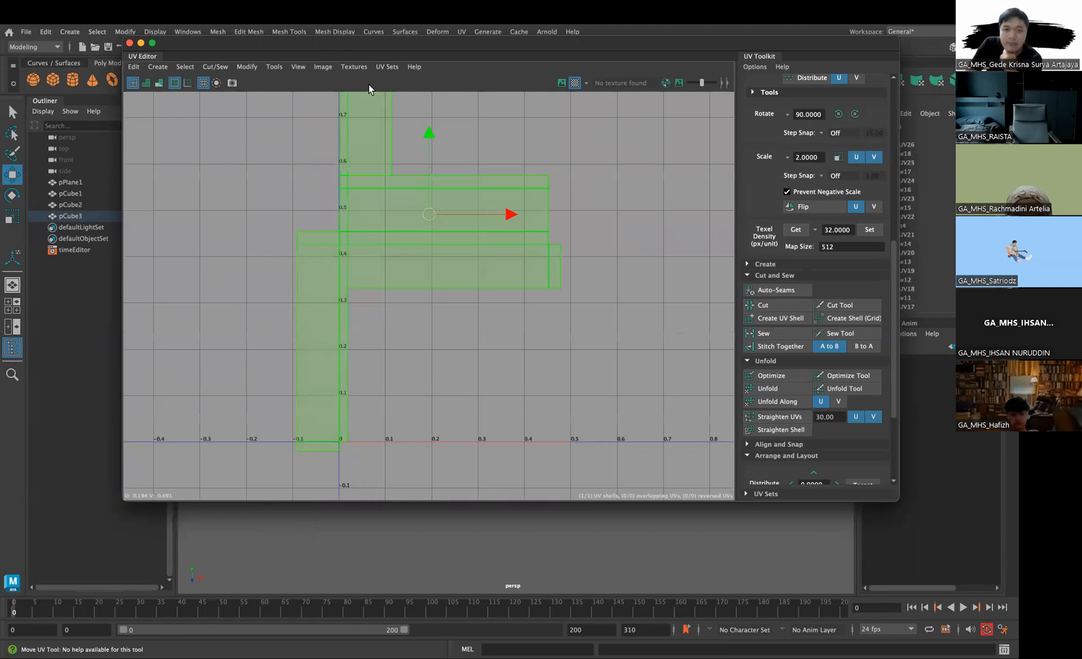
# Move the UV Editor aside and inspect the checker pattern on the boundary walls in the 3D view
pyautogui.moveTo(438, 45); pyautogui.dragTo(809, 155)
pyautogui.keyDown('alt'); pyautogui.moveTo(449, 305); pyautogui.dragTo(311, 366); pyautogui.keyUp('alt')
pyautogui.scroll(-5, 358, 362)
pyautogui.keyDown('alt'); pyautogui.moveTo(315, 367); pyautogui.dragTo(223, 385, button='middle'); pyautogui.keyUp('alt')
pyautogui.scroll(1, 756, 412)
pyautogui.scroll(-5, 763, 408)
pyautogui.keyDown('alt'); pyautogui.moveTo(787, 399); pyautogui.dragTo(661, 456, button='middle'); pyautogui.keyUp('alt')
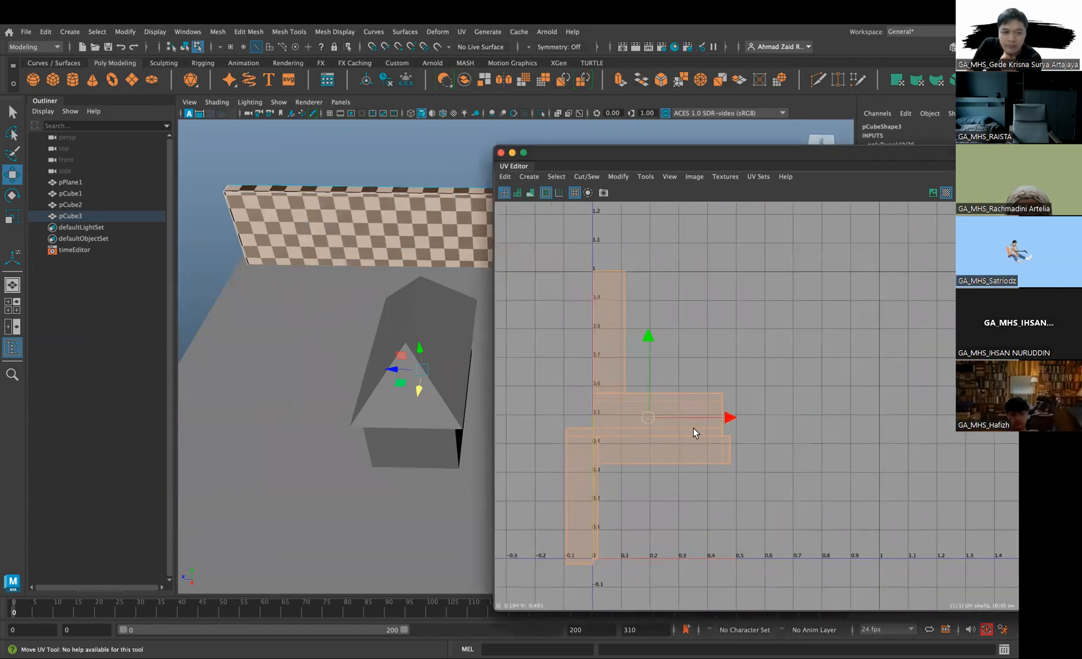
# Lay out the boundary walls' complete UV shell inside the 0–1 UV tile with the Layout command
pyautogui.moveTo(621, 149); pyautogui.dragTo(494, 138)
pyautogui.moveTo(328, 103); pyautogui.dragTo(282, 57)
pyautogui.scroll(3, 532, 317)
pyautogui.scroll(-4, 535, 316)
pyautogui.scroll(5, 850, 451)
pyautogui.scroll(4, 855, 458)
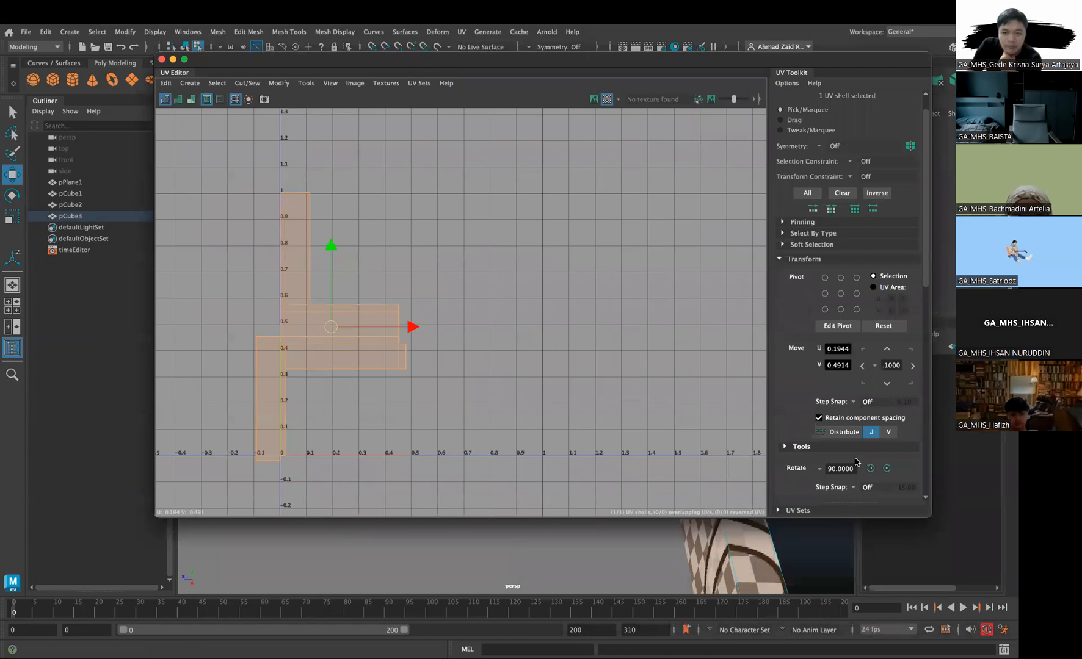
pyautogui.scroll(-10, 858, 461)
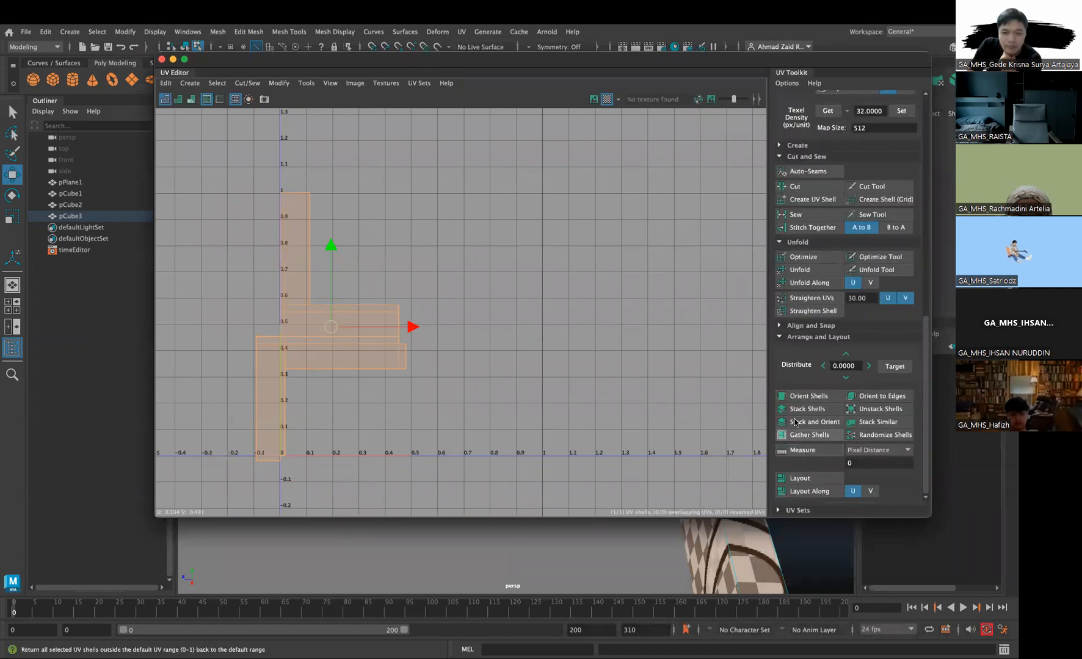
pyautogui.click(816, 477)
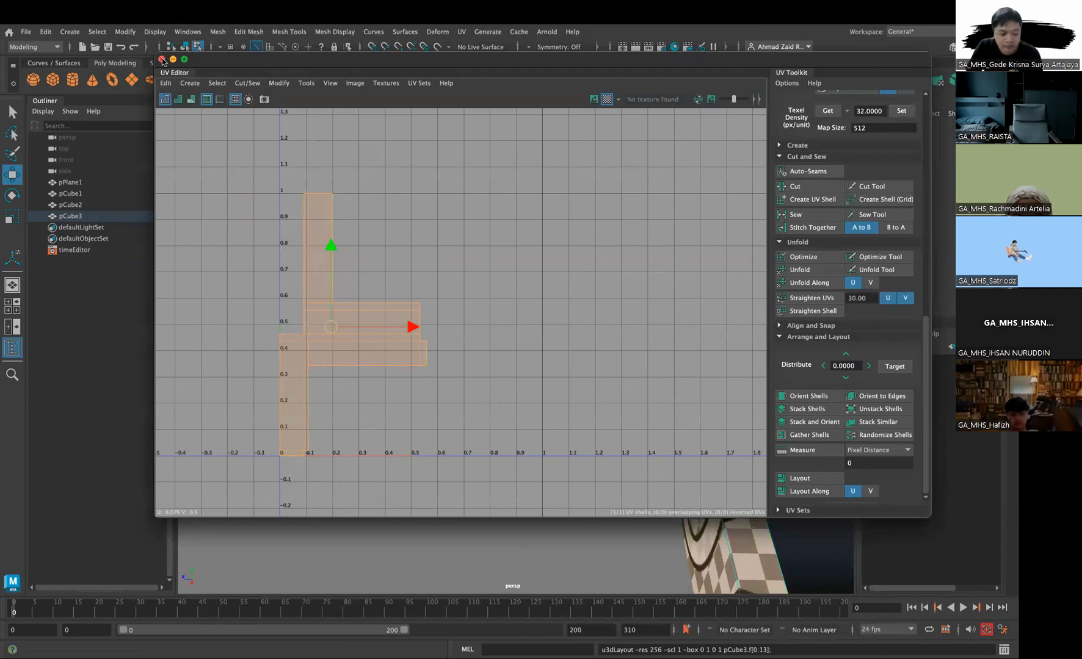
# Return the boundary walls to object mode, check the ground plane's UVs, and close the UV Editor
pyautogui.moveTo(288, 70); pyautogui.dragTo(588, 158)
pyautogui.keyDown('alt'); pyautogui.moveTo(297, 293); pyautogui.dragTo(327, 289); pyautogui.keyUp('alt')
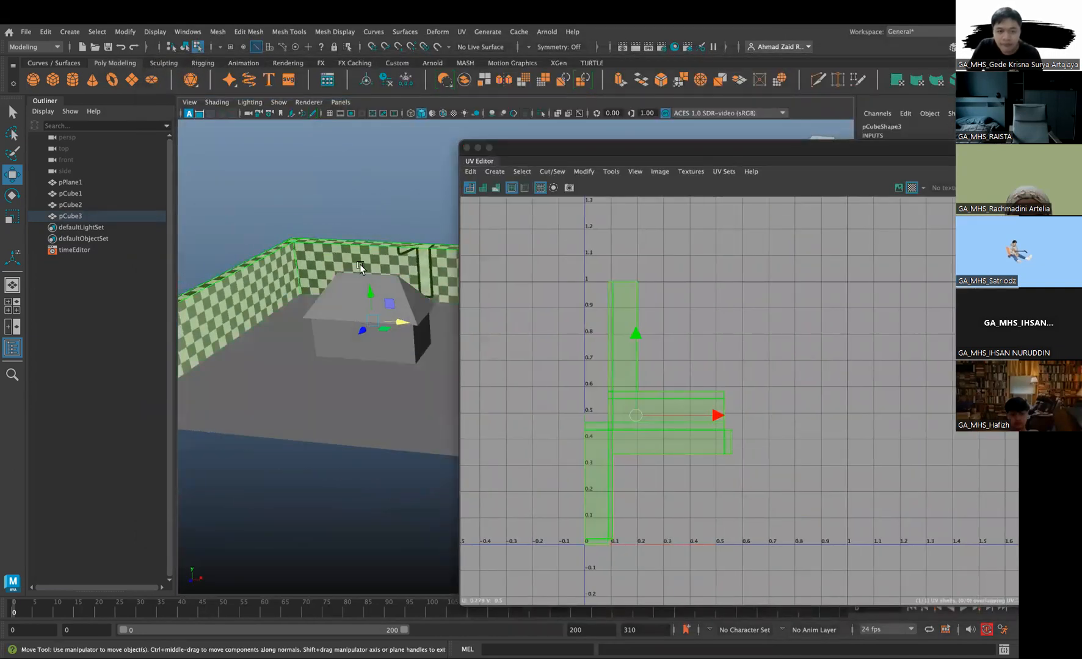
pyautogui.moveTo(335, 303); pyautogui.dragTo(365, 280, button='right')
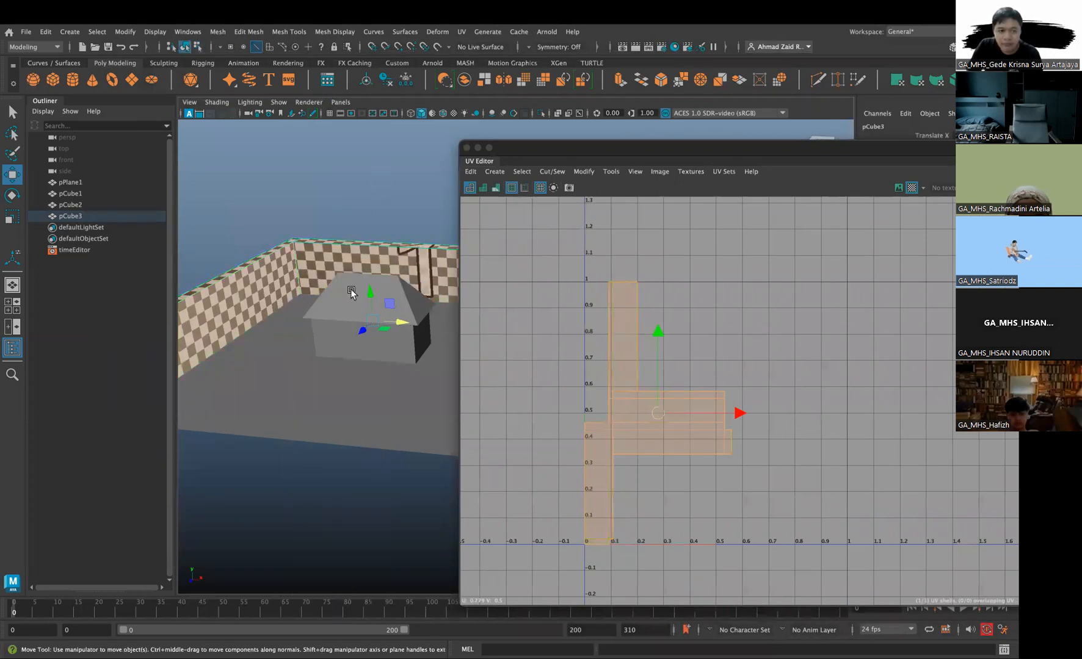
pyautogui.click(357, 339)
pyautogui.keyDown('alt'); pyautogui.moveTo(304, 337); pyautogui.dragTo(329, 373); pyautogui.keyUp('alt')
pyautogui.click(348, 410)
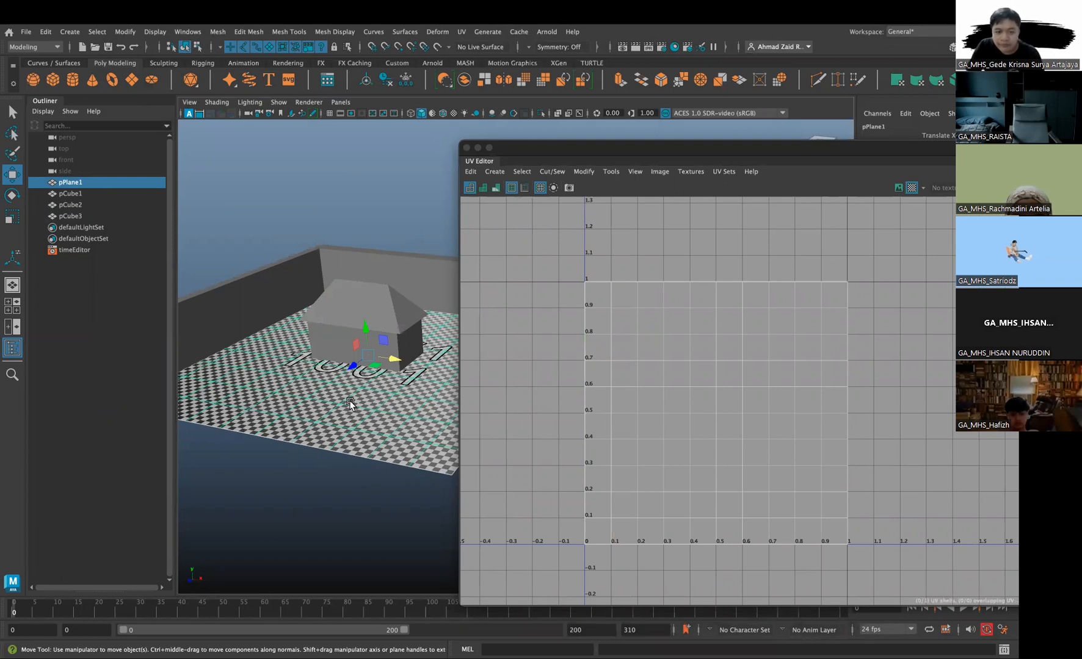
pyautogui.click(467, 148)
# Save the scene under the new name ICE3.mb as a Maya Binary file in the project's scenes folder
pyautogui.press('super+shift+s')
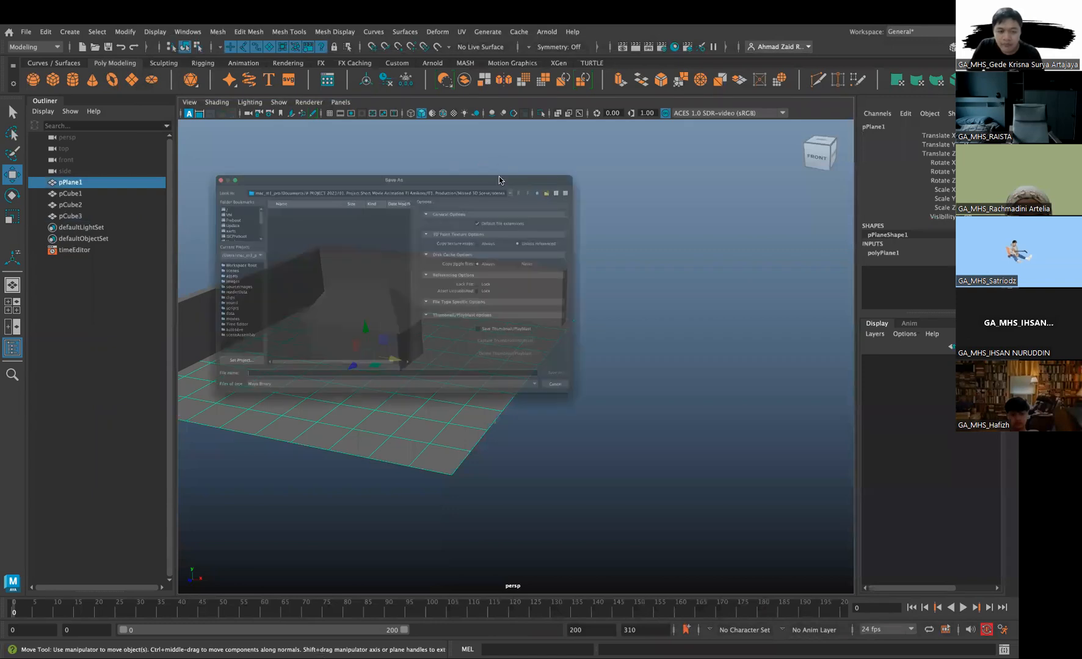
pyautogui.click(219, 201)
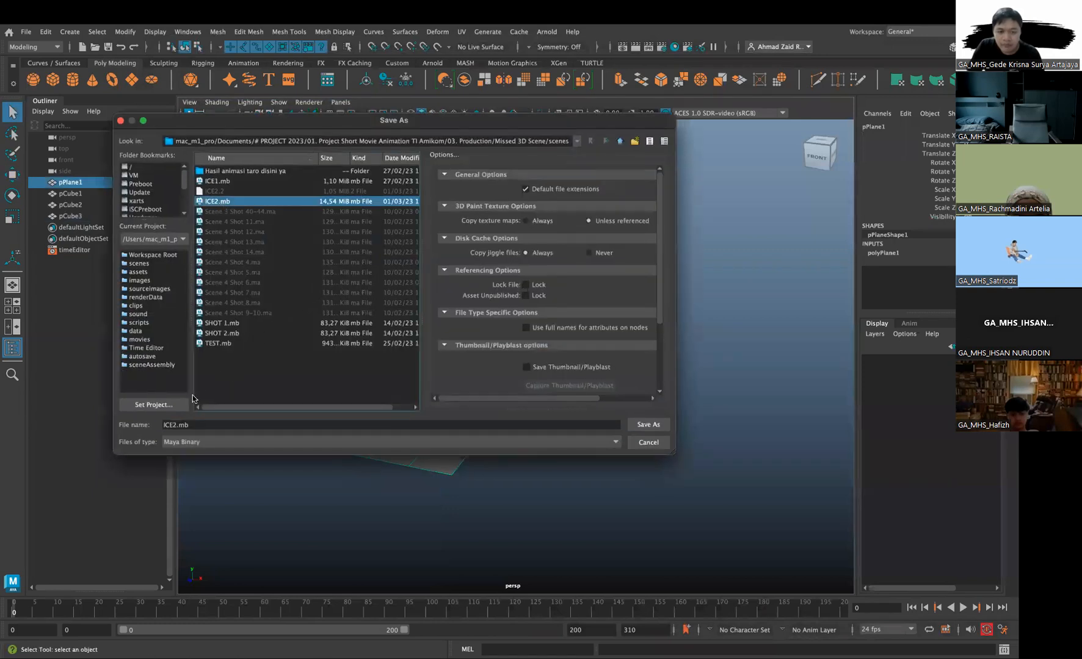
pyautogui.click(176, 425)
pyautogui.press('BackSpace')
pyautogui.write('3')
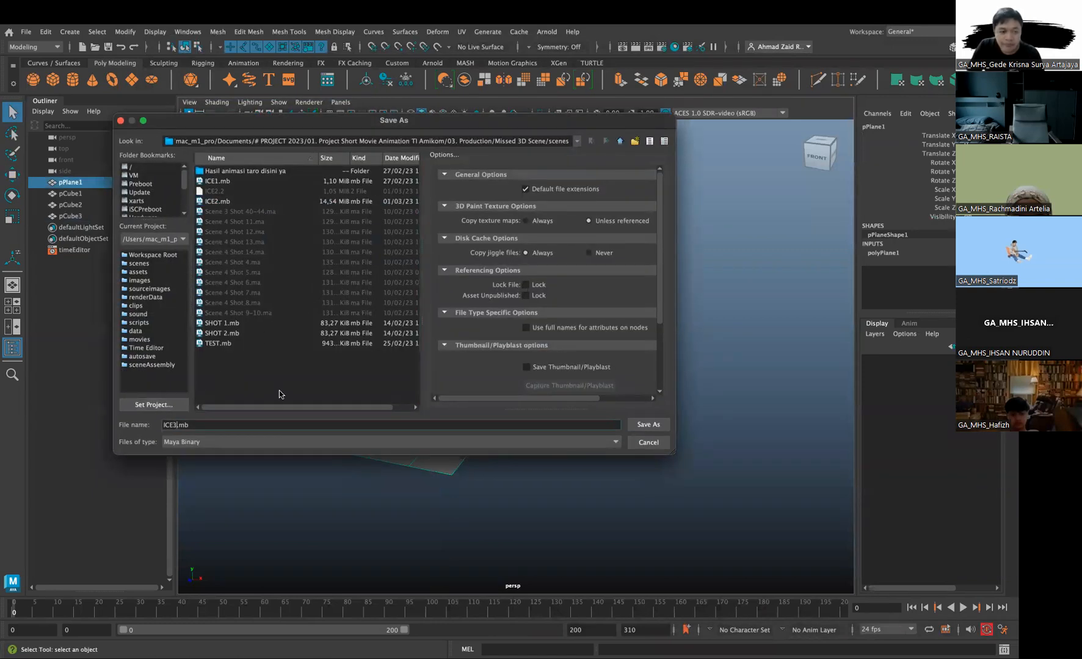
pyautogui.press('Return')
pyautogui.press('w')
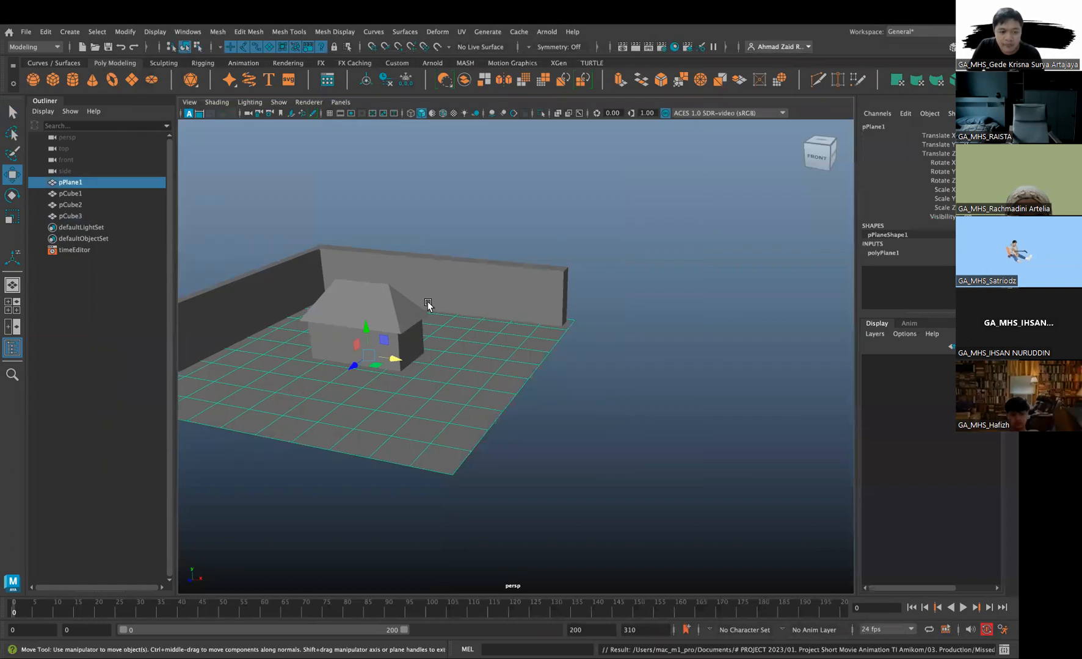
# Assign a new Lambert material to the ground plane
pyautogui.press('f')
pyautogui.keyDown('alt'); pyautogui.moveTo(525, 287); pyautogui.dragTo(495, 282); pyautogui.keyUp('alt')
pyautogui.click(534, 264)
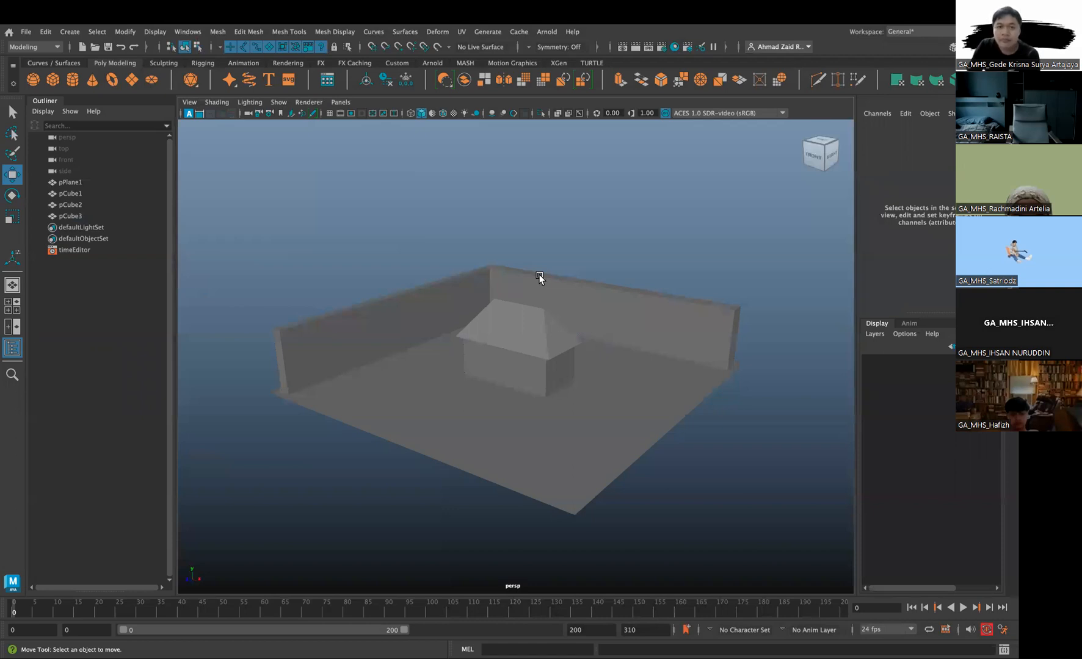
pyautogui.click(556, 409)
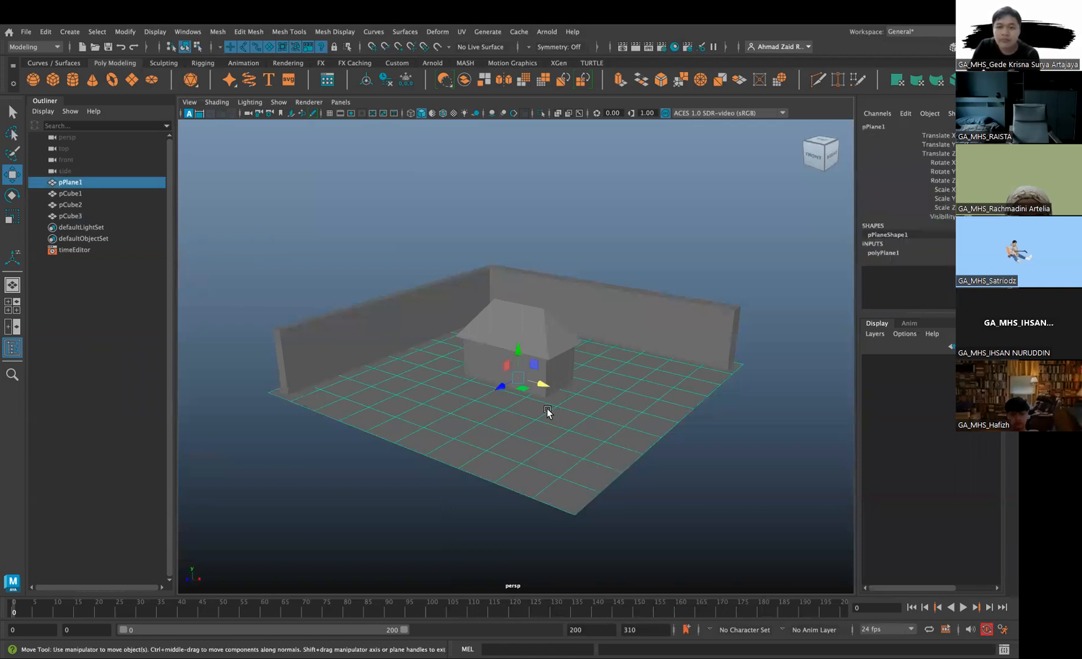
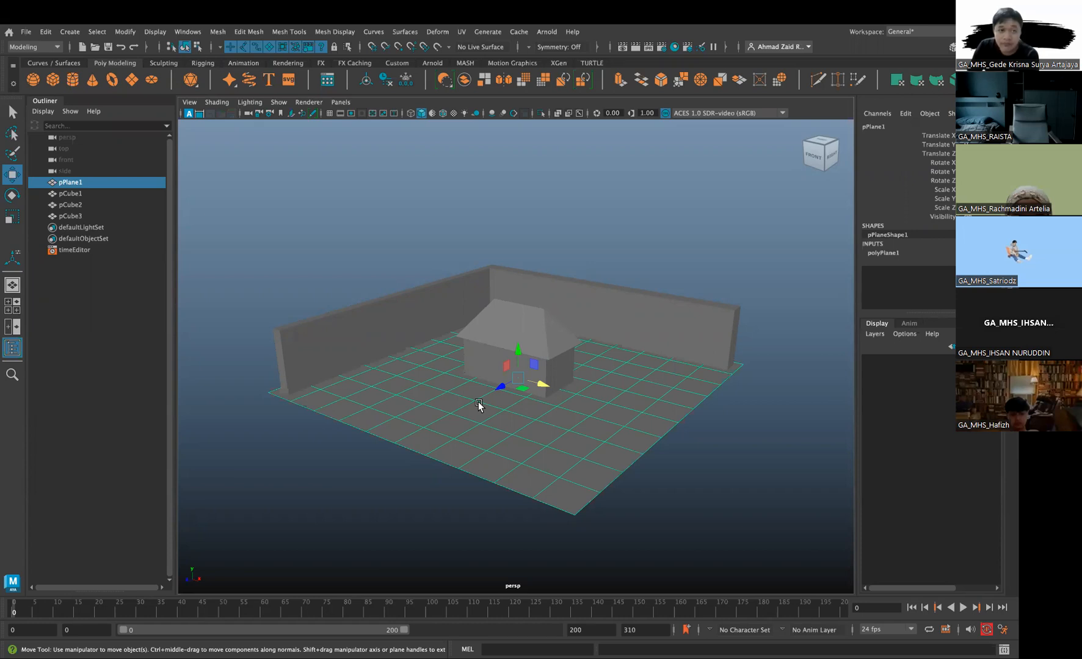
pyautogui.moveTo(483, 409); pyautogui.dragTo(793, 488, button='right')
pyautogui.click(718, 470)
pyautogui.click(561, 428)
pyautogui.rightClick(562, 429)
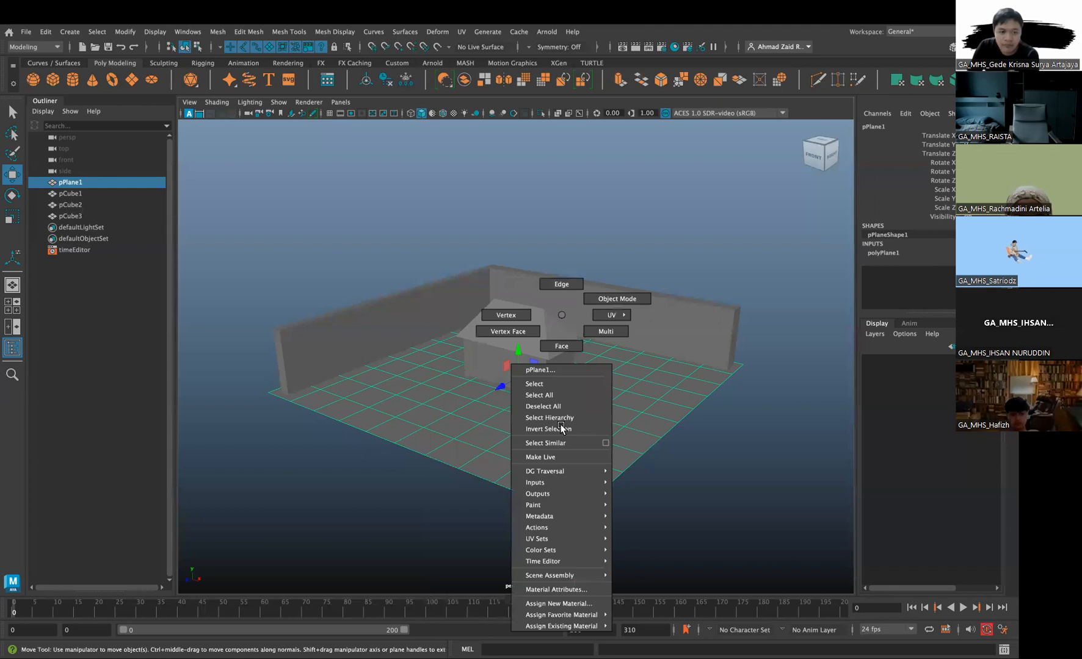
pyautogui.click(567, 603)
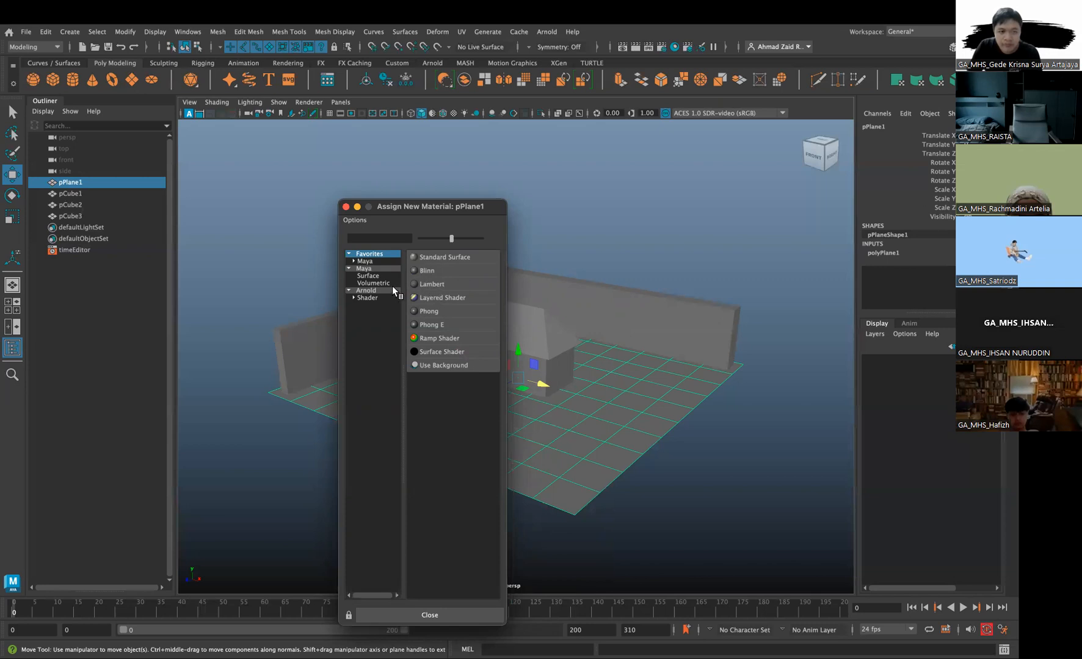
pyautogui.click(368, 275)
pyautogui.click(373, 282)
pyautogui.click(366, 297)
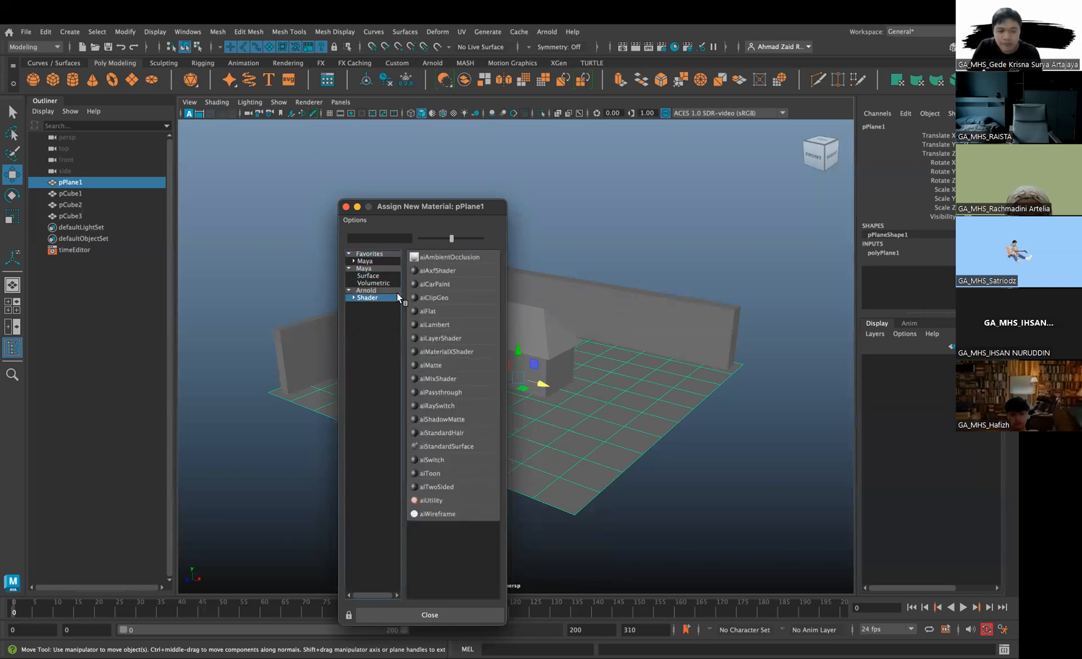
pyautogui.click(374, 261)
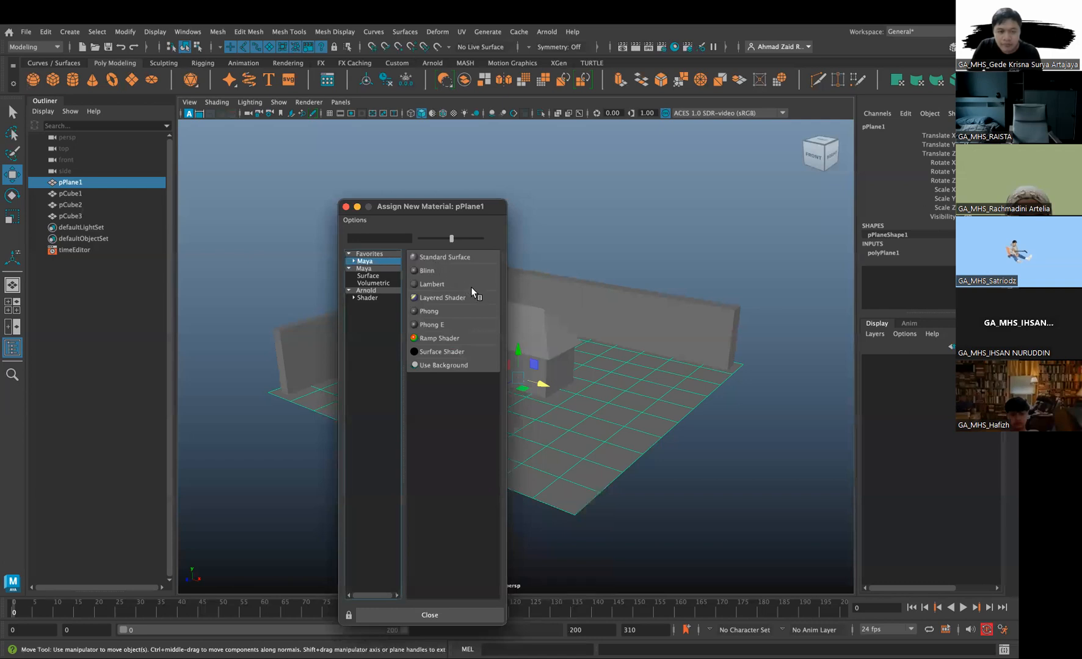
pyautogui.click(432, 285)
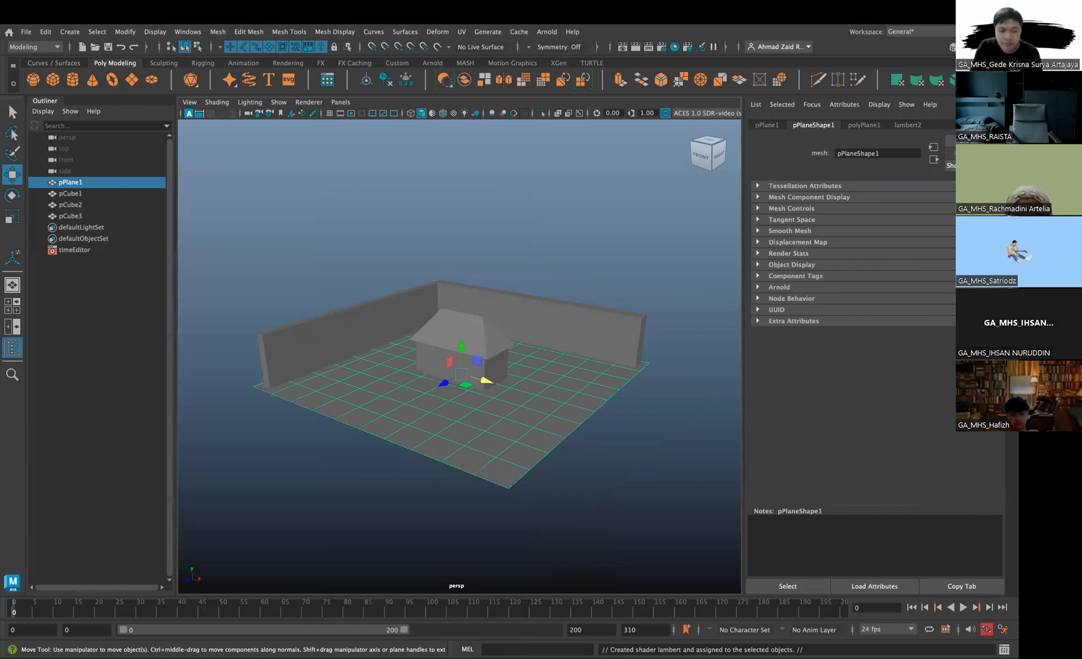
# Rename the ground plane's Lambert material to Base in the Attribute Editor
pyautogui.hotkey('ctrl', 'a')
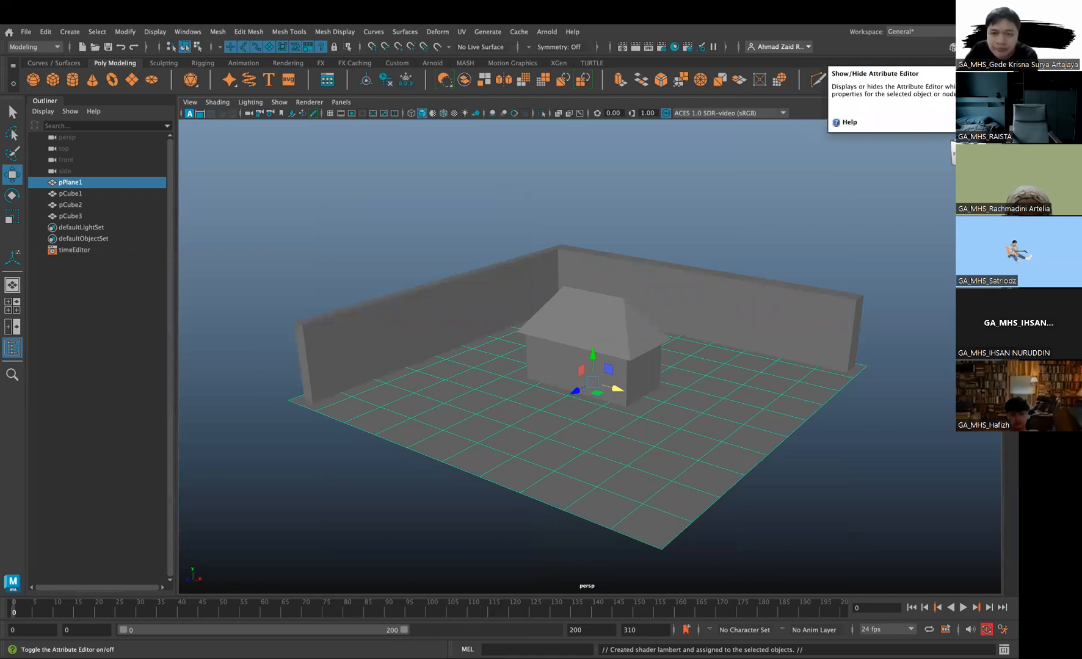
pyautogui.hotkey('ctrl', 'a')
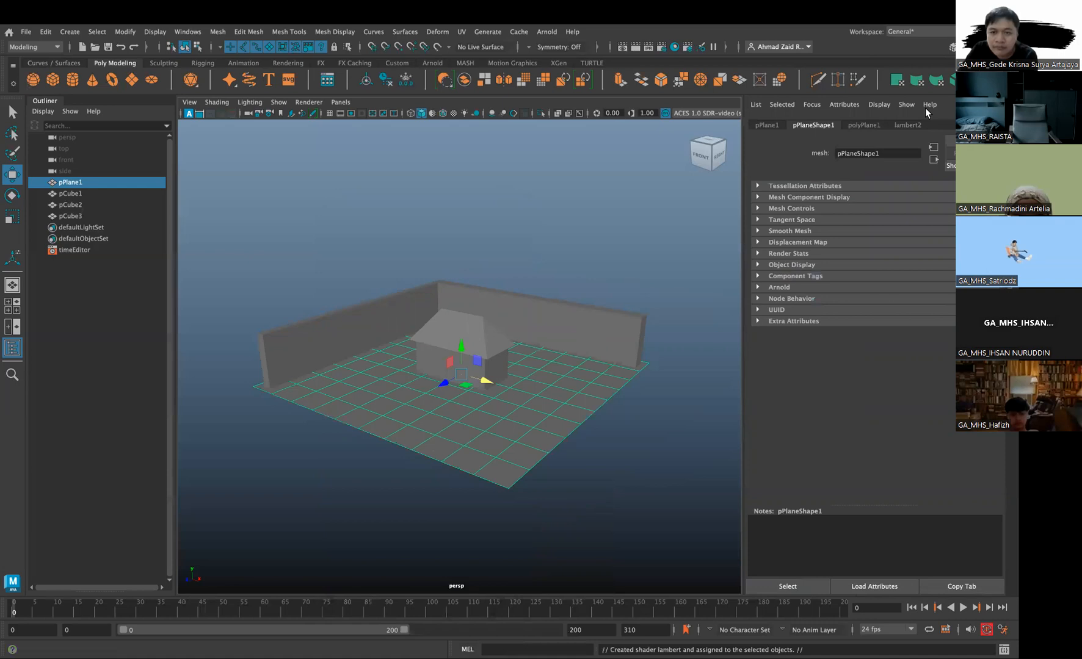
pyautogui.click(907, 124)
pyautogui.moveTo(879, 154); pyautogui.dragTo(792, 158)
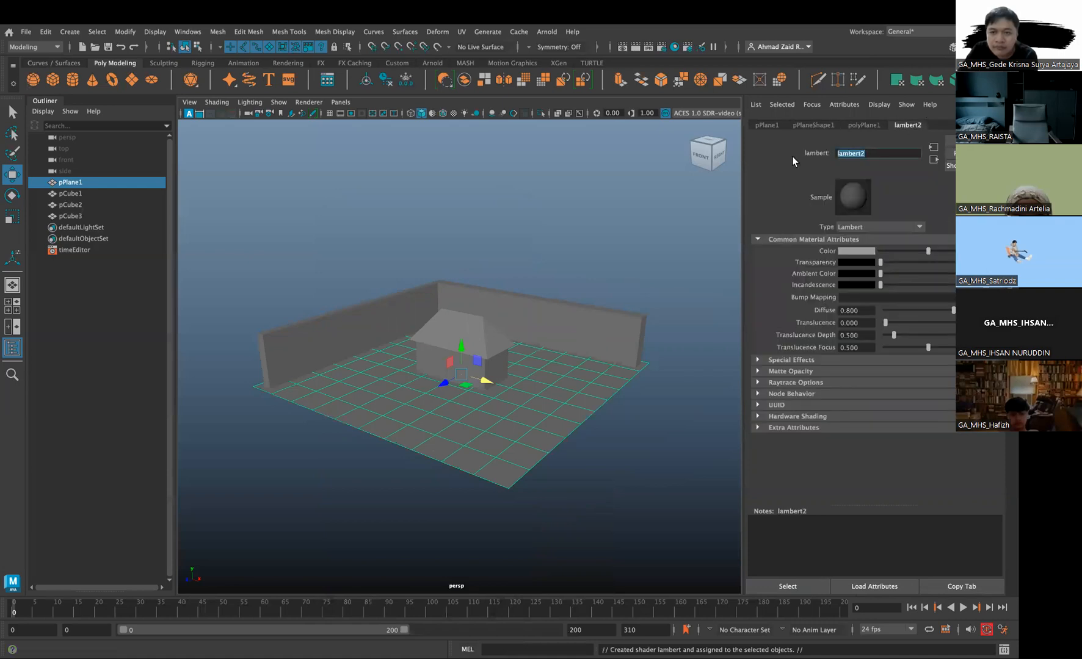
pyautogui.write('Base')
pyautogui.press('Return')
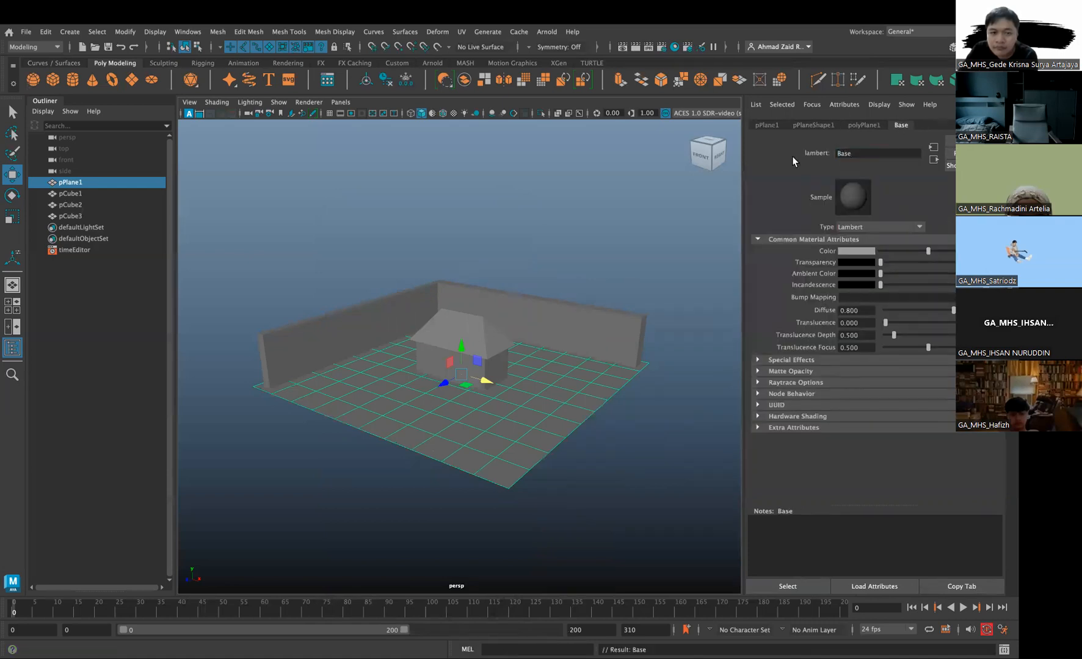
# Set the Base material's color to the cyan swatch, dismissing the color picker warnings
pyautogui.click(863, 251)
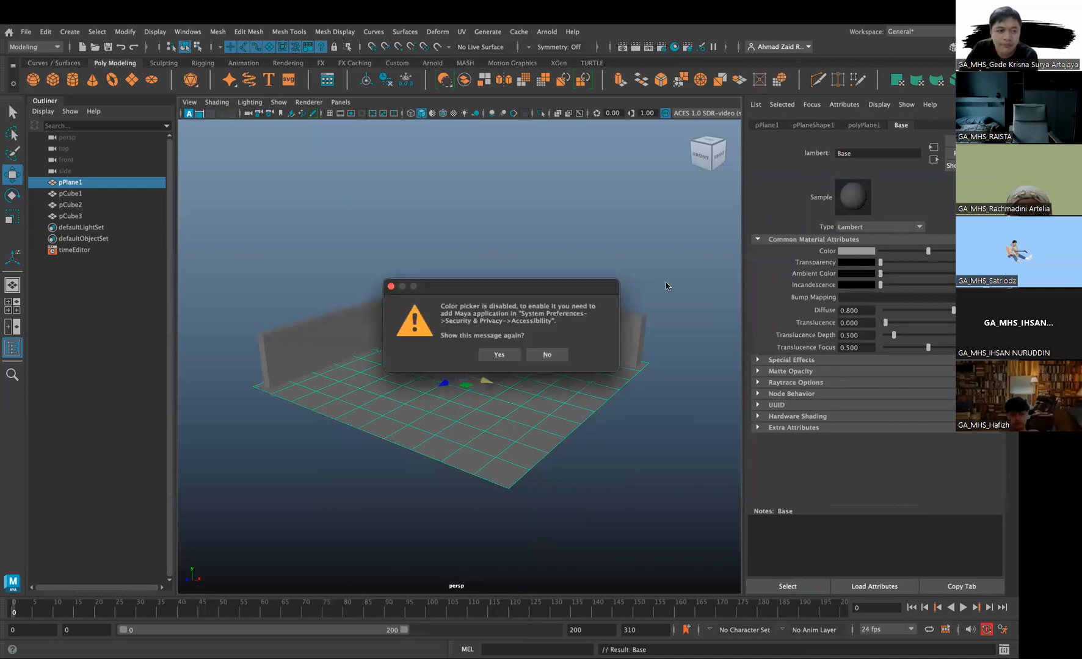
pyautogui.click(499, 354)
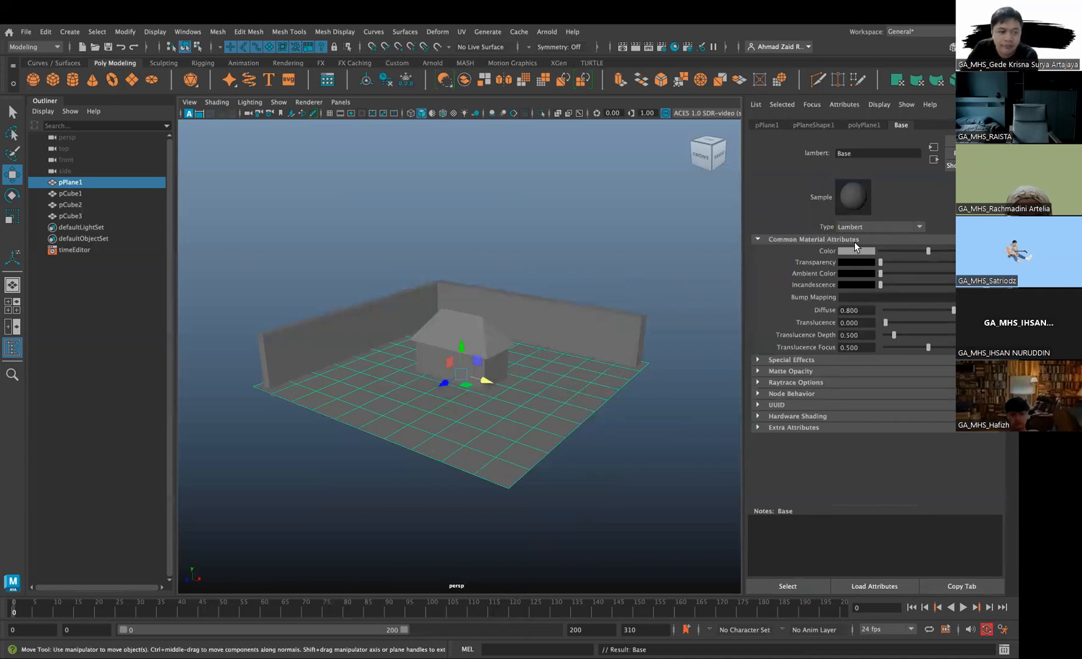
pyautogui.click(847, 250)
pyautogui.click(496, 354)
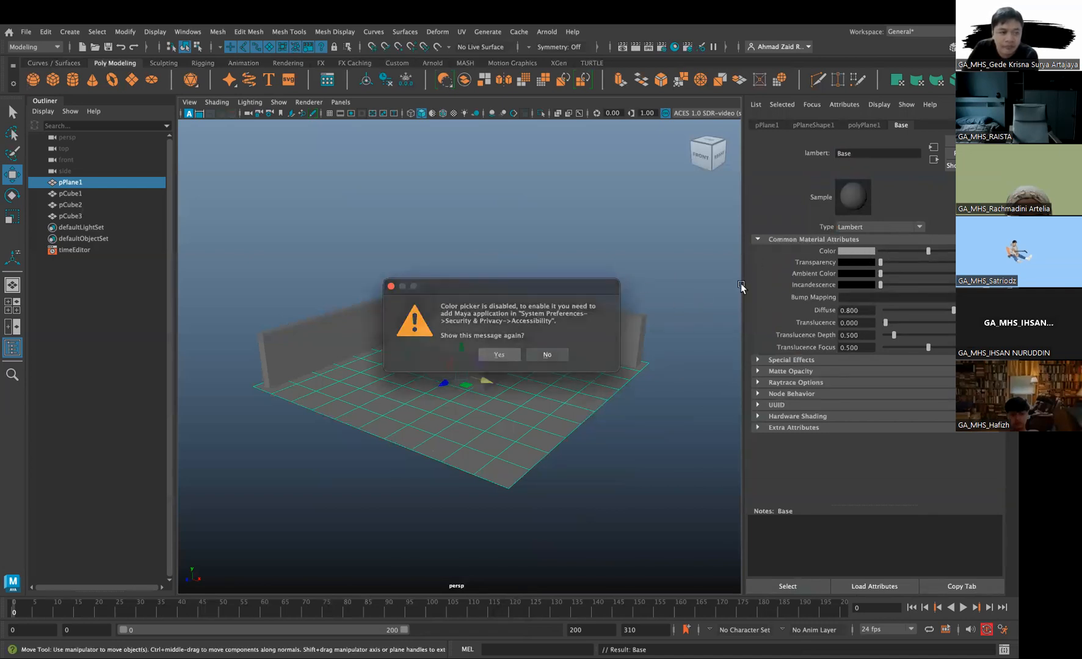
pyautogui.click(872, 251)
pyautogui.click(556, 354)
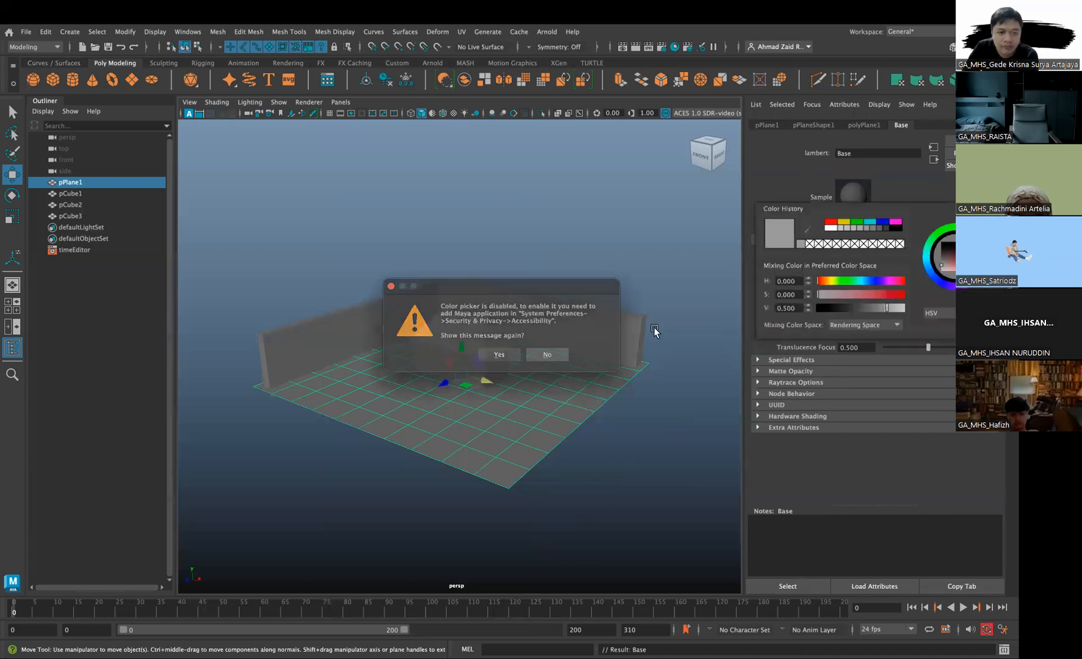
pyautogui.click(867, 251)
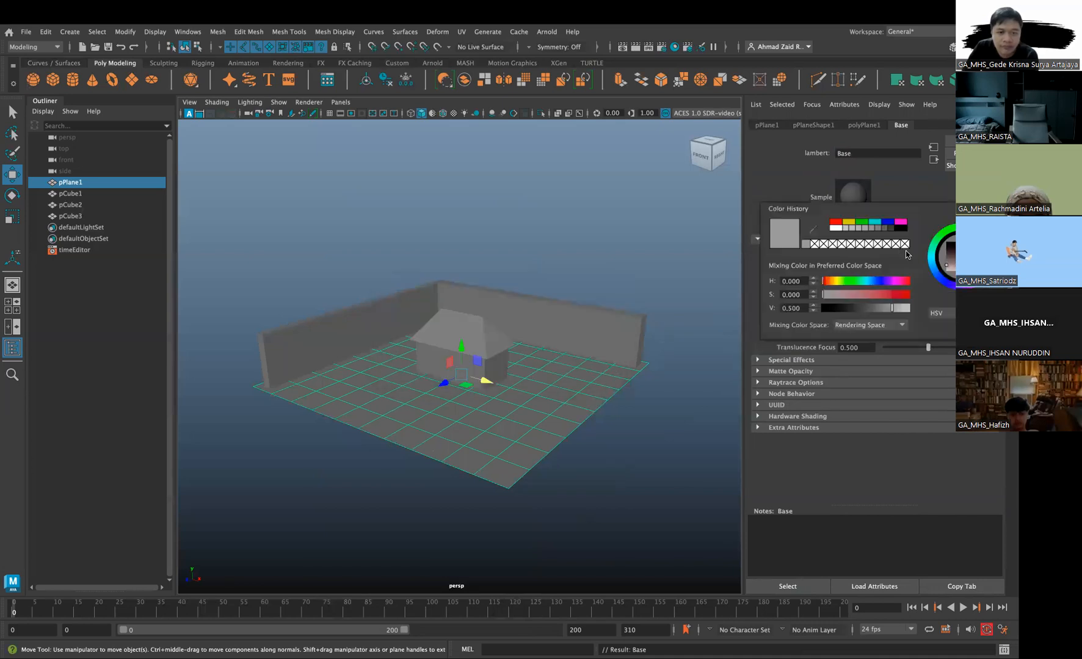
pyautogui.click(874, 223)
pyautogui.click(849, 222)
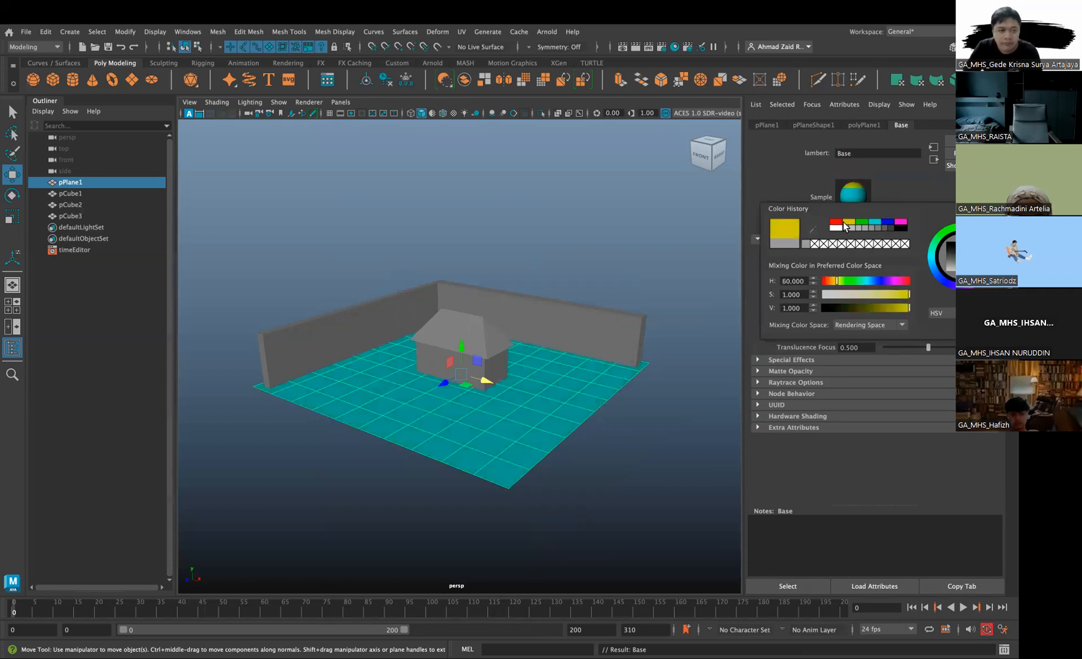
pyautogui.click(874, 224)
pyautogui.click(633, 288)
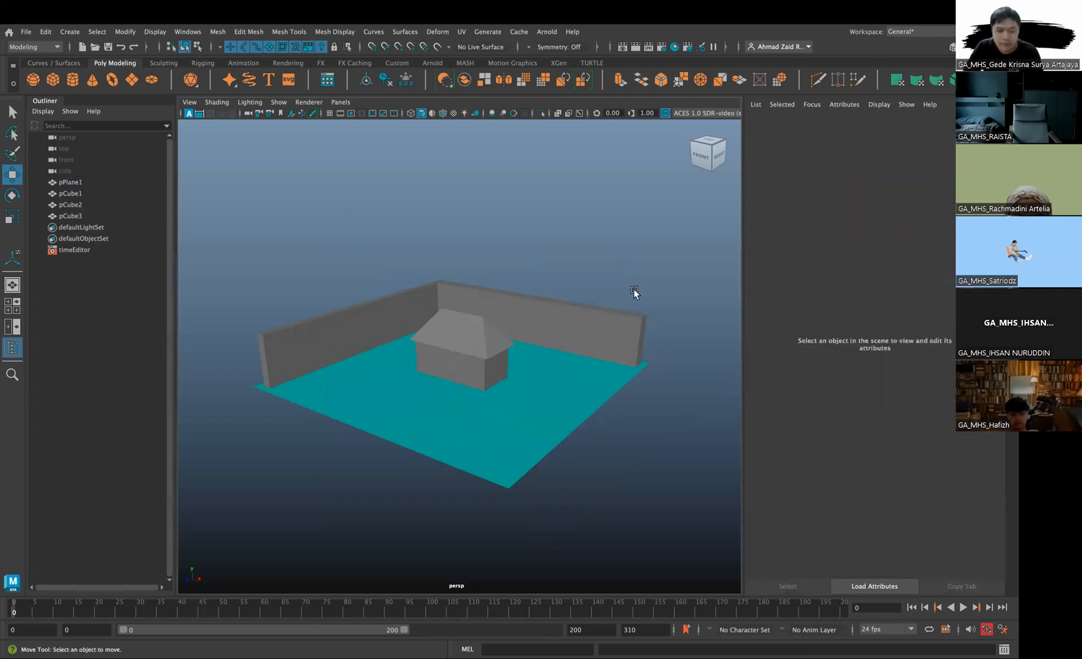
# Assign a new Lambert material to the boundary walls and rename it Tembok
pyautogui.click(616, 313)
pyautogui.moveTo(586, 315); pyautogui.dragTo(675, 544, button='right')
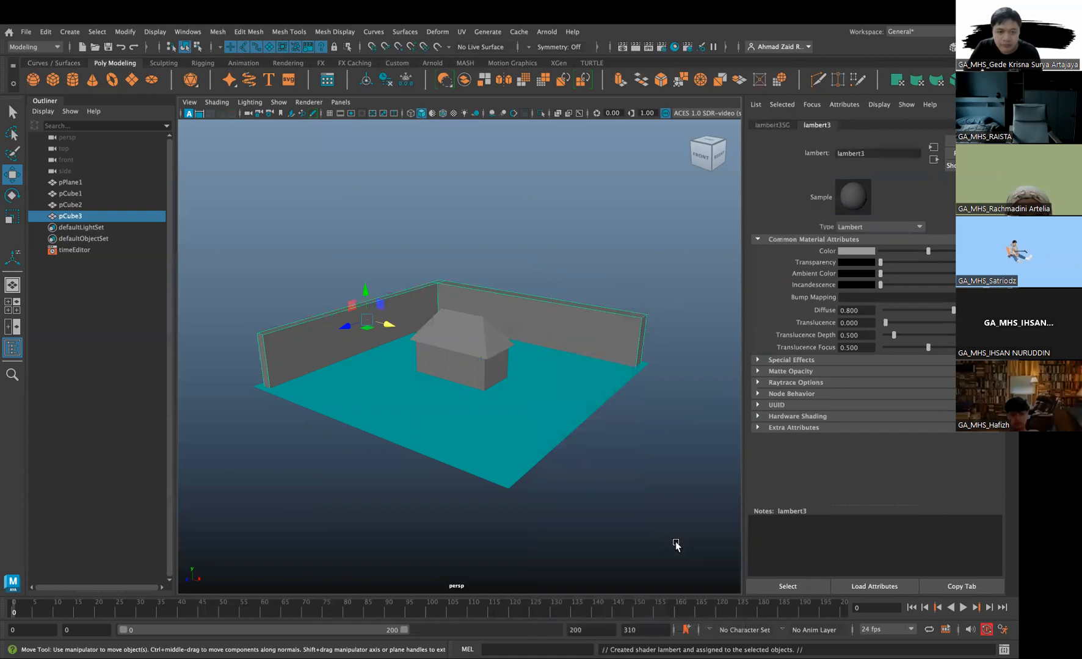
pyautogui.moveTo(871, 152); pyautogui.dragTo(768, 147)
pyautogui.write('Tembok')
pyautogui.press('Return')
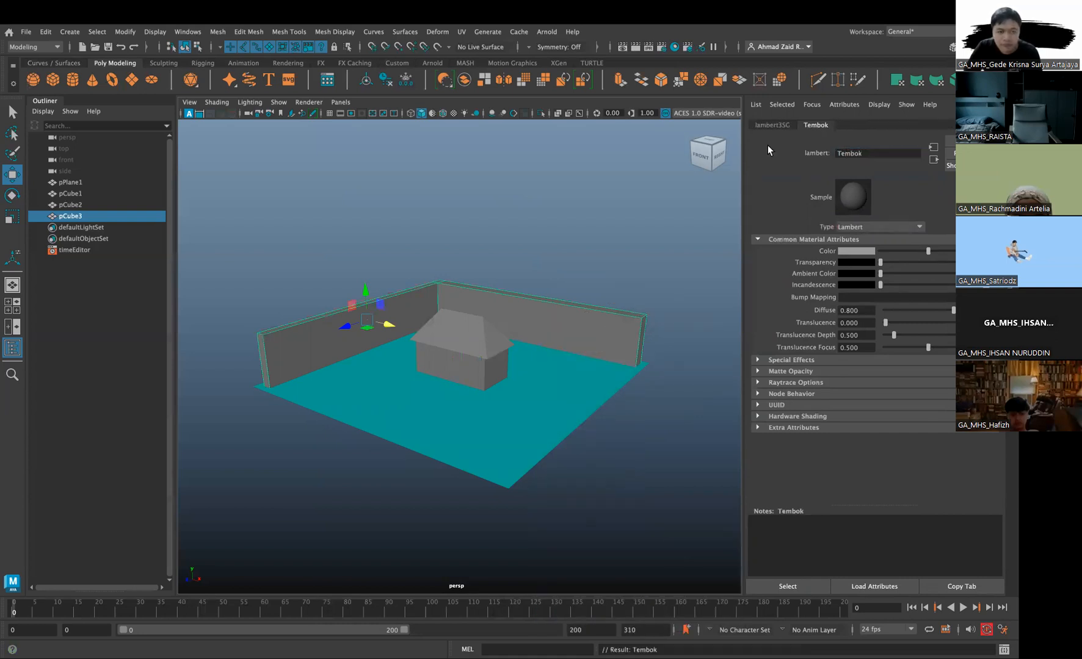
# Set the Tembok material's color to the yellow swatch and deselect the boundary walls
pyautogui.click(856, 250)
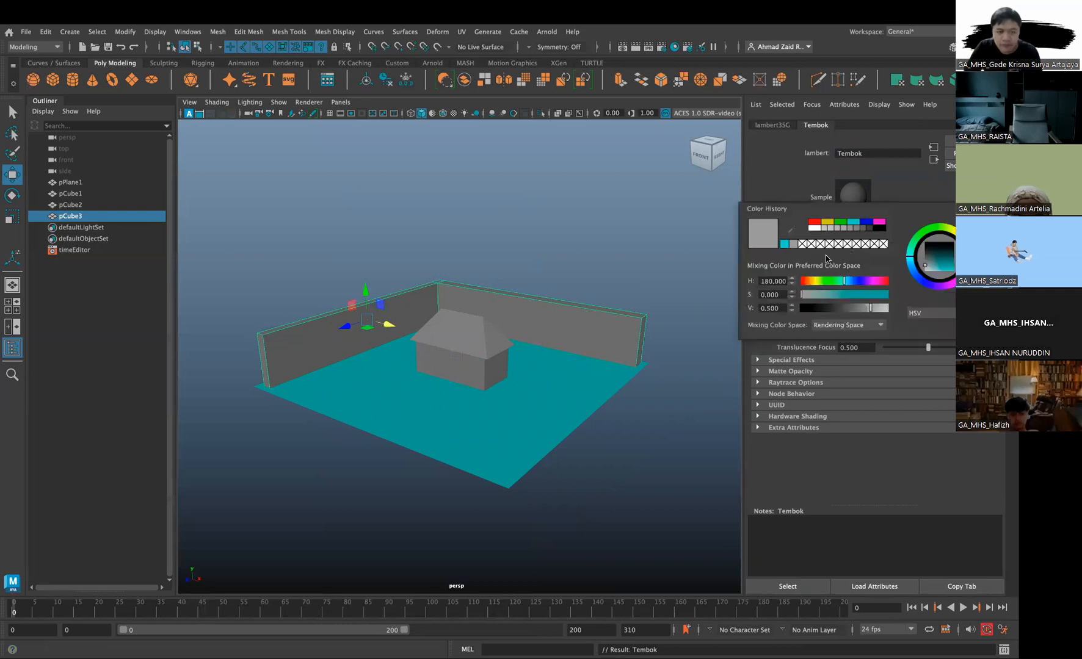
pyautogui.click(827, 223)
pyautogui.click(590, 243)
# Assign a new Lambert material to the house body beneath the roof
pyautogui.scroll(5, 500, 377)
pyautogui.click(497, 380)
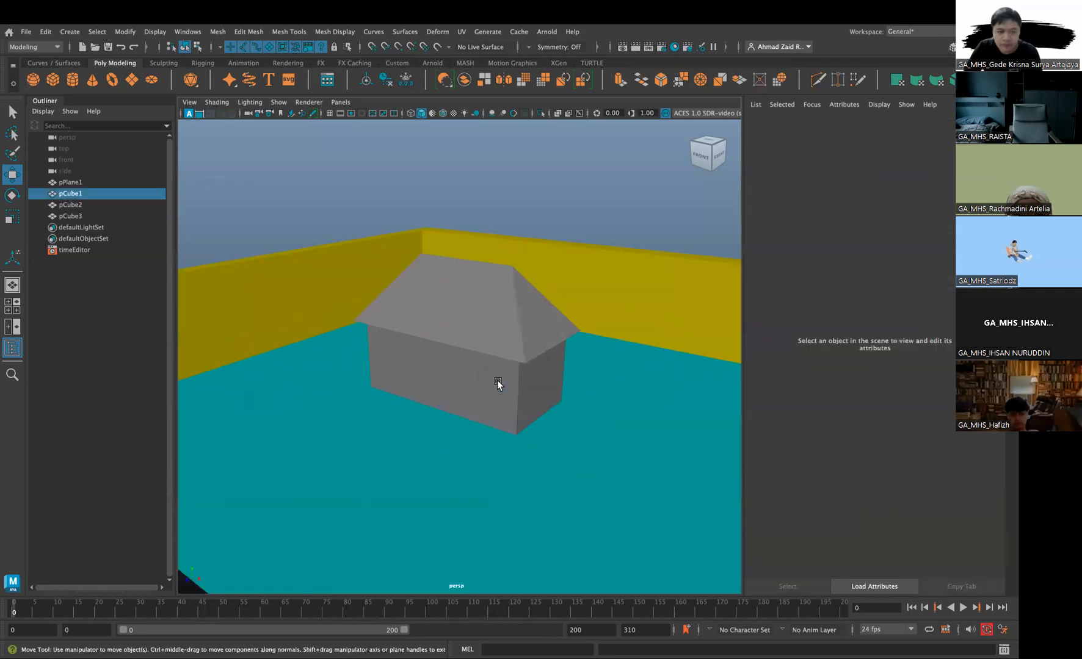
pyautogui.scroll(-5, 502, 377)
pyautogui.rightClick(502, 383)
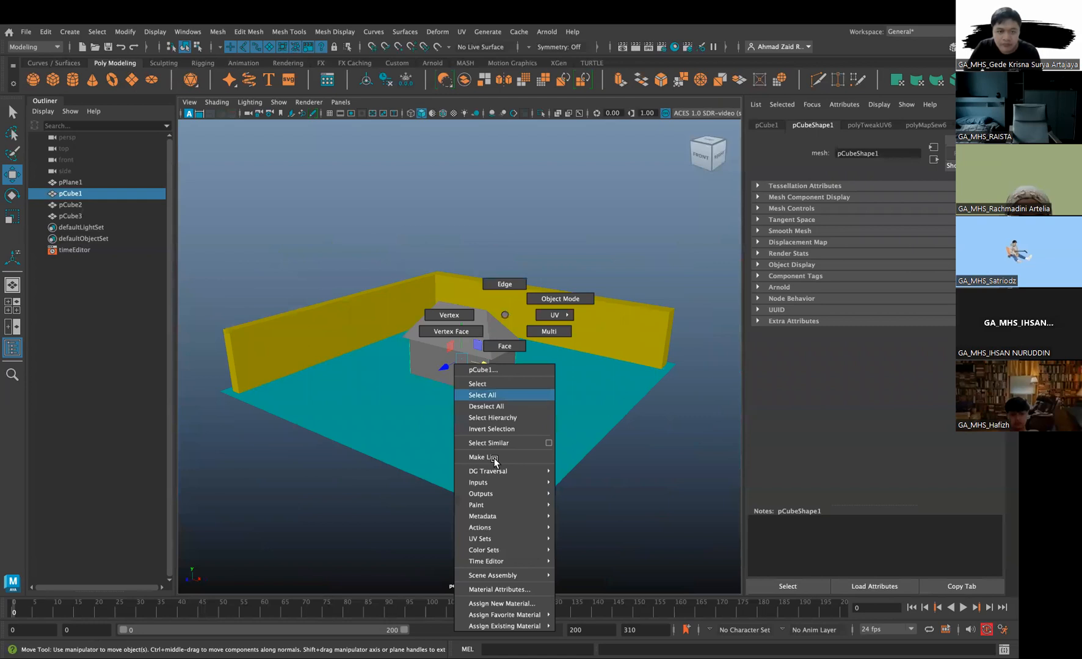
pyautogui.moveTo(523, 611)
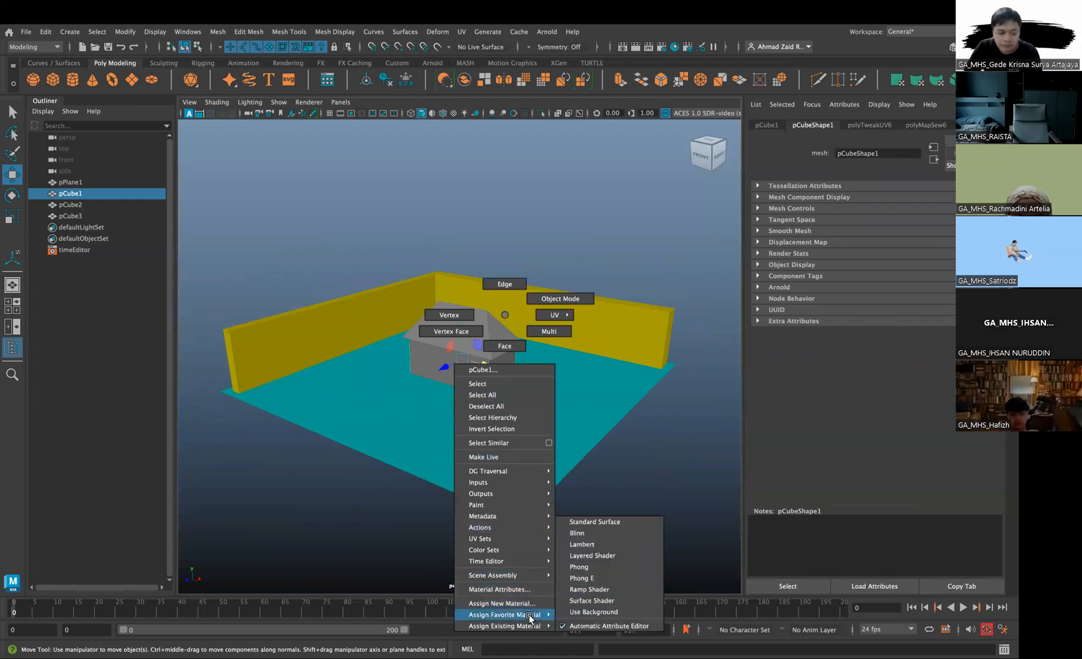
pyautogui.click(590, 545)
# Rename the house body's Lambert material to Bangunan and set its color to the magenta swatch
pyautogui.doubleClick(884, 151)
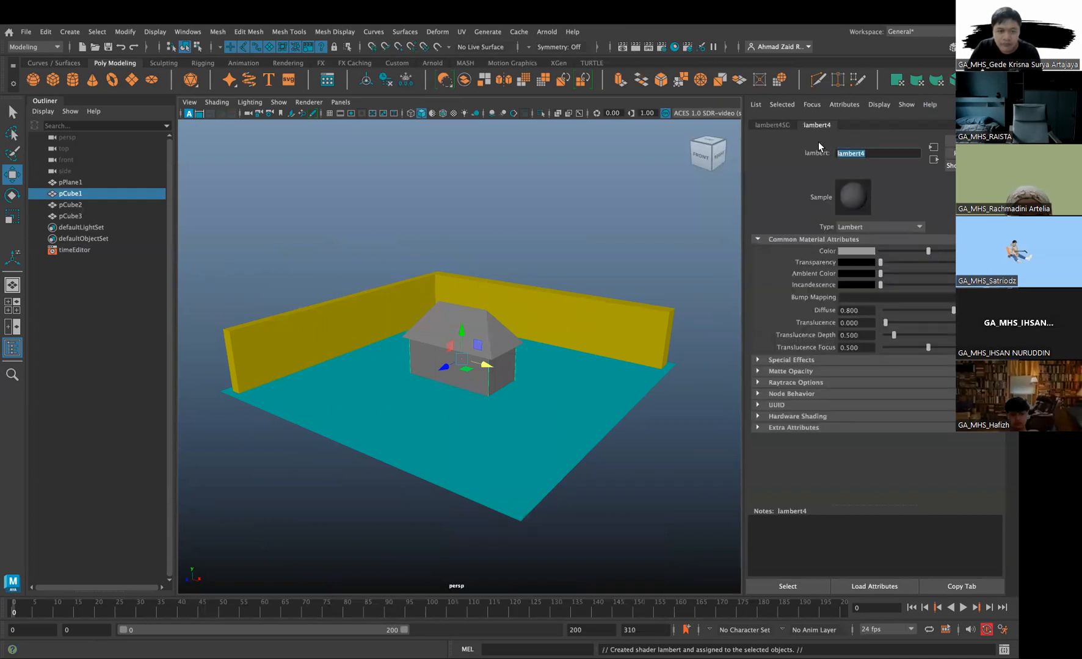
pyautogui.write('Bangunan')
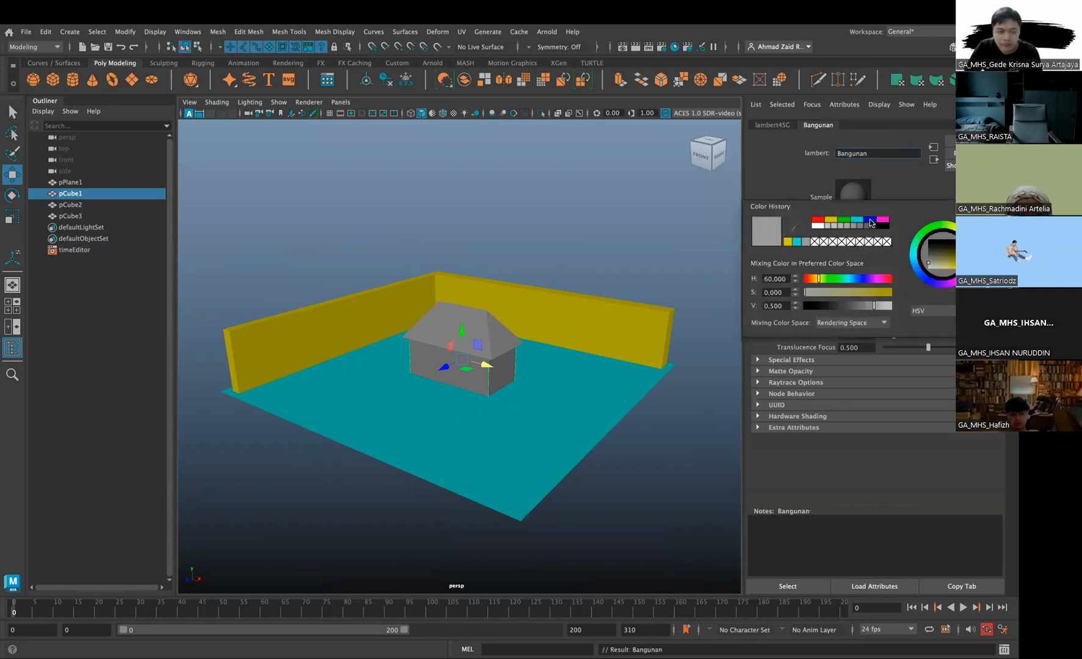
pyautogui.click(882, 219)
# Assign a new Lambert material to the roof and rename it Atap
pyautogui.click(445, 326)
pyautogui.moveTo(444, 316); pyautogui.dragTo(526, 543, button='right')
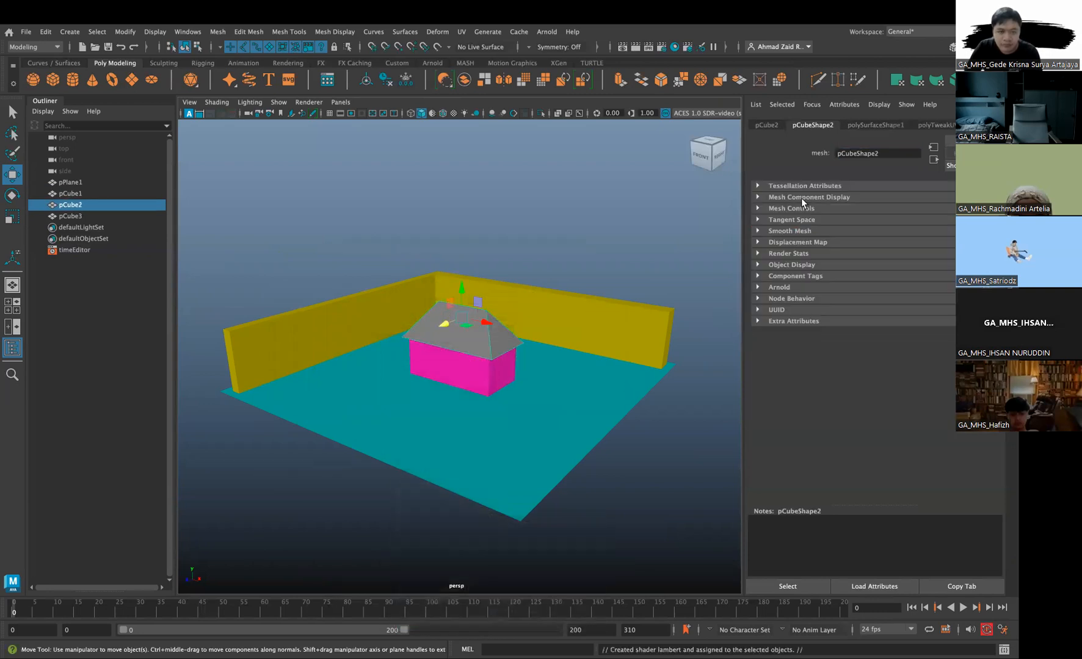
pyautogui.press('BackSpace')
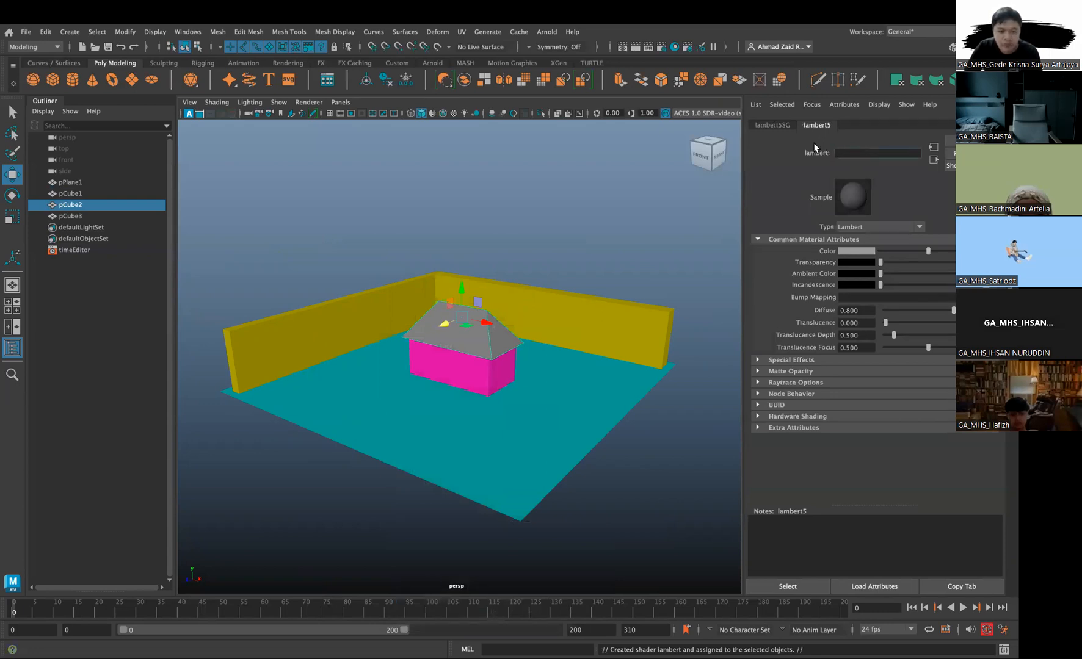
pyautogui.write('Atap')
pyautogui.press('Return')
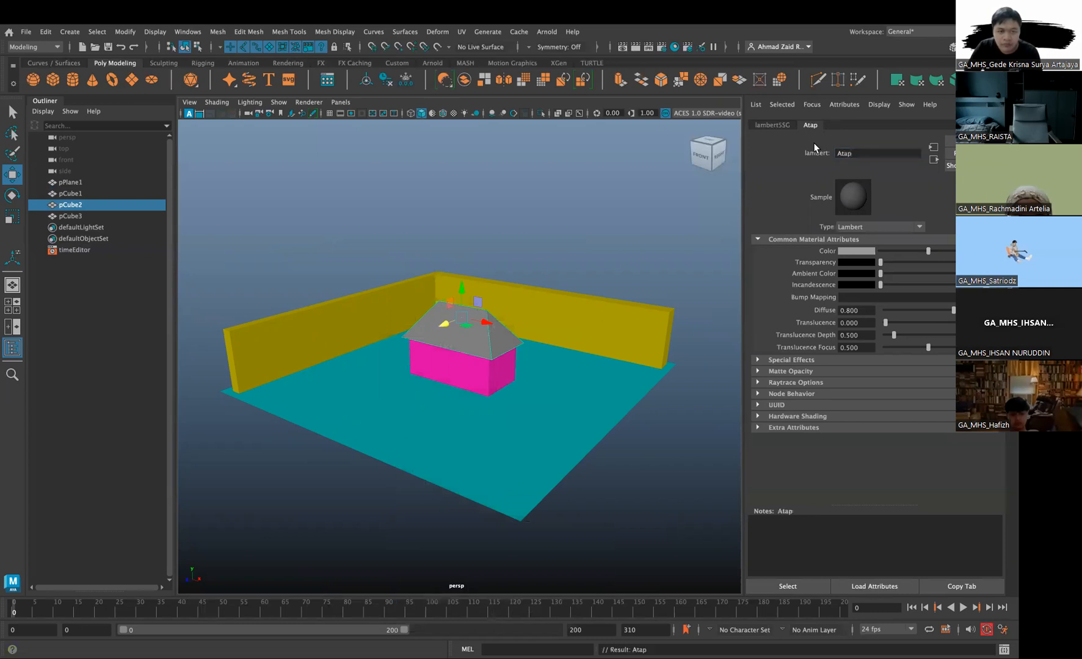
# Set the Atap material's color to the green swatch and deselect the roof
pyautogui.click(869, 250)
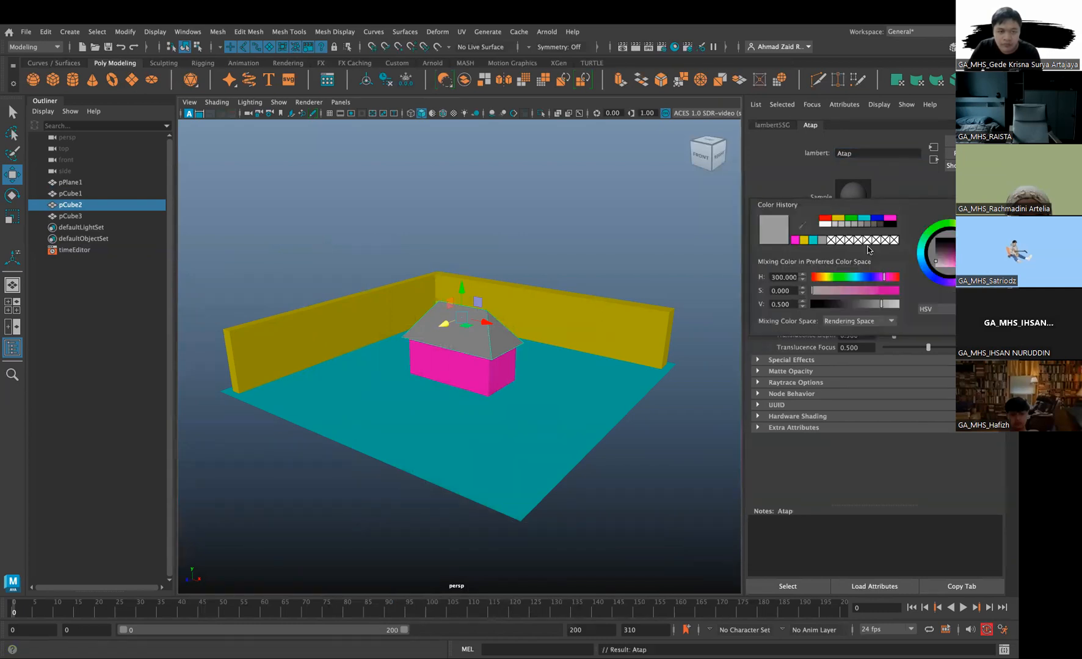
pyautogui.click(848, 221)
pyautogui.click(548, 272)
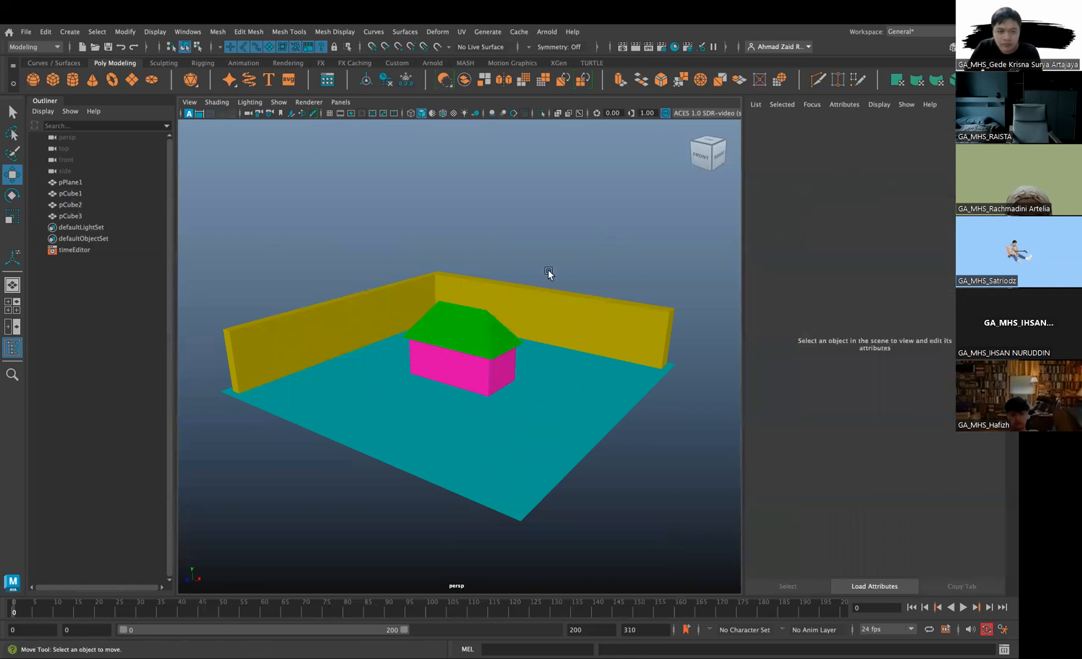
# Rename the ground plane object to Base1 and the house body object to Bangunan1 in the Outliner
pyautogui.click(79, 182)
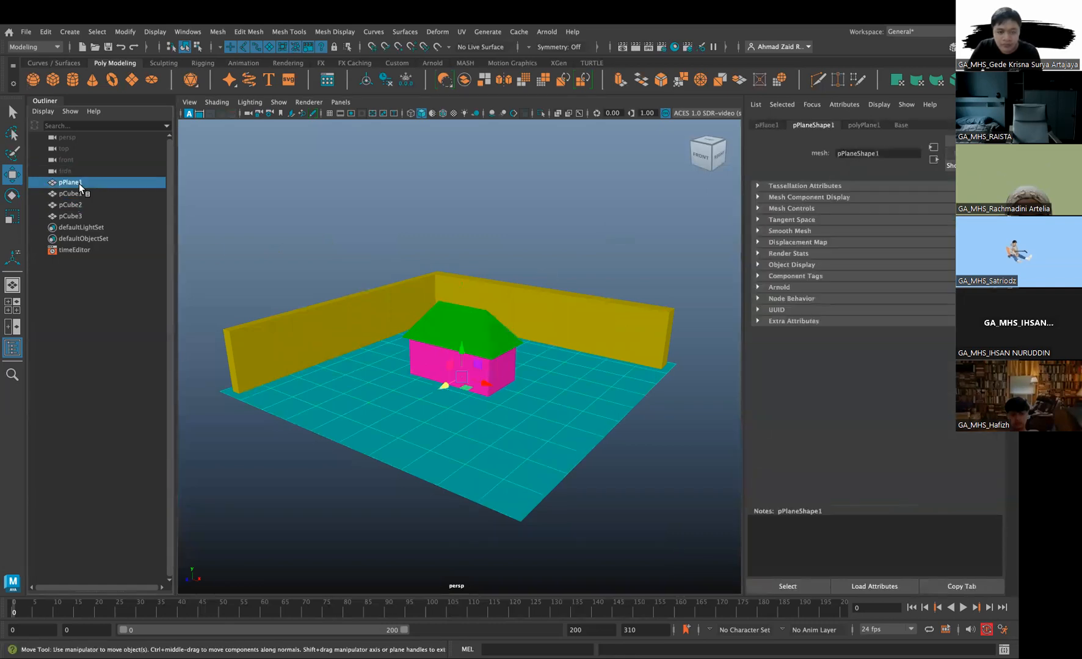
pyautogui.doubleClick(78, 184)
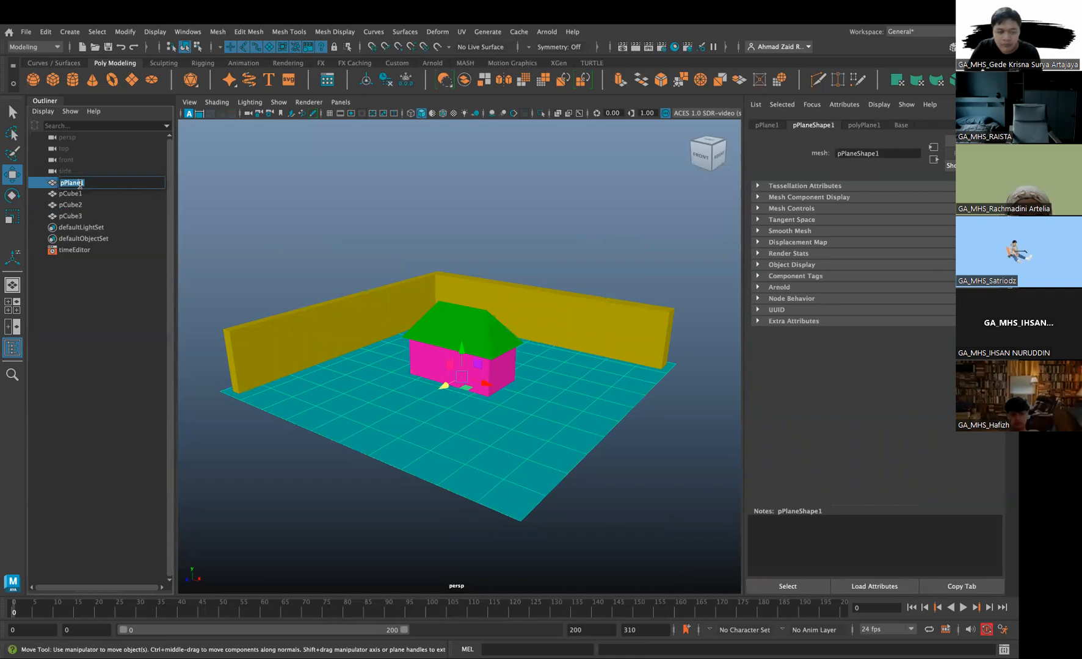
pyautogui.write('Base')
pyautogui.press('Return')
pyautogui.doubleClick(76, 193)
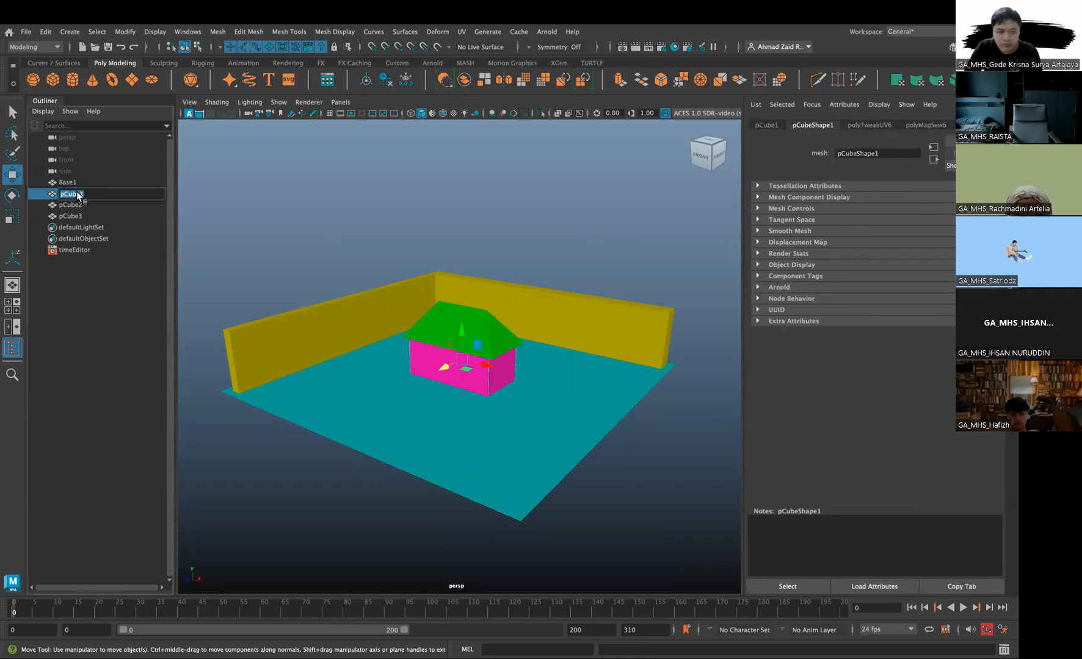
pyautogui.write('Bangunan1')
pyautogui.press('Return')
# Rename the roof object to Atap1 and the boundary walls object to Tembok1 in the Outliner
pyautogui.doubleClick(79, 203)
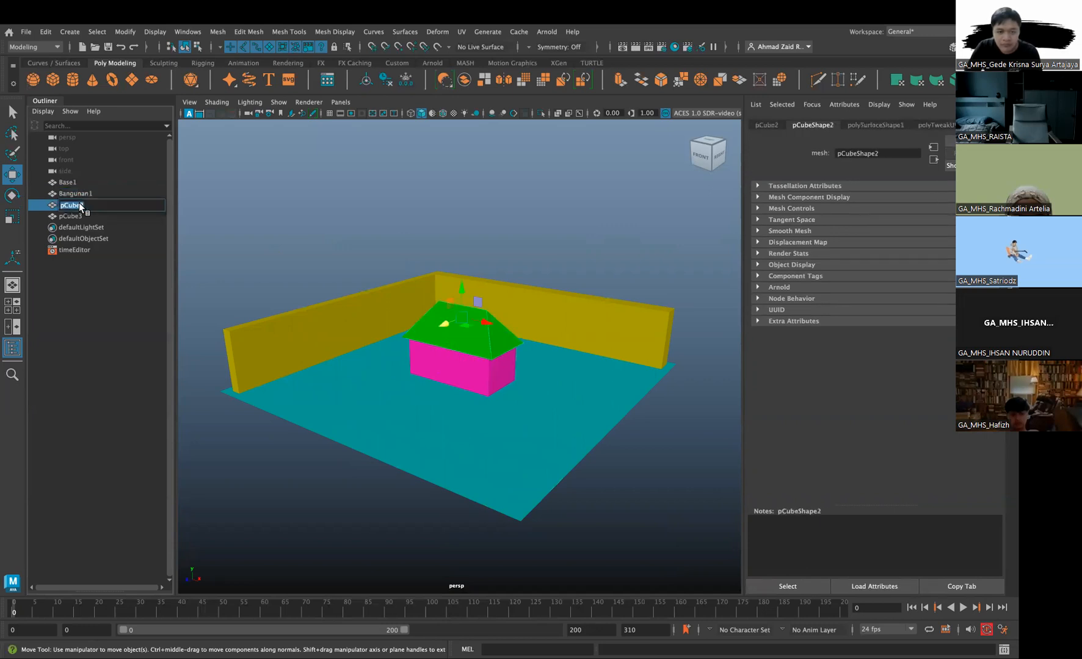
pyautogui.write('Atap1')
pyautogui.press('Return')
pyautogui.doubleClick(72, 217)
pyautogui.write('Tempo')
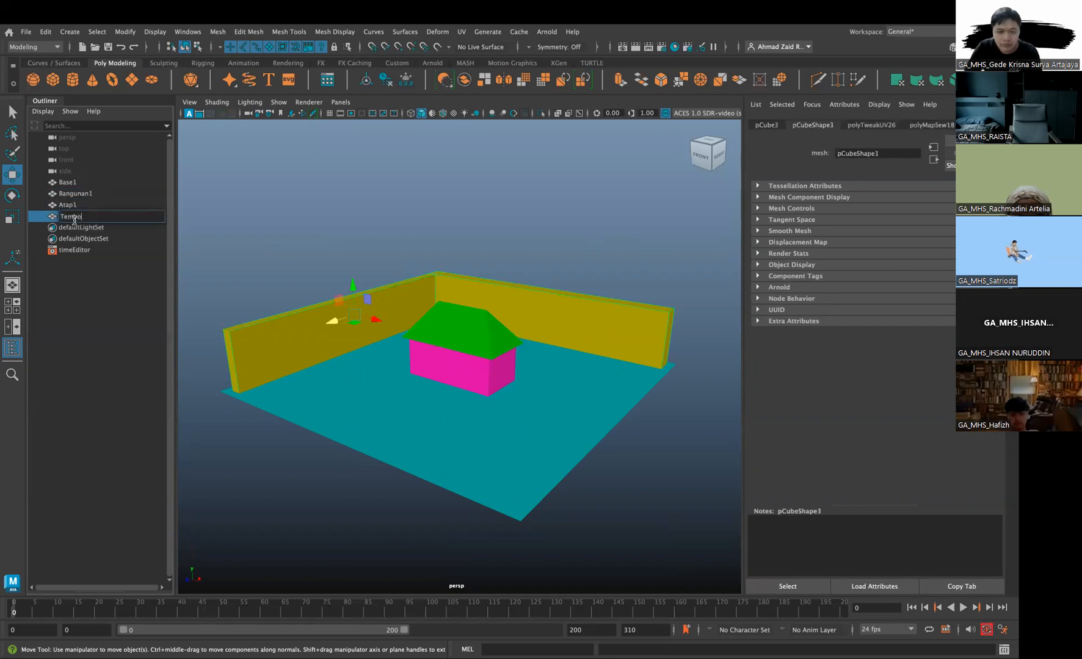
pyautogui.write('k1')
pyautogui.press('Return')
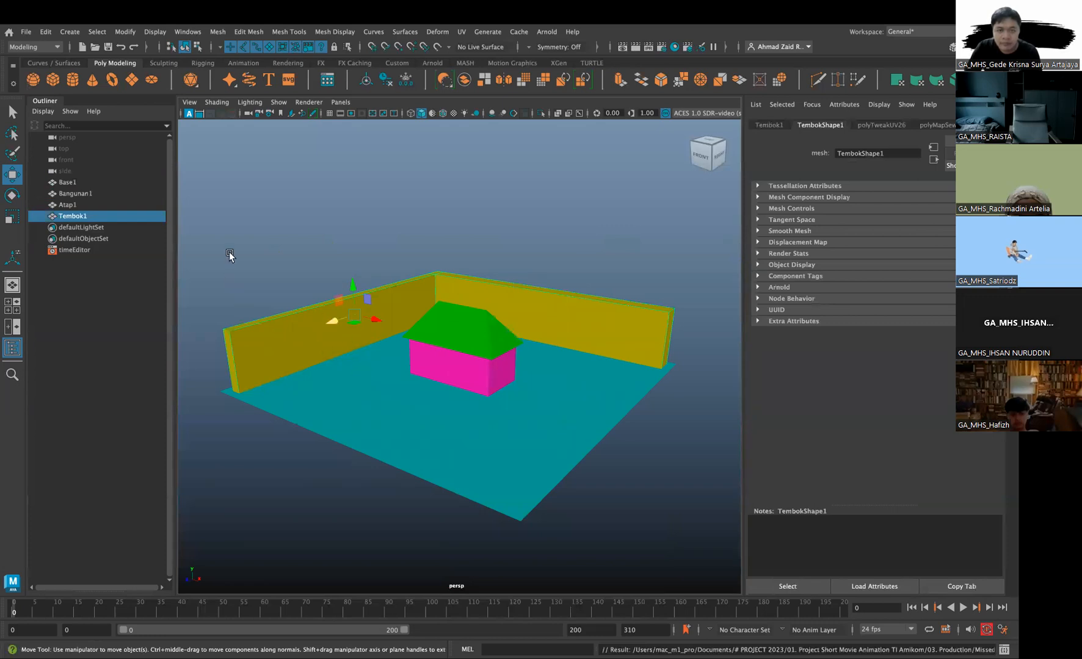
# Select all four scene objects and delete the construction history of everything in the scene
pyautogui.moveTo(245, 204); pyautogui.dragTo(554, 520)
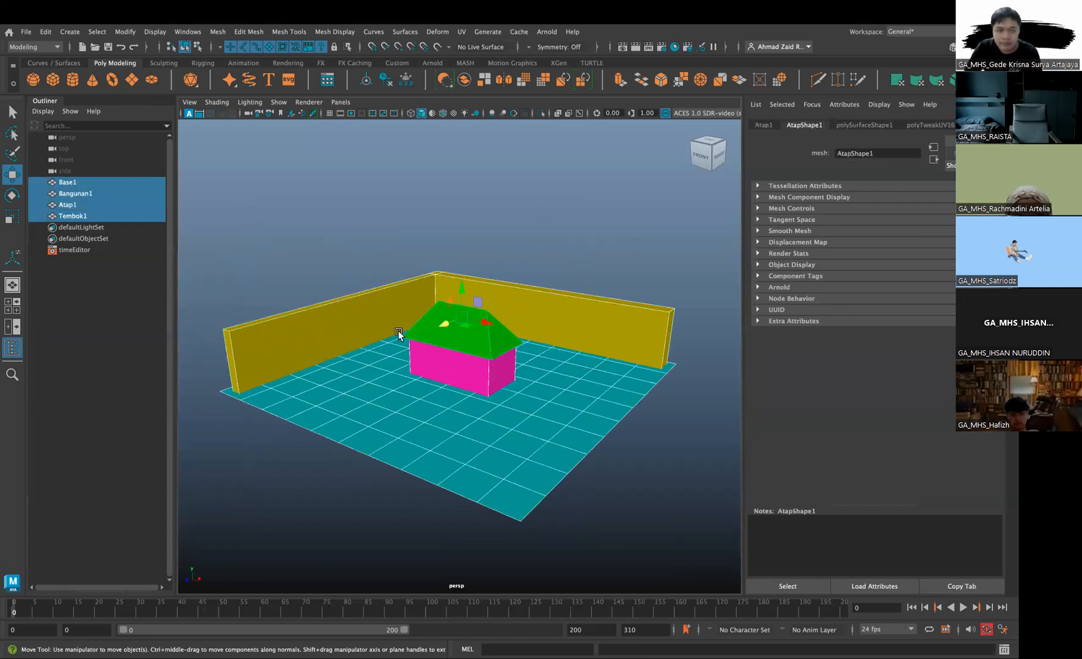
pyautogui.moveTo(296, 234); pyautogui.dragTo(621, 518)
pyautogui.moveTo(277, 215); pyautogui.dragTo(624, 524)
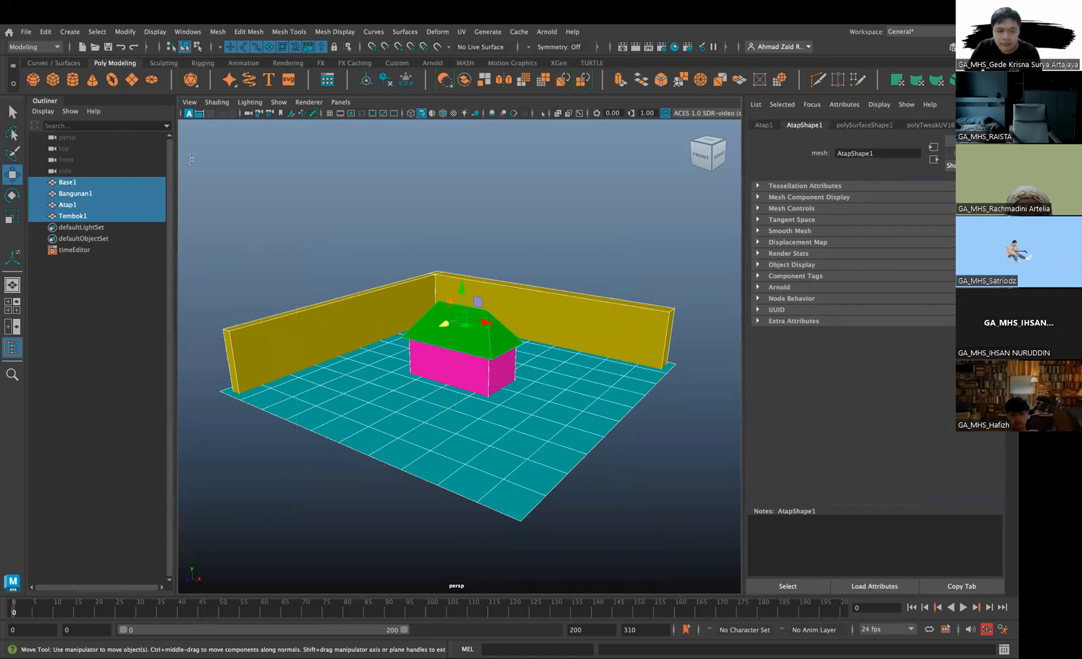
pyautogui.click(45, 31)
pyautogui.moveTo(136, 178)
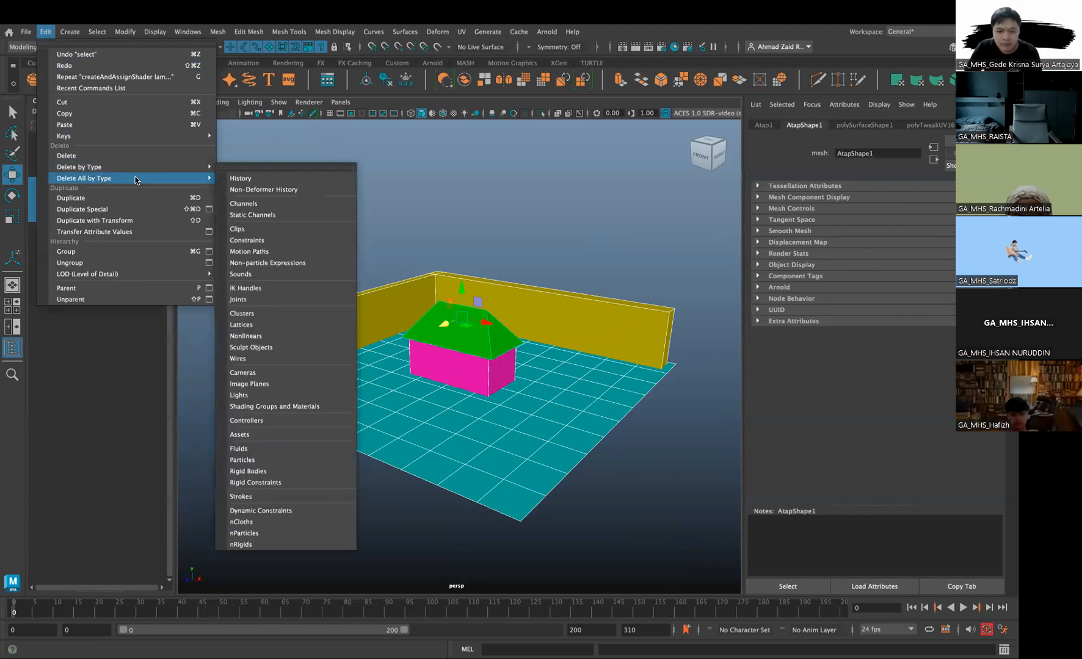
pyautogui.click(243, 179)
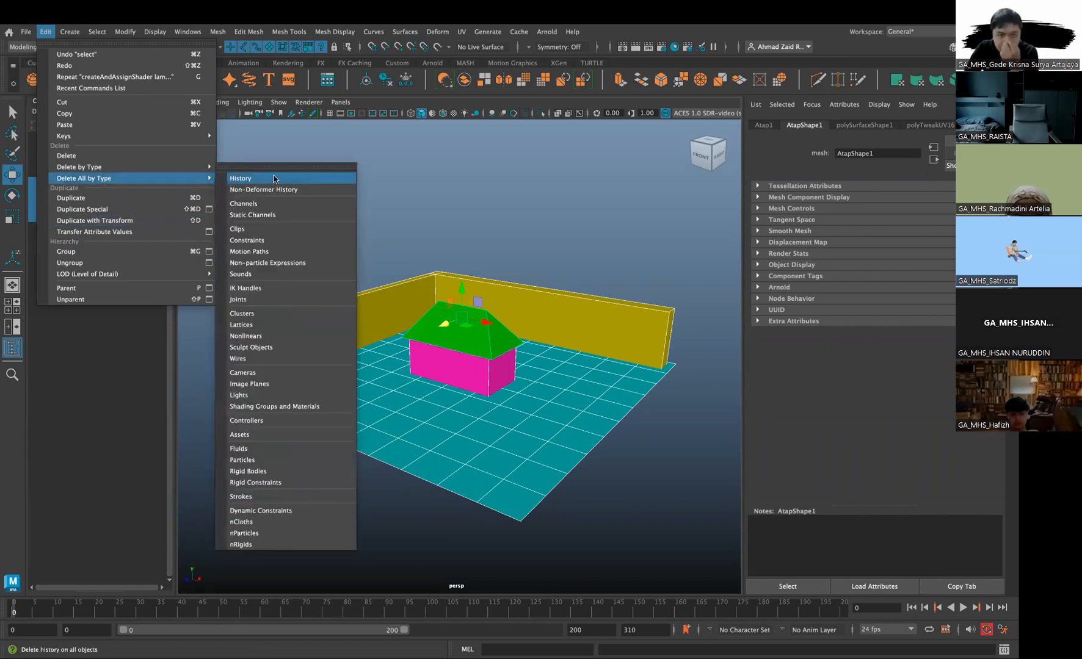
pyautogui.click(274, 179)
# Inspect the boundary walls, roof and ground plane individually to check their remaining attribute nodes
pyautogui.click(417, 210)
pyautogui.click(530, 320)
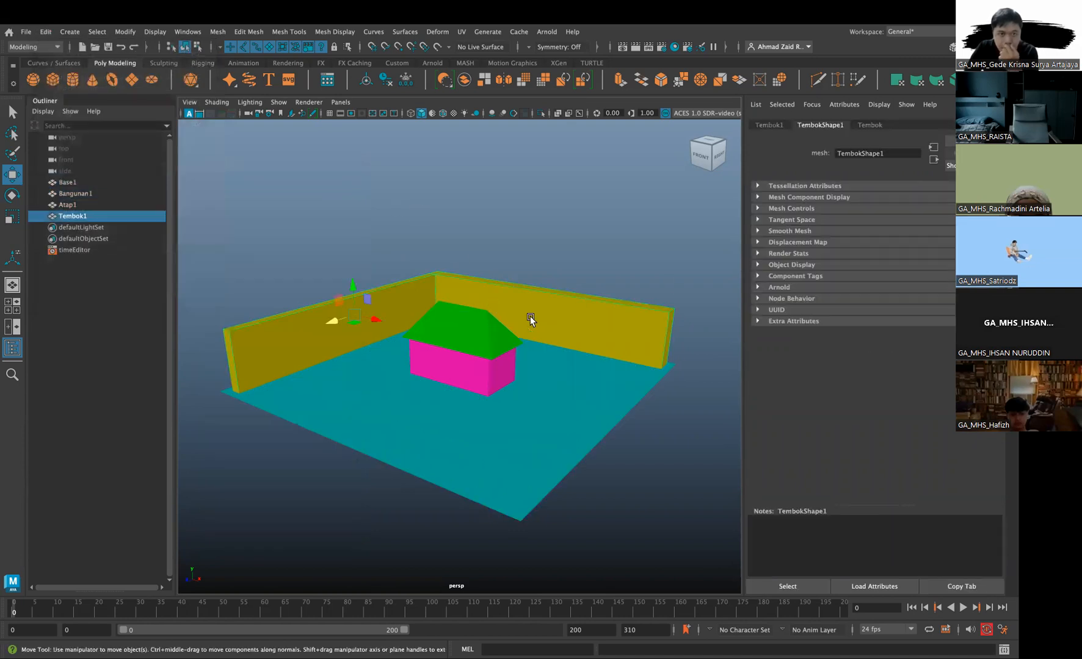
pyautogui.click(469, 333)
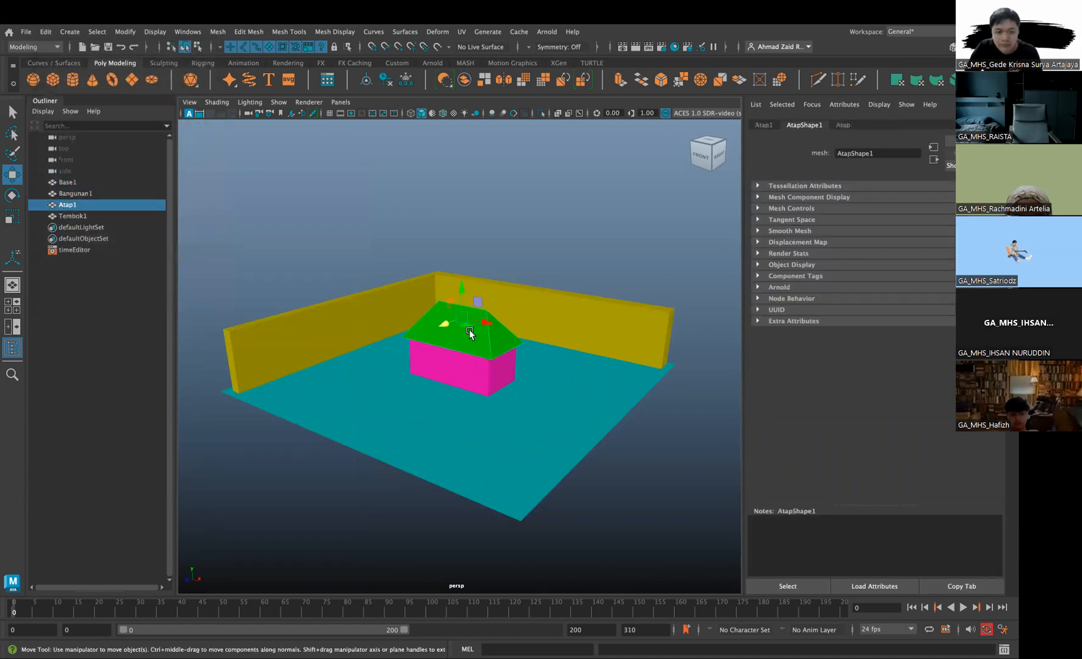
pyautogui.click(459, 417)
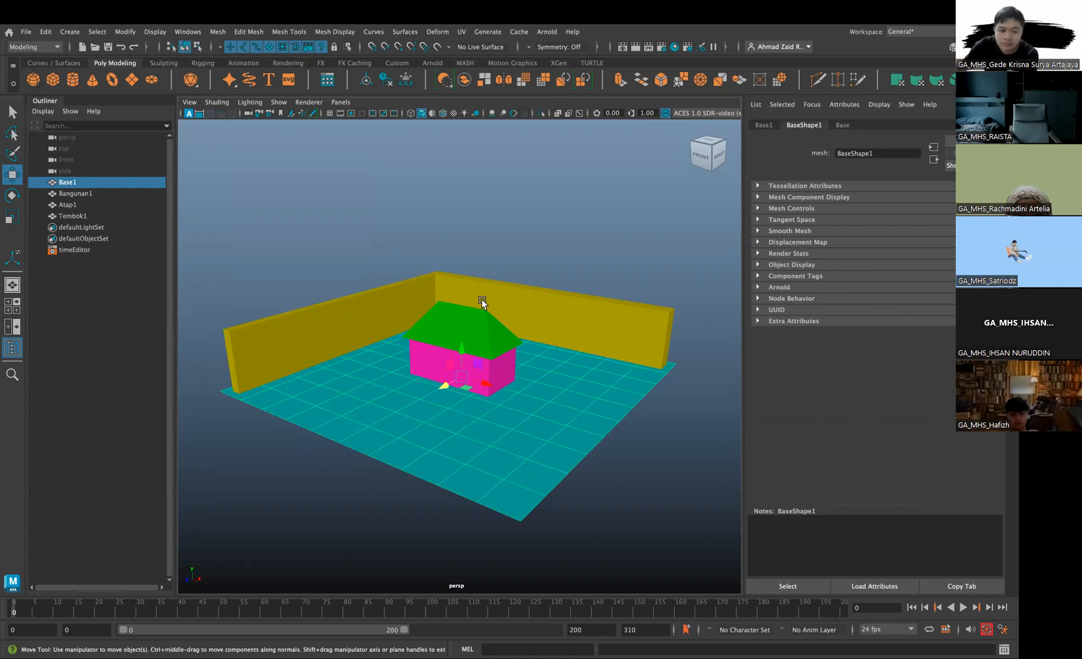
# Select all four scene objects, begin an Export Selection, and set its file type to OBJexport
pyautogui.moveTo(334, 235); pyautogui.dragTo(674, 524)
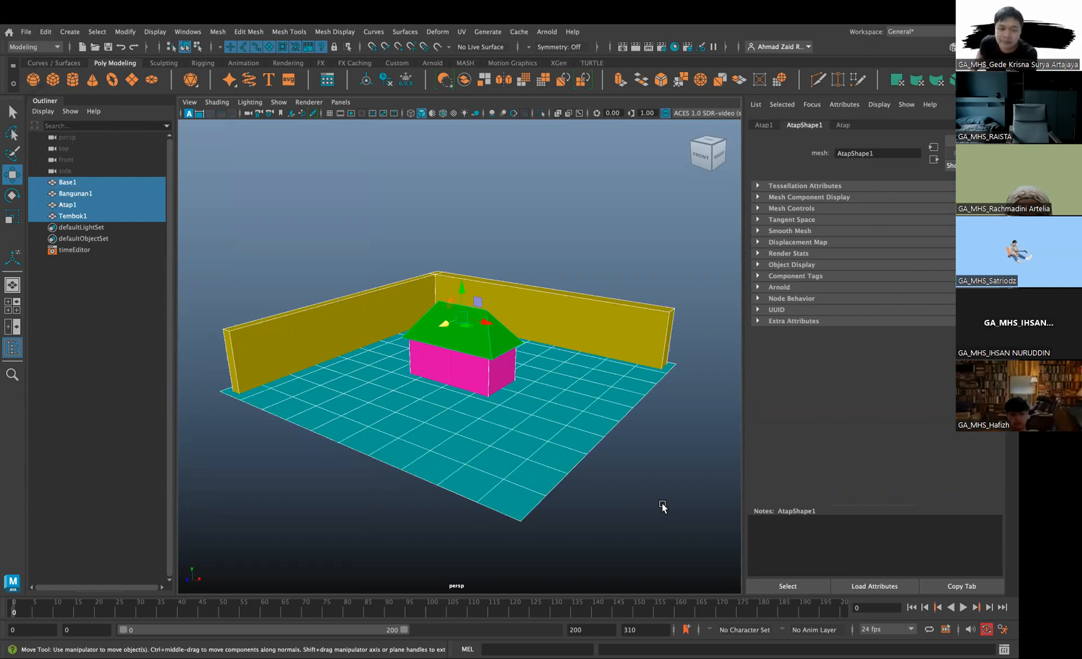
pyautogui.moveTo(297, 223); pyautogui.dragTo(589, 543)
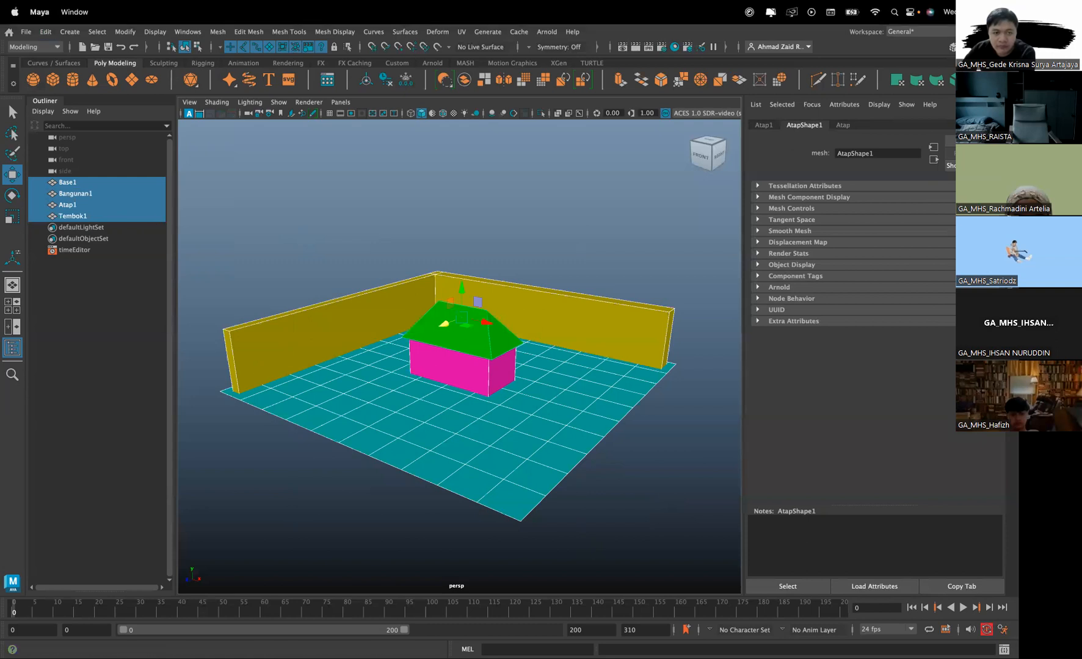
pyautogui.click(25, 31)
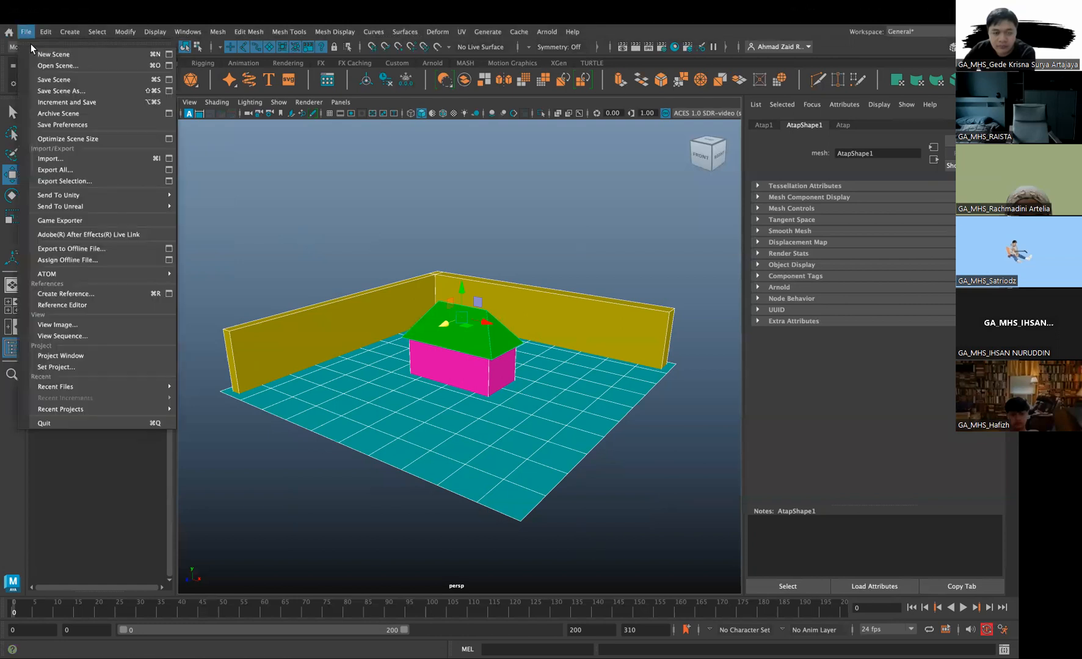
pyautogui.click(93, 180)
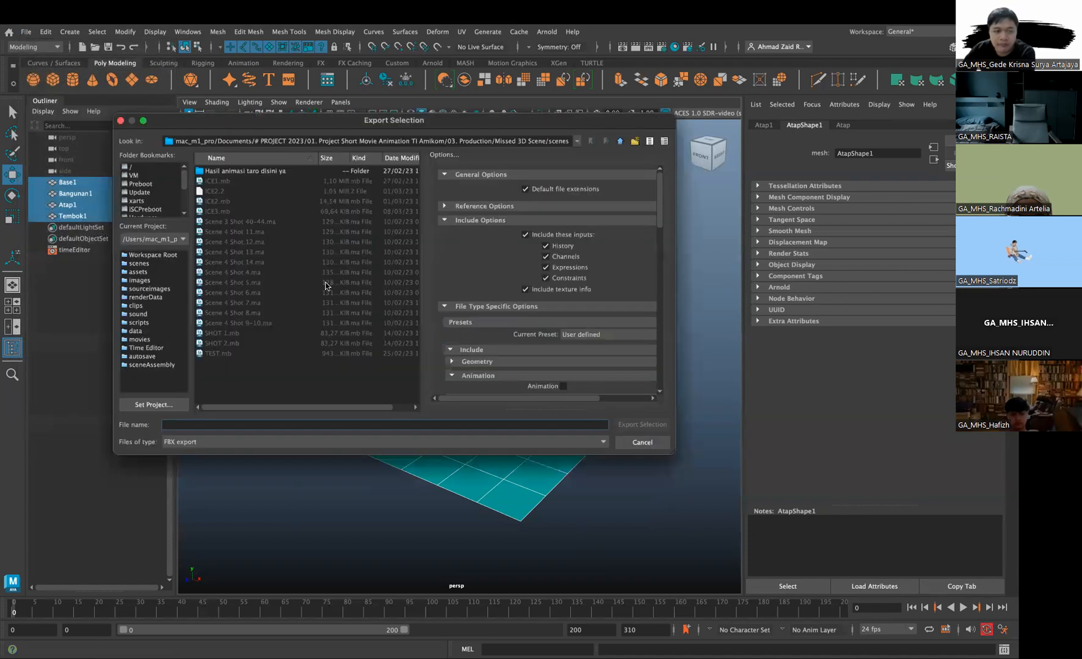
pyautogui.click(213, 442)
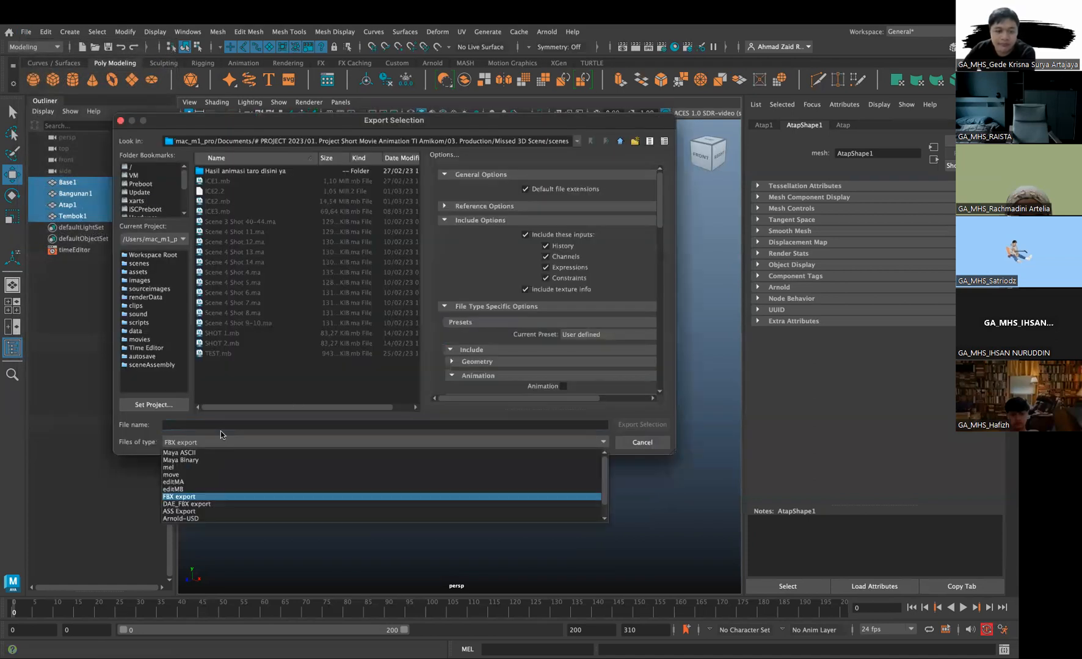
pyautogui.scroll(-2, 193, 515)
pyautogui.click(188, 518)
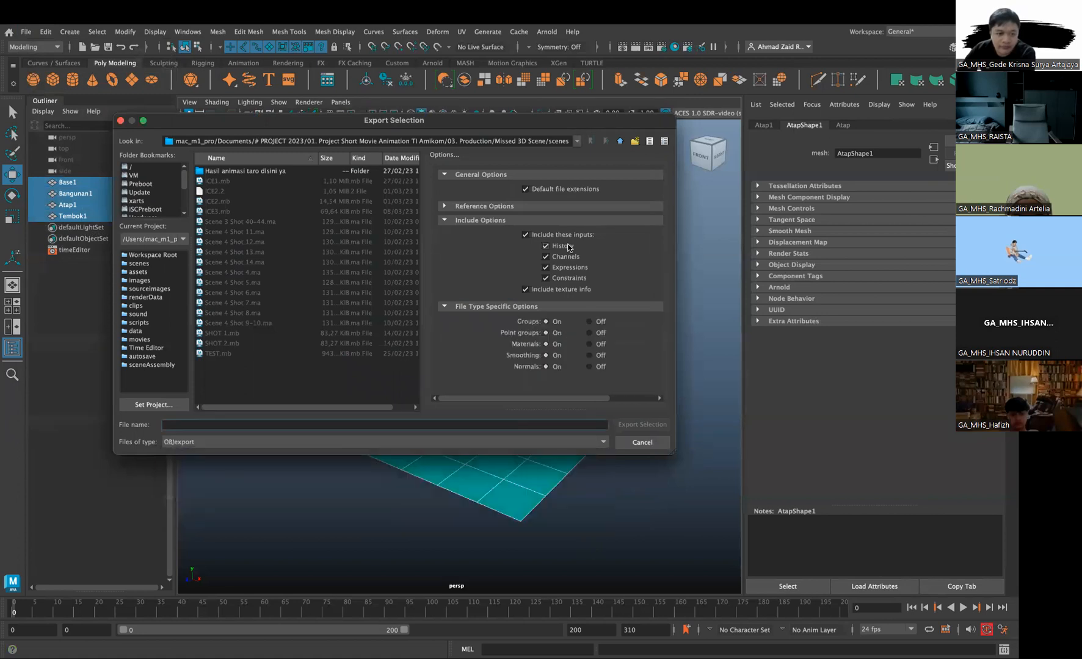
# Set the export location to the Documents/! AMIKOM/05. PMGD ICE 2023 folder
pyautogui.click(620, 141)
pyautogui.click(620, 141)
pyautogui.click(620, 141)
pyautogui.click(620, 141)
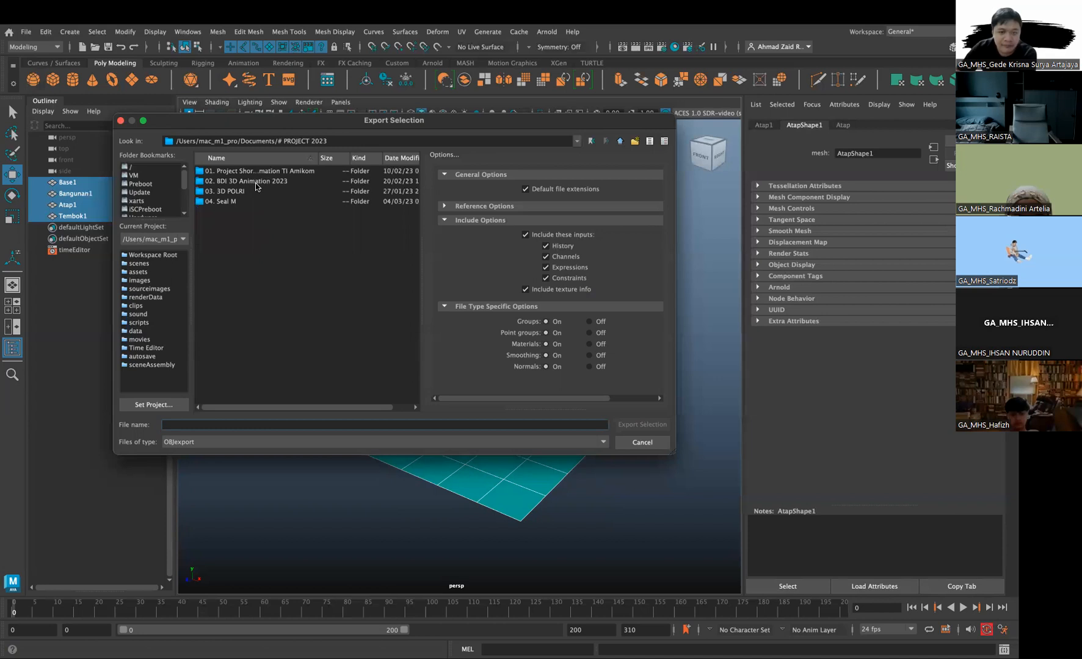
pyautogui.click(622, 142)
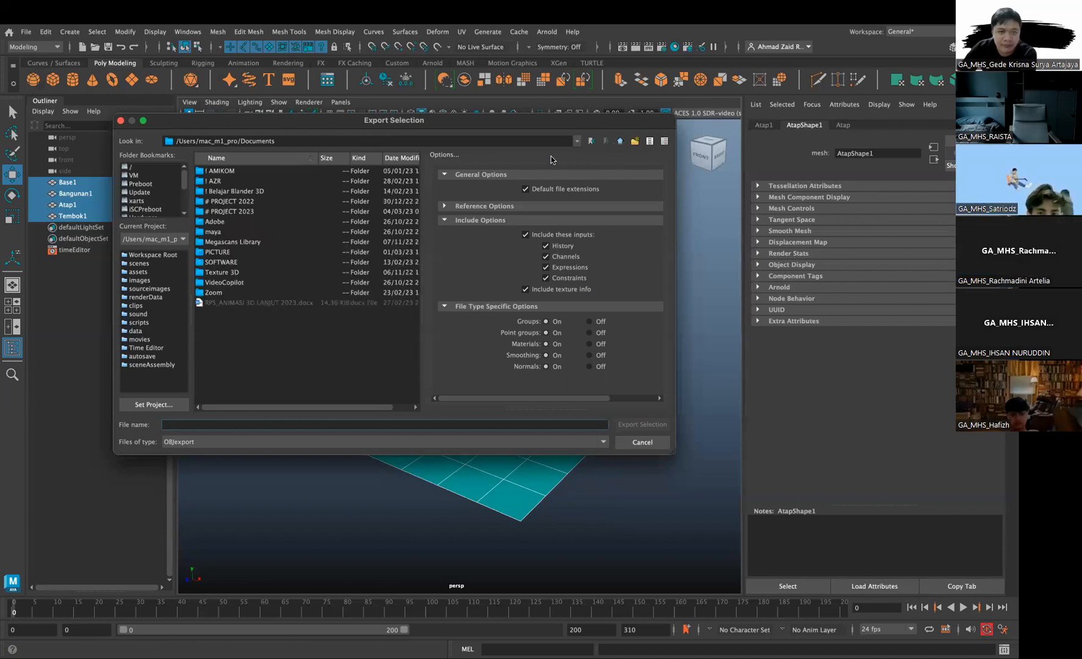
pyautogui.doubleClick(221, 171)
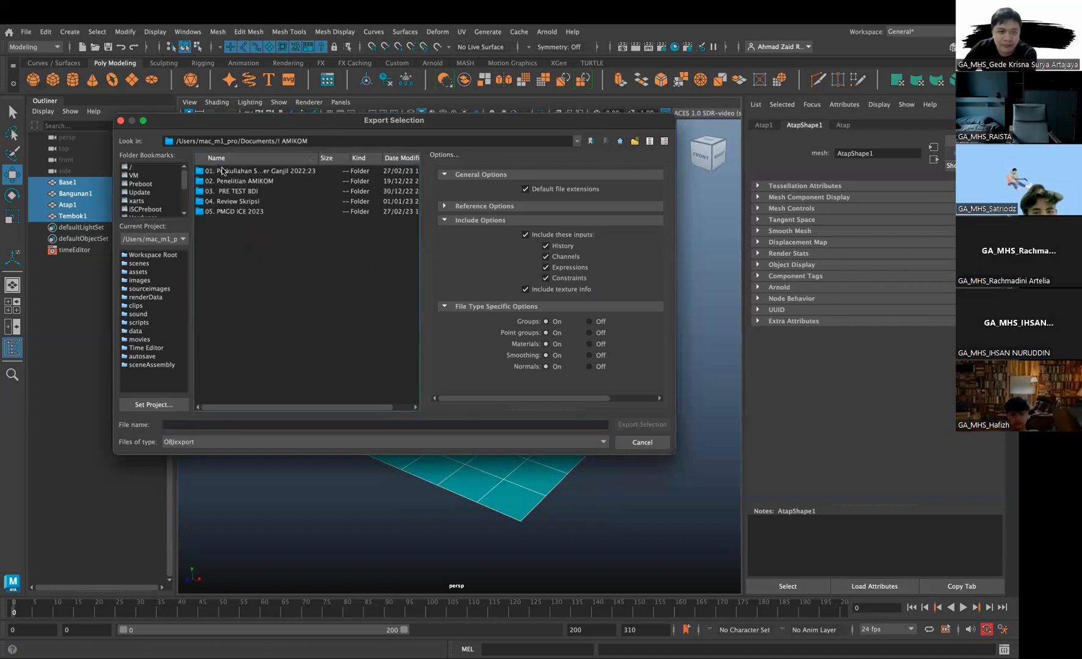
pyautogui.doubleClick(238, 212)
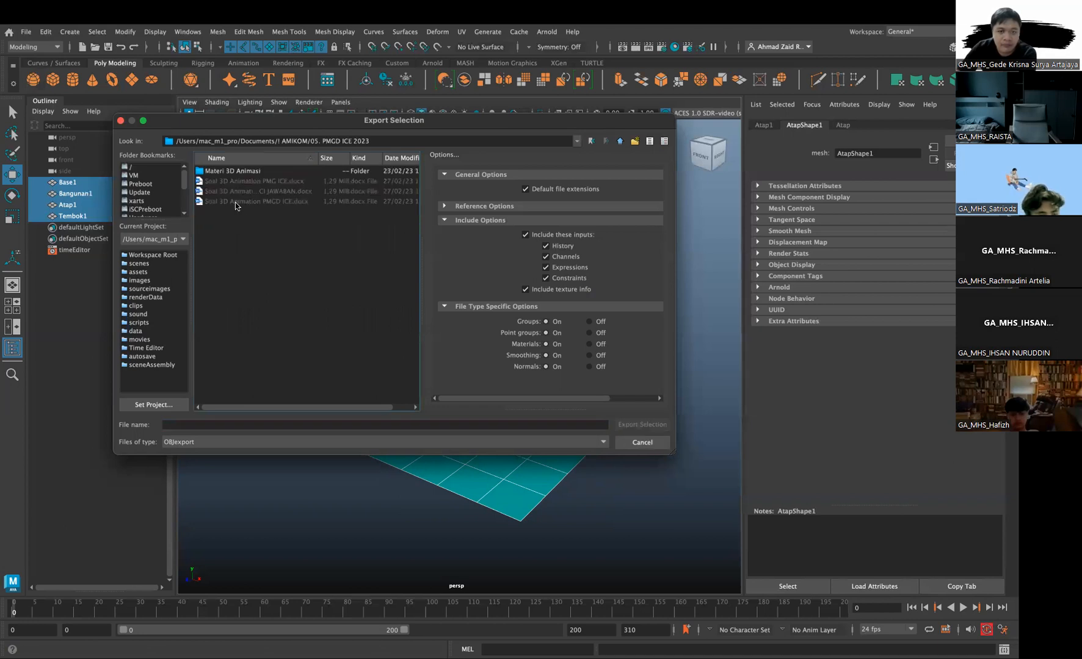
# Name the export file Environment Map and export the selected scene objects as OBJ
pyautogui.click(208, 426)
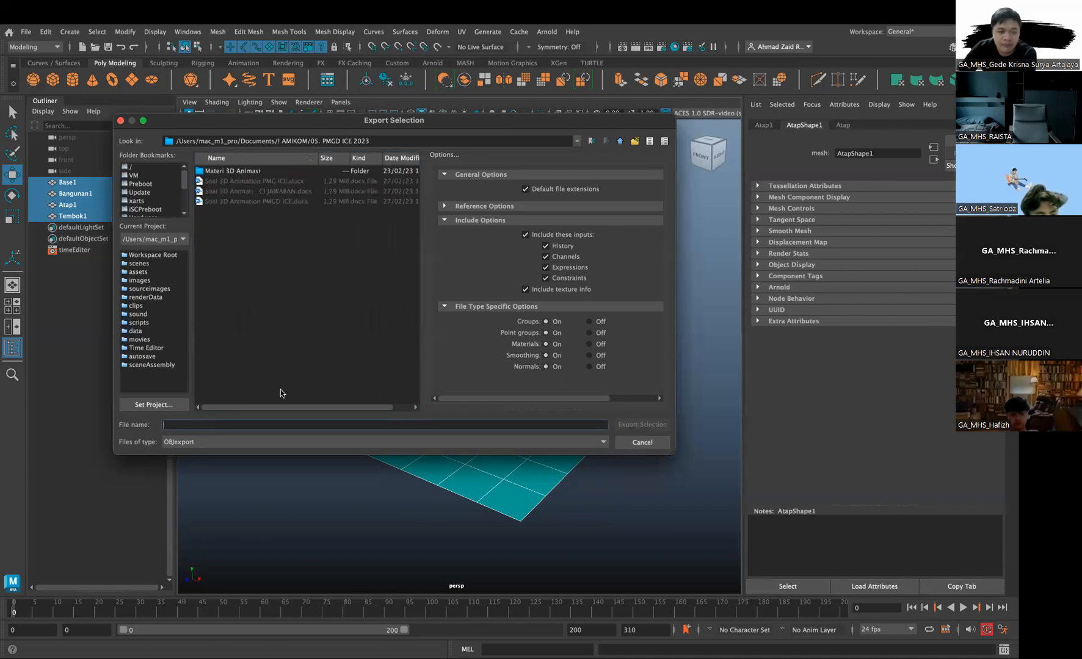
pyautogui.tripleClick(374, 141)
pyautogui.click(214, 424)
pyautogui.write('Environment')
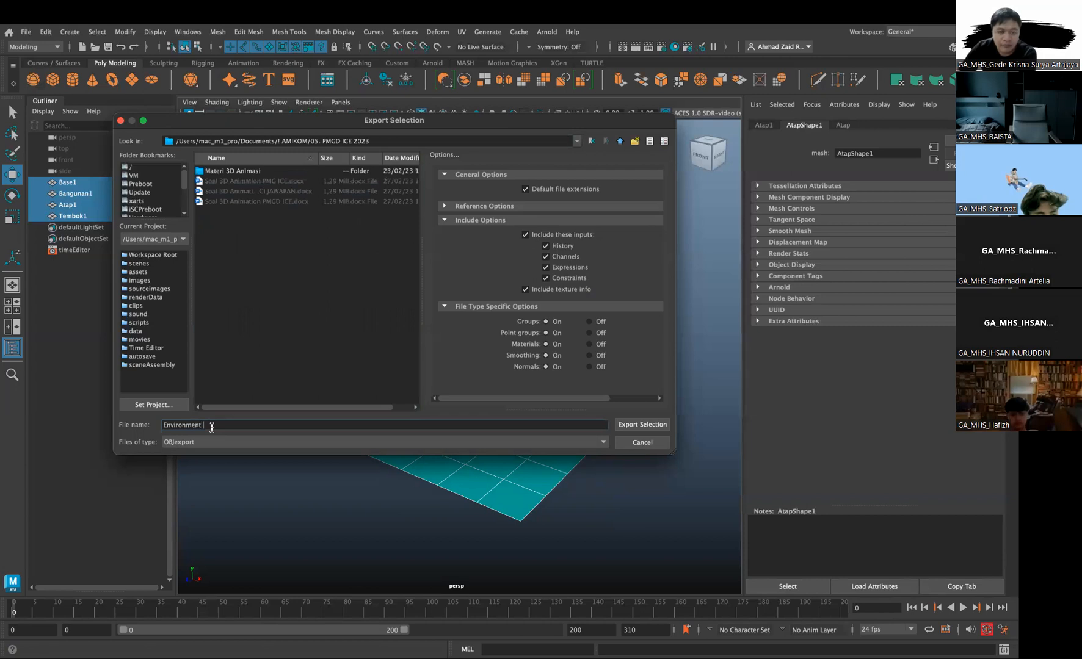
pyautogui.write(' Map')
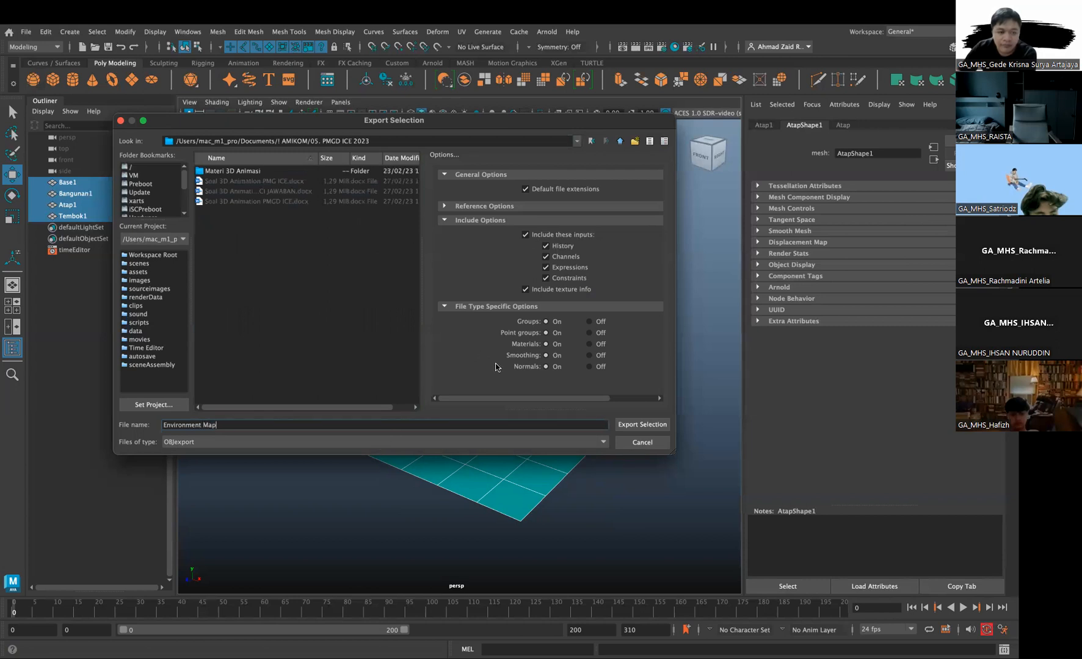
pyautogui.click(661, 430)
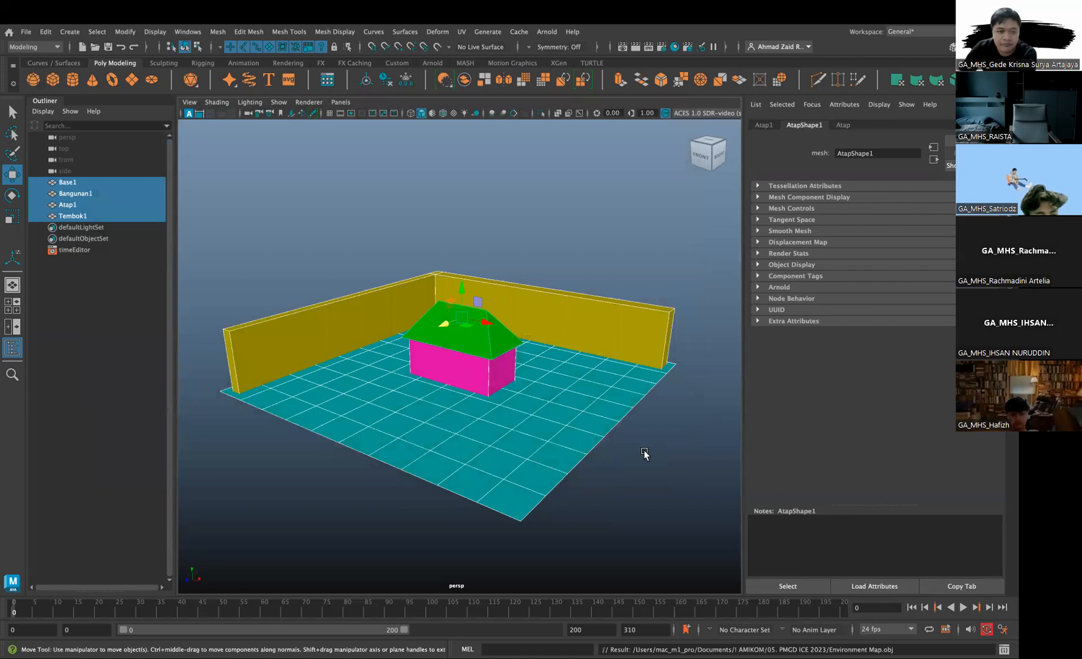
# Switch to Adobe Substance 3D Painter and start a new project
pyautogui.click(656, 454)
pyautogui.hotkey('ctrl', 'Left')
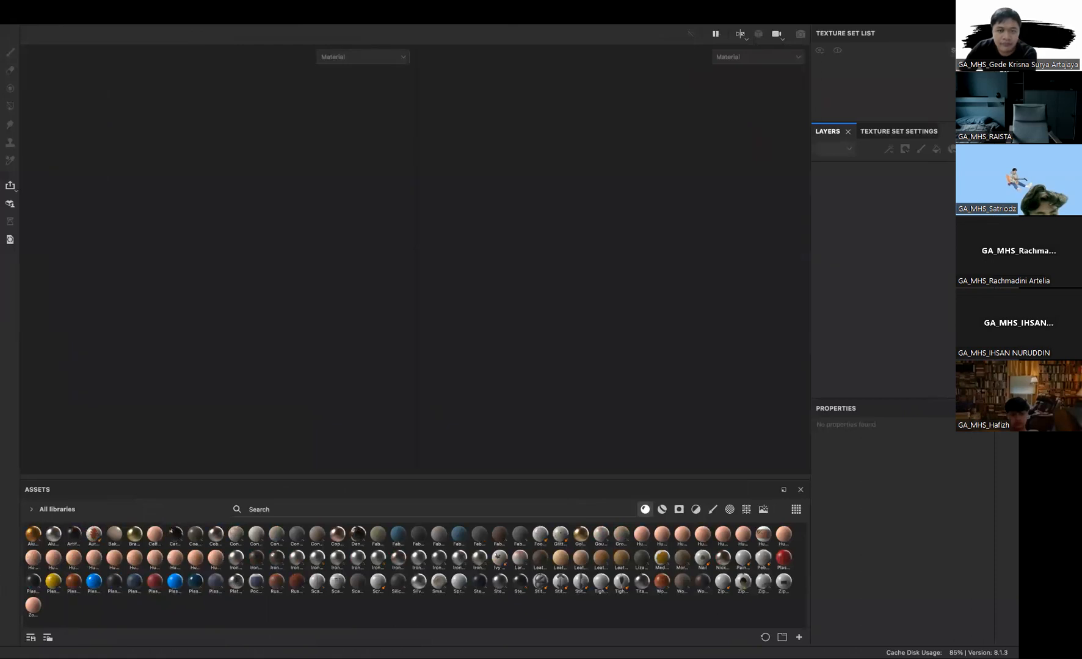
pyautogui.moveTo(145, 7)
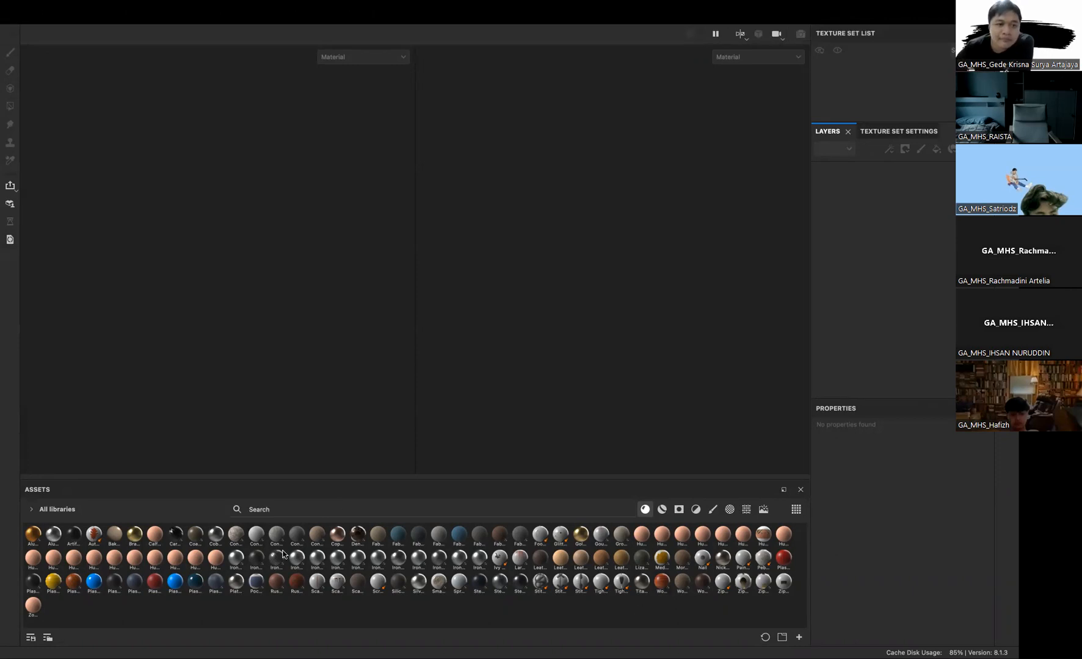
pyautogui.moveTo(517, 533)
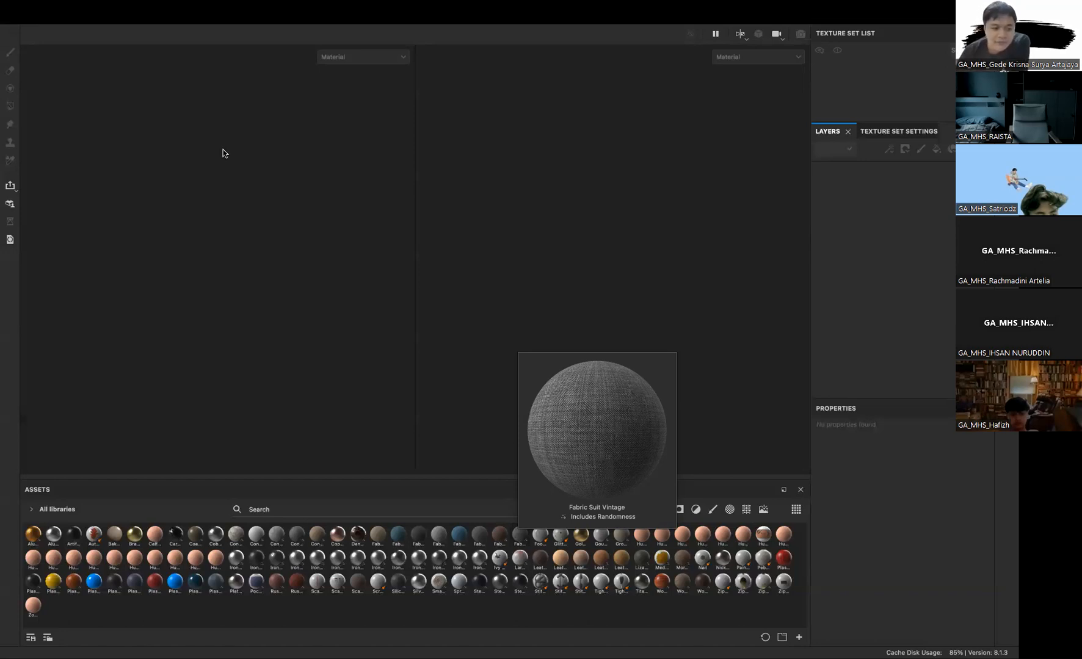
pyautogui.moveTo(74, 3)
pyautogui.click(15, 12)
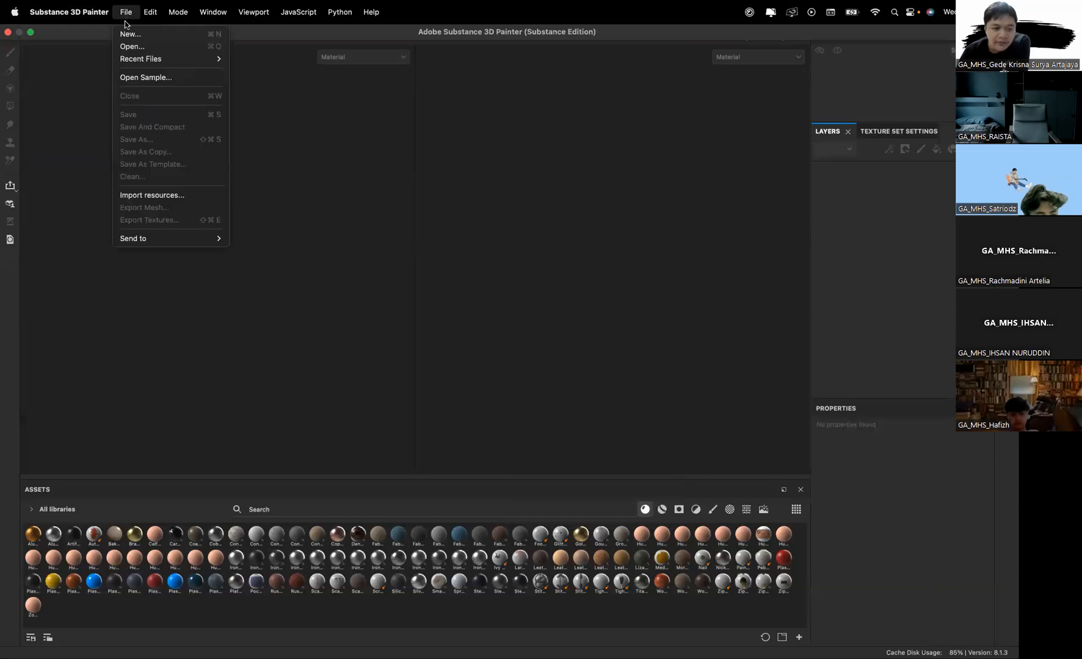
pyautogui.click(134, 35)
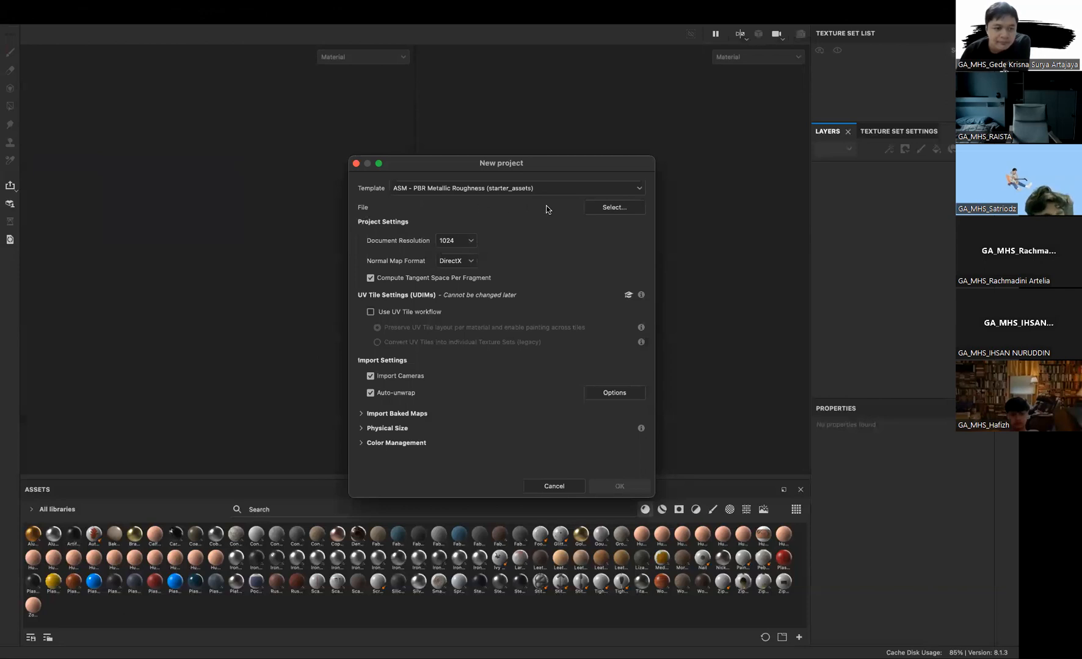
# Review the available project templates, keeping ASM - PBR Metallic Roughness (starter_assets)
pyautogui.click(410, 189)
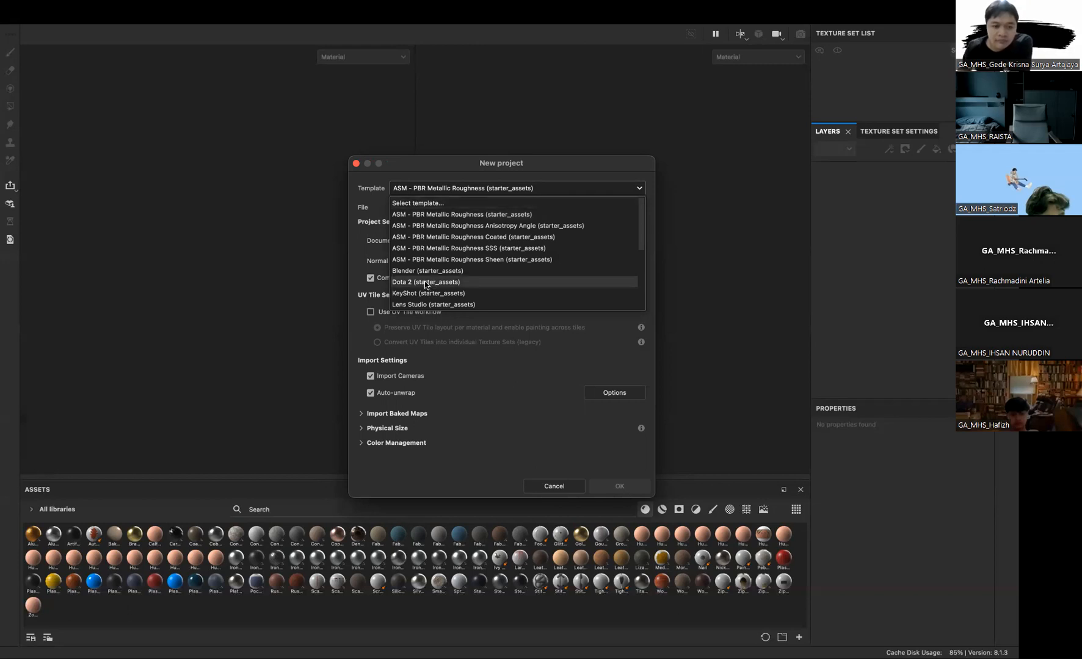
pyautogui.scroll(-2, 424, 296)
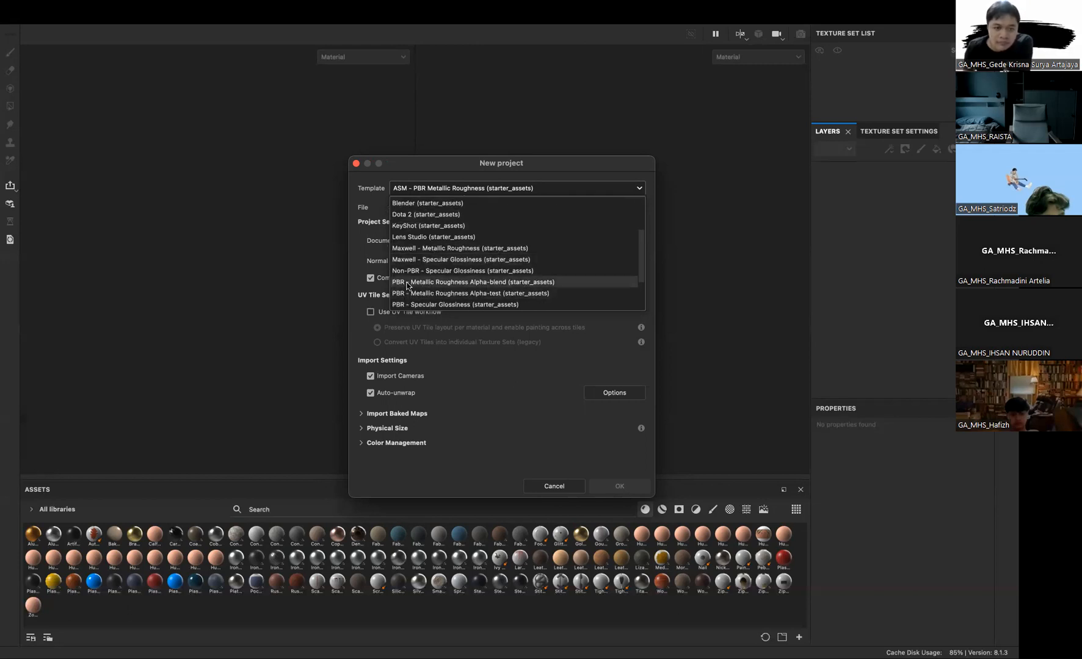
pyautogui.scroll(-2, 408, 287)
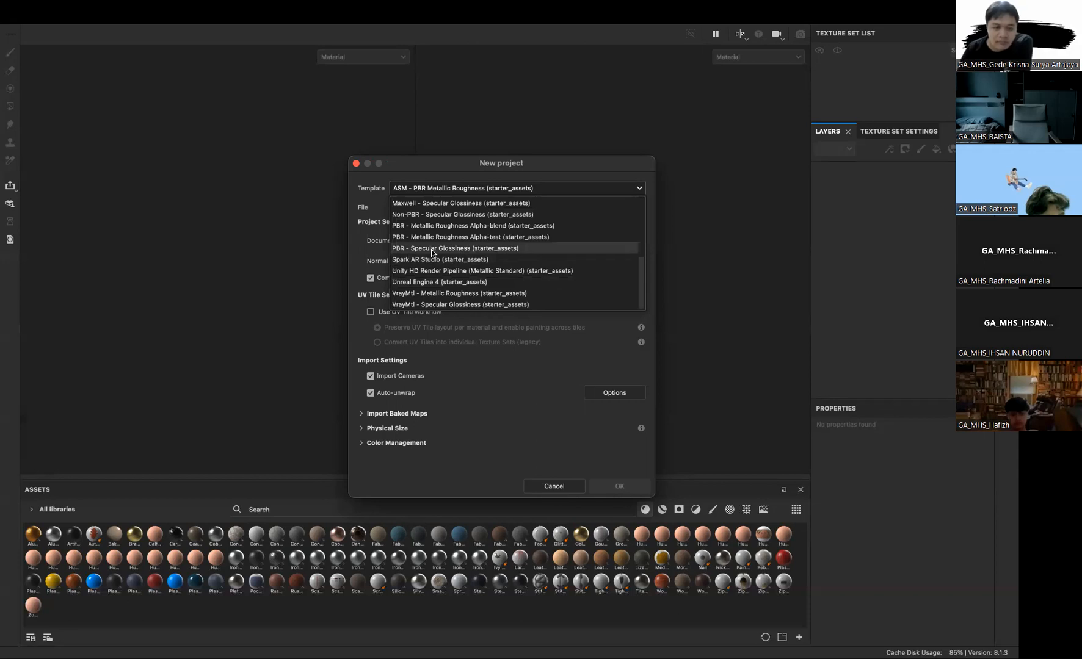
pyautogui.scroll(5, 432, 250)
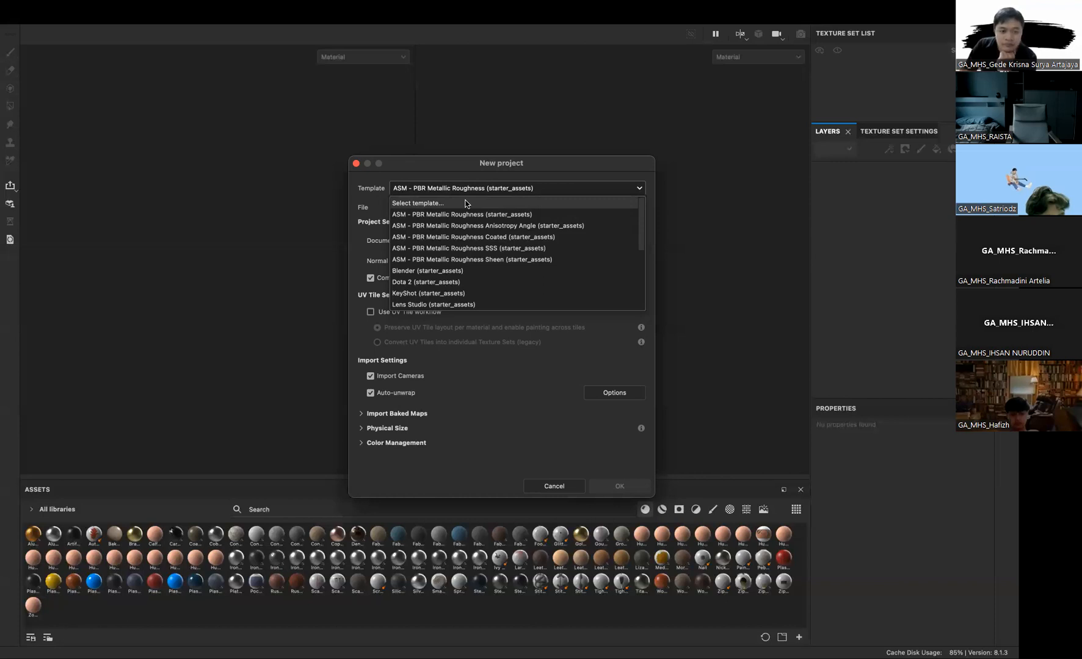
pyautogui.click(516, 170)
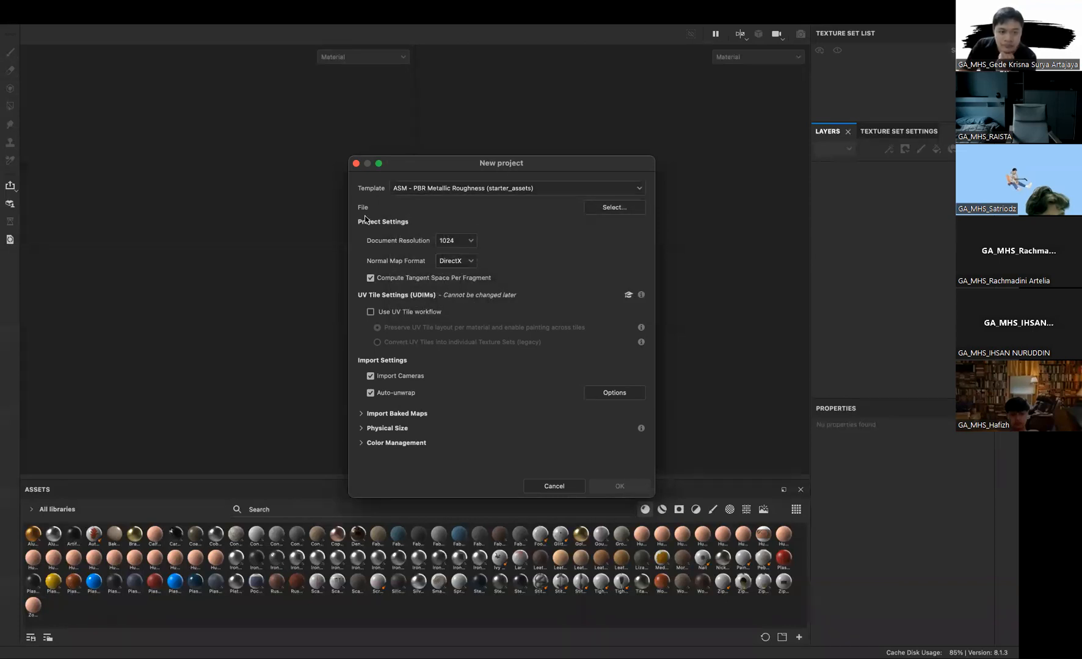
# Choose Environment Map.obj from the ! AMIKOM/05. PMGD ICE 2023 folder as the new project's mesh file
pyautogui.click(618, 210)
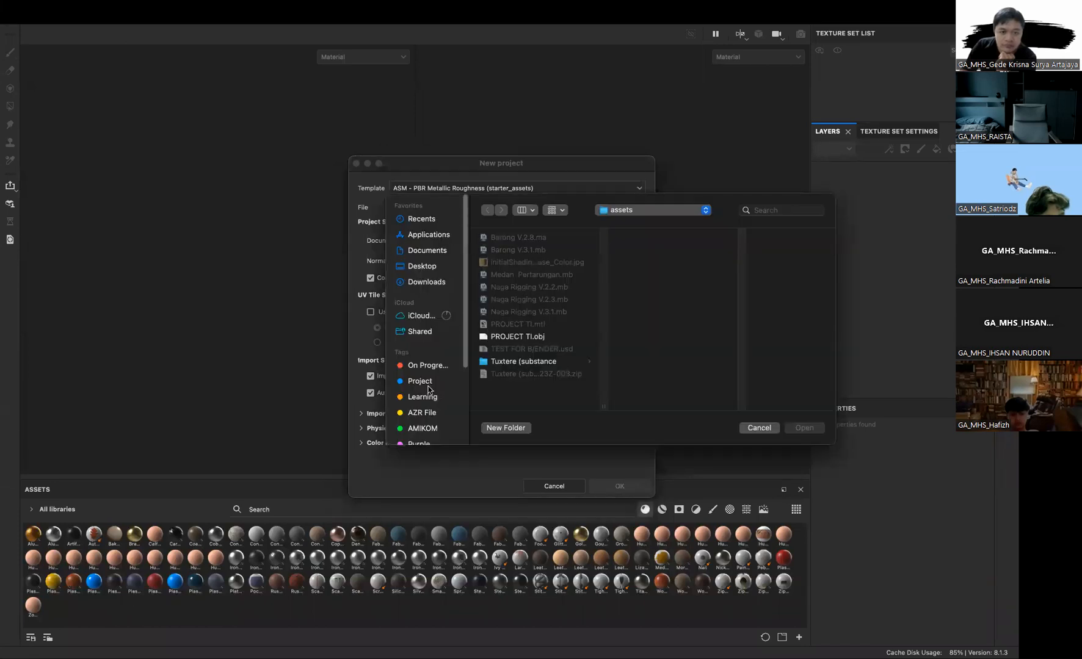
pyautogui.click(418, 427)
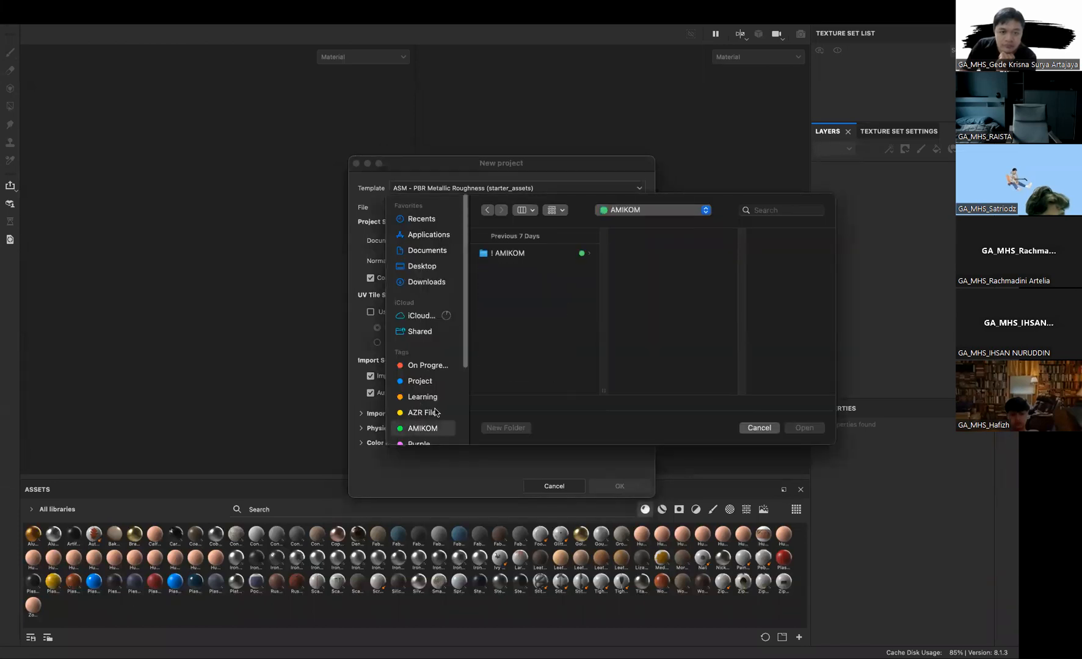
pyautogui.click(519, 253)
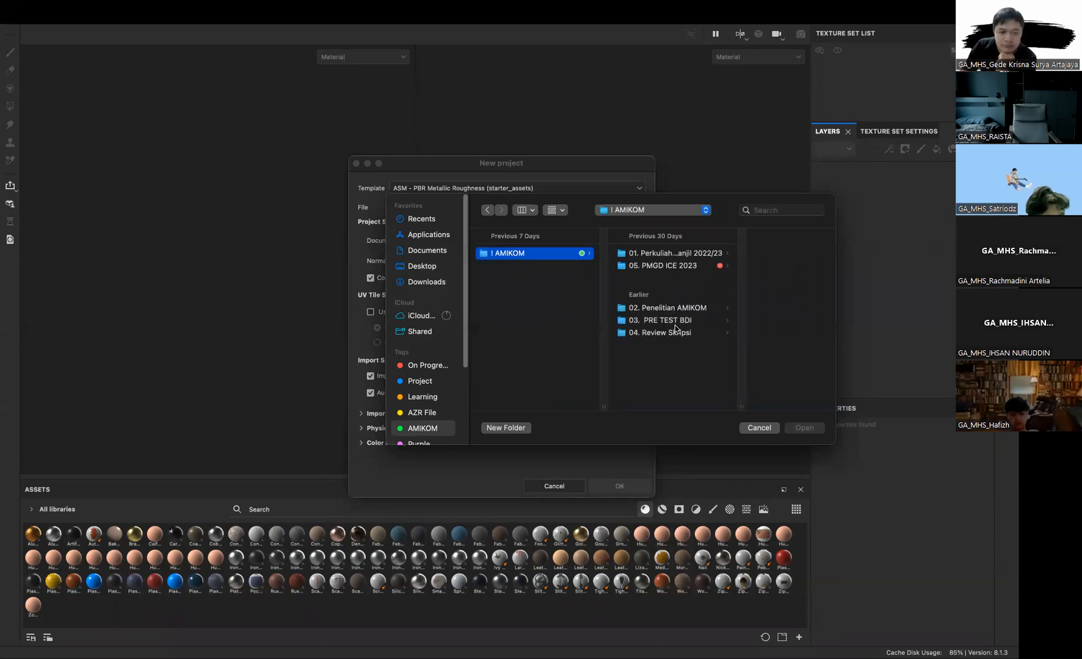
pyautogui.click(681, 266)
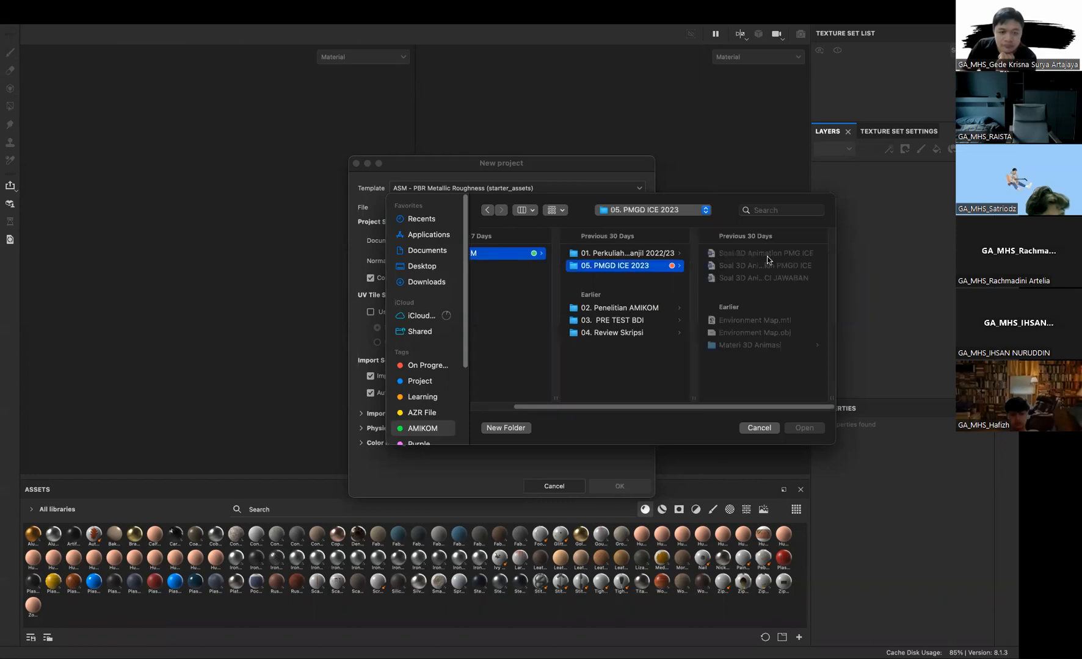
pyautogui.click(741, 334)
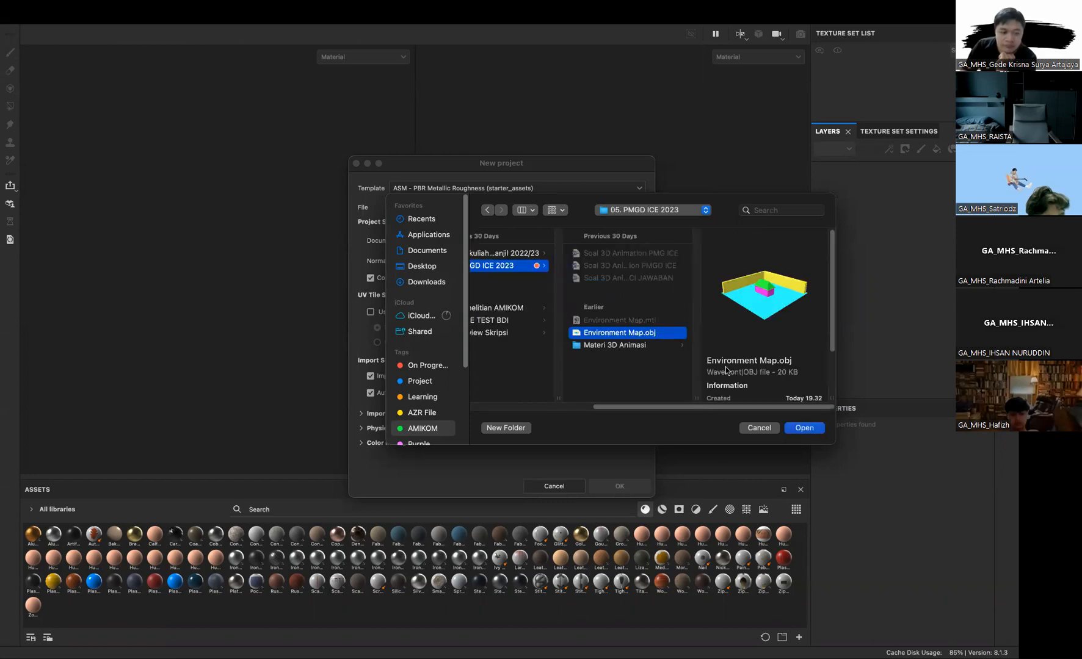
pyautogui.click(803, 429)
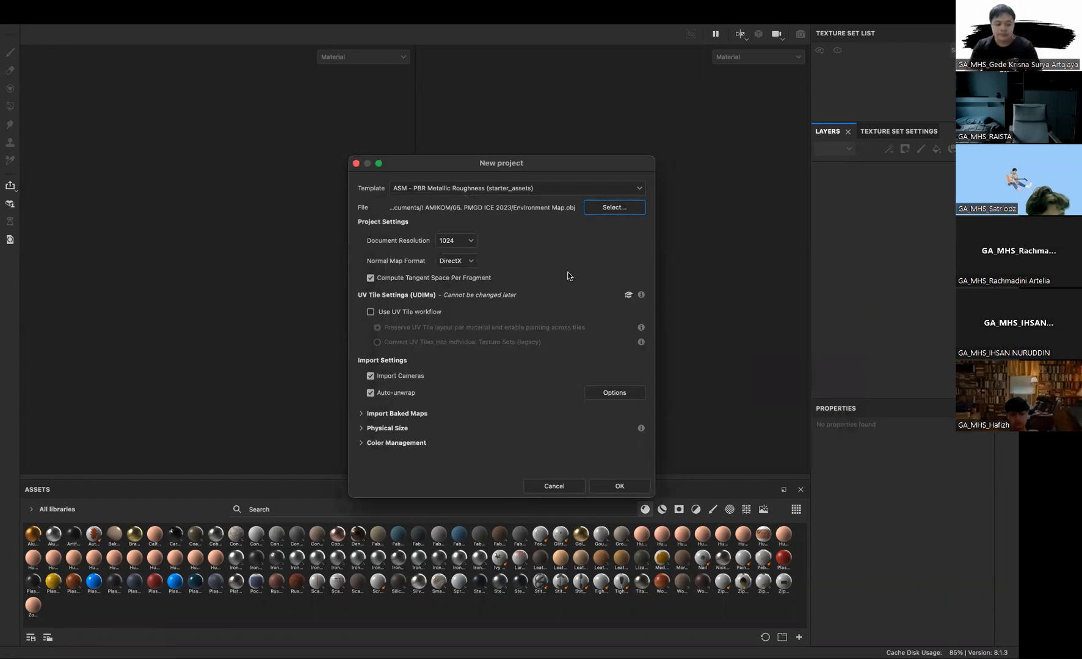
# Set the document resolution to 2048 and create the project
pyautogui.click(471, 240)
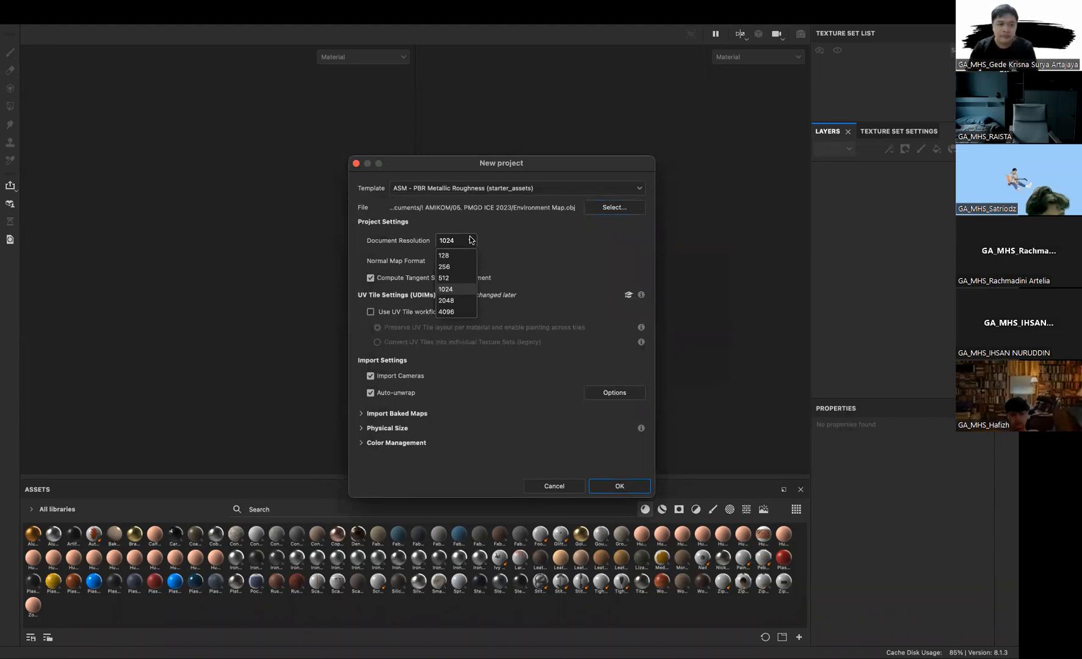
pyautogui.click(449, 301)
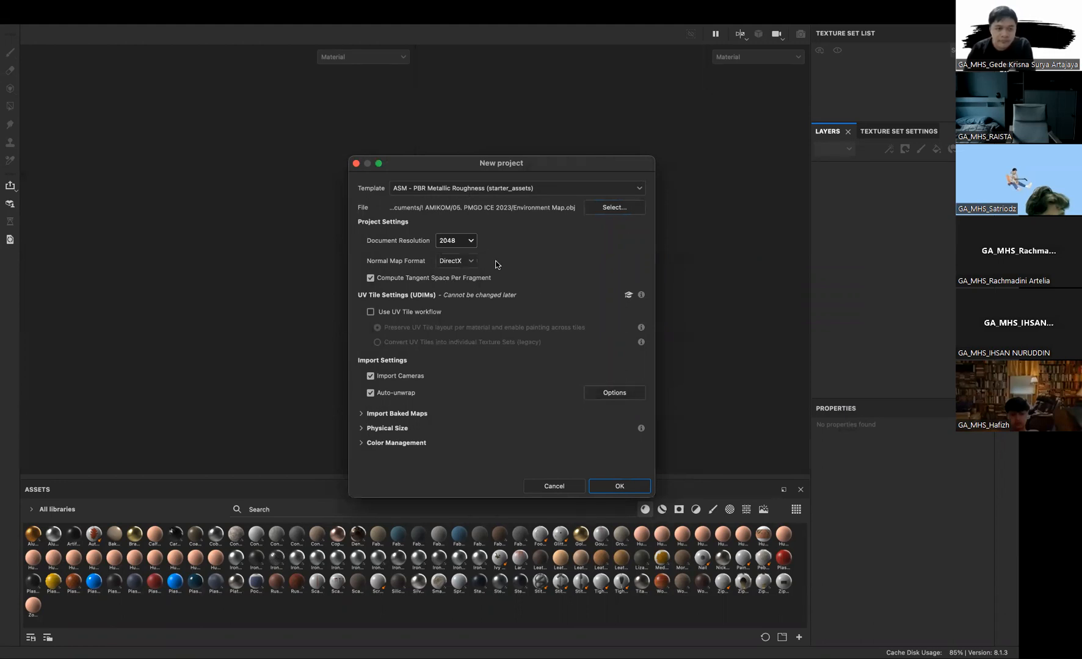
pyautogui.click(619, 486)
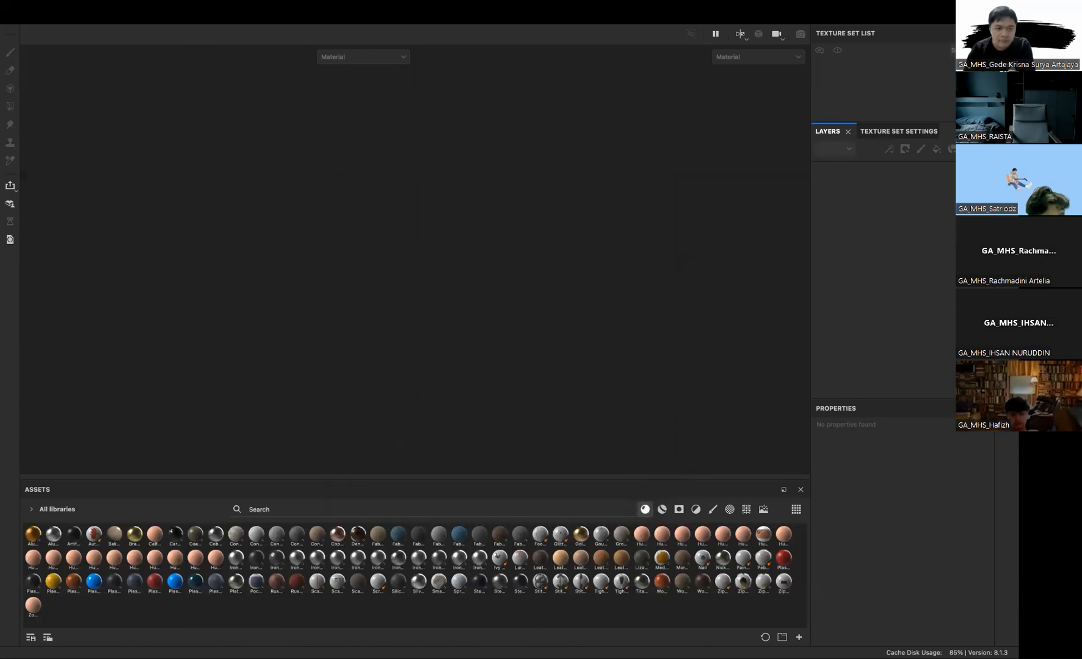
# Compare the UV layouts of the lambert4SG, lambert2SG and lambert3SG texture sets, ending on lambert3SG
pyautogui.scroll(-2, 287, 354)
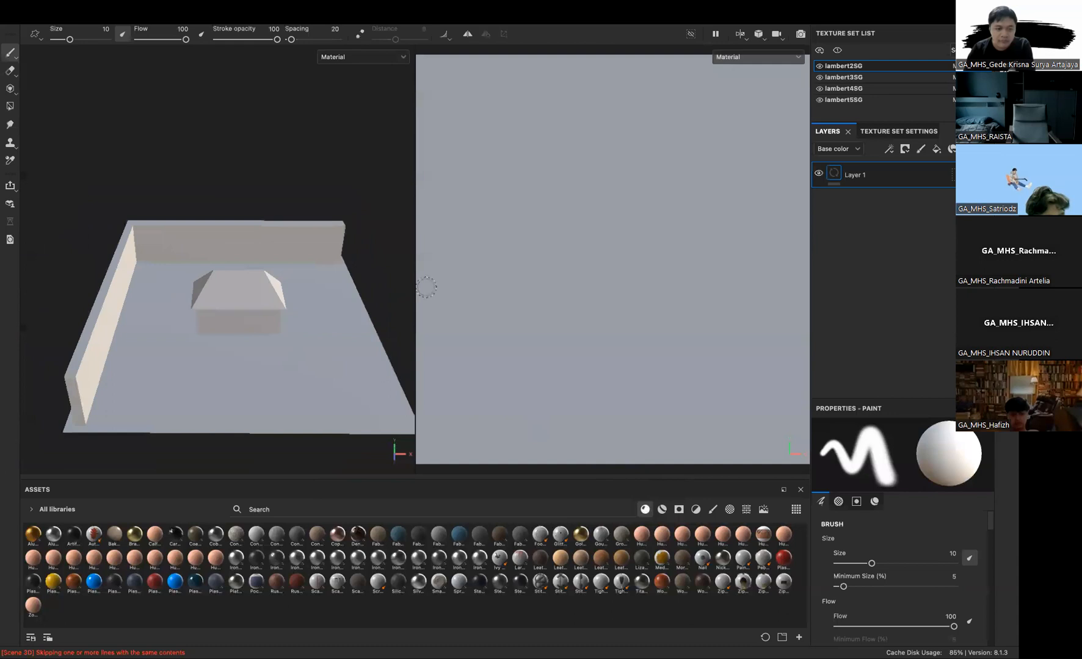
pyautogui.click(848, 89)
pyautogui.click(845, 66)
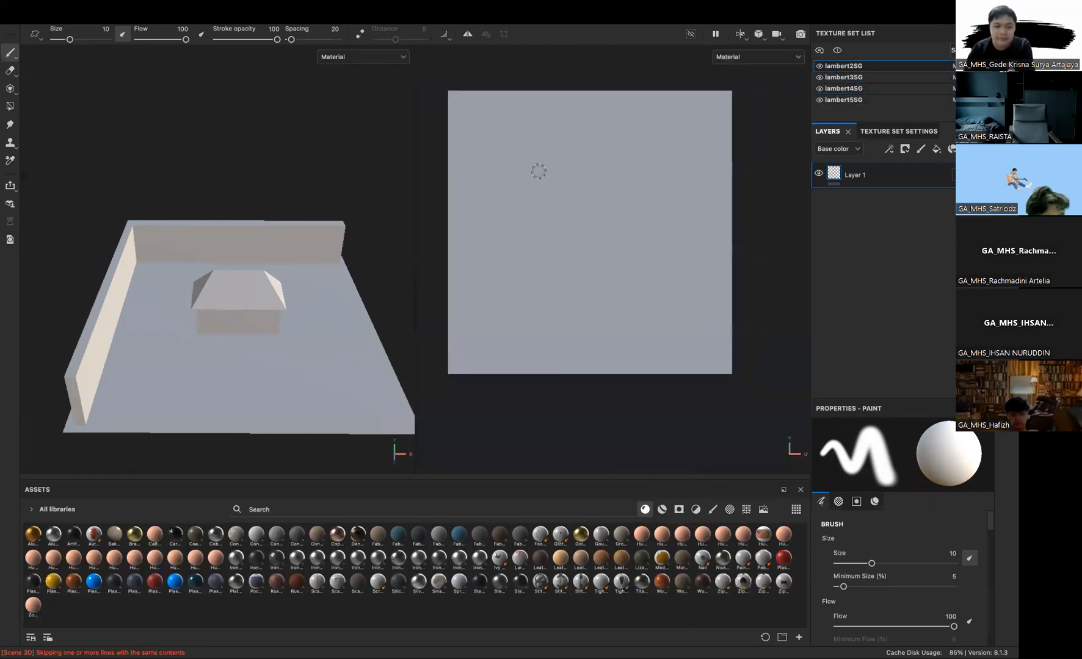
pyautogui.click(845, 76)
# Examine the imported house and walls in 3D and the lambert3SG UV layout up close
pyautogui.keyDown('alt'); pyautogui.moveTo(293, 220); pyautogui.dragTo(306, 268); pyautogui.keyUp('alt')
pyautogui.moveTo(306, 268)
pyautogui.keyDown('alt'); pyautogui.mouseDown(button='middle')
pyautogui.moveTo(311, 285)
pyautogui.moveTo(359, 225)
pyautogui.mouseUp(button='middle'); pyautogui.keyUp('alt')
pyautogui.keyDown('alt'); pyautogui.moveTo(290, 310); pyautogui.dragTo(254, 258, button='middle'); pyautogui.keyUp('alt')
pyautogui.scroll(2, 258, 272)
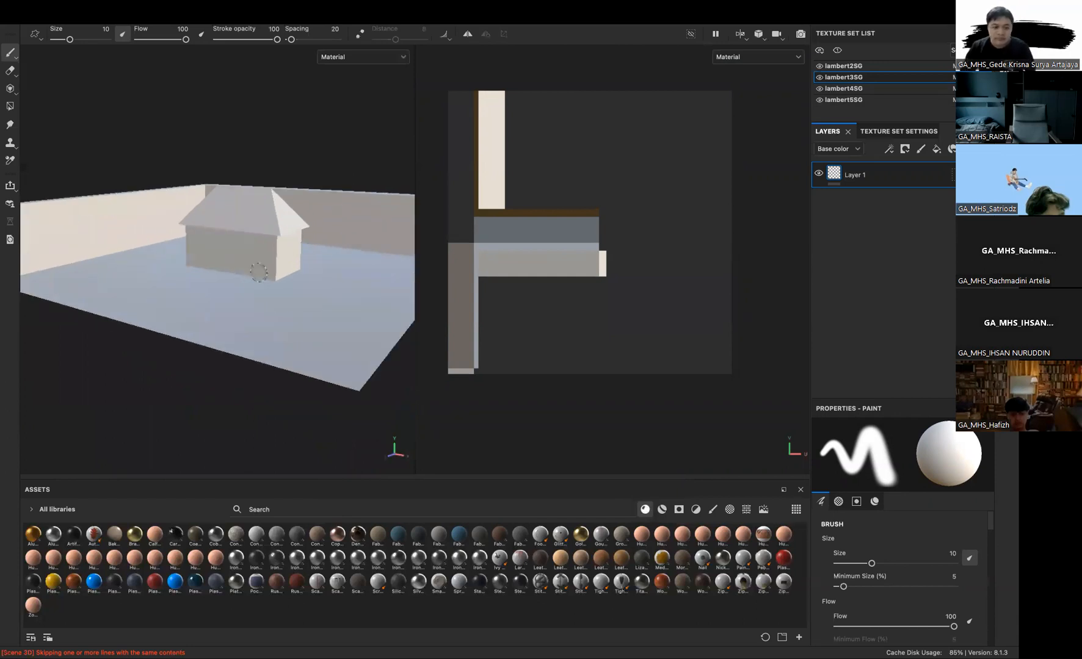
pyautogui.scroll(4, 247, 290)
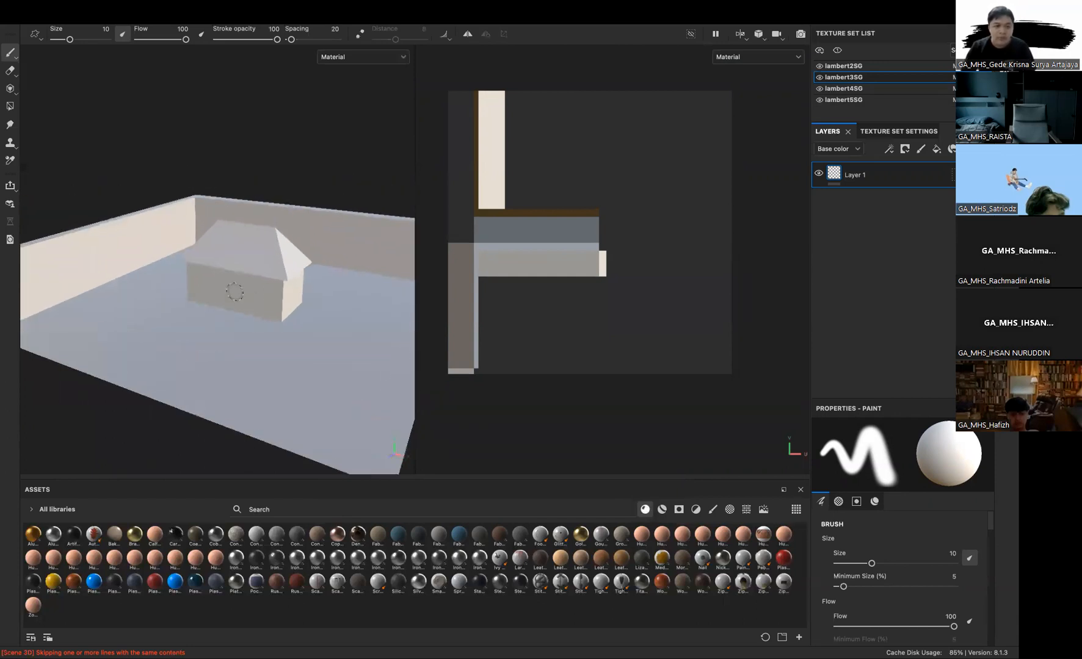
pyautogui.scroll(1, 264, 293)
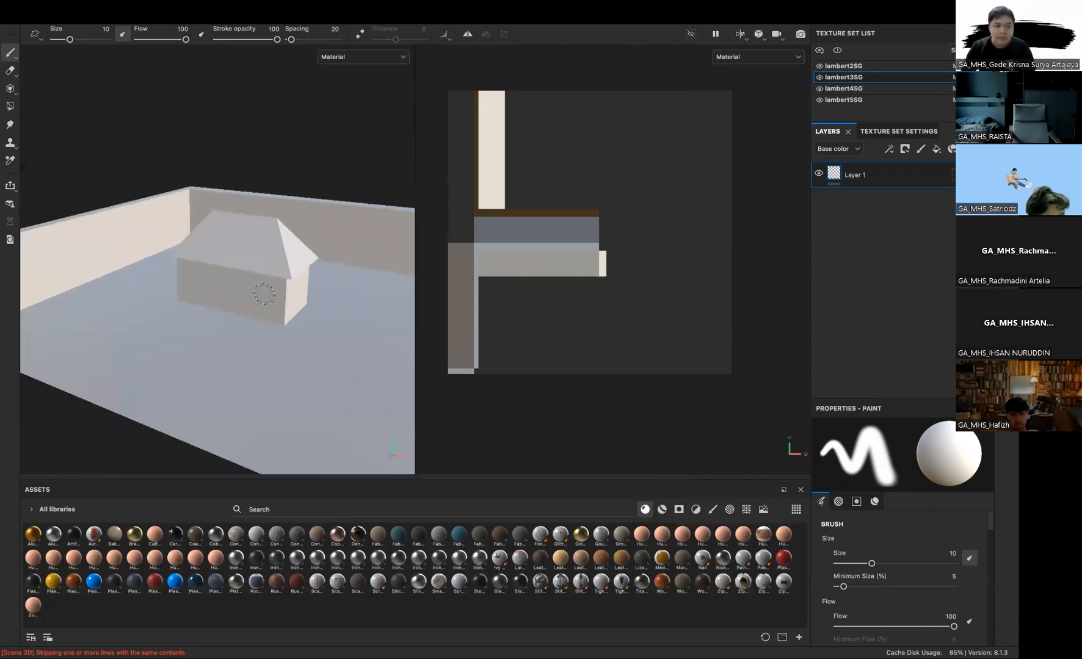
pyautogui.keyDown('alt'); pyautogui.moveTo(288, 292); pyautogui.dragTo(263, 295, button='middle'); pyautogui.keyUp('alt')
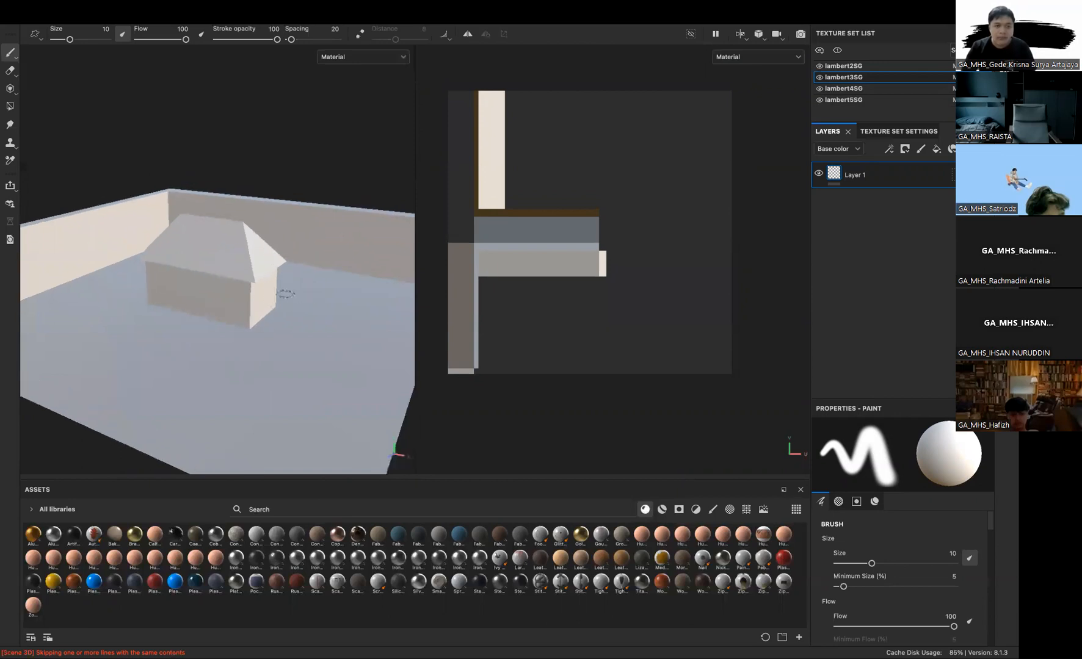
pyautogui.scroll(3, 489, 239)
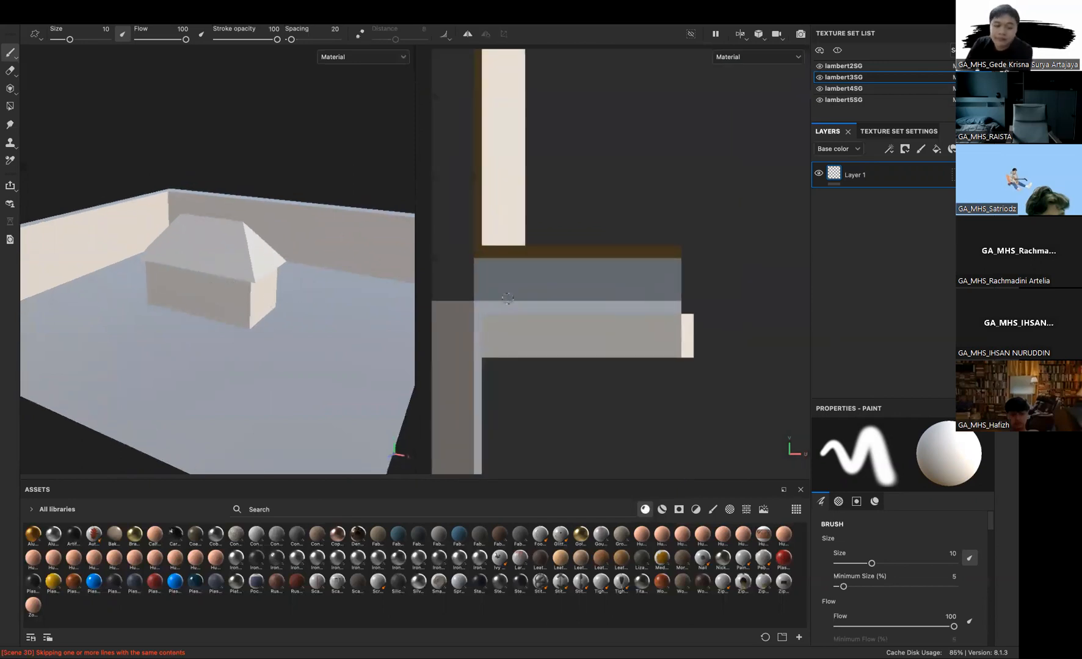
pyautogui.scroll(-1, 520, 330)
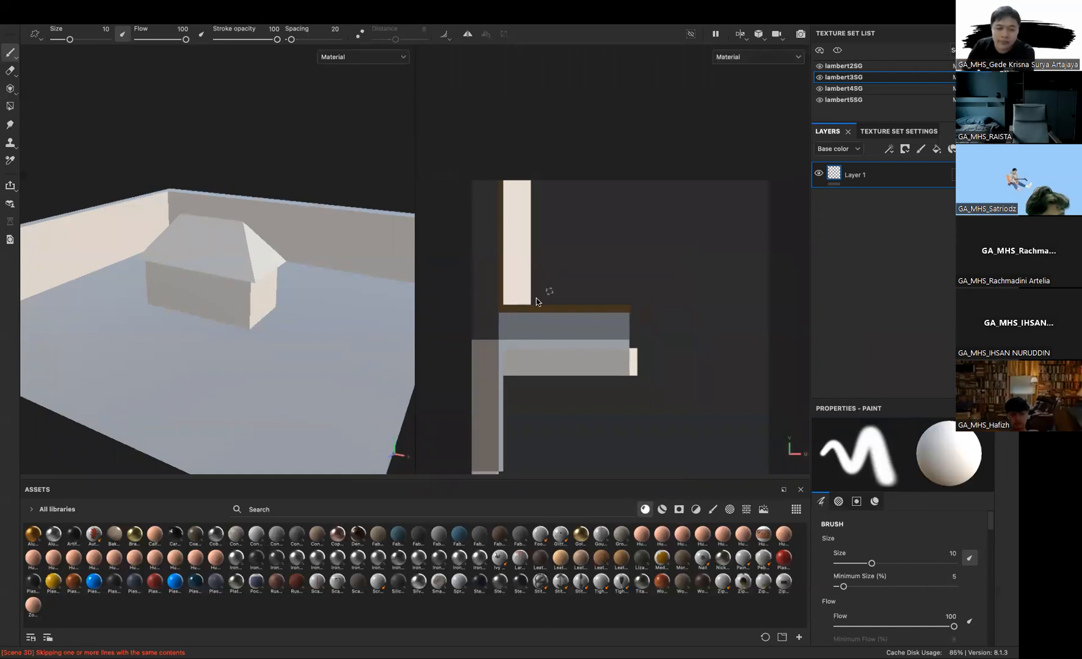
# Rename the lambert5SG texture set as Atap and the lambert4SG texture set as Bangunan
pyautogui.click(845, 67)
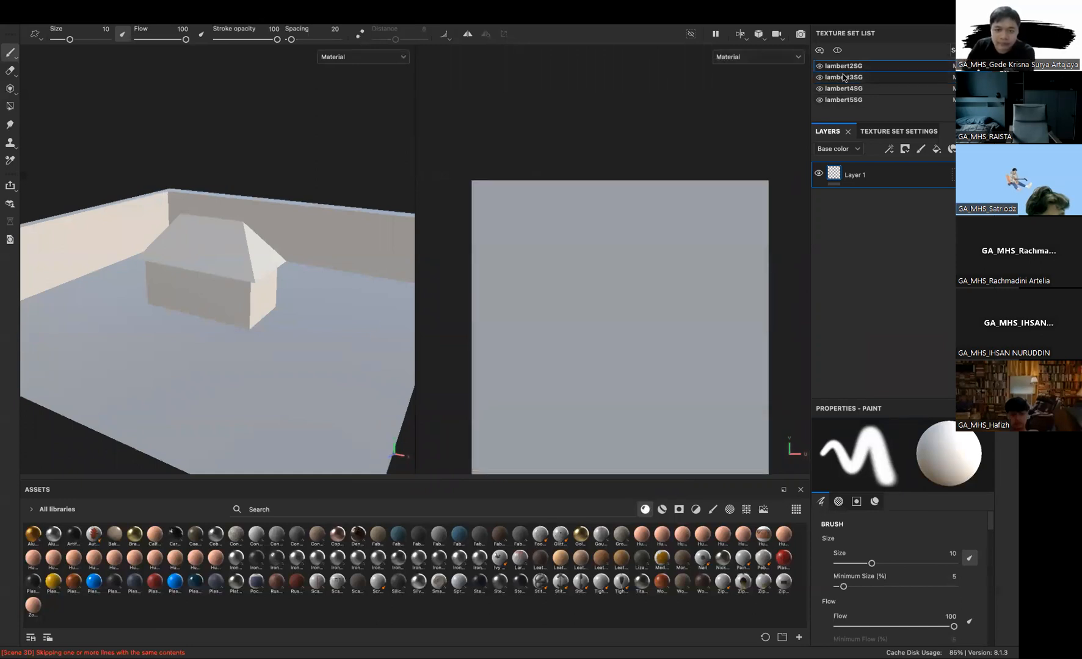
pyautogui.click(845, 77)
pyautogui.click(845, 90)
pyautogui.click(845, 100)
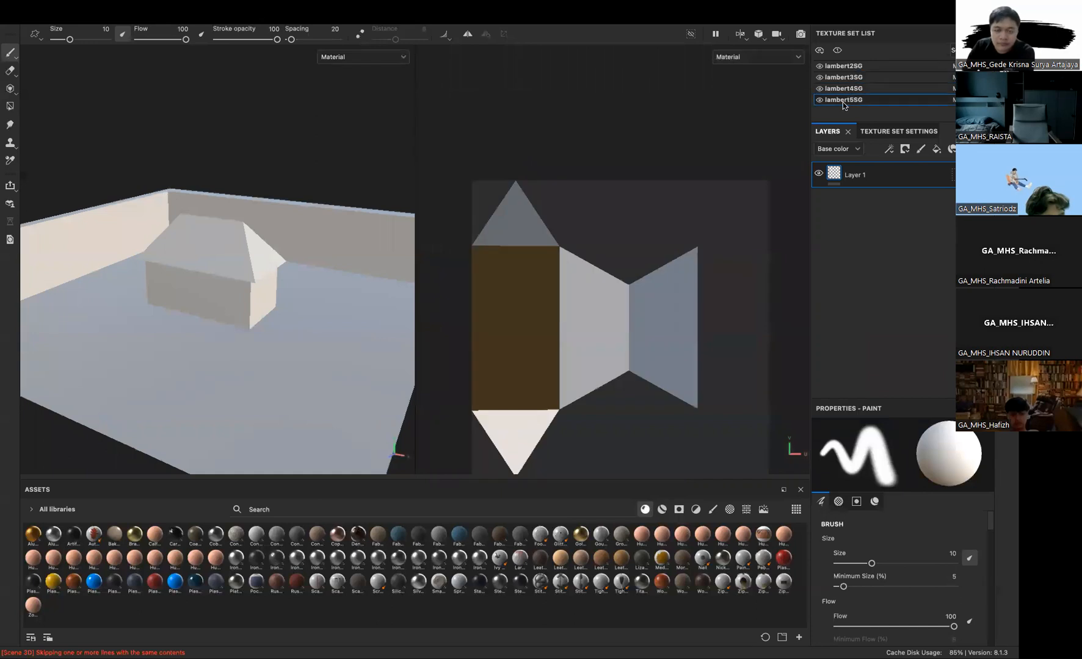
pyautogui.doubleClick(856, 100)
pyautogui.write('Atap')
pyautogui.press('Return')
pyautogui.doubleClick(845, 89)
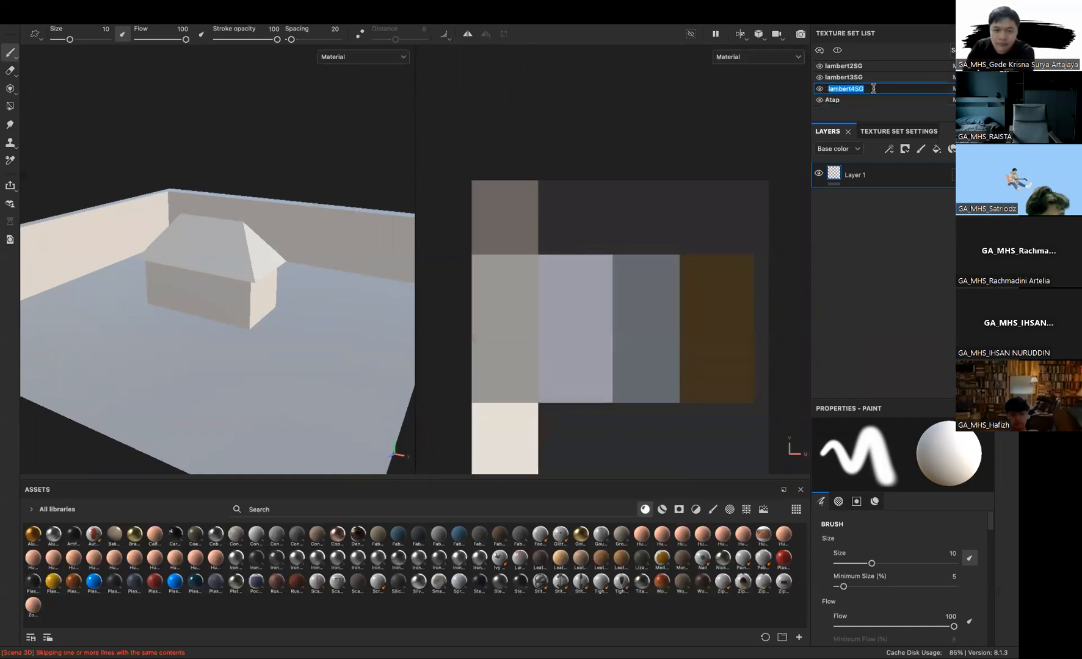
pyautogui.write('Bangunan')
pyautogui.press('Return')
# Rename the lambert3SG texture set as Tembok and the lambert2SG texture set as Base
pyautogui.click(863, 76)
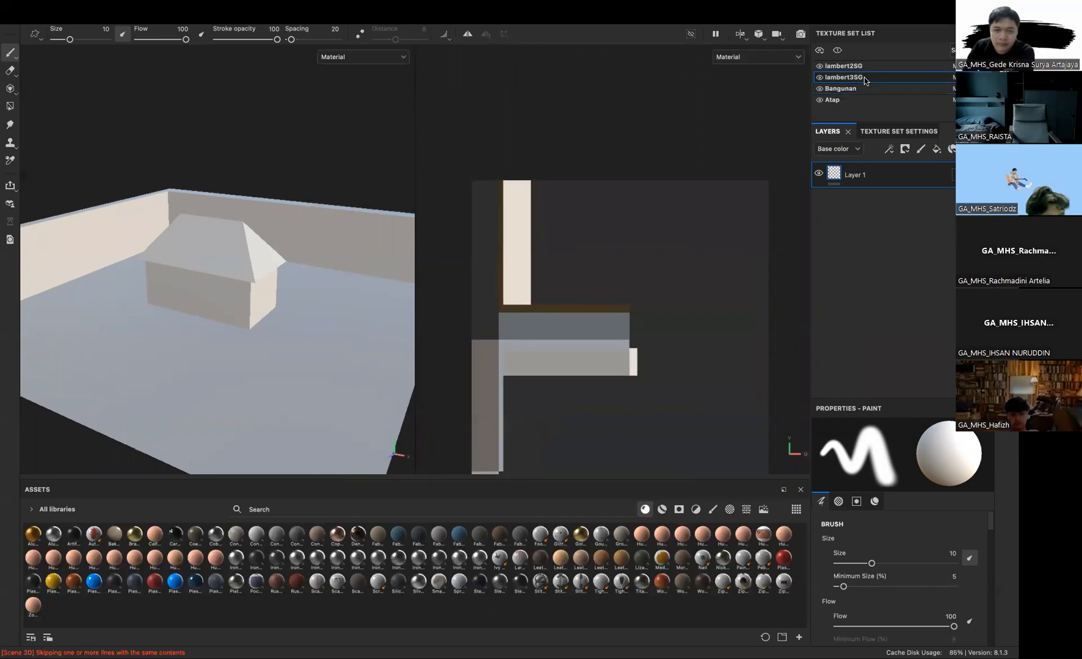
pyautogui.write('Tembok')
pyautogui.press('Return')
pyautogui.click(857, 66)
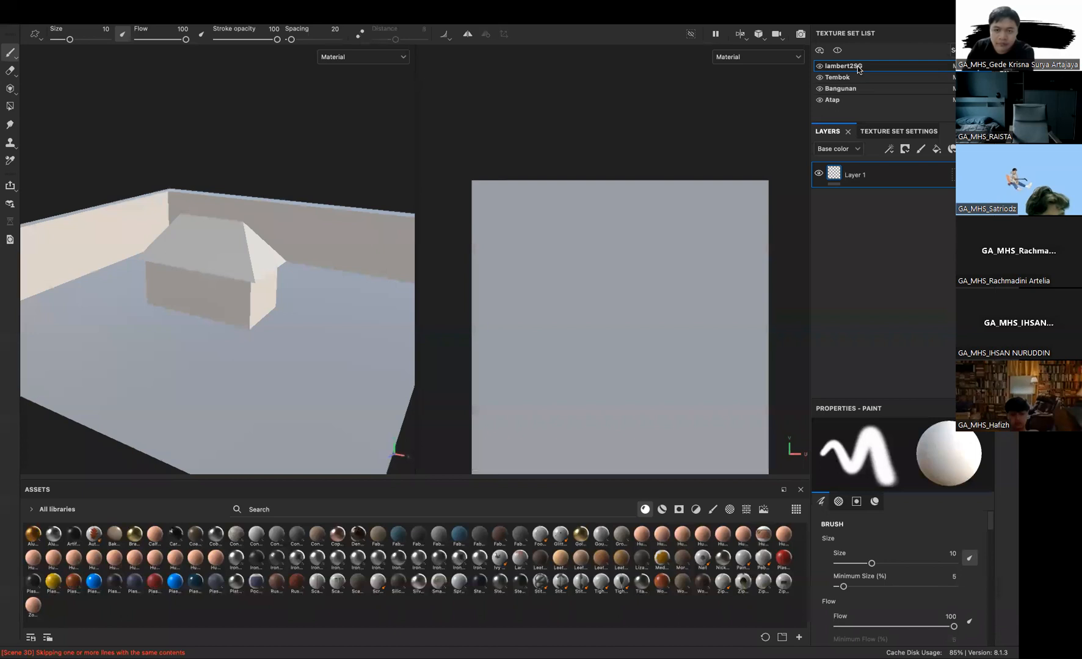
pyautogui.write('Base')
pyautogui.press('Return')
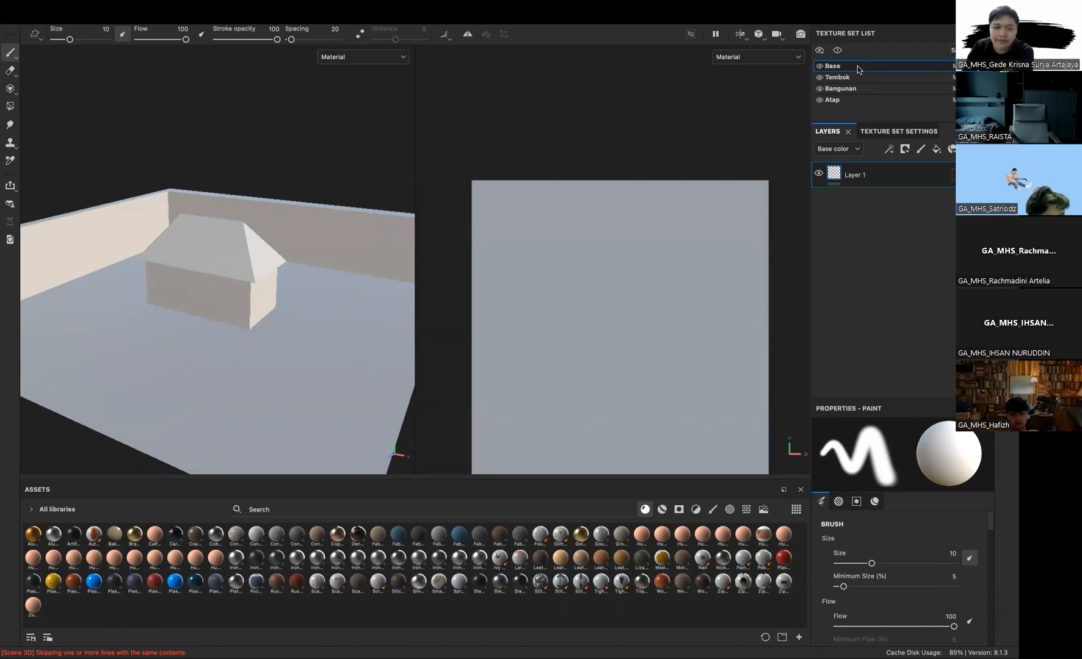
# Bake the default selection of mesh maps for all texture sets at an output size of 2048
pyautogui.click(903, 135)
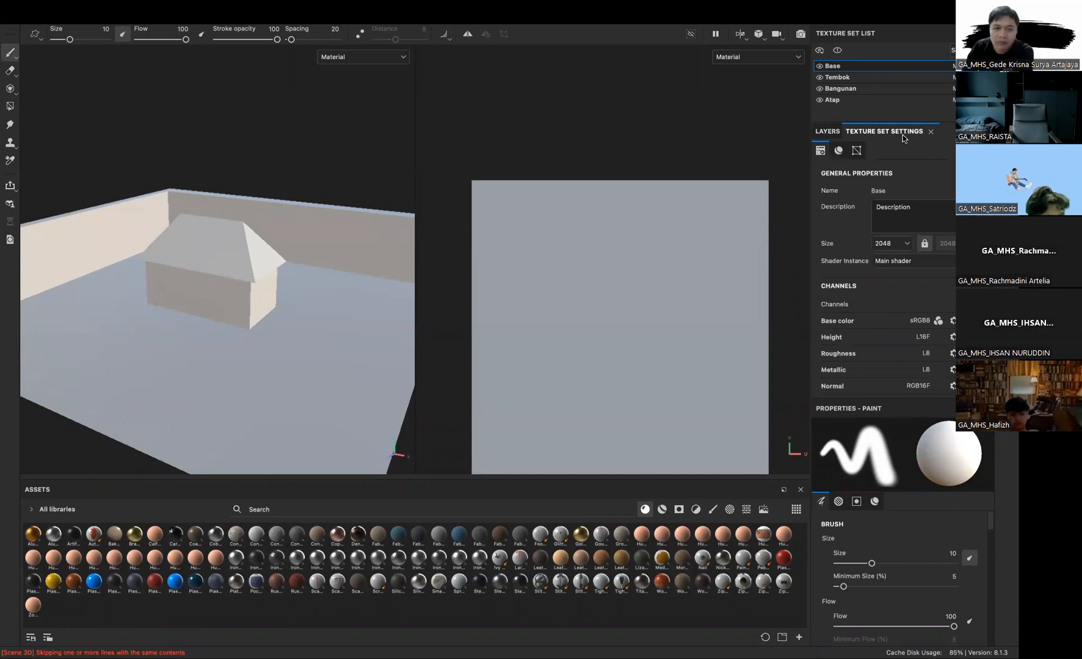
pyautogui.scroll(-5, 872, 273)
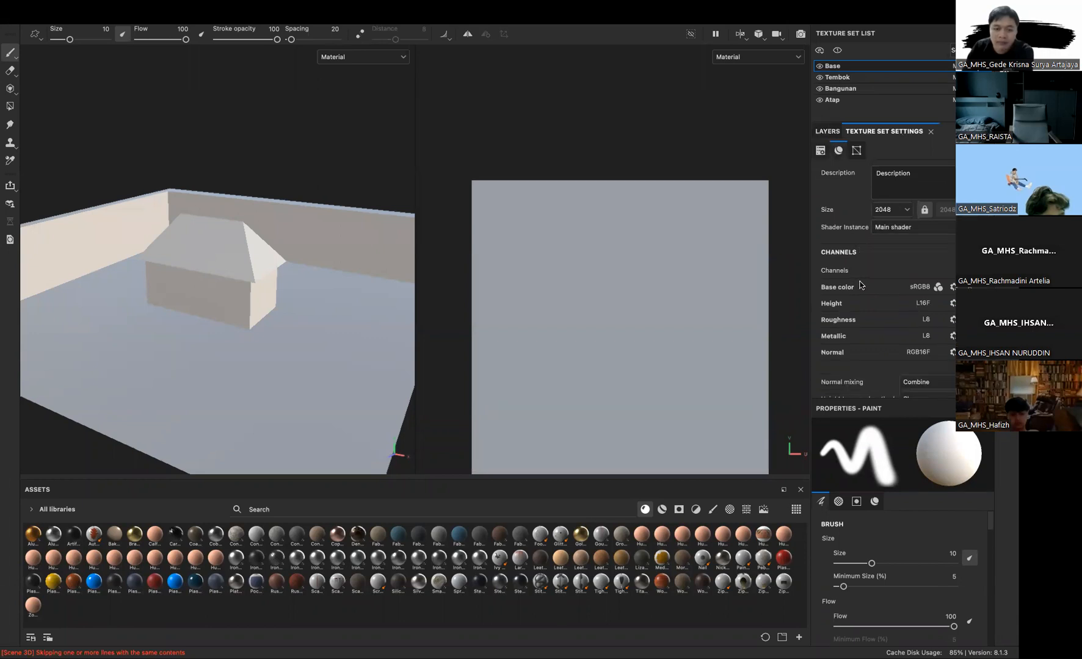
pyautogui.scroll(-3, 873, 274)
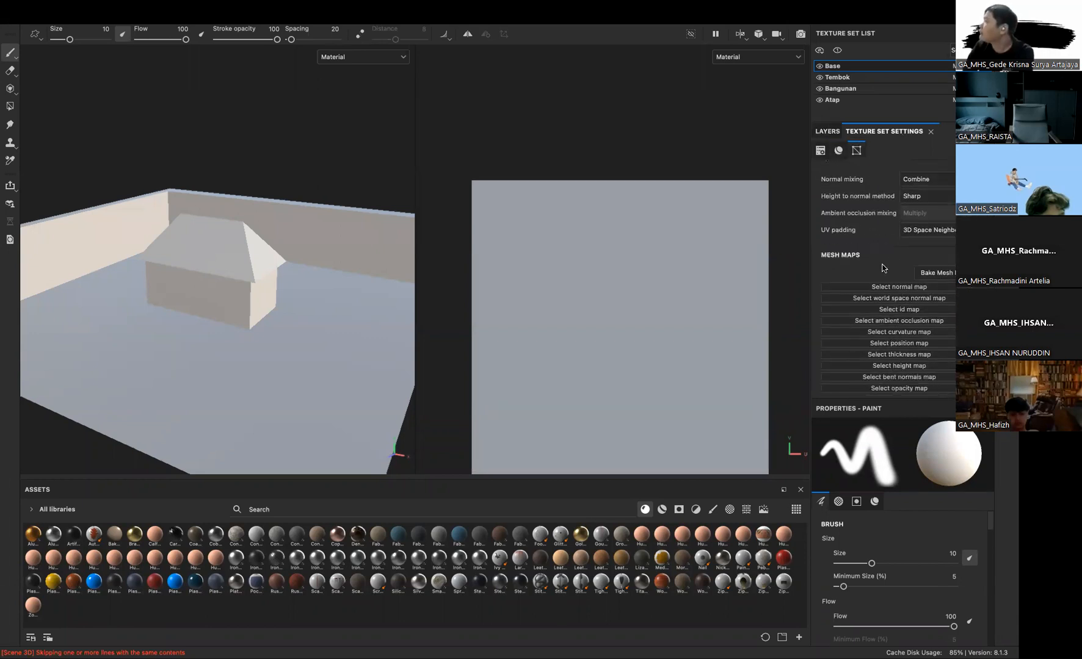
pyautogui.scroll(2, 928, 248)
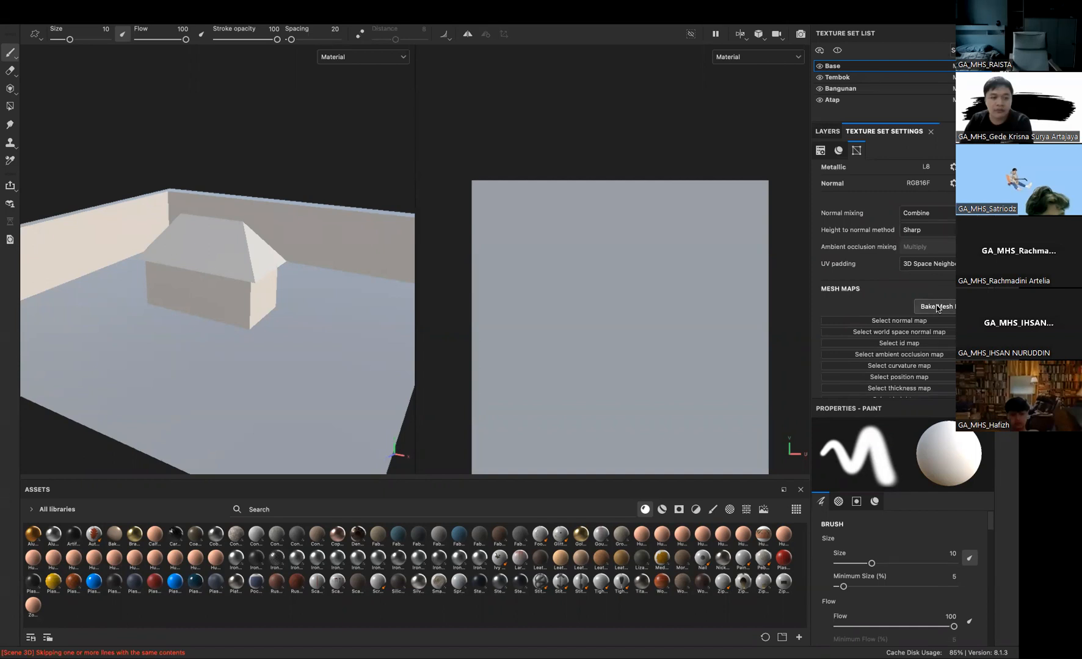
pyautogui.click(937, 307)
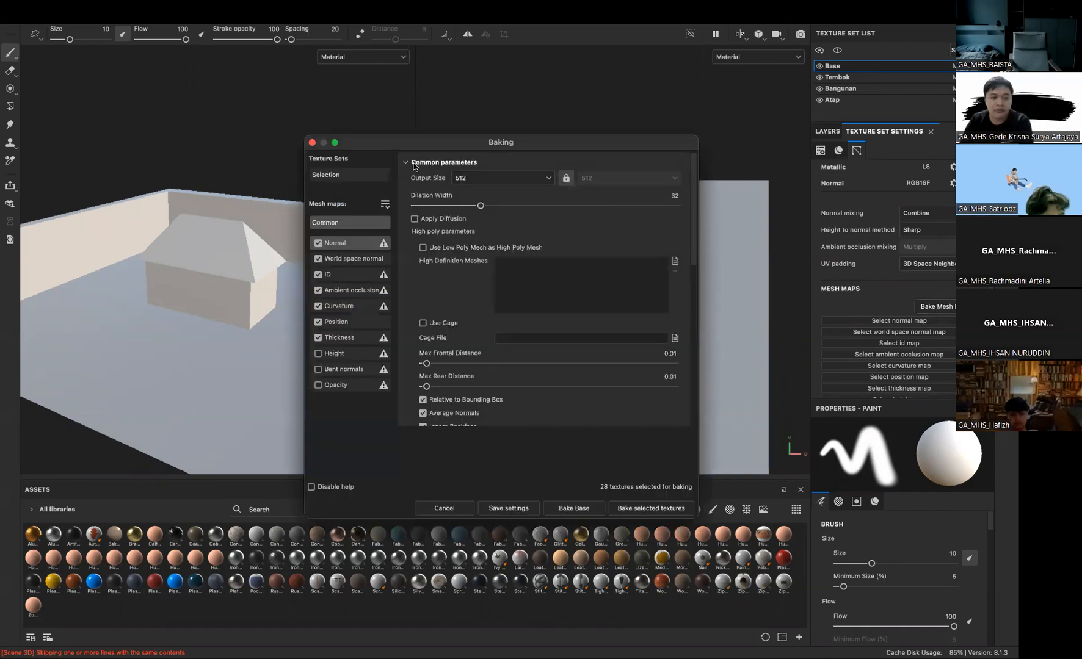
pyautogui.click(477, 180)
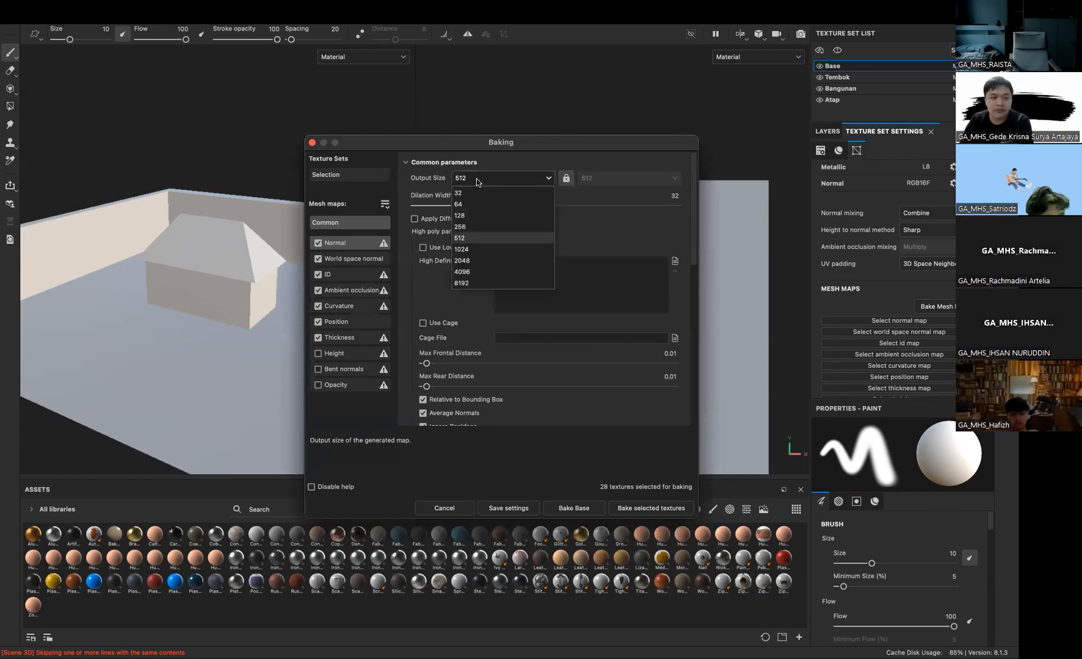
pyautogui.click(463, 260)
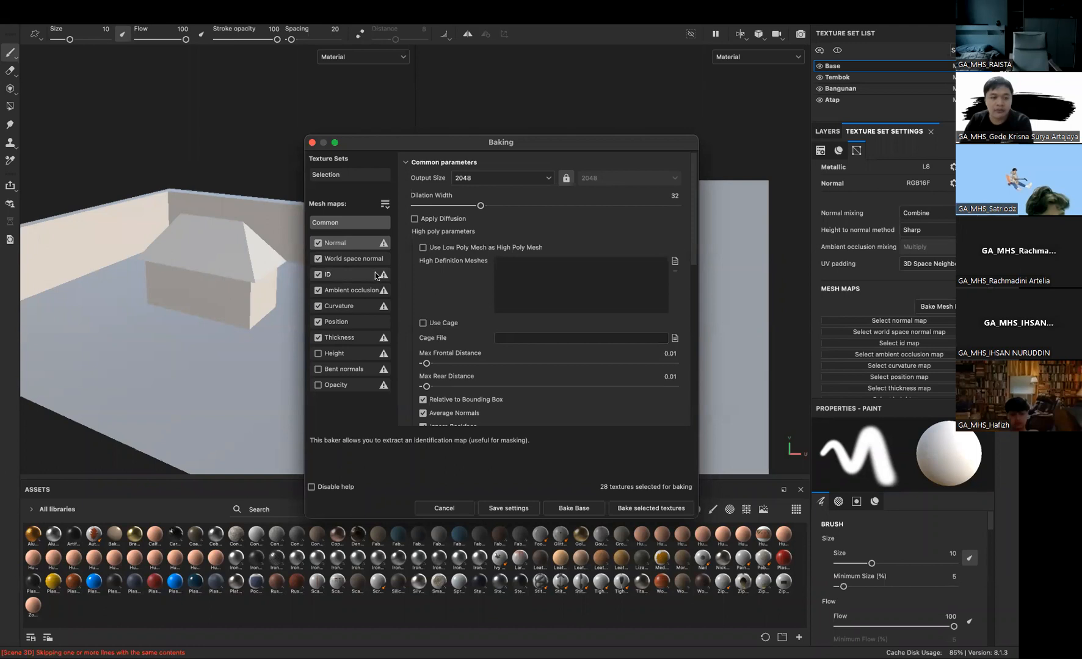
pyautogui.moveTo(457, 147); pyautogui.dragTo(481, 127)
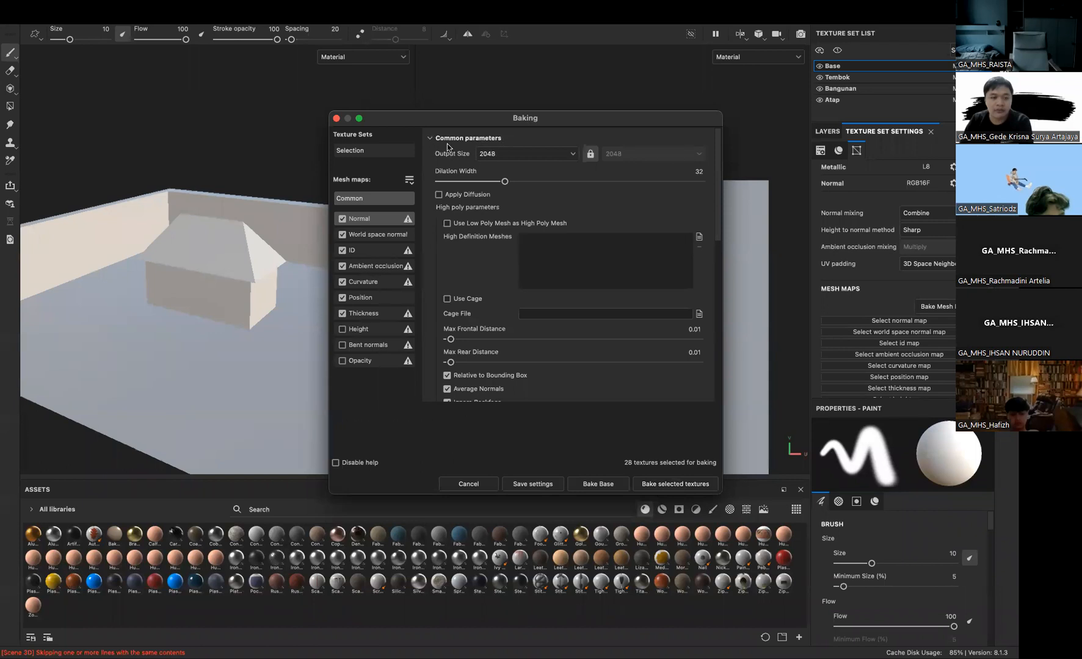
pyautogui.click(675, 484)
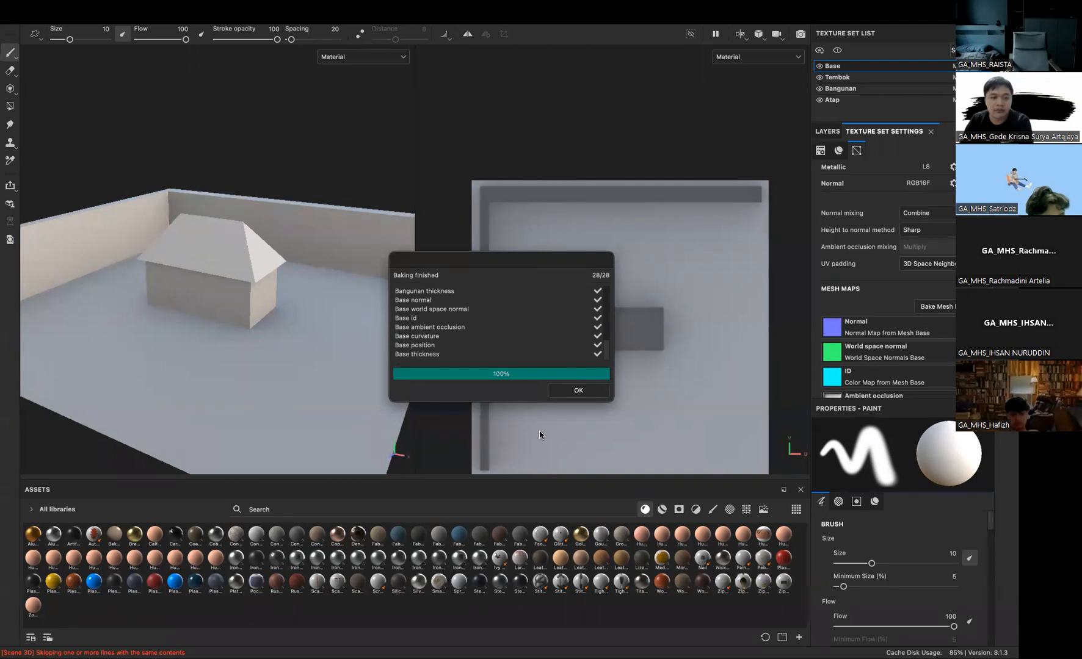
pyautogui.click(580, 393)
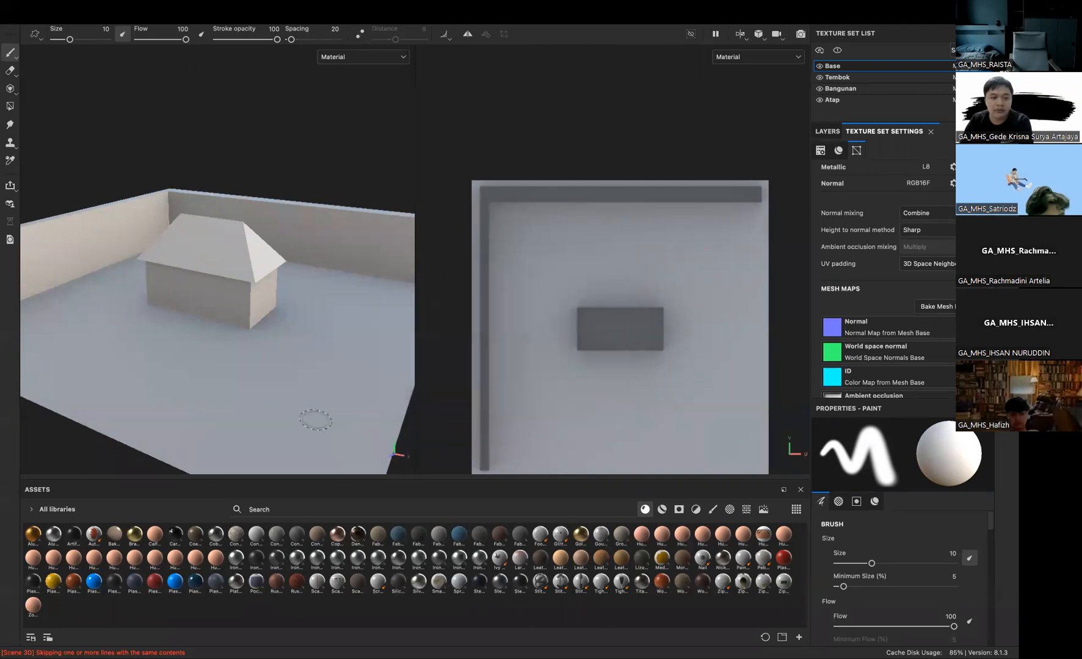
# Delete Layer 1 from the Base texture set
pyautogui.scroll(-3, 323, 363)
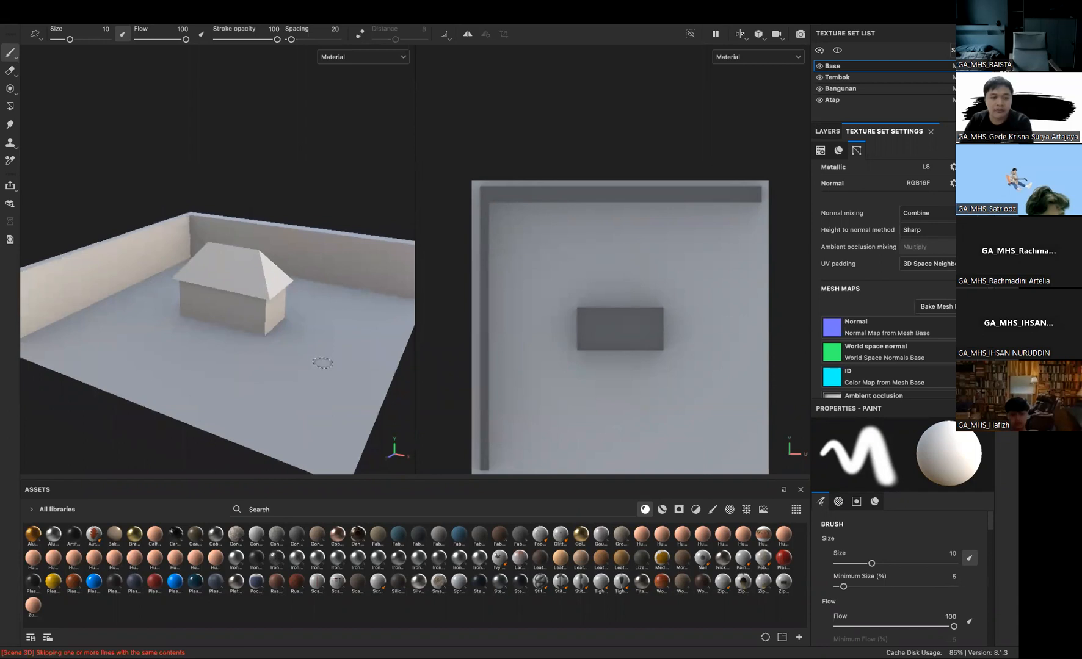
pyautogui.scroll(1, 322, 363)
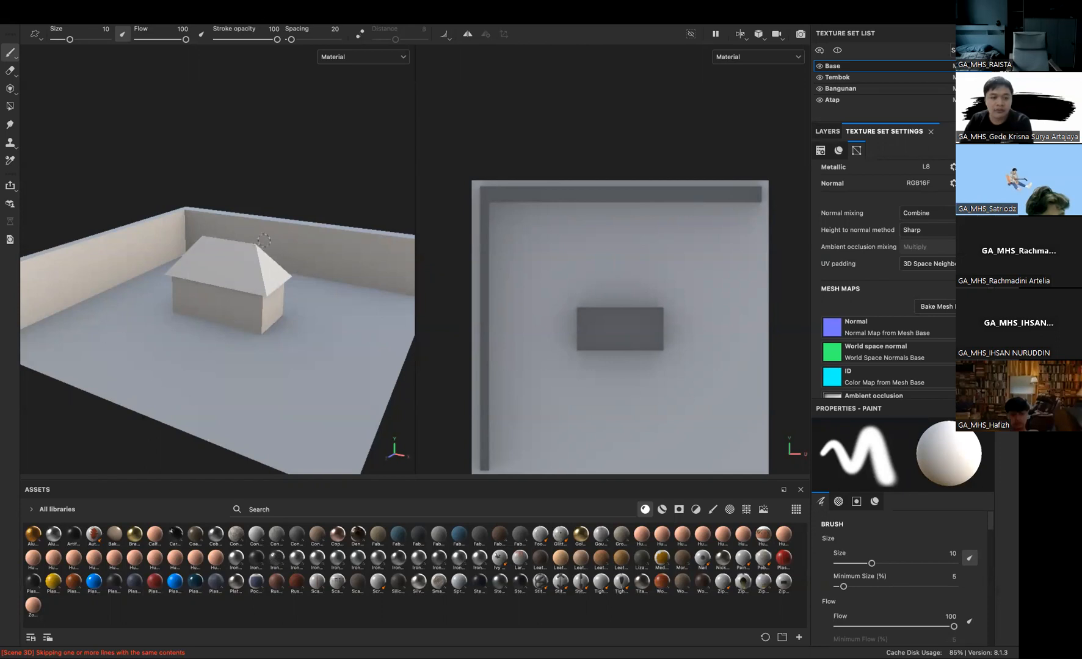
pyautogui.keyDown('alt'); pyautogui.moveTo(366, 337); pyautogui.dragTo(326, 337); pyautogui.keyUp('alt')
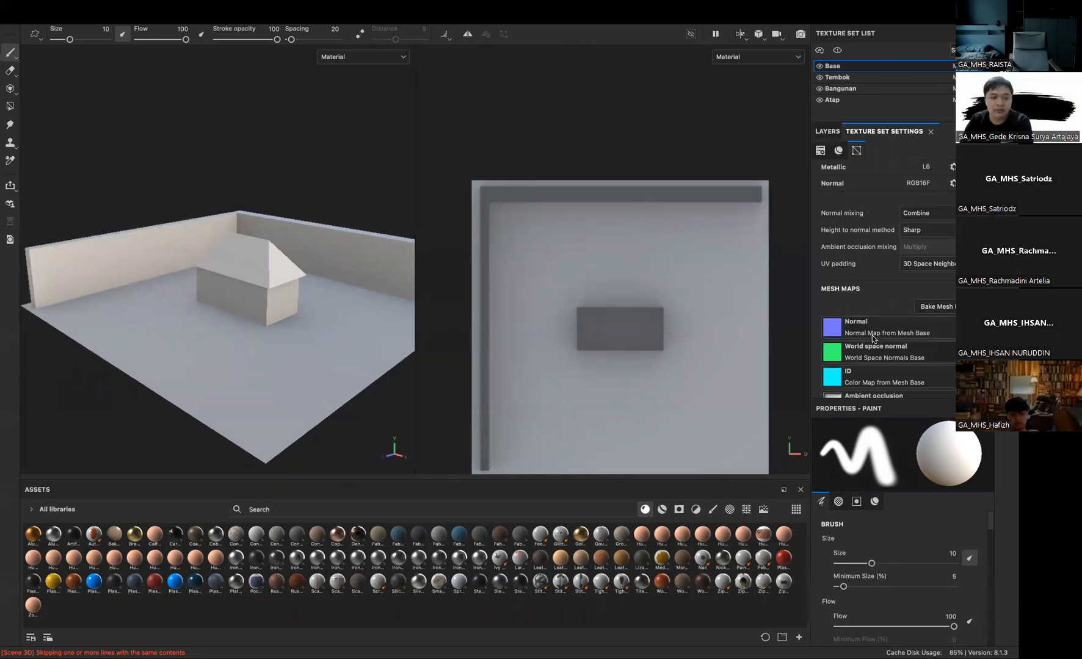
pyautogui.scroll(-5, 872, 336)
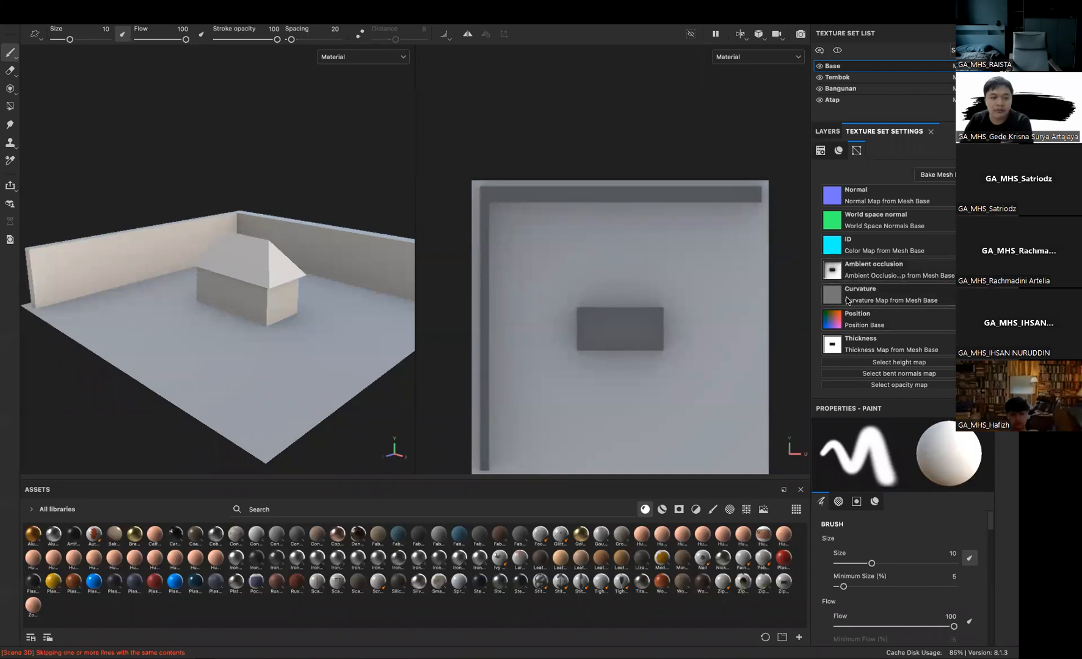
pyautogui.click(829, 131)
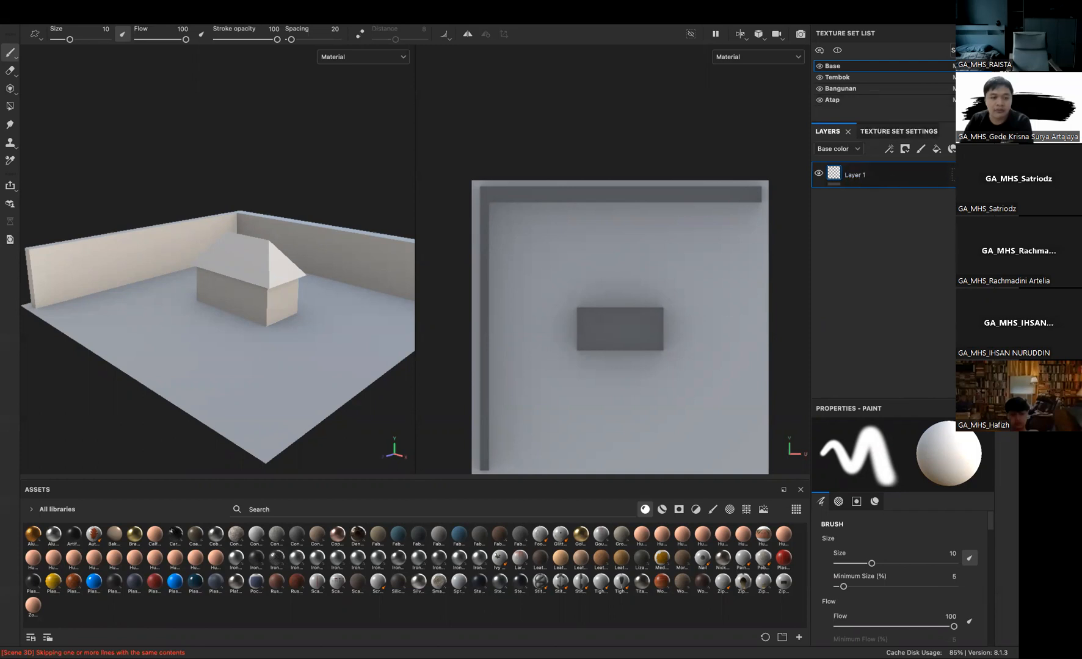
pyautogui.press('Delete')
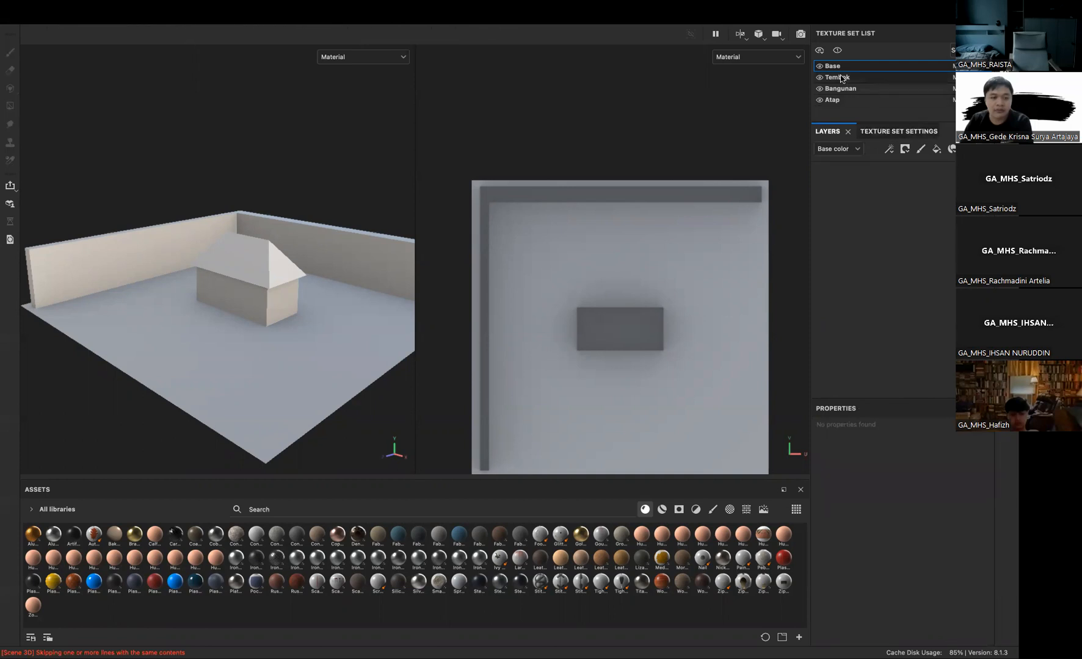
# Enlarge the asset library area and apply the Concrete Bare material to the ground of the Base texture set
pyautogui.keyDown('alt'); pyautogui.moveTo(353, 289); pyautogui.dragTo(366, 242); pyautogui.keyUp('alt')
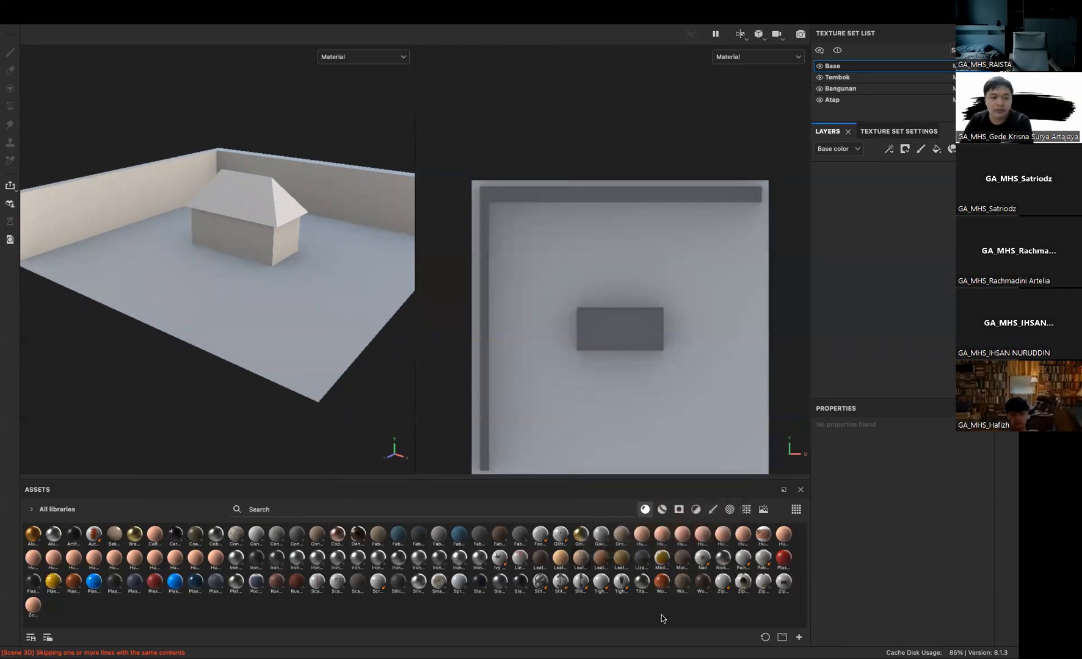
pyautogui.moveTo(278, 478); pyautogui.dragTo(292, 413)
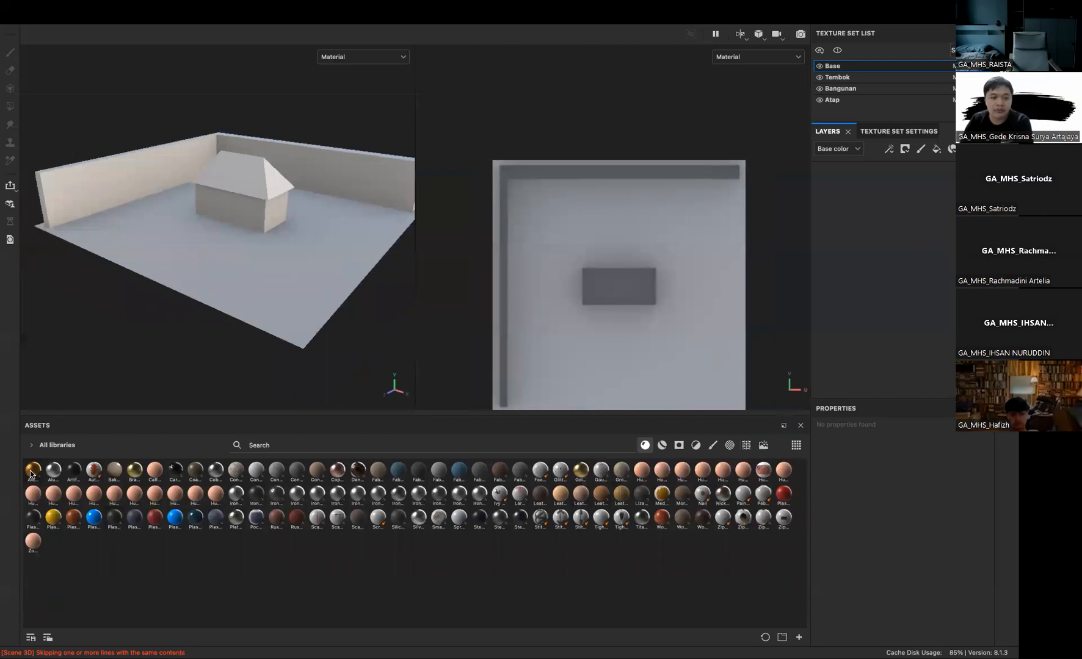
pyautogui.click(661, 447)
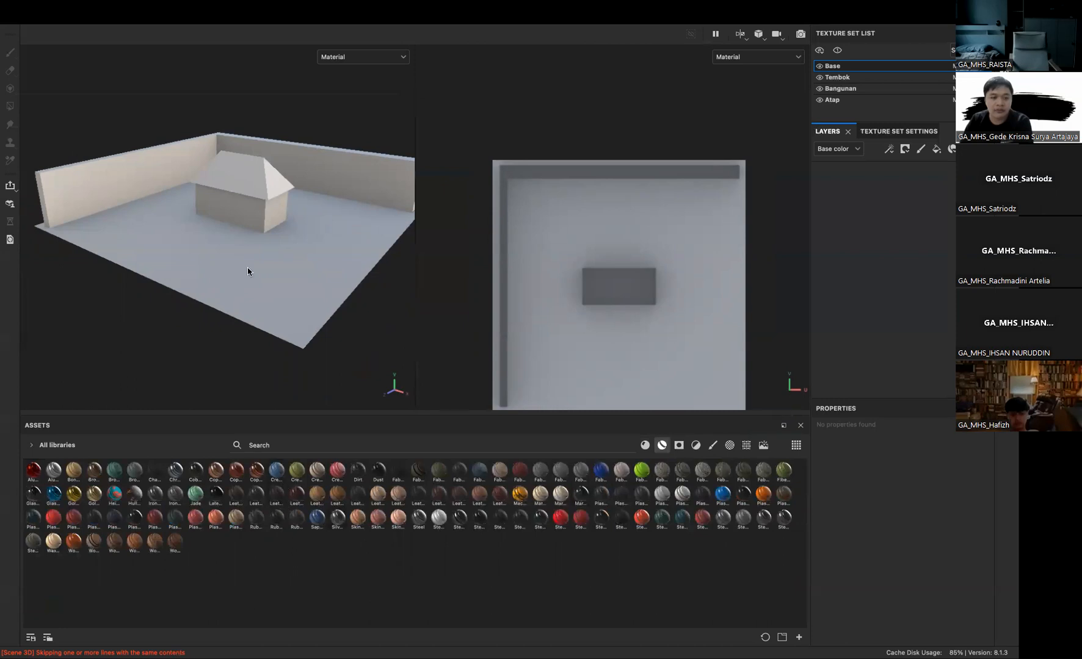
pyautogui.scroll(3, 248, 269)
pyautogui.click(644, 445)
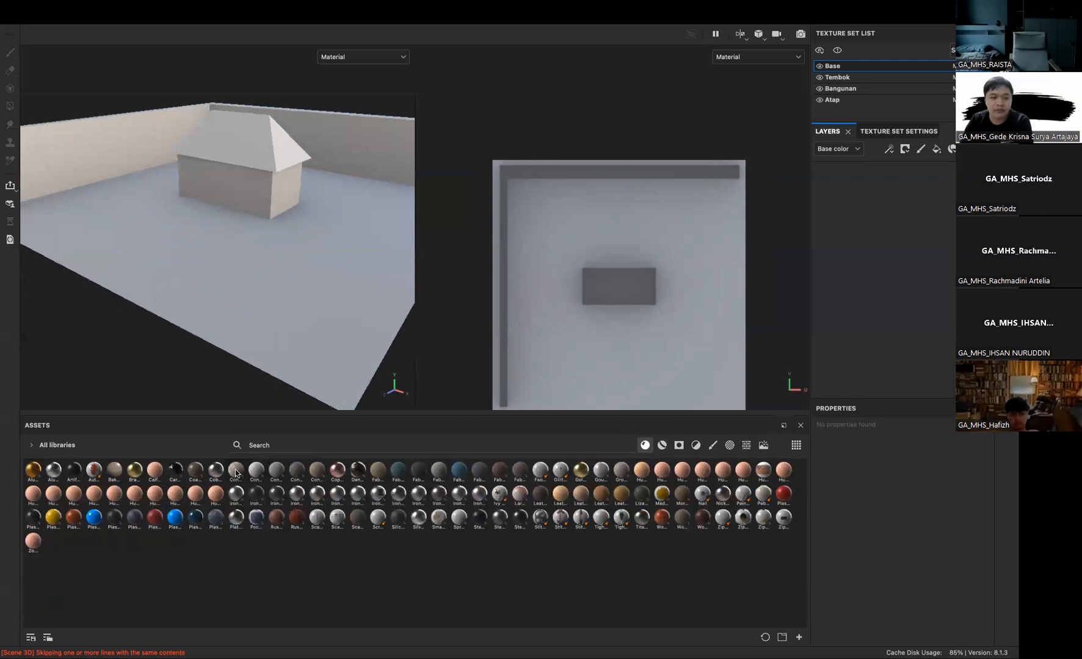
pyautogui.moveTo(235, 473)
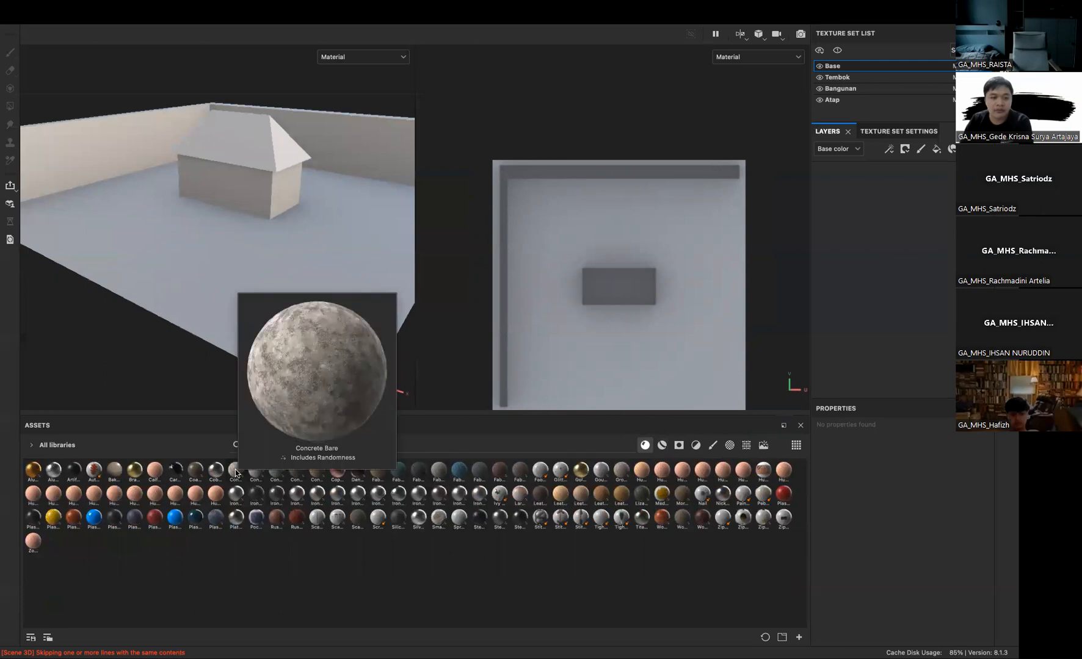
pyautogui.moveTo(236, 473); pyautogui.dragTo(252, 264)
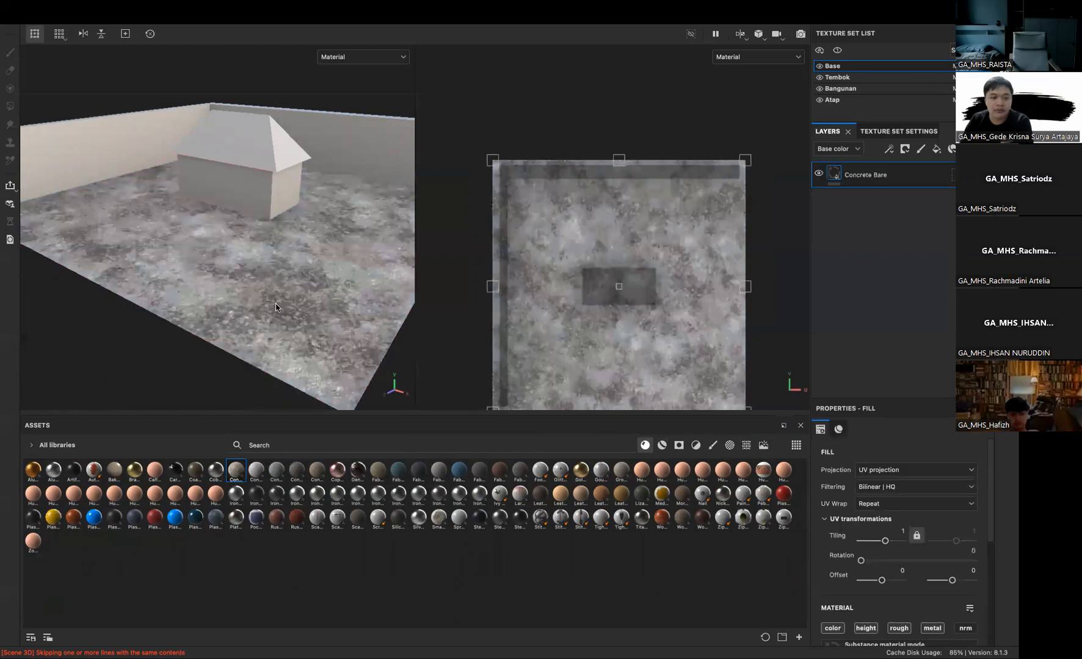
# Set the UV tiling of the Concrete Bare fill on the ground to 4
pyautogui.keyDown('alt'); pyautogui.moveTo(276, 308); pyautogui.dragTo(263, 371, button='middle'); pyautogui.keyUp('alt')
pyautogui.scroll(5, 274, 352)
pyautogui.keyDown('alt'); pyautogui.moveTo(274, 352); pyautogui.dragTo(200, 341); pyautogui.keyUp('alt')
pyautogui.keyDown('alt'); pyautogui.moveTo(194, 342); pyautogui.dragTo(252, 349); pyautogui.keyUp('alt')
pyautogui.scroll(-3, 251, 350)
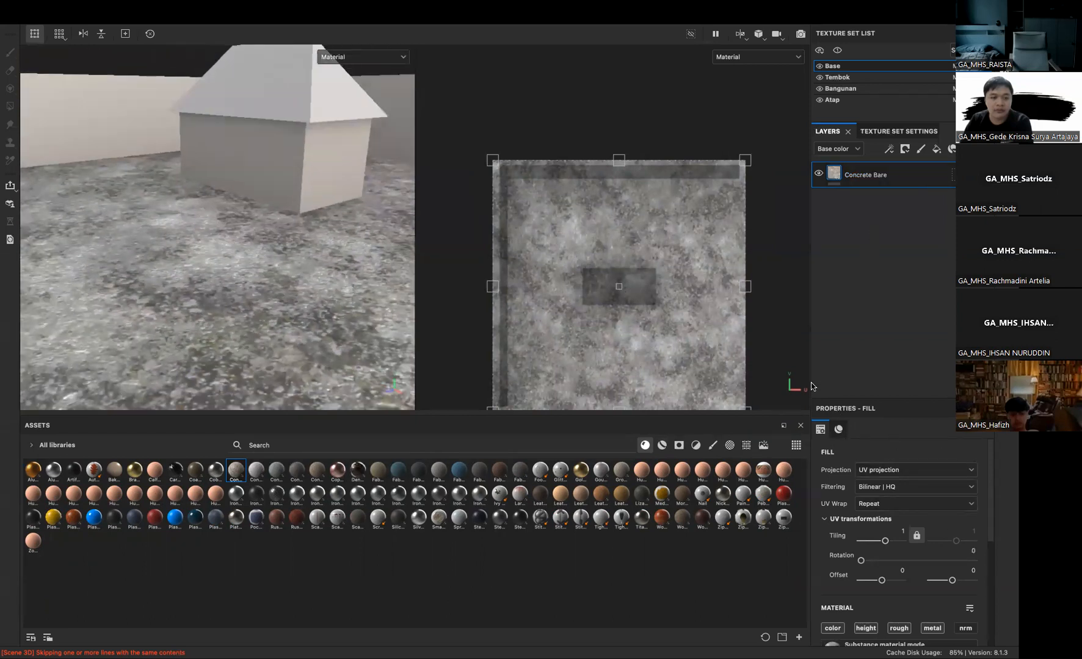
pyautogui.scroll(-1, 880, 510)
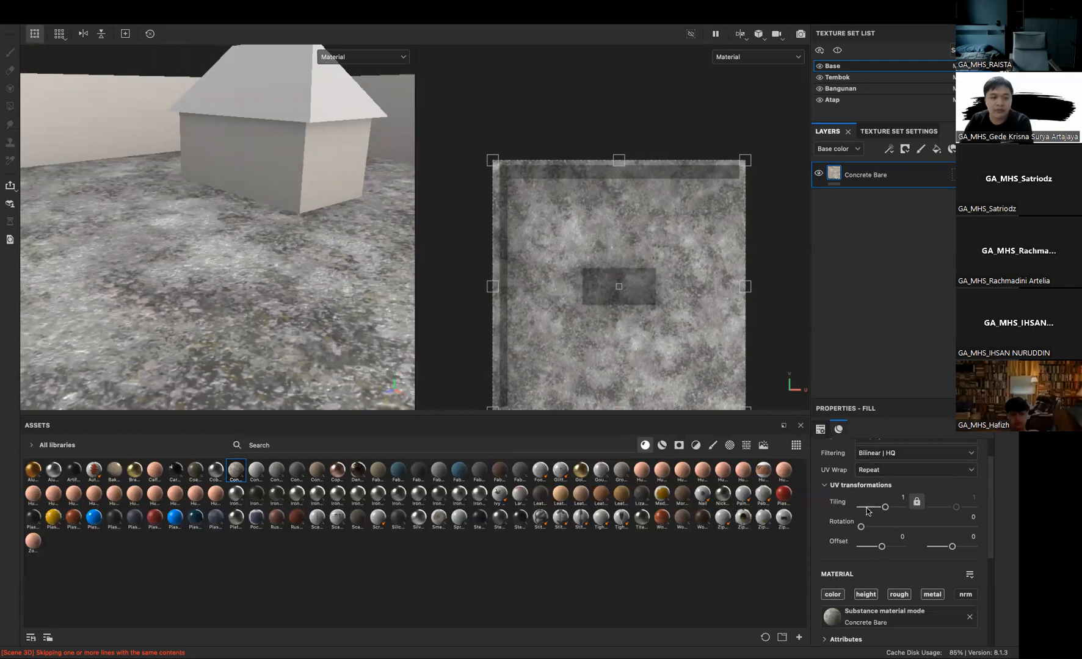
pyautogui.moveTo(885, 510); pyautogui.dragTo(891, 508)
pyautogui.click(878, 595)
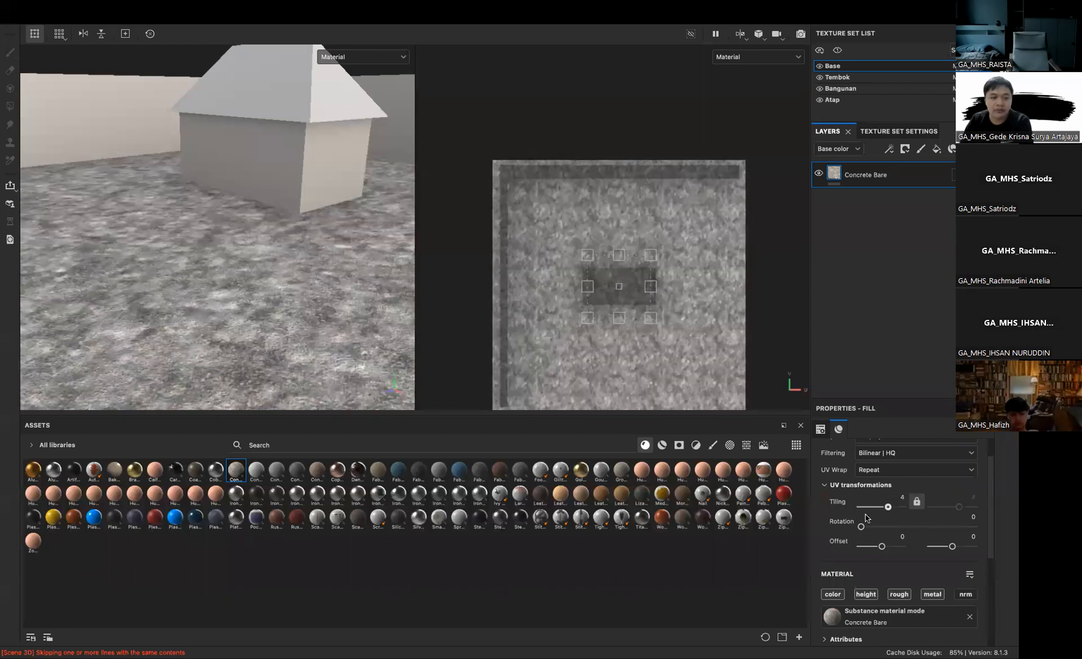
# Try adjusting the colour parameters of the Concrete Bare fill, such as its saturation, and undo the changes
pyautogui.scroll(-2, 871, 519)
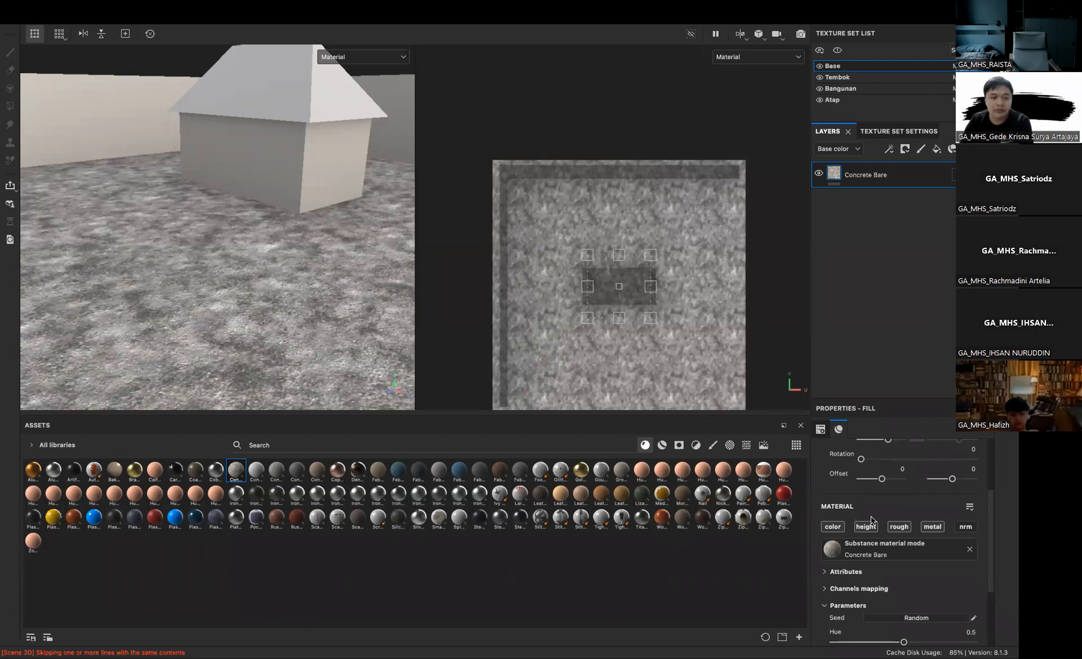
pyautogui.scroll(2, 868, 570)
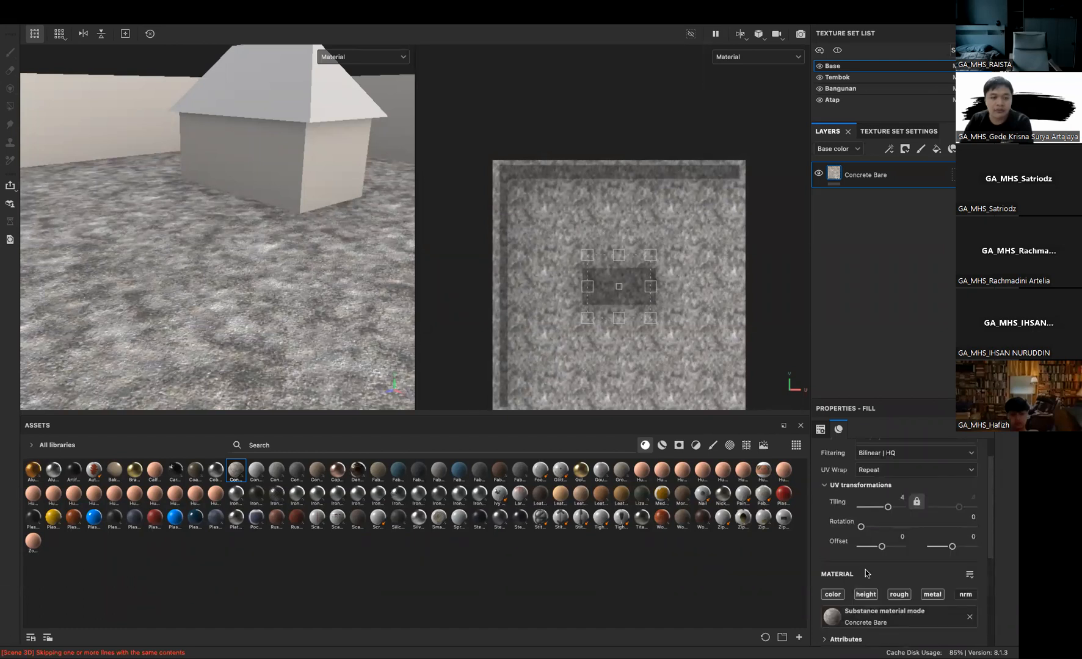
pyautogui.scroll(-2, 880, 593)
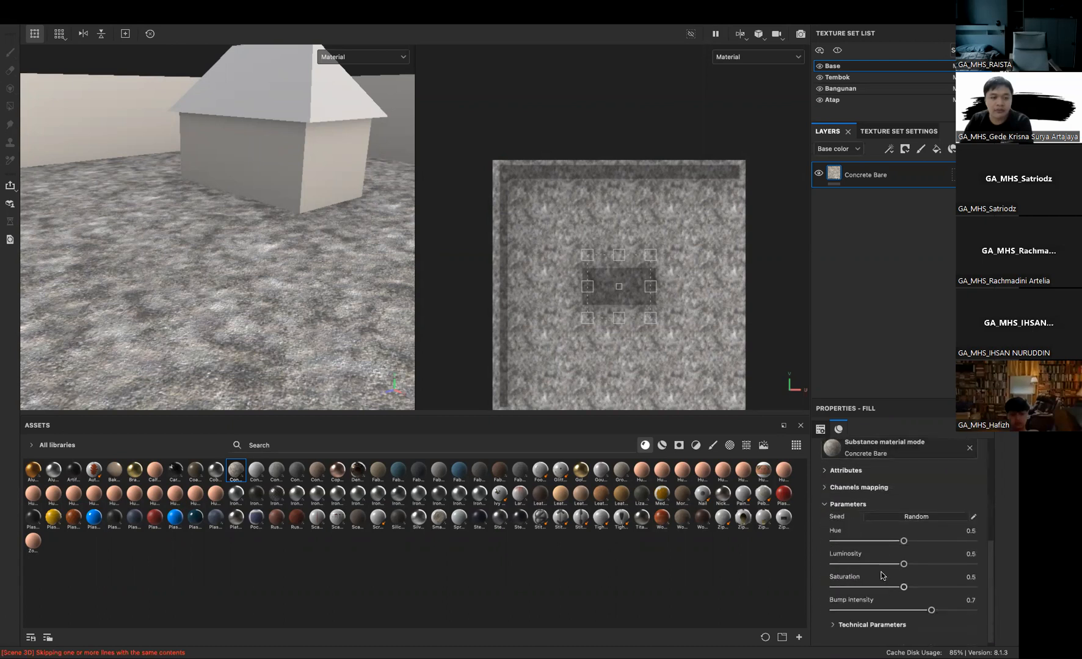
pyautogui.scroll(-2, 883, 576)
pyautogui.moveTo(904, 581); pyautogui.dragTo(910, 557)
pyautogui.press('super+z')
pyautogui.press('super+z')
pyautogui.press('super+z')
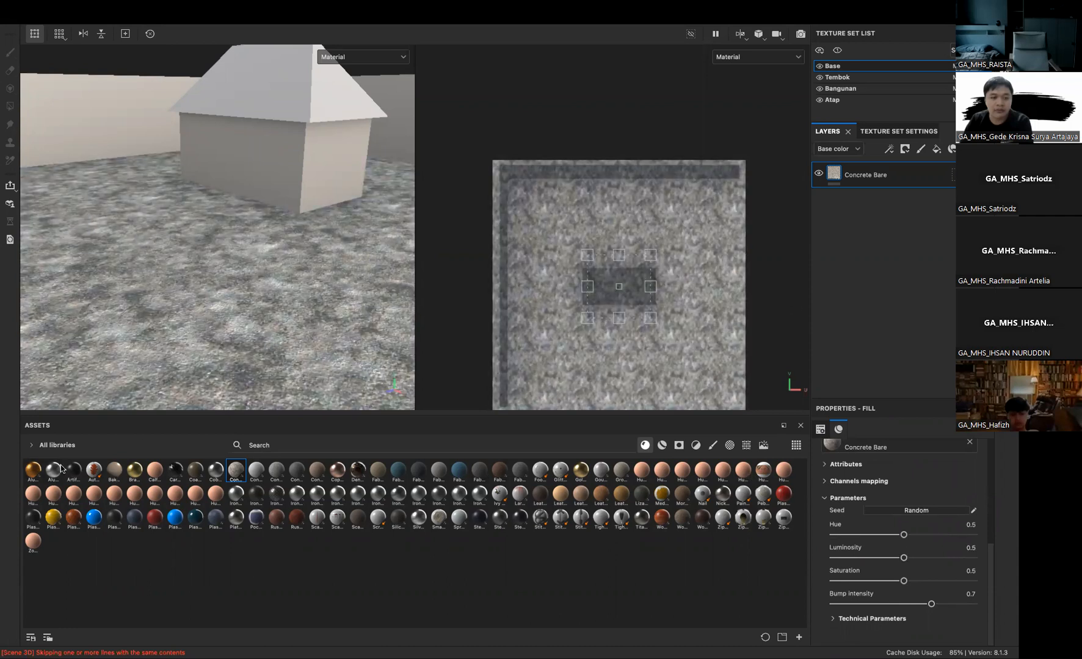
# Glance at the smart materials library, then delete the Concrete Bare fill layer from the Base texture set
pyautogui.click(661, 446)
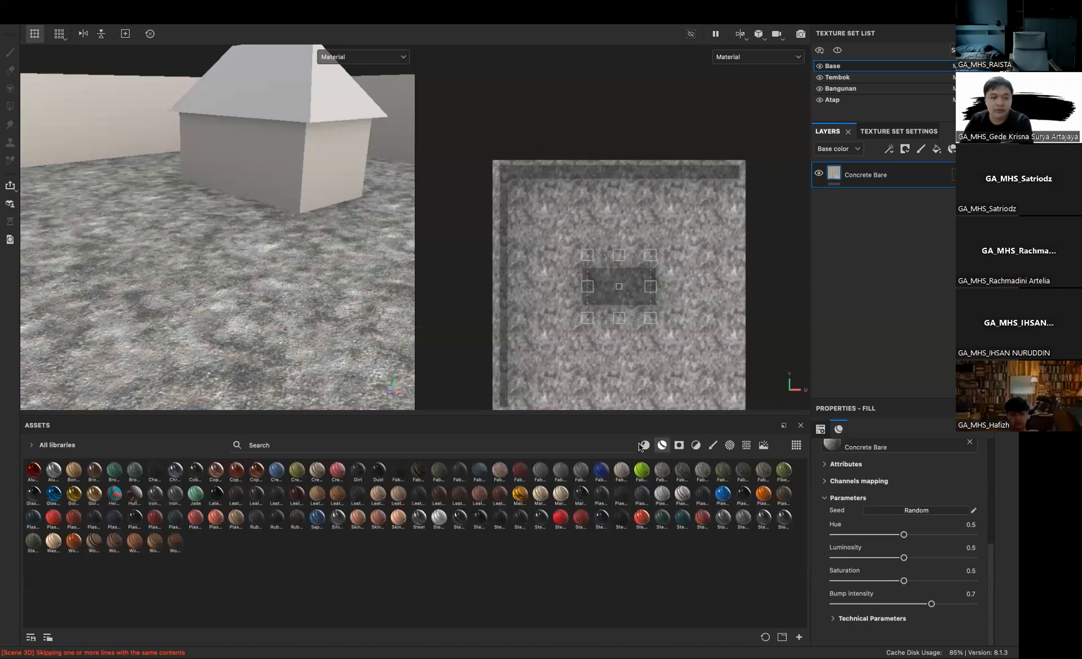
pyautogui.click(642, 444)
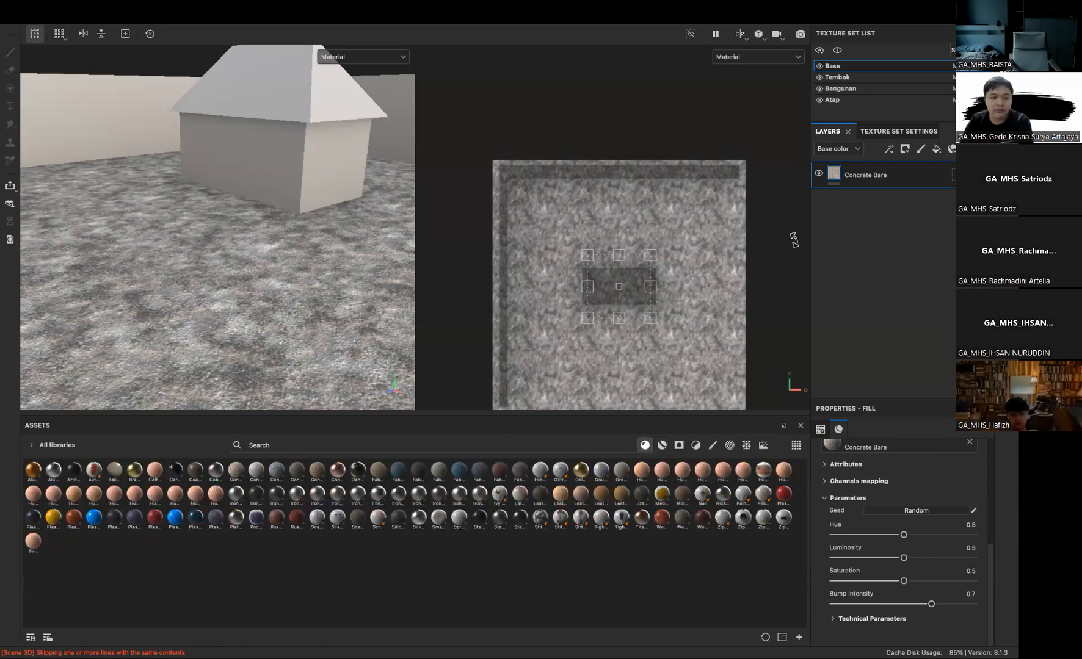
pyautogui.keyDown('alt'); pyautogui.moveTo(300, 235); pyautogui.dragTo(312, 238); pyautogui.keyUp('alt')
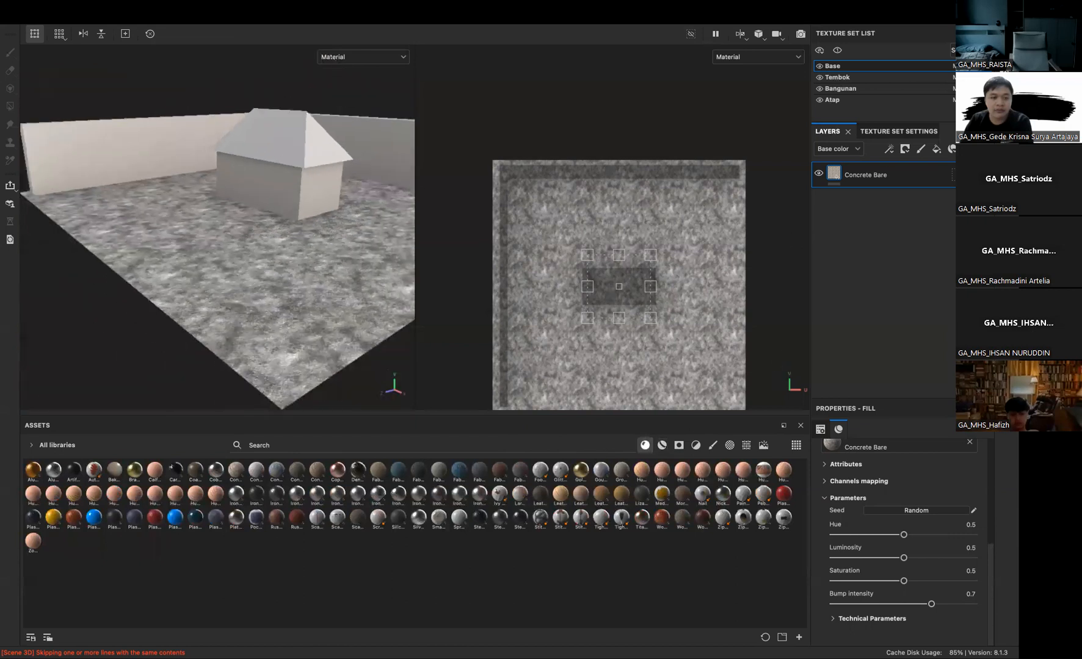
pyautogui.press('Delete')
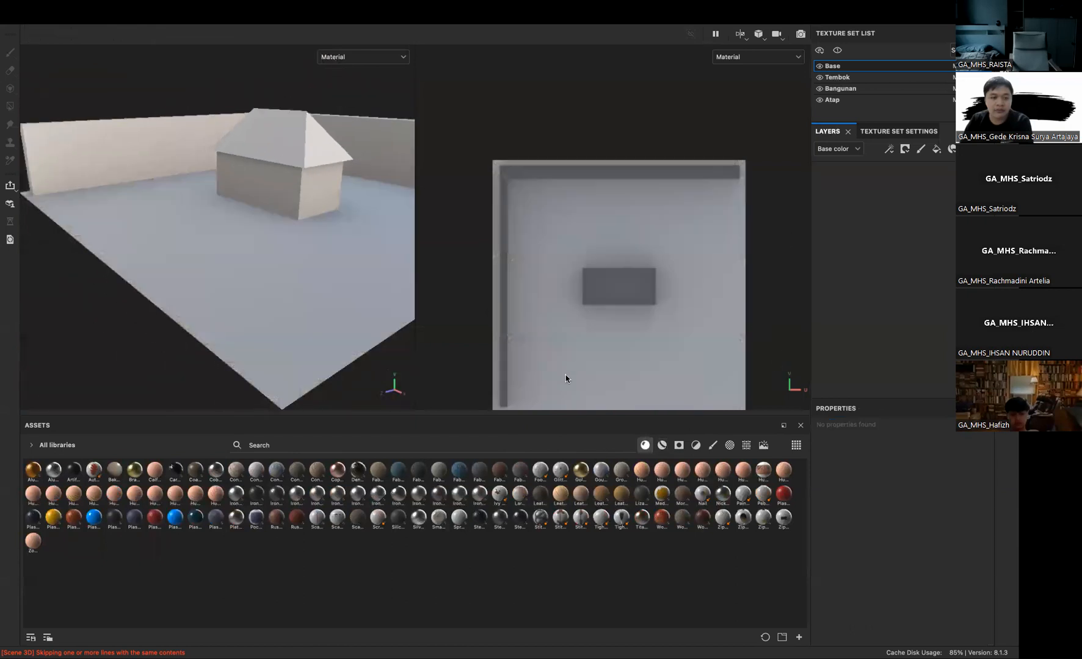
# Browse the smart materials library, dismissing the memory usage alert, and preview the available metal, fabric, plastic and skin presets
pyautogui.click(661, 445)
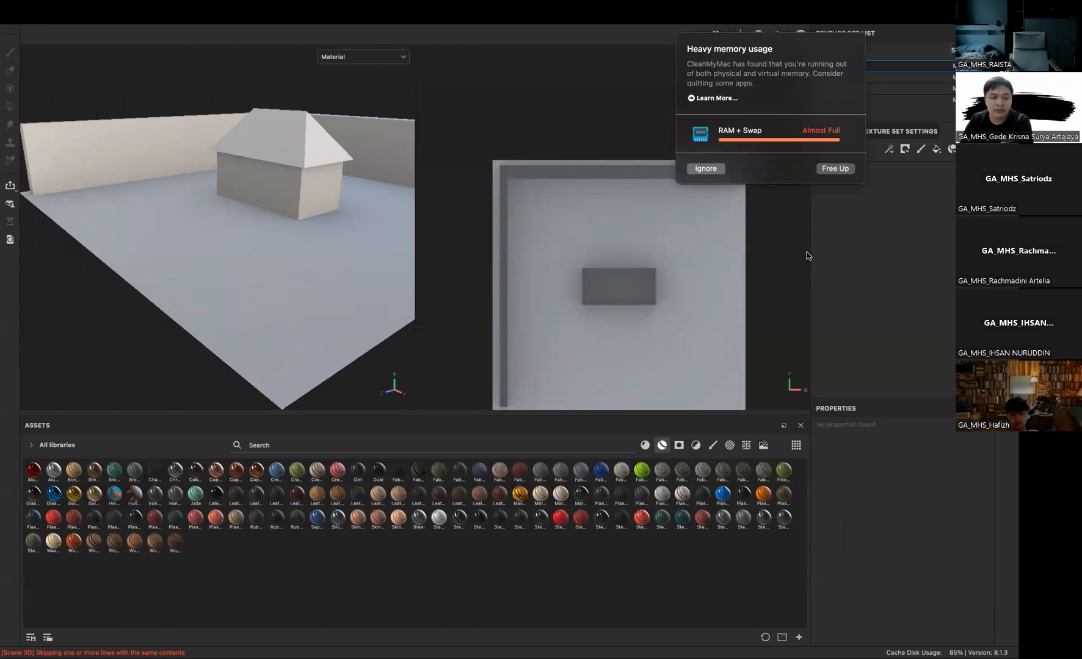
pyautogui.click(706, 169)
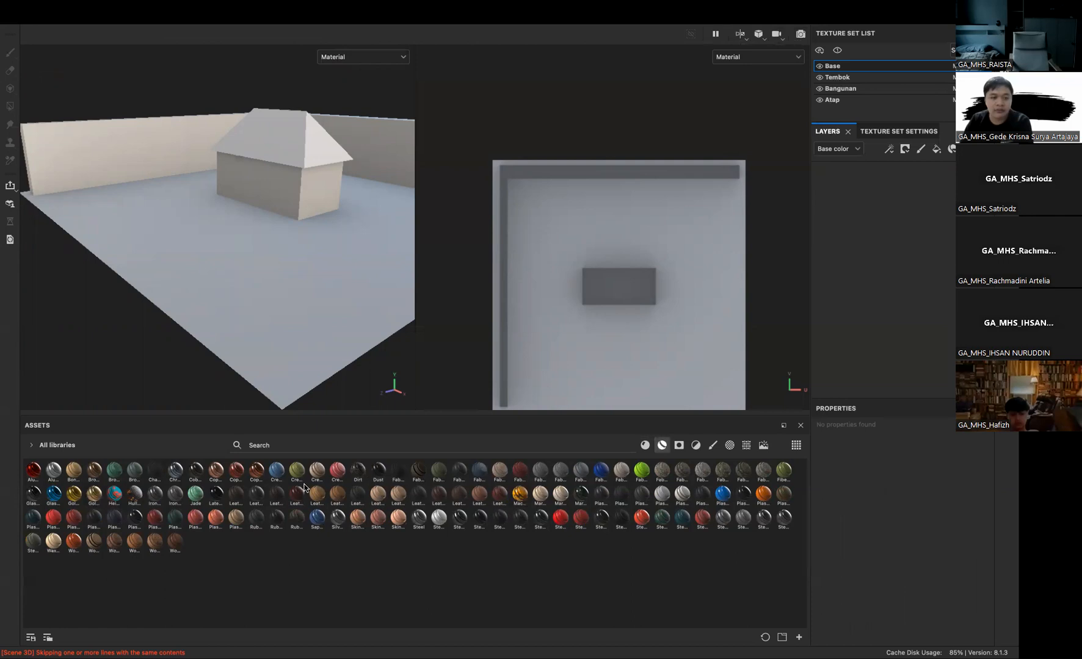
pyautogui.click(340, 522)
pyautogui.moveTo(291, 475)
pyautogui.moveTo(27, 545)
pyautogui.moveTo(119, 473)
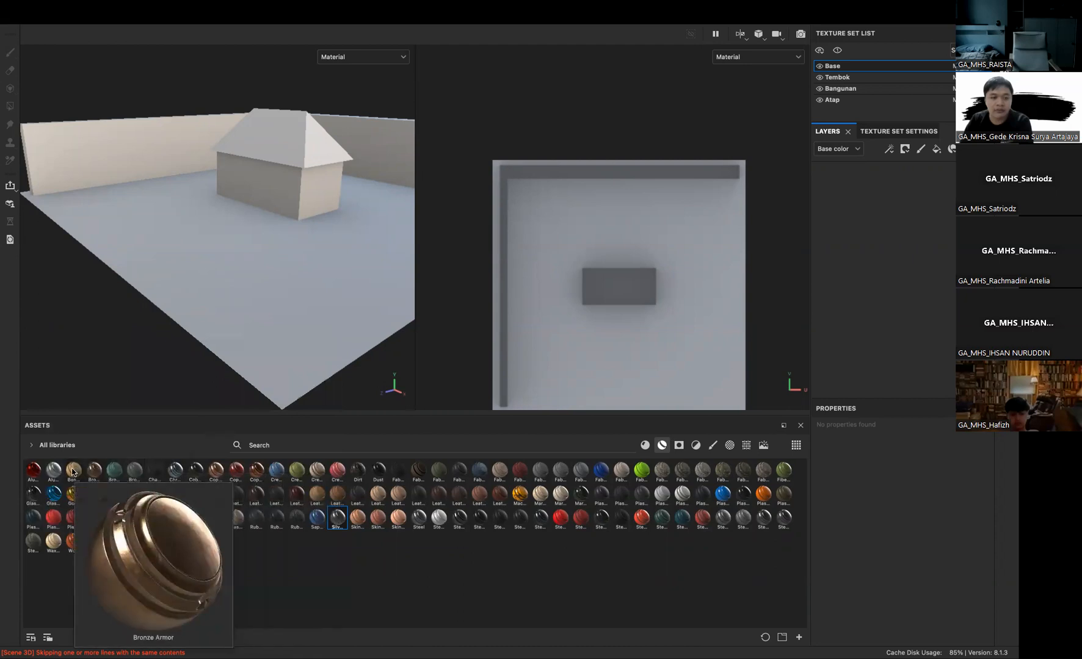
pyautogui.moveTo(74, 473)
pyautogui.moveTo(440, 497)
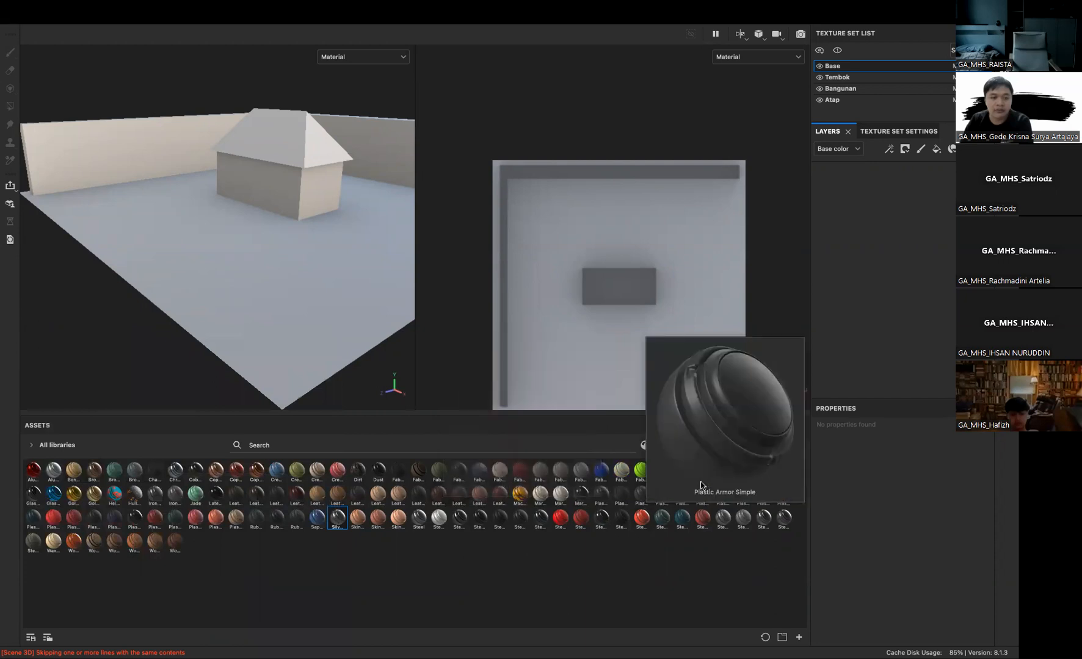
pyautogui.moveTo(664, 477)
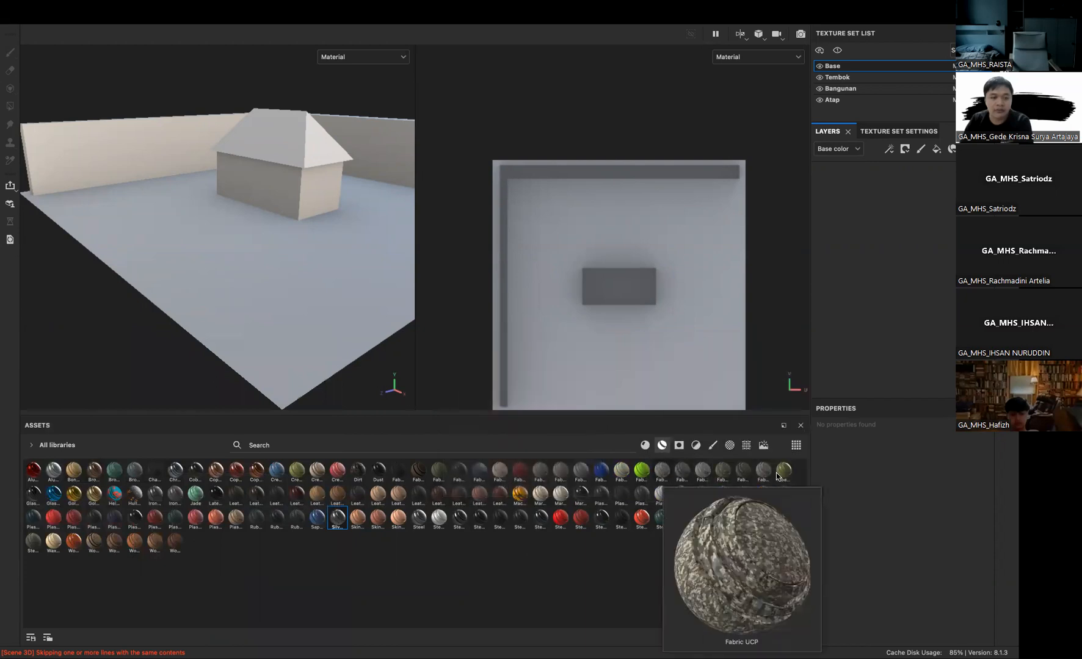
pyautogui.moveTo(776, 476)
pyautogui.moveTo(666, 499)
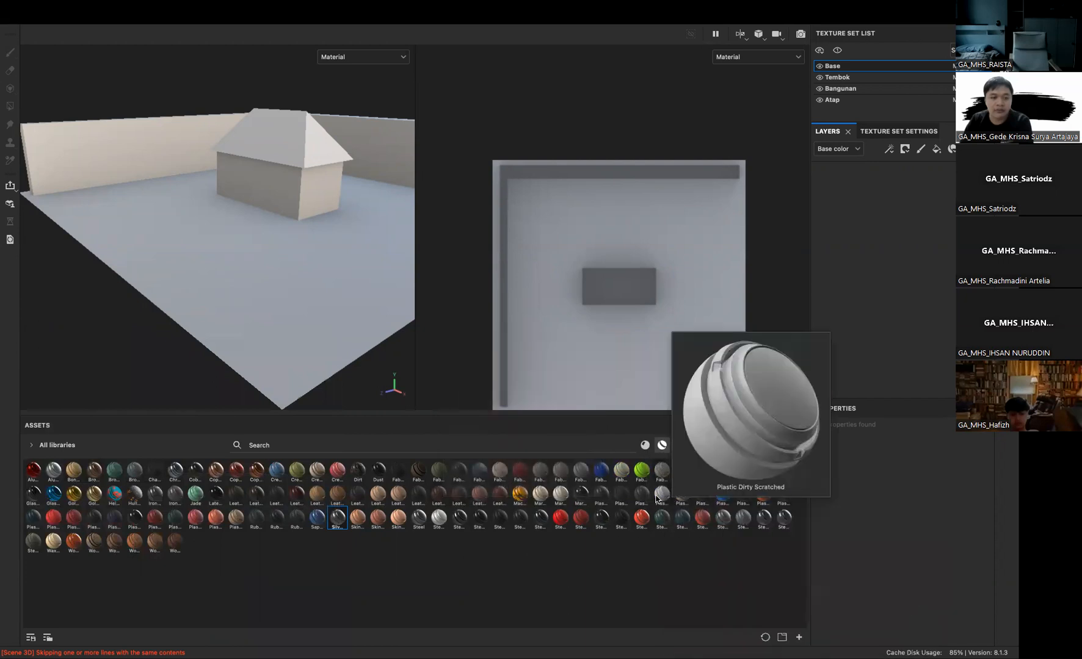
pyautogui.moveTo(479, 498)
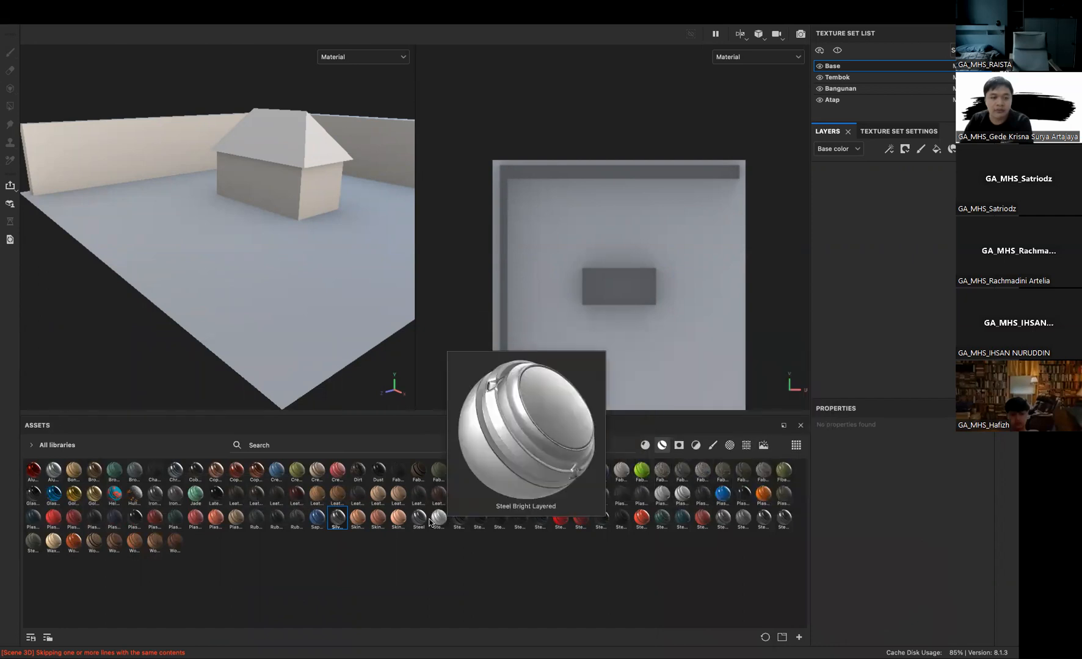
pyautogui.moveTo(356, 522)
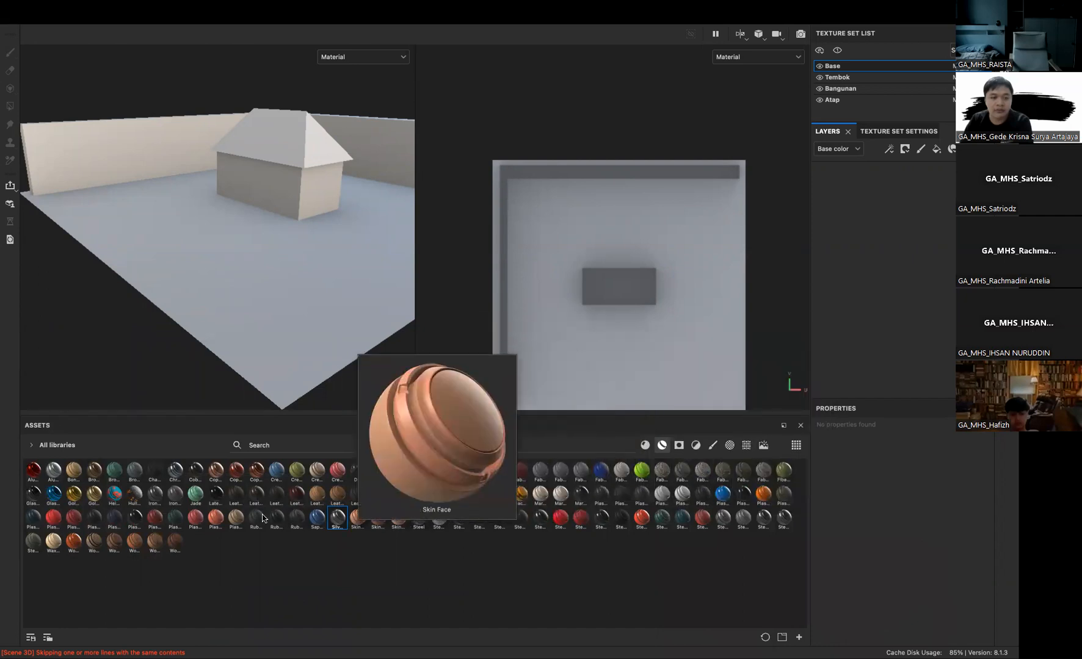
pyautogui.moveTo(252, 518)
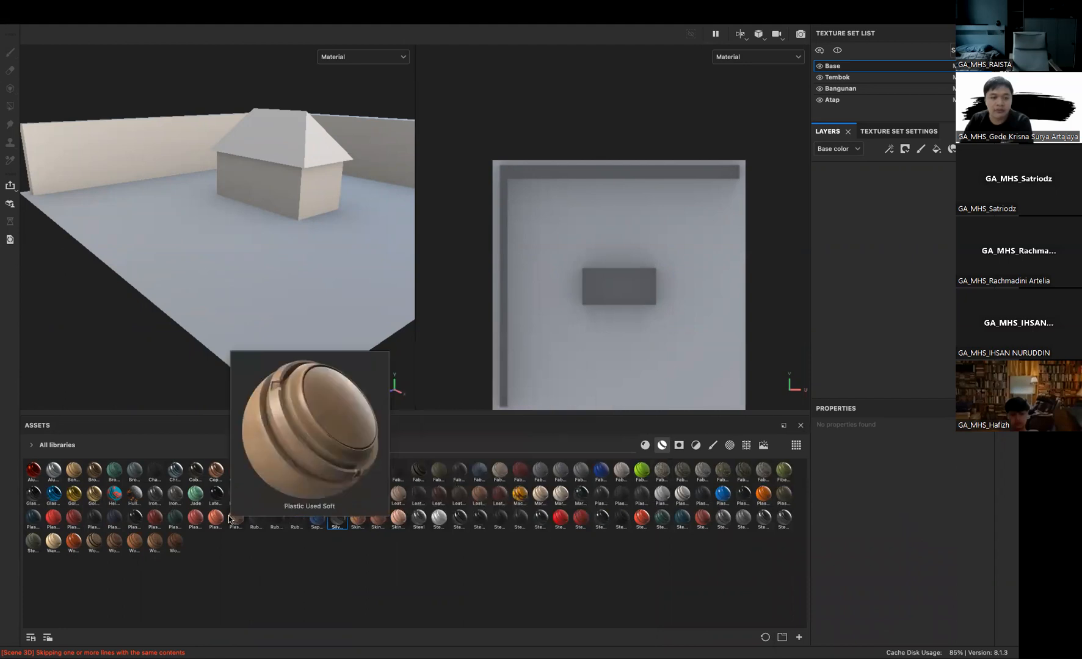
pyautogui.moveTo(134, 499)
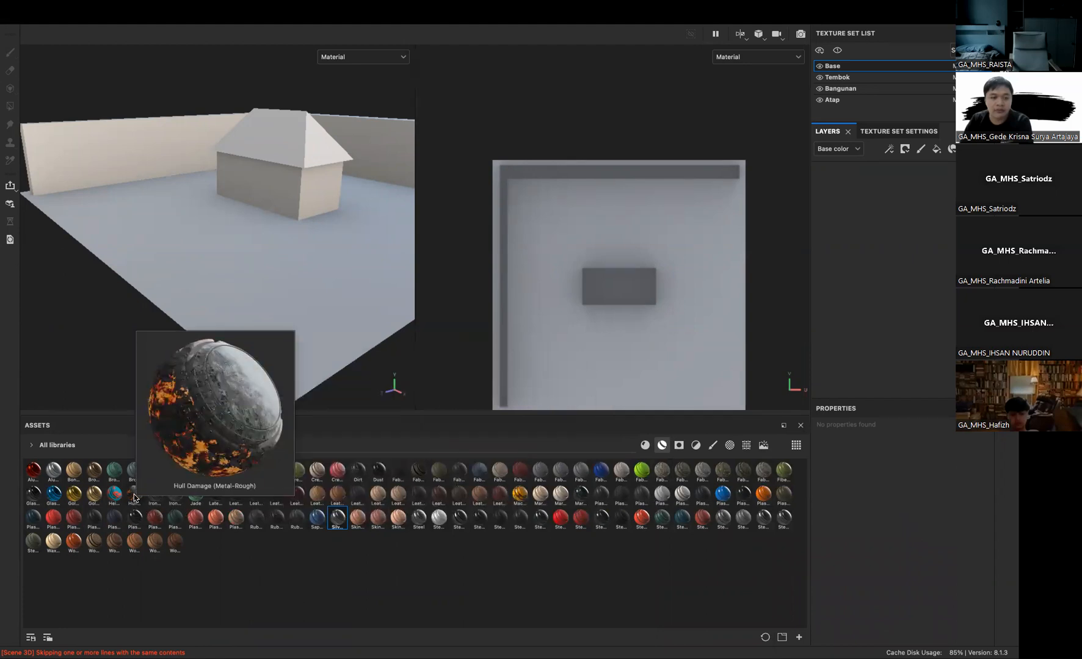
# Try the Height Blend smart material on the ground, inspect its Top layer, and delete the group
pyautogui.moveTo(115, 493); pyautogui.dragTo(285, 313)
pyautogui.keyDown('alt'); pyautogui.moveTo(258, 259); pyautogui.dragTo(306, 304); pyautogui.keyUp('alt')
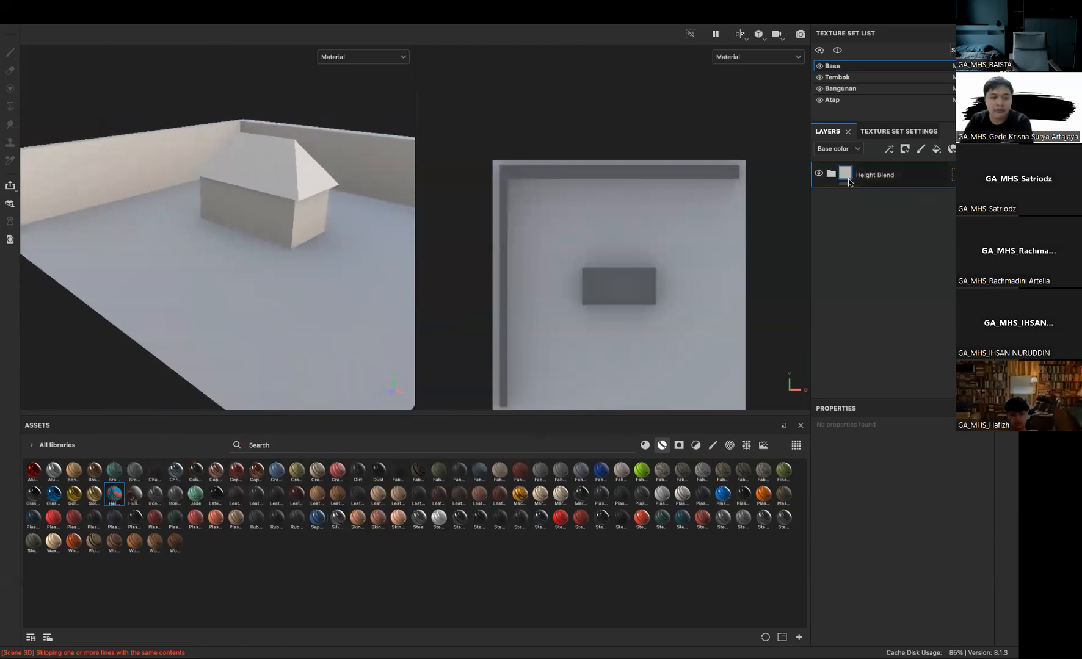
pyautogui.click(830, 174)
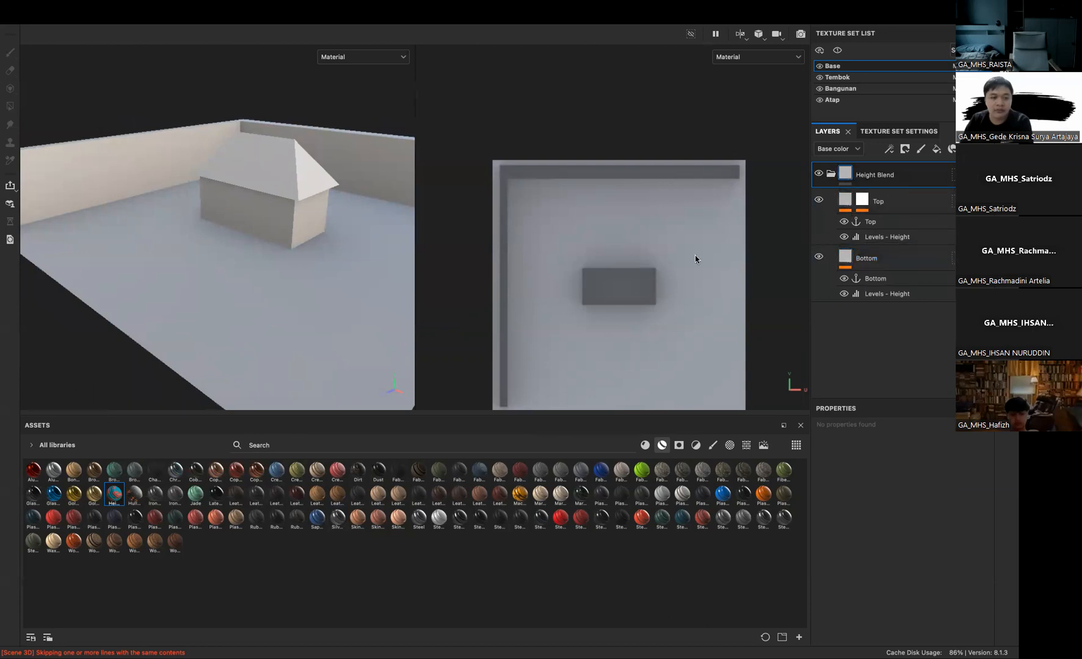
pyautogui.click(867, 208)
pyautogui.click(833, 174)
pyautogui.click(835, 175)
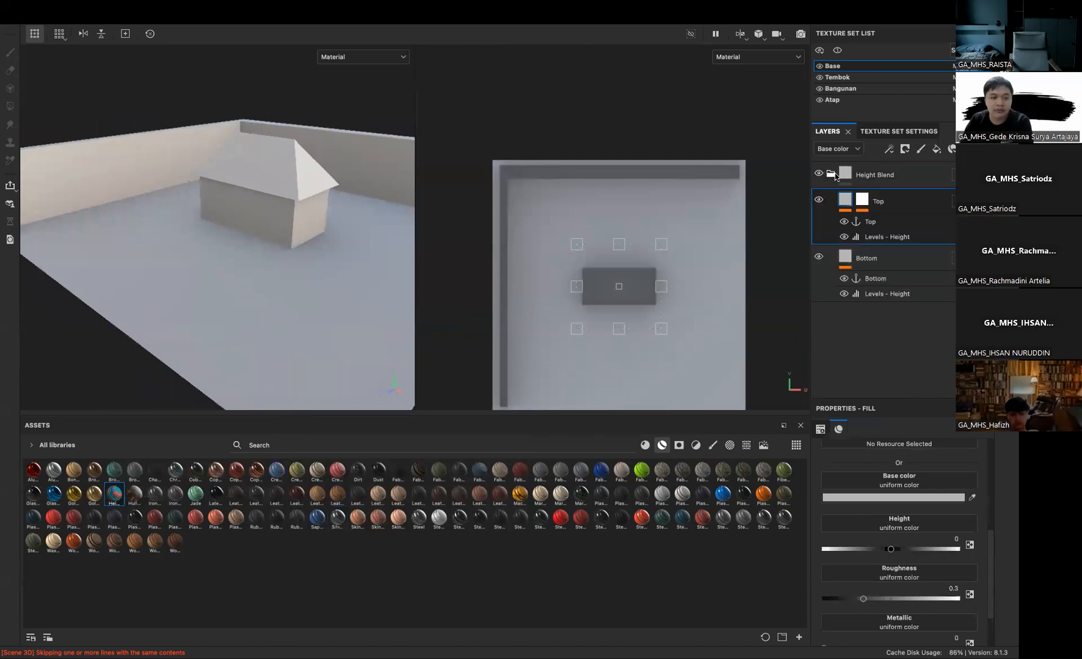
pyautogui.click(923, 173)
pyautogui.click(983, 149)
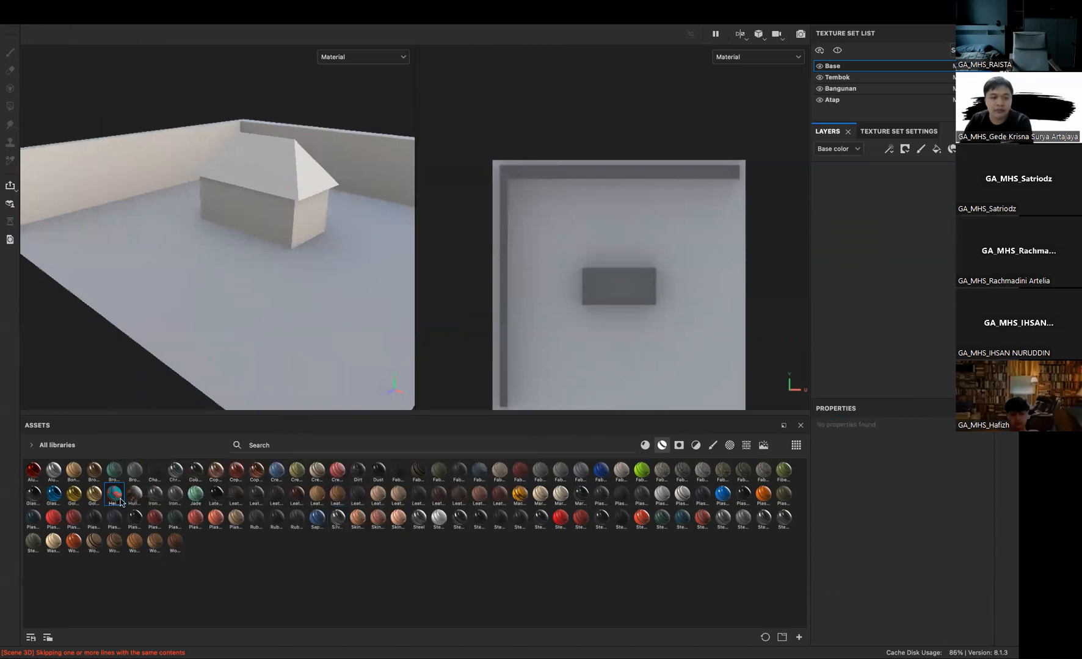
# Try the Hull Damage (Metal-Rough) smart material on the ground, look over its layers, and delete the group
pyautogui.moveTo(134, 494); pyautogui.dragTo(207, 354)
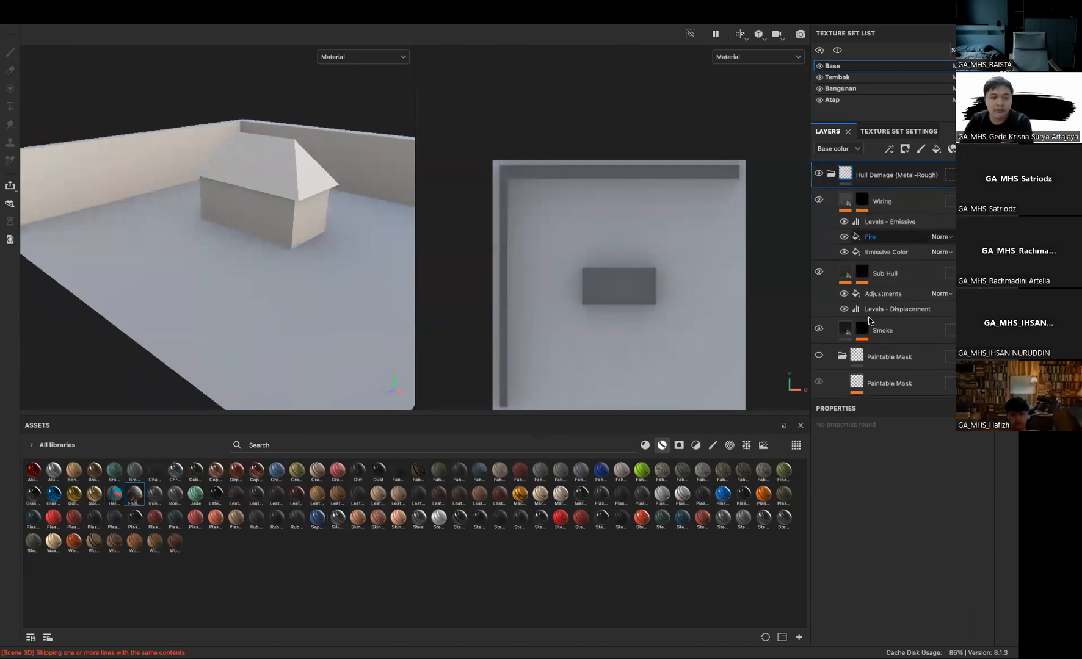
pyautogui.moveTo(258, 234)
pyautogui.keyDown('alt'); pyautogui.mouseDown()
pyautogui.moveTo(224, 251)
pyautogui.moveTo(261, 253)
pyautogui.mouseUp(); pyautogui.keyUp('alt')
pyautogui.scroll(-1, 915, 335)
pyautogui.scroll(1, 916, 335)
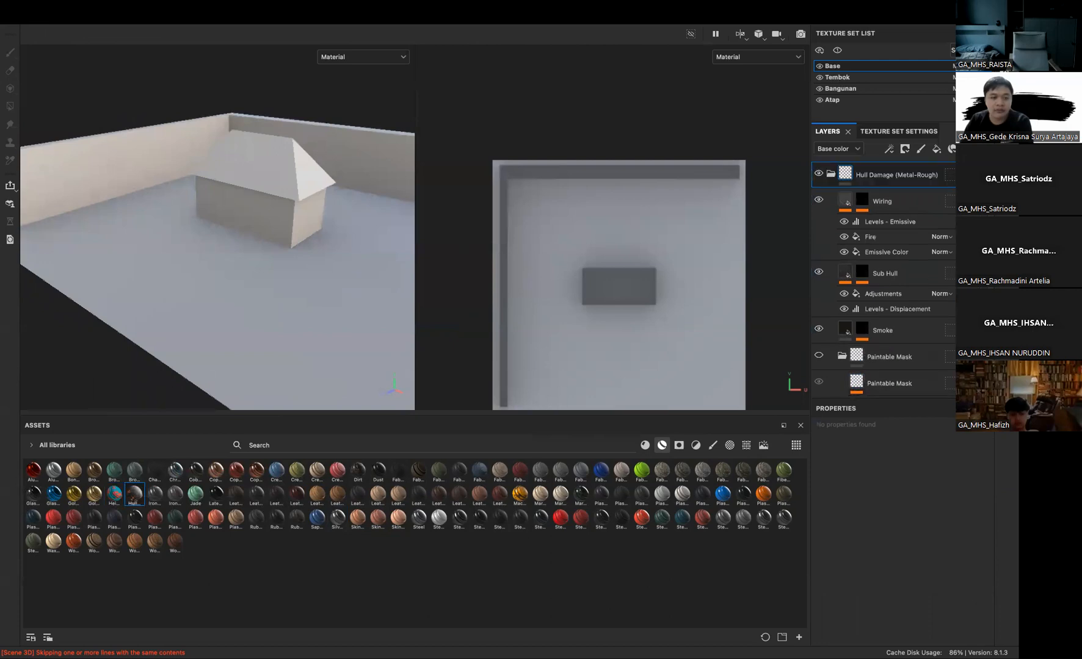
pyautogui.click(831, 175)
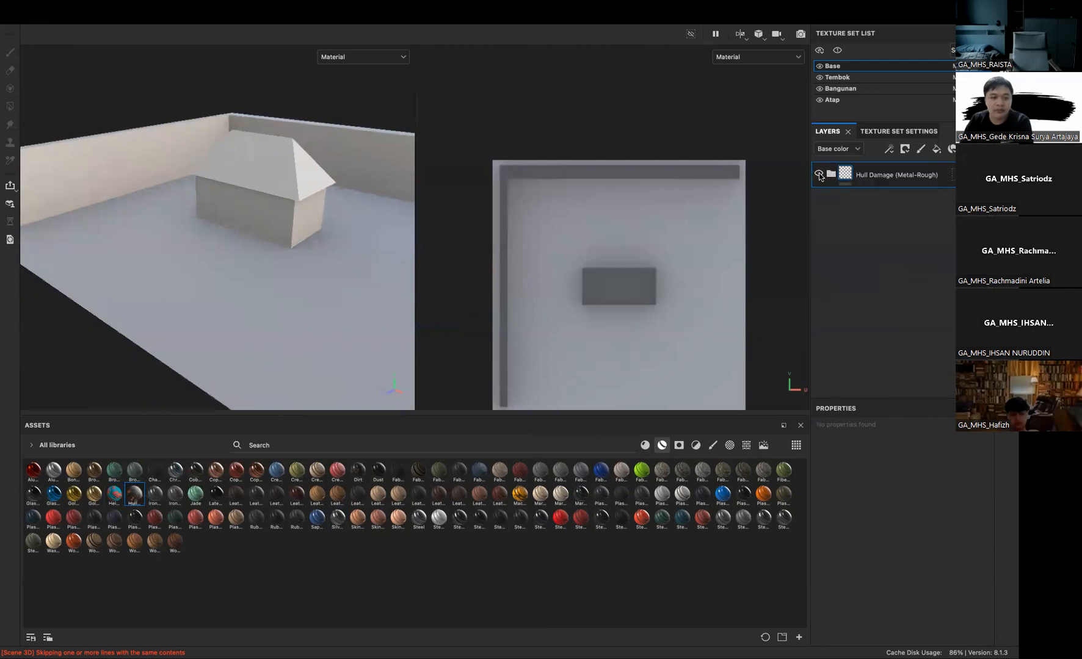
pyautogui.press('Delete')
# Apply the Fabric Dobby Aged smart material to the ground of the Base texture set
pyautogui.moveTo(499, 470); pyautogui.dragTo(272, 329)
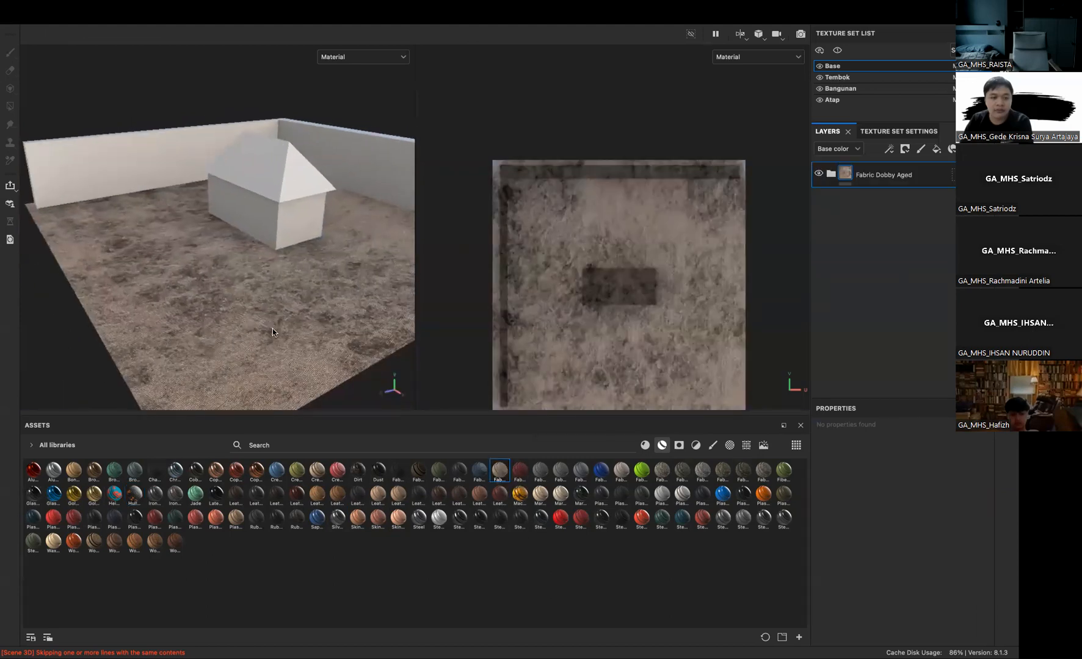
pyautogui.keyDown('alt'); pyautogui.moveTo(272, 329); pyautogui.dragTo(307, 351, button='middle'); pyautogui.keyUp('alt')
pyautogui.scroll(3, 312, 357)
pyautogui.keyDown('alt'); pyautogui.moveTo(272, 339); pyautogui.dragTo(255, 334); pyautogui.keyUp('alt')
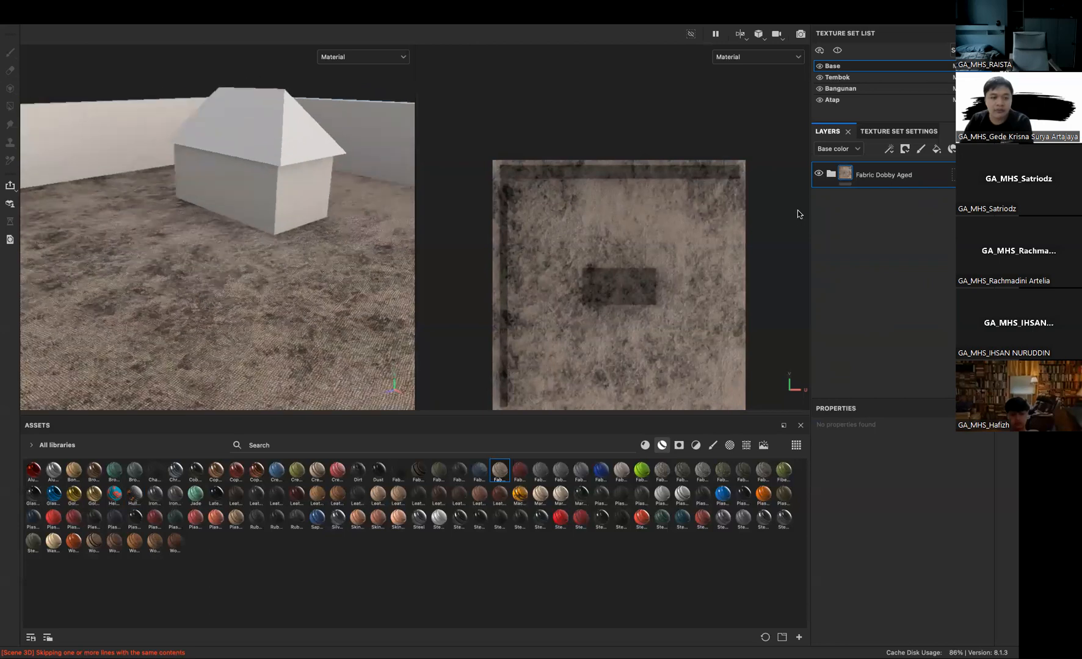
# Examine the layers inside the Fabric Dobby Aged group, including Fabric Pattern, and toggle the Dirt layer's visibility to compare the ground
pyautogui.click(831, 176)
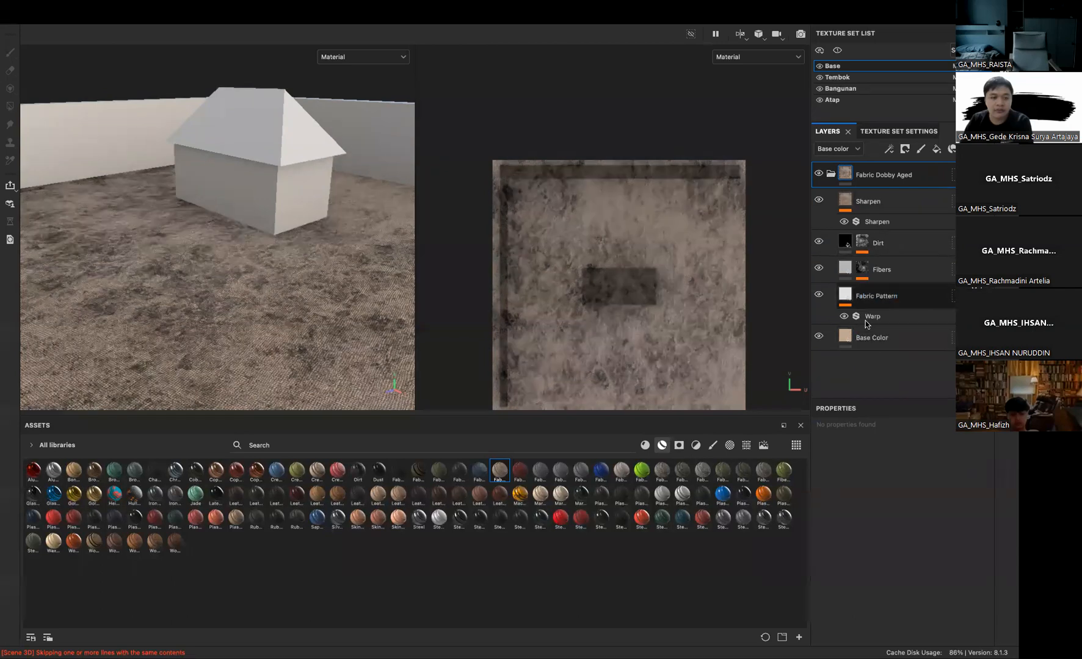
pyautogui.click(870, 296)
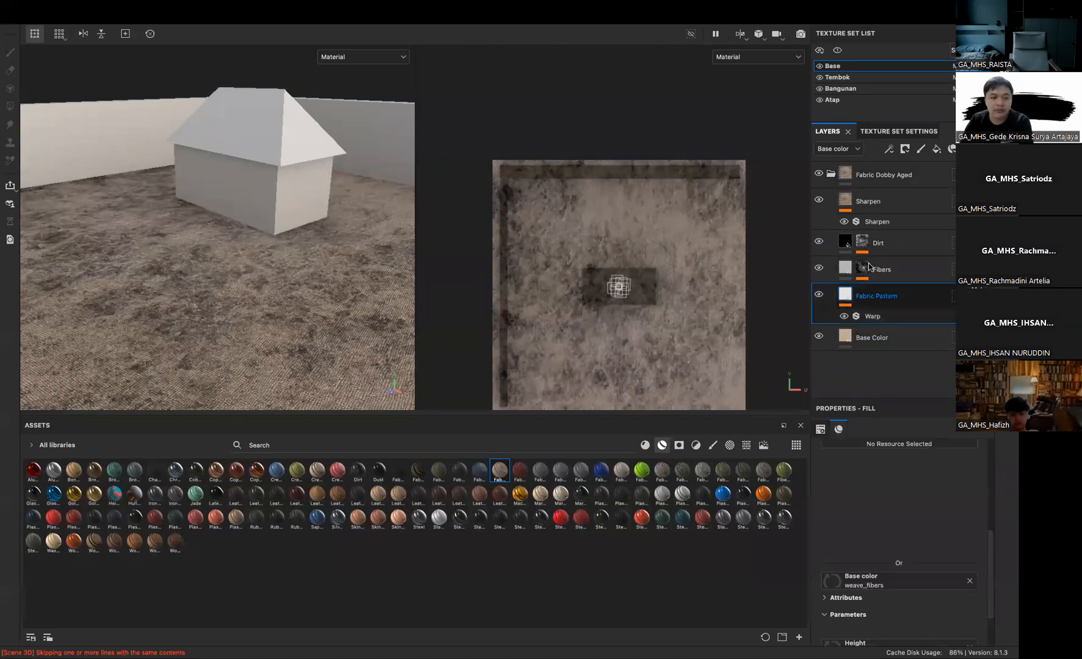
pyautogui.click(874, 247)
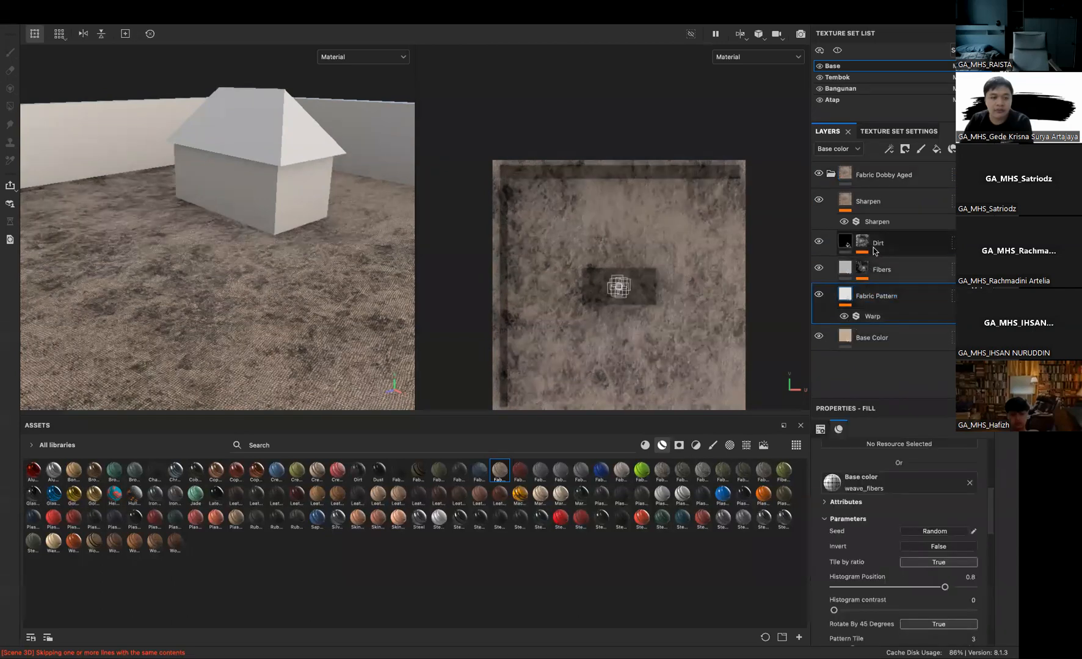
pyautogui.click(818, 242)
pyautogui.click(818, 242)
pyautogui.click(819, 242)
pyautogui.click(819, 243)
pyautogui.keyDown('alt'); pyautogui.moveTo(274, 270); pyautogui.dragTo(408, 189); pyautogui.keyUp('alt')
pyautogui.scroll(4, 253, 289)
pyautogui.keyDown('alt'); pyautogui.moveTo(224, 304); pyautogui.dragTo(194, 312, button='middle'); pyautogui.keyUp('alt')
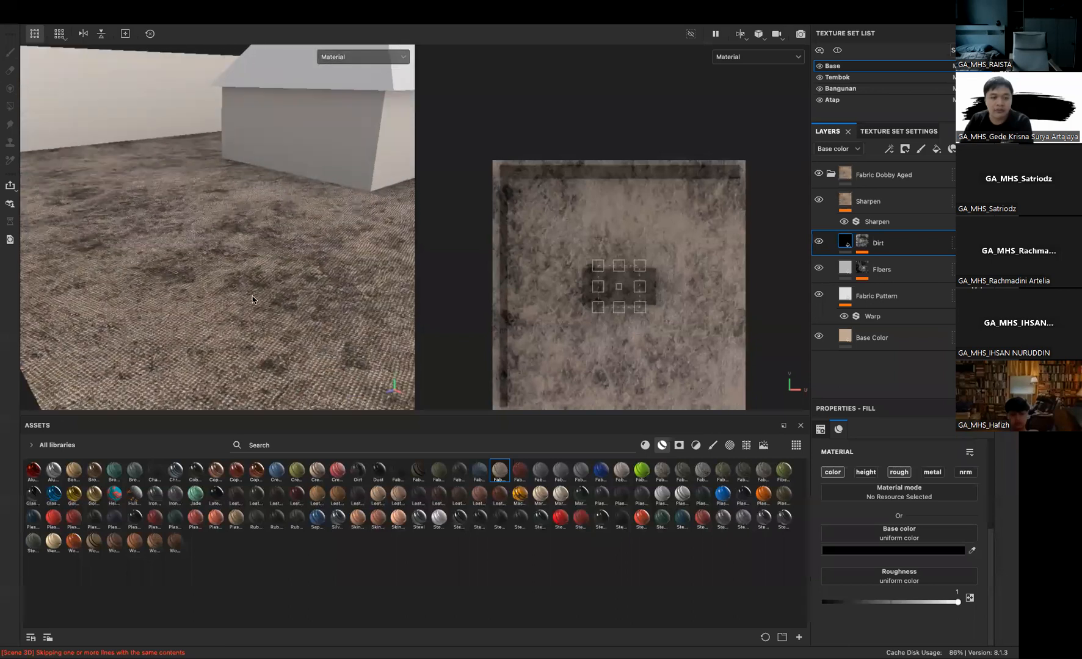
pyautogui.scroll(5, 269, 300)
pyautogui.keyDown('alt'); pyautogui.moveTo(762, 226); pyautogui.dragTo(818, 211); pyautogui.keyUp('alt')
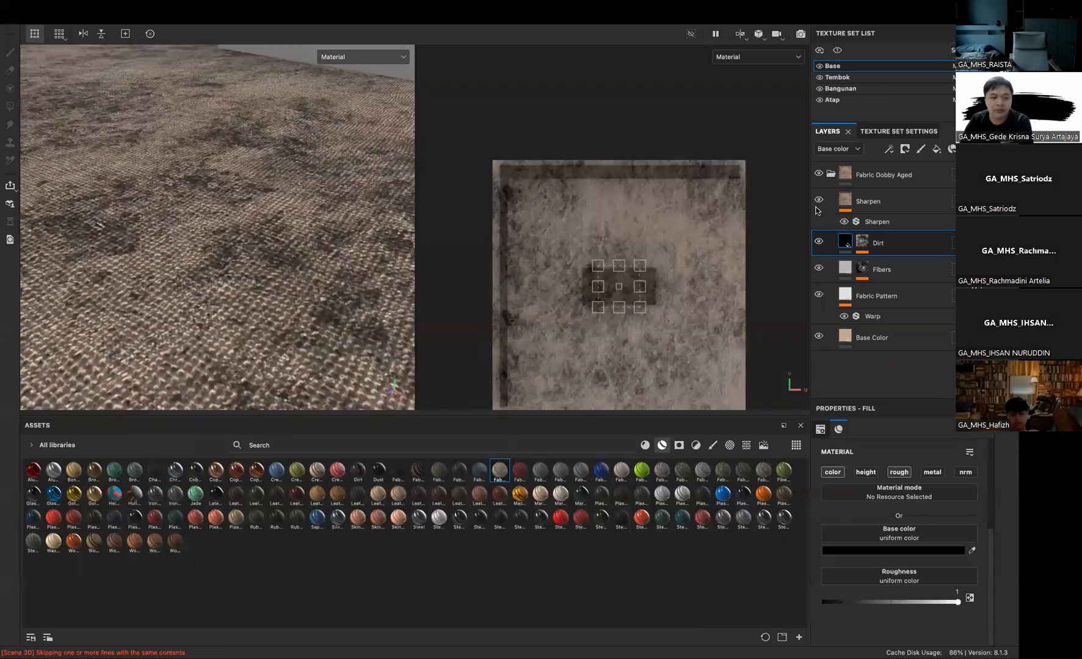
# Collapse the Fabric Dobby Aged group and delete it from the Base texture set
pyautogui.click(830, 174)
pyautogui.click(819, 174)
pyautogui.scroll(-3, 304, 252)
pyautogui.keyDown('alt'); pyautogui.moveTo(324, 228); pyautogui.dragTo(269, 259); pyautogui.keyUp('alt')
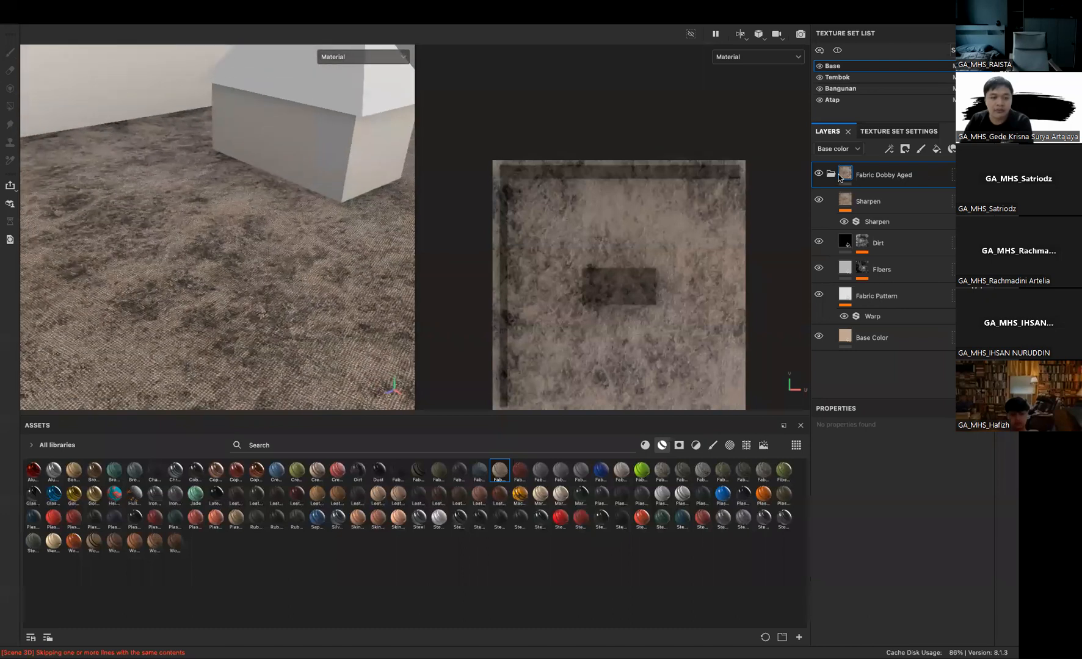
pyautogui.moveTo(840, 177)
pyautogui.click(830, 174)
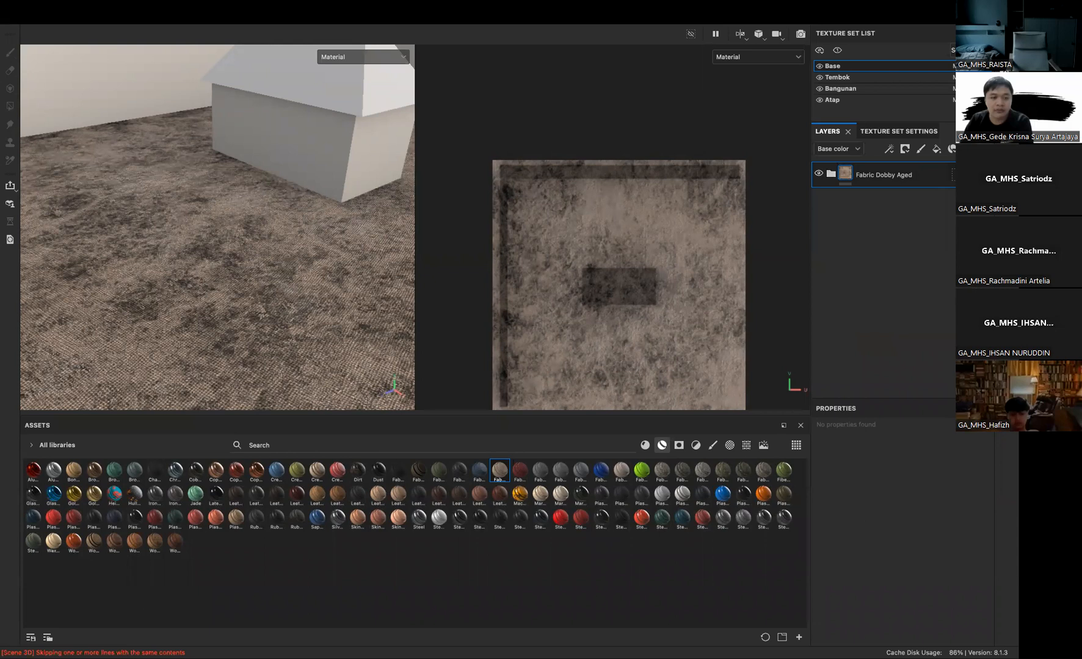
pyautogui.press('Delete')
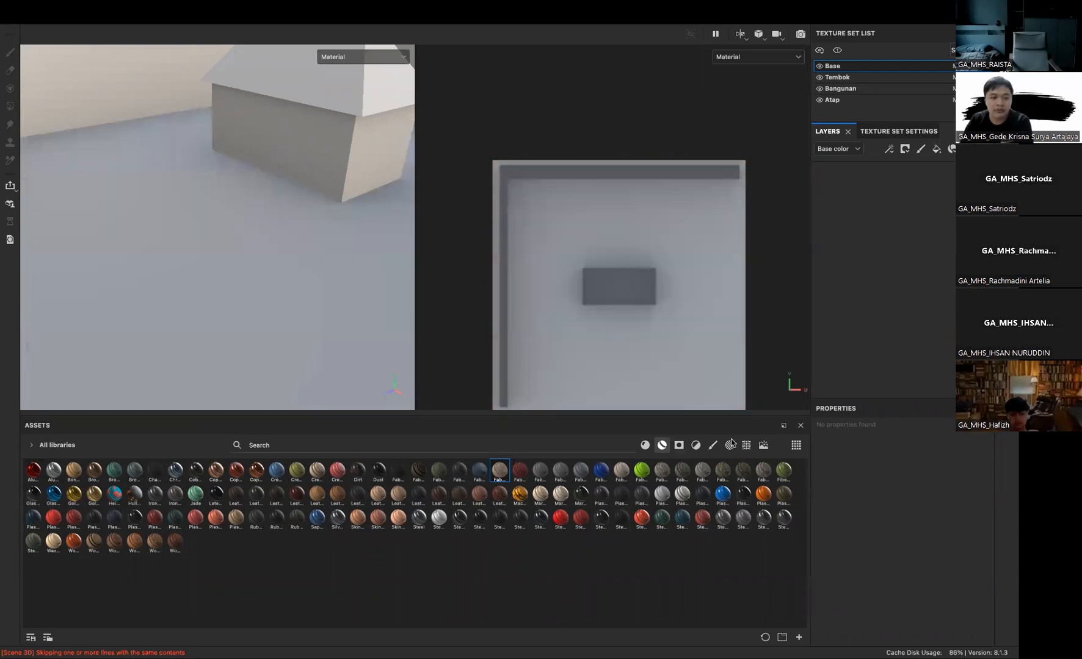
# Apply the Concrete Bare material to the ground of the Base texture set and set its UV tiling to about 5.14
pyautogui.click(645, 446)
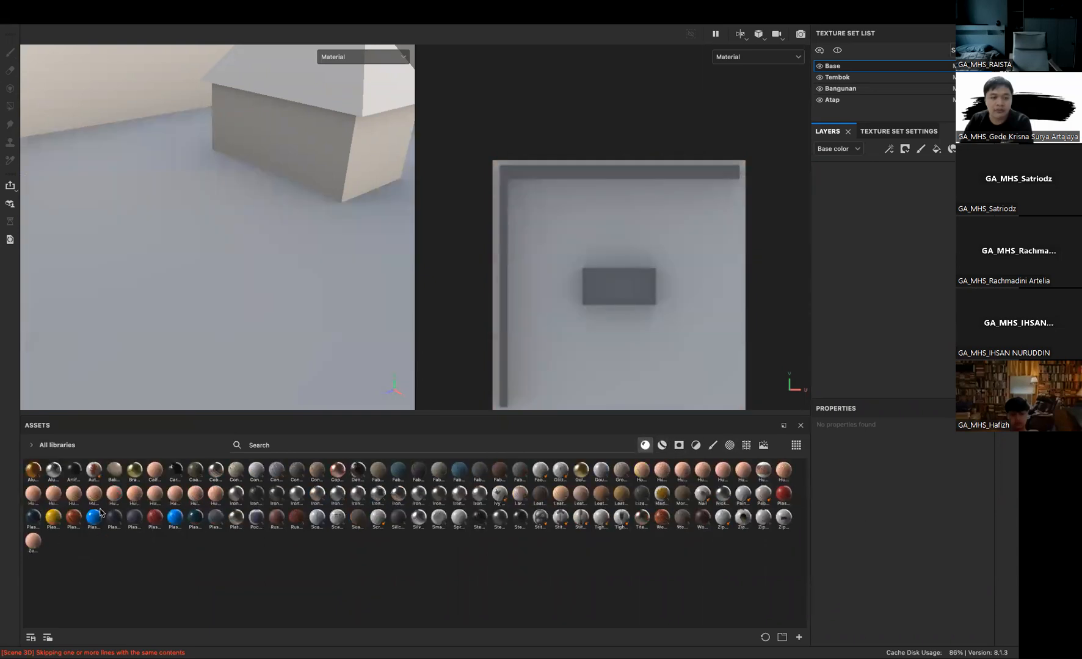
pyautogui.moveTo(234, 474); pyautogui.dragTo(252, 331)
pyautogui.keyDown('alt'); pyautogui.moveTo(238, 386); pyautogui.dragTo(235, 400); pyautogui.keyUp('alt')
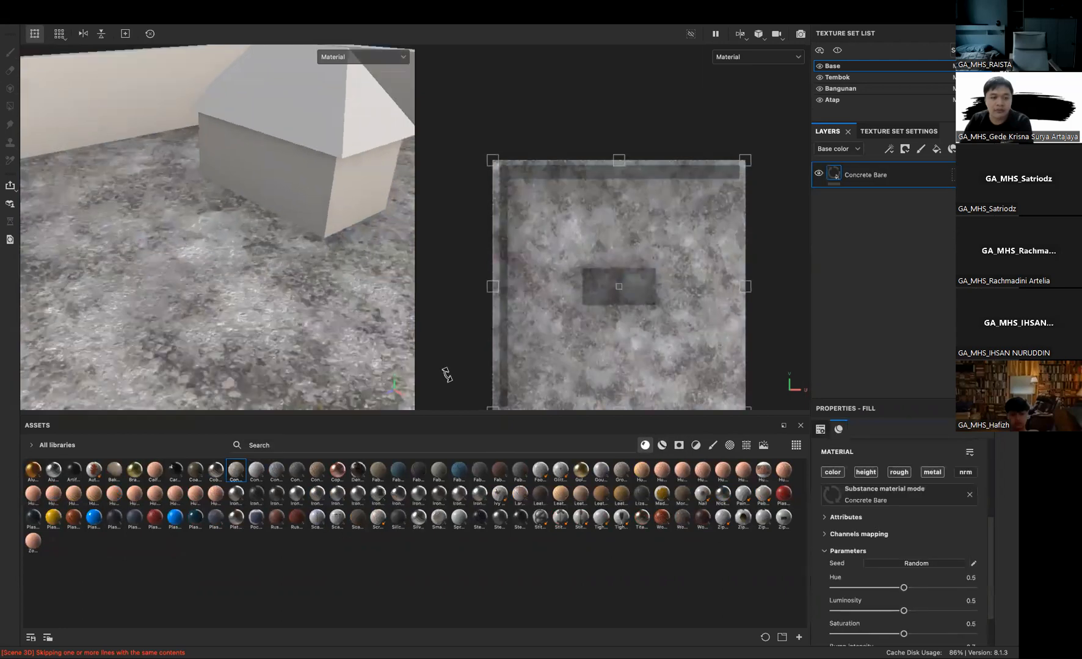
pyautogui.scroll(-1, 890, 574)
pyautogui.scroll(3, 888, 570)
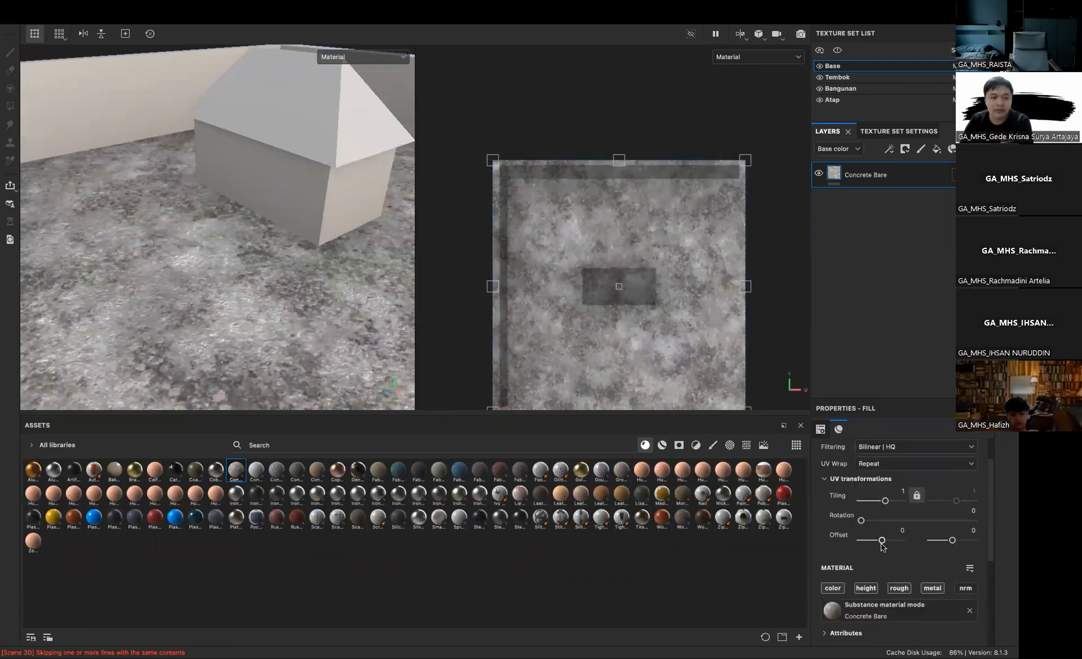
pyautogui.moveTo(885, 501); pyautogui.dragTo(888, 502)
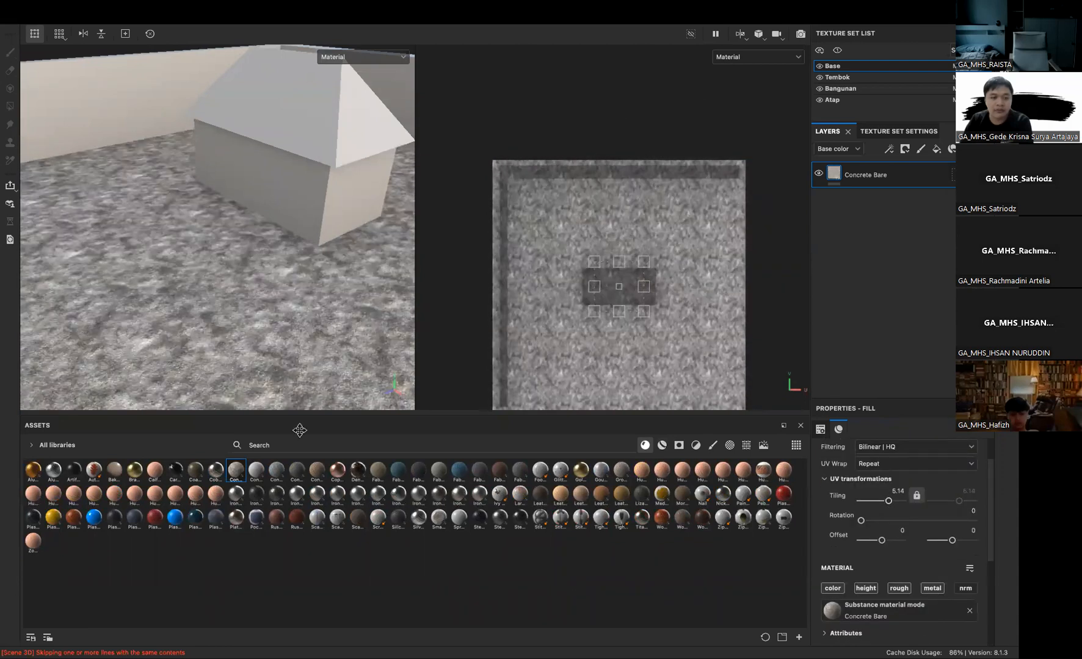
# Examine the tiled ground around the house and browse the material previews in the asset library
pyautogui.scroll(-4, 286, 343)
pyautogui.keyDown('alt'); pyautogui.moveTo(287, 339); pyautogui.dragTo(287, 333); pyautogui.keyUp('alt')
pyautogui.keyDown('alt'); pyautogui.moveTo(288, 333); pyautogui.dragTo(211, 335, button='middle'); pyautogui.keyUp('alt')
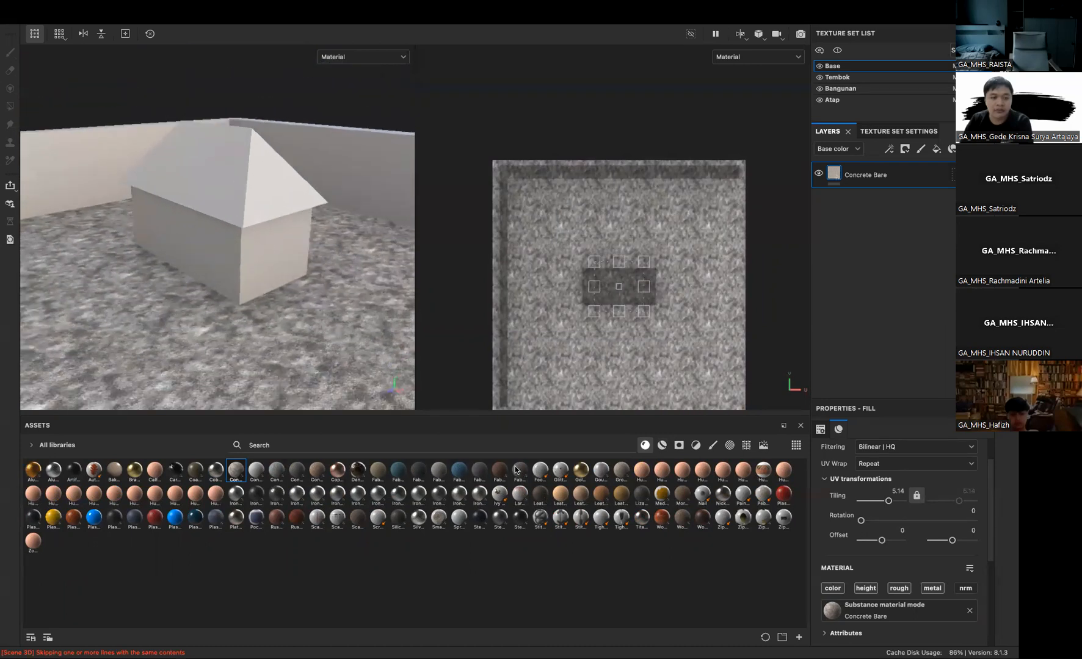
pyautogui.moveTo(515, 470)
pyautogui.moveTo(601, 498)
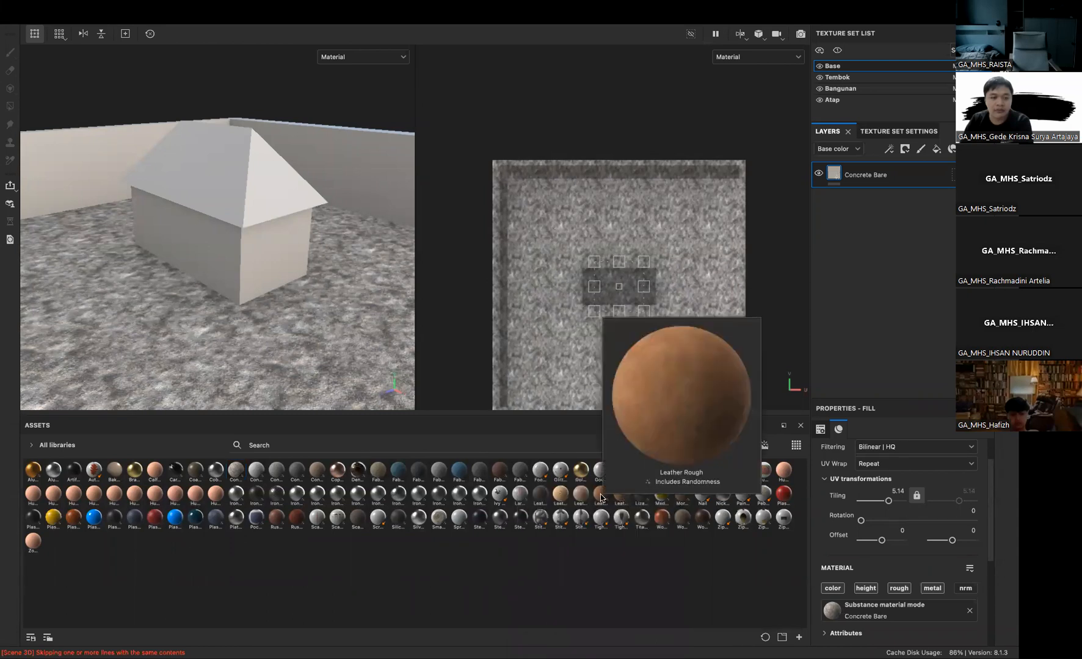
pyautogui.moveTo(743, 523)
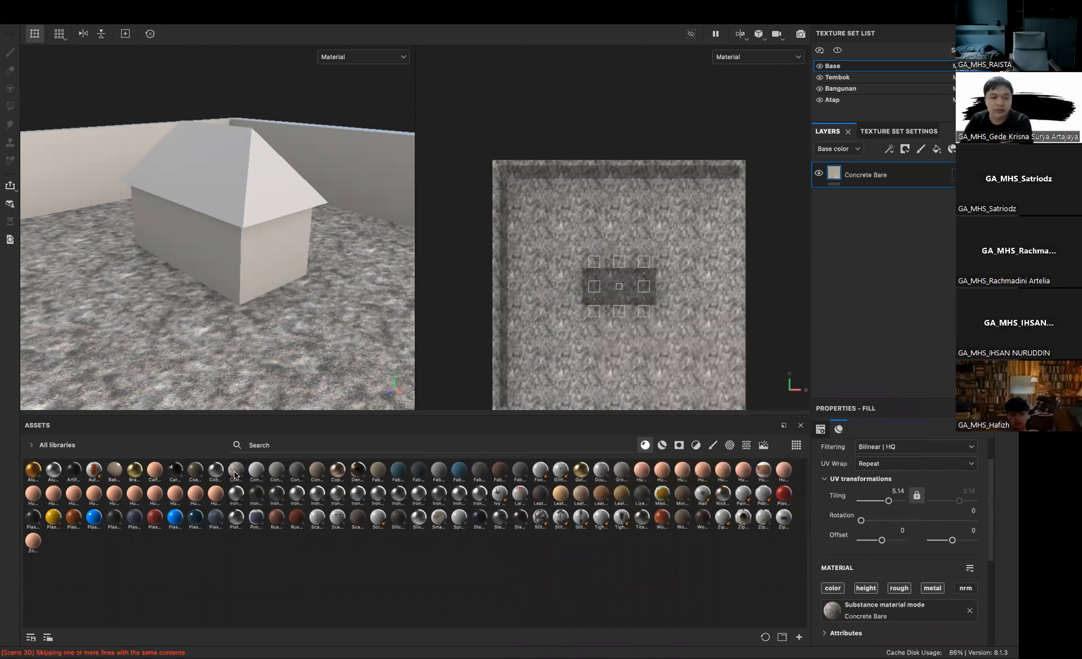
pyautogui.moveTo(215, 471)
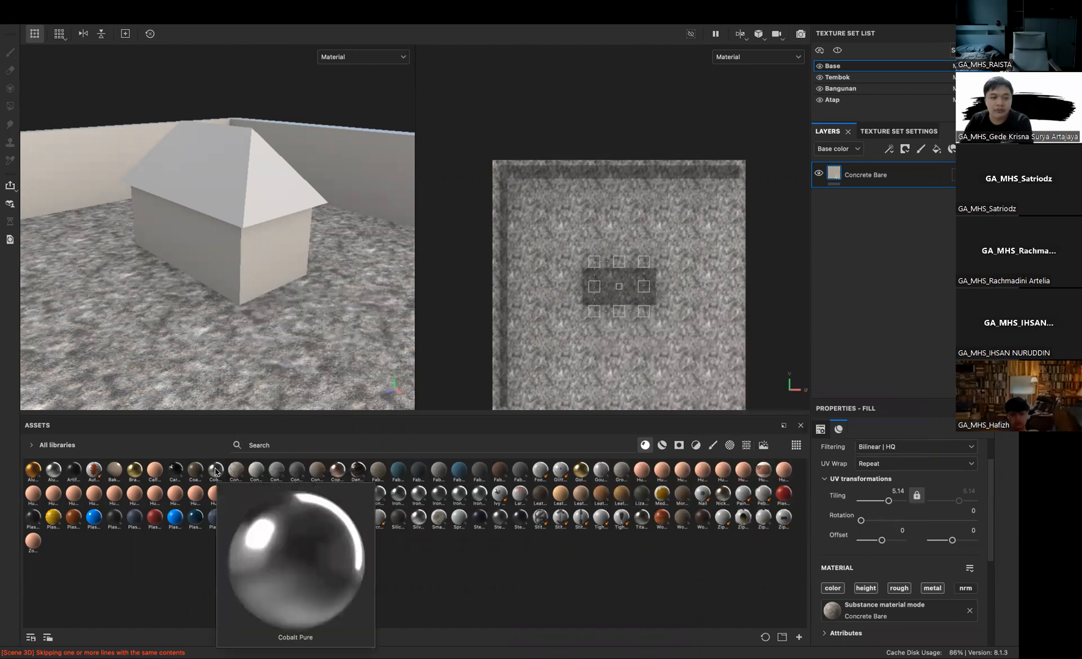
pyautogui.moveTo(291, 477)
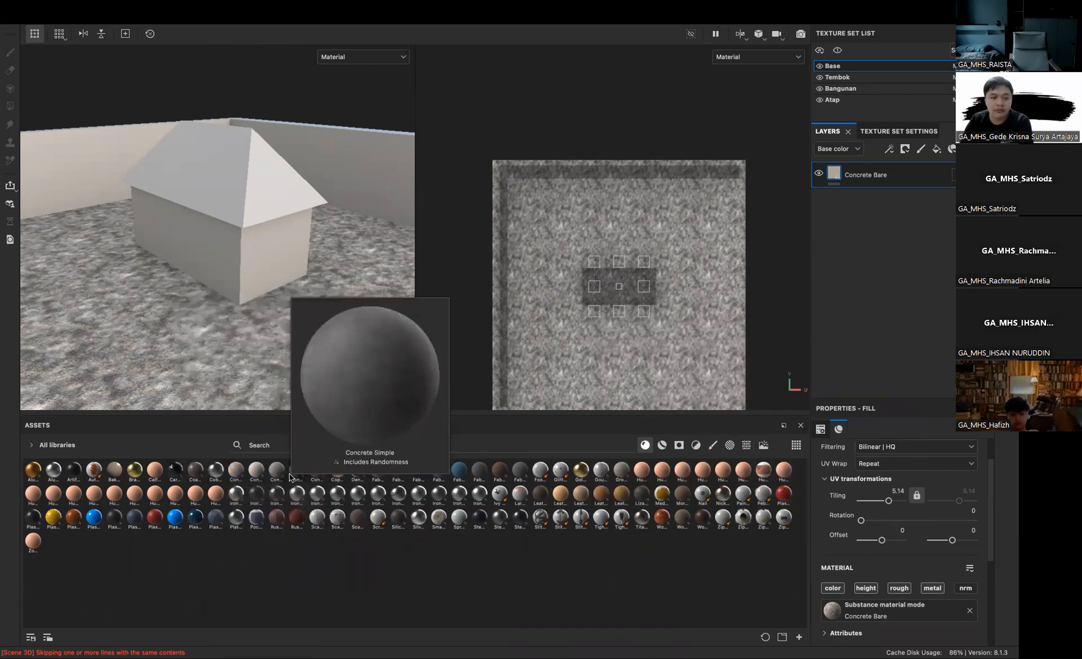
# Try placing the Concrete Simple material directly on the wall of the Tembok texture set, and remove it
pyautogui.moveTo(291, 477); pyautogui.dragTo(365, 170)
pyautogui.keyDown('alt'); pyautogui.moveTo(296, 206); pyautogui.dragTo(244, 276, button='middle'); pyautogui.keyUp('alt')
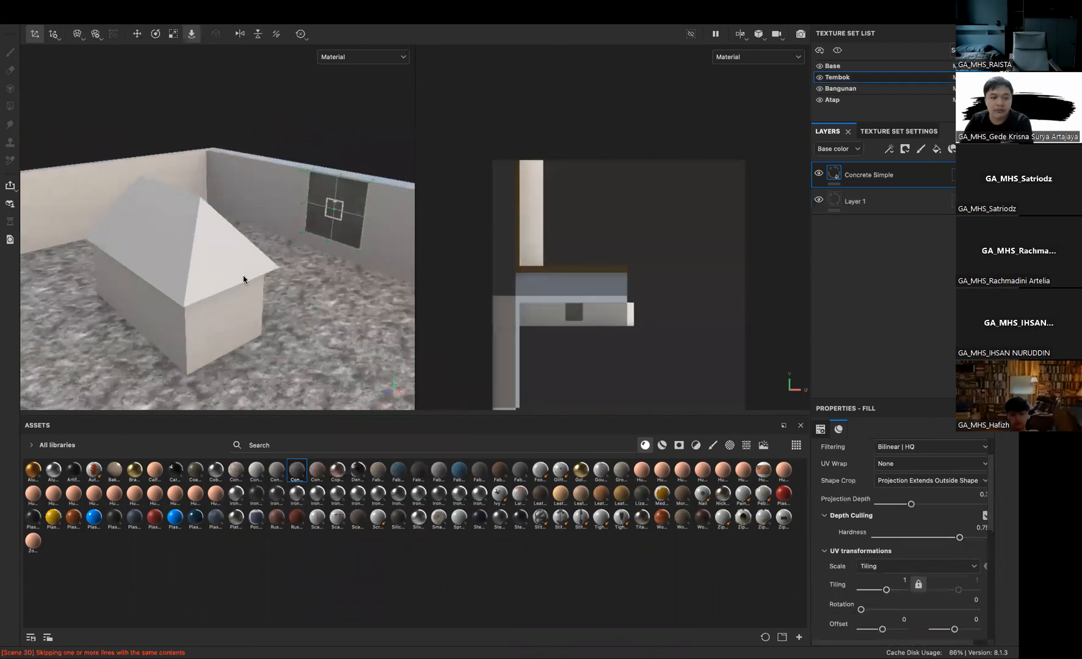
pyautogui.hotkey('ctrl', 'z')
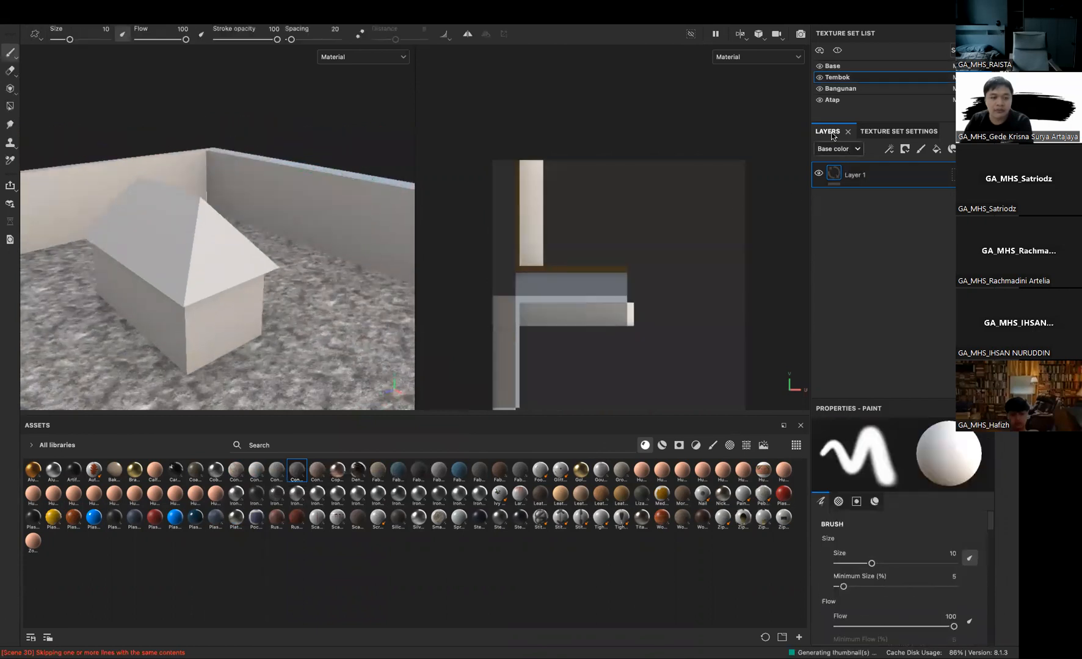
# Delete Layer 1 from the Tembok texture set and apply the Concrete Simple material to all its walls as a fill layer
pyautogui.hotkey('ctrl', 'z')
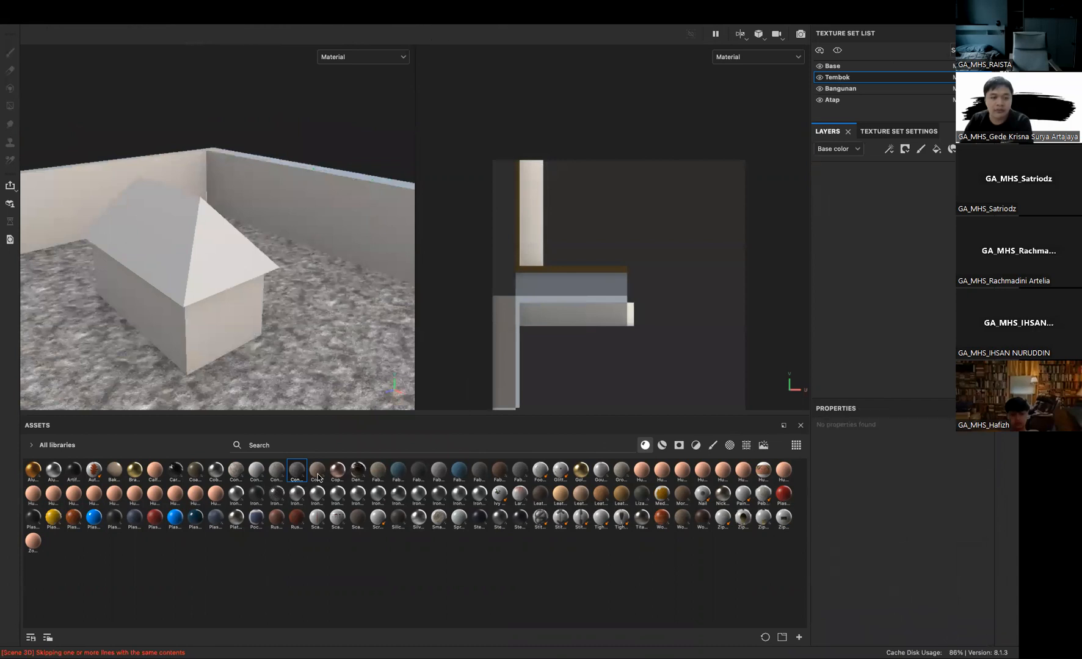
pyautogui.moveTo(299, 473); pyautogui.dragTo(895, 247)
pyautogui.keyDown('alt'); pyautogui.moveTo(320, 246); pyautogui.dragTo(227, 250); pyautogui.keyUp('alt')
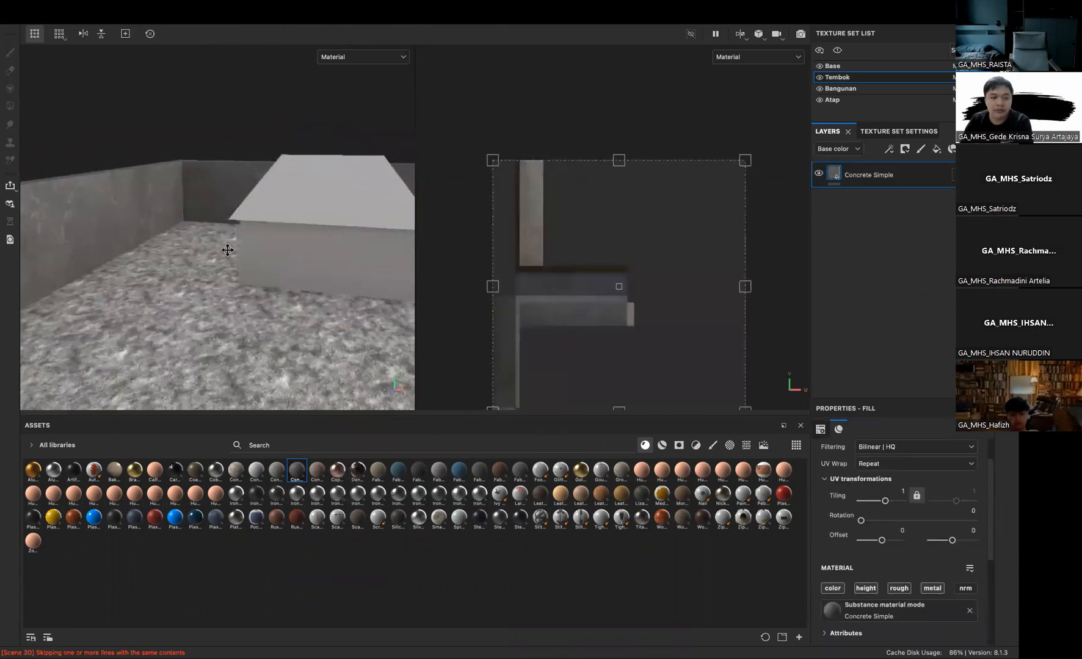
pyautogui.keyDown('alt'); pyautogui.moveTo(227, 250); pyautogui.dragTo(242, 257, button='middle'); pyautogui.keyUp('alt')
pyautogui.keyDown('alt'); pyautogui.moveTo(242, 257); pyautogui.dragTo(249, 220); pyautogui.keyUp('alt')
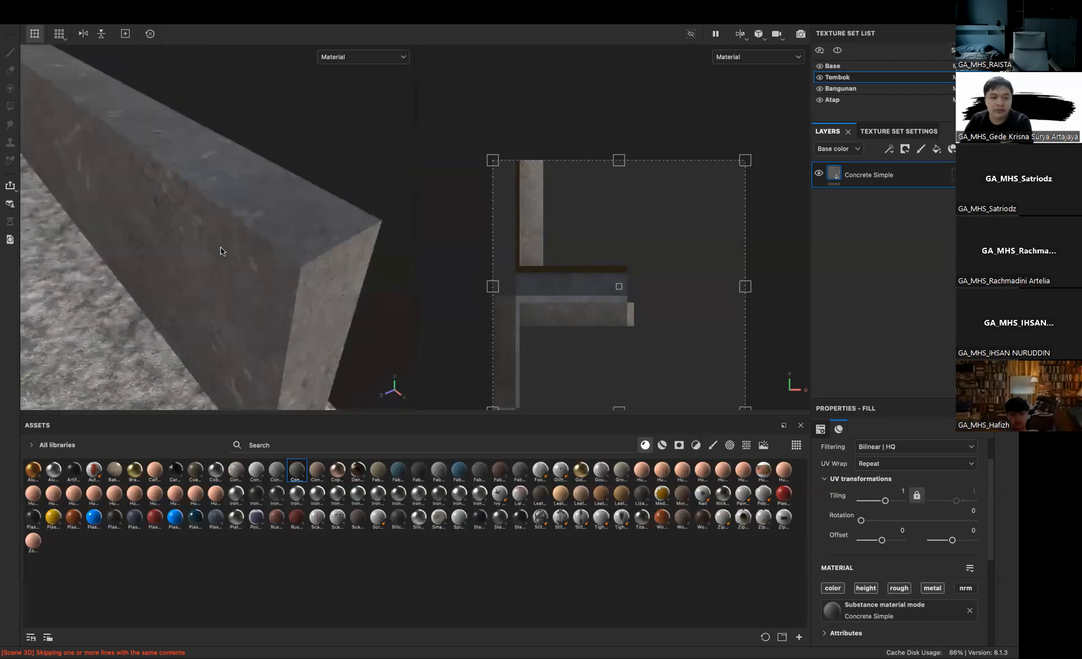
pyautogui.keyDown('alt'); pyautogui.moveTo(166, 246); pyautogui.dragTo(299, 300); pyautogui.keyUp('alt')
pyautogui.scroll(6, 299, 300)
pyautogui.scroll(-4, 294, 303)
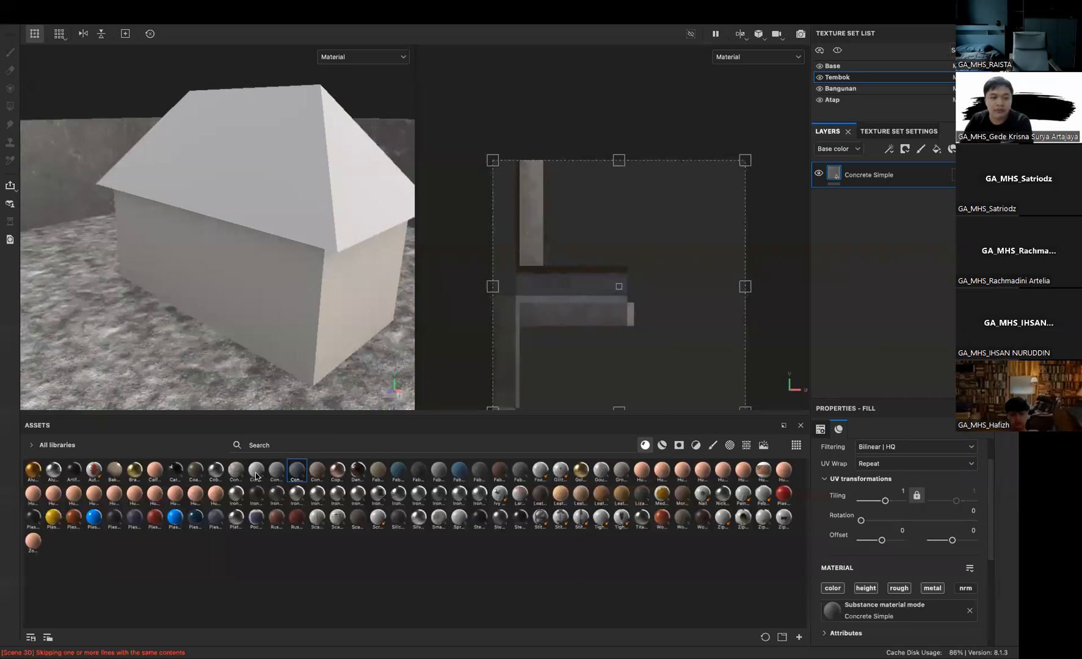
# Apply the Concrete Clean material to the house walls of the Bangunan texture set and delete its Layer 1
pyautogui.moveTo(256, 471); pyautogui.dragTo(315, 300)
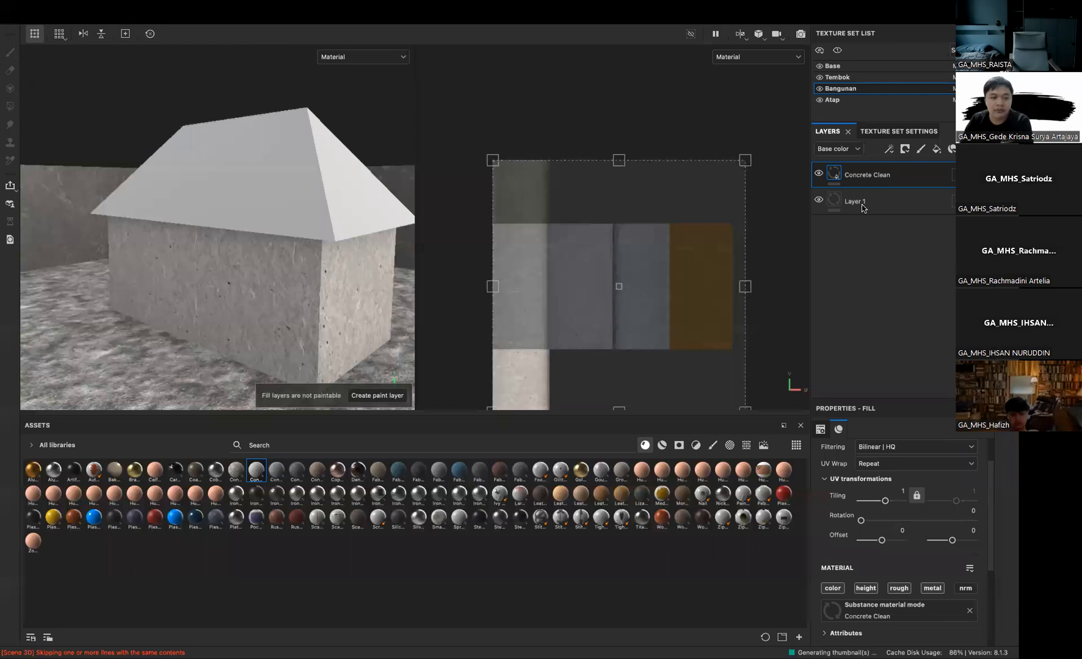
pyautogui.click(888, 196)
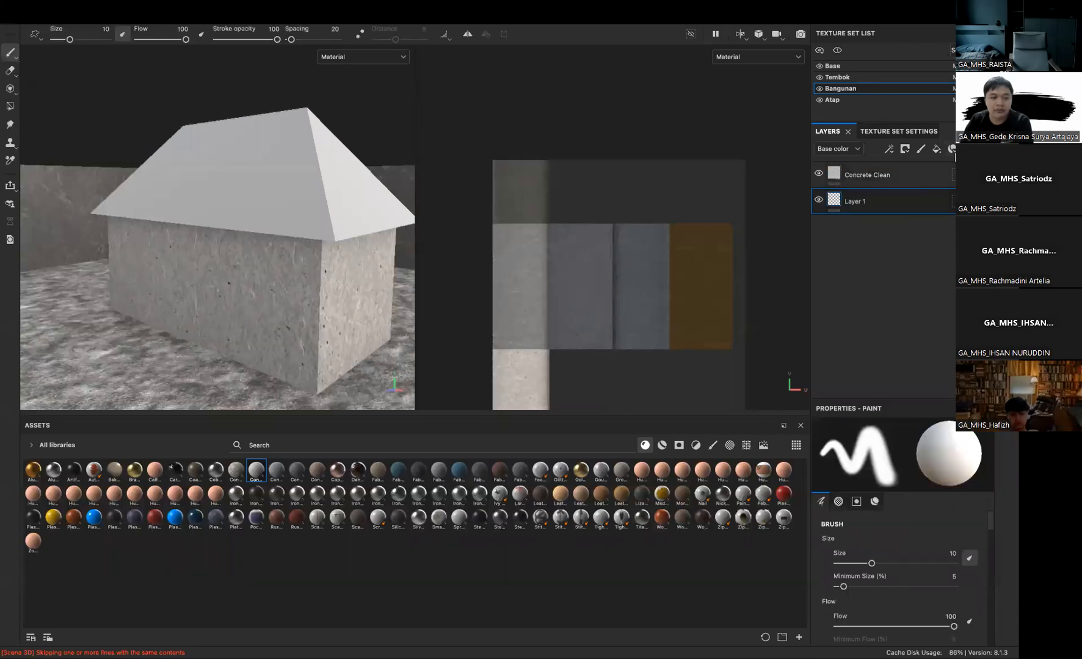
pyautogui.press('Delete')
# Set the Concrete Color of the Concrete Clean layer to light cyan A8EAF6 after trying blue and pale yellow
pyautogui.scroll(-3, 900, 577)
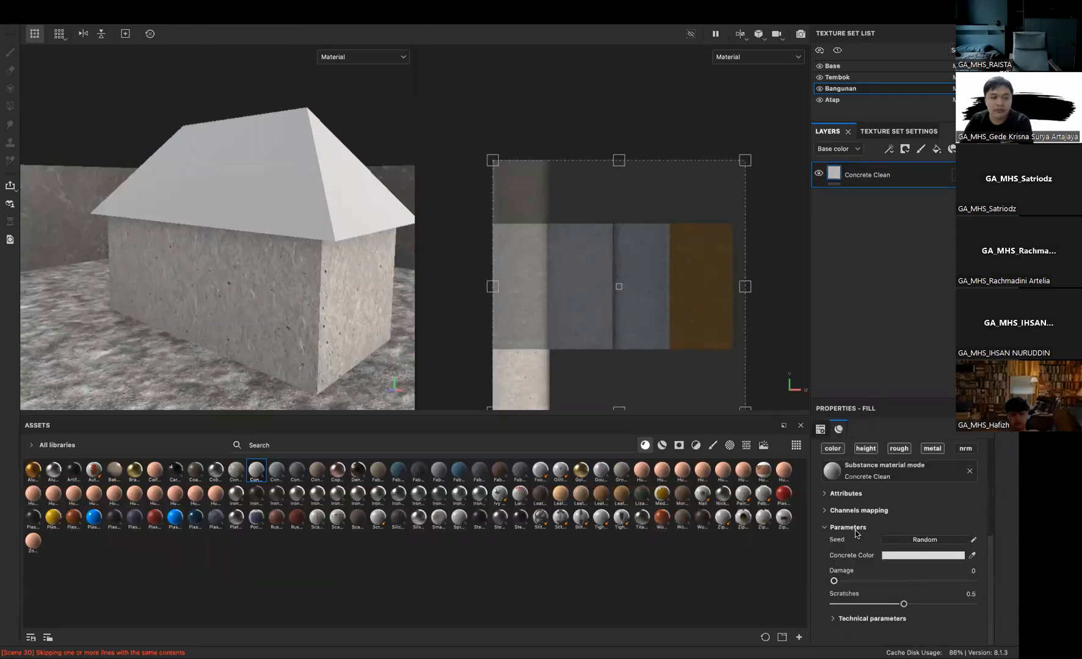
pyautogui.click(921, 556)
pyautogui.moveTo(849, 457); pyautogui.dragTo(898, 432)
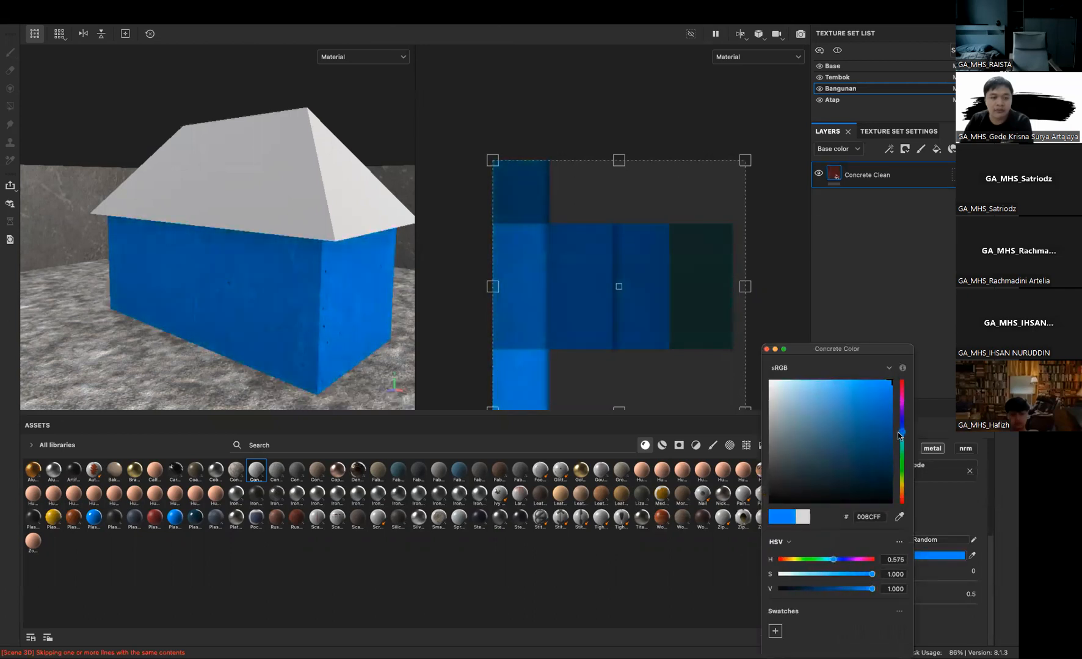
pyautogui.moveTo(902, 476); pyautogui.dragTo(902, 489)
pyautogui.click(863, 452)
pyautogui.click(807, 385)
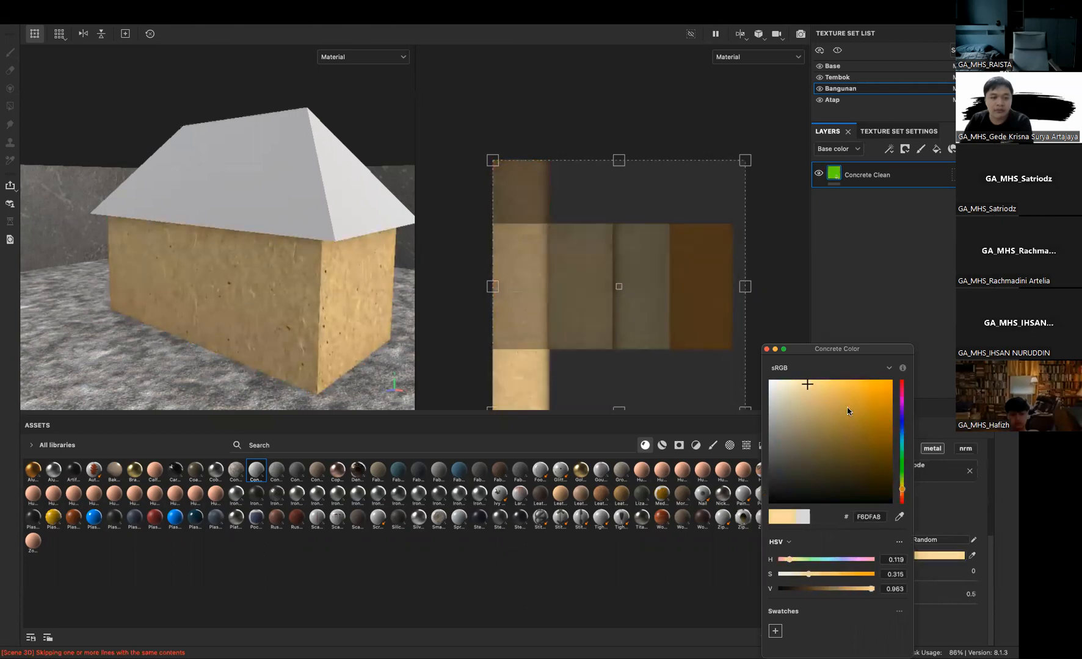
pyautogui.click(901, 436)
pyautogui.moveTo(902, 436)
pyautogui.mouseDown()
pyautogui.moveTo(904, 447)
pyautogui.moveTo(905, 438)
pyautogui.mouseUp()
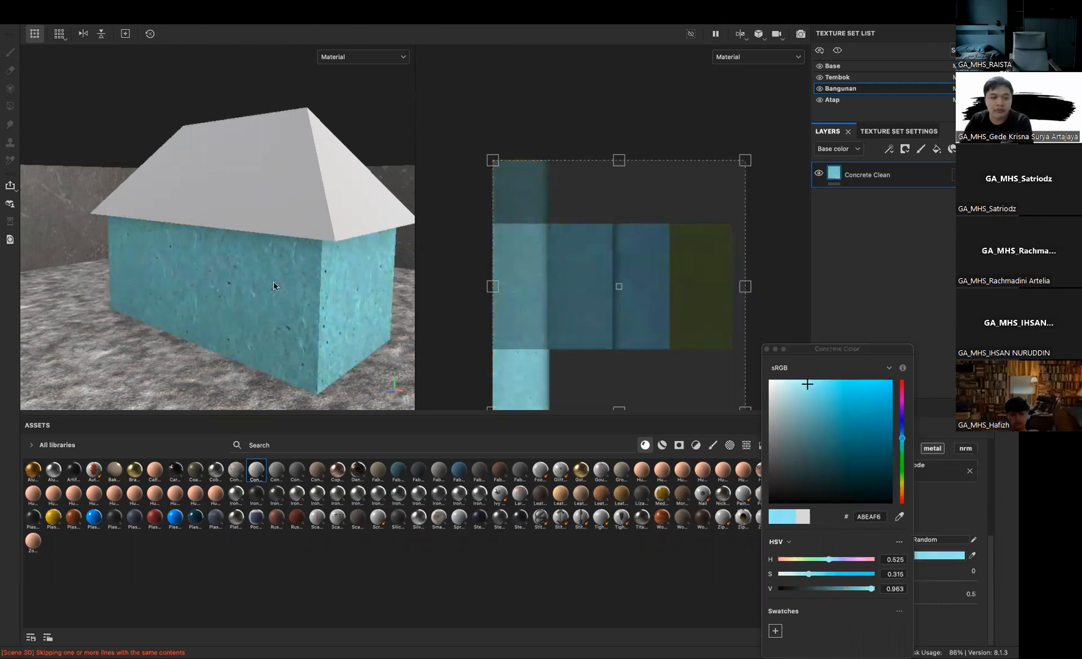
# Try the Cobalt Pure material on the roof of the Atap texture set, and delete that layer
pyautogui.scroll(-5, 273, 280)
pyautogui.keyDown('alt'); pyautogui.moveTo(283, 278); pyautogui.dragTo(232, 303); pyautogui.keyUp('alt')
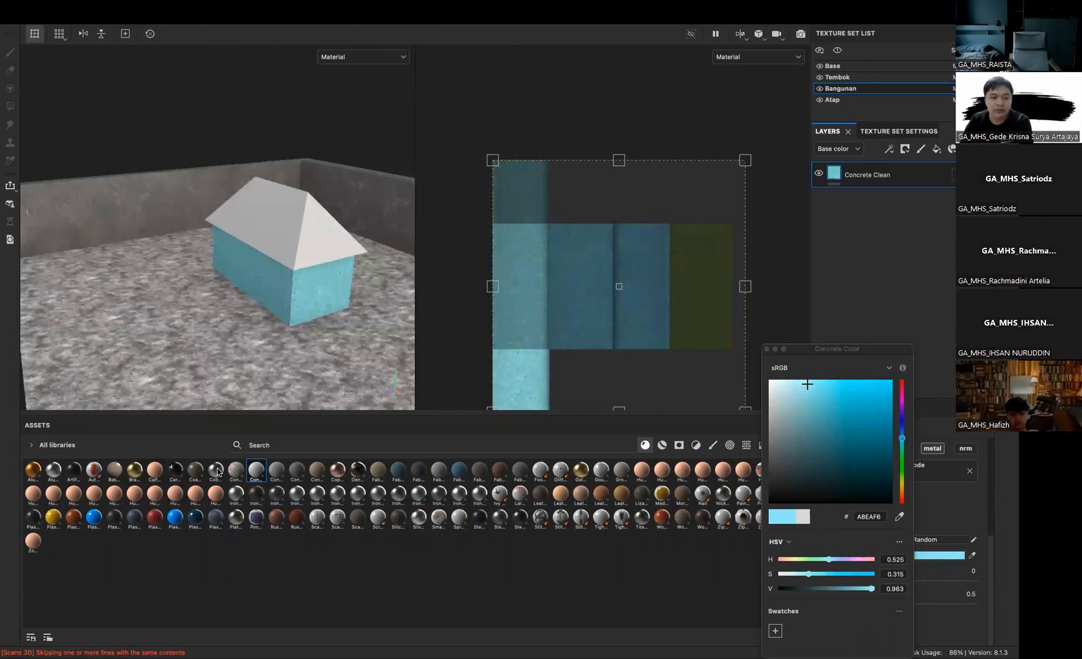
pyautogui.moveTo(218, 471); pyautogui.dragTo(351, 302)
pyautogui.scroll(3, 299, 303)
pyautogui.press('Delete')
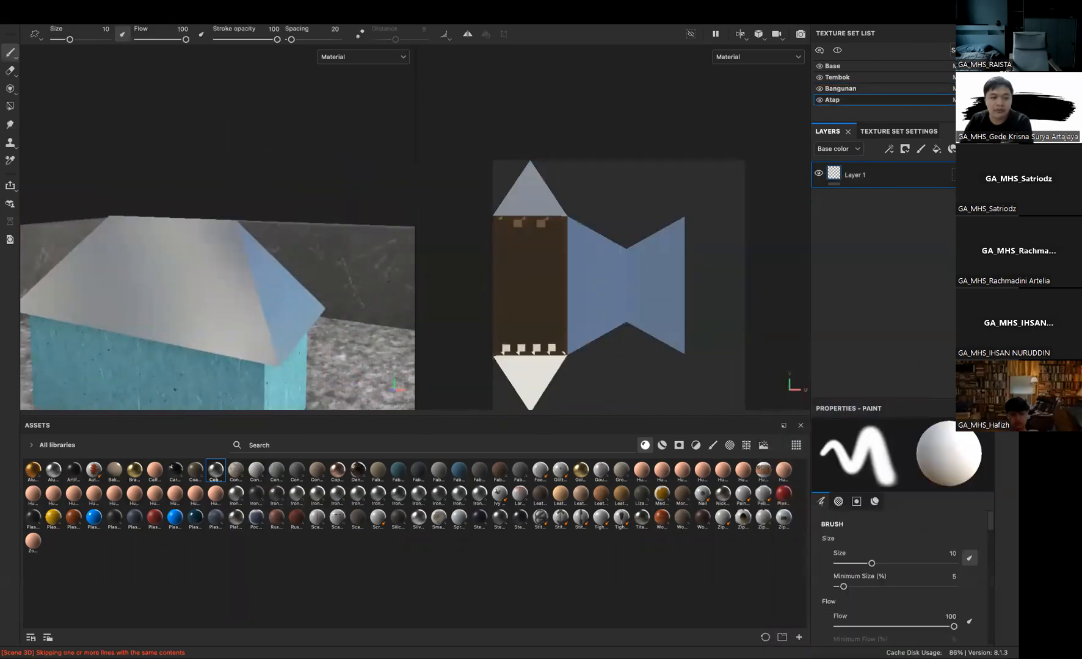
# Delete Layer 1 from the Atap texture set and apply the Brass Pure material to the roof
pyautogui.press('Delete')
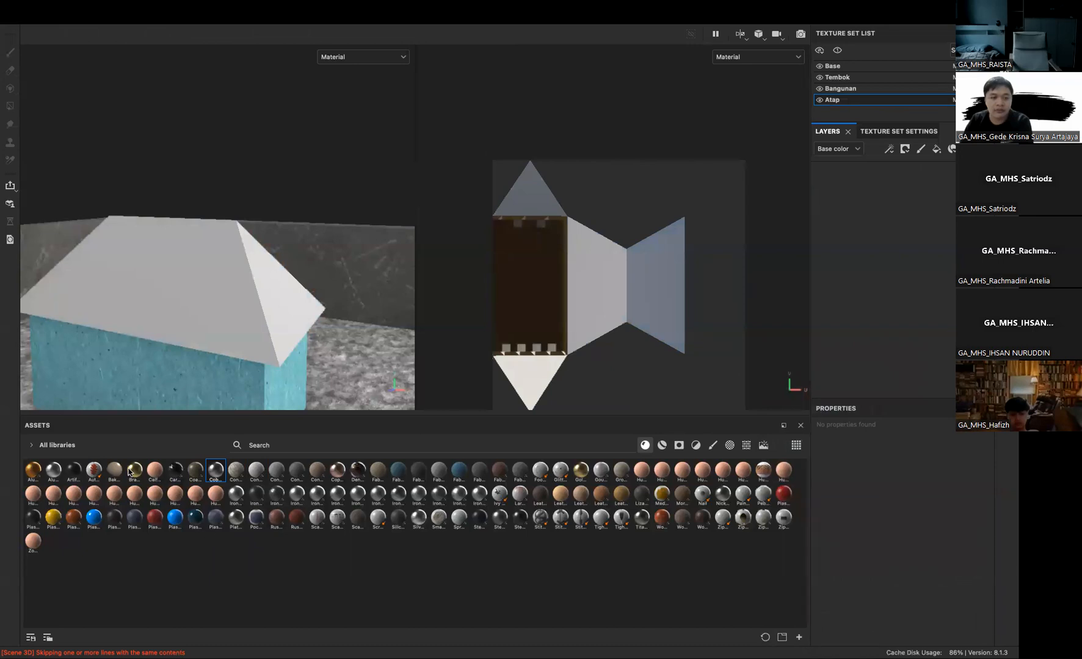
pyautogui.moveTo(130, 472)
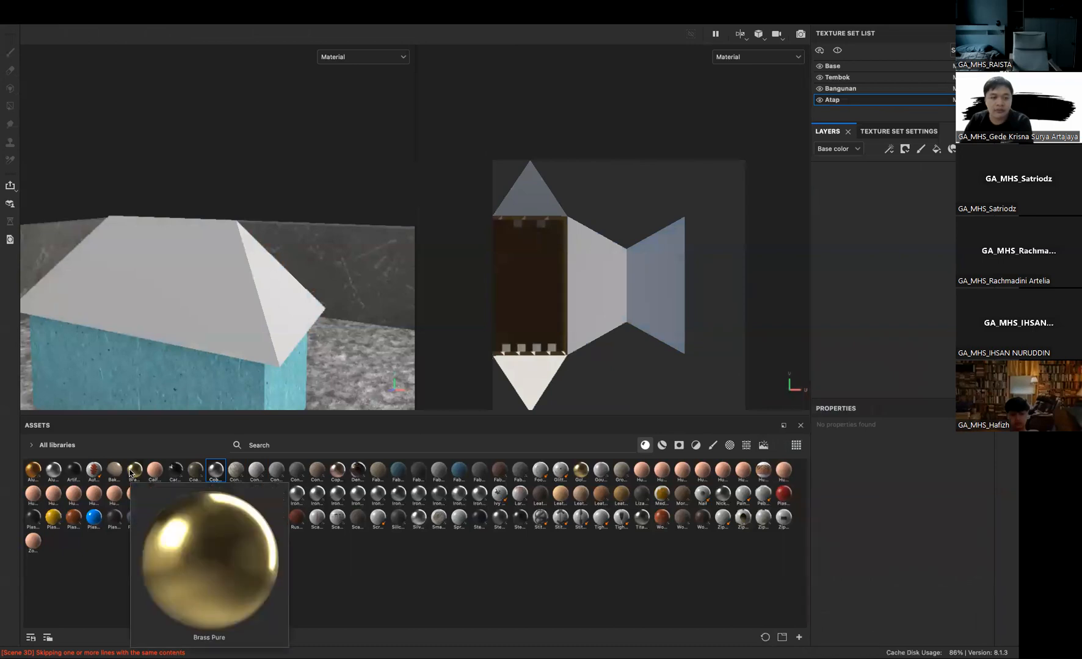
pyautogui.moveTo(190, 362); pyautogui.dragTo(229, 288)
pyautogui.scroll(-4, 282, 329)
pyautogui.keyDown('alt'); pyautogui.moveTo(282, 329); pyautogui.dragTo(366, 329); pyautogui.keyUp('alt')
pyautogui.scroll(-3, 276, 349)
pyautogui.keyDown('alt'); pyautogui.moveTo(279, 331); pyautogui.dragTo(297, 284, button='middle'); pyautogui.keyUp('alt')
pyautogui.moveTo(261, 294)
pyautogui.keyDown('alt'); pyautogui.mouseDown()
pyautogui.moveTo(329, 299)
pyautogui.moveTo(266, 302)
pyautogui.mouseUp(); pyautogui.keyUp('alt')
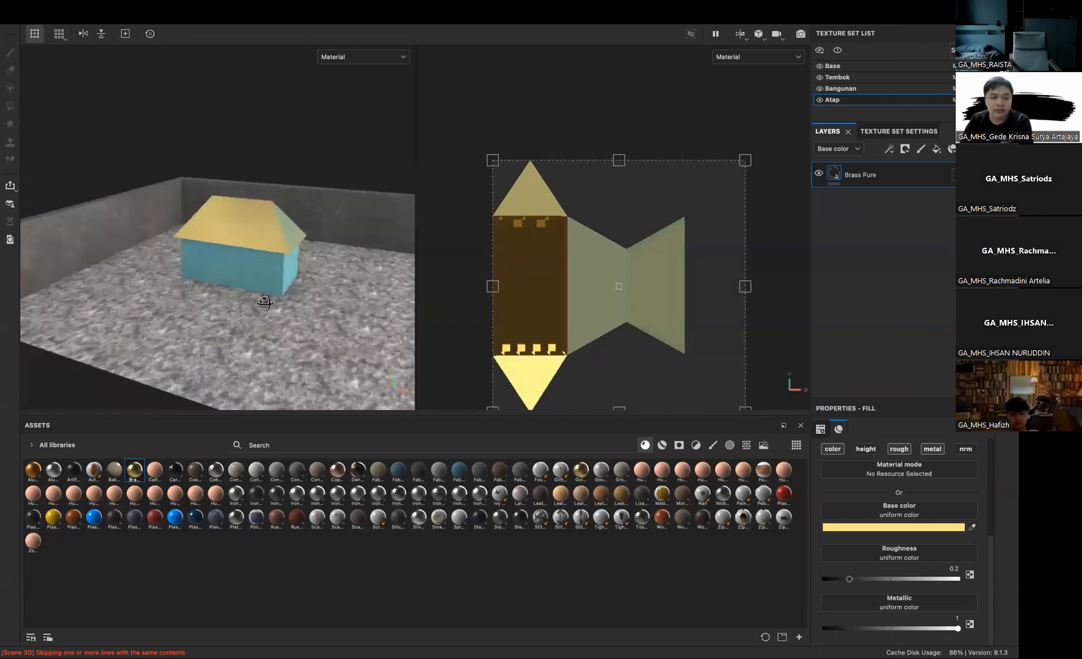
pyautogui.keyDown('alt'); pyautogui.moveTo(272, 275); pyautogui.dragTo(259, 299, button='middle'); pyautogui.keyUp('alt')
pyautogui.keyDown('alt'); pyautogui.moveTo(360, 277); pyautogui.dragTo(291, 271); pyautogui.keyUp('alt')
pyautogui.keyDown('alt'); pyautogui.moveTo(297, 256); pyautogui.dragTo(268, 294, button='middle'); pyautogui.keyUp('alt')
pyautogui.scroll(3, 315, 293)
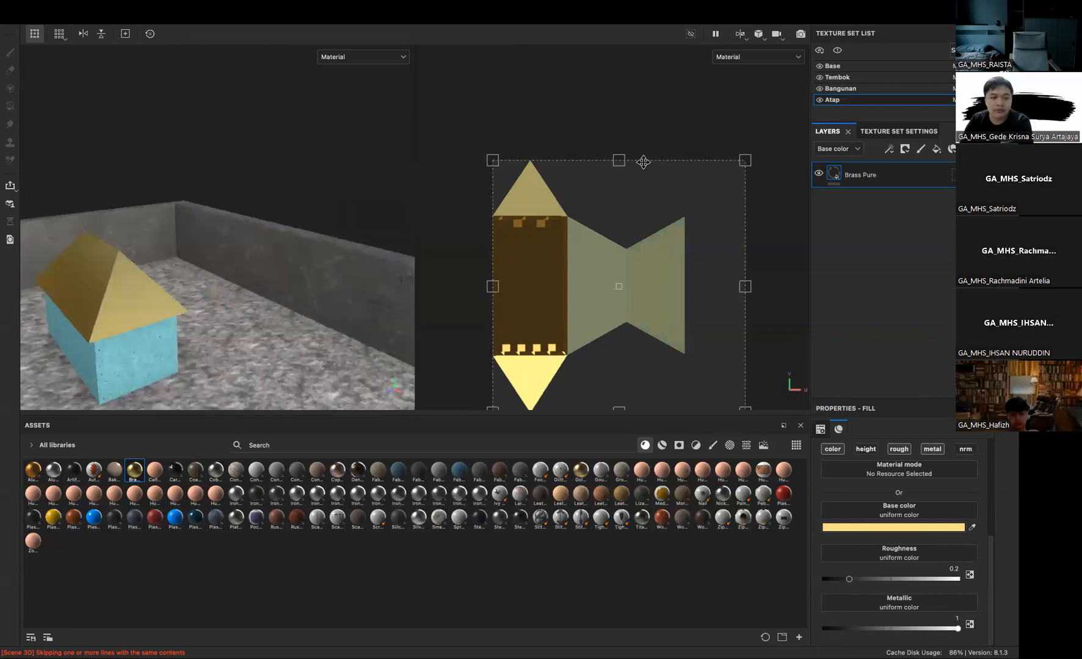
# Add a fill layer above Concrete Simple in the Tembok texture set, keeping only its color channel enabled
pyautogui.click(837, 78)
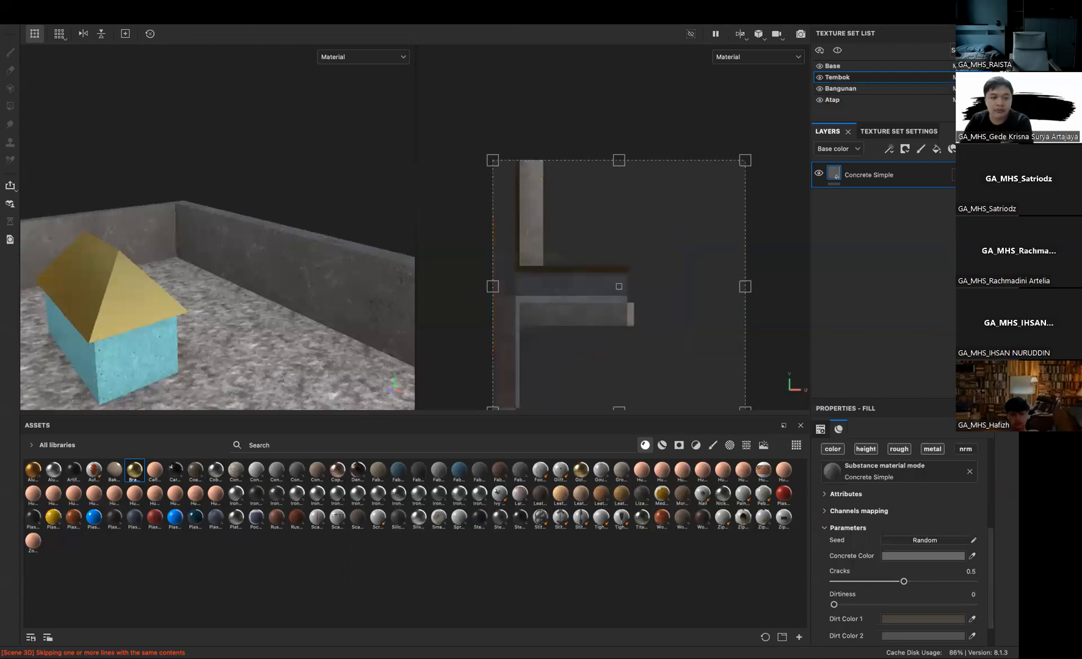
pyautogui.click(934, 150)
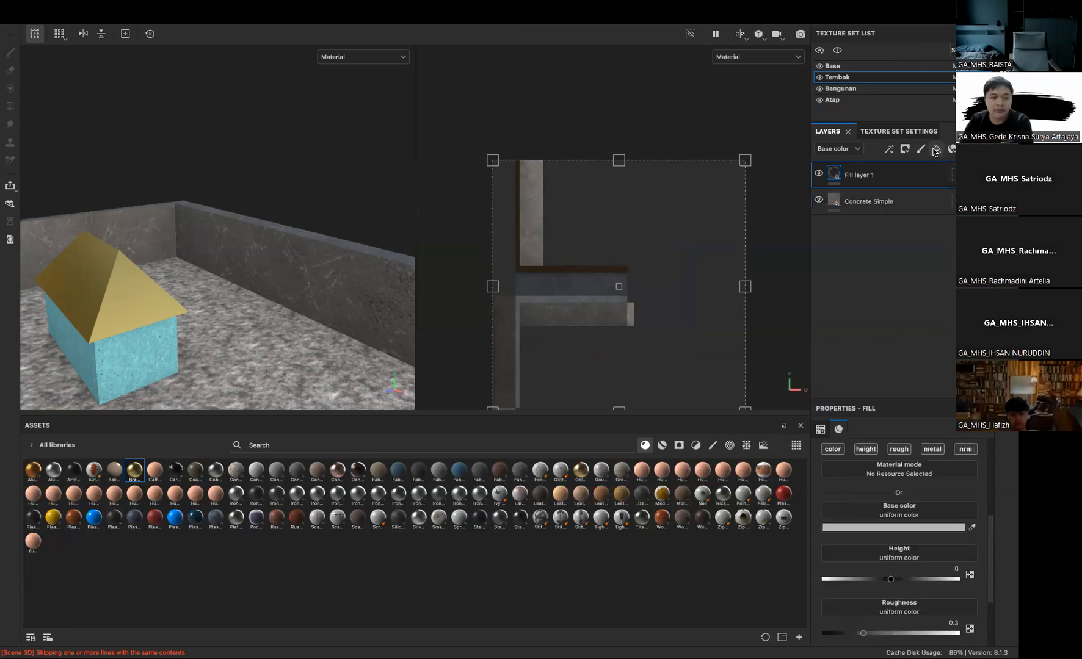
pyautogui.scroll(-1, 872, 484)
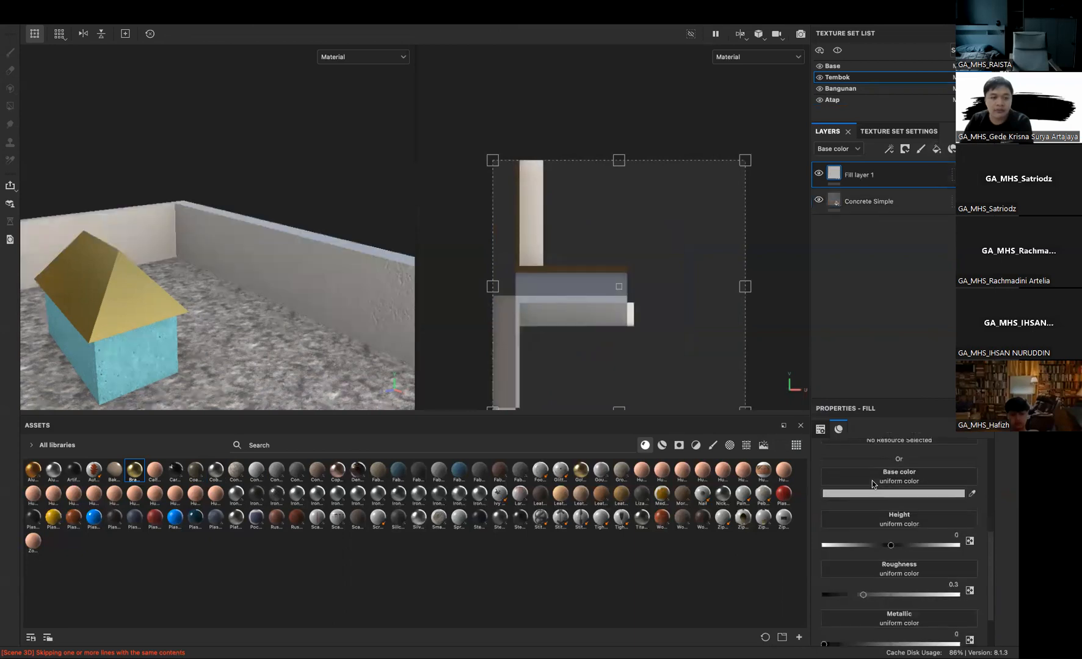
pyautogui.scroll(3, 842, 480)
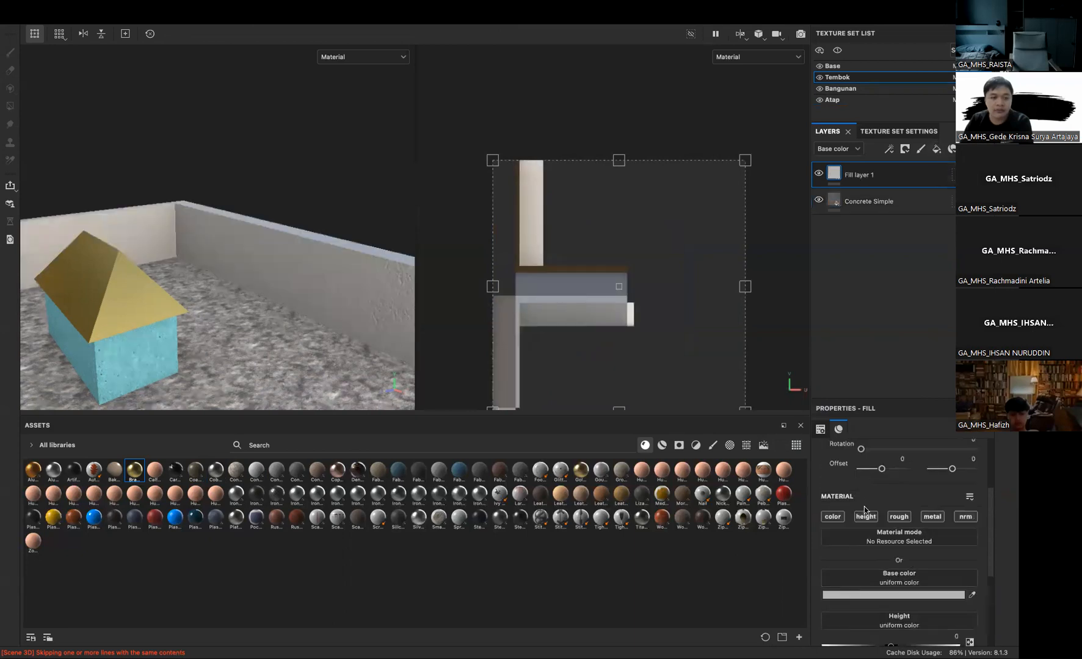
pyautogui.click(866, 517)
pyautogui.click(899, 516)
pyautogui.click(932, 517)
pyautogui.click(959, 518)
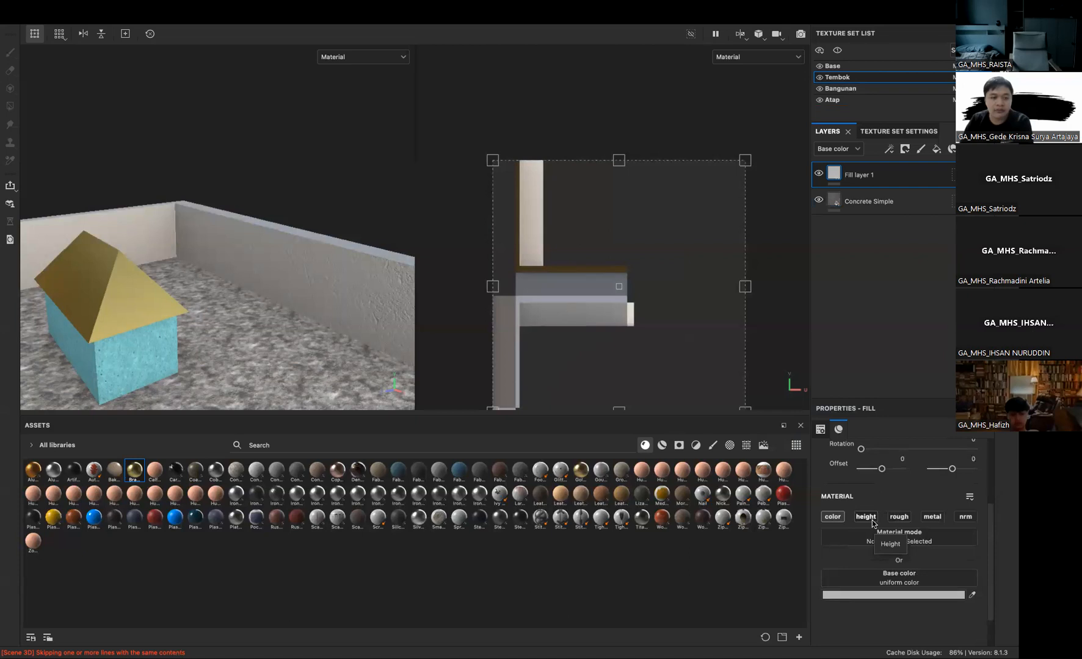
# Set the base color of the Tembok fill layer to red FF0101
pyautogui.click(899, 596)
pyautogui.moveTo(512, 74); pyautogui.dragTo(561, 59)
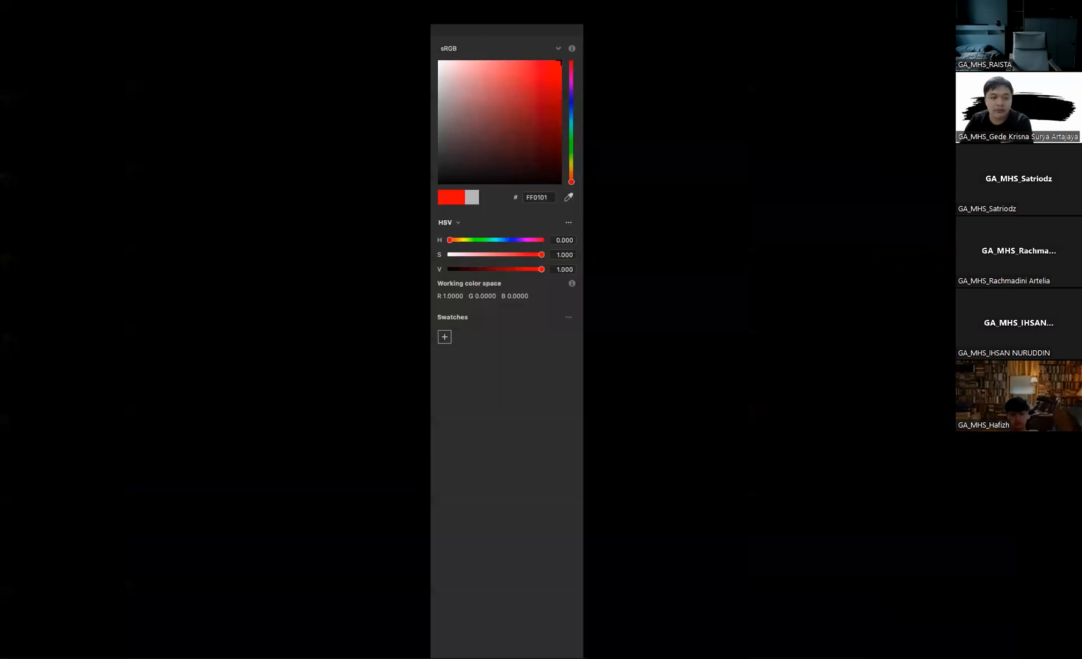
pyautogui.click(677, 166)
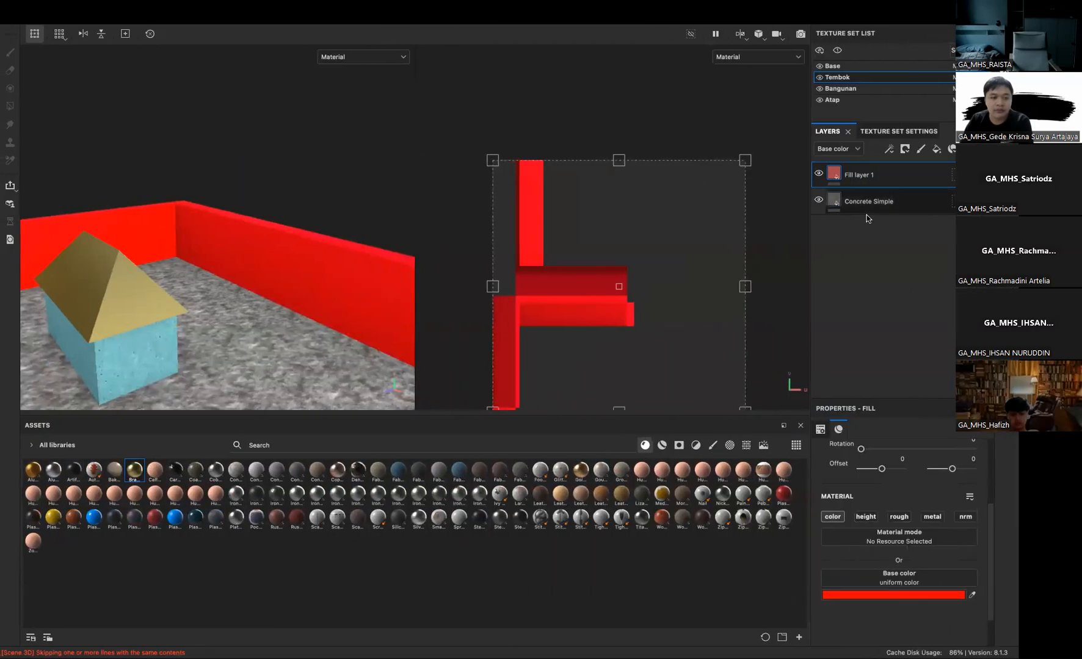
# Add a black mask with a paint effect to the red fill layer and brush a small patch onto the wall
pyautogui.click(909, 149)
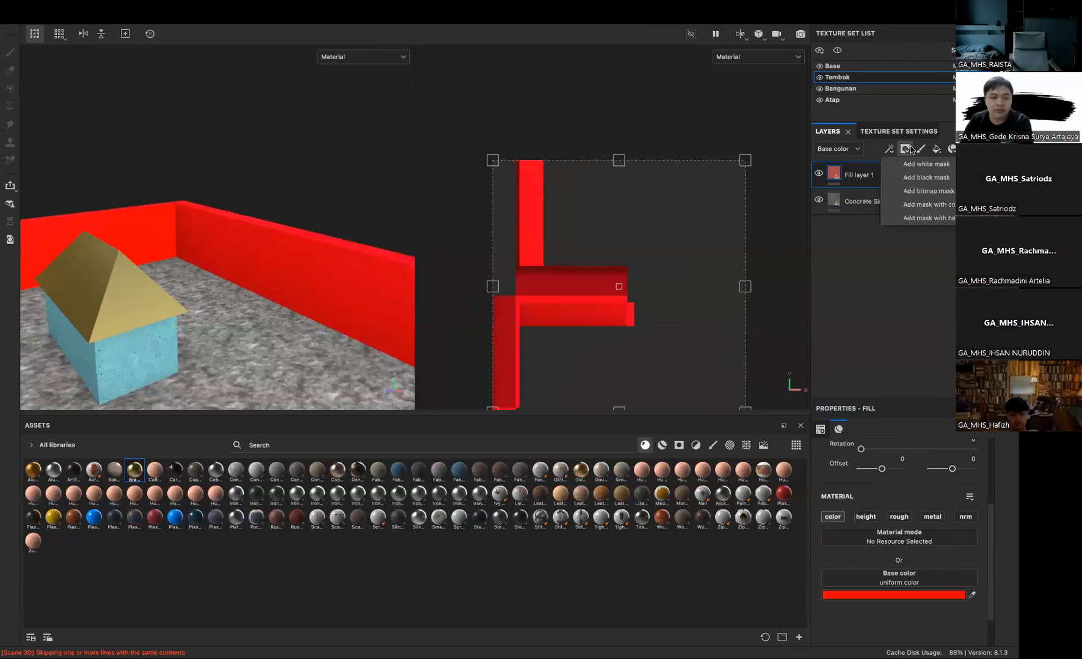
pyautogui.click(925, 179)
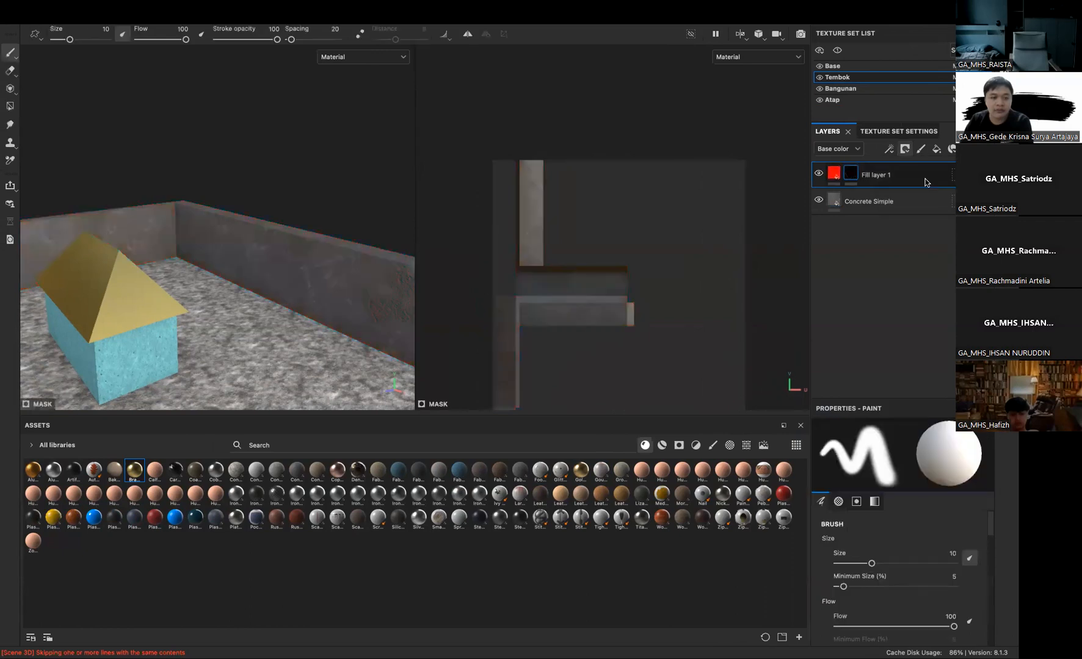
pyautogui.rightClick(872, 175)
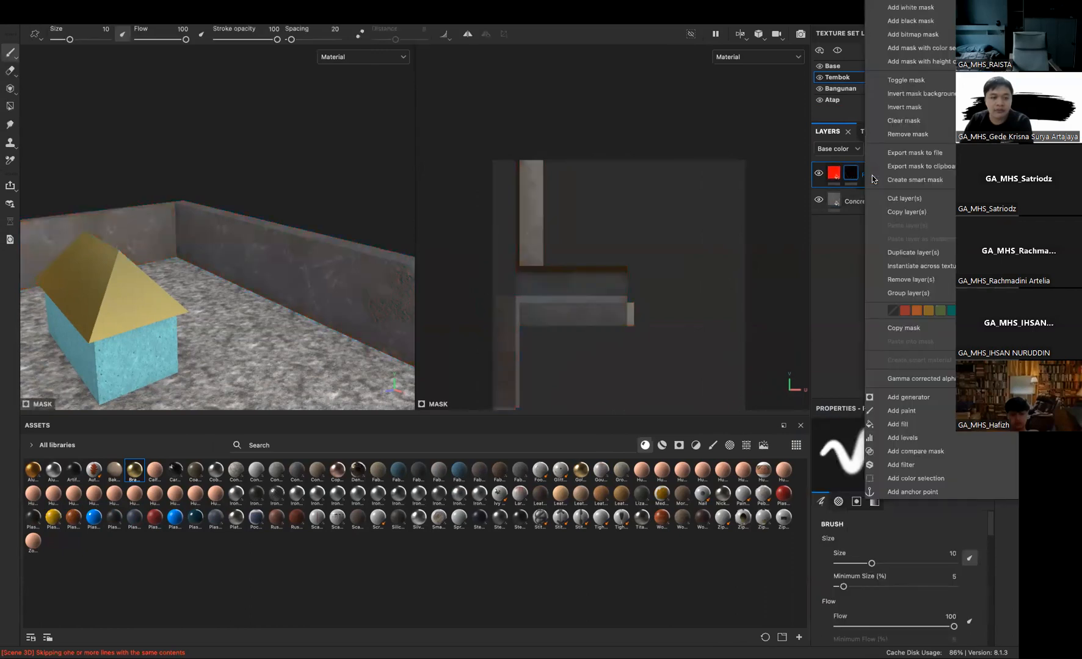
pyautogui.click(916, 412)
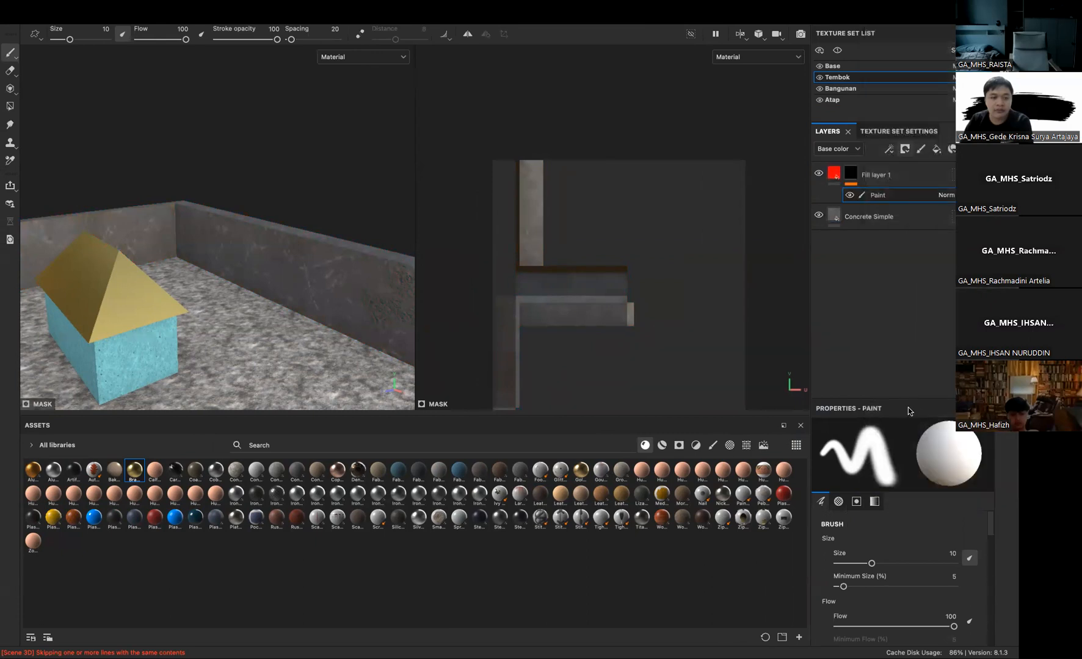
pyautogui.moveTo(298, 269); pyautogui.dragTo(320, 280)
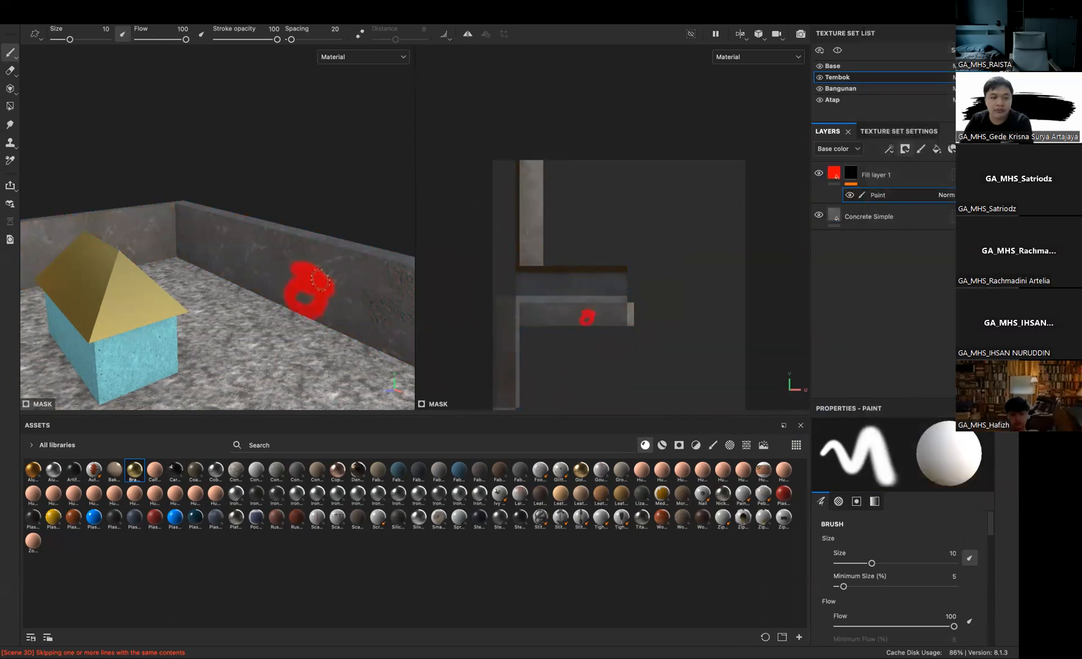
# Undo the brushed red patch on the wall and reduce the brush size to 3.1
pyautogui.hotkey('ctrl', 'z')
pyautogui.rightClick(319, 280)
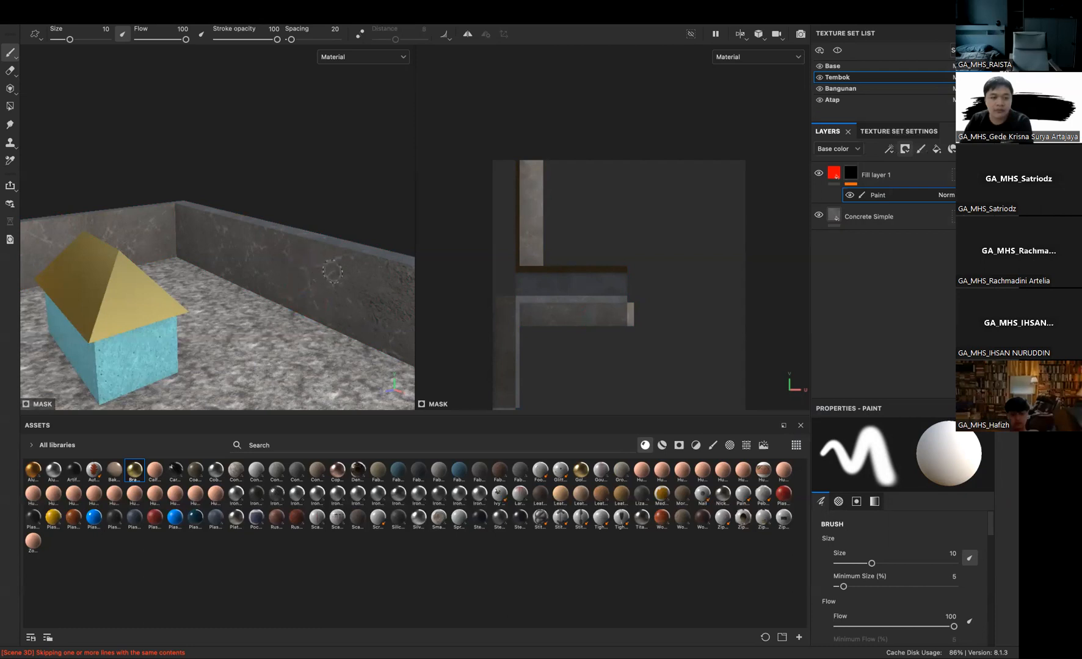
pyautogui.rightClick(320, 255)
pyautogui.moveTo(379, 323); pyautogui.dragTo(361, 323)
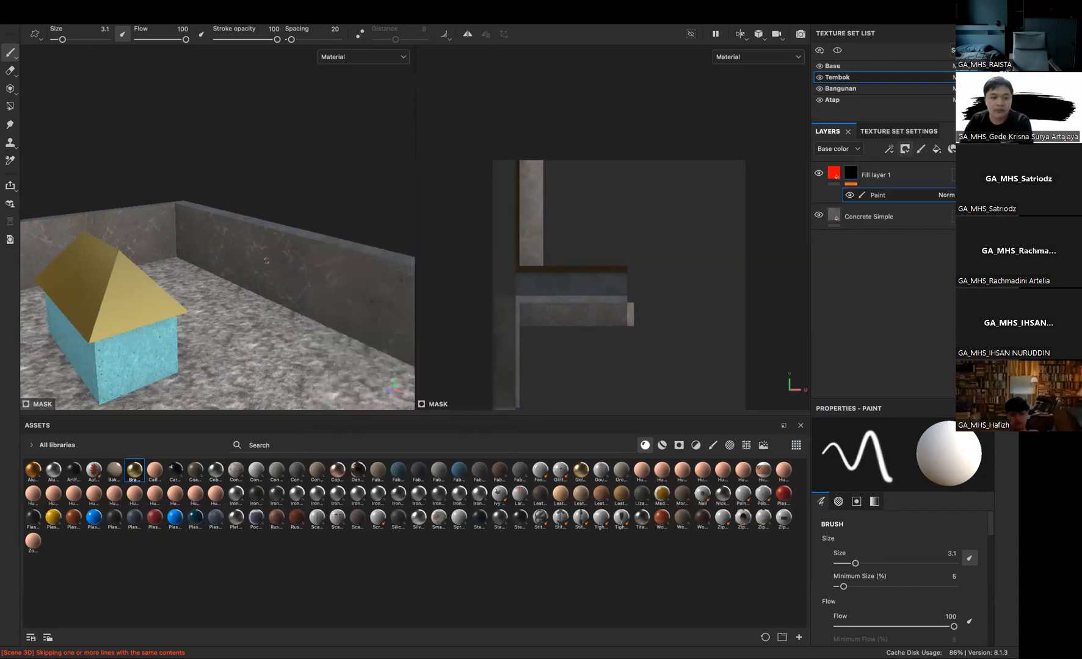
# Handwrite a first name in red with an underline flourish on the wall behind the house
pyautogui.scroll(5, 296, 281)
pyautogui.scroll(4, 298, 285)
pyautogui.keyDown('alt'); pyautogui.moveTo(299, 285); pyautogui.dragTo(316, 283); pyautogui.keyUp('alt')
pyautogui.scroll(-4, 291, 285)
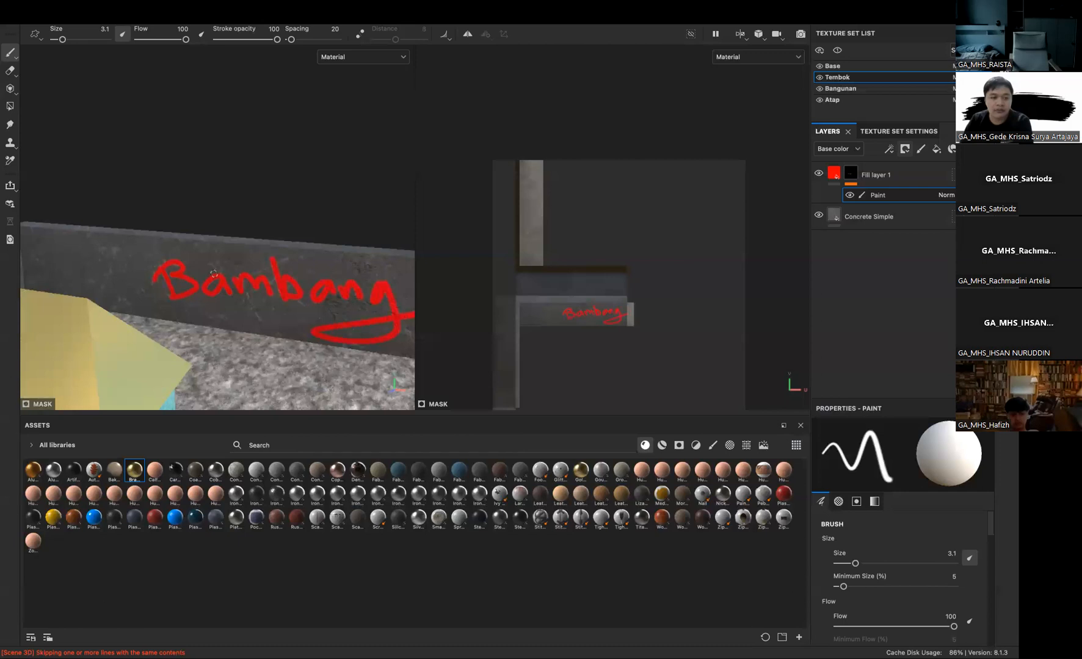
# Add a second fill layer above the red one in the Tembok texture set, keeping only its color channel enabled
pyautogui.keyDown('alt'); pyautogui.moveTo(235, 320); pyautogui.dragTo(180, 293, button='middle'); pyautogui.keyUp('alt')
pyautogui.keyDown('alt'); pyautogui.moveTo(246, 304); pyautogui.dragTo(189, 298); pyautogui.keyUp('alt')
pyautogui.keyDown('alt'); pyautogui.moveTo(238, 301); pyautogui.dragTo(304, 301, button='middle'); pyautogui.keyUp('alt')
pyautogui.keyDown('alt'); pyautogui.moveTo(304, 301); pyautogui.dragTo(265, 317); pyautogui.keyUp('alt')
pyautogui.keyDown('alt'); pyautogui.moveTo(245, 314); pyautogui.dragTo(354, 302, button='middle'); pyautogui.keyUp('alt')
pyautogui.keyDown('alt'); pyautogui.moveTo(244, 269); pyautogui.dragTo(179, 209, button='right'); pyautogui.keyUp('alt')
pyautogui.keyDown('alt'); pyautogui.moveTo(235, 299); pyautogui.dragTo(274, 307, button='middle'); pyautogui.keyUp('alt')
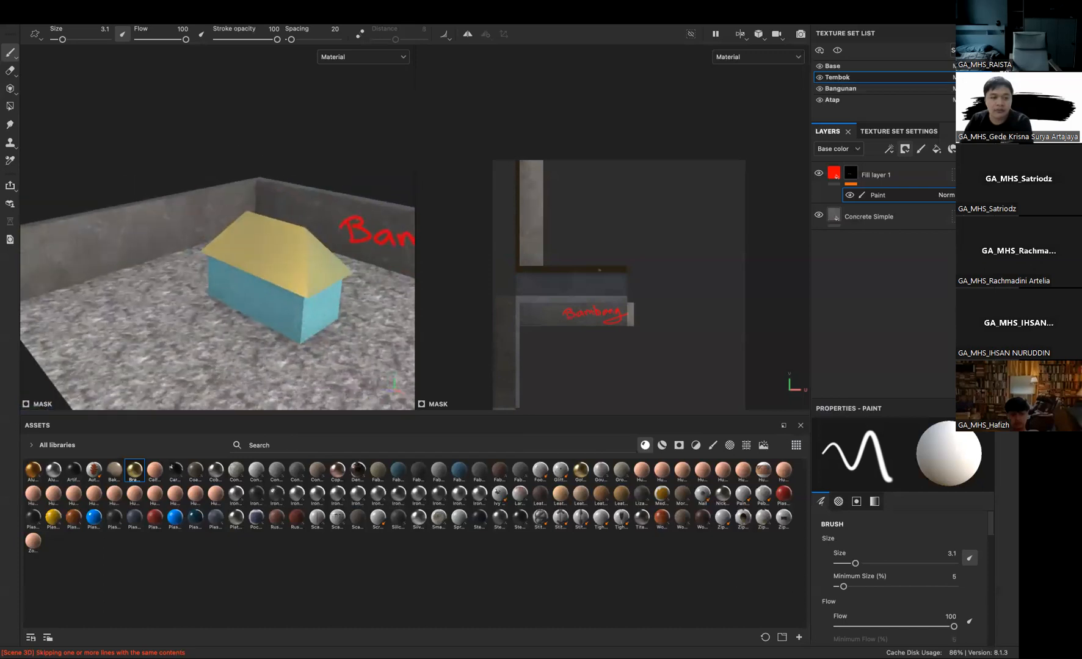
pyautogui.click(936, 149)
pyautogui.click(866, 517)
pyautogui.click(898, 516)
pyautogui.click(932, 516)
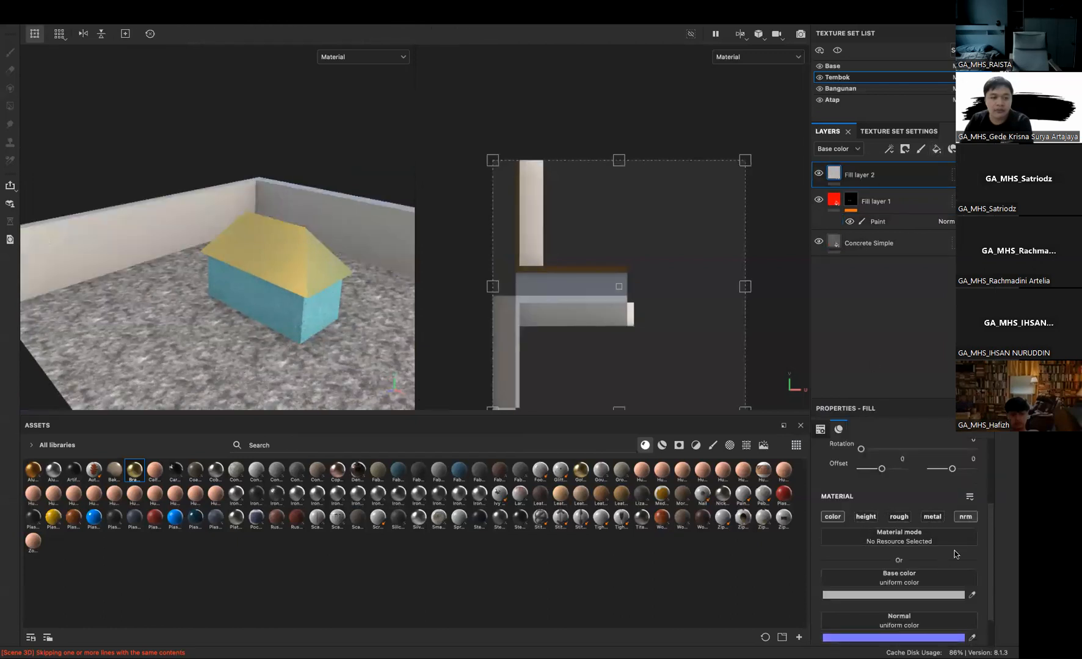
pyautogui.click(966, 517)
# Set the base color of the second fill layer to yellow FCFF00
pyautogui.click(892, 594)
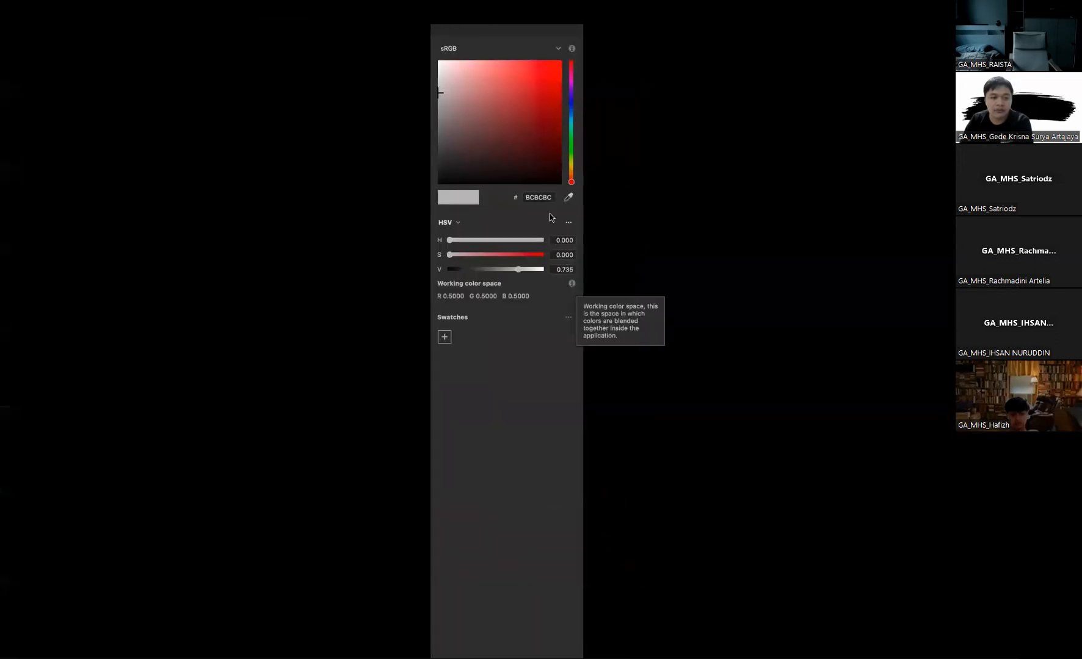
pyautogui.moveTo(570, 101)
pyautogui.mouseDown()
pyautogui.moveTo(571, 141)
pyautogui.moveTo(579, 52)
pyautogui.mouseUp()
pyautogui.moveTo(573, 152); pyautogui.dragTo(568, 164)
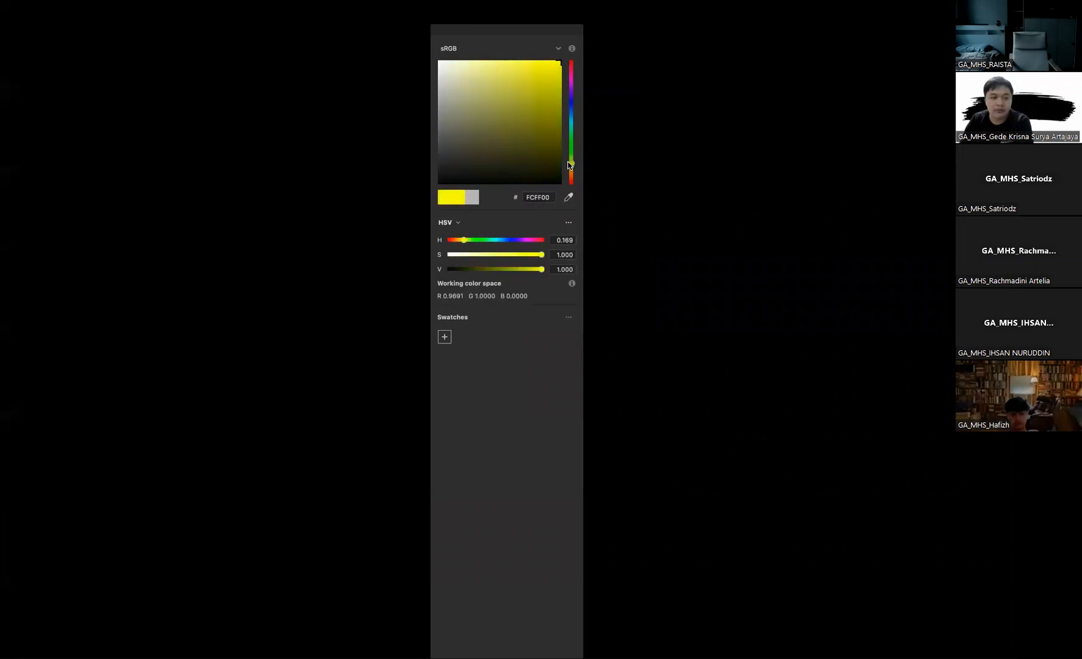
pyautogui.click(425, 254)
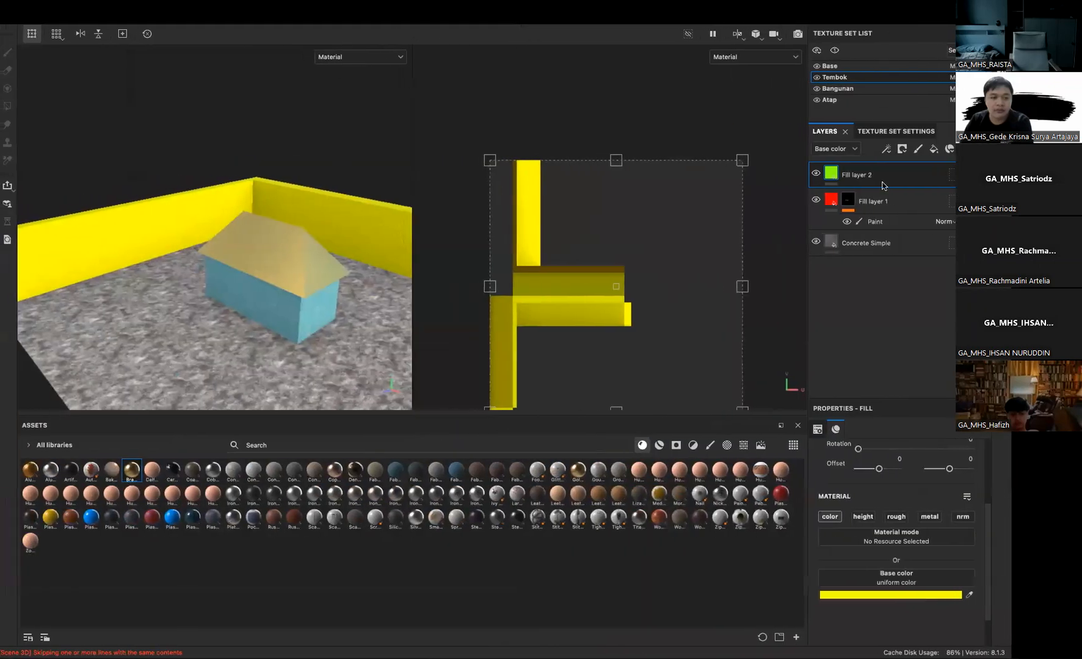
# Add a black mask with a paint effect to the yellow fill layer
pyautogui.rightClick(861, 174)
pyautogui.click(906, 20)
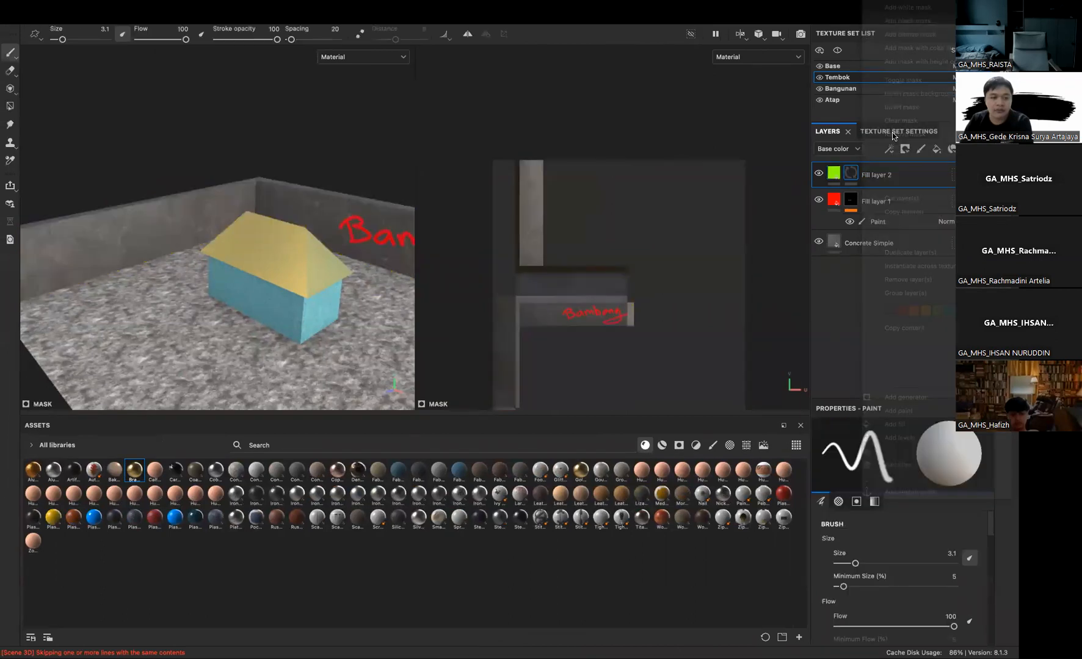
pyautogui.rightClick(864, 173)
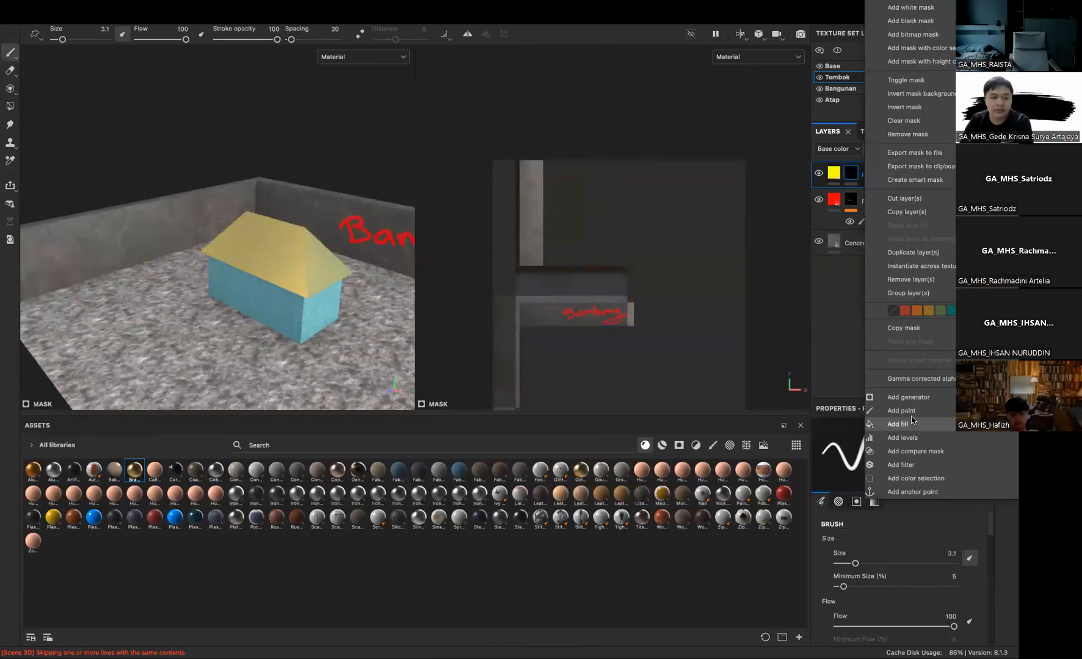
# Handwrite "HoHo Ho" in yellow across the blank wall adjoining the one with the red lettering
pyautogui.moveTo(27, 268)
pyautogui.keyDown('alt'); pyautogui.mouseDown()
pyautogui.moveTo(198, 265)
pyautogui.moveTo(140, 268)
pyautogui.moveTo(183, 280)
pyautogui.mouseUp(); pyautogui.keyUp('alt')
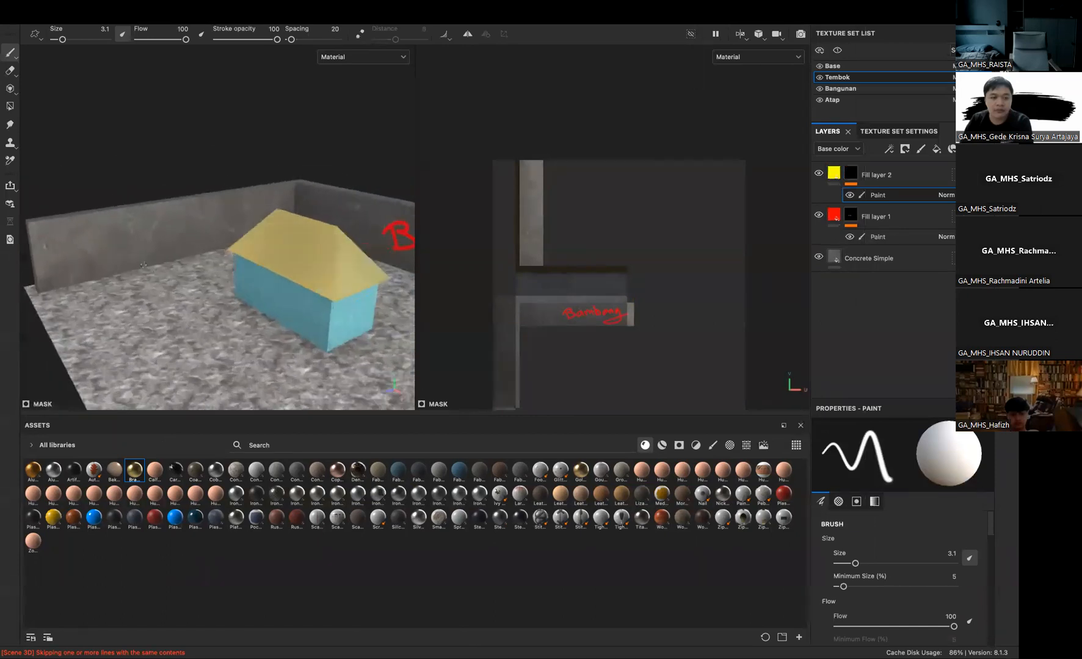
pyautogui.scroll(5, 204, 282)
pyautogui.keyDown('alt'); pyautogui.moveTo(207, 283); pyautogui.dragTo(297, 302, button='middle'); pyautogui.keyUp('alt')
pyautogui.moveTo(136, 244); pyautogui.dragTo(141, 270)
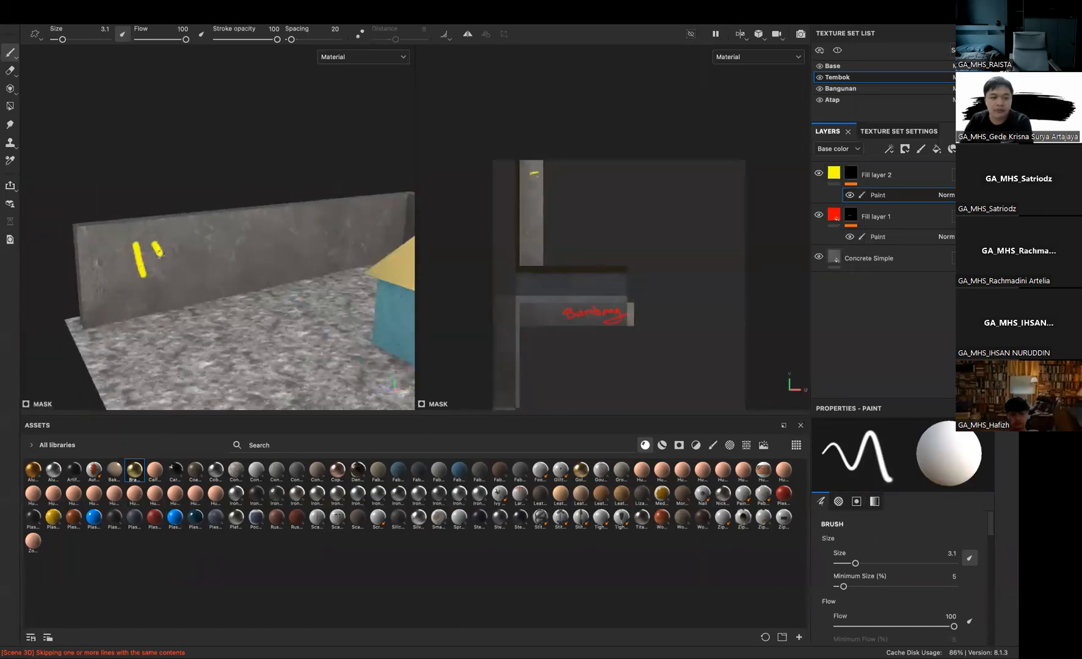
pyautogui.click(218, 249)
pyautogui.moveTo(218, 229)
pyautogui.mouseDown()
pyautogui.moveTo(218, 244)
pyautogui.moveTo(259, 237)
pyautogui.moveTo(295, 240)
pyautogui.moveTo(295, 250)
pyautogui.mouseUp()
pyautogui.moveTo(321, 221)
pyautogui.mouseDown()
pyautogui.moveTo(320, 246)
pyautogui.moveTo(350, 221)
pyautogui.mouseUp()
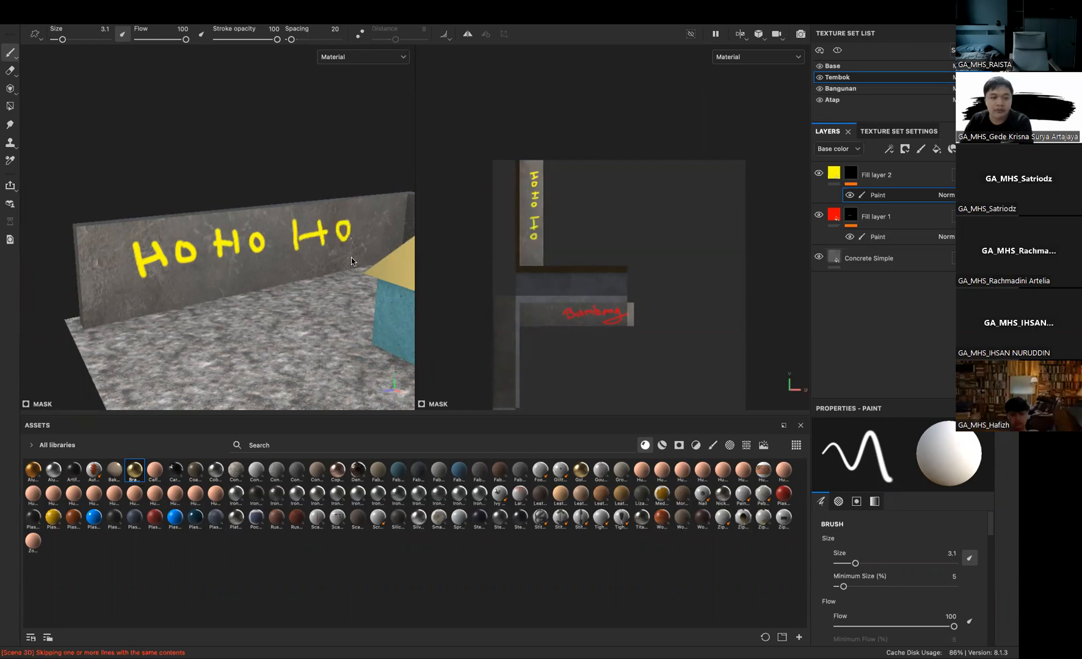
# Inspect the house and the yellow and red lettering on the walls from several angles
pyautogui.keyDown('alt'); pyautogui.moveTo(351, 259); pyautogui.dragTo(286, 254, button='right'); pyautogui.keyUp('alt')
pyautogui.moveTo(286, 254)
pyautogui.keyDown('alt'); pyautogui.mouseDown()
pyautogui.moveTo(336, 247)
pyautogui.moveTo(53, 253)
pyautogui.moveTo(287, 253)
pyautogui.mouseUp(); pyautogui.keyUp('alt')
pyautogui.keyDown('alt'); pyautogui.moveTo(288, 253); pyautogui.dragTo(326, 265, button='middle'); pyautogui.keyUp('alt')
pyautogui.keyDown('alt'); pyautogui.moveTo(326, 265); pyautogui.dragTo(251, 253, button='right'); pyautogui.keyUp('alt')
pyautogui.keyDown('alt'); pyautogui.moveTo(252, 254); pyautogui.dragTo(249, 224, button='middle'); pyautogui.keyUp('alt')
pyautogui.keyDown('alt'); pyautogui.moveTo(249, 224); pyautogui.dragTo(223, 243); pyautogui.keyUp('alt')
pyautogui.keyDown('alt'); pyautogui.moveTo(223, 243); pyautogui.dragTo(293, 246, button='right'); pyautogui.keyUp('alt')
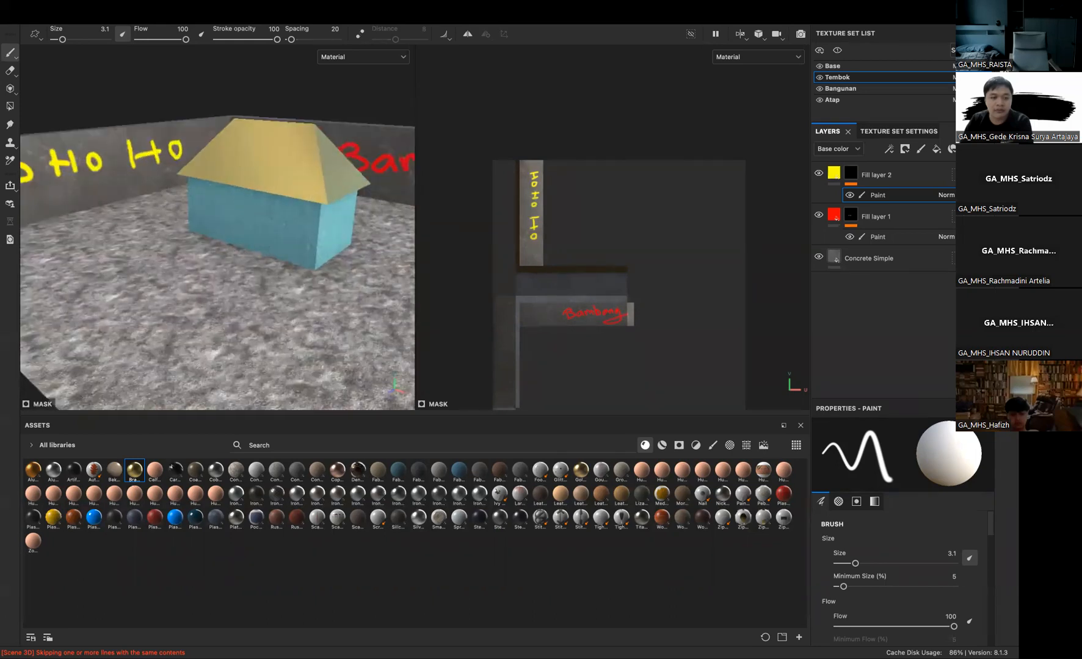
pyautogui.keyDown('alt'); pyautogui.moveTo(221, 211); pyautogui.dragTo(256, 267, button='middle'); pyautogui.keyUp('alt')
pyautogui.keyDown('alt'); pyautogui.moveTo(173, 267); pyautogui.dragTo(152, 262); pyautogui.keyUp('alt')
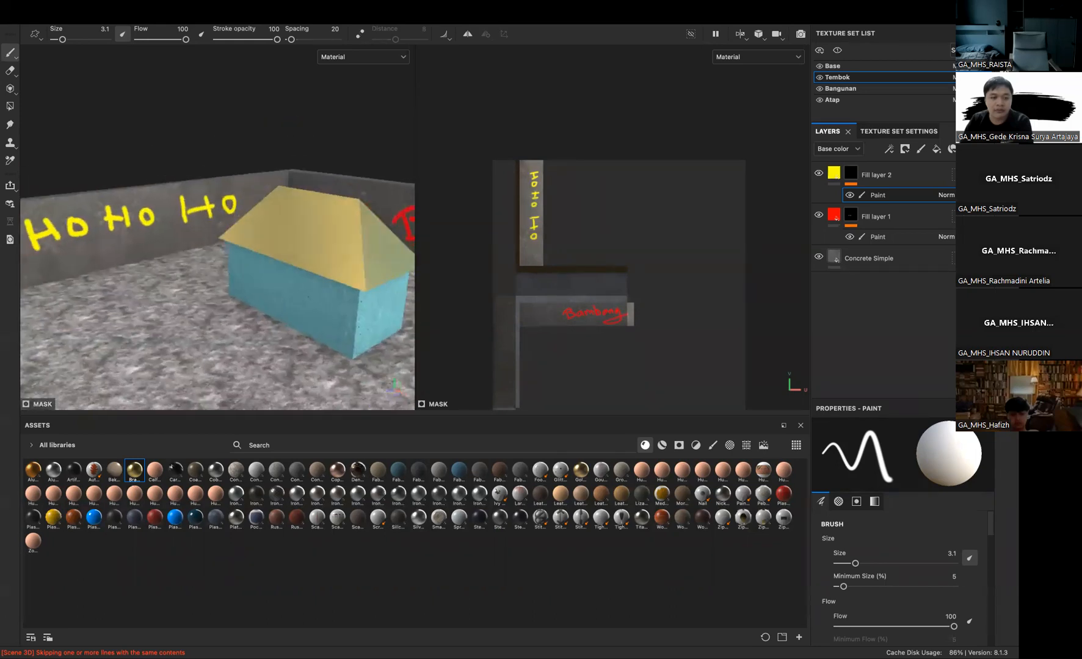
# Add a third fill layer above the yellow one, keeping only its color channel enabled
pyautogui.rightClick(861, 303)
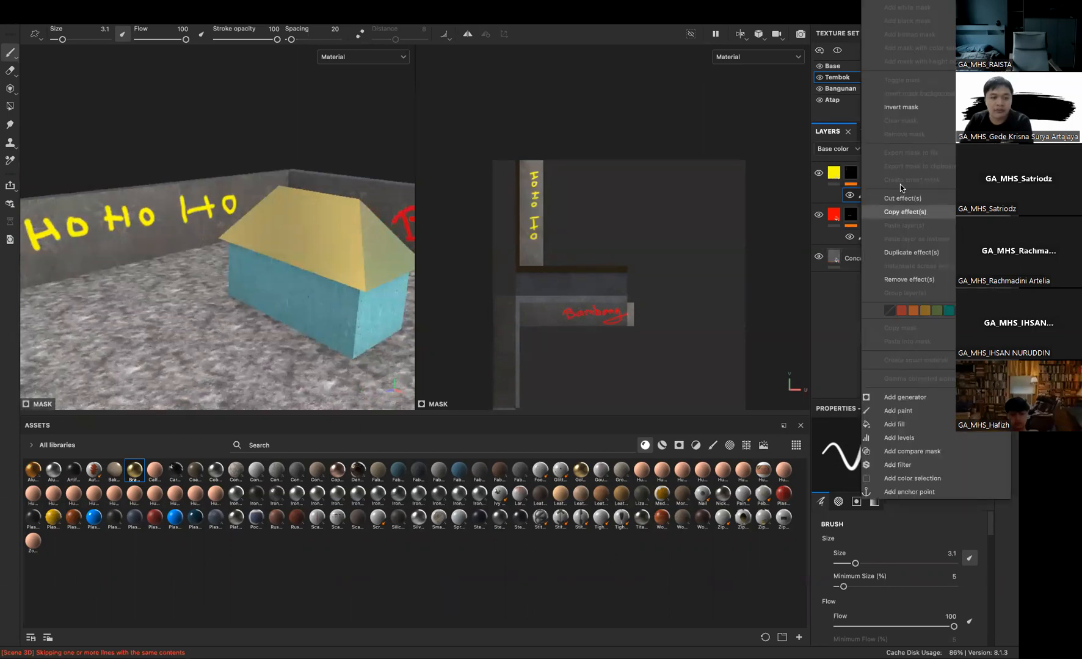
pyautogui.click(833, 302)
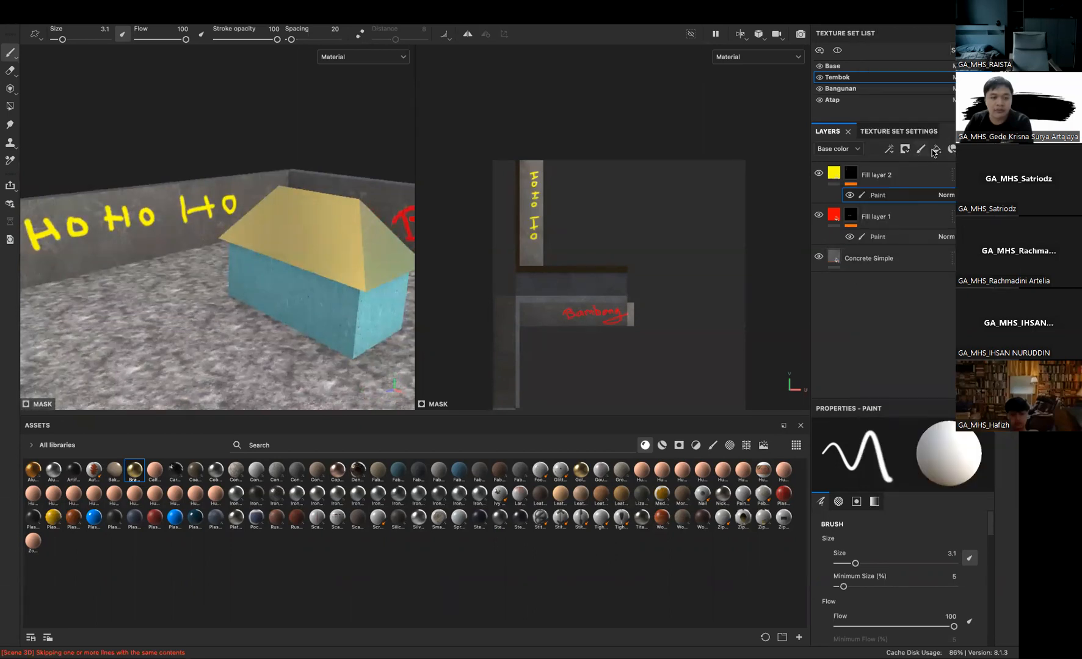
pyautogui.click(935, 151)
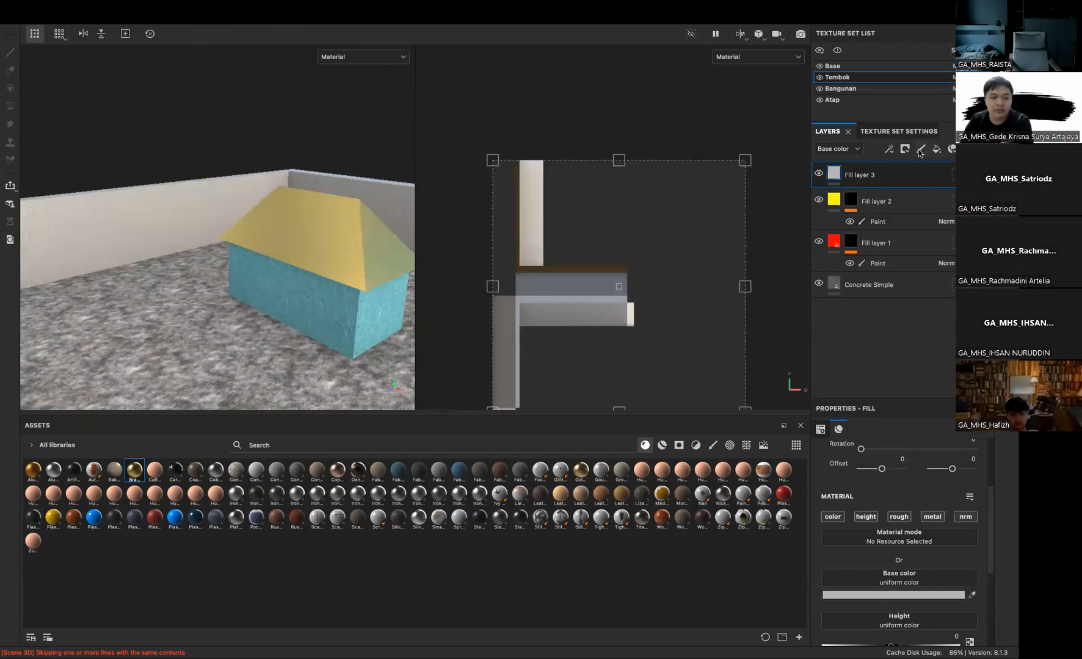
pyautogui.click(866, 517)
pyautogui.click(899, 517)
pyautogui.click(932, 517)
pyautogui.click(960, 517)
# Set the base color of the third fill layer to blue 0700FF
pyautogui.click(893, 595)
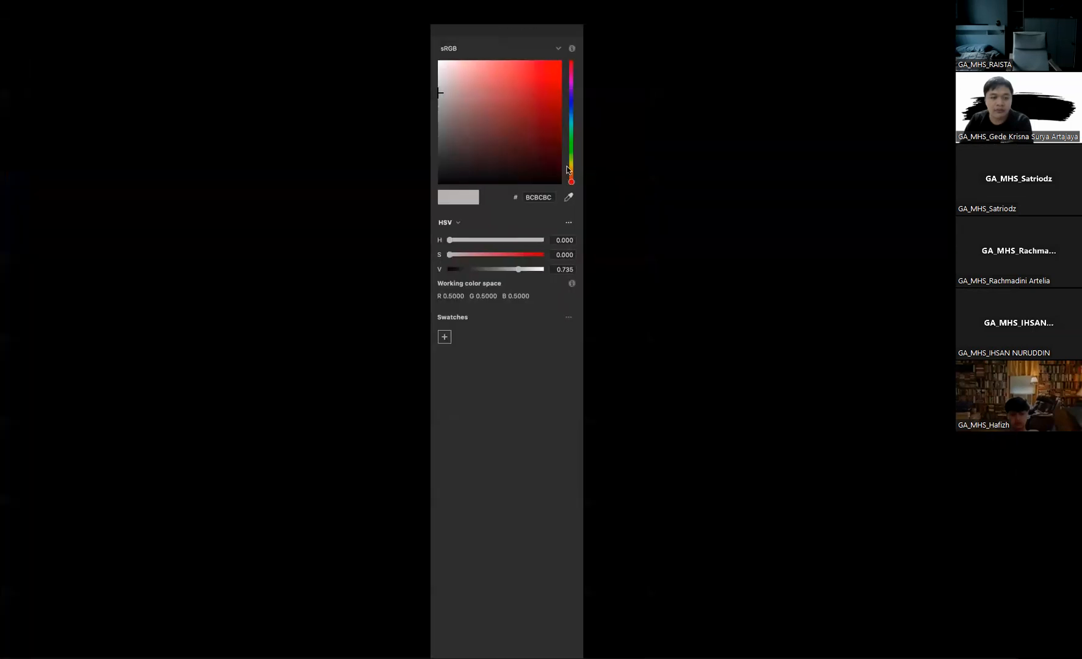
pyautogui.moveTo(513, 154); pyautogui.dragTo(401, 221)
pyautogui.moveTo(572, 110); pyautogui.dragTo(571, 101)
pyautogui.moveTo(536, 96); pyautogui.dragTo(590, 43)
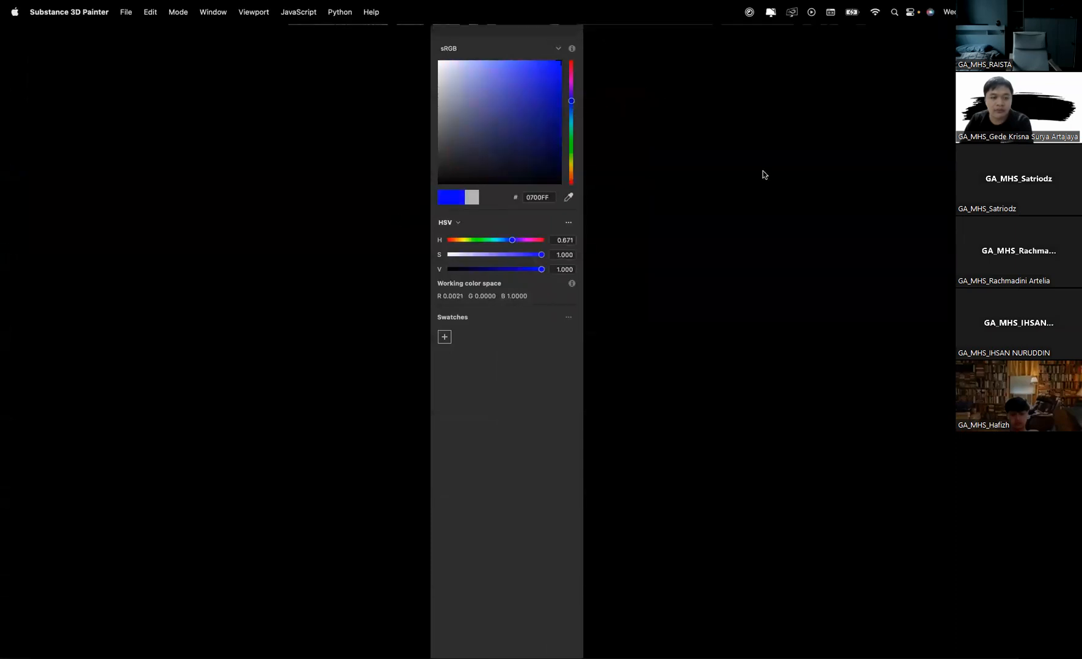
pyautogui.click(736, 181)
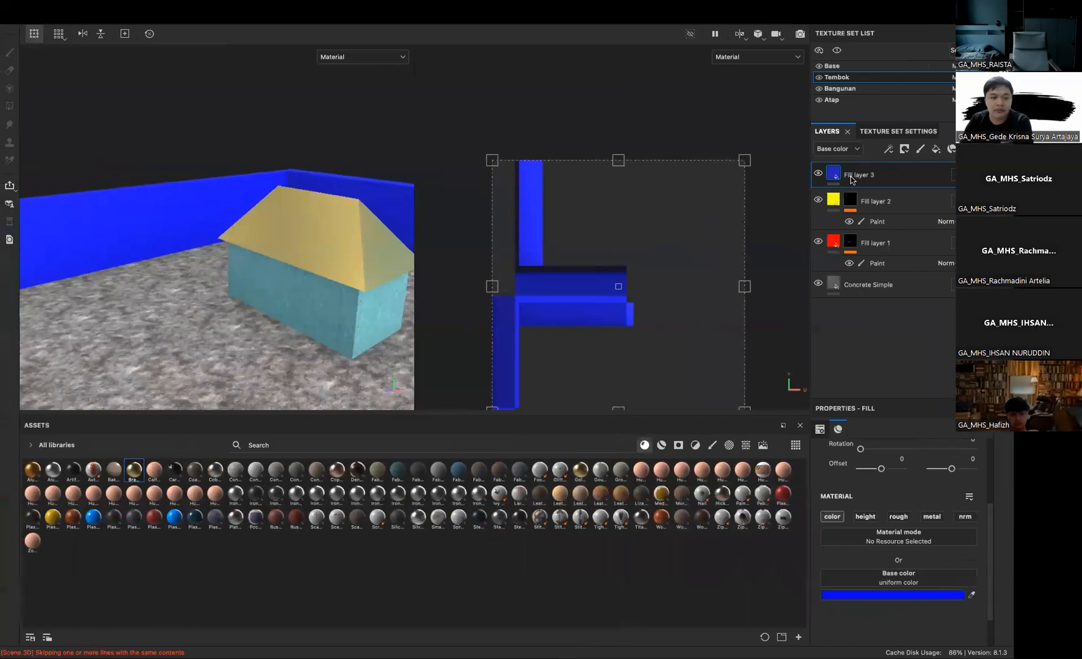
# Add a black mask to the blue fill layer and drive it with a Dirt generator
pyautogui.rightClick(826, 176)
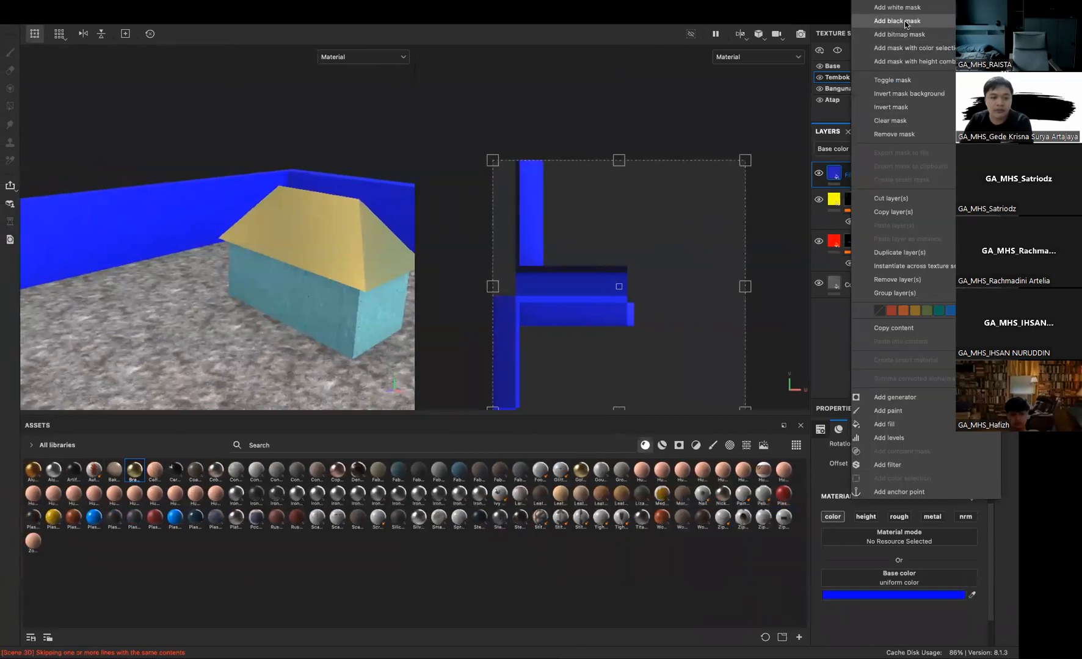
pyautogui.click(905, 22)
pyautogui.rightClick(858, 175)
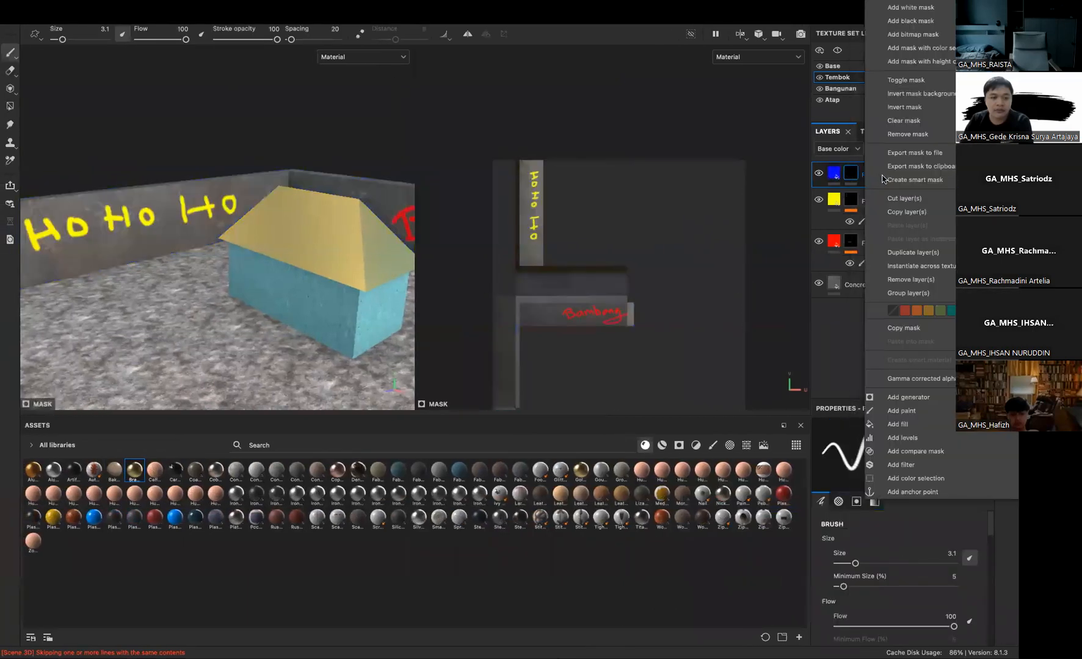
pyautogui.click(913, 398)
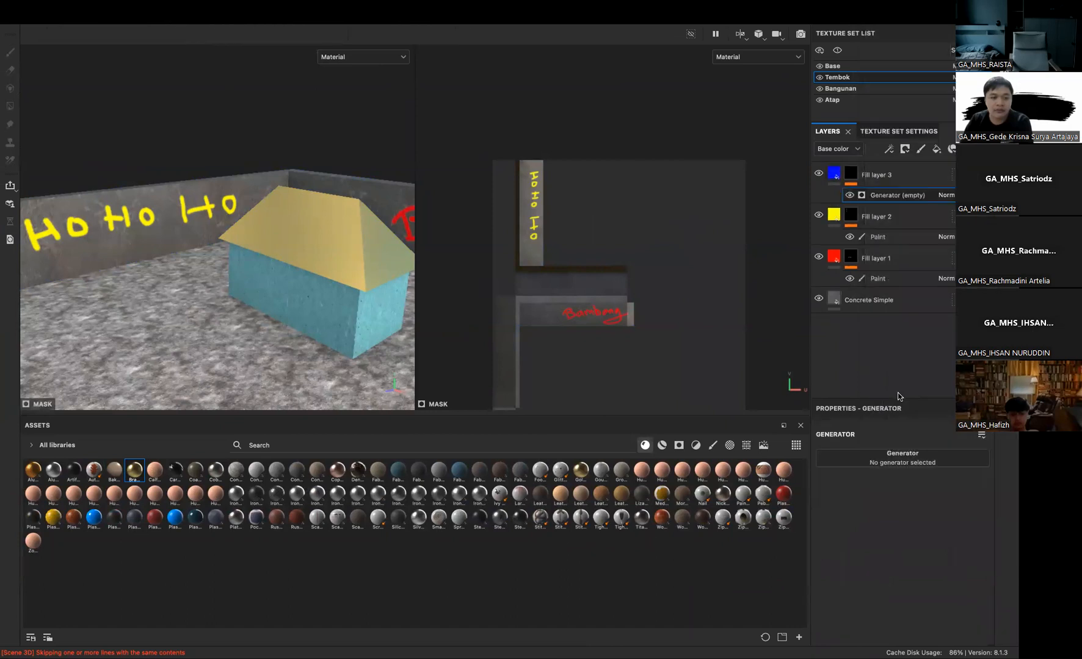
pyautogui.click(895, 463)
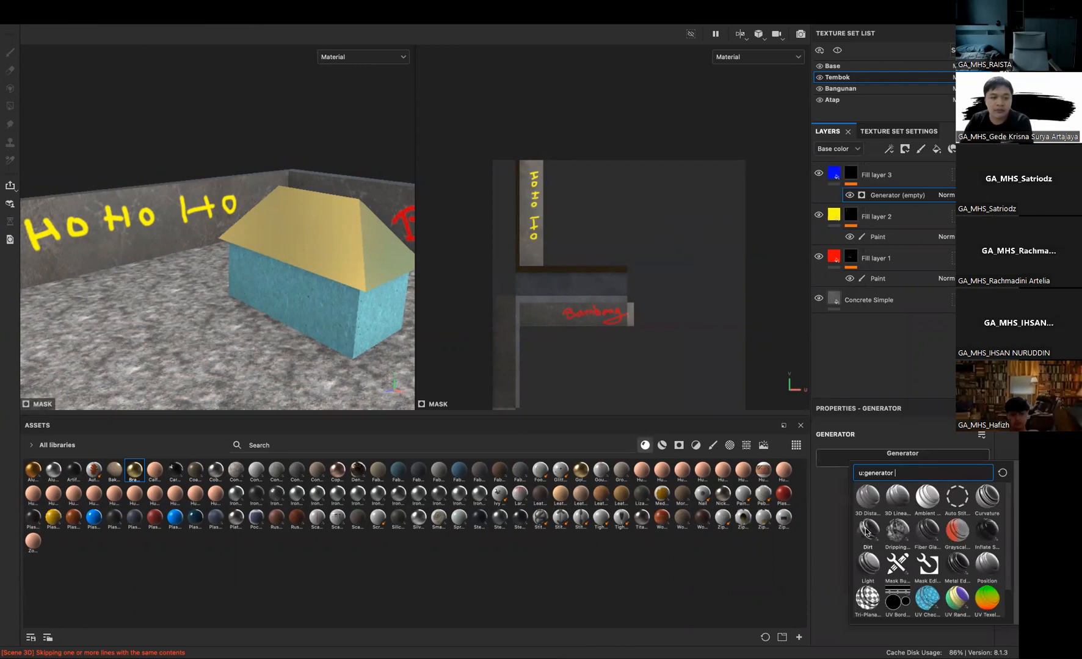
pyautogui.moveTo(866, 532)
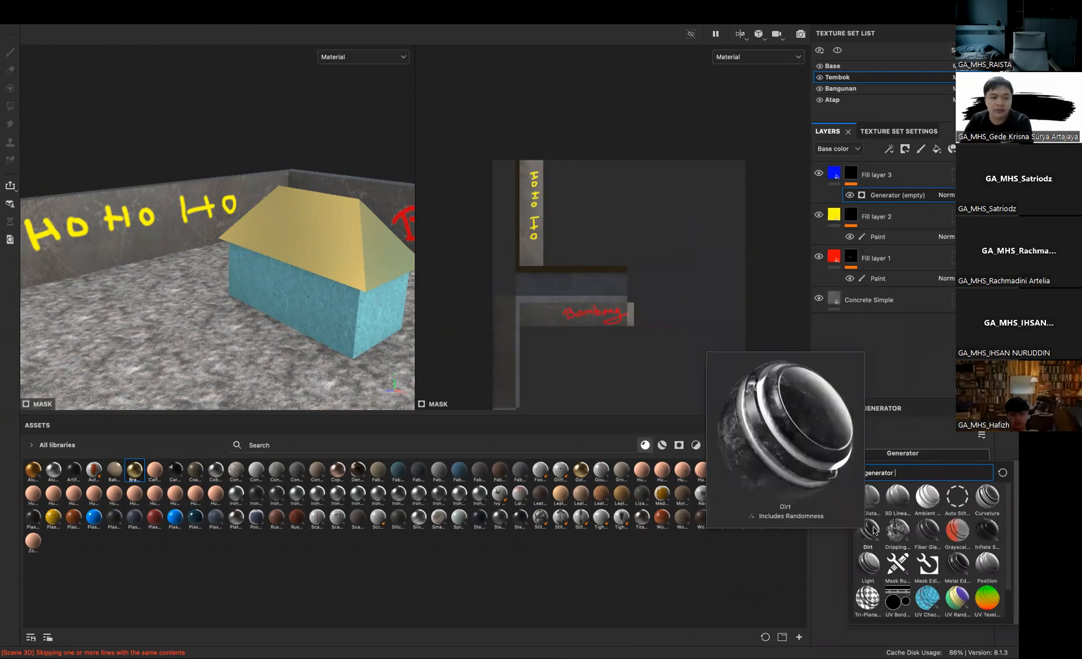
pyautogui.click(873, 530)
# Set the Dirt generator's Dirt Level to 0.43 and Dirt Contrast to 0.9
pyautogui.keyDown('alt'); pyautogui.moveTo(271, 332); pyautogui.dragTo(229, 329); pyautogui.keyUp('alt')
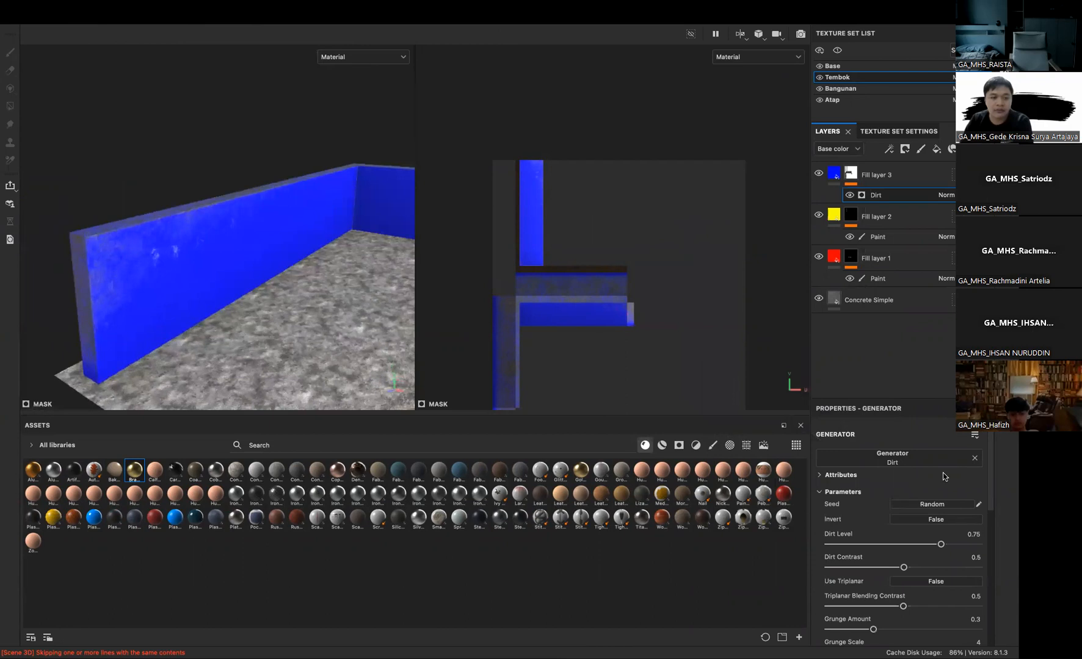
pyautogui.scroll(-1, 929, 538)
pyautogui.scroll(-4, 931, 563)
pyautogui.scroll(5, 934, 558)
pyautogui.moveTo(941, 544); pyautogui.dragTo(963, 568)
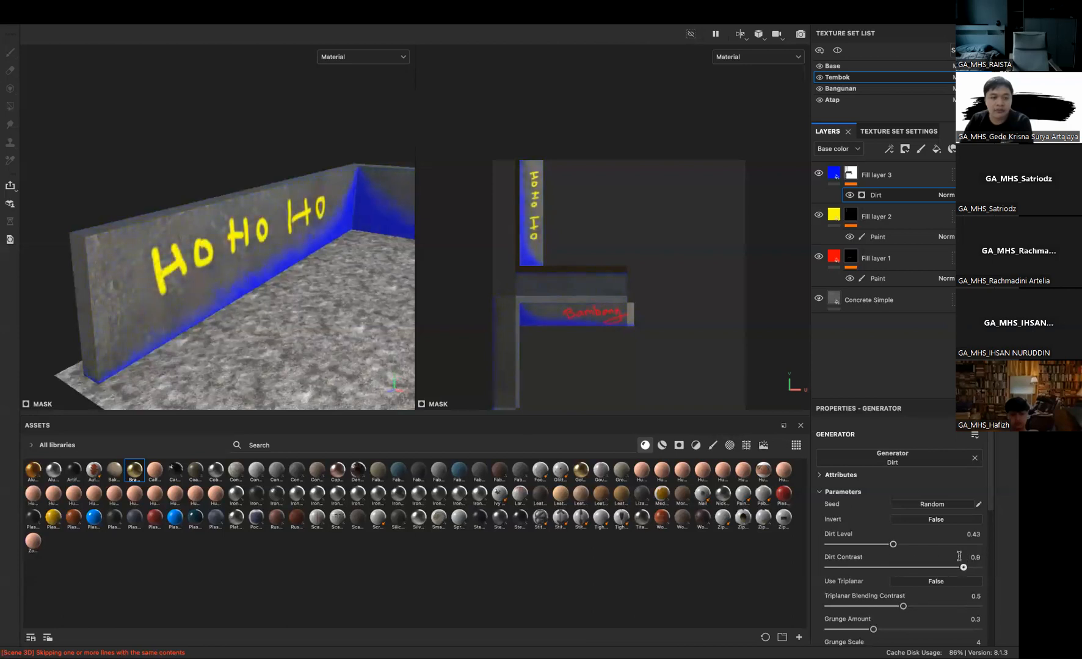
# Change the base color of the Dirt-masked fill layer to red FF0000
pyautogui.keyDown('alt'); pyautogui.moveTo(351, 347); pyautogui.dragTo(325, 300); pyautogui.keyUp('alt')
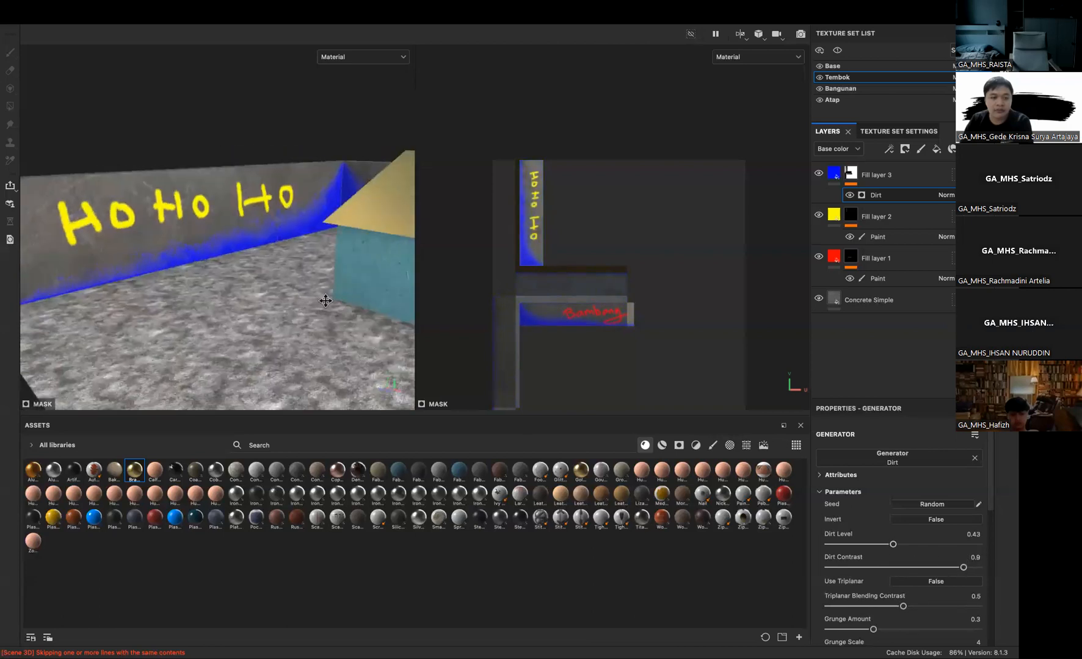
pyautogui.keyDown('alt'); pyautogui.moveTo(325, 300); pyautogui.dragTo(259, 288, button='middle'); pyautogui.keyUp('alt')
pyautogui.scroll(-5, 267, 273)
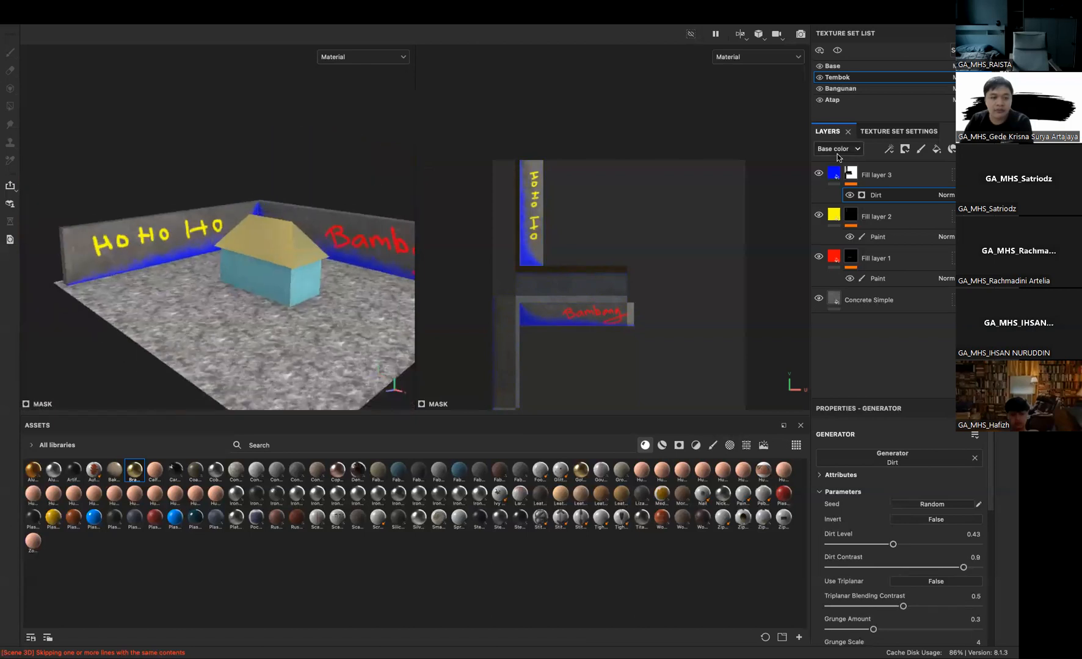
pyautogui.press('Delete')
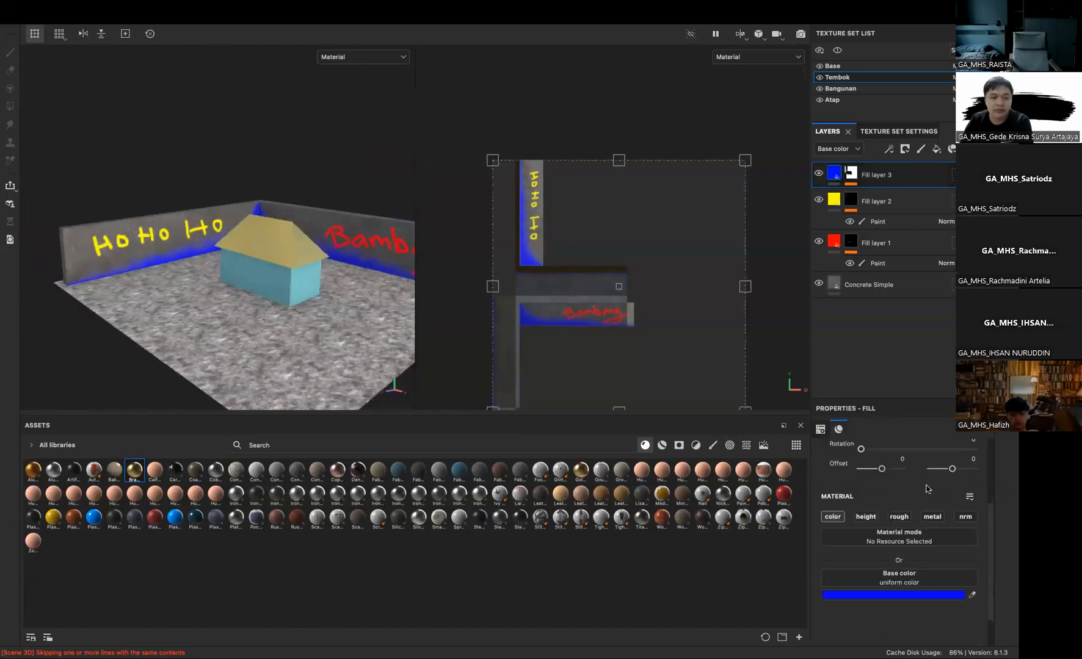
pyautogui.click(893, 590)
pyautogui.moveTo(571, 99); pyautogui.dragTo(571, 63)
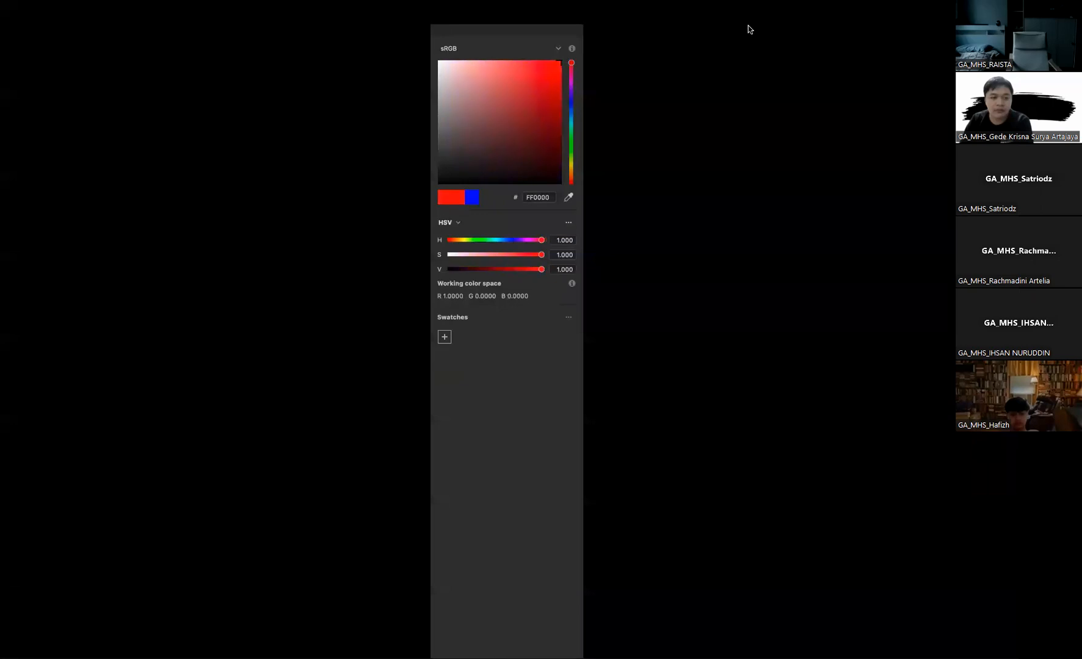
pyautogui.click(475, 216)
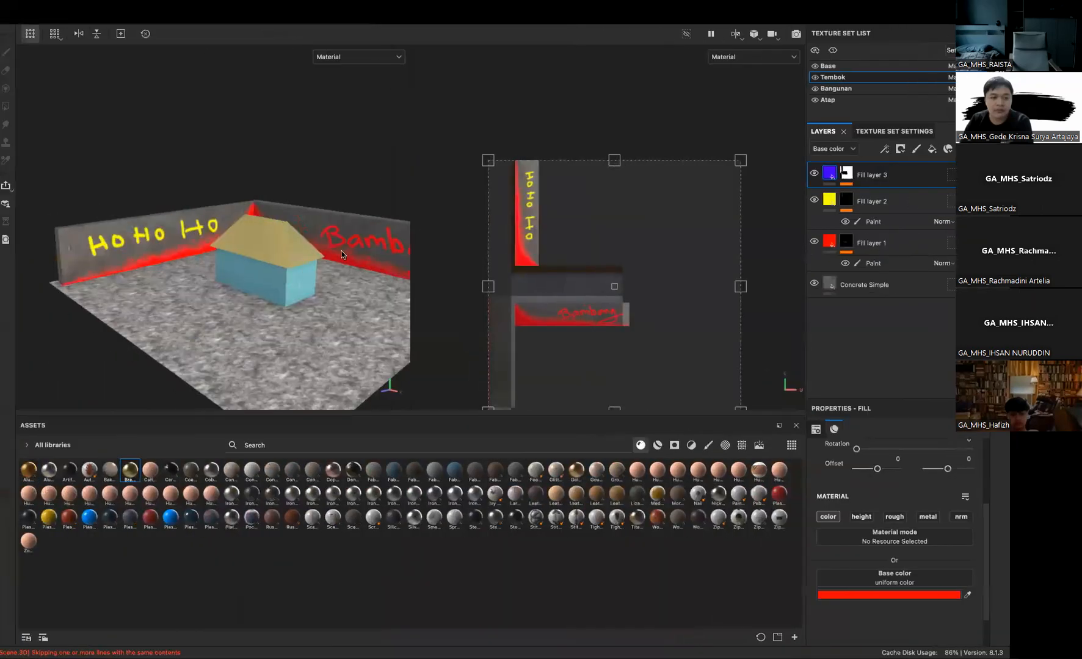
# Open the texture export settings for the textured house environment
pyautogui.scroll(5, 299, 263)
pyautogui.keyDown('alt'); pyautogui.moveTo(380, 264); pyautogui.dragTo(285, 221); pyautogui.keyUp('alt')
pyautogui.keyDown('alt'); pyautogui.moveTo(285, 221); pyautogui.dragTo(272, 225, button='middle'); pyautogui.keyUp('alt')
pyautogui.keyDown('alt'); pyautogui.moveTo(272, 224); pyautogui.dragTo(364, 218); pyautogui.keyUp('alt')
pyautogui.keyDown('alt'); pyautogui.moveTo(372, 252); pyautogui.dragTo(287, 241, button='right'); pyautogui.keyUp('alt')
pyautogui.keyDown('alt'); pyautogui.moveTo(288, 242); pyautogui.dragTo(296, 270, button='middle'); pyautogui.keyUp('alt')
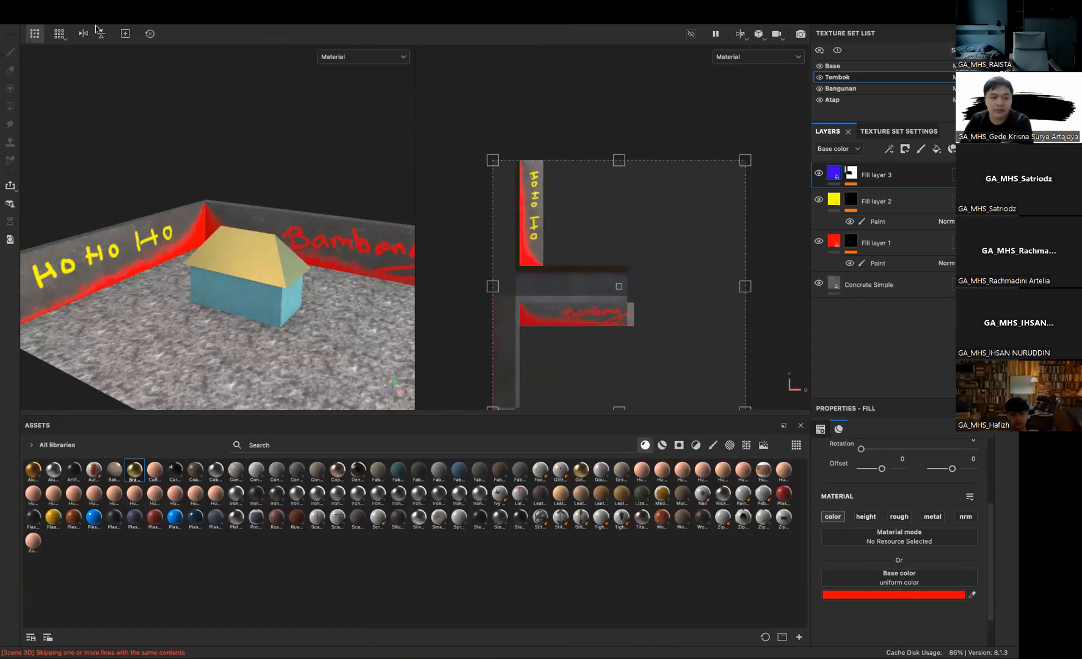
pyautogui.click(126, 14)
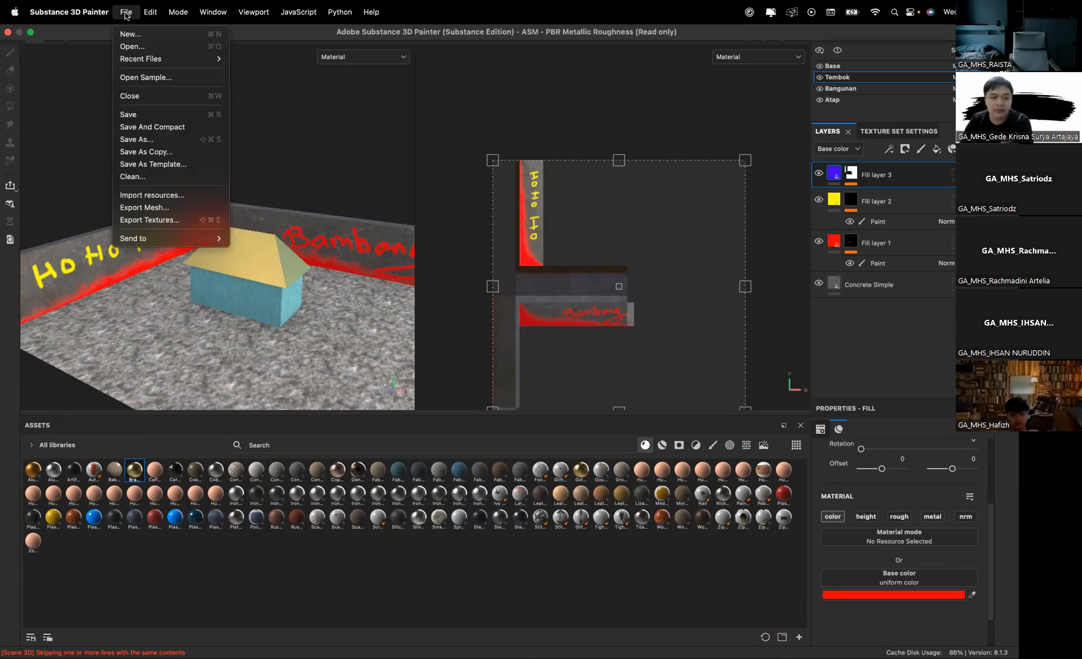
pyautogui.click(154, 220)
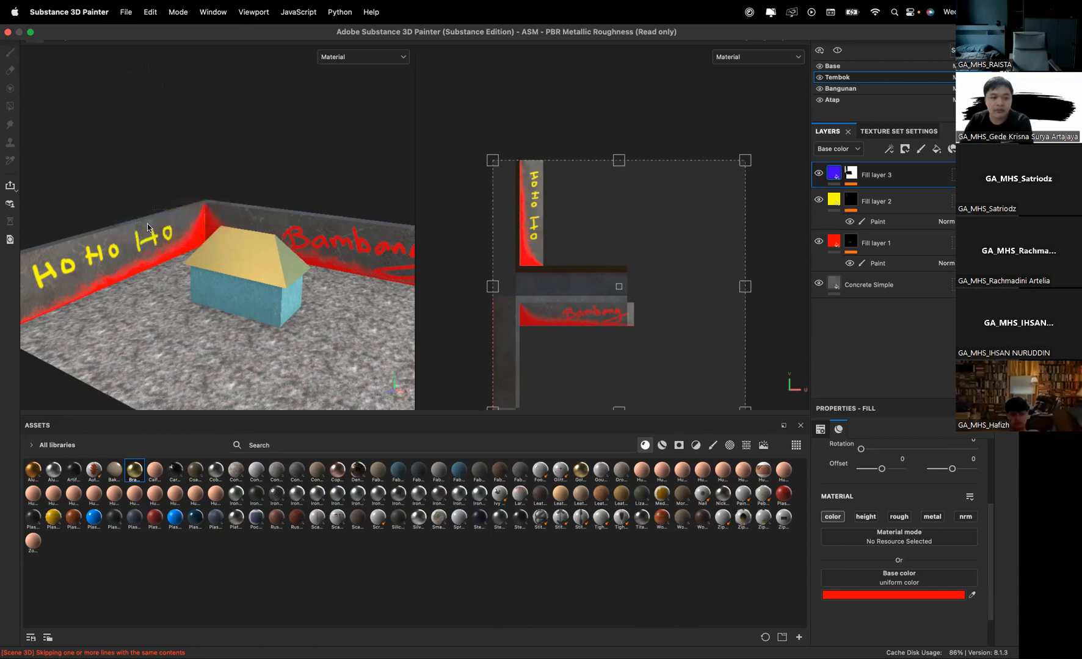
pyautogui.hotkey('ctrl', 'Right')
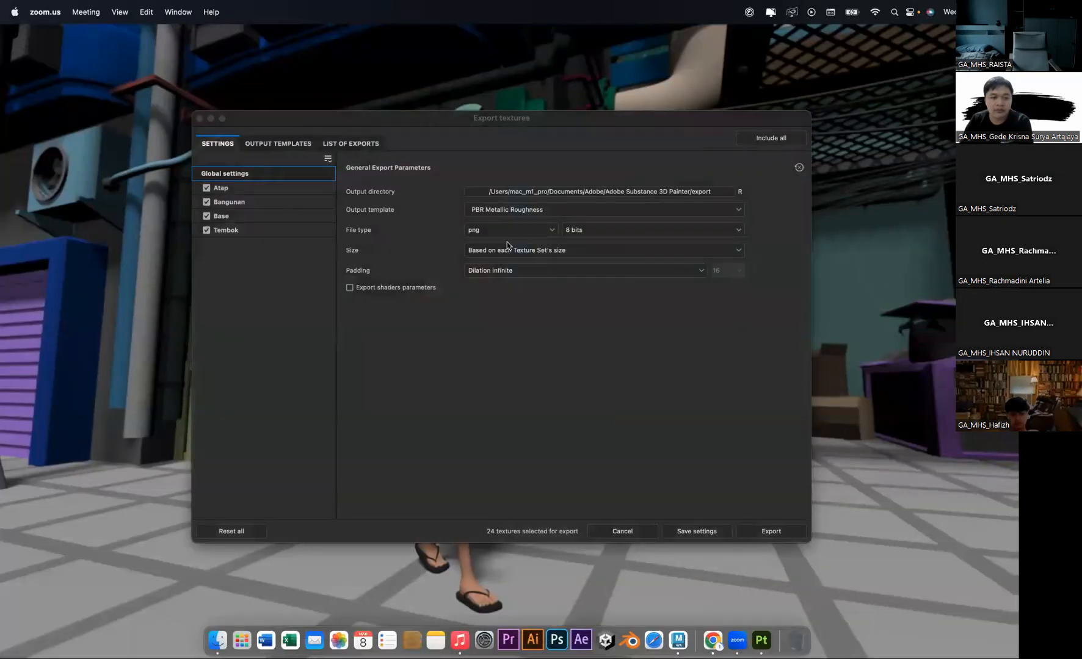
# Set the export output directory to the Materi 3D Animasi folder inside 05. PMGD ICE 2023
pyautogui.click(607, 195)
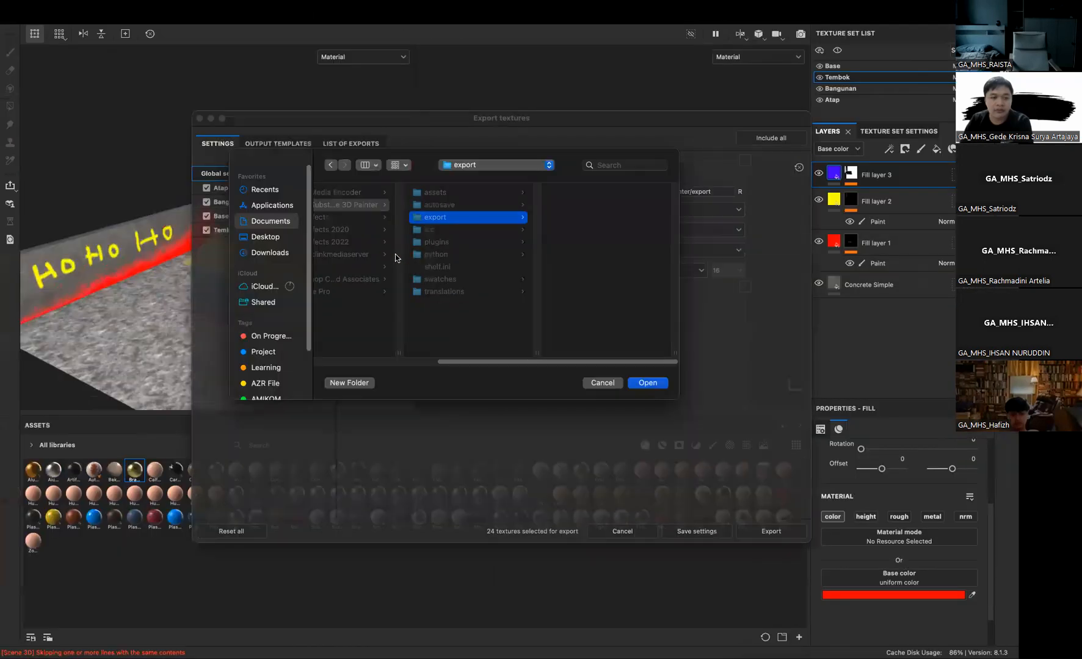
pyautogui.click(272, 339)
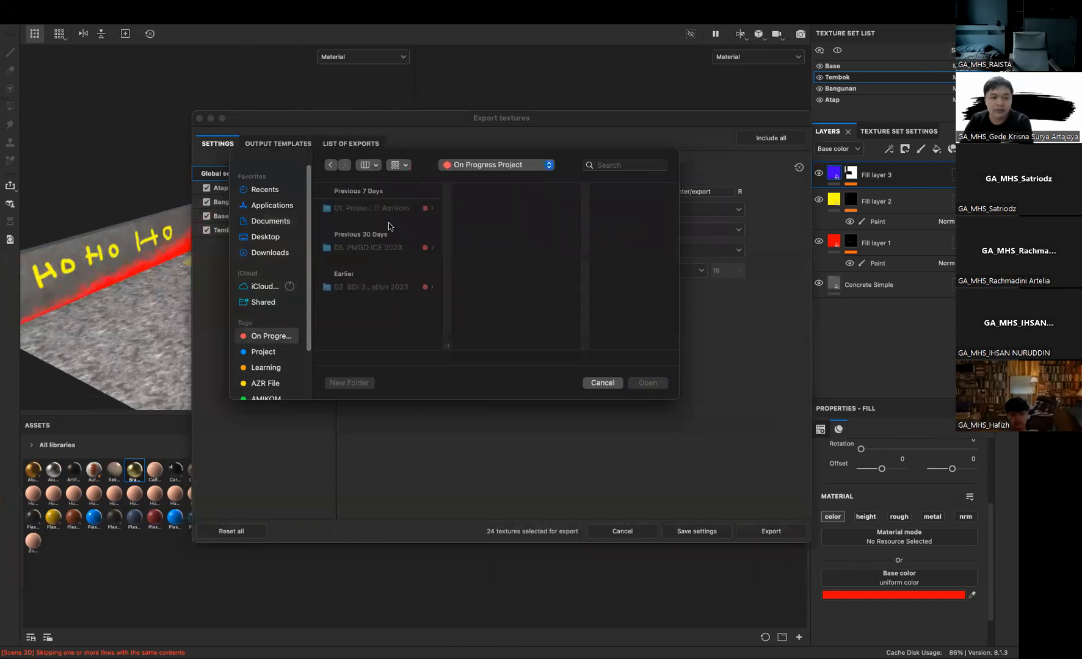
pyautogui.click(367, 288)
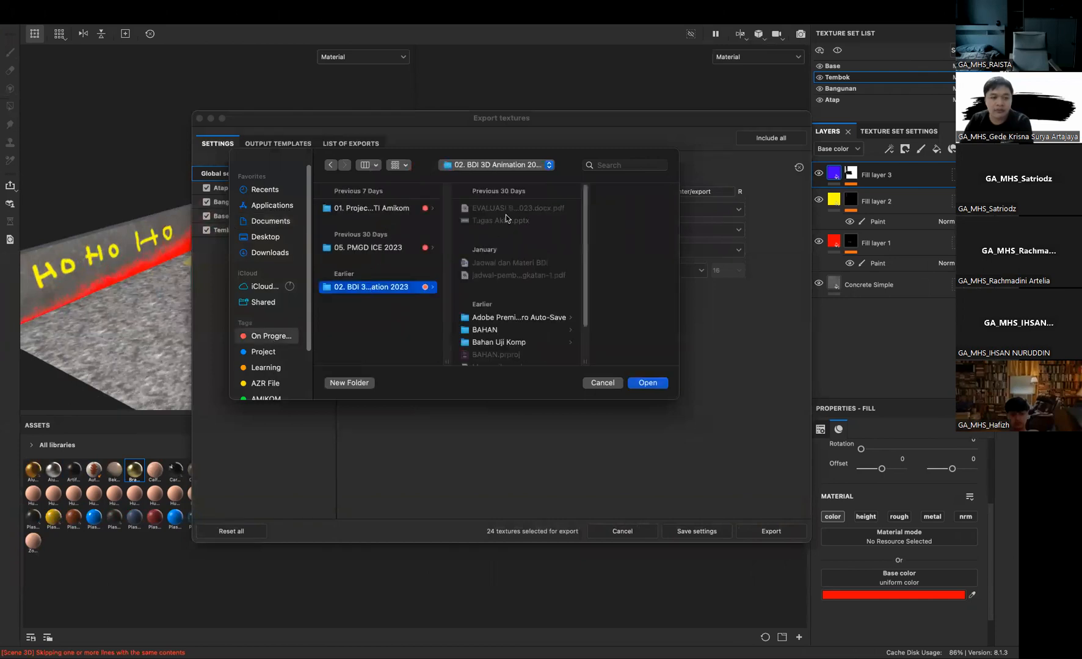
pyautogui.scroll(-2, 514, 313)
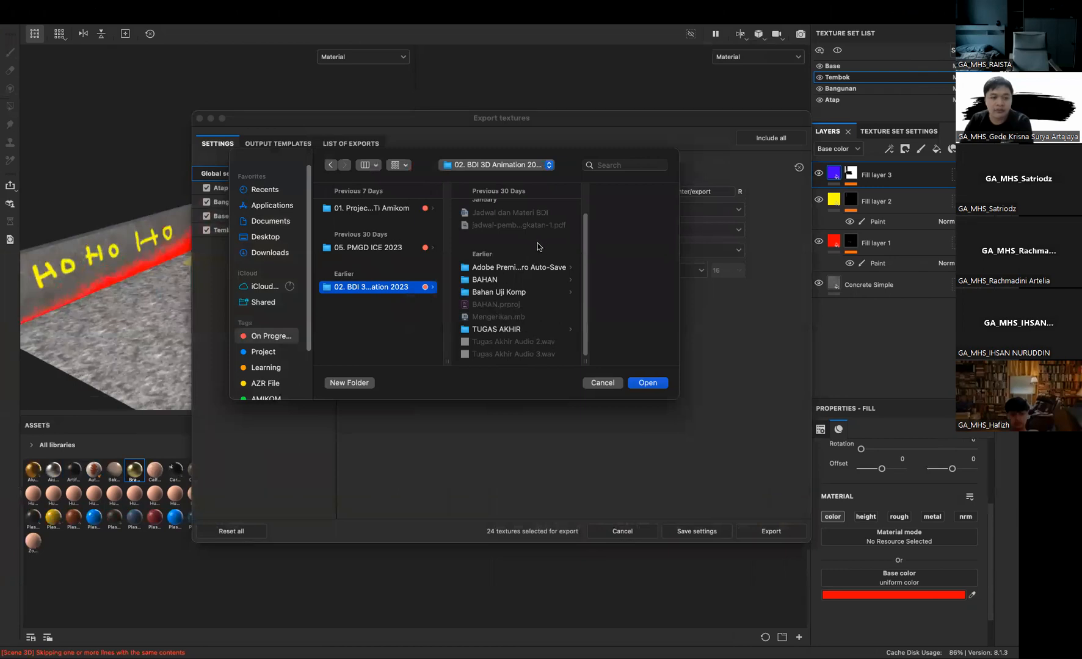
pyautogui.click(492, 279)
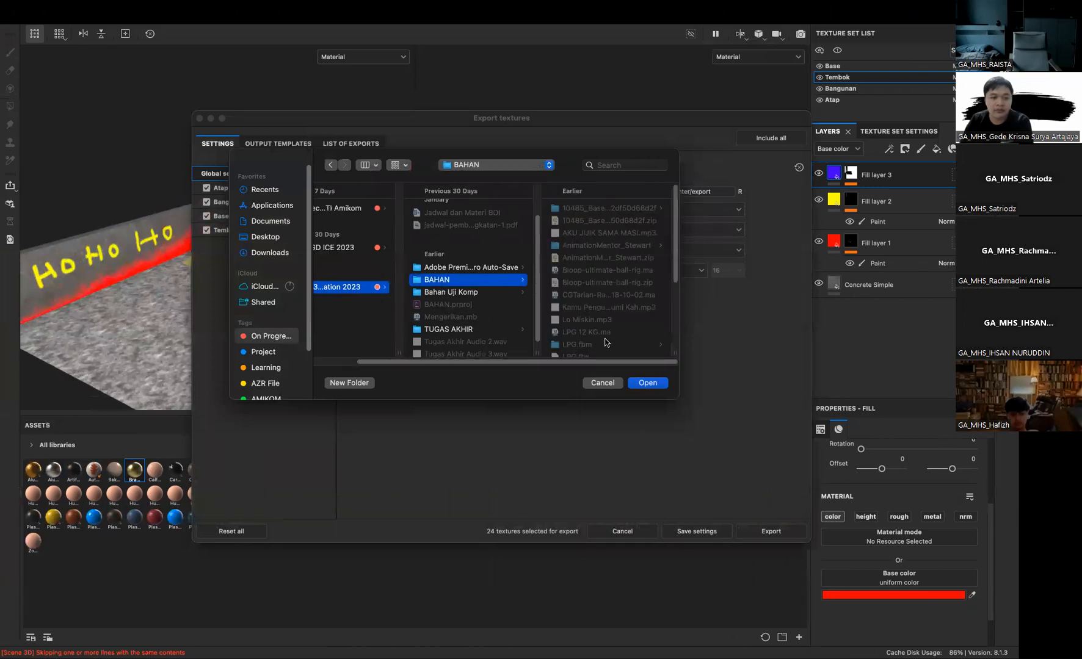
pyautogui.click(342, 247)
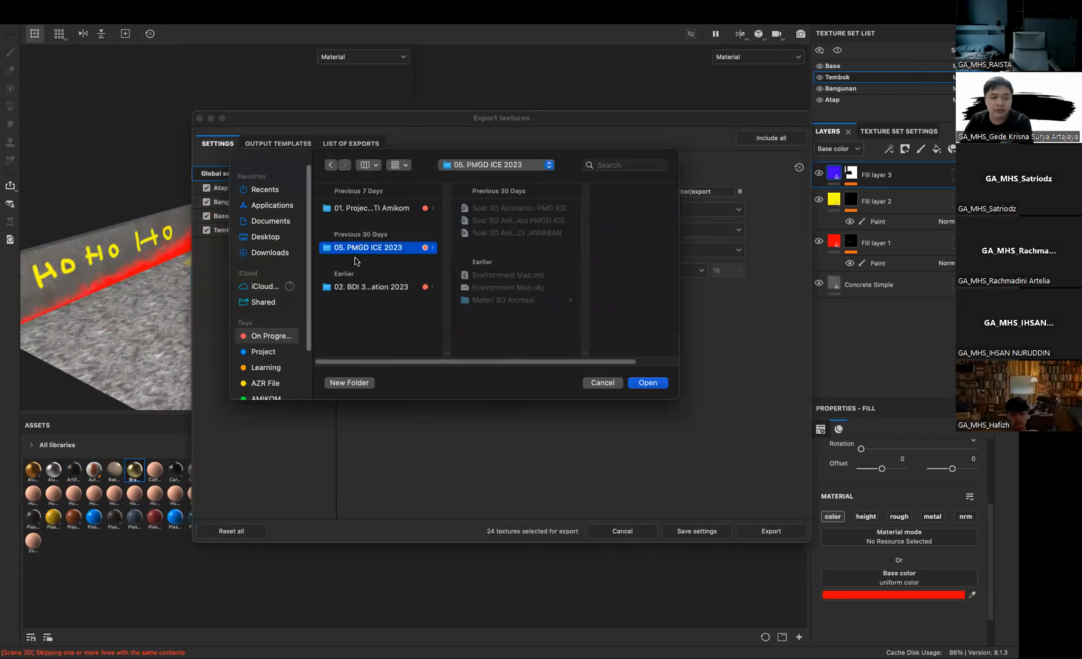
pyautogui.click(509, 301)
pyautogui.click(647, 384)
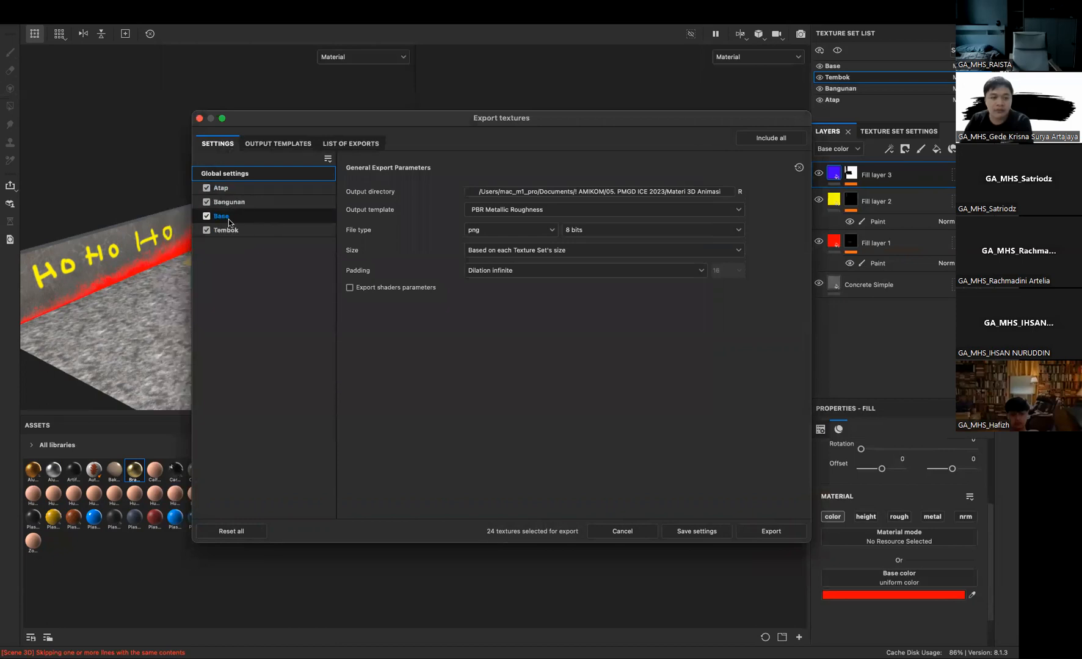
# Set the export file type to jpeg, export the textures of all texture sets, and close the export window
pyautogui.click(489, 230)
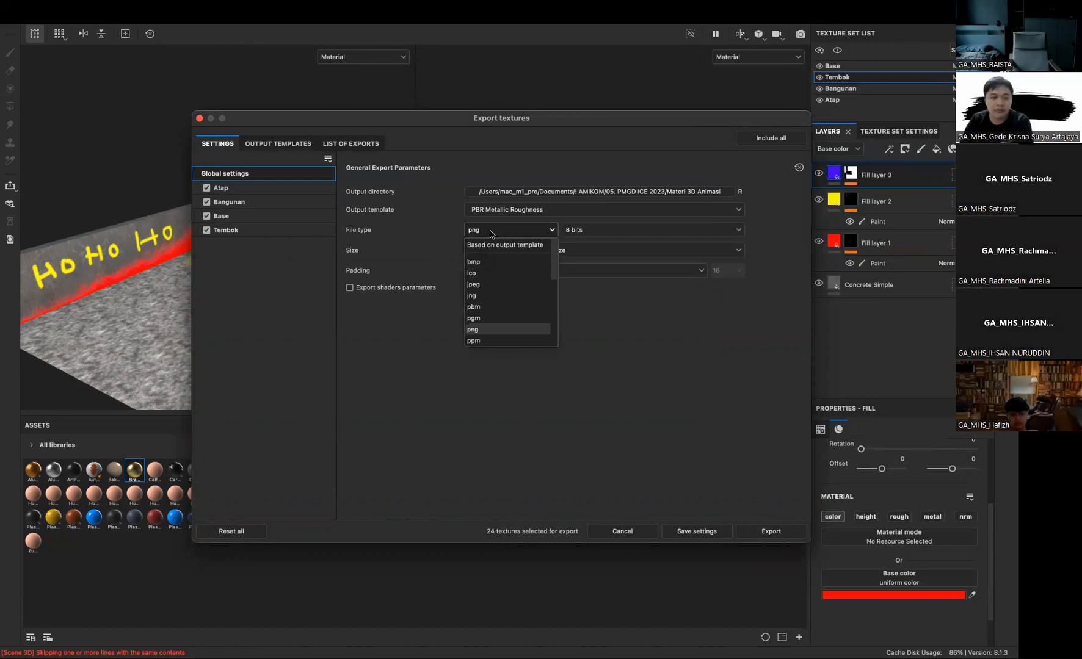
pyautogui.click(491, 285)
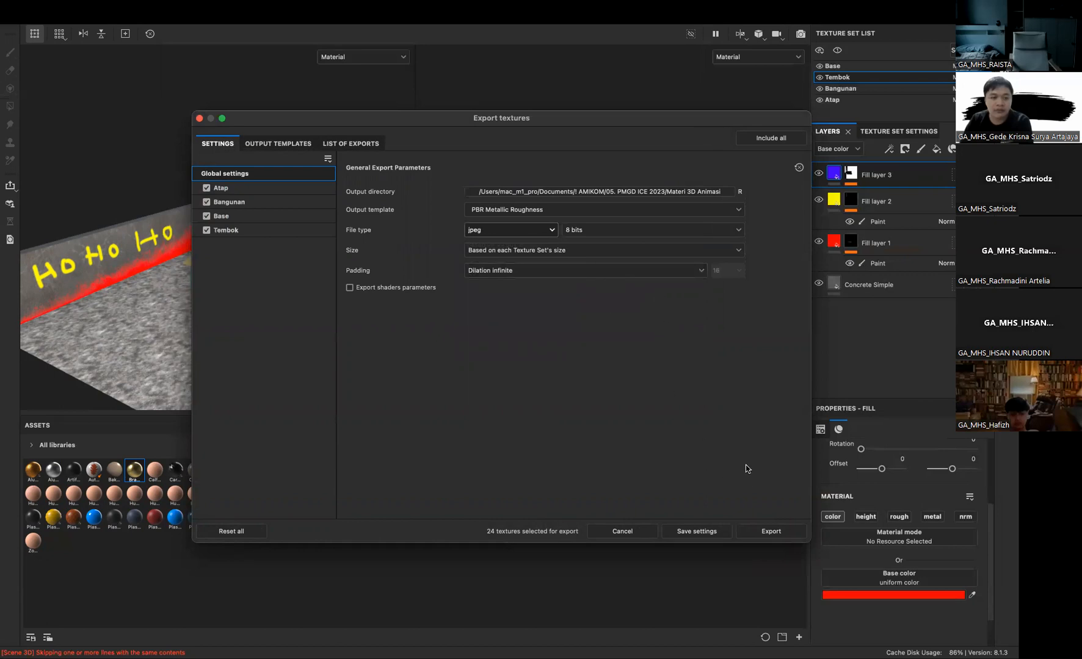
pyautogui.click(771, 531)
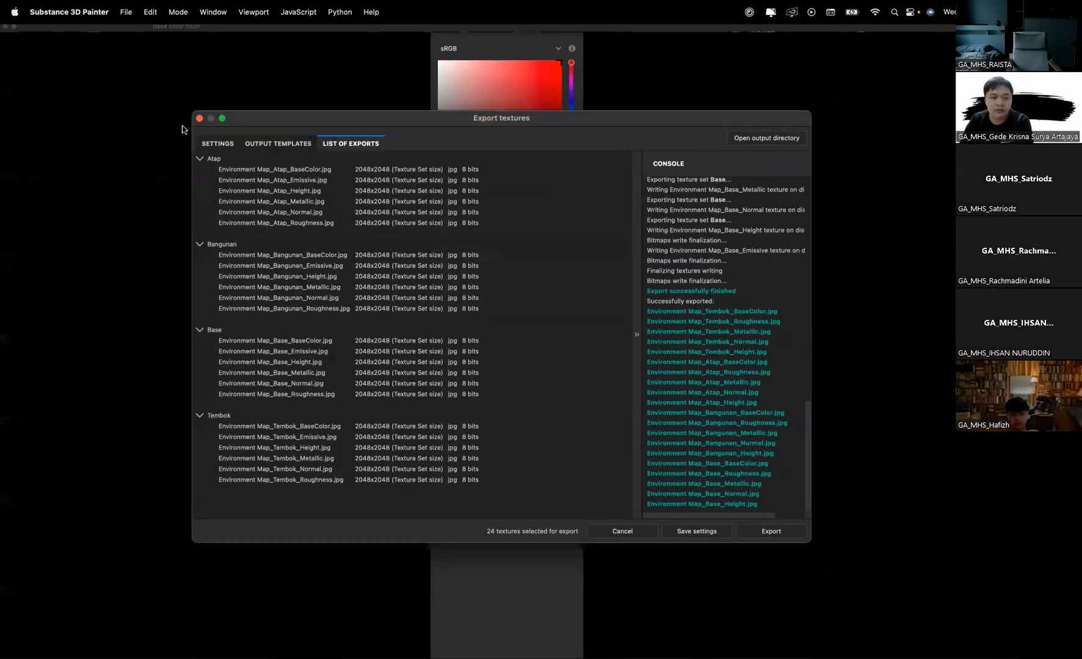
pyautogui.click(199, 118)
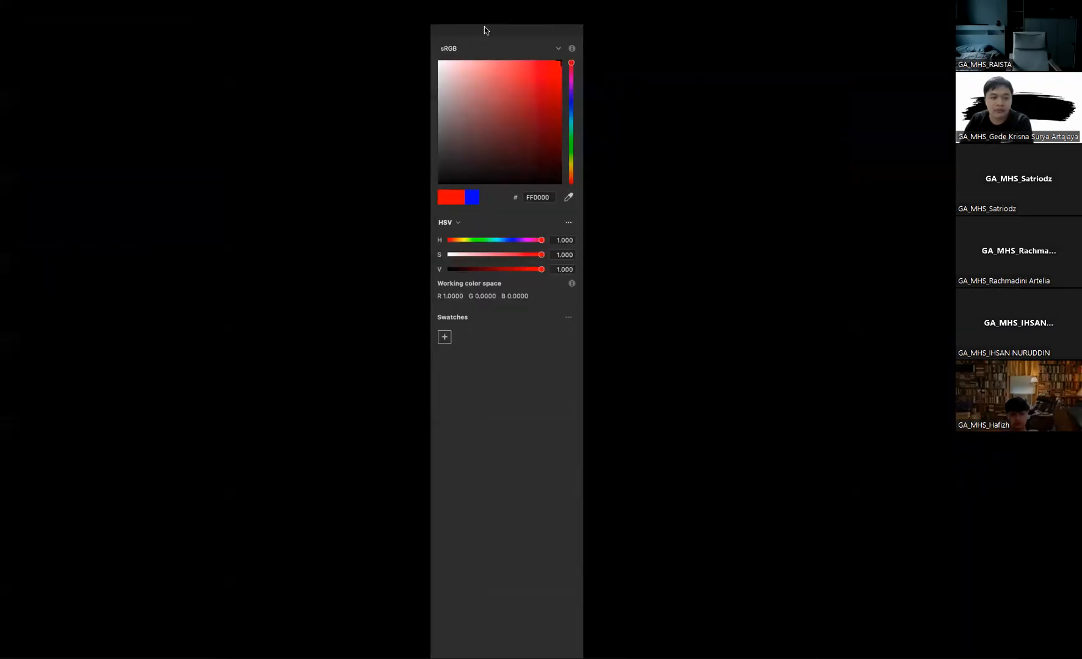
# Switch to Finder and open the Materi 3D Animasi folder inside 05. PMGD ICE 2023
pyautogui.hotkey('ctrl', 'Right')
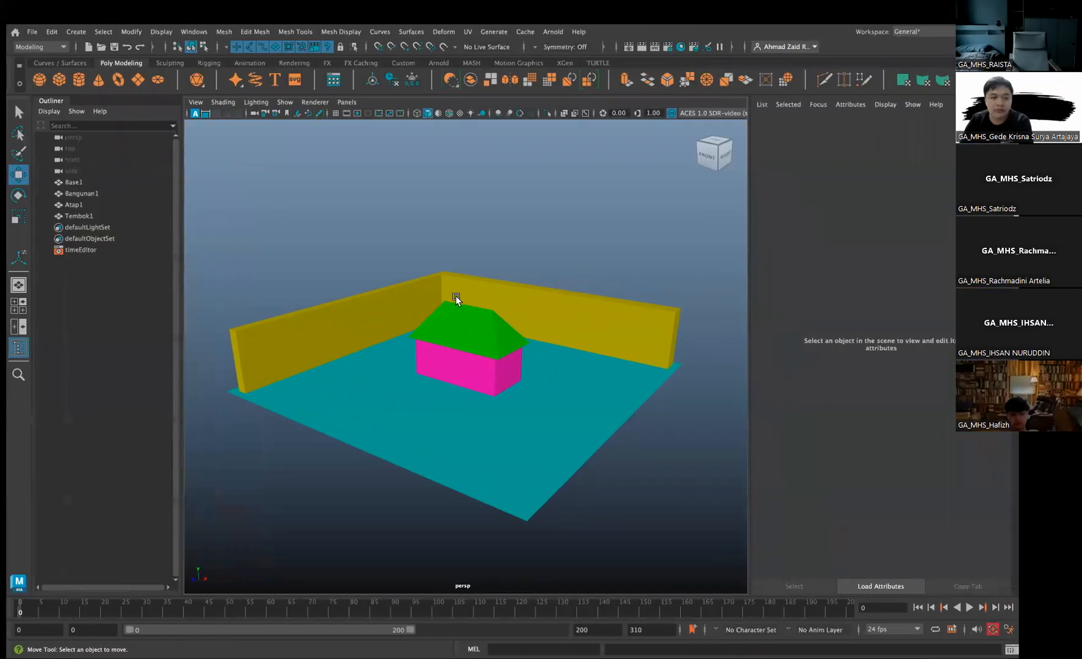
pyautogui.hotkey('ctrl', 'Right')
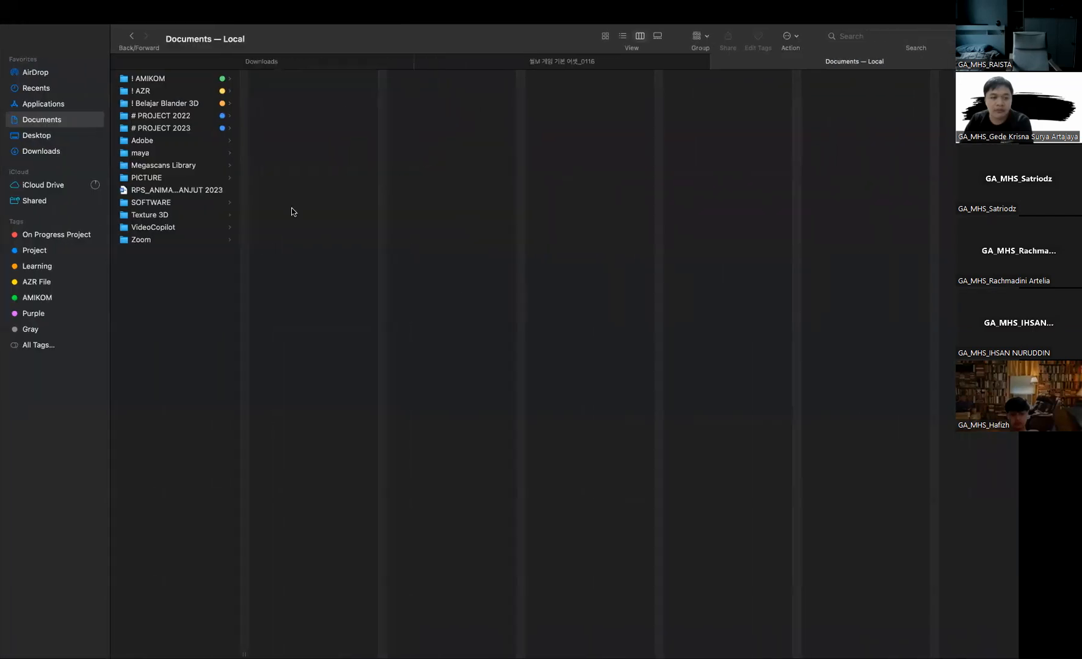
pyautogui.click(48, 236)
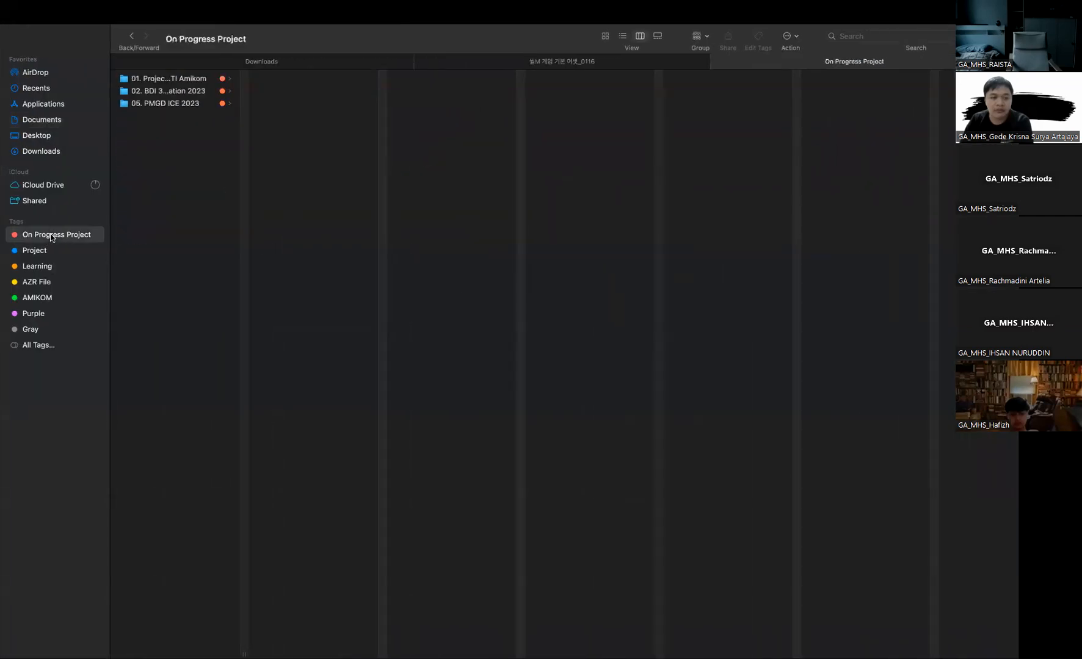
pyautogui.click(183, 103)
pyautogui.click(295, 104)
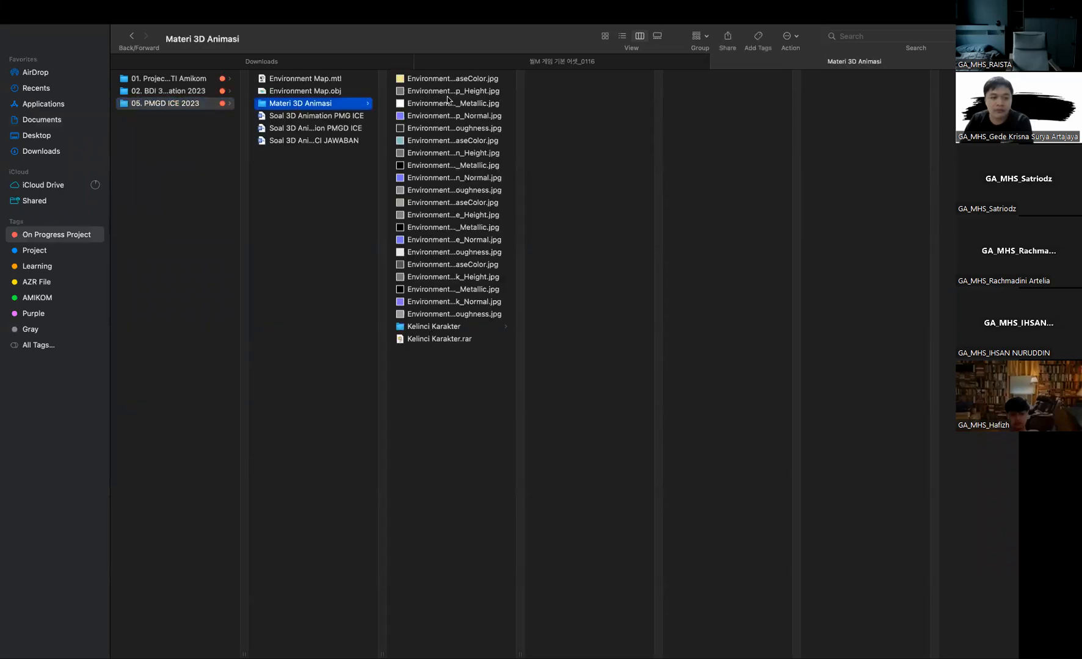
# Preview several of the exported Environment Map textures, including base color, metallic, height and normal maps
pyautogui.click(452, 80)
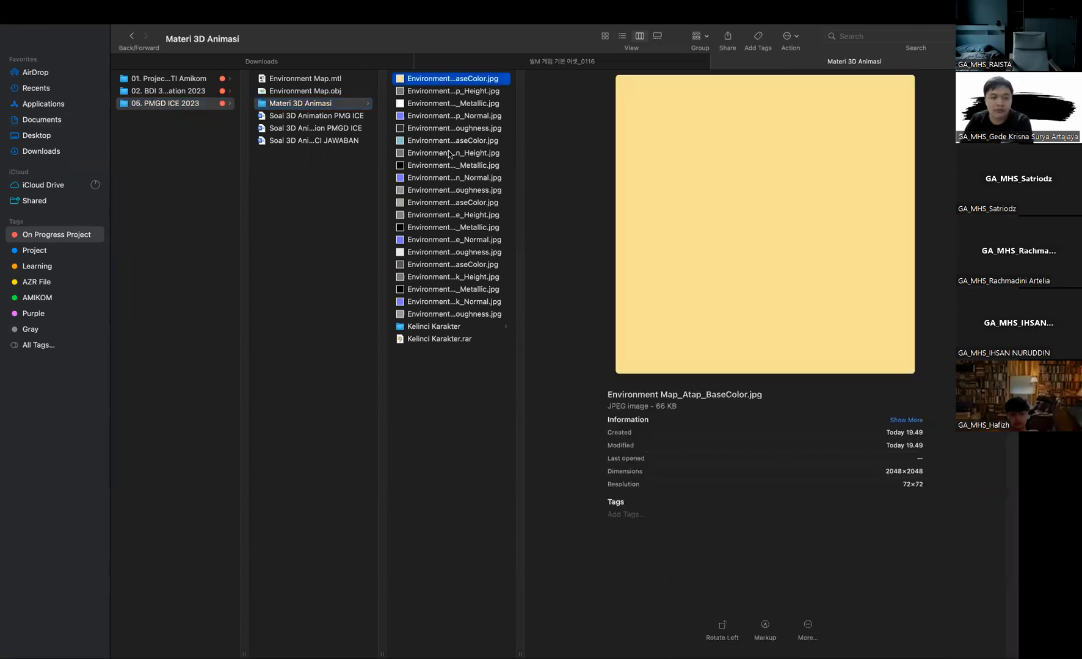
pyautogui.click(462, 316)
pyautogui.click(460, 288)
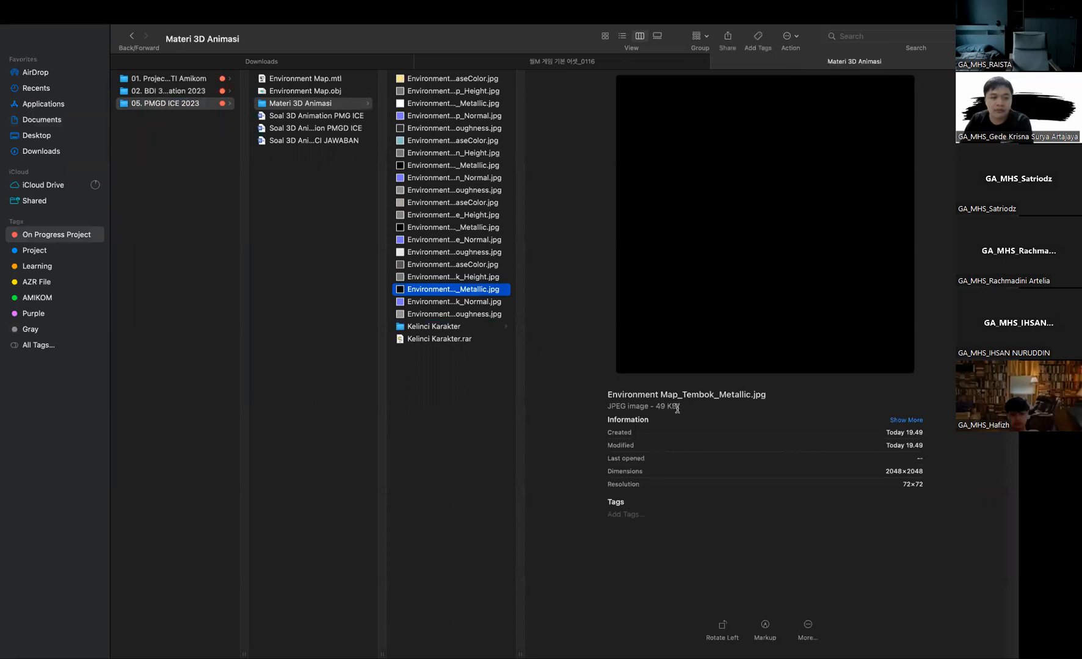
pyautogui.press('Up')
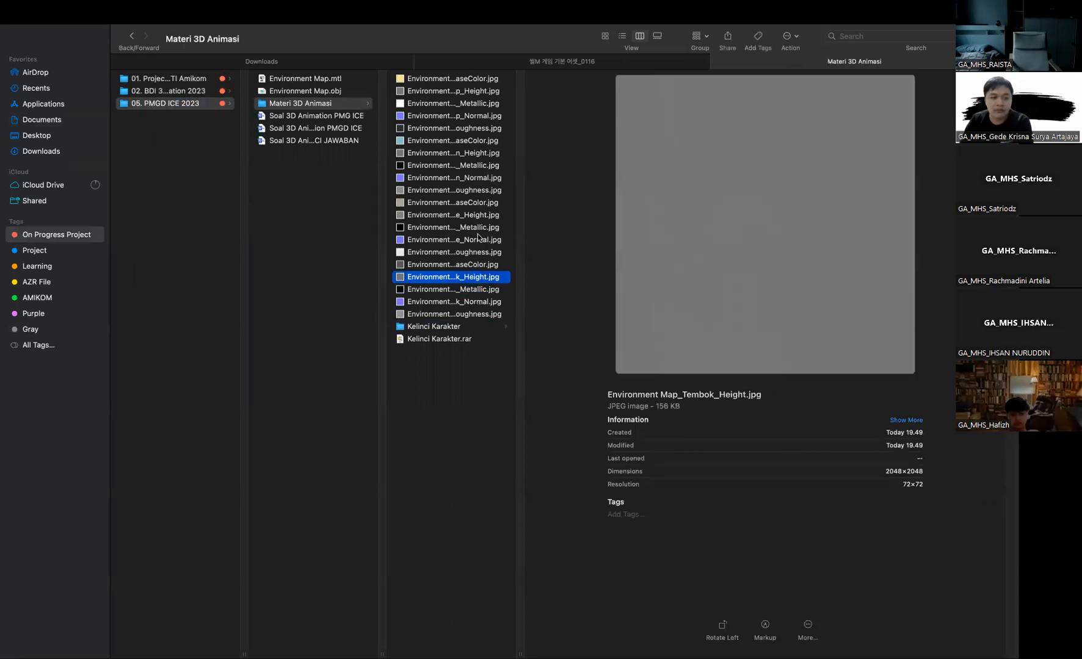
pyautogui.press('Up')
pyautogui.press('Up')
pyautogui.press('Up')
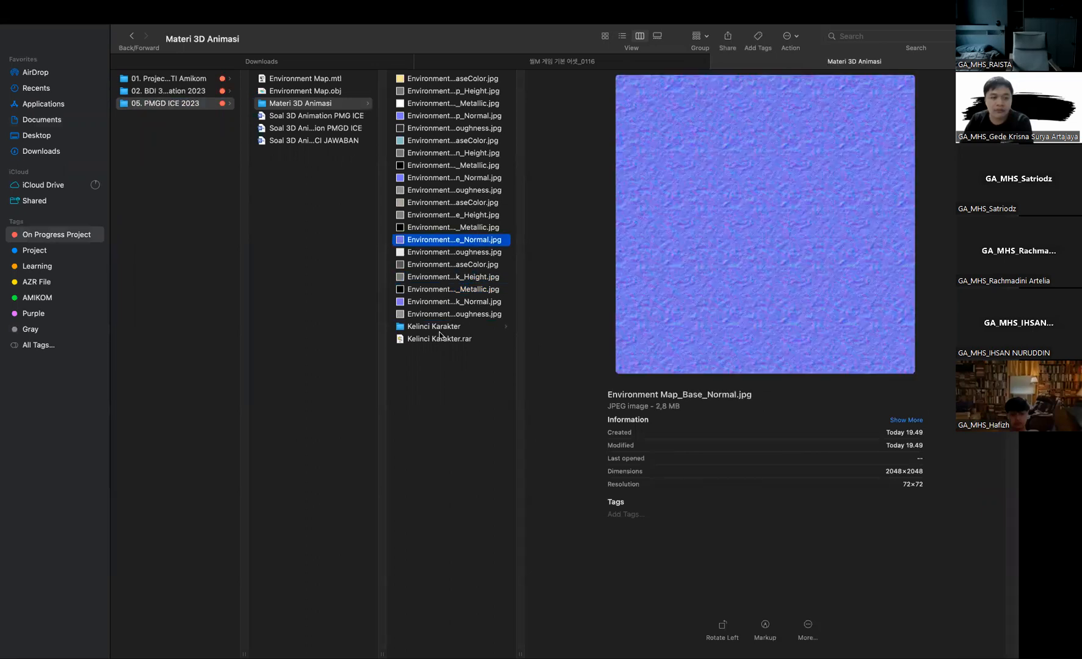
pyautogui.click(445, 334)
# Switch to Maya and search the Plug-in Manager for "substance"
pyautogui.hotkey('ctrl', 'Left')
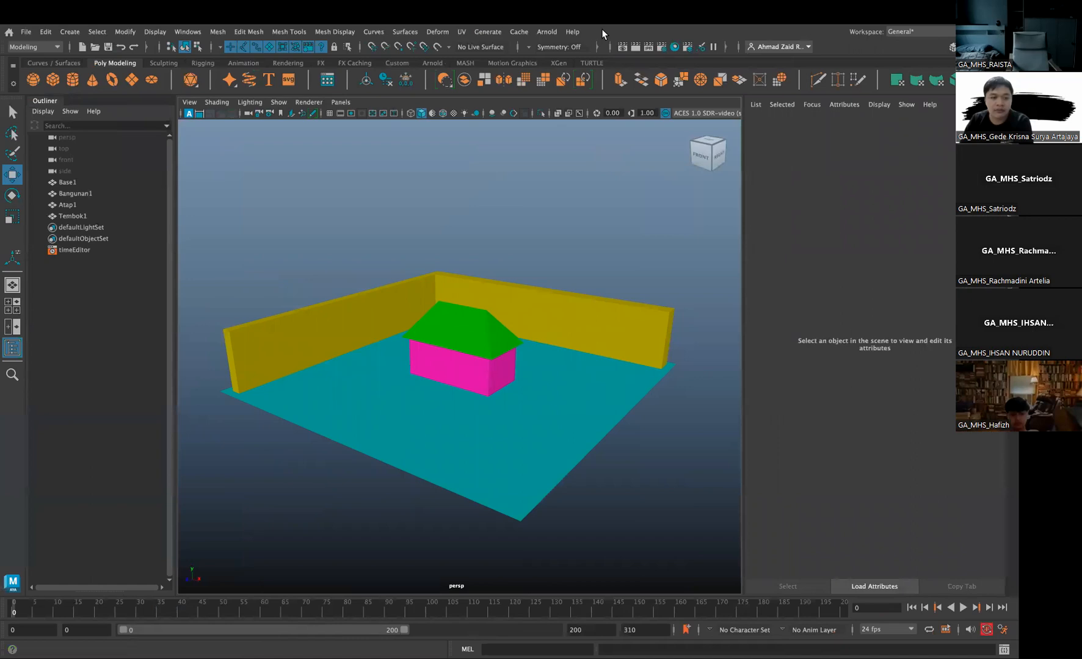
pyautogui.click(191, 32)
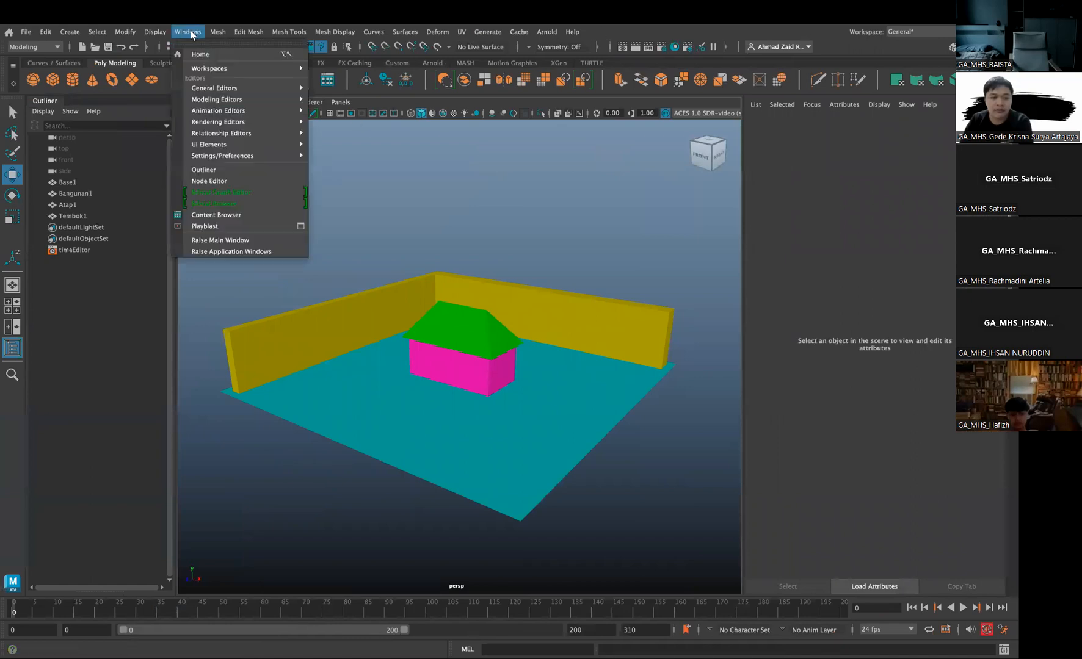
pyautogui.moveTo(253, 157)
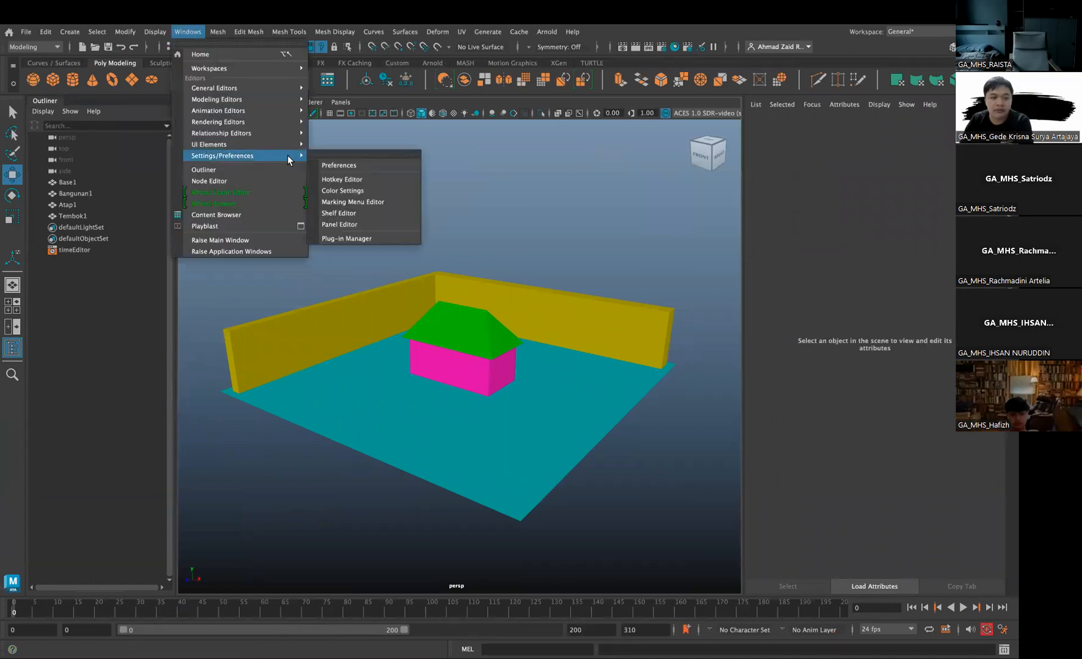
pyautogui.click(351, 239)
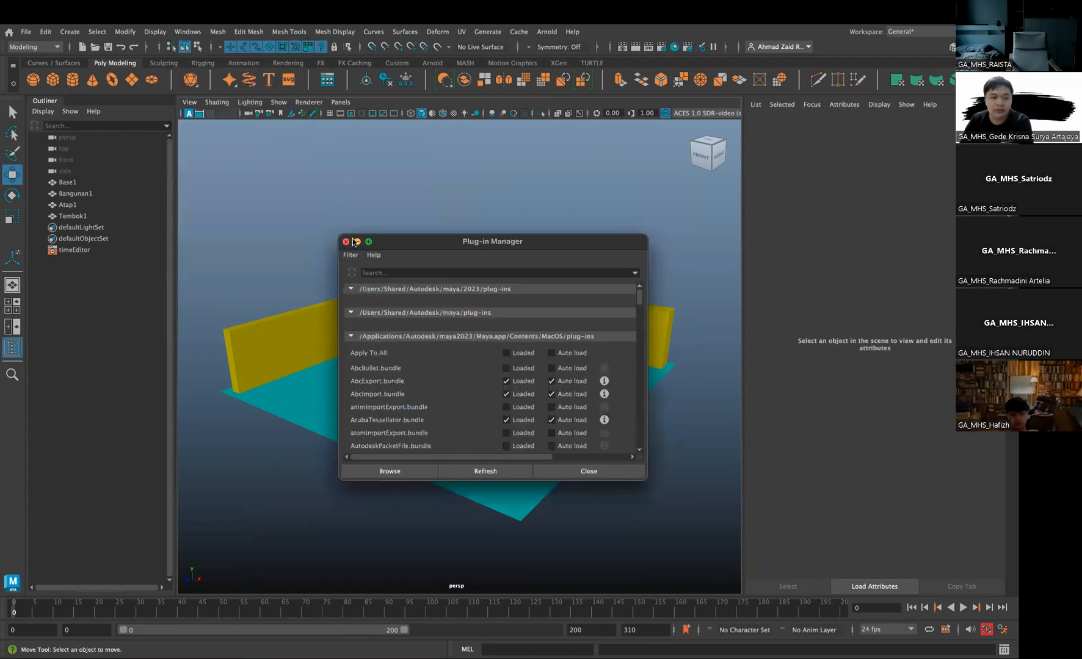
pyautogui.click(420, 274)
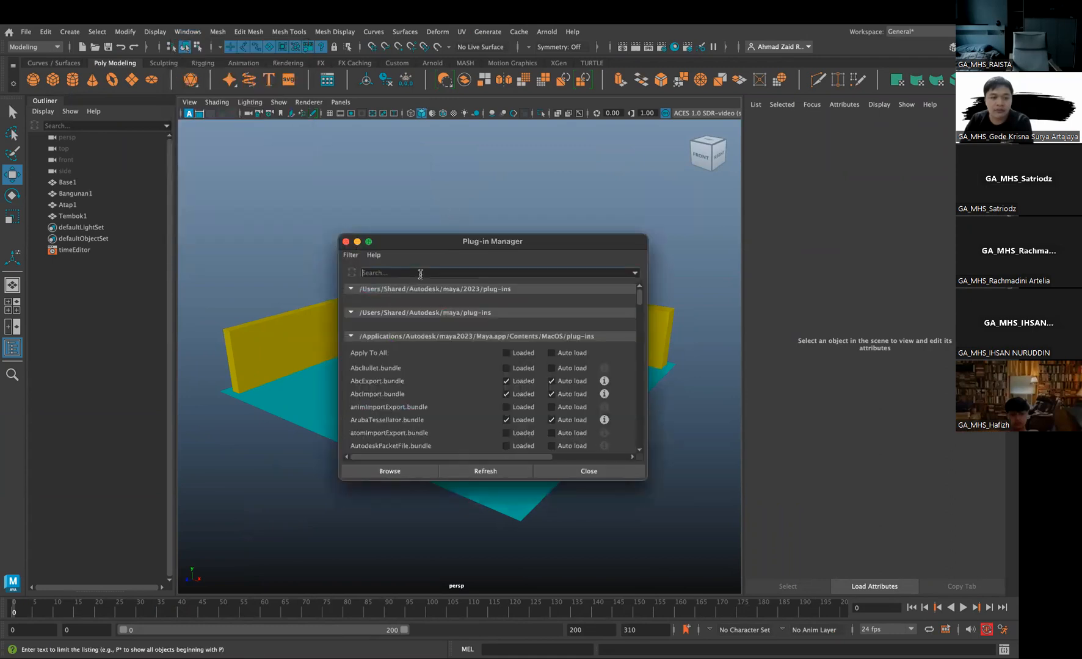
pyautogui.write('substance')
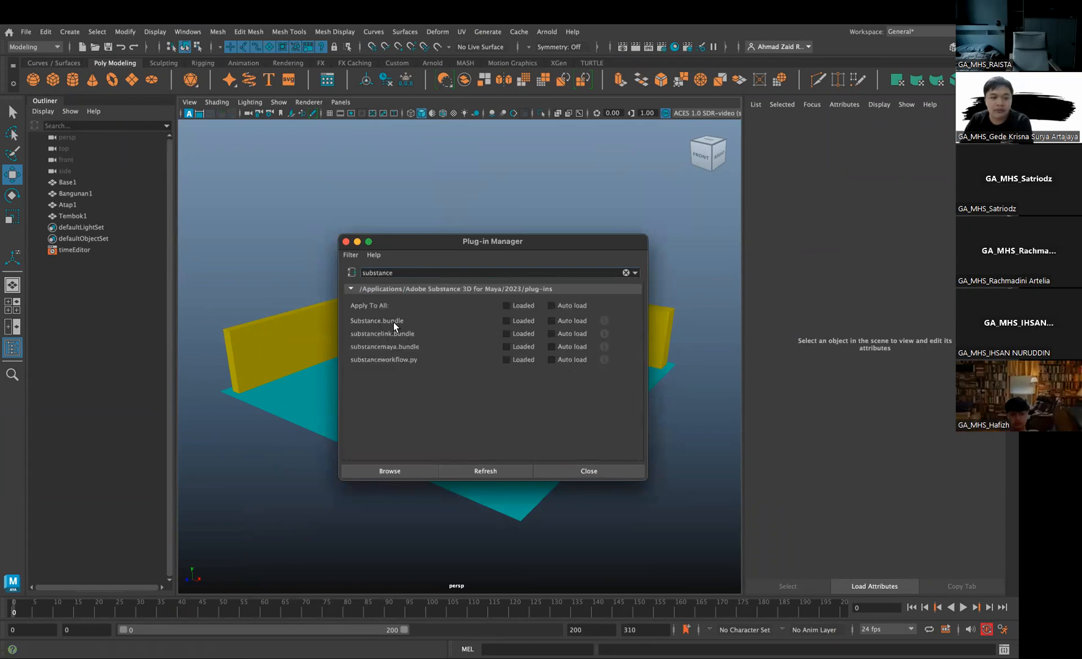
# Load Substance.bundle, substancelink.bundle, substancemaya.bundle and substanceworkflow.py, and close the Plug-in Manager
pyautogui.click(505, 320)
pyautogui.click(506, 333)
pyautogui.click(507, 346)
pyautogui.click(506, 359)
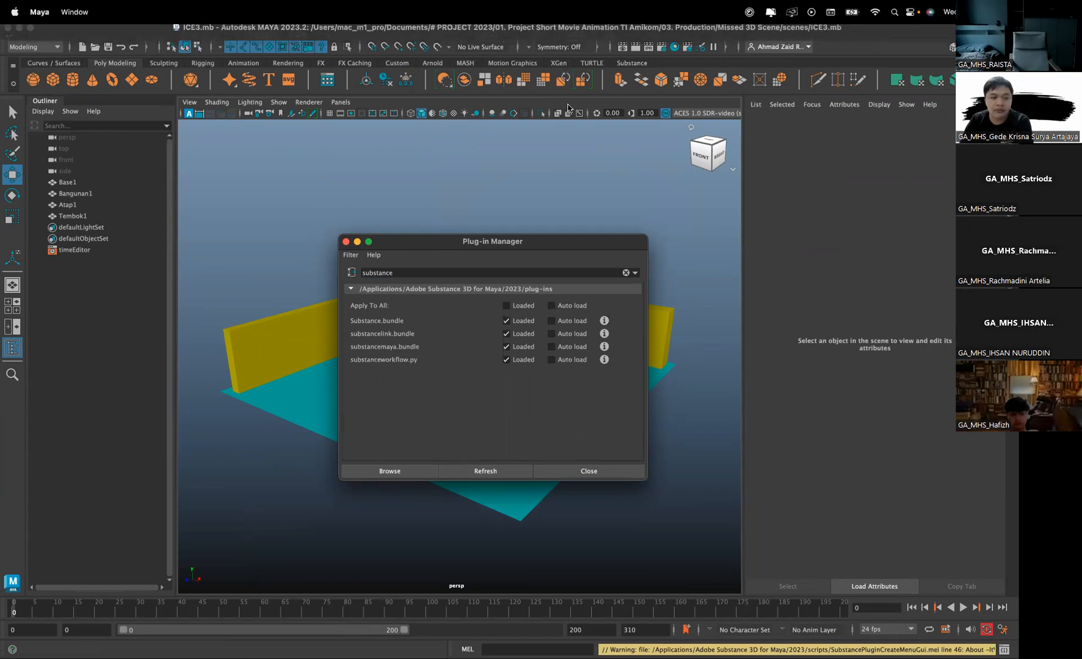
pyautogui.click(345, 241)
# Start Substance's Apply Workflow to Maps with the Arnold workflow
pyautogui.click(579, 32)
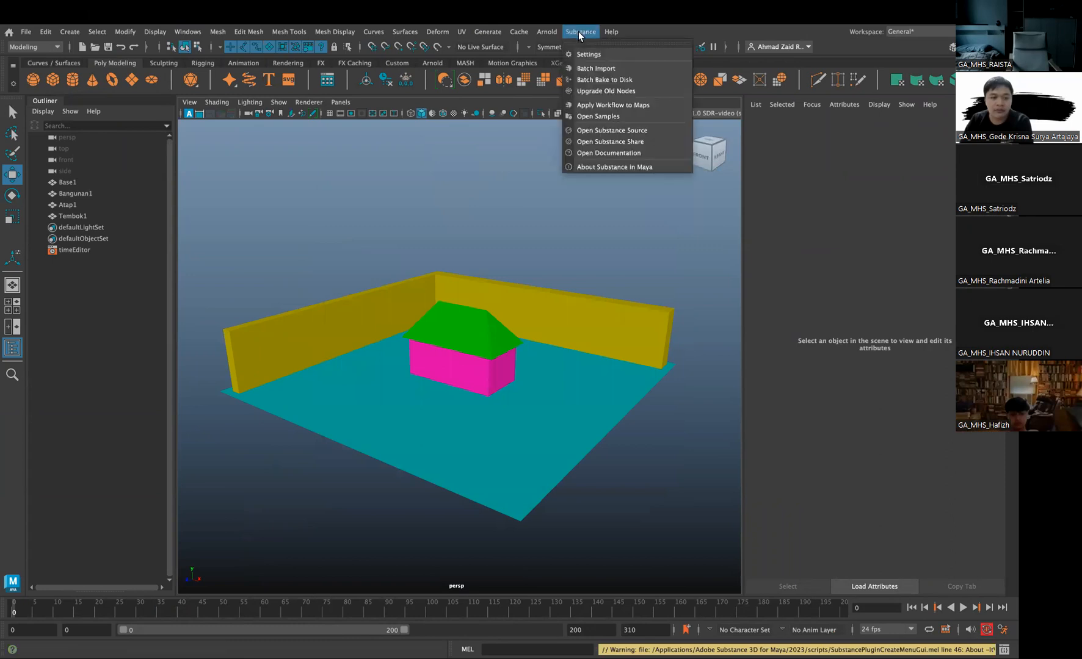
pyautogui.click(628, 107)
pyautogui.click(433, 267)
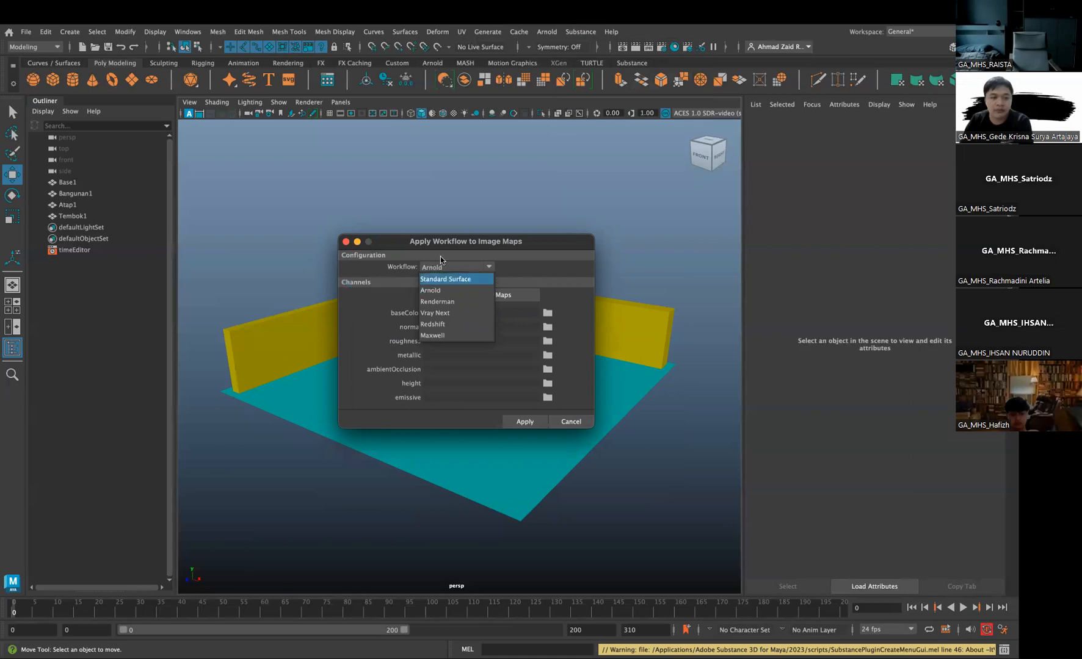
pyautogui.press('super+Tab')
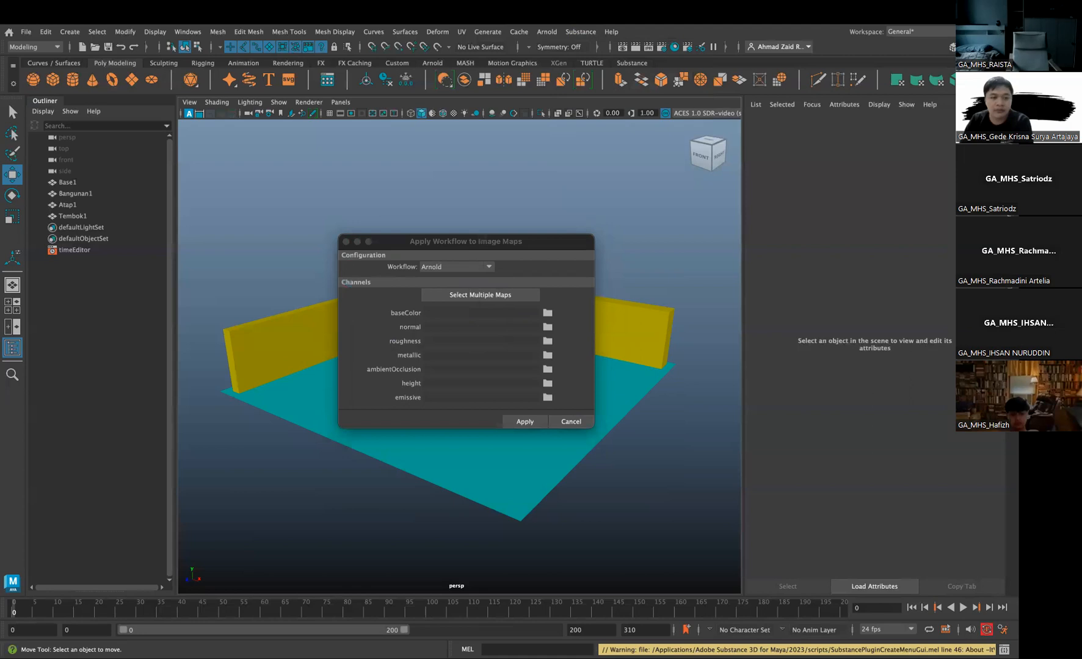
pyautogui.press('super+Tab')
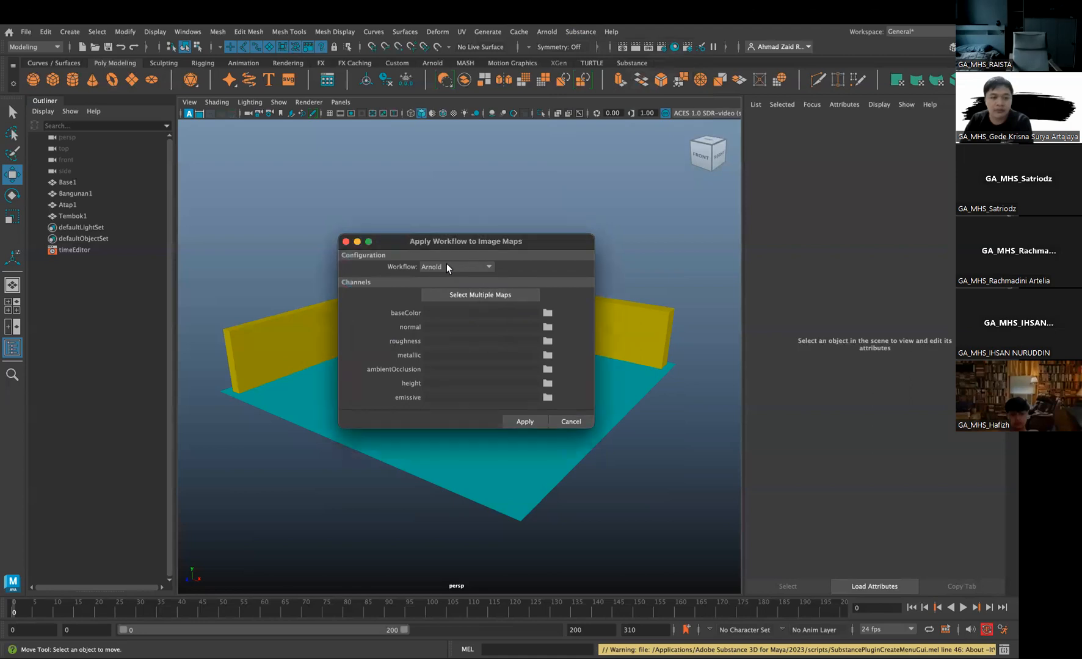
# Begin selecting multiple maps in the Materi 3D Animasi folder, widening the file list and its Name column to show full file names
pyautogui.click(487, 300)
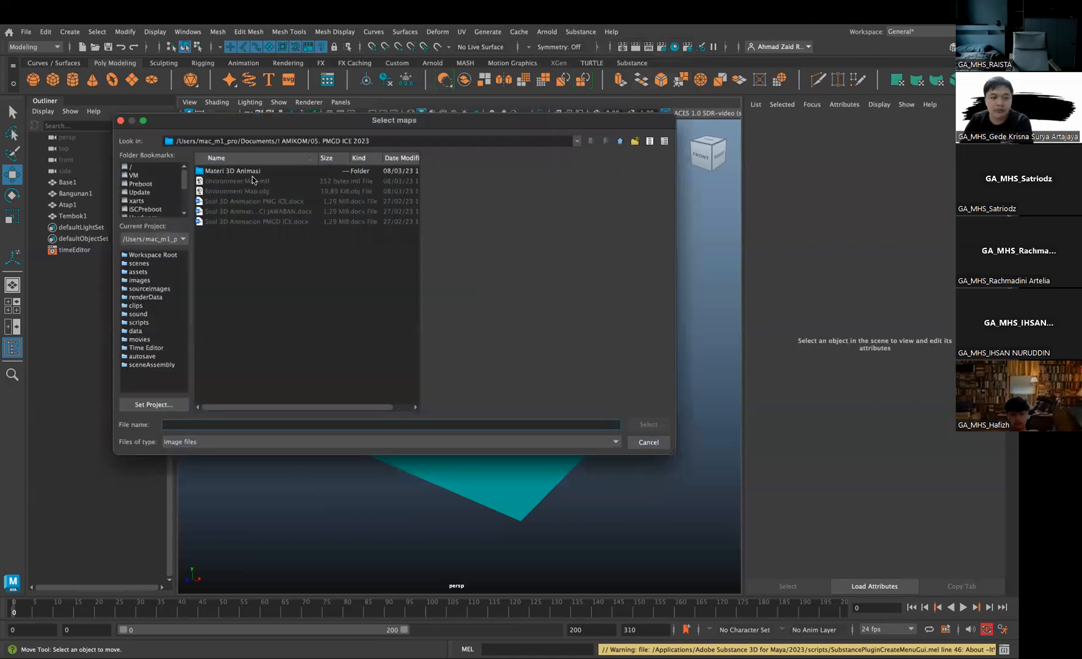
pyautogui.click(254, 171)
pyautogui.doubleClick(254, 171)
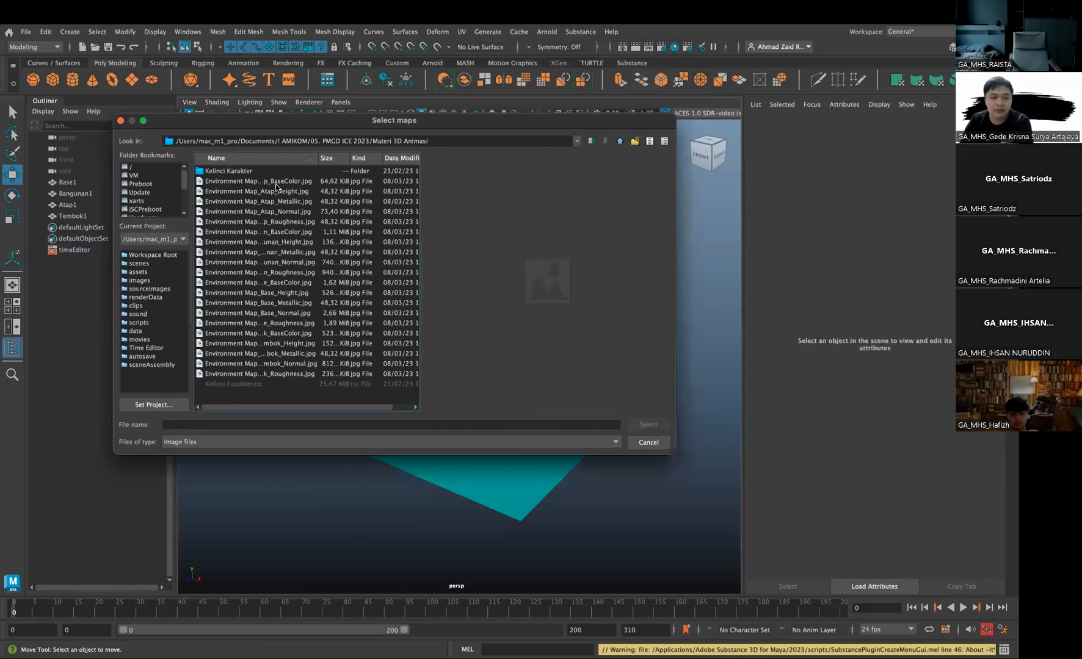
pyautogui.moveTo(419, 171); pyautogui.dragTo(498, 177)
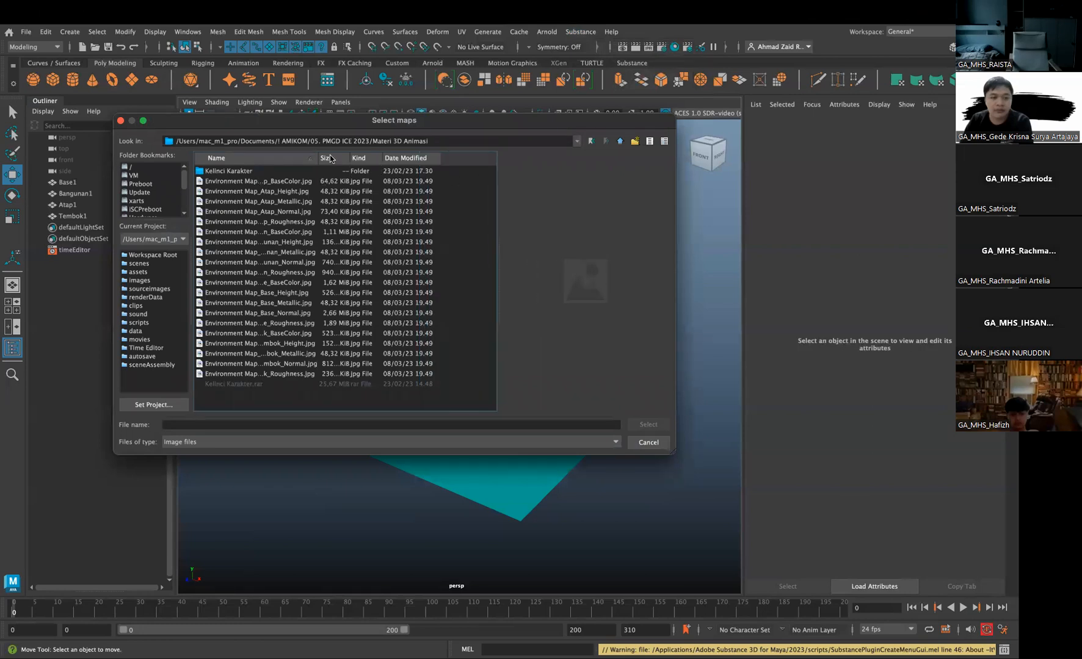
pyautogui.moveTo(317, 158); pyautogui.dragTo(376, 160)
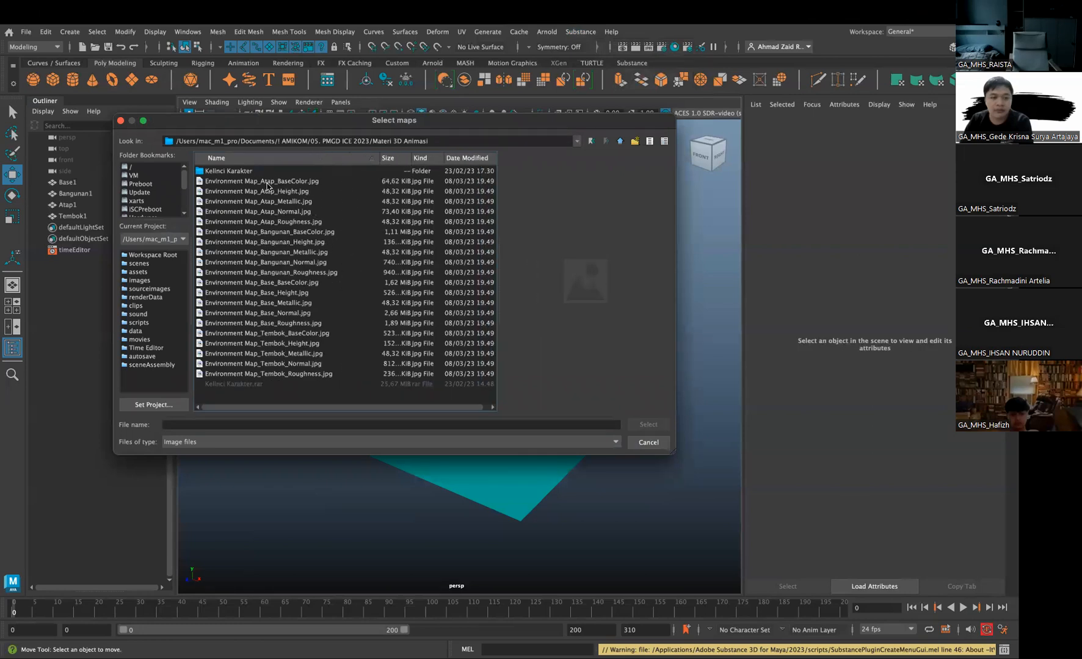
# Load the Environment Map_Atap BaseColor, Height, Metallic, Normal and Roughness images into the channels and apply the Arnold workflow
pyautogui.click(265, 182)
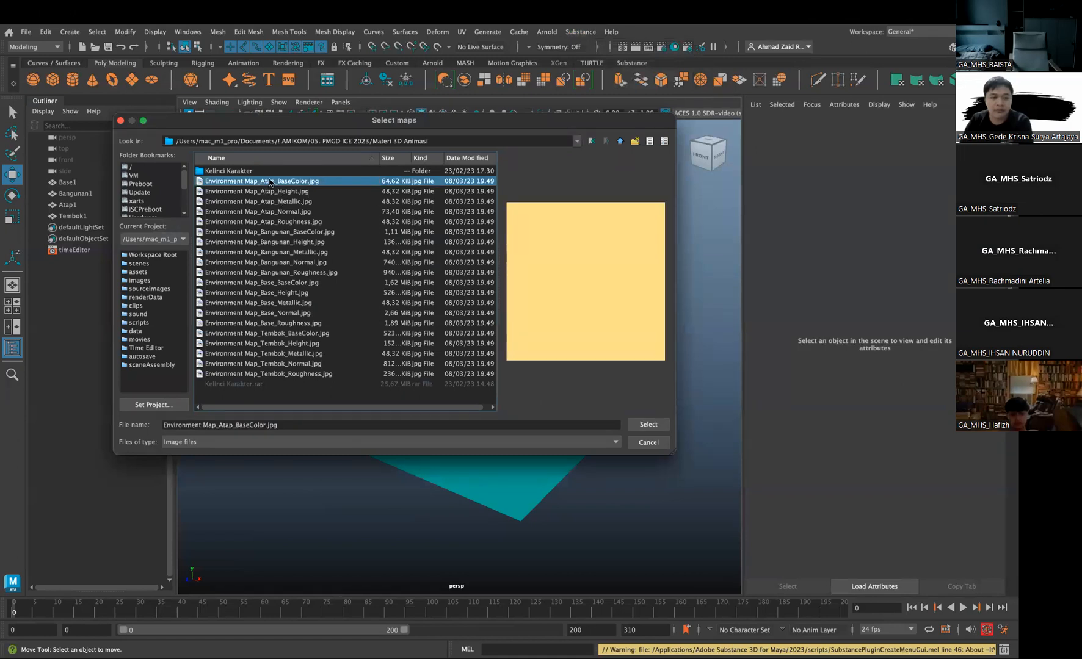
pyautogui.keyDown('shift'); pyautogui.click(272, 222); pyautogui.keyUp('shift')
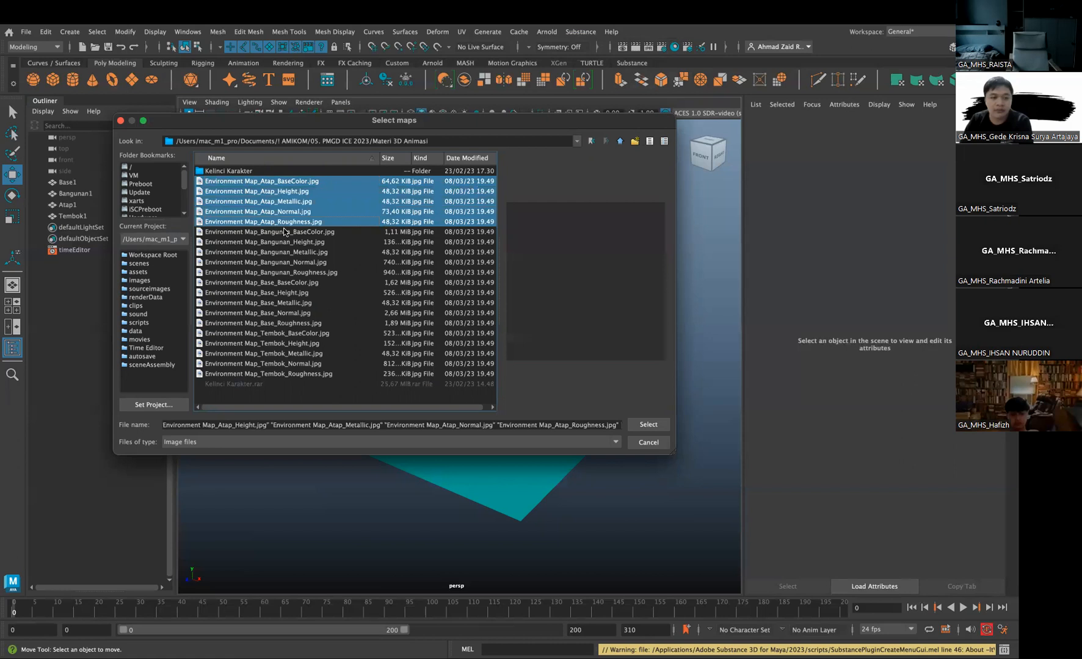
pyautogui.click(637, 427)
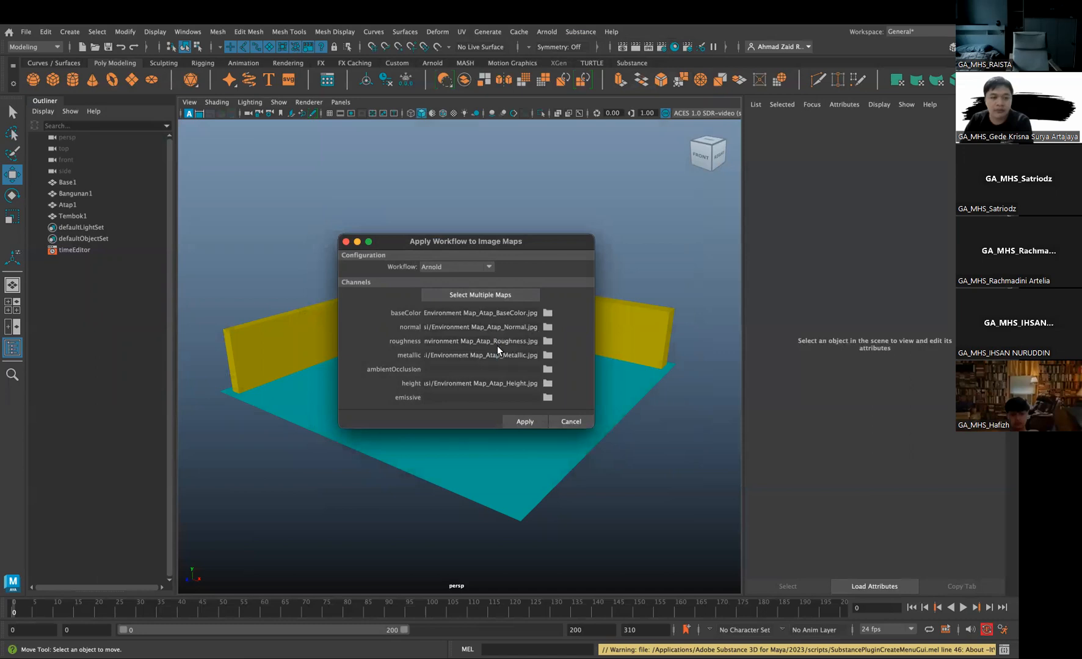
pyautogui.click(524, 422)
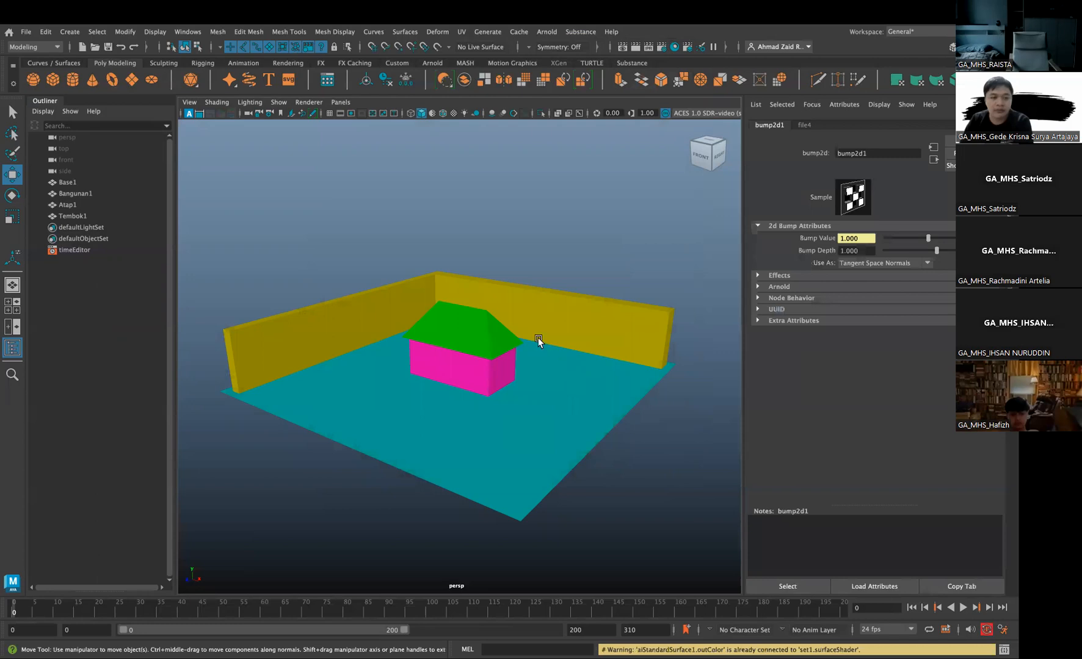
# Assign the existing aiStandardSurface1 material to the house roof, Atap1
pyautogui.rightClick(556, 318)
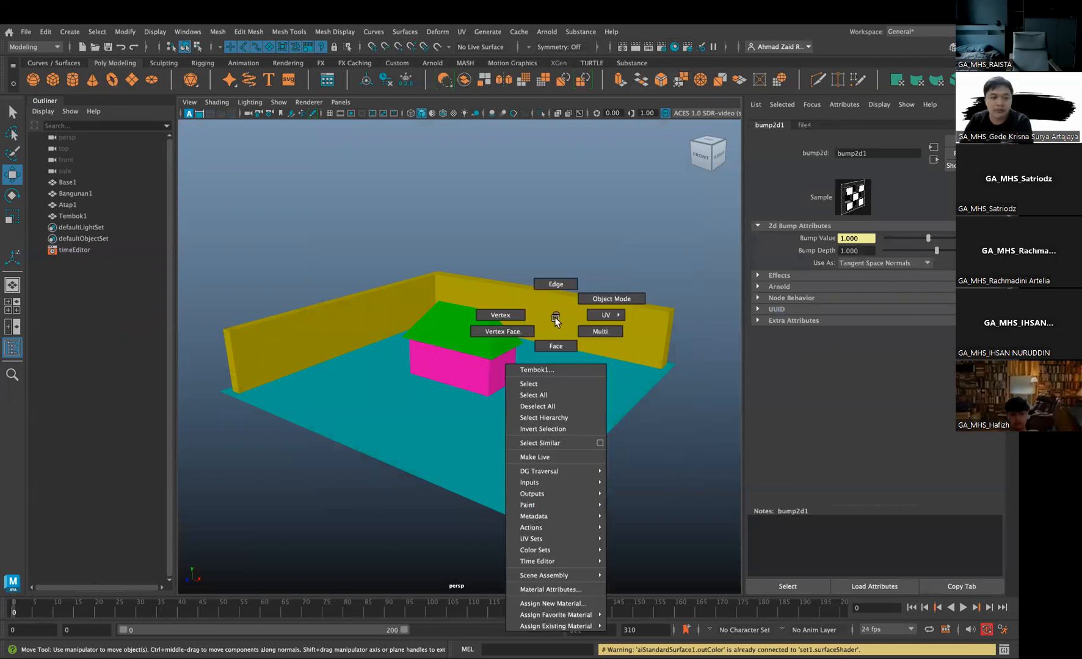
pyautogui.click(449, 321)
pyautogui.scroll(3, 449, 320)
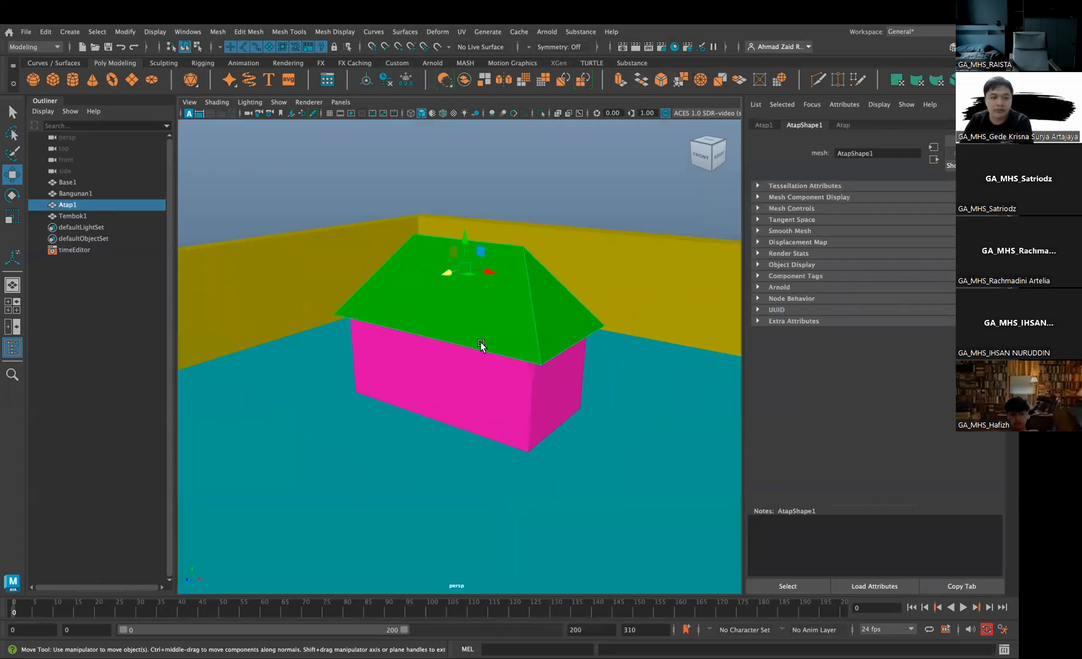
pyautogui.rightClick(479, 303)
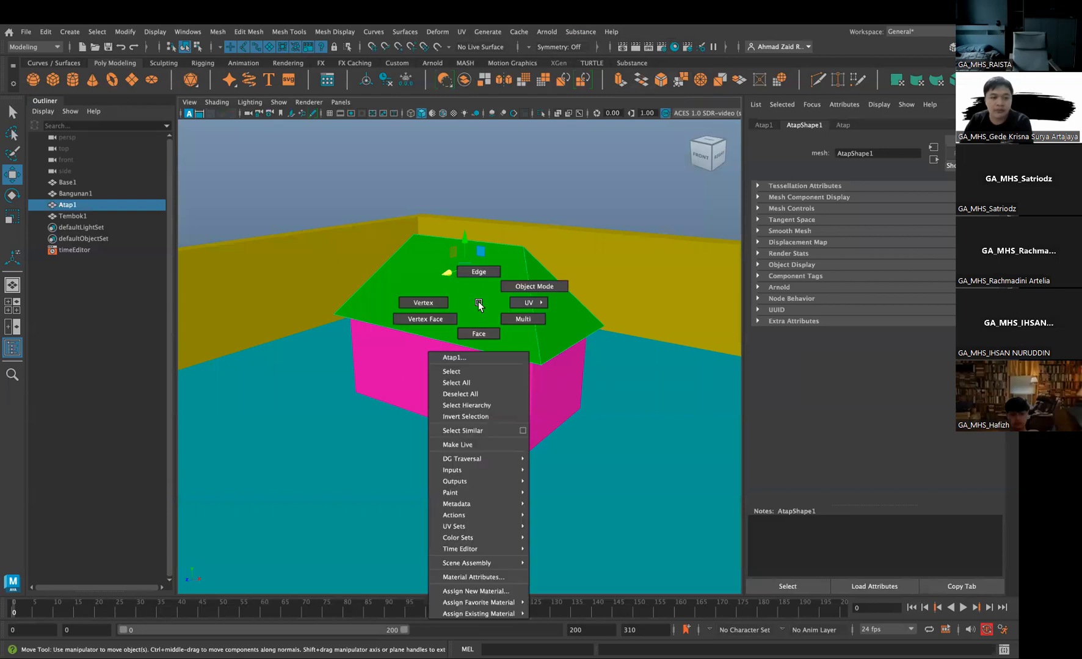
pyautogui.moveTo(498, 614)
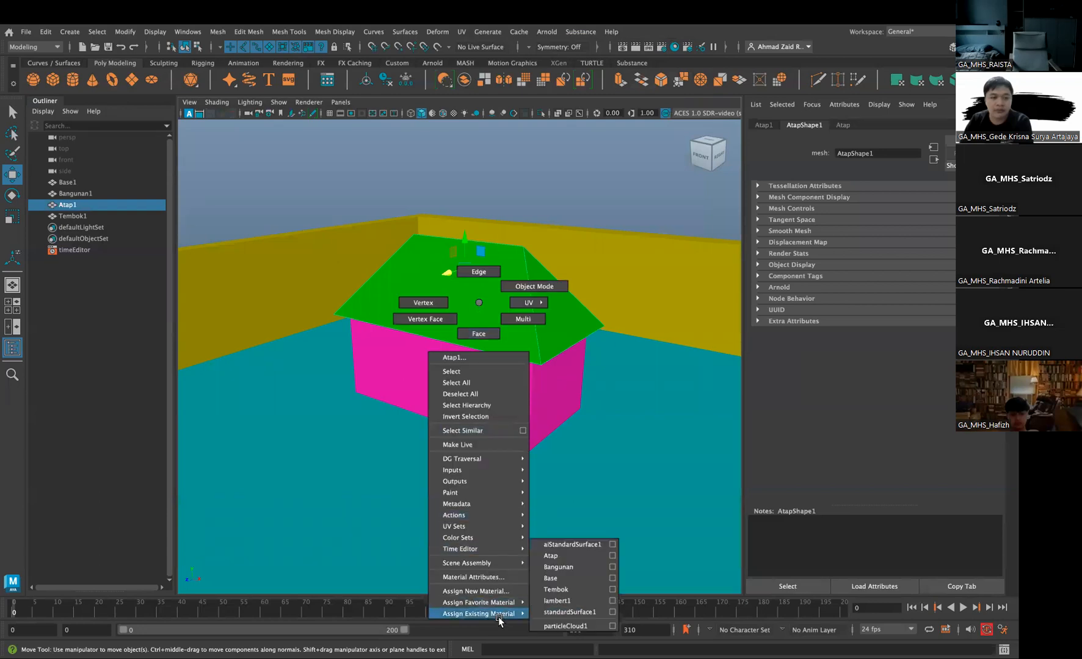
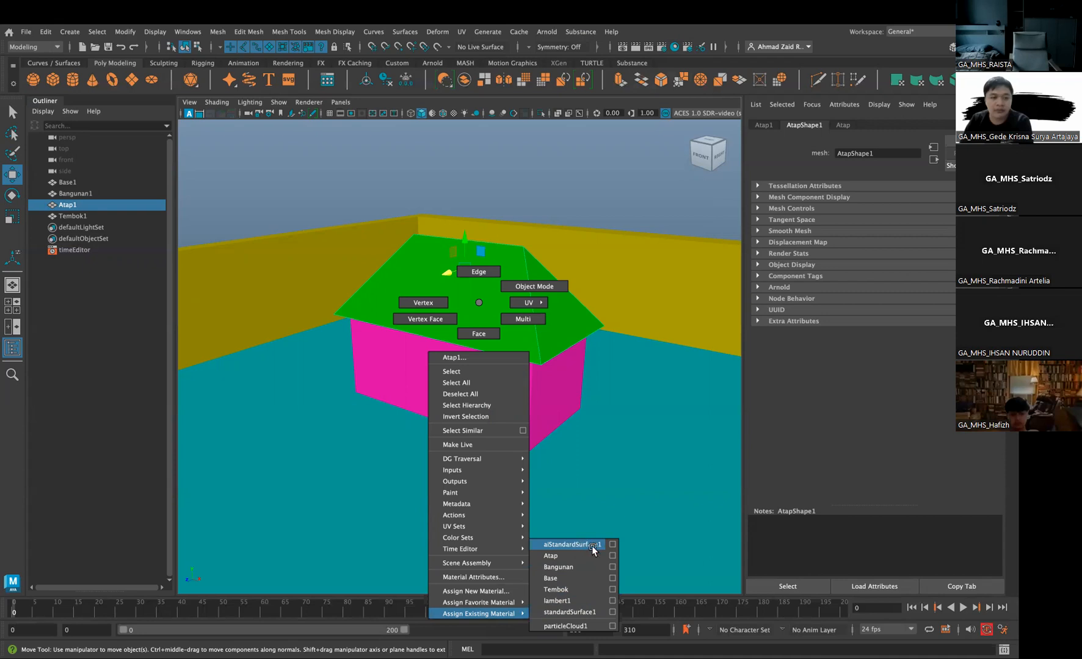
pyautogui.click(590, 544)
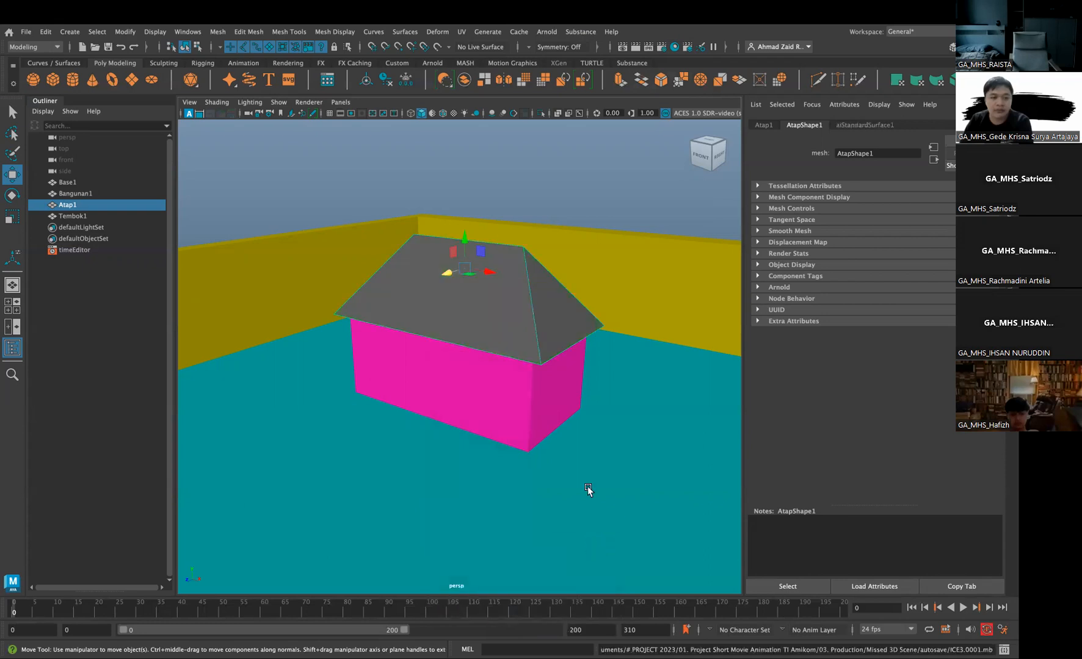
# Rename the roof's aiStandardSurface1 material as Atap2
pyautogui.click(844, 124)
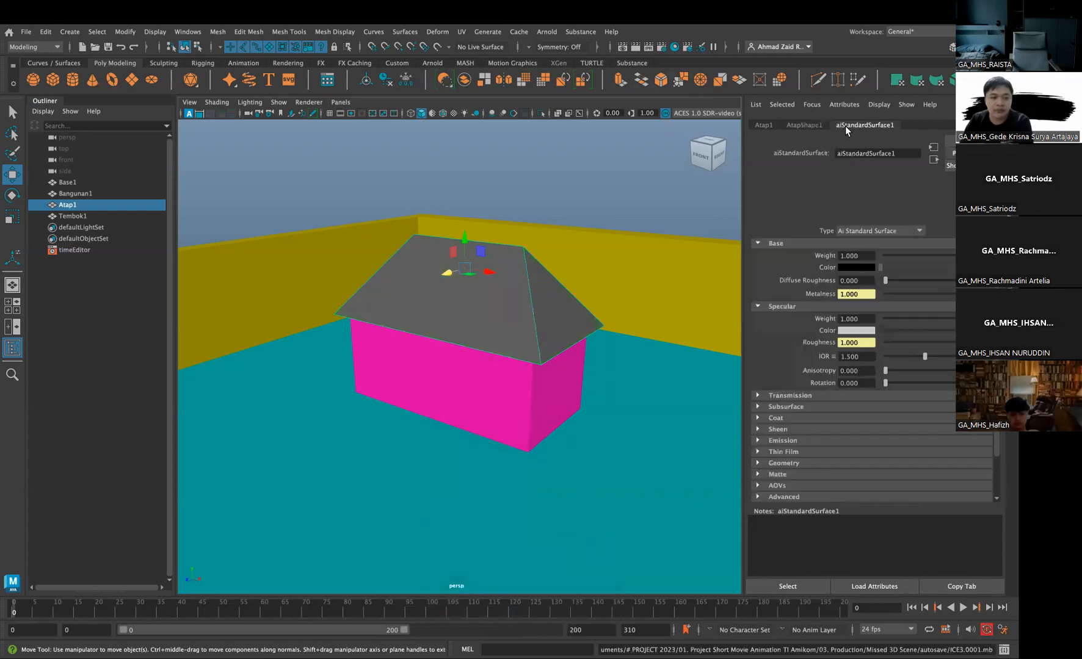
pyautogui.moveTo(906, 153); pyautogui.dragTo(789, 149)
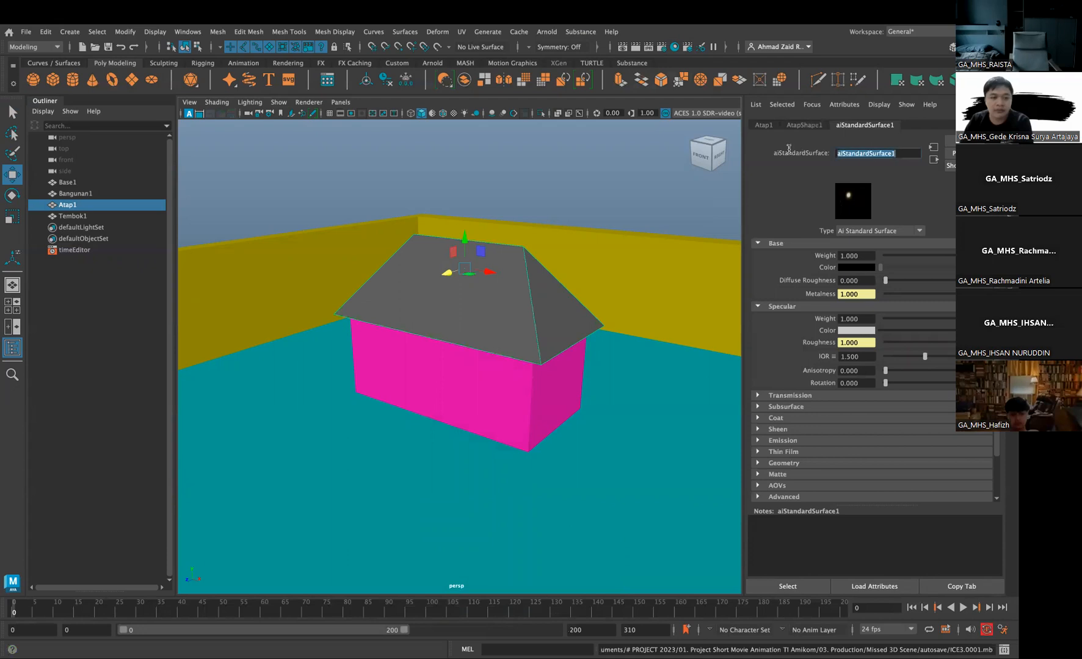
pyautogui.write('Atap2')
pyautogui.press('Return')
pyautogui.click(587, 154)
pyautogui.click(512, 296)
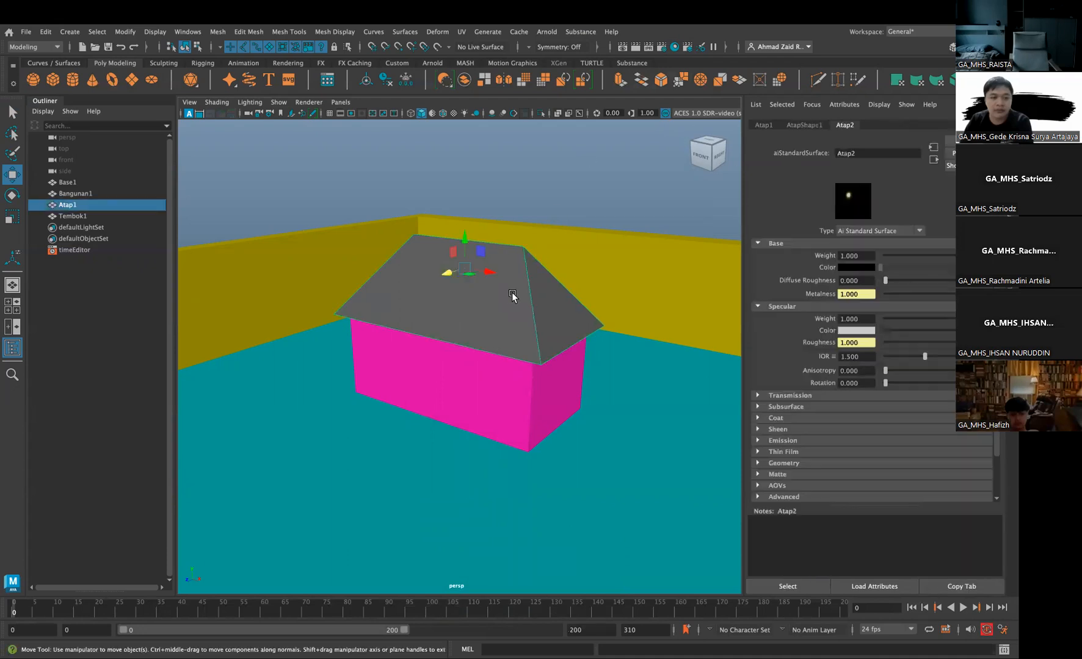
# Turn on all lights in the viewport, try its shadow display, and inspect the roof material
pyautogui.click(453, 113)
pyautogui.click(537, 201)
pyautogui.keyDown('alt'); pyautogui.moveTo(591, 269); pyautogui.dragTo(542, 274); pyautogui.keyUp('alt')
pyautogui.click(465, 116)
pyautogui.click(464, 114)
pyautogui.scroll(-5, 535, 342)
pyautogui.scroll(8, 537, 347)
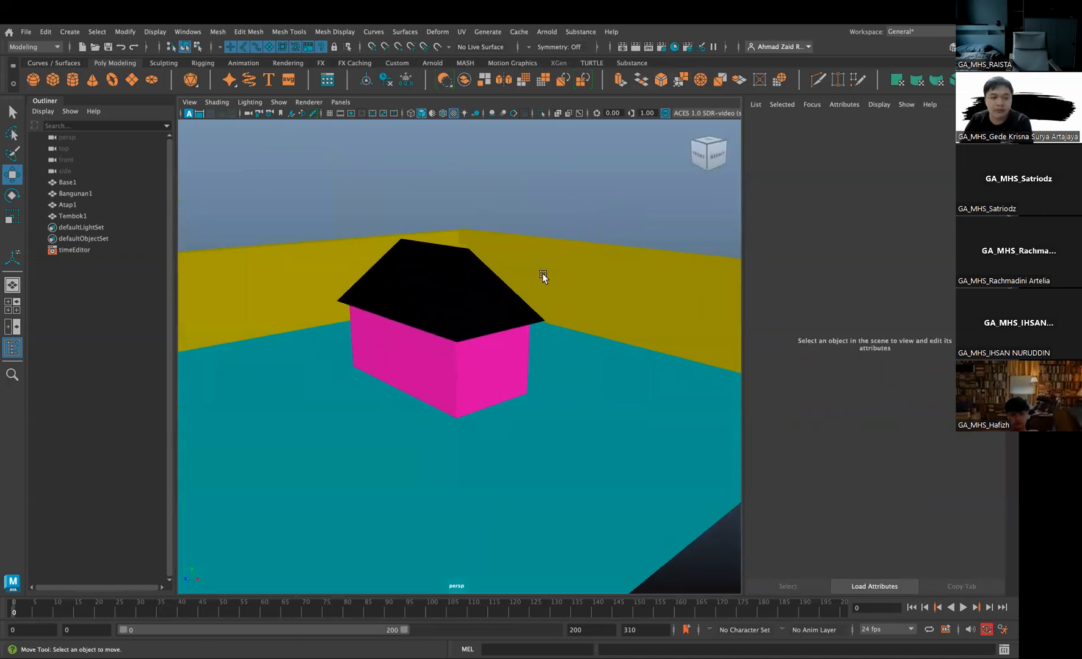
pyautogui.click(703, 117)
pyautogui.click(699, 130)
pyautogui.click(700, 114)
pyautogui.click(696, 125)
pyautogui.click(690, 113)
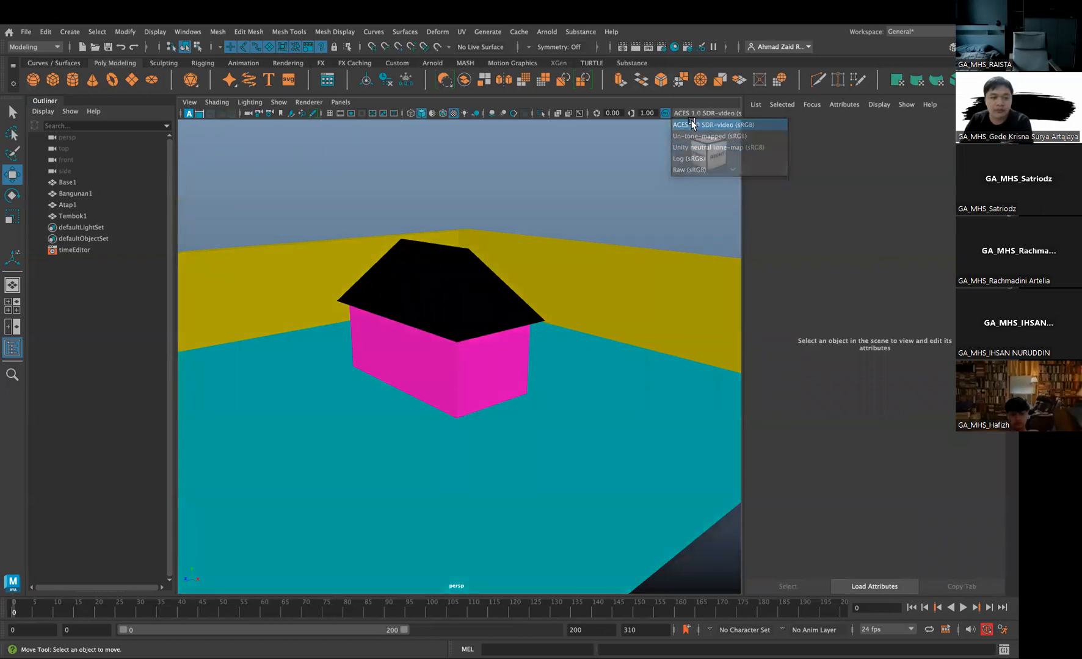
pyautogui.click(692, 125)
# Apply the Substance workflow to the five Environment Map_Bangunan images: BaseColor, Height, Metallic, Normal and Roughness
pyautogui.click(449, 366)
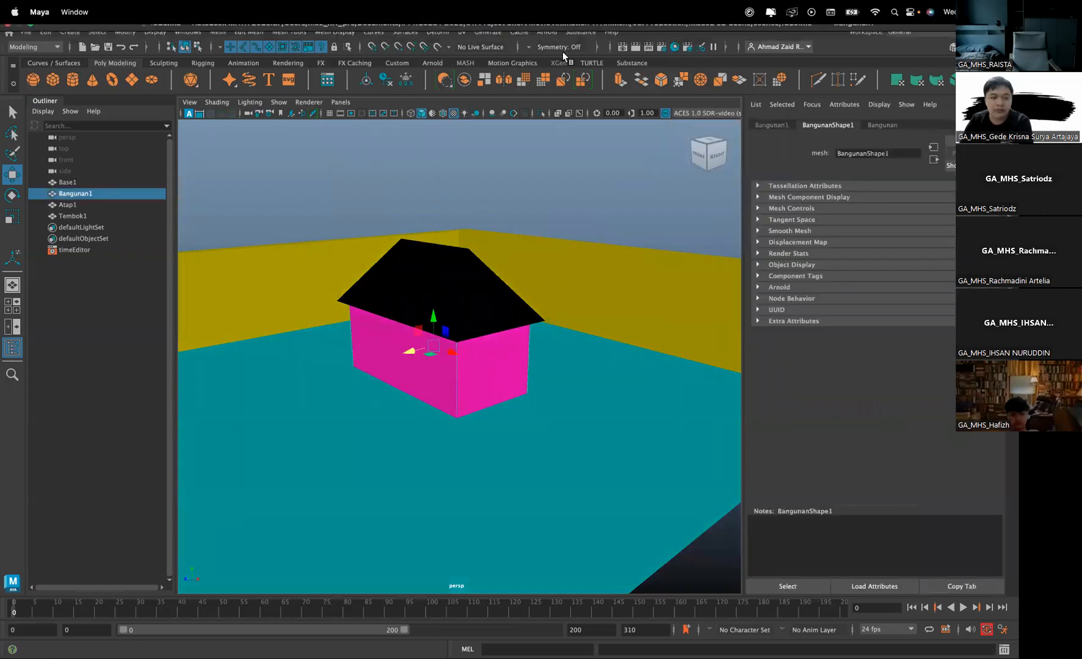
pyautogui.click(577, 31)
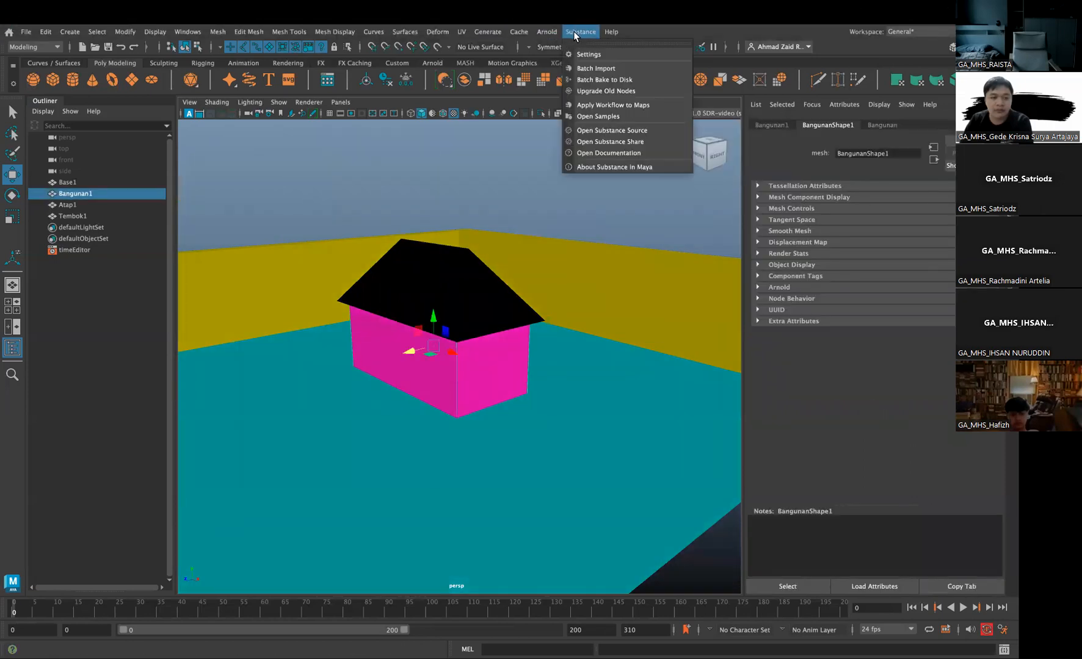
pyautogui.click(605, 106)
pyautogui.click(621, 256)
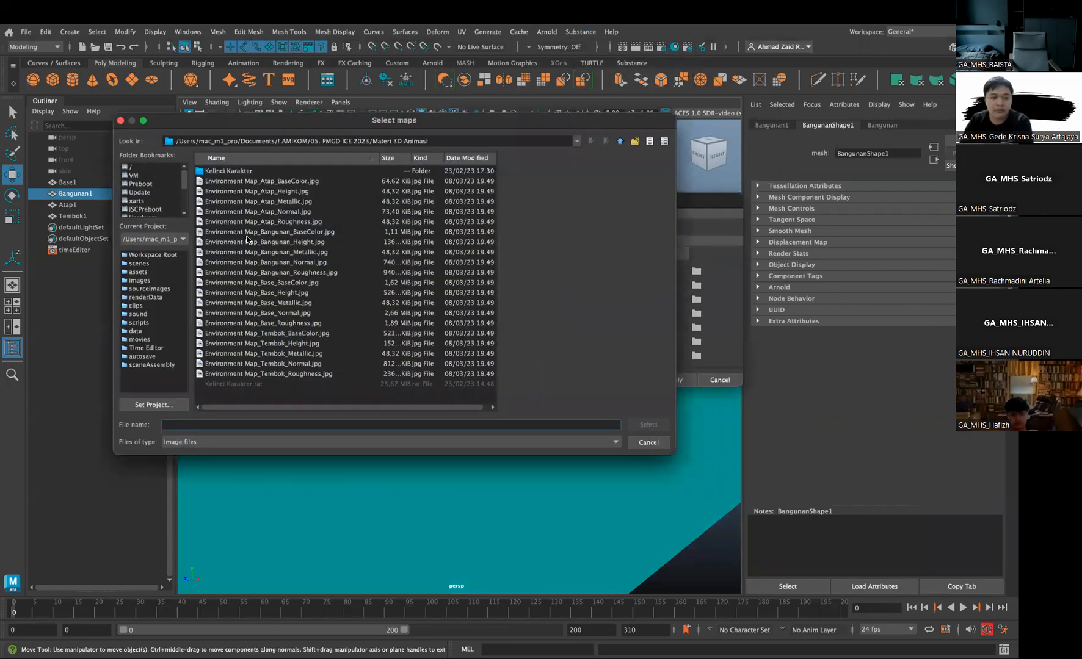
pyautogui.click(248, 232)
pyautogui.keyDown('shift'); pyautogui.click(292, 273); pyautogui.keyUp('shift')
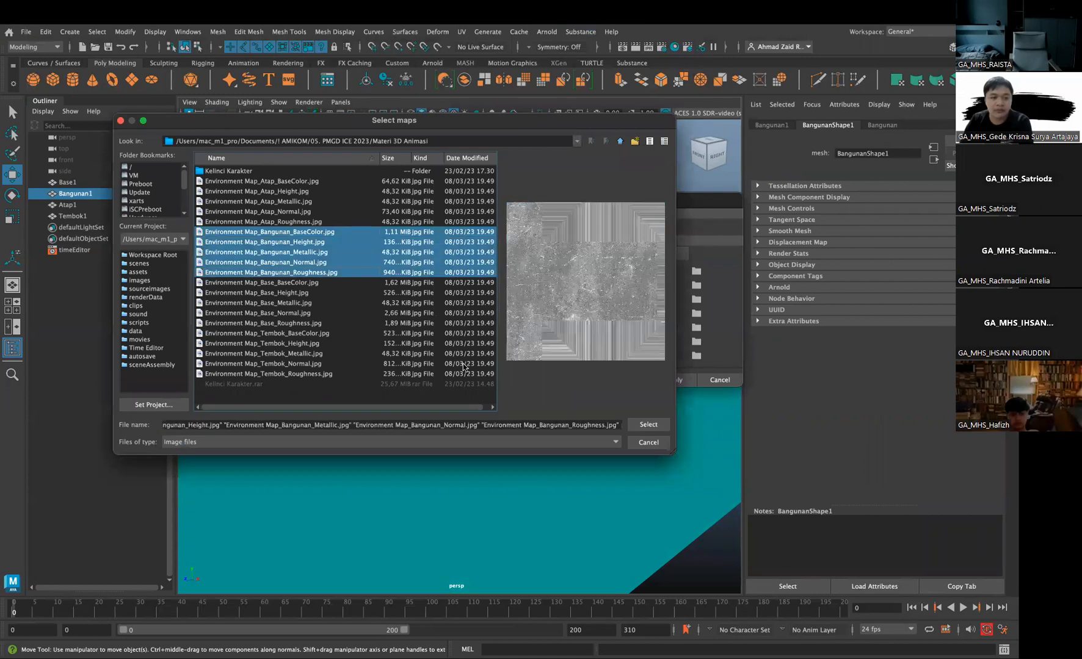
pyautogui.click(645, 424)
pyautogui.click(676, 380)
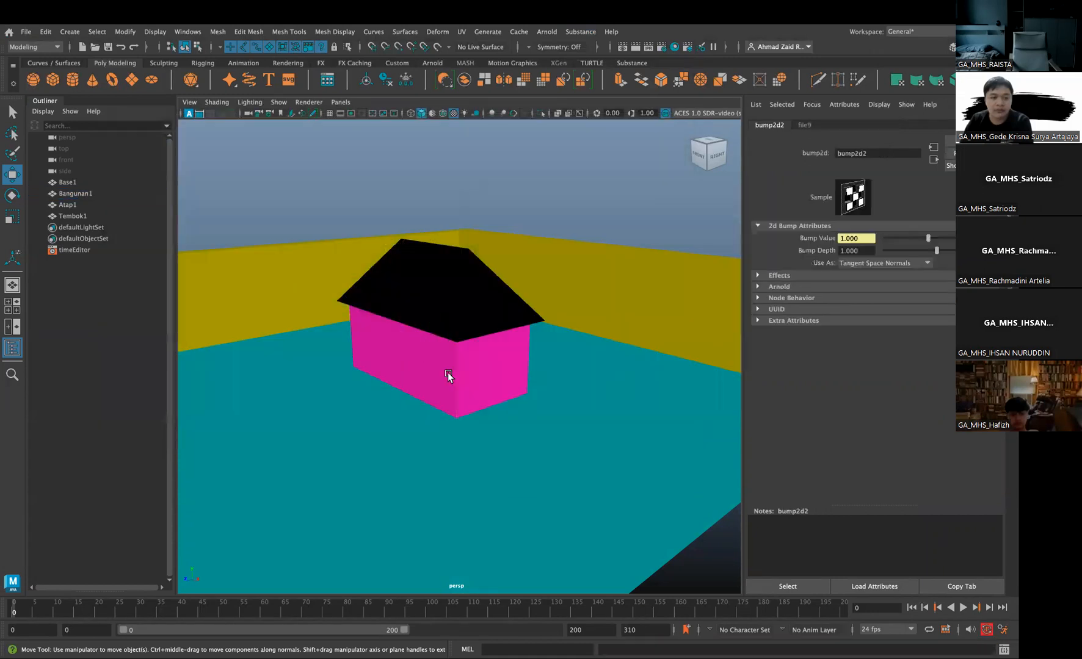
# Assign the existing aiStandardSurface1 material to the house body, Bangunan1, and rename the material as Bangunan2
pyautogui.rightClick(450, 315)
pyautogui.moveTo(480, 624)
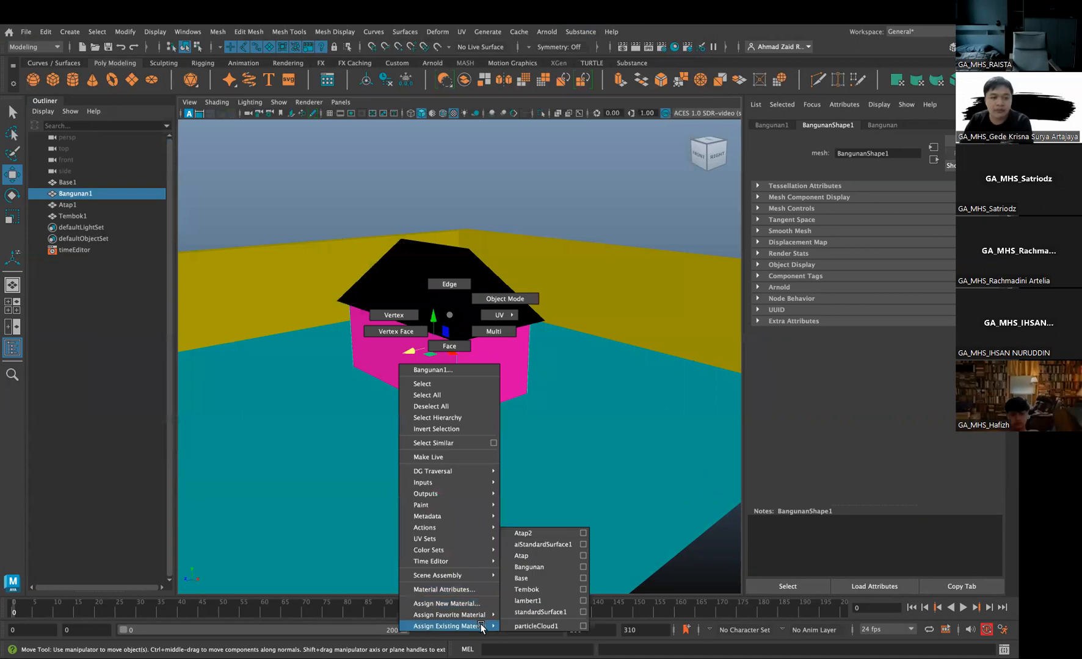
pyautogui.click(538, 541)
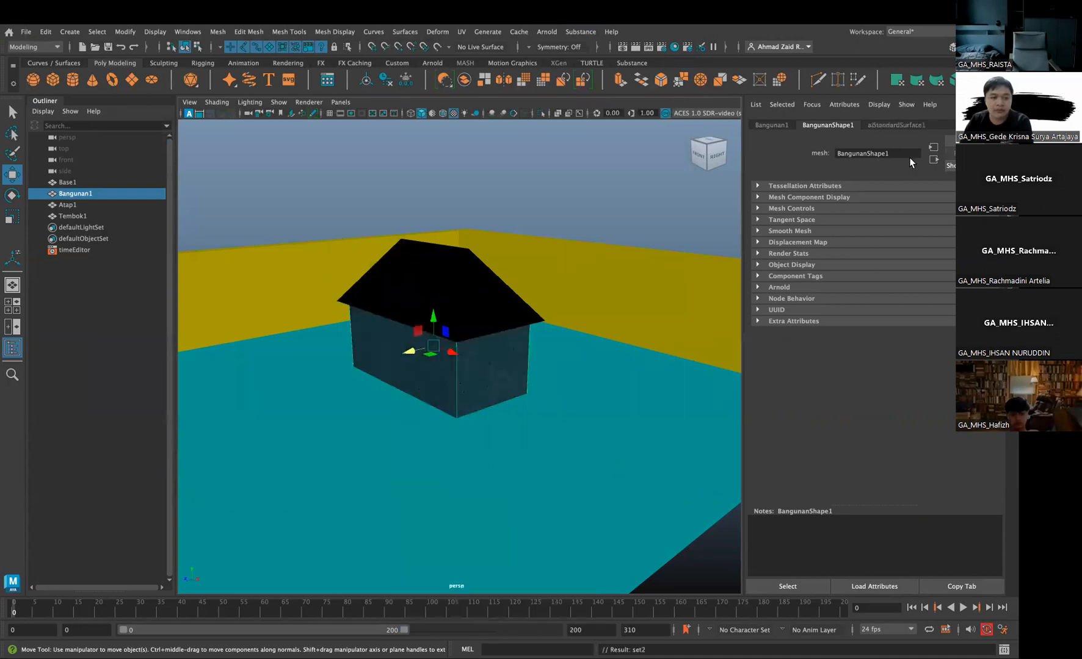
pyautogui.click(888, 123)
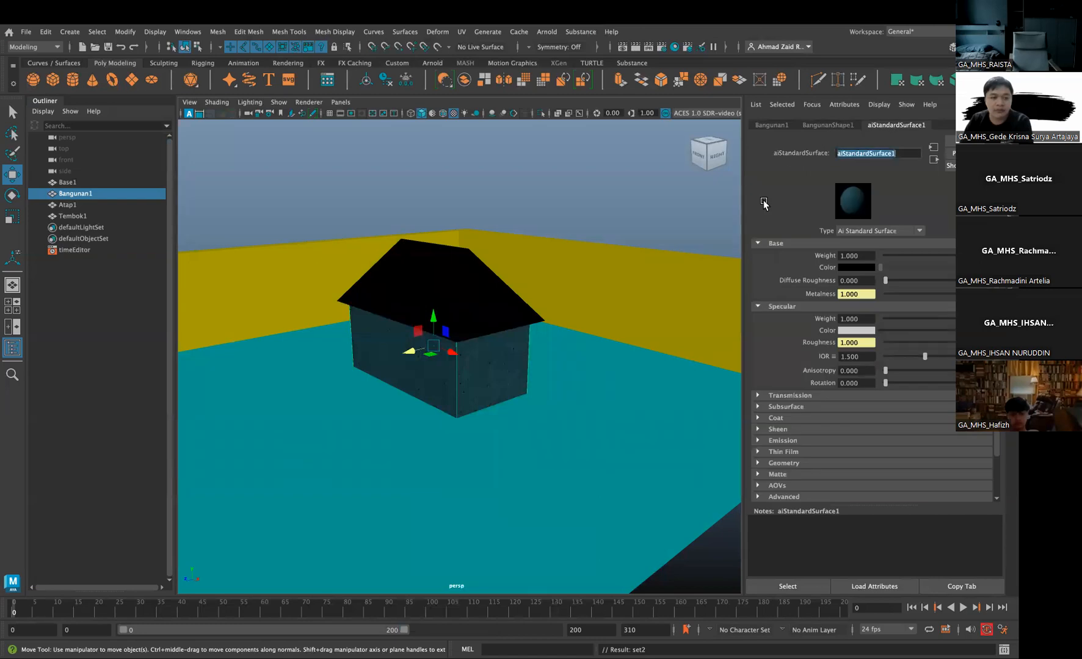
pyautogui.write('Bangunan2')
pyautogui.press('Return')
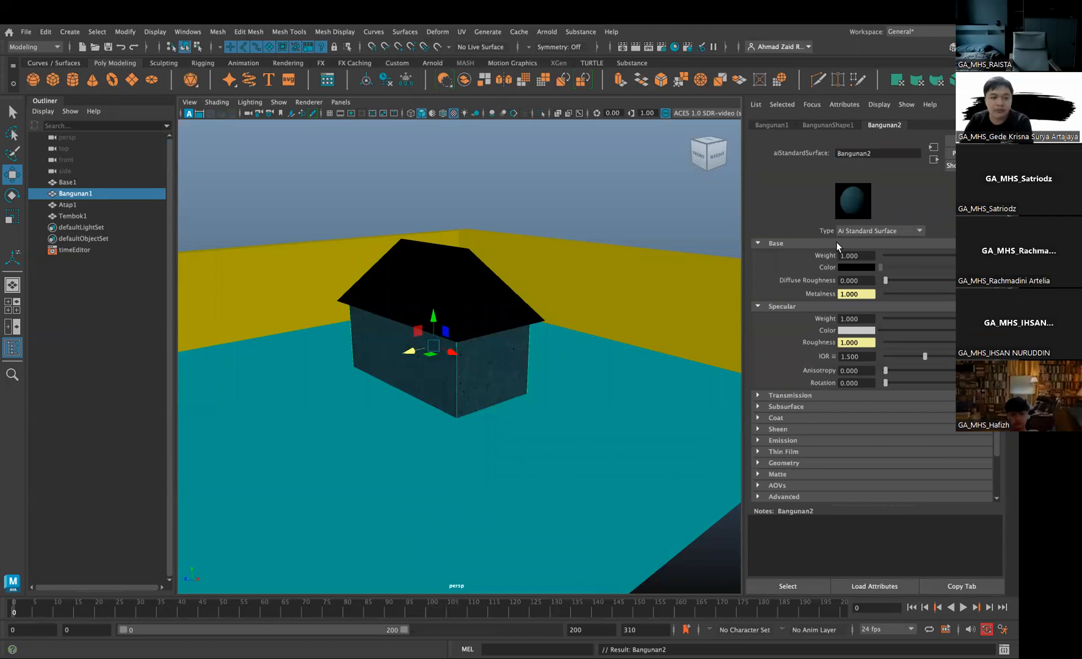
# Apply the Substance workflow to the five Environment Map_Base images: BaseColor, Height, Metallic, Normal and Roughness
pyautogui.click(610, 398)
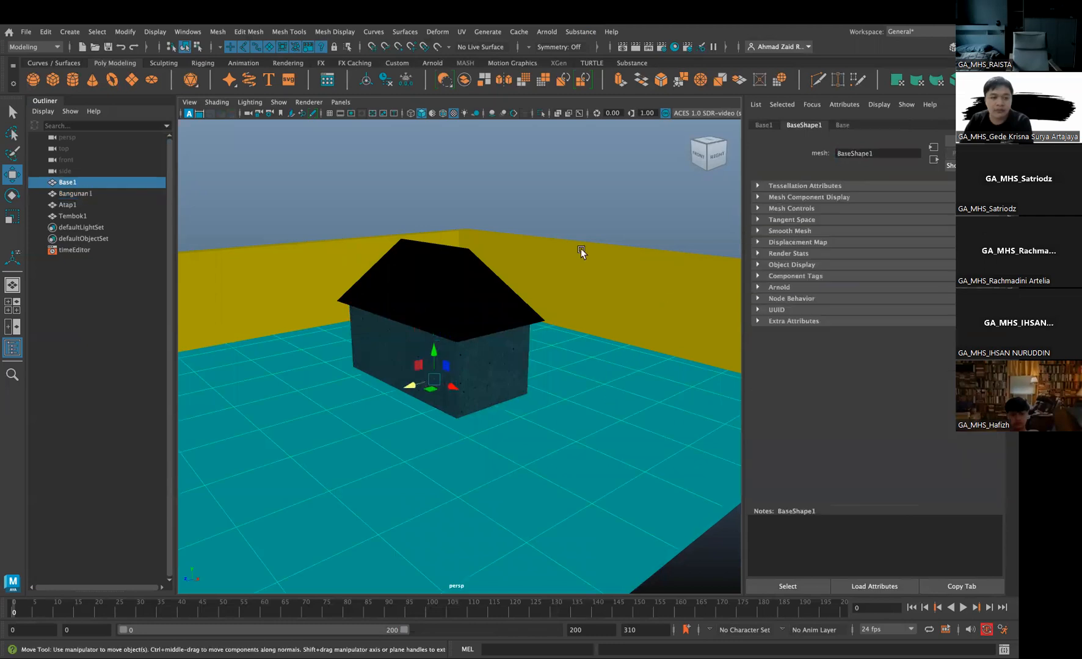
pyautogui.click(549, 31)
pyautogui.moveTo(580, 32)
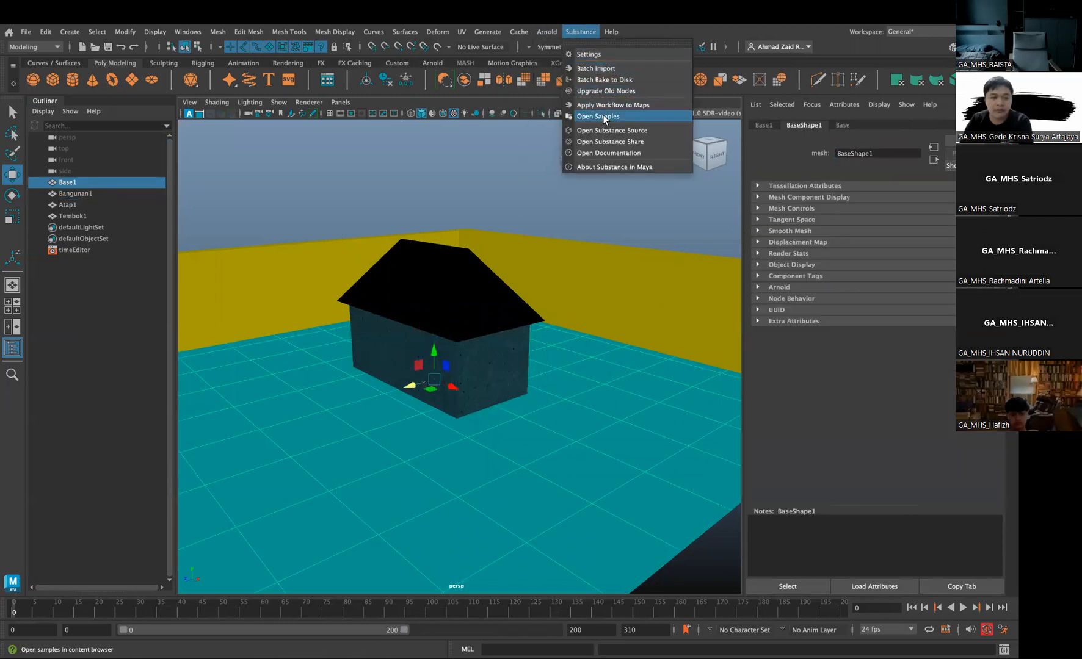
pyautogui.click(607, 105)
pyautogui.click(455, 295)
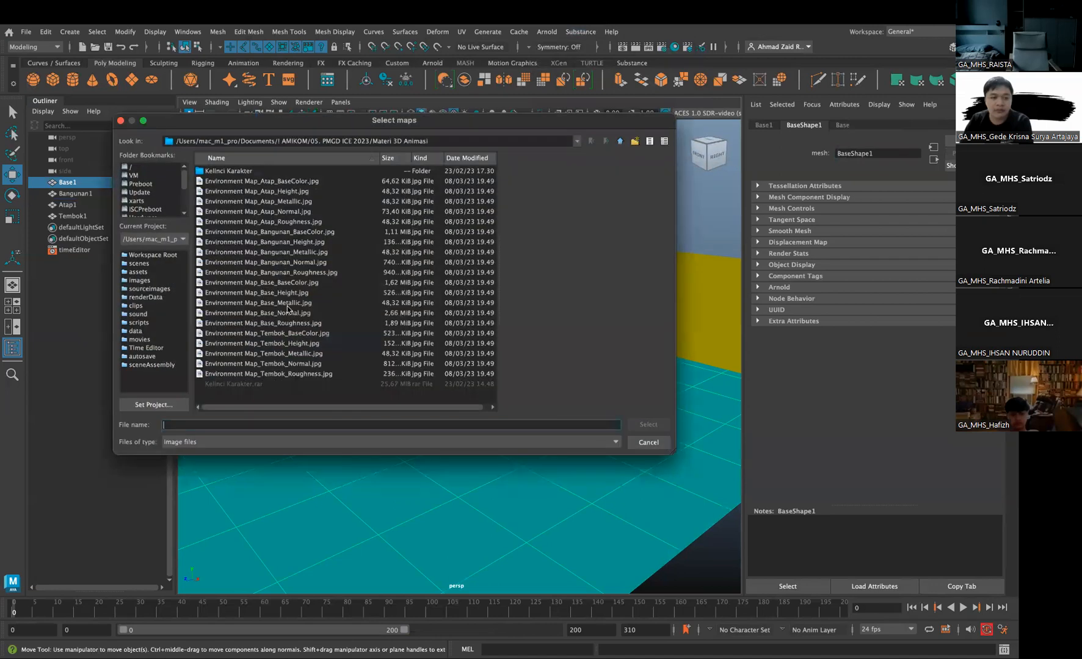
pyautogui.click(287, 285)
pyautogui.keyDown('shift'); pyautogui.click(290, 322); pyautogui.keyUp('shift')
pyautogui.click(644, 425)
pyautogui.click(519, 420)
# Assign the existing aiStandardSurface1 material to the ground plane, Base1, and rename the material as Base2
pyautogui.click(556, 435)
pyautogui.moveTo(555, 435); pyautogui.dragTo(649, 544, button='right')
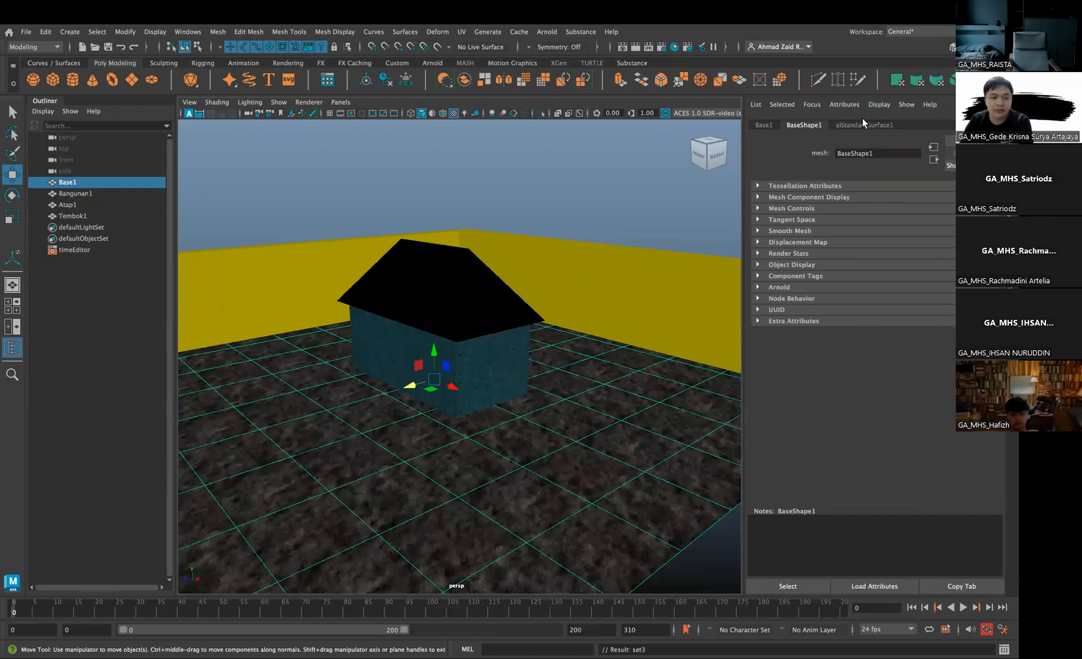
pyautogui.click(863, 122)
pyautogui.doubleClick(879, 153)
pyautogui.write('Base2')
pyautogui.press('Return')
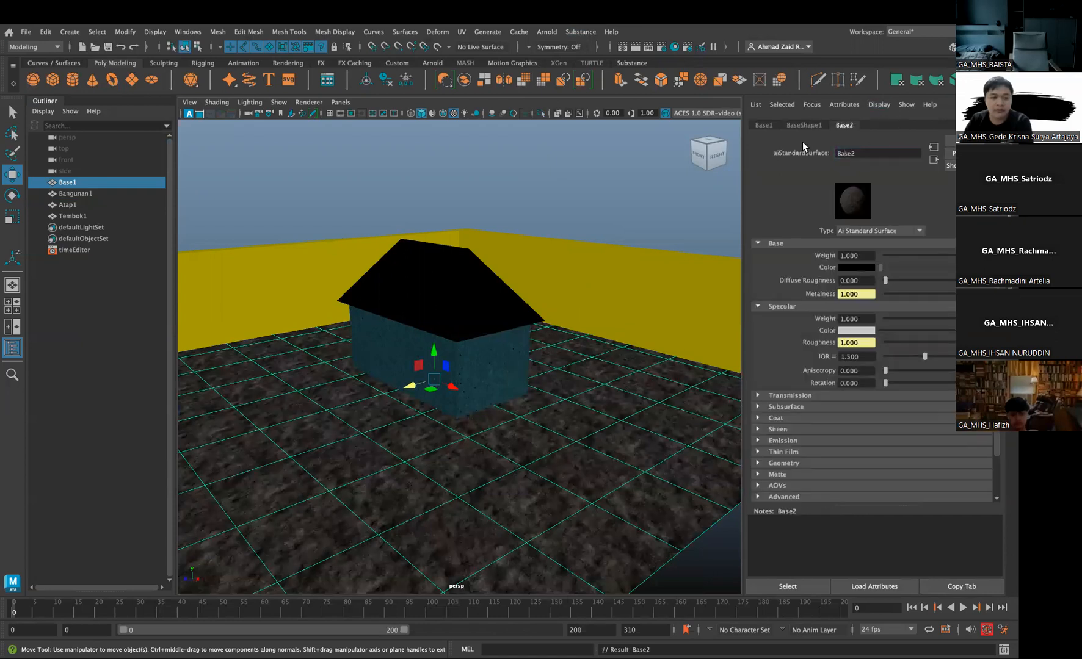
# Apply the Substance workflow to the five Environment Map_Tembok images: BaseColor, Height, Metallic, Normal and Roughness
pyautogui.click(540, 31)
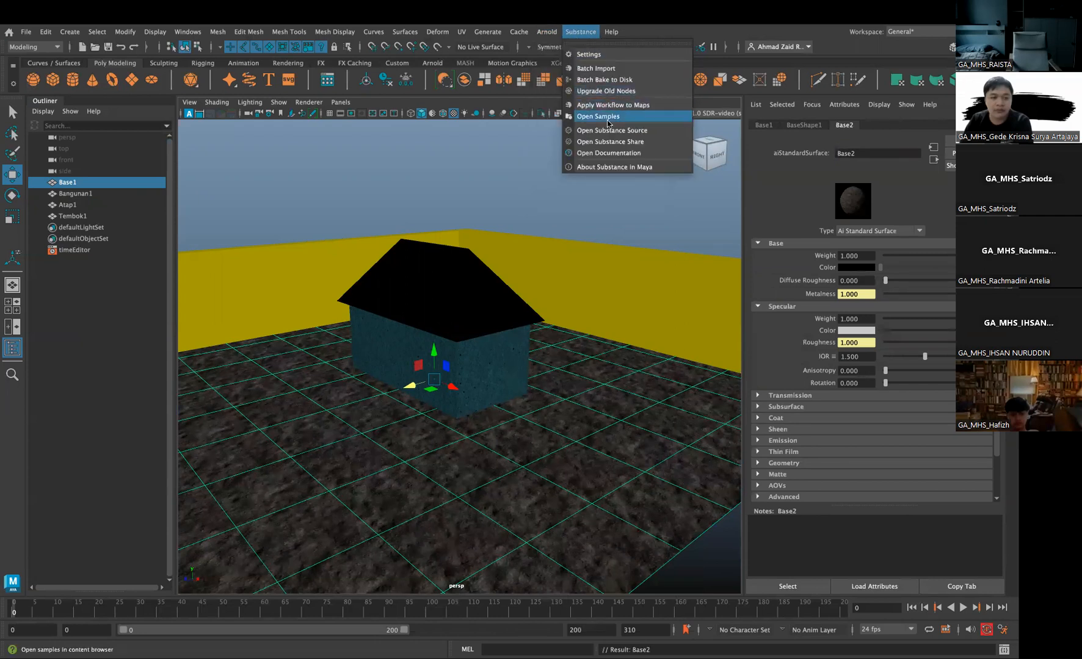
pyautogui.click(611, 105)
pyautogui.click(483, 294)
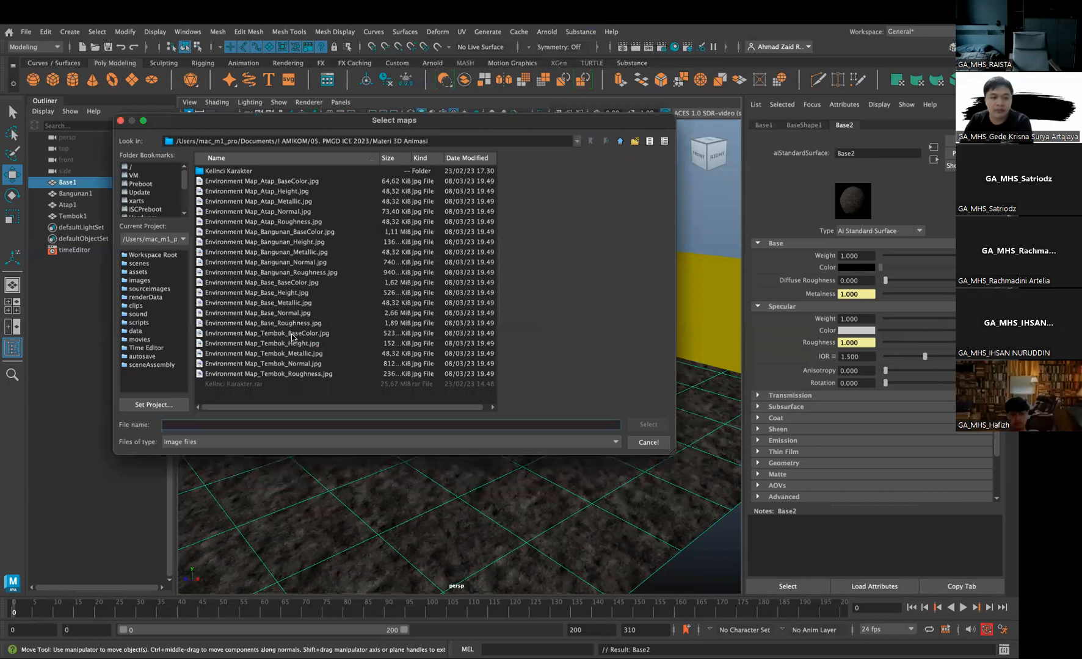
pyautogui.click(292, 333)
pyautogui.keyDown('shift'); pyautogui.click(287, 374); pyautogui.keyUp('shift')
pyautogui.click(647, 425)
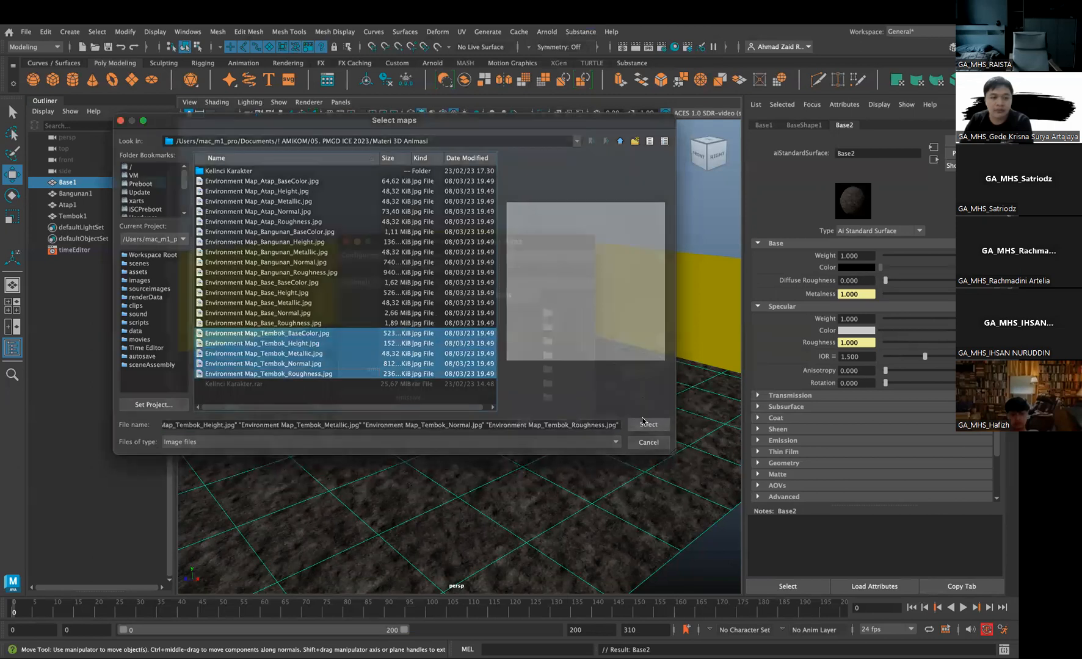
pyautogui.click(526, 421)
# Assign the existing aiStandardSurface1 material to the wall, Tembok1, and rename the material as Tembok2
pyautogui.click(287, 280)
pyautogui.rightClick(286, 280)
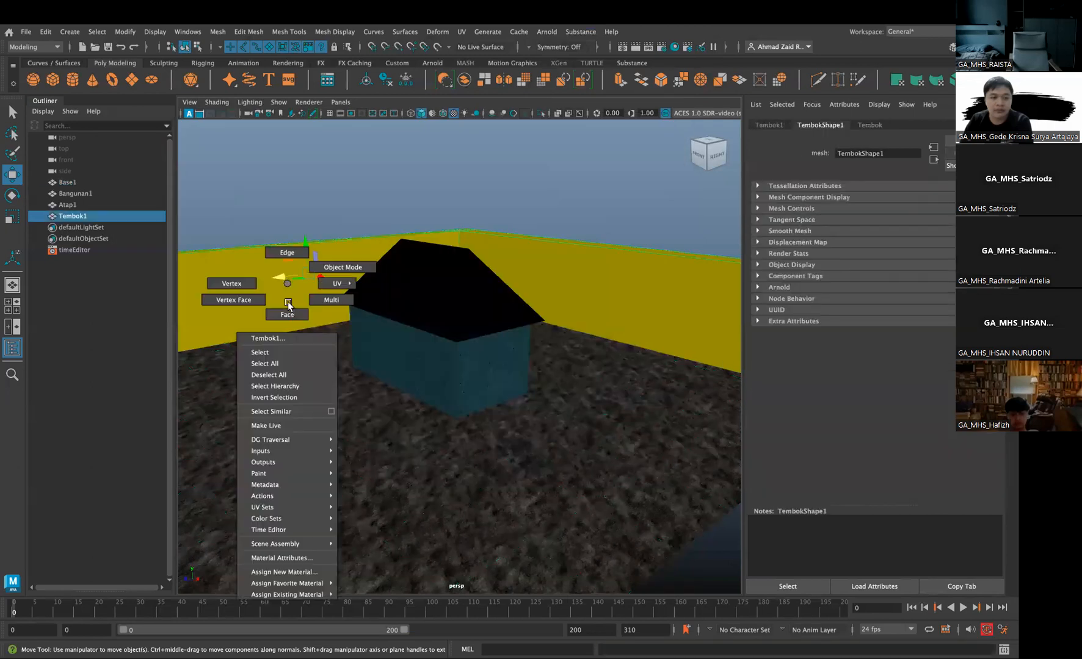
pyautogui.moveTo(328, 596)
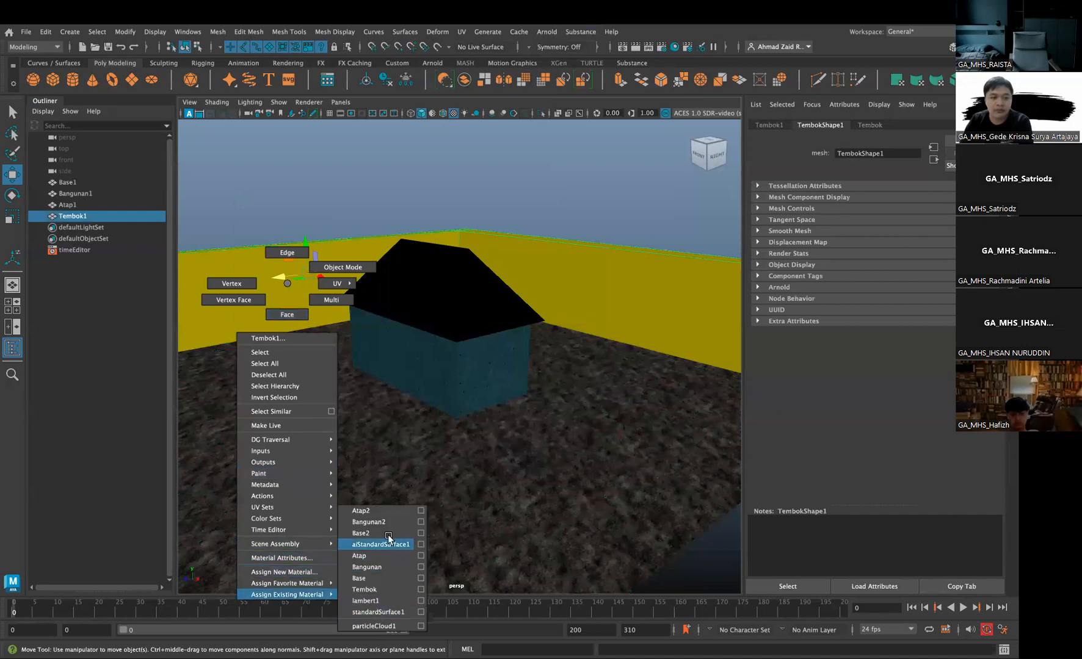
pyautogui.rightClick(276, 271)
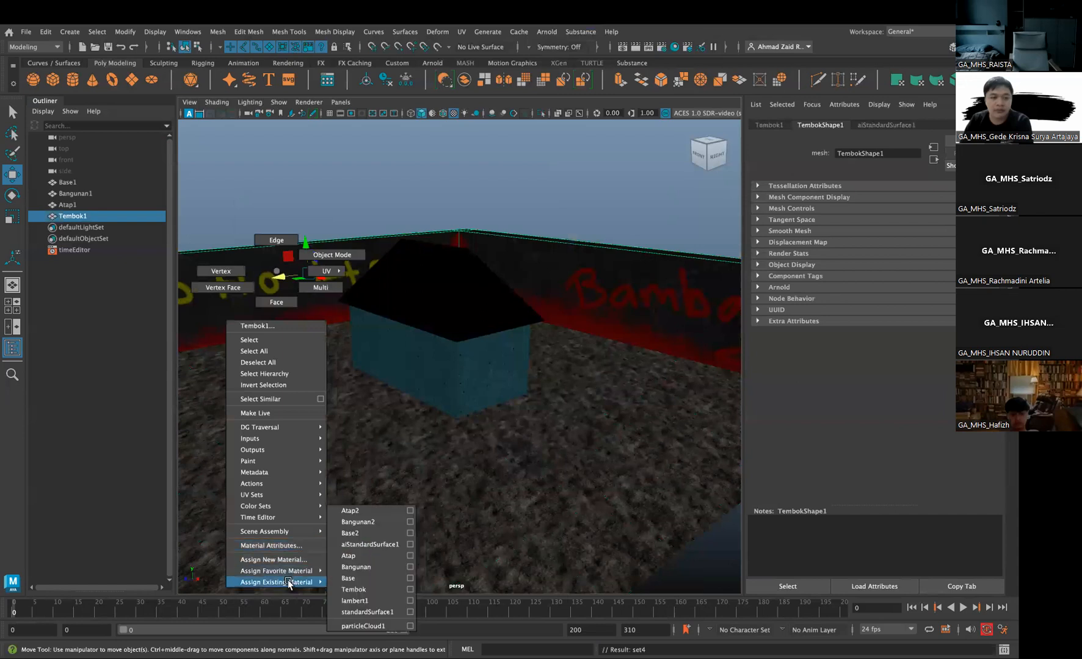
pyautogui.click(293, 545)
pyautogui.click(921, 125)
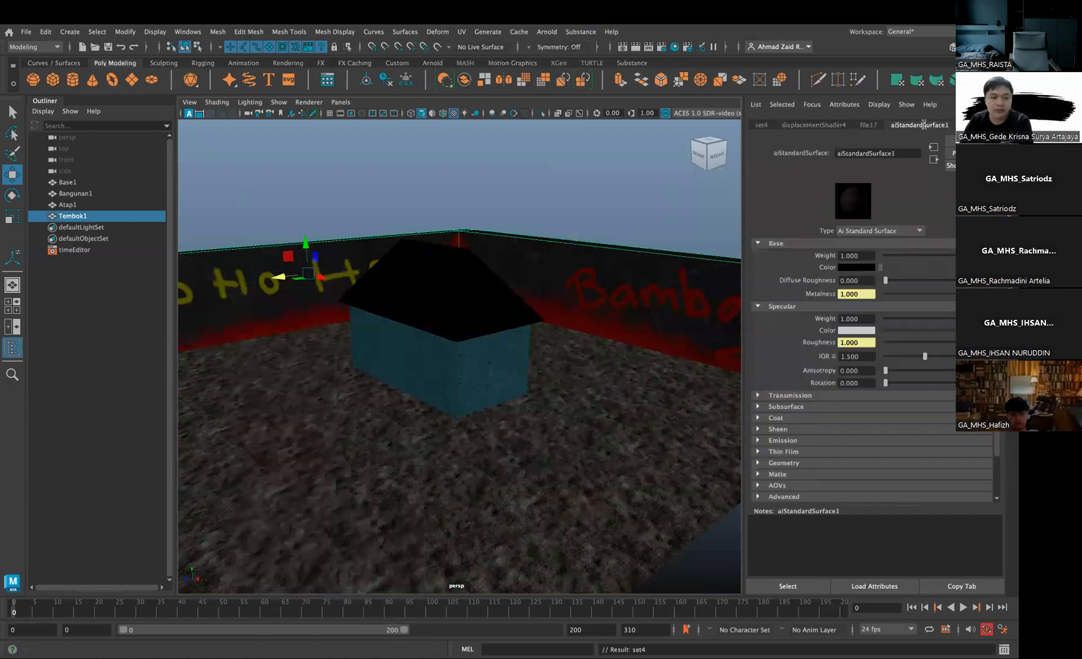
pyautogui.write('Tembok2')
pyautogui.press('Return')
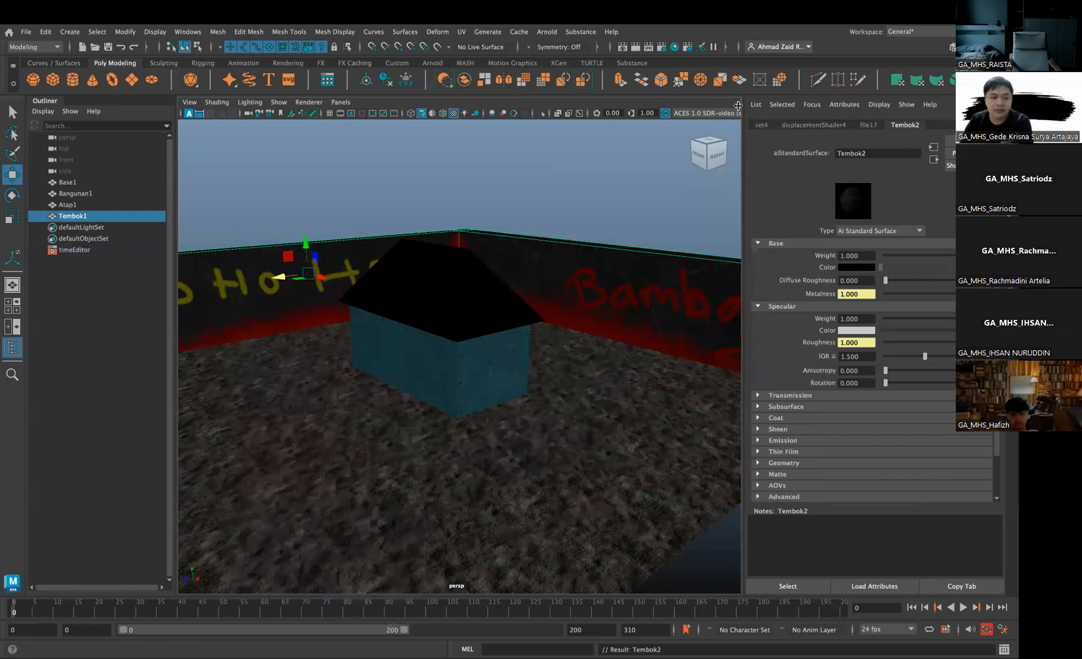
# Deselect the wall and add an Arnold Skydome Light to the scene
pyautogui.scroll(-5, 518, 264)
pyautogui.click(516, 265)
pyautogui.scroll(4, 513, 265)
pyautogui.keyDown('alt'); pyautogui.moveTo(513, 264); pyautogui.dragTo(534, 276); pyautogui.keyUp('alt')
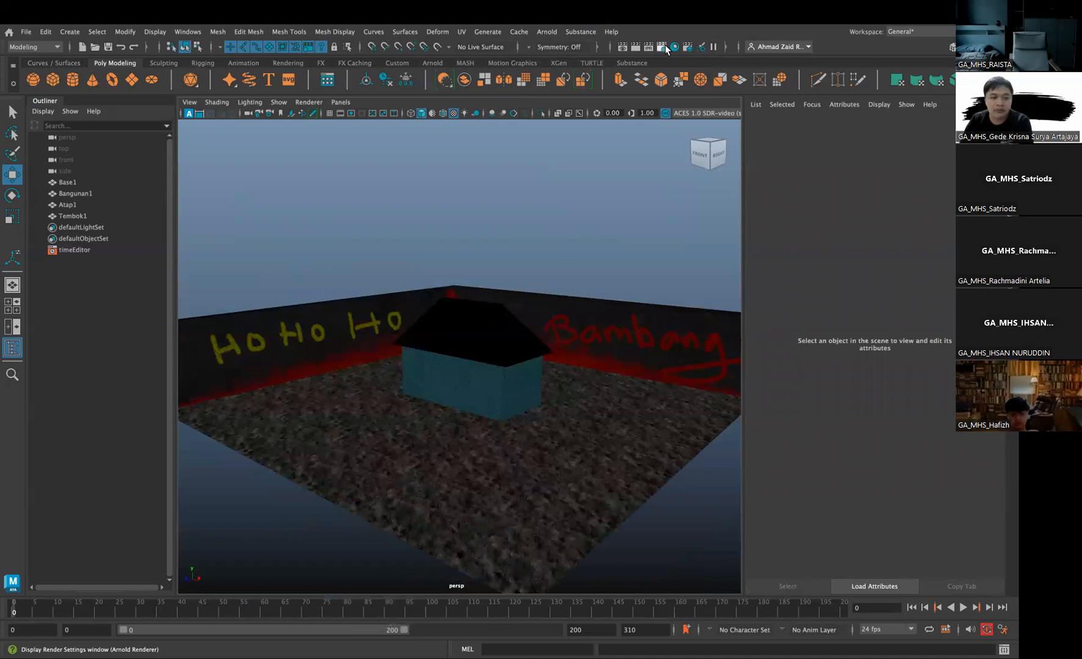
pyautogui.click(579, 31)
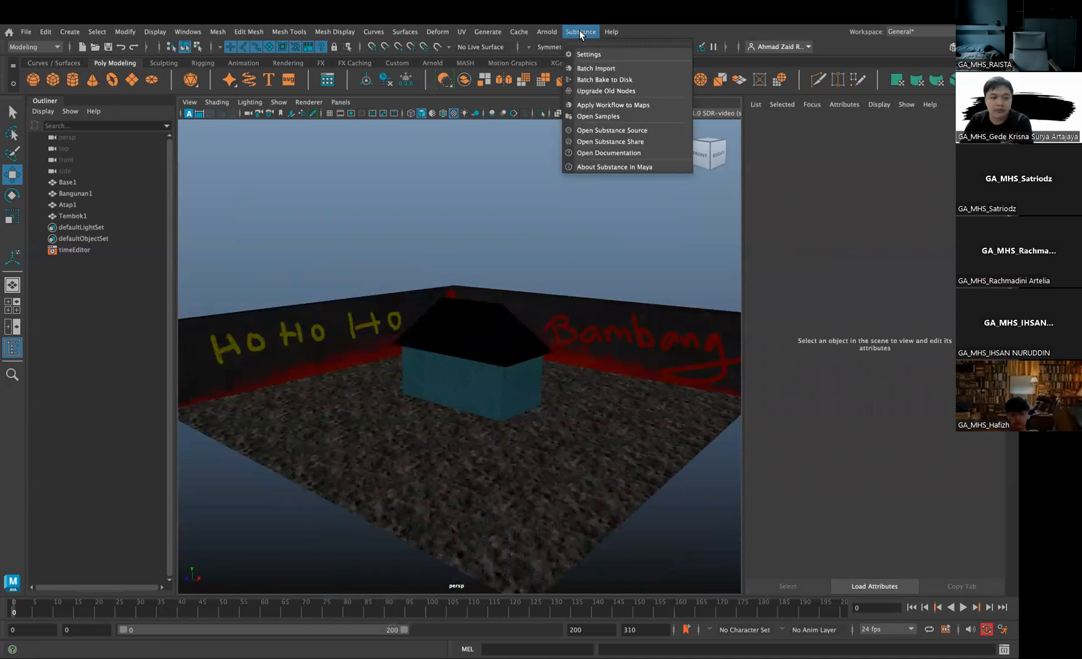
pyautogui.moveTo(548, 38)
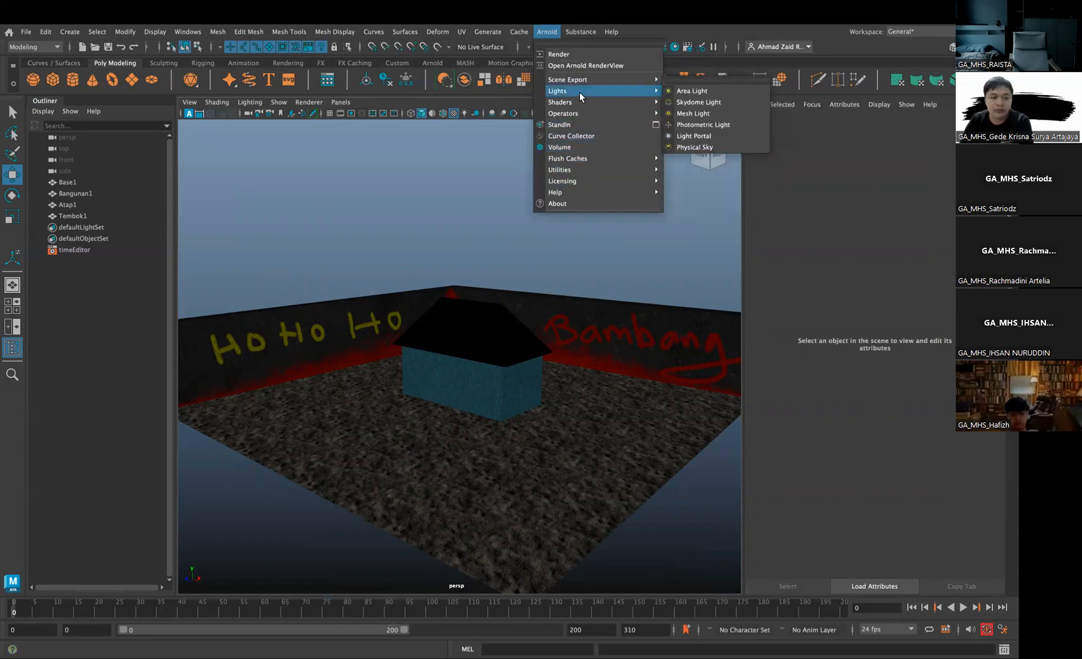
pyautogui.moveTo(580, 91)
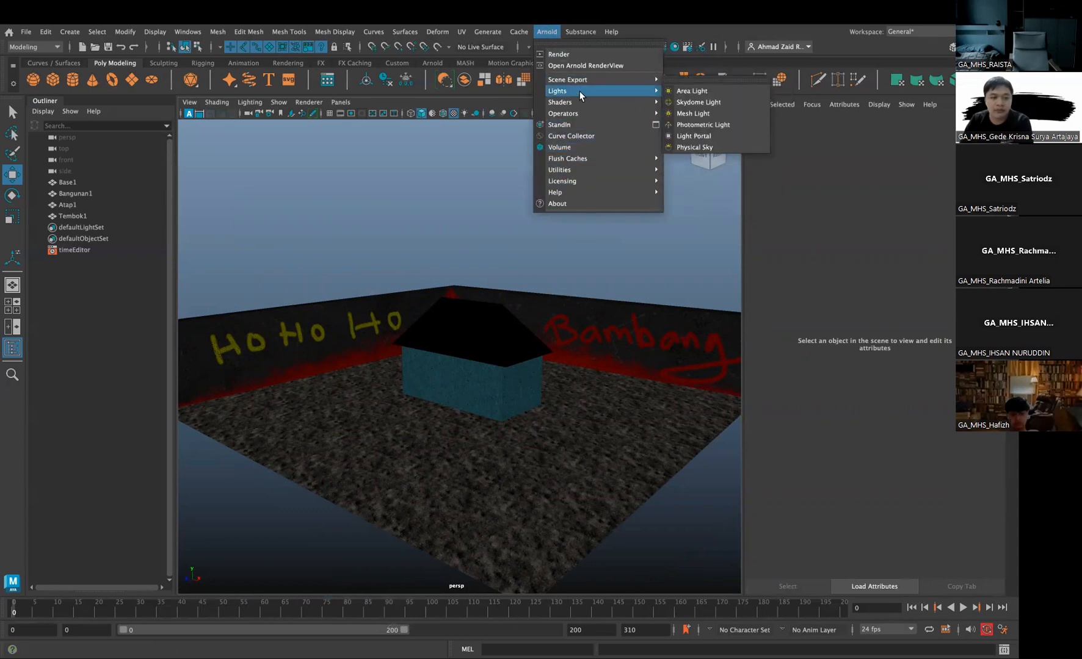
pyautogui.click(704, 101)
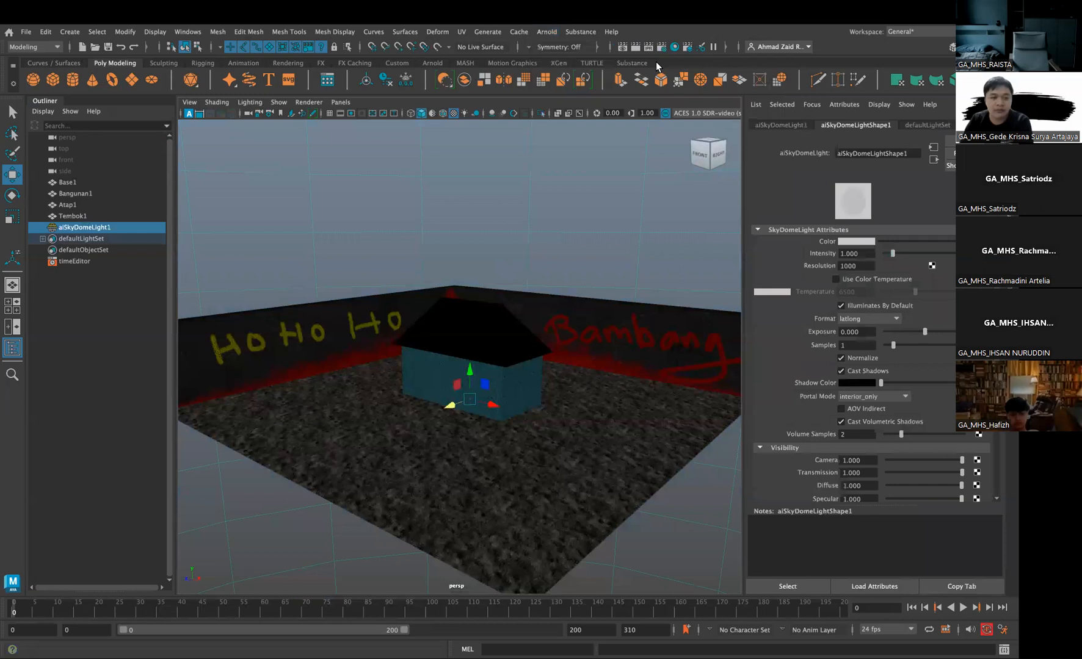
# Render the textured house scene in the Arnold RenderView, check it, and close the render window
pyautogui.click(549, 32)
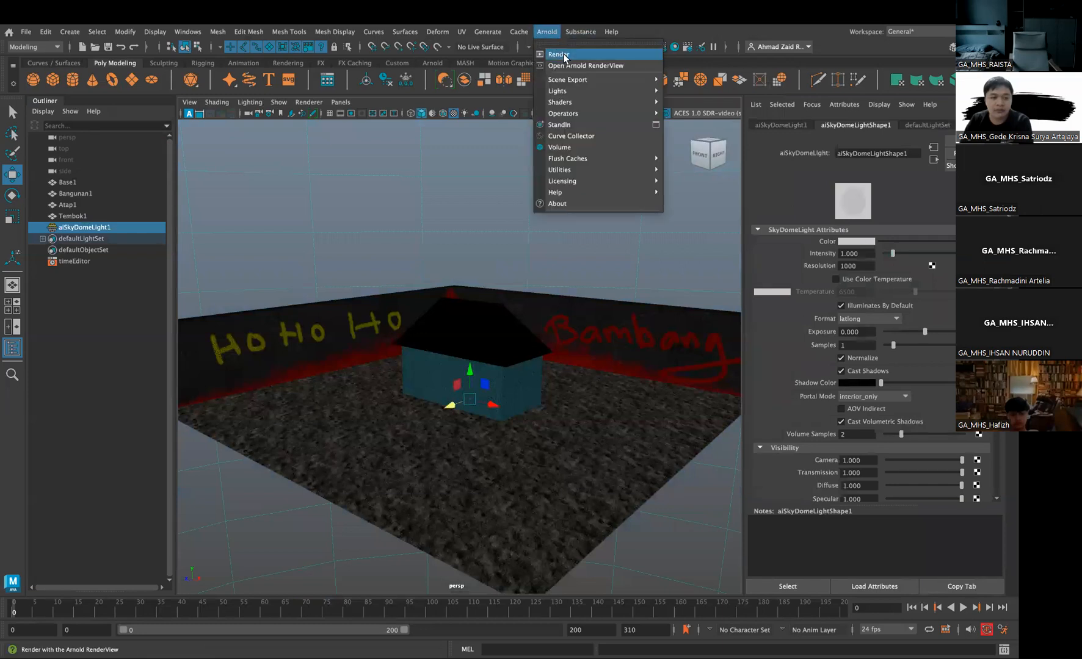
pyautogui.click(586, 65)
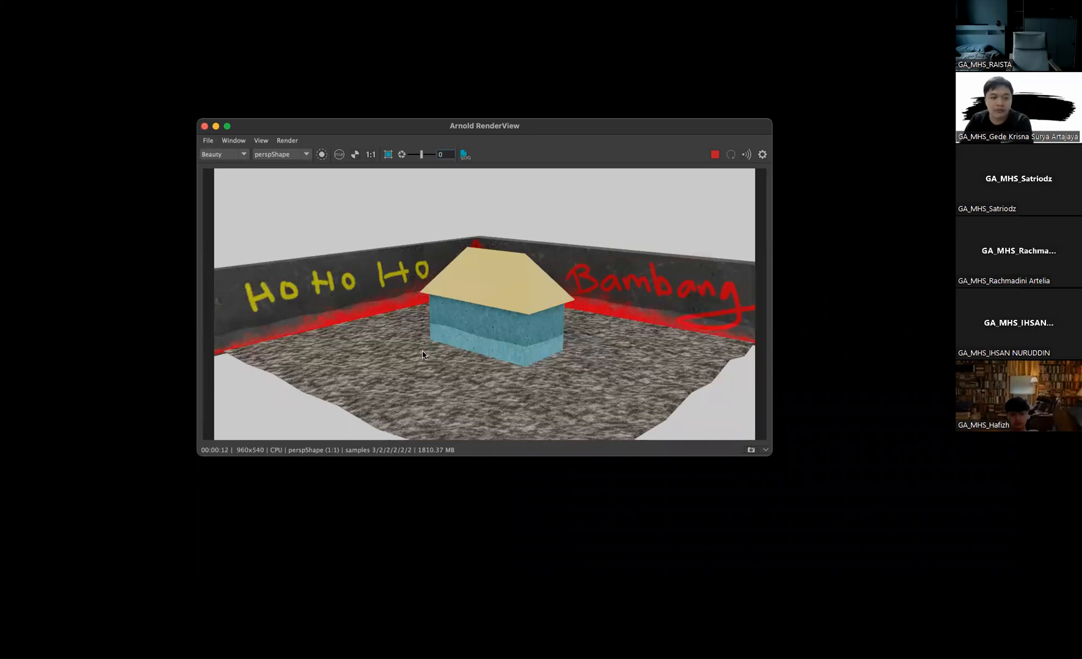
pyautogui.click(205, 126)
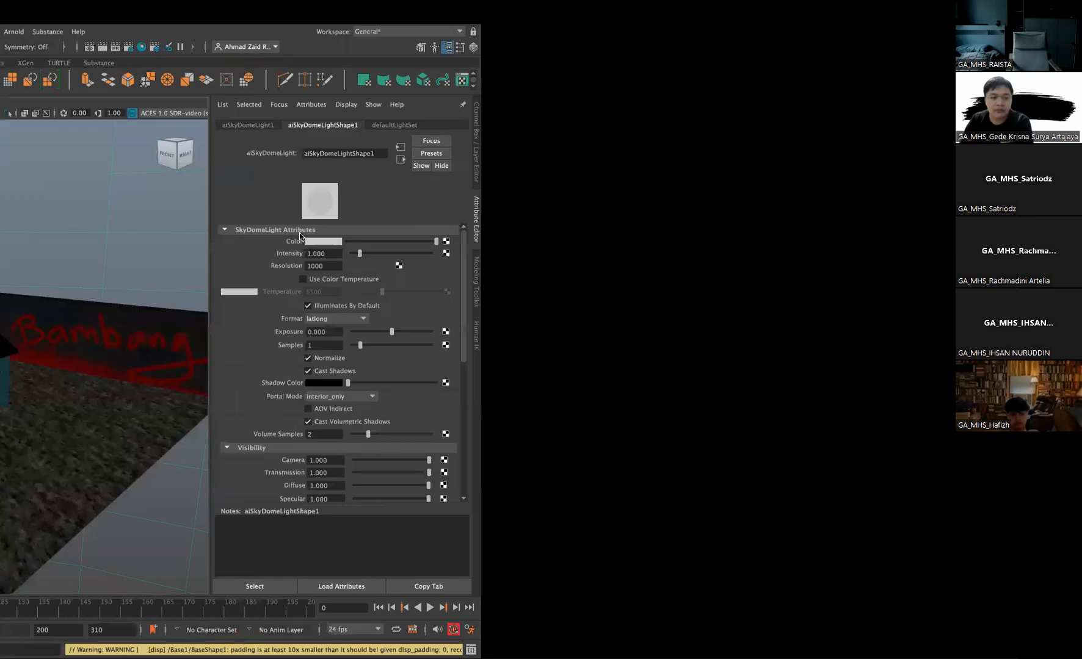
# Dismiss the leftover full-screen spaces Converting Images to TX and Base color color, and return to the Maya scene
pyautogui.hotkey('ctrl', 'Up')
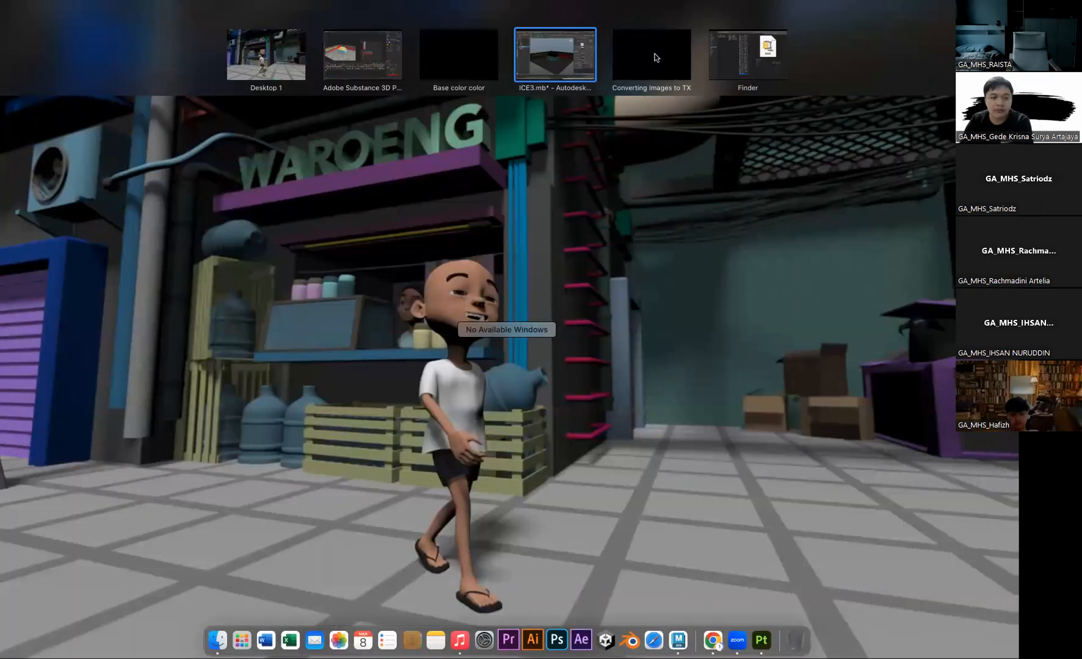
pyautogui.moveTo(611, 29)
pyautogui.click(611, 29)
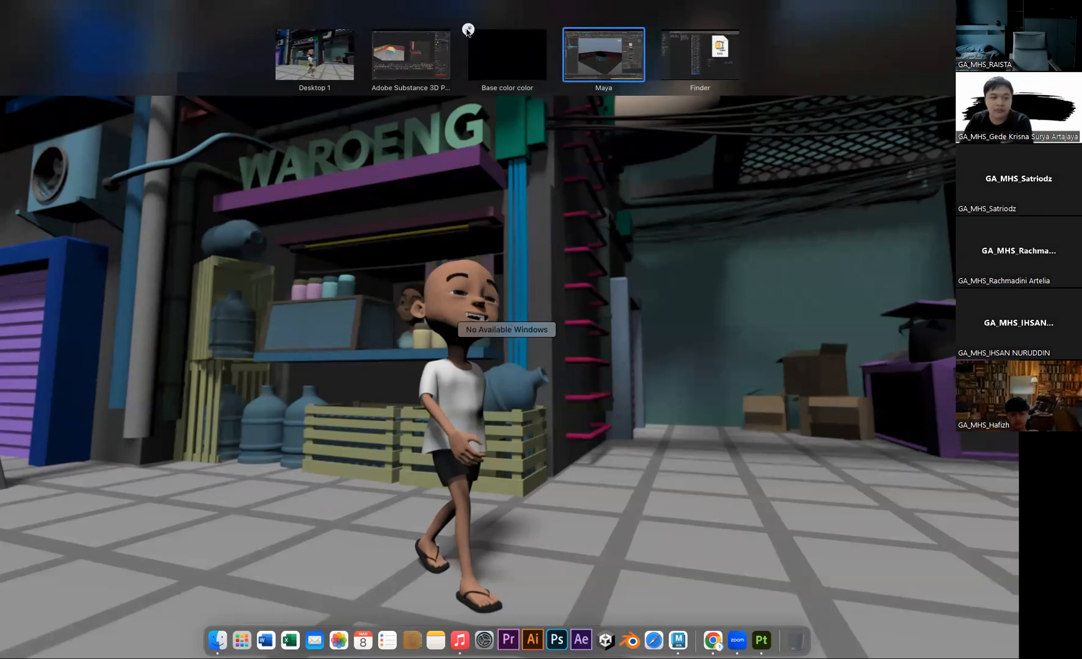
pyautogui.click(467, 29)
pyautogui.click(537, 59)
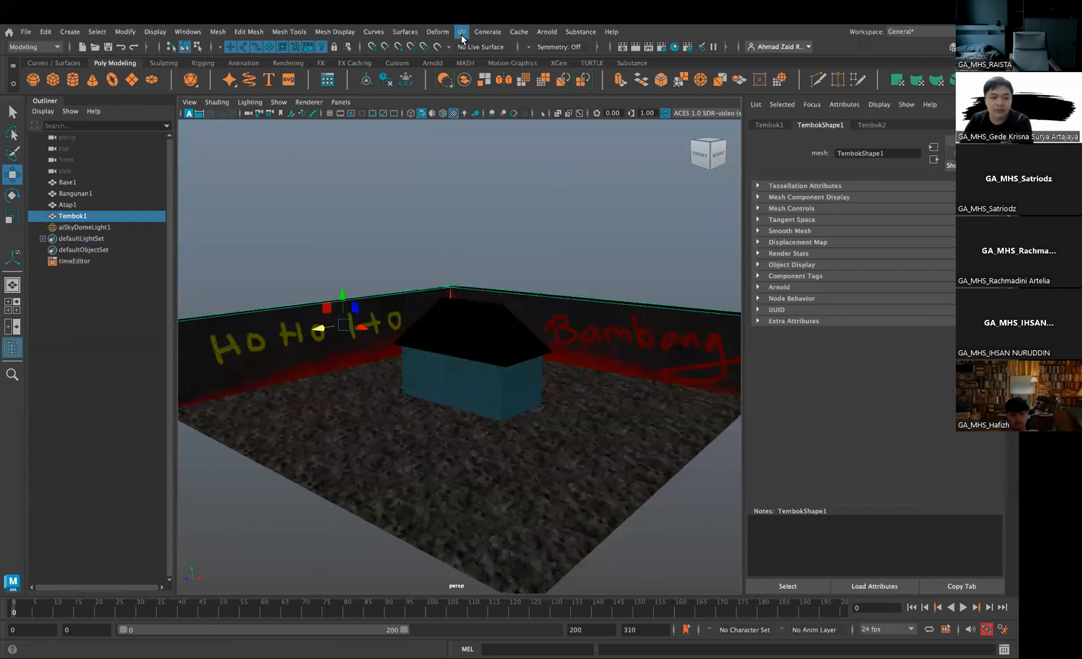
# Open the Hypershade and graph the input and output connections of the Tembok2 material
pyautogui.scroll(-5, 519, 287)
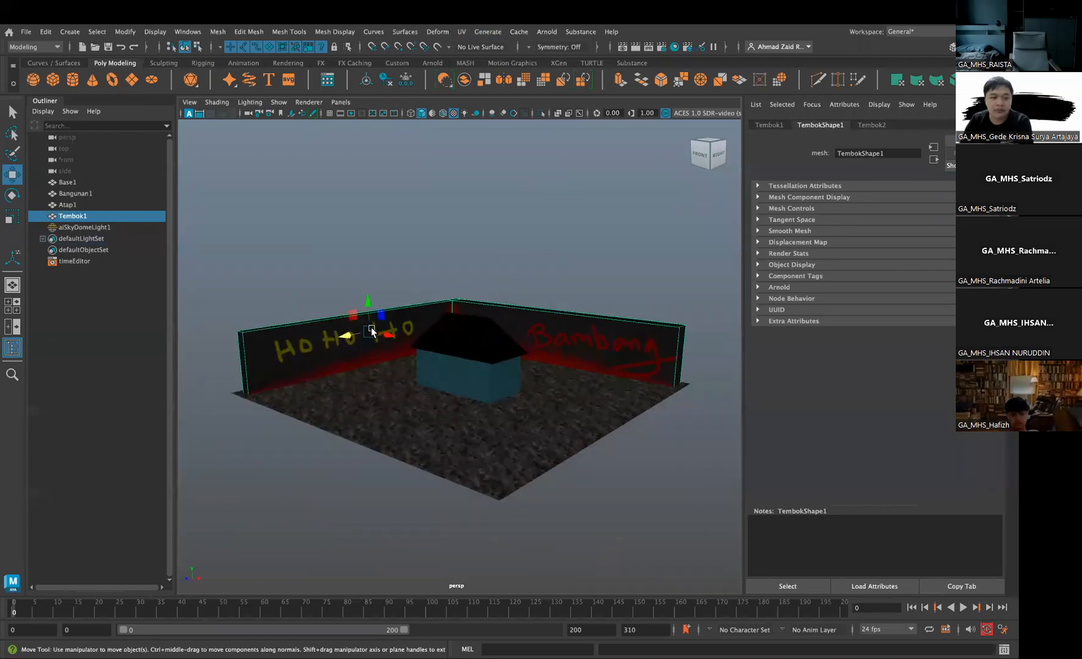
pyautogui.click(675, 48)
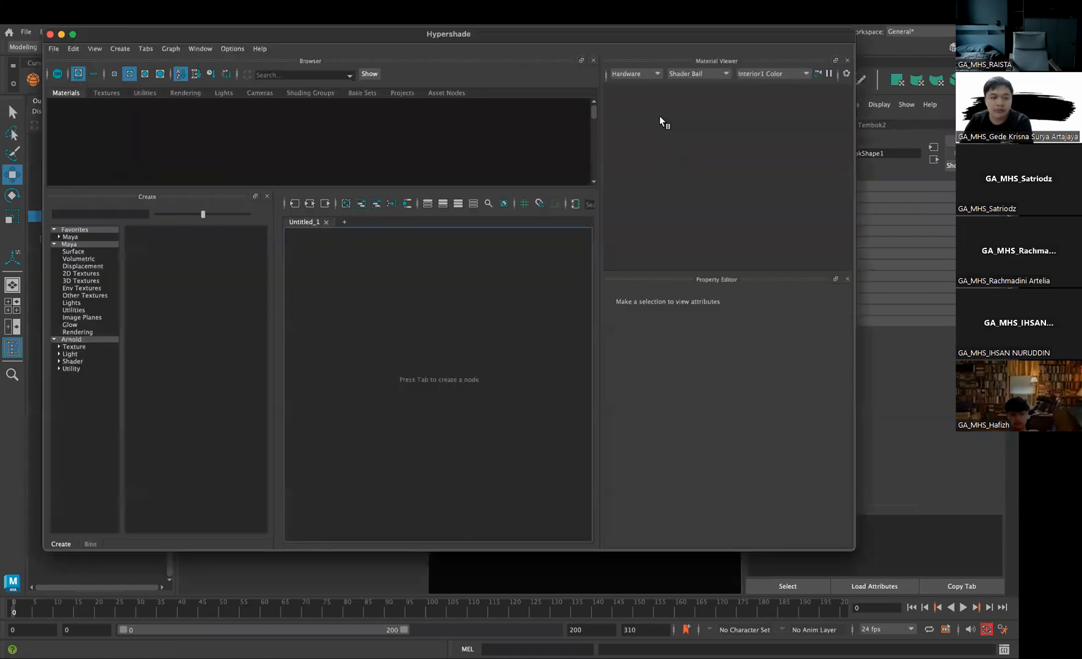
pyautogui.moveTo(343, 39); pyautogui.dragTo(490, 83)
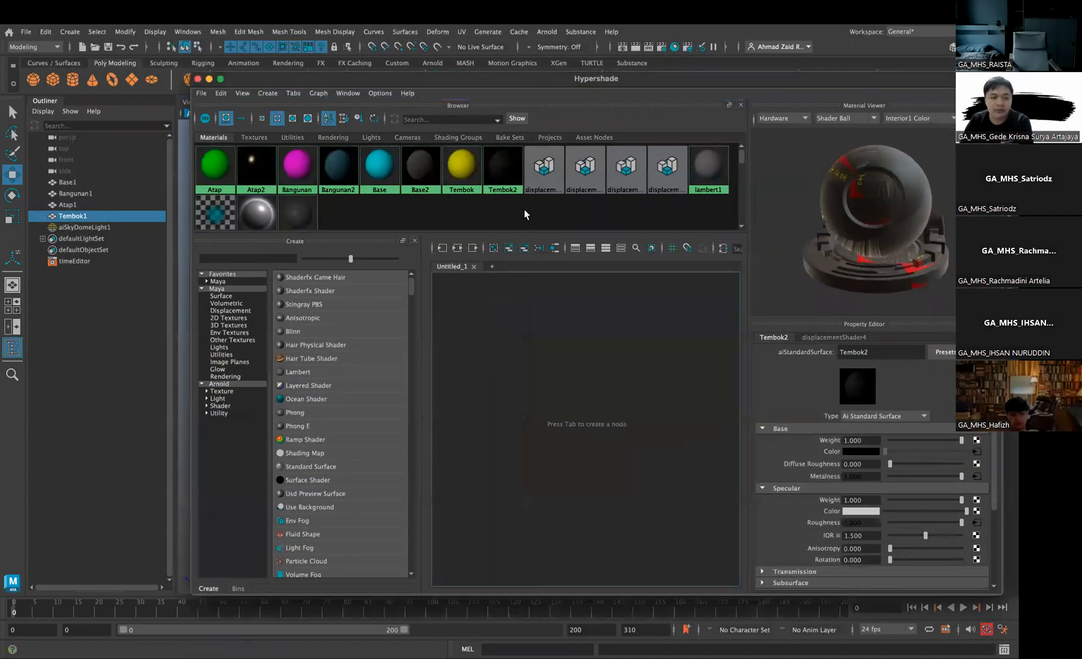
pyautogui.click(503, 172)
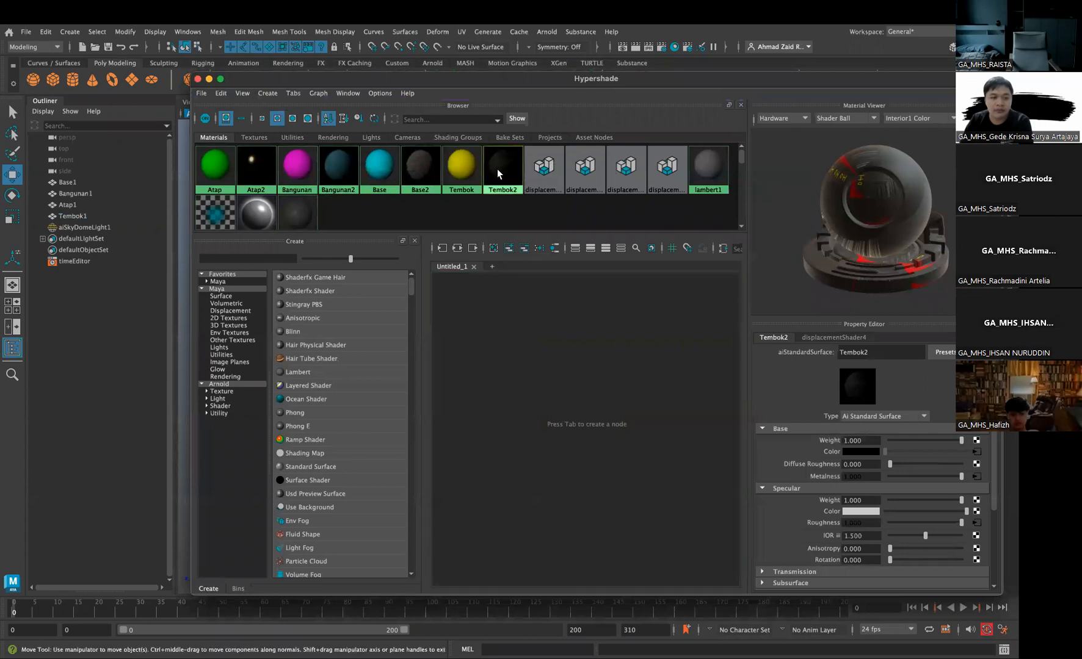
pyautogui.click(455, 249)
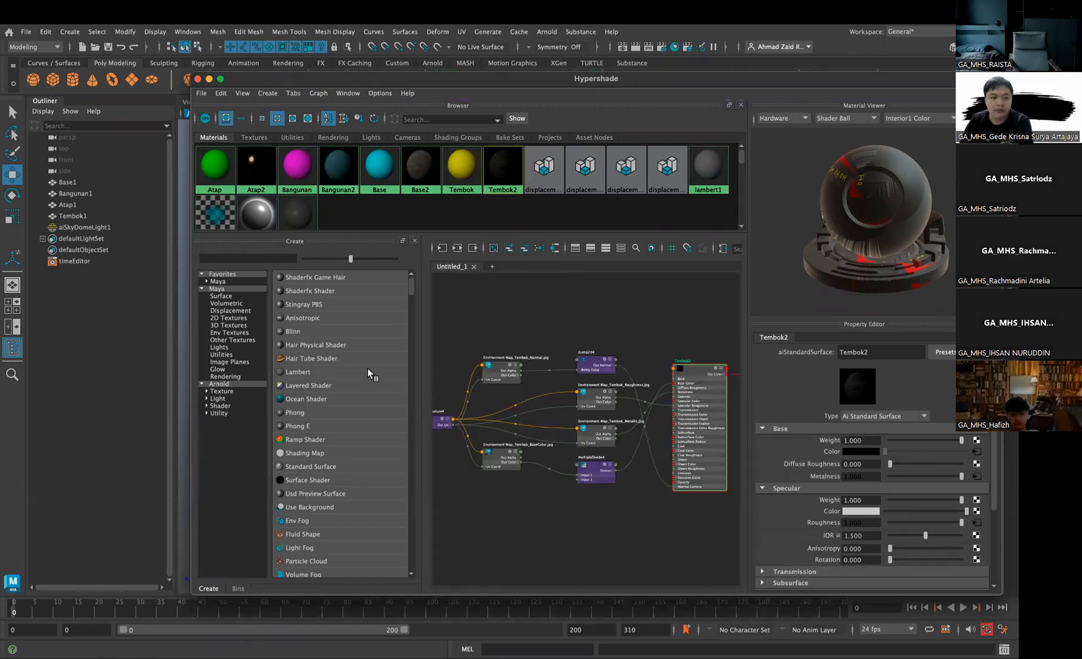
# Widen the Hypershade window and look over the complete Tembok2 node network
pyautogui.moveTo(191, 318); pyautogui.dragTo(36, 318)
pyautogui.scroll(5, 478, 405)
pyautogui.scroll(-5, 479, 405)
pyautogui.moveTo(478, 405); pyautogui.dragTo(551, 399, button='middle')
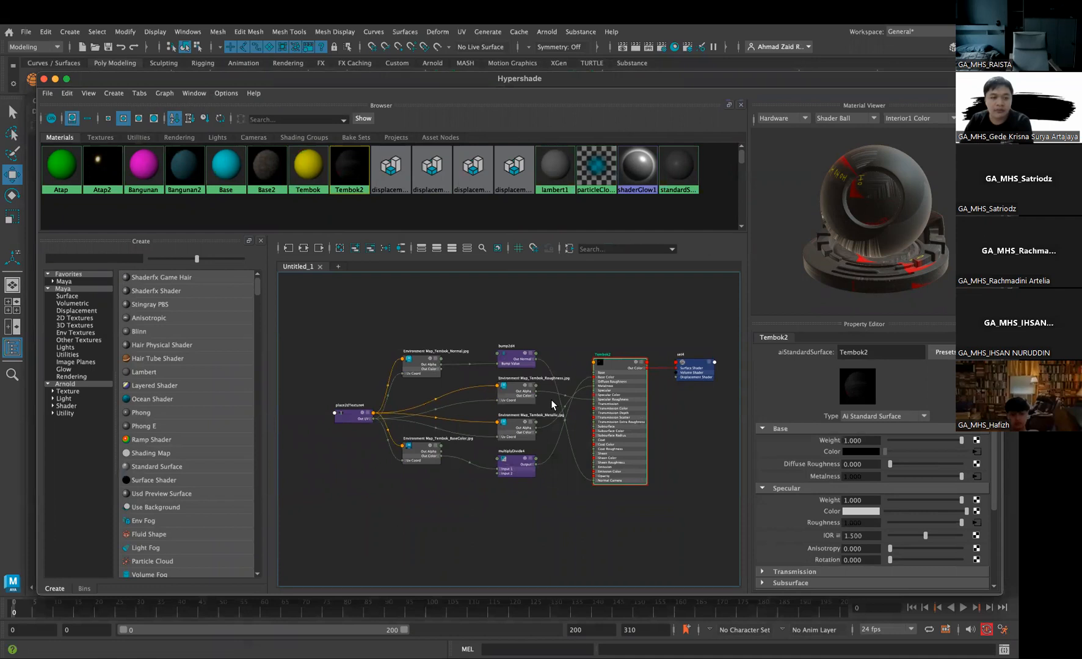
pyautogui.scroll(6, 570, 394)
pyautogui.scroll(-3, 570, 393)
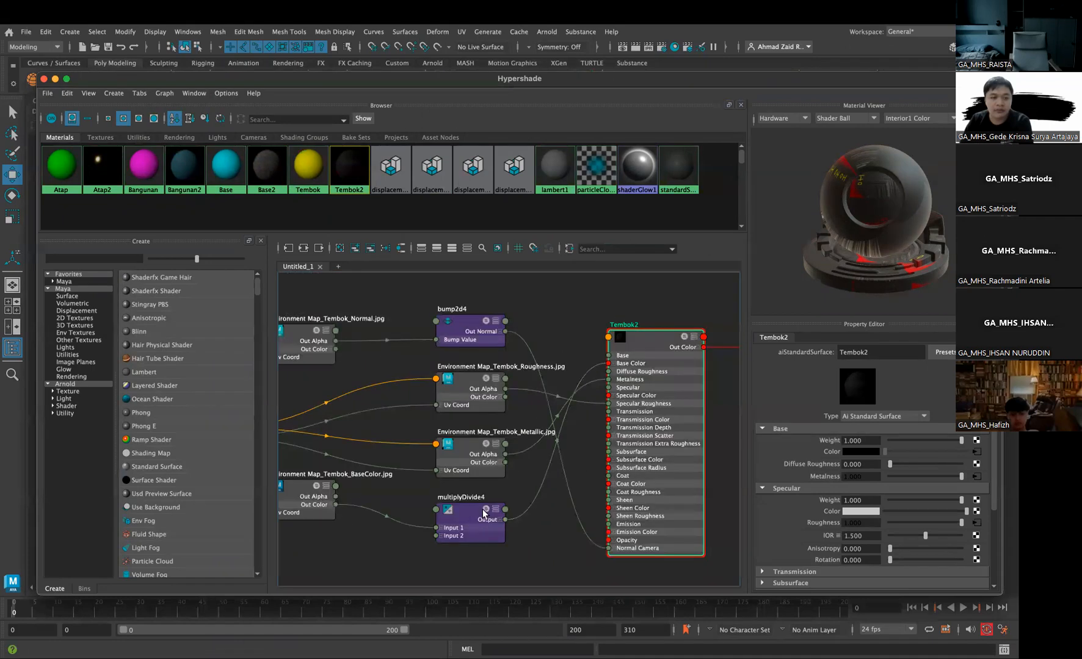
# Examine Tembok2's Metallic and Normal texture nodes and the set4 shading group's displacement texture, and move the set4 node slightly up
pyautogui.click(462, 453)
pyautogui.scroll(-2, 477, 396)
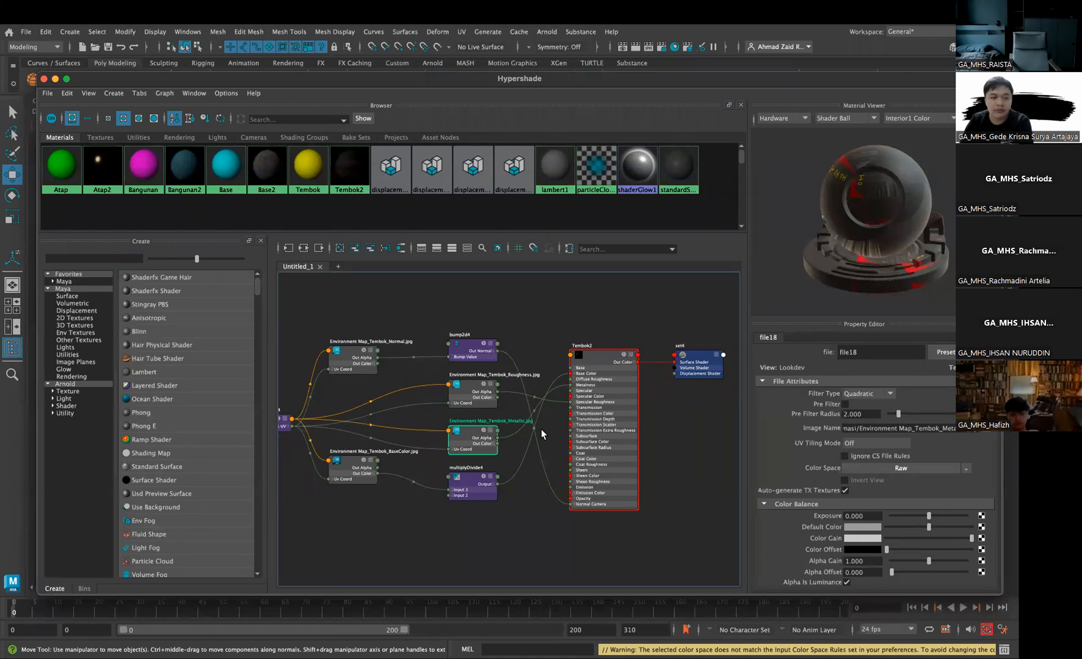
pyautogui.click(367, 371)
pyautogui.click(683, 375)
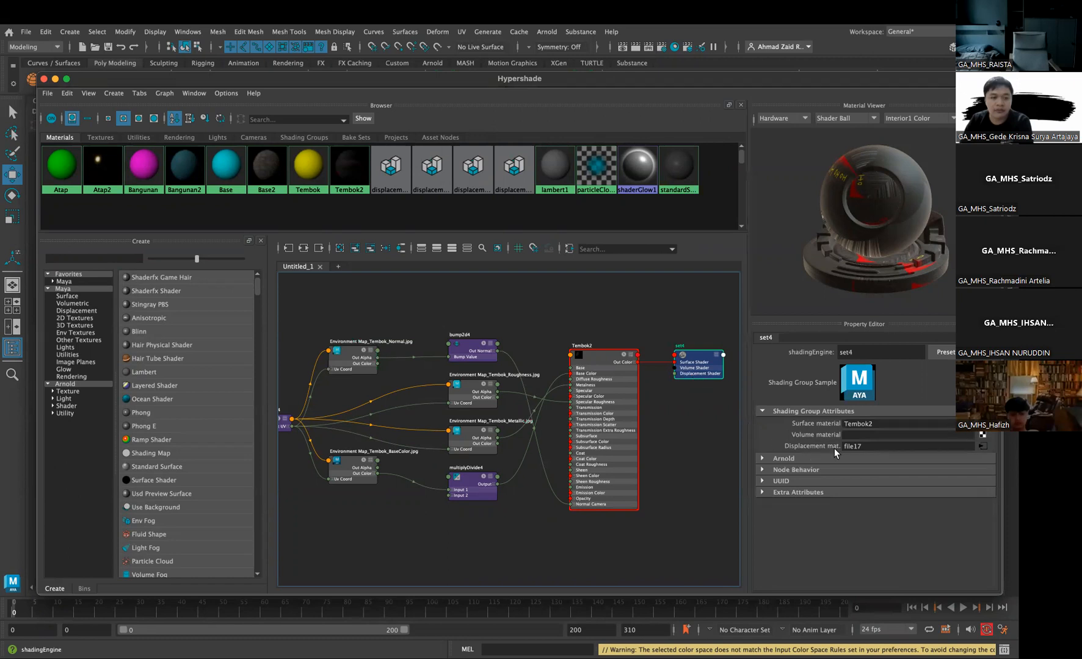
pyautogui.click(982, 446)
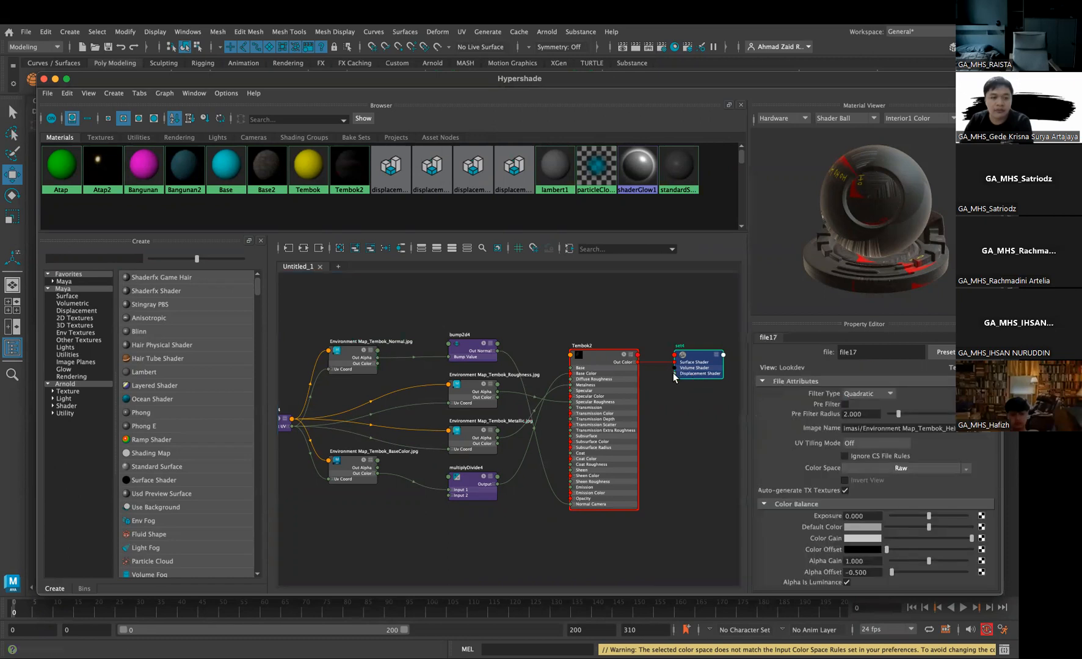
pyautogui.moveTo(690, 357); pyautogui.dragTo(687, 340)
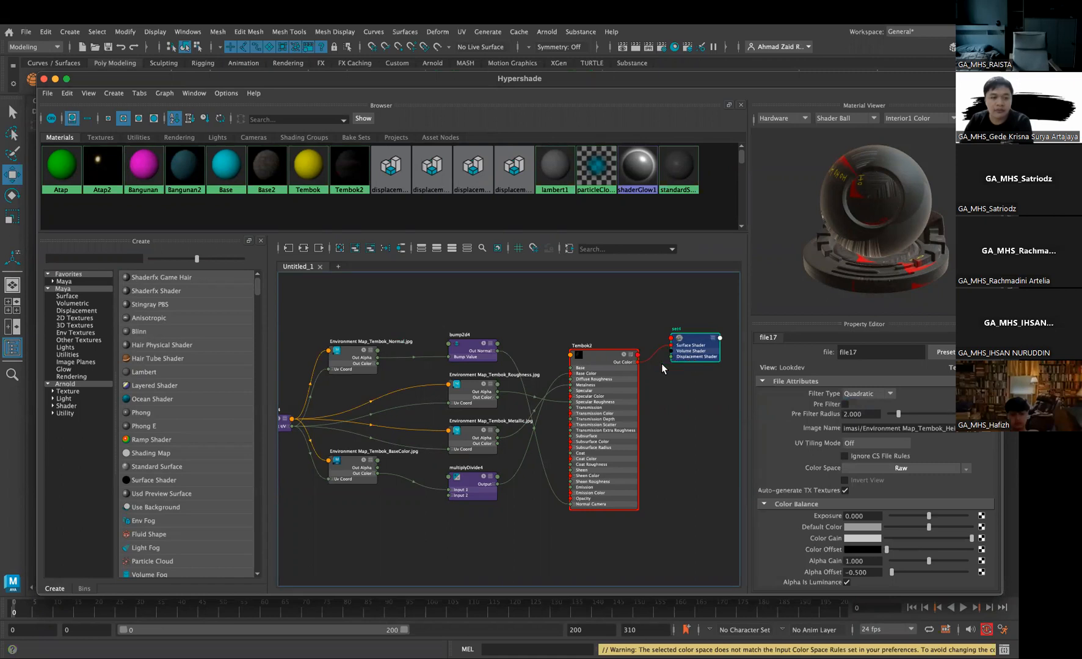
# Close the Hypershade and return to the textured house scene with aiSkyDomeLight1 selected
pyautogui.click(43, 80)
pyautogui.click(394, 271)
pyautogui.click(476, 375)
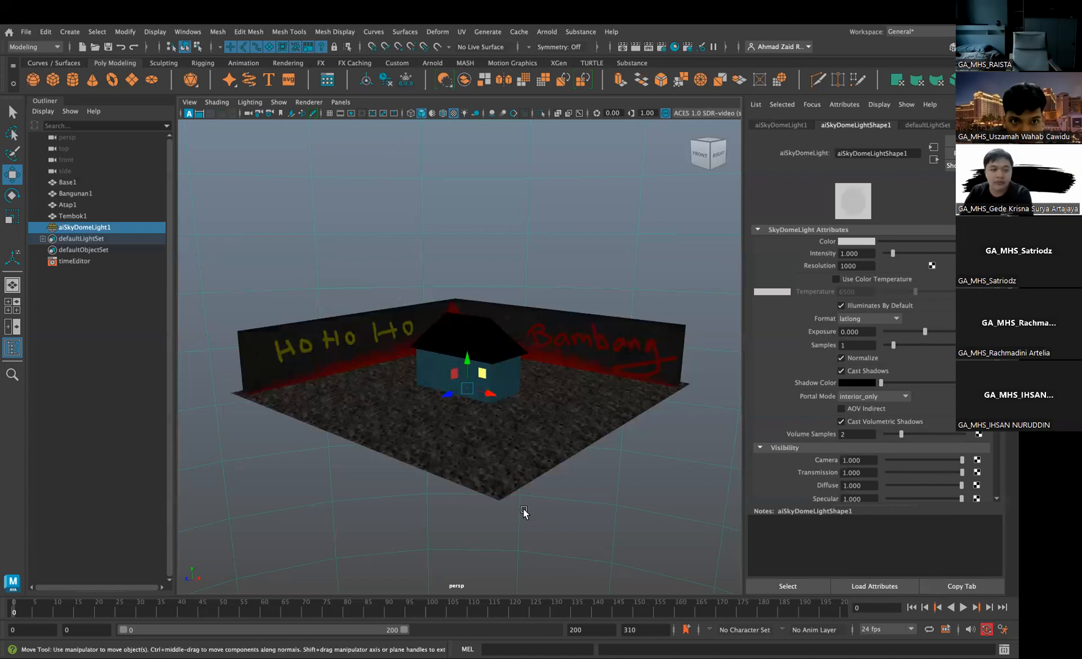
# Switch to Substance Painter to compare the painted house, wall and base with the scene, and switch back to Maya
pyautogui.hotkey('ctrl', 'Left')
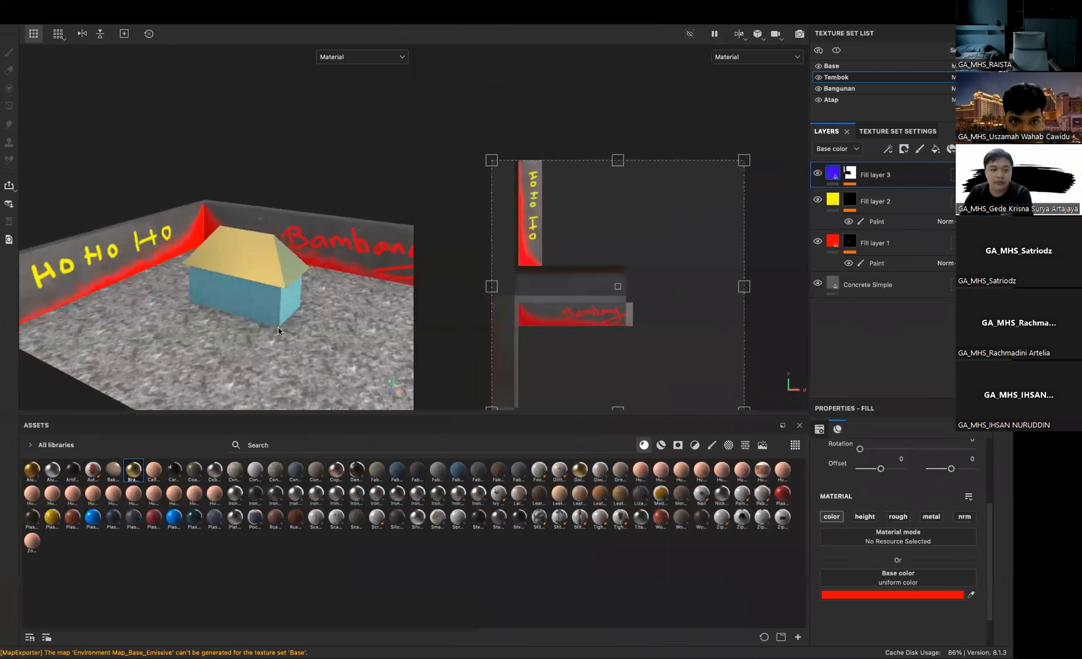
pyautogui.scroll(3, 277, 320)
pyautogui.scroll(-3, 277, 319)
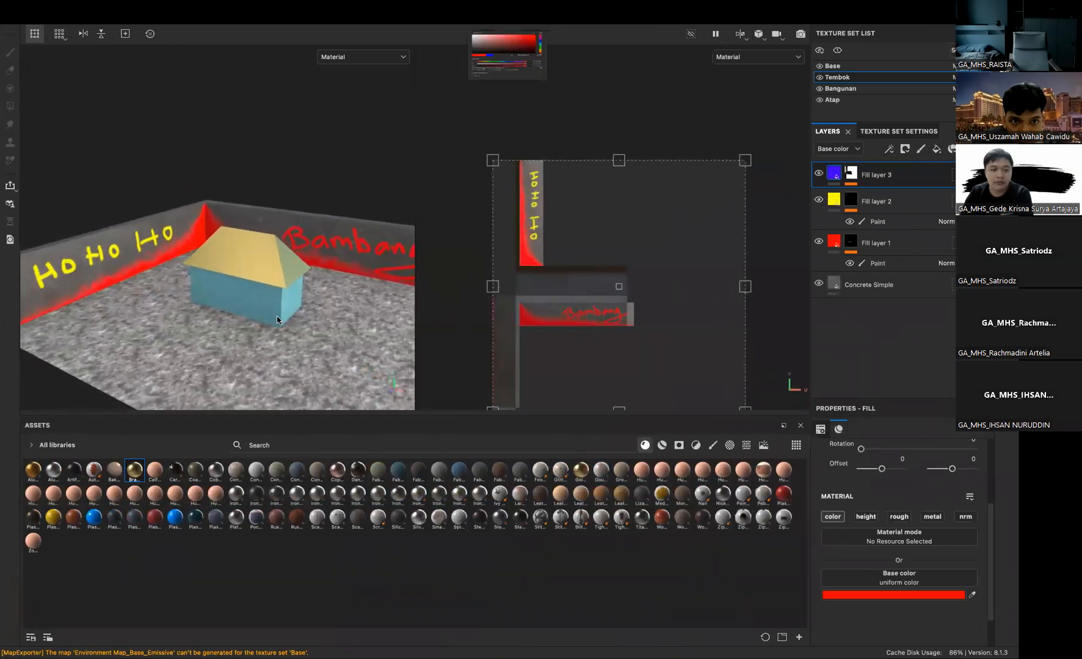
pyautogui.moveTo(276, 320)
pyautogui.keyDown('alt'); pyautogui.mouseDown()
pyautogui.moveTo(294, 294)
pyautogui.moveTo(36, 289)
pyautogui.moveTo(224, 258)
pyautogui.moveTo(161, 314)
pyautogui.moveTo(211, 313)
pyautogui.moveTo(232, 295)
pyautogui.moveTo(242, 306)
pyautogui.moveTo(241, 293)
pyautogui.moveTo(251, 316)
pyautogui.moveTo(280, 310)
pyautogui.moveTo(258, 313)
pyautogui.mouseUp(); pyautogui.keyUp('alt')
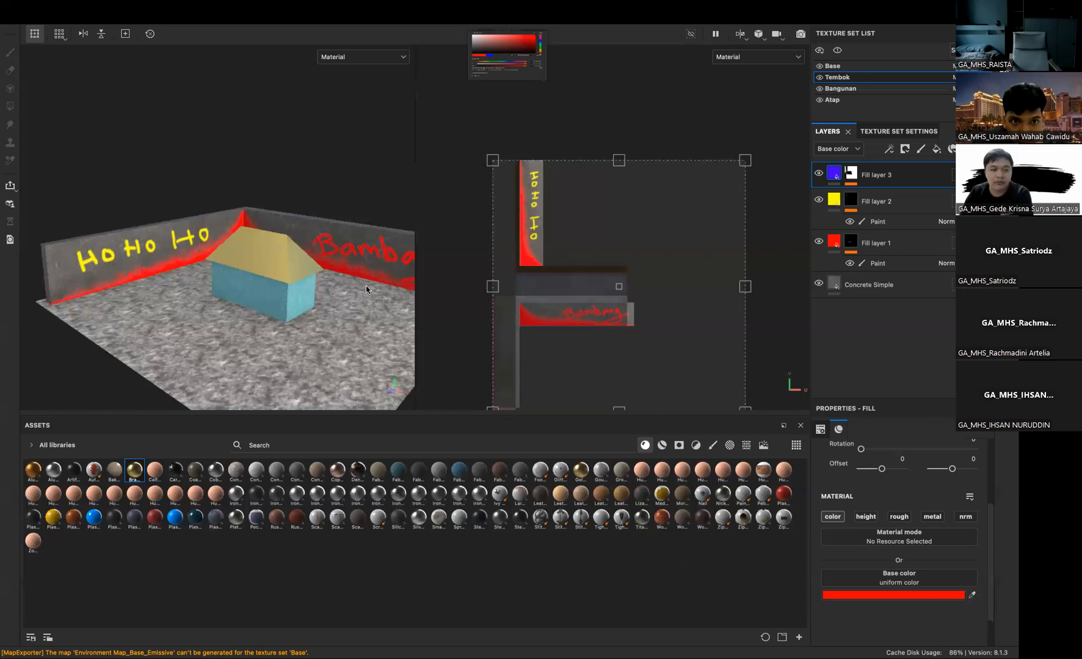
pyautogui.hotkey('ctrl', 'Right')
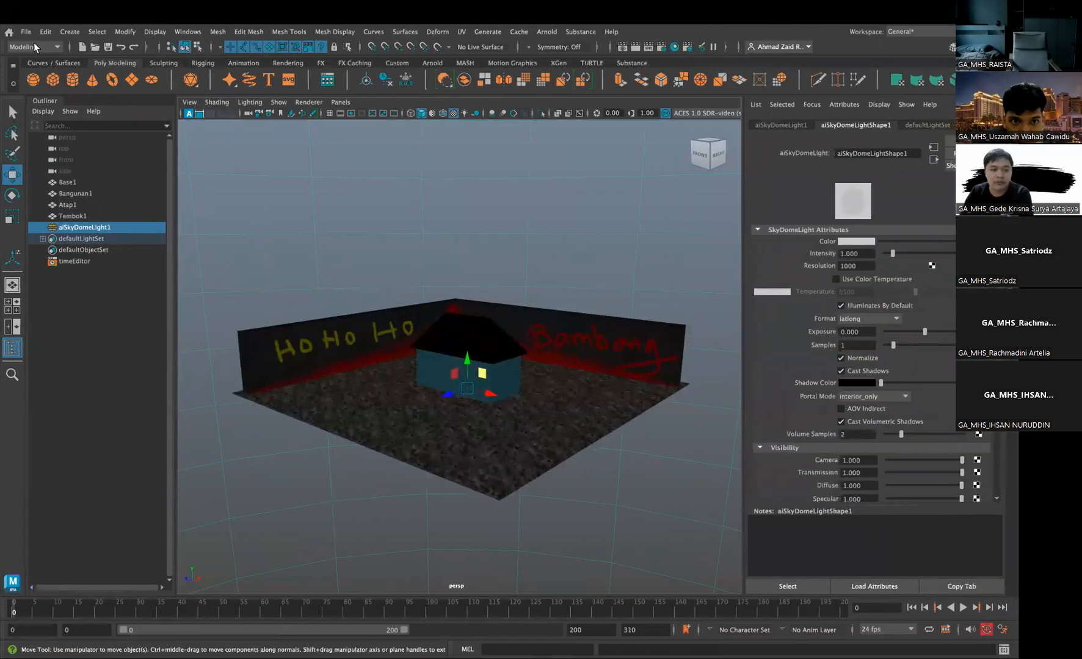
# Start a new scene, saving the changes to ICE3.mb, and display the viewport grid
pyautogui.click(30, 34)
pyautogui.click(43, 49)
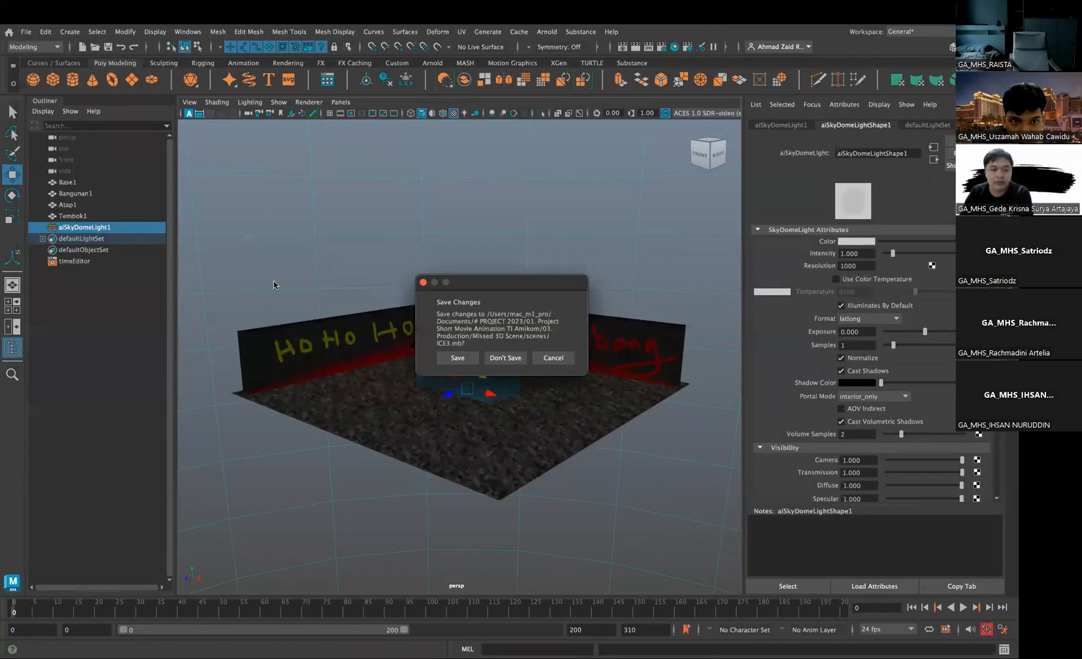
pyautogui.click(458, 358)
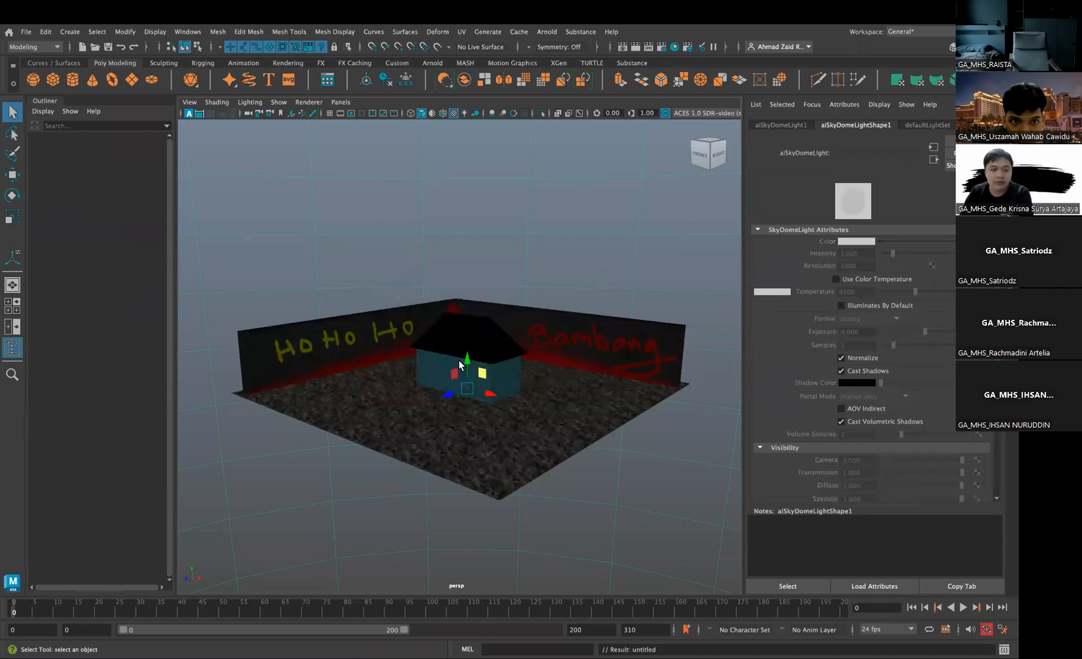
pyautogui.click(330, 114)
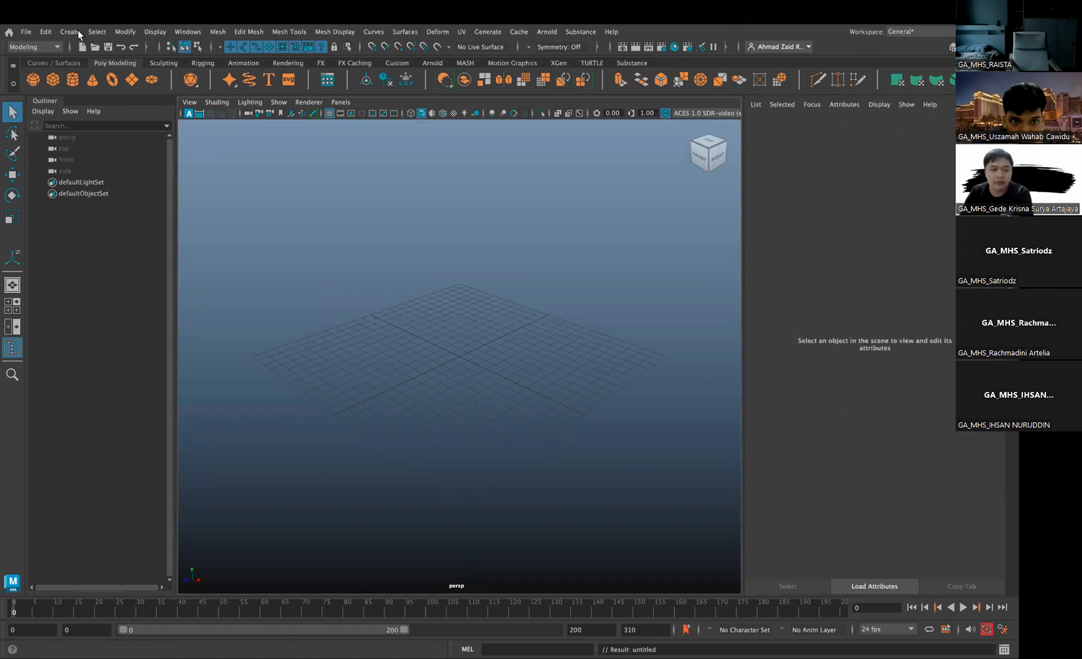
# Start an import and browse to Documents/! AMIKOM/05. PMGD ICE 2023/Materi 3D Animasi/Kelinci Karakter
pyautogui.click(26, 32)
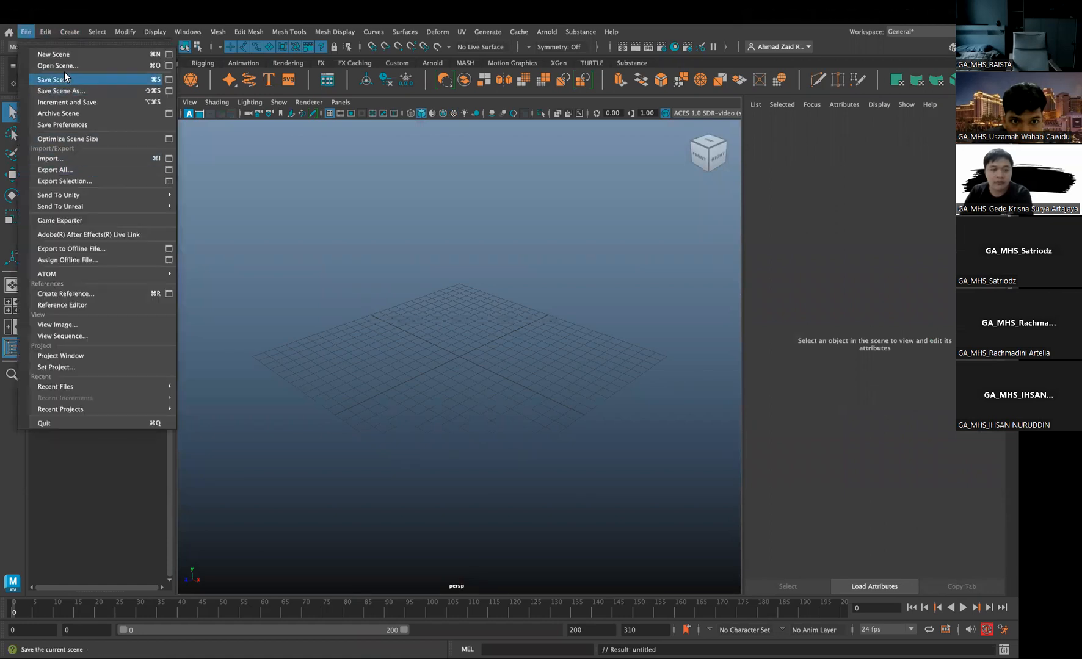
pyautogui.click(86, 160)
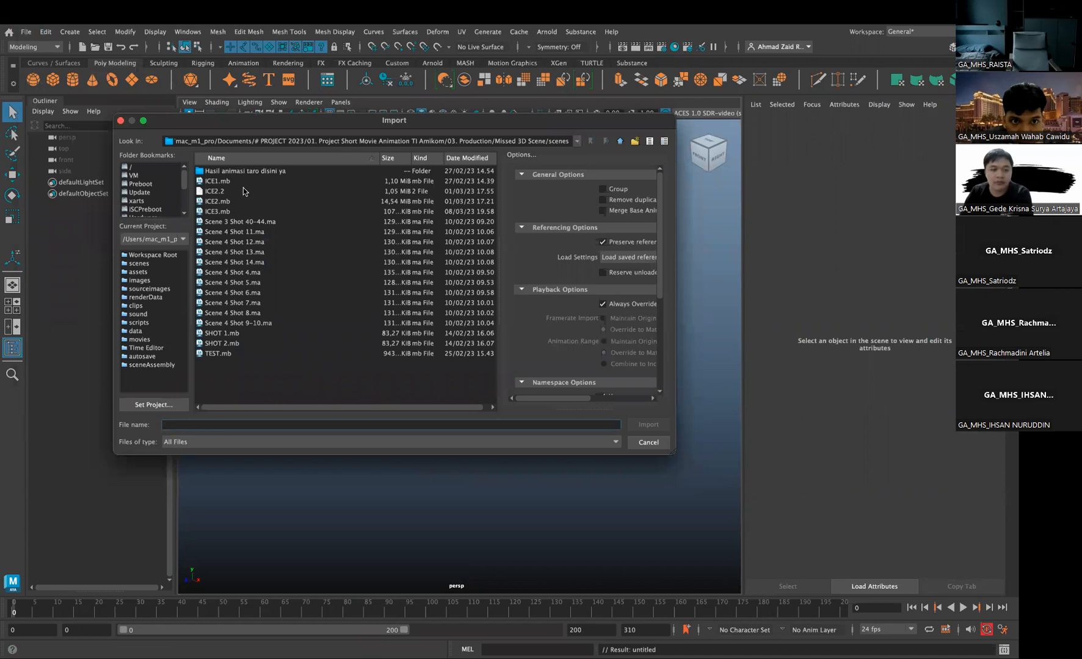
pyautogui.click(620, 141)
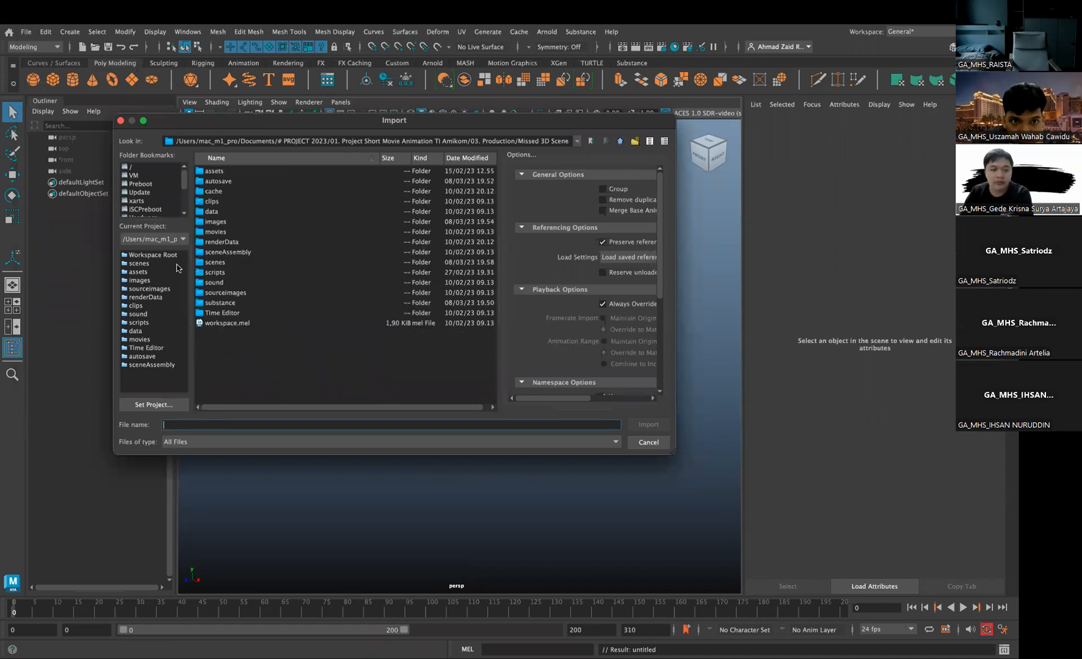
pyautogui.scroll(-3, 150, 196)
pyautogui.click(148, 202)
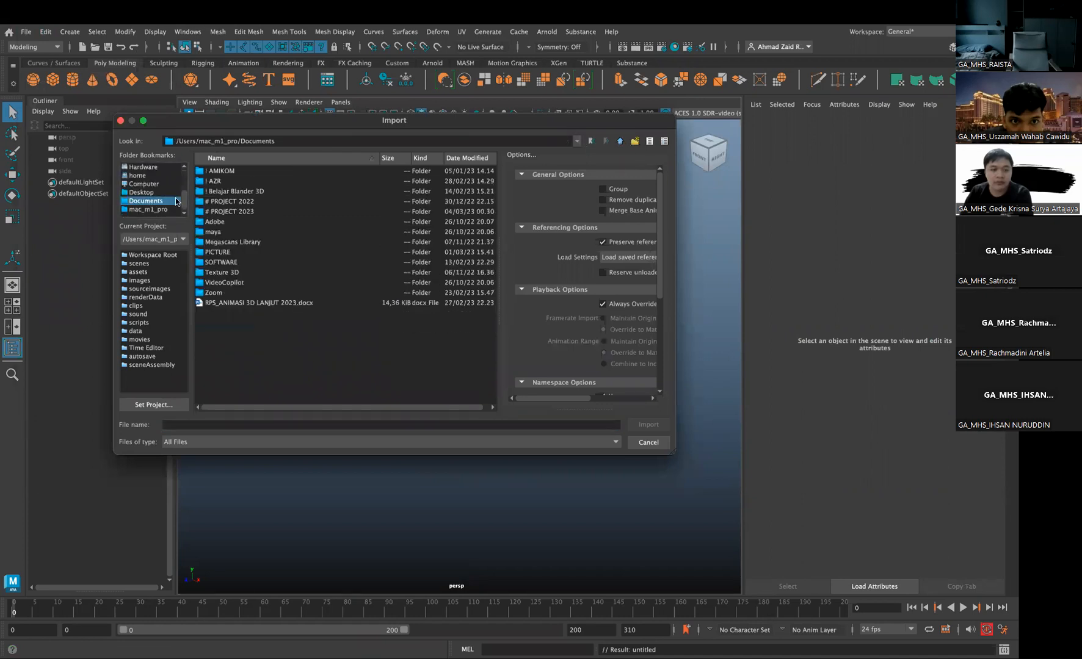
pyautogui.click(224, 173)
pyautogui.doubleClick(225, 174)
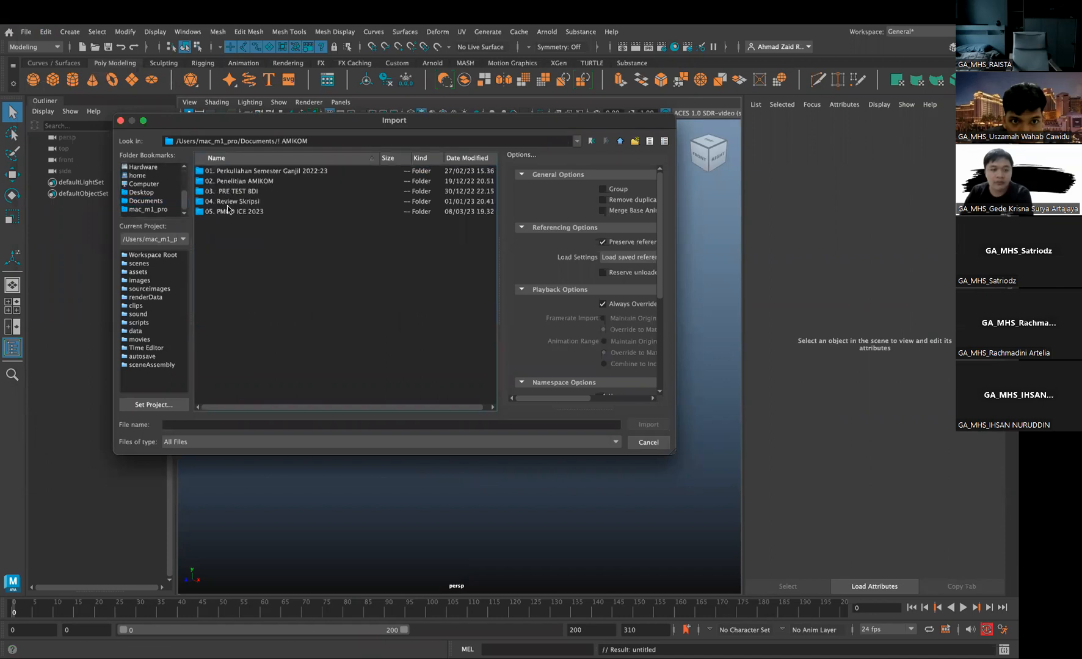
pyautogui.doubleClick(230, 211)
pyautogui.doubleClick(226, 176)
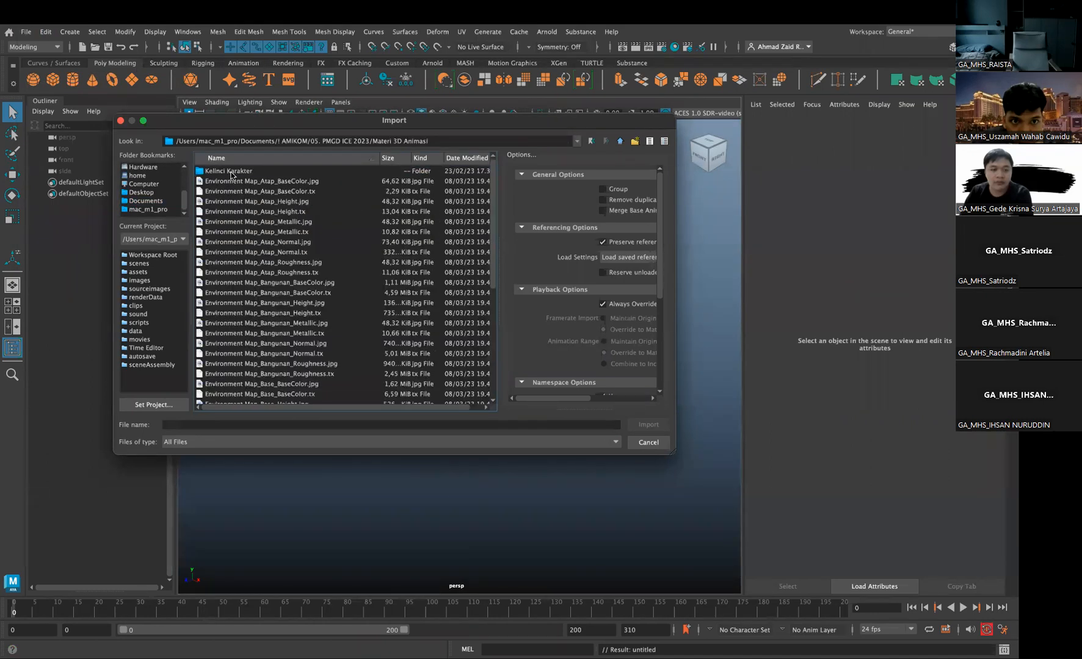
pyautogui.doubleClick(228, 173)
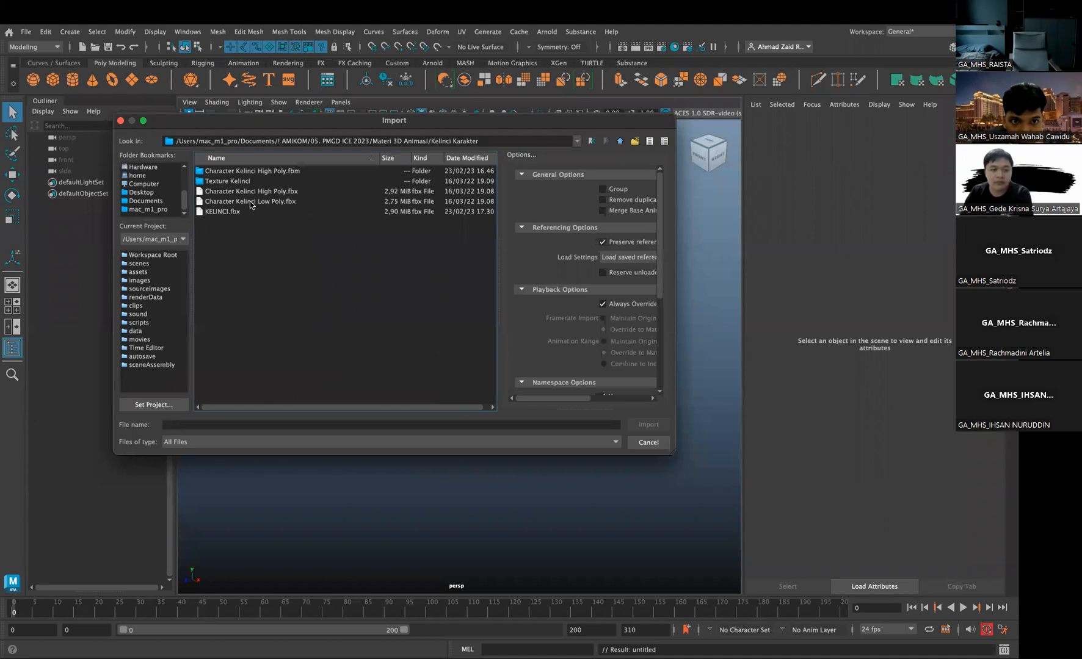
# Import Character Kelinci Low Poly.fbx and frame the rabbit from the front
pyautogui.click(248, 192)
pyautogui.click(244, 201)
pyautogui.click(247, 191)
pyautogui.click(240, 203)
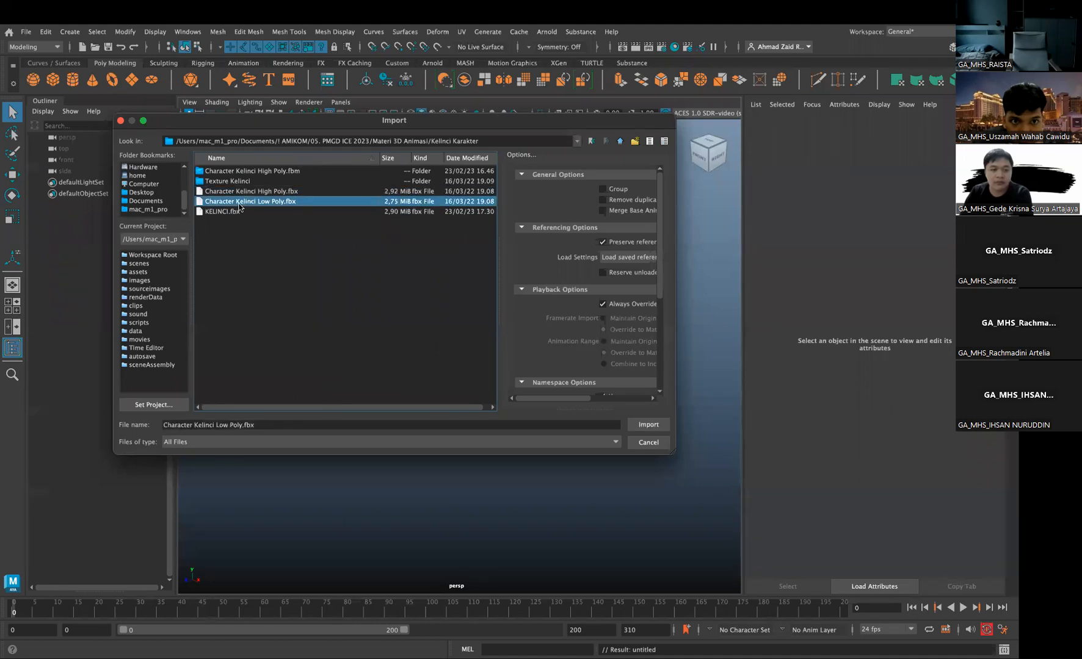
pyautogui.doubleClick(240, 202)
pyautogui.scroll(10, 442, 343)
pyautogui.keyDown('alt'); pyautogui.moveTo(456, 282); pyautogui.dragTo(409, 358, button='middle'); pyautogui.keyUp('alt')
pyautogui.keyDown('alt'); pyautogui.moveTo(409, 358); pyautogui.dragTo(480, 177); pyautogui.keyUp('alt')
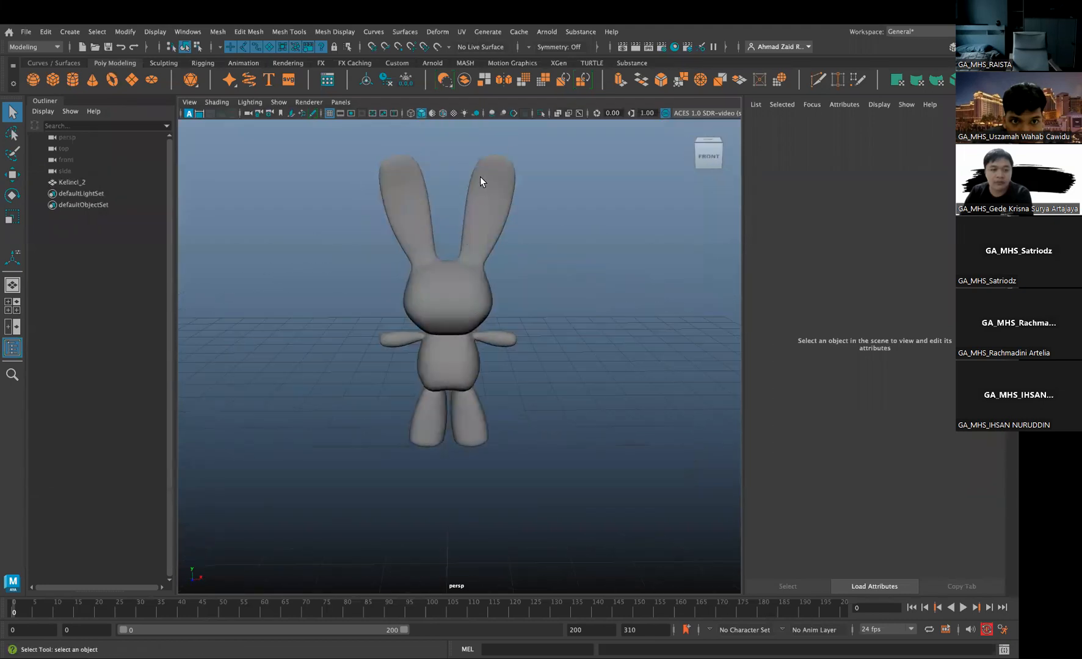
# Show textures in the viewport and select the rabbit mesh Kelinci_2
pyautogui.click(454, 113)
pyautogui.keyDown('alt'); pyautogui.moveTo(412, 274); pyautogui.dragTo(453, 337); pyautogui.keyUp('alt')
pyautogui.click(461, 349)
pyautogui.scroll(3, 450, 339)
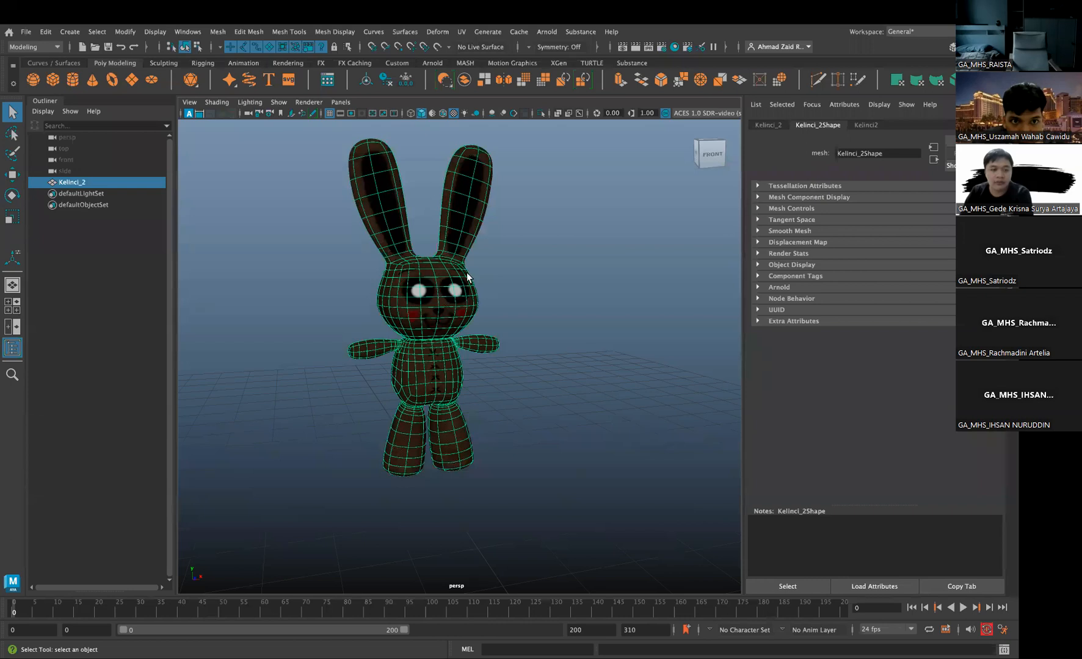
# Open the UV Editor to examine the rabbit's existing UV layout, and close it again
pyautogui.click(461, 31)
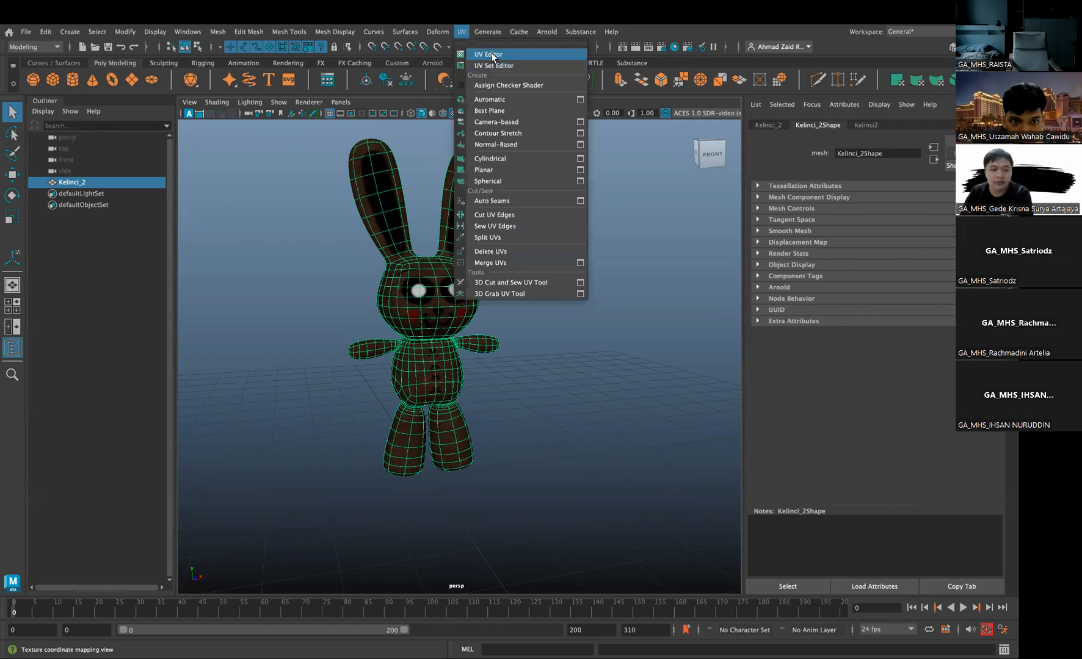
pyautogui.click(492, 55)
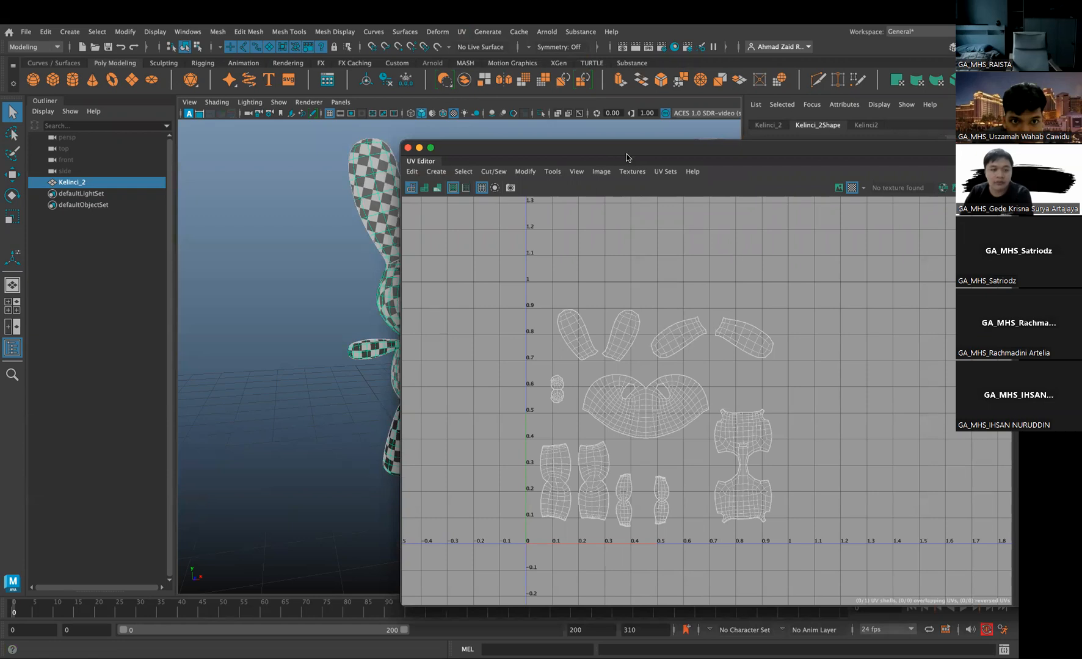
pyautogui.moveTo(627, 155); pyautogui.dragTo(512, 145)
pyautogui.moveTo(635, 135); pyautogui.dragTo(459, 116)
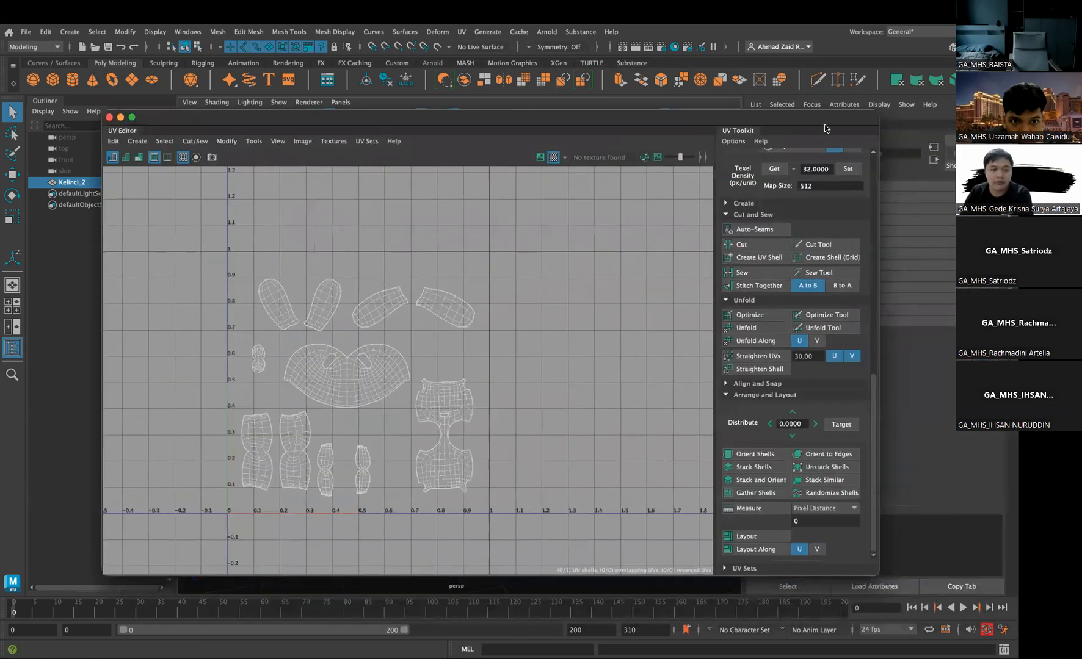
pyautogui.click(111, 119)
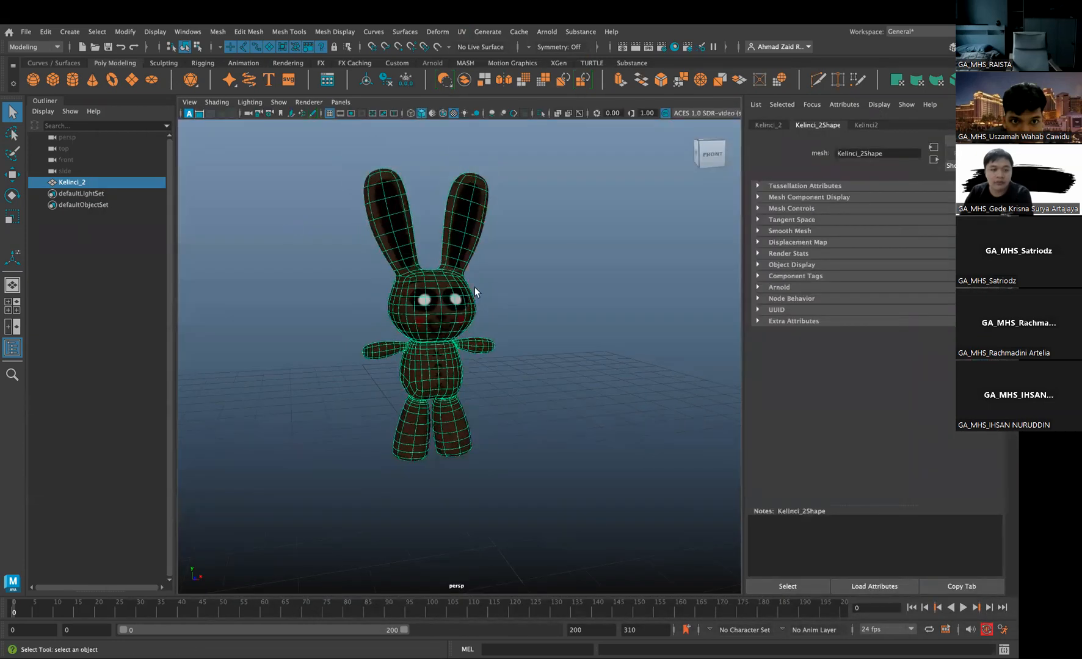
# Assign a new Lambert material to the rabbit and name it RABBIT
pyautogui.scroll(3, 492, 288)
pyautogui.moveTo(413, 282); pyautogui.dragTo(467, 265, button='right')
pyautogui.click(458, 281)
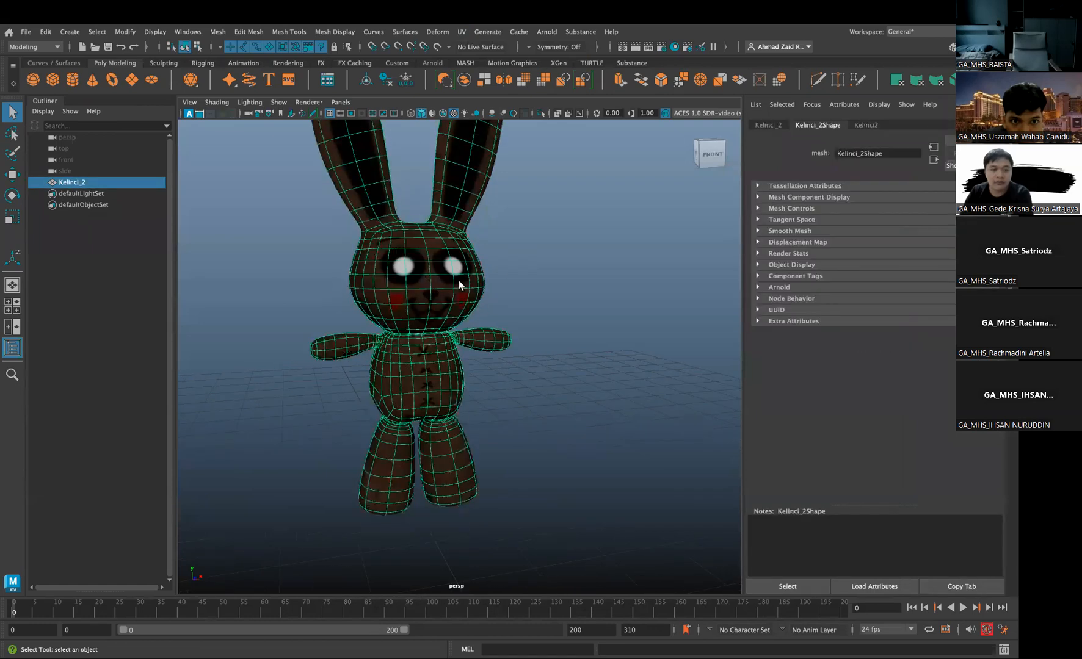
pyautogui.click(865, 125)
pyautogui.moveTo(433, 267); pyautogui.dragTo(516, 544, button='right')
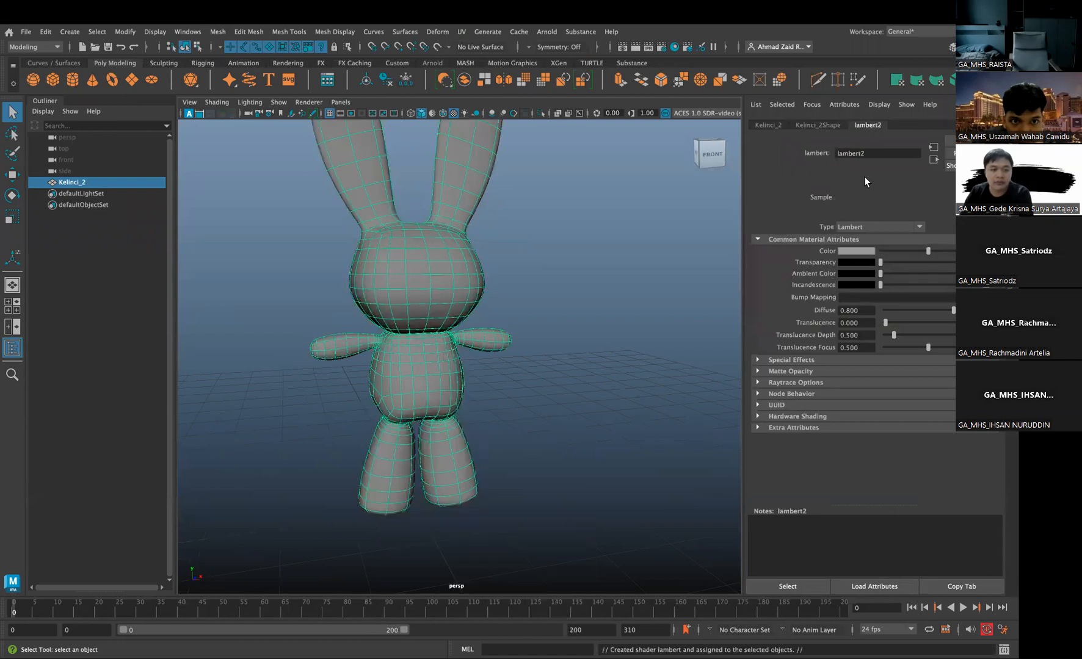
pyautogui.write('KABBIT')
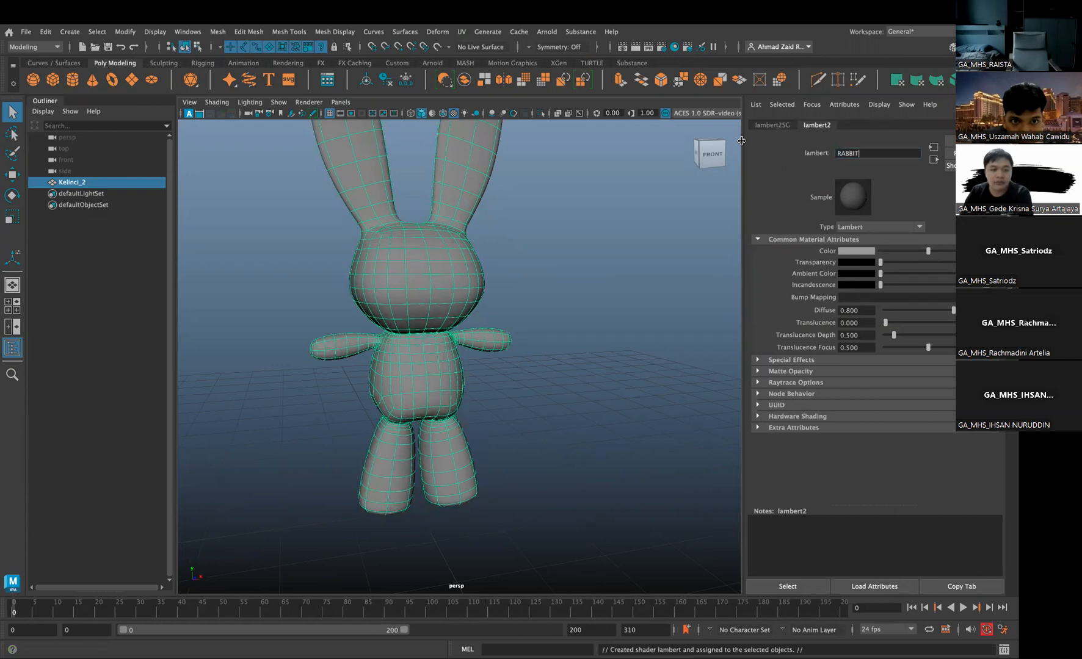
pyautogui.press('Return')
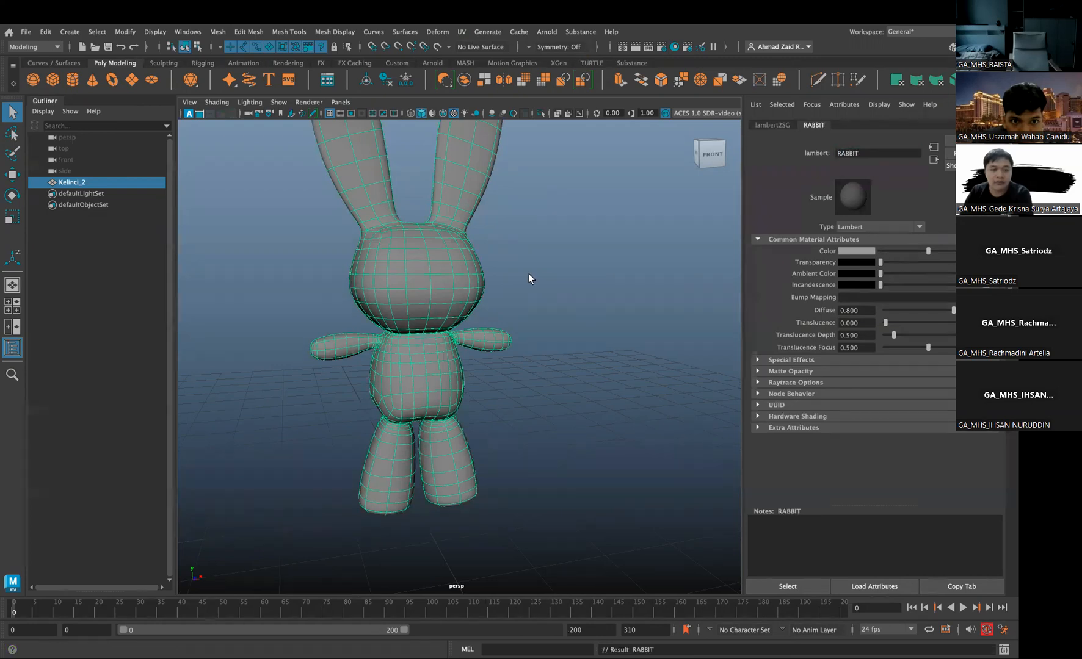
# Reopen the UV Editor for the rabbit and place its window beside the model so the checkered mesh can be inspected
pyautogui.keyDown('alt'); pyautogui.moveTo(492, 172); pyautogui.dragTo(508, 299); pyautogui.keyUp('alt')
pyautogui.keyDown('alt'); pyautogui.moveTo(503, 257); pyautogui.dragTo(448, 125); pyautogui.keyUp('alt')
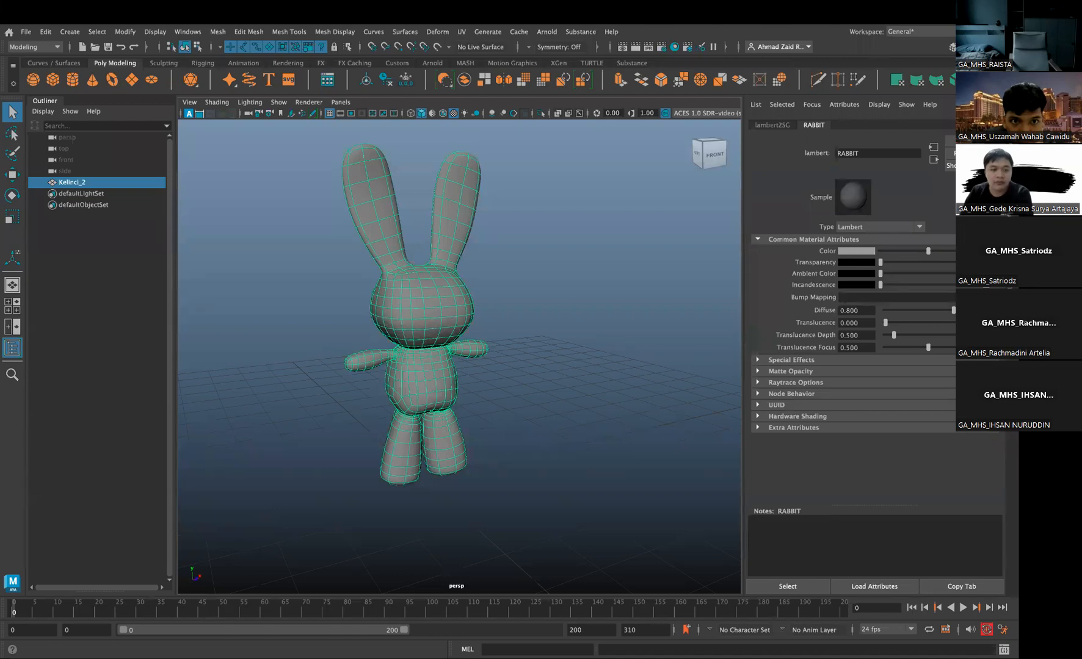
pyautogui.moveTo(474, 243)
pyautogui.keyDown('alt'); pyautogui.mouseDown()
pyautogui.moveTo(452, 240)
pyautogui.moveTo(475, 245)
pyautogui.mouseUp(); pyautogui.keyUp('alt')
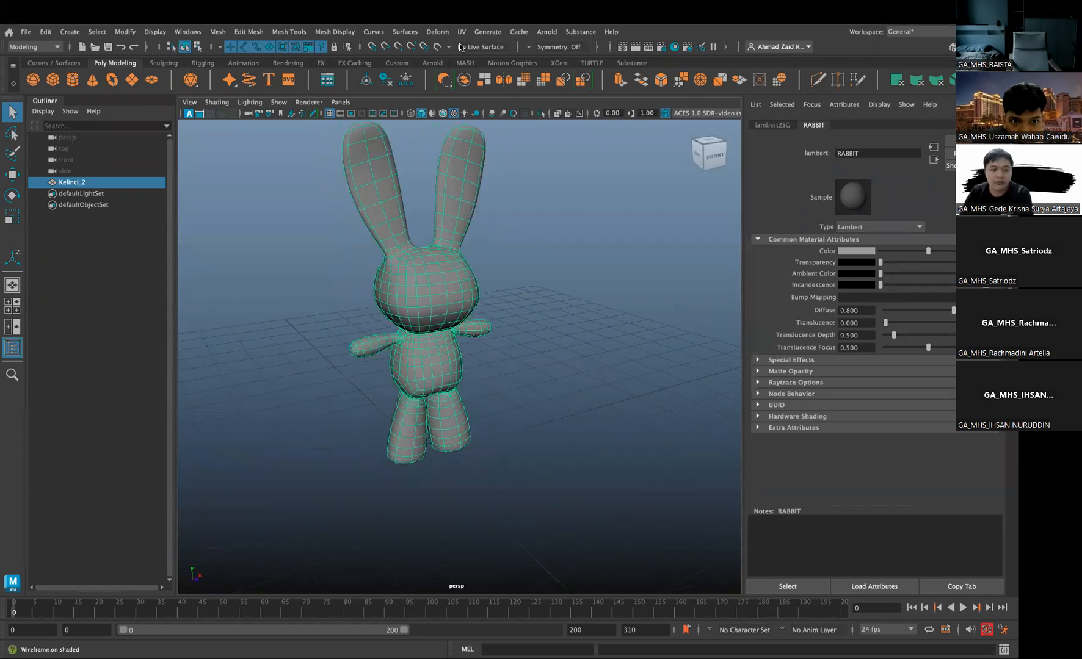
pyautogui.click(461, 32)
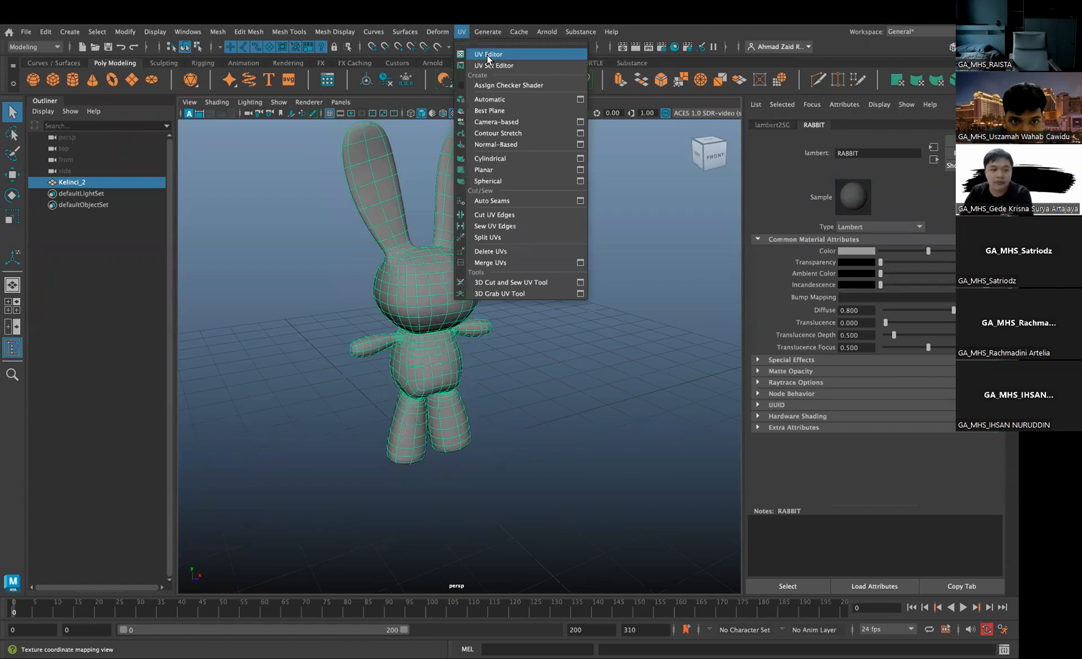
pyautogui.click(488, 56)
pyautogui.moveTo(384, 125); pyautogui.dragTo(632, 141)
pyautogui.keyDown('alt'); pyautogui.moveTo(274, 219); pyautogui.dragTo(303, 278); pyautogui.keyUp('alt')
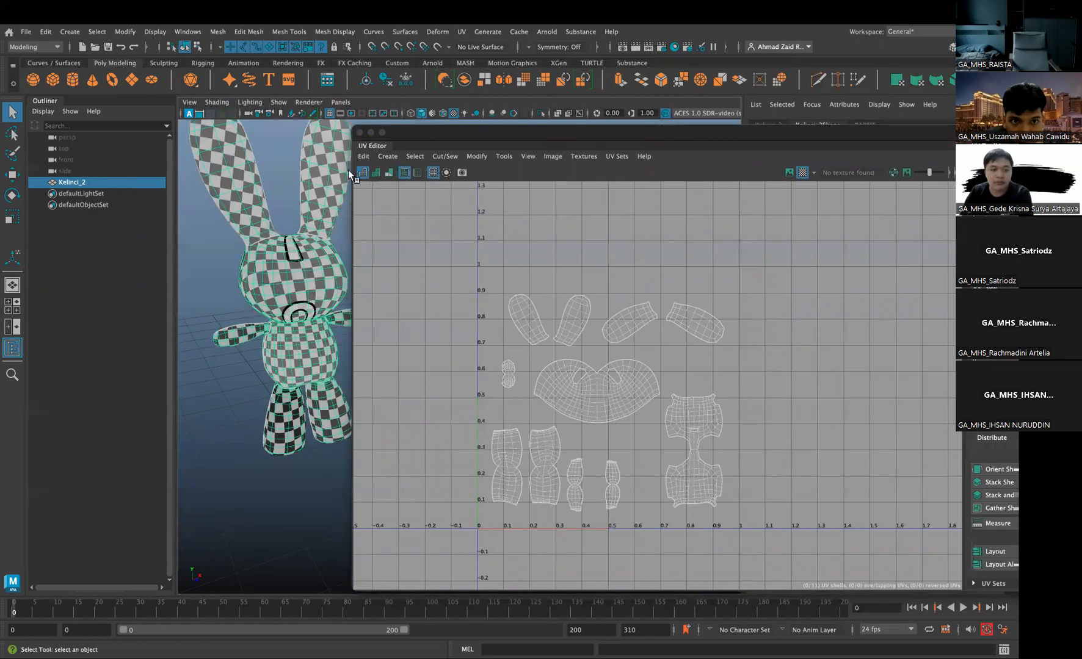
# Apply automatic UV mapping to the rabbit, return to object mode and narrow the UV Editor window to uncover the model
pyautogui.click(460, 32)
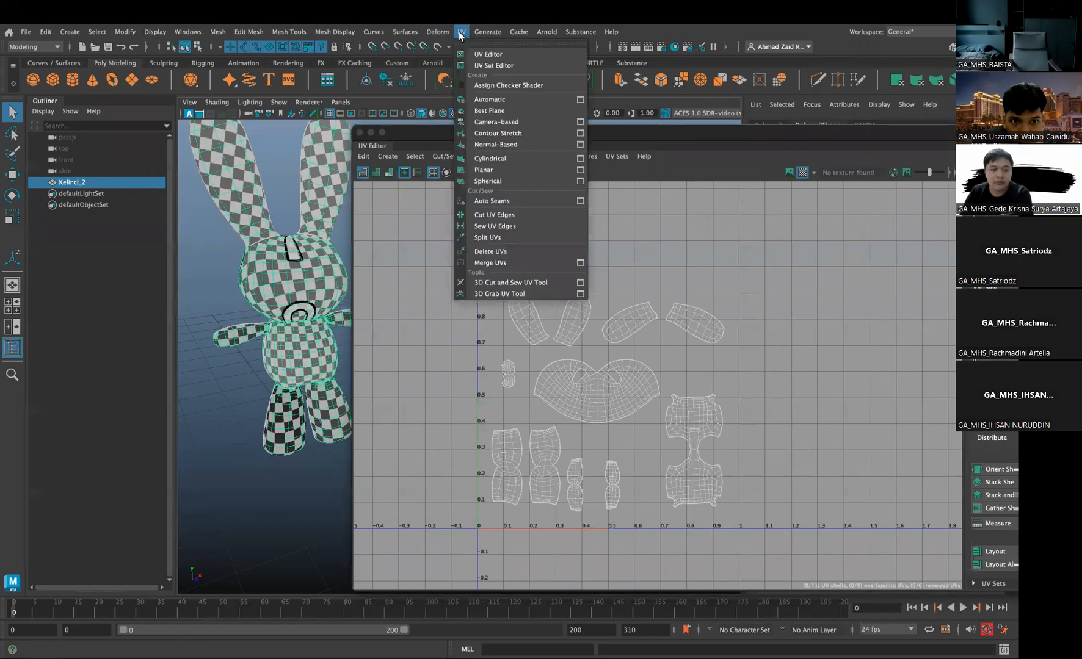
pyautogui.moveTo(470, 40)
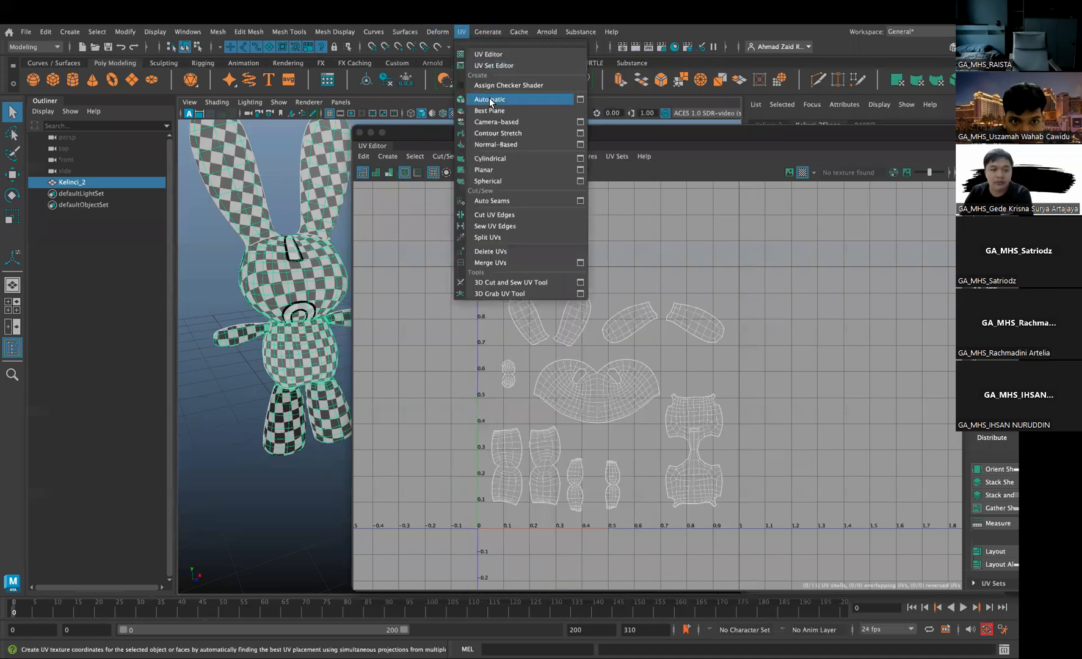
pyautogui.click(490, 100)
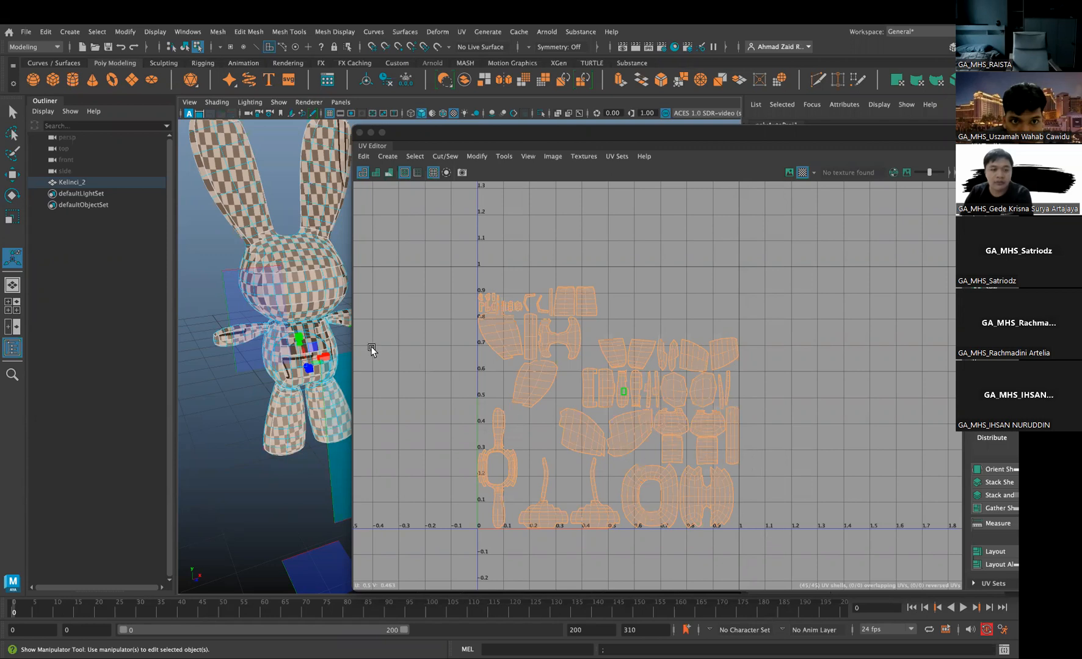
pyautogui.moveTo(332, 316); pyautogui.dragTo(362, 293, button='right')
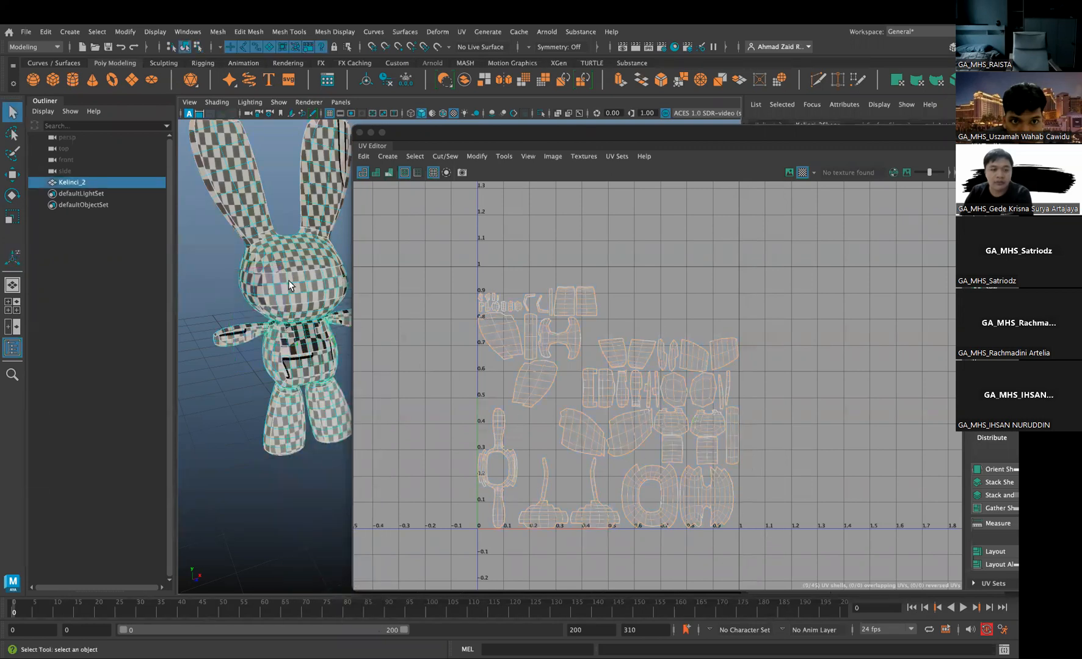
pyautogui.moveTo(354, 150); pyautogui.dragTo(467, 146)
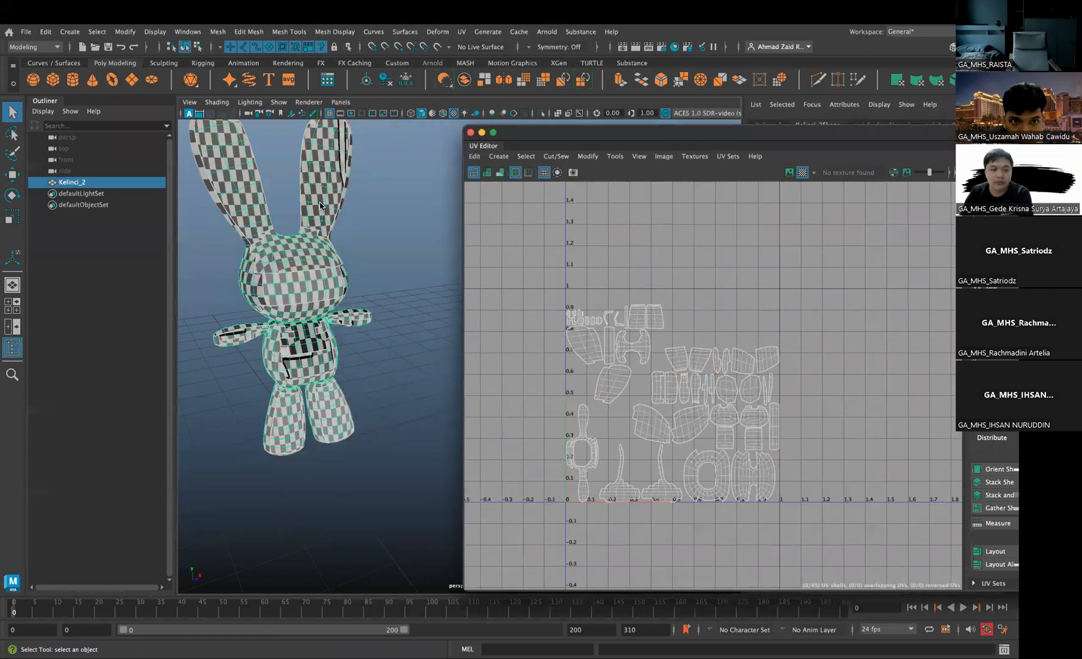
# Apply a Planar UV projection to the whole rabbit
pyautogui.click(340, 158)
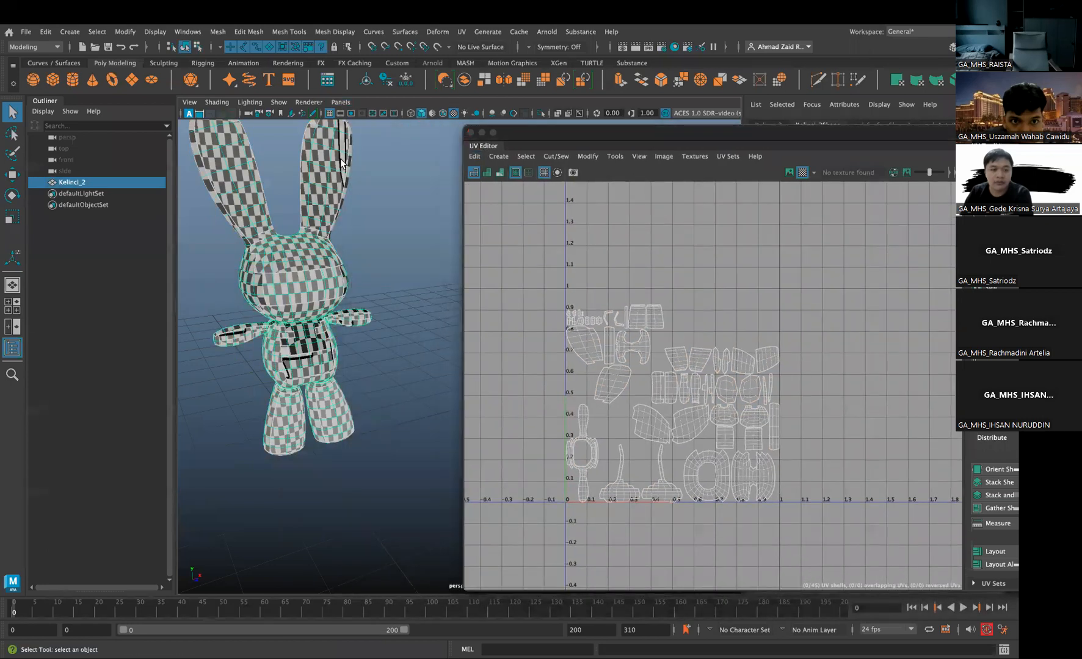
pyautogui.click(461, 31)
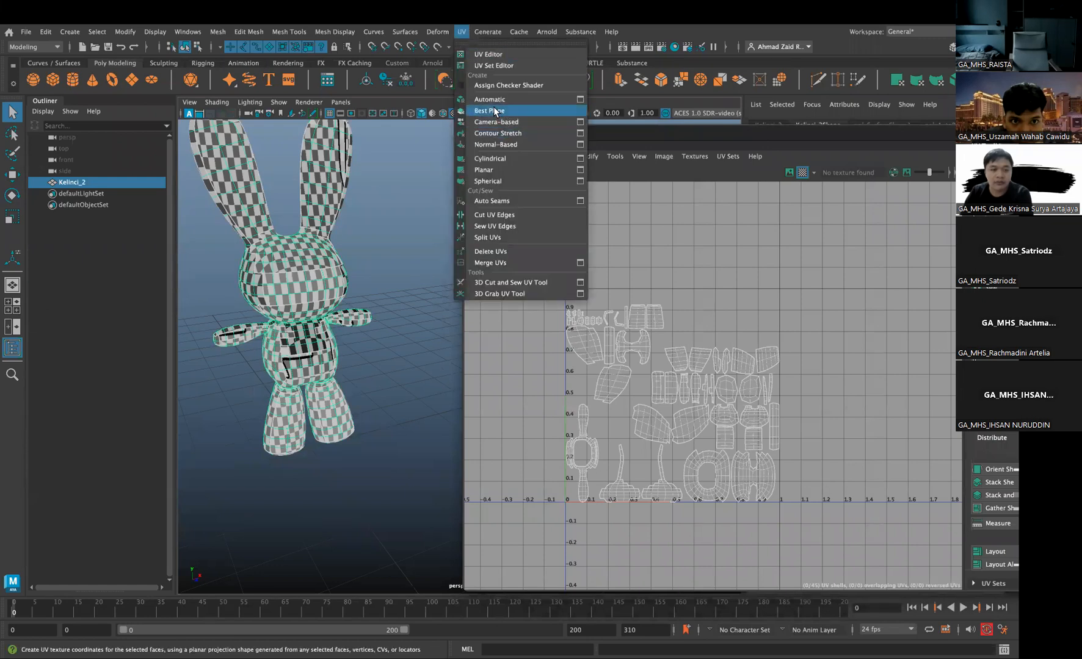
pyautogui.click(490, 170)
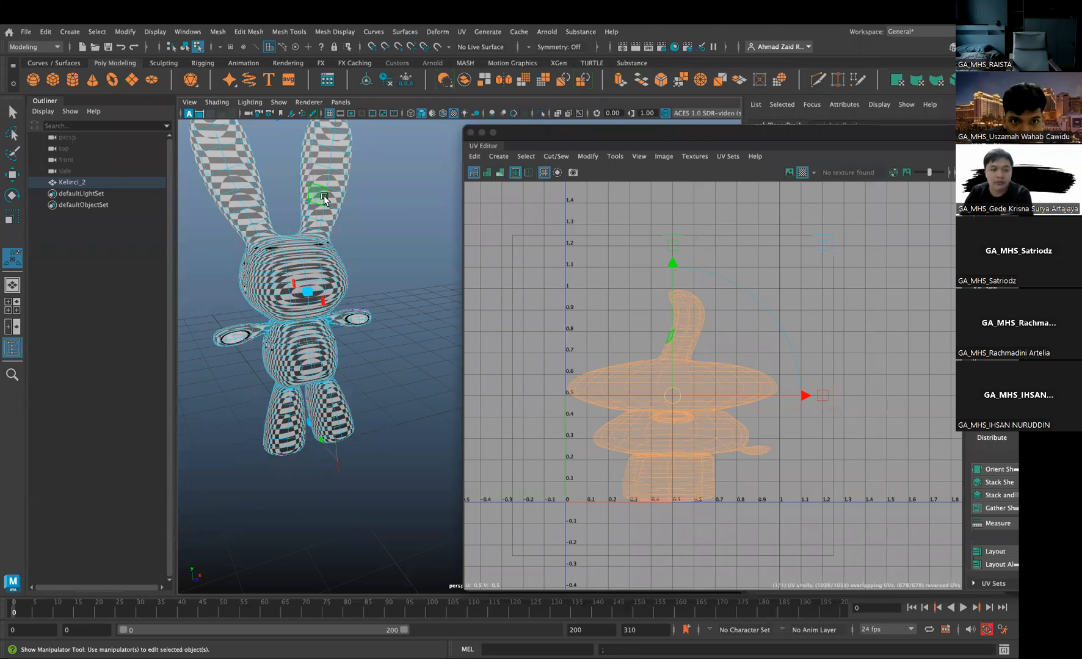
pyautogui.scroll(5, 292, 260)
pyautogui.moveTo(292, 260); pyautogui.dragTo(442, 394, button='middle')
pyautogui.press('super+z')
# Switch the rabbit to edge selection and turn off the checker pattern display so the mesh wireframe reads clearly
pyautogui.keyDown('alt'); pyautogui.moveTo(323, 333); pyautogui.dragTo(386, 385, button='middle'); pyautogui.keyUp('alt')
pyautogui.keyDown('alt'); pyautogui.moveTo(386, 386); pyautogui.dragTo(351, 314); pyautogui.keyUp('alt')
pyautogui.rightClick(351, 314)
pyautogui.moveTo(352, 314); pyautogui.dragTo(355, 274, button='right')
pyautogui.keyDown('alt'); pyautogui.moveTo(356, 275); pyautogui.dragTo(391, 323); pyautogui.keyUp('alt')
pyautogui.moveTo(626, 133); pyautogui.dragTo(561, 105)
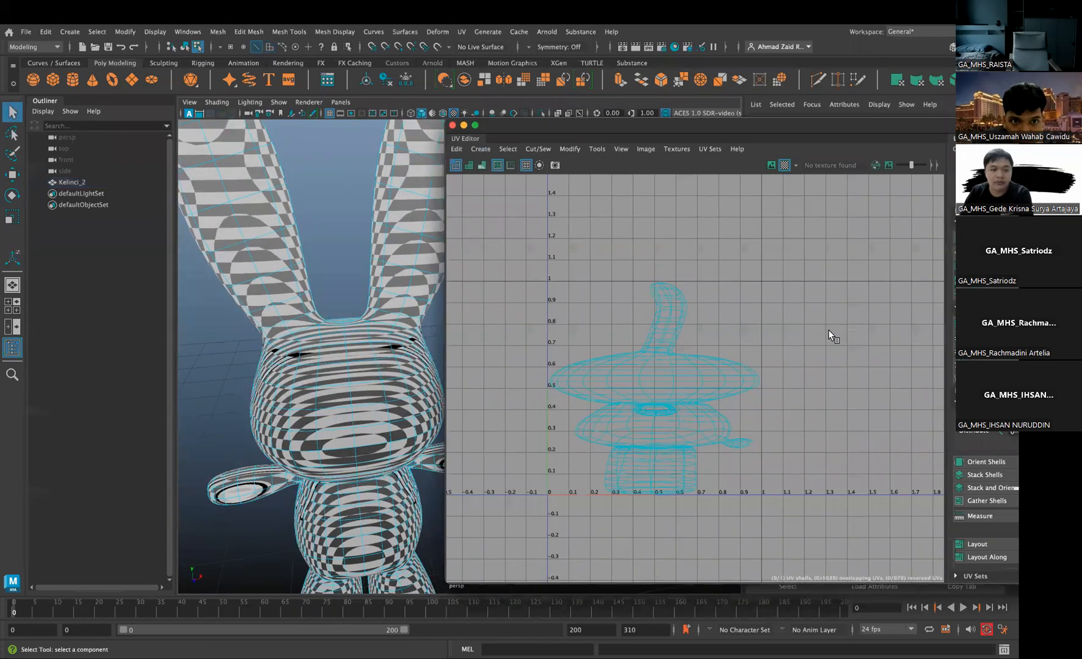
pyautogui.moveTo(285, 340)
pyautogui.keyDown('alt'); pyautogui.mouseDown()
pyautogui.moveTo(289, 302)
pyautogui.moveTo(354, 343)
pyautogui.moveTo(284, 278)
pyautogui.moveTo(284, 260)
pyautogui.moveTo(299, 365)
pyautogui.moveTo(300, 342)
pyautogui.moveTo(276, 353)
pyautogui.mouseUp(); pyautogui.keyUp('alt')
pyautogui.scroll(4, 284, 278)
pyautogui.scroll(6, 293, 357)
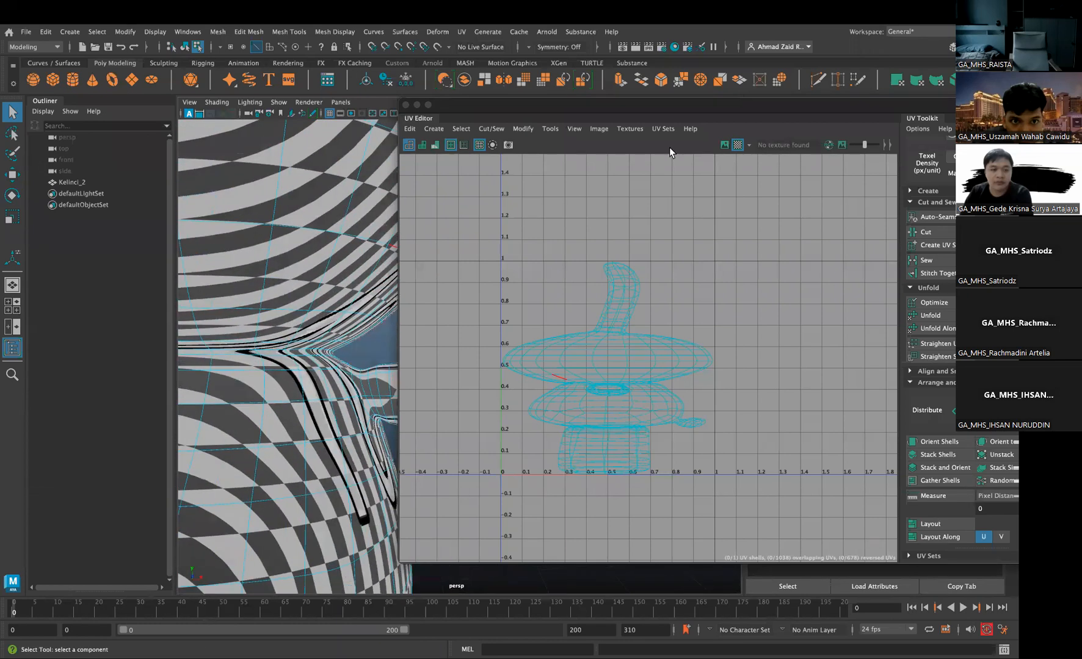
pyautogui.click(738, 144)
pyautogui.keyDown('alt'); pyautogui.moveTo(335, 282); pyautogui.dragTo(252, 246); pyautogui.keyUp('alt')
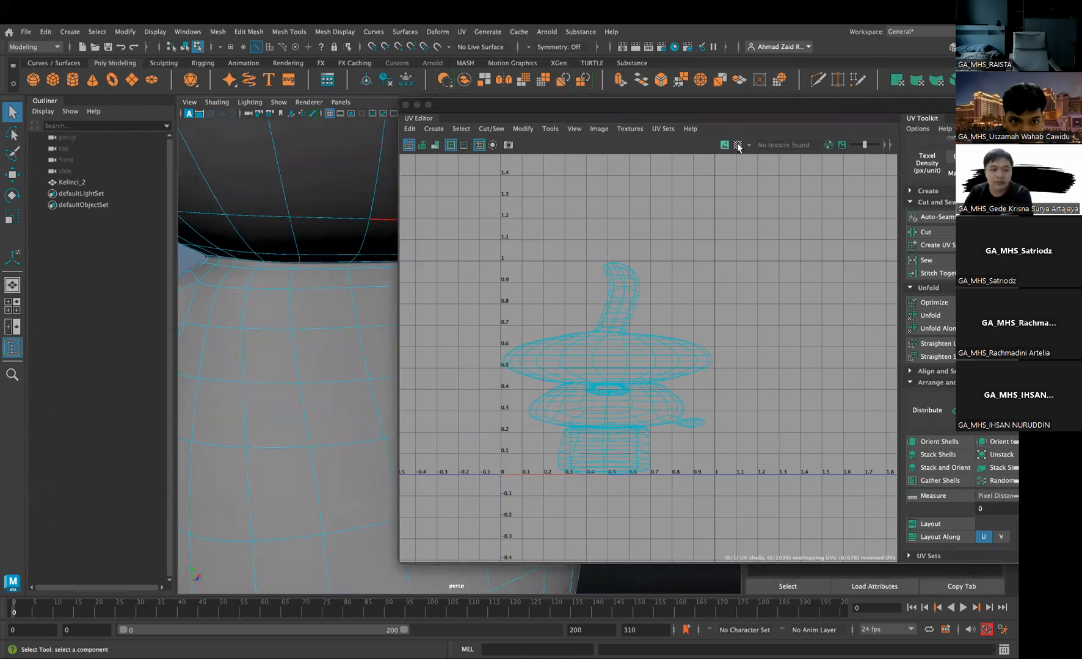
pyautogui.click(737, 145)
pyautogui.click(737, 145)
pyautogui.click(738, 145)
pyautogui.click(737, 144)
# Cut the UVs along the edge loop at the neck, where the rabbit's head meets its body
pyautogui.keyDown('alt'); pyautogui.moveTo(262, 263); pyautogui.dragTo(306, 292); pyautogui.keyUp('alt')
pyautogui.doubleClick(300, 192)
pyautogui.scroll(4, 299, 281)
pyautogui.keyDown('alt'); pyautogui.moveTo(251, 258); pyautogui.dragTo(318, 287); pyautogui.keyUp('alt')
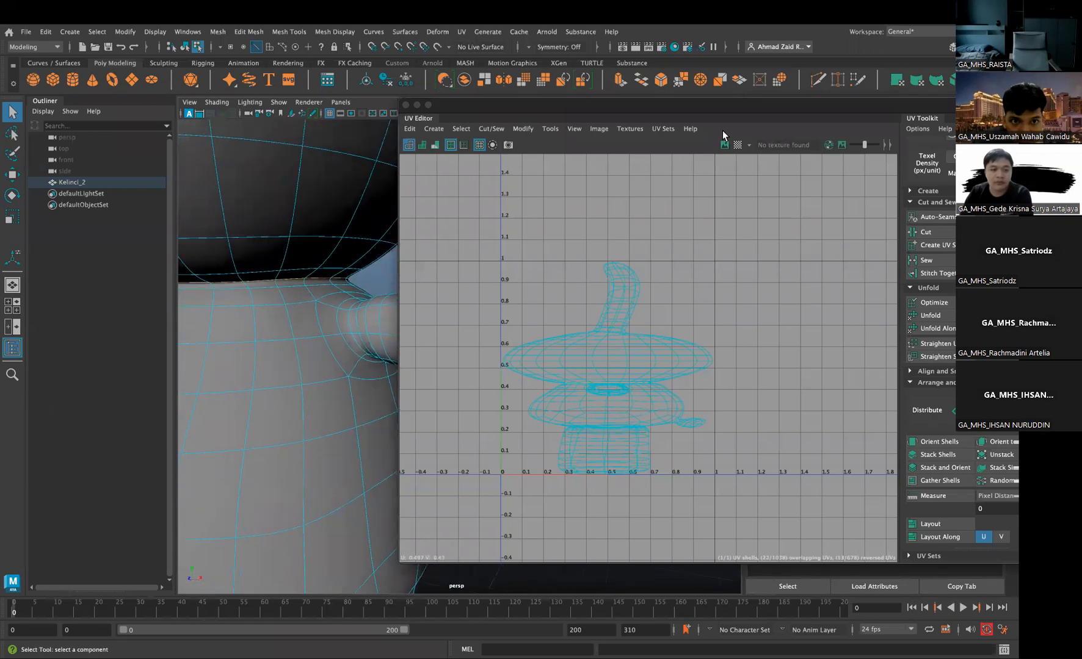
pyautogui.click(938, 233)
# Switch to UV shell selection and move the head-and-ears shell up and away from the body shell
pyautogui.moveTo(837, 110); pyautogui.dragTo(778, 126)
pyautogui.click(284, 333)
pyautogui.moveTo(290, 307)
pyautogui.keyDown('alt'); pyautogui.mouseDown()
pyautogui.moveTo(303, 323)
pyautogui.moveTo(290, 319)
pyautogui.mouseUp(); pyautogui.keyUp('alt')
pyautogui.moveTo(577, 363)
pyautogui.mouseDown(button='right')
pyautogui.moveTo(533, 347)
pyautogui.moveTo(559, 357)
pyautogui.mouseUp(button='right')
pyautogui.click(558, 366)
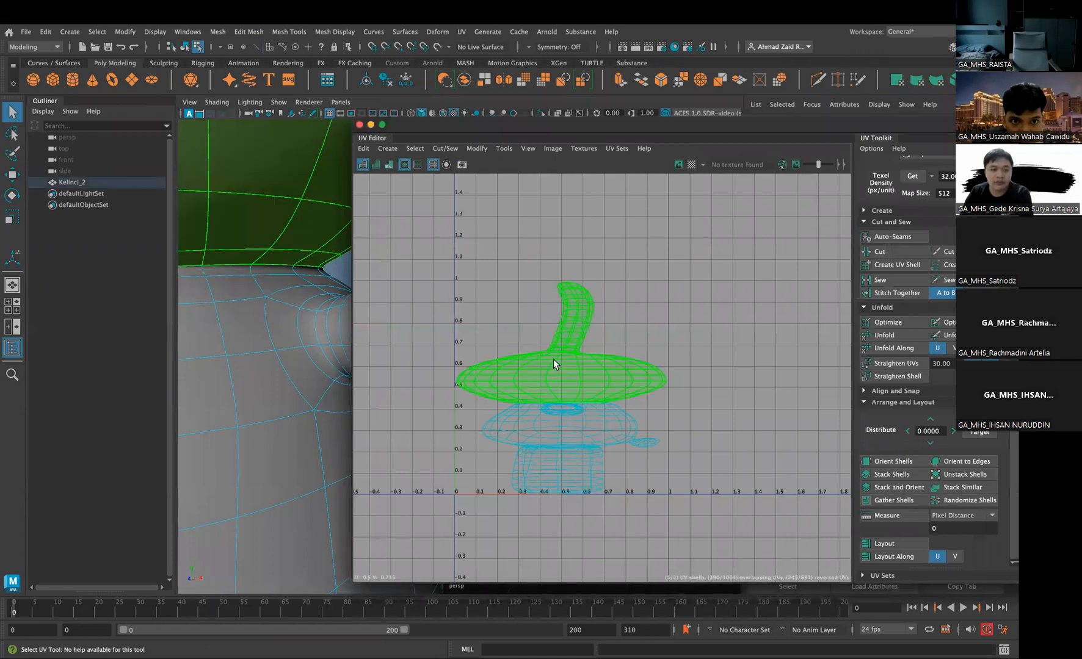
pyautogui.press('w')
pyautogui.moveTo(562, 340); pyautogui.dragTo(679, 260)
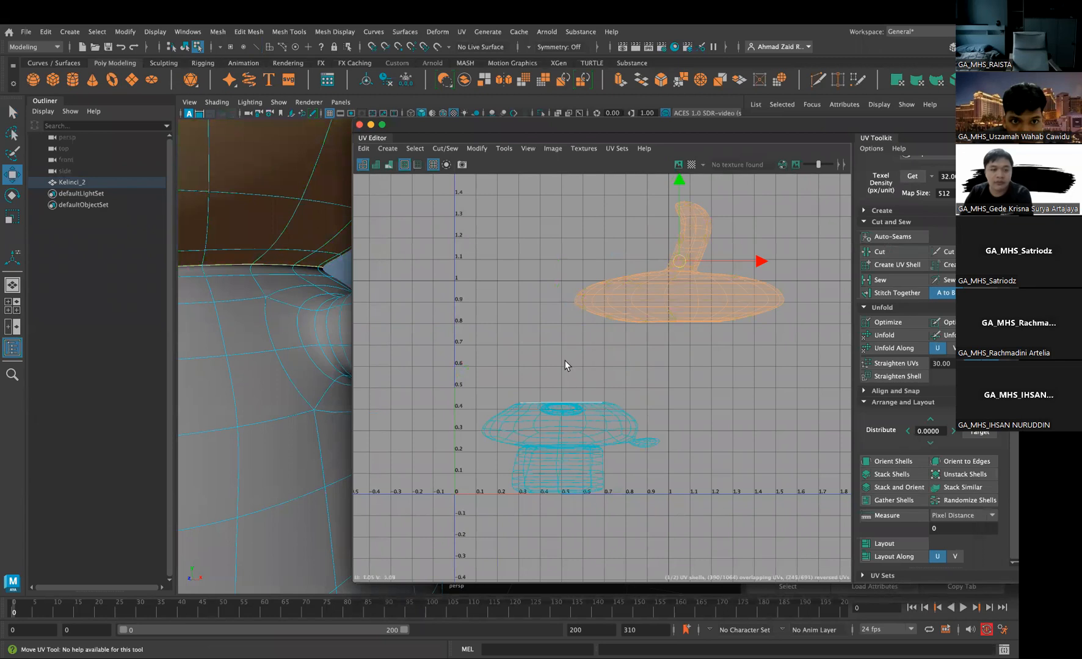
pyautogui.click(557, 430)
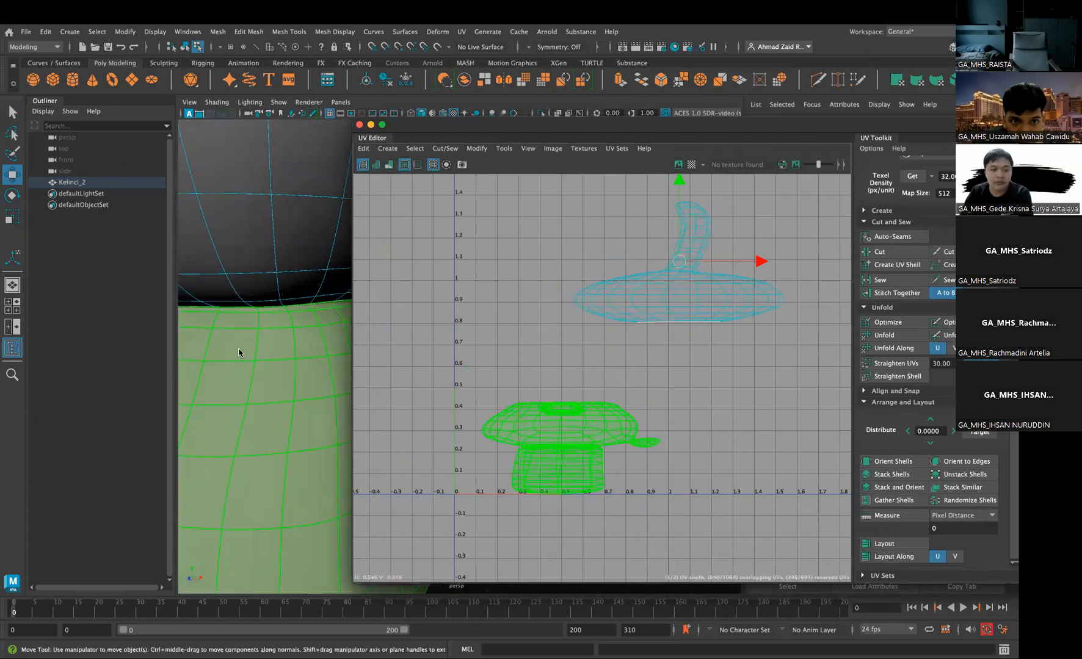
# Return to edge selection and cut the UVs along the edge loop where the first arm joins the body
pyautogui.scroll(-8, 240, 352)
pyautogui.keyDown('alt'); pyautogui.moveTo(243, 351); pyautogui.dragTo(223, 339); pyautogui.keyUp('alt')
pyautogui.scroll(-6, 224, 341)
pyautogui.keyDown('alt'); pyautogui.moveTo(233, 334); pyautogui.dragTo(151, 321, button='middle'); pyautogui.keyUp('alt')
pyautogui.moveTo(448, 127); pyautogui.dragTo(594, 120)
pyautogui.keyDown('alt'); pyautogui.moveTo(359, 317); pyautogui.dragTo(336, 288); pyautogui.keyUp('alt')
pyautogui.moveTo(336, 322); pyautogui.dragTo(347, 387, button='right')
pyautogui.scroll(10, 347, 386)
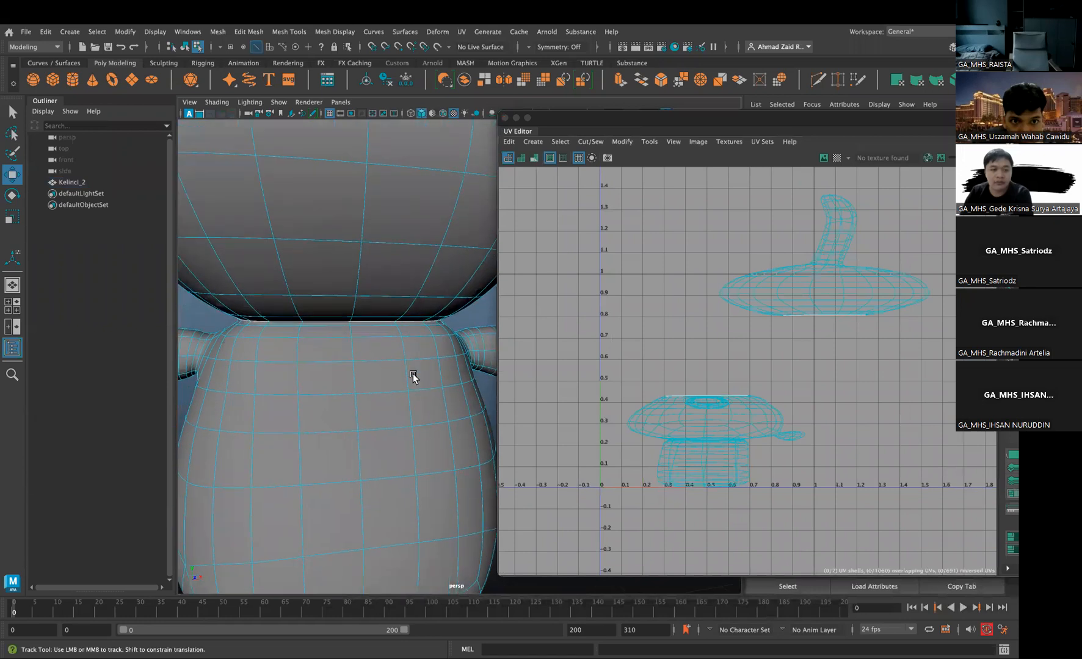
pyautogui.keyDown('alt'); pyautogui.moveTo(413, 377); pyautogui.dragTo(246, 361, button='middle'); pyautogui.keyUp('alt')
pyautogui.scroll(5, 246, 360)
pyautogui.keyDown('alt'); pyautogui.moveTo(350, 360); pyautogui.dragTo(308, 366); pyautogui.keyUp('alt')
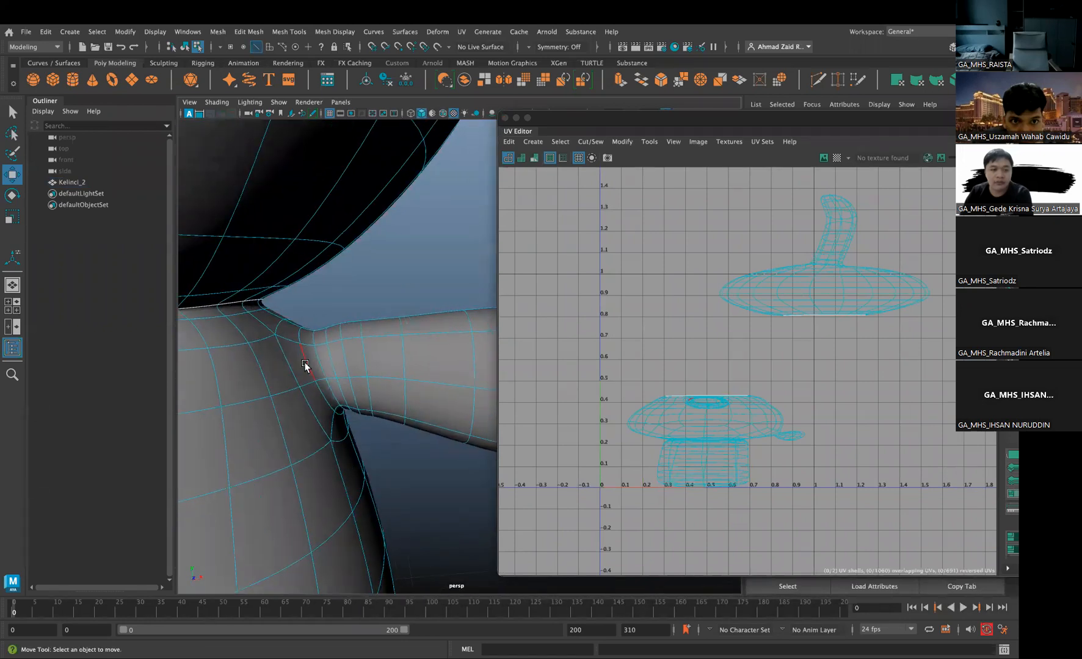
pyautogui.click(305, 364)
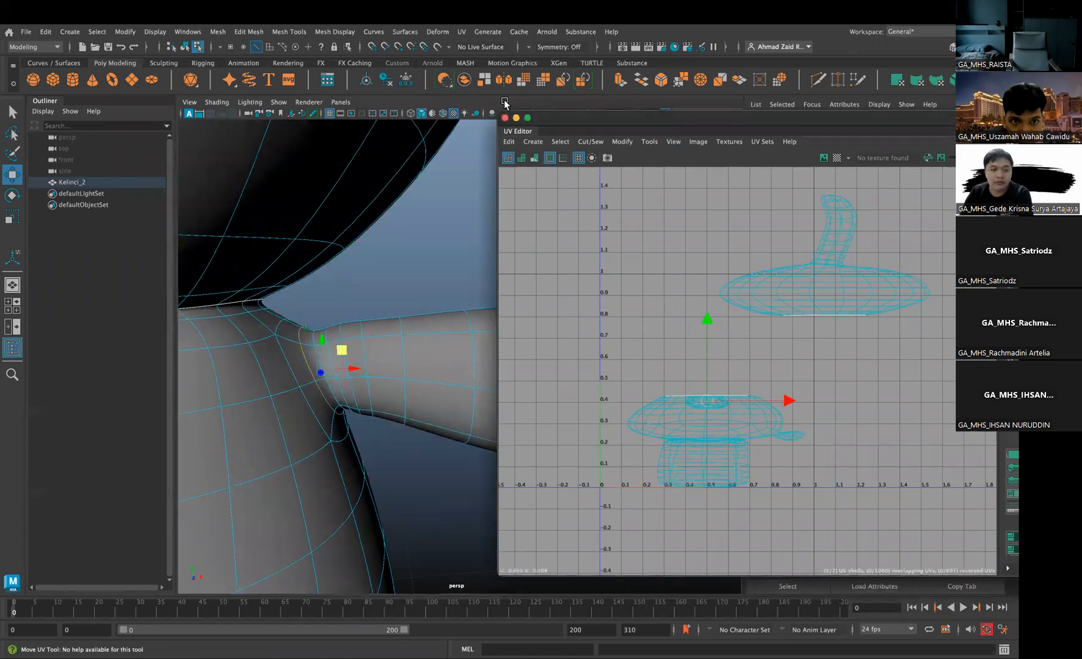
pyautogui.moveTo(580, 121); pyautogui.dragTo(457, 86)
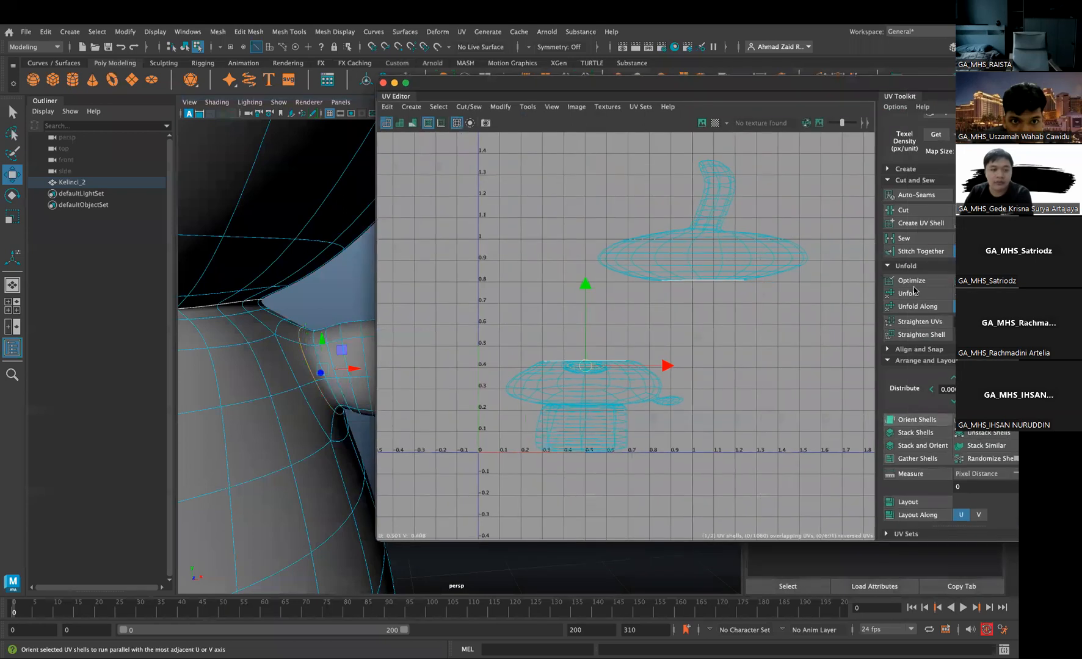
pyautogui.click(913, 213)
# Cut the UVs along the edge loop where the opposite arm joins the body
pyautogui.scroll(-5, 301, 361)
pyautogui.keyDown('alt'); pyautogui.moveTo(308, 353); pyautogui.dragTo(291, 371); pyautogui.keyUp('alt')
pyautogui.keyDown('alt'); pyautogui.moveTo(291, 372); pyautogui.dragTo(268, 369, button='middle'); pyautogui.keyUp('alt')
pyautogui.keyDown('alt'); pyautogui.moveTo(268, 369); pyautogui.dragTo(293, 368); pyautogui.keyUp('alt')
pyautogui.scroll(5, 276, 328)
pyautogui.doubleClick(208, 304)
pyautogui.keyDown('alt'); pyautogui.moveTo(235, 327); pyautogui.dragTo(296, 337); pyautogui.keyUp('alt')
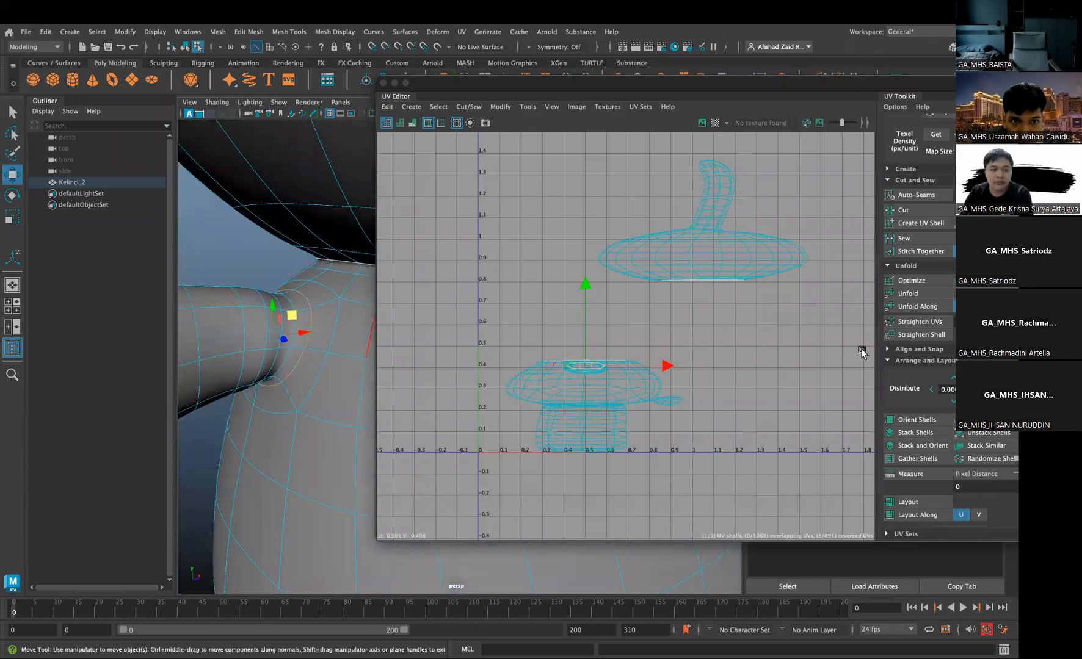
pyautogui.click(913, 212)
# Cut the UVs along the edge loops at the top of both legs, one leg at a time
pyautogui.keyDown('alt'); pyautogui.moveTo(321, 434); pyautogui.dragTo(301, 297, button='middle'); pyautogui.keyUp('alt')
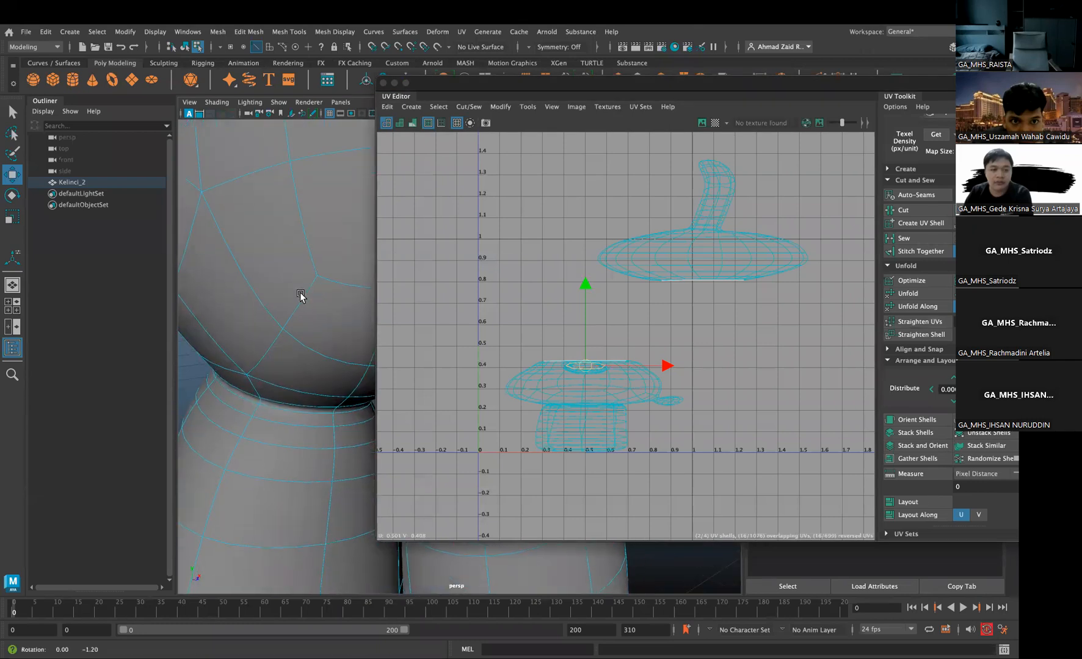
pyautogui.keyDown('alt'); pyautogui.moveTo(301, 297); pyautogui.dragTo(295, 307); pyautogui.keyUp('alt')
pyautogui.doubleClick(295, 305)
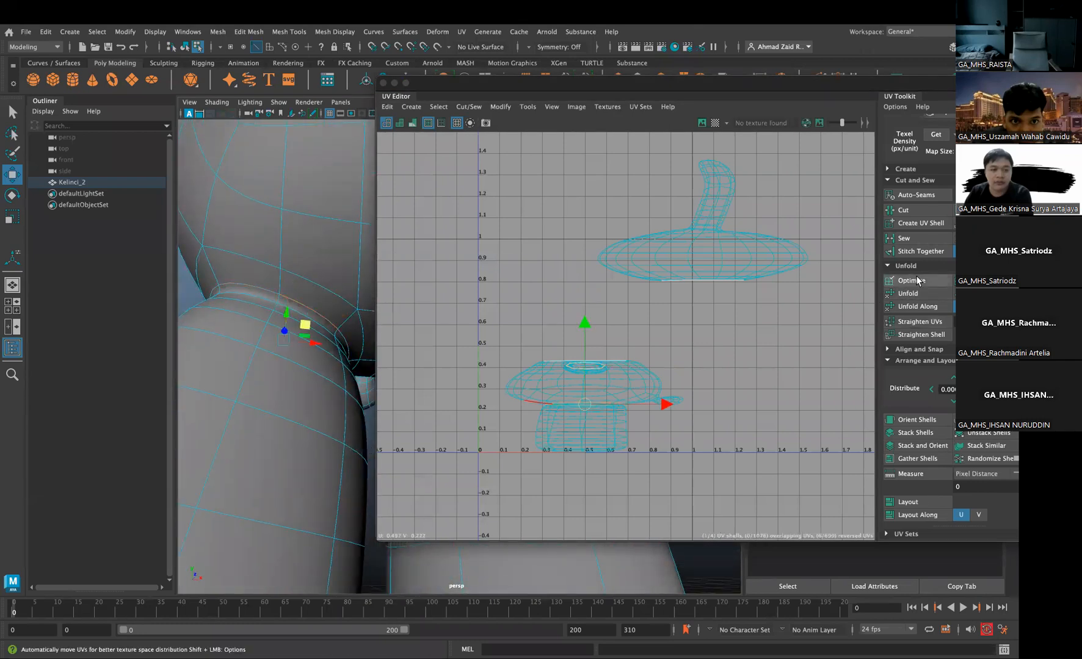
pyautogui.click(903, 210)
pyautogui.keyDown('alt'); pyautogui.moveTo(333, 325); pyautogui.dragTo(200, 310, button='middle'); pyautogui.keyUp('alt')
pyautogui.doubleClick(342, 314)
pyautogui.click(899, 212)
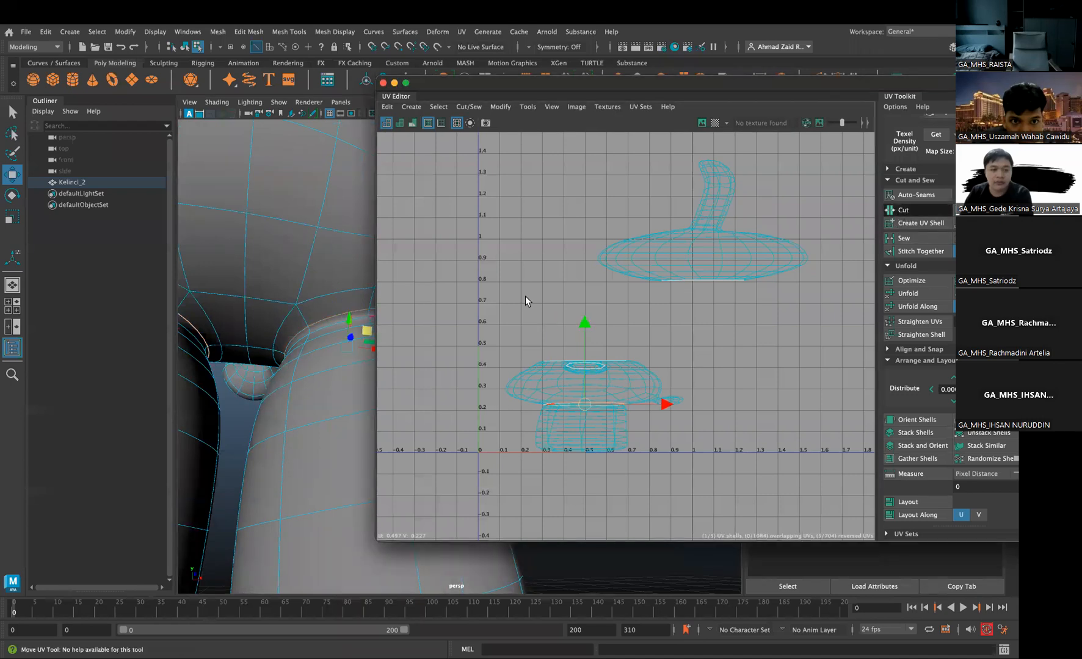
# Cut the UVs along the edge loop at the base of the rabbit's tail
pyautogui.scroll(-5, 344, 324)
pyautogui.keyDown('alt'); pyautogui.moveTo(343, 386); pyautogui.dragTo(299, 355); pyautogui.keyUp('alt')
pyautogui.scroll(5, 275, 346)
pyautogui.doubleClick(241, 331)
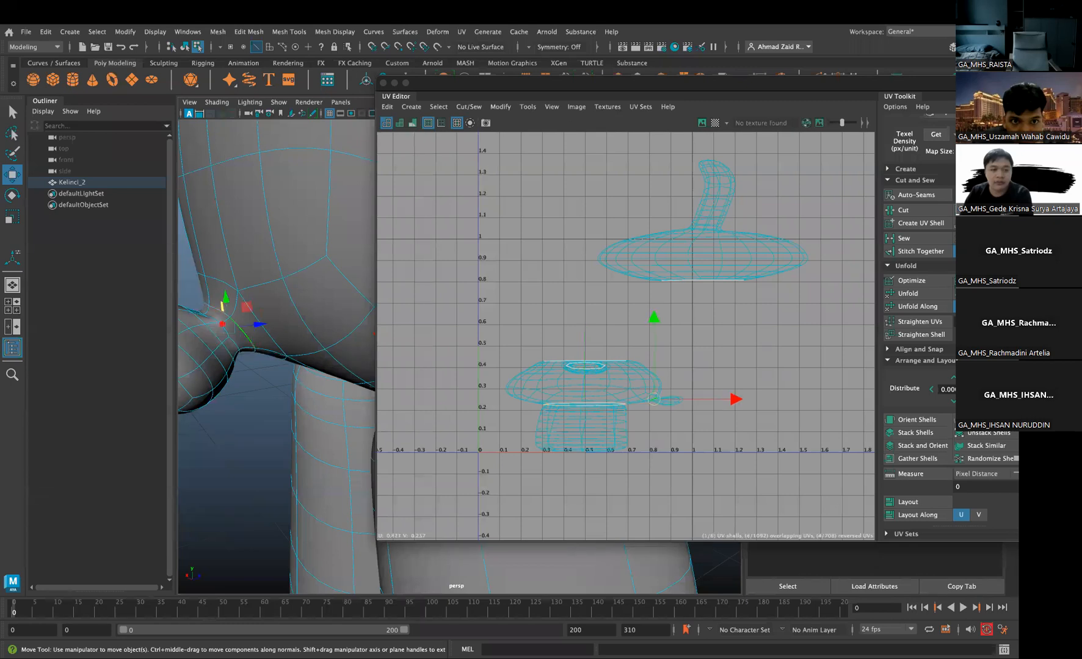
pyautogui.click(902, 210)
# Select the ring of edges around the base of the first ear and cut its UVs from the head
pyautogui.keyDown('alt'); pyautogui.moveTo(366, 293); pyautogui.dragTo(334, 315); pyautogui.keyUp('alt')
pyautogui.scroll(-5, 332, 314)
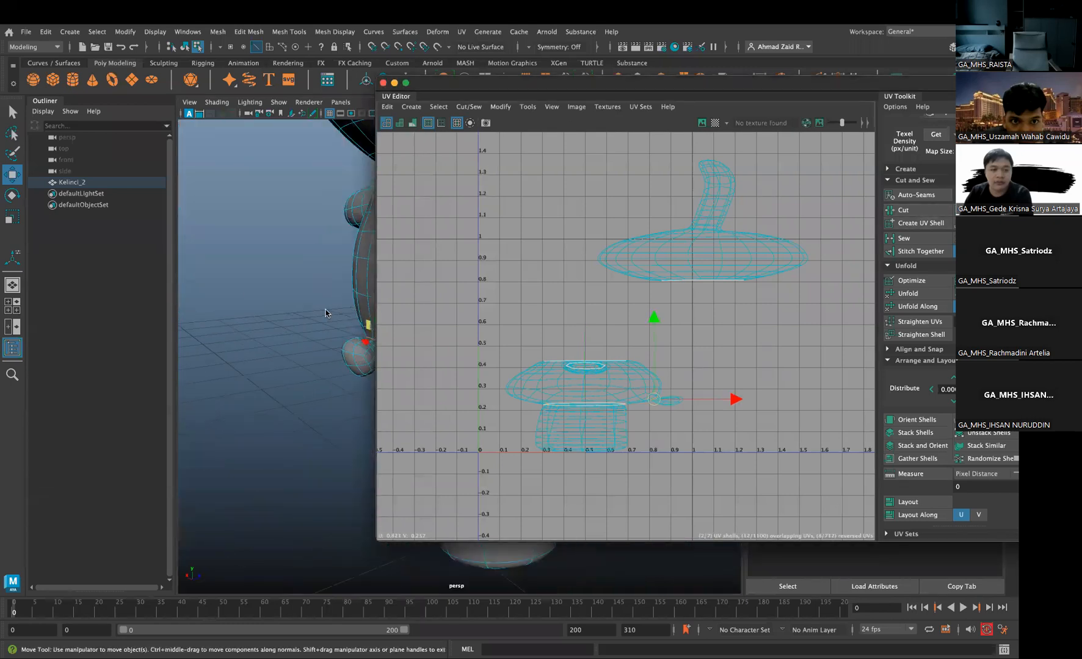
pyautogui.keyDown('alt'); pyautogui.moveTo(351, 275); pyautogui.dragTo(288, 338, button='middle'); pyautogui.keyUp('alt')
pyautogui.keyDown('alt'); pyautogui.moveTo(287, 338); pyautogui.dragTo(217, 425); pyautogui.keyUp('alt')
pyautogui.keyDown('alt'); pyautogui.moveTo(305, 262); pyautogui.dragTo(290, 367, button='middle'); pyautogui.keyUp('alt')
pyautogui.scroll(10, 289, 367)
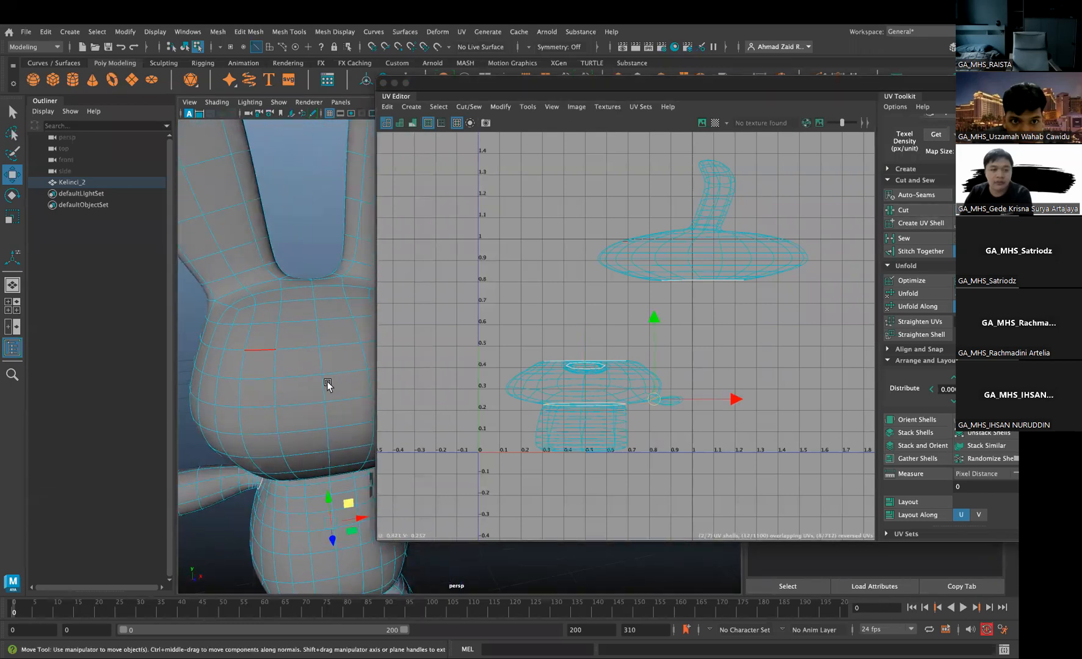
pyautogui.doubleClick(286, 345)
pyautogui.keyDown('alt'); pyautogui.moveTo(323, 351); pyautogui.dragTo(216, 314); pyautogui.keyUp('alt')
pyautogui.keyDown('shift'); pyautogui.click(254, 355); pyautogui.keyUp('shift')
pyautogui.keyDown('shift'); pyautogui.click(210, 351); pyautogui.keyUp('shift')
pyautogui.keyDown('shift'); pyautogui.click(294, 321); pyautogui.keyUp('shift')
pyautogui.keyDown('shift'); pyautogui.click(250, 334); pyautogui.keyUp('shift')
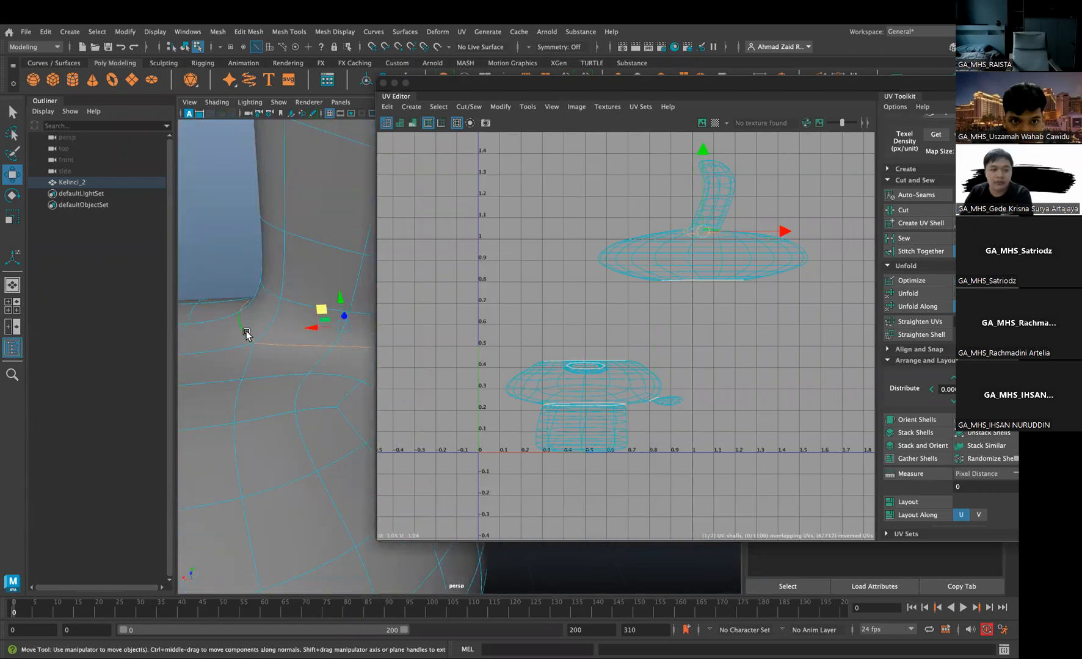
pyautogui.click(841, 234)
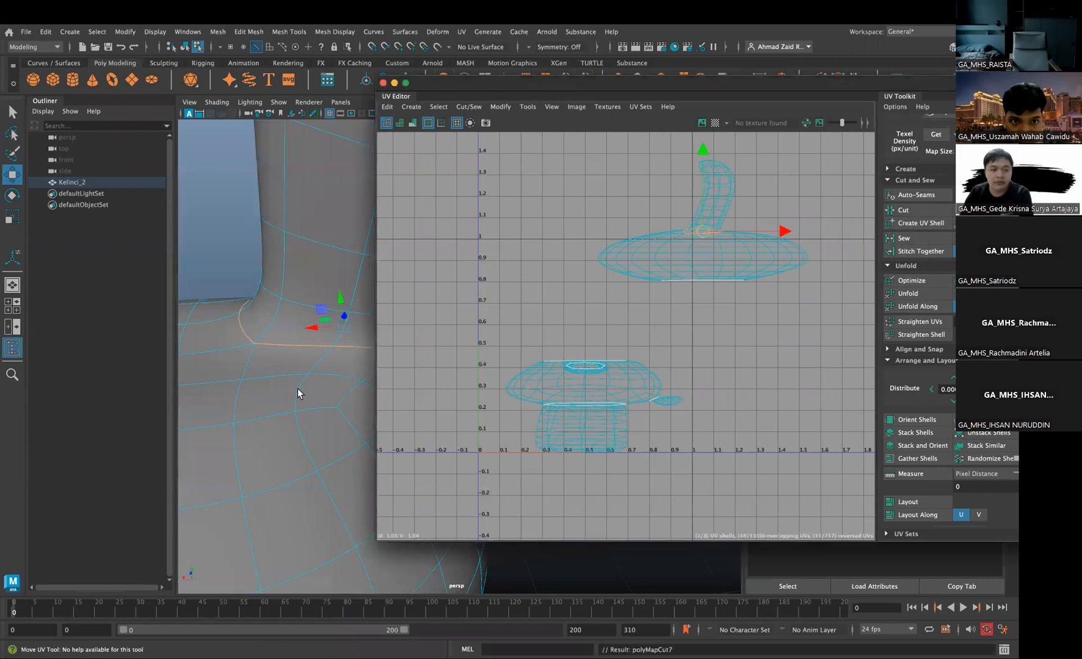
# Select the edges around the base of the second ear and cut its UVs from the head
pyautogui.keyDown('alt'); pyautogui.moveTo(299, 393); pyautogui.dragTo(313, 331); pyautogui.keyUp('alt')
pyautogui.keyDown('shift'); pyautogui.click(261, 360); pyautogui.keyUp('shift')
pyautogui.keyDown('shift'); pyautogui.click(213, 368); pyautogui.keyUp('shift')
pyautogui.scroll(-6, 275, 388)
pyautogui.keyDown('alt'); pyautogui.moveTo(297, 394); pyautogui.dragTo(101, 377); pyautogui.keyUp('alt')
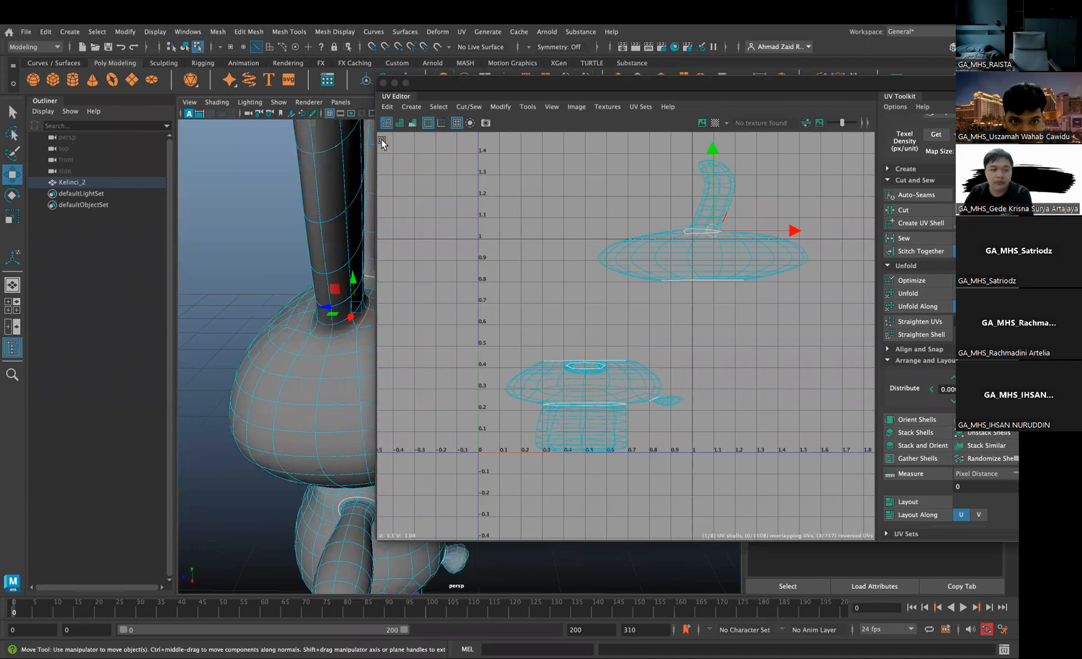
pyautogui.moveTo(430, 90); pyautogui.dragTo(579, 97)
pyautogui.keyDown('shift'); pyautogui.click(344, 336); pyautogui.keyUp('shift')
pyautogui.keyDown('shift'); pyautogui.click(326, 337); pyautogui.keyUp('shift')
pyautogui.keyDown('alt'); pyautogui.moveTo(333, 364); pyautogui.dragTo(349, 331); pyautogui.keyUp('alt')
pyautogui.moveTo(649, 90); pyautogui.dragTo(384, 89)
pyautogui.click(804, 215)
# Switch to UV shell selection and move the two ear shells off the head so they stand side by side
pyautogui.moveTo(598, 239); pyautogui.dragTo(597, 211, button='right')
pyautogui.click(596, 211)
pyautogui.moveTo(418, 206); pyautogui.dragTo(413, 206, button='middle')
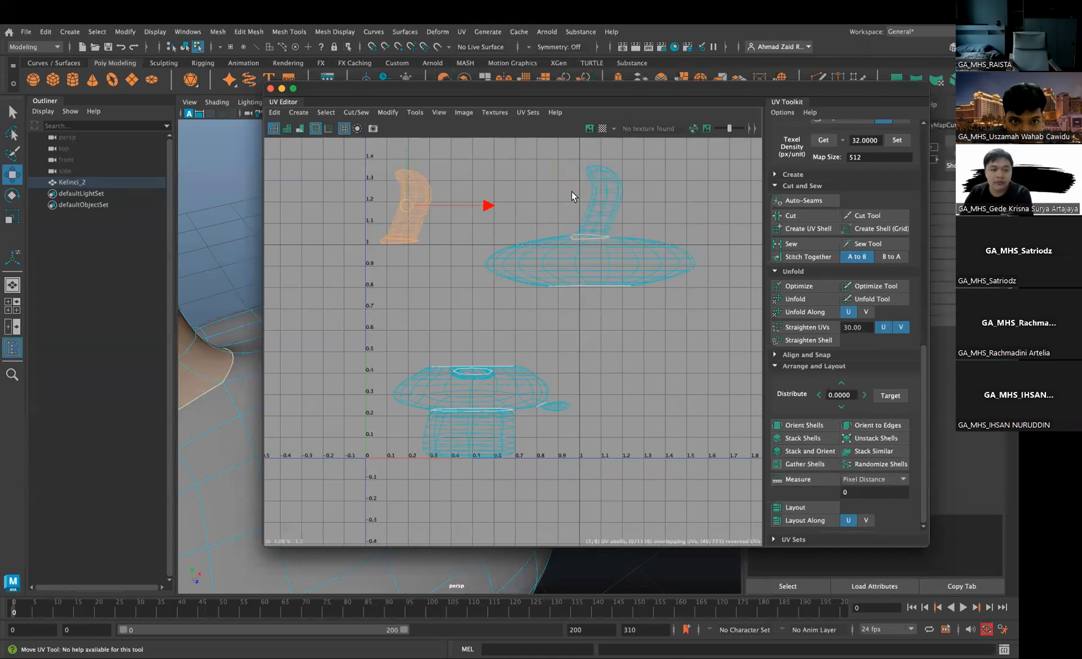
pyautogui.click(600, 231)
pyautogui.moveTo(597, 237); pyautogui.dragTo(418, 237, button='middle')
# Shift the head shell clear of the ears and raise the body shell above the leg shells
pyautogui.click(528, 268)
pyautogui.moveTo(540, 294); pyautogui.dragTo(566, 305, button='middle')
pyautogui.click(499, 375)
pyautogui.moveTo(470, 337); pyautogui.dragTo(435, 306, button='middle')
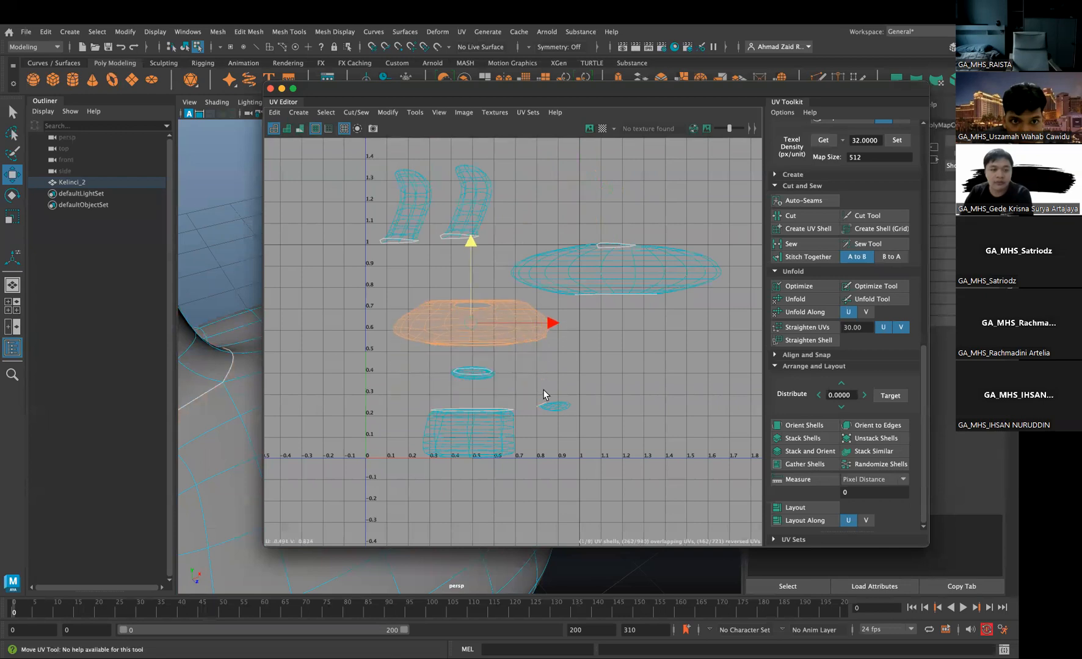
# Move the tail shell and the two arm shells apart into the empty area beside the body and legs
pyautogui.click(555, 406)
pyautogui.moveTo(602, 415); pyautogui.dragTo(723, 396, button='middle')
pyautogui.click(475, 373)
pyautogui.moveTo(402, 373); pyautogui.dragTo(577, 360, button='middle')
pyautogui.click(475, 374)
pyautogui.moveTo(475, 374); pyautogui.dragTo(589, 360, button='middle')
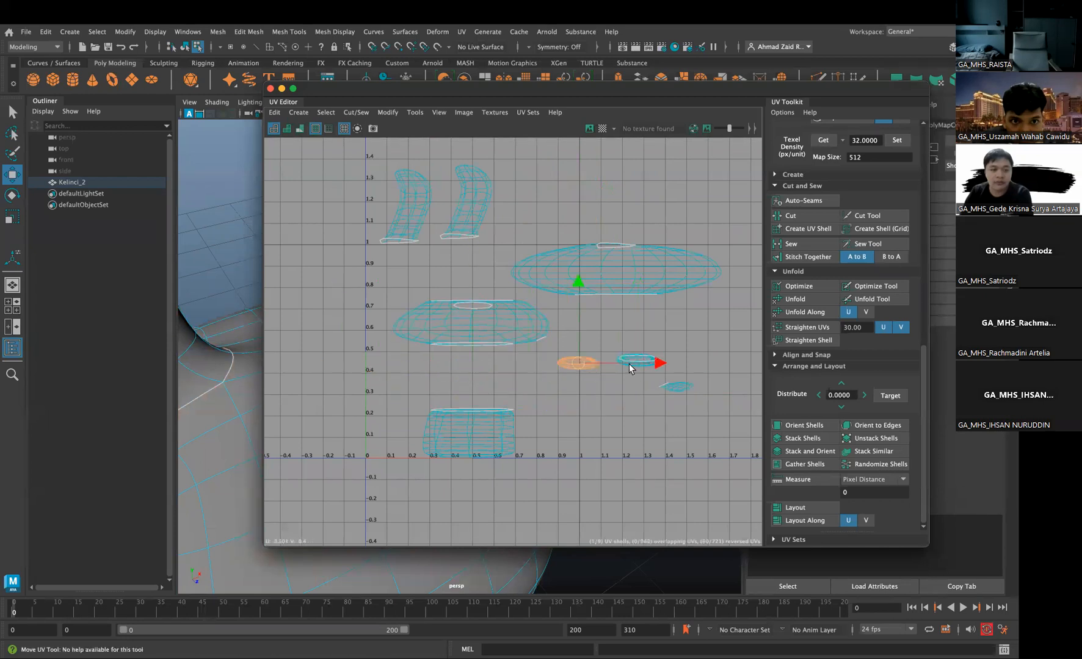
# Separate the two overlapping leg UV shells by moving one of them sideways, clear of the other at the same height
pyautogui.click(515, 428)
pyautogui.moveTo(529, 435); pyautogui.dragTo(668, 433, button='middle')
pyautogui.click(497, 431)
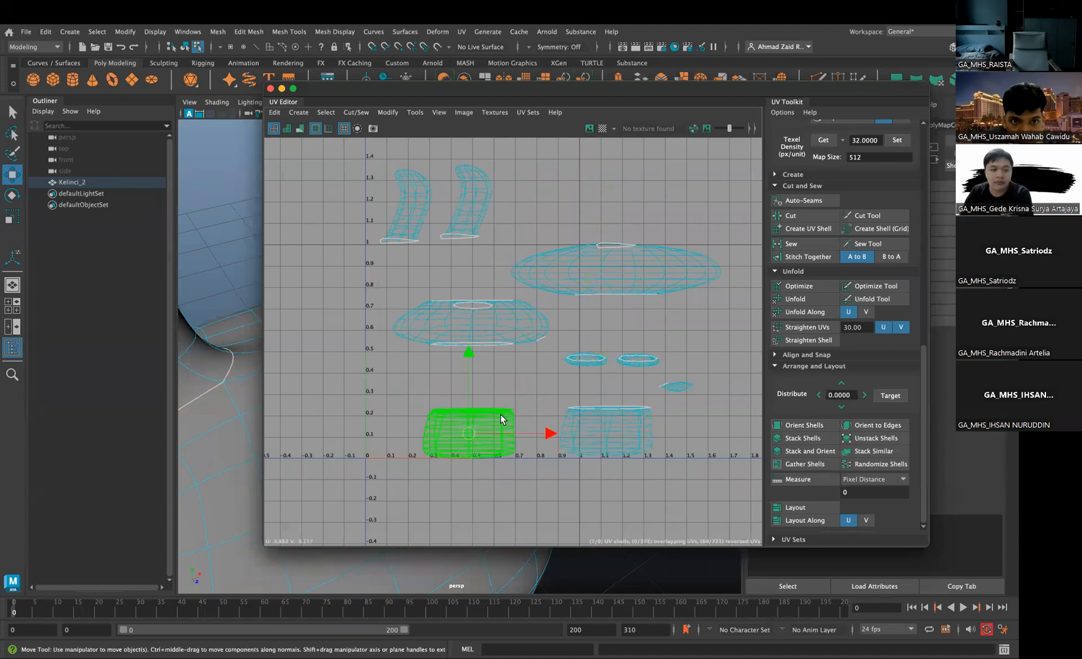
pyautogui.scroll(-5, 532, 407)
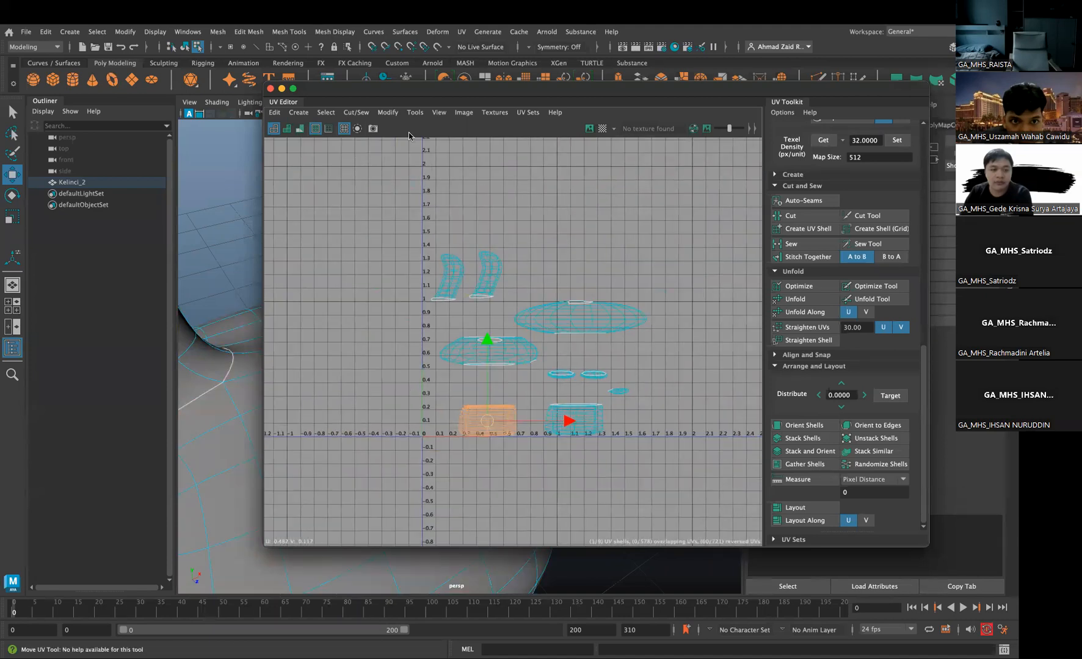
# Try to unfold the left ear's UV shell with only its base seam cut
pyautogui.moveTo(424, 89); pyautogui.dragTo(323, 98)
pyautogui.click(616, 287)
pyautogui.scroll(-1, 545, 269)
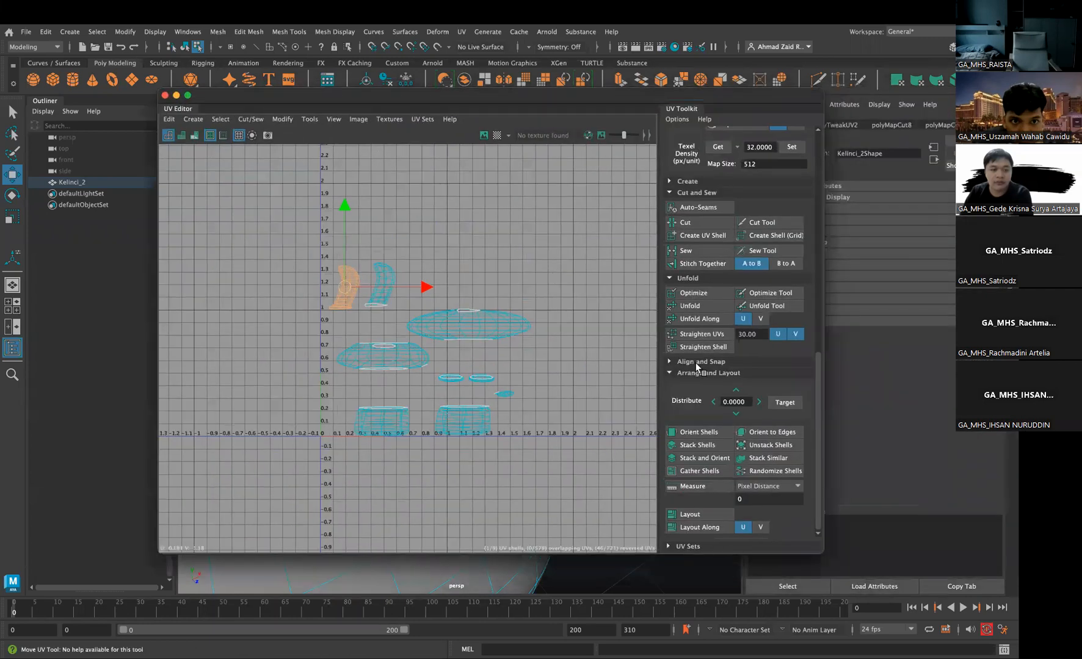
pyautogui.click(705, 307)
pyautogui.scroll(2, 328, 315)
pyautogui.scroll(3, 336, 313)
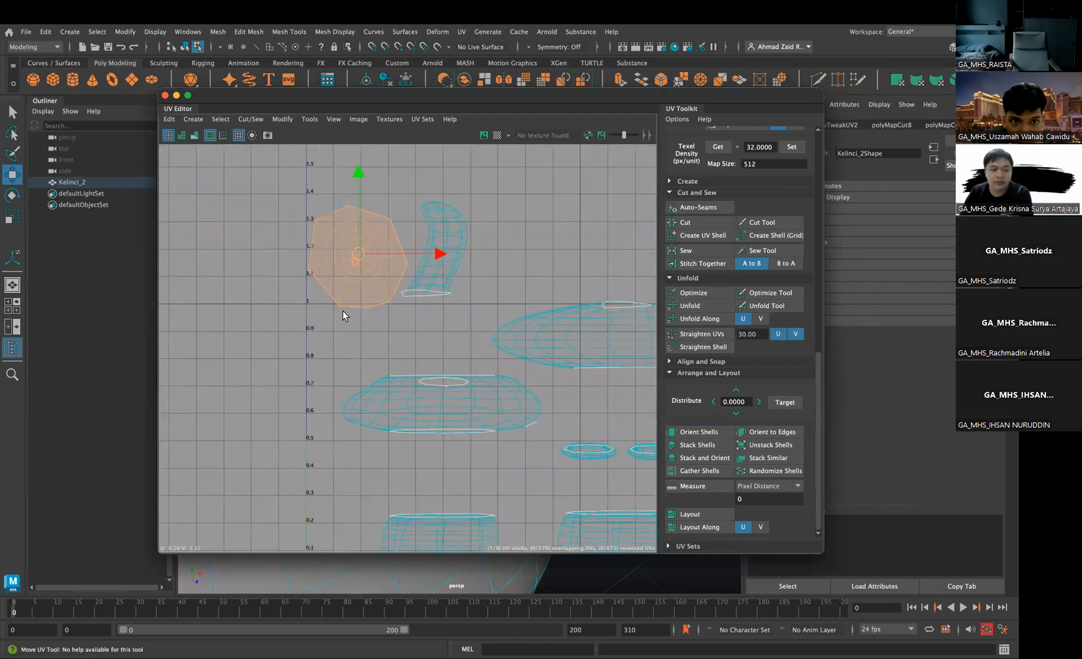
pyautogui.moveTo(408, 100); pyautogui.dragTo(612, 120)
pyautogui.hotkey('ctrl', 'z')
# Switch the rabbit to edge selection and select a lengthwise run of edges on the left ear
pyautogui.scroll(-10, 247, 327)
pyautogui.keyDown('alt'); pyautogui.moveTo(280, 346); pyautogui.dragTo(223, 368); pyautogui.keyUp('alt')
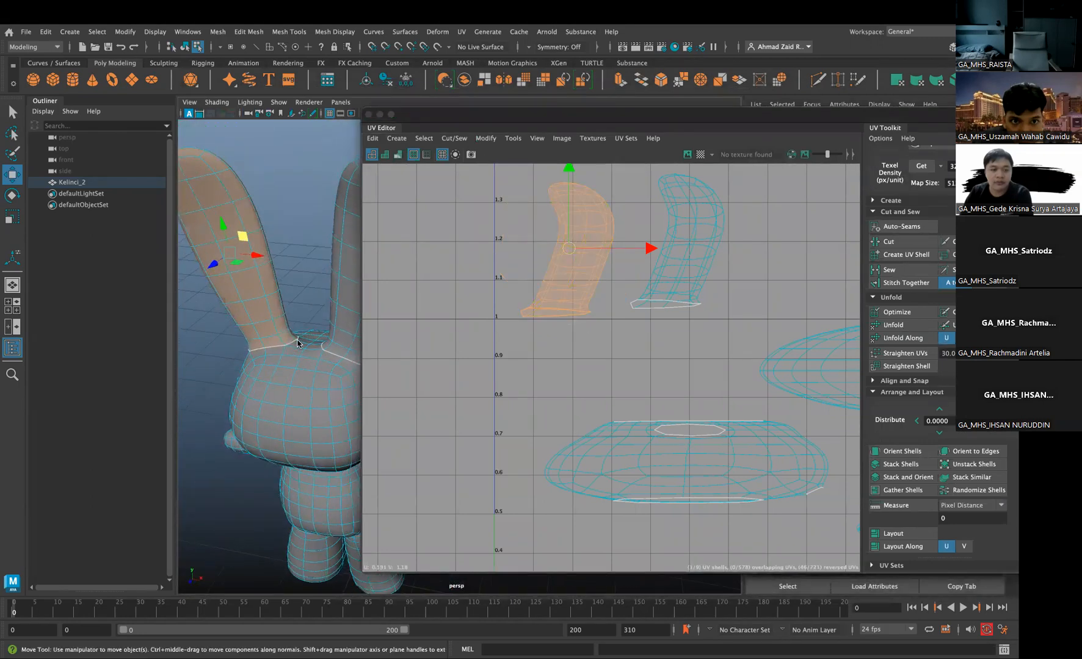
pyautogui.keyDown('alt'); pyautogui.moveTo(224, 368); pyautogui.dragTo(269, 408, button='middle'); pyautogui.keyUp('alt')
pyautogui.moveTo(297, 315); pyautogui.dragTo(298, 285, button='right')
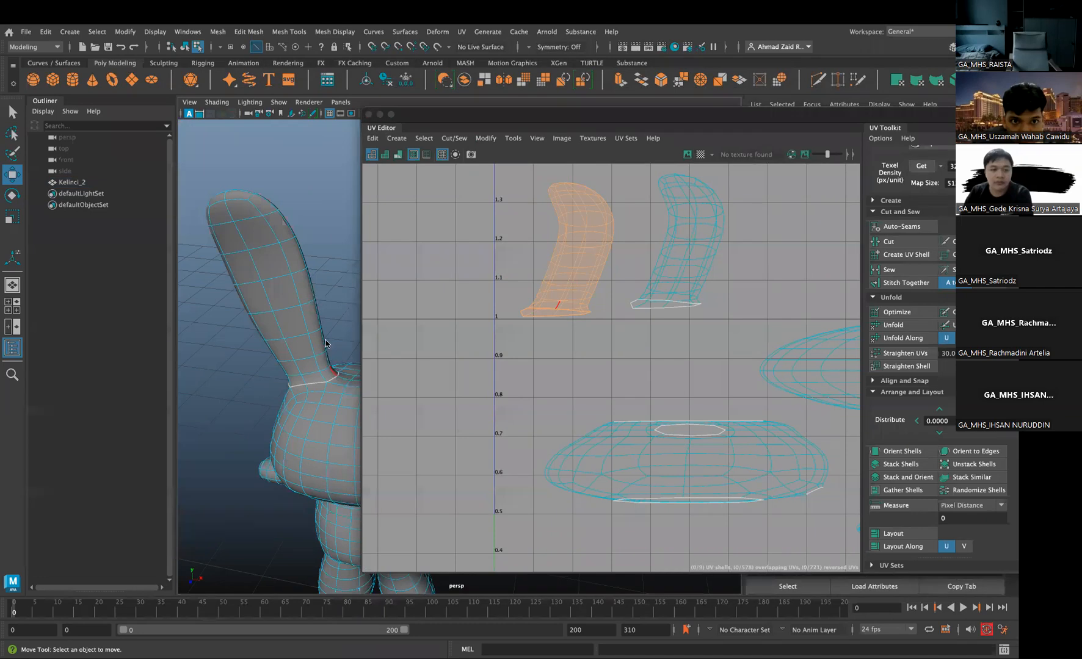
pyautogui.click(331, 367)
pyautogui.keyDown('alt'); pyautogui.moveTo(267, 211); pyautogui.dragTo(273, 224, button='middle'); pyautogui.keyUp('alt')
pyautogui.keyDown('shift'); pyautogui.doubleClick(273, 214); pyautogui.keyUp('shift')
pyautogui.keyDown('alt'); pyautogui.moveTo(335, 301); pyautogui.dragTo(268, 275); pyautogui.keyUp('alt')
pyautogui.keyDown('alt'); pyautogui.moveTo(268, 276); pyautogui.dragTo(226, 257, button='middle'); pyautogui.keyUp('alt')
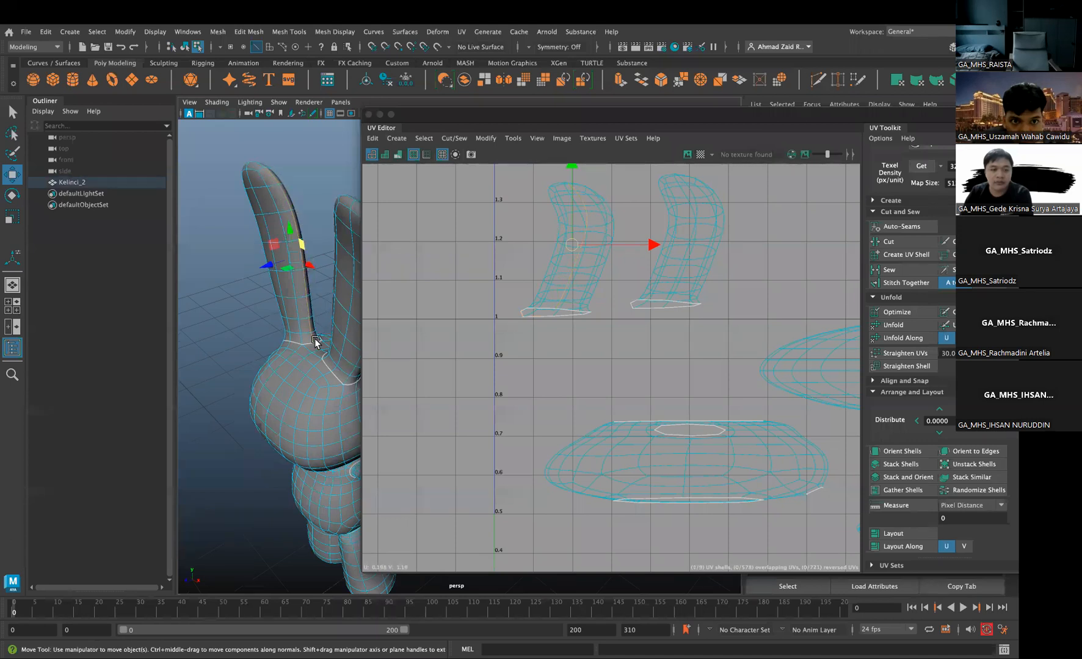
pyautogui.keyDown('alt'); pyautogui.moveTo(321, 345); pyautogui.dragTo(287, 243); pyautogui.keyUp('alt')
pyautogui.keyDown('alt'); pyautogui.moveTo(288, 243); pyautogui.dragTo(259, 282, button='middle'); pyautogui.keyUp('alt')
# Cut the left ear's UVs along the lengthwise edge loop running from base over the tip, and unfold its shell
pyautogui.click(301, 373)
pyautogui.keyDown('alt'); pyautogui.moveTo(307, 296); pyautogui.dragTo(307, 370, button='middle'); pyautogui.keyUp('alt')
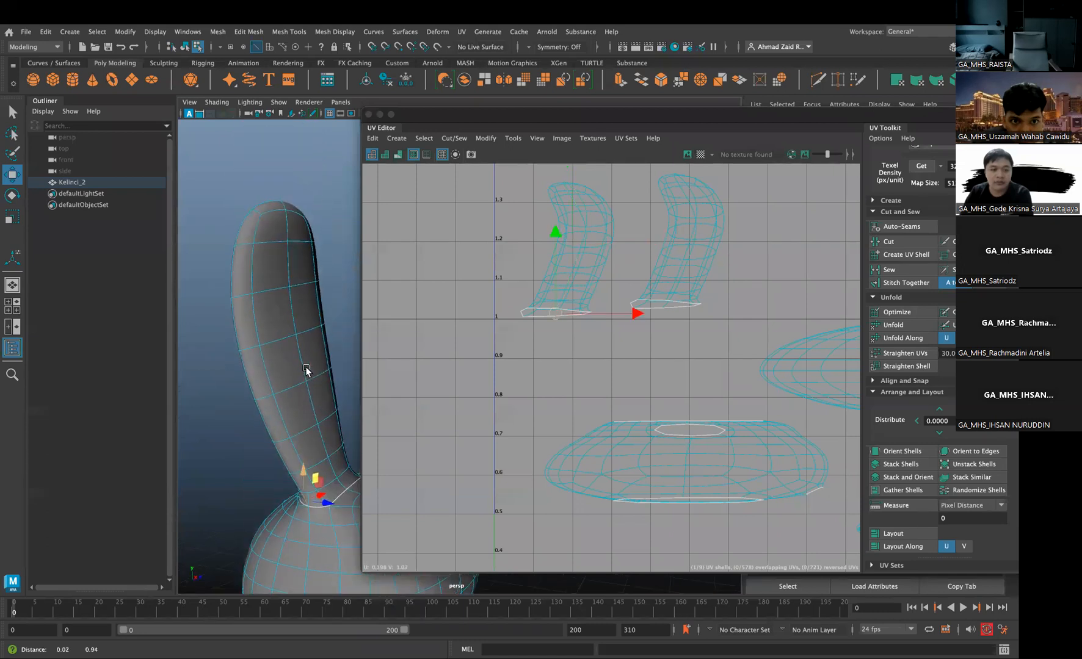
pyautogui.click(245, 223)
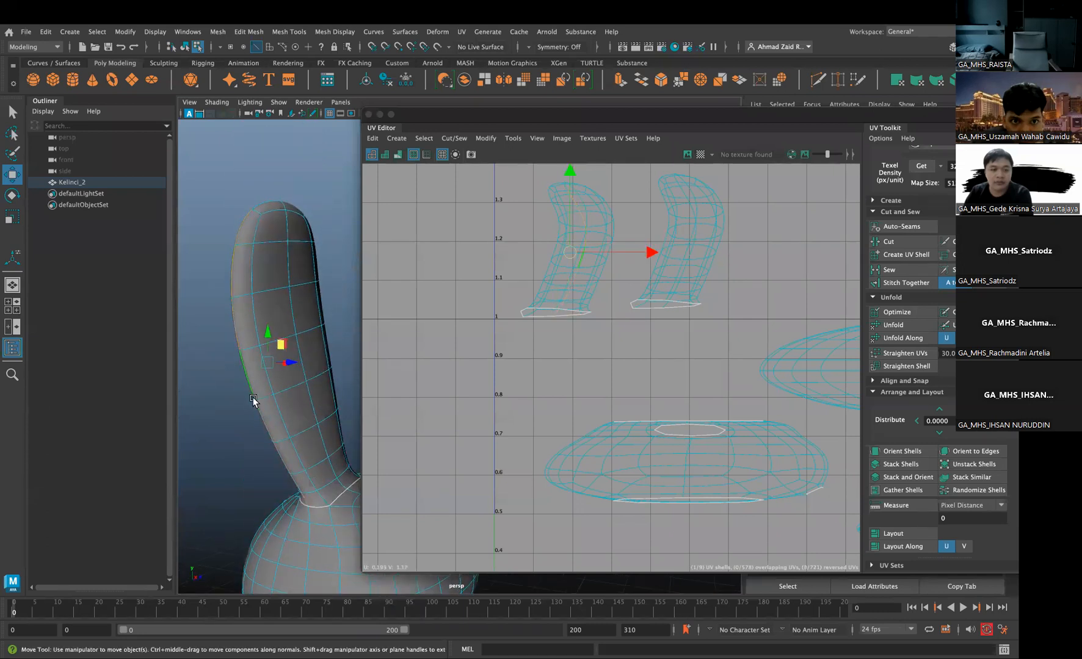
pyautogui.scroll(-6, 286, 447)
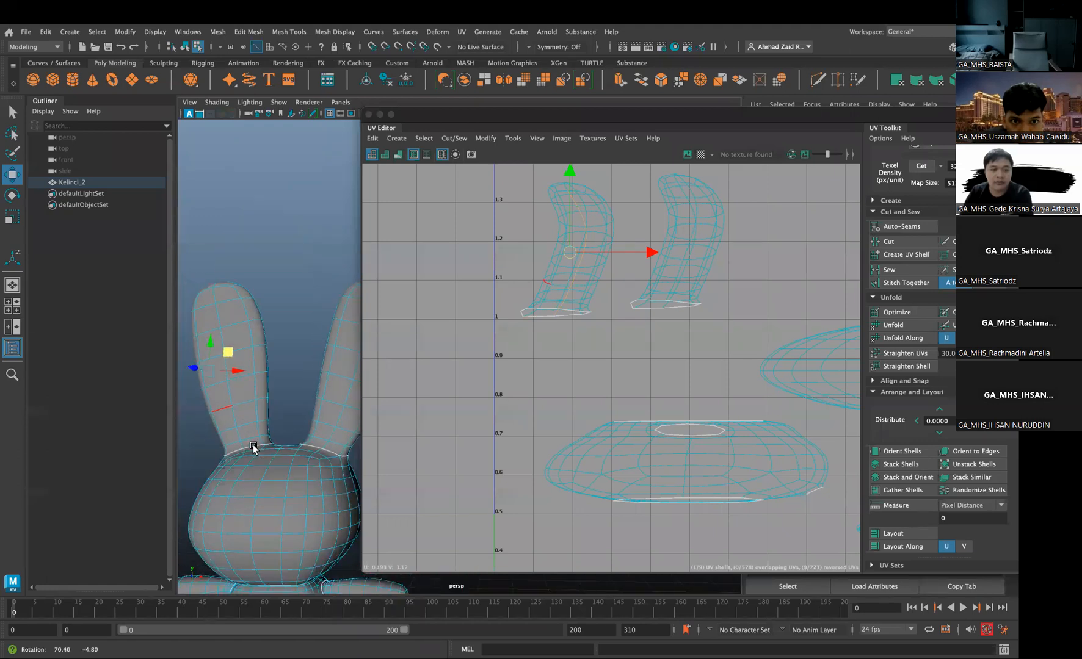
pyautogui.keyDown('shift'); pyautogui.doubleClick(246, 274); pyautogui.keyUp('shift')
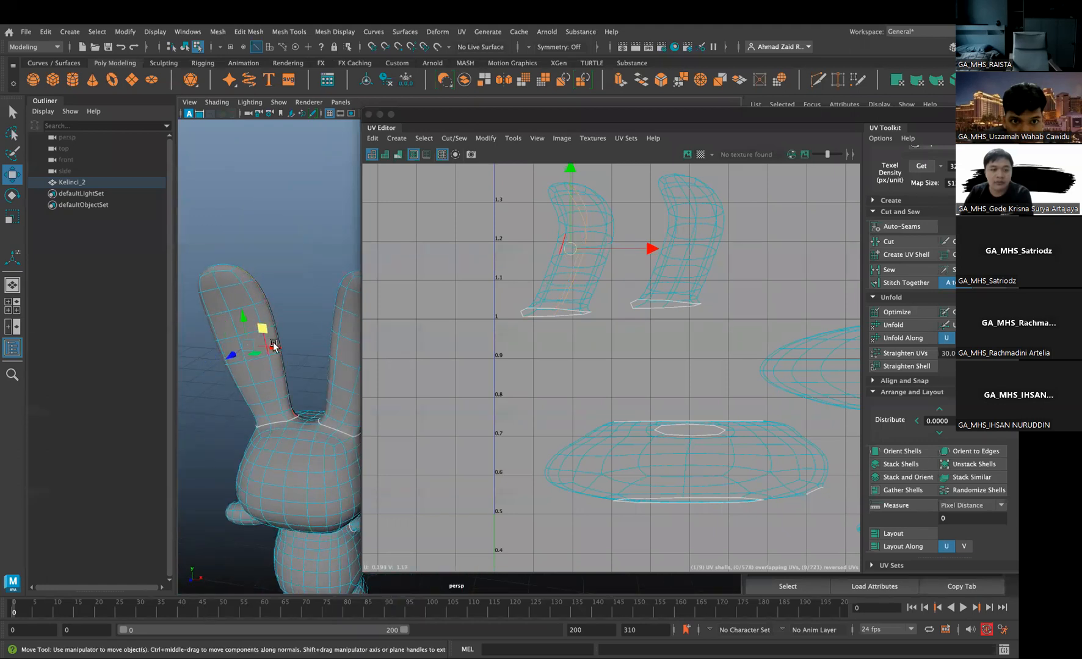
pyautogui.scroll(4, 273, 343)
pyautogui.keyDown('alt'); pyautogui.moveTo(273, 343); pyautogui.dragTo(276, 385, button='middle'); pyautogui.keyUp('alt')
pyautogui.keyDown('alt'); pyautogui.moveTo(276, 384); pyautogui.dragTo(304, 345); pyautogui.keyUp('alt')
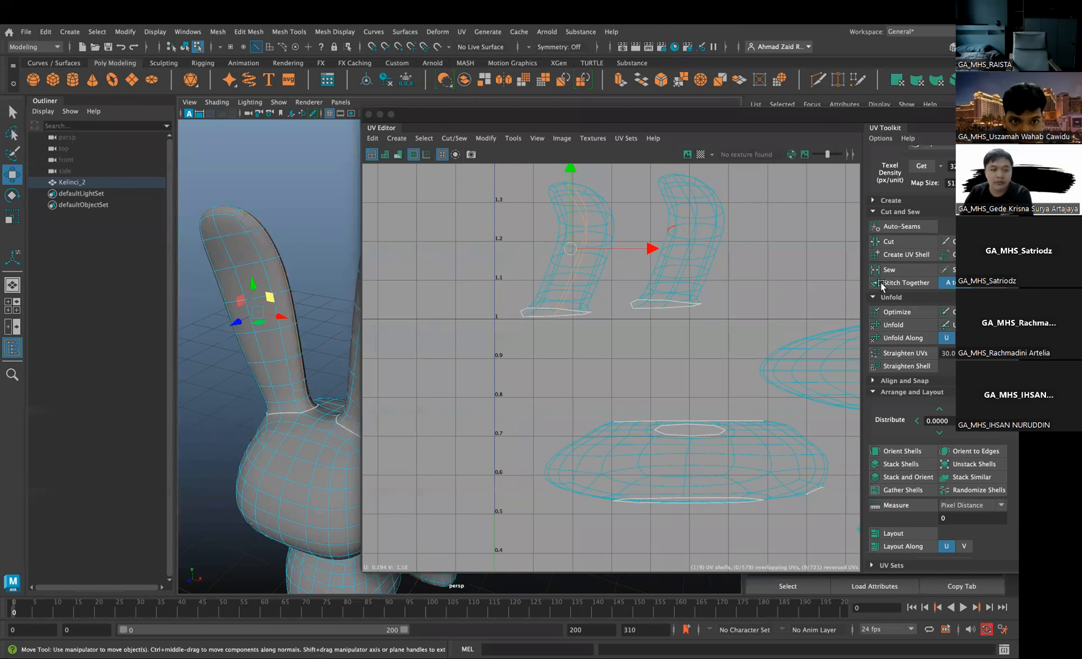
pyautogui.click(888, 241)
pyautogui.moveTo(563, 248); pyautogui.dragTo(616, 258, button='right')
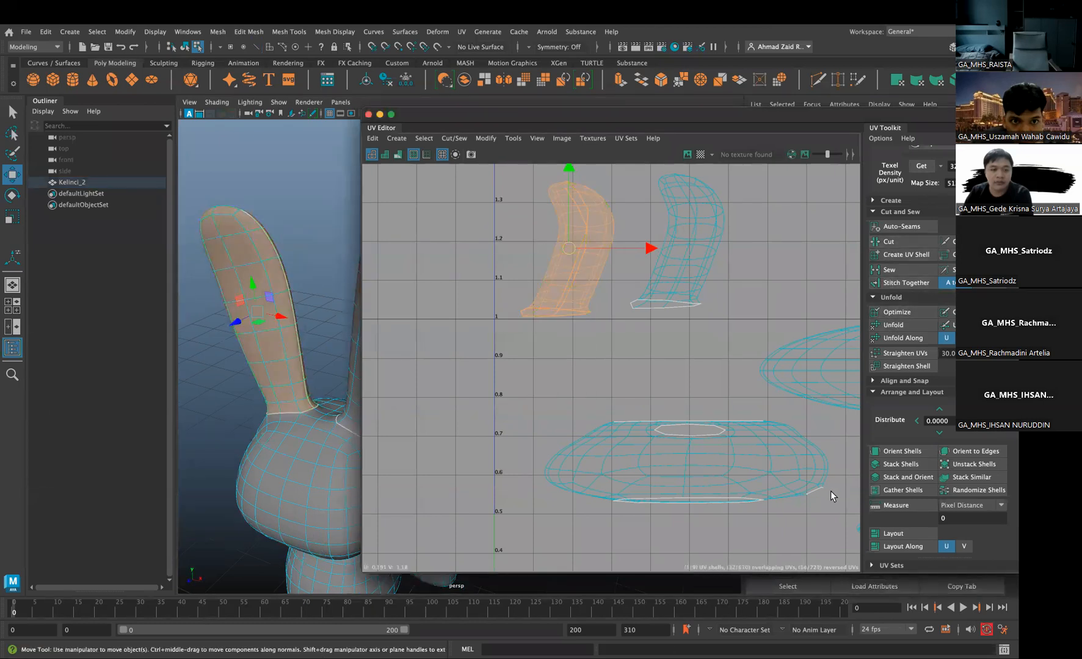
pyautogui.click(891, 326)
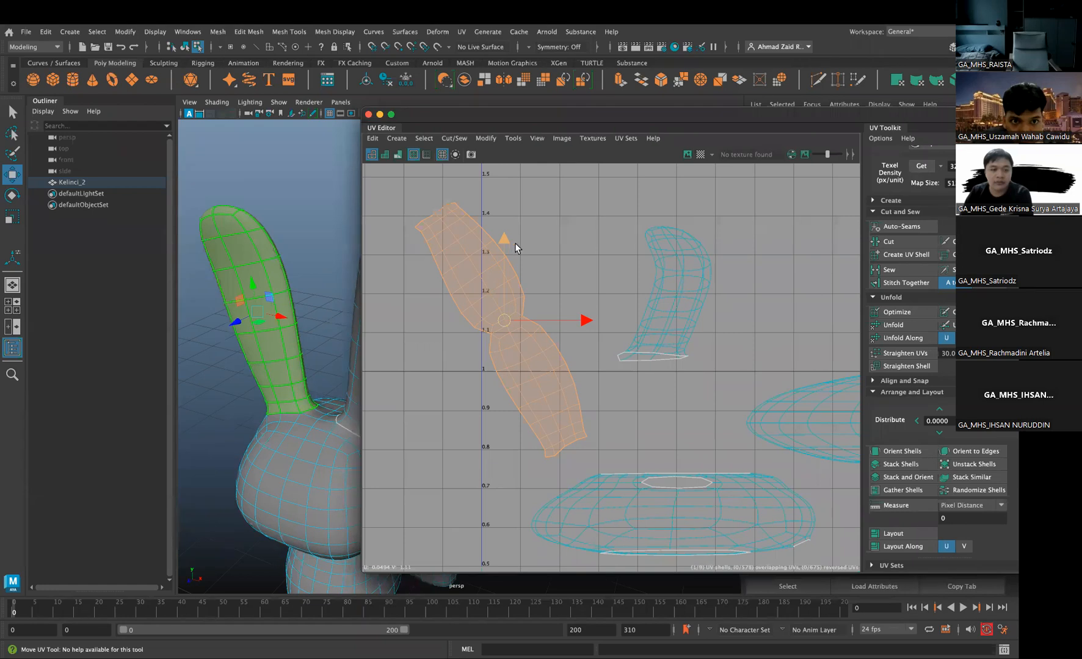
# Select the lengthwise seam edges along one side of the other ear, starting at its base
pyautogui.moveTo(284, 294)
pyautogui.keyDown('alt'); pyautogui.mouseDown()
pyautogui.moveTo(230, 266)
pyautogui.moveTo(267, 283)
pyautogui.mouseUp(); pyautogui.keyUp('alt')
pyautogui.moveTo(267, 281); pyautogui.dragTo(263, 235, button='right')
pyautogui.keyDown('alt'); pyautogui.moveTo(293, 264); pyautogui.dragTo(318, 385); pyautogui.keyUp('alt')
pyautogui.click(320, 389)
pyautogui.doubleClick(313, 385)
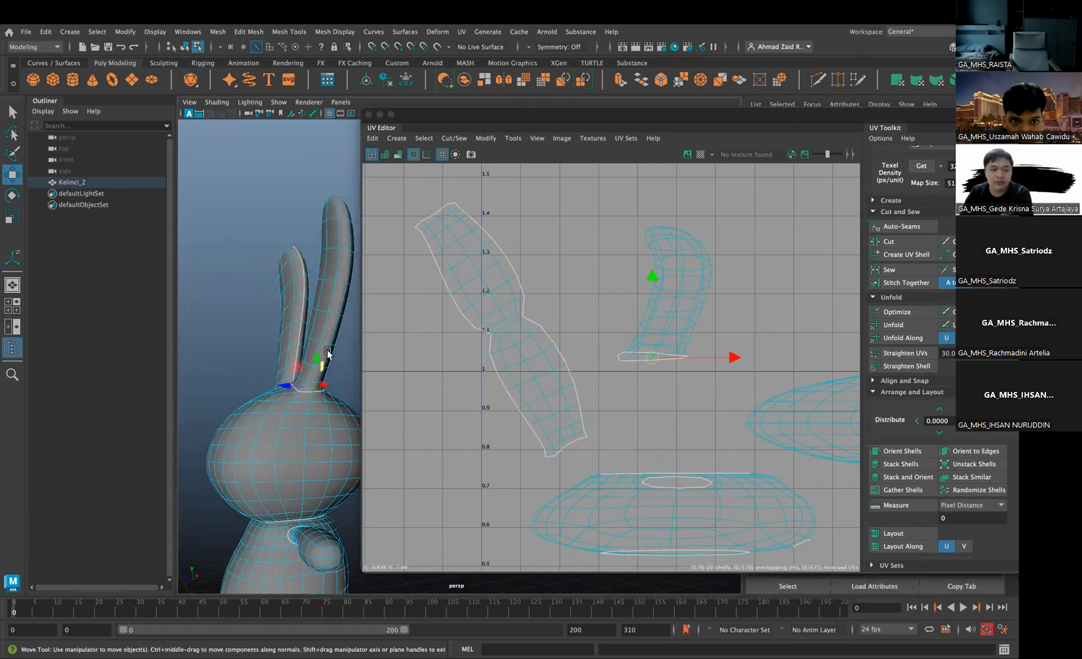
pyautogui.click(345, 218)
pyautogui.keyDown('shift'); pyautogui.doubleClick(315, 386); pyautogui.keyUp('shift')
pyautogui.keyDown('alt'); pyautogui.moveTo(315, 386); pyautogui.dragTo(302, 371); pyautogui.keyUp('alt')
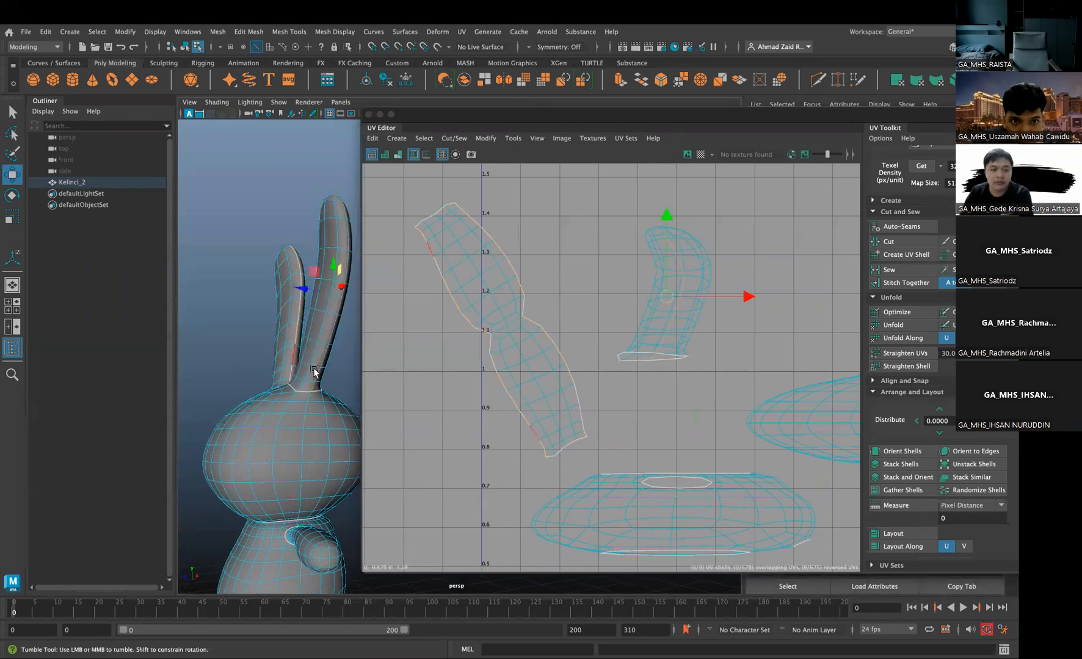
# Extend the edge selection down the opposite side of the second ear to its base and cut the UVs along it
pyautogui.keyDown('alt'); pyautogui.moveTo(302, 371); pyautogui.dragTo(326, 385, button='right'); pyautogui.keyUp('alt')
pyautogui.keyDown('alt'); pyautogui.moveTo(326, 384); pyautogui.dragTo(315, 452, button='middle'); pyautogui.keyUp('alt')
pyautogui.keyDown('shift'); pyautogui.click(215, 196); pyautogui.keyUp('shift')
pyautogui.keyDown('alt'); pyautogui.moveTo(217, 201); pyautogui.dragTo(264, 326, button='right'); pyautogui.keyUp('alt')
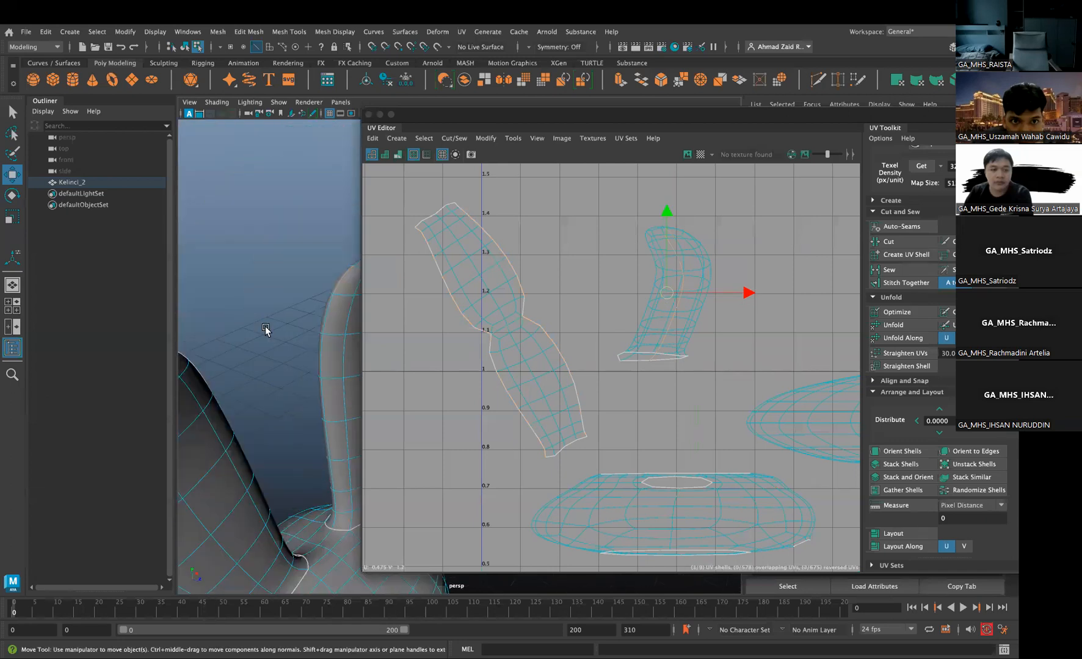
pyautogui.keyDown('alt'); pyautogui.moveTo(329, 531); pyautogui.dragTo(270, 410, button='middle'); pyautogui.keyUp('alt')
pyautogui.keyDown('alt'); pyautogui.moveTo(269, 411); pyautogui.dragTo(273, 379); pyautogui.keyUp('alt')
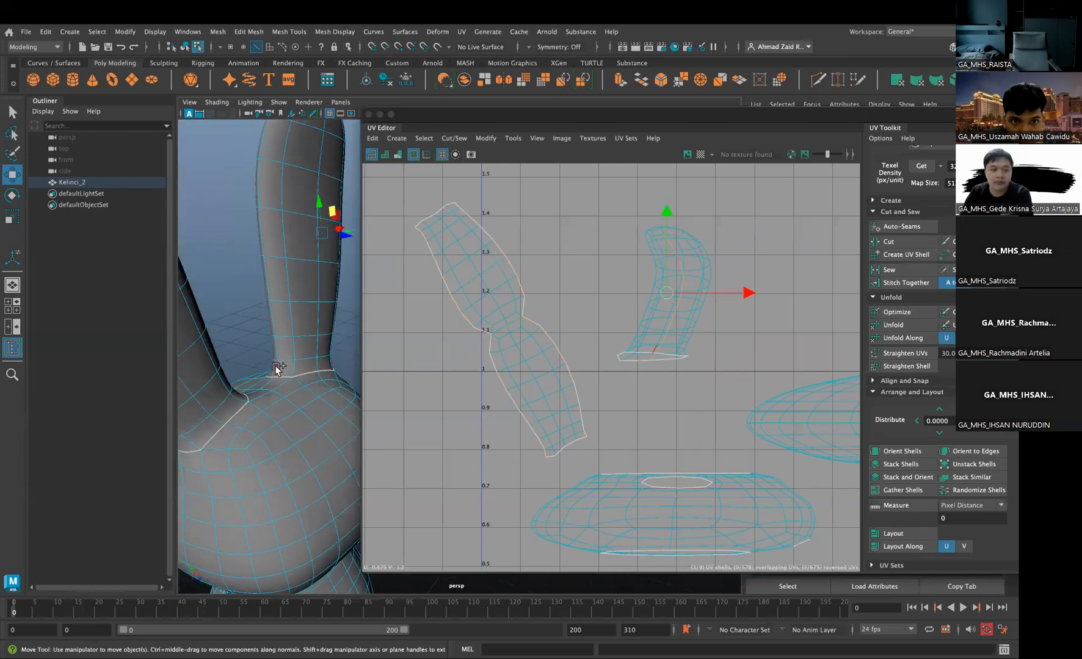
pyautogui.keyDown('alt'); pyautogui.moveTo(286, 357); pyautogui.dragTo(261, 461, button='middle'); pyautogui.keyUp('alt')
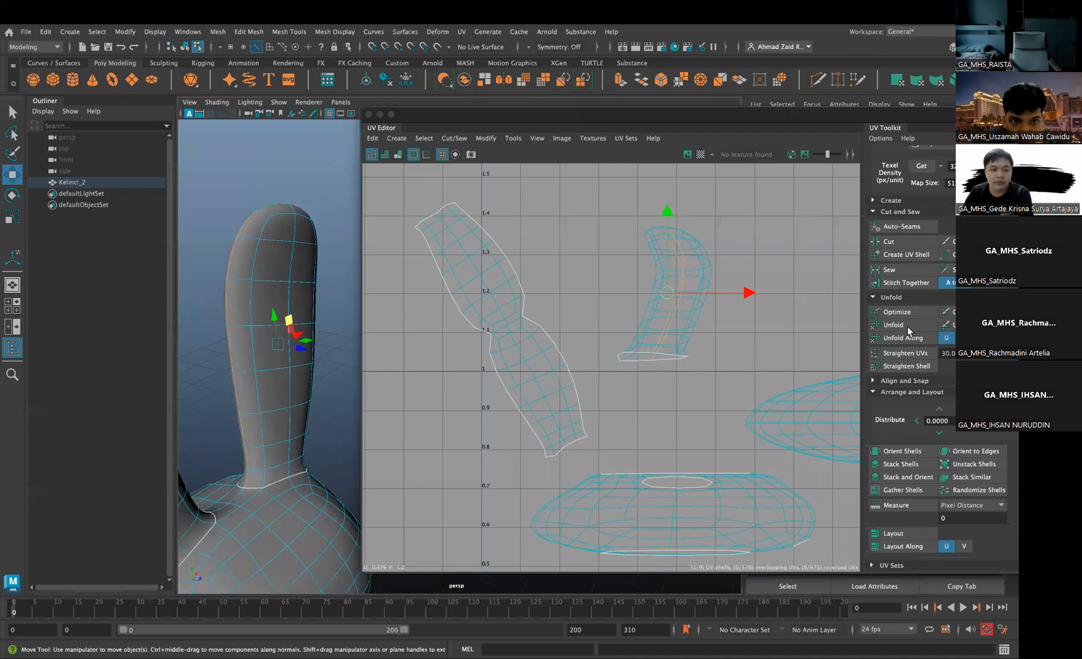
pyautogui.click(898, 245)
# Unfold the second ear's UV shell and move it diagonally up and right into empty space
pyautogui.moveTo(695, 278); pyautogui.dragTo(644, 261, button='right')
pyautogui.click(685, 257)
pyautogui.click(893, 325)
pyautogui.moveTo(660, 300); pyautogui.dragTo(742, 264)
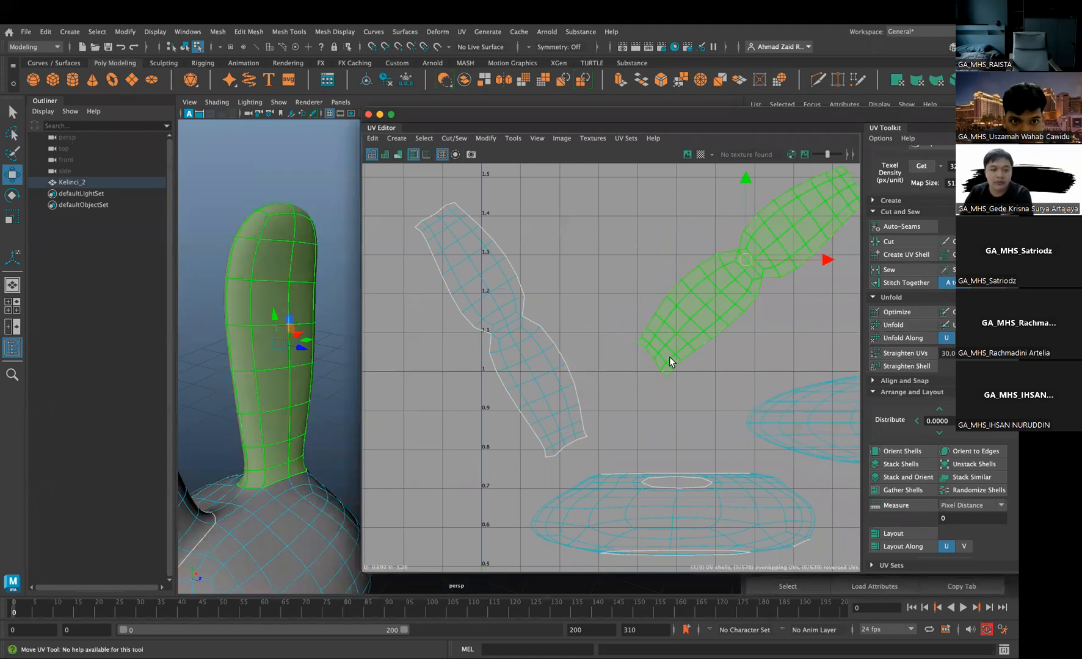
# Cut the UVs along the edges crossing the top of the head between the two ear bases
pyautogui.keyDown('alt'); pyautogui.moveTo(630, 446); pyautogui.dragTo(553, 272, button='middle'); pyautogui.keyUp('alt')
pyautogui.scroll(-3, 264, 412)
pyautogui.keyDown('alt'); pyautogui.moveTo(268, 489); pyautogui.dragTo(248, 337, button='middle'); pyautogui.keyUp('alt')
pyautogui.keyDown('alt'); pyautogui.moveTo(248, 337); pyautogui.dragTo(275, 337); pyautogui.keyUp('alt')
pyautogui.keyDown('alt'); pyautogui.moveTo(258, 289); pyautogui.dragTo(291, 284, button='middle'); pyautogui.keyUp('alt')
pyautogui.moveTo(277, 315); pyautogui.dragTo(264, 293, button='right')
pyautogui.keyDown('alt'); pyautogui.moveTo(296, 322); pyautogui.dragTo(256, 316); pyautogui.keyUp('alt')
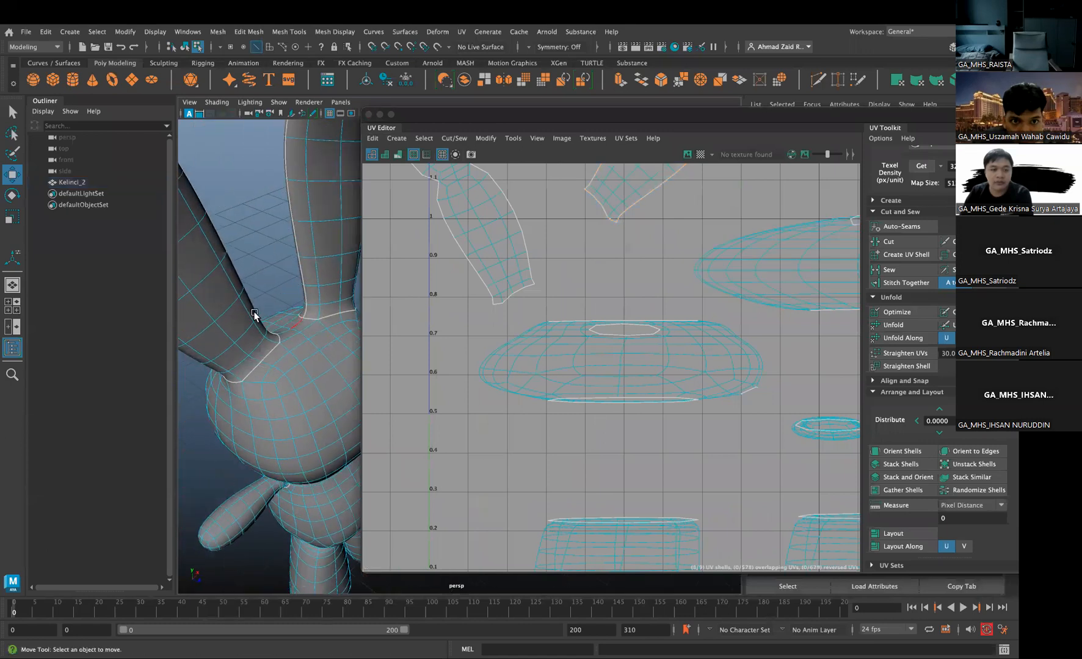
pyautogui.scroll(3, 269, 323)
pyautogui.keyDown('alt'); pyautogui.moveTo(262, 320); pyautogui.dragTo(290, 337, button='middle'); pyautogui.keyUp('alt')
pyautogui.keyDown('alt'); pyautogui.moveTo(290, 337); pyautogui.dragTo(278, 352); pyautogui.keyUp('alt')
pyautogui.click(284, 346)
pyautogui.keyDown('shift'); pyautogui.click(266, 359); pyautogui.keyUp('shift')
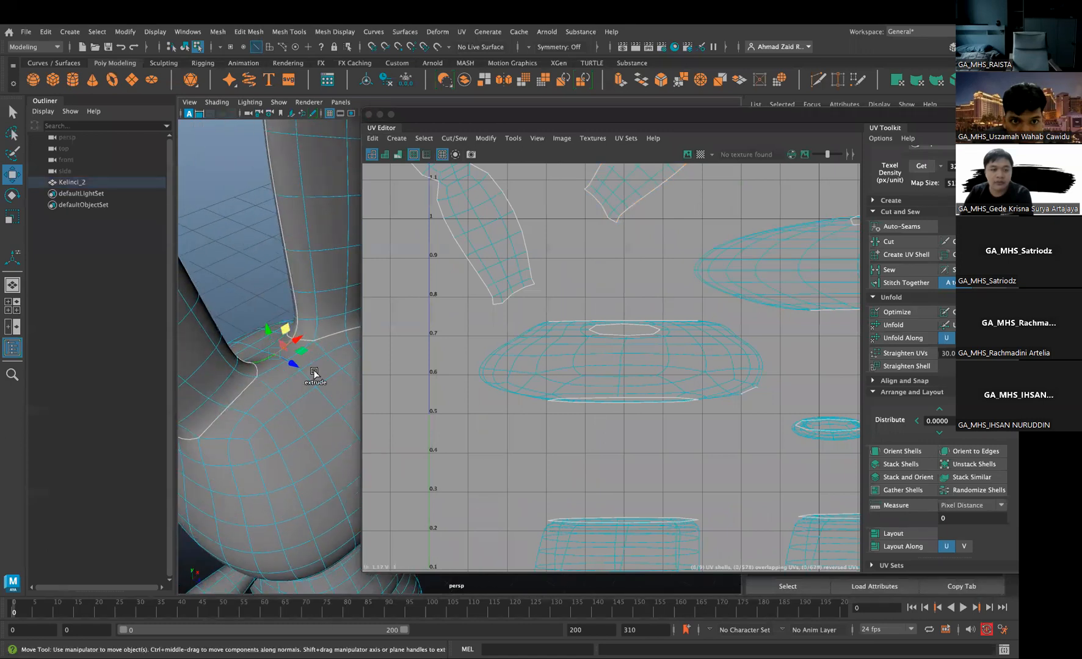
pyautogui.click(888, 241)
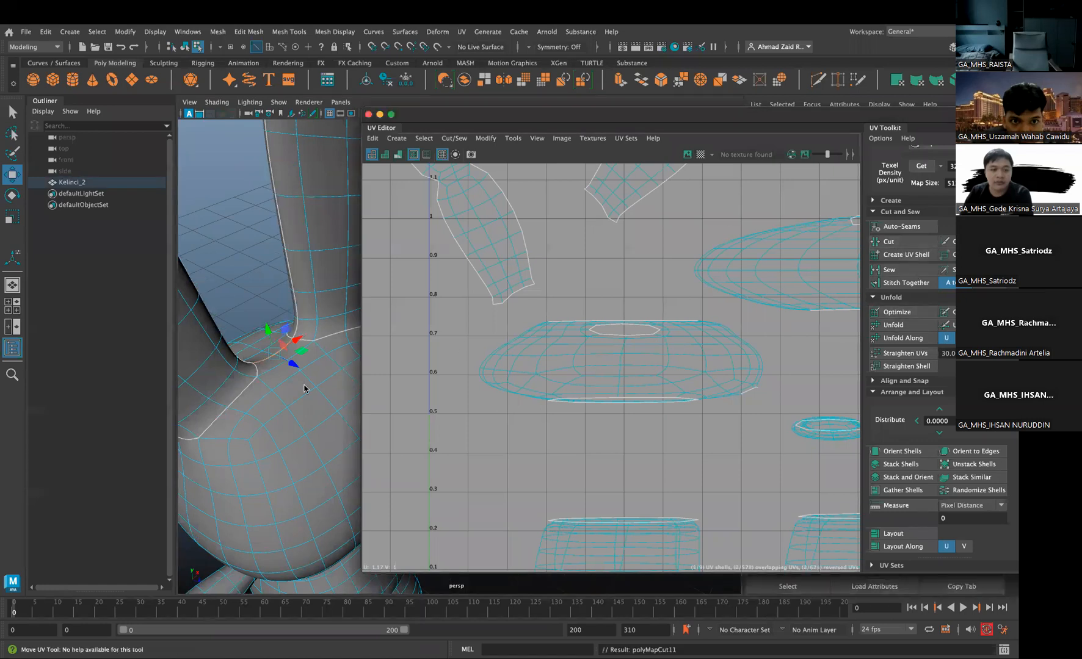
# Cut the UVs down the back of the head, from the seam between the ears to the neck seam
pyautogui.keyDown('alt'); pyautogui.moveTo(353, 435); pyautogui.dragTo(309, 390, button='middle'); pyautogui.keyUp('alt')
pyautogui.click(273, 346)
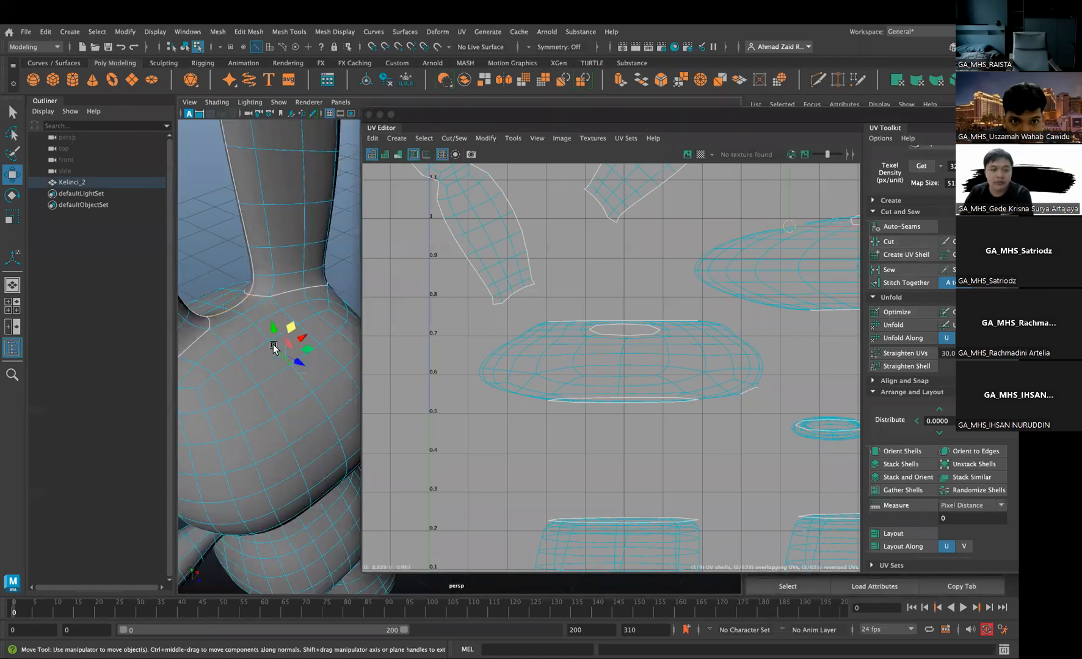
pyautogui.keyDown('alt'); pyautogui.moveTo(244, 318); pyautogui.dragTo(262, 292); pyautogui.keyUp('alt')
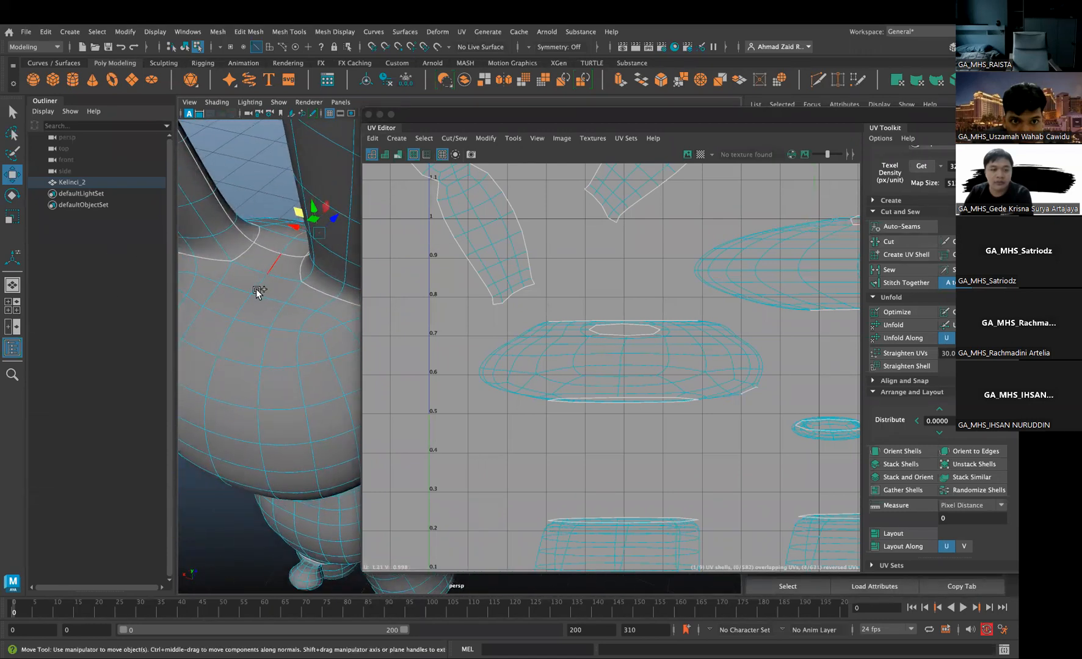
pyautogui.keyDown('alt'); pyautogui.moveTo(243, 343); pyautogui.dragTo(309, 269); pyautogui.keyUp('alt')
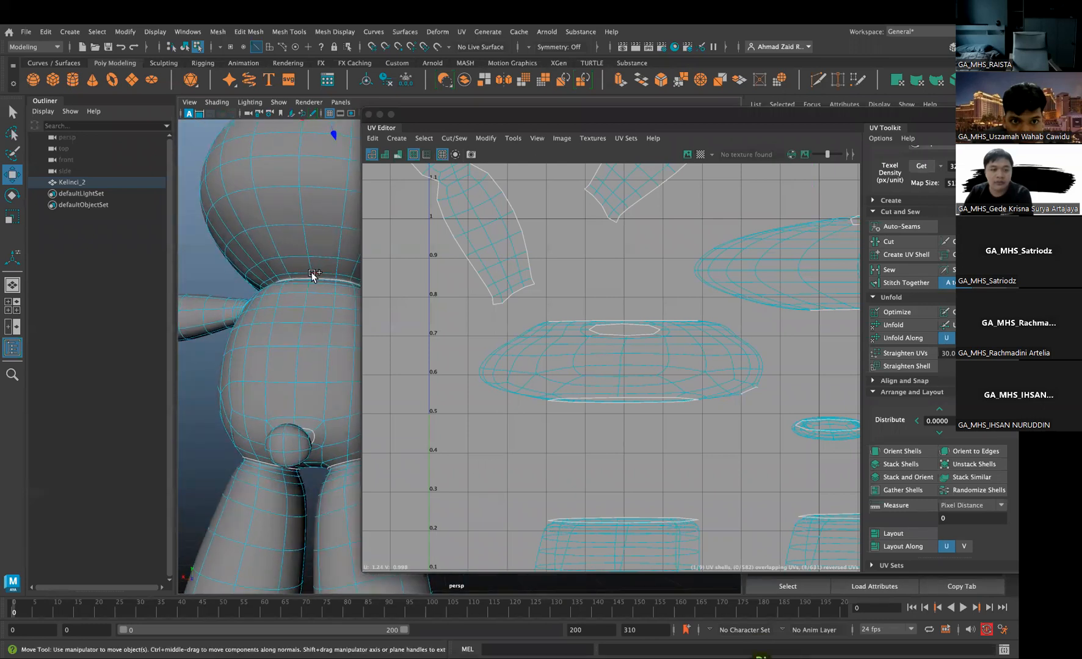
pyautogui.keyDown('alt'); pyautogui.moveTo(349, 260); pyautogui.dragTo(757, 258); pyautogui.keyUp('alt')
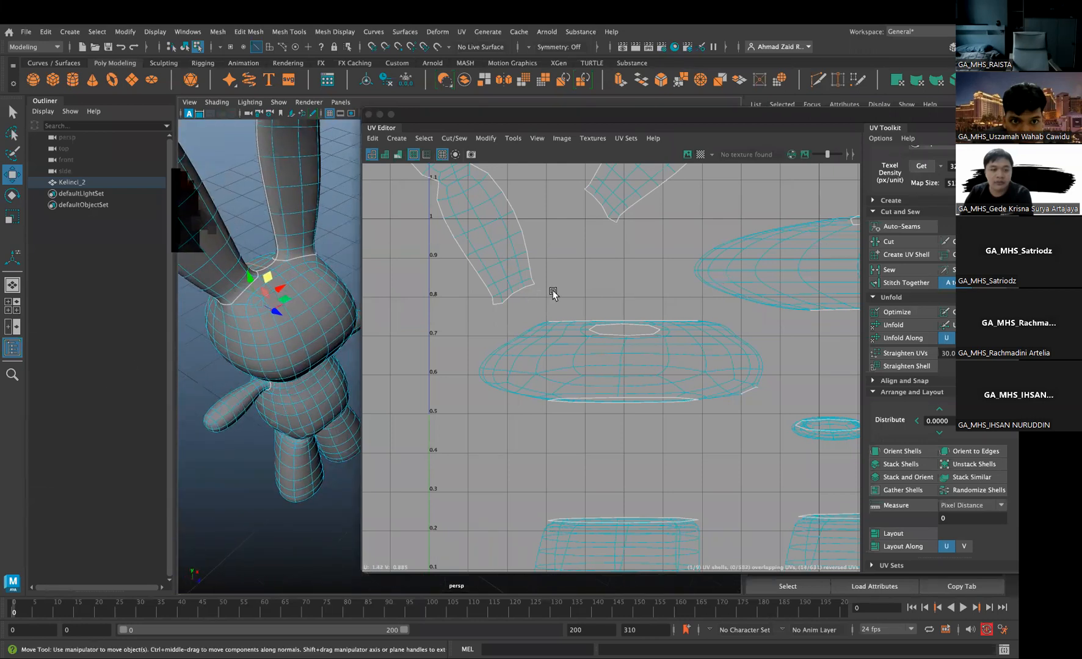
pyautogui.scroll(3, 259, 286)
pyautogui.click(901, 241)
# Unfold the head's UV shell and move it diagonally up and right, clear of the body and arm shells
pyautogui.moveTo(647, 343); pyautogui.dragTo(614, 312, button='right')
pyautogui.scroll(-3, 756, 331)
pyautogui.keyDown('alt'); pyautogui.moveTo(797, 305); pyautogui.dragTo(559, 319, button='middle'); pyautogui.keyUp('alt')
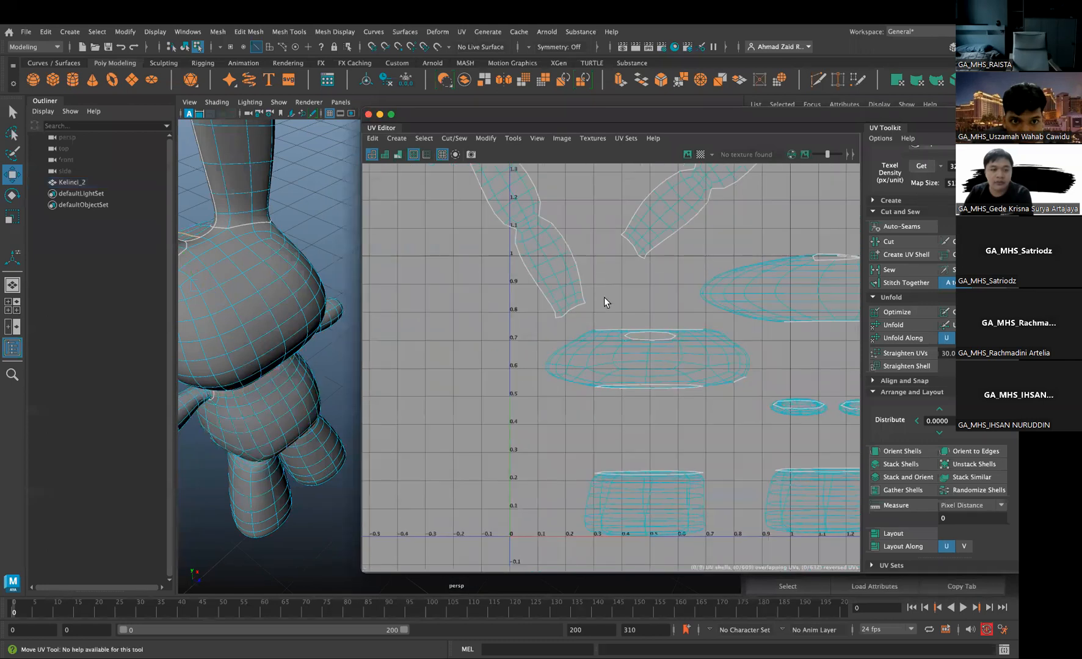
pyautogui.click(629, 291)
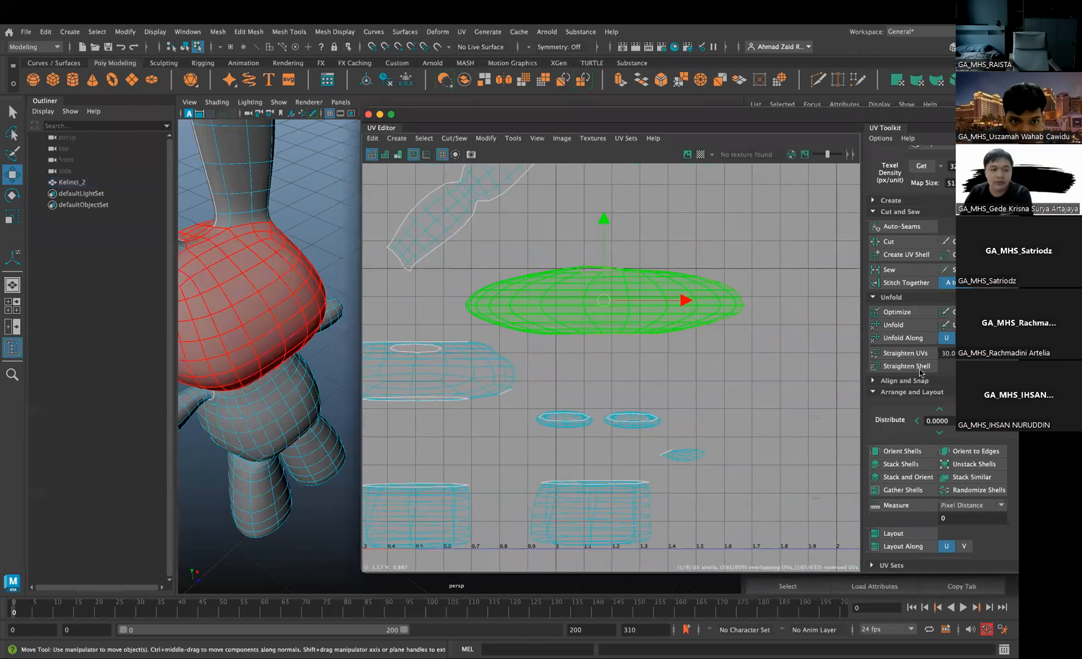
pyautogui.click(893, 325)
pyautogui.moveTo(594, 299); pyautogui.dragTo(662, 265)
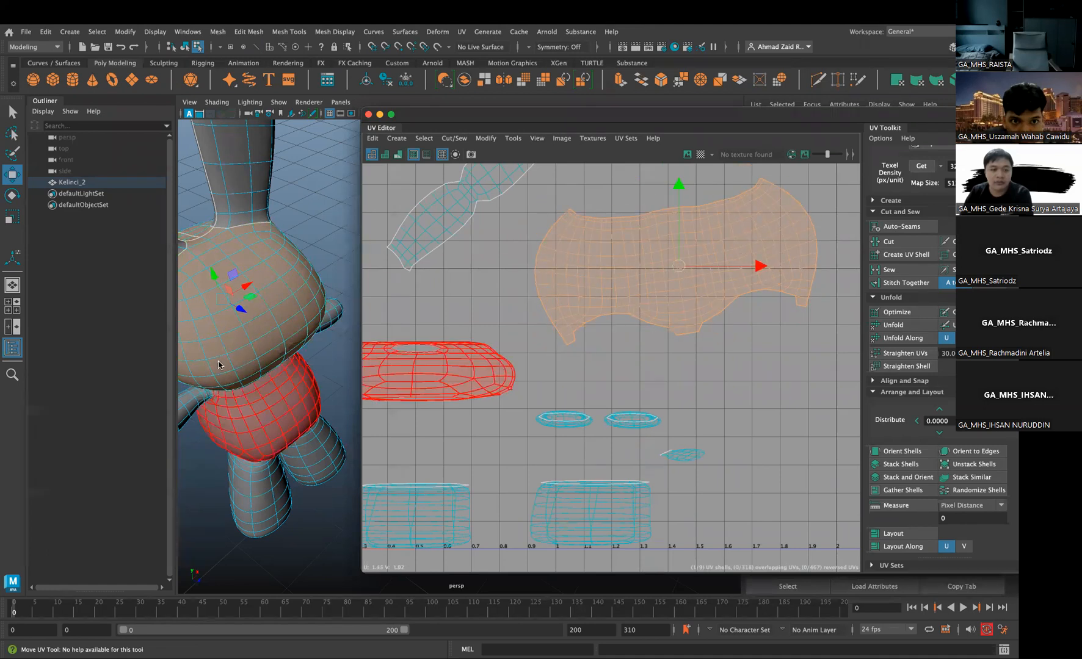
# Cut the UVs along the short run of edges joining the neck seam to the arm seam
pyautogui.keyDown('alt'); pyautogui.moveTo(282, 249); pyautogui.dragTo(294, 282); pyautogui.keyUp('alt')
pyautogui.moveTo(293, 278); pyautogui.dragTo(292, 254, button='right')
pyautogui.keyDown('alt'); pyautogui.moveTo(292, 254); pyautogui.dragTo(279, 220); pyautogui.keyUp('alt')
pyautogui.keyDown('alt'); pyautogui.moveTo(291, 261); pyautogui.dragTo(224, 256); pyautogui.keyUp('alt')
pyautogui.scroll(3, 263, 270)
pyautogui.keyDown('alt'); pyautogui.moveTo(248, 264); pyautogui.dragTo(357, 331, button='middle'); pyautogui.keyUp('alt')
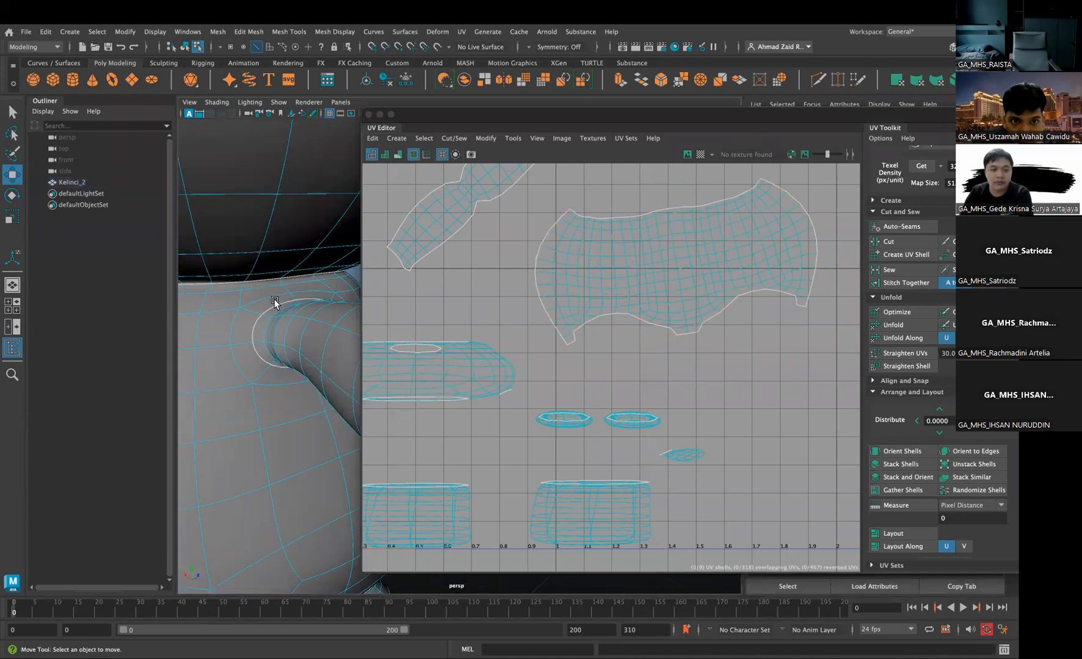
pyautogui.scroll(2, 277, 306)
pyautogui.keyDown('alt'); pyautogui.moveTo(278, 306); pyautogui.dragTo(302, 330, button='middle'); pyautogui.keyUp('alt')
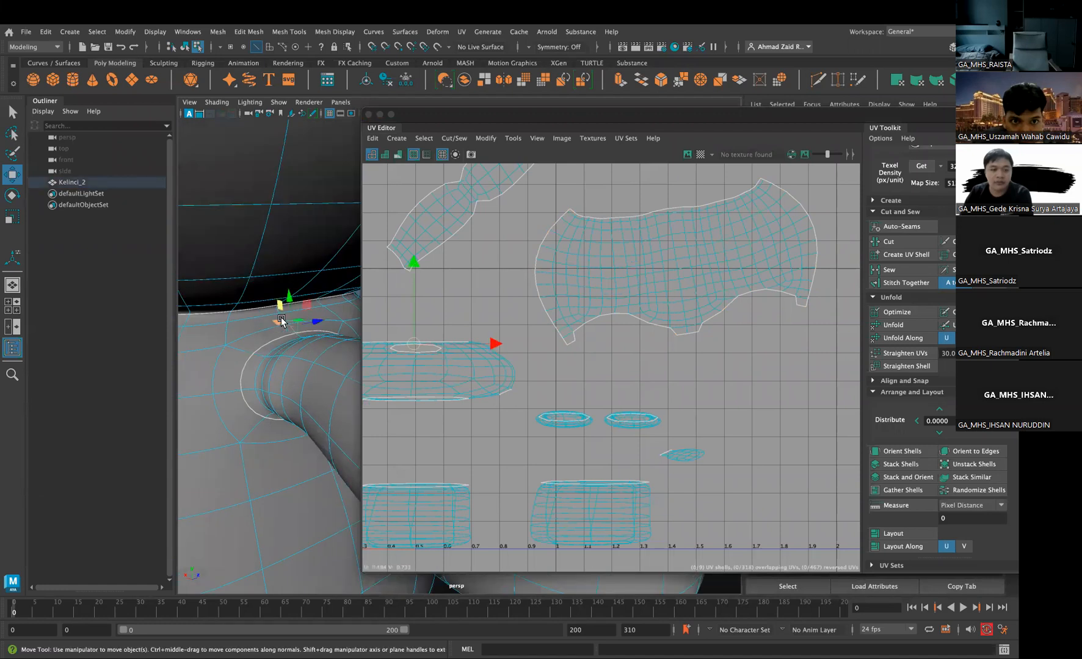
pyautogui.press('q')
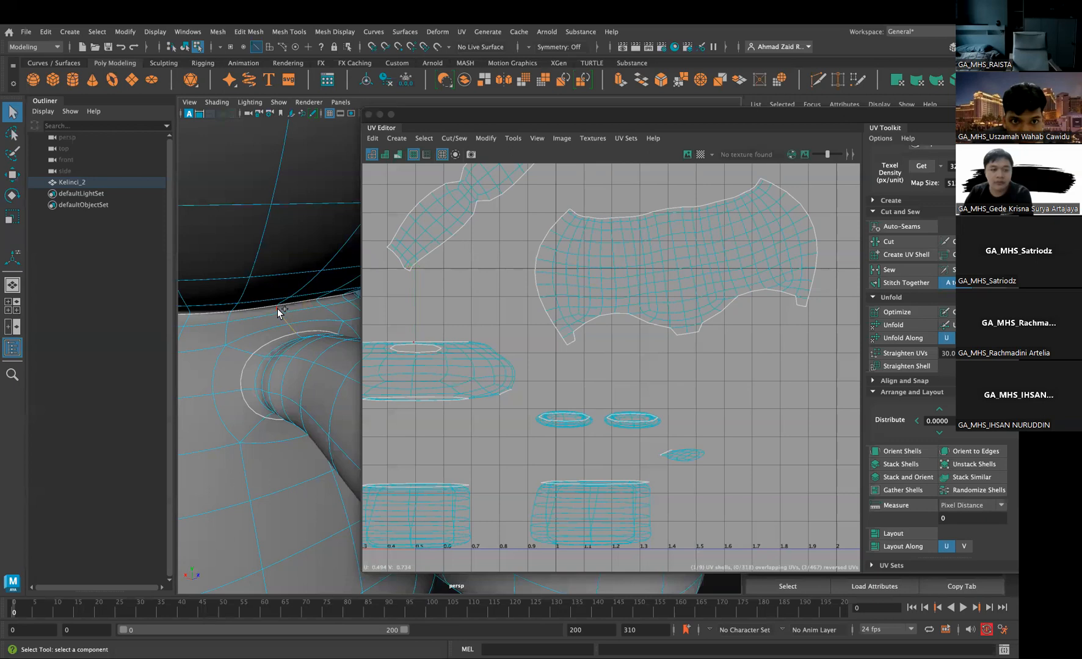
pyautogui.click(885, 240)
# Cut the UVs down the side of the body, from beneath the arm to the leg seam
pyautogui.keyDown('alt'); pyautogui.moveTo(270, 340); pyautogui.dragTo(292, 310); pyautogui.keyUp('alt')
pyautogui.keyDown('alt'); pyautogui.moveTo(292, 310); pyautogui.dragTo(310, 353, button='middle'); pyautogui.keyUp('alt')
pyautogui.keyDown('alt'); pyautogui.moveTo(305, 220); pyautogui.dragTo(322, 311, button='middle'); pyautogui.keyUp('alt')
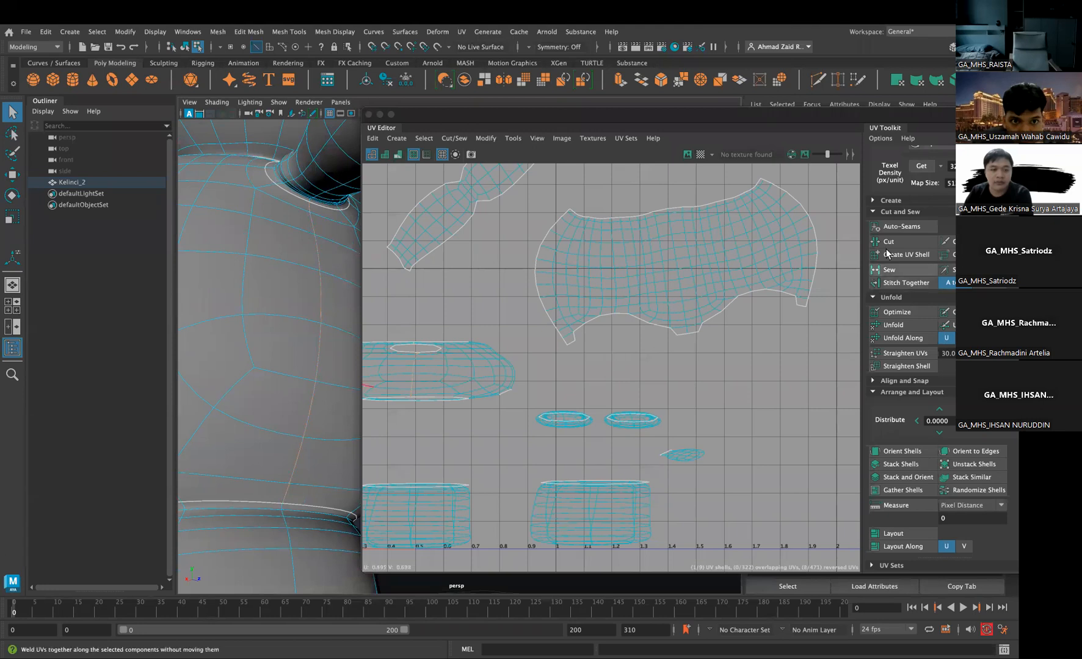
pyautogui.click(874, 242)
# Unfold the body's UV shell
pyautogui.scroll(-5, 298, 355)
pyautogui.keyDown('alt'); pyautogui.moveTo(302, 362); pyautogui.dragTo(75, 287); pyautogui.keyUp('alt')
pyautogui.keyDown('alt'); pyautogui.moveTo(200, 314); pyautogui.dragTo(318, 333); pyautogui.keyUp('alt')
pyautogui.moveTo(454, 383); pyautogui.dragTo(411, 360, button='right')
pyautogui.click(453, 375)
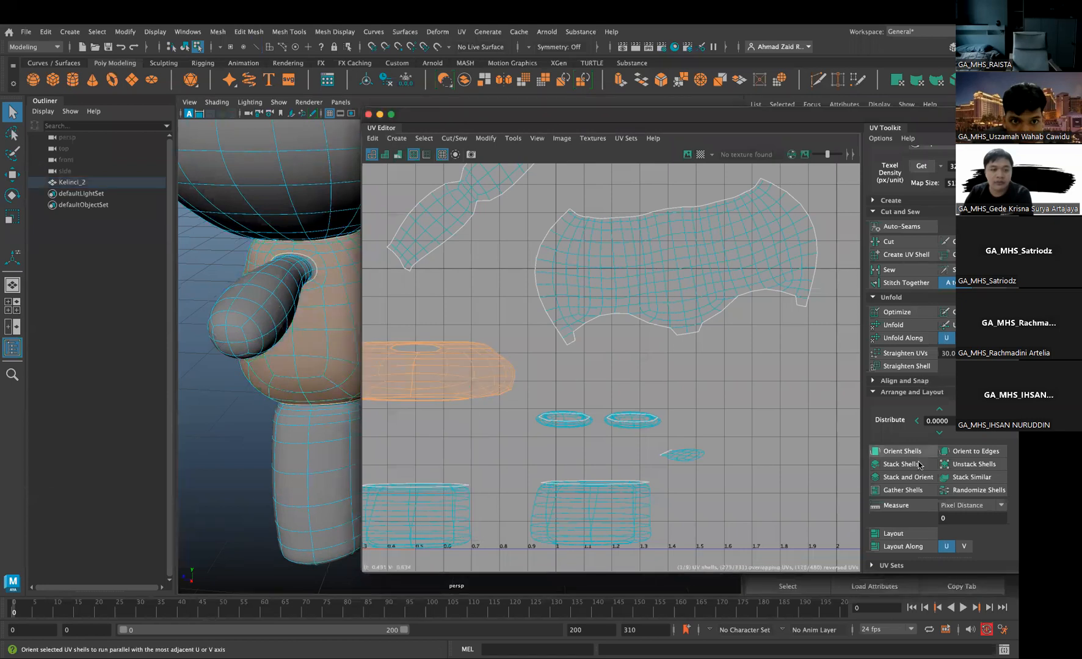
pyautogui.click(893, 325)
pyautogui.scroll(-1, 509, 401)
pyautogui.scroll(-1, 579, 358)
pyautogui.keyDown('alt'); pyautogui.moveTo(519, 404); pyautogui.dragTo(586, 369, button='middle'); pyautogui.keyUp('alt')
pyautogui.scroll(3, 536, 370)
pyautogui.scroll(4, 545, 367)
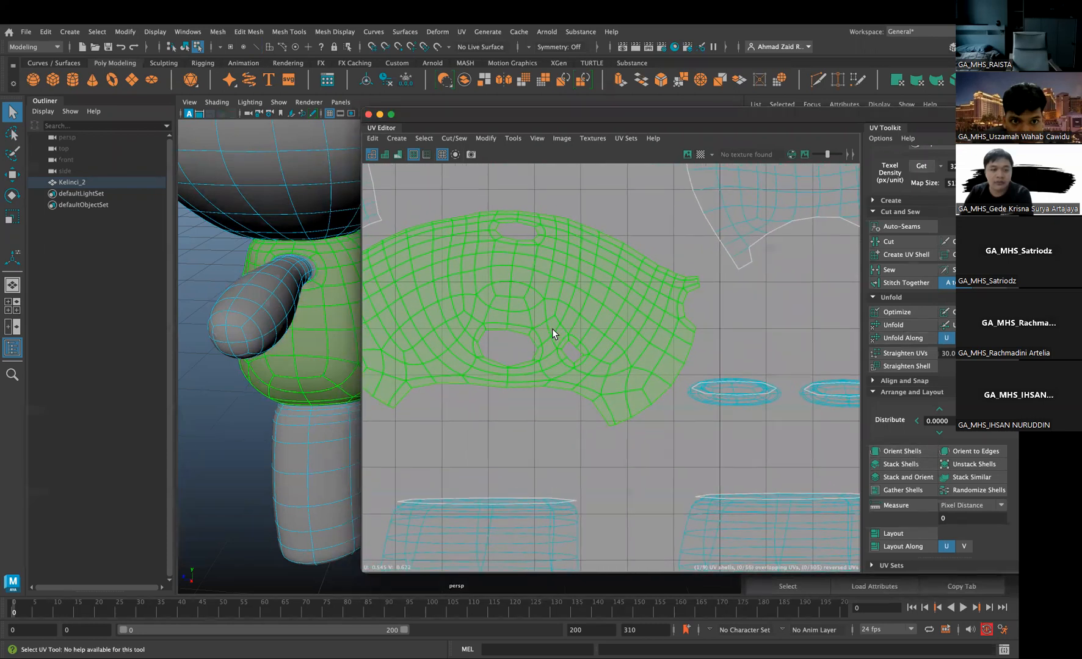
# Cut the UVs down the opposite side of the body, from the neck seam through the arm seam to the leg seam
pyautogui.scroll(-4, 553, 330)
pyautogui.moveTo(565, 320); pyautogui.dragTo(562, 301, button='right')
pyautogui.scroll(4, 535, 305)
pyautogui.keyDown('alt'); pyautogui.moveTo(239, 278); pyautogui.dragTo(253, 247); pyautogui.keyUp('alt')
pyautogui.moveTo(253, 274); pyautogui.dragTo(256, 213, button='right')
pyautogui.keyDown('alt'); pyautogui.moveTo(256, 204); pyautogui.dragTo(270, 177); pyautogui.keyUp('alt')
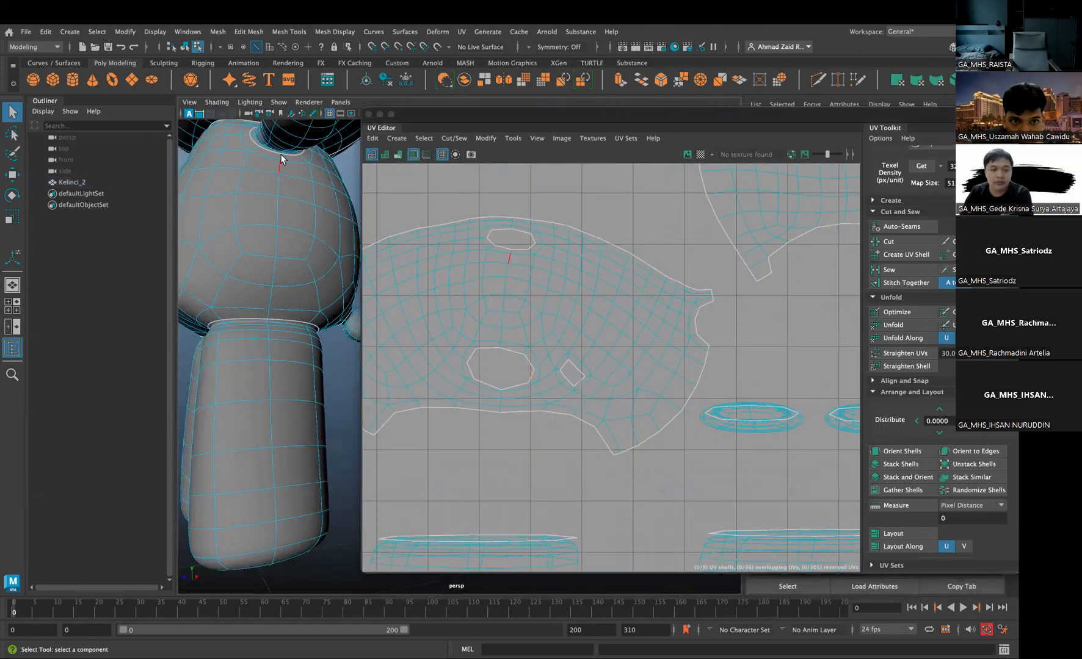
pyautogui.click(286, 285)
pyautogui.keyDown('shift'); pyautogui.doubleClick(266, 312); pyautogui.keyUp('shift')
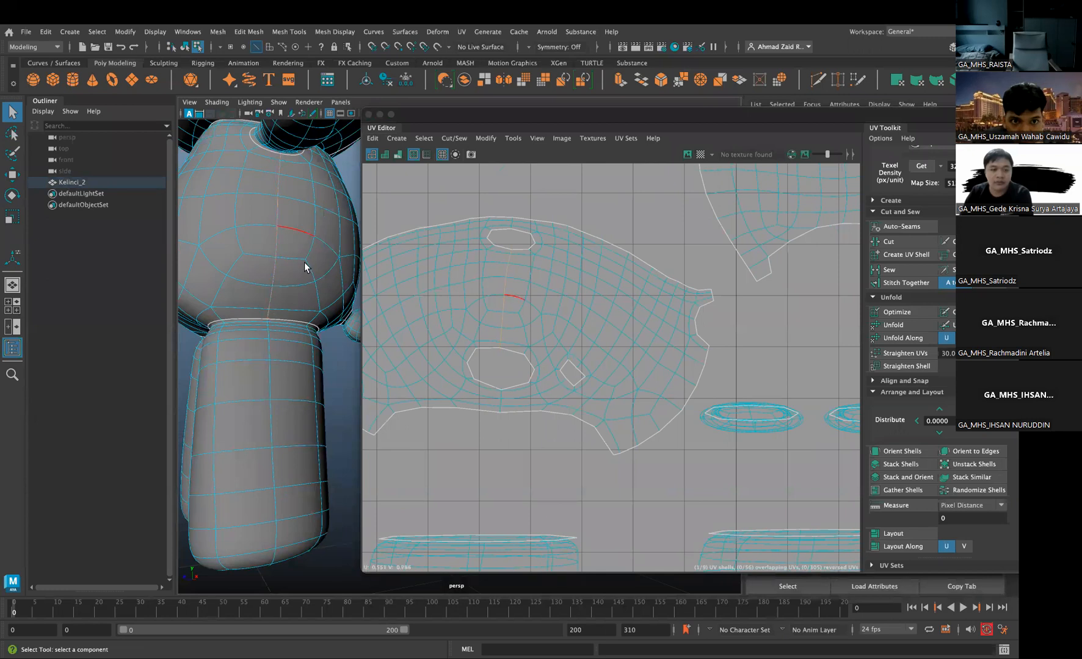
pyautogui.keyDown('alt'); pyautogui.moveTo(297, 223); pyautogui.dragTo(318, 360, button='middle'); pyautogui.keyUp('alt')
pyautogui.keyDown('alt'); pyautogui.moveTo(318, 360); pyautogui.dragTo(285, 296); pyautogui.keyUp('alt')
pyautogui.scroll(3, 314, 367)
pyautogui.scroll(3, 325, 334)
pyautogui.keyDown('alt'); pyautogui.moveTo(326, 336); pyautogui.dragTo(275, 304); pyautogui.keyUp('alt')
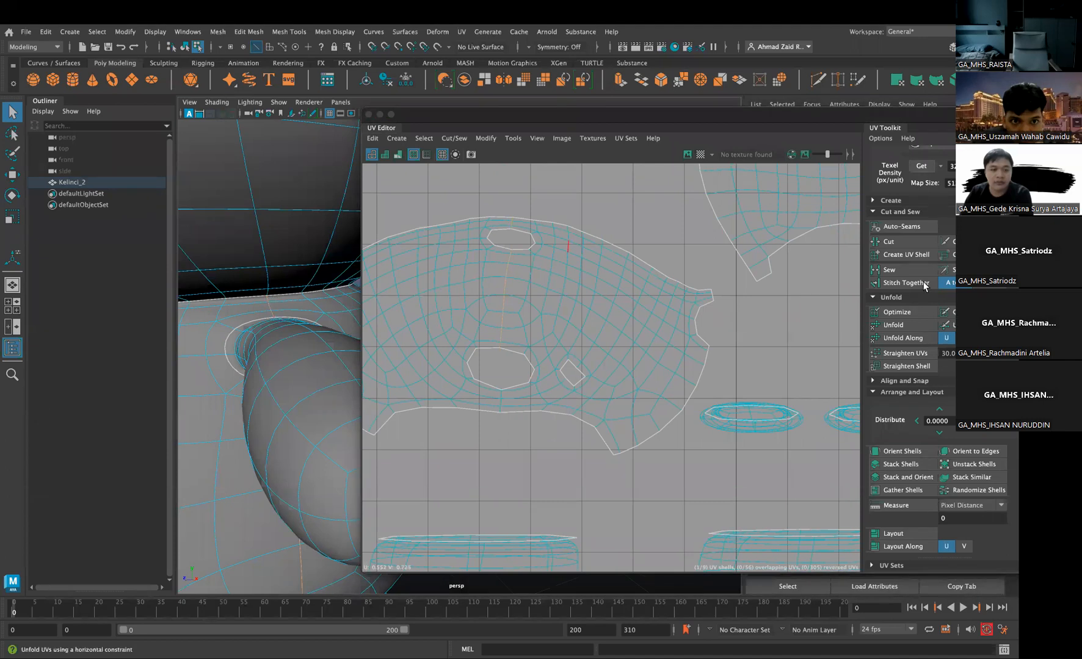
pyautogui.click(904, 245)
# Unfold the body's UV shell again with both of its sides cut
pyautogui.moveTo(531, 350); pyautogui.dragTo(508, 320, button='right')
pyautogui.click(609, 306)
pyautogui.moveTo(585, 322); pyautogui.dragTo(600, 329, button='right')
pyautogui.click(595, 327)
pyautogui.moveTo(521, 404)
pyautogui.mouseDown(button='right')
pyautogui.moveTo(508, 387)
pyautogui.moveTo(502, 401)
pyautogui.mouseUp(button='right')
pyautogui.keyDown('alt'); pyautogui.moveTo(499, 390); pyautogui.dragTo(545, 329, button='middle'); pyautogui.keyUp('alt')
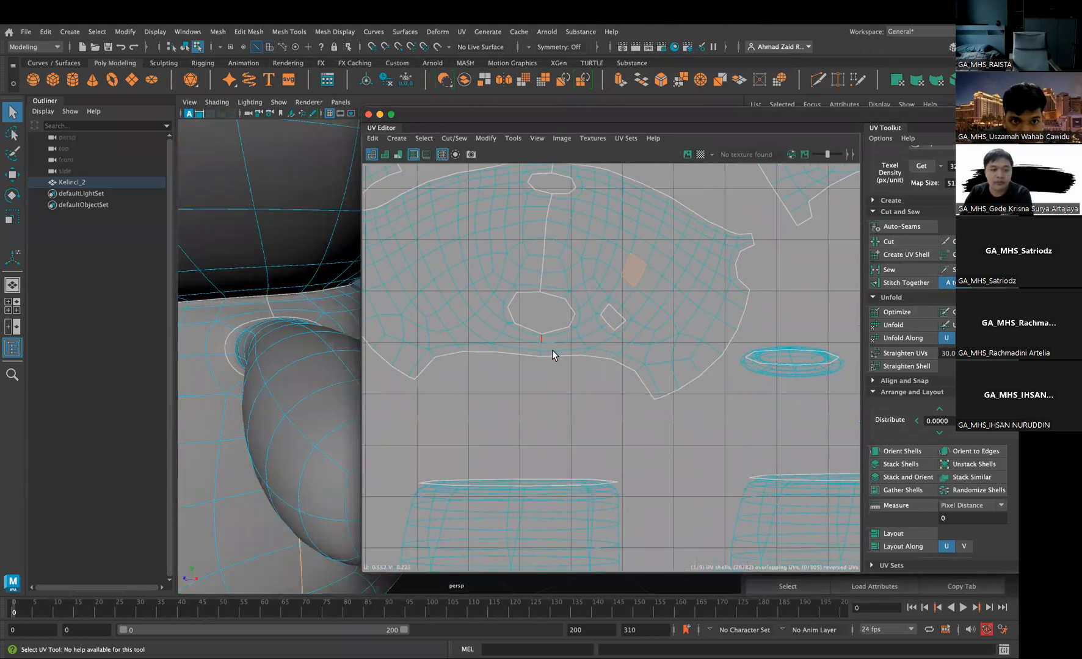
pyautogui.click(301, 390)
pyautogui.keyDown('alt'); pyautogui.moveTo(301, 391); pyautogui.dragTo(296, 361); pyautogui.keyUp('alt')
pyautogui.click(274, 394)
pyautogui.click(295, 360)
pyautogui.moveTo(629, 297); pyautogui.dragTo(583, 278, button='right')
pyautogui.scroll(-2, 635, 292)
pyautogui.click(893, 325)
pyautogui.keyDown('alt'); pyautogui.moveTo(541, 365); pyautogui.dragTo(539, 436, button='middle'); pyautogui.keyUp('alt')
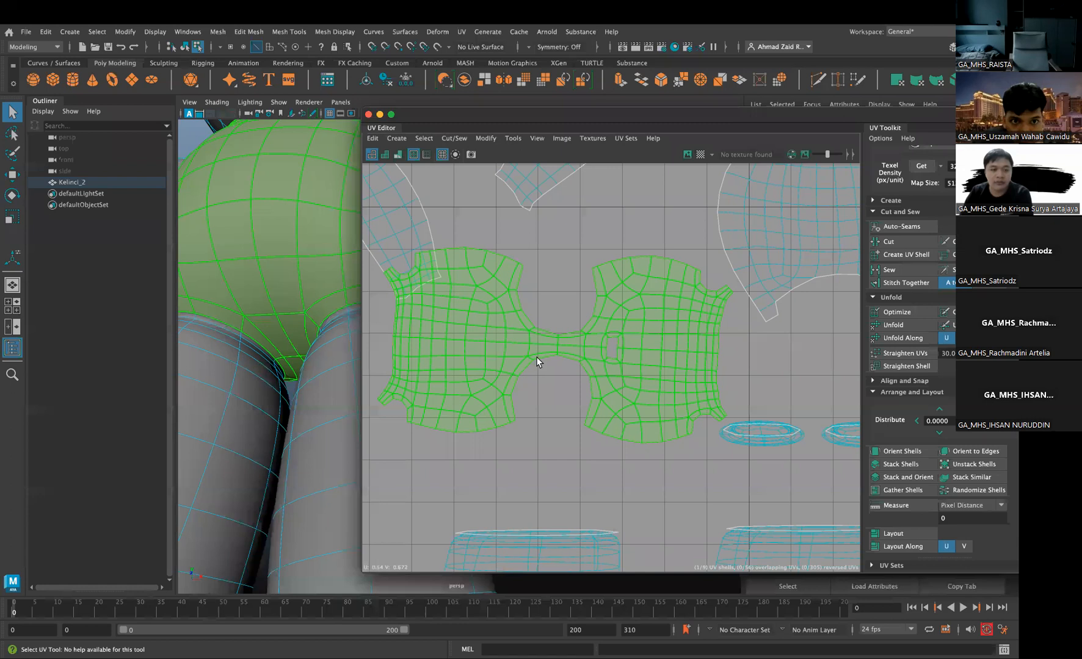
pyautogui.scroll(-2, 521, 380)
pyautogui.click(538, 386)
pyautogui.keyDown('alt'); pyautogui.moveTo(516, 386); pyautogui.dragTo(474, 370, button='middle'); pyautogui.keyUp('alt')
pyautogui.scroll(-1, 595, 434)
# Cut the UVs down the outer and inner sides of one leg from its top seam, leaving the sole attached
pyautogui.keyDown('alt'); pyautogui.moveTo(285, 343); pyautogui.dragTo(267, 358); pyautogui.keyUp('alt')
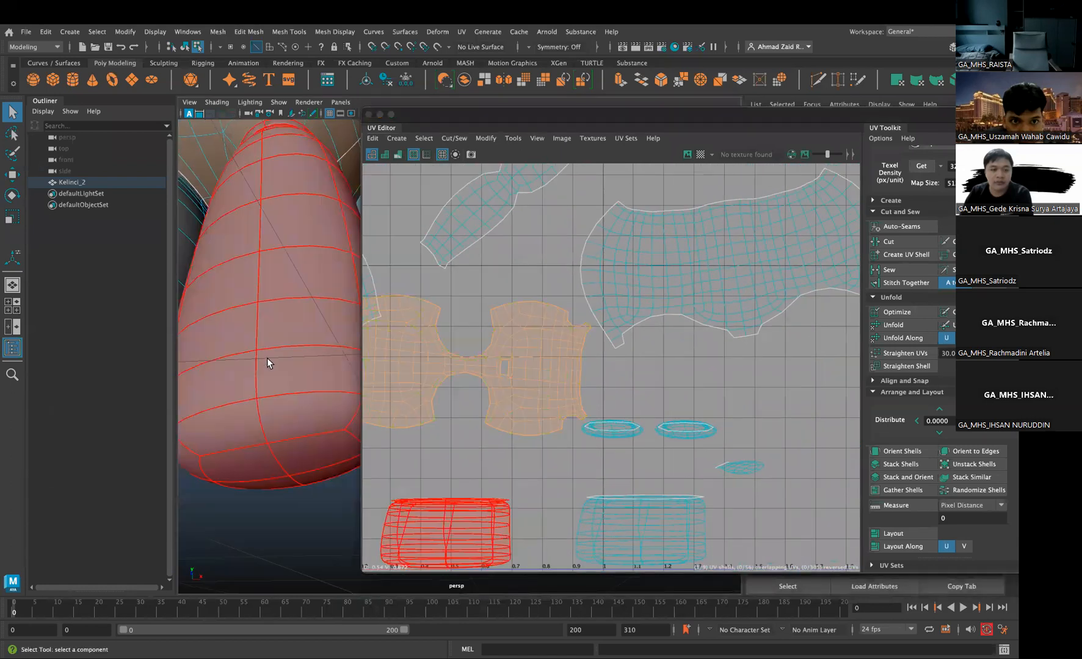
pyautogui.scroll(-5, 266, 329)
pyautogui.moveTo(273, 315); pyautogui.dragTo(274, 290, button='right')
pyautogui.scroll(3, 274, 293)
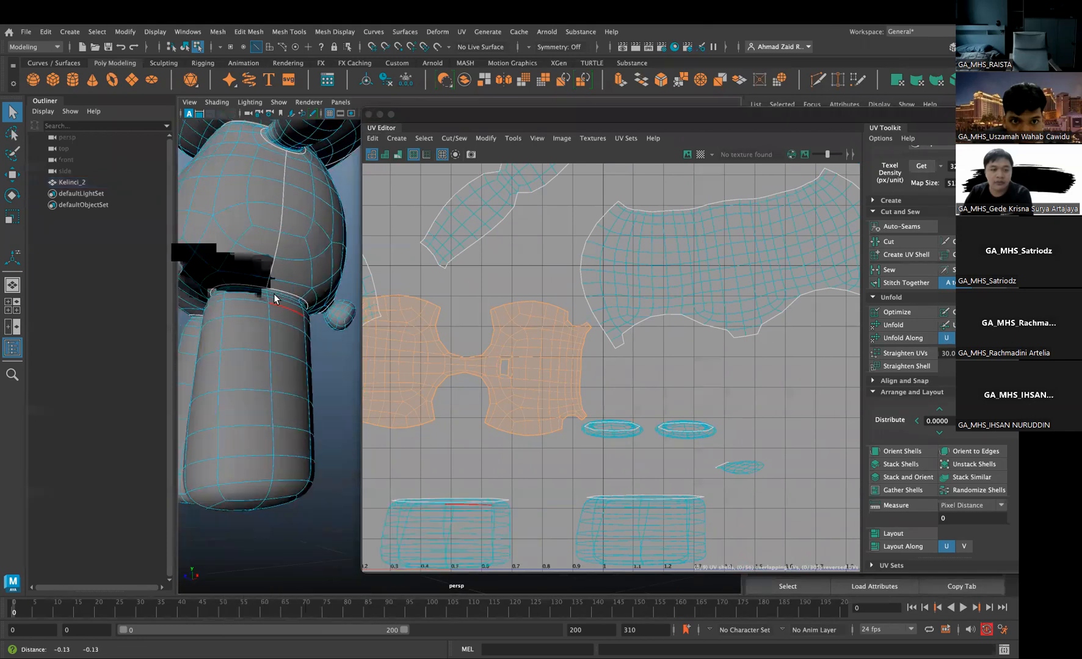
pyautogui.click(275, 301)
pyautogui.keyDown('alt'); pyautogui.moveTo(275, 302); pyautogui.dragTo(252, 397, button='middle'); pyautogui.keyUp('alt')
pyautogui.keyDown('alt'); pyautogui.moveTo(251, 396); pyautogui.dragTo(233, 249); pyautogui.keyUp('alt')
pyautogui.scroll(4, 268, 307)
pyautogui.keyDown('shift'); pyautogui.click(233, 248); pyautogui.keyUp('shift')
pyautogui.keyDown('alt'); pyautogui.moveTo(254, 343); pyautogui.dragTo(291, 397); pyautogui.keyUp('alt')
pyautogui.keyDown('shift'); pyautogui.doubleClick(277, 409); pyautogui.keyUp('shift')
pyautogui.scroll(-5, 277, 408)
pyautogui.click(895, 243)
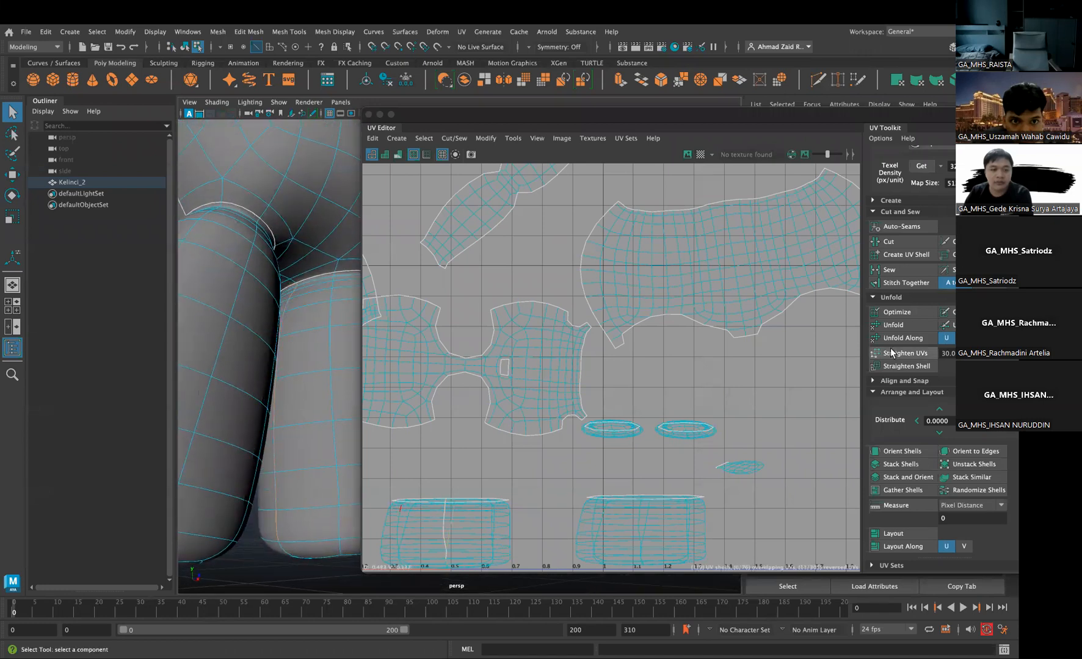
pyautogui.click(889, 242)
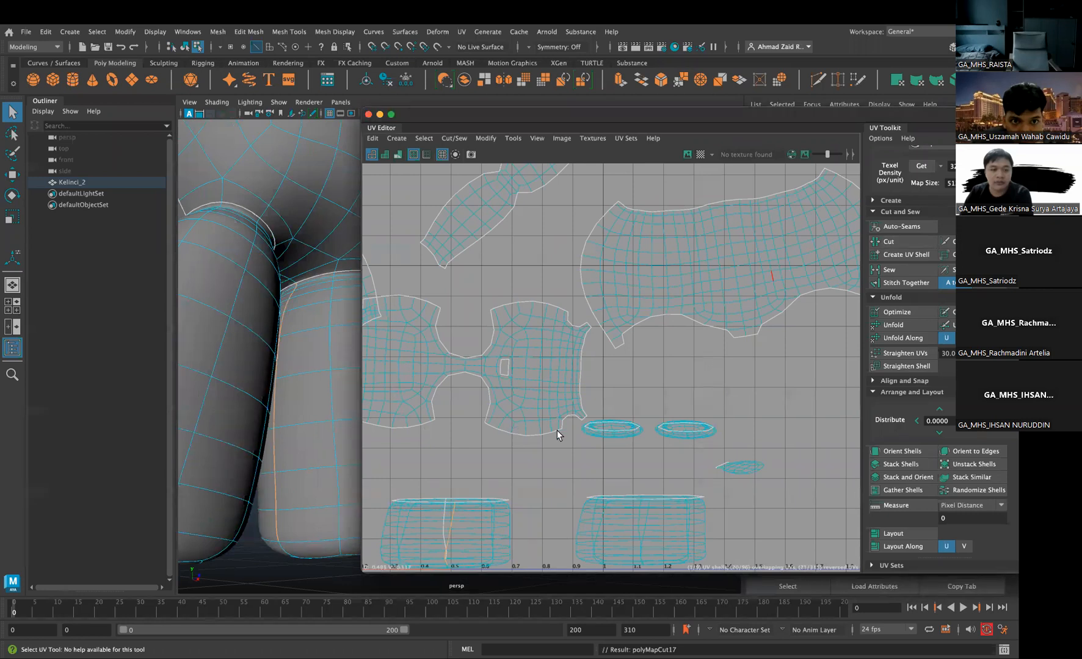
# Unfold the UV shell of the leg with the new side cuts
pyautogui.moveTo(557, 431); pyautogui.dragTo(471, 525, button='right')
pyautogui.press('F8')
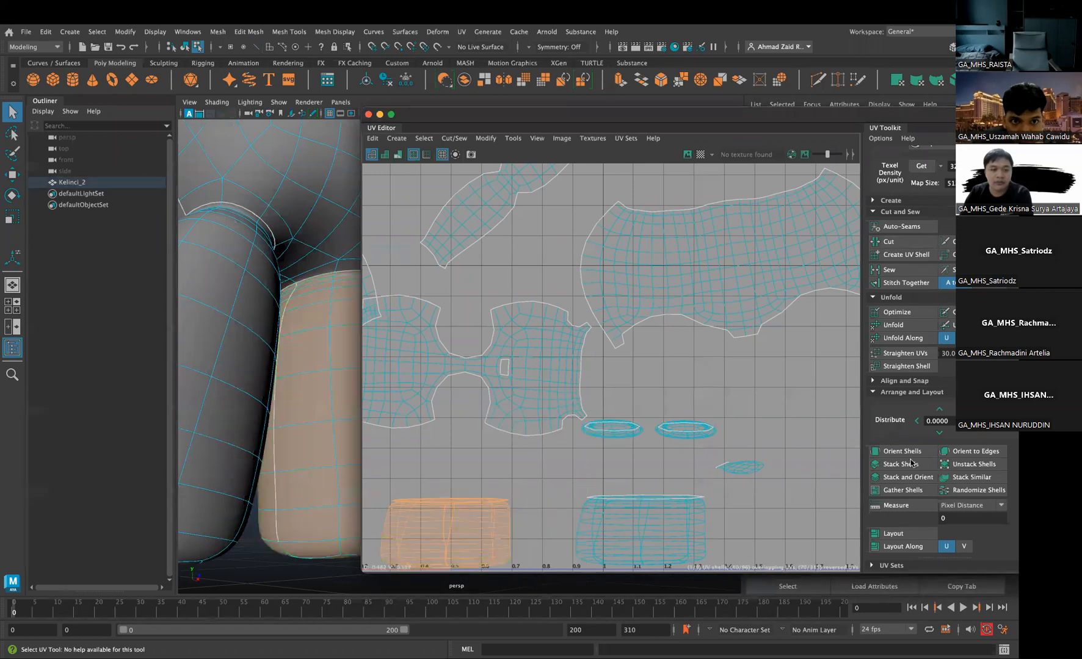
pyautogui.click(893, 325)
pyautogui.scroll(-2, 502, 492)
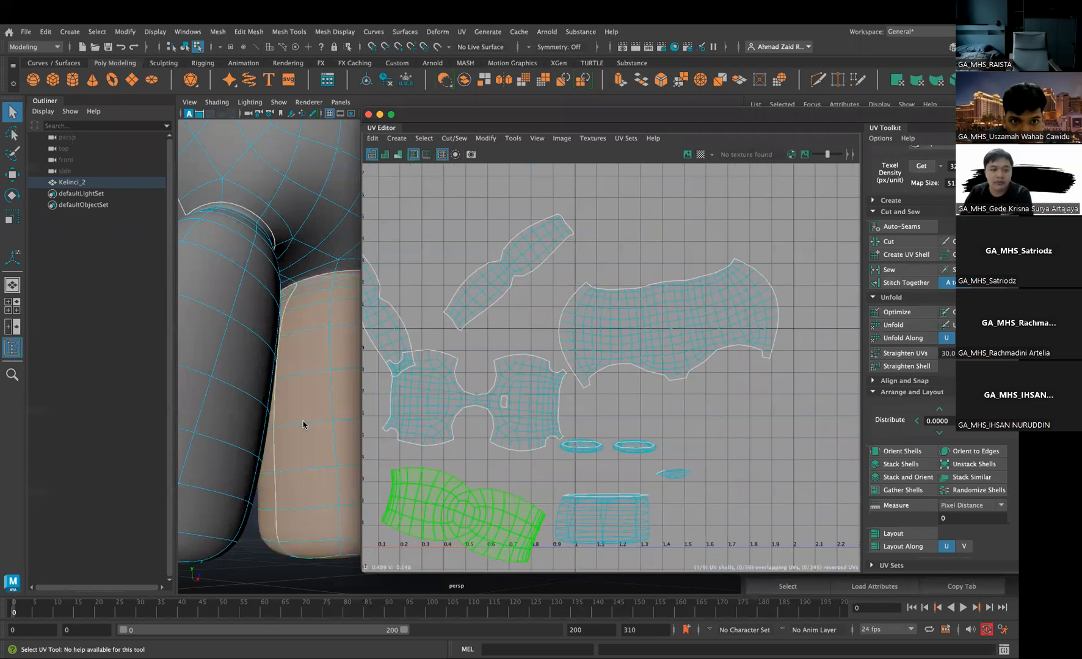
# Cut the UVs down the inner and outer sides of the other leg from its top seam
pyautogui.scroll(-5, 304, 425)
pyautogui.keyDown('alt'); pyautogui.moveTo(304, 426); pyautogui.dragTo(264, 398); pyautogui.keyUp('alt')
pyautogui.moveTo(264, 315); pyautogui.dragTo(265, 284, button='right')
pyautogui.scroll(5, 281, 358)
pyautogui.click(271, 342)
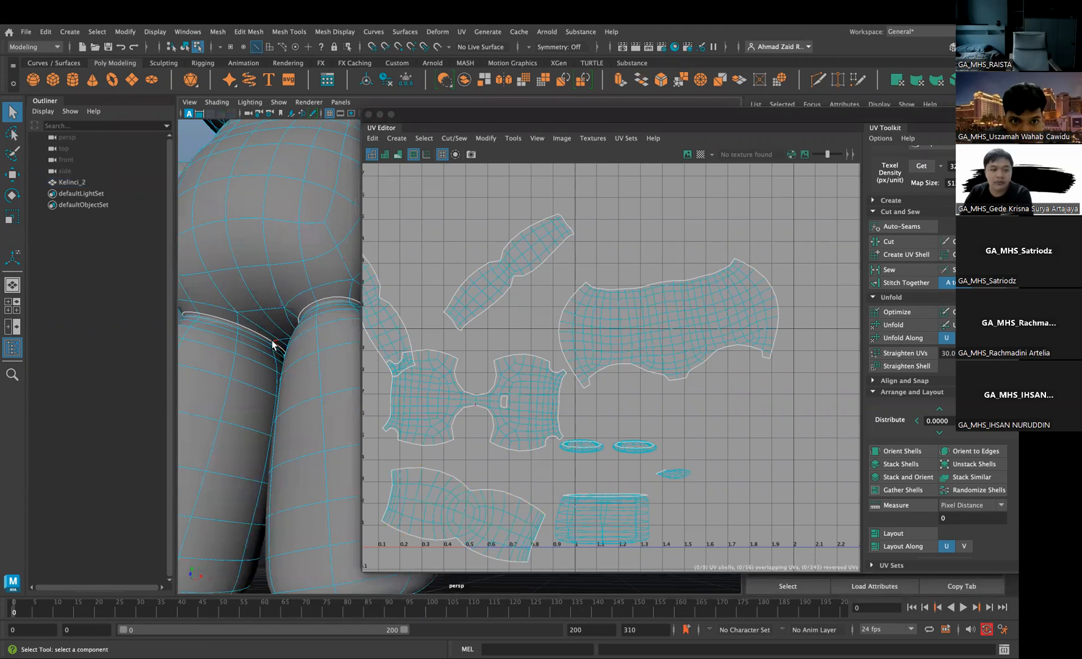
pyautogui.click(271, 341)
pyautogui.keyDown('alt'); pyautogui.moveTo(296, 307); pyautogui.dragTo(286, 201, button='middle'); pyautogui.keyUp('alt')
pyautogui.keyDown('shift'); pyautogui.doubleClick(265, 473); pyautogui.keyUp('shift')
pyautogui.keyDown('alt'); pyautogui.moveTo(265, 472); pyautogui.dragTo(268, 446); pyautogui.keyUp('alt')
pyautogui.click(896, 244)
pyautogui.scroll(-3, 296, 424)
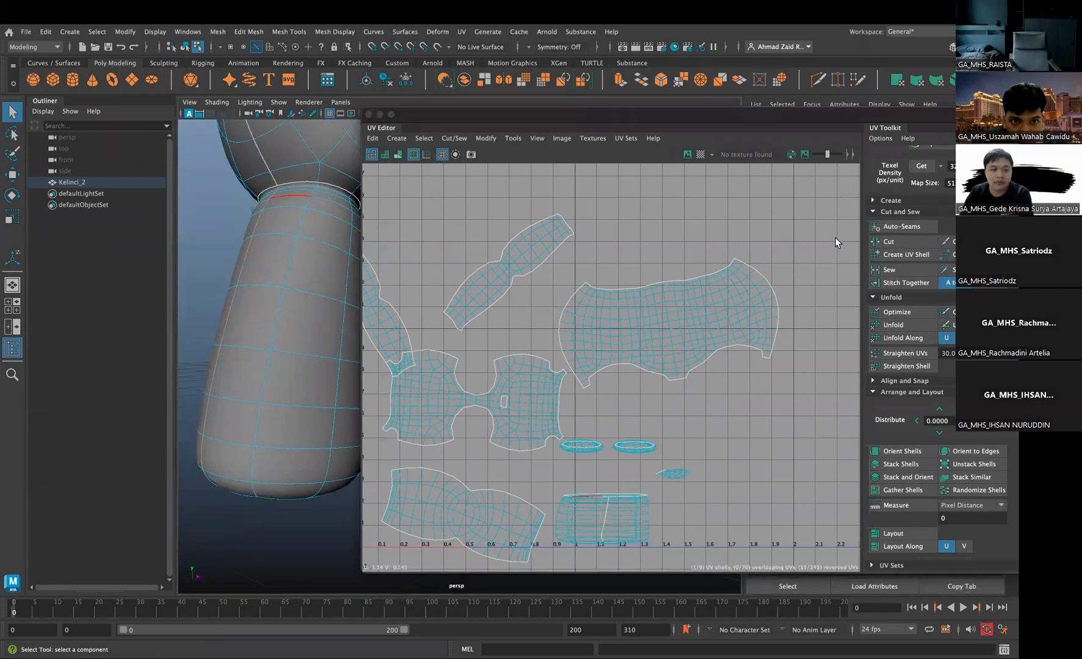
# Unfold the second leg's UV shell
pyautogui.scroll(-5, 235, 314)
pyautogui.moveTo(493, 418); pyautogui.dragTo(449, 396, button='right')
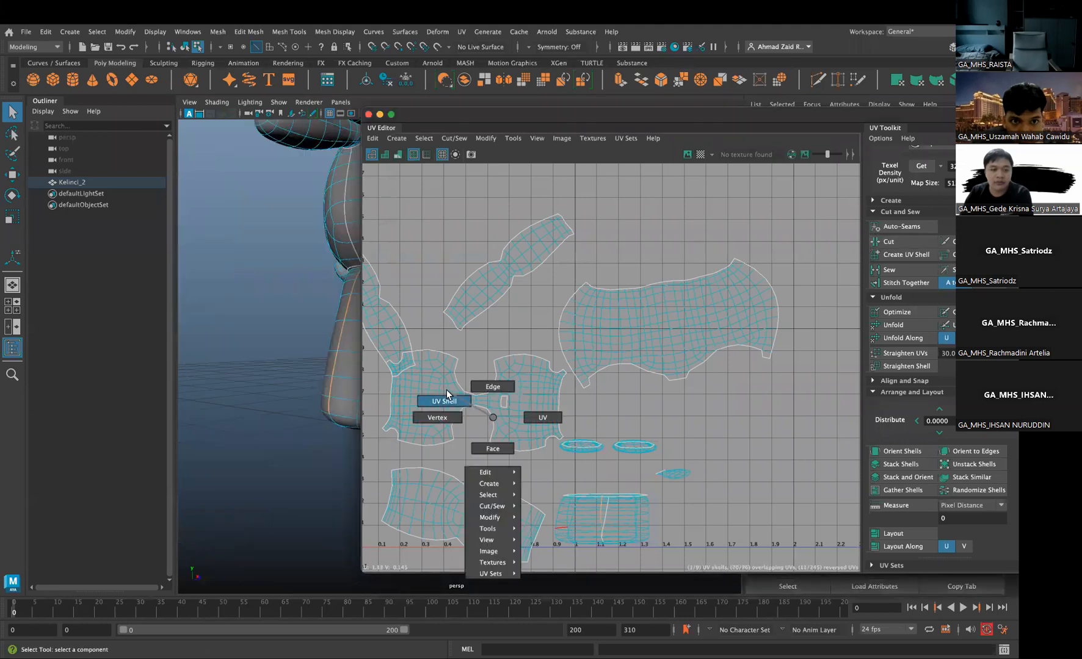
pyautogui.click(609, 515)
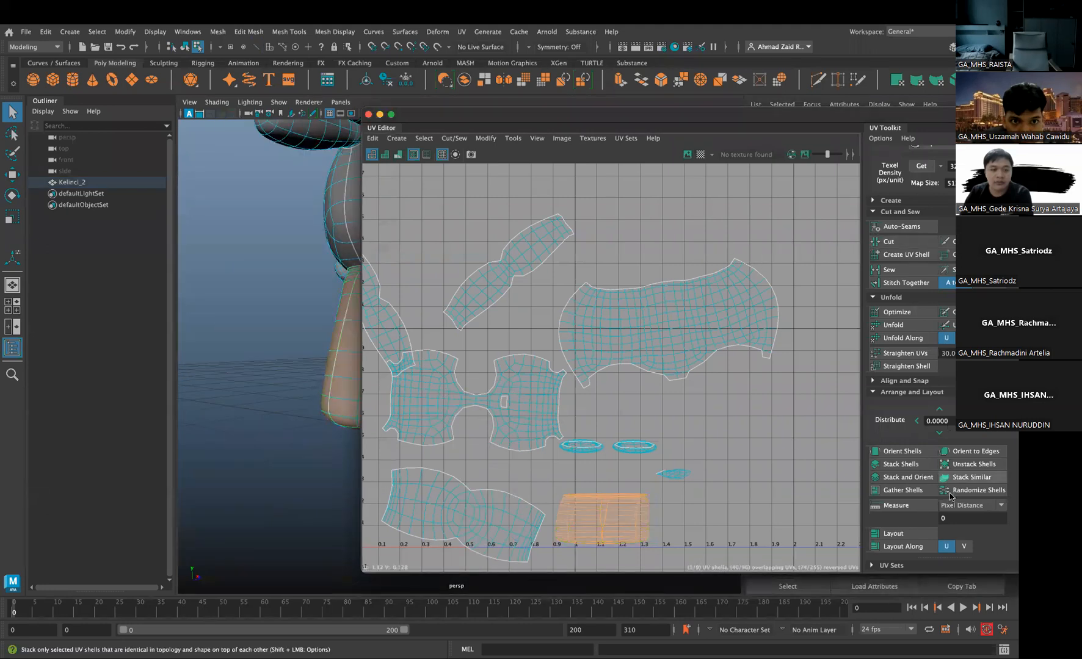
pyautogui.click(895, 325)
# Cut the UVs along the top and underside of the tail, starting from the seam at its base
pyautogui.keyDown('alt'); pyautogui.moveTo(296, 365); pyautogui.dragTo(275, 348); pyautogui.keyUp('alt')
pyautogui.click(677, 475)
pyautogui.scroll(5, 311, 365)
pyautogui.scroll(3, 292, 348)
pyautogui.moveTo(292, 347); pyautogui.dragTo(287, 283, button='right')
pyautogui.keyDown('alt'); pyautogui.moveTo(301, 305); pyautogui.dragTo(174, 205); pyautogui.keyUp('alt')
pyautogui.moveTo(446, 113); pyautogui.dragTo(469, 115)
pyautogui.keyDown('alt'); pyautogui.moveTo(368, 259); pyautogui.dragTo(331, 282); pyautogui.keyUp('alt')
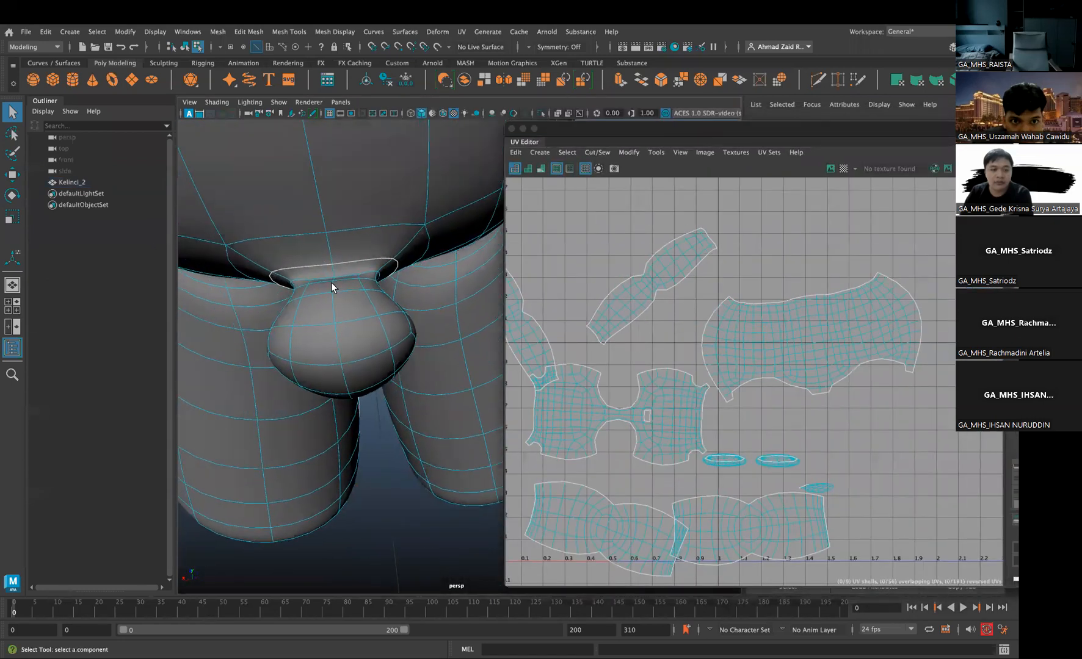
pyautogui.click(333, 298)
pyautogui.keyDown('alt'); pyautogui.moveTo(336, 340); pyautogui.dragTo(438, 409); pyautogui.keyUp('alt')
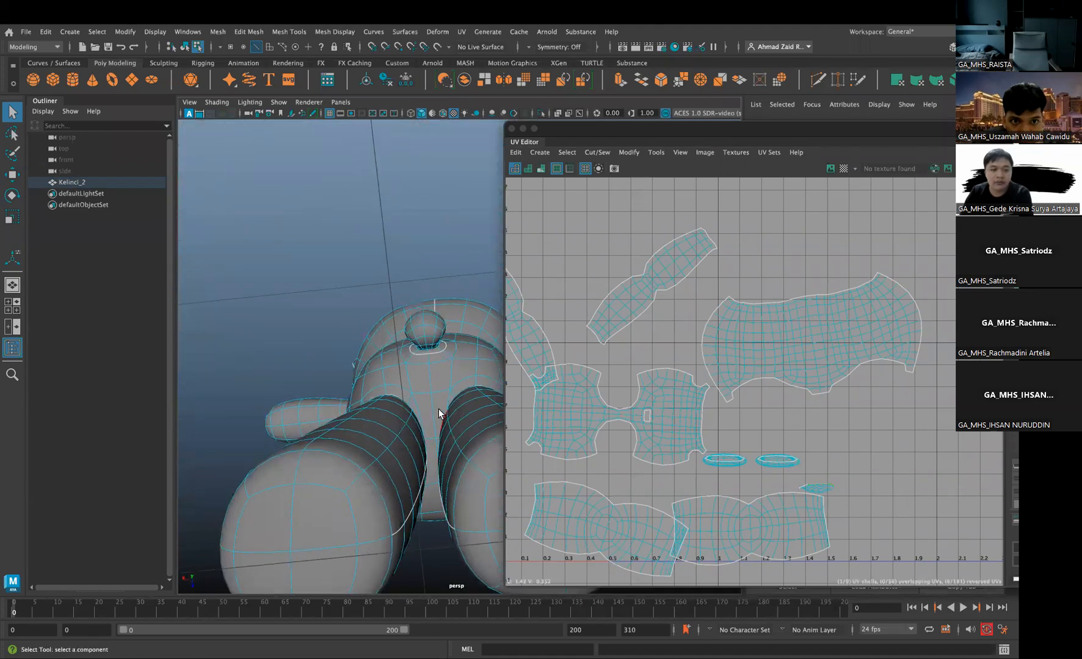
pyautogui.scroll(8, 399, 355)
pyautogui.scroll(-6, 403, 353)
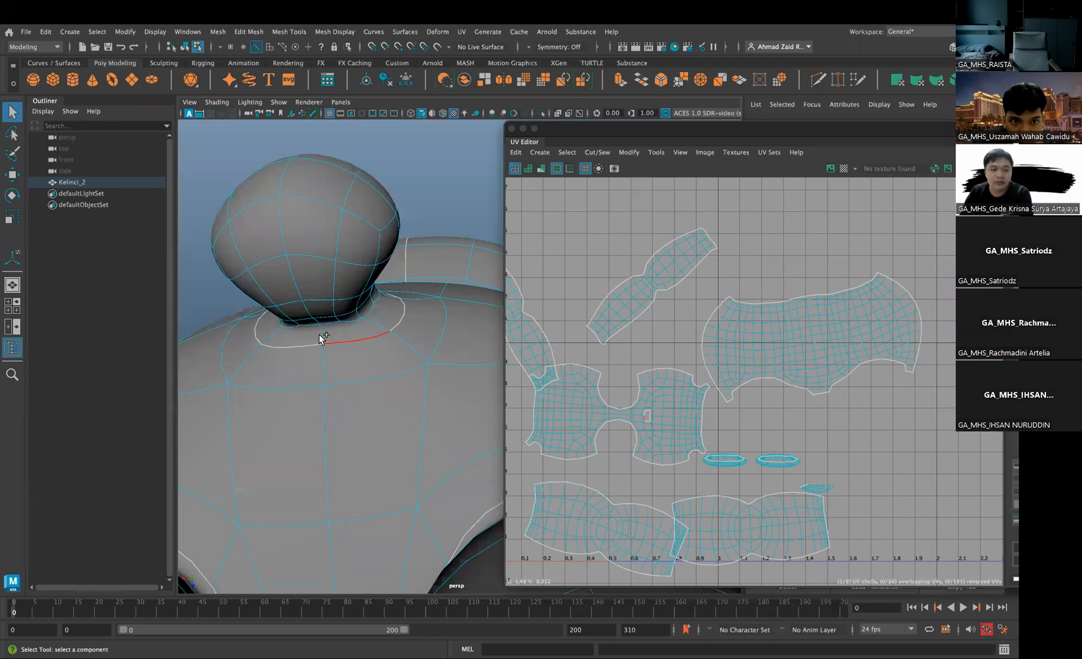
pyautogui.click(288, 230)
pyautogui.moveTo(732, 134); pyautogui.dragTo(458, 115)
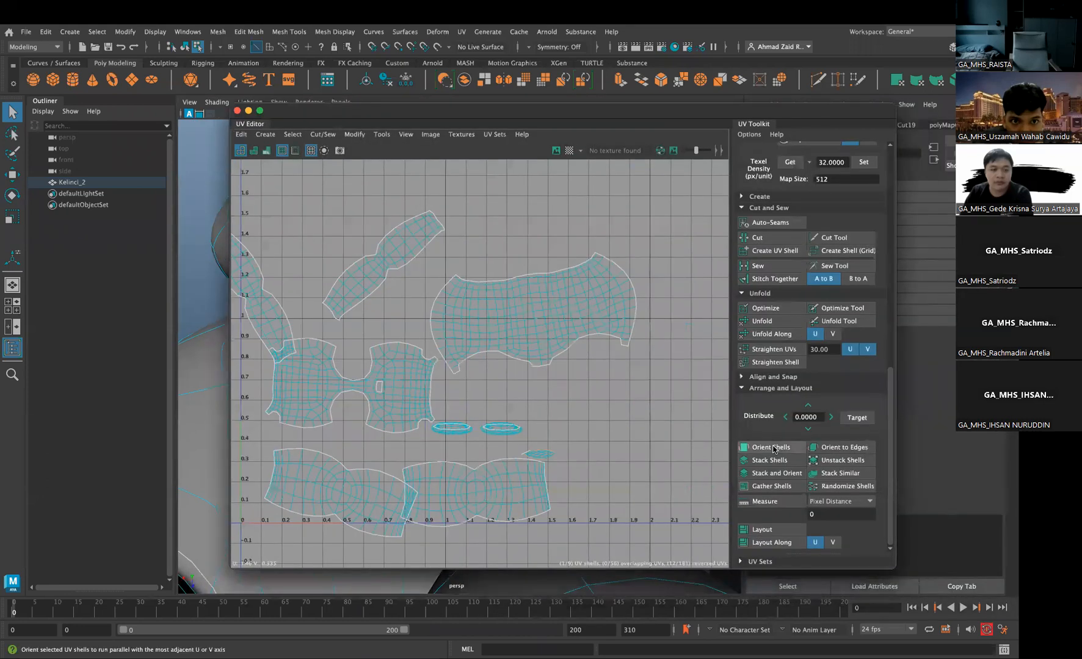
pyautogui.click(759, 237)
# Unfold the tail's UV shell and move it up and right, clear of the second leg's shell
pyautogui.moveTo(532, 430); pyautogui.dragTo(503, 416, button='right')
pyautogui.click(544, 454)
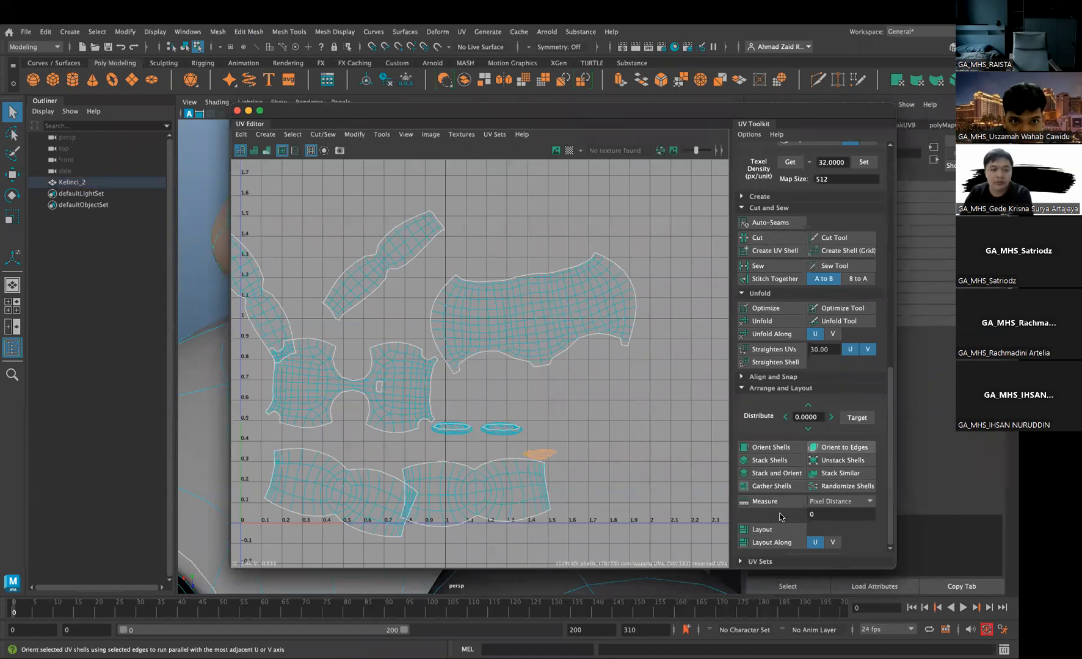
pyautogui.click(763, 321)
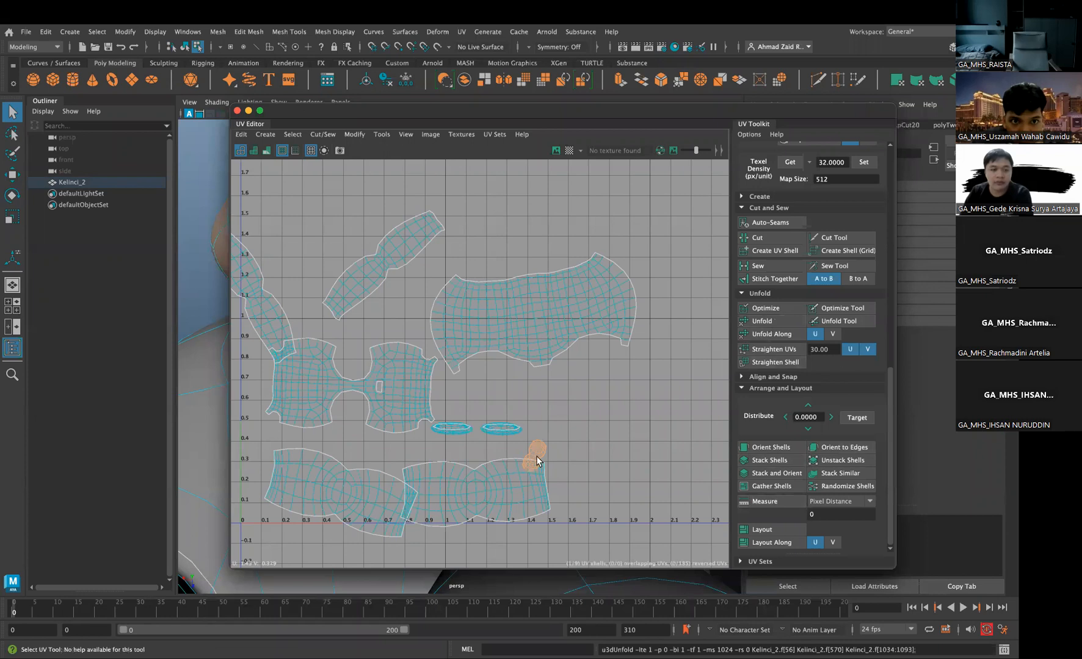
pyautogui.press('w')
# Cut the UVs along the front and back of one arm, starting from the shoulder seam
pyautogui.scroll(-5, 211, 329)
pyautogui.moveTo(379, 110); pyautogui.dragTo(733, 165)
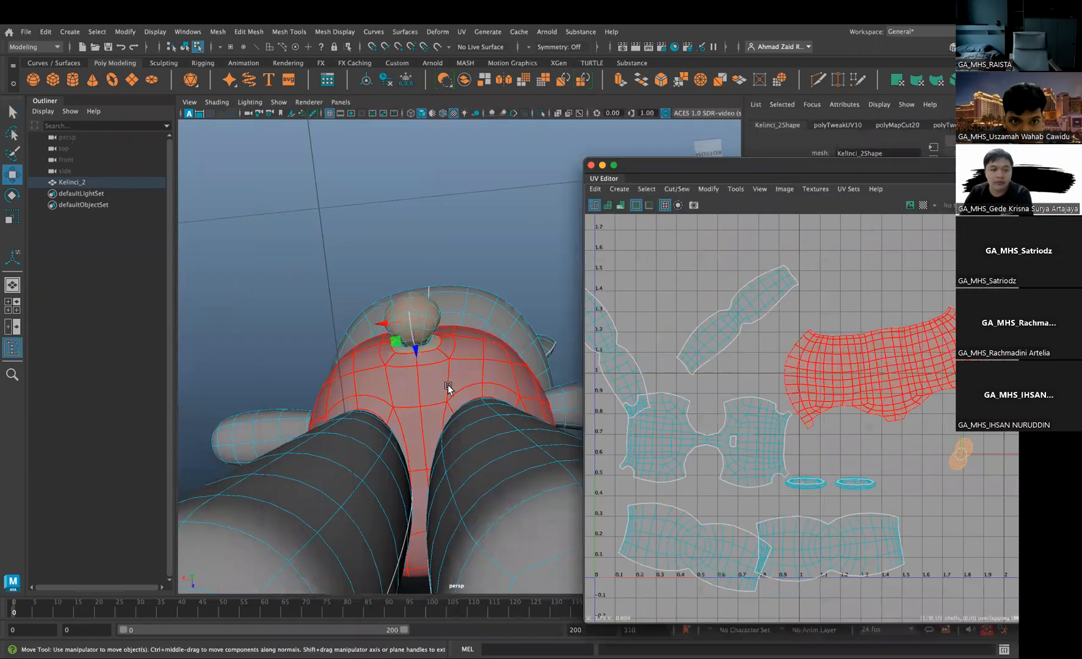
pyautogui.keyDown('alt'); pyautogui.moveTo(442, 441); pyautogui.dragTo(480, 304); pyautogui.keyUp('alt')
pyautogui.keyDown('alt'); pyautogui.moveTo(481, 304); pyautogui.dragTo(462, 247, button='middle'); pyautogui.keyUp('alt')
pyautogui.moveTo(488, 394); pyautogui.dragTo(446, 344, button='right')
pyautogui.scroll(5, 511, 408)
pyautogui.keyDown('alt'); pyautogui.moveTo(575, 468); pyautogui.dragTo(512, 408, button='middle'); pyautogui.keyUp('alt')
pyautogui.click(511, 409)
pyautogui.keyDown('alt'); pyautogui.moveTo(388, 386); pyautogui.dragTo(357, 386); pyautogui.keyUp('alt')
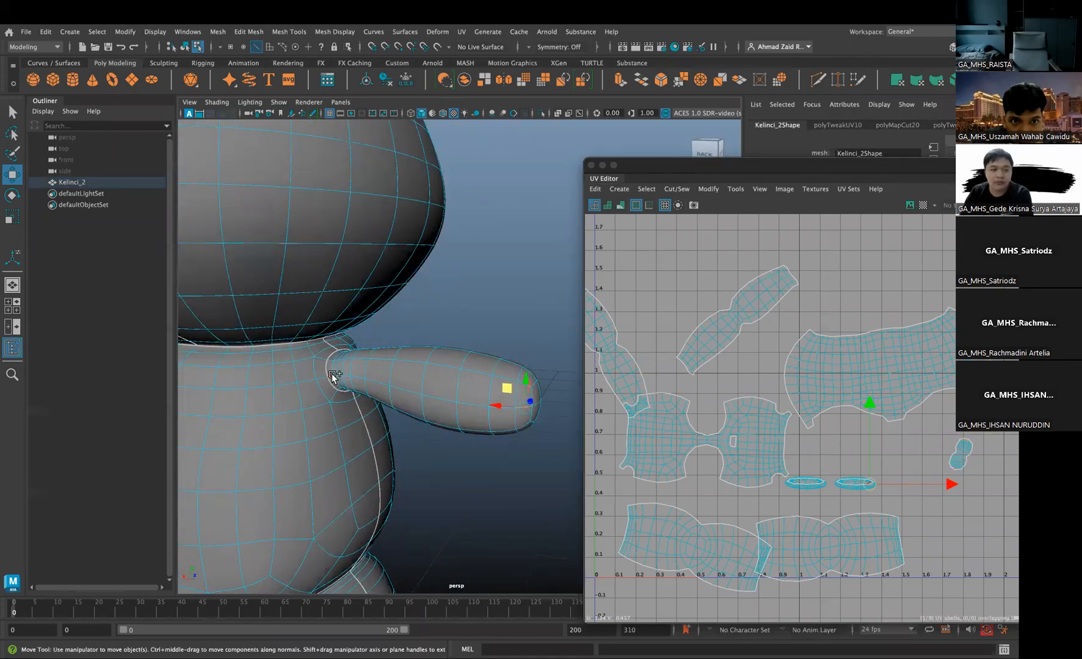
pyautogui.keyDown('alt'); pyautogui.moveTo(488, 397); pyautogui.dragTo(510, 371); pyautogui.keyUp('alt')
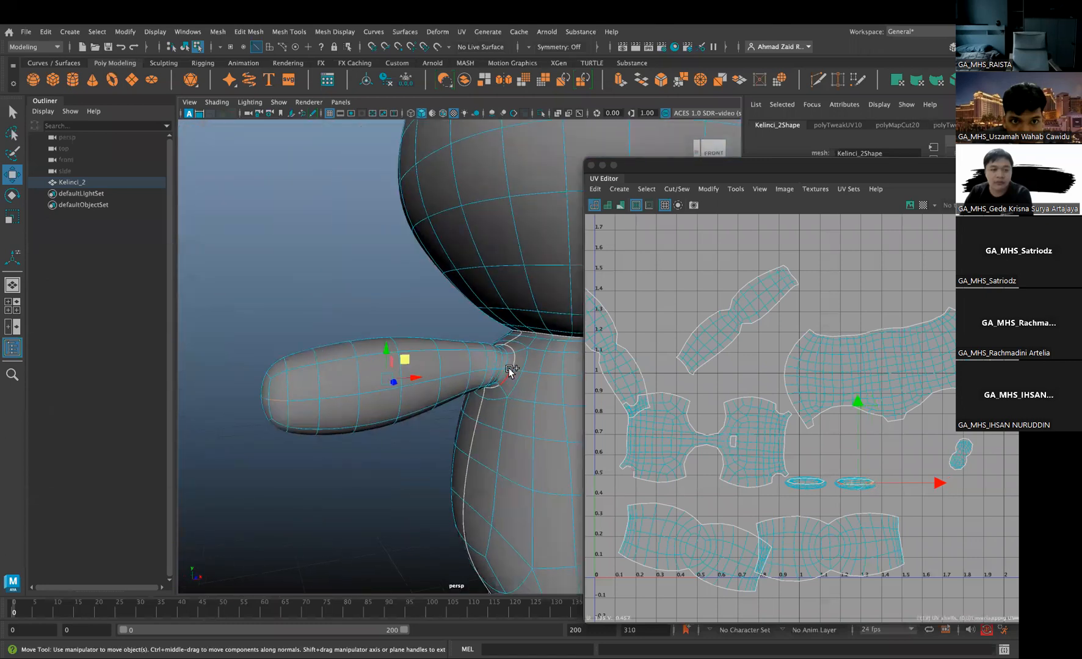
pyautogui.keyDown('shift'); pyautogui.click(511, 366); pyautogui.keyUp('shift')
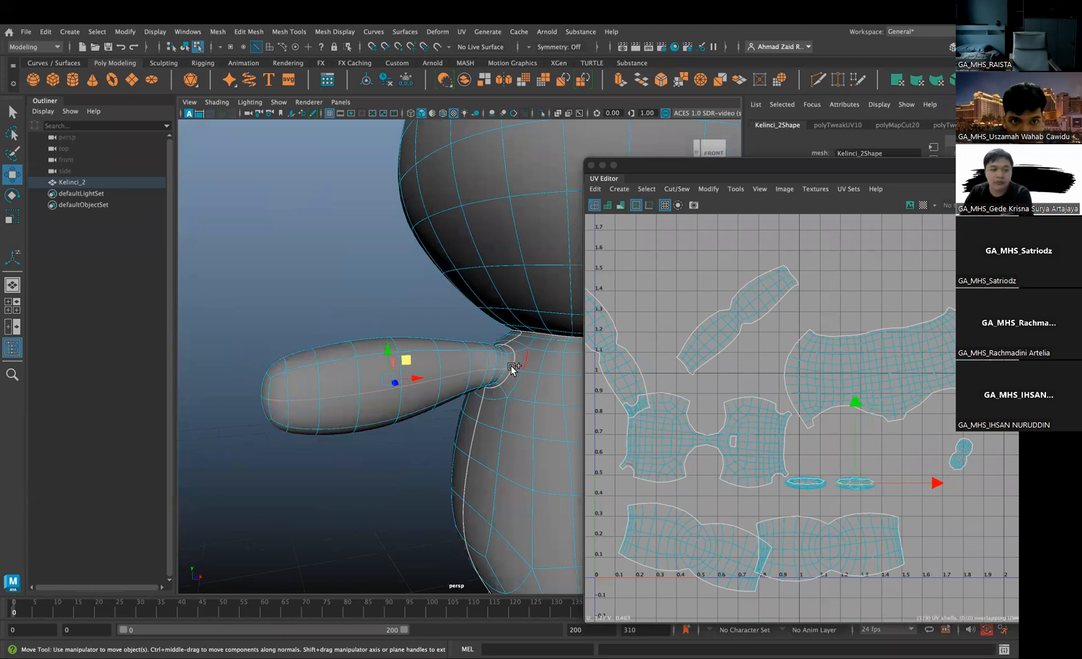
pyautogui.click(737, 212)
pyautogui.click(785, 254)
# Unfold the cut arm's UV shell and move it up and right, next to the tail shell beneath the head shell
pyautogui.moveTo(531, 442); pyautogui.dragTo(490, 421, button='right')
pyautogui.click(530, 443)
pyautogui.click(798, 323)
pyautogui.moveTo(517, 442); pyautogui.dragTo(608, 396)
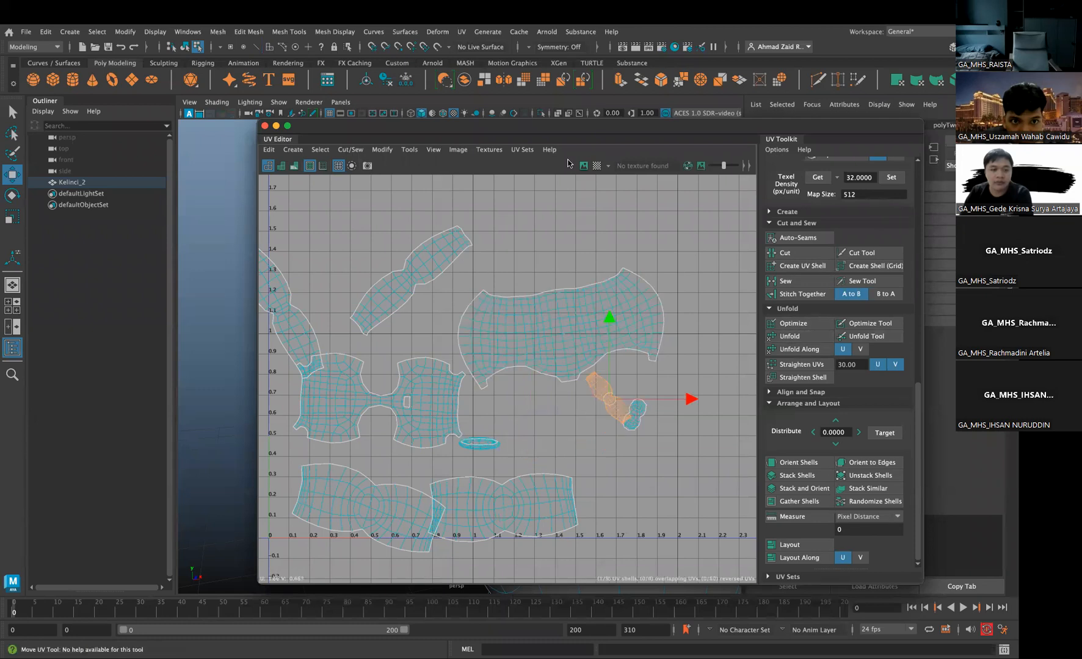
# Cut the UVs along the front and back of the second arm, starting from the shoulder seam
pyautogui.moveTo(540, 135); pyautogui.dragTo(872, 188)
pyautogui.scroll(5, 366, 342)
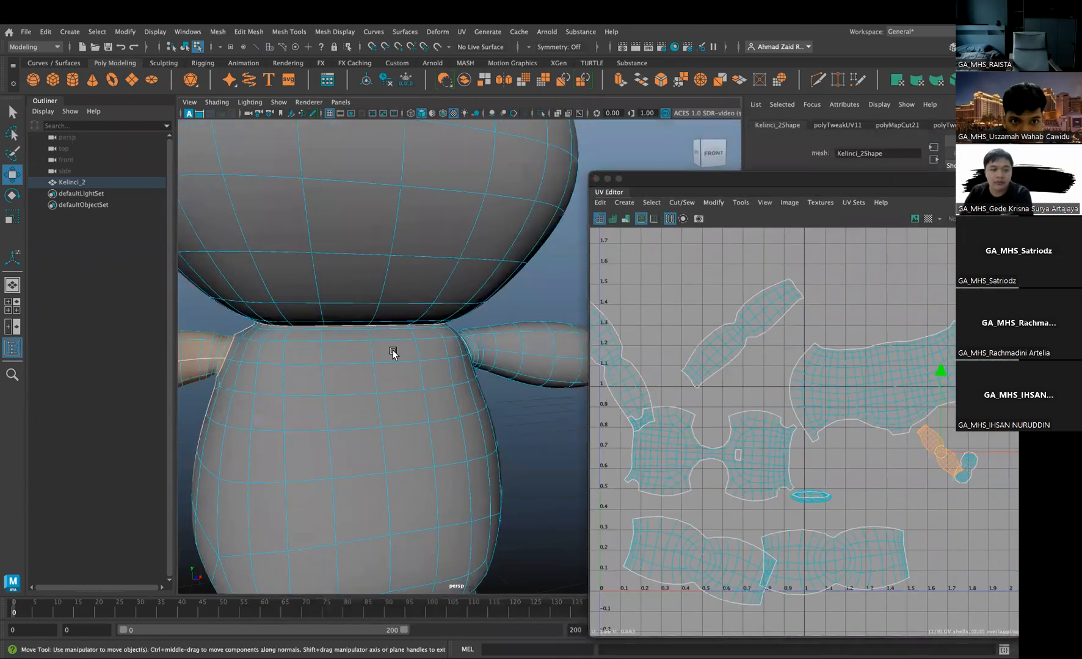
pyautogui.keyDown('alt'); pyautogui.moveTo(466, 333); pyautogui.dragTo(379, 293); pyautogui.keyUp('alt')
pyautogui.moveTo(392, 314); pyautogui.dragTo(391, 285, button='right')
pyautogui.scroll(3, 342, 357)
pyautogui.keyDown('alt'); pyautogui.moveTo(331, 364); pyautogui.dragTo(380, 334, button='middle'); pyautogui.keyUp('alt')
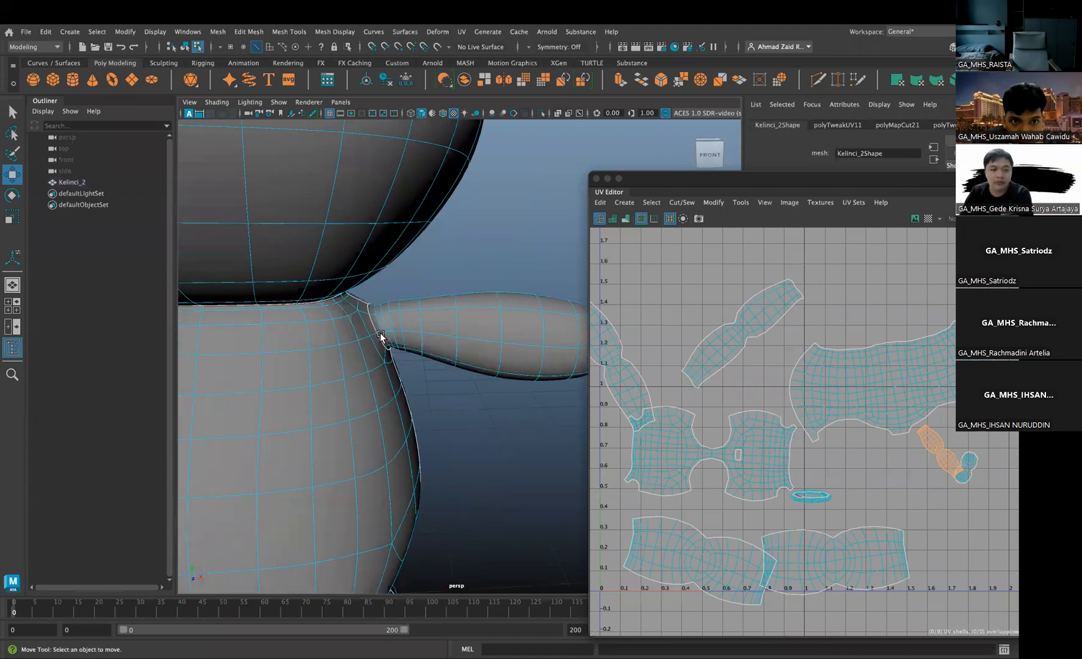
pyautogui.click(380, 330)
pyautogui.keyDown('alt'); pyautogui.moveTo(476, 345); pyautogui.dragTo(318, 330); pyautogui.keyUp('alt')
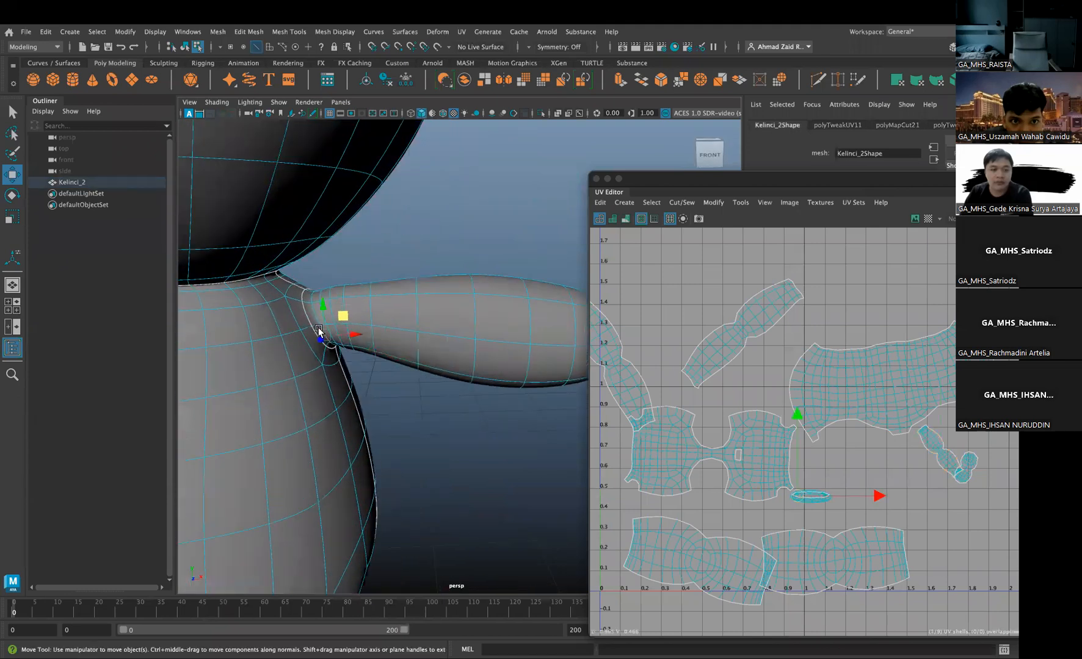
pyautogui.keyDown('alt'); pyautogui.moveTo(528, 331); pyautogui.dragTo(476, 322, button='middle'); pyautogui.keyUp('alt')
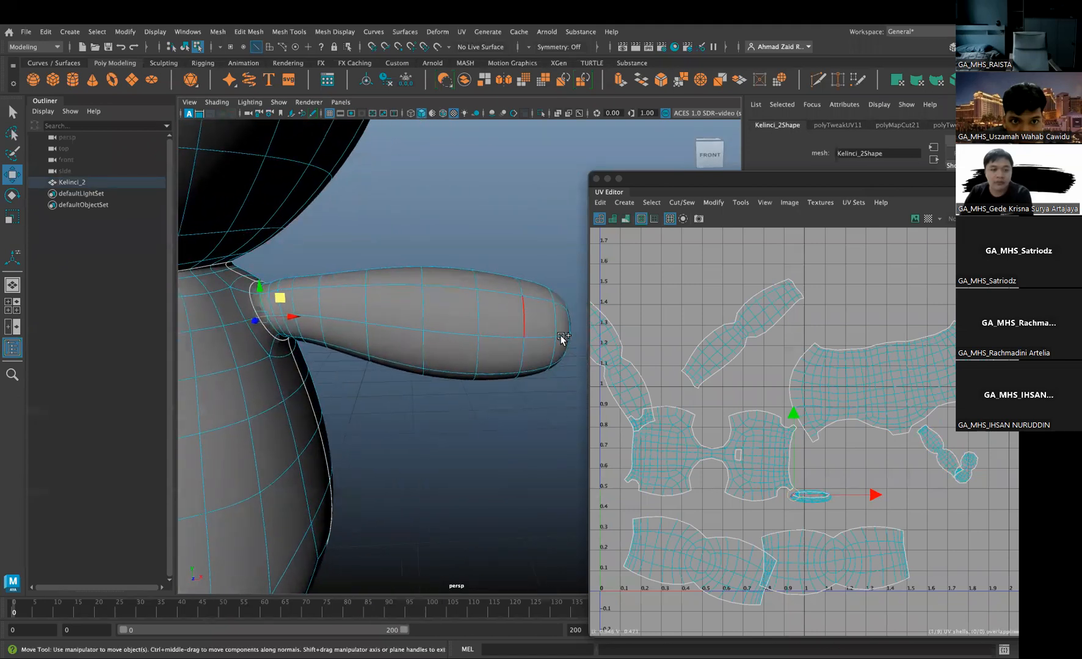
pyautogui.keyDown('alt'); pyautogui.moveTo(542, 391); pyautogui.dragTo(436, 361); pyautogui.keyUp('alt')
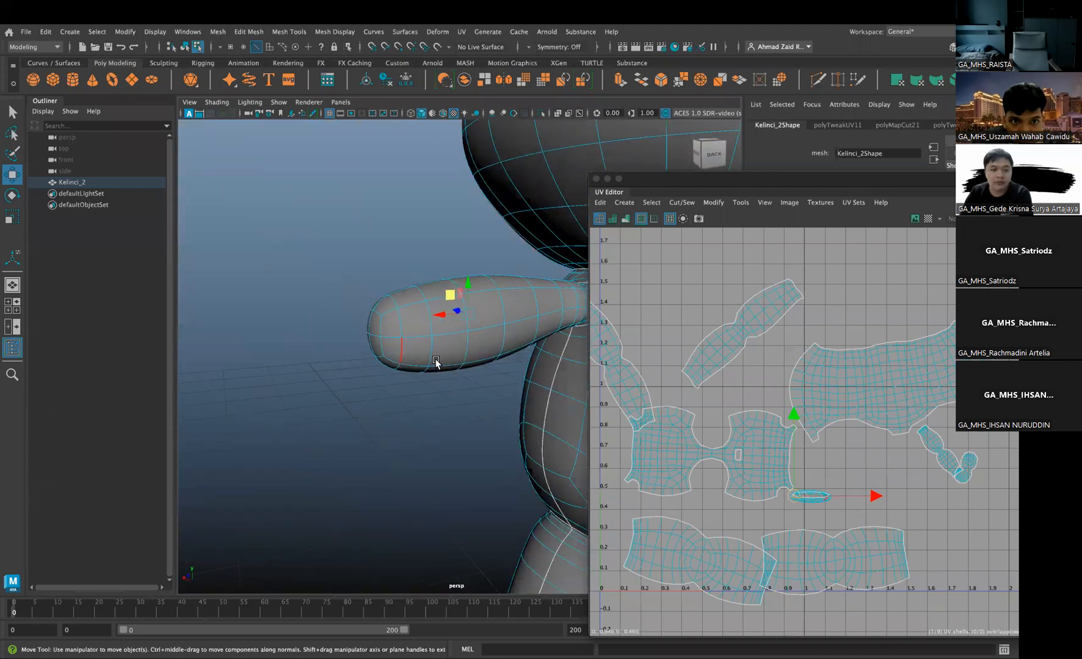
pyautogui.keyDown('alt'); pyautogui.moveTo(568, 316); pyautogui.dragTo(482, 323, button='middle'); pyautogui.keyUp('alt')
pyautogui.scroll(4, 482, 321)
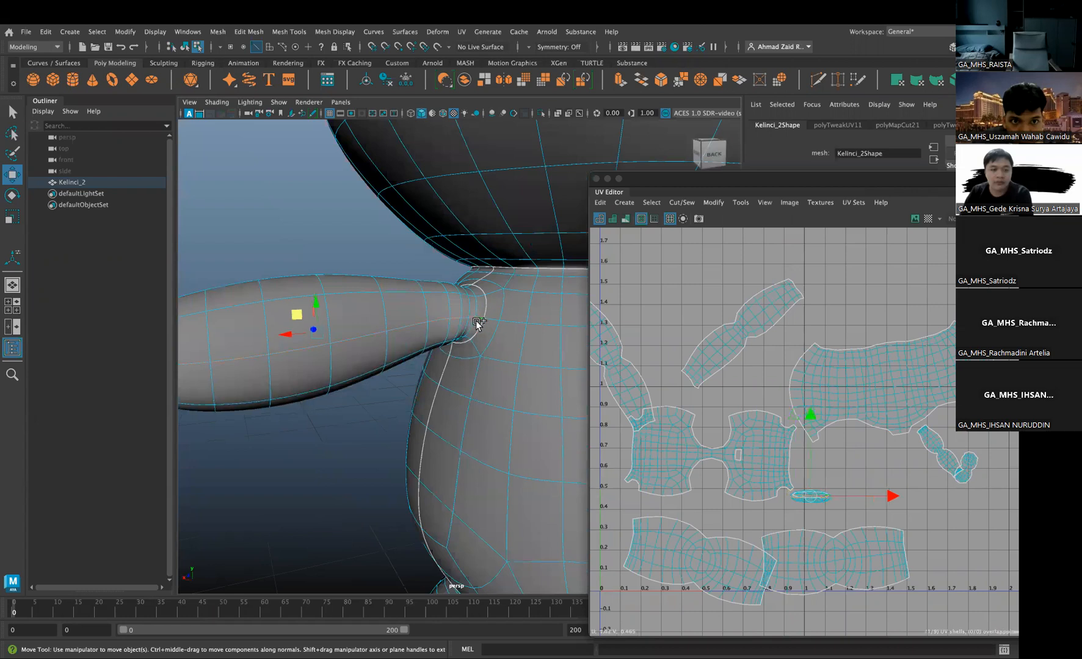
pyautogui.doubleClick(708, 183)
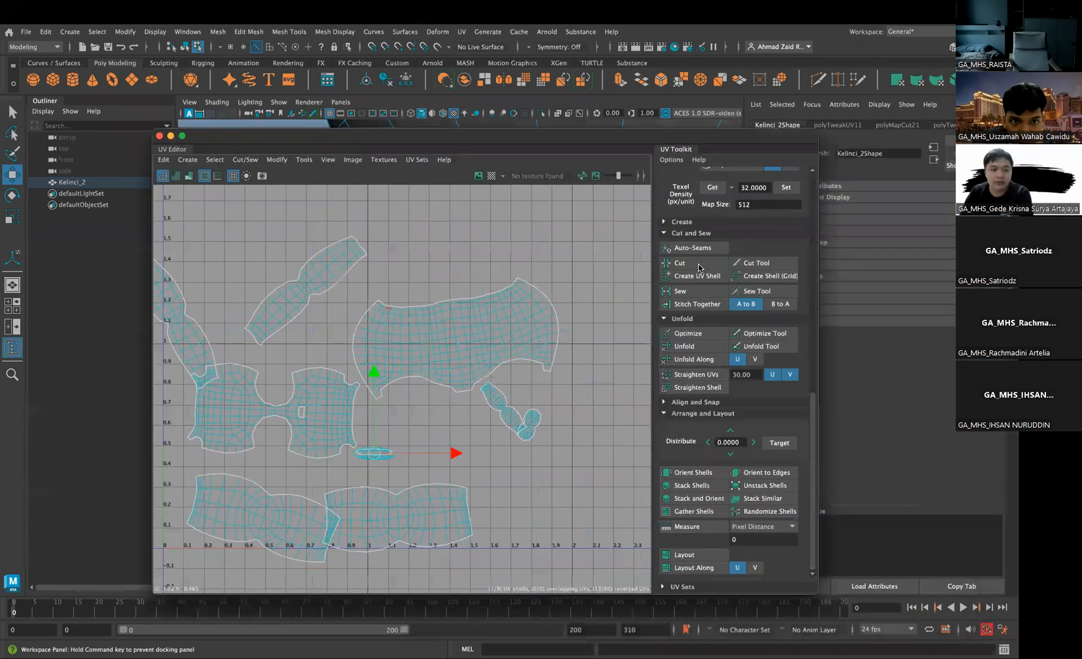
# Unfold the second arm's cut UV shell
pyautogui.moveTo(477, 408); pyautogui.dragTo(434, 380, button='right')
pyautogui.click(379, 454)
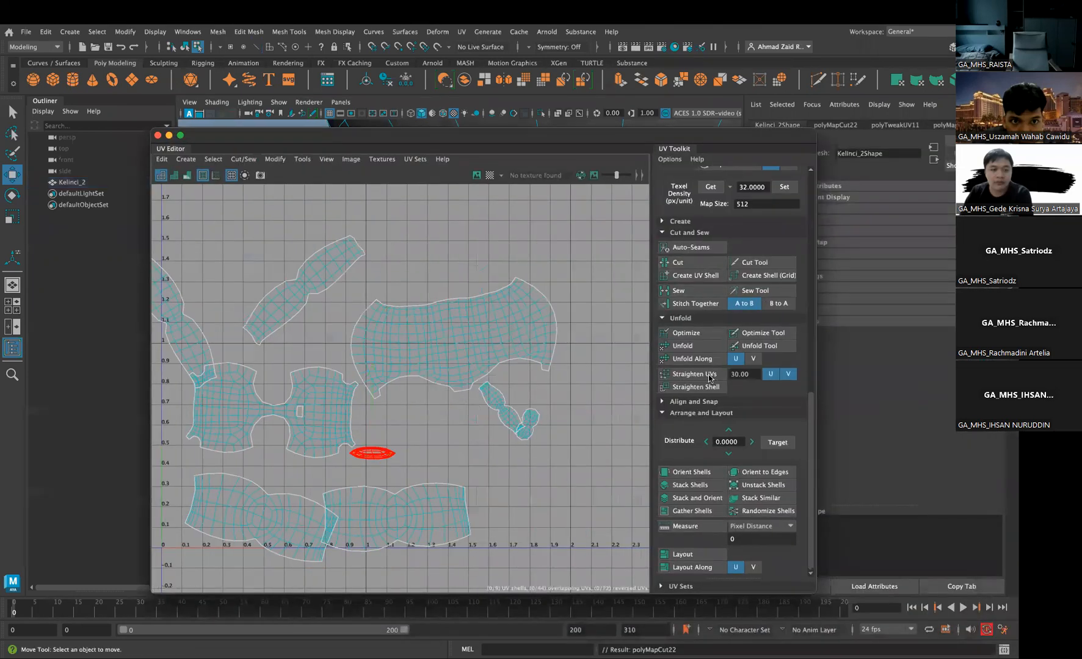
pyautogui.click(693, 349)
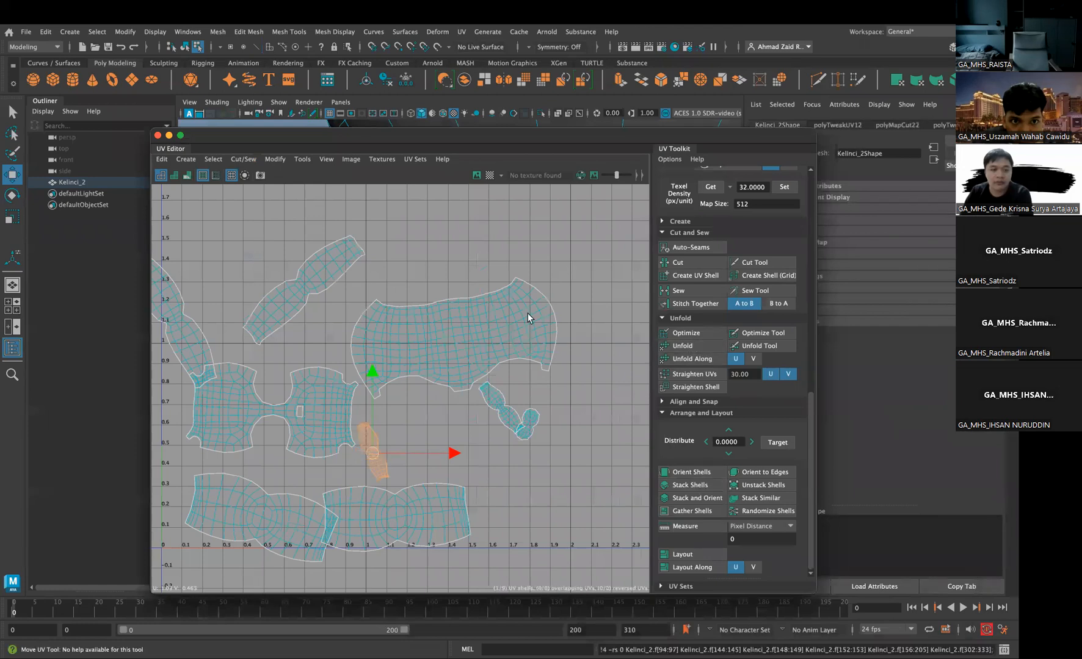
# Show the checker pattern on the rabbit and inspect the model's texture distribution from another angle
pyautogui.moveTo(540, 141); pyautogui.dragTo(763, 137)
pyautogui.scroll(-5, 308, 332)
pyautogui.moveTo(584, 133); pyautogui.dragTo(767, 149)
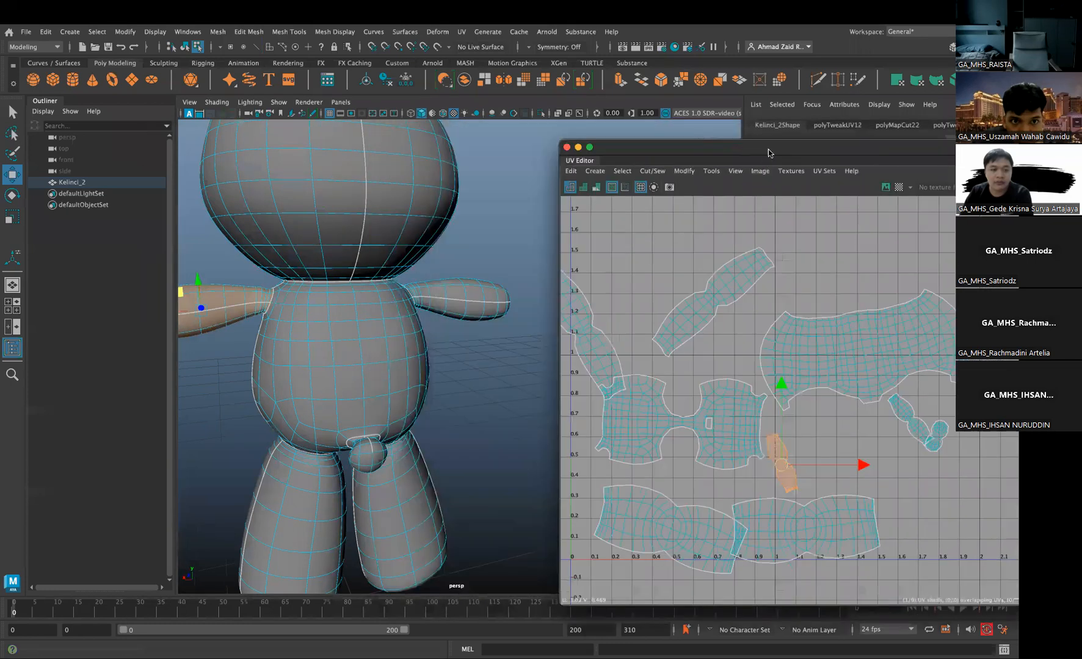
pyautogui.click(898, 186)
pyautogui.scroll(-5, 405, 410)
pyautogui.keyDown('alt'); pyautogui.moveTo(429, 333); pyautogui.dragTo(670, 303); pyautogui.keyUp('alt')
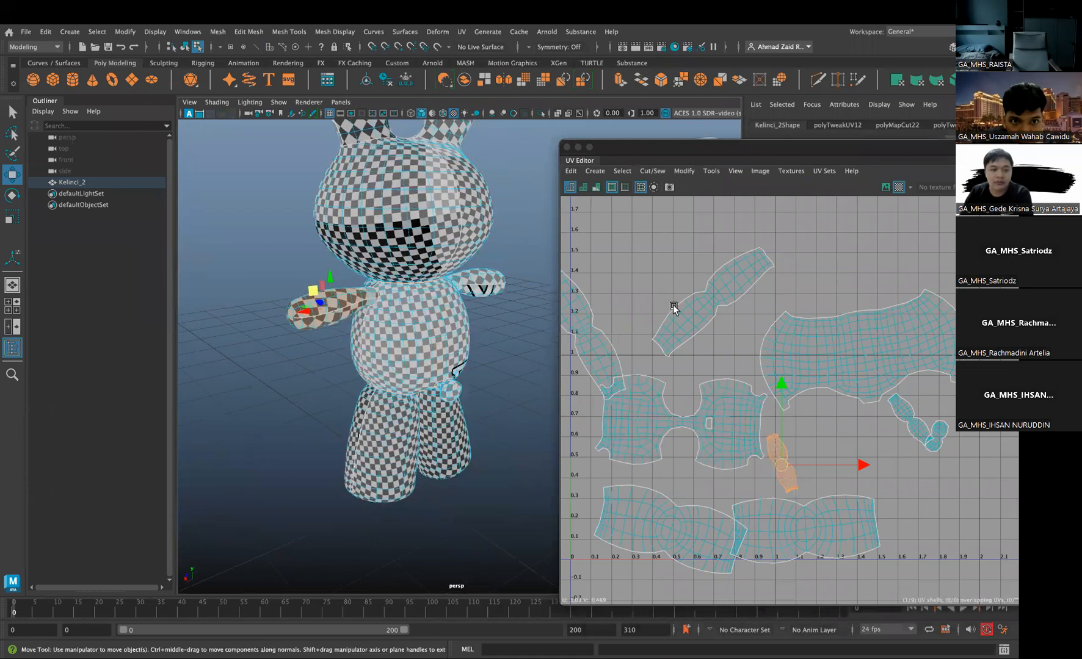
# Select all the UV shells and orient them to the U and V axes
pyautogui.keyDown('alt'); pyautogui.moveTo(717, 331); pyautogui.dragTo(501, 246, button='middle'); pyautogui.keyUp('alt')
pyautogui.moveTo(680, 144); pyautogui.dragTo(413, 85)
pyautogui.keyDown('alt'); pyautogui.moveTo(525, 254); pyautogui.dragTo(434, 234, button='right'); pyautogui.keyUp('alt')
pyautogui.keyDown('alt'); pyautogui.moveTo(491, 366); pyautogui.dragTo(662, 411, button='middle'); pyautogui.keyUp('alt')
pyautogui.press('super+shift+a')
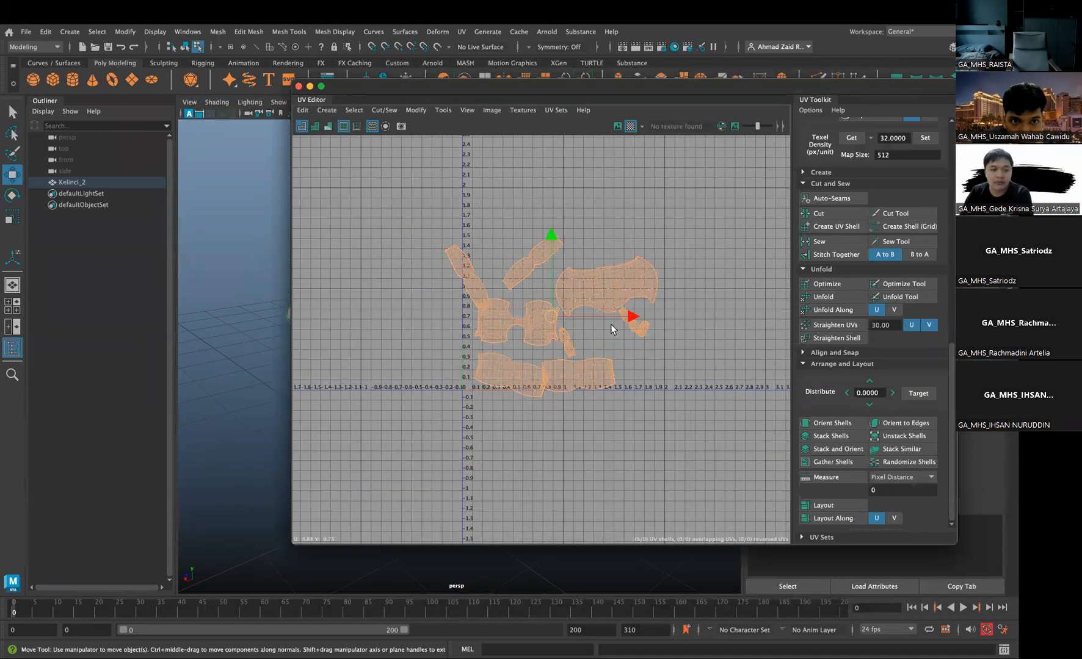
pyautogui.moveTo(578, 305); pyautogui.dragTo(420, 211, button='right')
pyautogui.press('super+shift+a')
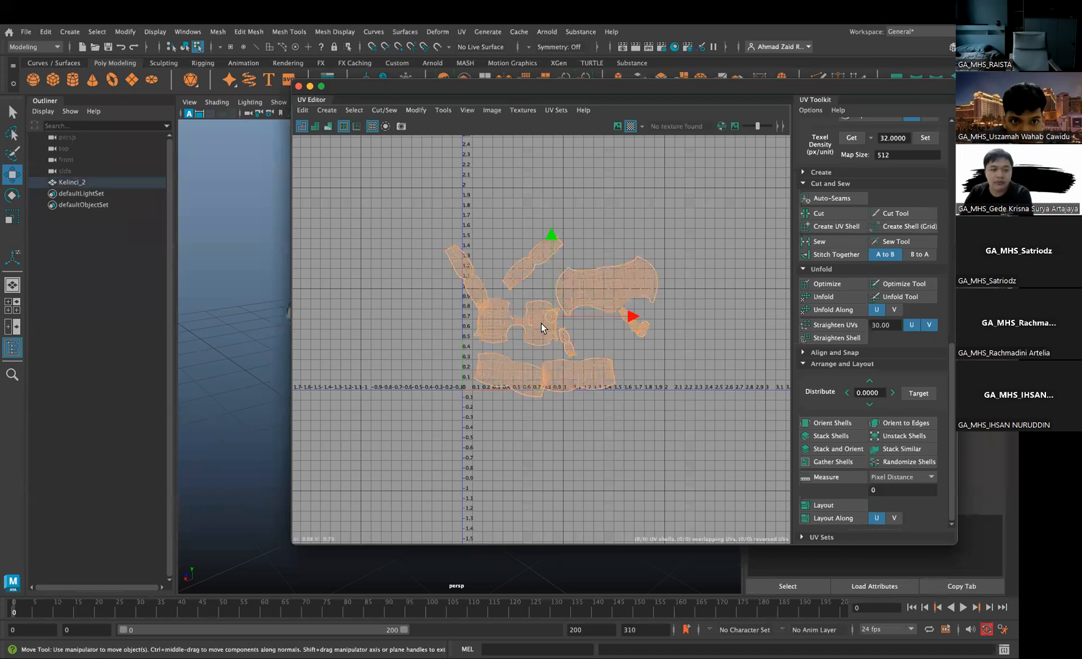
pyautogui.click(836, 423)
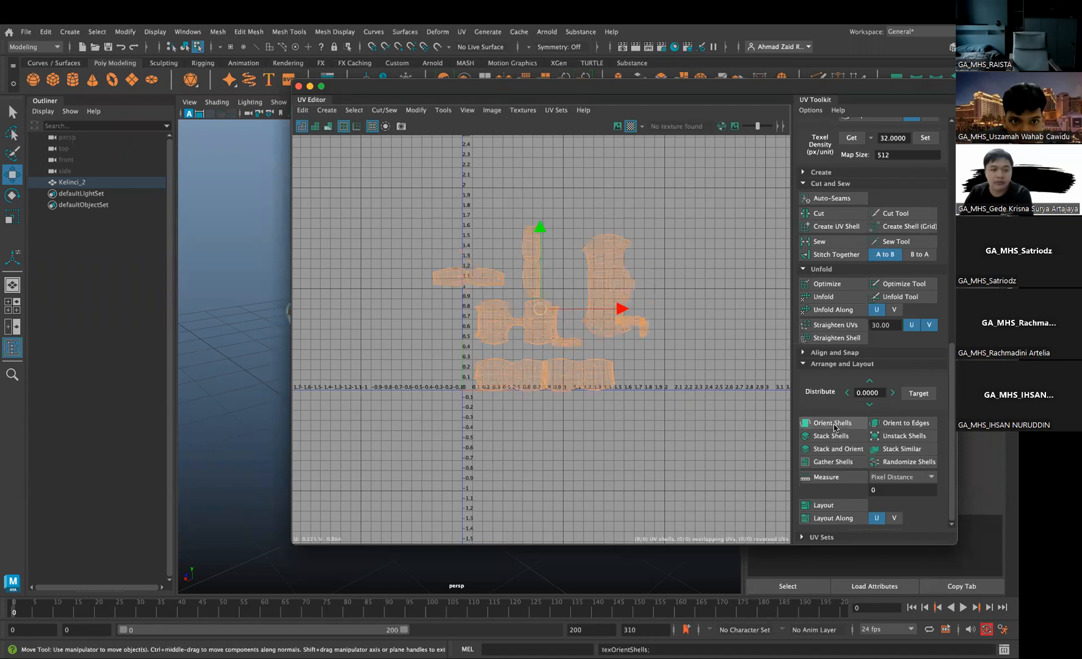
# Move the head's UV shell up and left, clear of the small arm and tail shells
pyautogui.click(606, 299)
pyautogui.moveTo(607, 285); pyautogui.dragTo(572, 255)
pyautogui.scroll(3, 612, 317)
# Move the horizontal ear shell up and rotate it 90 degrees clockwise so it stands upright like the other ear
pyautogui.click(425, 266)
pyautogui.moveTo(422, 264); pyautogui.dragTo(446, 222)
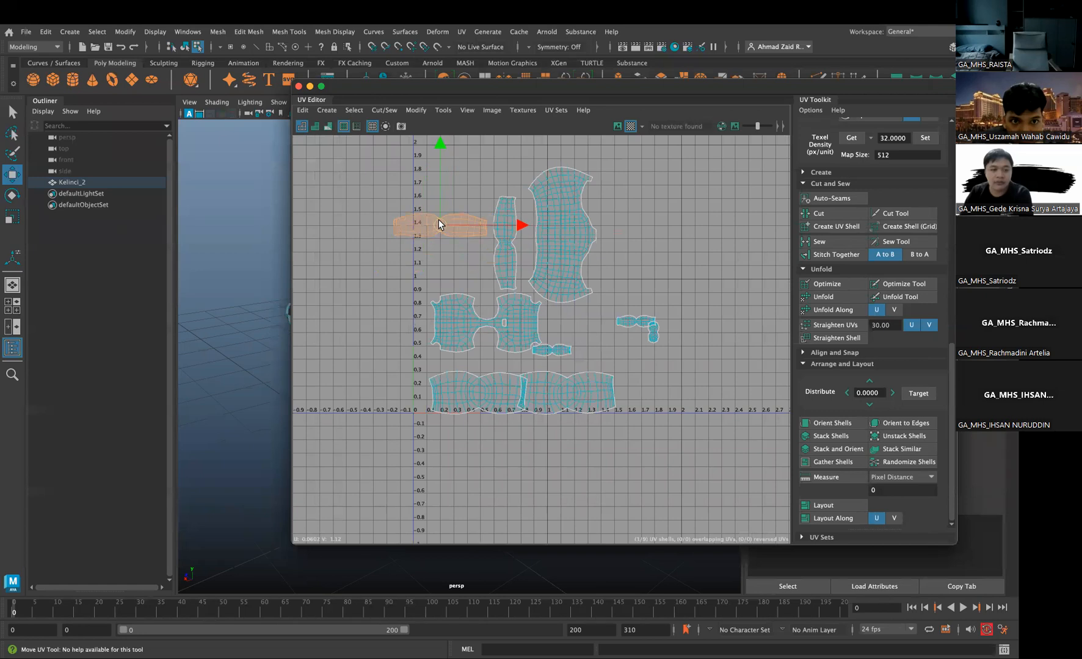
pyautogui.scroll(3, 892, 272)
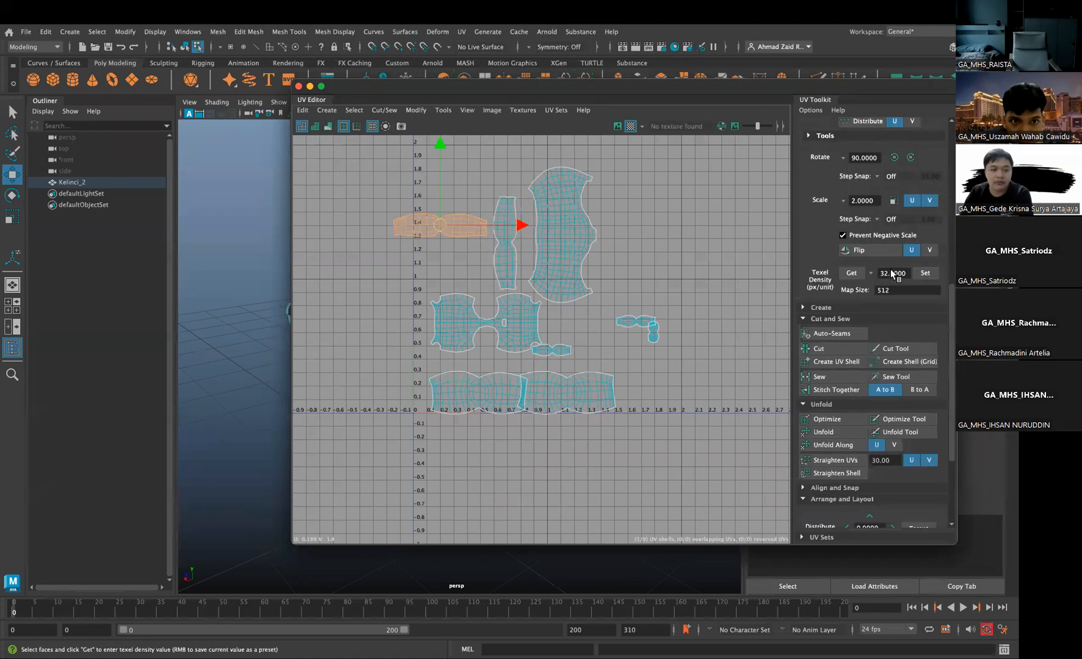
pyautogui.click(910, 157)
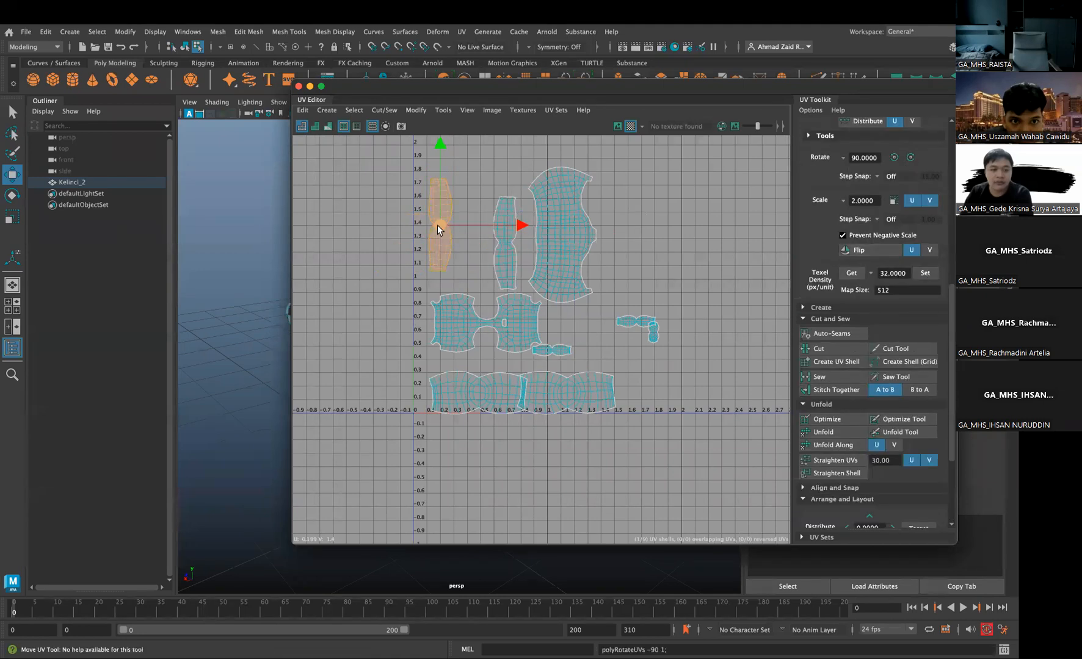
# Move the two arm shells one above the other, between the body shell and the tail shell
pyautogui.click(551, 348)
pyautogui.click(555, 351)
pyautogui.moveTo(556, 351); pyautogui.dragTo(597, 363)
pyautogui.click(626, 325)
pyautogui.moveTo(628, 322); pyautogui.dragTo(585, 341)
# Move the second leg's shell off the first leg's shell and place the tail shell just above the arm shells
pyautogui.click(572, 391)
pyautogui.moveTo(572, 391); pyautogui.dragTo(581, 397)
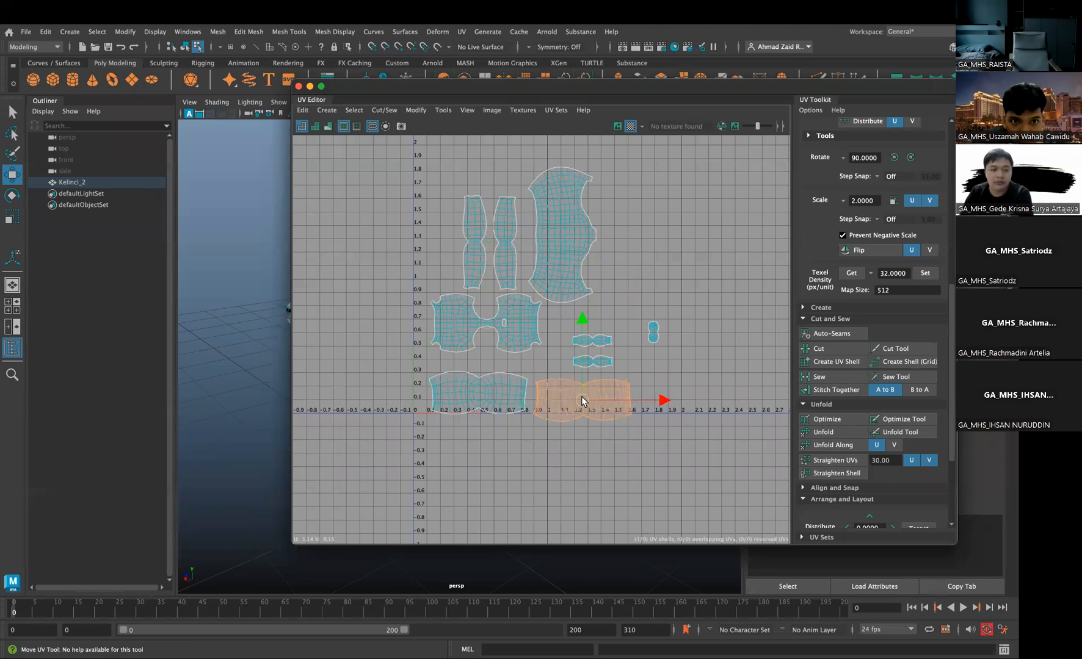
pyautogui.click(655, 332)
pyautogui.moveTo(657, 332); pyautogui.dragTo(615, 313)
# Rotate the head's UV shell 90 degrees clockwise and move it beside the two upright ear shells
pyautogui.click(563, 246)
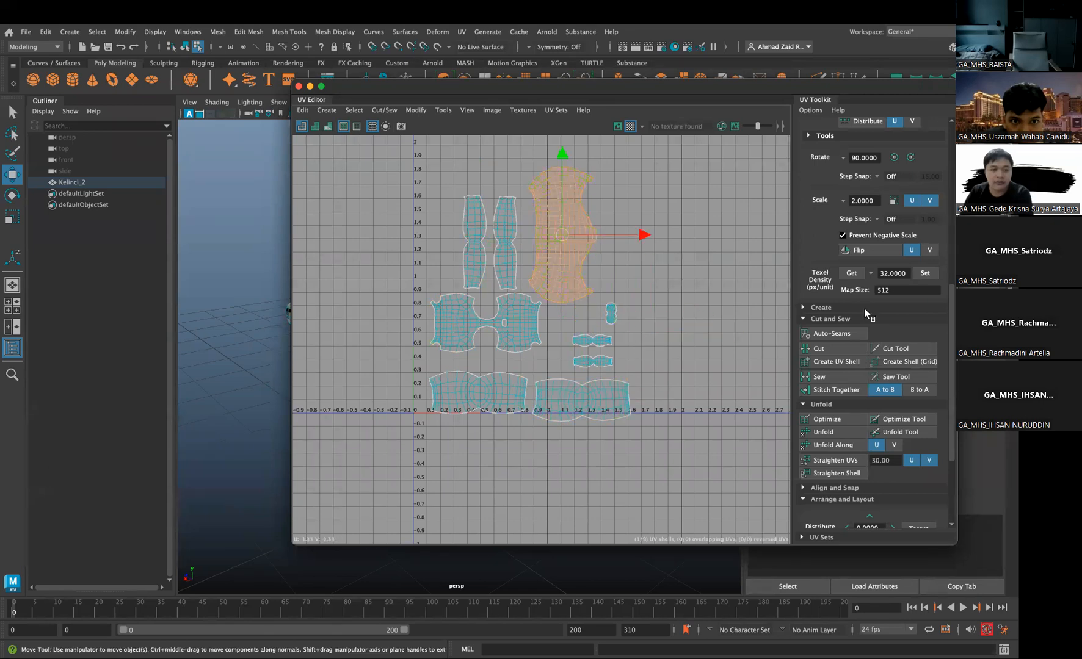
pyautogui.click(910, 157)
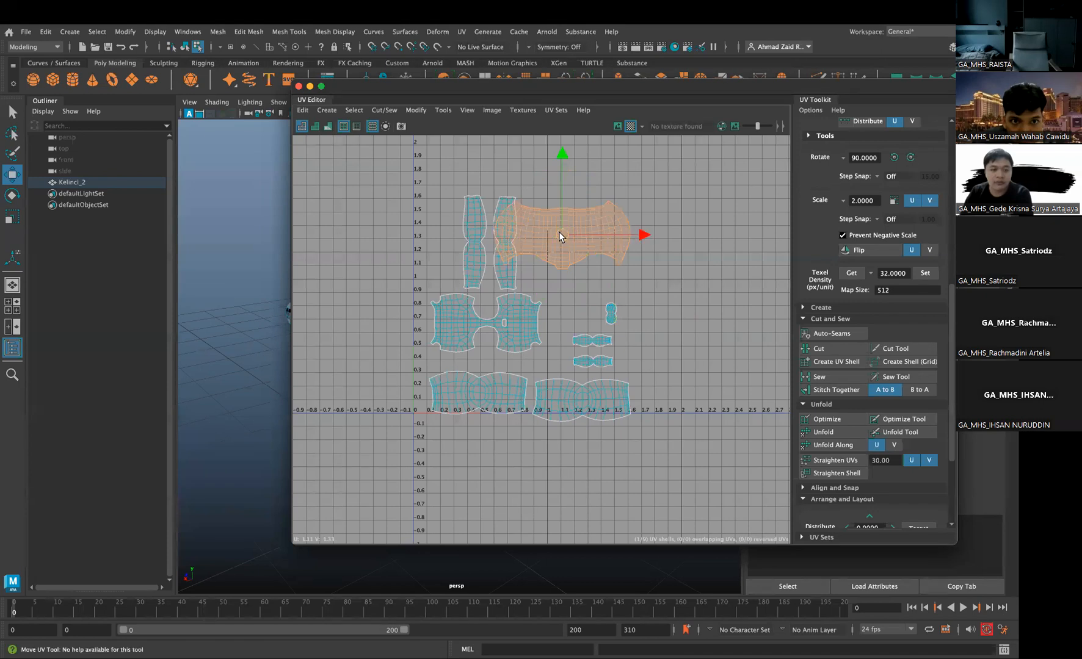
pyautogui.moveTo(558, 231); pyautogui.dragTo(589, 249)
pyautogui.moveTo(456, 90); pyautogui.dragTo(201, 104)
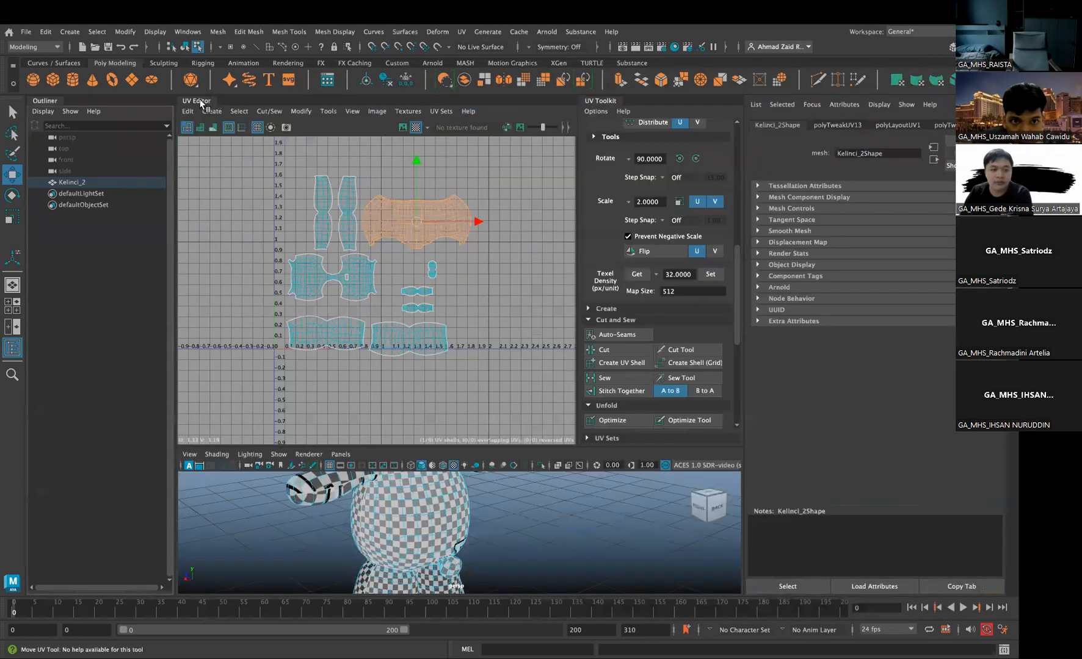
pyautogui.moveTo(632, 150); pyautogui.dragTo(741, 165)
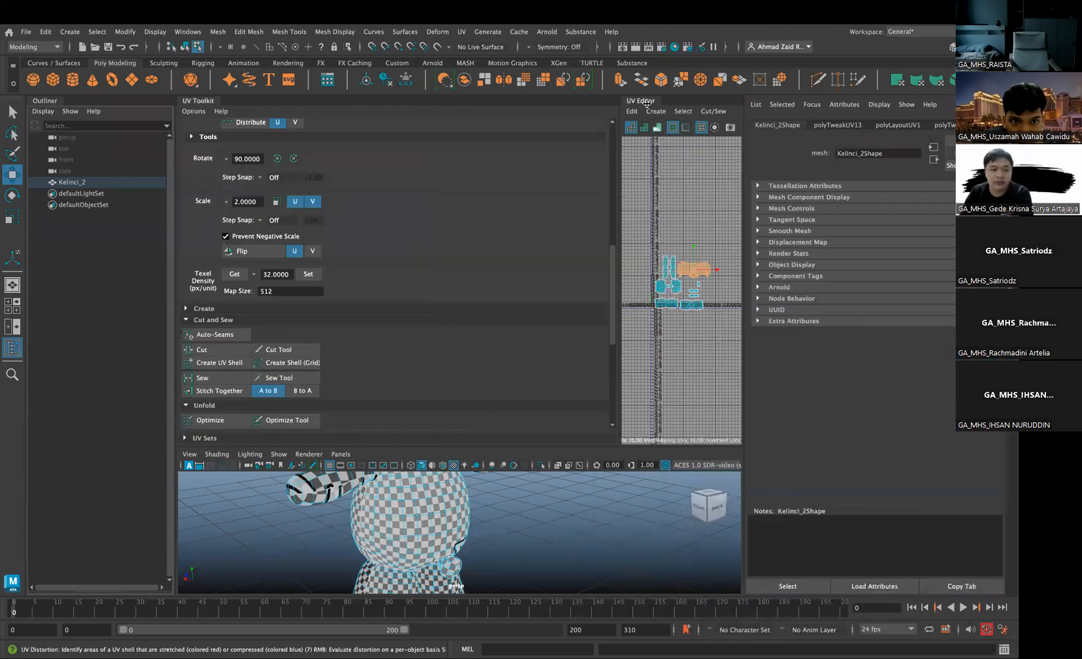
pyautogui.moveTo(640, 102); pyautogui.dragTo(243, 101)
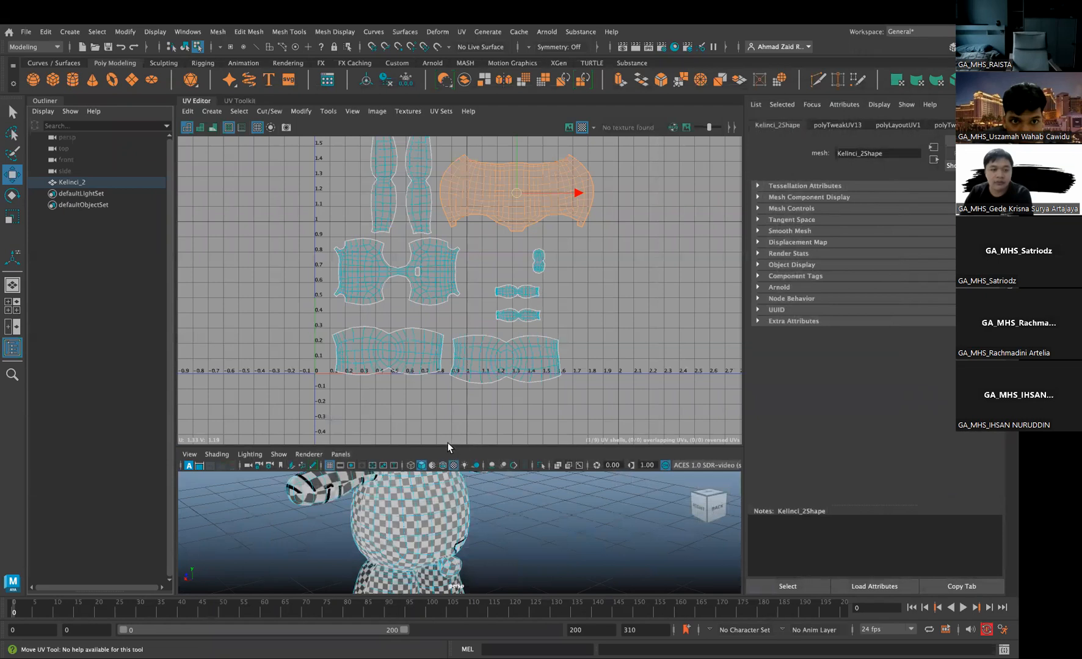
pyautogui.moveTo(259, 116); pyautogui.dragTo(462, 162)
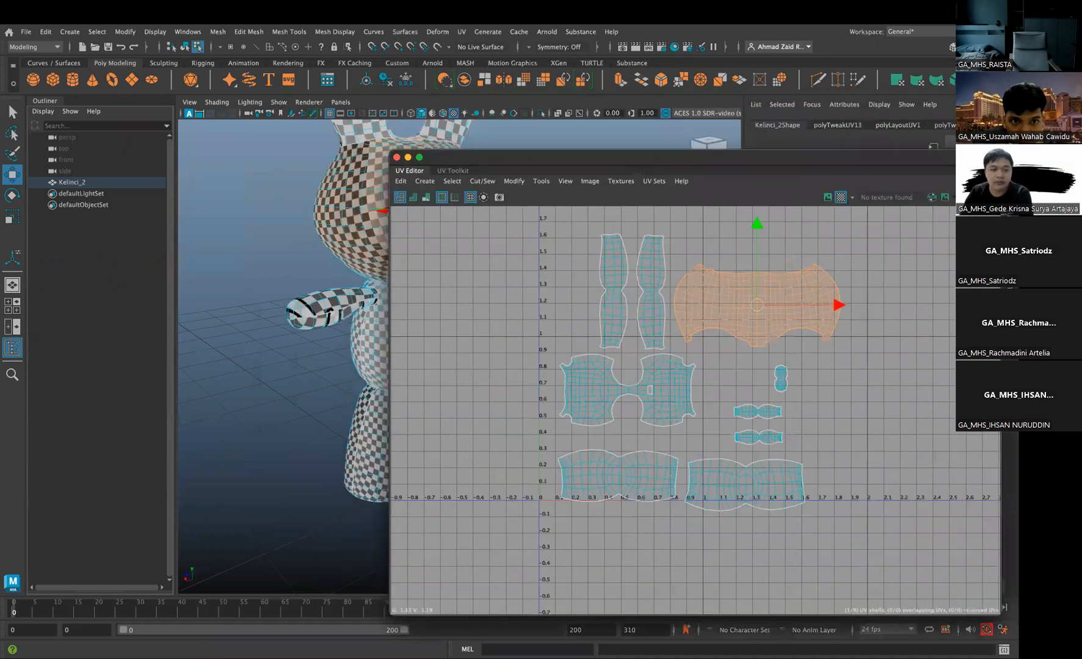
pyautogui.moveTo(465, 173); pyautogui.dragTo(1001, 269)
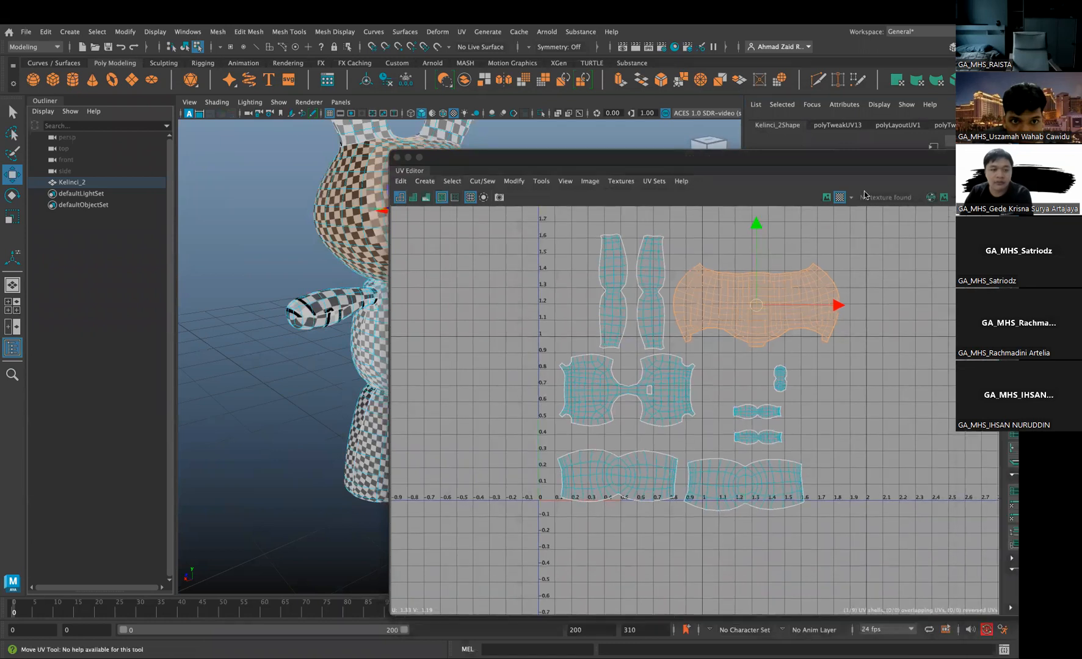
pyautogui.moveTo(830, 156); pyautogui.dragTo(559, 111)
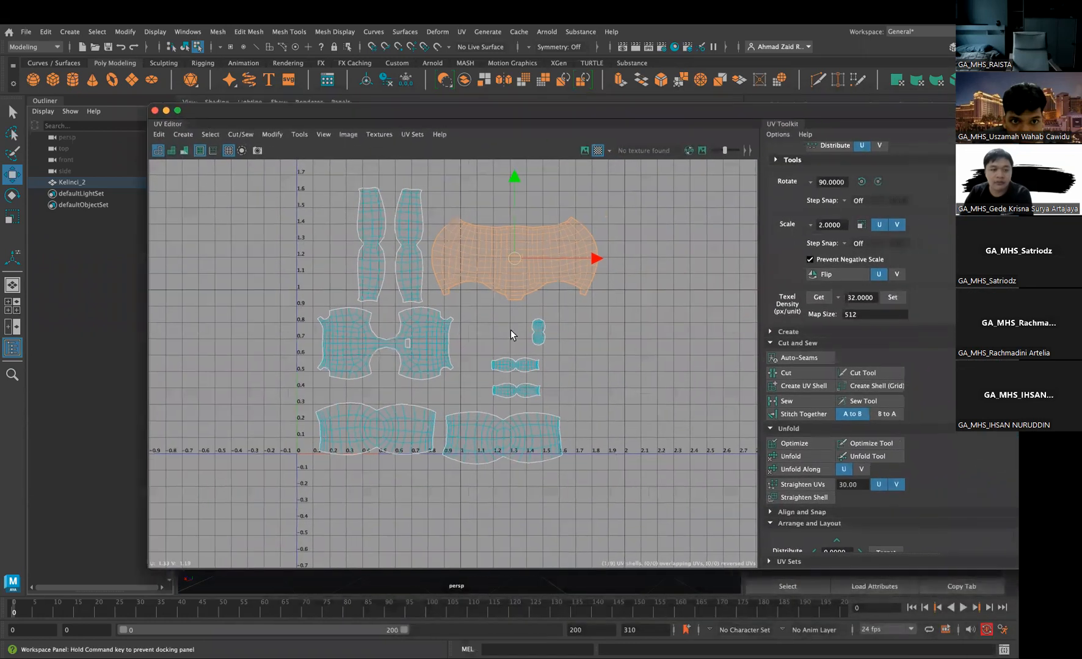
# Try laying out all the UV shells along U, look at the checker pattern, and undo the layout
pyautogui.moveTo(296, 211); pyautogui.dragTo(603, 498)
pyautogui.scroll(3, 871, 455)
pyautogui.scroll(-3, 888, 512)
pyautogui.scroll(2, 889, 512)
pyautogui.scroll(-5, 889, 510)
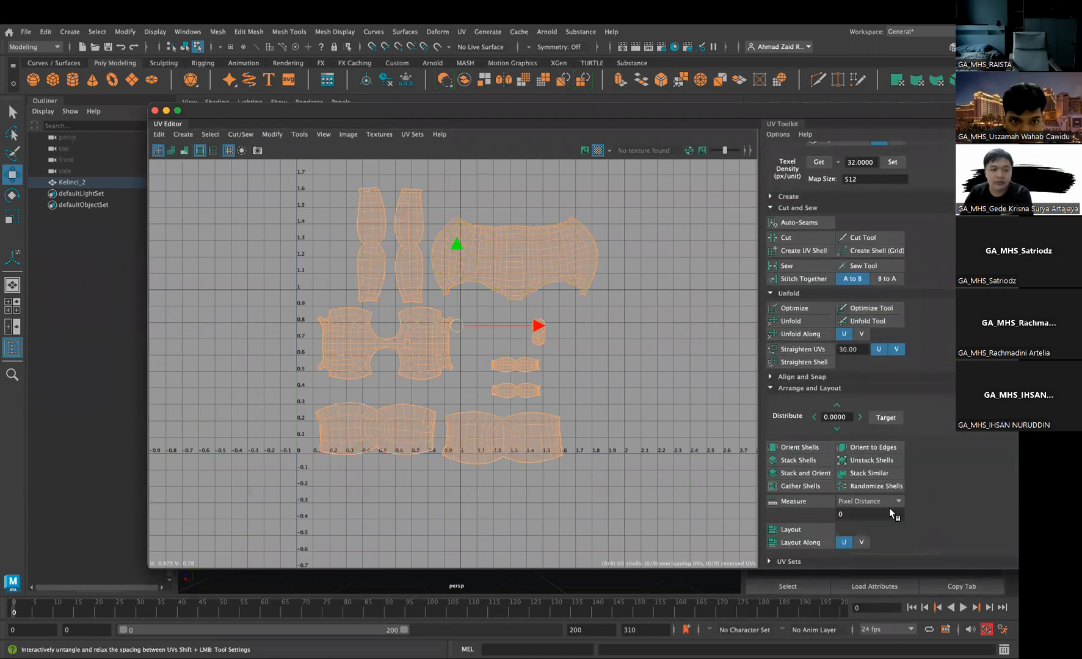
pyautogui.click(807, 545)
pyautogui.moveTo(204, 124); pyautogui.dragTo(532, 137)
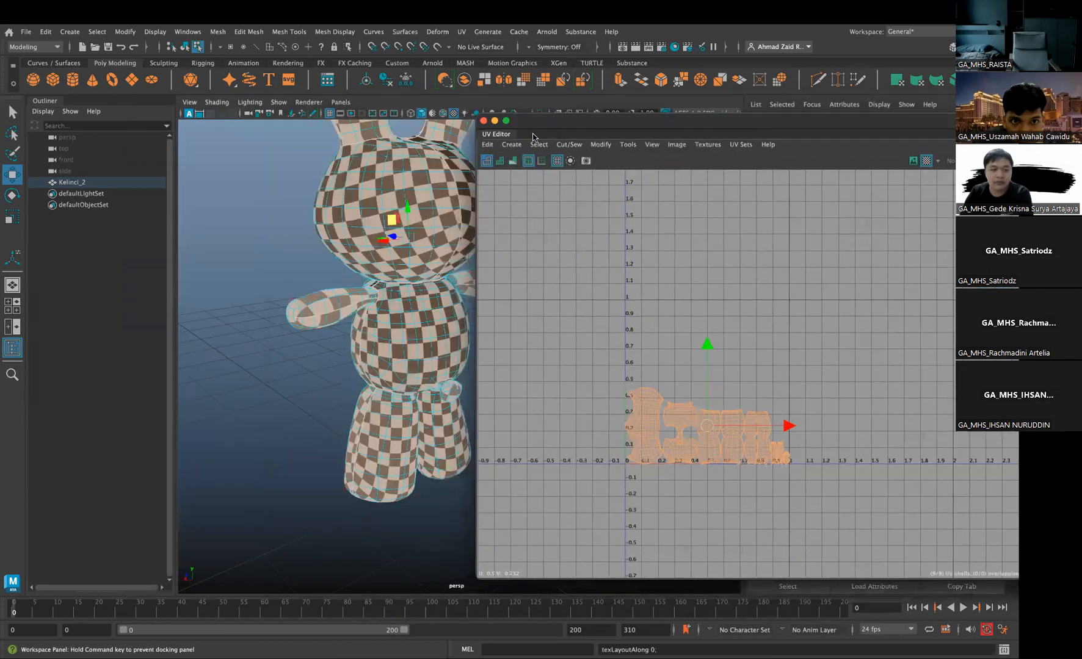
pyautogui.hotkey('ctrl', 'z')
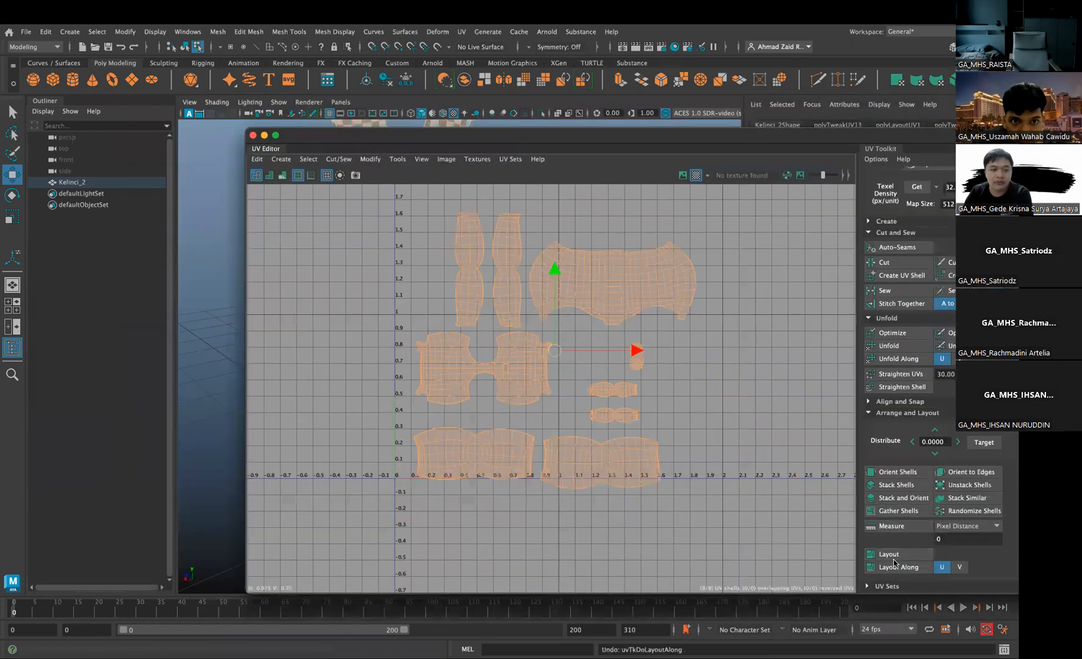
# Try packing all the UV shells with Layout, inspect the checker pattern on the model, and undo the packing
pyautogui.click(884, 554)
pyautogui.moveTo(468, 139); pyautogui.dragTo(747, 156)
pyautogui.keyDown('alt'); pyautogui.moveTo(356, 387); pyautogui.dragTo(741, 427); pyautogui.keyUp('alt')
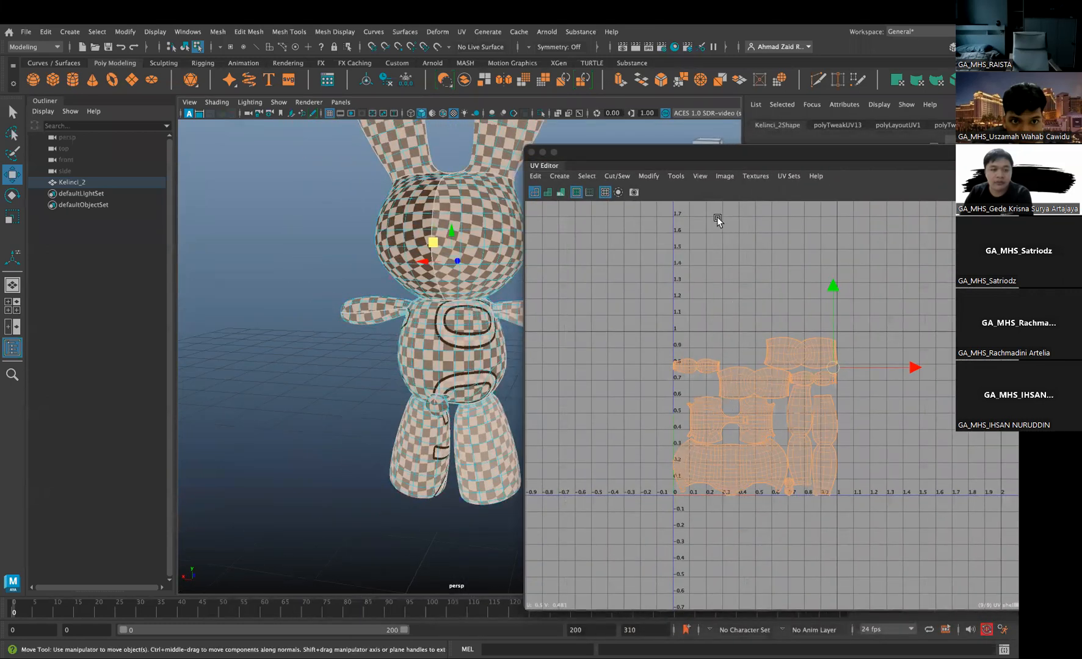
pyautogui.click(683, 163)
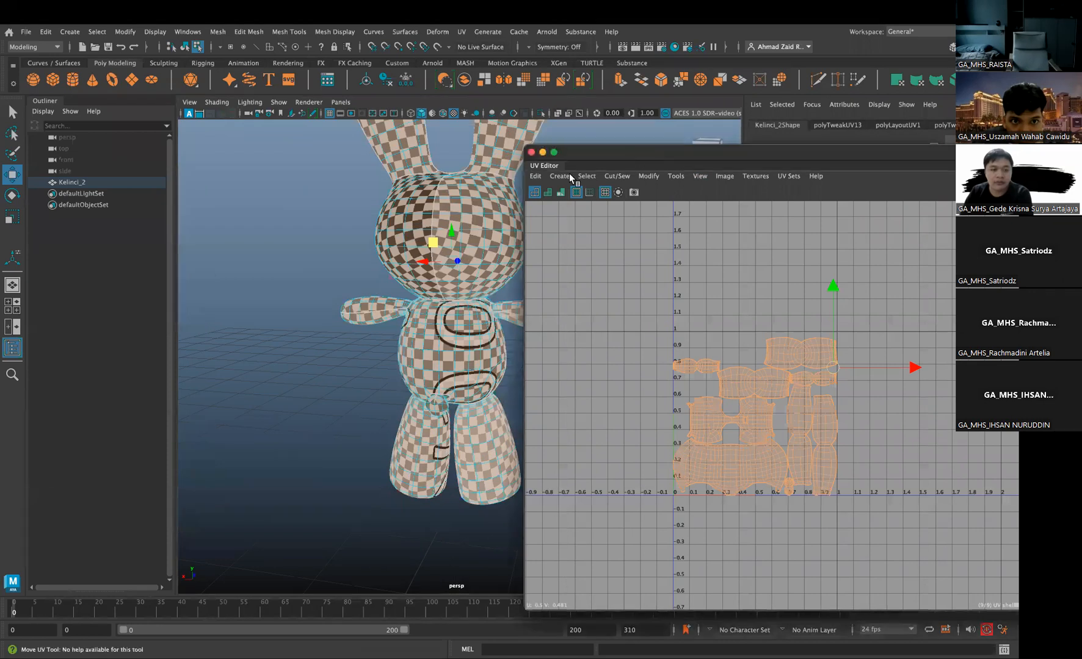
pyautogui.click(697, 403)
pyautogui.click(575, 400)
pyautogui.press('super+z')
pyautogui.press('super+z')
pyautogui.press('super+z')
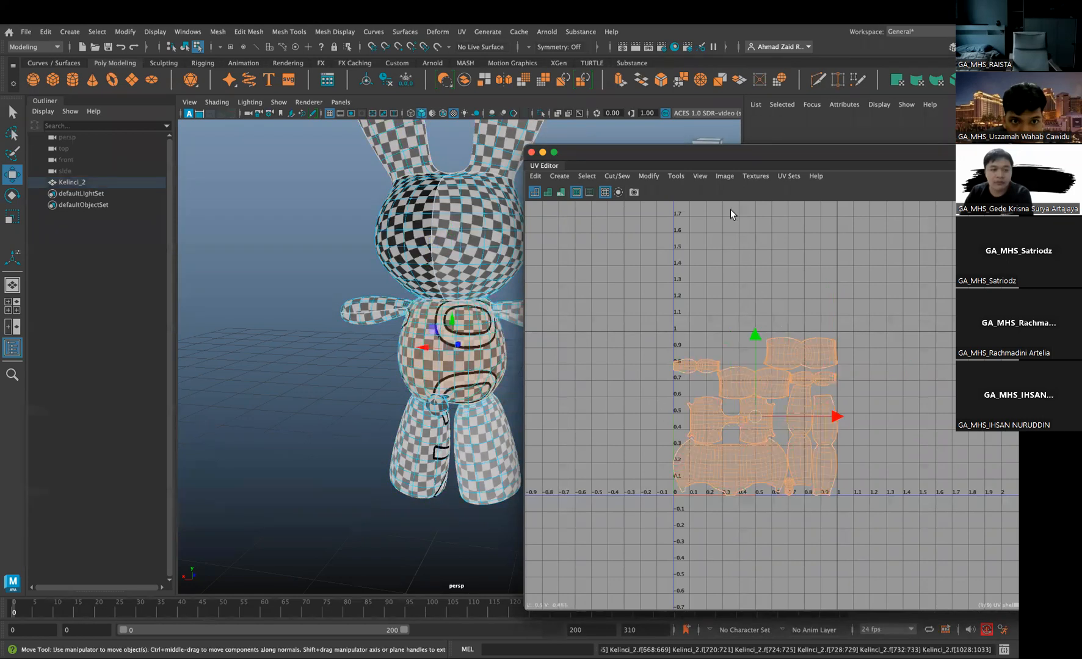
# Lay out all the UV shells along U and inspect the checker pattern on the rabbit's front
pyautogui.moveTo(719, 161); pyautogui.dragTo(432, 115)
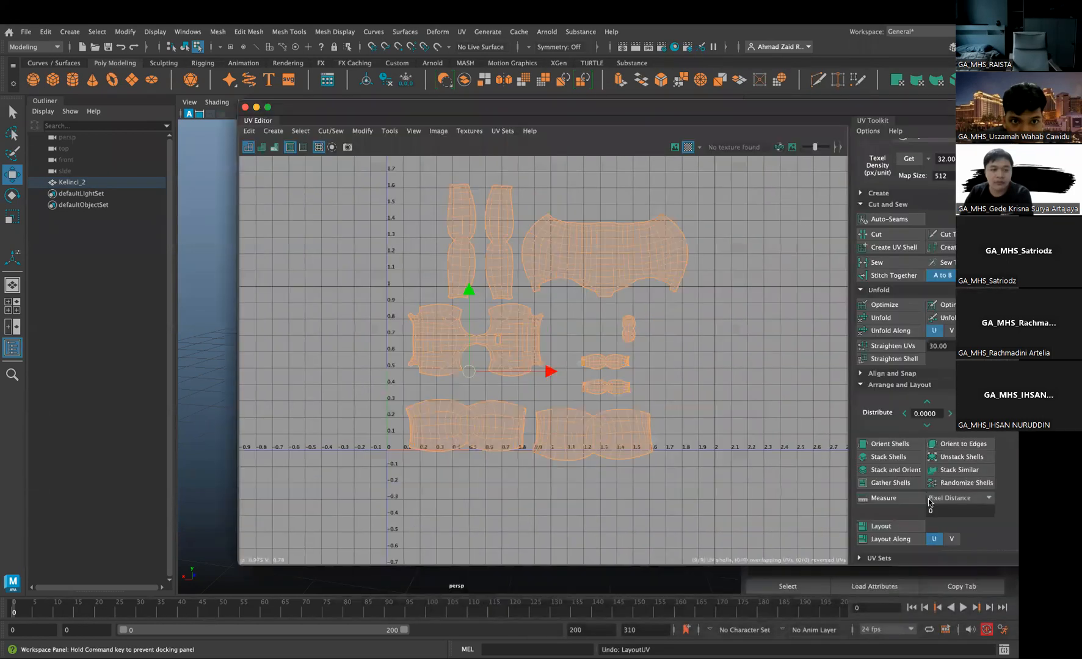
pyautogui.click(901, 539)
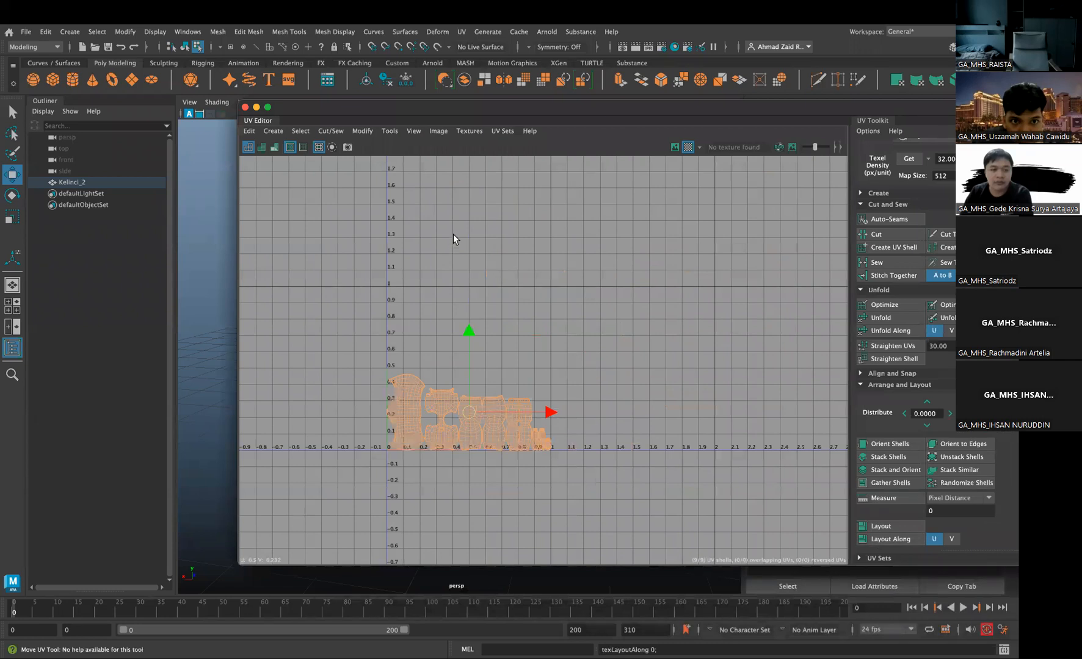
pyautogui.moveTo(485, 116); pyautogui.dragTo(490, 120)
pyautogui.moveTo(511, 126); pyautogui.dragTo(822, 164)
pyautogui.keyDown('alt'); pyautogui.moveTo(384, 299); pyautogui.dragTo(493, 373); pyautogui.keyUp('alt')
pyautogui.keyDown('alt'); pyautogui.moveTo(432, 326); pyautogui.dragTo(467, 371, button='middle'); pyautogui.keyUp('alt')
pyautogui.keyDown('alt'); pyautogui.moveTo(467, 369); pyautogui.dragTo(464, 291); pyautogui.keyUp('alt')
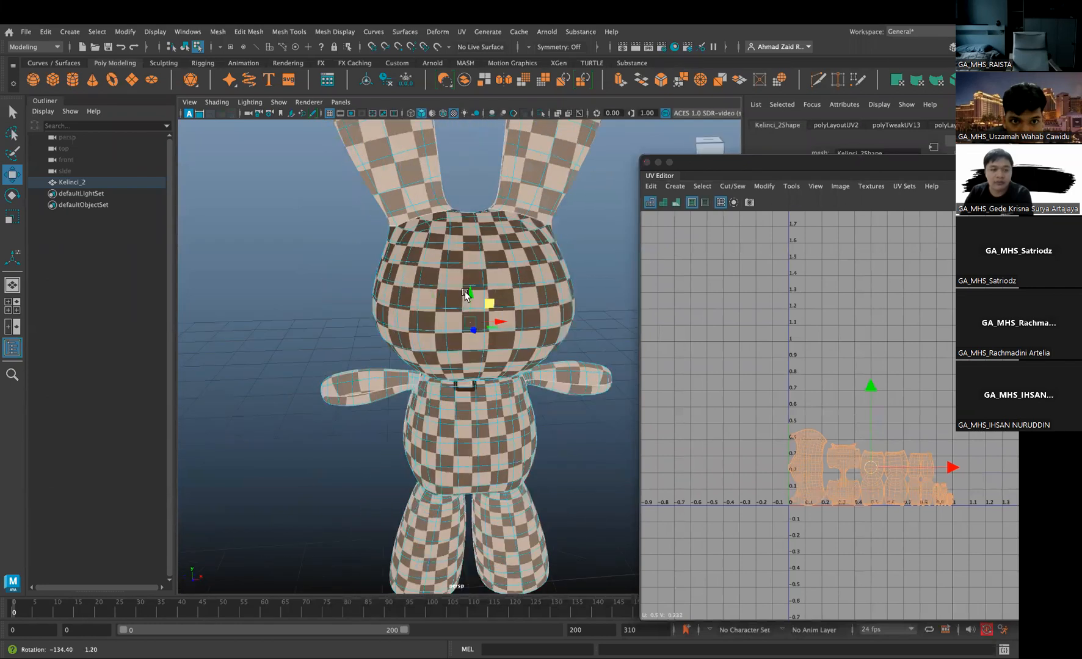
# Close the UV Editor after viewing the checker pattern, and return the rabbit mesh to object mode
pyautogui.scroll(3, 434, 334)
pyautogui.keyDown('alt'); pyautogui.moveTo(435, 333); pyautogui.dragTo(447, 317); pyautogui.keyUp('alt')
pyautogui.keyDown('alt'); pyautogui.moveTo(435, 333); pyautogui.dragTo(401, 381, button='middle'); pyautogui.keyUp('alt')
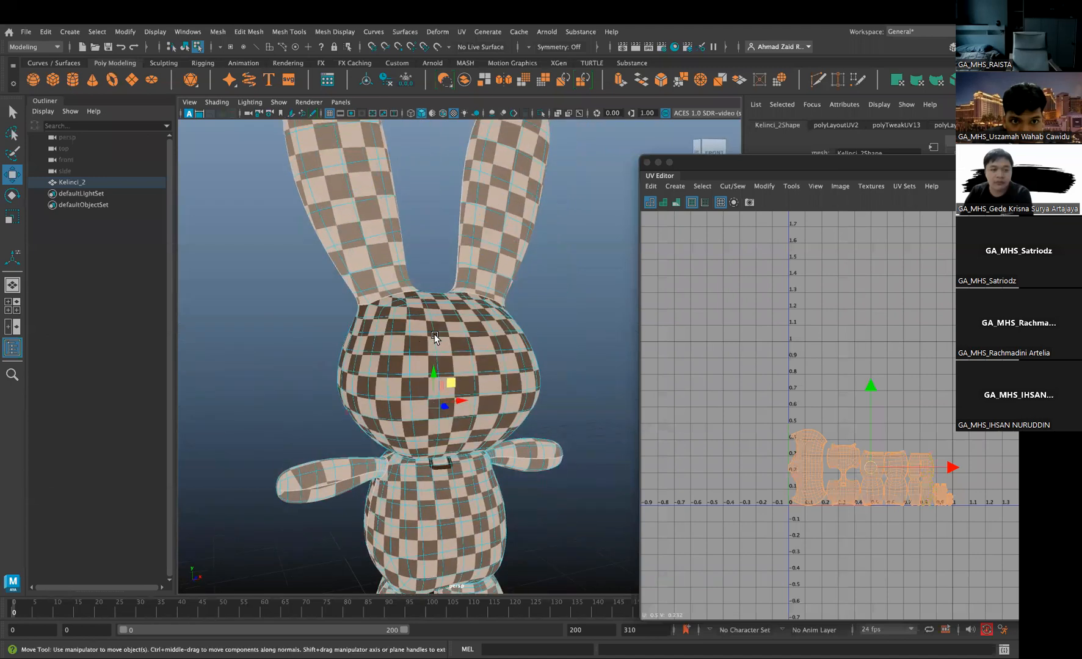
pyautogui.click(434, 333)
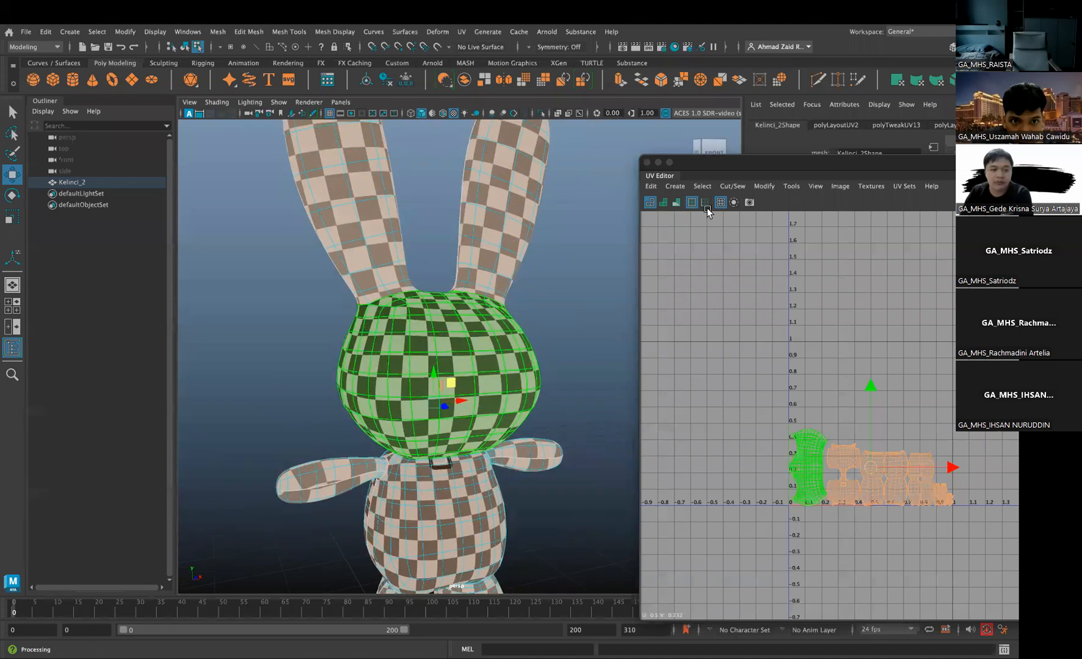
pyautogui.moveTo(674, 165); pyautogui.dragTo(359, 123)
pyautogui.keyDown('alt'); pyautogui.moveTo(251, 365); pyautogui.dragTo(134, 256, button='middle'); pyautogui.keyUp('alt')
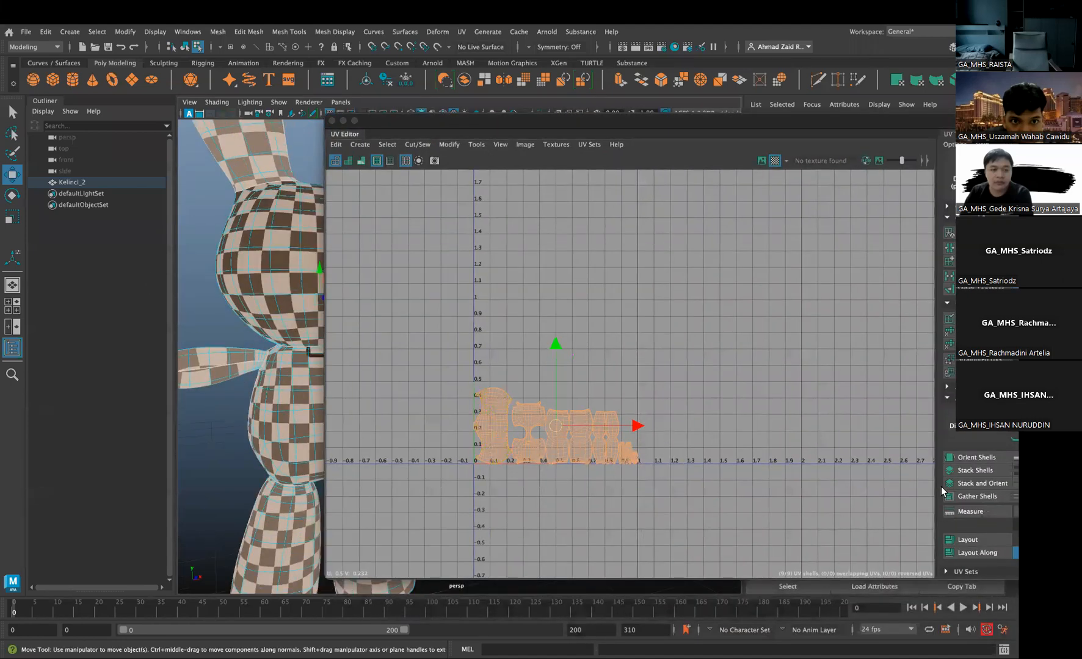
pyautogui.click(332, 121)
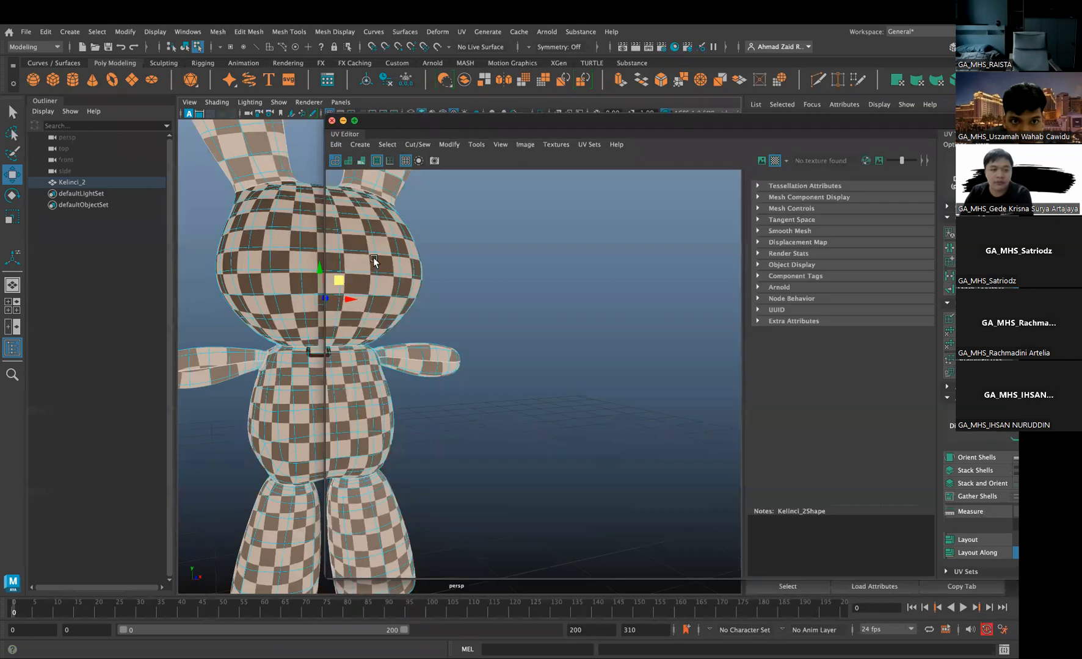
pyautogui.moveTo(339, 272); pyautogui.dragTo(495, 221, button='right')
pyautogui.keyDown('alt'); pyautogui.moveTo(363, 270); pyautogui.dragTo(500, 248, button='middle'); pyautogui.keyUp('alt')
pyautogui.keyDown('alt'); pyautogui.moveTo(500, 248); pyautogui.dragTo(488, 265); pyautogui.keyUp('alt')
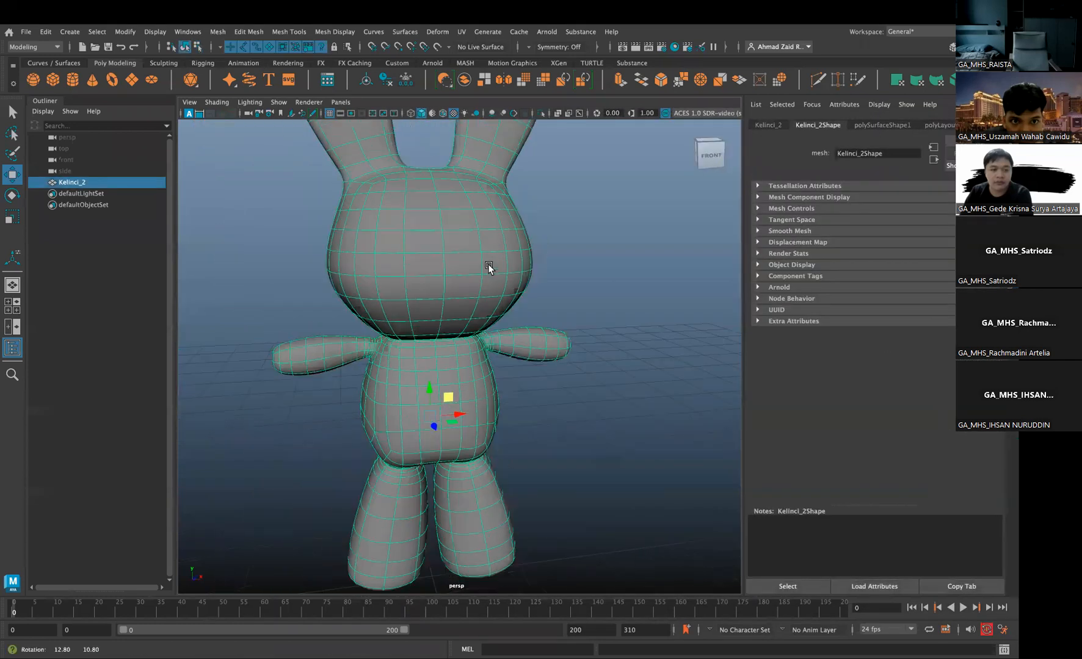
# Save the scene as a new Maya Binary file named ICE3.1.mb in the project's scenes folder
pyautogui.press('q')
pyautogui.press('super+shift+s')
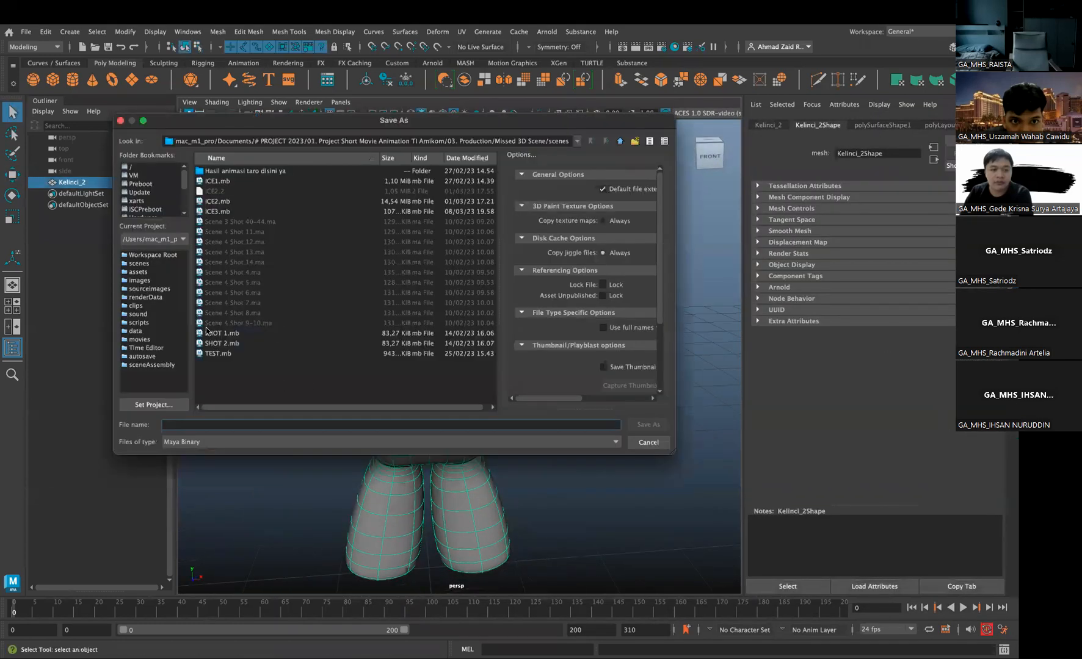
pyautogui.click(218, 211)
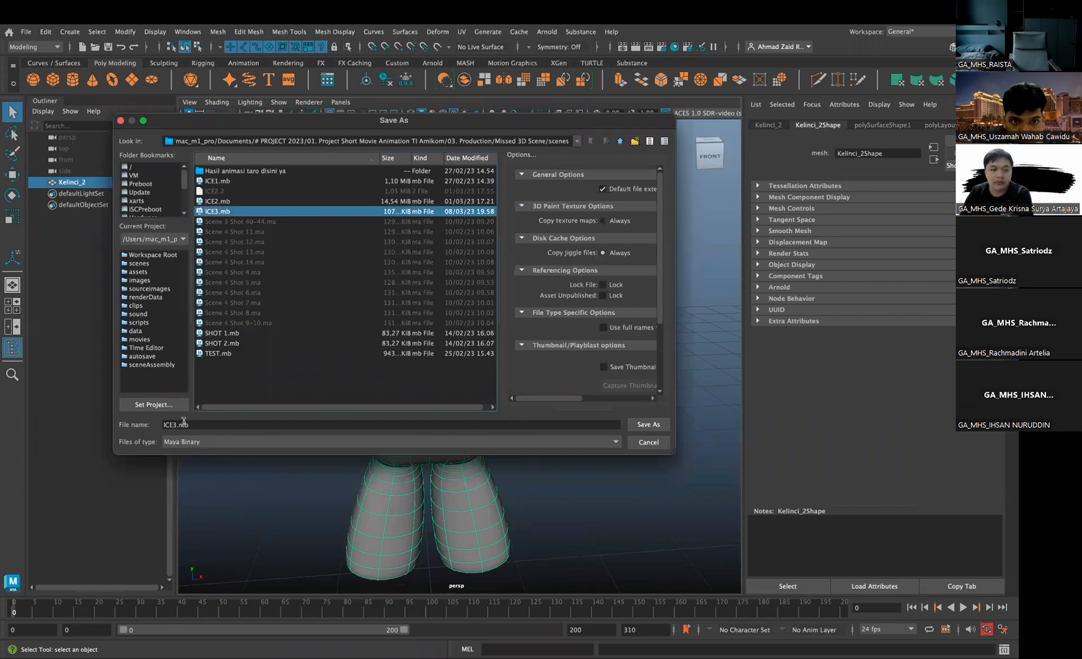
pyautogui.click(177, 423)
pyautogui.write('1.')
pyautogui.press('Return')
pyautogui.press('w')
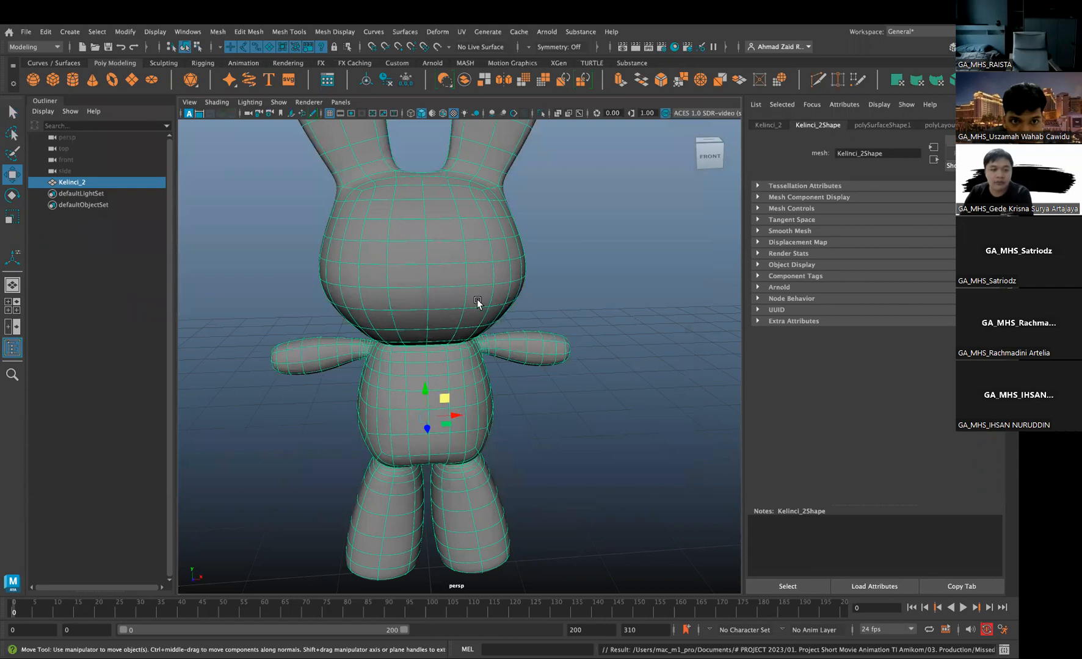
# Export the selected rabbit mesh as an OBJ file named Char Kelinci in the 05. PMGD ICE 2023 folder
pyautogui.moveTo(16, 20)
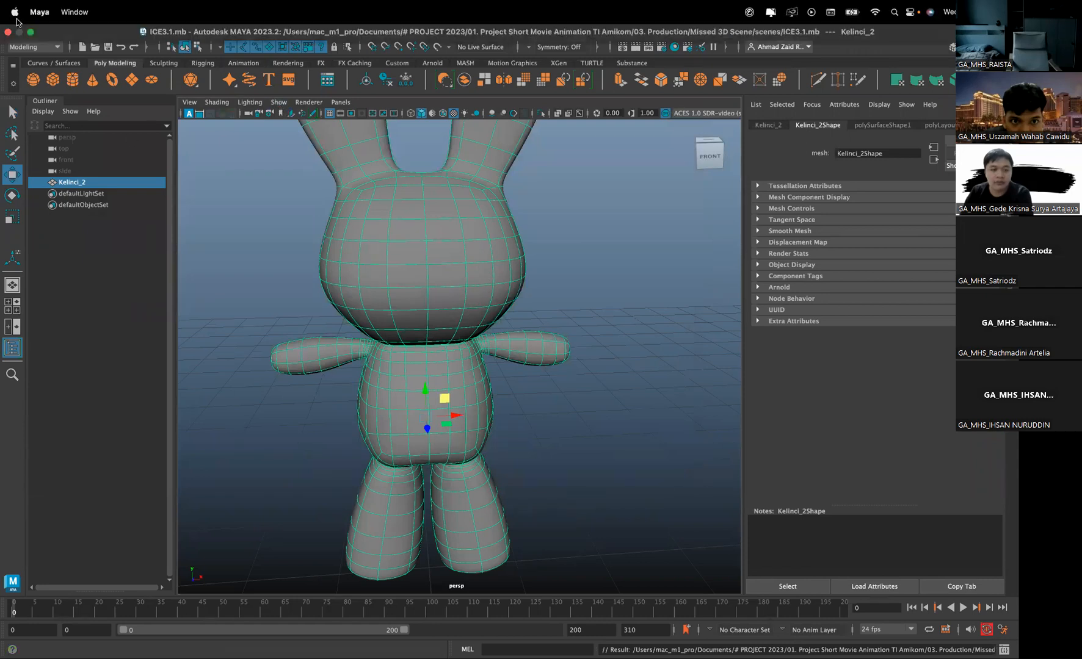
pyautogui.click(280, 236)
pyautogui.click(22, 35)
pyautogui.click(375, 245)
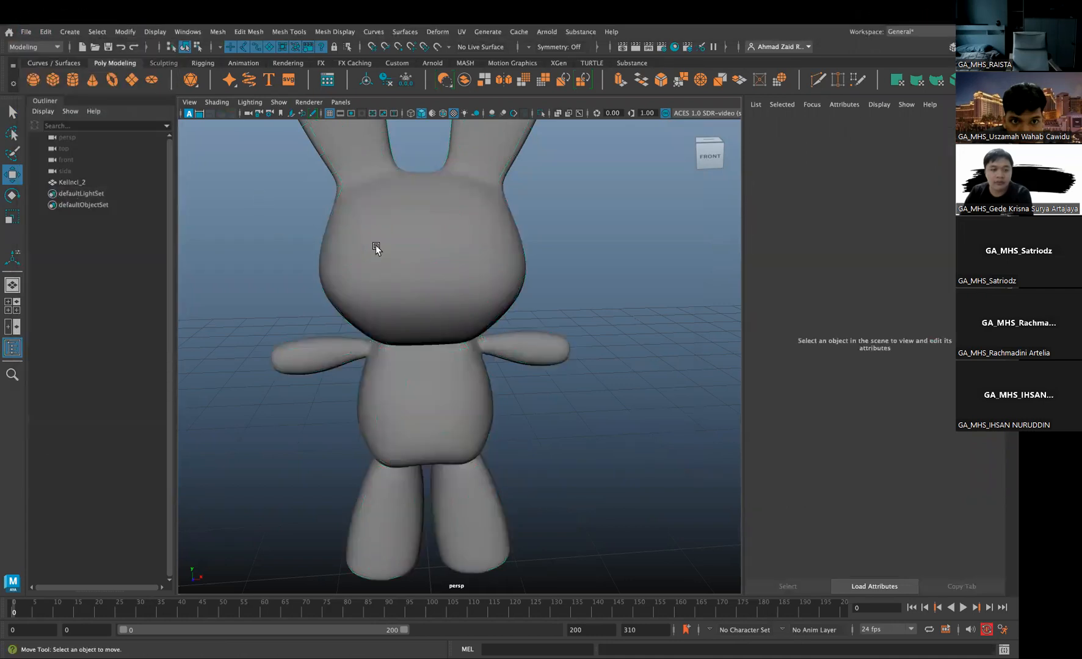
pyautogui.click(376, 244)
pyautogui.click(27, 33)
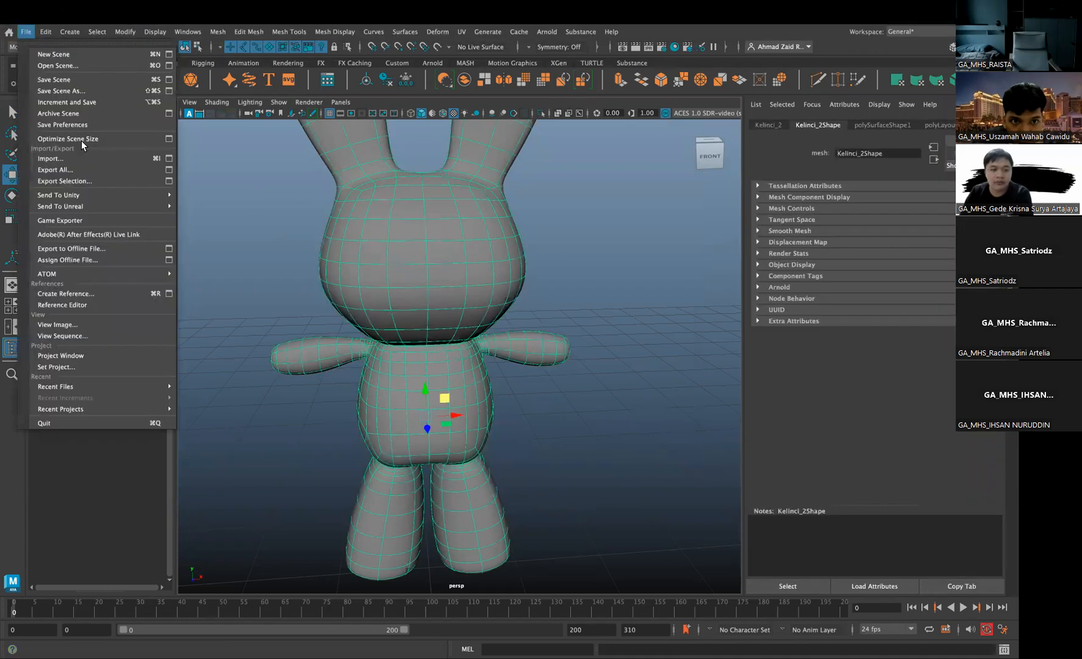
pyautogui.click(83, 183)
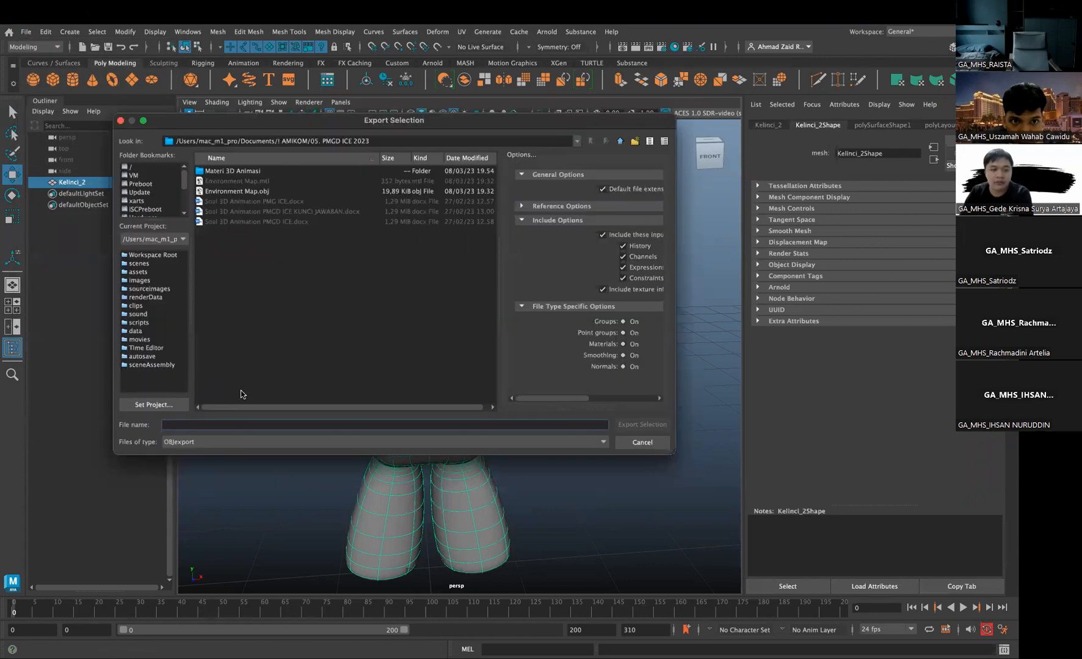
pyautogui.write('Char Kelinci')
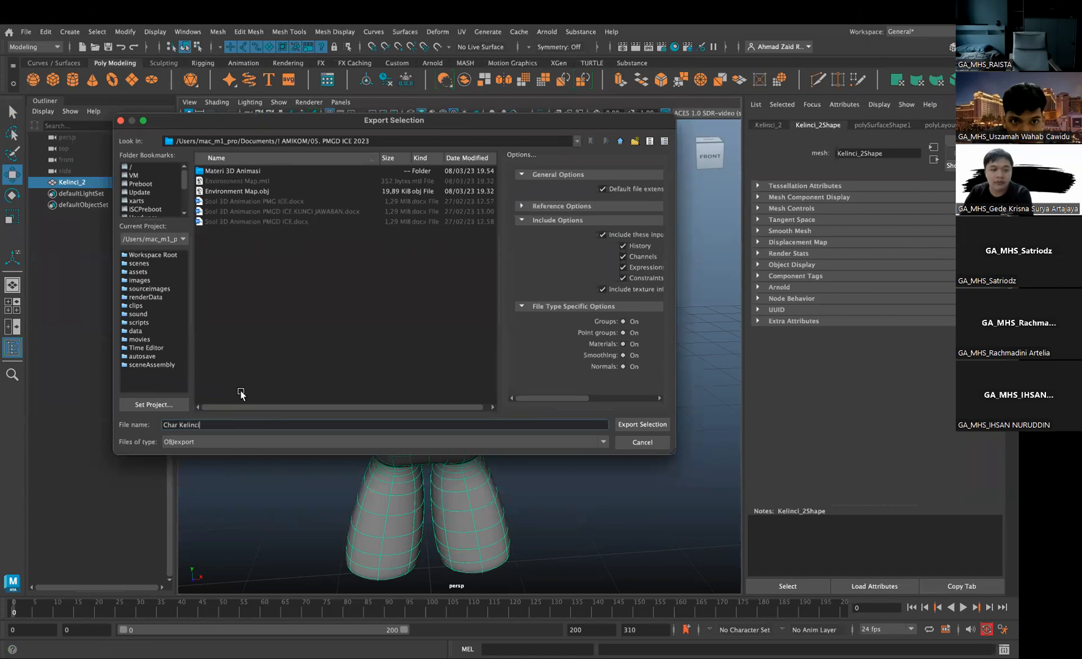
pyautogui.press('Return')
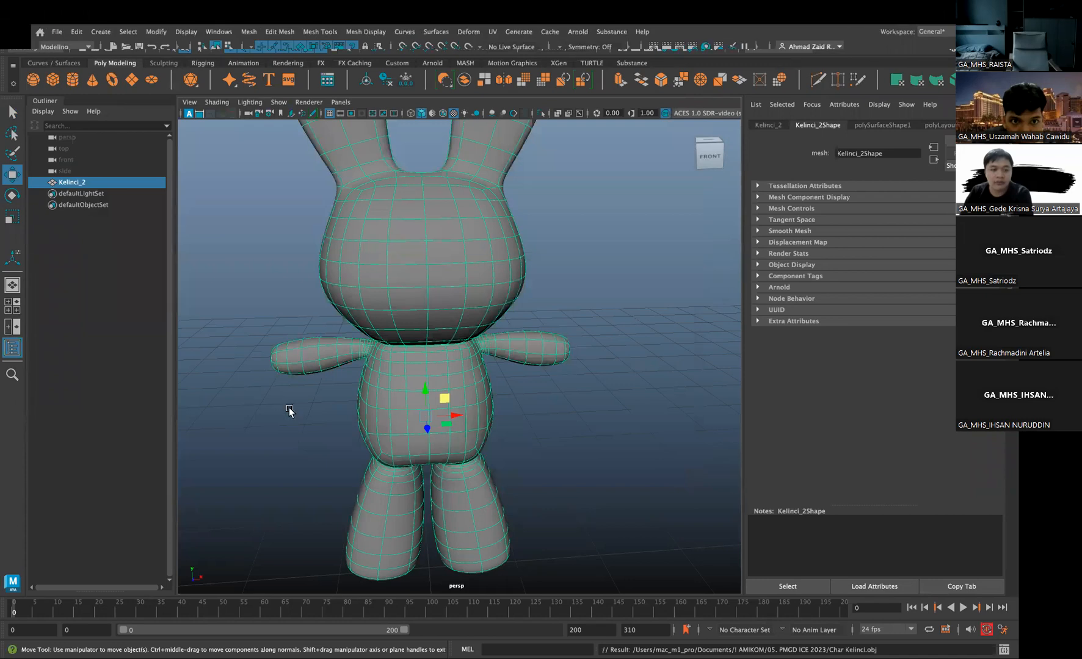
# Switch to Substance 3D Painter and start a new project that uses Char Kelinci.obj as its mesh file
pyautogui.hotkey('ctrl', 'Left')
pyautogui.moveTo(83, 8)
pyautogui.click(127, 13)
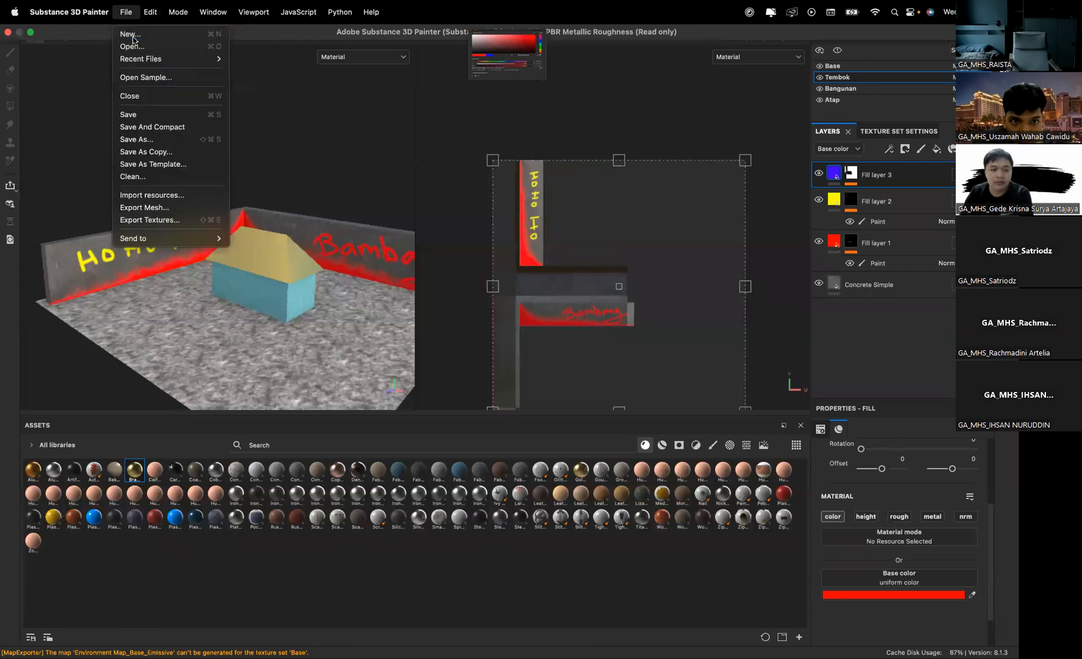
pyautogui.click(133, 37)
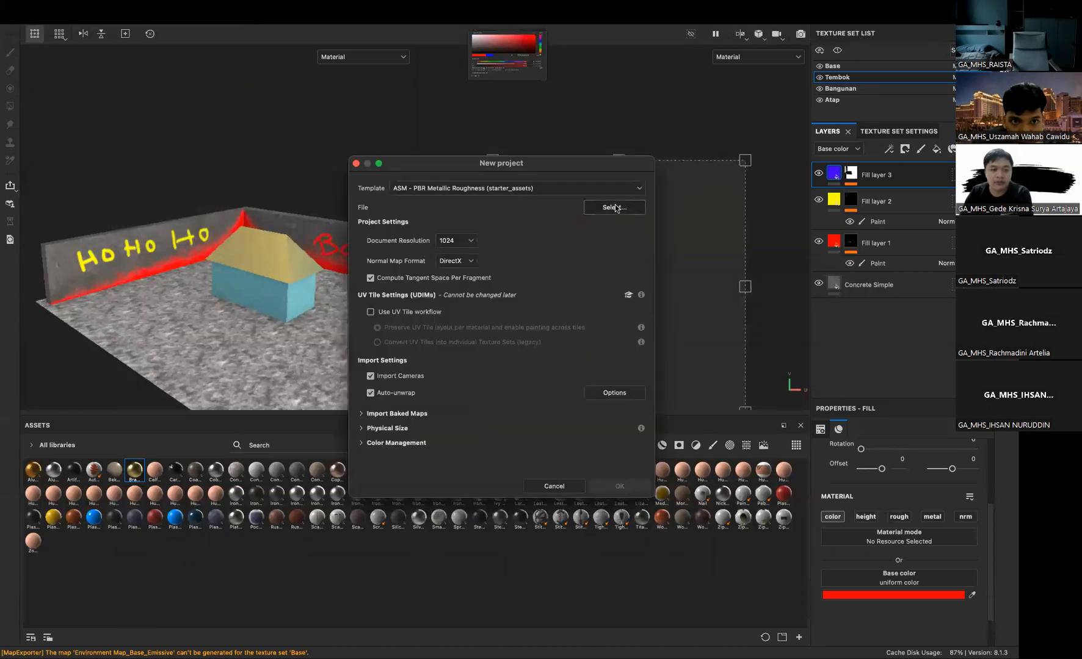
pyautogui.click(604, 208)
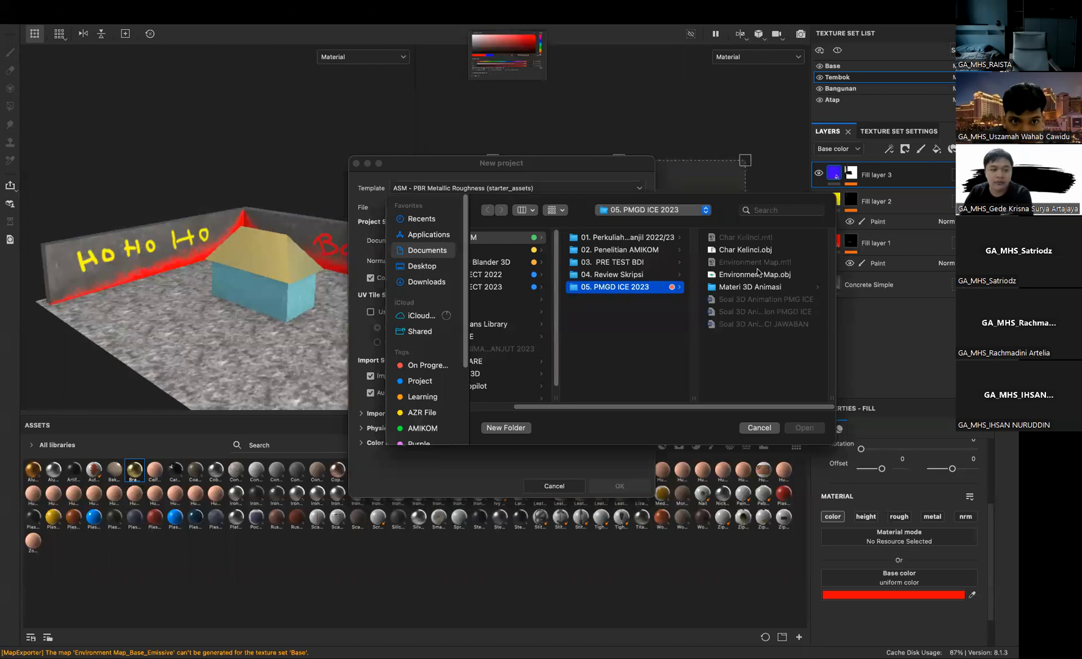
pyautogui.click(757, 250)
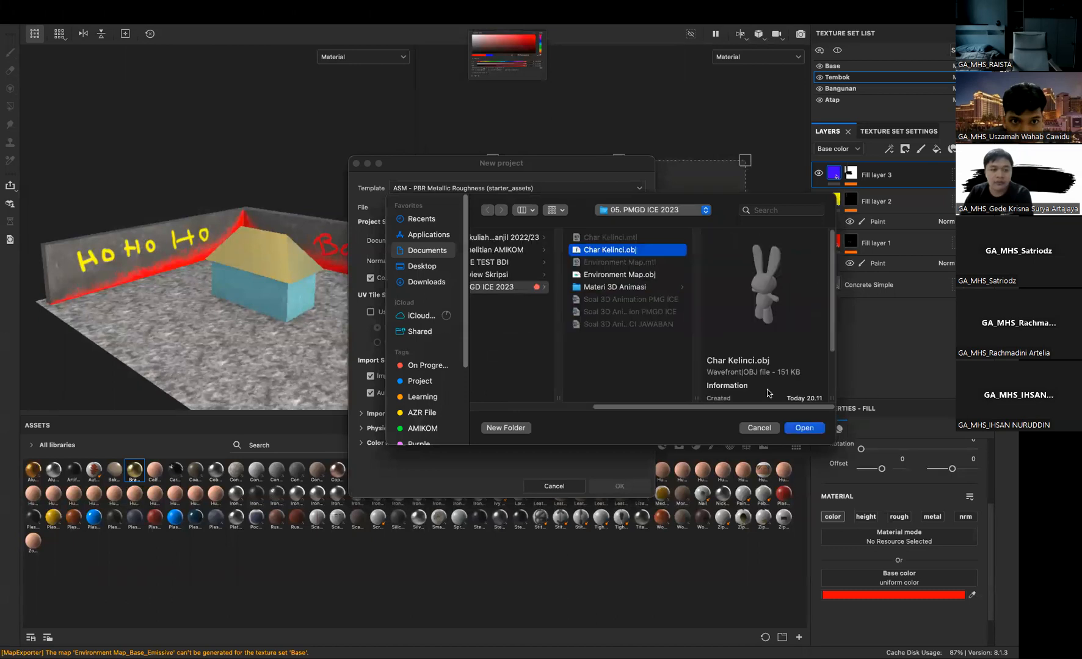
pyautogui.click(812, 428)
# Set the document resolution to 2048 and create the project, discarding the changes in the open project
pyautogui.click(451, 241)
pyautogui.click(456, 300)
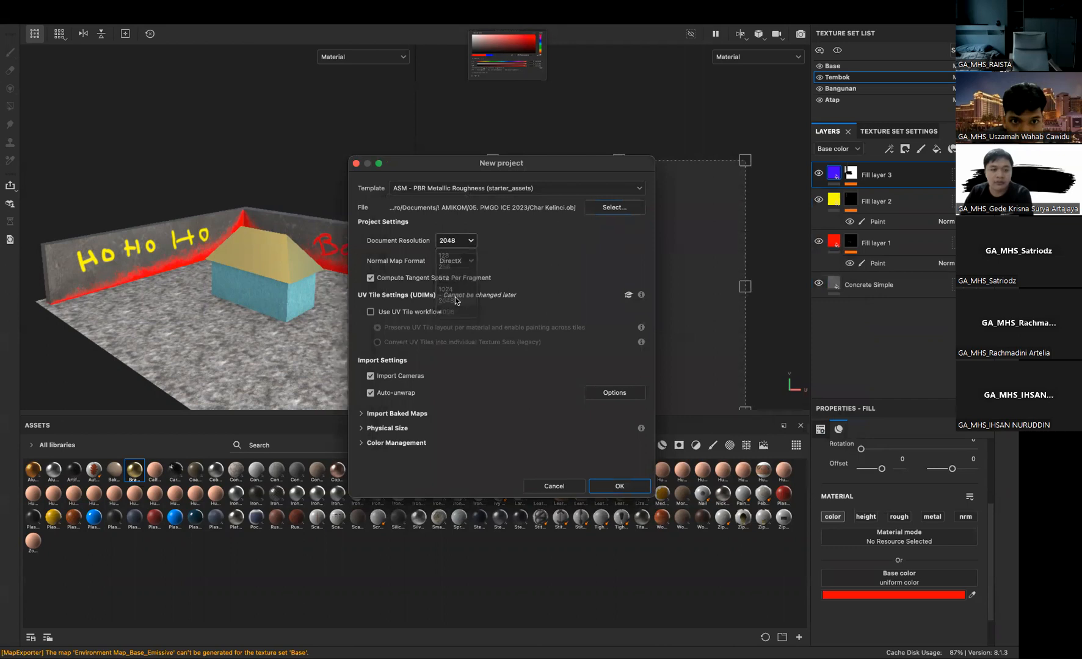
pyautogui.click(629, 490)
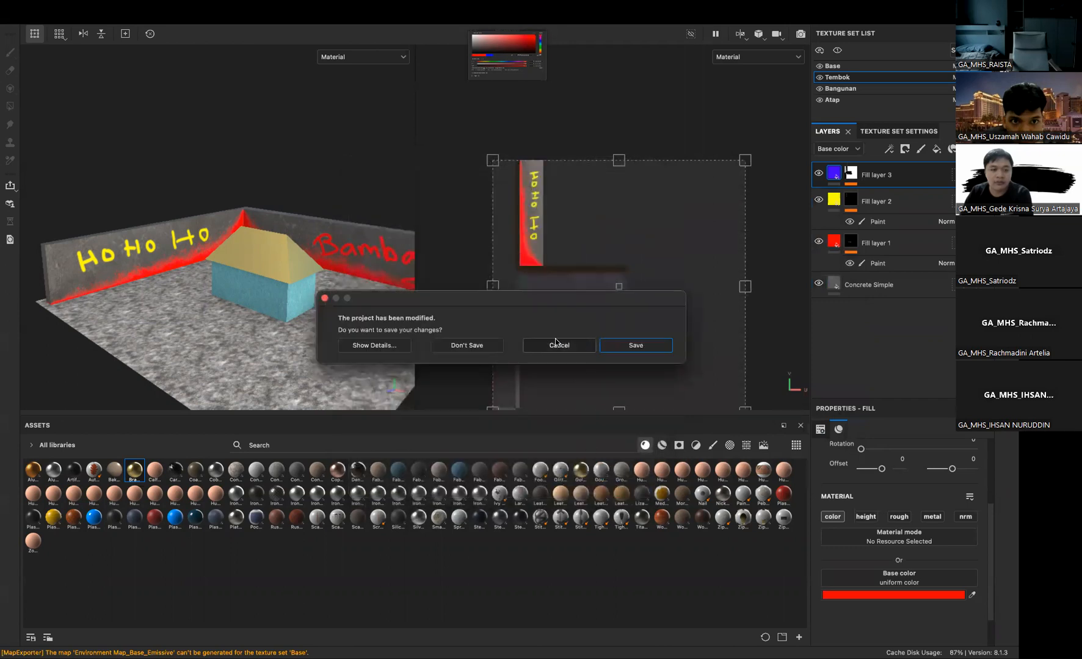
pyautogui.click(467, 346)
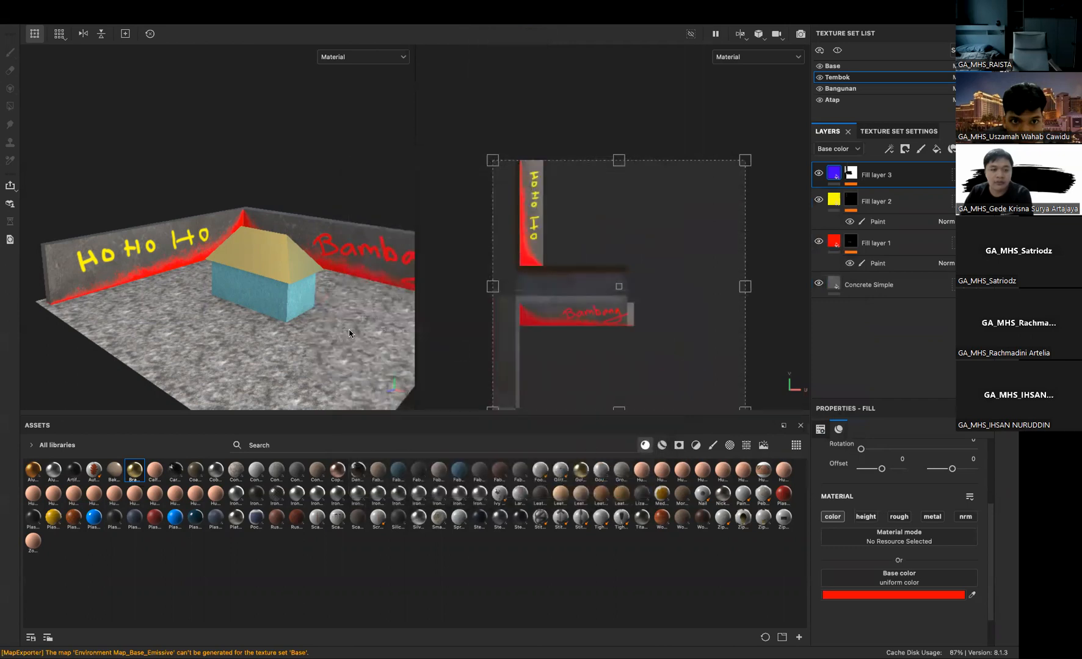
# Examine the imported rabbit's ears, head and body in the 3D view
pyautogui.scroll(-3, 299, 308)
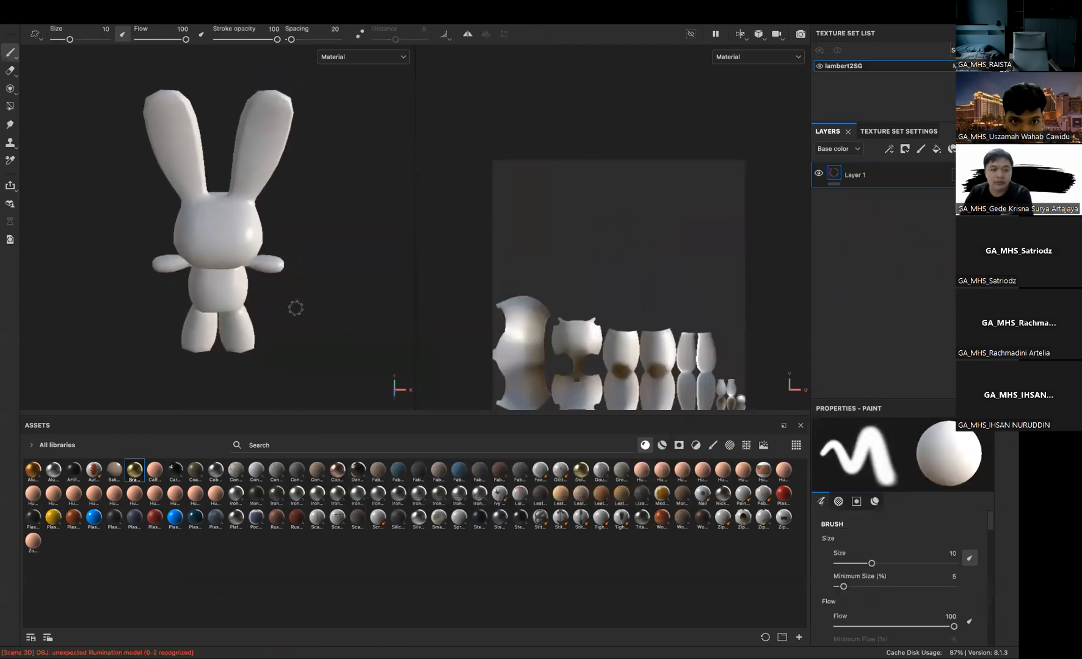
pyautogui.keyDown('alt'); pyautogui.moveTo(230, 274); pyautogui.dragTo(251, 234); pyautogui.keyUp('alt')
pyautogui.scroll(5, 227, 213)
pyautogui.keyDown('alt'); pyautogui.moveTo(249, 213); pyautogui.dragTo(327, 292, button='middle'); pyautogui.keyUp('alt')
pyautogui.keyDown('alt'); pyautogui.moveTo(327, 292); pyautogui.dragTo(312, 314); pyautogui.keyUp('alt')
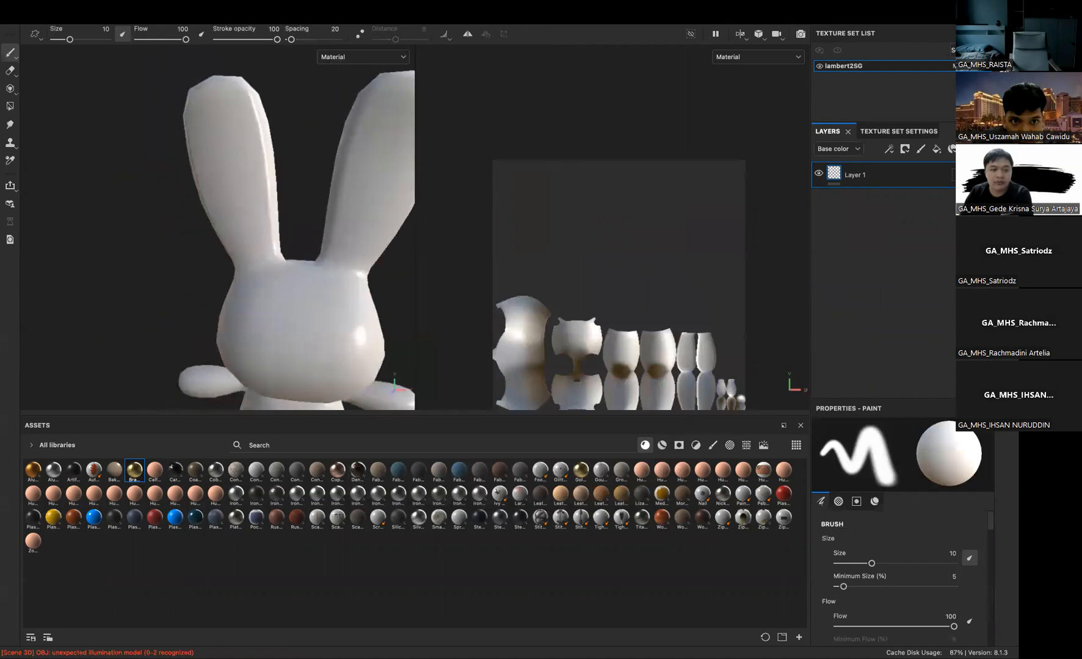
pyautogui.keyDown('alt'); pyautogui.moveTo(299, 314); pyautogui.dragTo(226, 272, button='middle'); pyautogui.keyUp('alt')
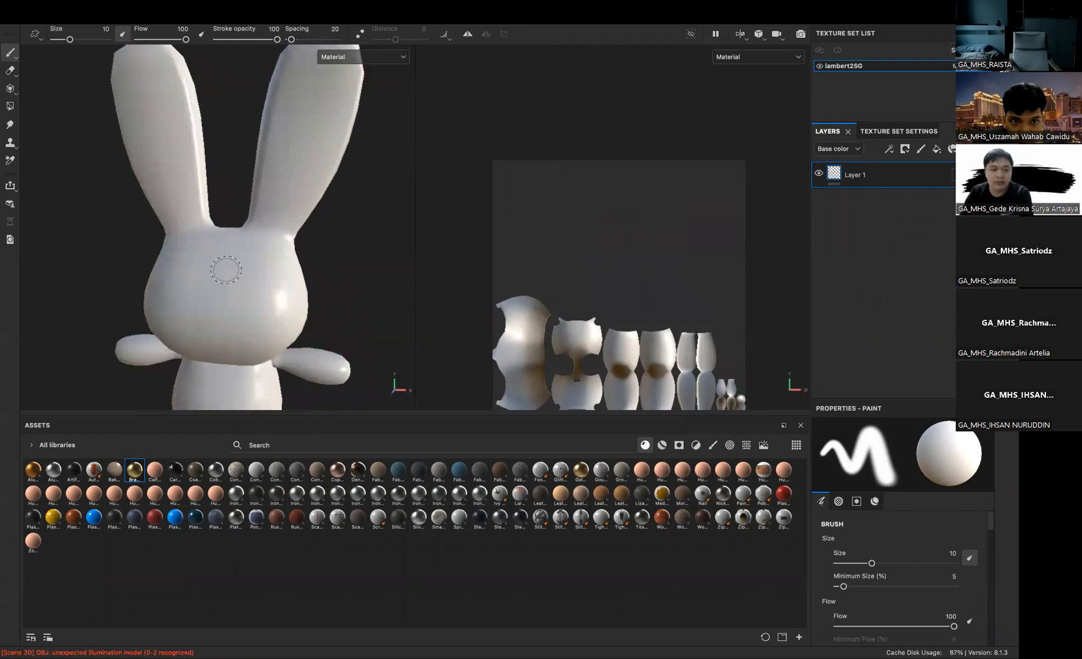
pyautogui.scroll(-3, 292, 247)
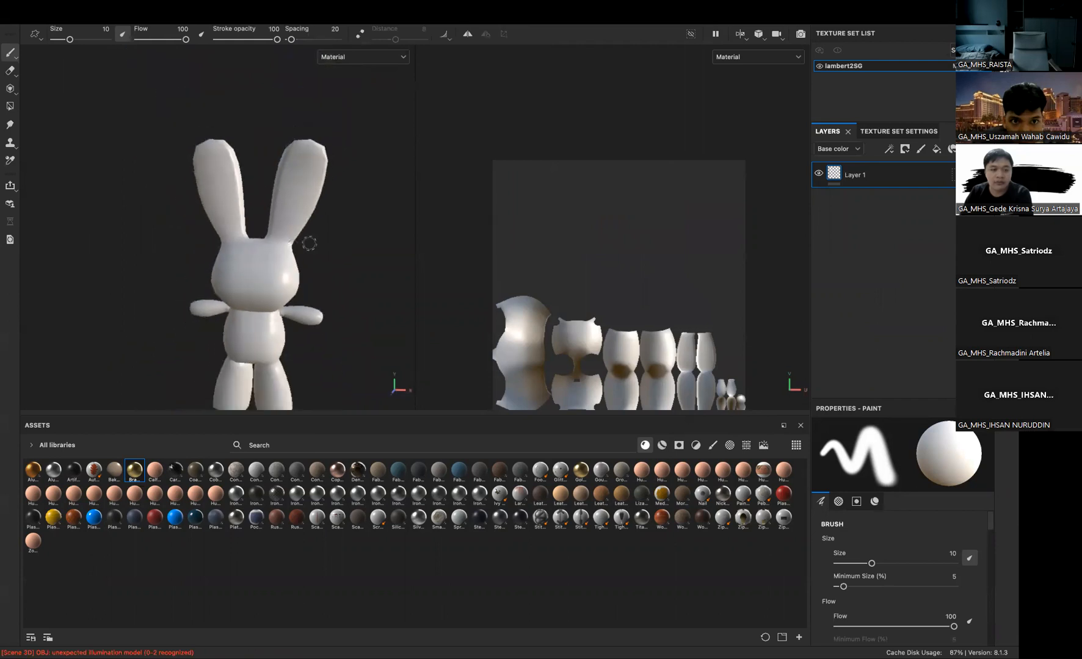
# Rename the lambert25G texture set as Rabbit
pyautogui.click(897, 134)
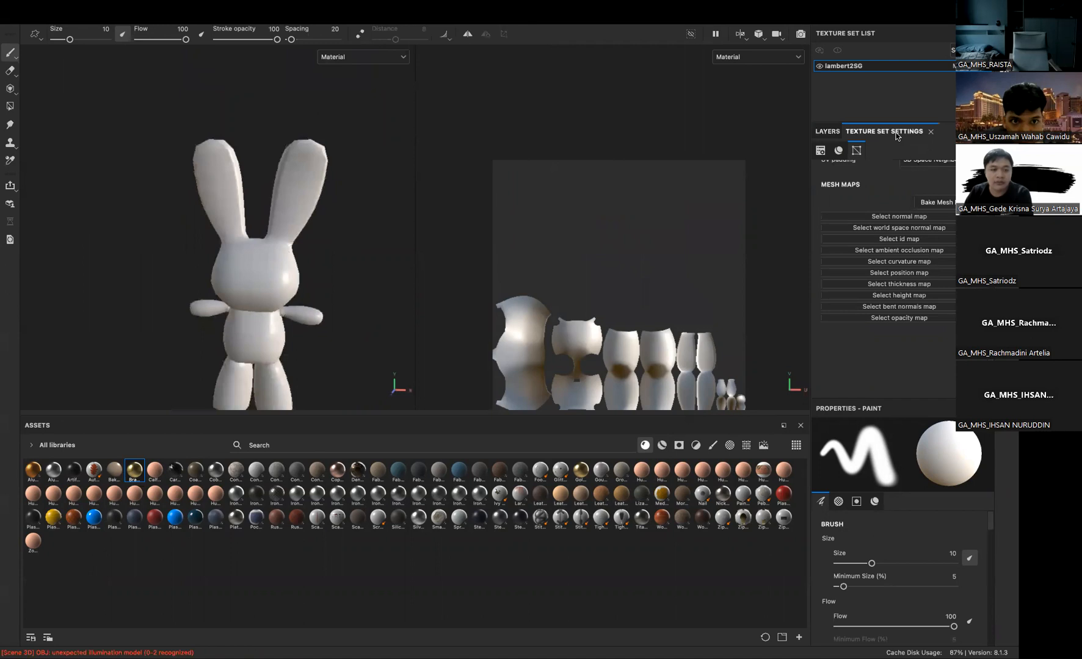
pyautogui.click(822, 130)
pyautogui.click(862, 133)
pyautogui.doubleClick(854, 66)
pyautogui.write('B')
pyautogui.press('Return')
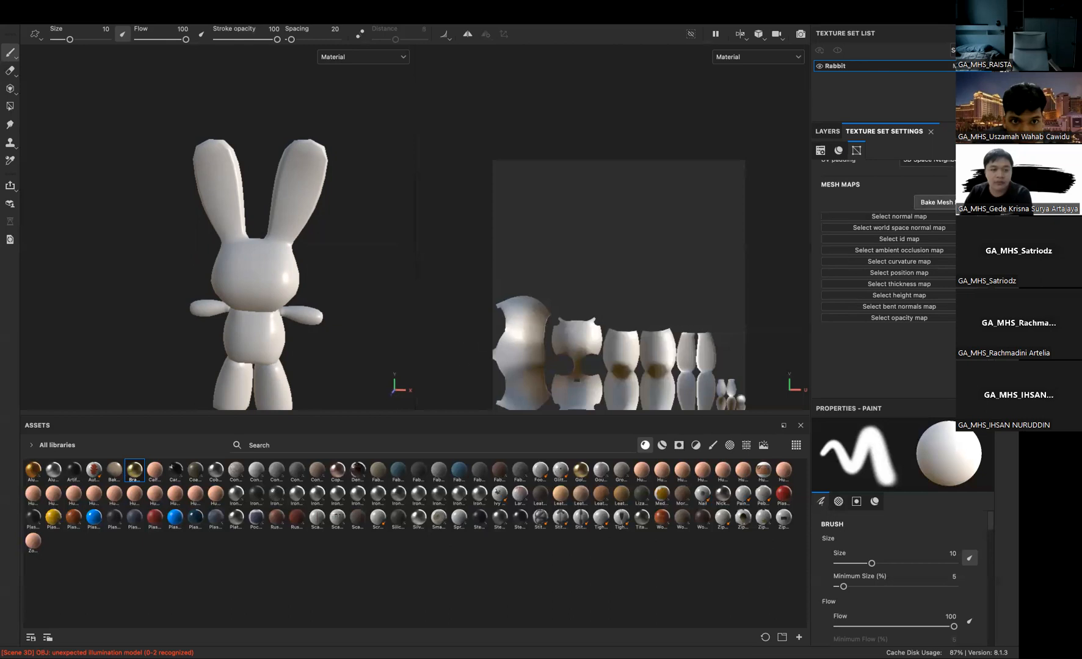
# Bake the normal, world space normal, ID, ambient occlusion, curvature, position and thickness maps at an output size of 2048
pyautogui.click(934, 202)
pyautogui.click(501, 178)
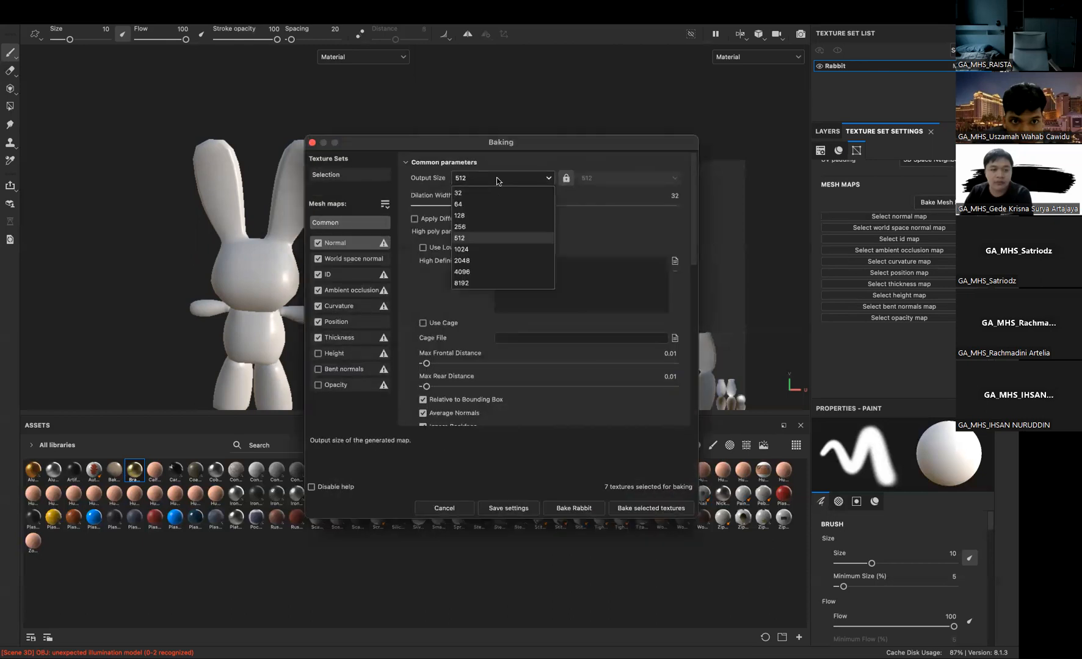
pyautogui.click(474, 261)
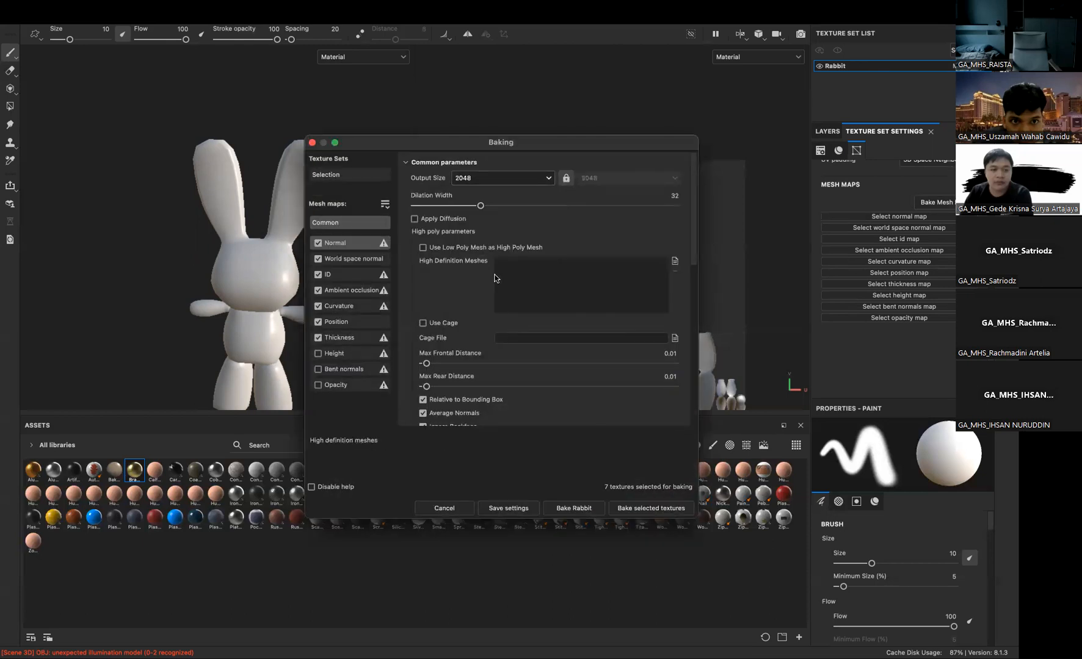
pyautogui.click(651, 509)
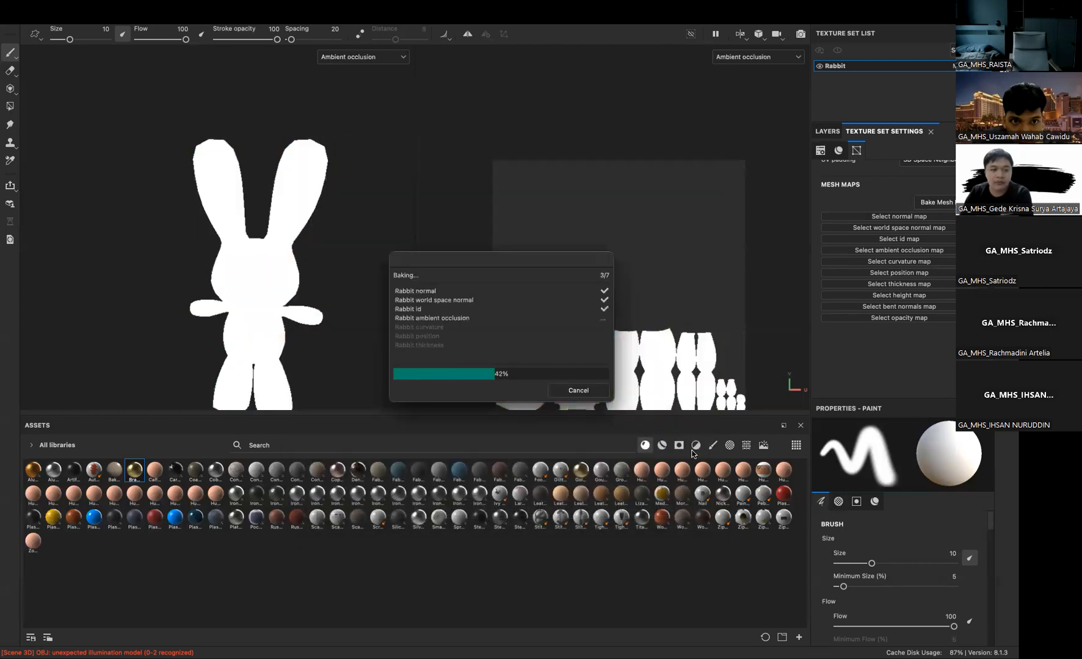
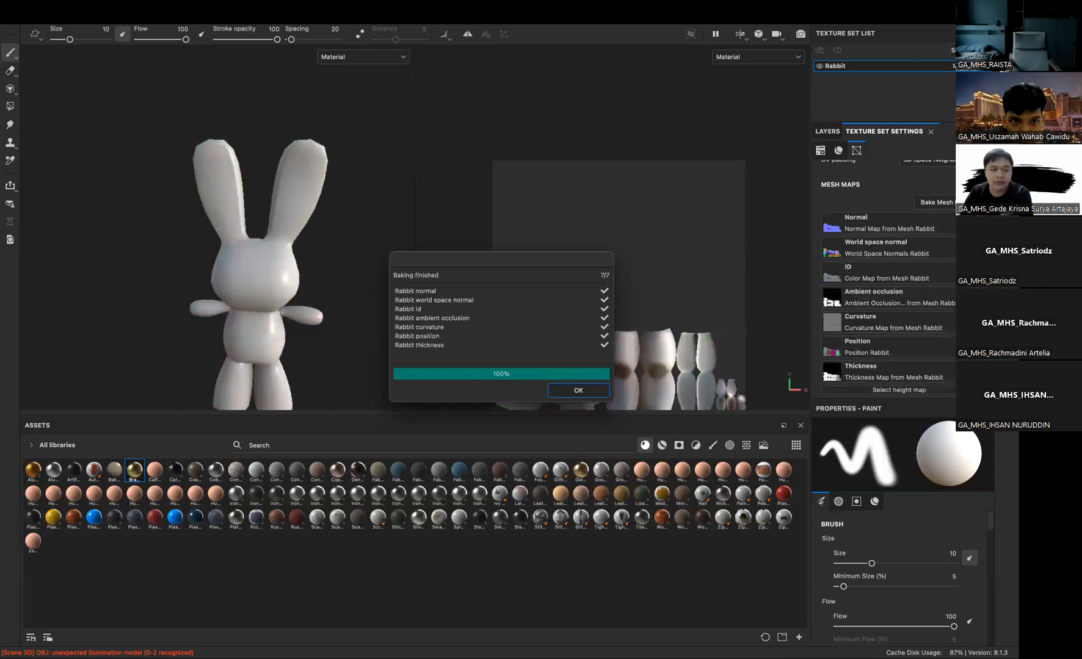
pyautogui.click(578, 391)
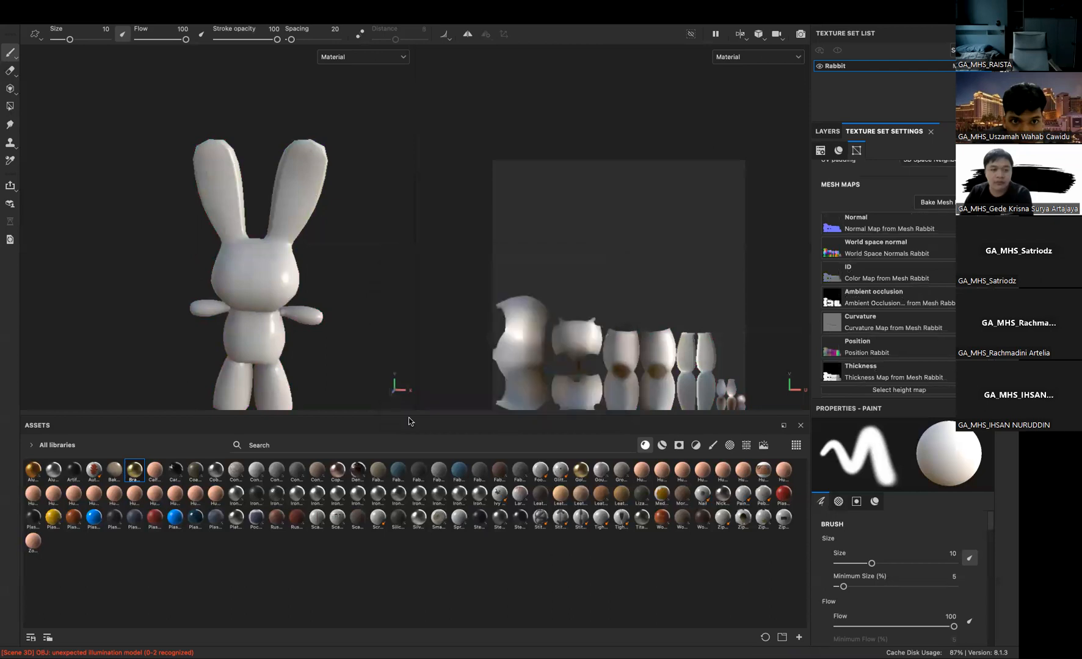
pyautogui.scroll(5, 921, 238)
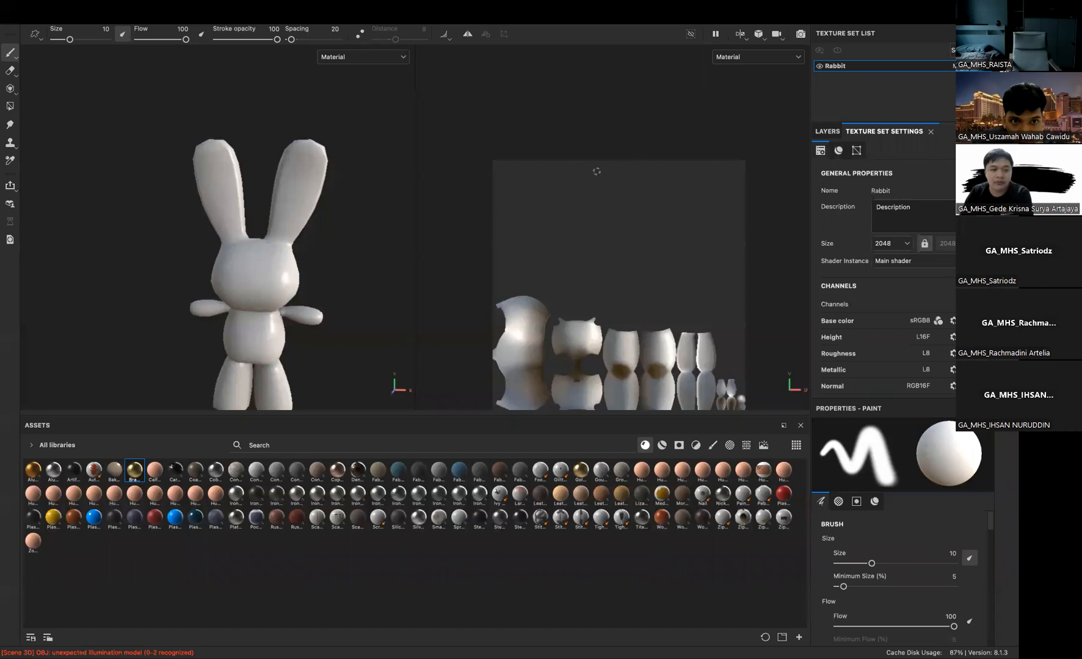
pyautogui.moveTo(232, 198); pyautogui.dragTo(238, 158, button='middle')
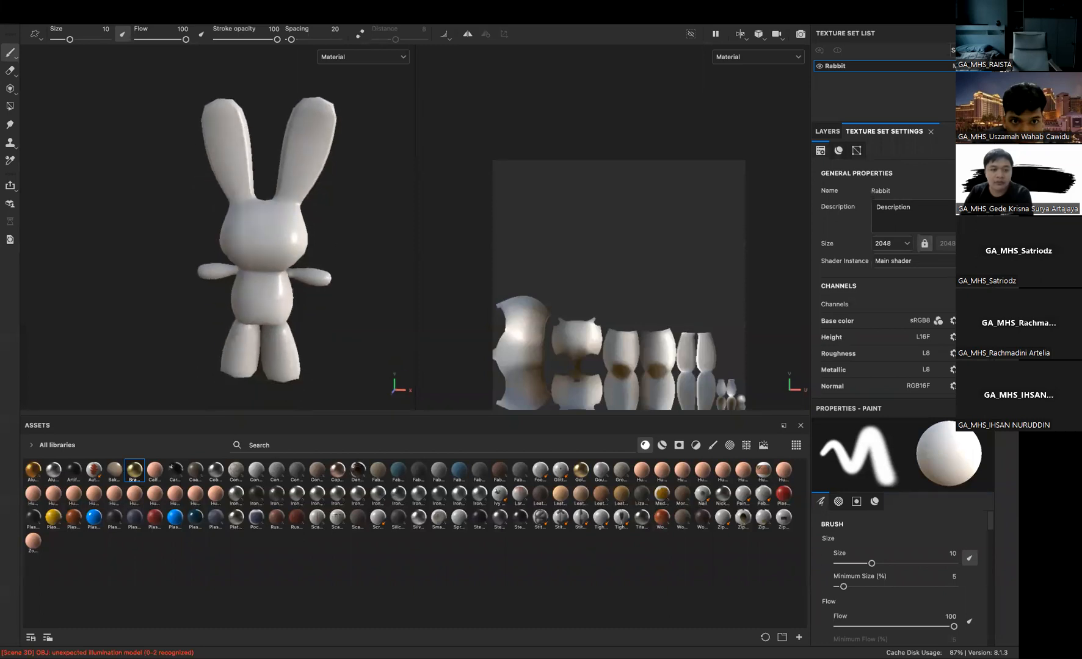
pyautogui.keyDown('alt'); pyautogui.moveTo(235, 181); pyautogui.dragTo(311, 181); pyautogui.keyUp('alt')
pyautogui.keyDown('alt'); pyautogui.moveTo(312, 180); pyautogui.dragTo(268, 228, button='middle'); pyautogui.keyUp('alt')
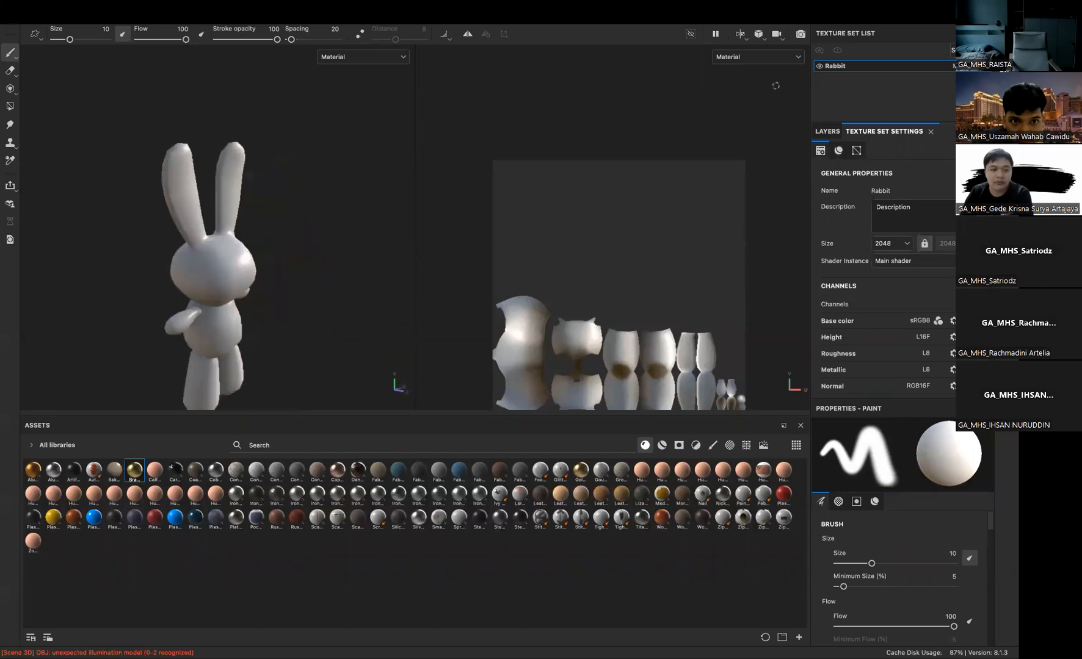
# Delete the default paint layer and add the Fabric Soft Denim material to the layer stack
pyautogui.click(825, 133)
pyautogui.press('Delete')
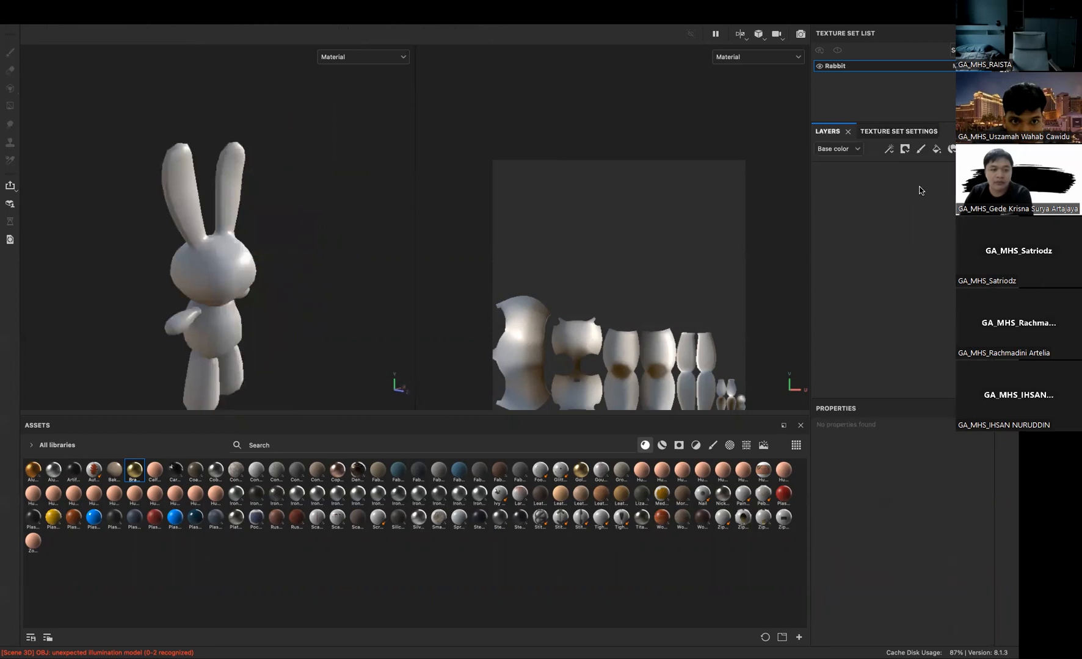
pyautogui.scroll(2, 205, 348)
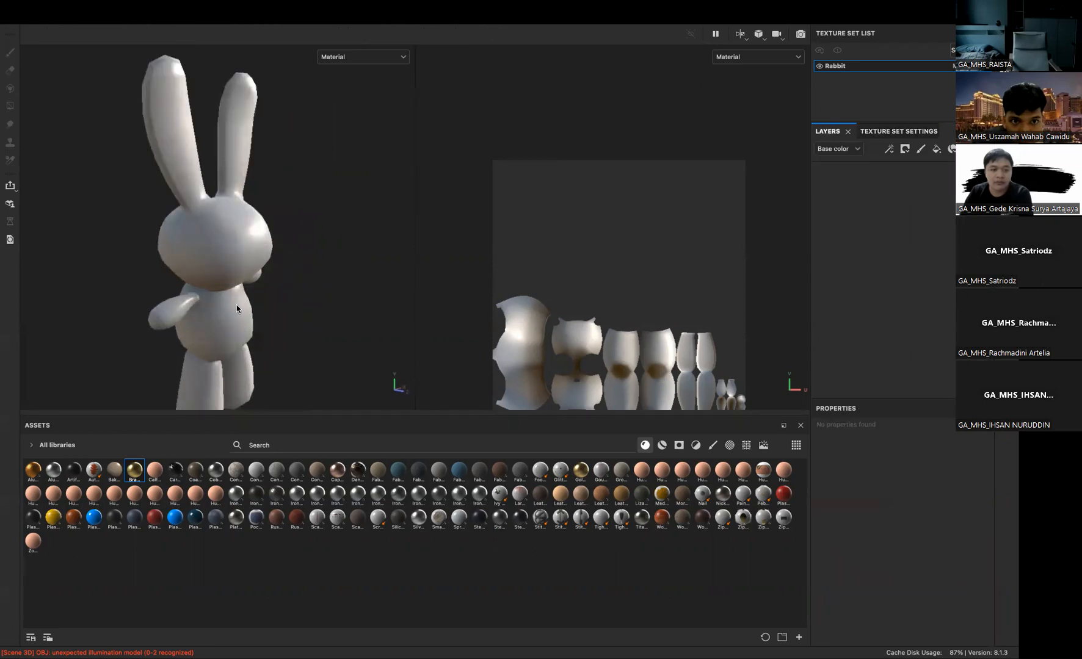
pyautogui.scroll(1, 236, 304)
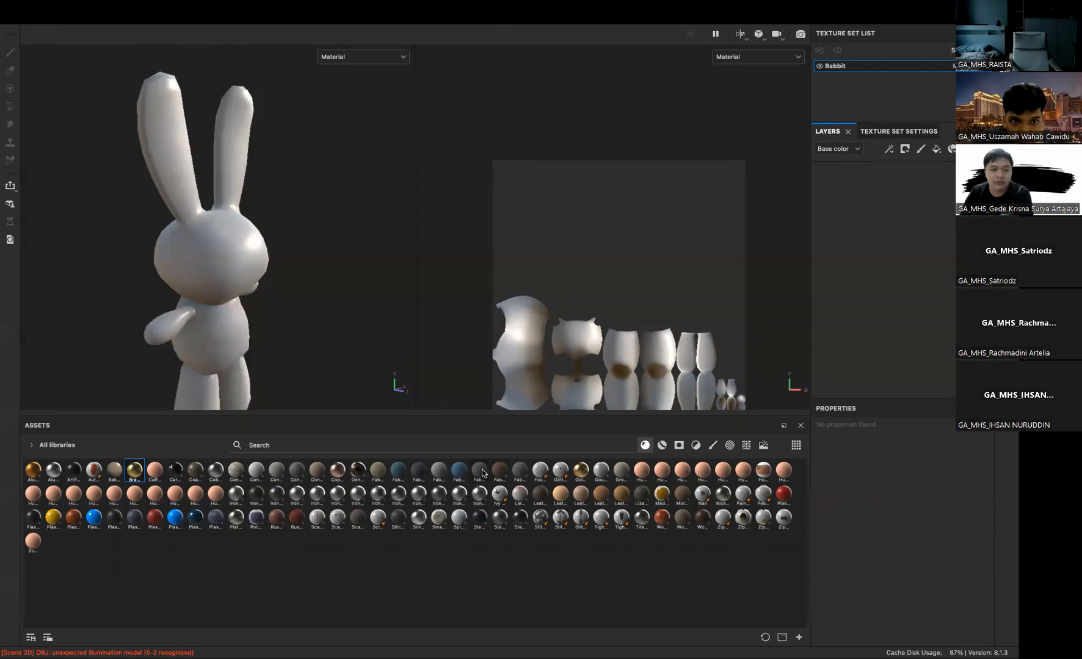
pyautogui.moveTo(482, 472)
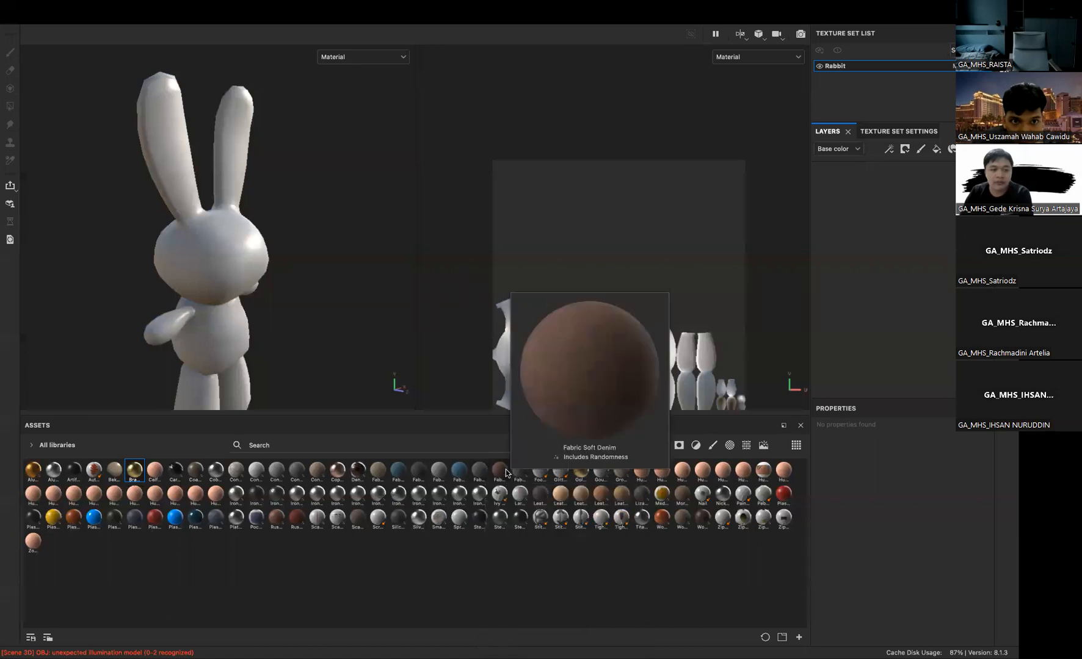
pyautogui.moveTo(504, 473); pyautogui.dragTo(862, 261)
pyautogui.keyDown('alt'); pyautogui.moveTo(278, 321); pyautogui.dragTo(220, 321); pyautogui.keyUp('alt')
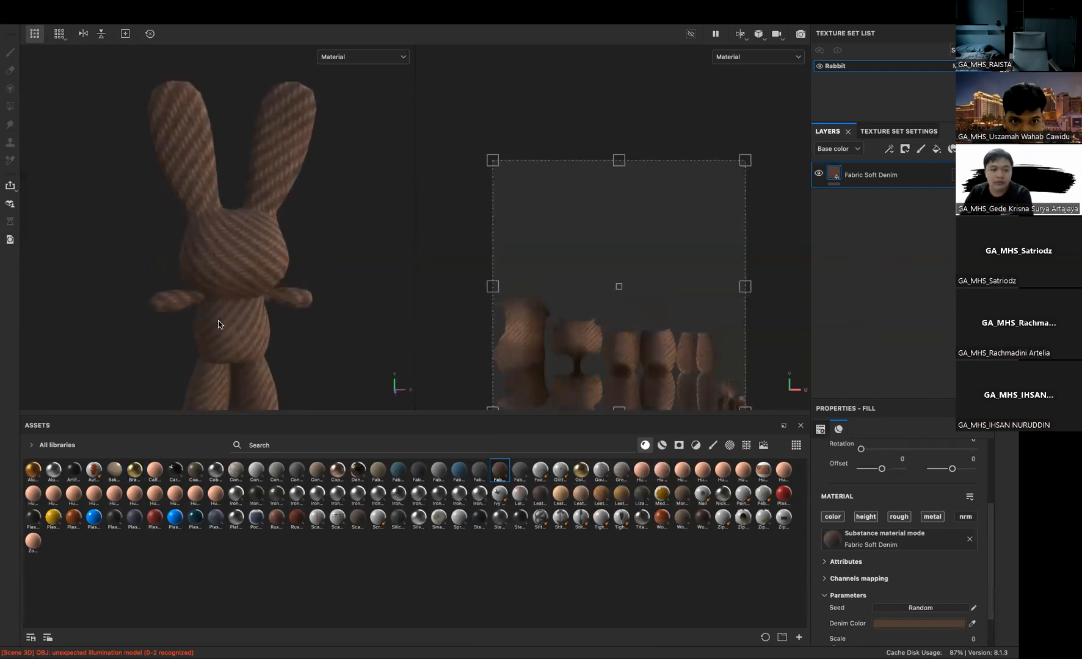
# Set the UV tiling of the Fabric Soft Denim fill layer to 5.14
pyautogui.scroll(-2, 879, 495)
pyautogui.scroll(6, 879, 495)
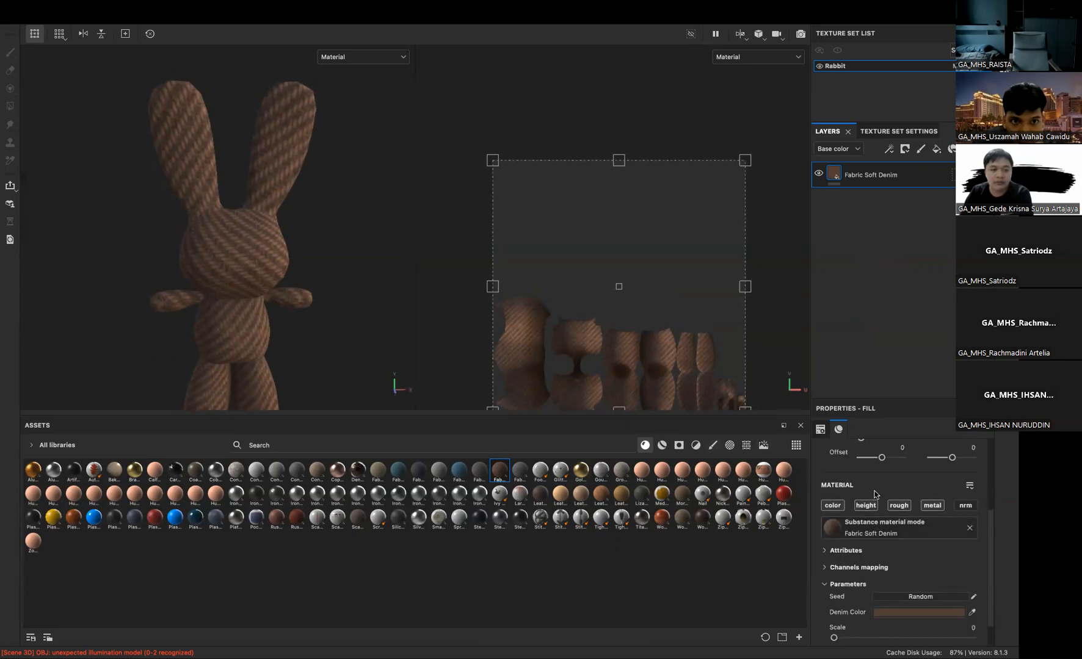
pyautogui.moveTo(885, 541); pyautogui.dragTo(888, 542)
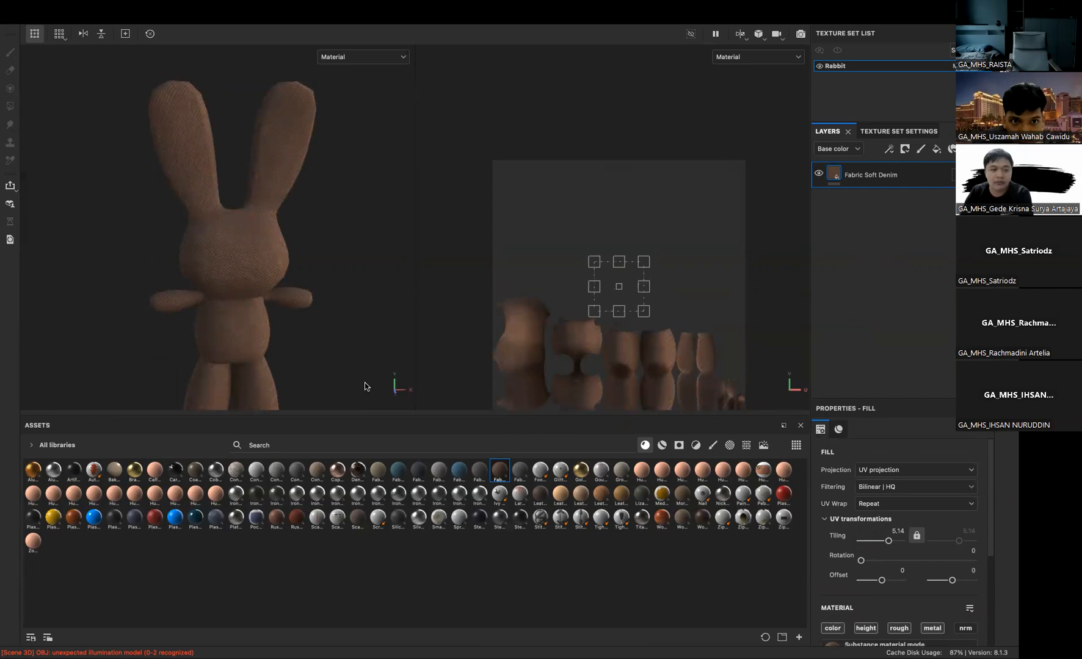
pyautogui.scroll(3, 267, 360)
pyautogui.keyDown('alt'); pyautogui.moveTo(268, 353); pyautogui.dragTo(191, 293); pyautogui.keyUp('alt')
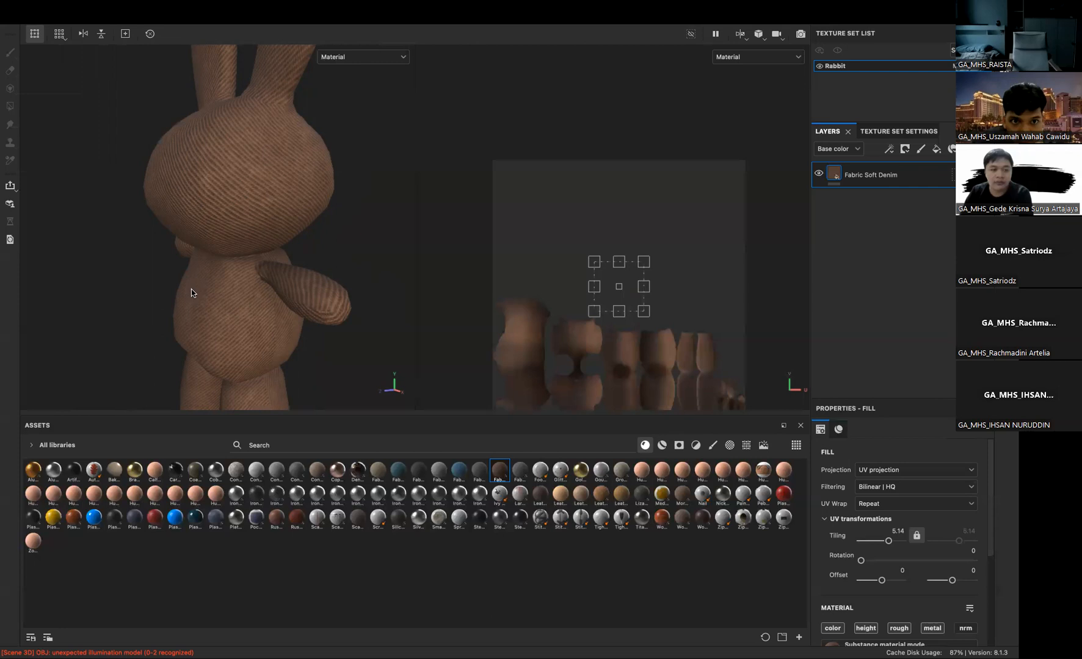
# Hide the Fabric Soft Denim layer and add the Fabric Denim Washed Out smart material beneath it
pyautogui.click(661, 443)
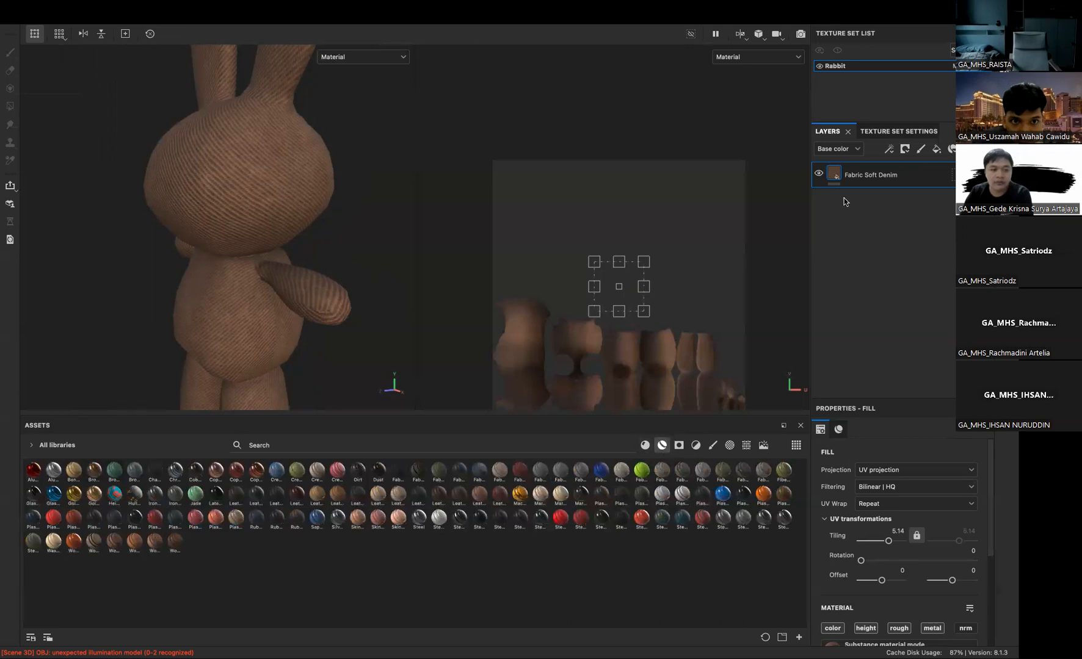
pyautogui.click(819, 173)
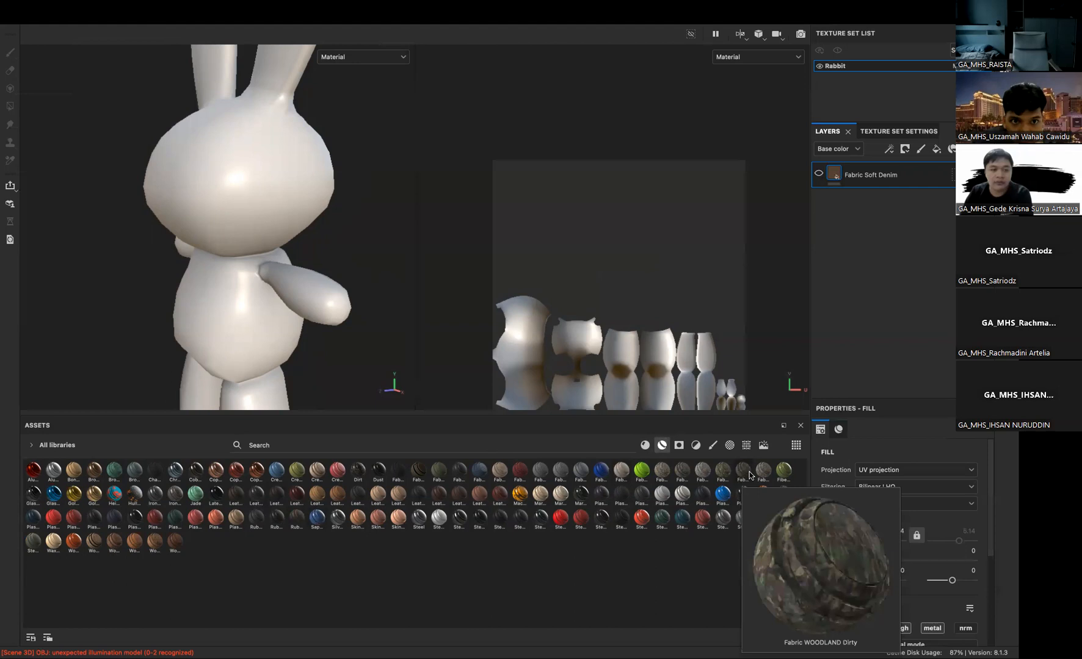
pyautogui.moveTo(768, 474)
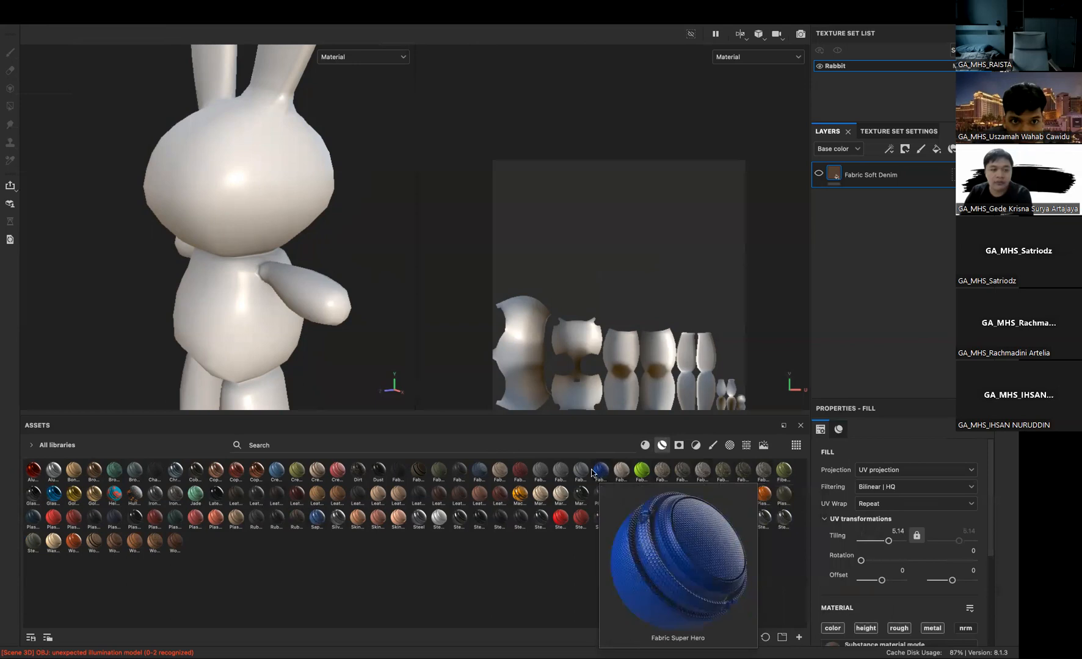
pyautogui.click(539, 475)
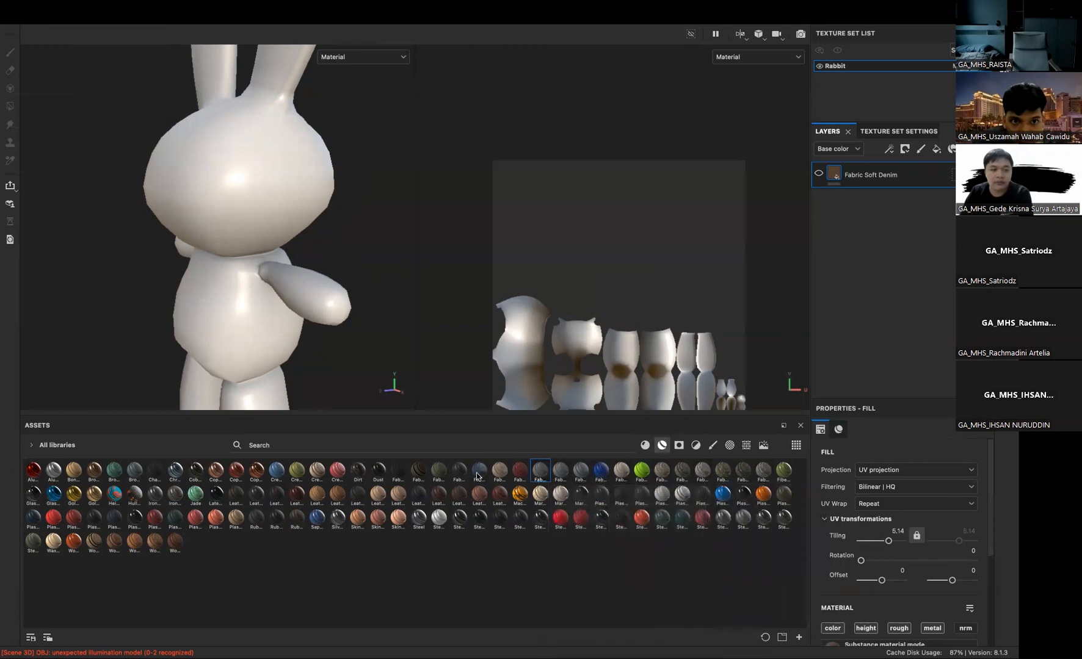
pyautogui.moveTo(478, 475); pyautogui.dragTo(884, 301)
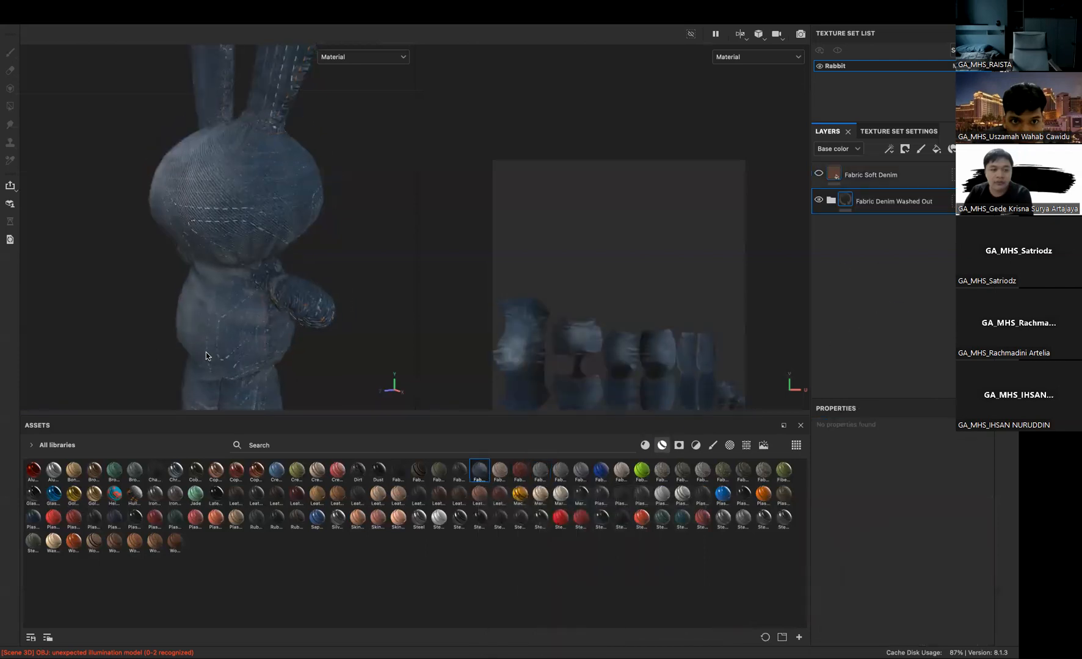
# Examine the denim weave, seams and stitching on the rabbit's ears, head, arms and body
pyautogui.keyDown('alt'); pyautogui.moveTo(184, 334); pyautogui.dragTo(296, 217); pyautogui.keyUp('alt')
pyautogui.scroll(2, 296, 218)
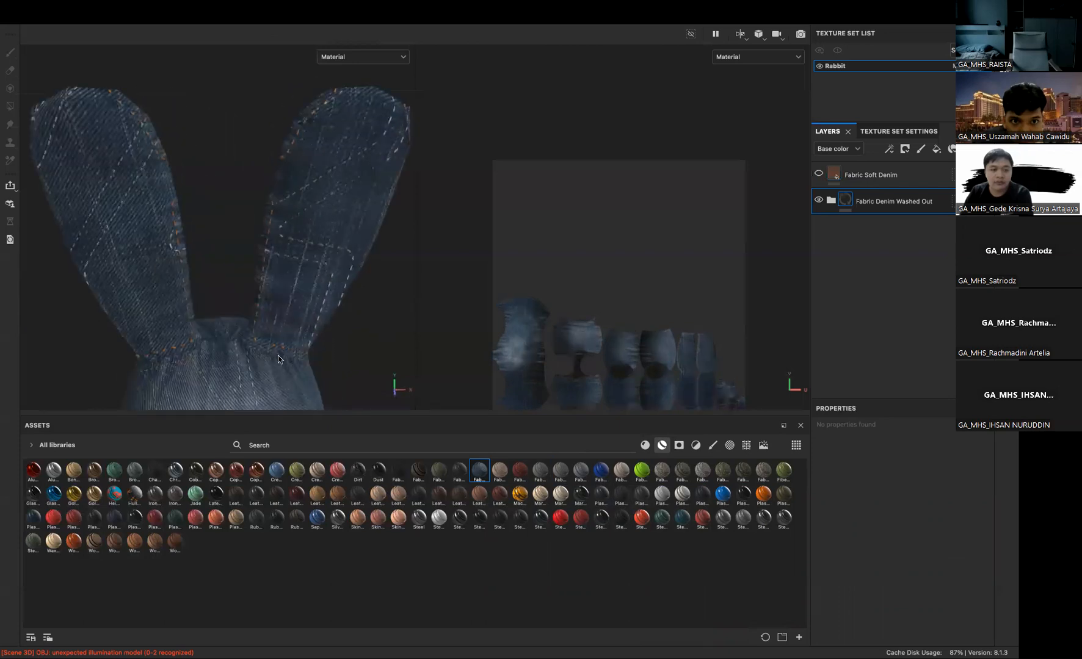
pyautogui.scroll(-2, 249, 352)
pyautogui.keyDown('alt'); pyautogui.moveTo(177, 342); pyautogui.dragTo(183, 153, button='middle'); pyautogui.keyUp('alt')
pyautogui.keyDown('alt'); pyautogui.moveTo(183, 153); pyautogui.dragTo(255, 234); pyautogui.keyUp('alt')
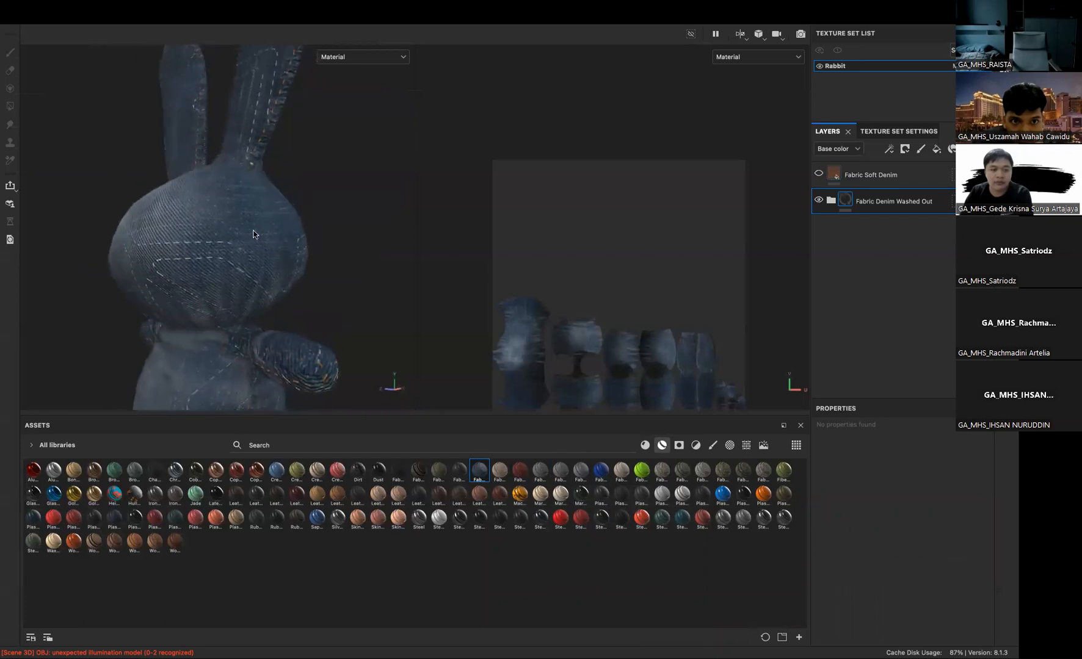
pyautogui.keyDown('alt'); pyautogui.moveTo(230, 359); pyautogui.dragTo(239, 268, button='middle'); pyautogui.keyUp('alt')
pyautogui.keyDown('alt'); pyautogui.moveTo(256, 256); pyautogui.dragTo(189, 245); pyautogui.keyUp('alt')
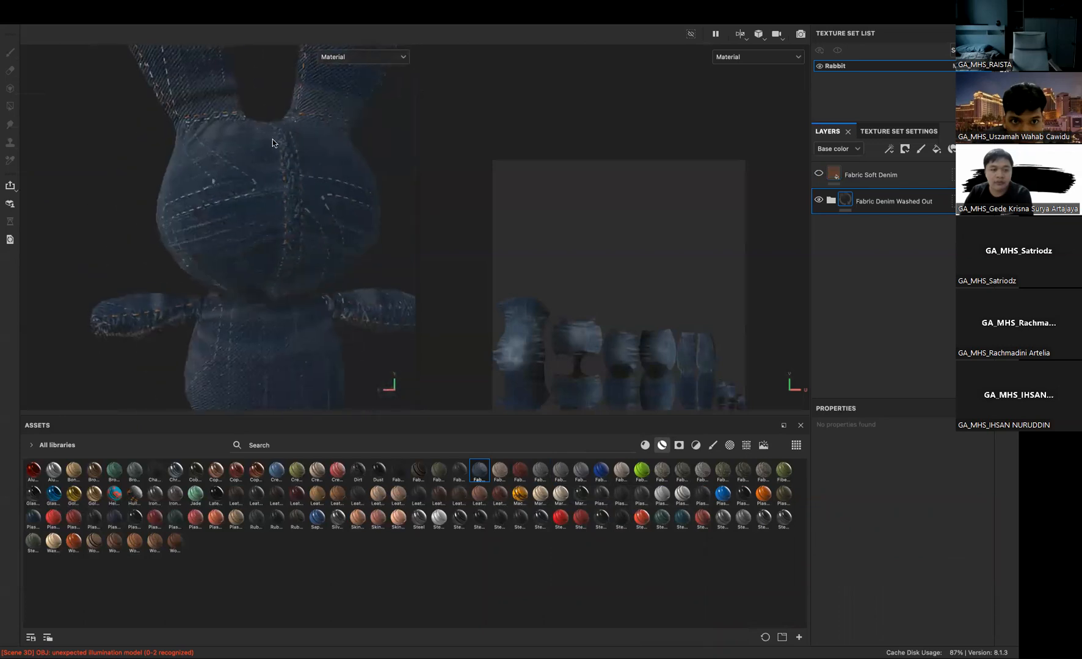
pyautogui.keyDown('alt'); pyautogui.moveTo(212, 316); pyautogui.dragTo(249, 210, button='middle'); pyautogui.keyUp('alt')
pyautogui.keyDown('alt'); pyautogui.moveTo(249, 214); pyautogui.dragTo(410, 253); pyautogui.keyUp('alt')
# Expand the Fabric Denim Washed Out folder and hide its Stitches Motifs layer
pyautogui.click(830, 200)
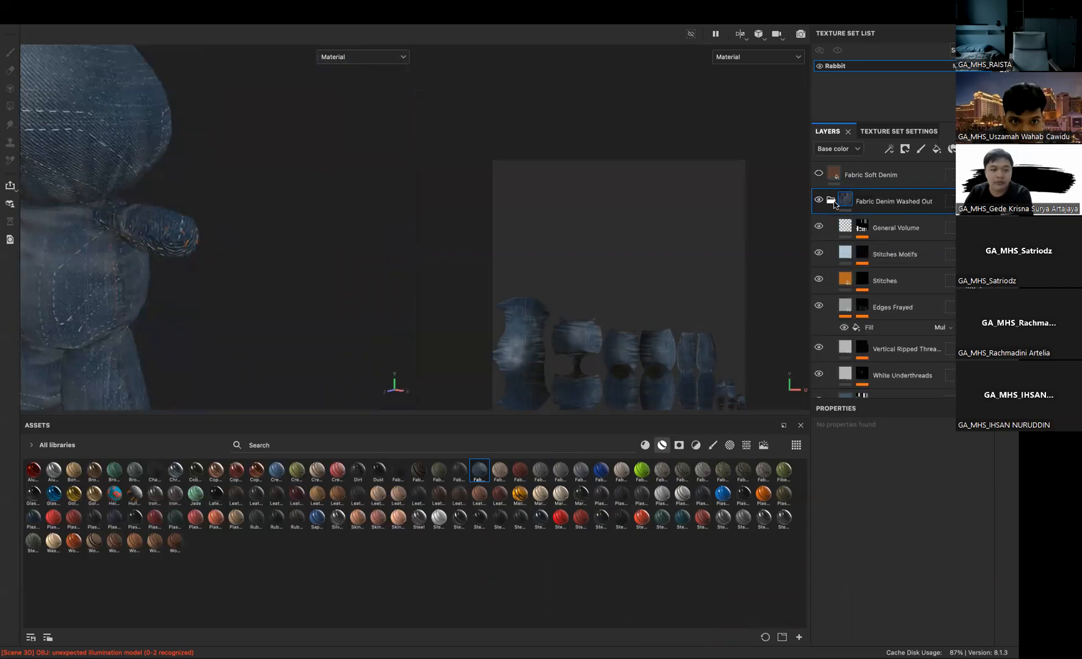
pyautogui.keyDown('alt'); pyautogui.moveTo(283, 268); pyautogui.dragTo(721, 282); pyautogui.keyUp('alt')
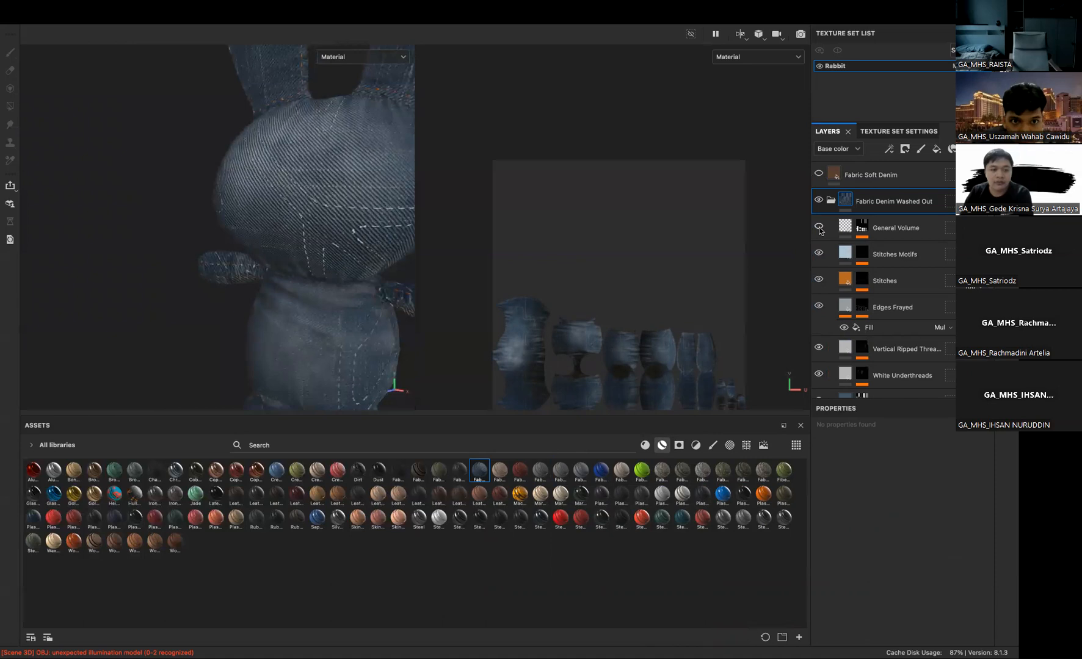
pyautogui.keyDown('alt'); pyautogui.moveTo(315, 257); pyautogui.dragTo(299, 236); pyautogui.keyUp('alt')
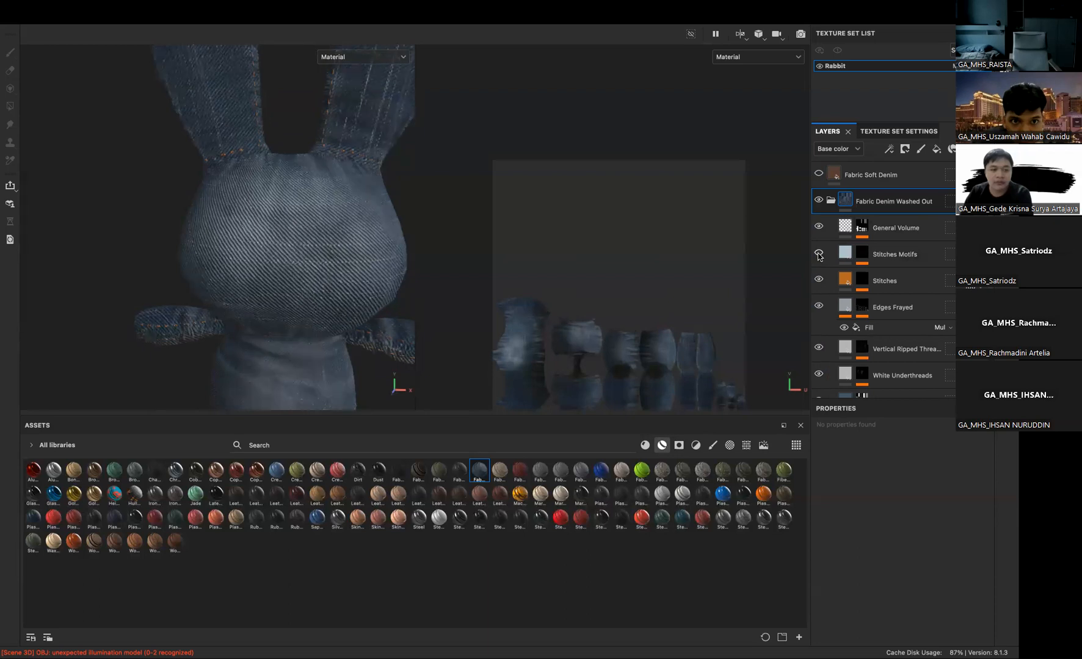
pyautogui.click(818, 255)
pyautogui.keyDown('alt'); pyautogui.moveTo(334, 212); pyautogui.dragTo(310, 270, button='middle'); pyautogui.keyUp('alt')
pyautogui.scroll(-3, 309, 270)
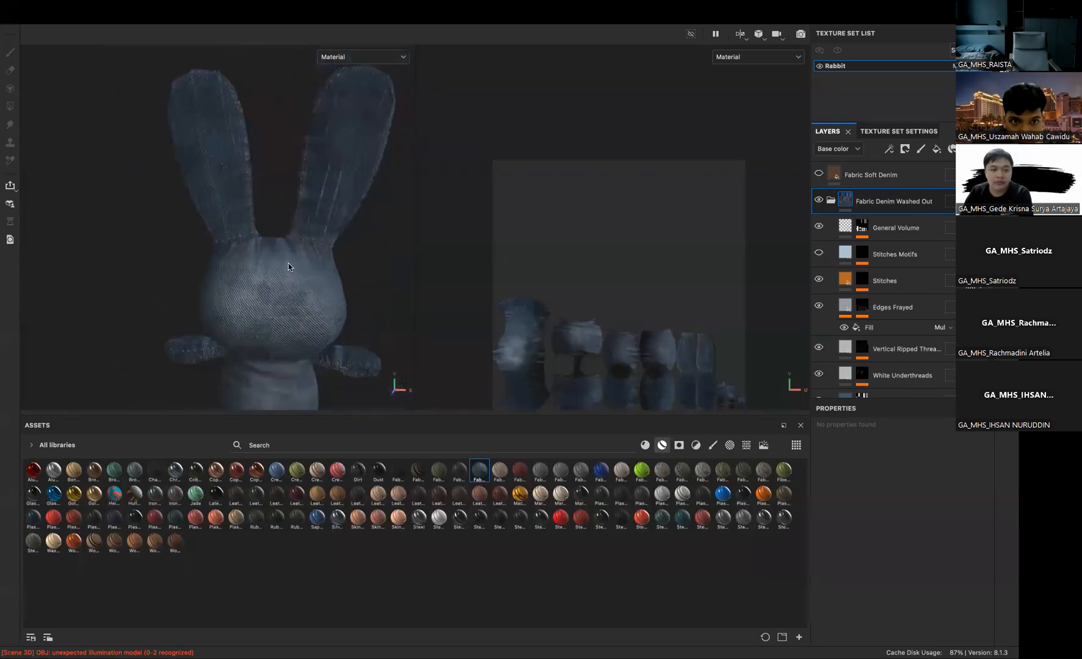
pyautogui.keyDown('alt'); pyautogui.moveTo(310, 270); pyautogui.dragTo(327, 257); pyautogui.keyUp('alt')
pyautogui.keyDown('alt'); pyautogui.moveTo(326, 257); pyautogui.dragTo(260, 189, button='middle'); pyautogui.keyUp('alt')
pyautogui.keyDown('alt'); pyautogui.moveTo(260, 189); pyautogui.dragTo(232, 205); pyautogui.keyUp('alt')
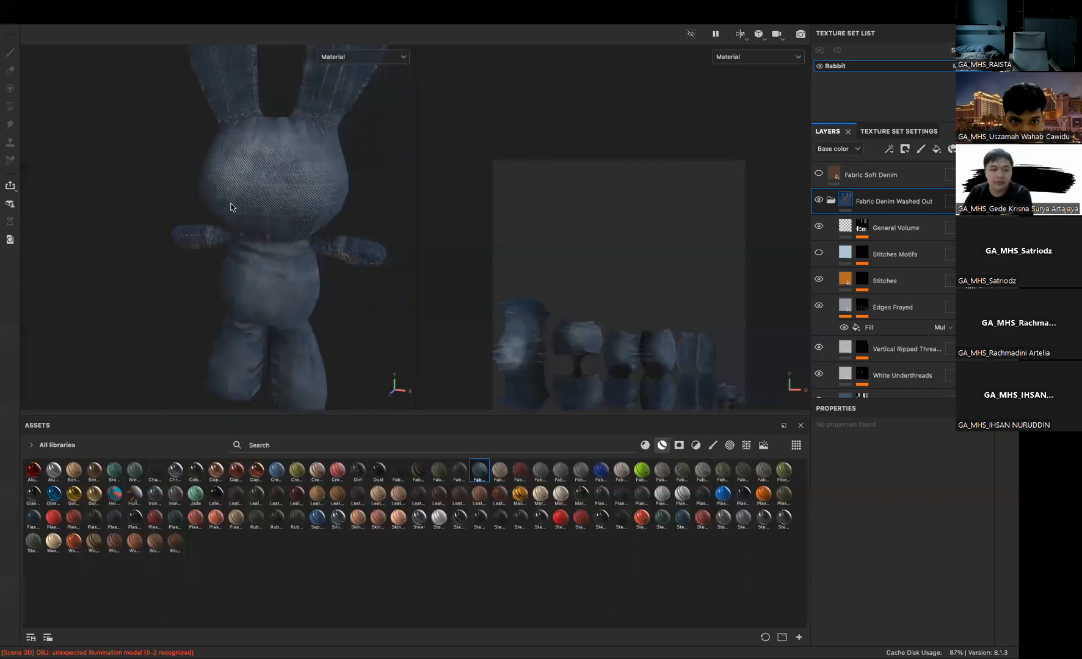
# Select the Denim Base layer and change its base color to an orange sampled from a material thumbnail
pyautogui.scroll(-5, 886, 362)
pyautogui.click(819, 378)
pyautogui.click(819, 379)
pyautogui.click(887, 379)
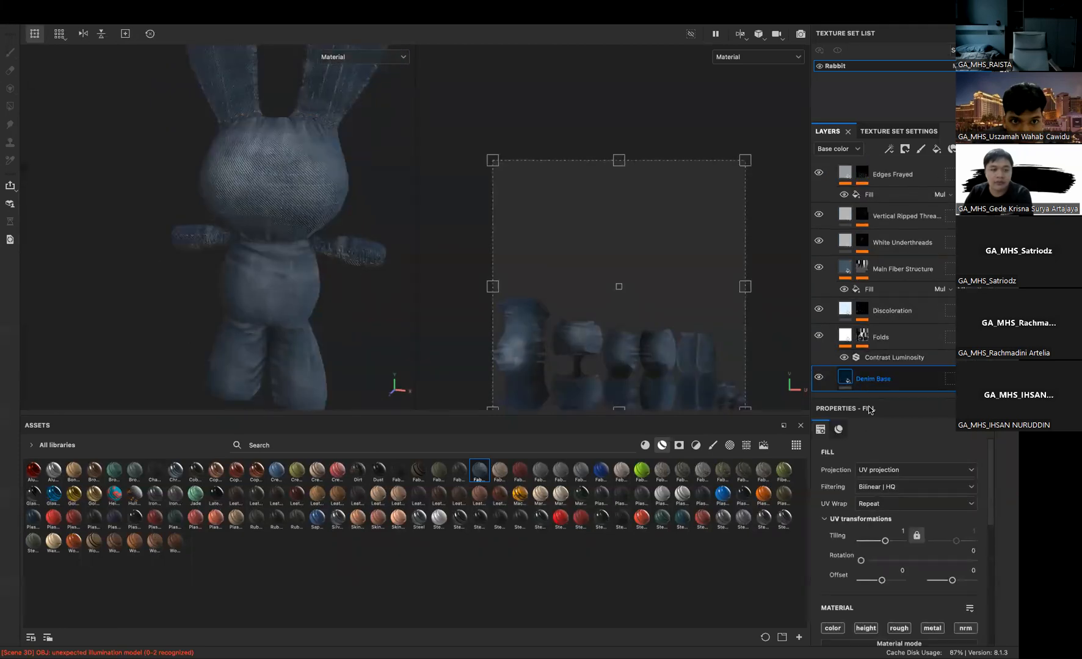
pyautogui.scroll(-1, 892, 549)
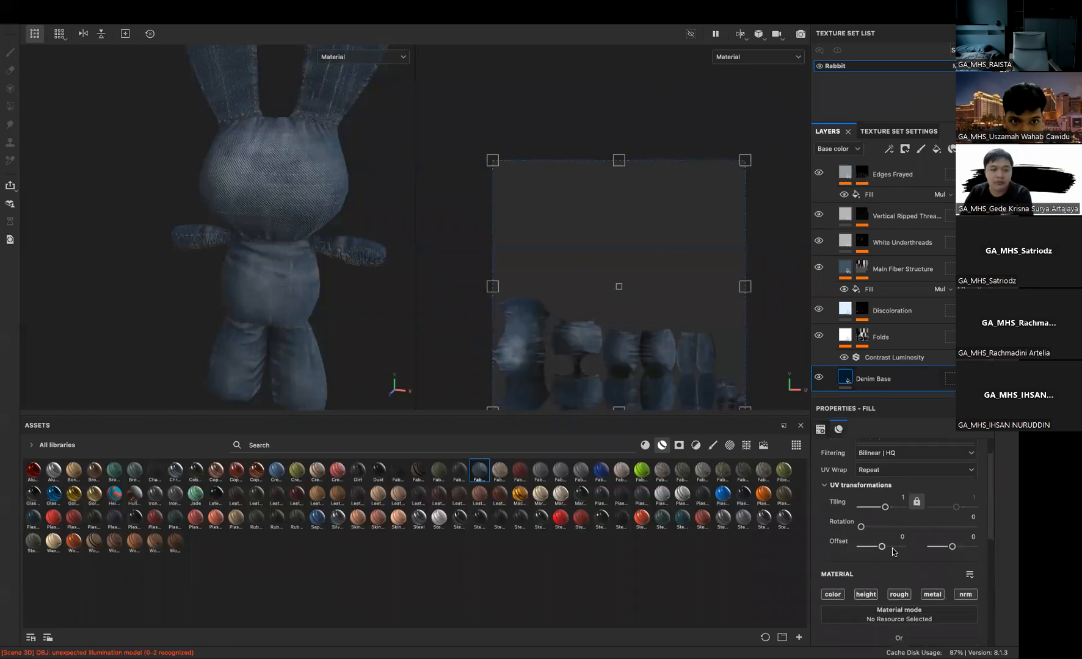
pyautogui.scroll(-5, 894, 556)
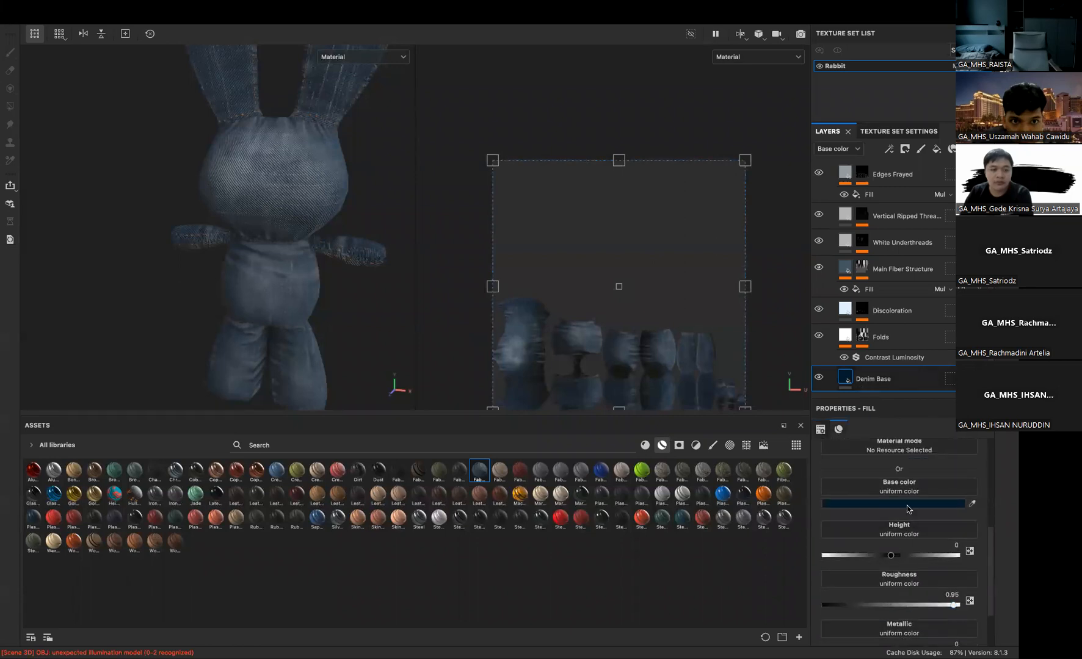
pyautogui.click(907, 504)
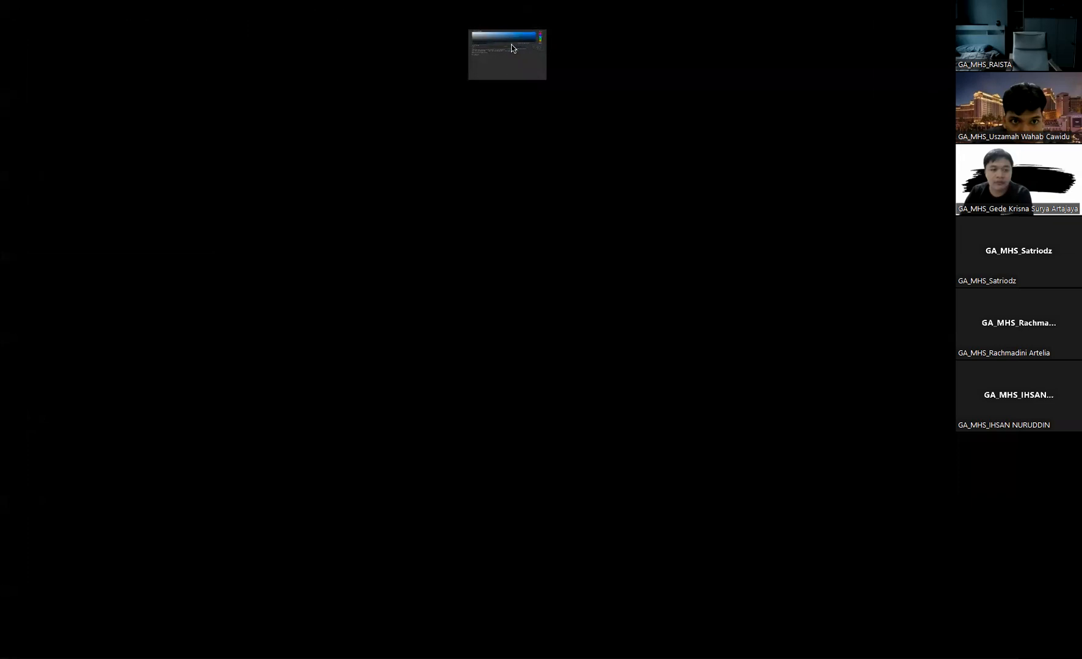
pyautogui.click(371, 220)
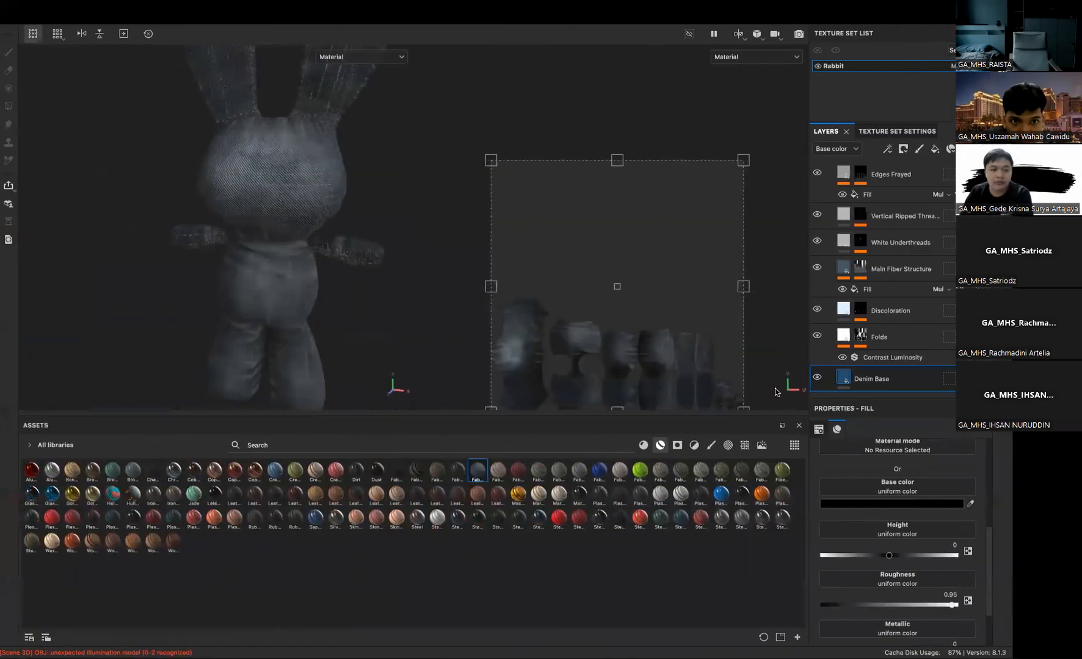
pyautogui.click(977, 498)
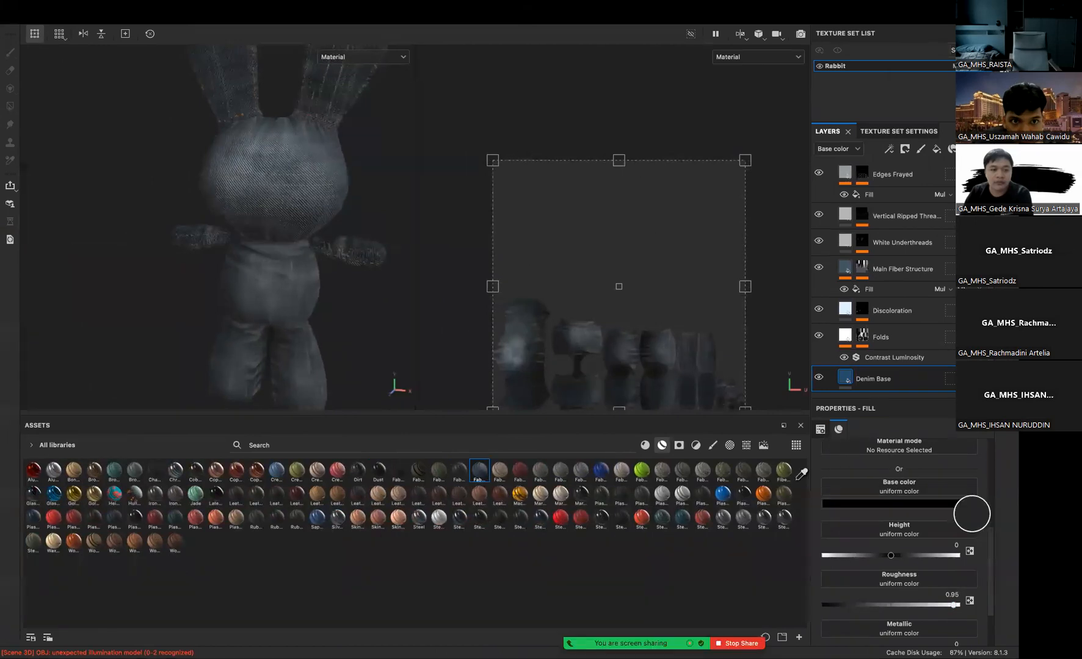
pyautogui.click(762, 494)
pyautogui.keyDown('alt'); pyautogui.moveTo(325, 289); pyautogui.dragTo(358, 287); pyautogui.keyUp('alt')
pyautogui.keyDown('alt'); pyautogui.moveTo(359, 314); pyautogui.dragTo(368, 378, button='middle'); pyautogui.keyUp('alt')
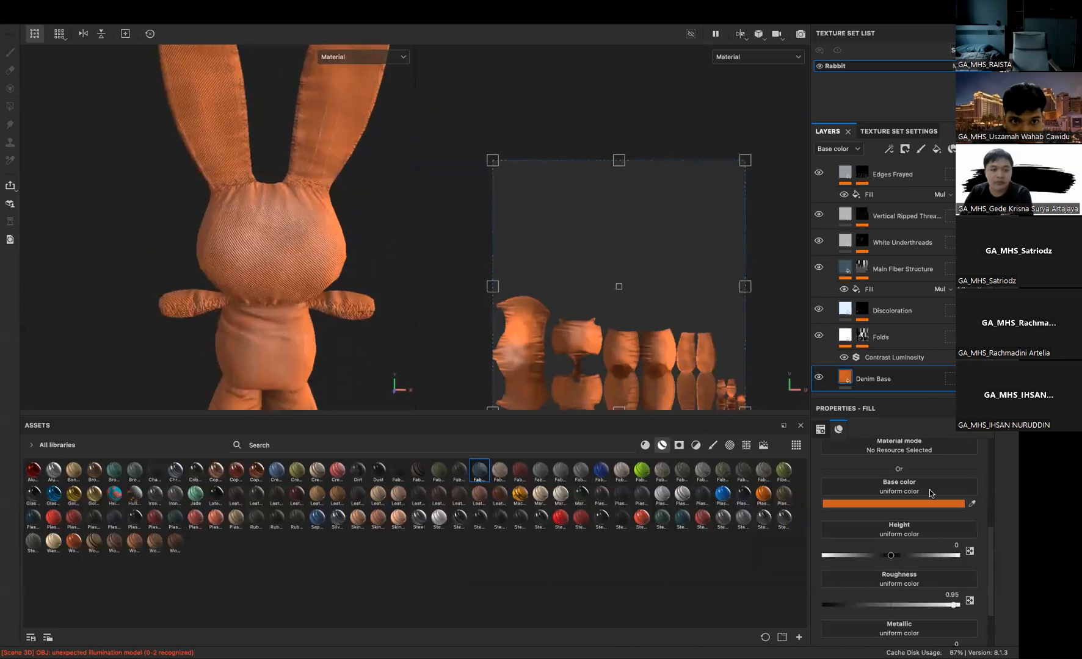
# Try a green sampled from the material thumbnails as the Denim Base color, and settle on a sampled dark red
pyautogui.click(973, 507)
pyautogui.click(642, 470)
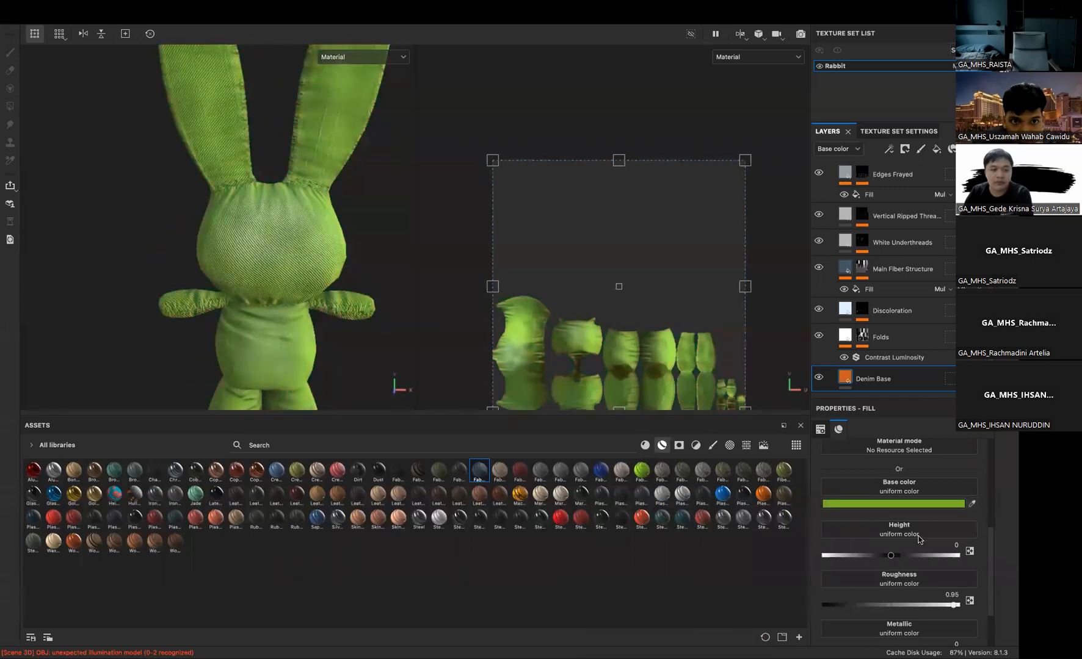
pyautogui.click(971, 504)
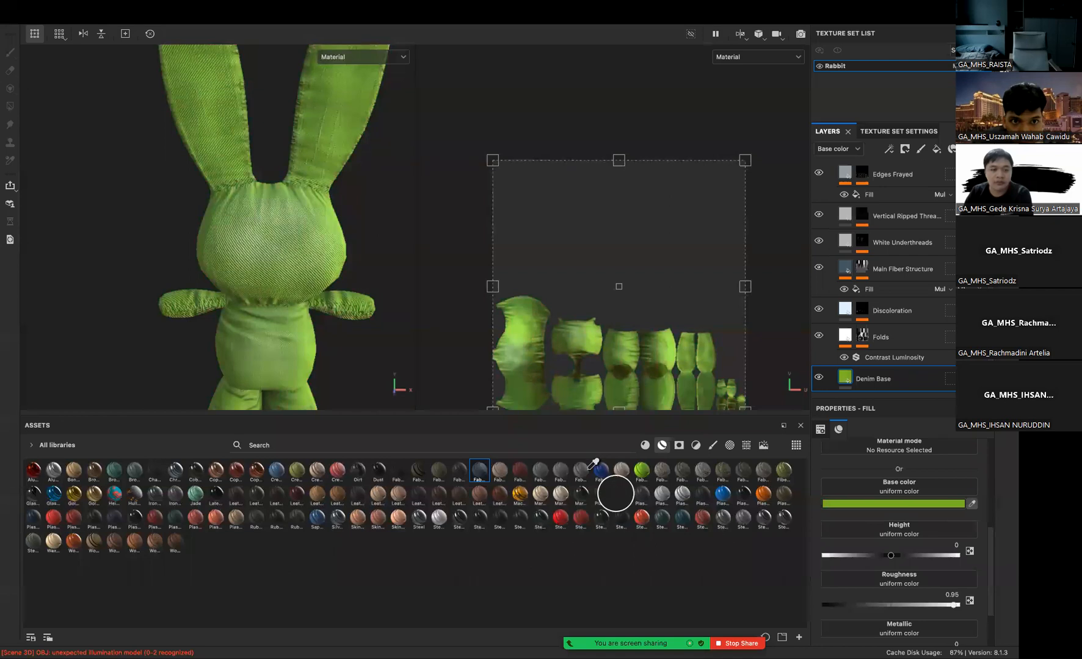
pyautogui.click(581, 517)
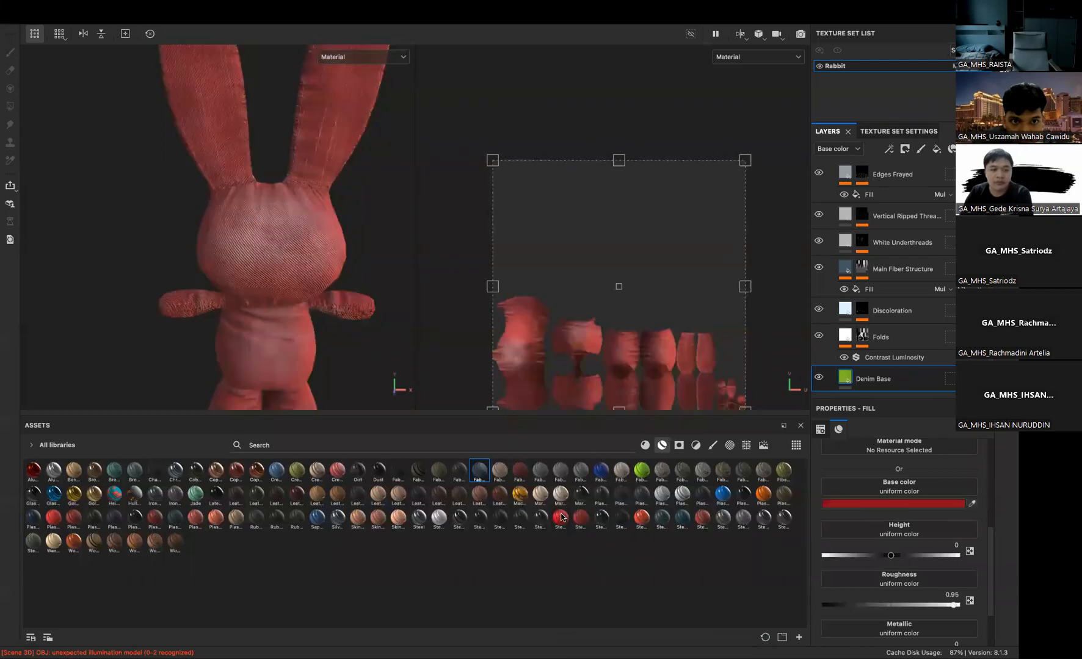
pyautogui.keyDown('alt'); pyautogui.moveTo(320, 358); pyautogui.dragTo(268, 331); pyautogui.keyUp('alt')
pyautogui.scroll(-4, 340, 373)
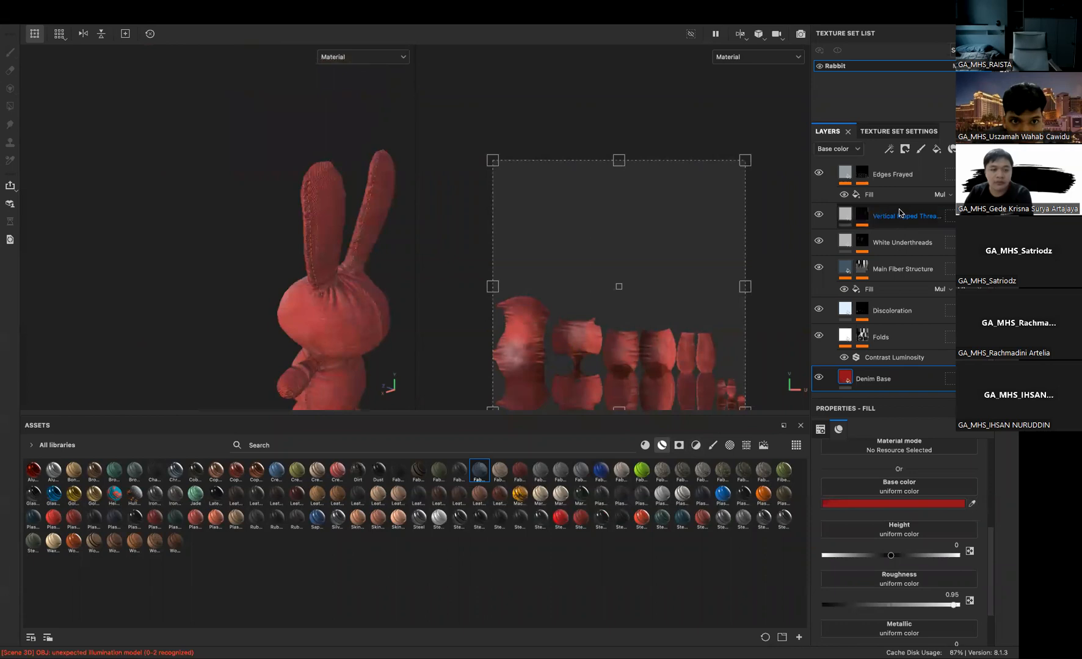
# Collapse the Fabric Denim Washed Out folder and check the recolored denim on the rabbit's head and ears
pyautogui.scroll(4, 899, 208)
pyautogui.click(831, 200)
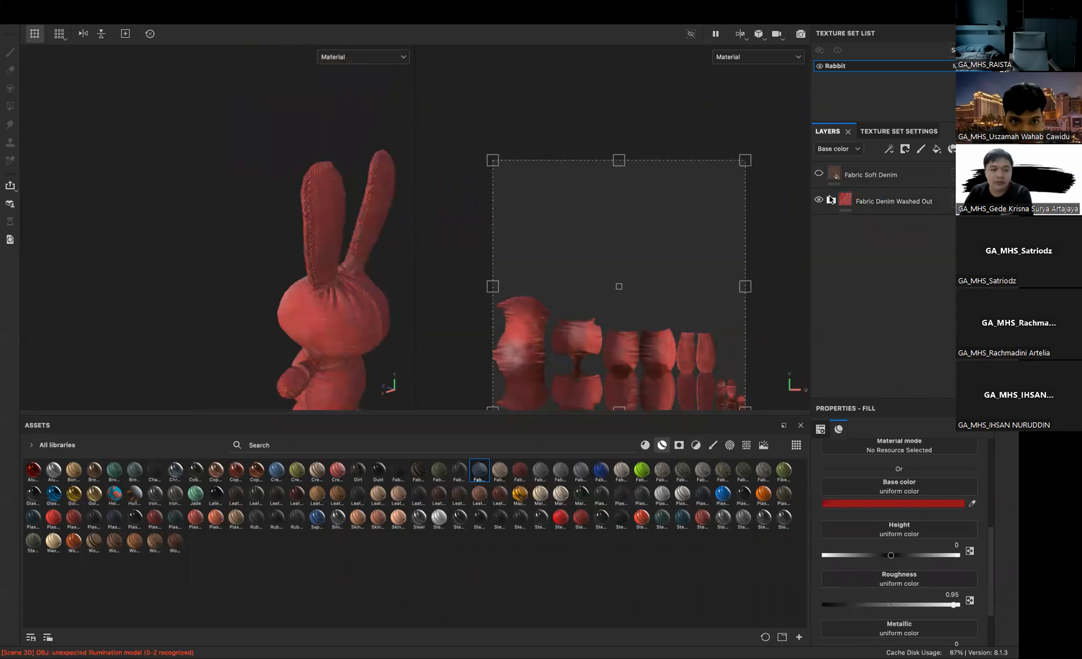
pyautogui.keyDown('alt'); pyautogui.moveTo(351, 268); pyautogui.dragTo(501, 232); pyautogui.keyUp('alt')
pyautogui.scroll(3, 294, 262)
pyautogui.keyDown('alt'); pyautogui.moveTo(294, 264); pyautogui.dragTo(353, 261); pyautogui.keyUp('alt')
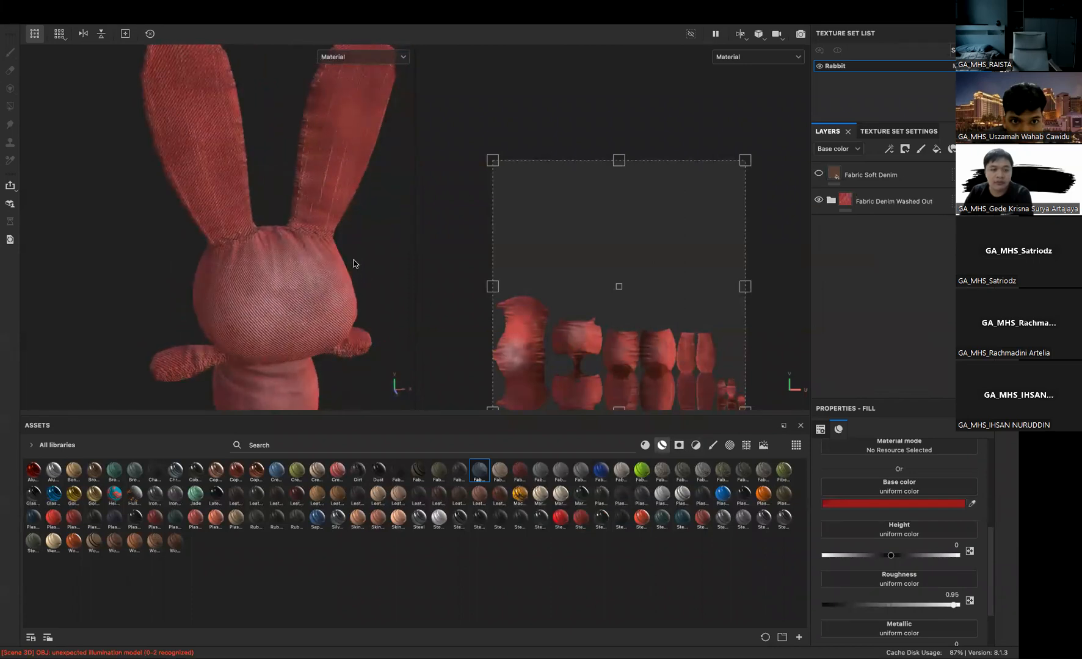
pyautogui.click(831, 200)
pyautogui.click(830, 200)
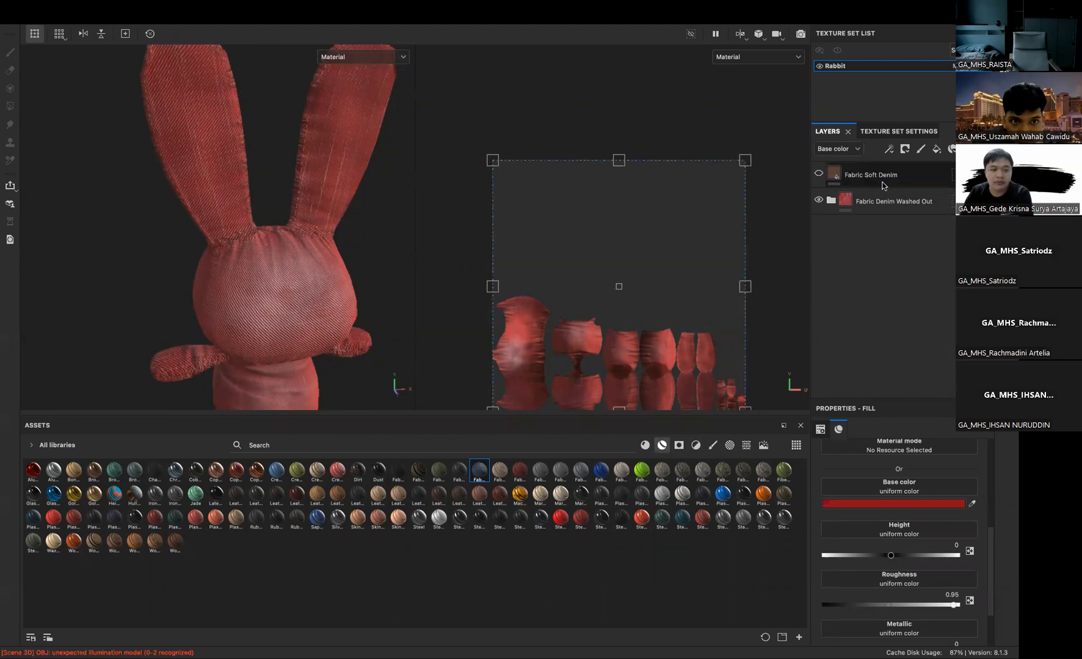
# Delete the hidden Fabric Soft Denim layer from the layer stack
pyautogui.click(870, 179)
pyautogui.keyDown('alt'); pyautogui.moveTo(269, 293); pyautogui.dragTo(342, 201); pyautogui.keyUp('alt')
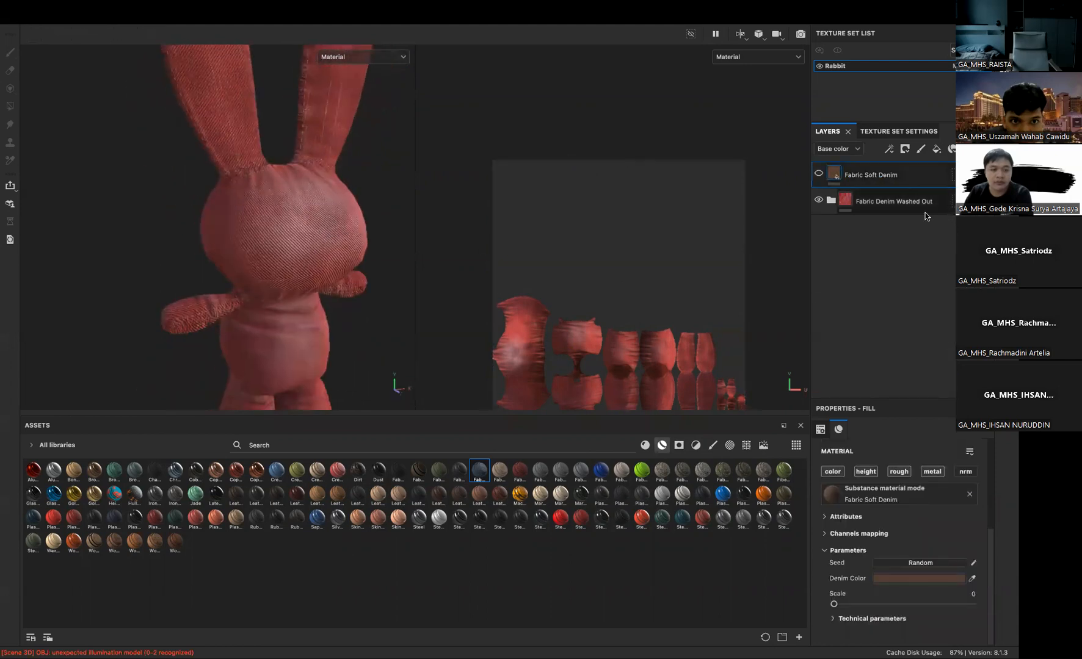
pyautogui.press('Delete')
pyautogui.moveTo(251, 290)
pyautogui.keyDown('alt'); pyautogui.mouseDown()
pyautogui.moveTo(273, 305)
pyautogui.moveTo(318, 301)
pyautogui.moveTo(227, 286)
pyautogui.moveTo(241, 278)
pyautogui.mouseUp(); pyautogui.keyUp('alt')
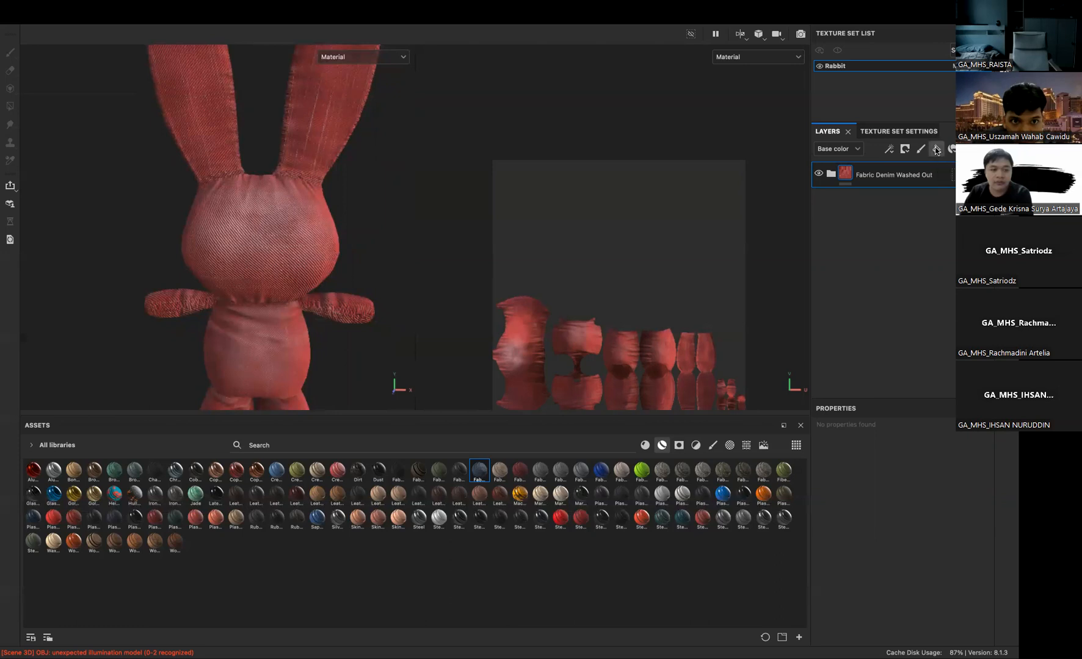
# Add a fill layer above the denim folder and leave only its color channel enabled
pyautogui.click(937, 150)
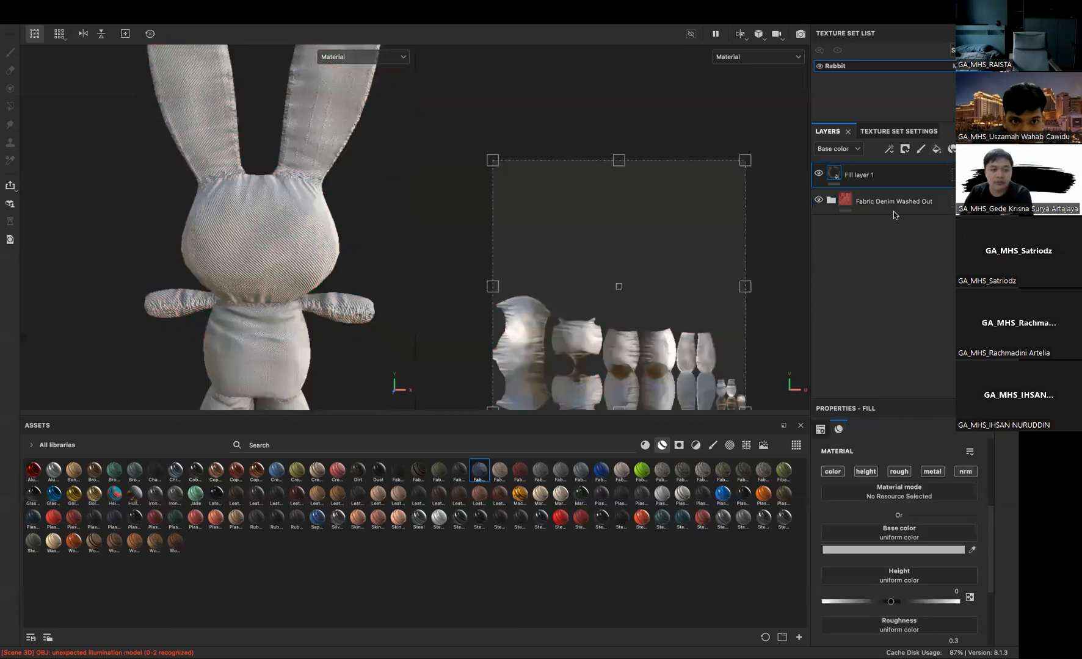
pyautogui.click(865, 472)
pyautogui.click(899, 471)
pyautogui.click(932, 472)
pyautogui.click(965, 472)
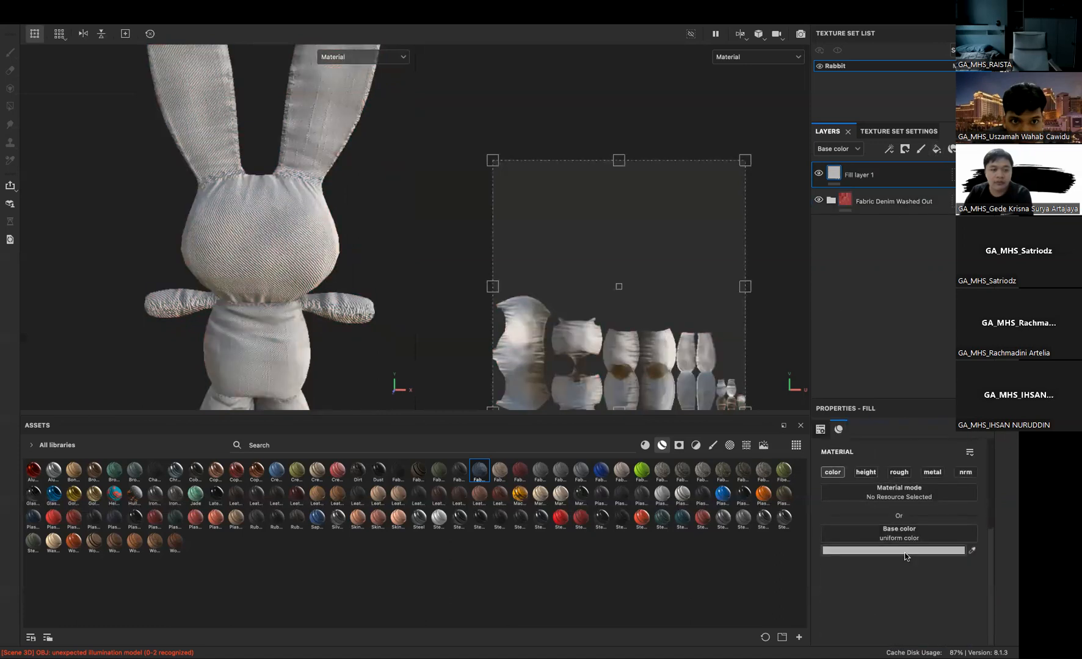
# Set the new fill layer's base color to black and close the color picker window
pyautogui.click(910, 550)
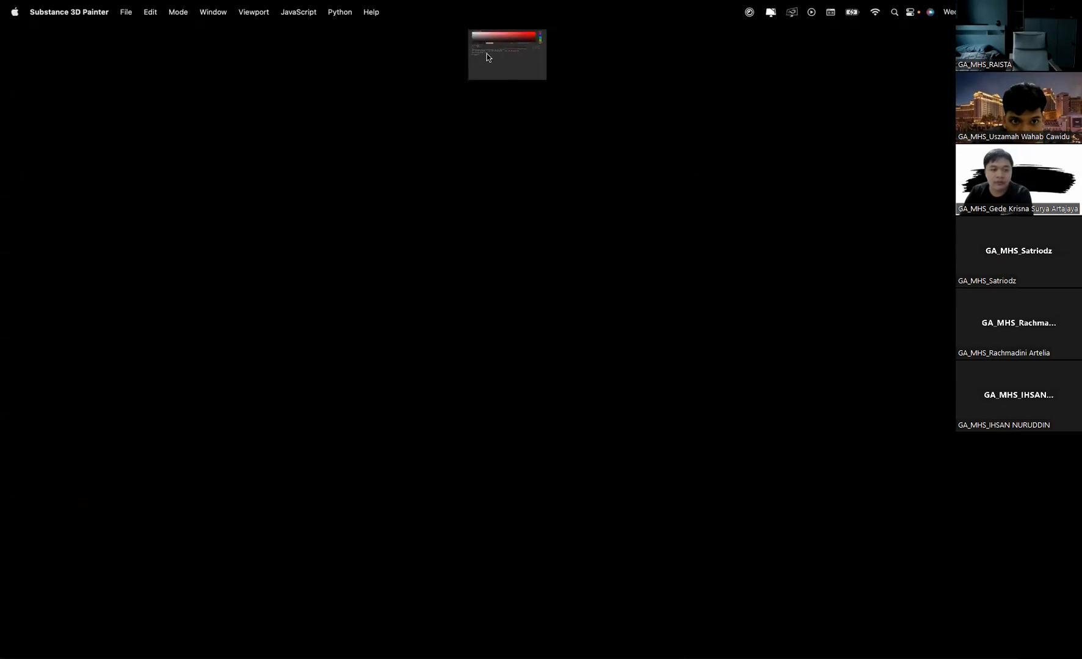
pyautogui.click(438, 161)
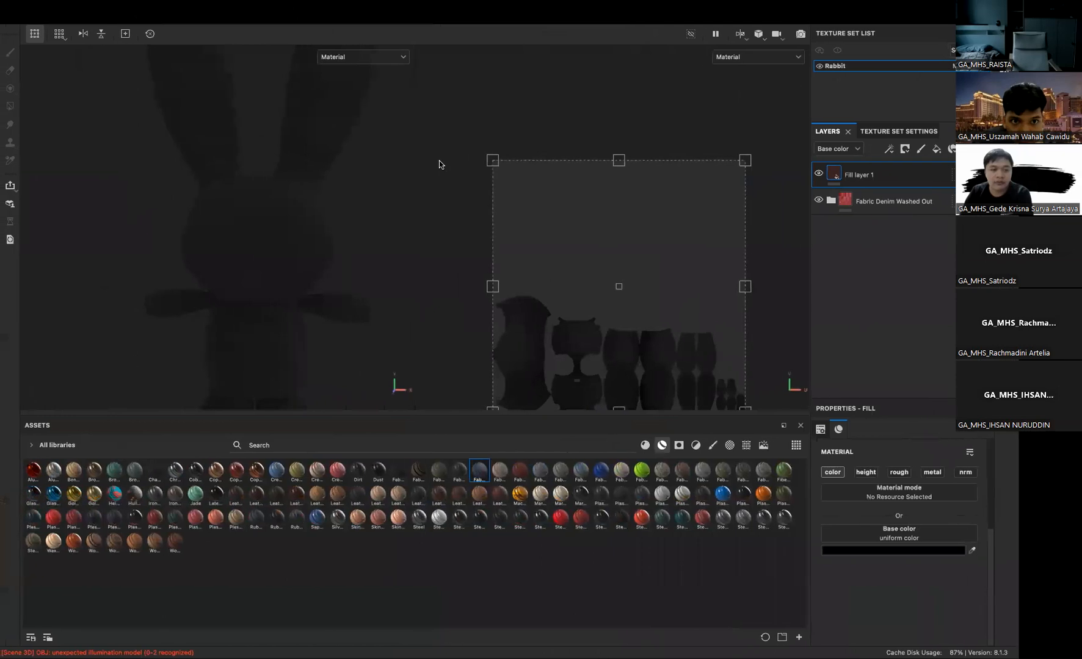
pyautogui.hotkey('ctrl', 'Up')
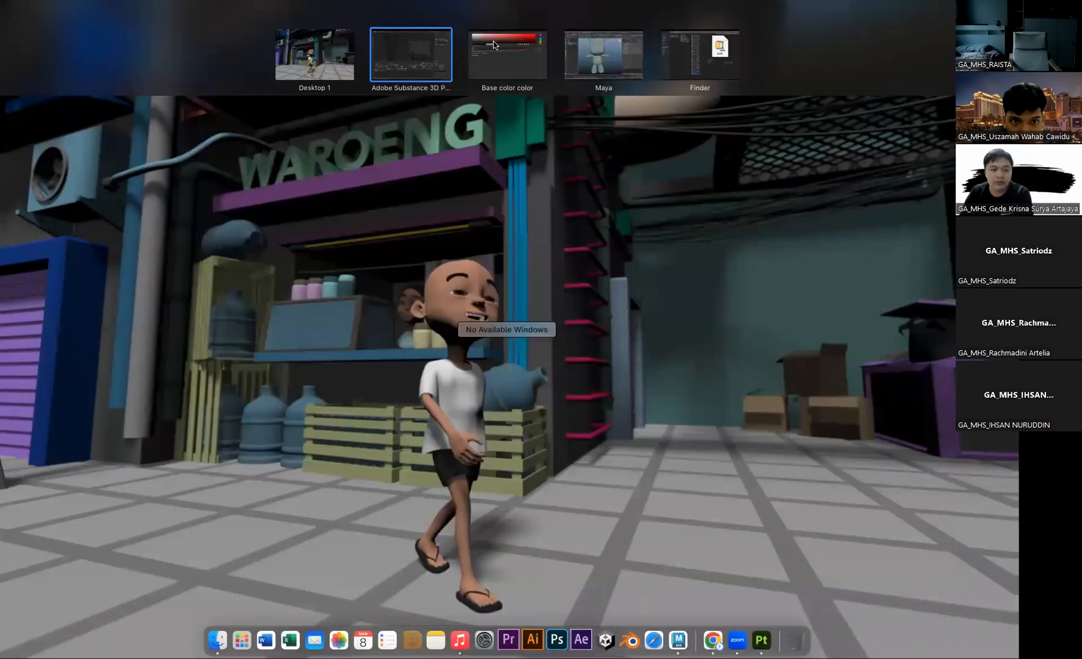
pyautogui.click(494, 41)
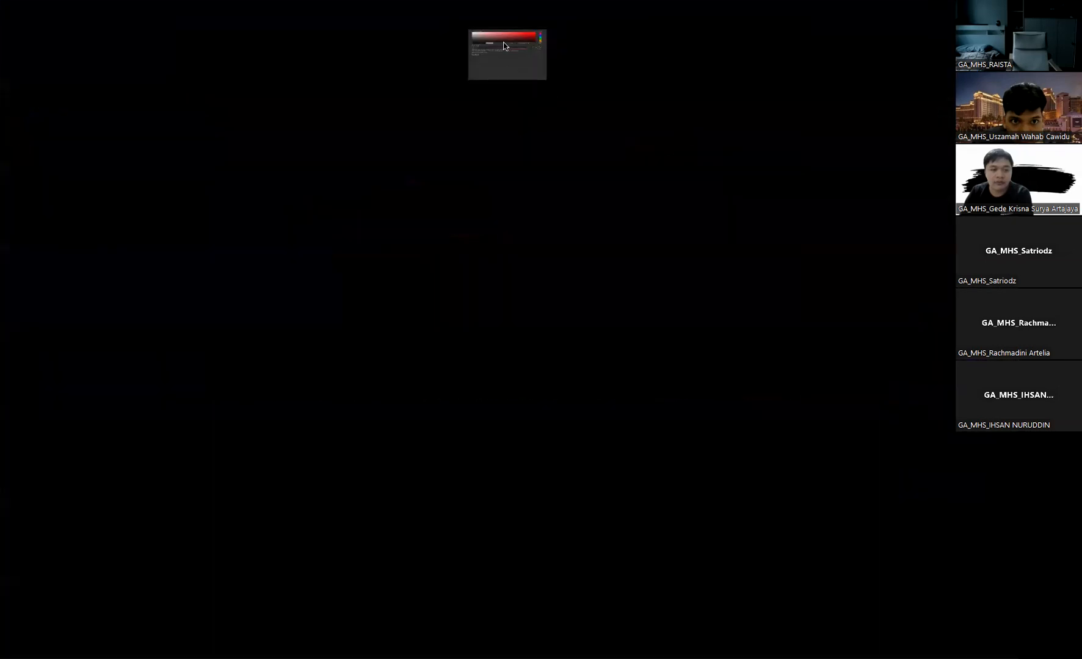
pyautogui.hotkey('ctrl', 'Up')
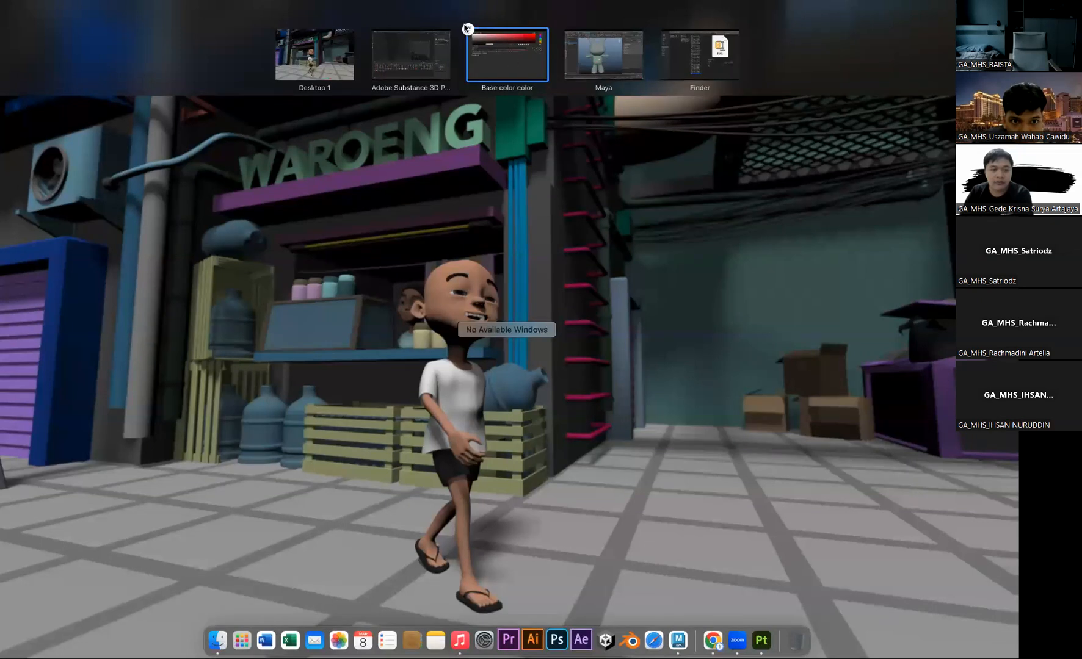
pyautogui.click(467, 28)
pyautogui.click(464, 56)
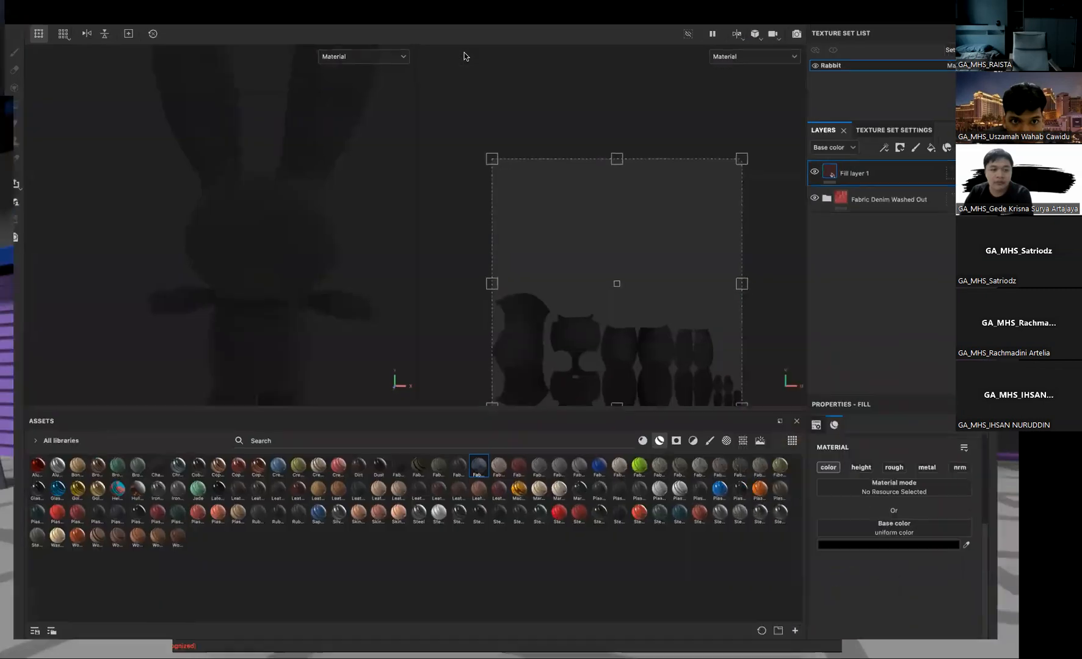
pyautogui.moveTo(790, 260); pyautogui.dragTo(852, 337)
pyautogui.click(720, 174)
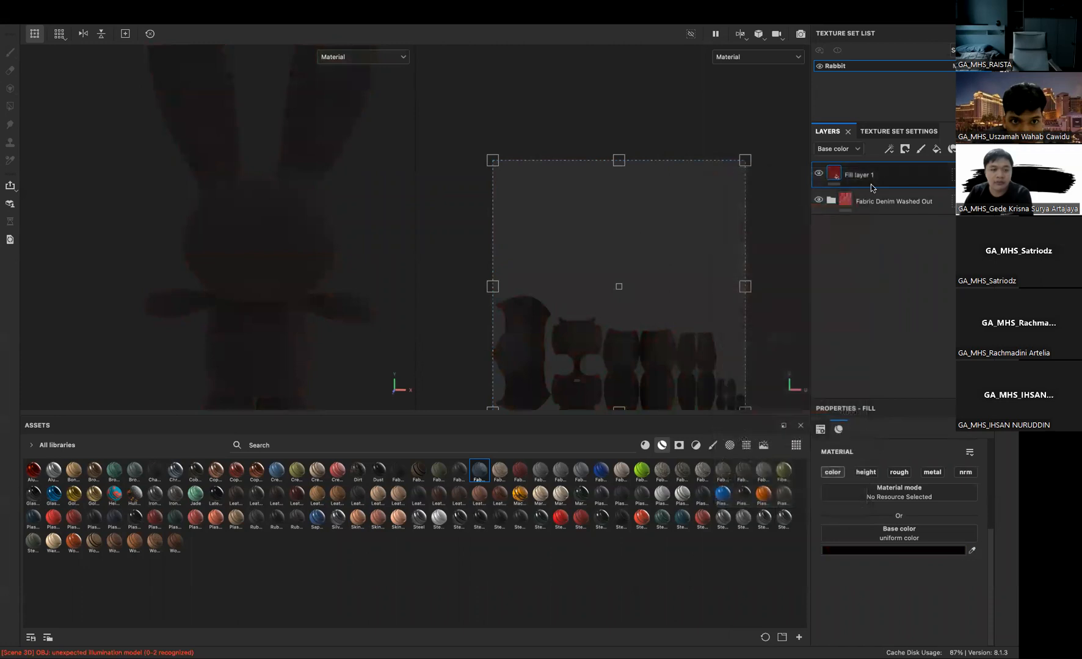
# Add a black mask with a paint effect to Fill layer 1
pyautogui.rightClick(865, 176)
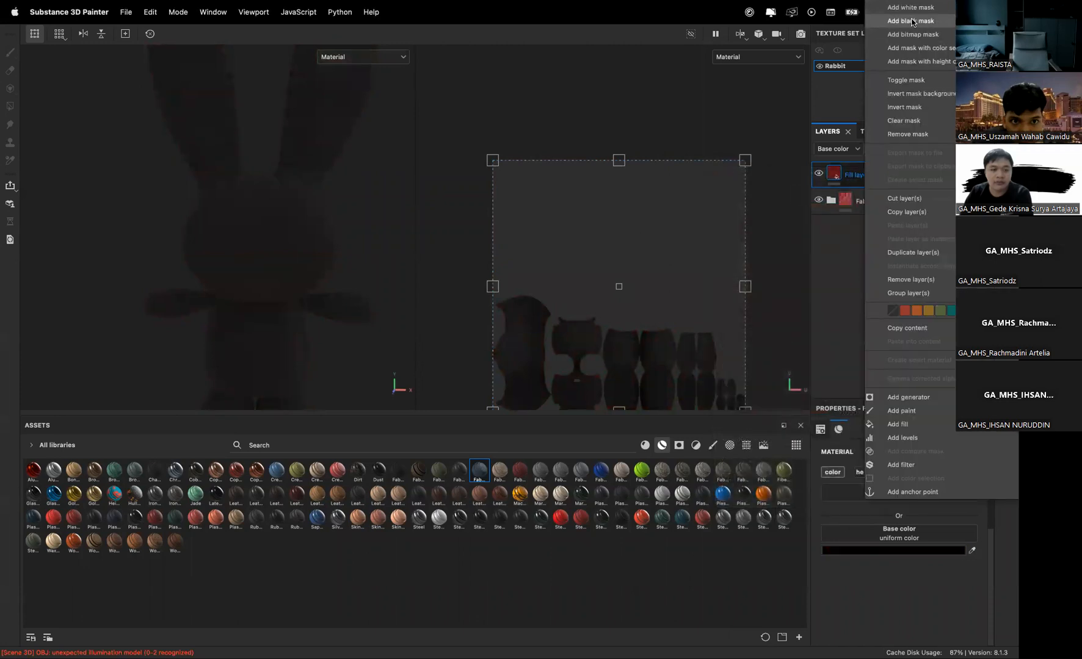
pyautogui.click(934, 23)
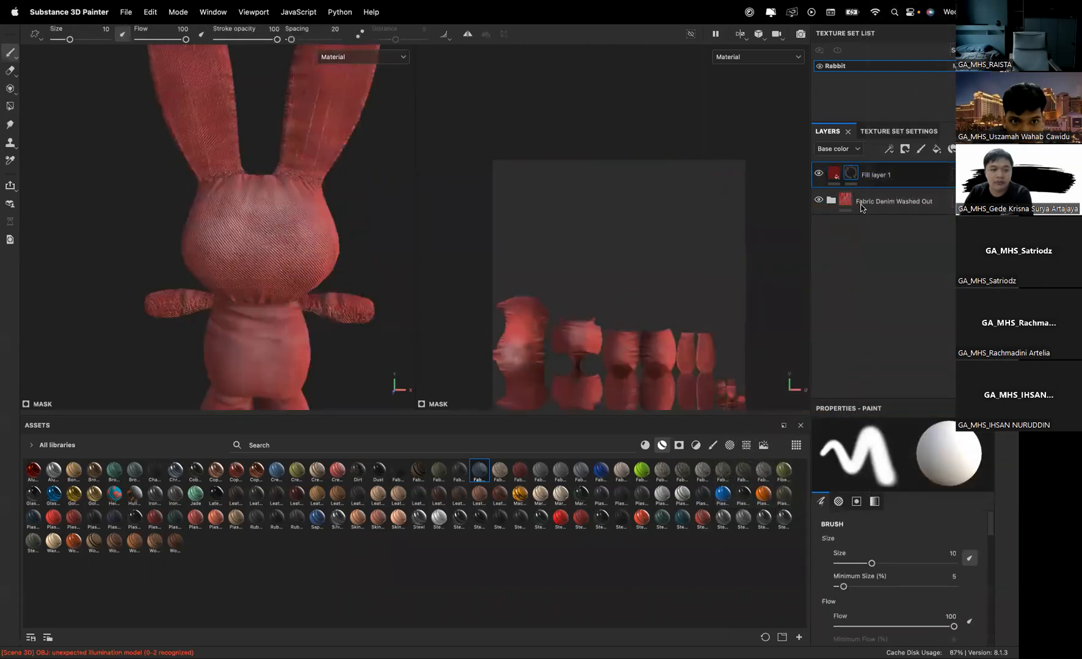
pyautogui.rightClick(865, 176)
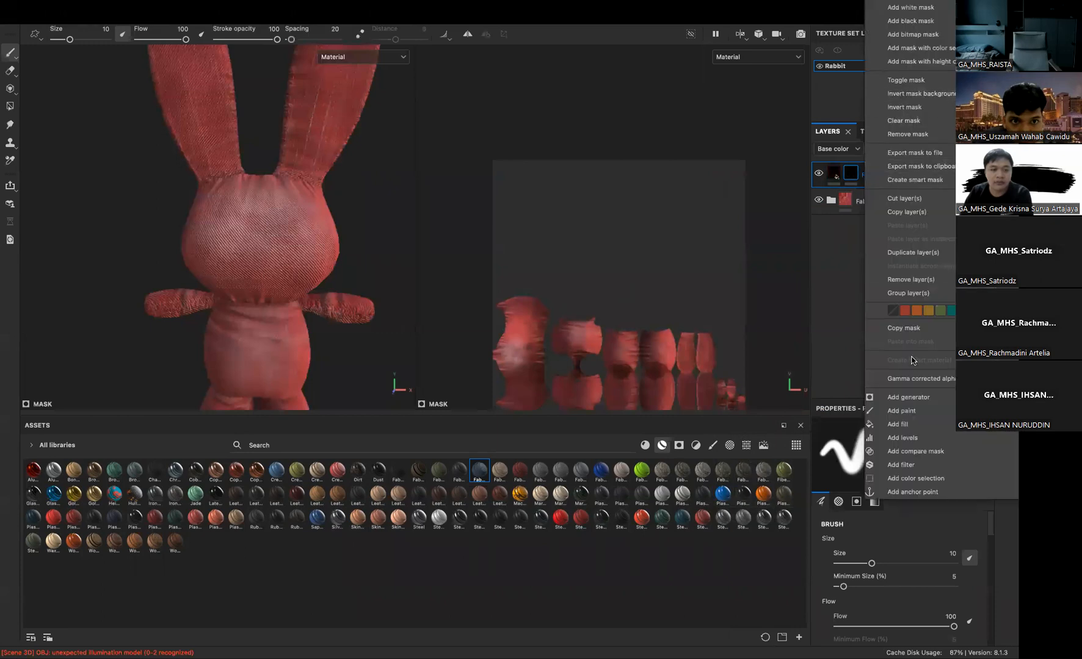
pyautogui.click(911, 409)
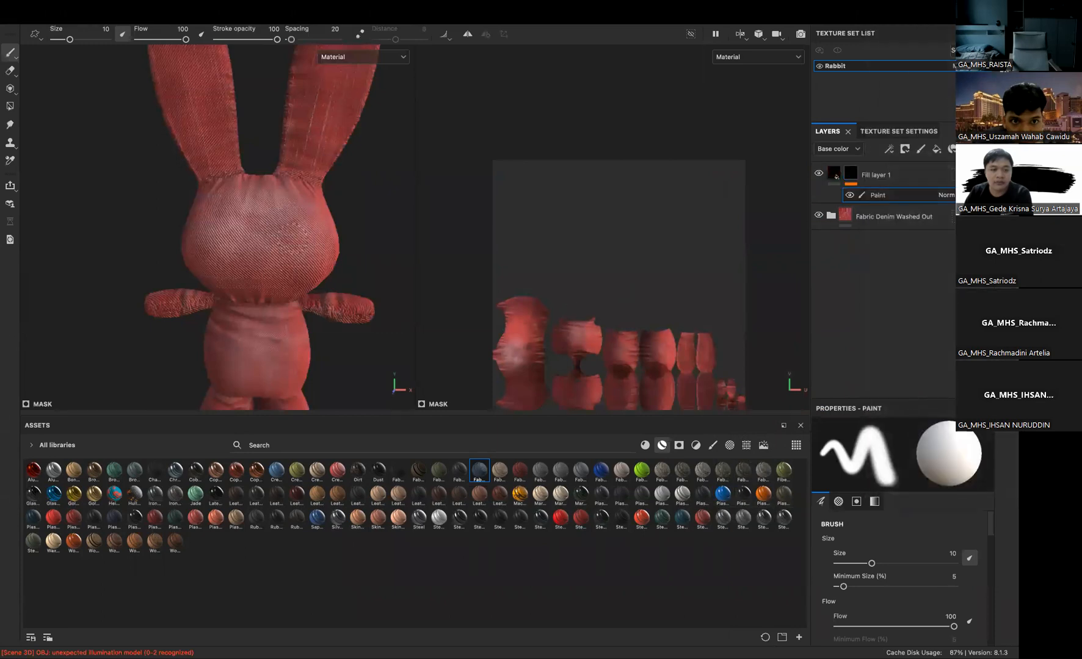
# Enable symmetry for painting and undo the trial eye strokes on the rabbit's face
pyautogui.scroll(2, 333, 285)
pyautogui.moveTo(284, 245); pyautogui.dragTo(290, 247)
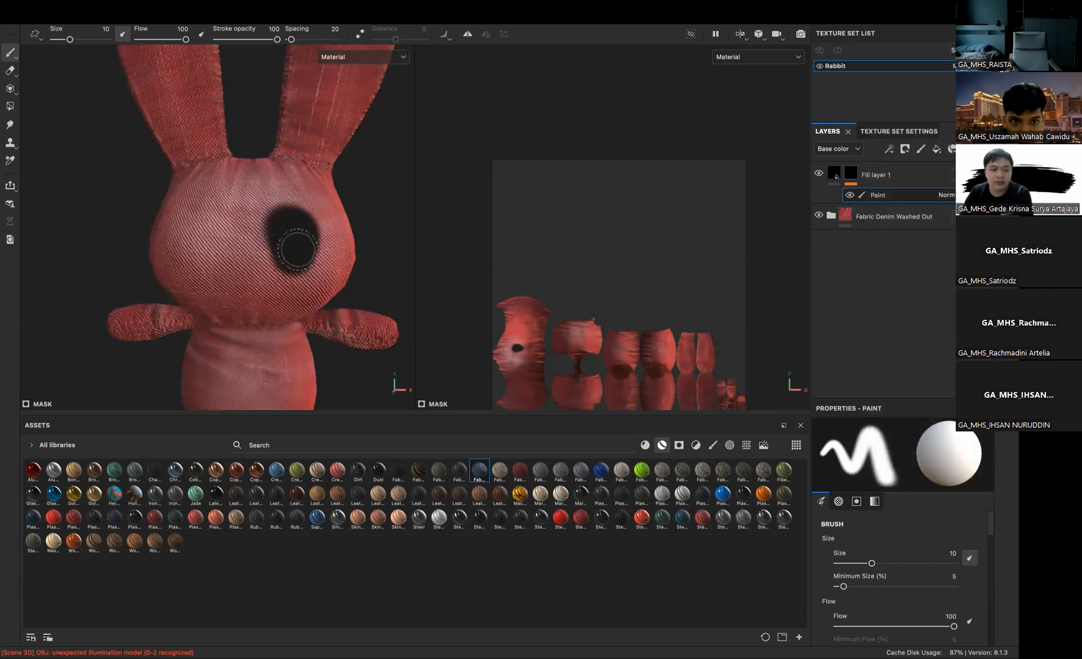
pyautogui.hotkey('ctrl', 'z')
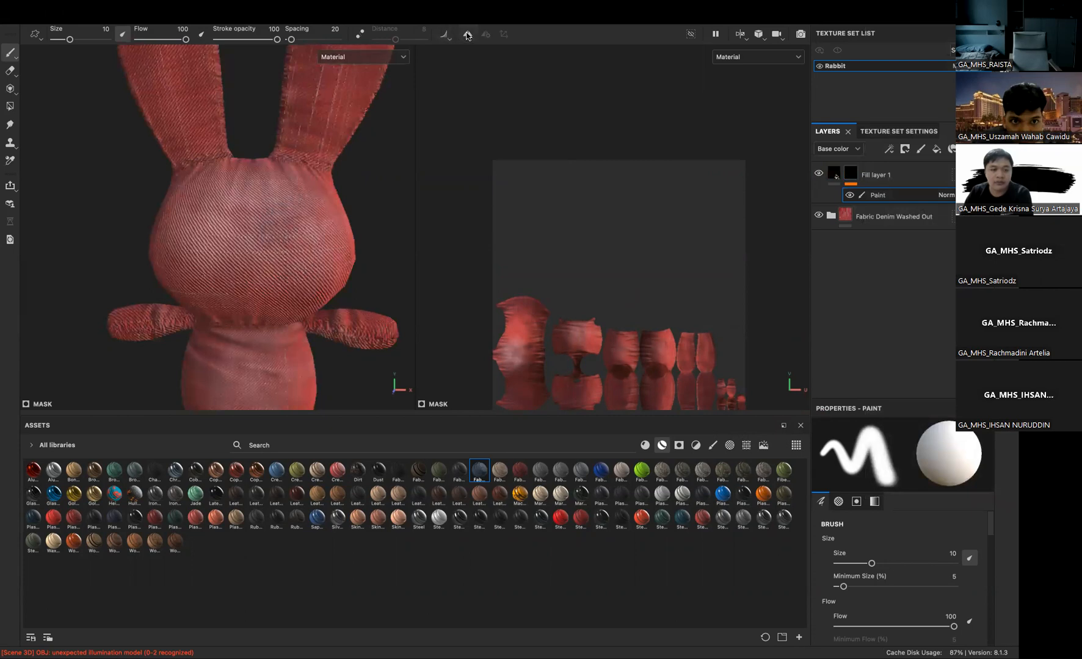
pyautogui.click(468, 35)
pyautogui.moveTo(291, 242)
pyautogui.mouseDown()
pyautogui.moveTo(298, 259)
pyautogui.moveTo(314, 252)
pyautogui.mouseUp()
pyautogui.scroll(3, 303, 252)
pyautogui.hotkey('ctrl', 'z')
pyautogui.hotkey('ctrl', 'z')
# Try painting mirrored eyes with brush size 6.16 and a minimum size of 36%, undoing the trial strokes
pyautogui.rightClick(320, 258)
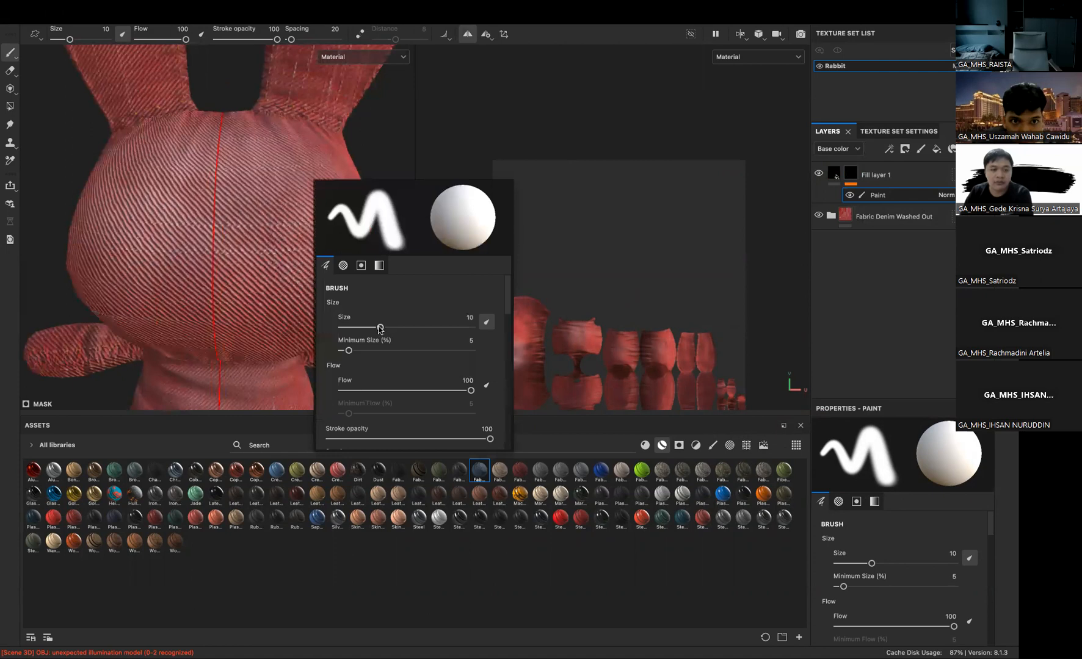
pyautogui.moveTo(381, 328); pyautogui.dragTo(372, 329)
pyautogui.click(249, 213)
pyautogui.moveTo(307, 238)
pyautogui.mouseDown()
pyautogui.moveTo(276, 234)
pyautogui.moveTo(317, 252)
pyautogui.mouseUp()
pyautogui.hotkey('ctrl', 'z')
pyautogui.rightClick(317, 253)
pyautogui.moveTo(350, 348); pyautogui.dragTo(389, 348)
pyautogui.click(293, 250)
pyautogui.moveTo(296, 247)
pyautogui.mouseDown()
pyautogui.moveTo(266, 247)
pyautogui.moveTo(305, 259)
pyautogui.mouseUp()
pyautogui.hotkey('ctrl', 'z')
# Set the brush to size 10 with minimum size 0 and paint large mirrored black eye sockets on the face
pyautogui.rightClick(313, 263)
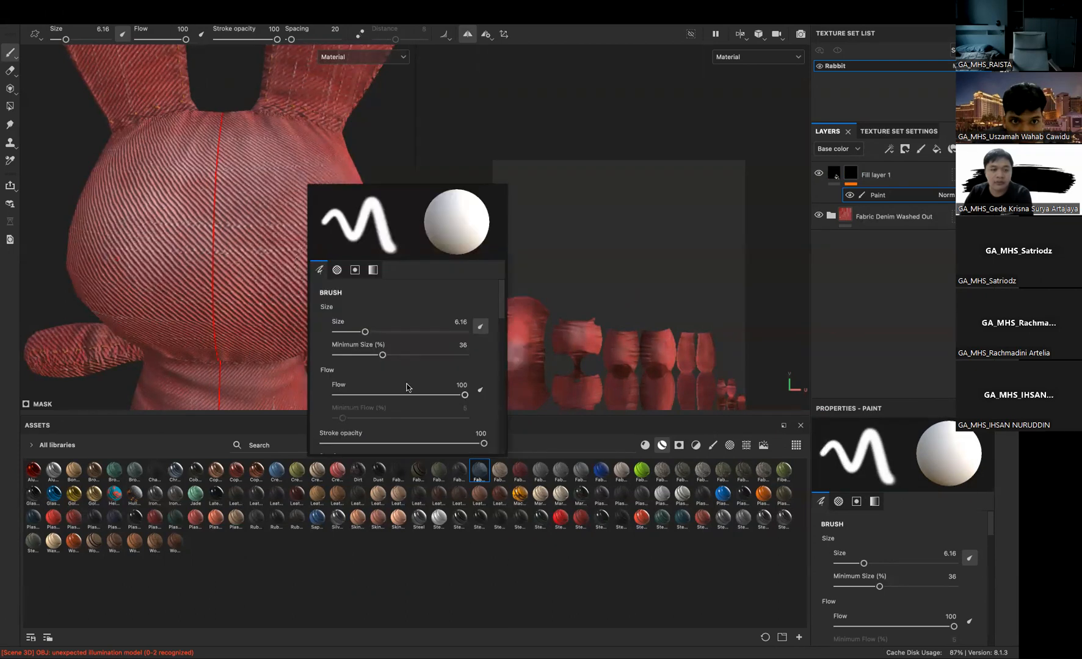
pyautogui.moveTo(366, 331)
pyautogui.mouseDown()
pyautogui.moveTo(382, 331)
pyautogui.moveTo(358, 306)
pyautogui.moveTo(350, 330)
pyautogui.moveTo(316, 330)
pyautogui.mouseUp()
pyautogui.rightClick(299, 239)
pyautogui.moveTo(286, 230)
pyautogui.mouseDown()
pyautogui.moveTo(310, 235)
pyautogui.moveTo(295, 262)
pyautogui.moveTo(312, 294)
pyautogui.mouseUp()
pyautogui.hotkey('ctrl', 'z')
pyautogui.moveTo(268, 254)
pyautogui.mouseDown()
pyautogui.moveTo(324, 226)
pyautogui.moveTo(332, 256)
pyautogui.moveTo(282, 266)
pyautogui.moveTo(266, 285)
pyautogui.moveTo(311, 266)
pyautogui.moveTo(299, 266)
pyautogui.mouseUp()
pyautogui.scroll(-5, 283, 269)
pyautogui.scroll(5, 295, 275)
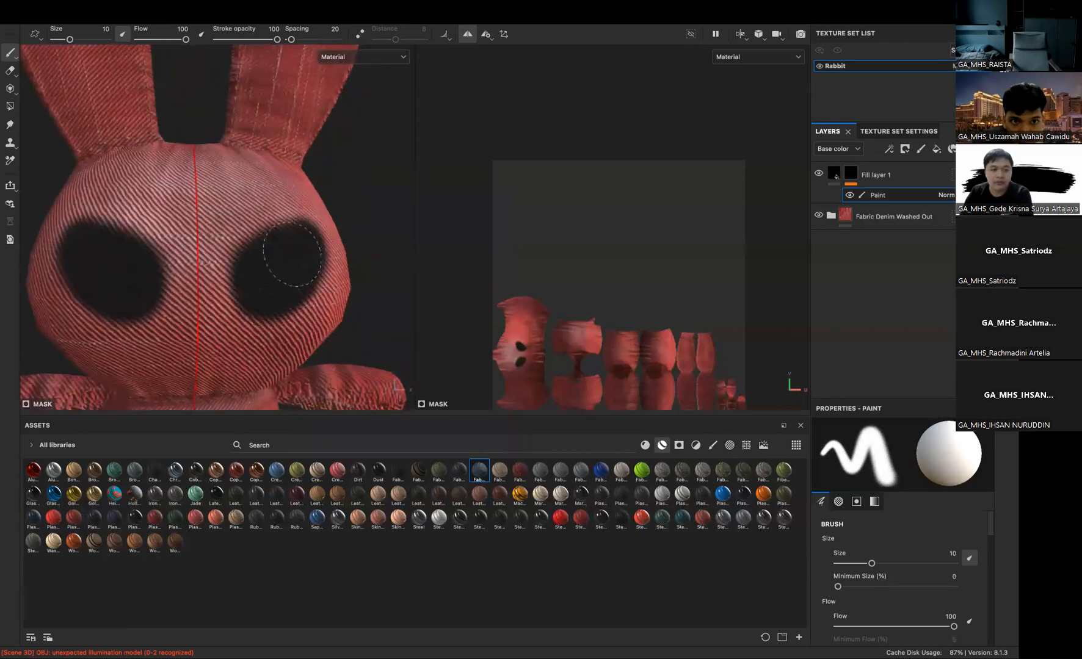
pyautogui.keyDown('alt'); pyautogui.moveTo(277, 270); pyautogui.dragTo(290, 265); pyautogui.keyUp('alt')
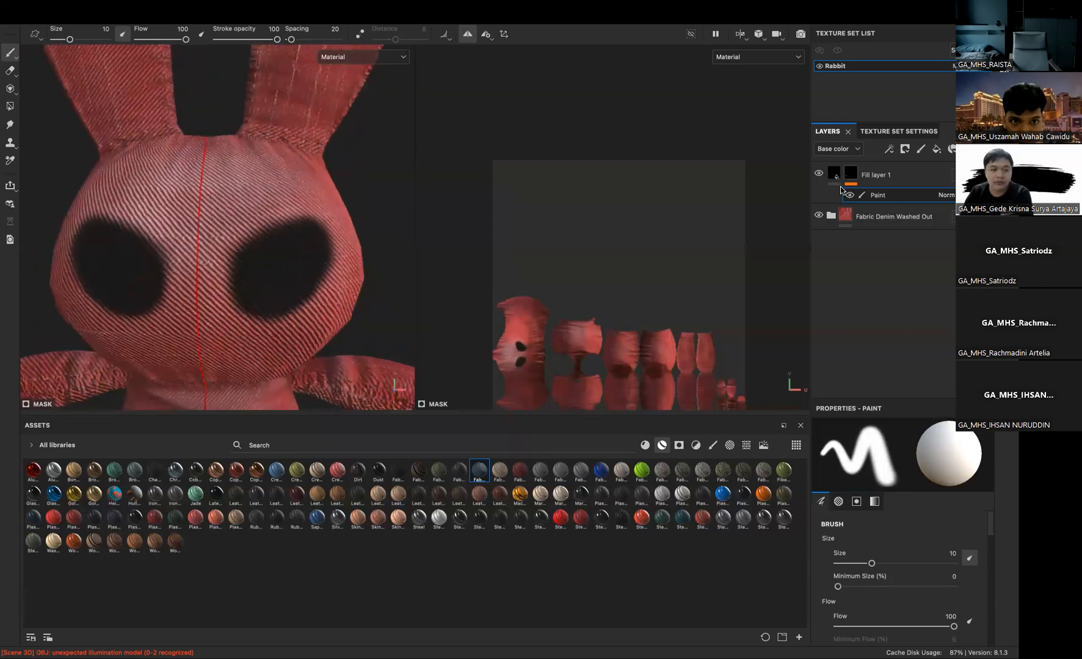
# Add a second fill layer with only the color channel enabled and set its base color to red FF0000
pyautogui.click(938, 152)
pyautogui.click(900, 474)
pyautogui.click(932, 473)
pyautogui.click(963, 472)
pyautogui.click(918, 552)
pyautogui.moveTo(799, 288); pyautogui.dragTo(845, 205)
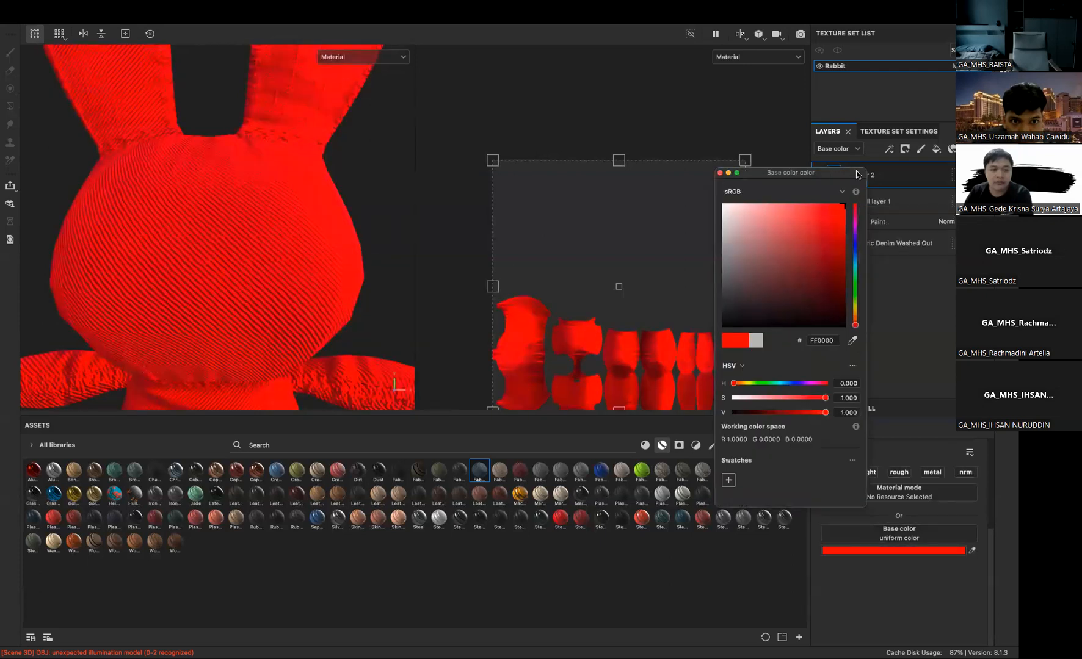
pyautogui.click(719, 177)
# Add a black mask with a paint effect to Fill layer 2
pyautogui.rightClick(874, 176)
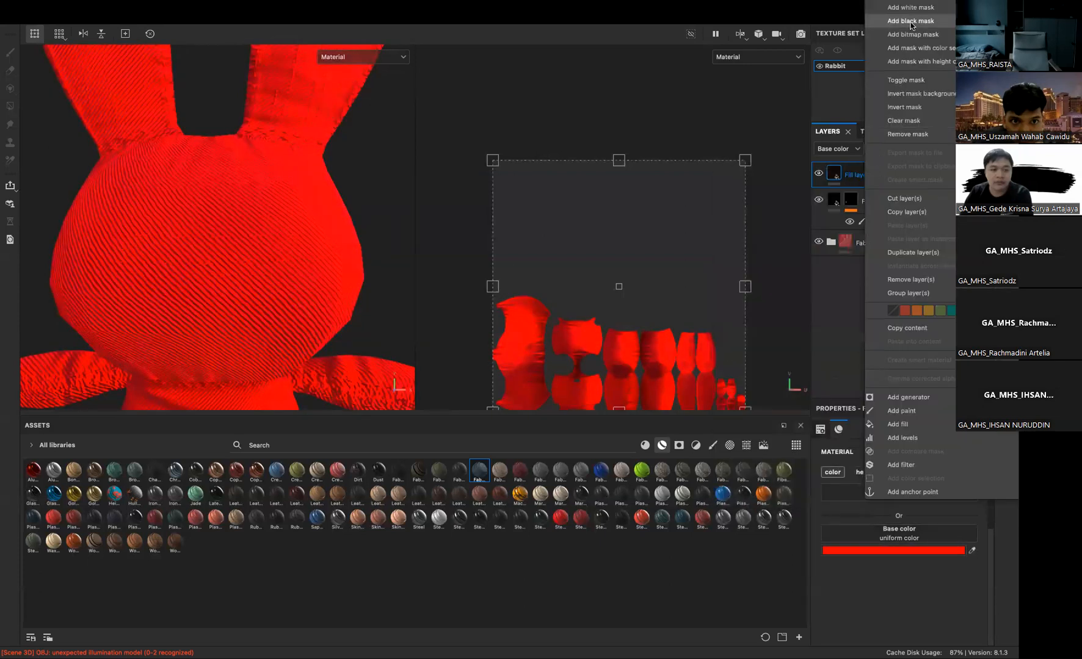
pyautogui.click(912, 24)
pyautogui.rightClick(871, 186)
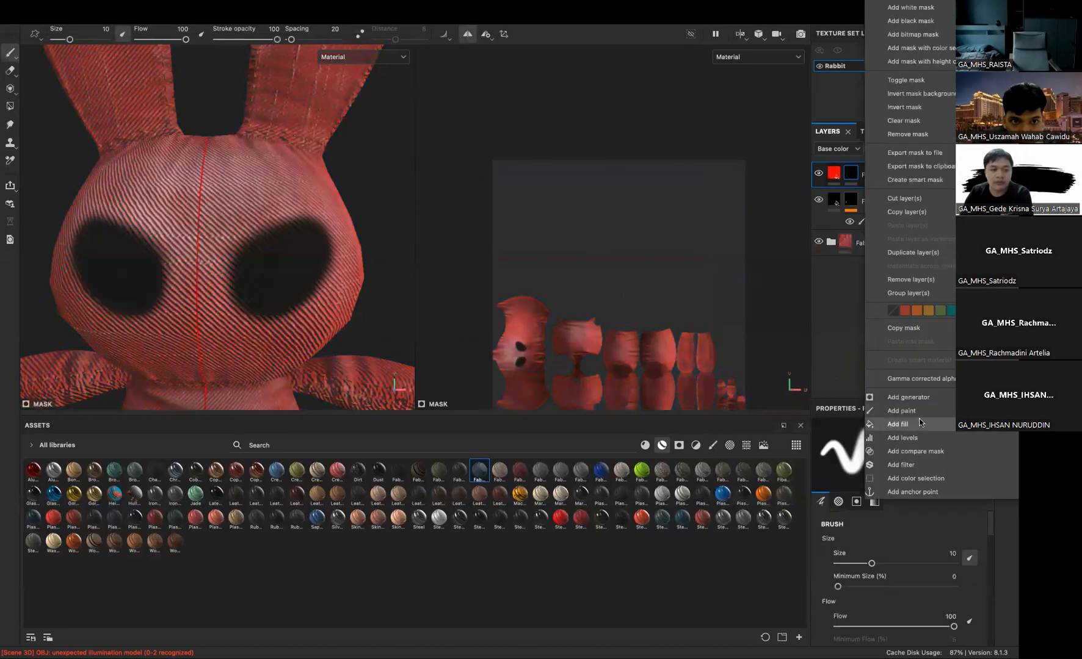
pyautogui.click(897, 411)
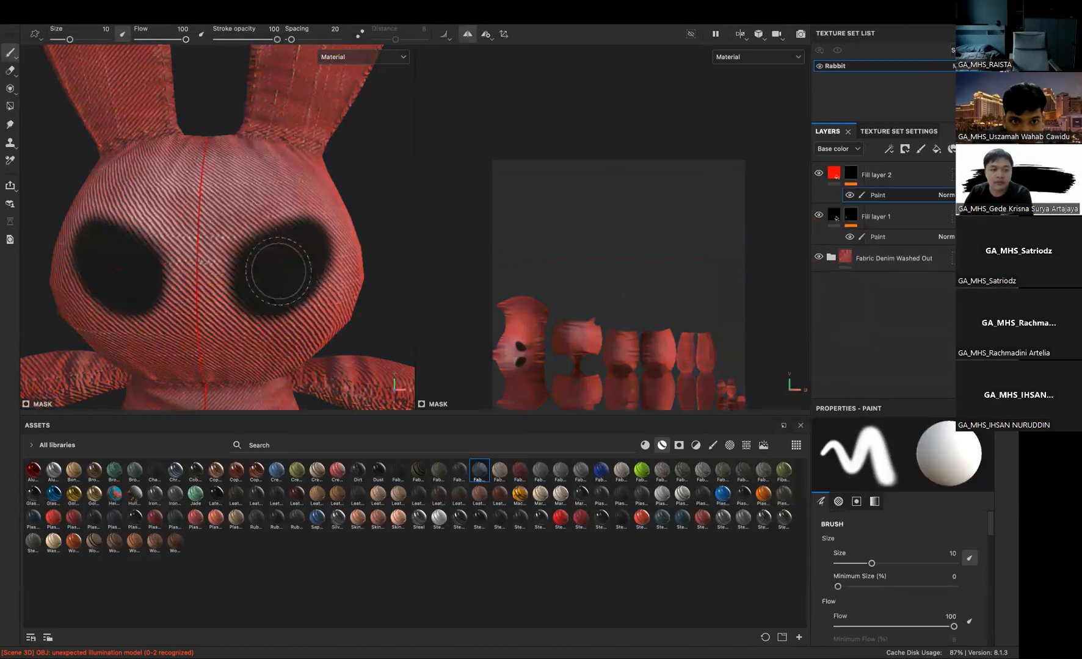
# Reduce the brush size to 5.55 and paint mirrored round red pupils inside the black eyes
pyautogui.moveTo(277, 268); pyautogui.dragTo(251, 268)
pyautogui.hotkey('ctrl', 'z')
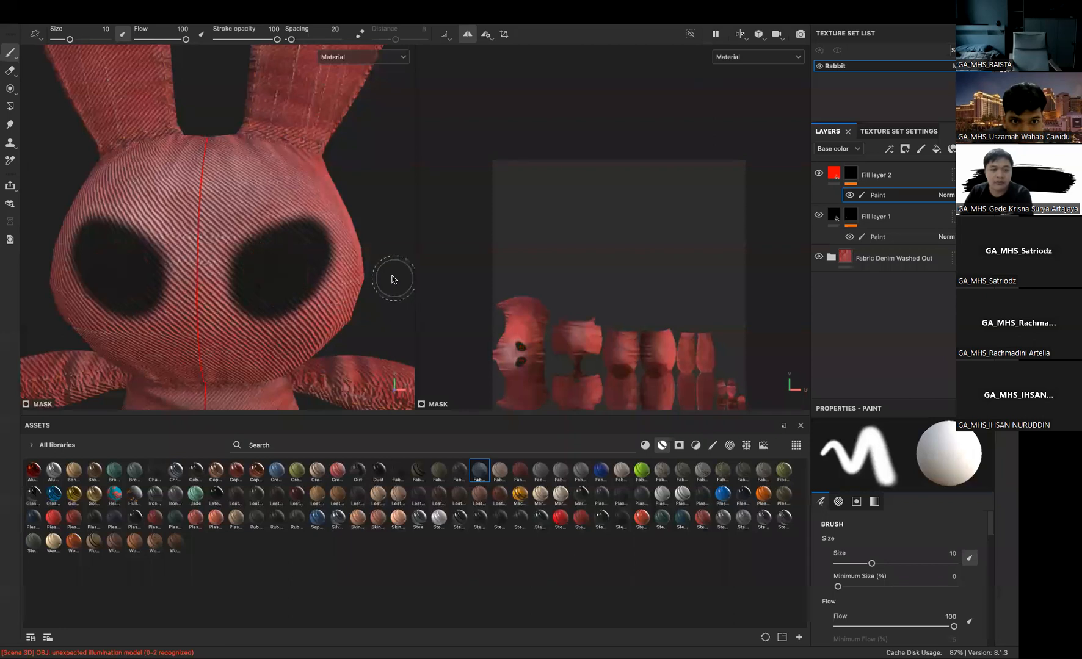
pyautogui.rightClick(290, 284)
pyautogui.moveTo(349, 351); pyautogui.dragTo(338, 351)
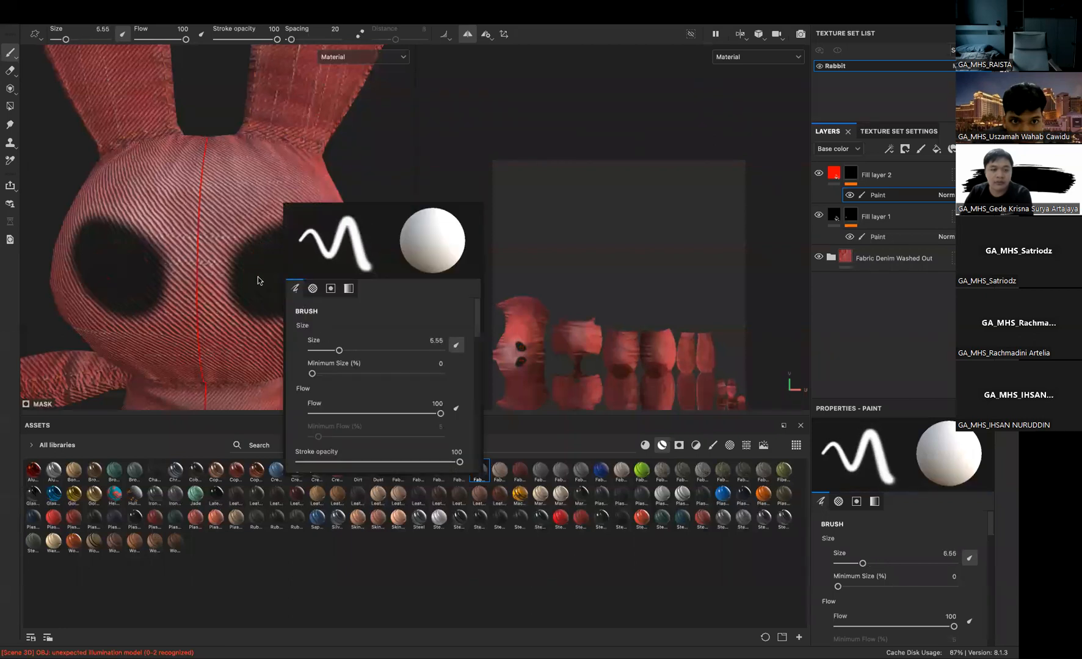
pyautogui.moveTo(271, 278); pyautogui.dragTo(273, 278)
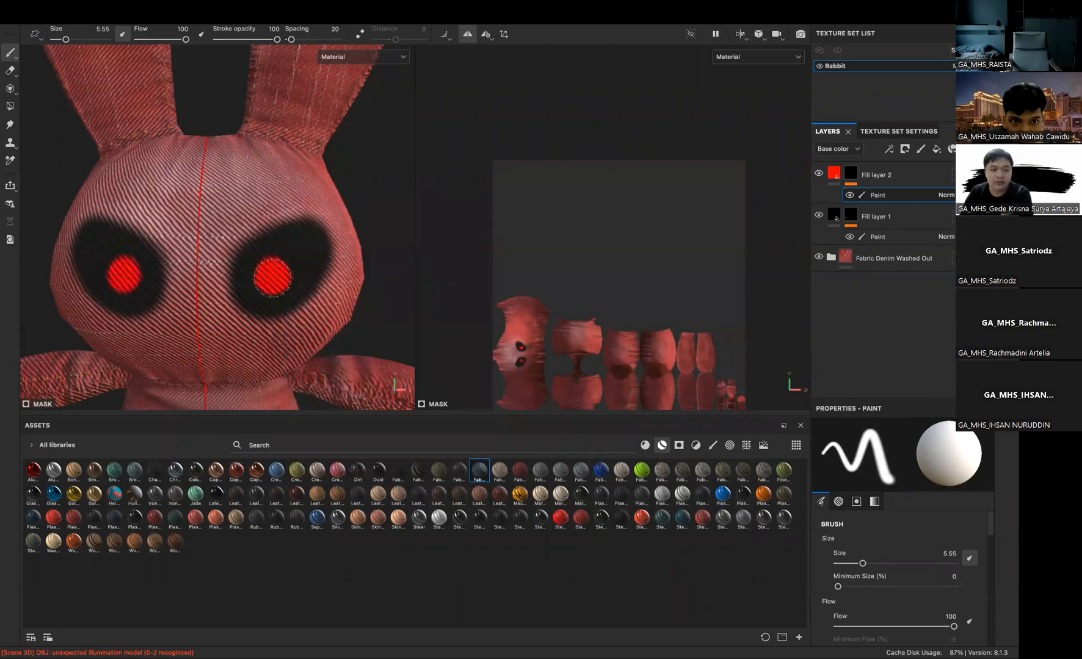
# Undo the trial red stroke on the face and repaint the red pupils with a mirrored dab
pyautogui.scroll(-5, 293, 281)
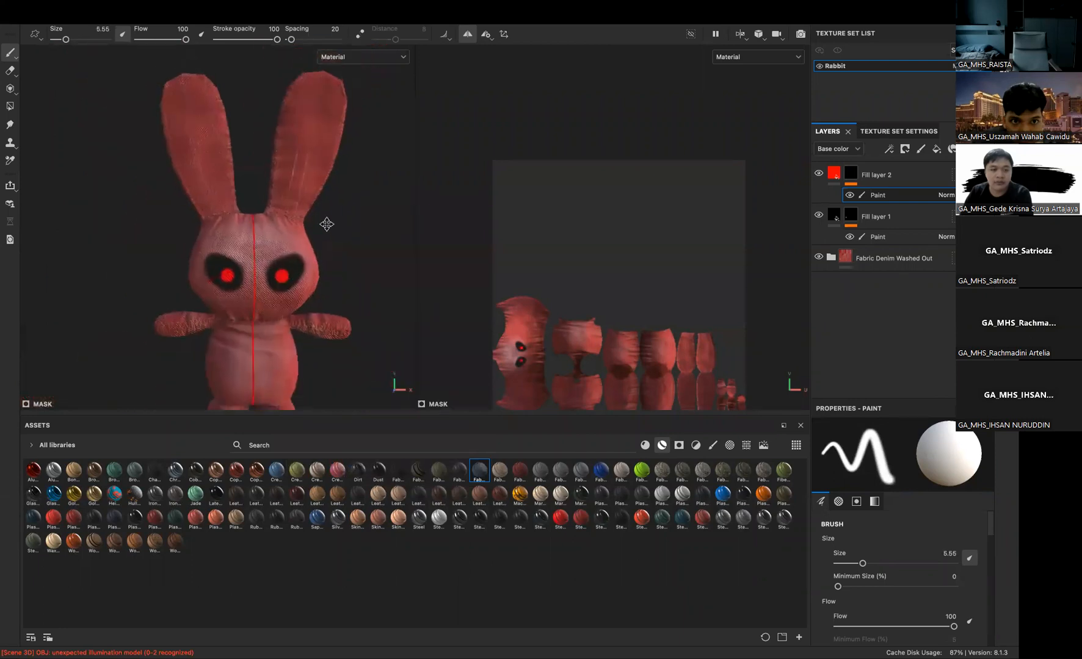
pyautogui.keyDown('alt'); pyautogui.moveTo(326, 224); pyautogui.dragTo(366, 149, button='middle'); pyautogui.keyUp('alt')
pyautogui.moveTo(290, 249)
pyautogui.keyDown('alt'); pyautogui.mouseDown()
pyautogui.moveTo(184, 244)
pyautogui.moveTo(298, 251)
pyautogui.mouseUp(); pyautogui.keyUp('alt')
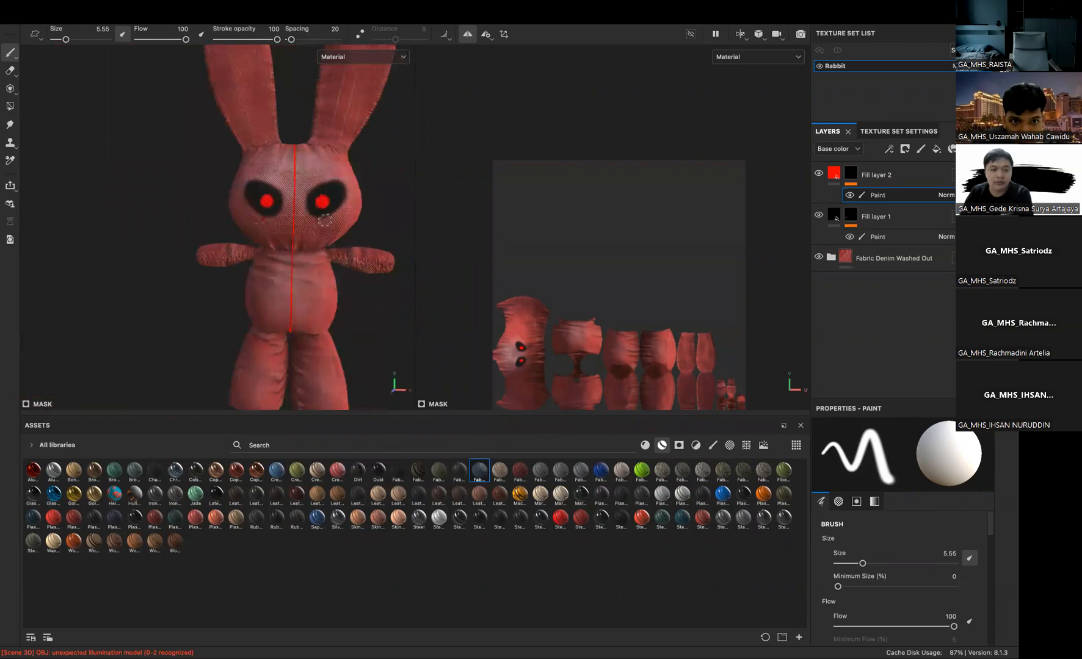
pyautogui.scroll(5, 314, 281)
pyautogui.keyDown('alt'); pyautogui.moveTo(284, 277); pyautogui.dragTo(289, 268, button='middle'); pyautogui.keyUp('alt')
pyautogui.keyDown('alt'); pyautogui.moveTo(289, 268); pyautogui.dragTo(292, 234); pyautogui.keyUp('alt')
pyautogui.keyDown('alt'); pyautogui.moveTo(292, 234); pyautogui.dragTo(313, 333, button='middle'); pyautogui.keyUp('alt')
pyautogui.moveTo(313, 169); pyautogui.dragTo(373, 130)
pyautogui.hotkey('ctrl', 'z')
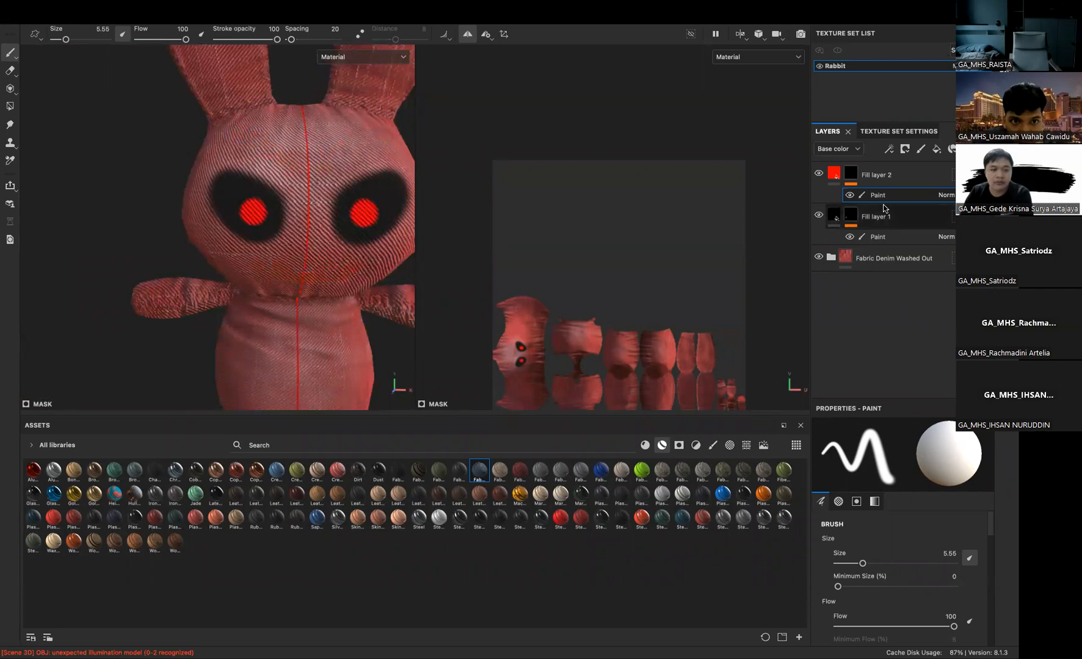
pyautogui.hotkey('ctrl', 'z')
pyautogui.moveTo(366, 211); pyautogui.dragTo(364, 213)
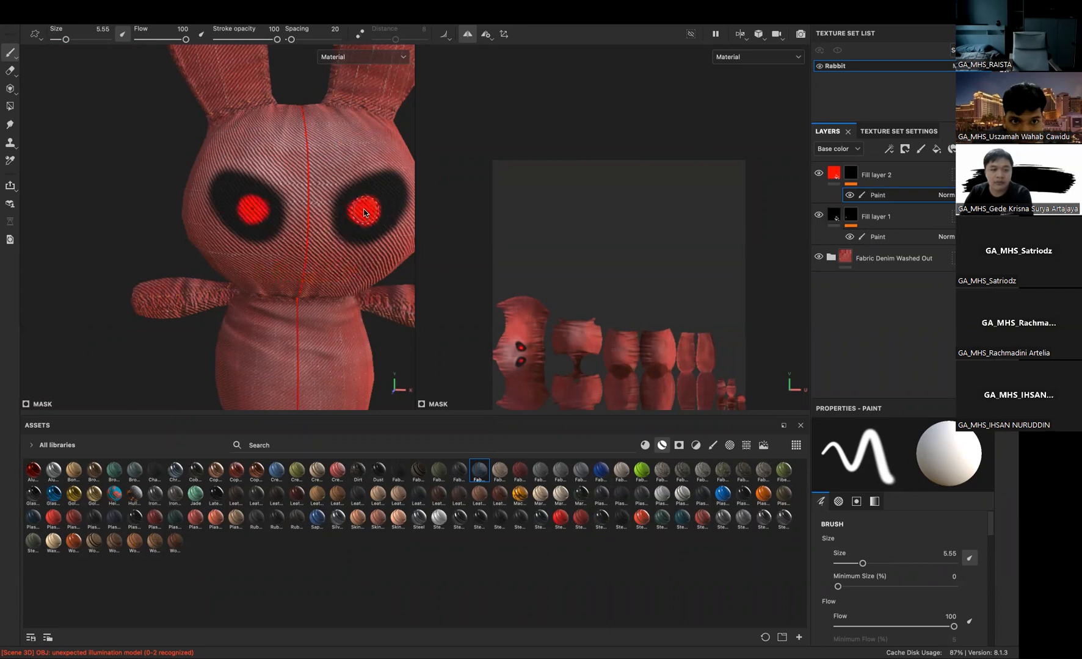
# Select Fill layer 1's mask and paint a small black nose on the symmetry line below the eyes
pyautogui.click(849, 213)
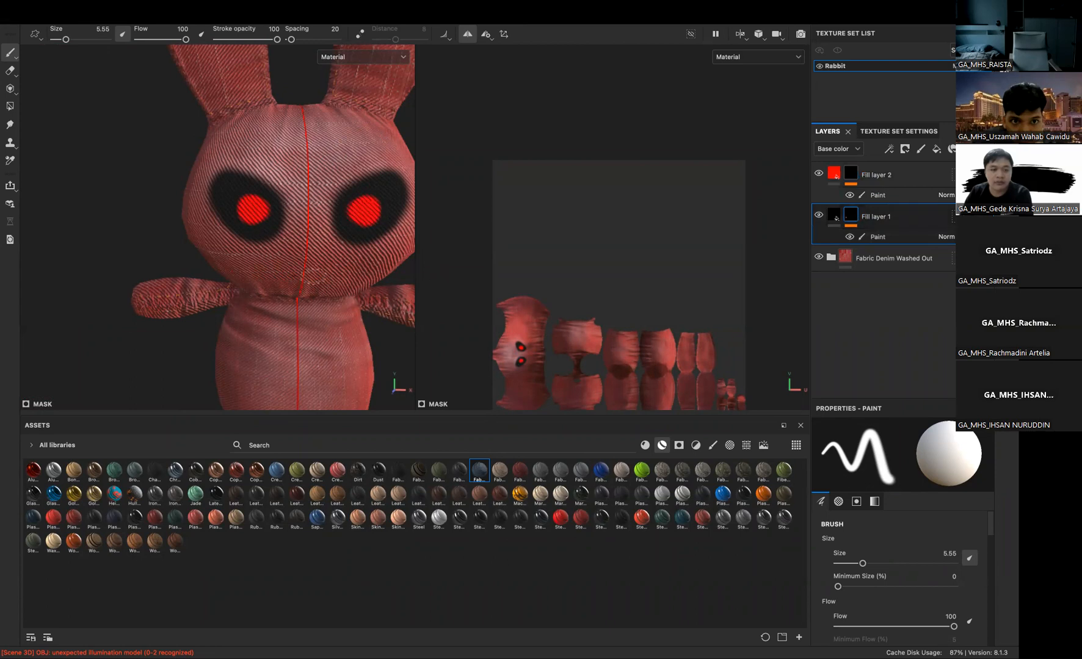
pyautogui.moveTo(308, 269)
pyautogui.mouseDown()
pyautogui.moveTo(337, 269)
pyautogui.moveTo(308, 252)
pyautogui.mouseUp()
pyautogui.hotkey('ctrl', 'z')
pyautogui.hotkey('ctrl', 'z')
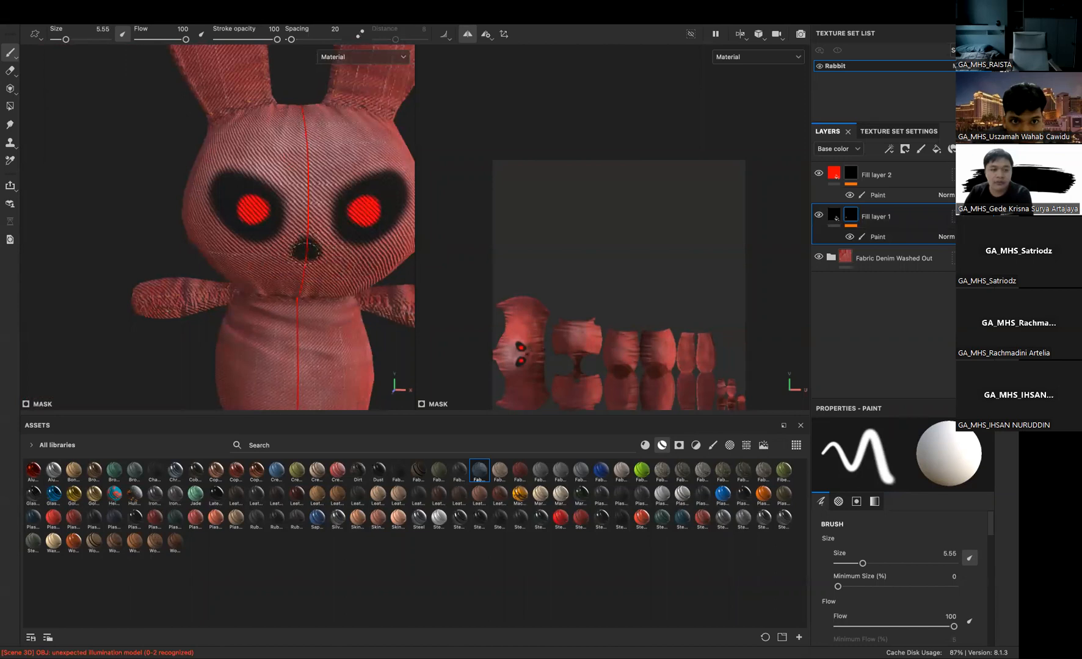
# Paint a wide mirrored black smile beneath the rabbit's nose on Fill layer 1's mask
pyautogui.moveTo(247, 281)
pyautogui.mouseDown()
pyautogui.moveTo(303, 272)
pyautogui.moveTo(304, 284)
pyautogui.moveTo(383, 245)
pyautogui.moveTo(329, 278)
pyautogui.moveTo(245, 276)
pyautogui.moveTo(313, 257)
pyautogui.mouseUp()
pyautogui.hotkey('ctrl', 'z')
pyautogui.scroll(-5, 343, 289)
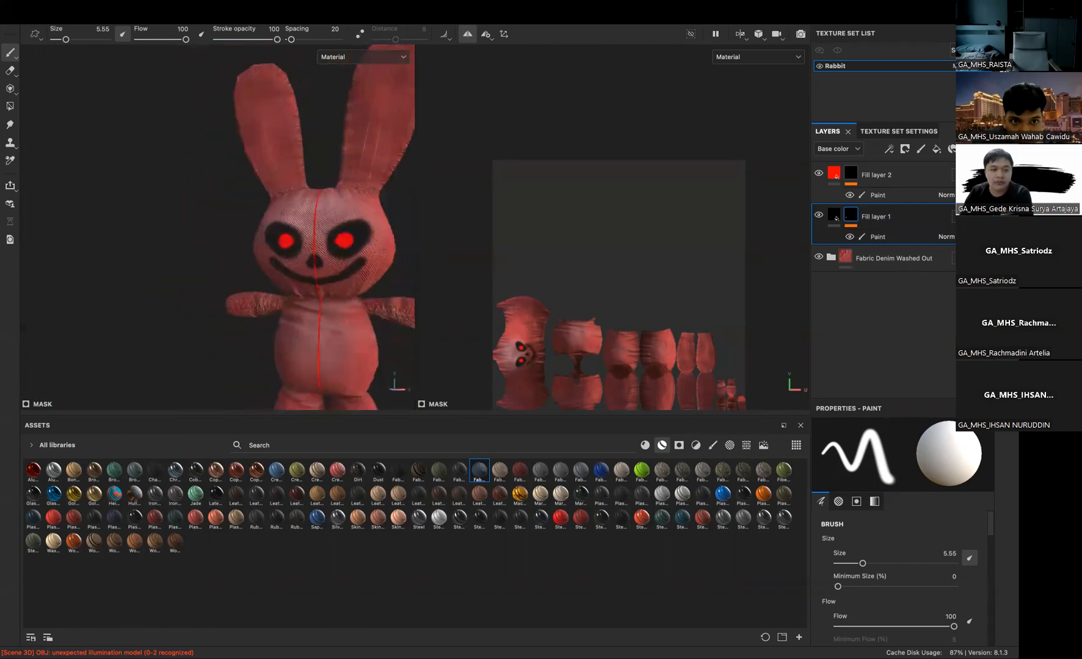
# Paint long black inner-ear areas on both rabbit ears with mirrored strokes on Fill layer 1's mask
pyautogui.keyDown('alt'); pyautogui.moveTo(313, 244); pyautogui.dragTo(305, 282, button='middle'); pyautogui.keyUp('alt')
pyautogui.moveTo(353, 208)
pyautogui.mouseDown()
pyautogui.moveTo(380, 125)
pyautogui.moveTo(357, 201)
pyautogui.moveTo(351, 156)
pyautogui.moveTo(370, 126)
pyautogui.mouseUp()
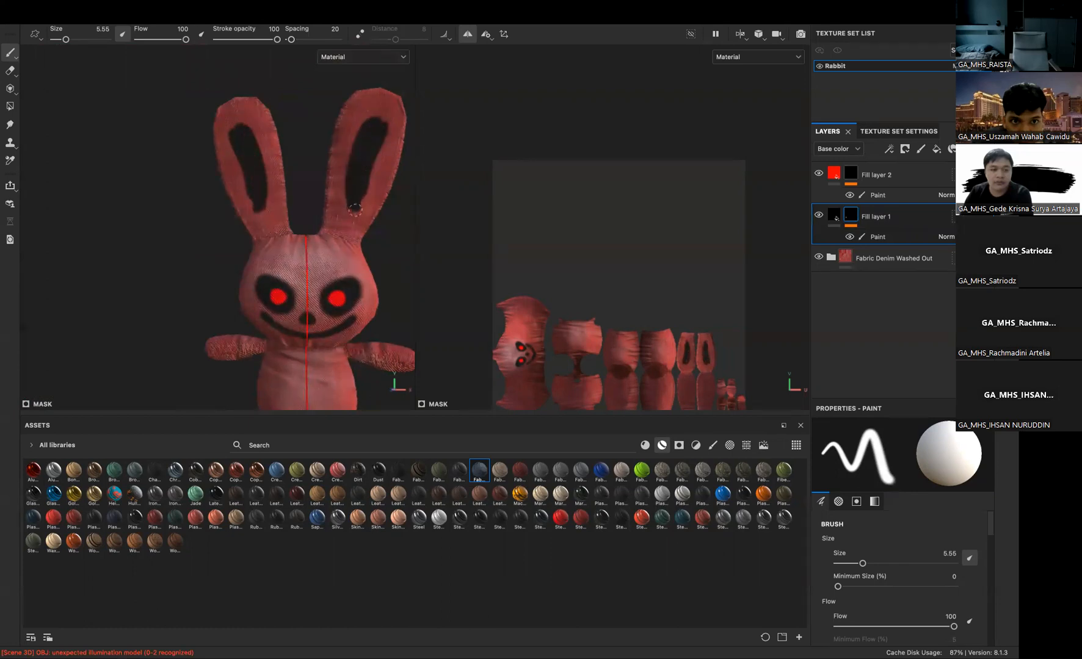
pyautogui.moveTo(354, 208); pyautogui.dragTo(380, 157)
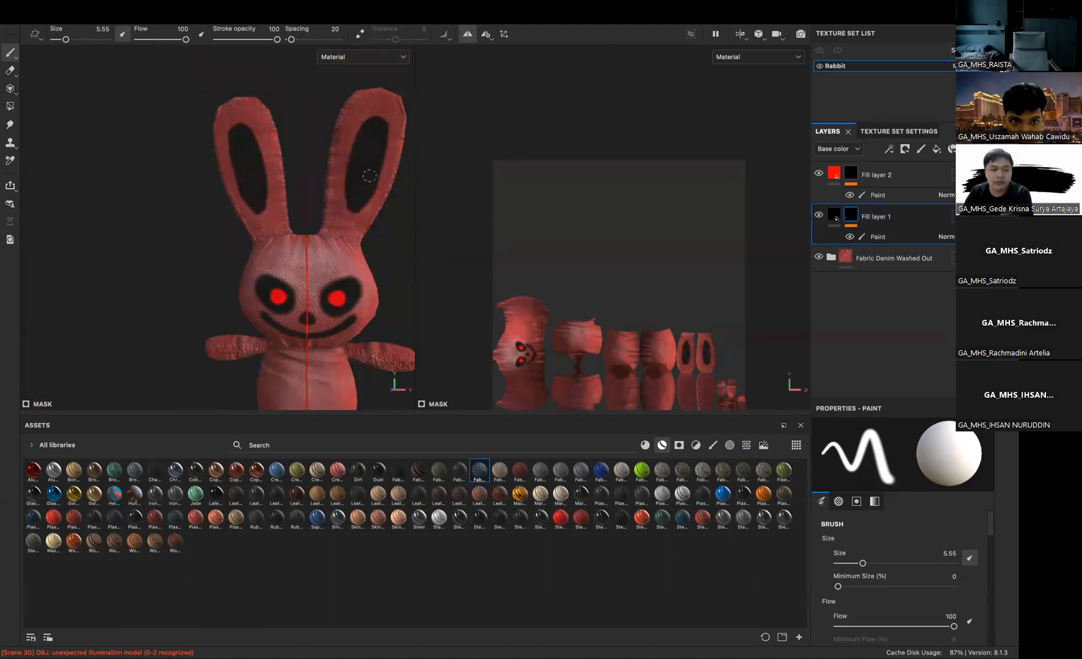
# Inspect the painted face, inner ears, body and legs of the rabbit from several angles and distances
pyautogui.moveTo(358, 197)
pyautogui.keyDown('alt'); pyautogui.mouseDown()
pyautogui.moveTo(181, 213)
pyautogui.moveTo(364, 204)
pyautogui.moveTo(321, 186)
pyautogui.mouseUp(); pyautogui.keyUp('alt')
pyautogui.keyDown('alt'); pyautogui.moveTo(321, 186); pyautogui.dragTo(315, 242, button='middle'); pyautogui.keyUp('alt')
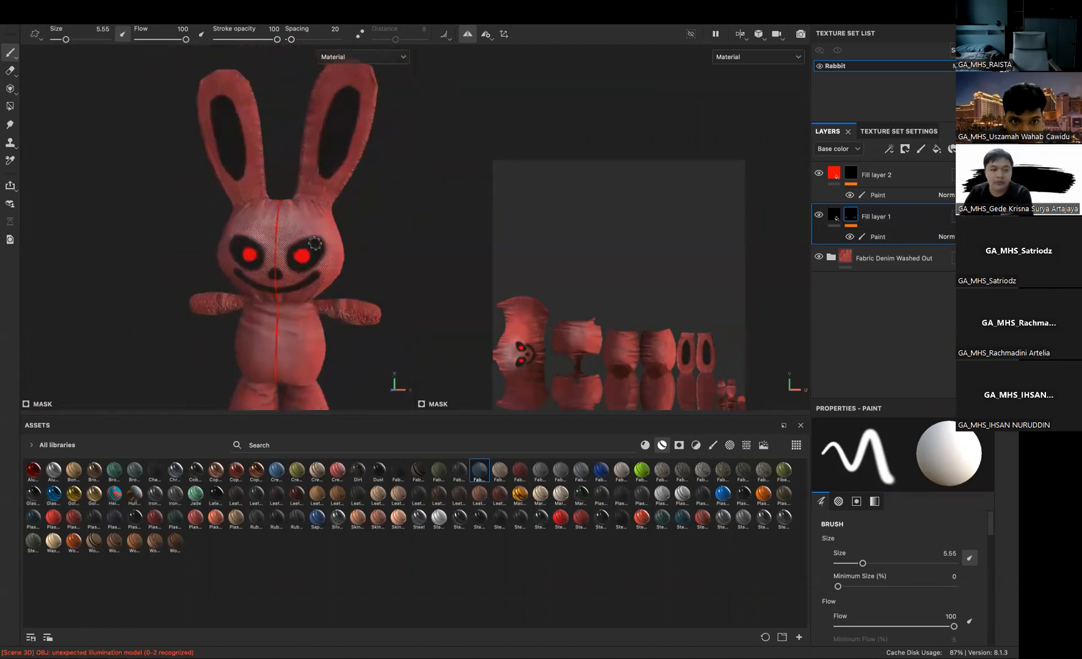
pyautogui.keyDown('alt'); pyautogui.moveTo(315, 243); pyautogui.dragTo(266, 253, button='right'); pyautogui.keyUp('alt')
pyautogui.keyDown('alt'); pyautogui.moveTo(279, 297); pyautogui.dragTo(263, 250, button='middle'); pyautogui.keyUp('alt')
pyautogui.keyDown('alt'); pyautogui.moveTo(263, 250); pyautogui.dragTo(286, 251); pyautogui.keyUp('alt')
pyautogui.keyDown('alt'); pyautogui.moveTo(272, 225); pyautogui.dragTo(270, 168, button='middle'); pyautogui.keyUp('alt')
pyautogui.keyDown('alt'); pyautogui.moveTo(271, 168); pyautogui.dragTo(276, 201, button='right'); pyautogui.keyUp('alt')
pyautogui.keyDown('alt'); pyautogui.moveTo(266, 211); pyautogui.dragTo(282, 219); pyautogui.keyUp('alt')
pyautogui.keyDown('alt'); pyautogui.moveTo(291, 163); pyautogui.dragTo(292, 223, button='middle'); pyautogui.keyUp('alt')
pyautogui.keyDown('alt'); pyautogui.moveTo(293, 223); pyautogui.dragTo(209, 235); pyautogui.keyUp('alt')
# Add a fill layer above Fill layer 2 with only the color channel enabled and set its base color to black
pyautogui.click(936, 149)
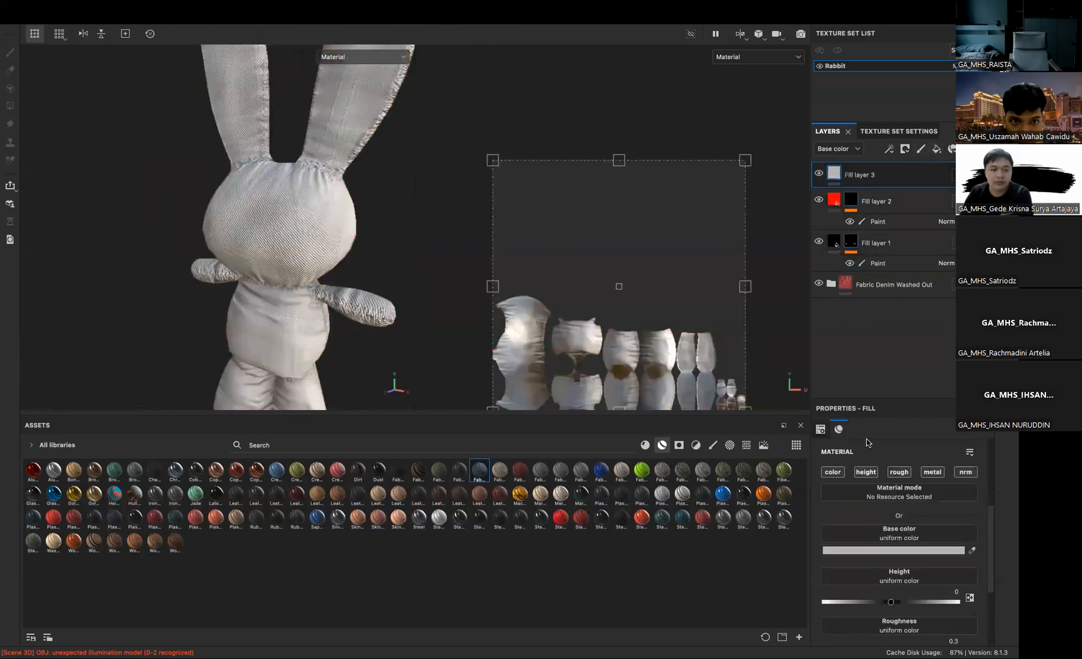
pyautogui.click(862, 473)
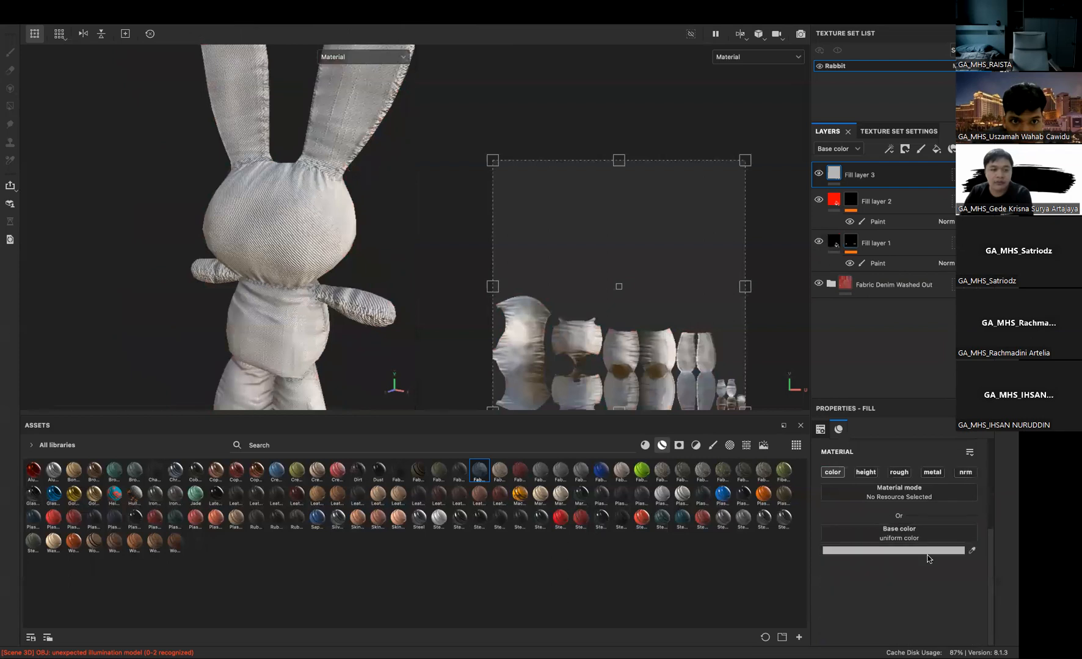
pyautogui.click(915, 552)
pyautogui.moveTo(786, 305); pyautogui.dragTo(717, 346)
pyautogui.click(688, 352)
# Add a black mask to Fill layer 3 and apply a Dirt generator to that mask
pyautogui.click(861, 172)
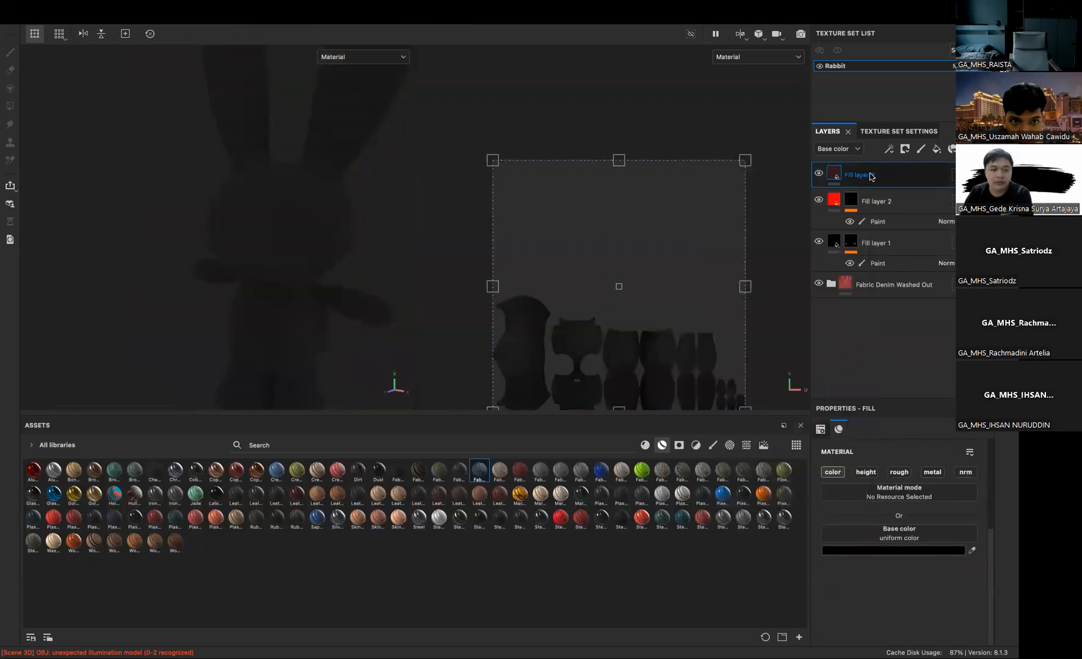
pyautogui.rightClick(861, 164)
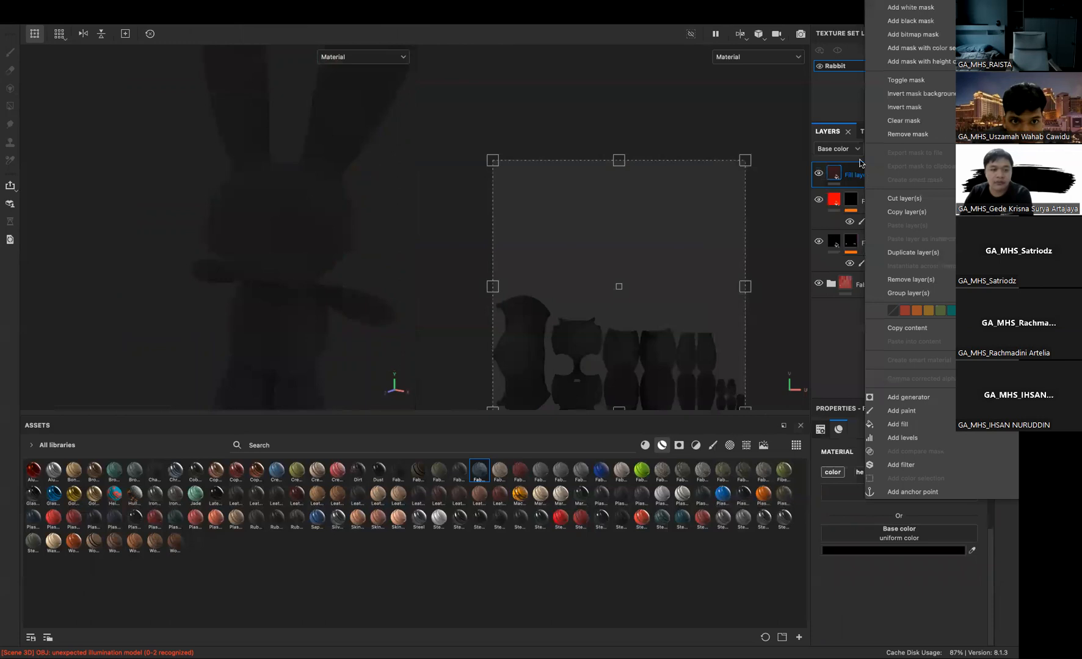
pyautogui.click(910, 21)
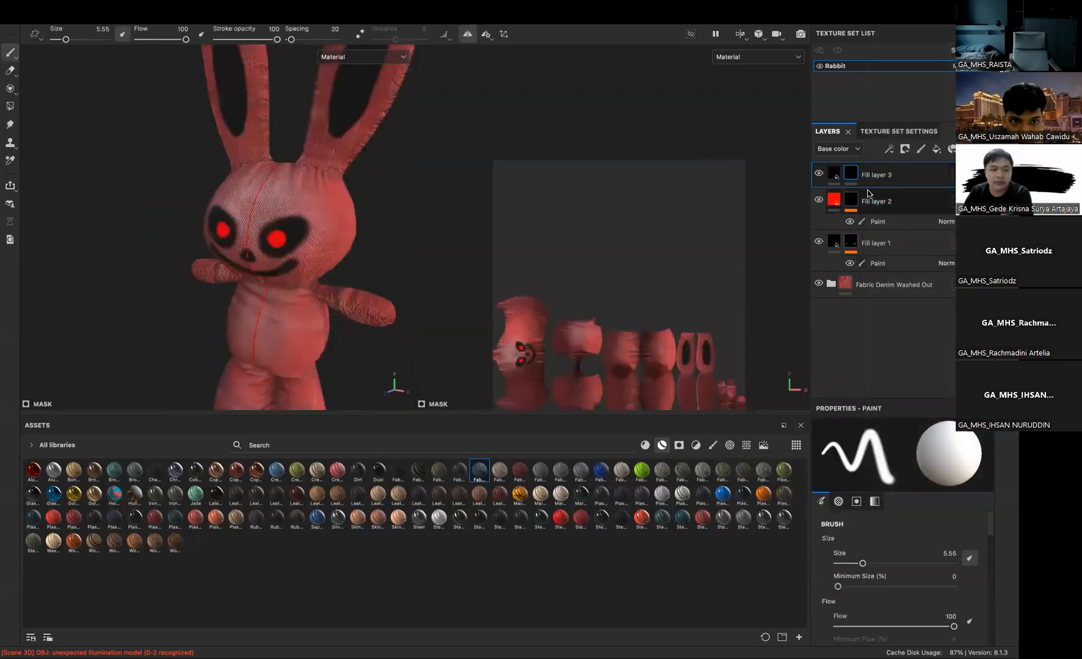
pyautogui.rightClick(850, 173)
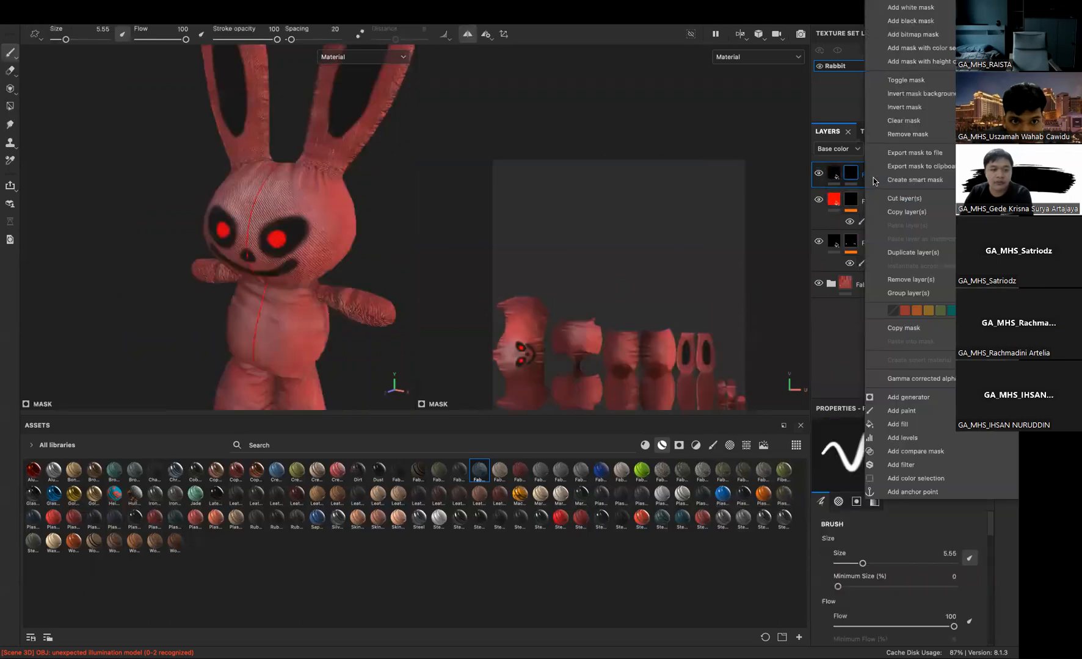
pyautogui.click(905, 398)
pyautogui.click(901, 457)
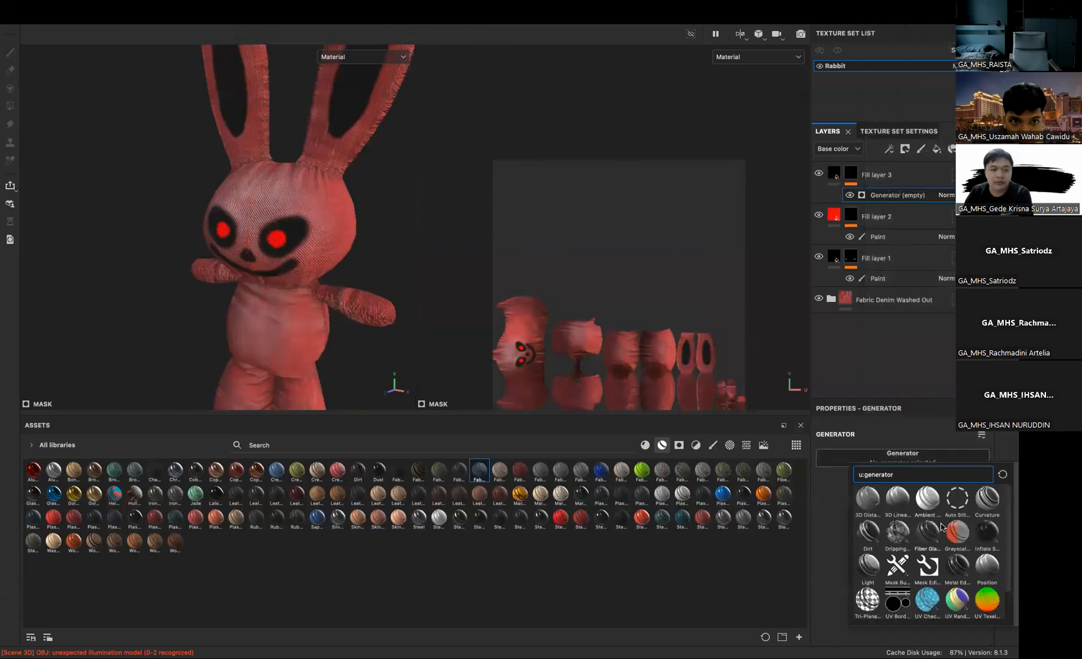
pyautogui.moveTo(869, 538)
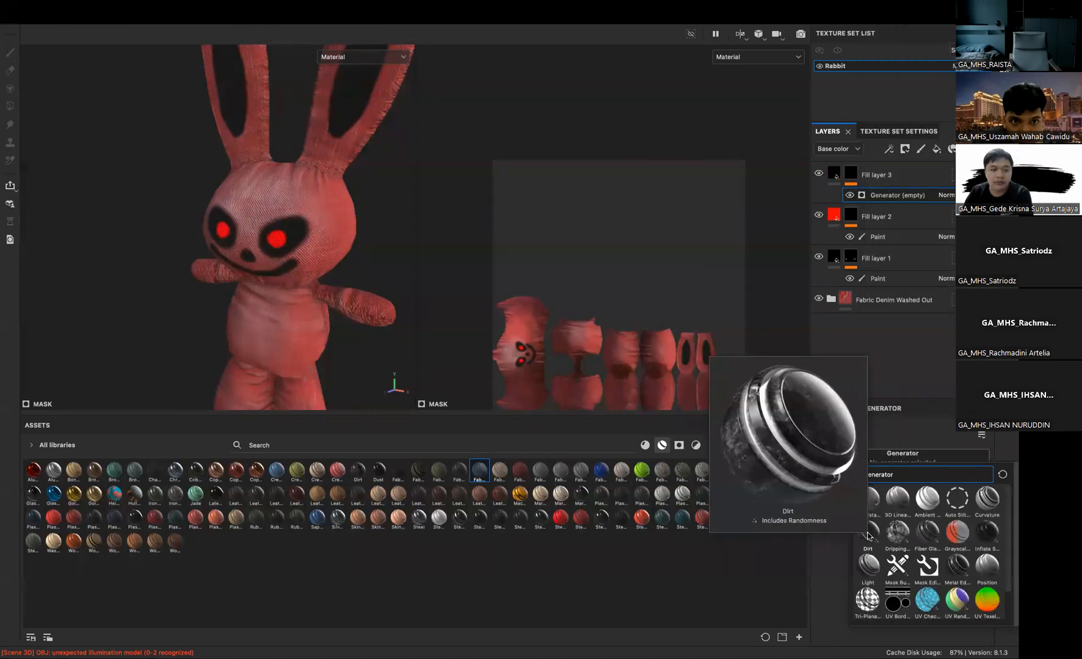
pyautogui.click(869, 534)
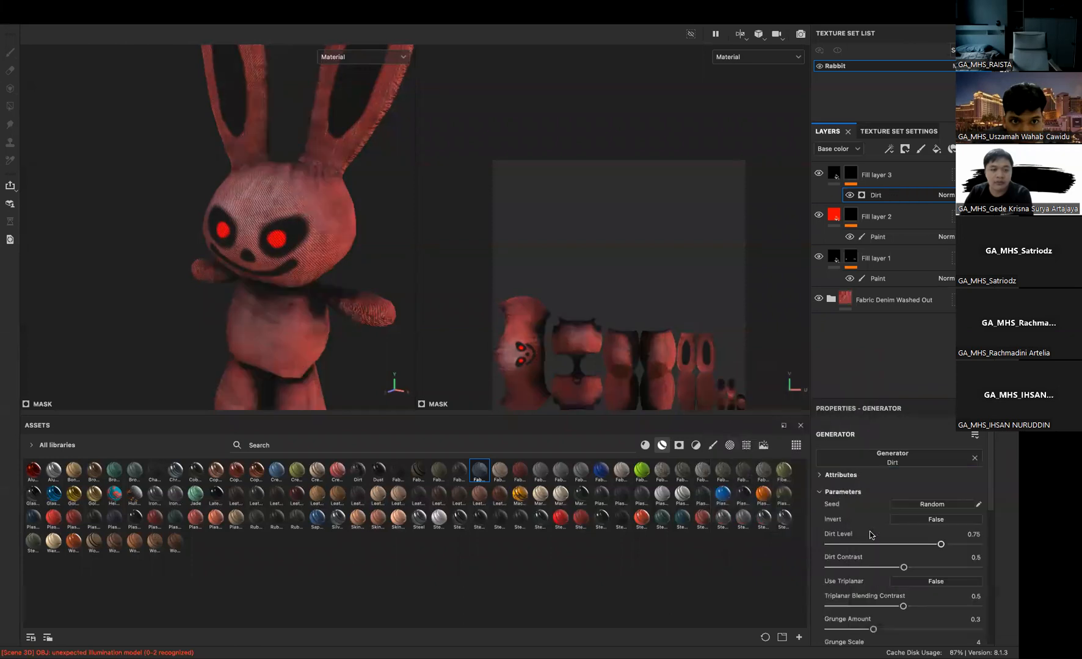
# Set the Dirt generator's Dirt Contrast to 0.31 and keep its Dirt Level at 0.75
pyautogui.keyDown('alt'); pyautogui.moveTo(219, 318); pyautogui.dragTo(305, 324); pyautogui.keyUp('alt')
pyautogui.moveTo(946, 547); pyautogui.dragTo(875, 569)
pyautogui.moveTo(929, 546); pyautogui.dragTo(941, 547)
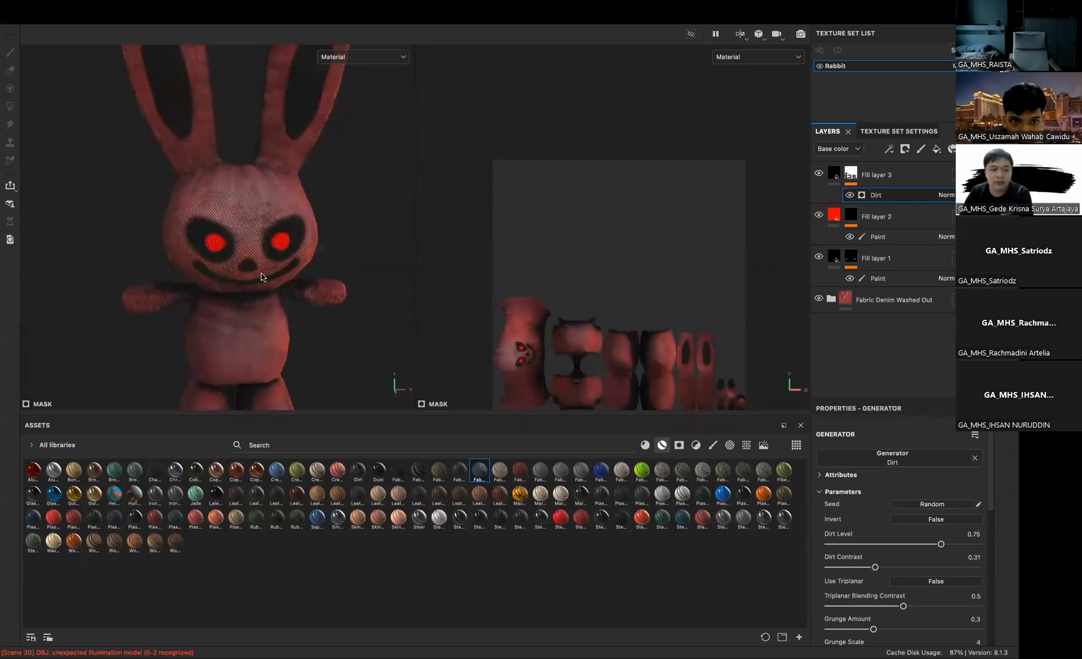
pyautogui.keyDown('alt'); pyautogui.moveTo(261, 273); pyautogui.dragTo(329, 264); pyautogui.keyUp('alt')
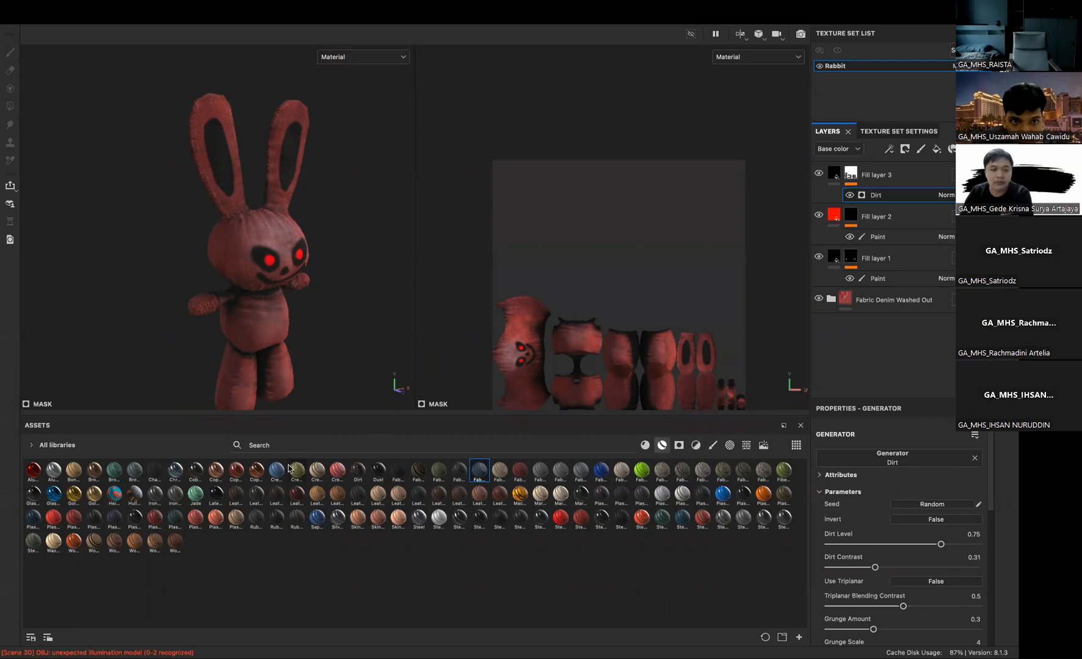
pyautogui.keyDown('alt'); pyautogui.moveTo(258, 345); pyautogui.dragTo(260, 304, button='middle'); pyautogui.keyUp('alt')
pyautogui.keyDown('alt'); pyautogui.moveTo(287, 308); pyautogui.dragTo(244, 293); pyautogui.keyUp('alt')
# Open the texture export settings and browse the output directory to the 05. PMGD ICE 2023 folder under On Progress Project
pyautogui.moveTo(13, 14)
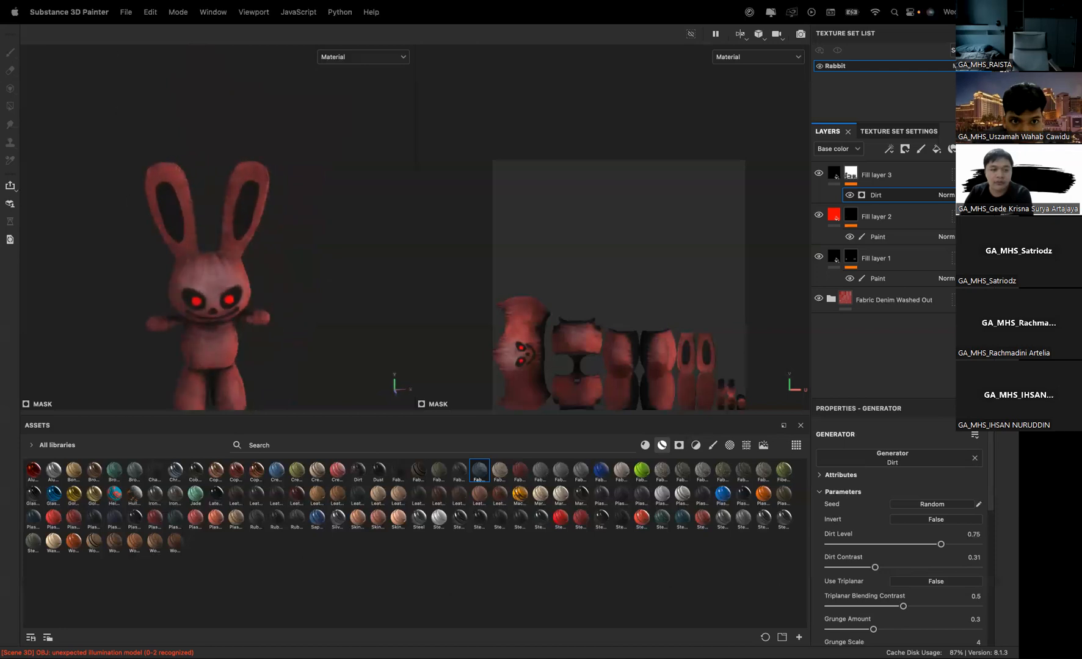
pyautogui.click(126, 12)
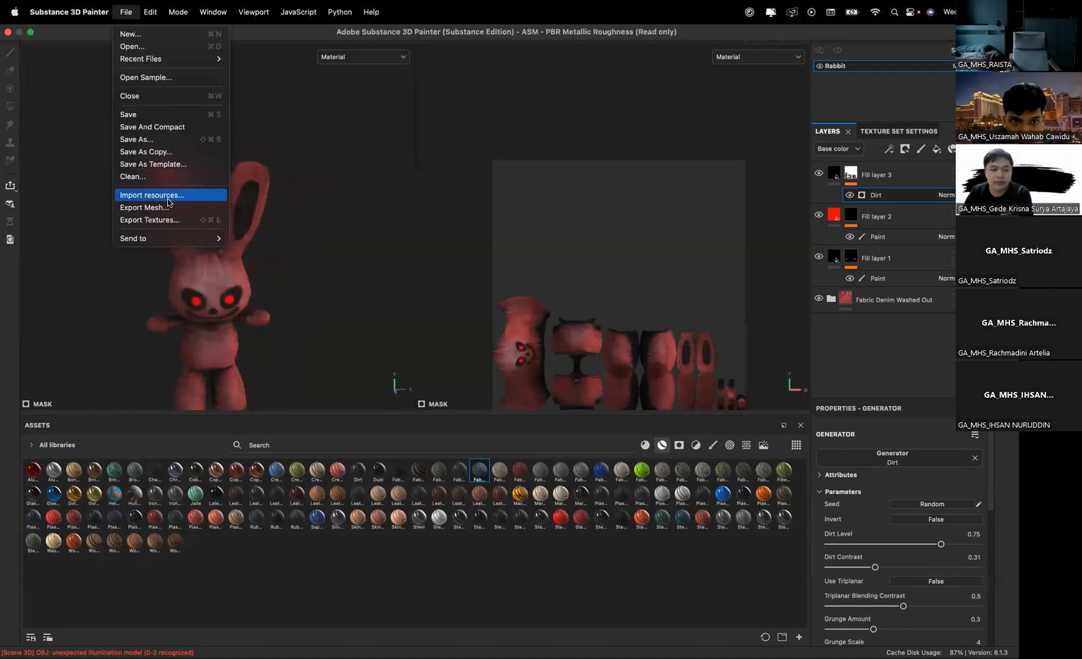
pyautogui.click(150, 219)
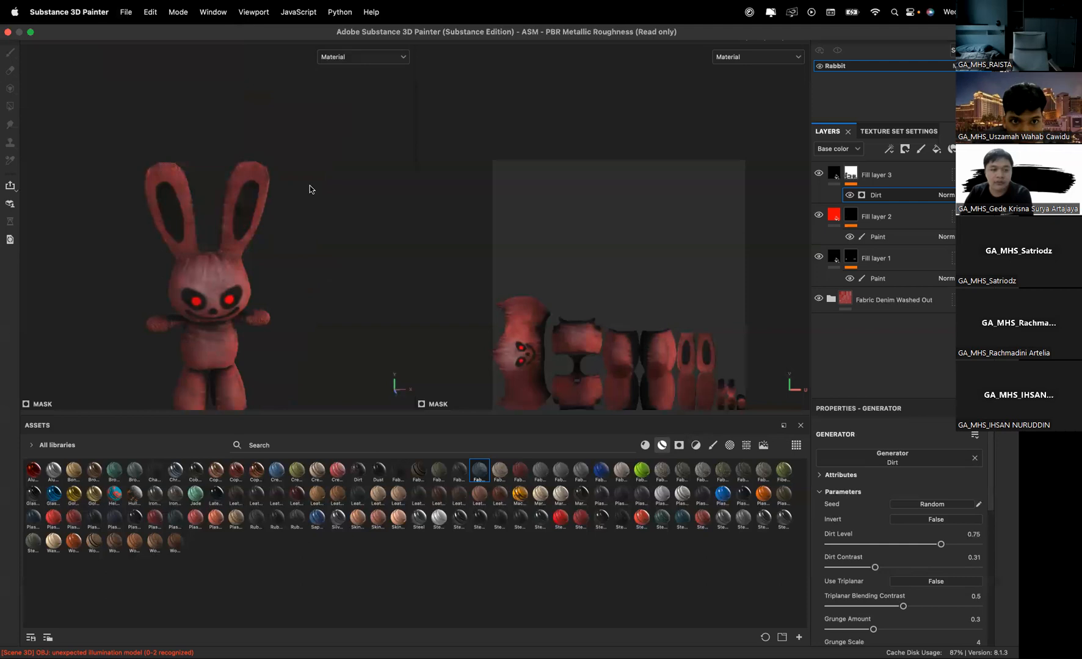
pyautogui.click(550, 192)
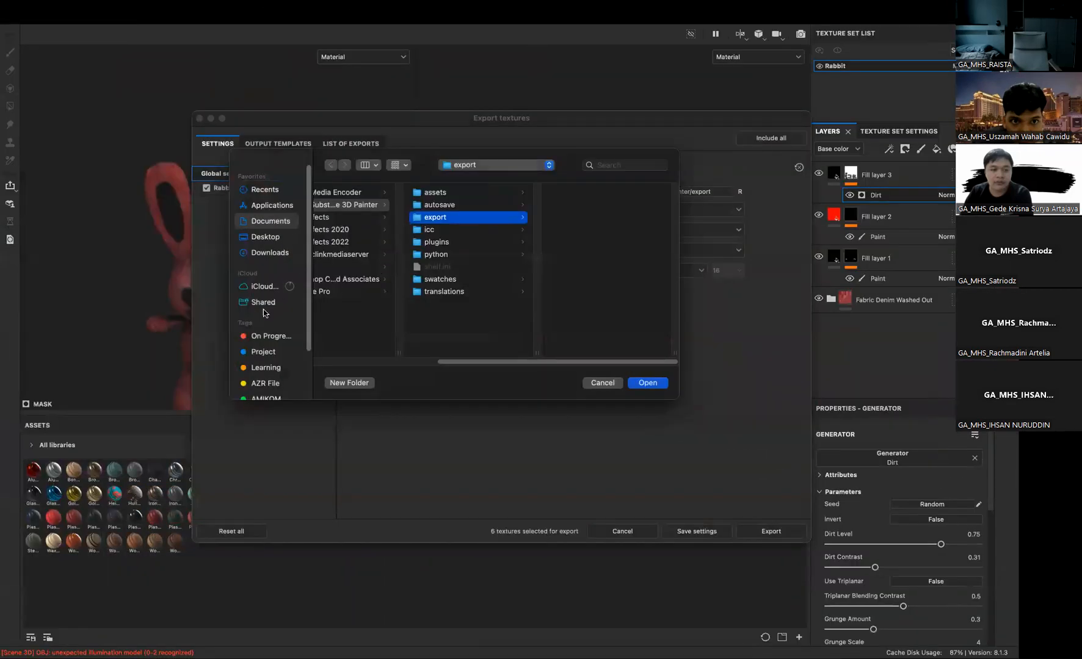
pyautogui.click(267, 336)
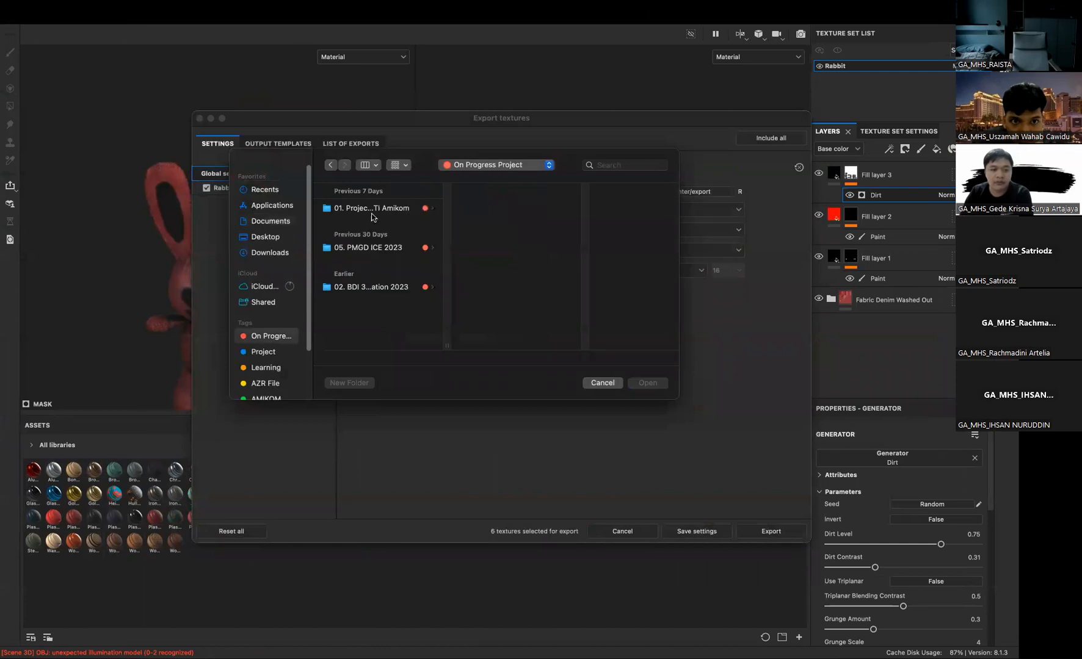
pyautogui.click(367, 247)
pyautogui.click(504, 329)
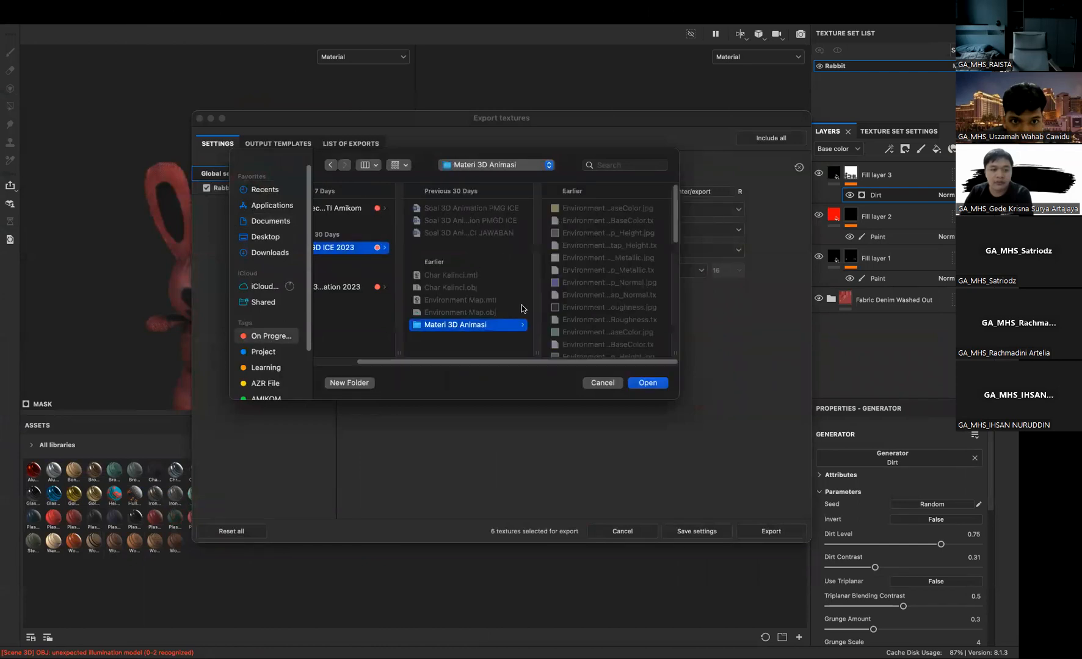
pyautogui.click(448, 336)
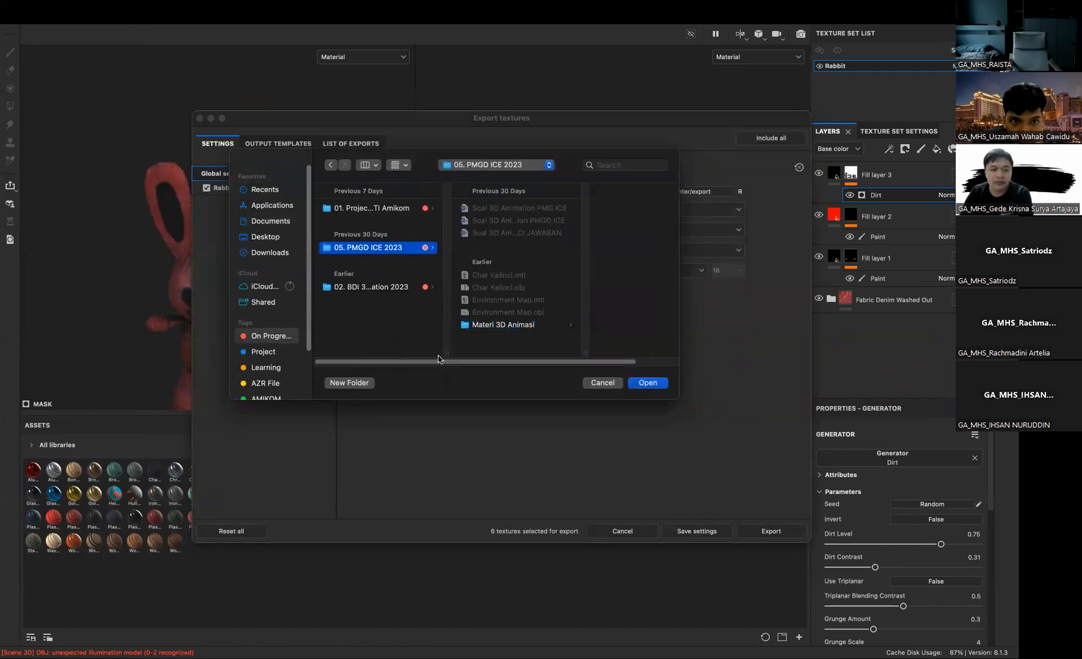
# Create a folder named Kelinci, choose it as the output directory, and export the Rabbit textures
pyautogui.click(361, 387)
pyautogui.write('Kelinci')
pyautogui.press('Return')
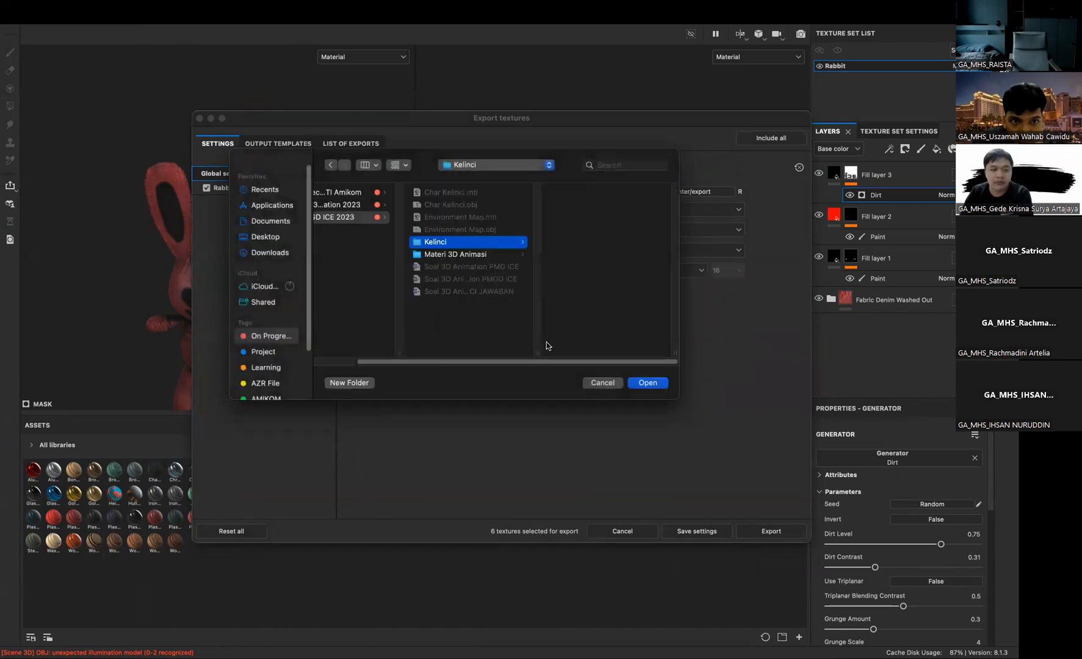
pyautogui.click(648, 383)
pyautogui.click(770, 531)
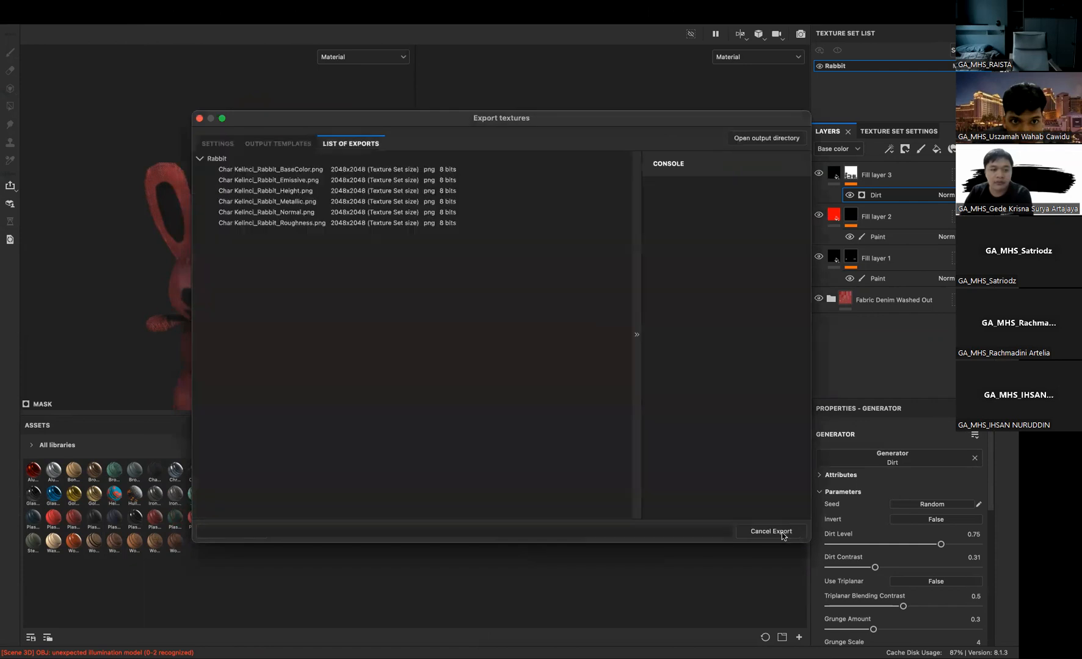
# Switch to Maya and apply the Substance Arnold workflow using the BaseColor, Height, Metallic, Normal and Roughness maps from the Kelinci folder
pyautogui.hotkey('ctrl', 'Right')
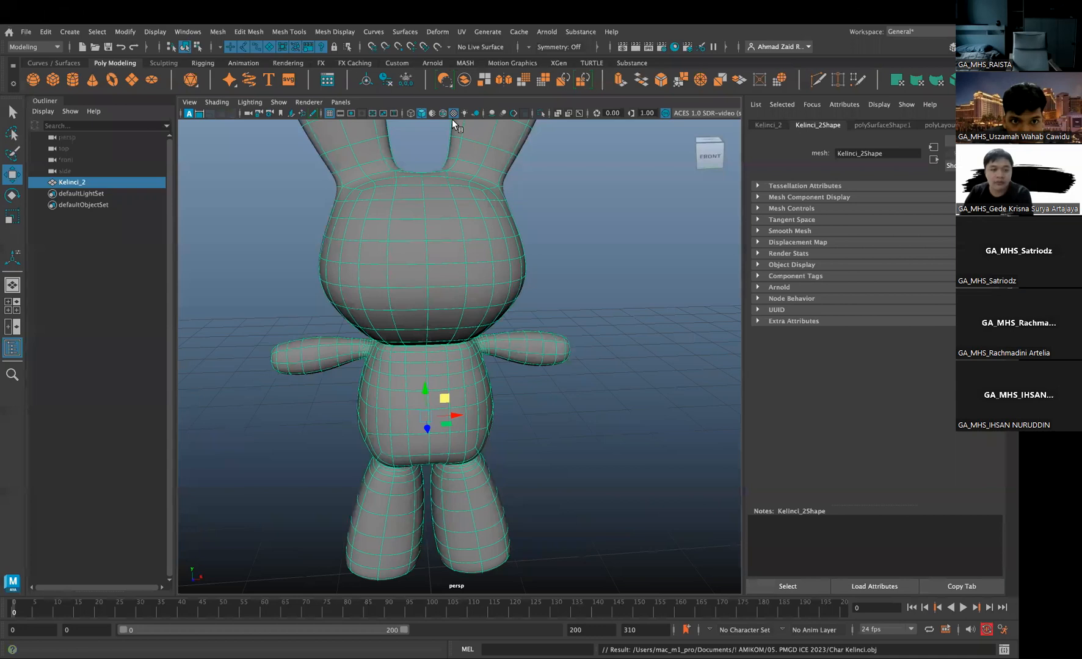
pyautogui.click(581, 33)
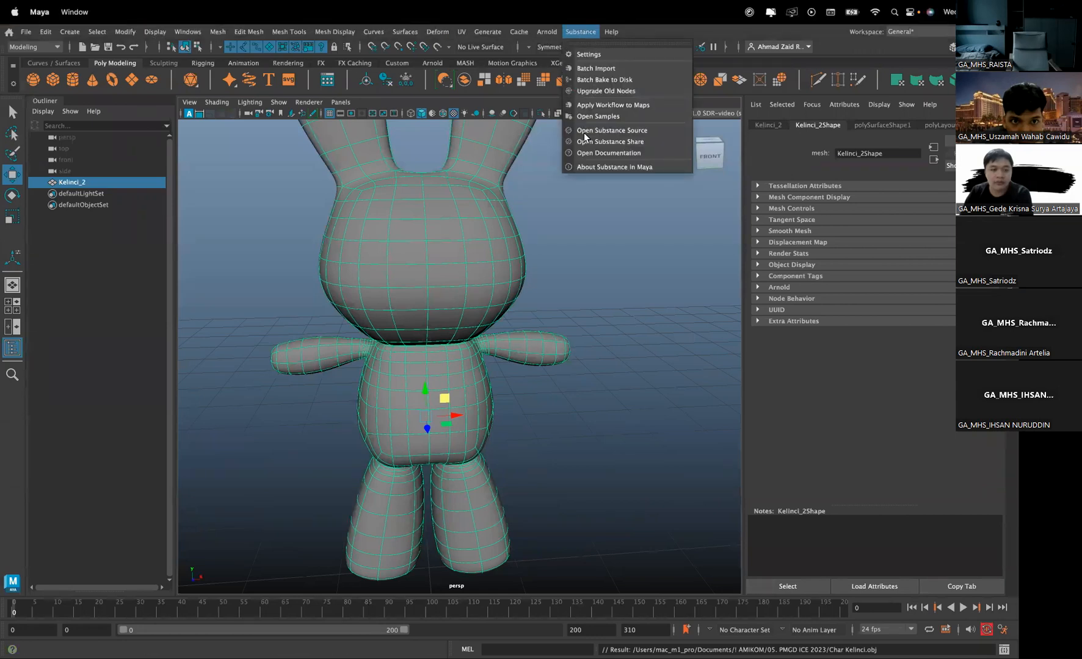
pyautogui.click(599, 106)
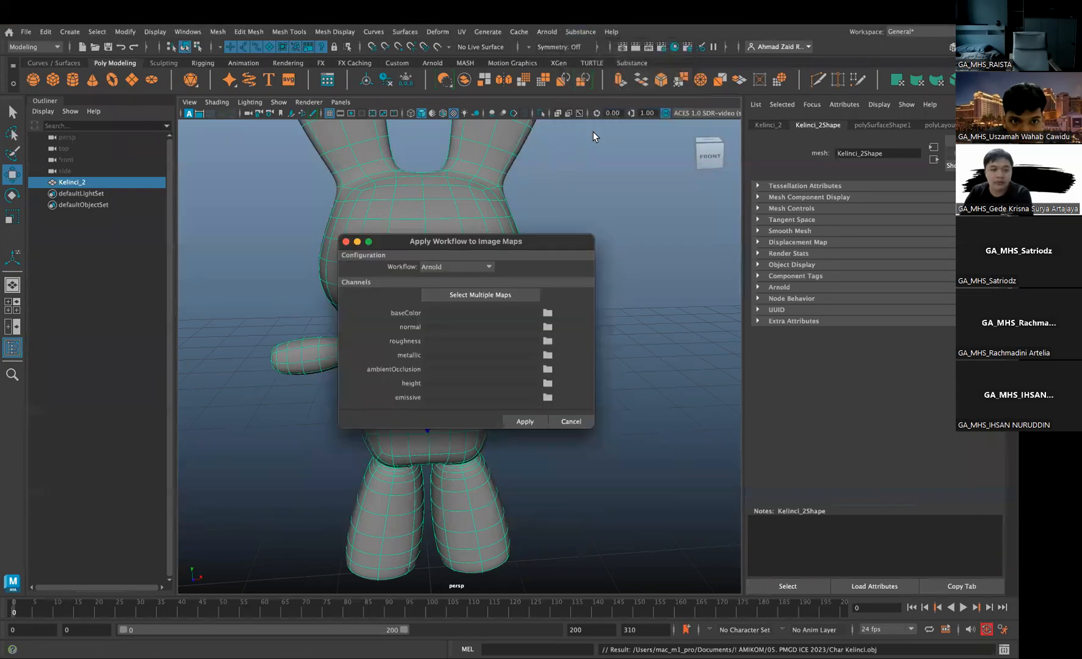
pyautogui.click(490, 293)
pyautogui.doubleClick(215, 172)
pyautogui.click(227, 172)
pyautogui.keyDown('shift'); pyautogui.click(221, 212); pyautogui.keyUp('shift')
pyautogui.click(648, 424)
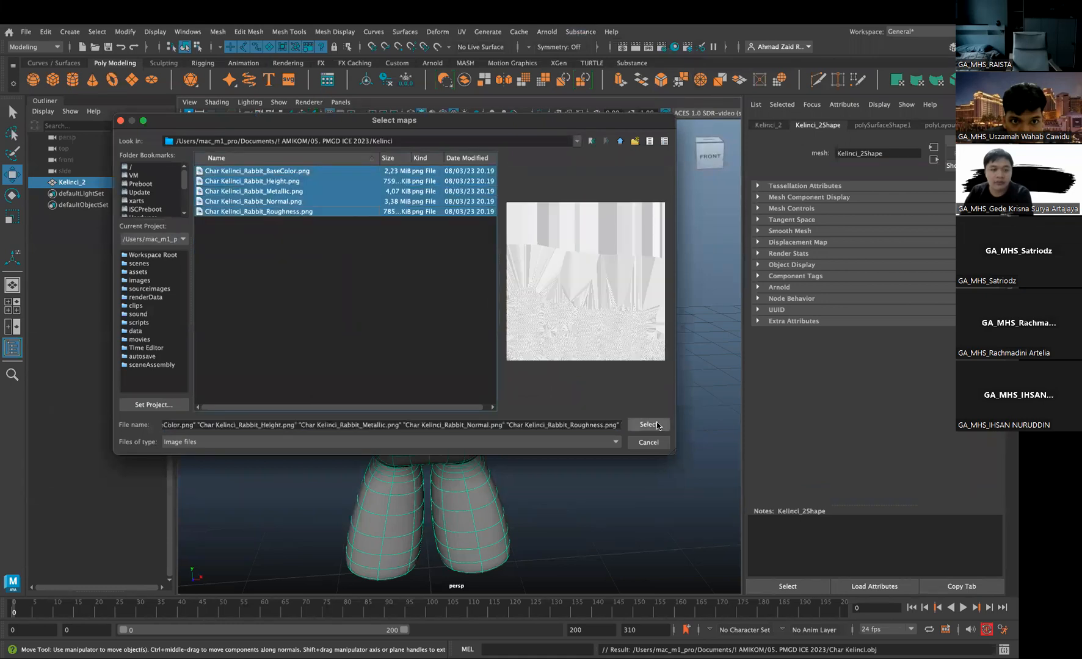
pyautogui.click(533, 423)
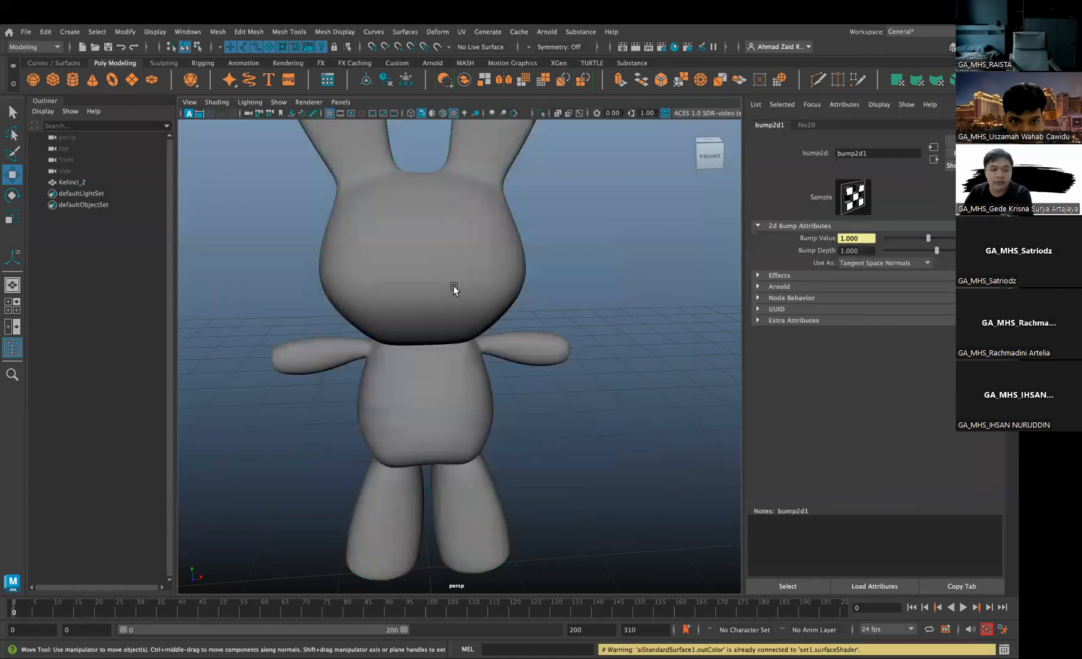
# Assign the existing aiStandardSurface1 material to the rabbit mesh and reselect the mesh
pyautogui.click(426, 271)
pyautogui.moveTo(429, 273); pyautogui.dragTo(523, 567, button='right')
pyautogui.click(610, 207)
pyautogui.click(462, 273)
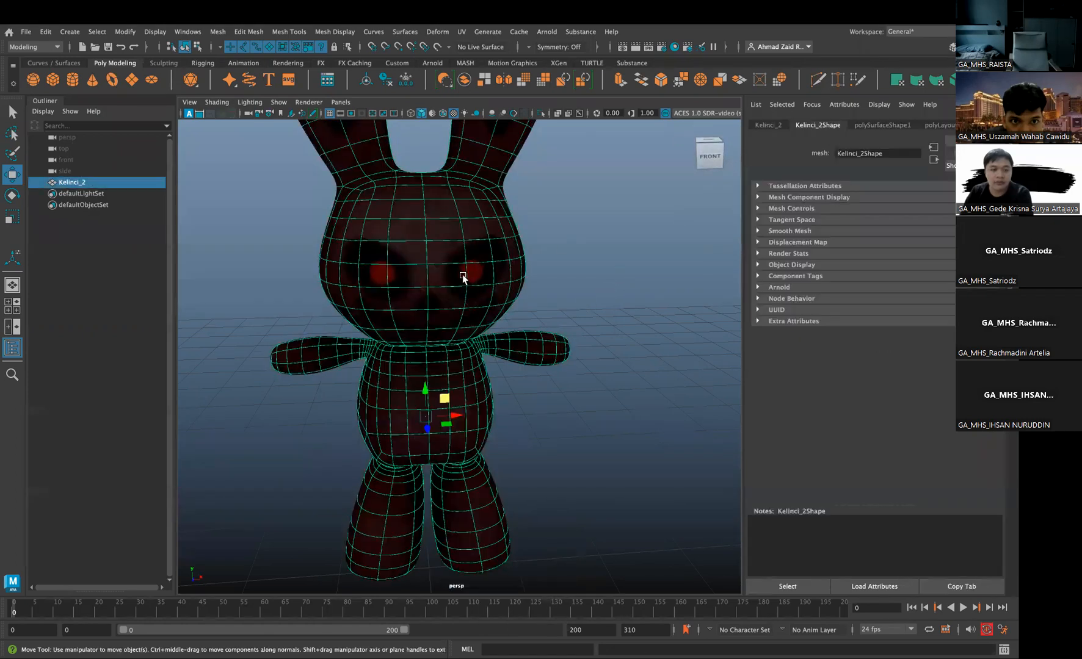
# Delete all construction history in the scene to clear the rabbit's UV cut nodes
pyautogui.scroll(-5, 884, 130)
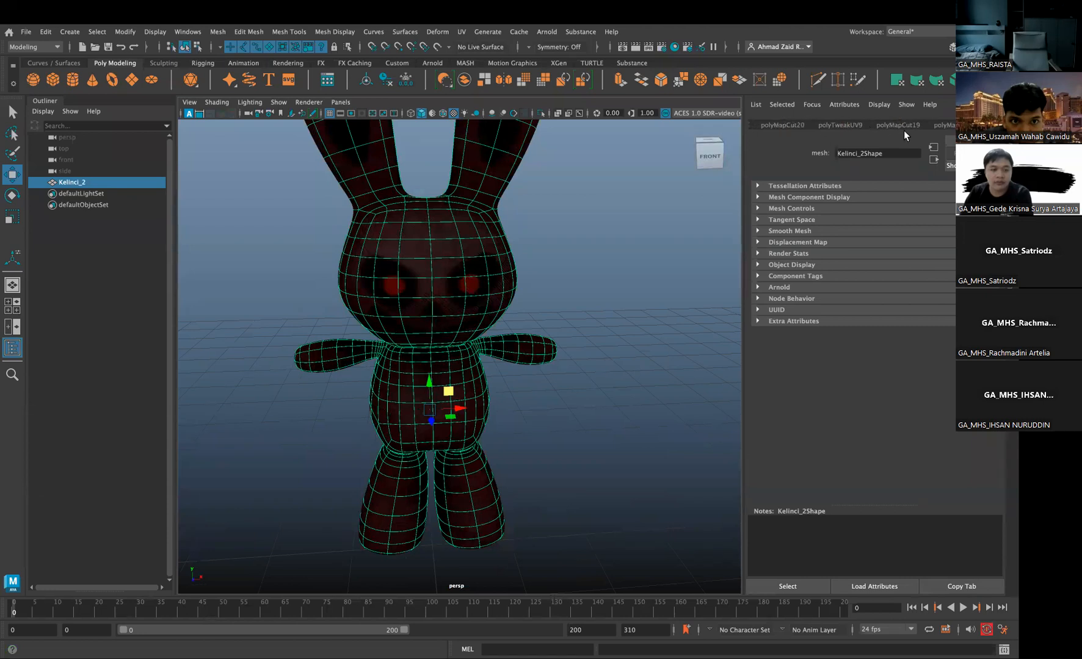
pyautogui.click(943, 124)
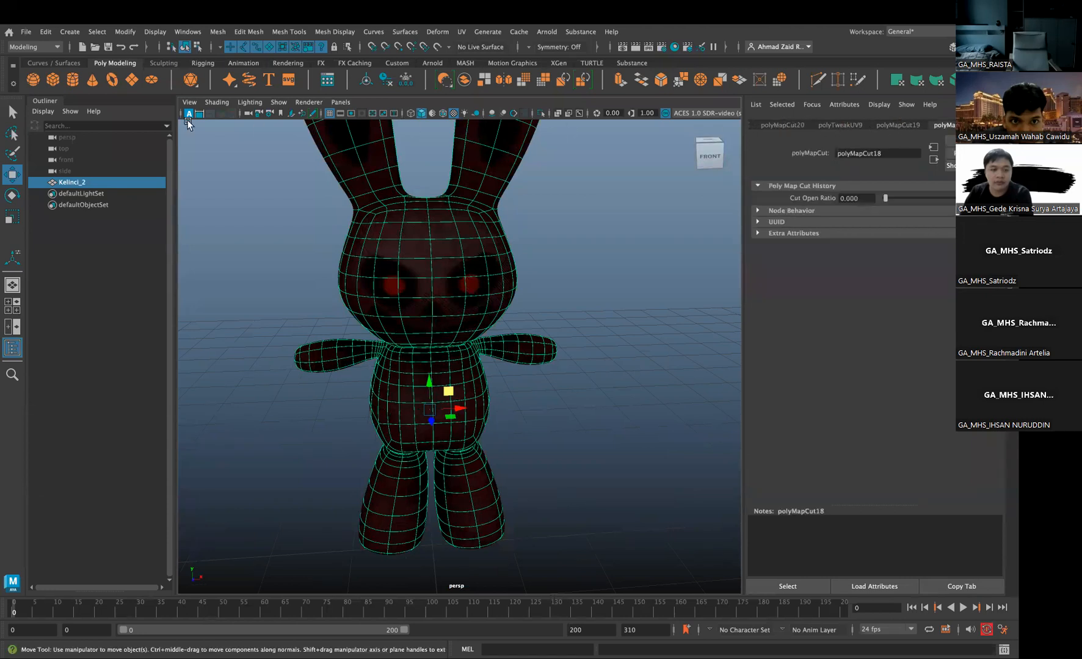
pyautogui.click(41, 30)
pyautogui.moveTo(116, 178)
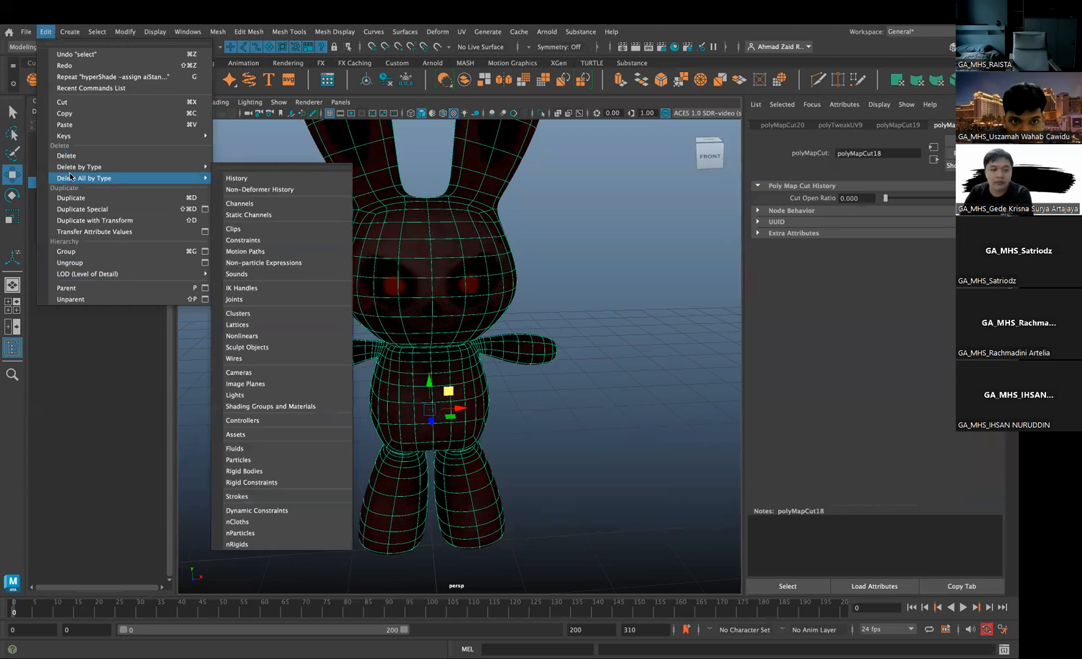
pyautogui.click(237, 178)
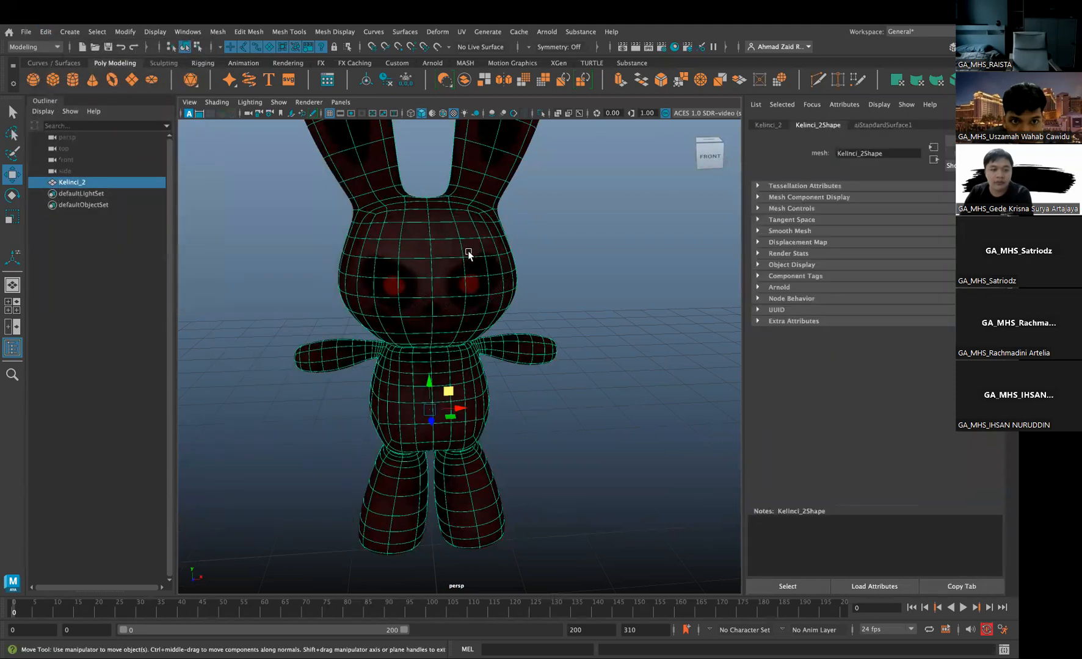
# Rename the rabbit's aiStandardSurface1 material to RAbbit and deselect the mesh
pyautogui.click(875, 125)
pyautogui.moveTo(905, 153); pyautogui.dragTo(810, 151)
pyautogui.write('RAbbit')
pyautogui.press('Return')
pyautogui.click(540, 266)
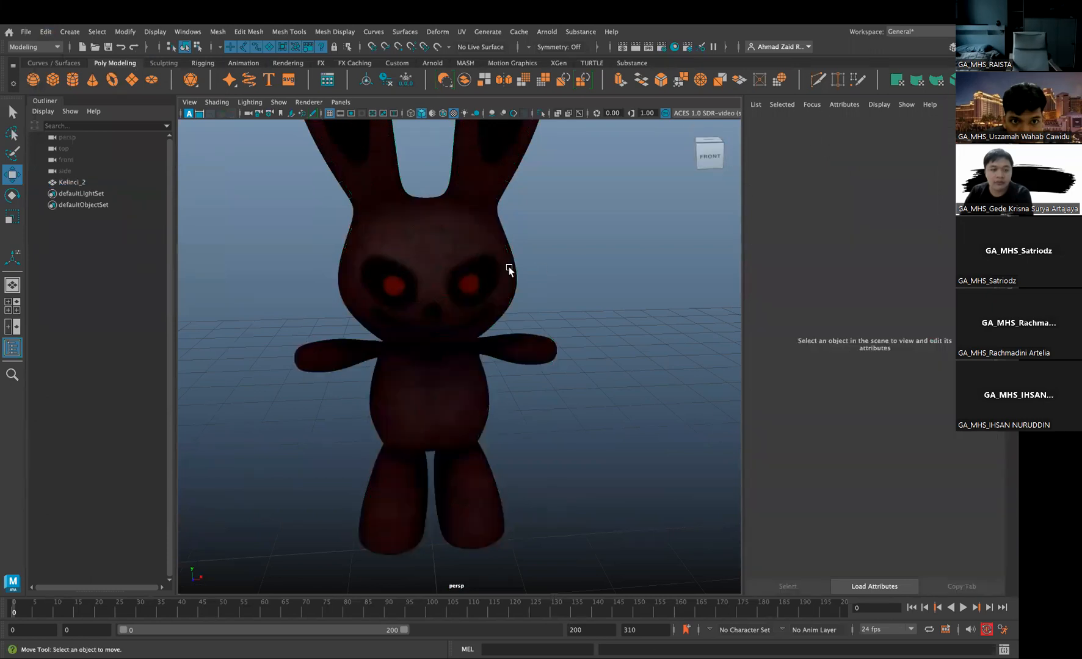
# Set the perspective viewport's view transform to Un-tone-mapped
pyautogui.keyDown('alt'); pyautogui.moveTo(541, 261); pyautogui.dragTo(564, 118); pyautogui.keyUp('alt')
pyautogui.click(689, 115)
pyautogui.click(693, 136)
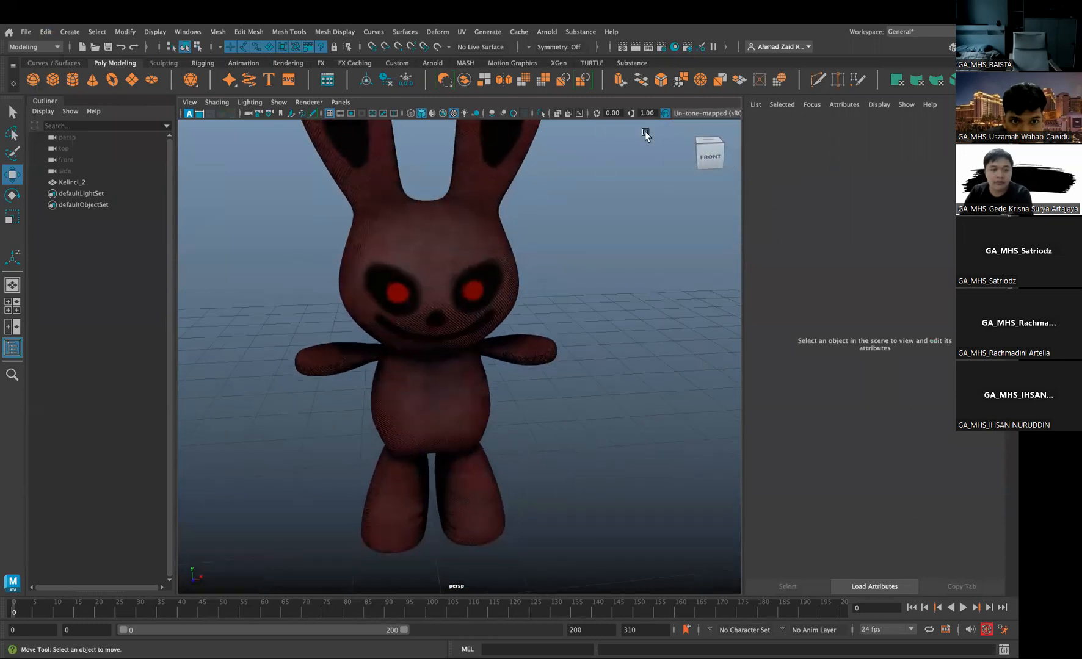
# Compare the perspective viewport's Log and Raw view transforms and set it to Unity neutral tone-map (sRGB)
pyautogui.click(682, 113)
pyautogui.click(686, 150)
pyautogui.click(699, 119)
pyautogui.click(692, 159)
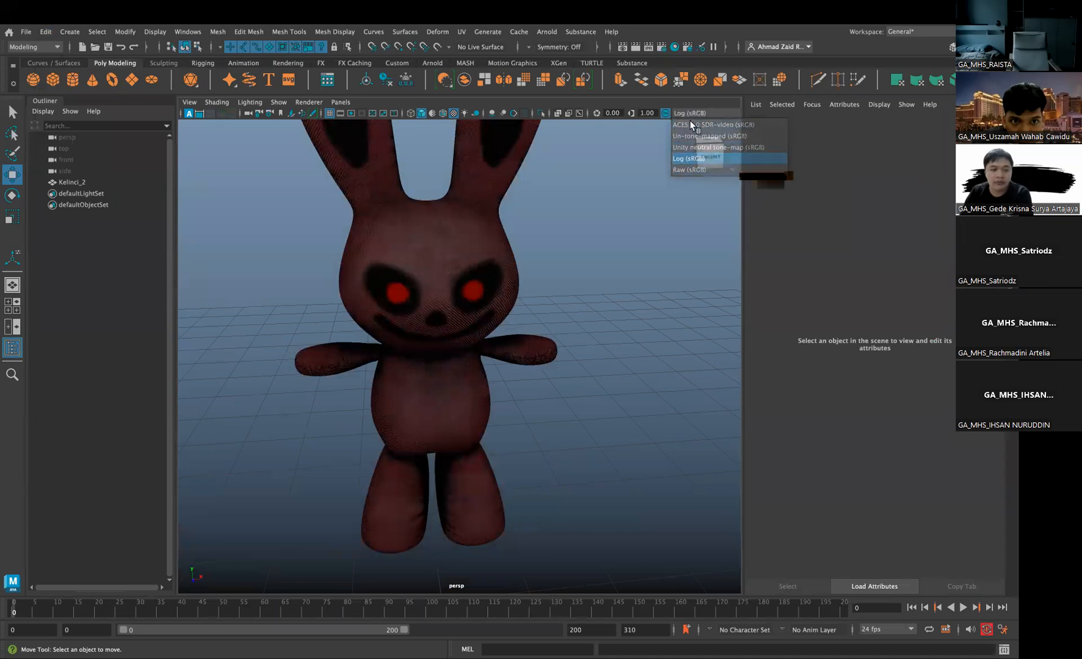
pyautogui.click(694, 116)
pyautogui.click(684, 170)
pyautogui.click(699, 113)
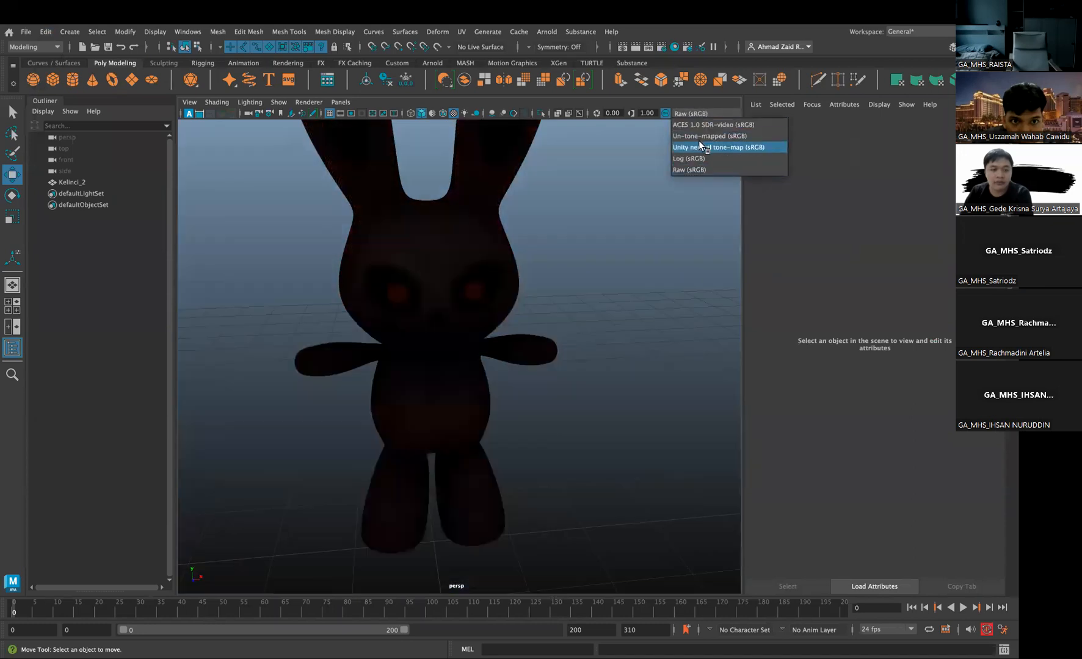
pyautogui.click(698, 147)
# Examine the textured rabbit's face and body from several angles, and save the scene
pyautogui.keyDown('alt'); pyautogui.moveTo(459, 256); pyautogui.dragTo(513, 271); pyautogui.keyUp('alt')
pyautogui.scroll(-5, 474, 271)
pyautogui.scroll(5, 512, 271)
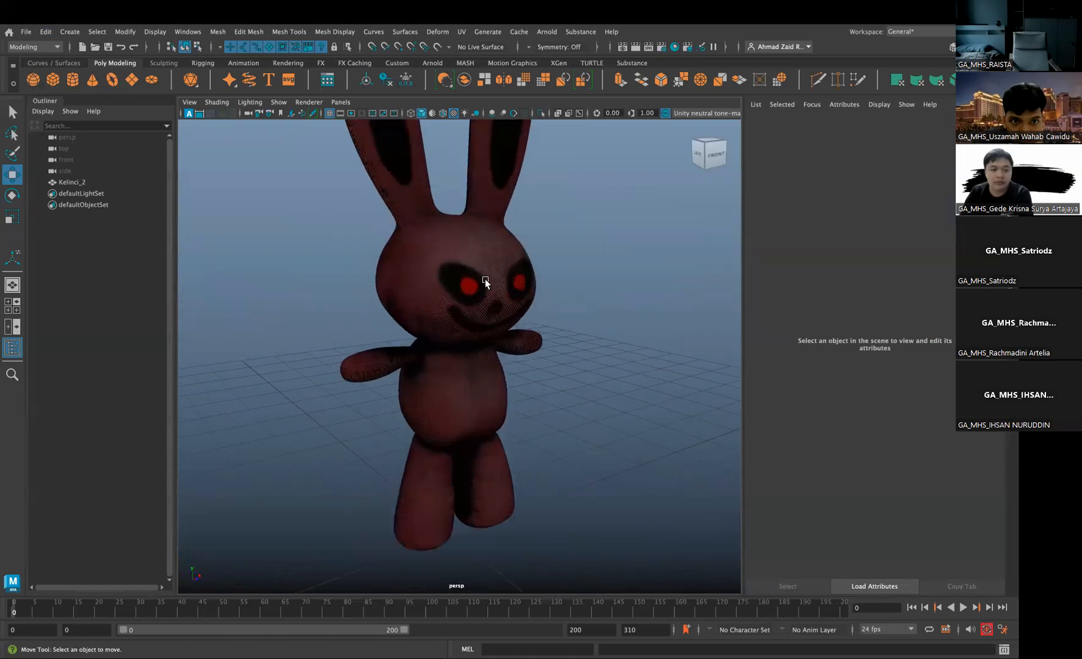
pyautogui.keyDown('alt'); pyautogui.moveTo(489, 312); pyautogui.dragTo(462, 300); pyautogui.keyUp('alt')
pyautogui.scroll(8, 462, 300)
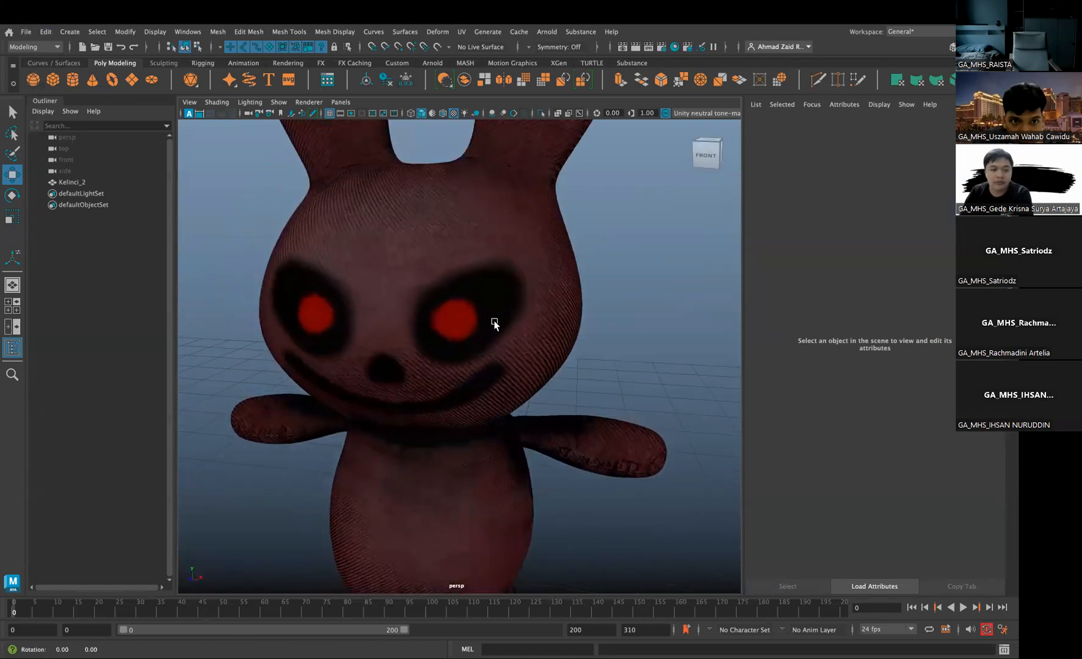
pyautogui.scroll(-8, 509, 322)
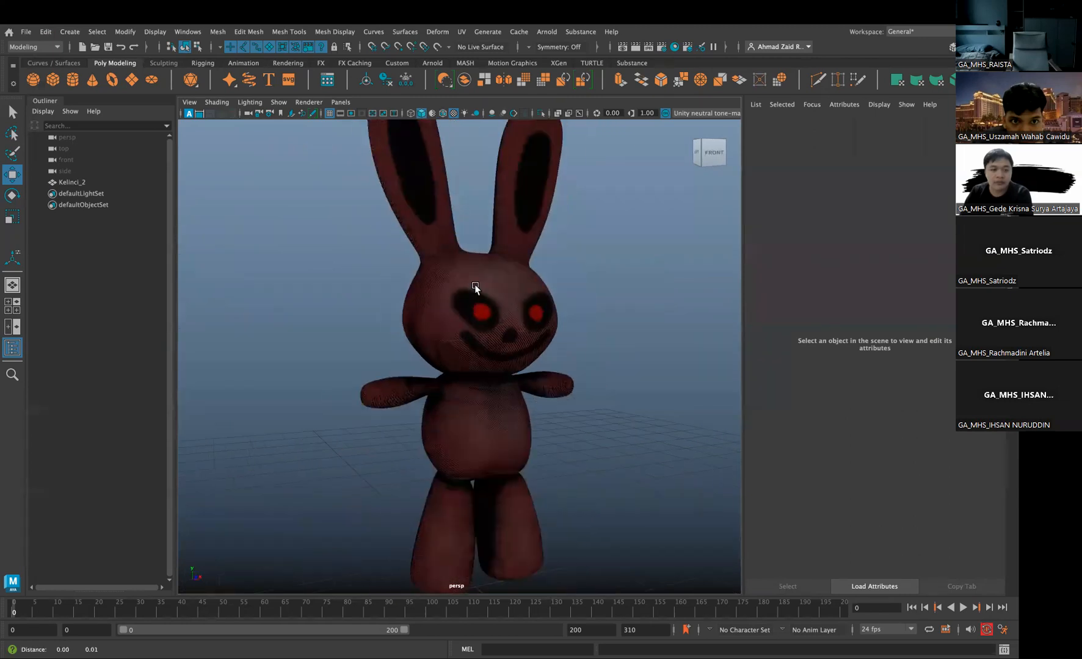
pyautogui.scroll(-4, 481, 283)
pyautogui.keyDown('alt'); pyautogui.moveTo(610, 285); pyautogui.dragTo(514, 311); pyautogui.keyUp('alt')
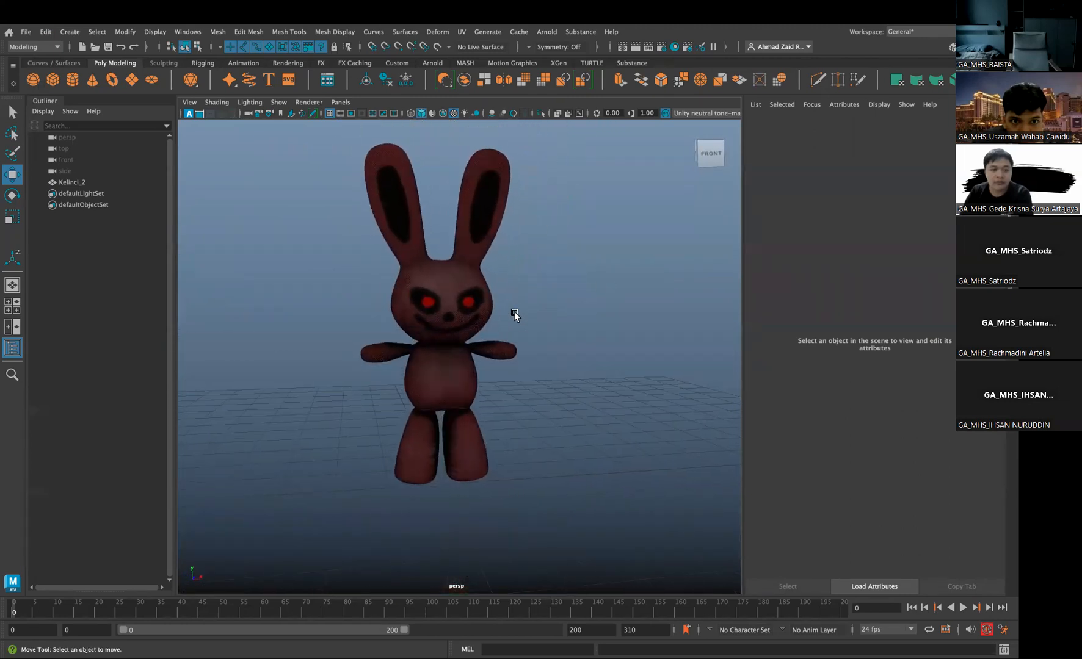
pyautogui.press('super+s')
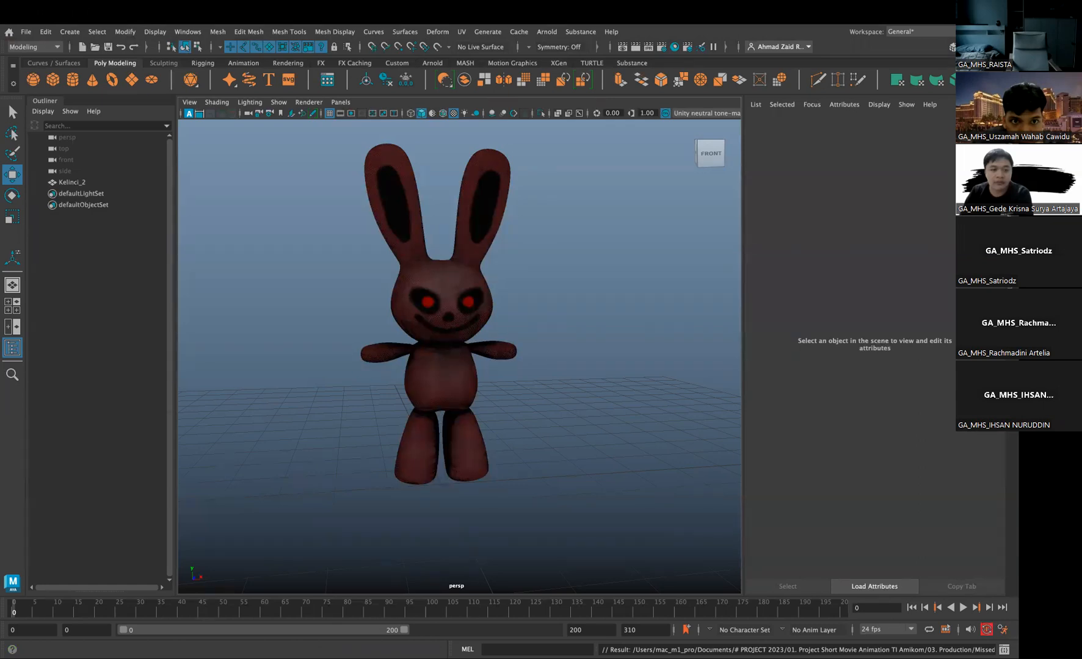
# Select the rabbit mesh and open the Quick Rig tool for it in Step-By-Step mode
pyautogui.scroll(3, 517, 249)
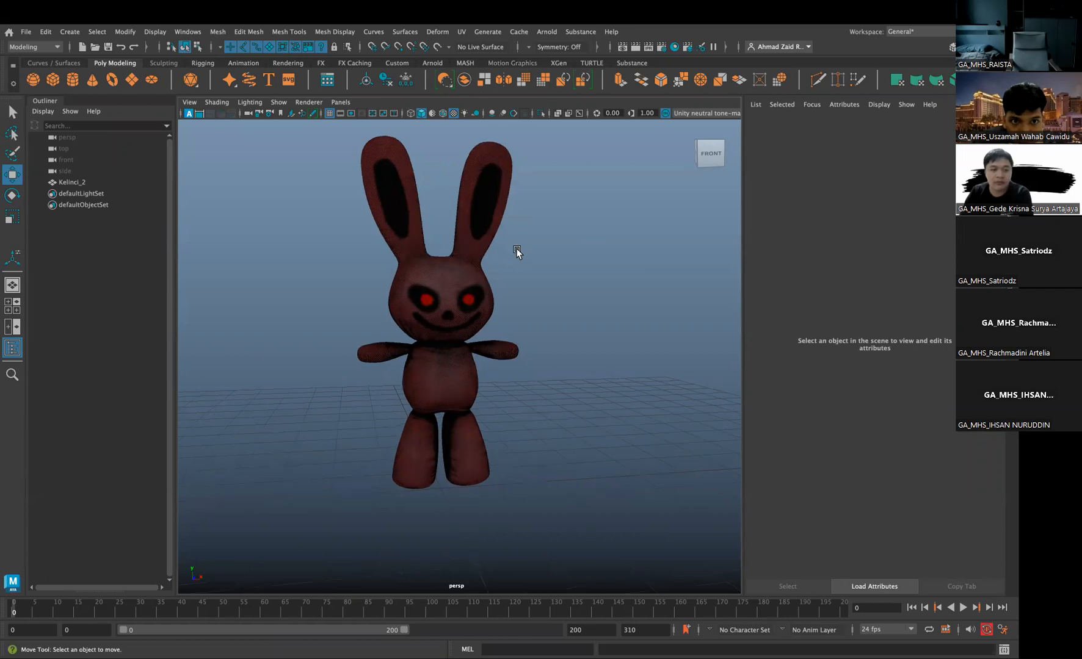
pyautogui.keyDown('alt'); pyautogui.moveTo(517, 248); pyautogui.dragTo(453, 403); pyautogui.keyUp('alt')
pyautogui.click(483, 377)
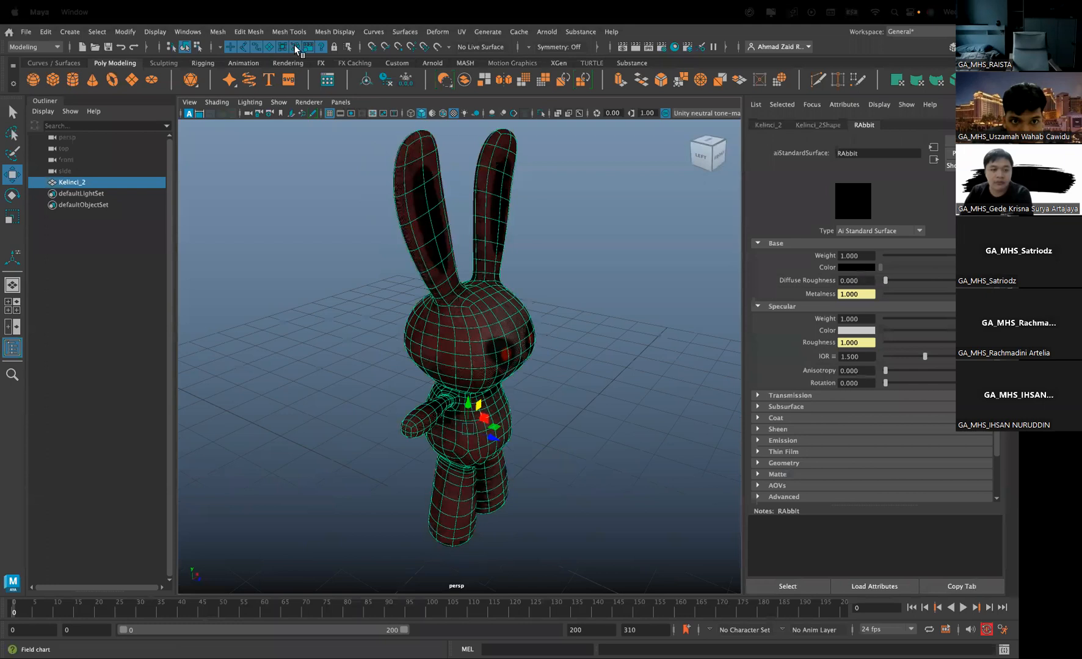
pyautogui.click(187, 32)
pyautogui.moveTo(244, 122)
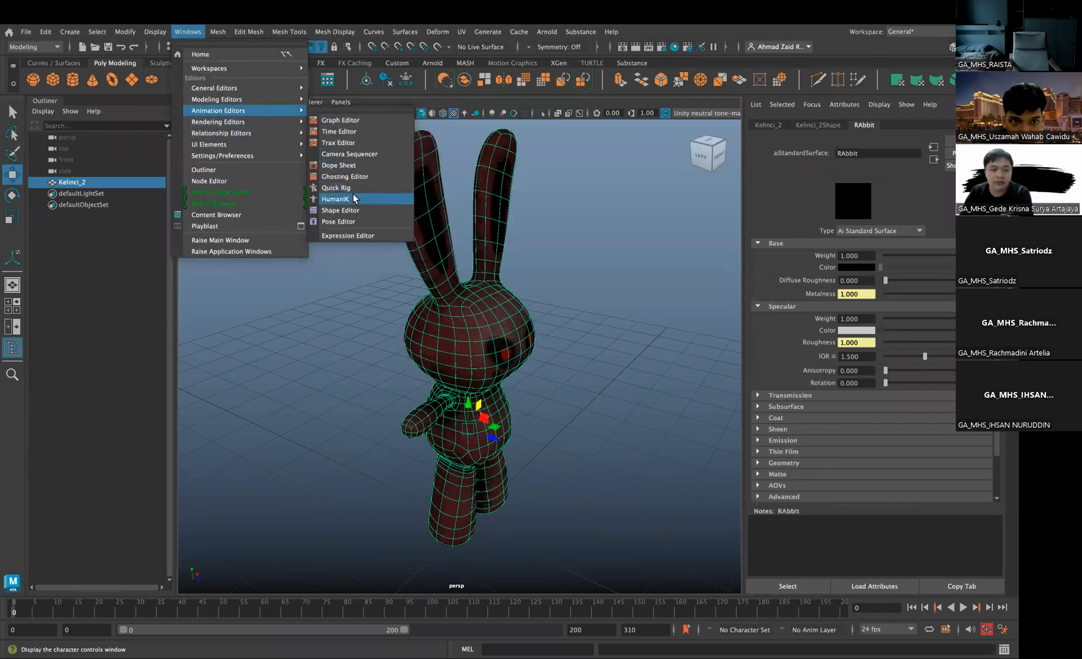
pyautogui.click(355, 188)
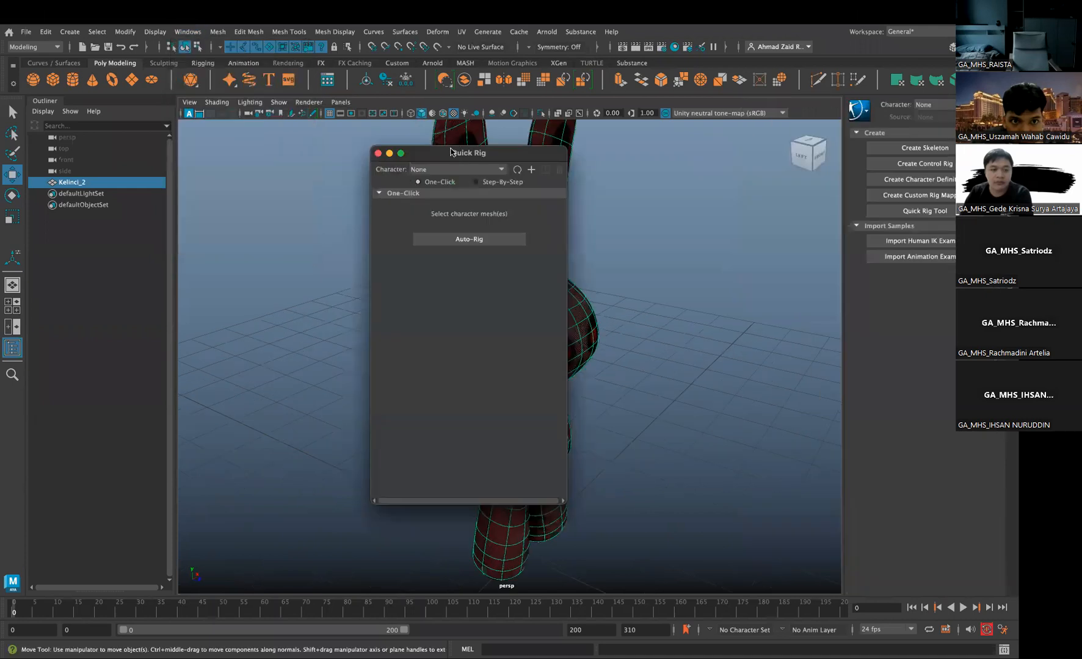
pyautogui.click(309, 191)
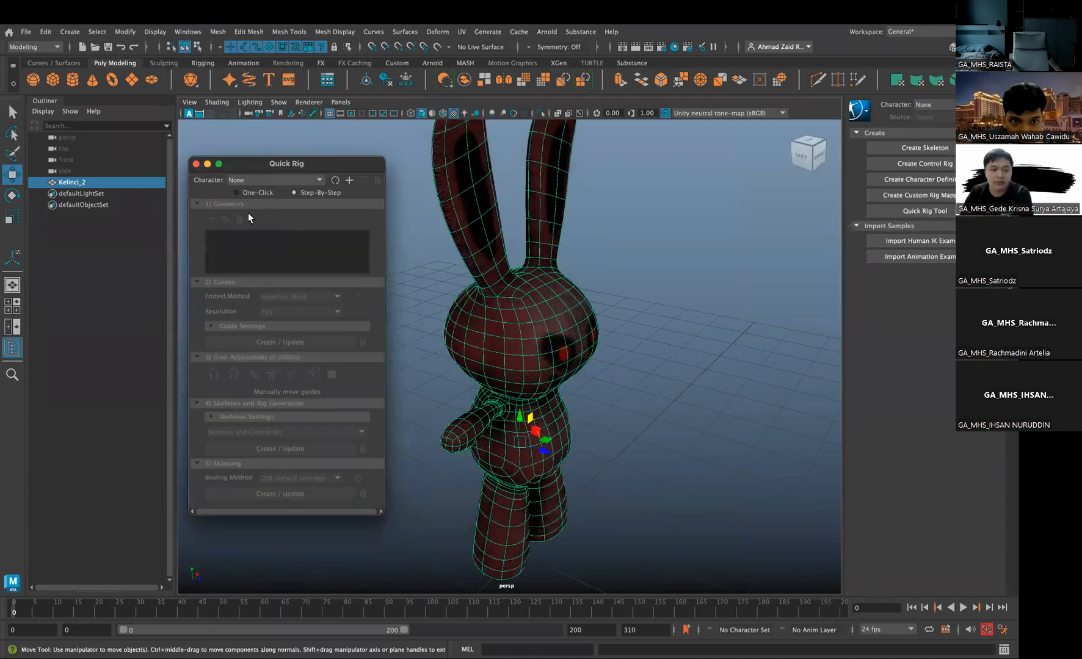
pyautogui.keyDown('alt'); pyautogui.moveTo(551, 298); pyautogui.dragTo(330, 186); pyautogui.keyUp('alt')
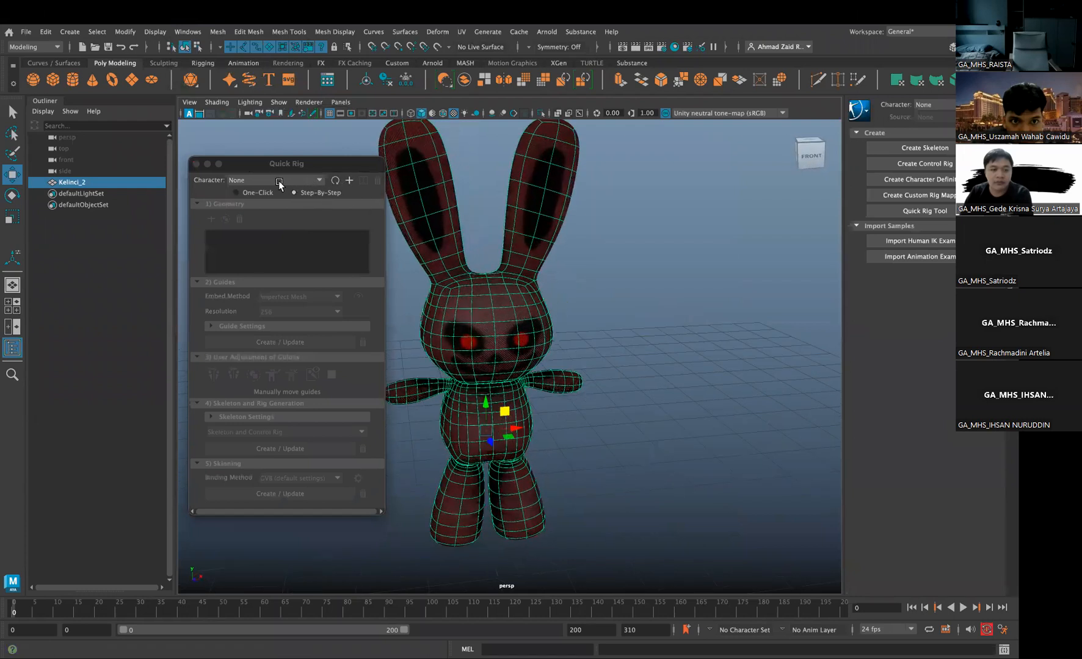
# Create a new Quick Rig character, add the Kelinci_2 mesh as its geometry and generate the guides
pyautogui.click(277, 181)
pyautogui.click(277, 191)
pyautogui.click(349, 180)
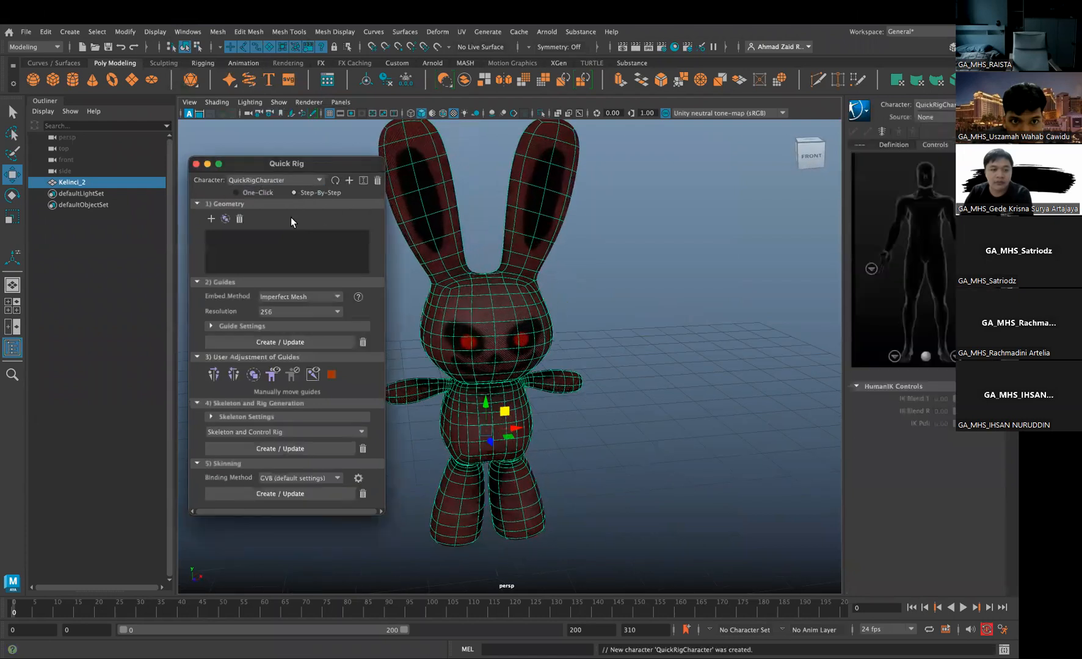
pyautogui.click(212, 220)
pyautogui.click(281, 344)
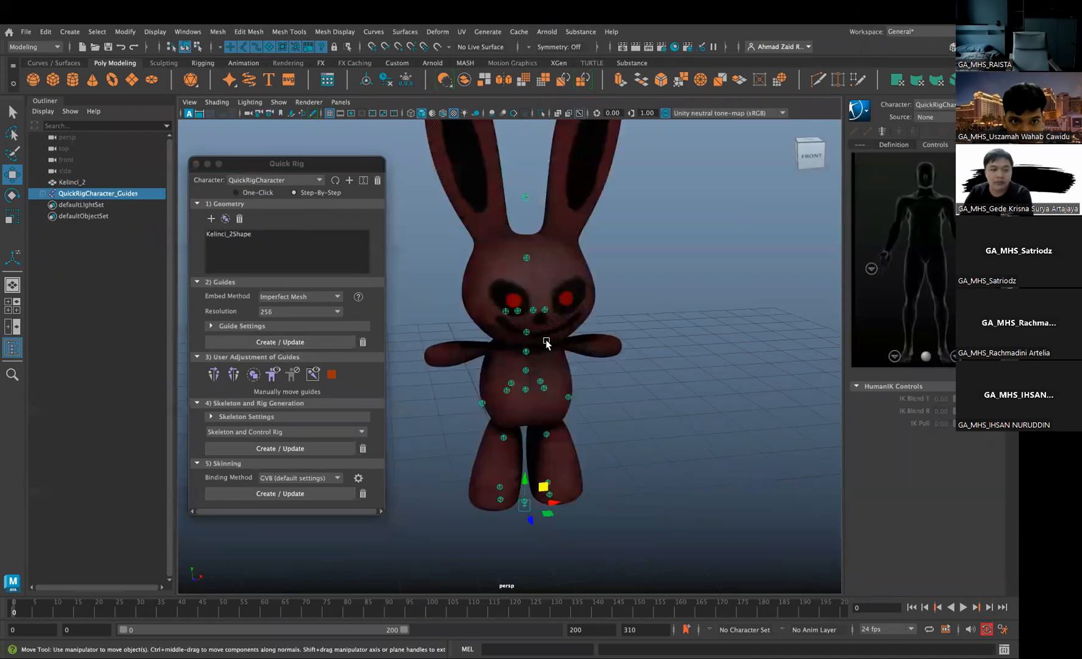
# Move the outermost left arm guide to the tip of the rabbit's left arm and mirror it to the right arm
pyautogui.click(581, 403)
pyautogui.moveTo(592, 401); pyautogui.dragTo(640, 312)
pyautogui.keyDown('alt'); pyautogui.moveTo(624, 343); pyautogui.dragTo(701, 296); pyautogui.keyUp('alt')
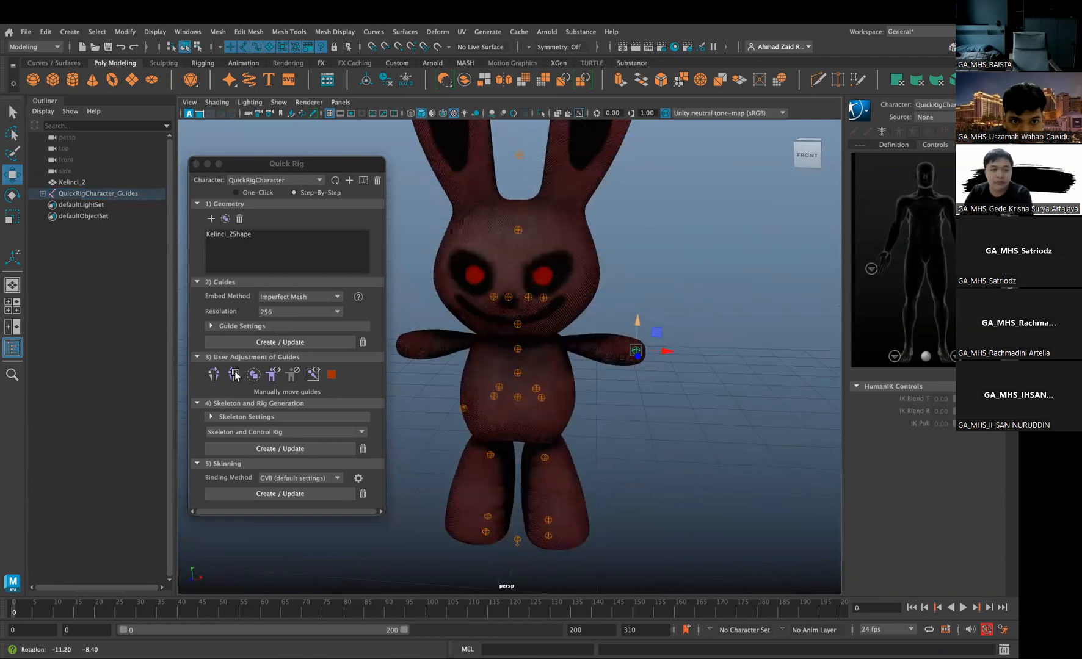
pyautogui.click(233, 375)
# Move the LeftUpLeg guide to the middle of the left arm at about X 0.999, Y 2.63, and mirror it to the right
pyautogui.click(547, 389)
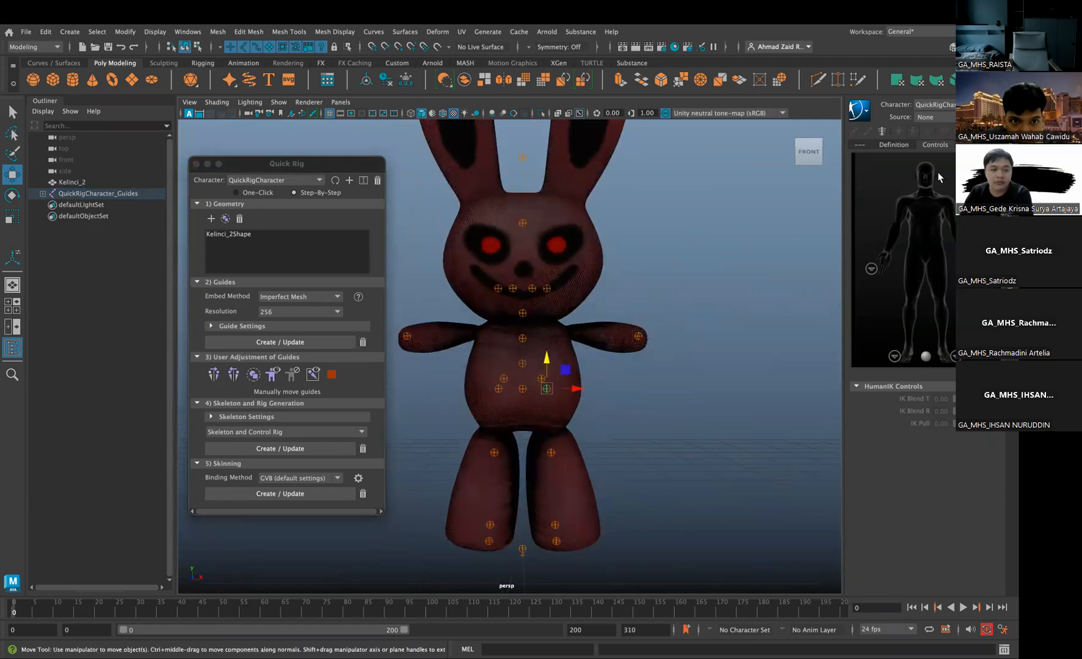
pyautogui.hotkey('ctrl', 'a')
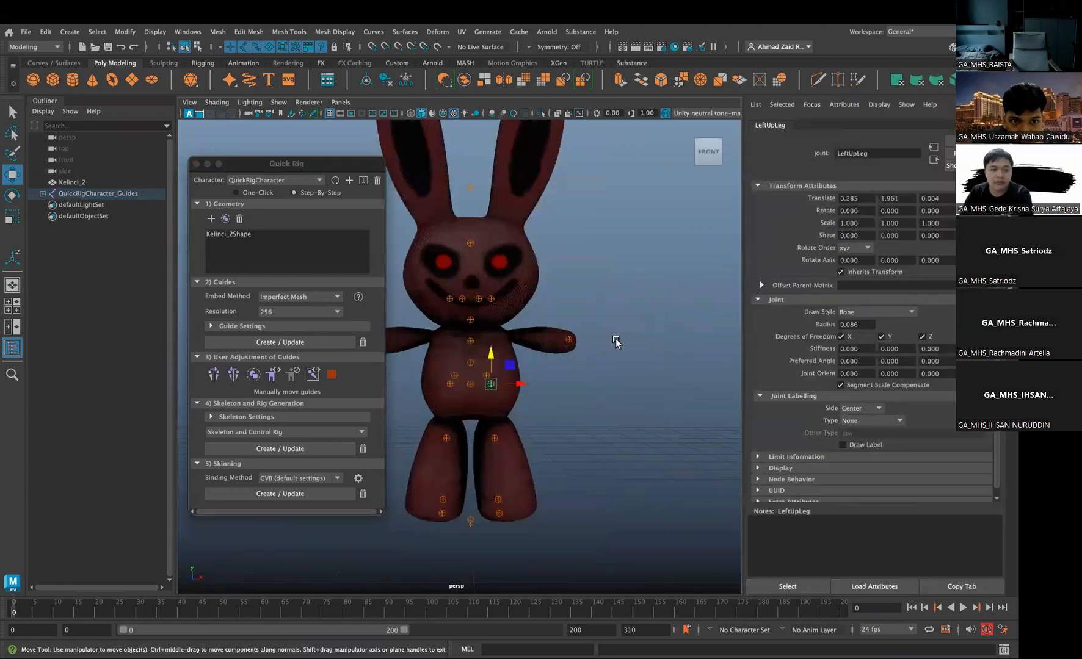
pyautogui.moveTo(595, 371); pyautogui.dragTo(573, 318, button='middle')
pyautogui.moveTo(573, 318); pyautogui.dragTo(593, 326)
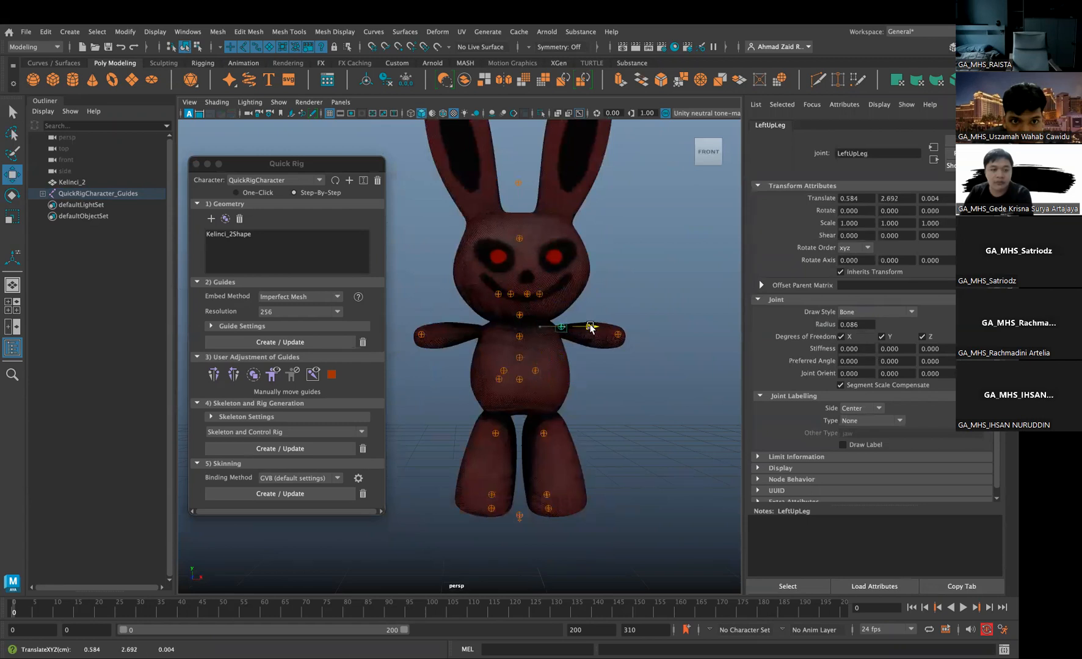
pyautogui.click(537, 296)
pyautogui.click(538, 293)
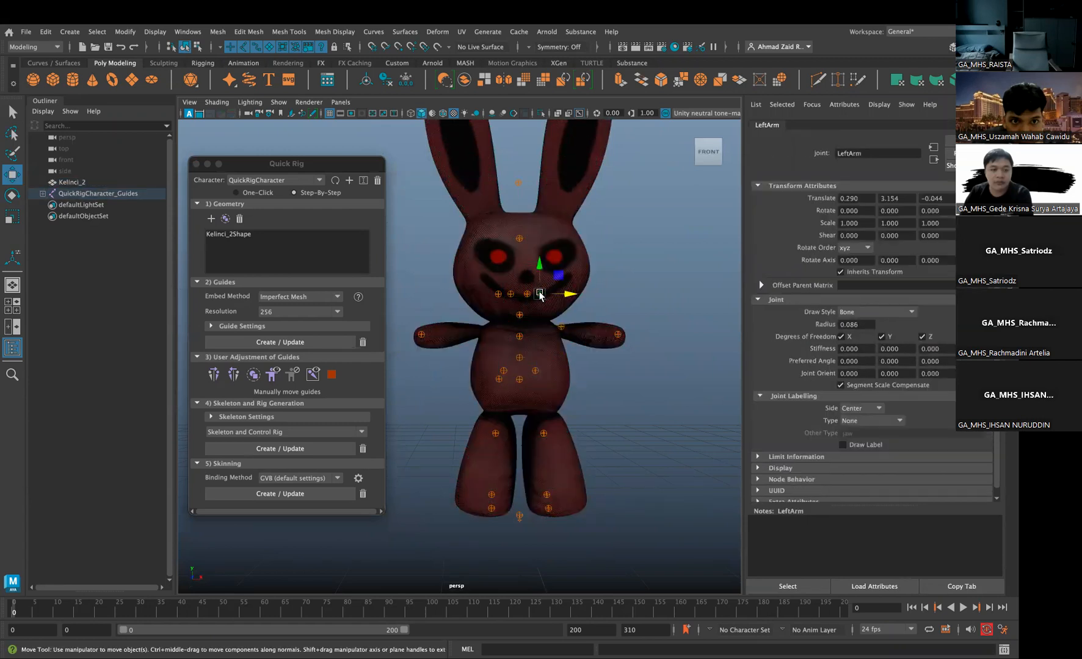
pyautogui.scroll(3, 603, 337)
pyautogui.click(590, 318)
pyautogui.moveTo(616, 318)
pyautogui.mouseDown()
pyautogui.moveTo(651, 323)
pyautogui.moveTo(634, 337)
pyautogui.moveTo(628, 304)
pyautogui.moveTo(638, 340)
pyautogui.moveTo(622, 316)
pyautogui.mouseUp()
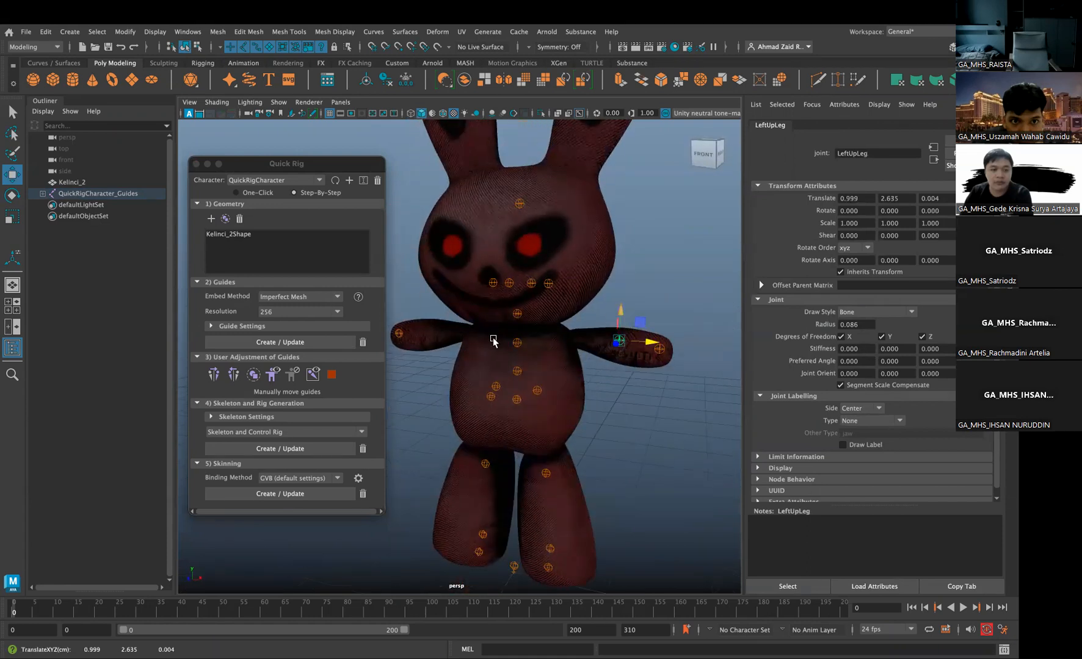
pyautogui.click(232, 375)
# Move the LeftArm guide to the base of the left arm at about X 0.573, Y 2.594, and mirror it to the right
pyautogui.click(548, 284)
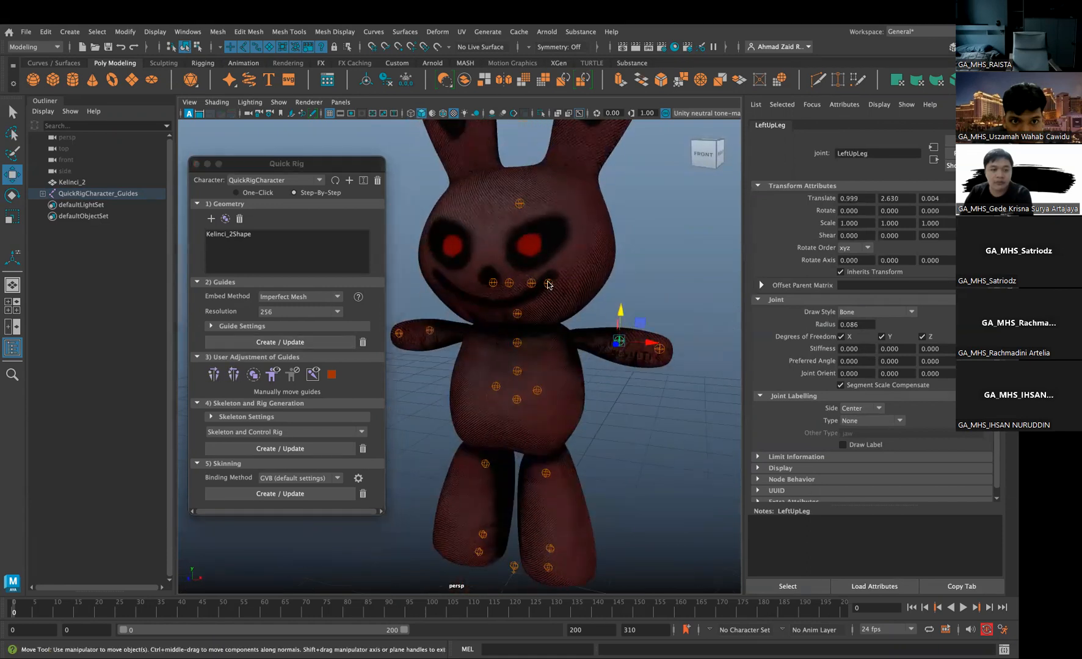
pyautogui.moveTo(549, 258); pyautogui.dragTo(605, 337)
pyautogui.keyDown('alt'); pyautogui.moveTo(545, 330); pyautogui.dragTo(520, 348); pyautogui.keyUp('alt')
pyautogui.keyDown('alt'); pyautogui.moveTo(520, 348); pyautogui.dragTo(534, 318, button='middle'); pyautogui.keyUp('alt')
pyautogui.moveTo(485, 330); pyautogui.dragTo(489, 330)
pyautogui.keyDown('alt'); pyautogui.moveTo(554, 323); pyautogui.dragTo(611, 272); pyautogui.keyUp('alt')
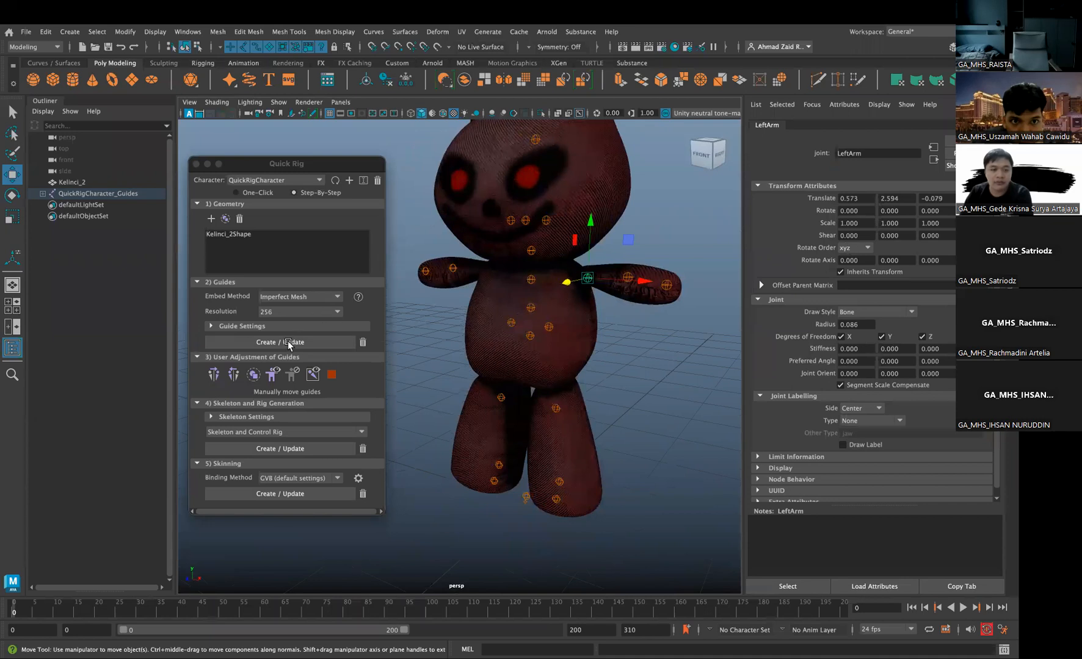
pyautogui.click(231, 373)
pyautogui.click(231, 373)
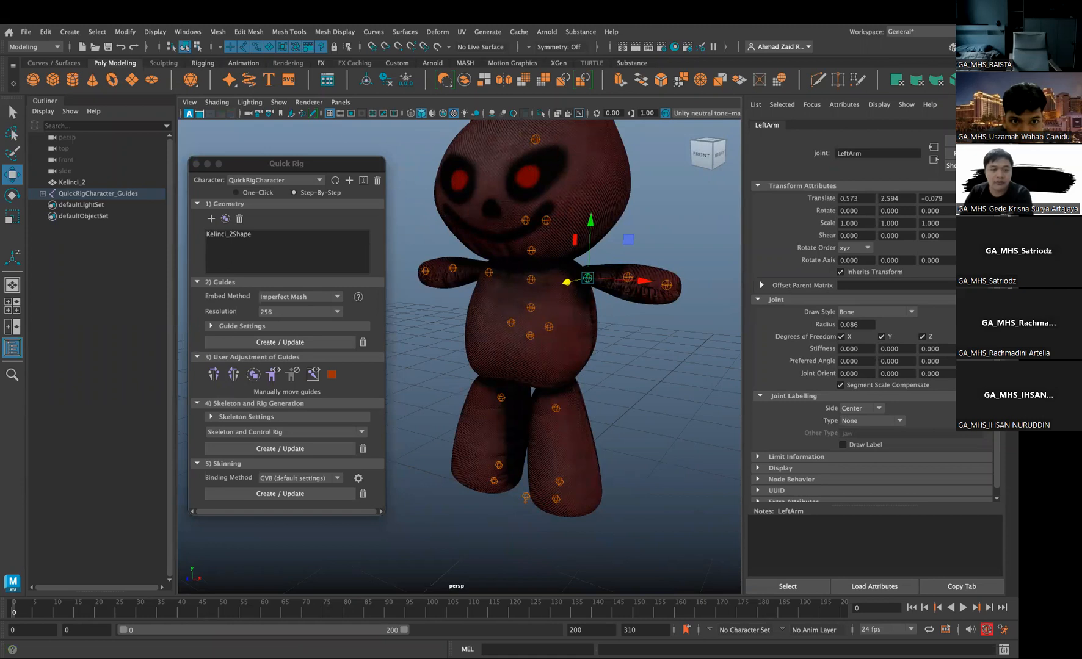
pyautogui.click(309, 223)
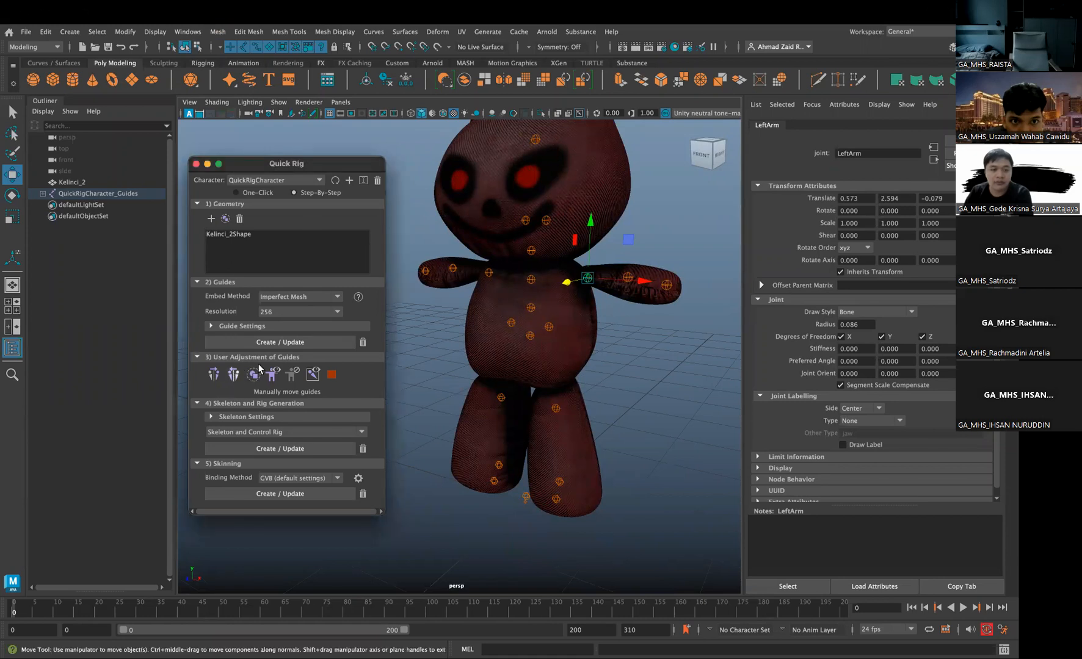
# Move the remaining right-side torso guide to the top of the right leg and mirror it to the left
pyautogui.keyDown('alt'); pyautogui.moveTo(420, 335); pyautogui.dragTo(437, 265); pyautogui.keyUp('alt')
pyautogui.click(448, 268)
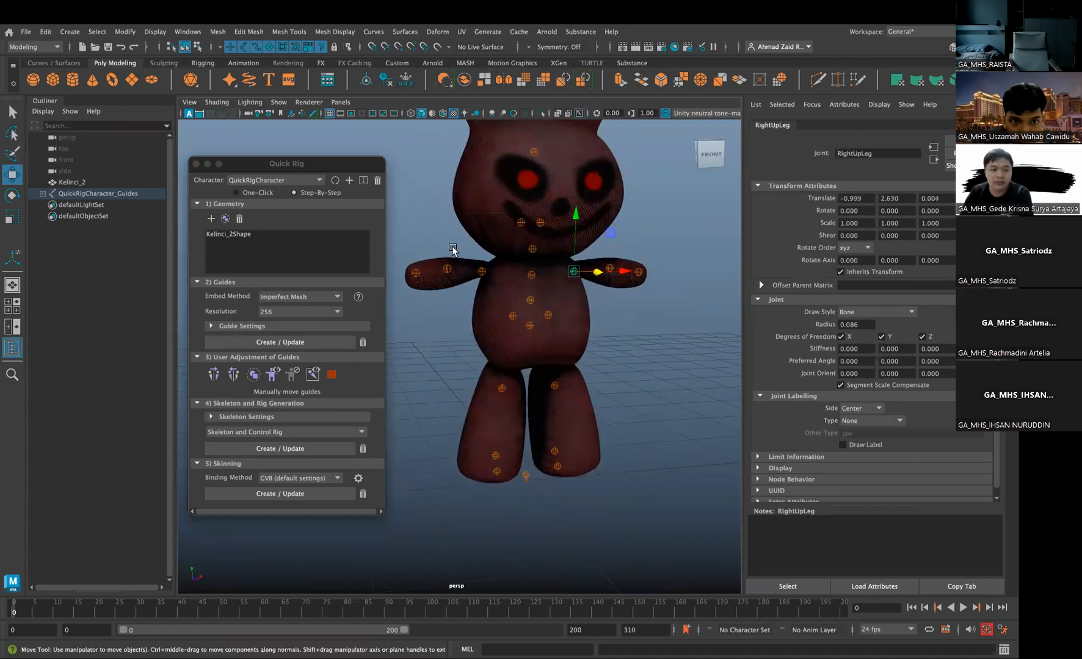
pyautogui.click(515, 318)
pyautogui.moveTo(515, 269); pyautogui.dragTo(509, 324)
pyautogui.moveTo(553, 369); pyautogui.dragTo(514, 343)
pyautogui.click(222, 377)
# Place the RightLeg guide at the middle of the right leg, about X -0.401, Y 0.857, and mirror it to the left
pyautogui.keyDown('alt'); pyautogui.moveTo(584, 339); pyautogui.dragTo(582, 302, button='middle'); pyautogui.keyUp('alt')
pyautogui.moveTo(495, 352); pyautogui.dragTo(517, 363)
pyautogui.moveTo(507, 309); pyautogui.dragTo(499, 352)
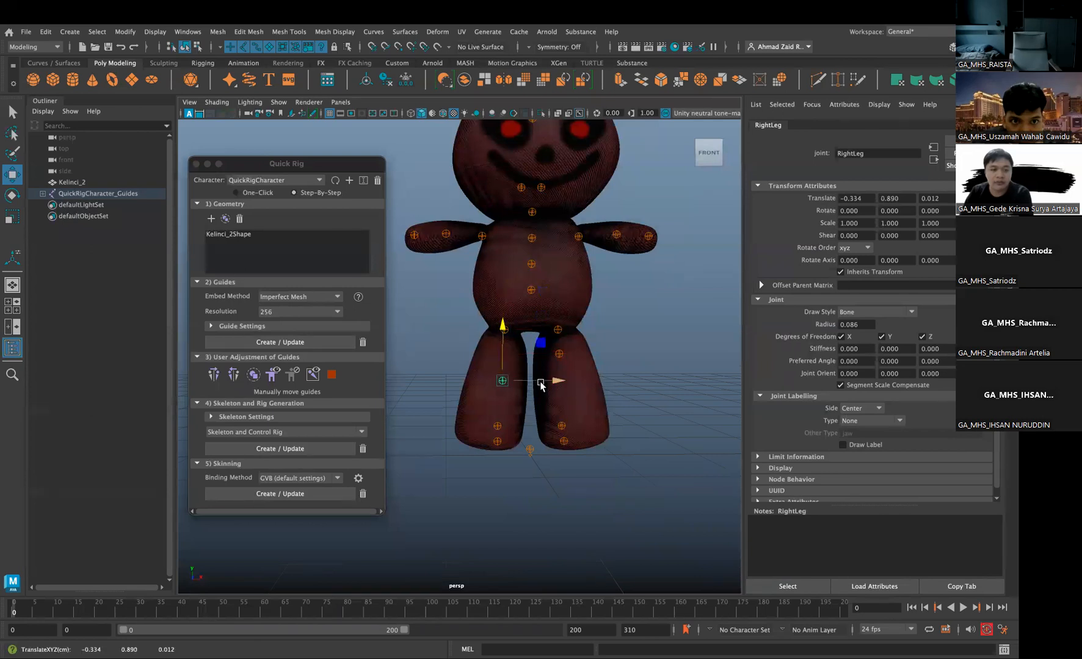
pyautogui.click(469, 374)
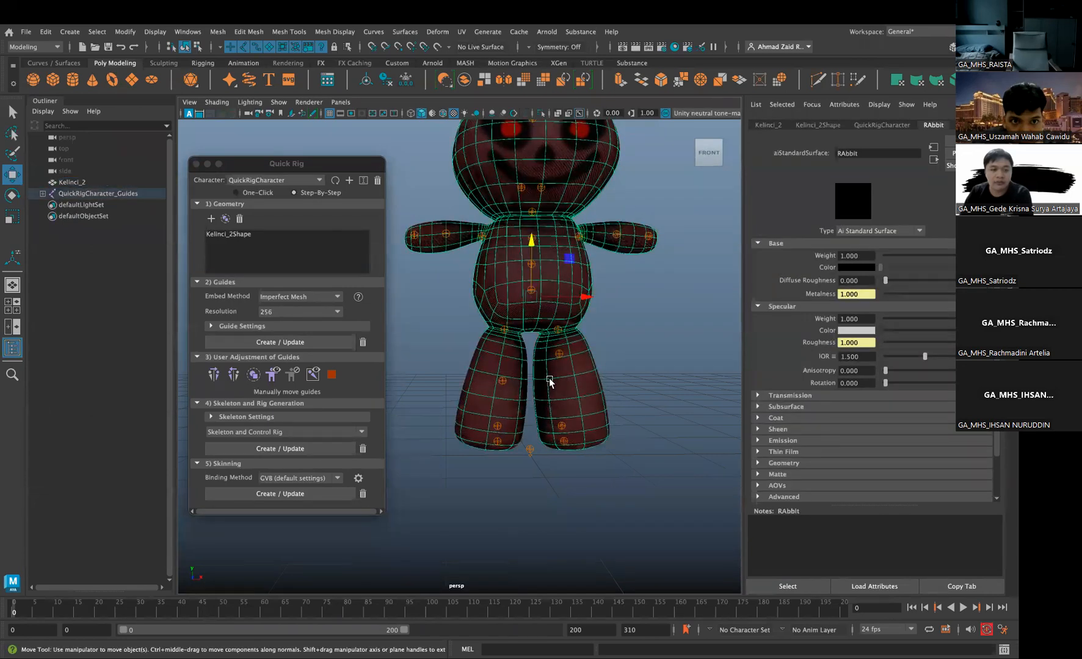
pyautogui.moveTo(549, 381); pyautogui.dragTo(543, 382)
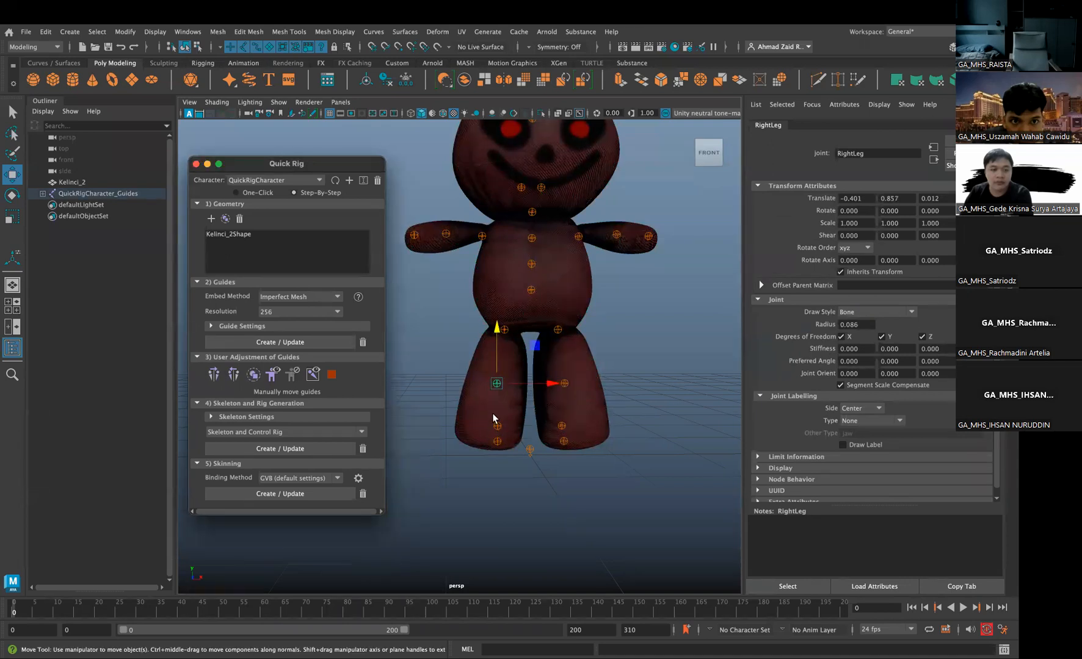
# Shift the RightFoot guide back toward the heel and mirror it to the left foot
pyautogui.keyDown('alt'); pyautogui.moveTo(541, 434); pyautogui.dragTo(653, 422); pyautogui.keyUp('alt')
pyautogui.moveTo(453, 375); pyautogui.dragTo(452, 390)
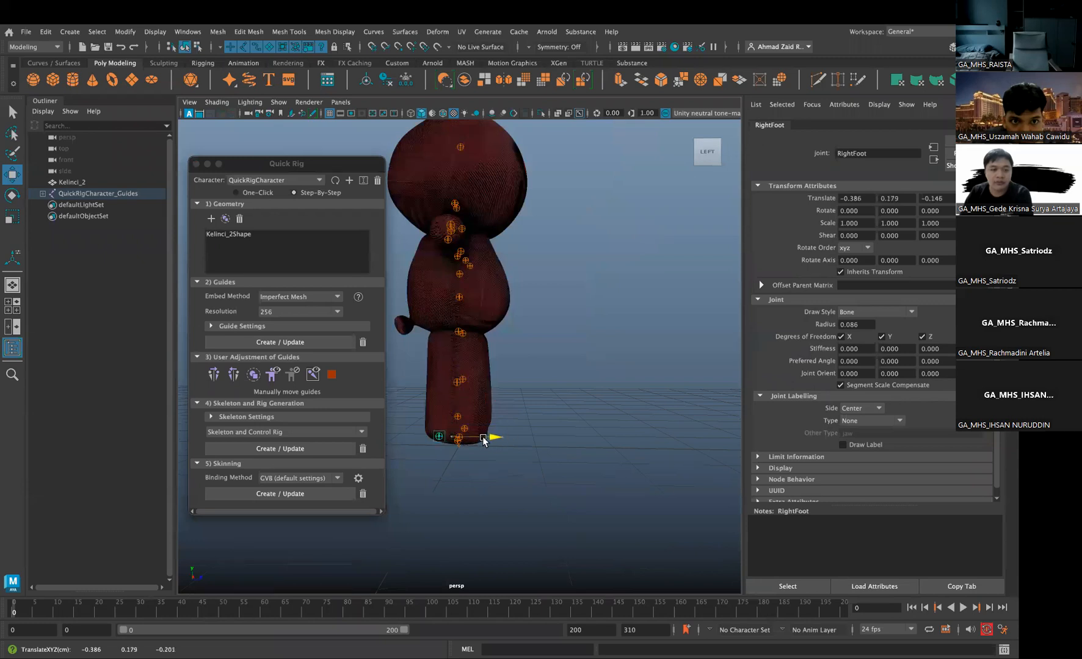
pyautogui.keyDown('alt'); pyautogui.moveTo(451, 415); pyautogui.dragTo(335, 429); pyautogui.keyUp('alt')
pyautogui.click(217, 376)
# Reposition the spine guides along the torso's centre line, with Spine2 just below the head at about Y 2.653
pyautogui.keyDown('alt'); pyautogui.moveTo(652, 421); pyautogui.dragTo(551, 347); pyautogui.keyUp('alt')
pyautogui.click(522, 335)
pyautogui.click(529, 333)
pyautogui.click(523, 335)
pyautogui.moveTo(478, 364); pyautogui.dragTo(479, 375)
pyautogui.click(532, 307)
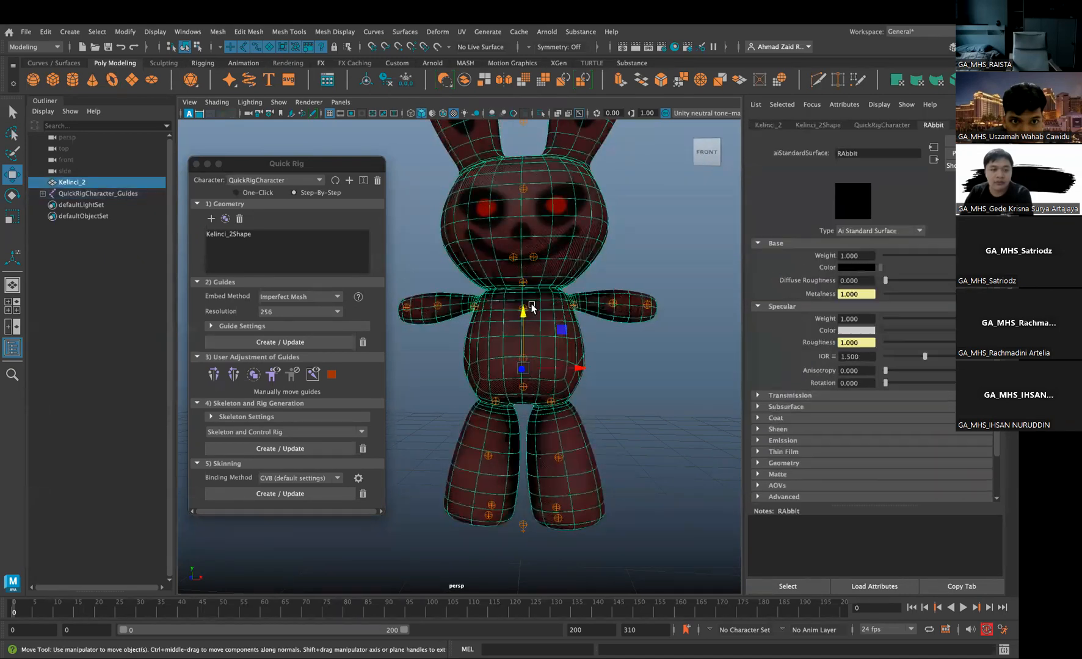
pyautogui.click(523, 308)
pyautogui.moveTo(498, 356); pyautogui.dragTo(500, 325, button='middle')
pyautogui.click(525, 282)
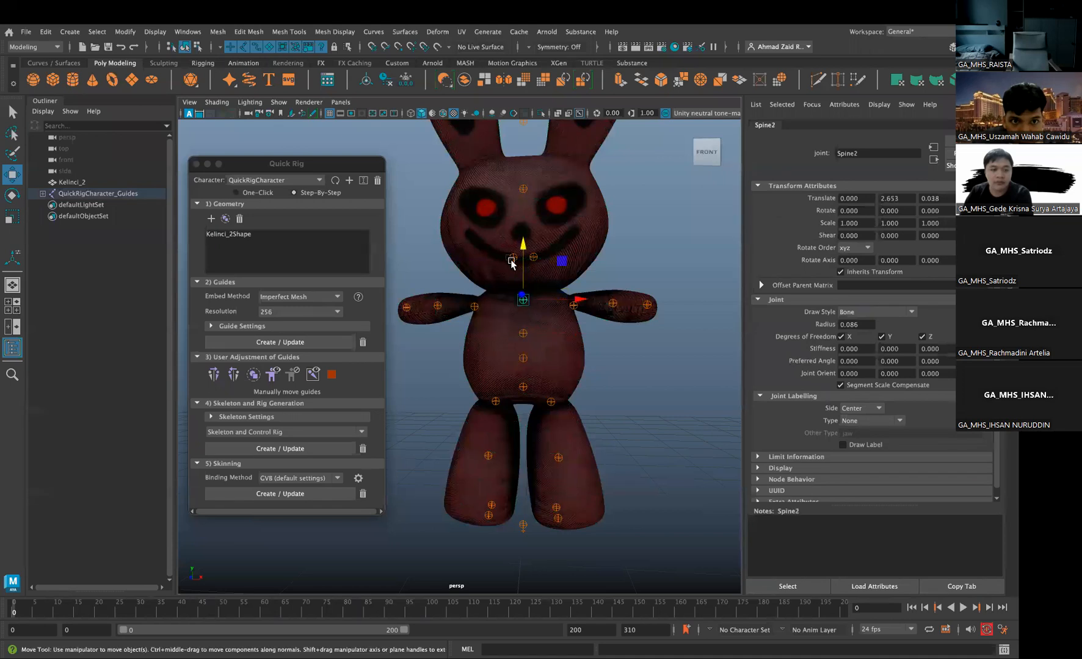
# Move the RightShoulder guide to the right side of the upper chest at about X -0.314, Y 2.633, and mirror it to the left
pyautogui.moveTo(513, 216); pyautogui.dragTo(511, 257, button='middle')
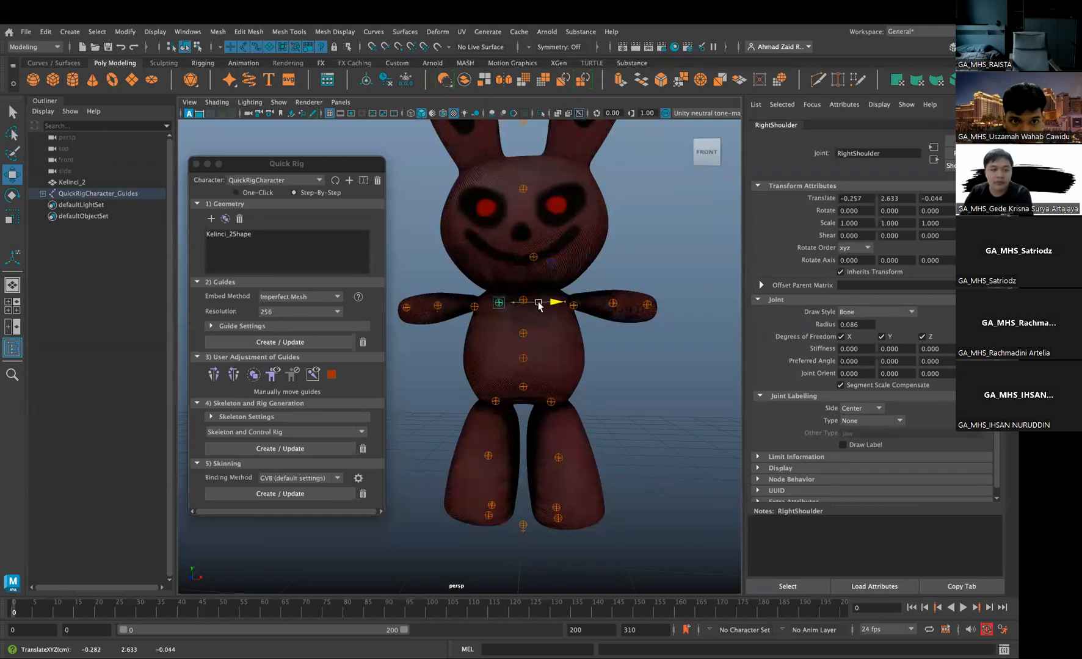
pyautogui.click(216, 376)
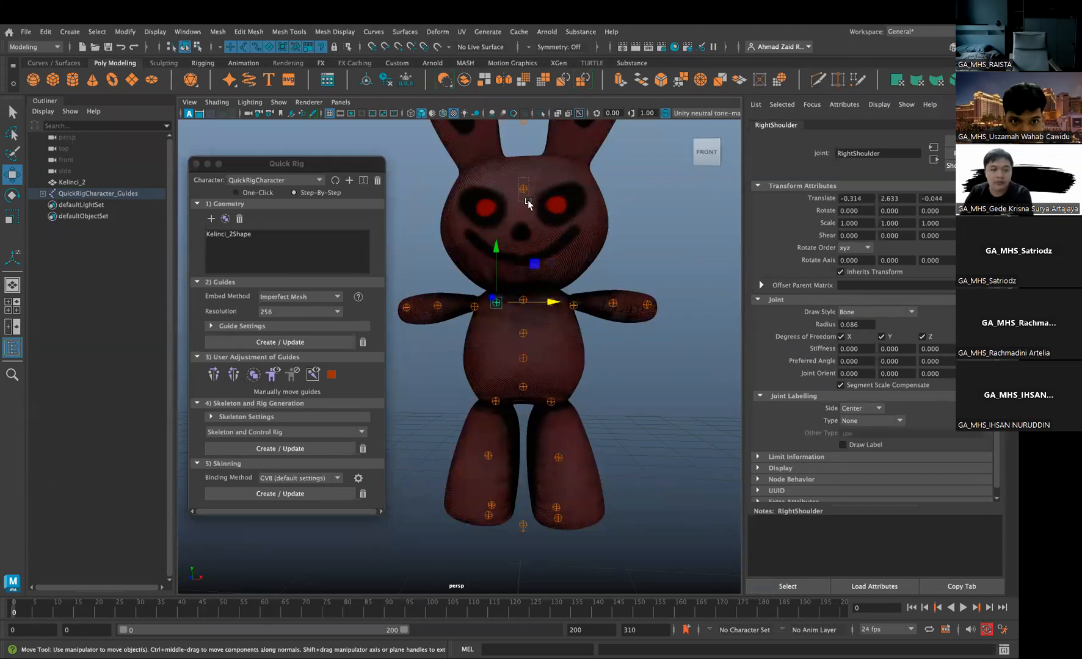
# Raise the Neck guide straight up along the head's centre line to about Y 5.945, level with the ear tips
pyautogui.moveTo(523, 154); pyautogui.dragTo(526, 126)
pyautogui.keyDown('alt'); pyautogui.moveTo(529, 193); pyautogui.dragTo(522, 263, button='middle'); pyautogui.keyUp('alt')
pyautogui.keyDown('alt'); pyautogui.moveTo(521, 263); pyautogui.dragTo(503, 303); pyautogui.keyUp('alt')
pyautogui.scroll(-5, 503, 303)
pyautogui.moveTo(492, 244); pyautogui.dragTo(487, 135)
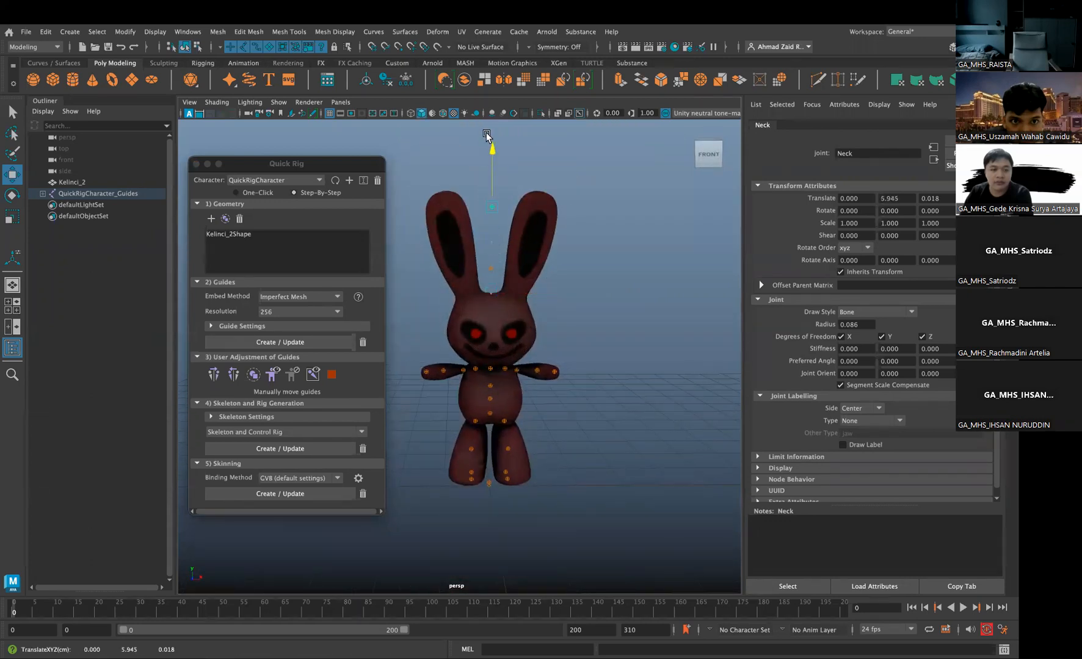
# Try generating the skeleton and control rig from the guides, and remove both again, including the QuickRigCharacter_Reference skeleton
pyautogui.click(284, 449)
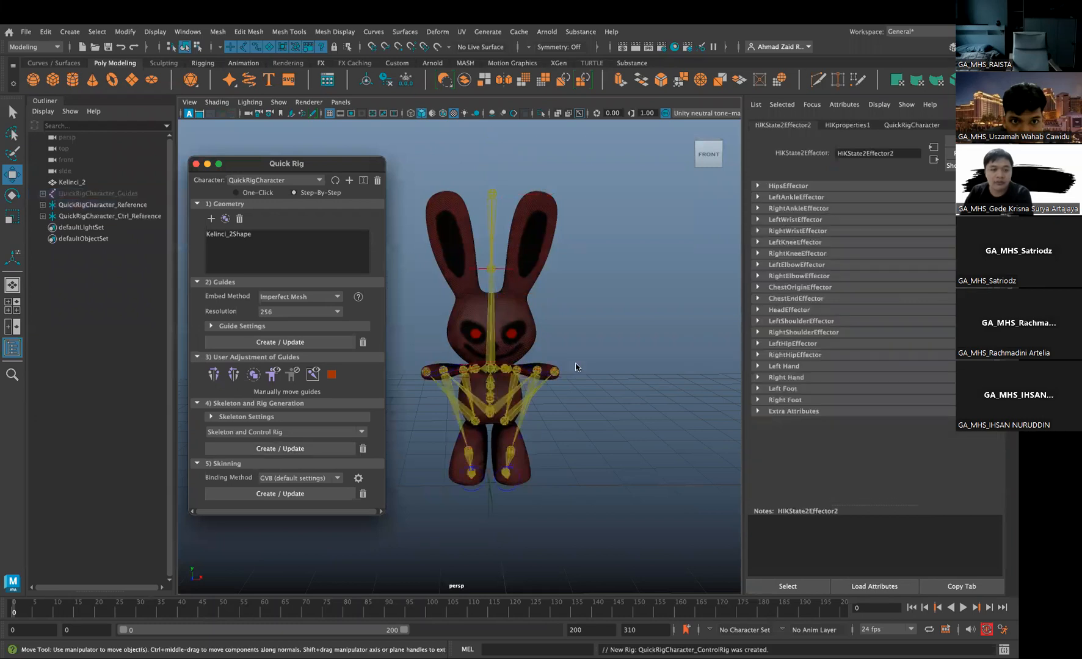
pyautogui.keyDown('alt'); pyautogui.moveTo(576, 363); pyautogui.dragTo(599, 312, button='middle'); pyautogui.keyUp('alt')
pyautogui.moveTo(518, 347)
pyautogui.keyDown('alt'); pyautogui.mouseDown()
pyautogui.moveTo(487, 347)
pyautogui.moveTo(509, 346)
pyautogui.mouseUp(); pyautogui.keyUp('alt')
pyautogui.hotkey('ctrl', 'z')
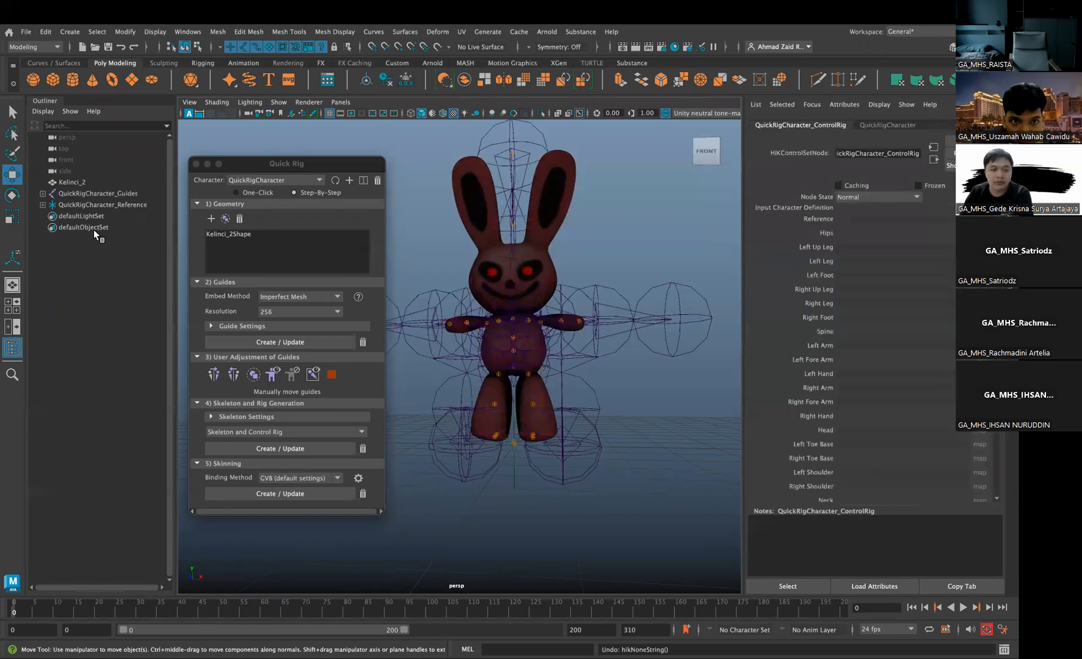
pyautogui.click(107, 206)
pyautogui.press('Delete')
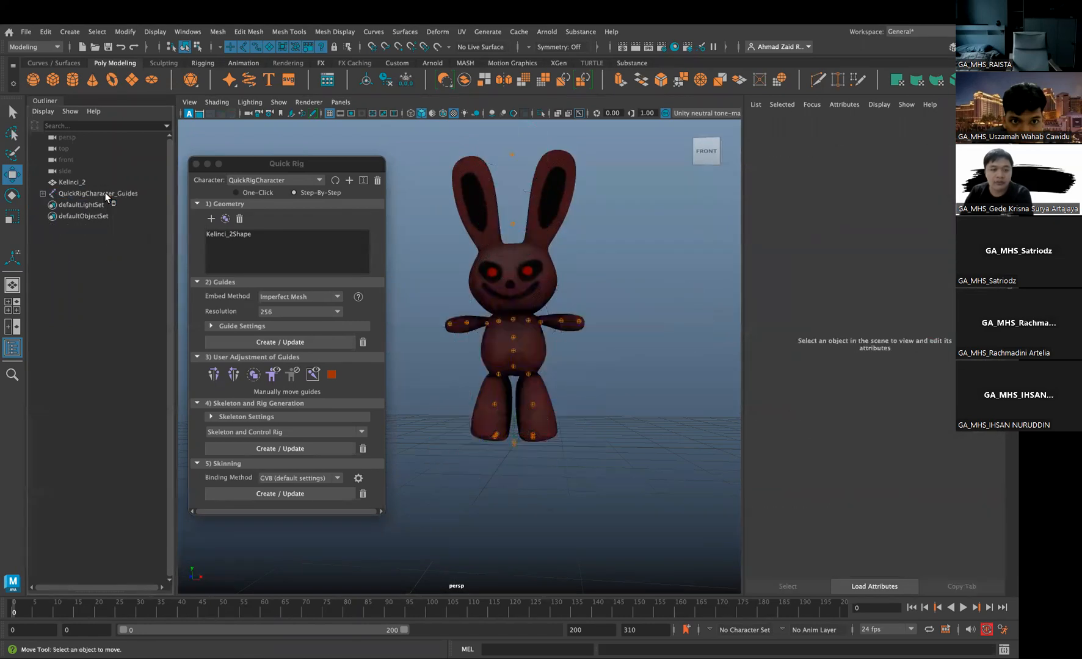
# Separate the overlapping RightForeArm and RightUpLeg guides at the right hip, mirror the guides, and accept deleting the old control rig
pyautogui.scroll(5, 513, 367)
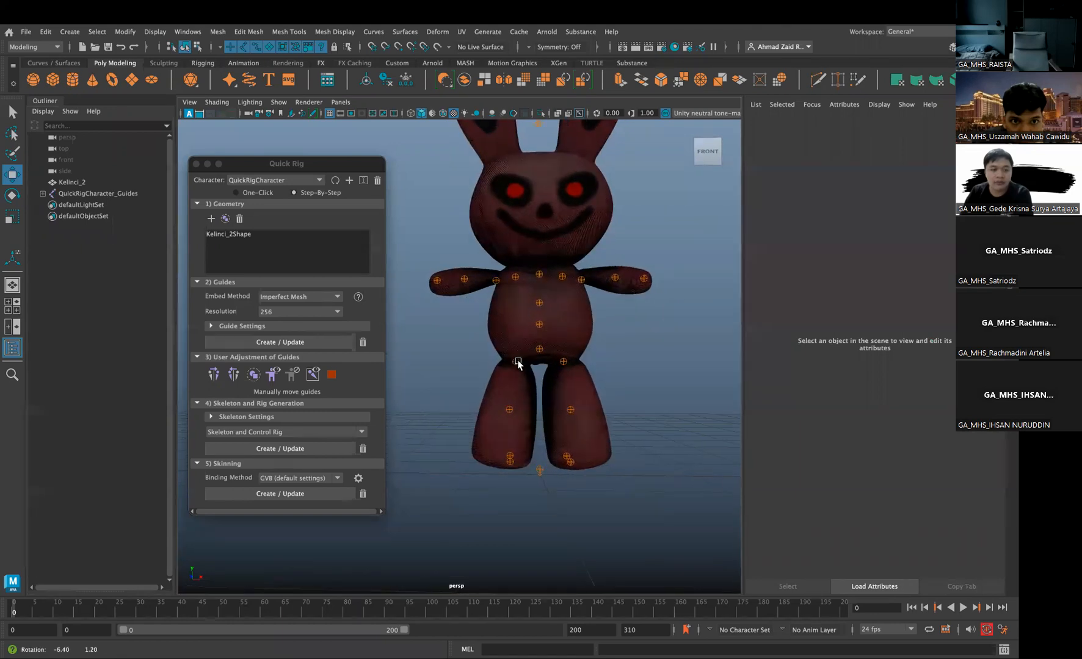
pyautogui.click(534, 322)
pyautogui.click(516, 362)
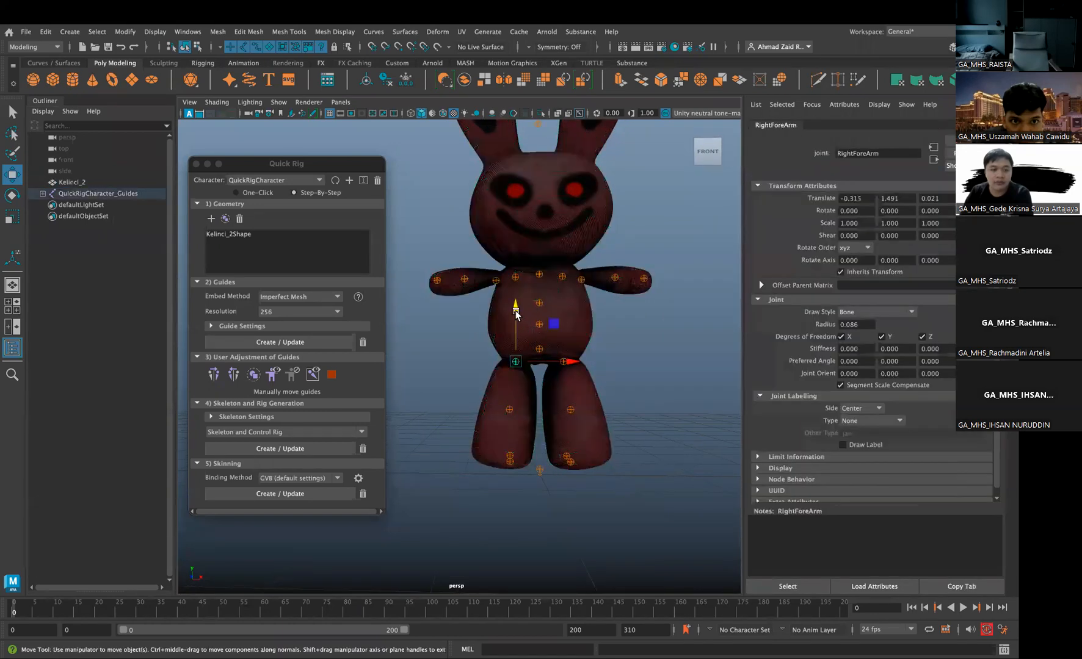
pyautogui.click(458, 279)
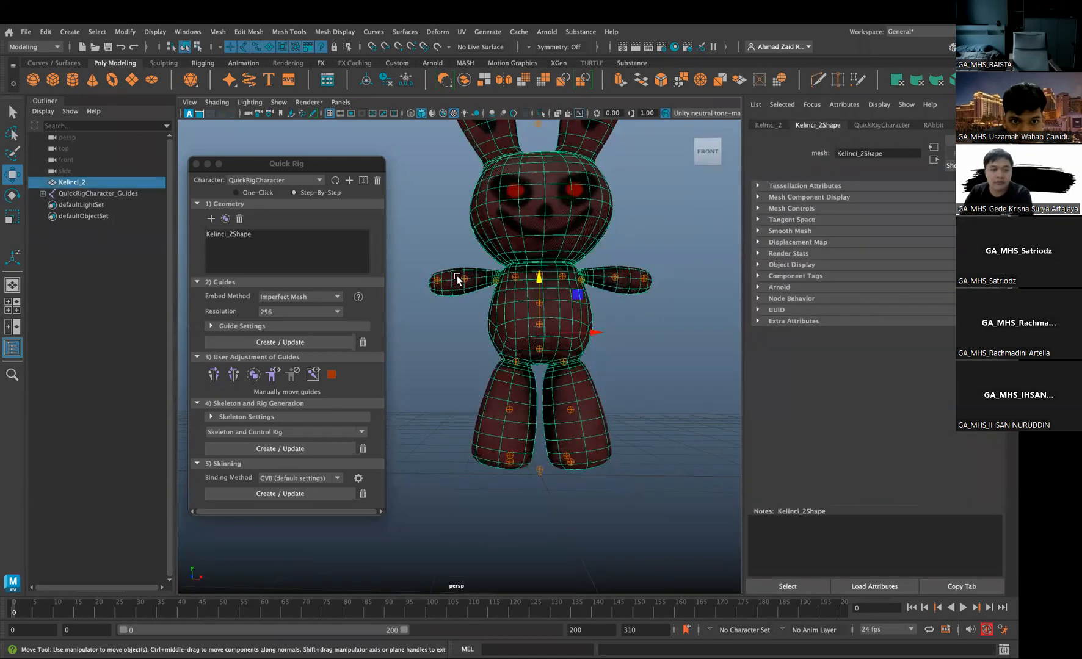
pyautogui.click(466, 289)
pyautogui.moveTo(463, 259); pyautogui.dragTo(465, 259)
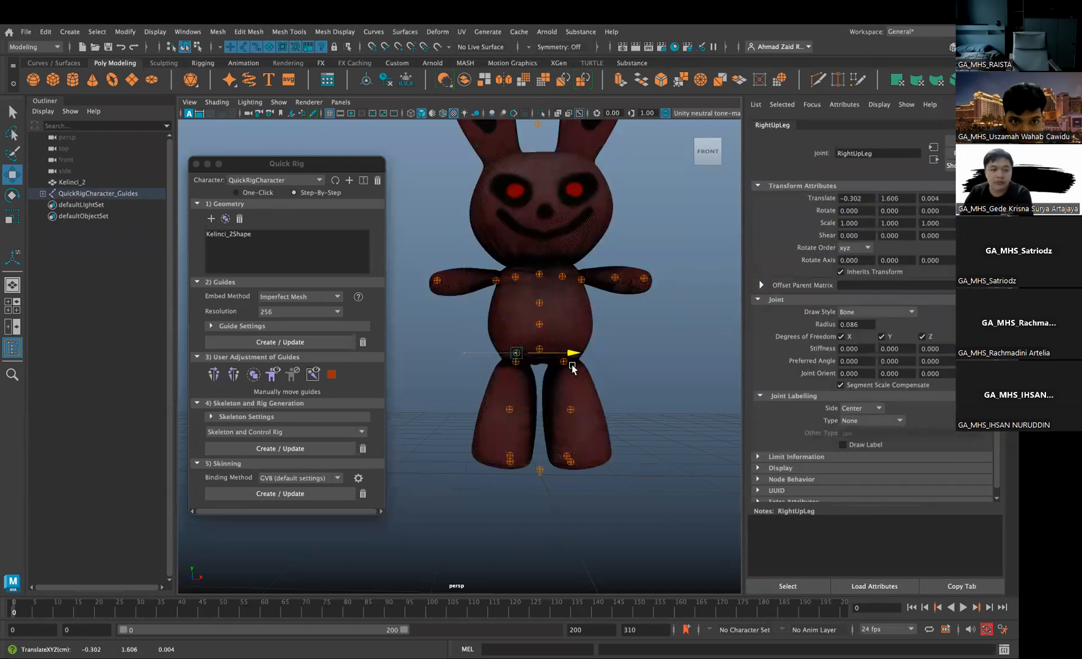
pyautogui.click(254, 392)
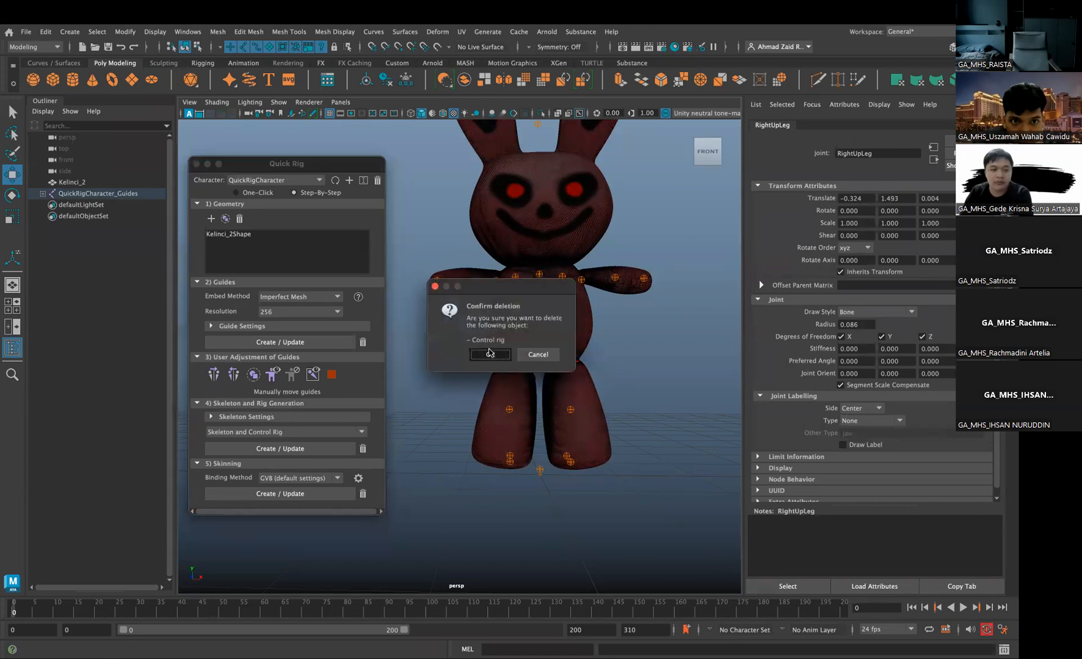
pyautogui.click(489, 353)
# Move the LeftForeArm guide from the hip to the middle of the left arm, about X 0.998, Y 2.585, and mirror it to the right
pyautogui.scroll(3, 662, 386)
pyautogui.click(589, 362)
pyautogui.moveTo(591, 324); pyautogui.dragTo(592, 298)
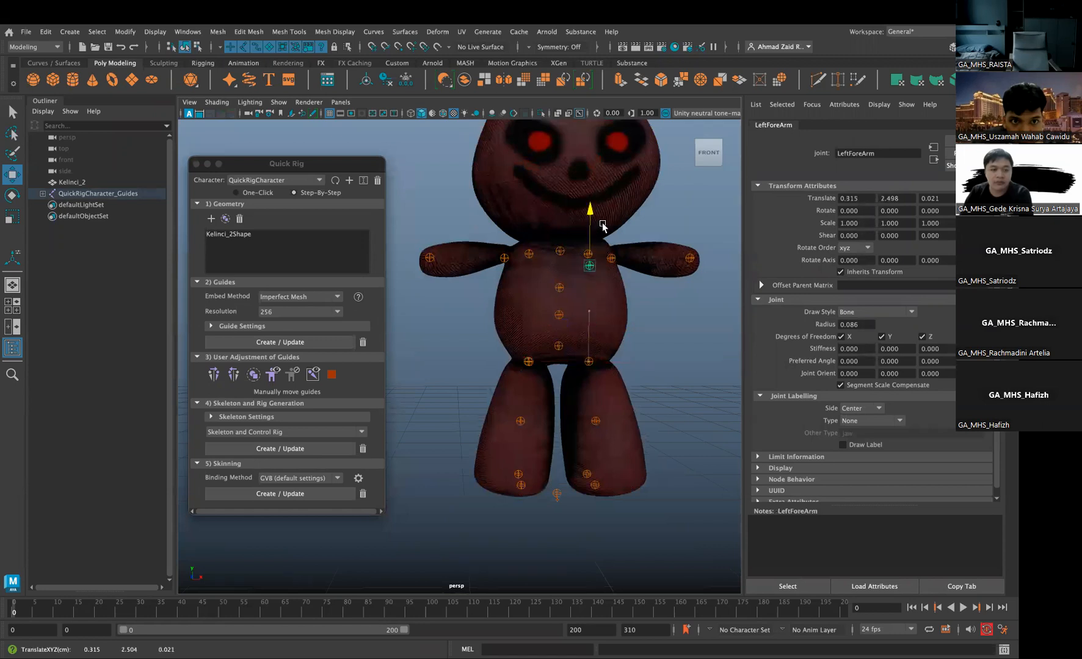
pyautogui.keyDown('alt'); pyautogui.moveTo(608, 228); pyautogui.dragTo(598, 234); pyautogui.keyUp('alt')
pyautogui.moveTo(648, 262); pyautogui.dragTo(714, 257)
pyautogui.keyDown('alt'); pyautogui.moveTo(714, 256); pyautogui.dragTo(688, 257); pyautogui.keyUp('alt')
pyautogui.click(250, 371)
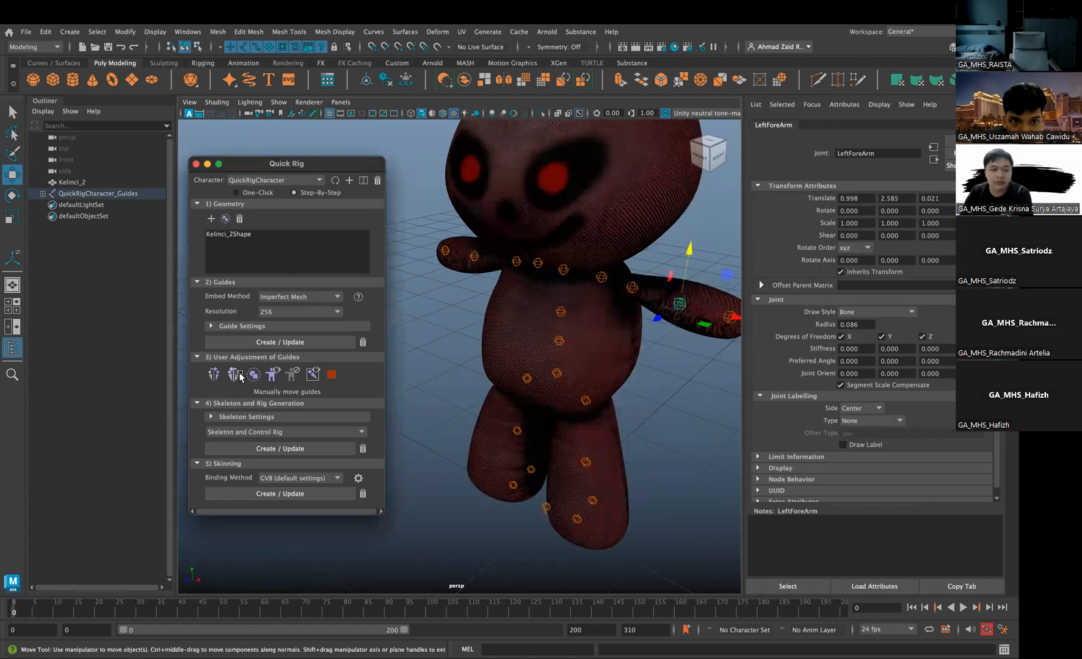
# Generate the skeleton and control rig from the guides, and bind the mesh with the GVB default settings
pyautogui.click(284, 449)
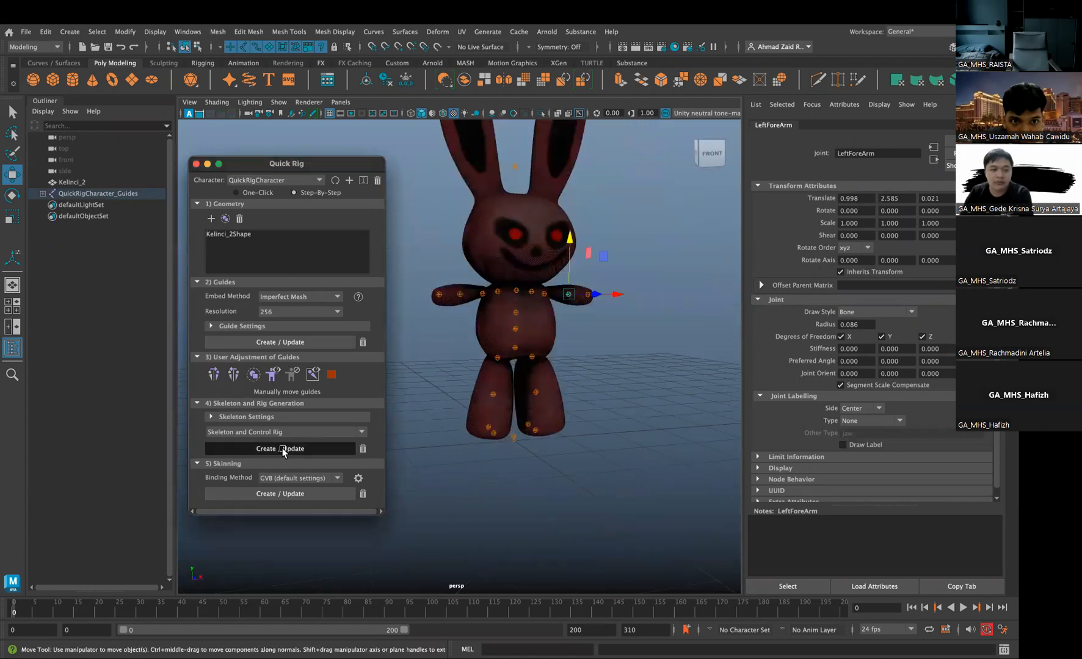
pyautogui.moveTo(540, 355)
pyautogui.keyDown('alt'); pyautogui.mouseDown()
pyautogui.moveTo(572, 356)
pyautogui.moveTo(543, 357)
pyautogui.mouseUp(); pyautogui.keyUp('alt')
pyautogui.click(280, 493)
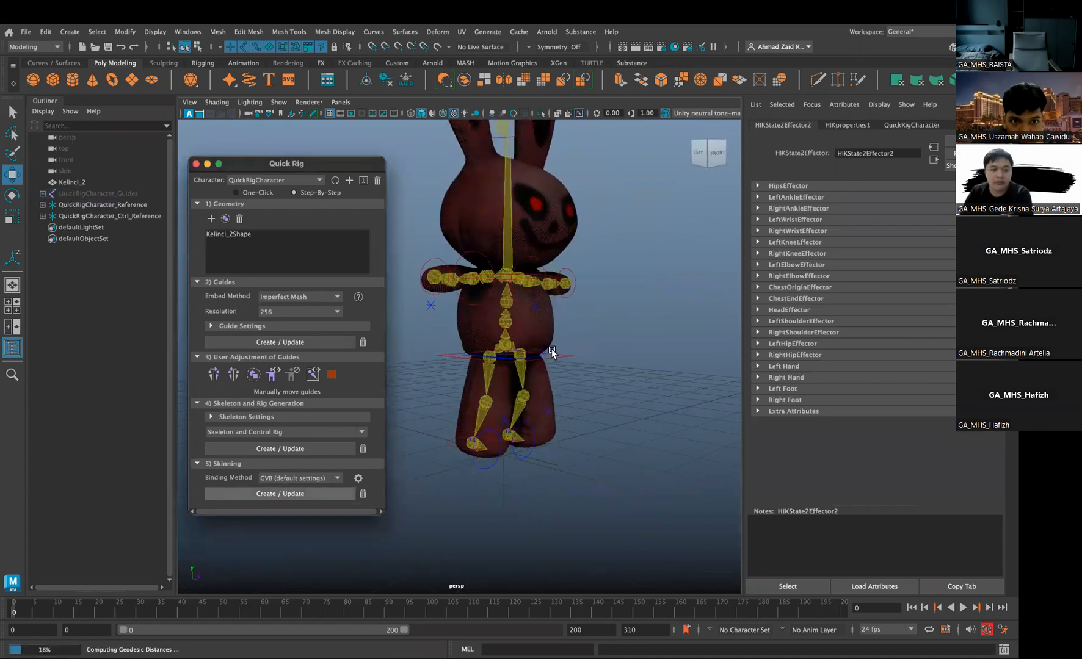
# Test the arm deformation by moving the right and left wrist controls, undoing each move
pyautogui.keyDown('alt'); pyautogui.moveTo(591, 325); pyautogui.dragTo(600, 358, button='middle'); pyautogui.keyUp('alt')
pyautogui.keyDown('alt'); pyautogui.moveTo(600, 357); pyautogui.dragTo(545, 363); pyautogui.keyUp('alt')
pyautogui.moveTo(433, 289); pyautogui.dragTo(495, 279)
pyautogui.press('super+z')
pyautogui.keyDown('alt'); pyautogui.moveTo(664, 289); pyautogui.dragTo(638, 299, button='middle'); pyautogui.keyUp('alt')
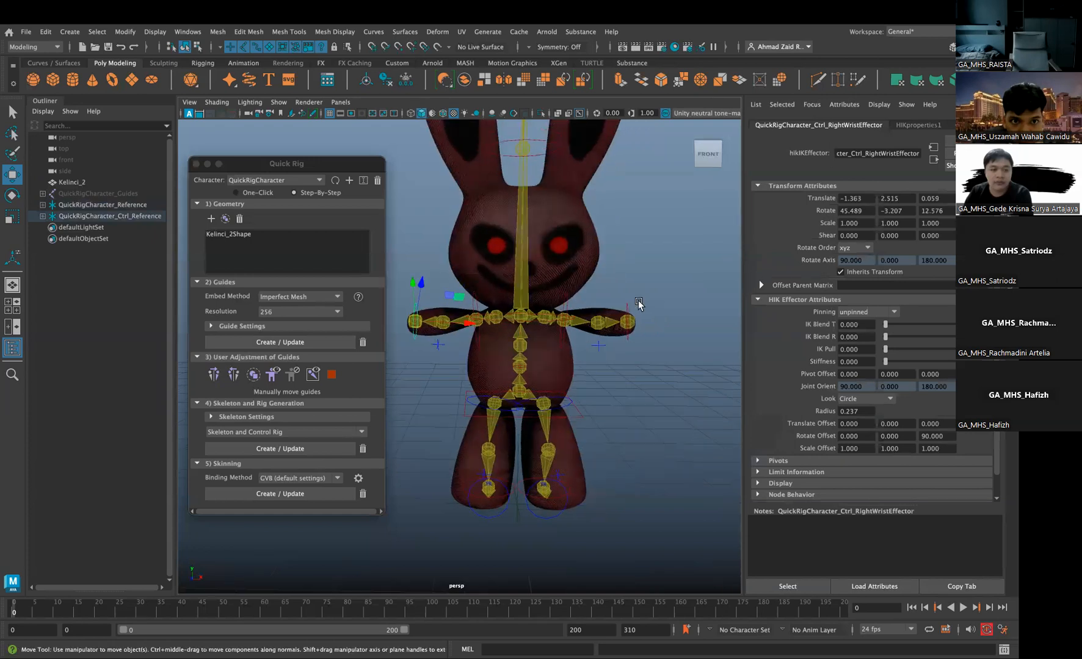
pyautogui.click(631, 306)
pyautogui.moveTo(631, 306); pyautogui.dragTo(586, 352)
pyautogui.press('super+z')
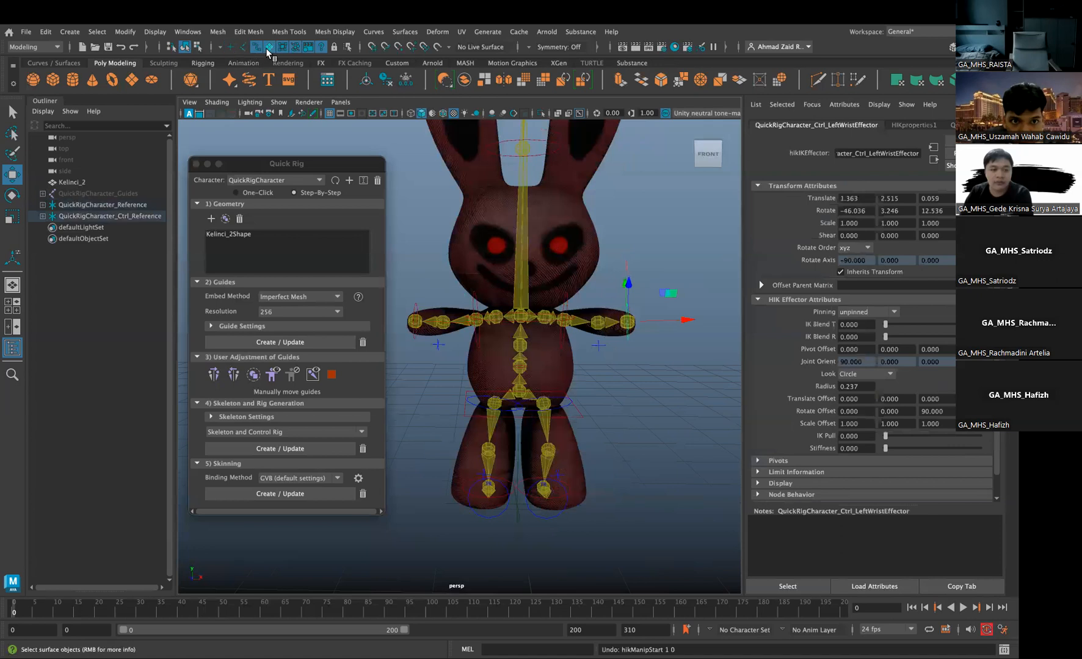
# Limit the objects displayed in the viewport to polygons and IK handles
pyautogui.click(273, 105)
pyautogui.click(290, 147)
pyautogui.click(279, 102)
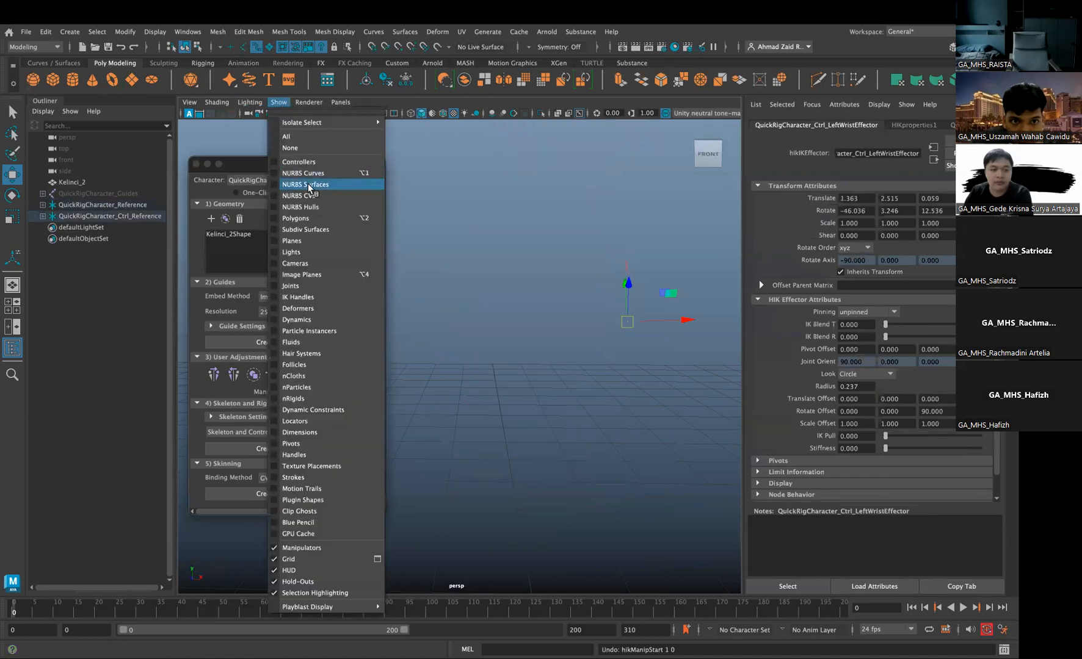
pyautogui.click(299, 218)
pyautogui.click(278, 101)
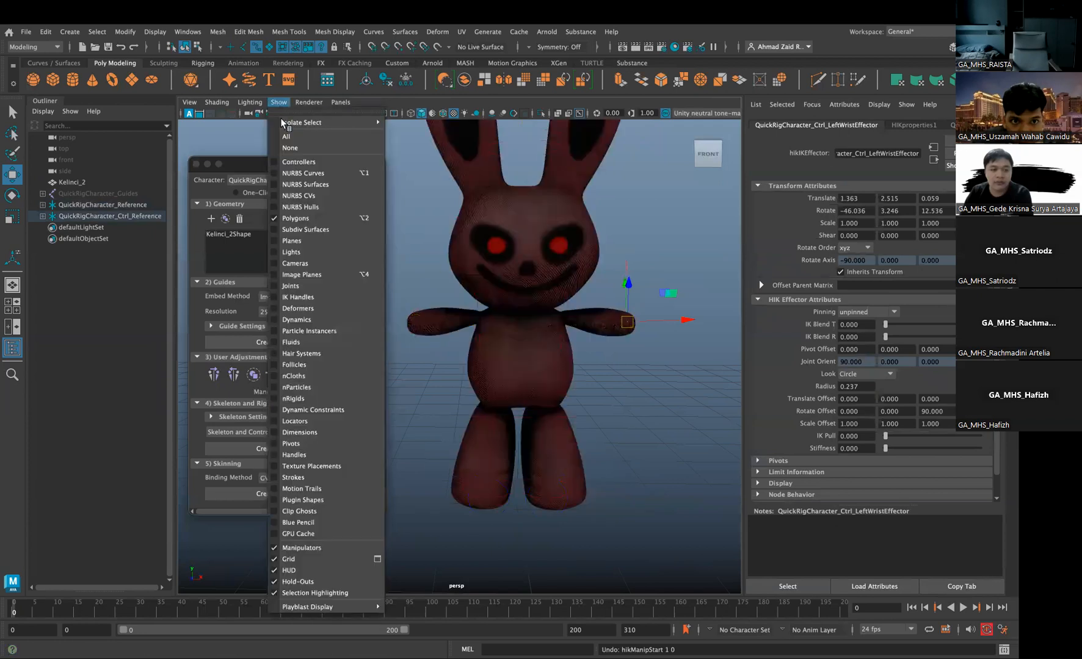
pyautogui.click(297, 297)
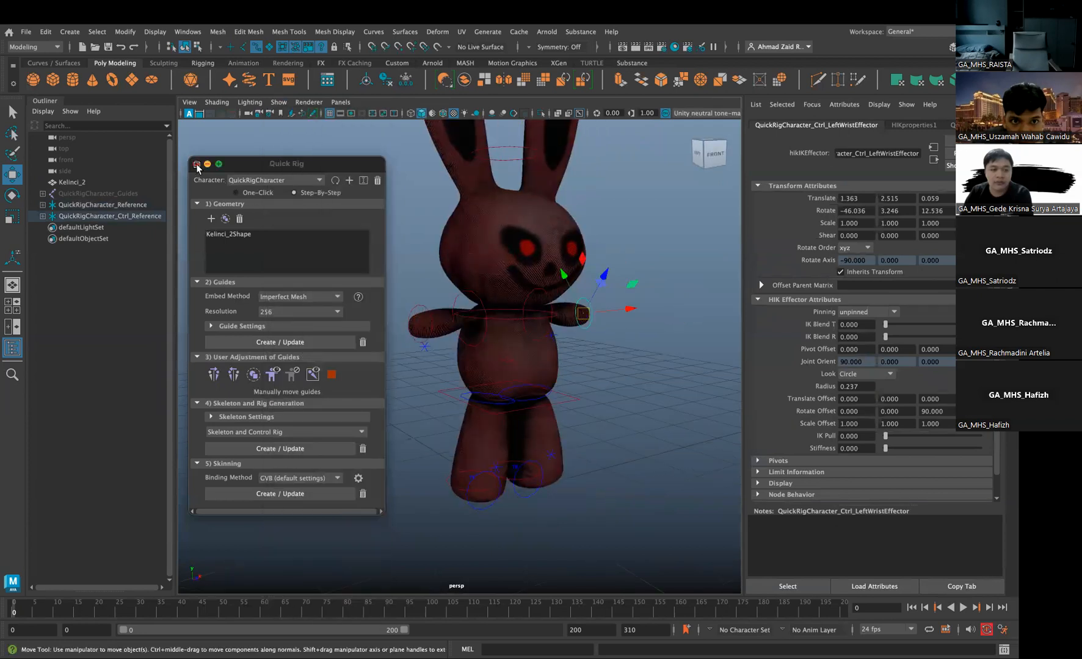
# Close Quick Rig and set the end of the playback range to frame 20 with all rig controls selected
pyautogui.click(197, 164)
pyautogui.scroll(-3, 504, 227)
pyautogui.moveTo(610, 478); pyautogui.dragTo(611, 479)
pyautogui.keyDown('alt'); pyautogui.moveTo(556, 427); pyautogui.dragTo(482, 438); pyautogui.keyUp('alt')
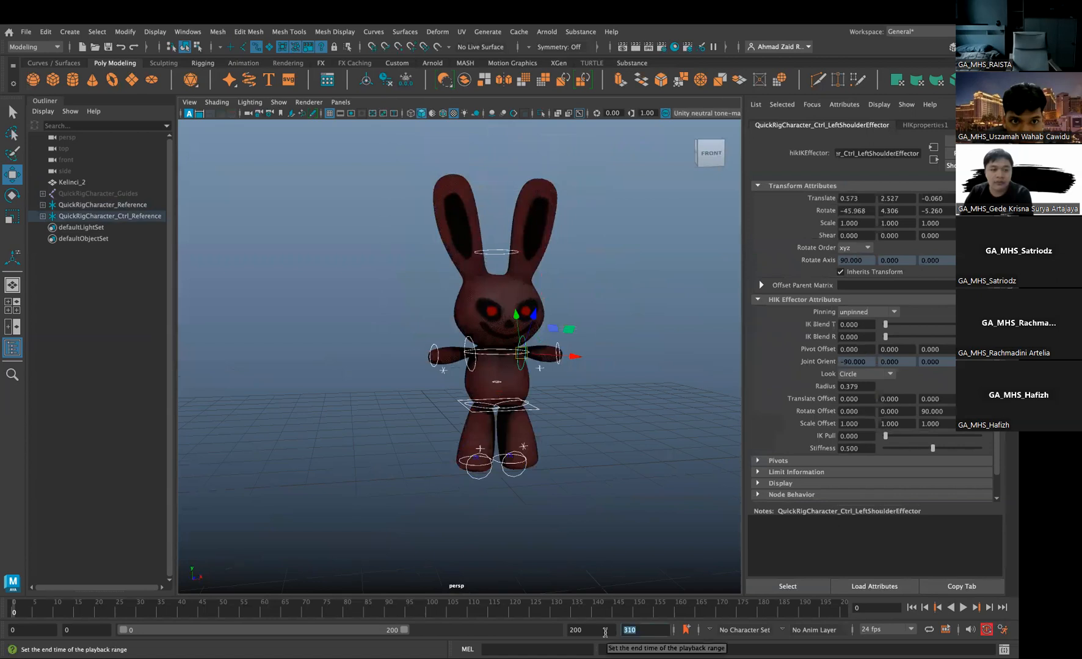
pyautogui.write('20')
pyautogui.press('Return')
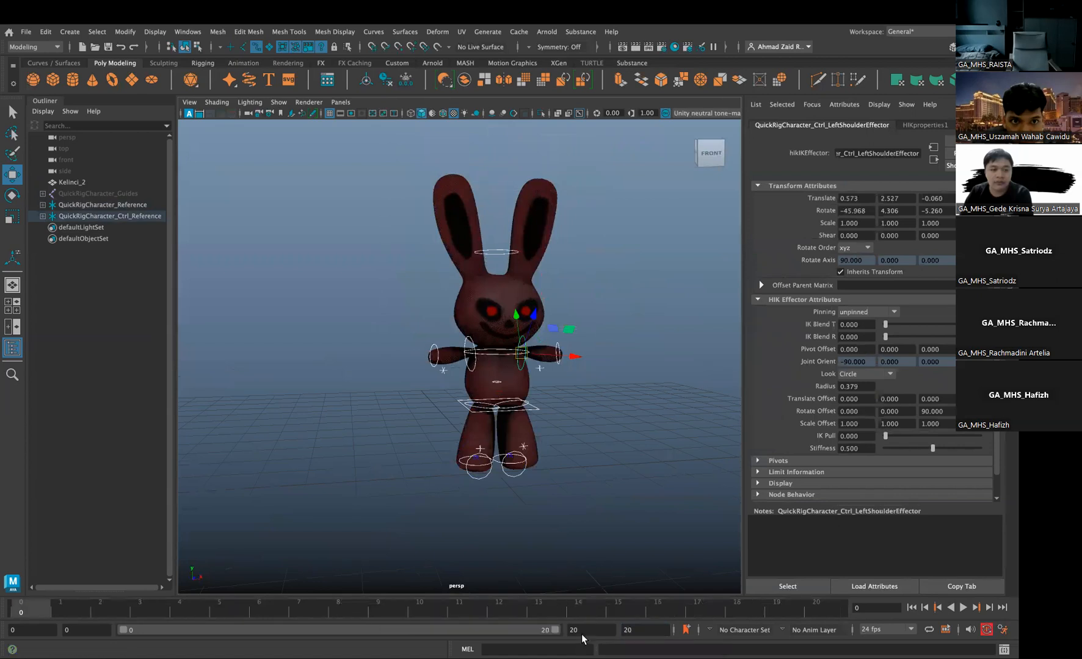
# Select all the rig controls and key their default pose at frame 0
pyautogui.click(680, 510)
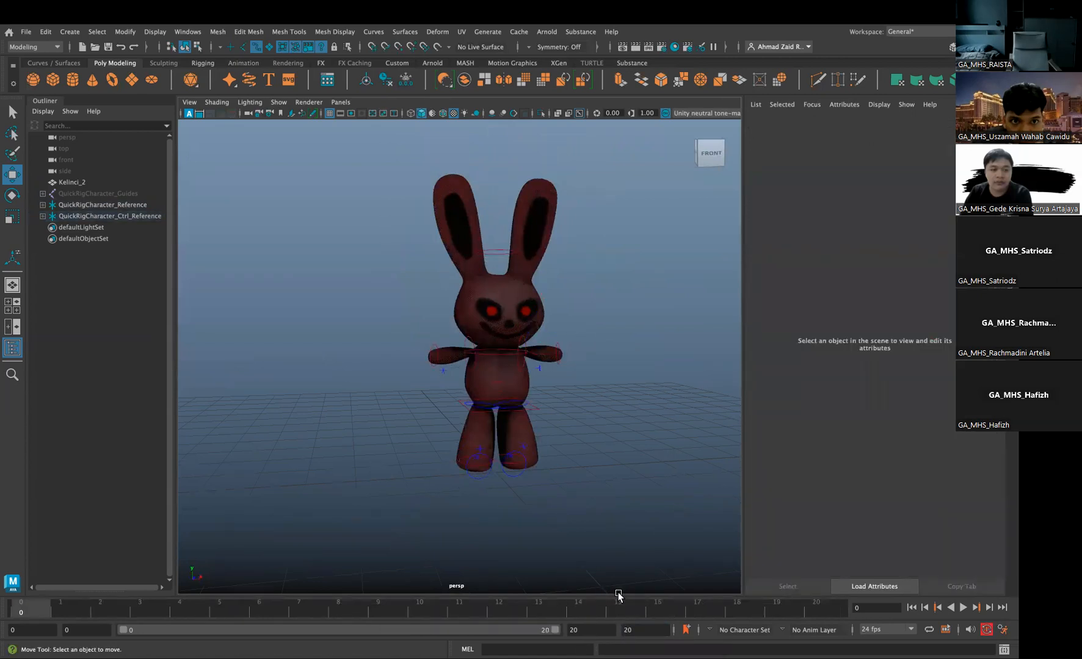
pyautogui.hotkey('alt', 'v')
pyautogui.moveTo(558, 462); pyautogui.dragTo(559, 463)
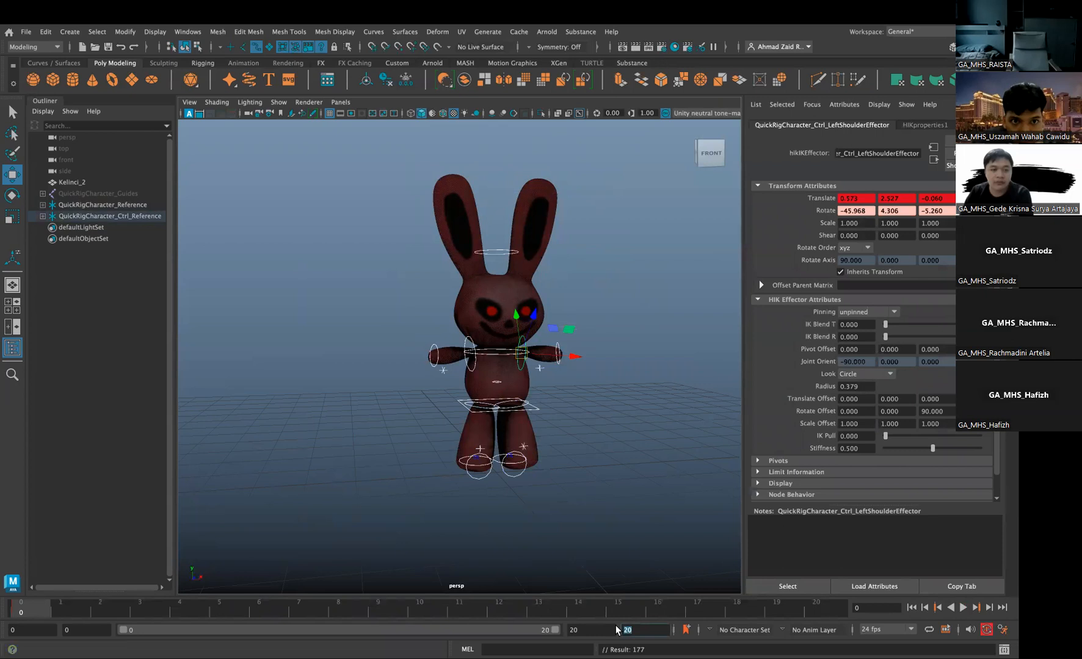
# Extend the playback range to frame 30 and go to frame 30 with all rig controls selected
pyautogui.write('30')
pyautogui.press('Return')
pyautogui.moveTo(411, 629); pyautogui.dragTo(615, 631)
pyautogui.moveTo(689, 608); pyautogui.dragTo(875, 618)
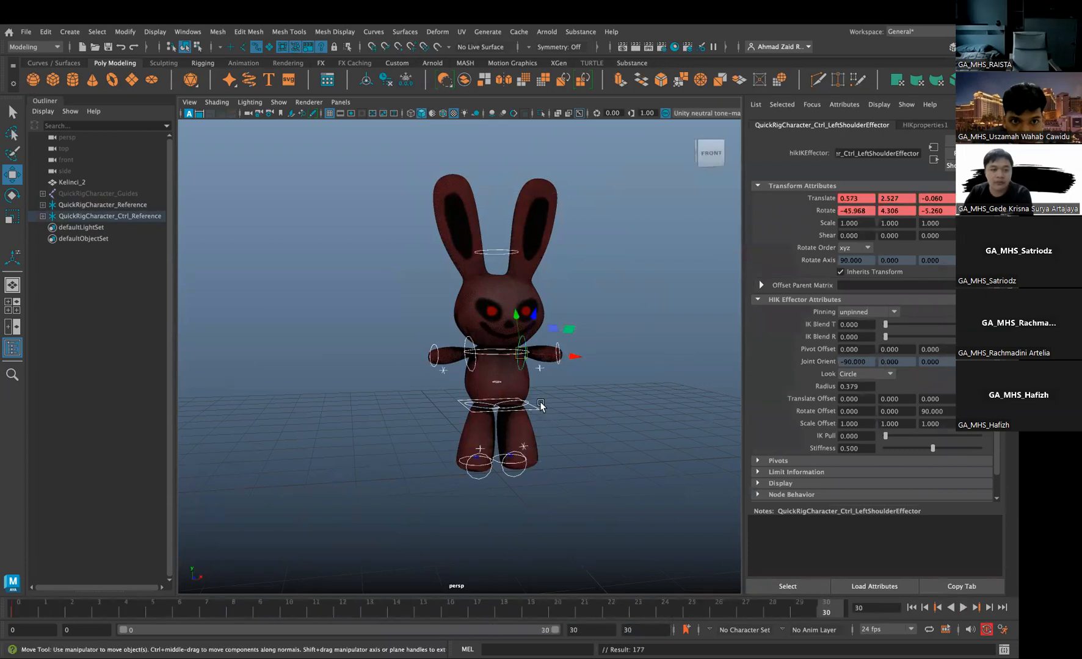
# At frame 0, swing the right wrist control down and forward to about X -0.841, Y 2.011, Z 0.439
pyautogui.moveTo(436, 353); pyautogui.dragTo(437, 357)
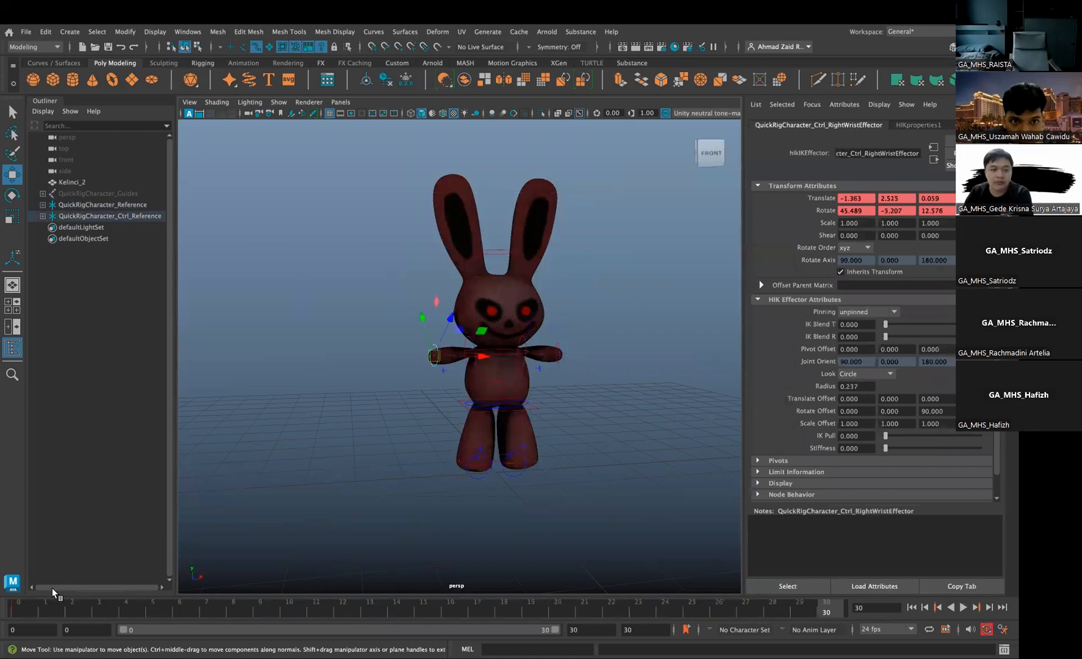
pyautogui.moveTo(37, 605); pyautogui.dragTo(10, 603)
pyautogui.scroll(3, 399, 340)
pyautogui.scroll(1, 400, 343)
pyautogui.moveTo(416, 355); pyautogui.dragTo(415, 411)
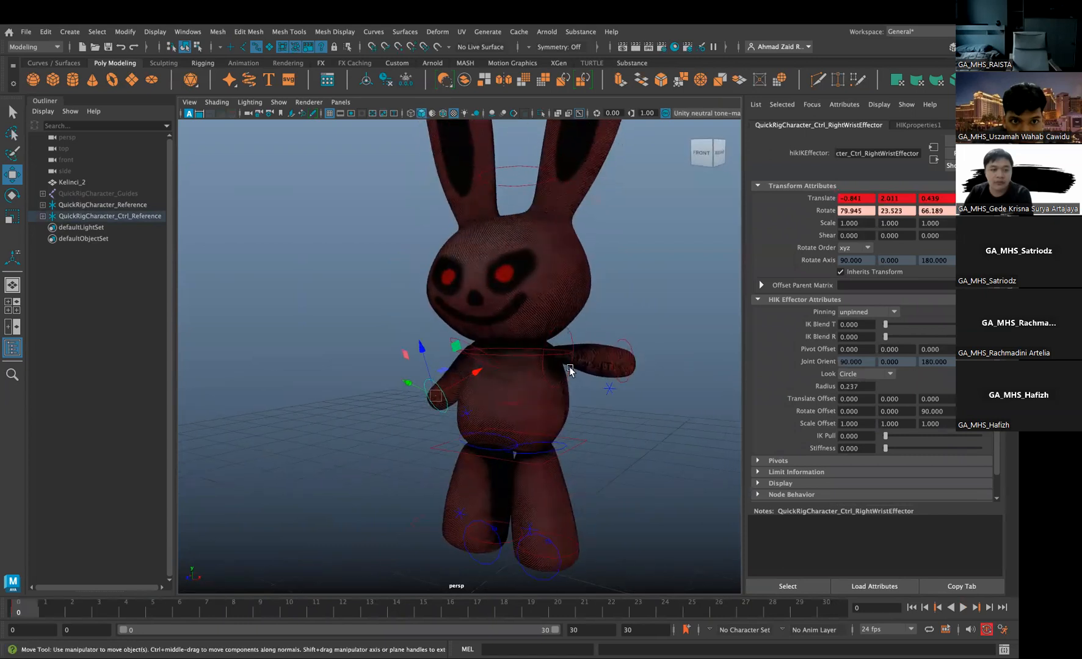
# Lower the left arm beside the body and place the two feet in a walking stride at frame 0
pyautogui.click(637, 365)
pyautogui.keyDown('alt'); pyautogui.moveTo(637, 366); pyautogui.dragTo(553, 365); pyautogui.keyUp('alt')
pyautogui.moveTo(360, 340); pyautogui.dragTo(427, 398)
pyautogui.keyDown('alt'); pyautogui.moveTo(422, 396); pyautogui.dragTo(493, 401); pyautogui.keyUp('alt')
pyautogui.moveTo(600, 396); pyautogui.dragTo(524, 396)
pyautogui.click(463, 474)
pyautogui.click(530, 453)
# Try shifting the head control sideways and vertically, undoing the moves
pyautogui.click(494, 375)
pyautogui.moveTo(479, 336); pyautogui.dragTo(496, 204)
pyautogui.click(496, 204)
pyautogui.press('e')
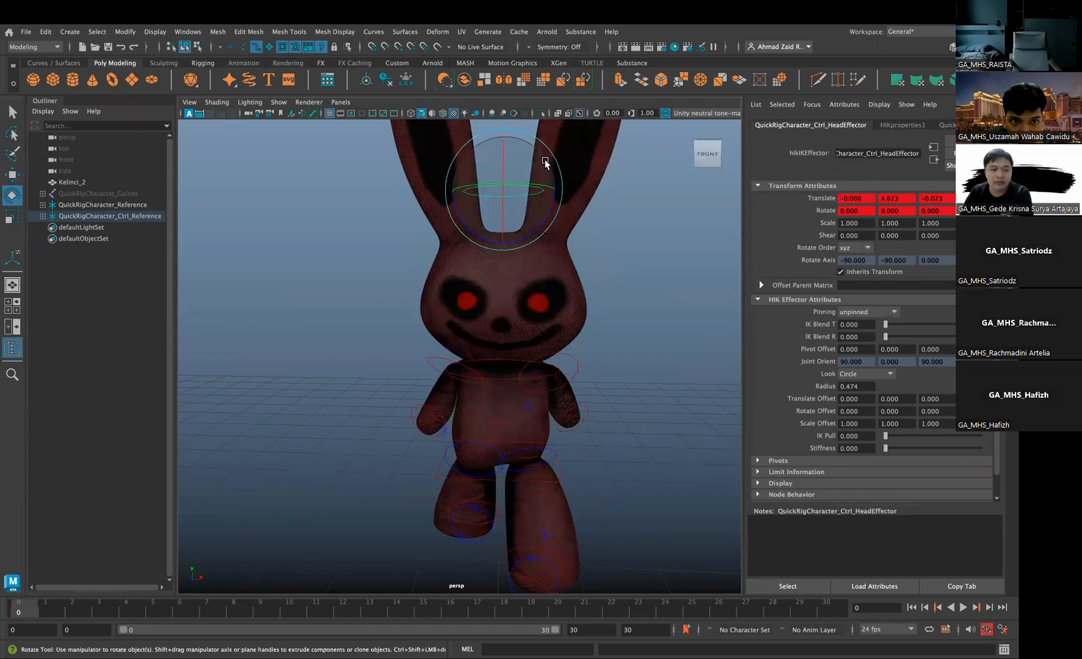
pyautogui.press('w')
pyautogui.moveTo(540, 191); pyautogui.dragTo(543, 191)
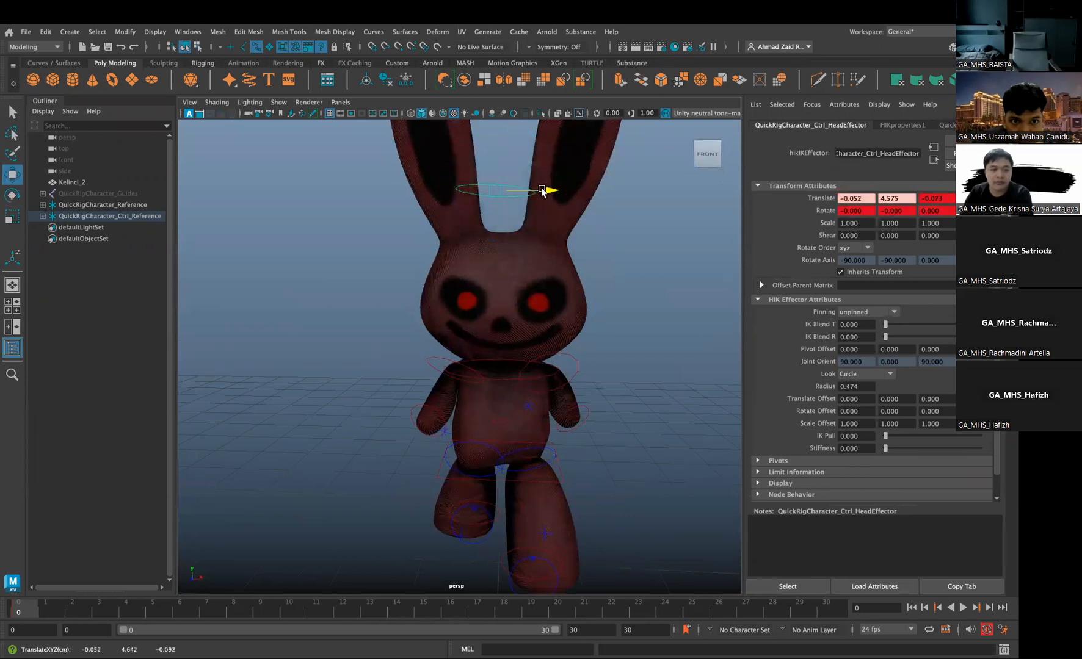
pyautogui.hotkey('ctrl', 'z')
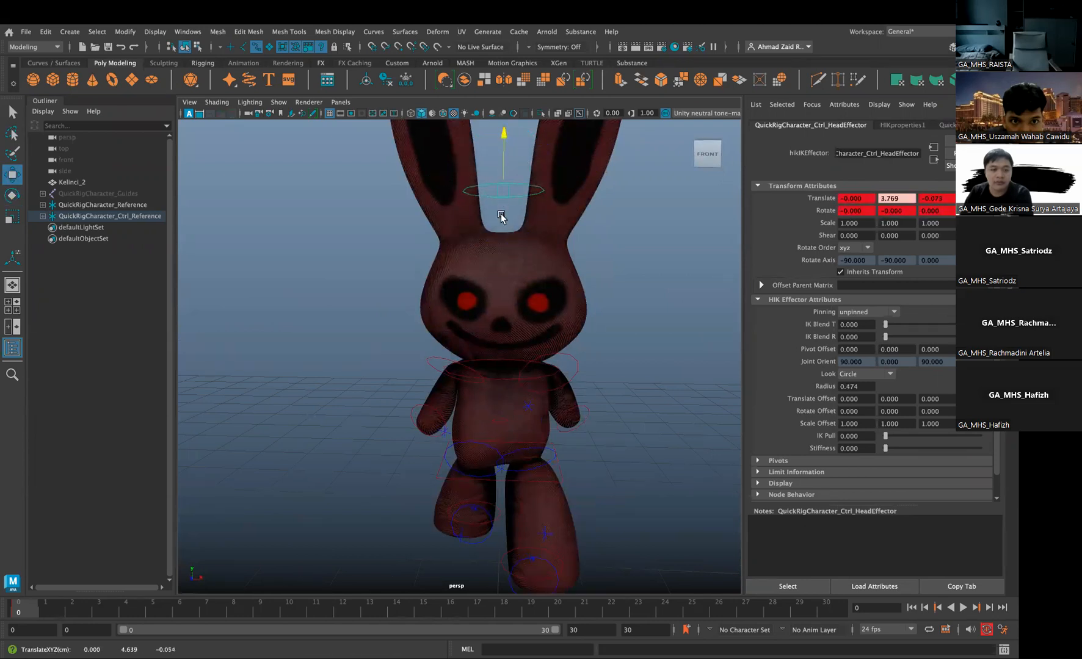
pyautogui.keyDown('alt'); pyautogui.moveTo(505, 193); pyautogui.dragTo(462, 196); pyautogui.keyUp('alt')
pyautogui.hotkey('ctrl', 'z')
# Shift the chest control slightly sideways to about X -0.034 so the upper body leans
pyautogui.click(506, 388)
pyautogui.keyDown('alt'); pyautogui.moveTo(505, 388); pyautogui.dragTo(494, 378); pyautogui.keyUp('alt')
pyautogui.moveTo(558, 368); pyautogui.dragTo(554, 369)
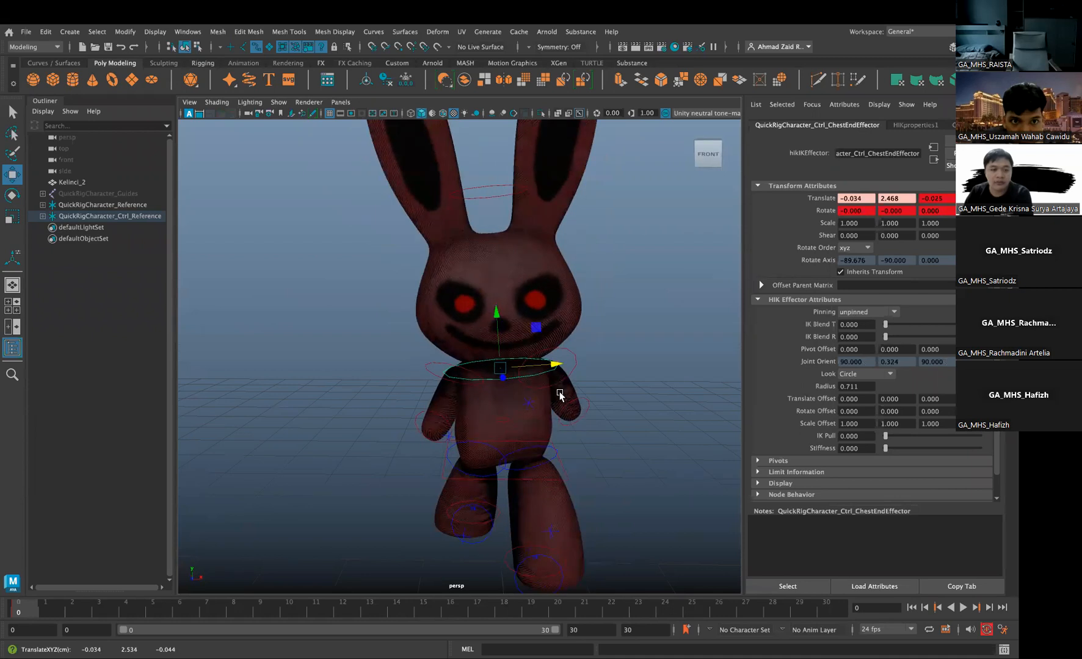
# Select all the rig controls and key the stride pose at frame 30
pyautogui.scroll(-5, 495, 372)
pyautogui.moveTo(594, 528); pyautogui.dragTo(596, 529)
pyautogui.hotkey('alt', 'v')
# At frame 15, move the chest control back to the body's centre line
pyautogui.click(424, 616)
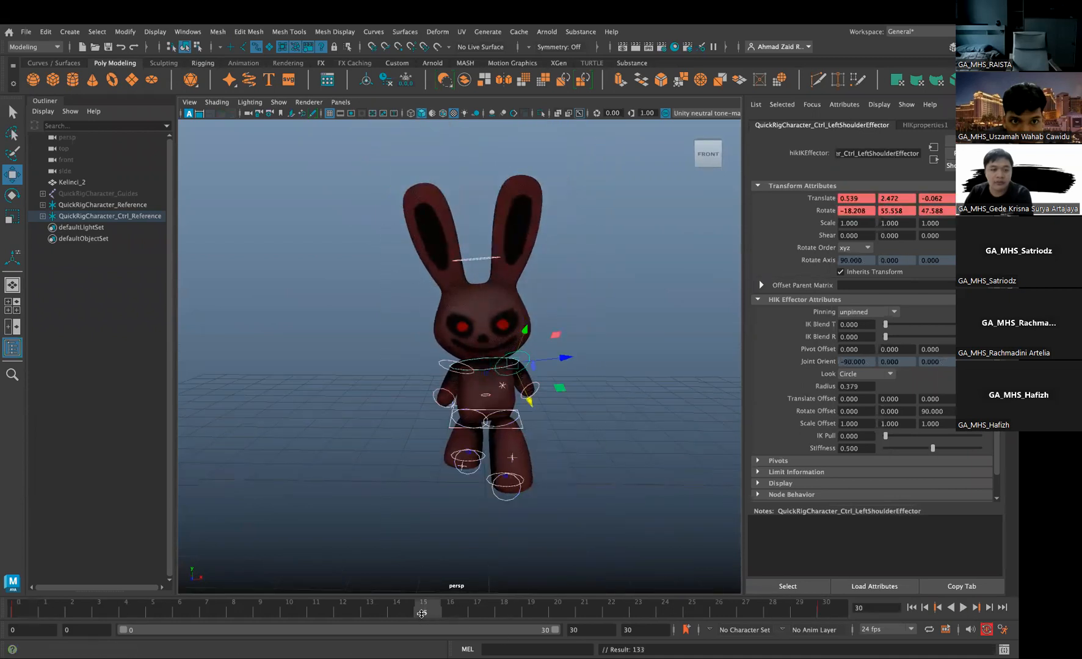
pyautogui.click(490, 370)
pyautogui.moveTo(532, 365); pyautogui.dragTo(539, 365)
pyautogui.keyDown('alt'); pyautogui.moveTo(503, 407); pyautogui.dragTo(548, 410); pyautogui.keyUp('alt')
pyautogui.scroll(-3, 550, 409)
pyautogui.scroll(8, 551, 410)
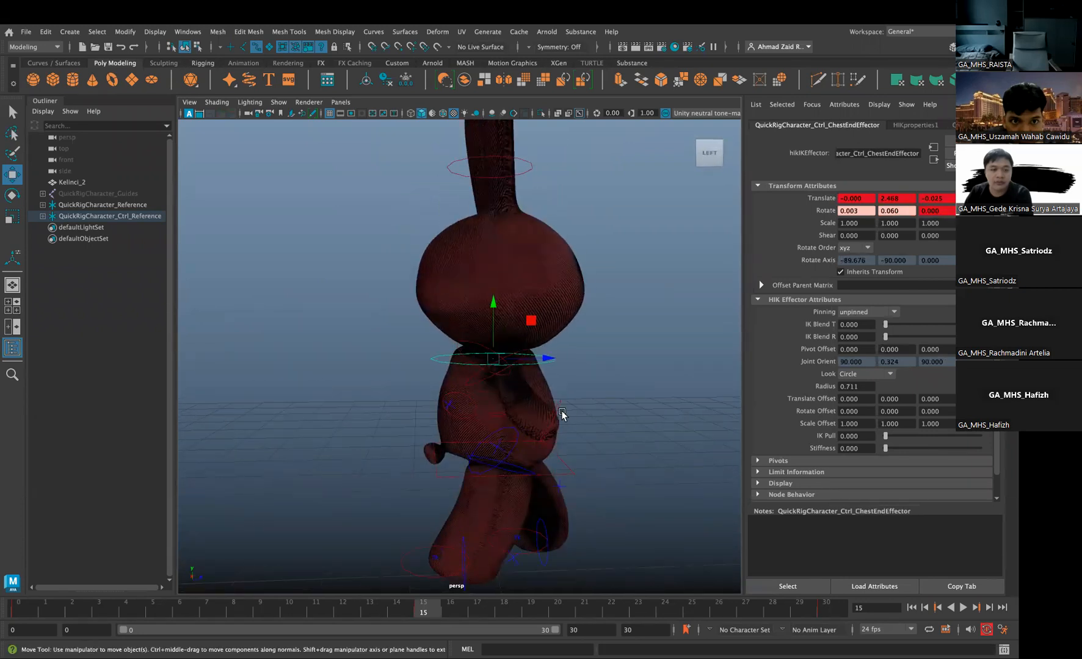
# Reverse the arm swing at frame 15 by bringing the left wrist forward and the right wrist back
pyautogui.click(563, 398)
pyautogui.moveTo(563, 399); pyautogui.dragTo(511, 404)
pyautogui.moveTo(583, 425); pyautogui.dragTo(293, 429)
pyautogui.click(580, 444)
# Reverse the leg stride at frame 15, placing the right ankle control at about X -0.366, Y 0.280, Z 0.202
pyautogui.keyDown('alt'); pyautogui.moveTo(488, 454); pyautogui.dragTo(607, 471); pyautogui.keyUp('alt')
pyautogui.keyDown('alt'); pyautogui.moveTo(511, 495); pyautogui.dragTo(522, 475, button='middle'); pyautogui.keyUp('alt')
pyautogui.click(547, 499)
pyautogui.keyDown('alt'); pyautogui.moveTo(427, 491); pyautogui.dragTo(488, 504); pyautogui.keyUp('alt')
pyautogui.moveTo(604, 466); pyautogui.dragTo(586, 491)
pyautogui.click(432, 487)
pyautogui.keyDown('alt'); pyautogui.moveTo(557, 543); pyautogui.dragTo(437, 608); pyautogui.keyUp('alt')
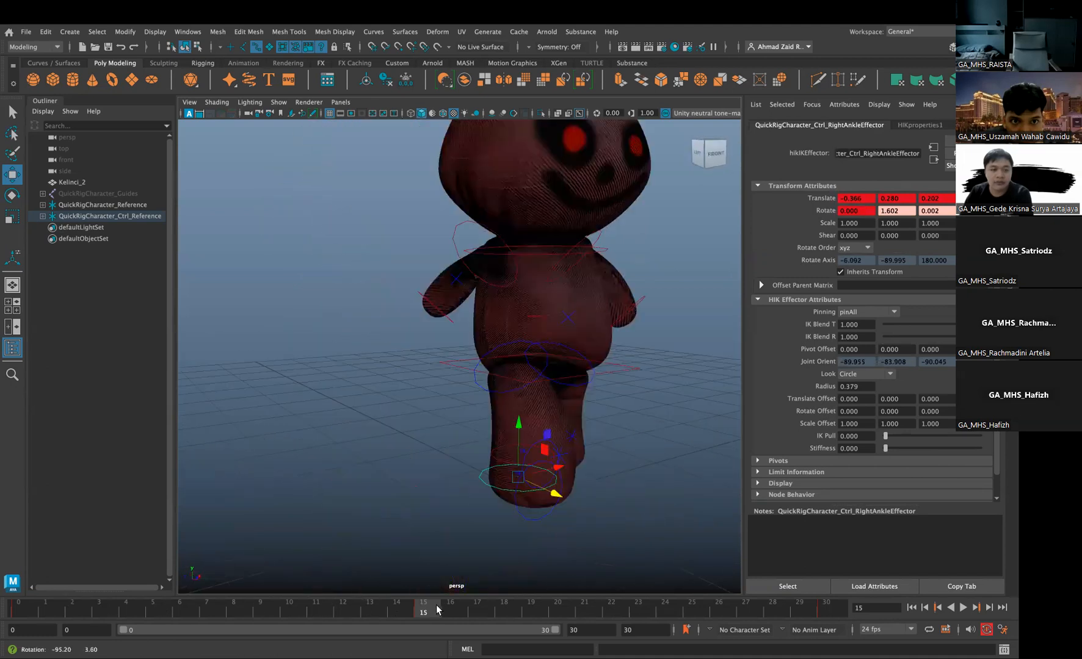
# Play back the walk animation to check the arm and leg motion, and view the frame 15 pose from the front
pyautogui.hotkey('alt', 'v')
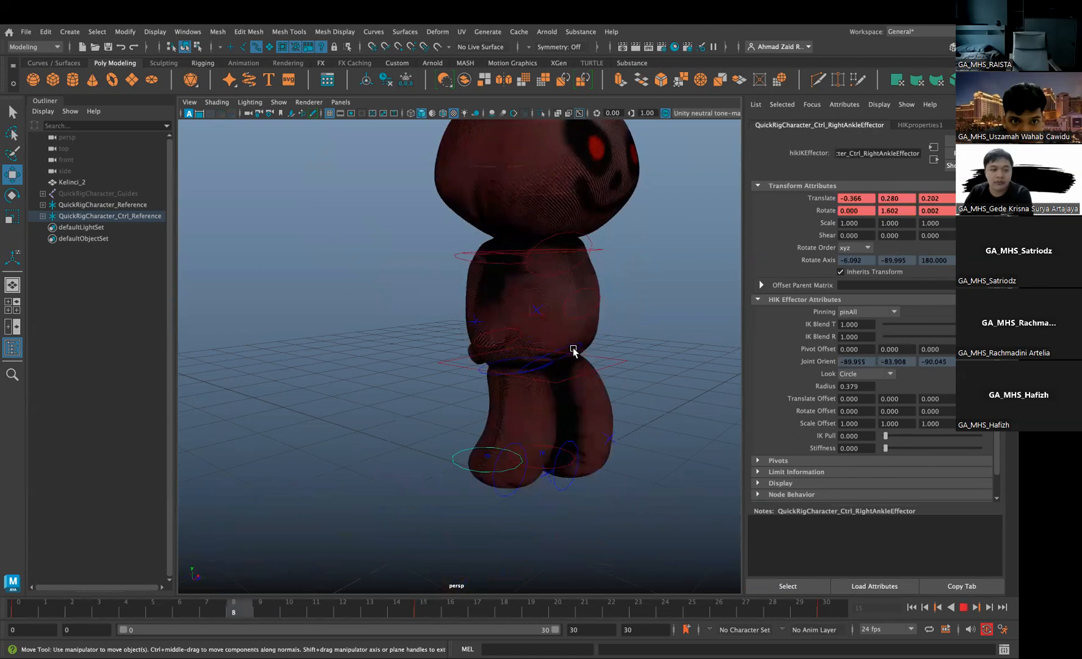
pyautogui.hotkey('alt', 'v')
pyautogui.keyDown('alt'); pyautogui.moveTo(393, 181); pyautogui.dragTo(544, 438); pyautogui.keyUp('alt')
pyautogui.click(560, 342)
pyautogui.keyDown('alt'); pyautogui.moveTo(530, 297); pyautogui.dragTo(584, 261); pyautogui.keyUp('alt')
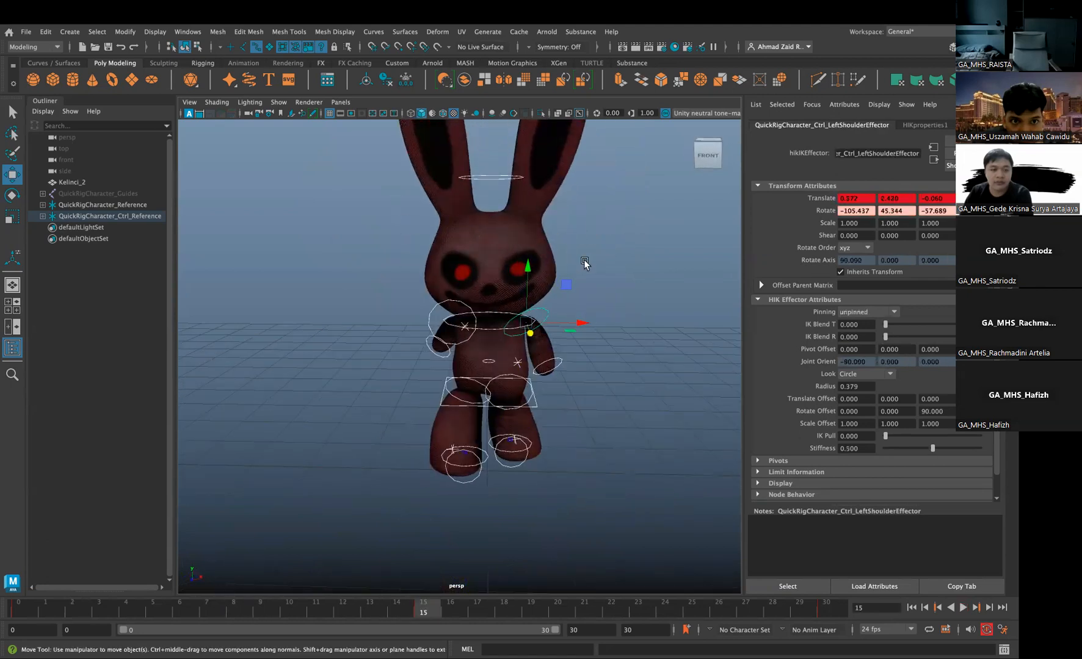
# Shift the chest control slightly toward the character's left side at frame 15
pyautogui.click(498, 333)
pyautogui.click(501, 324)
pyautogui.click(538, 324)
pyautogui.hotkey('ctrl', 'z')
pyautogui.moveTo(540, 321); pyautogui.dragTo(539, 333)
pyautogui.keyDown('alt'); pyautogui.moveTo(532, 488); pyautogui.dragTo(530, 459); pyautogui.keyUp('alt')
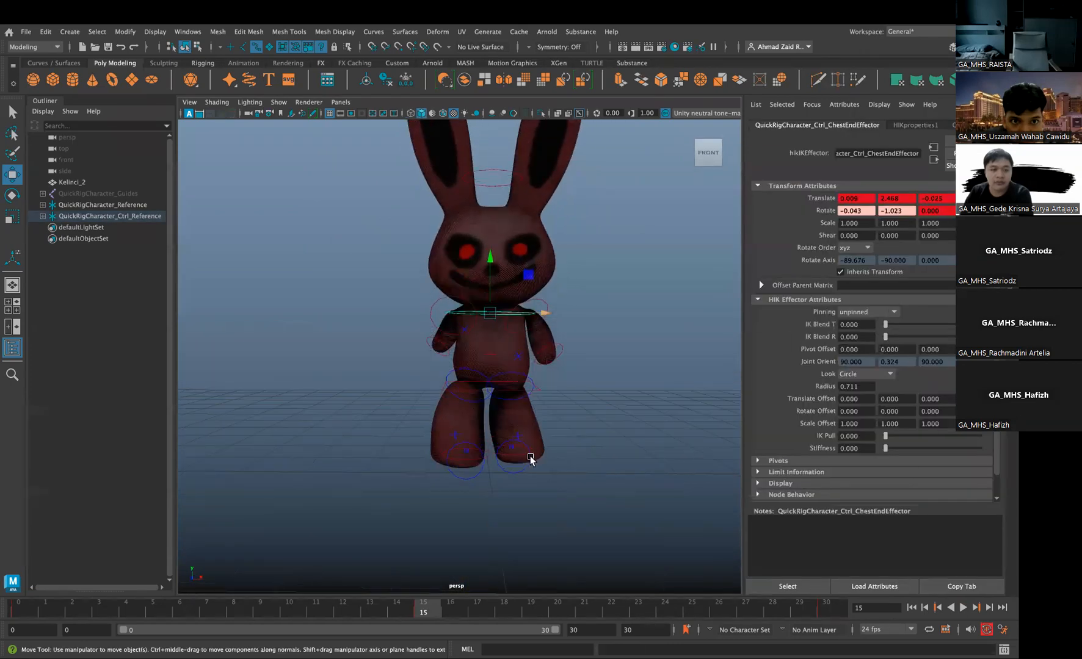
# Move the right ankle control inward at frame 15, to about X -0.288
pyautogui.click(536, 453)
pyautogui.click(528, 458)
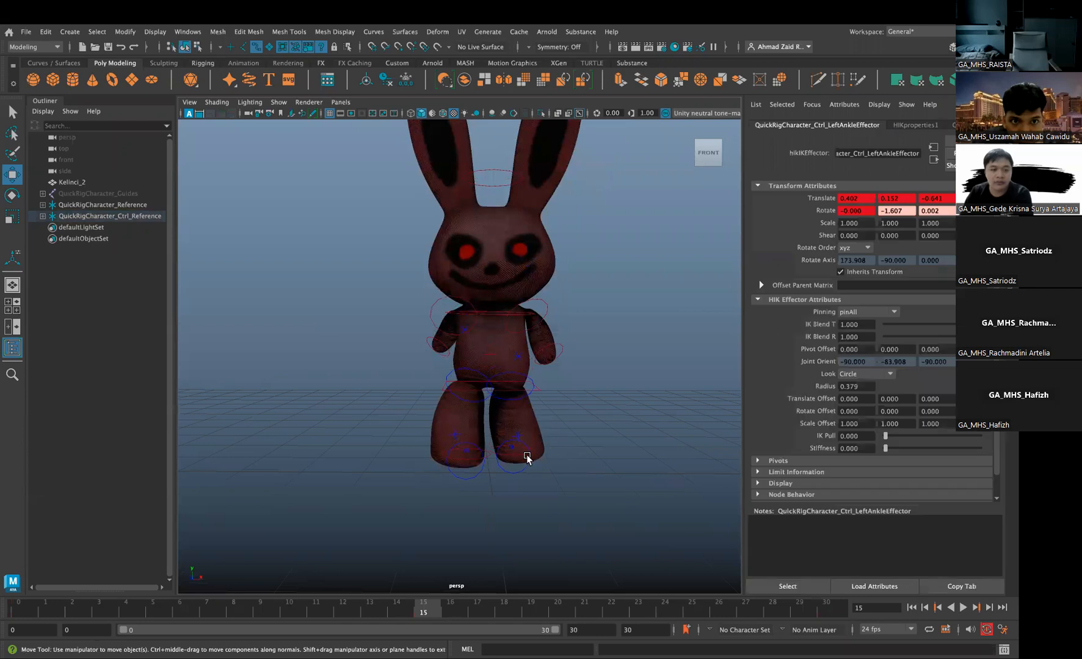
pyautogui.click(529, 433)
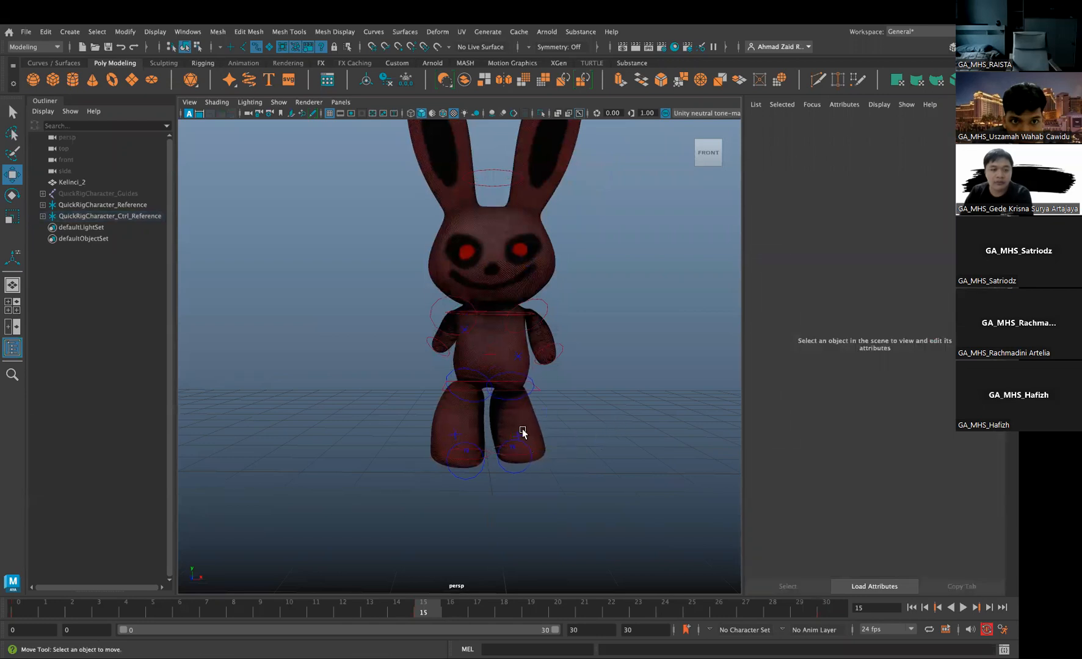
pyautogui.click(514, 419)
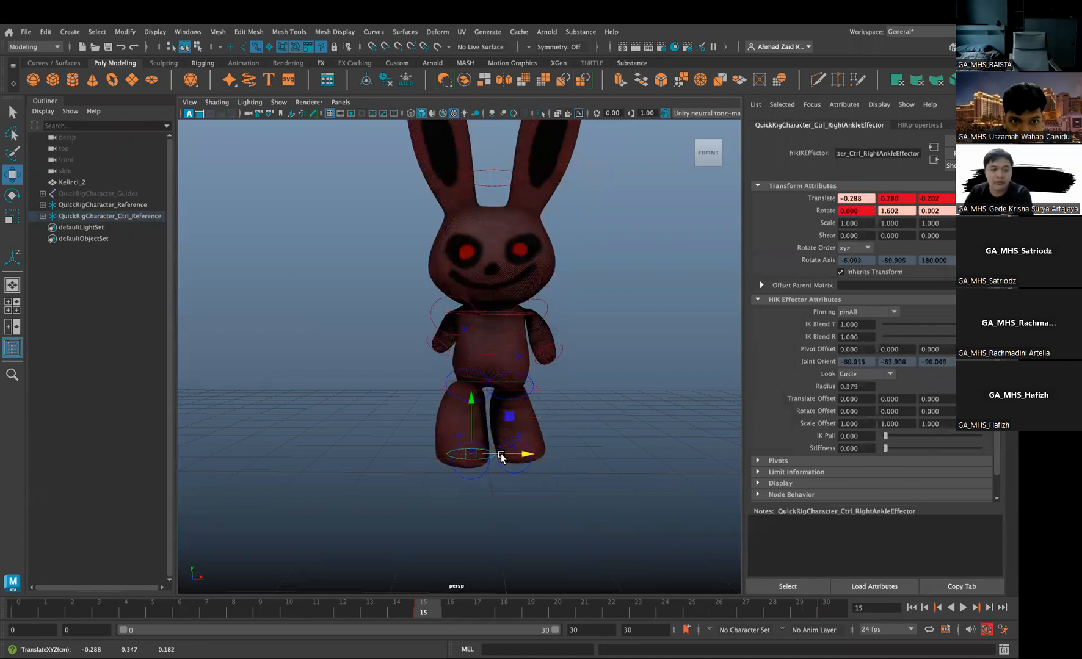
# Shift the right knee control inward at frame 15, to about X -0.368, and play back the walk
pyautogui.click(446, 428)
pyautogui.click(467, 475)
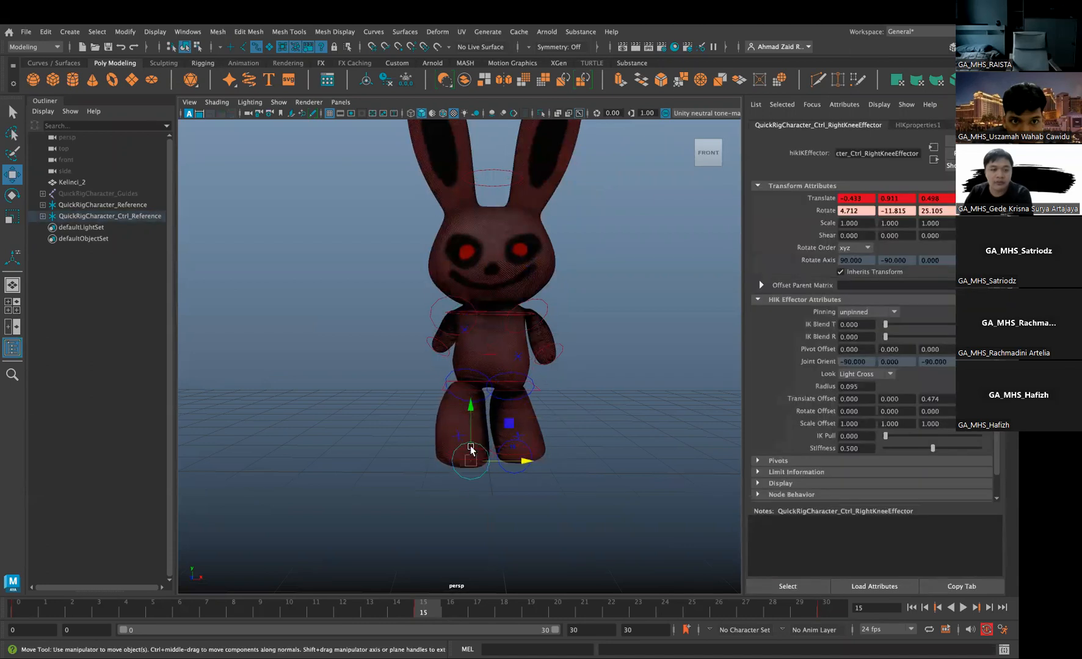
pyautogui.moveTo(470, 411); pyautogui.dragTo(471, 397)
pyautogui.moveTo(493, 459)
pyautogui.keyDown('alt'); pyautogui.mouseDown()
pyautogui.moveTo(424, 425)
pyautogui.moveTo(444, 447)
pyautogui.moveTo(475, 447)
pyautogui.mouseUp(); pyautogui.keyUp('alt')
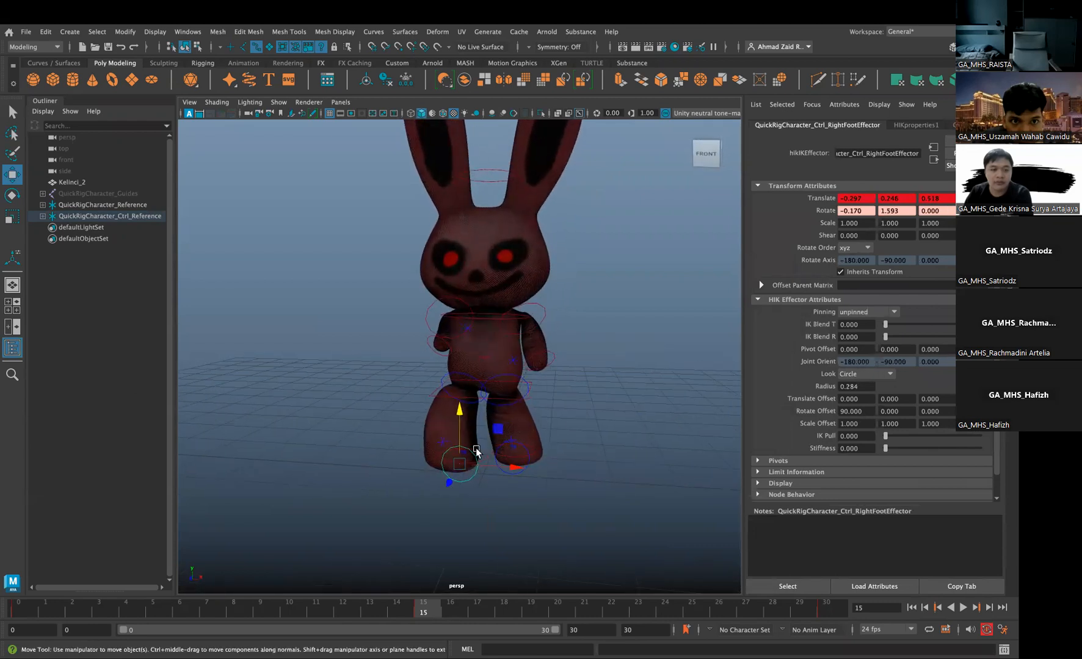
pyautogui.click(443, 451)
pyautogui.click(475, 450)
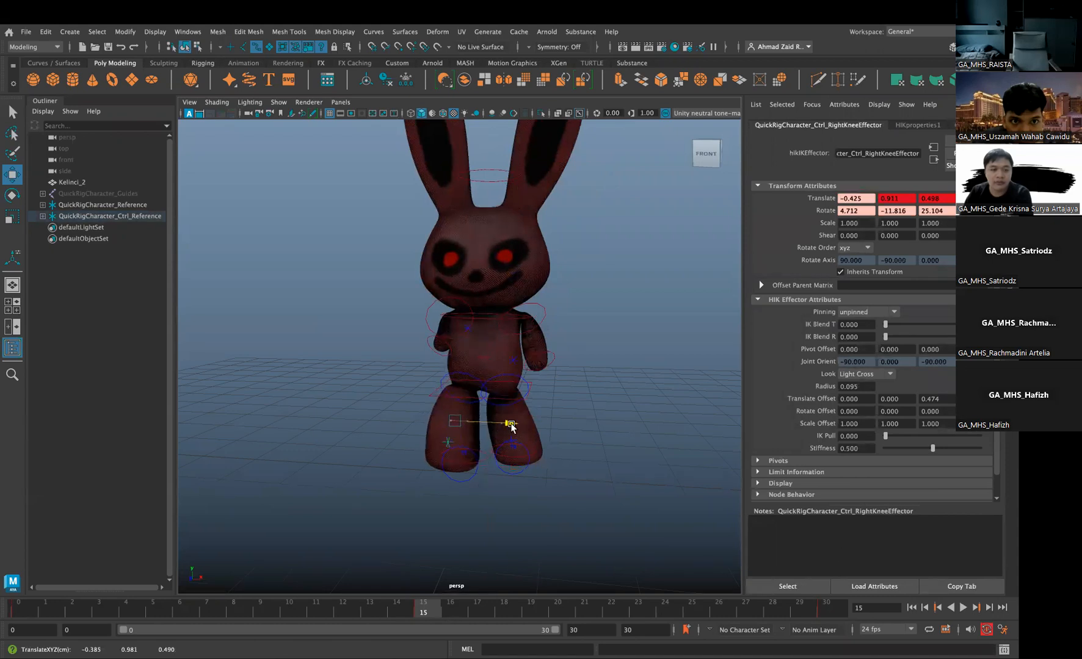
pyautogui.hotkey('alt', 'v')
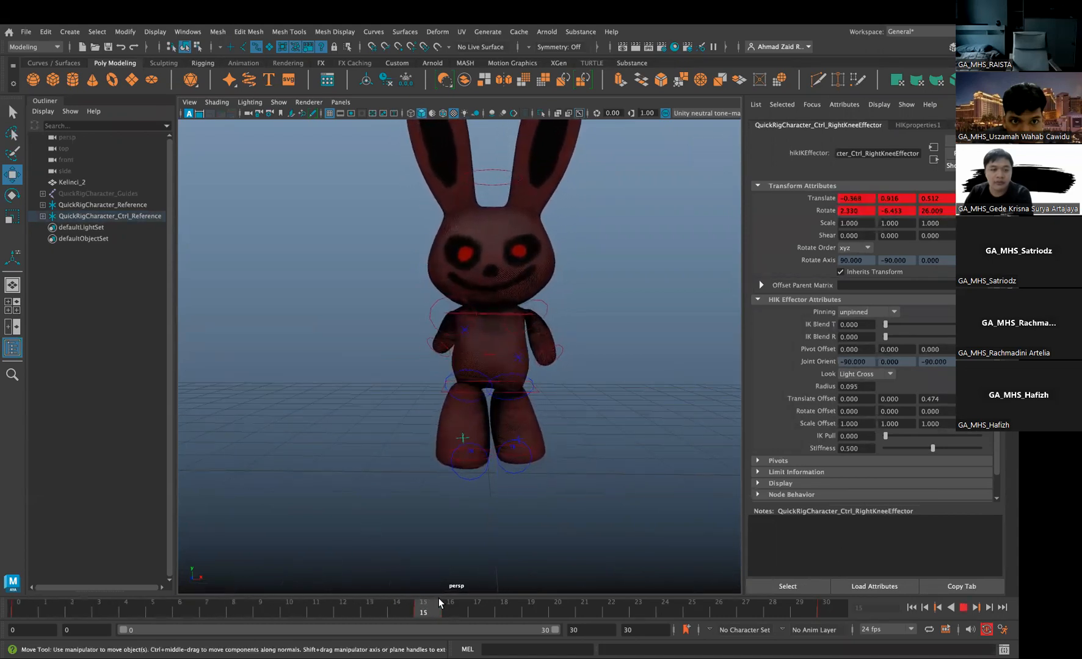
# Go to frame 8 and adjust the hips control's height to about Y 1.414
pyautogui.moveTo(439, 603); pyautogui.dragTo(261, 610)
pyautogui.click(569, 350)
pyautogui.moveTo(521, 379)
pyautogui.keyDown('alt'); pyautogui.mouseDown()
pyautogui.moveTo(570, 379)
pyautogui.moveTo(546, 388)
pyautogui.moveTo(520, 373)
pyautogui.mouseUp(); pyautogui.keyUp('alt')
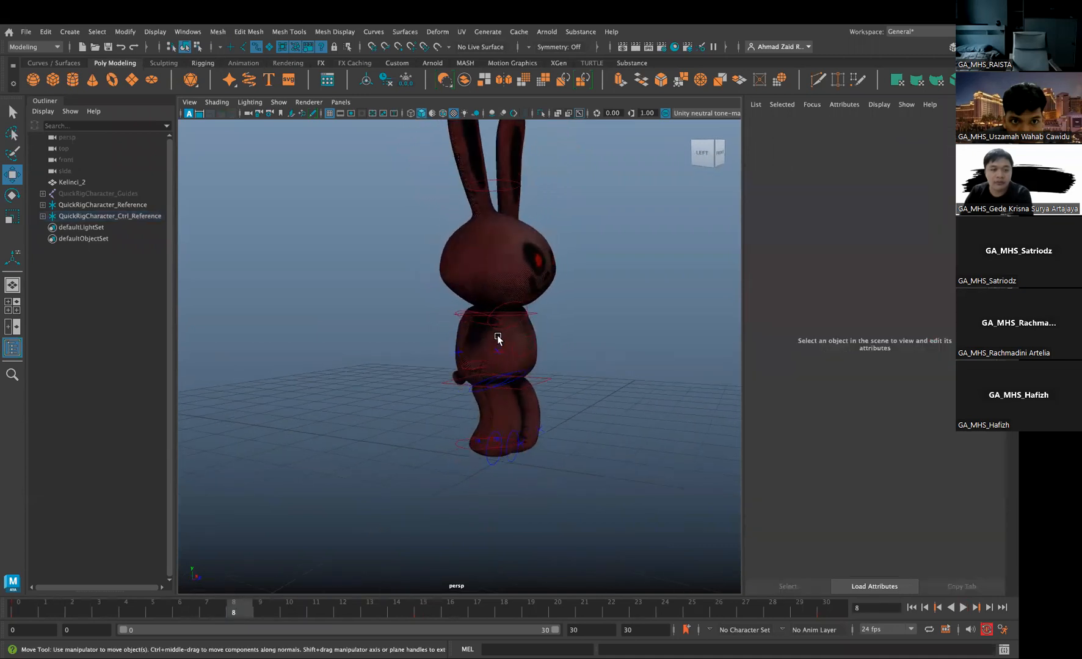
pyautogui.click(498, 339)
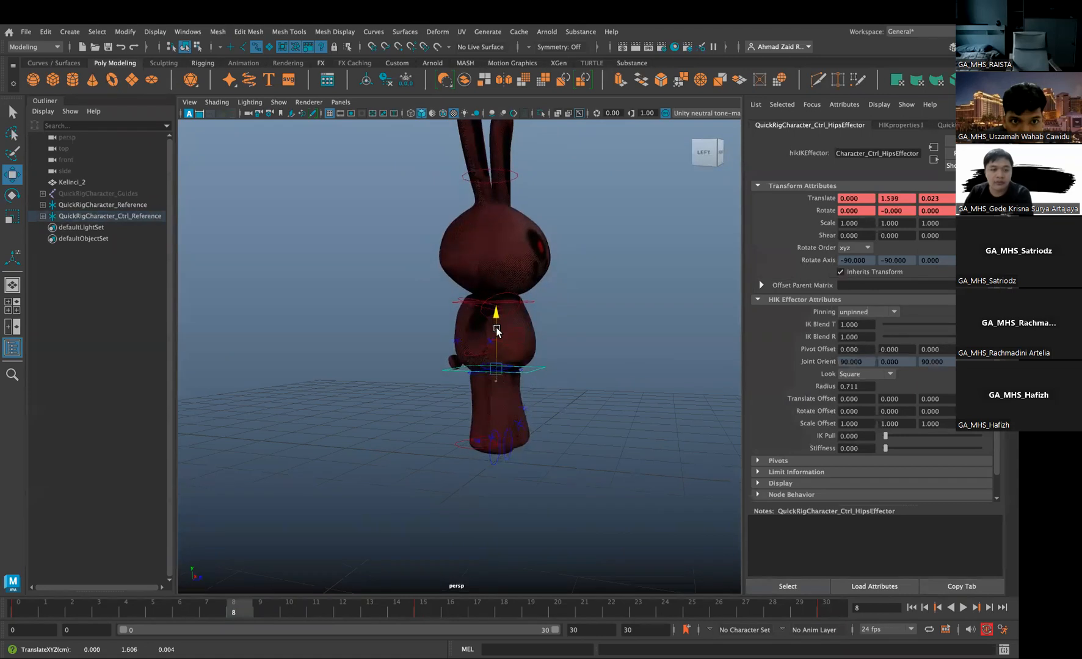
pyautogui.keyDown('alt'); pyautogui.moveTo(473, 492); pyautogui.dragTo(463, 481); pyautogui.keyUp('alt')
pyautogui.scroll(-3, 463, 480)
pyautogui.scroll(5, 466, 456)
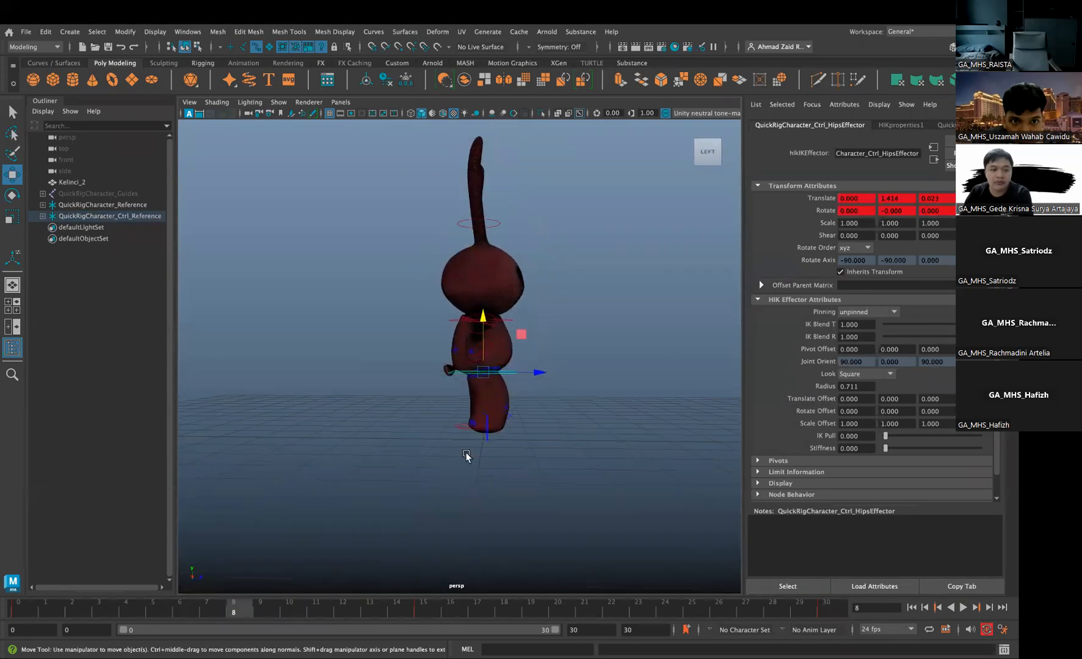
# Raise the right ankle control to about Y 0.593 at frame 8 for the passing pose, and check the motion in playback
pyautogui.keyDown('alt'); pyautogui.moveTo(477, 435); pyautogui.dragTo(471, 412, button='middle'); pyautogui.keyUp('alt')
pyautogui.keyDown('alt'); pyautogui.moveTo(484, 379); pyautogui.dragTo(475, 432); pyautogui.keyUp('alt')
pyautogui.hotkey('alt', 'v')
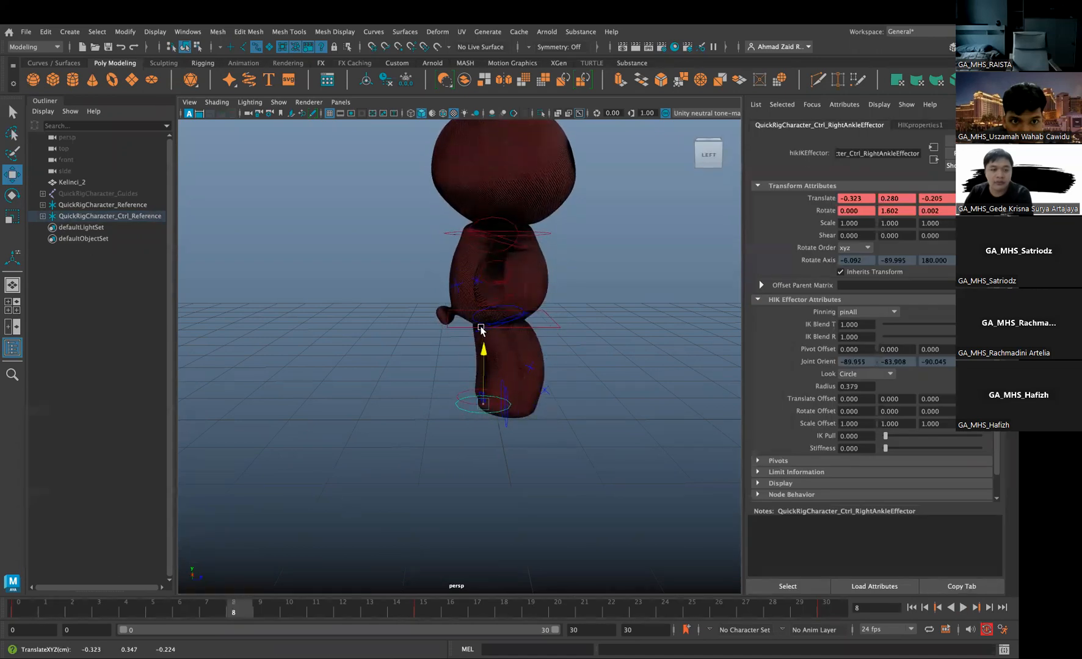
pyautogui.keyDown('alt'); pyautogui.moveTo(416, 368); pyautogui.dragTo(256, 390); pyautogui.keyUp('alt')
pyautogui.moveTo(18, 609)
pyautogui.mouseDown()
pyautogui.moveTo(347, 606)
pyautogui.moveTo(231, 606)
pyautogui.mouseUp()
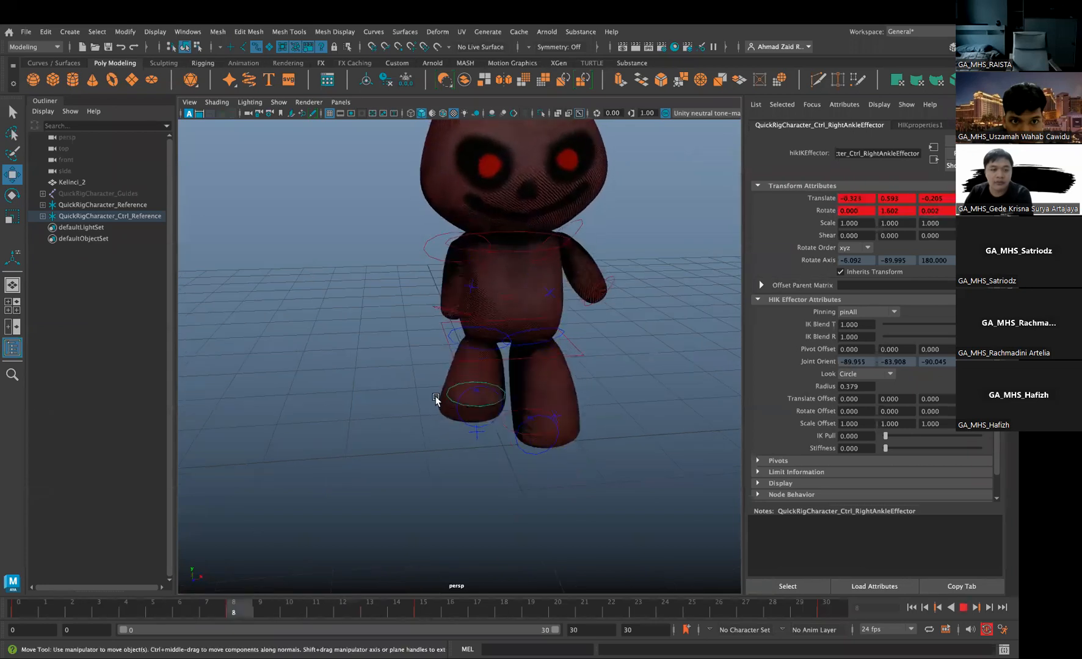
pyautogui.keyDown('alt'); pyautogui.moveTo(432, 436); pyautogui.dragTo(495, 408); pyautogui.keyUp('alt')
pyautogui.keyDown('alt'); pyautogui.moveTo(527, 389); pyautogui.dragTo(528, 471, button='middle'); pyautogui.keyUp('alt')
pyautogui.keyDown('alt'); pyautogui.moveTo(589, 250); pyautogui.dragTo(504, 263); pyautogui.keyUp('alt')
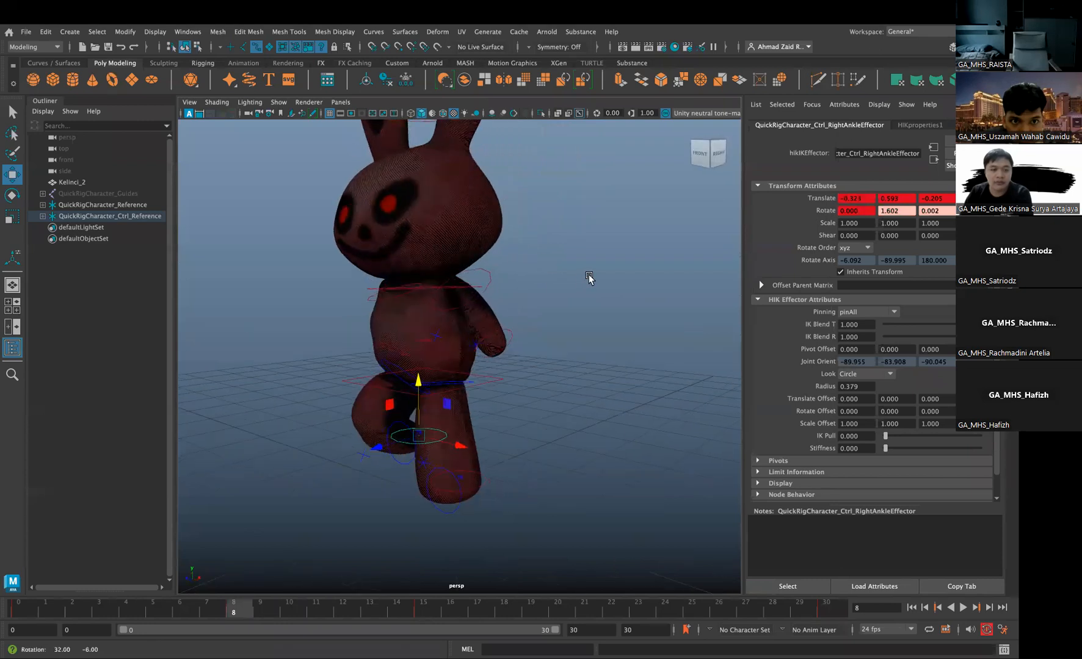
pyautogui.keyDown('alt'); pyautogui.moveTo(587, 276); pyautogui.dragTo(525, 277); pyautogui.keyUp('alt')
pyautogui.keyDown('alt'); pyautogui.moveTo(632, 281); pyautogui.dragTo(654, 286); pyautogui.keyUp('alt')
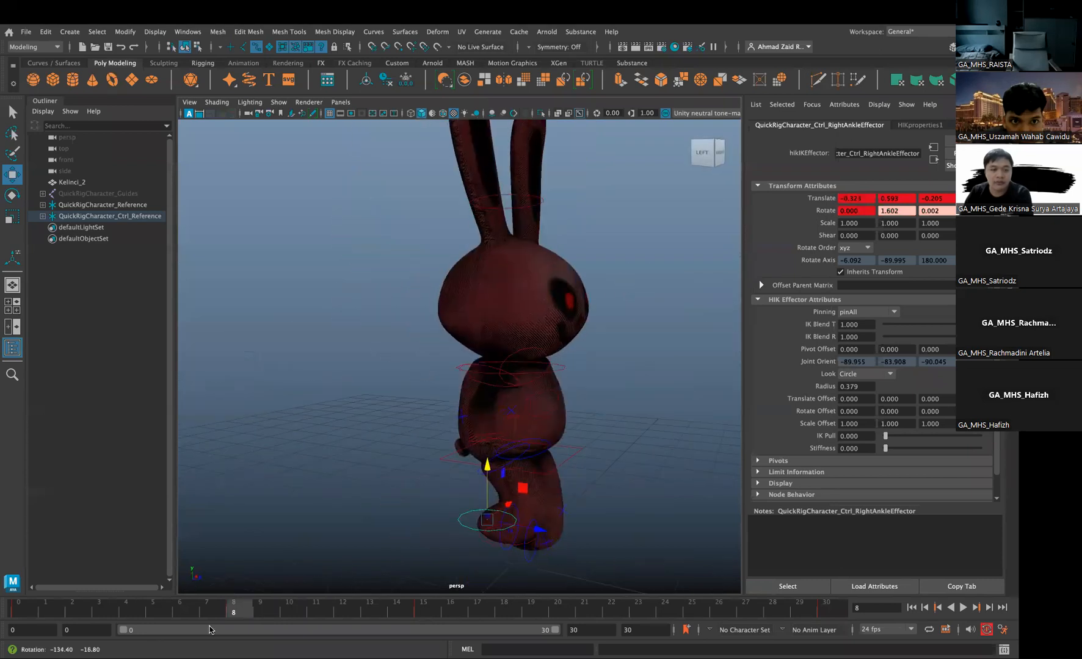
# Go to frame 23 and raise the left ankle control to about Y 0.528 for the opposite passing pose
pyautogui.keyDown('alt'); pyautogui.moveTo(340, 605); pyautogui.dragTo(649, 603); pyautogui.keyUp('alt')
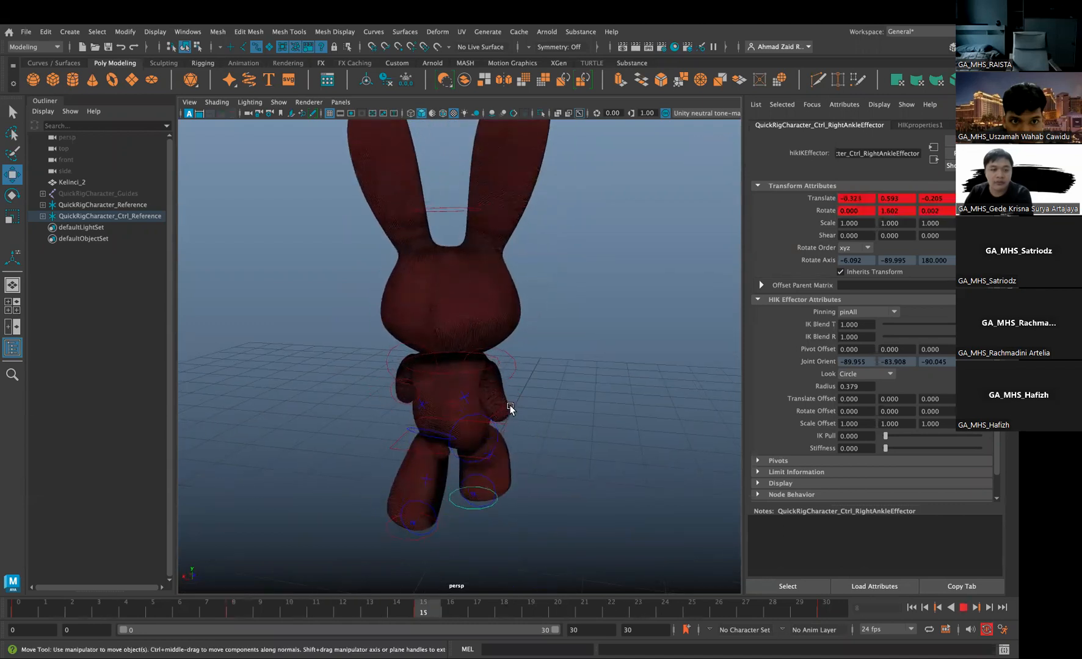
pyautogui.keyDown('alt'); pyautogui.moveTo(513, 398); pyautogui.dragTo(492, 441); pyautogui.keyUp('alt')
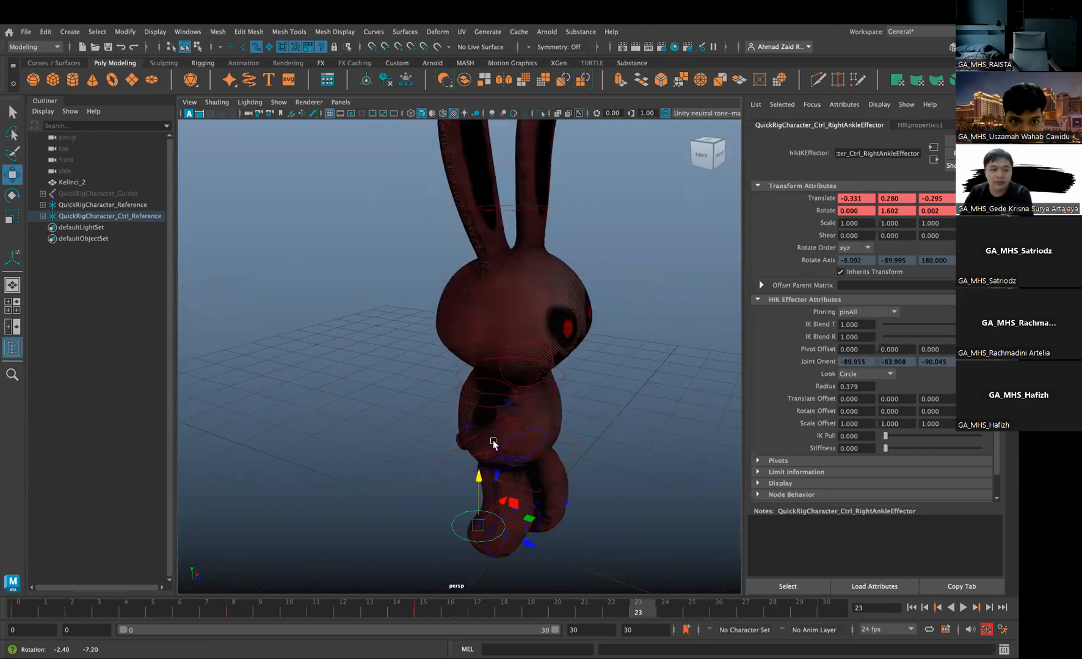
pyautogui.click(441, 462)
pyautogui.moveTo(406, 523); pyautogui.dragTo(426, 507)
pyautogui.moveTo(427, 507); pyautogui.dragTo(467, 469, button='middle')
pyautogui.keyDown('alt'); pyautogui.moveTo(491, 475); pyautogui.dragTo(406, 474); pyautogui.keyUp('alt')
pyautogui.click(407, 520)
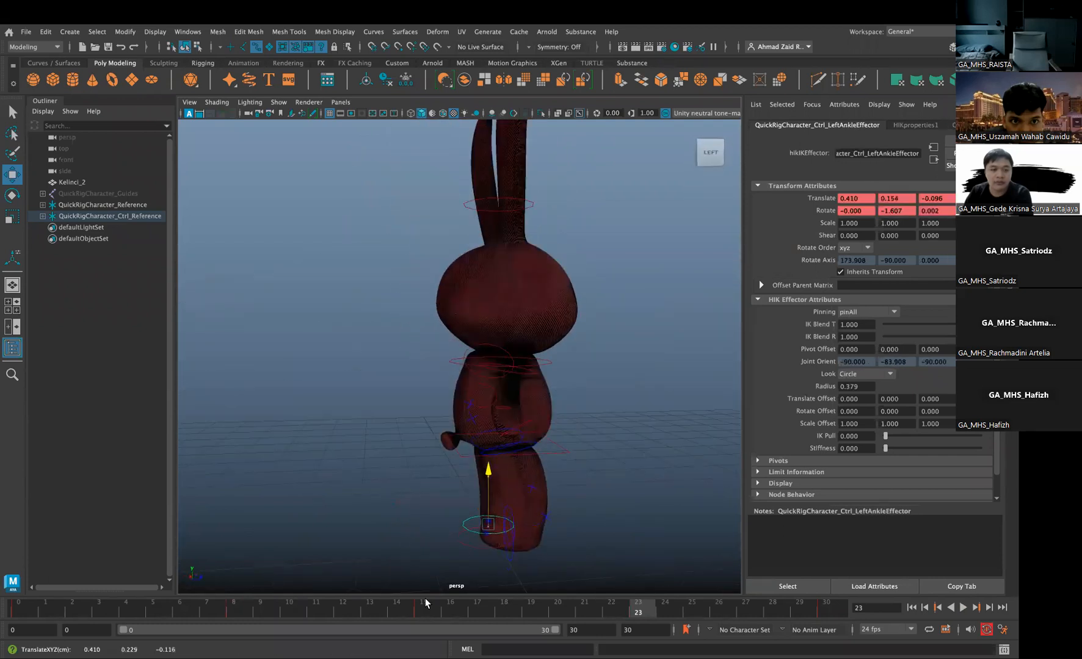
pyautogui.keyDown('alt'); pyautogui.moveTo(186, 610); pyautogui.dragTo(586, 602); pyautogui.keyUp('alt')
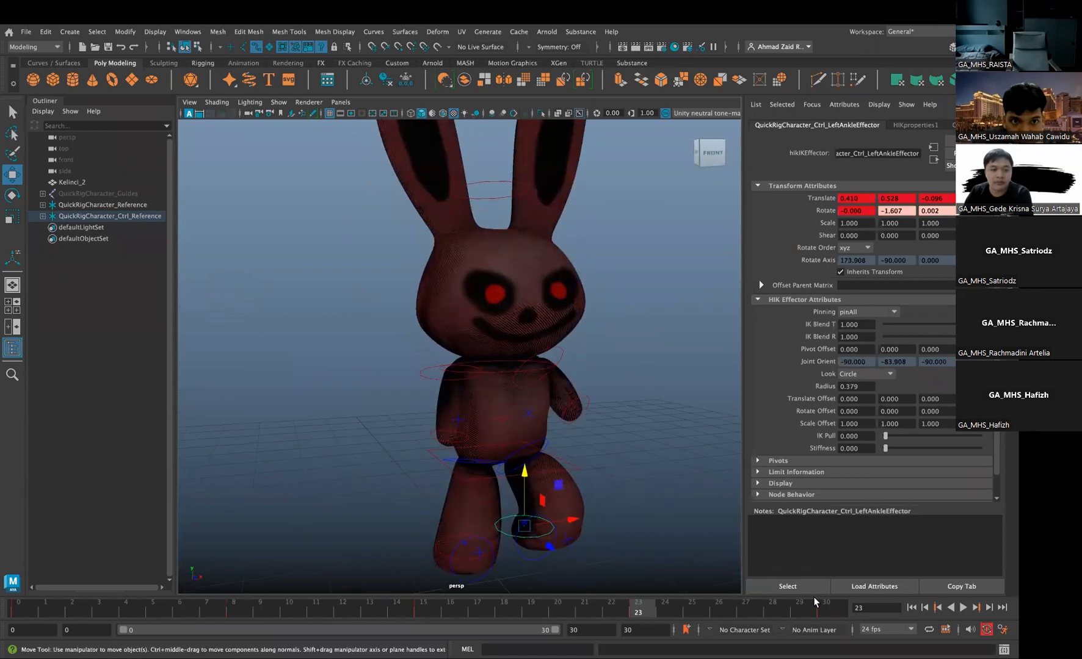
# Play back the whole walk cycle and shorten the playback range to end at frame 28
pyautogui.click(963, 608)
pyautogui.click(963, 608)
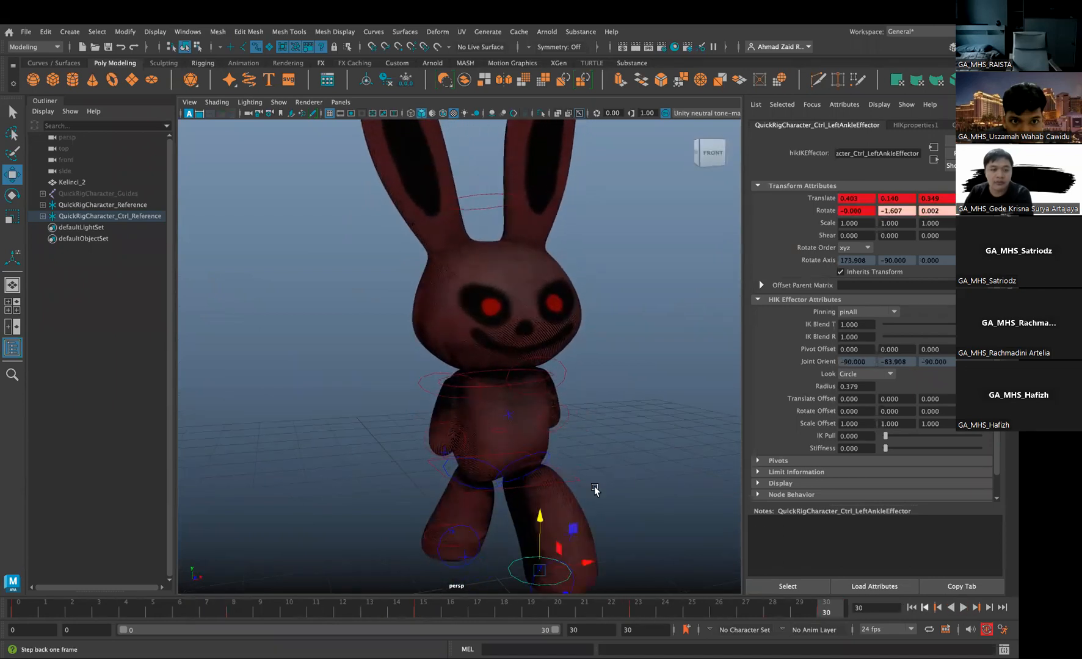
pyautogui.hotkey('alt', 'v')
pyautogui.scroll(-5, 584, 485)
pyautogui.keyDown('alt'); pyautogui.moveTo(589, 511); pyautogui.dragTo(560, 530); pyautogui.keyUp('alt')
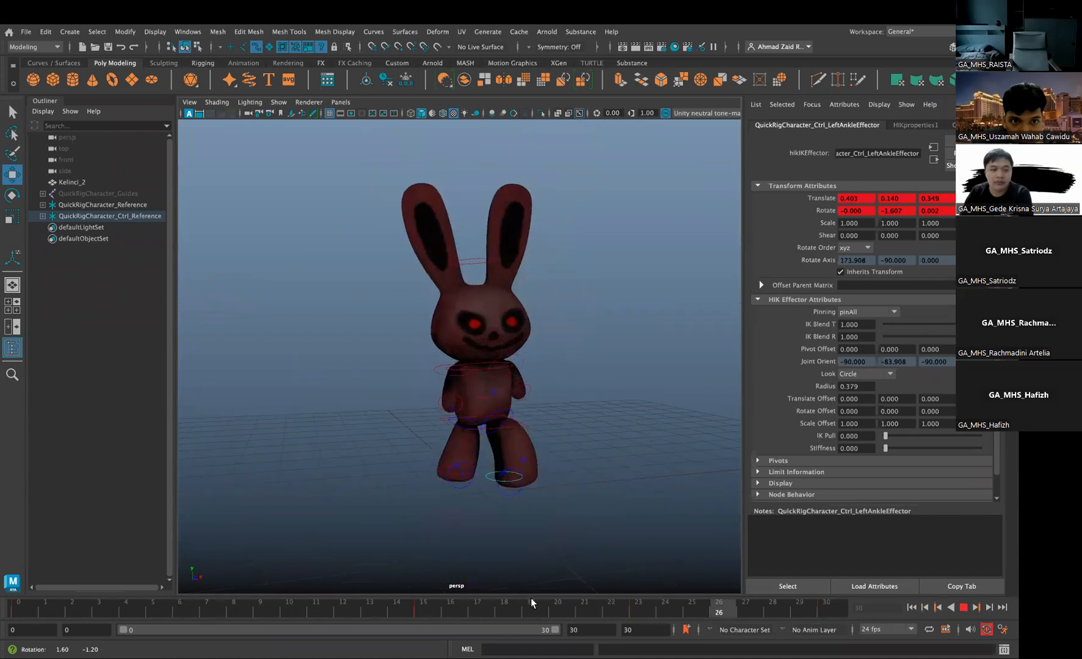
pyautogui.moveTo(547, 628); pyautogui.dragTo(530, 630)
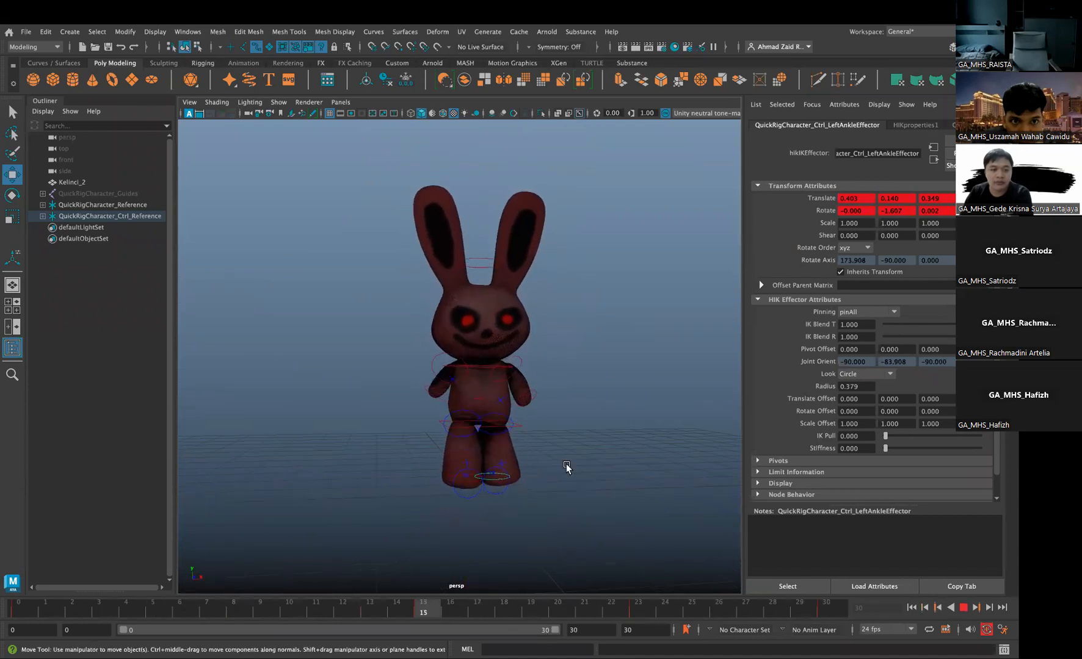
# Hide the IK handles in the viewport and review the looping walk from the front and side
pyautogui.click(278, 102)
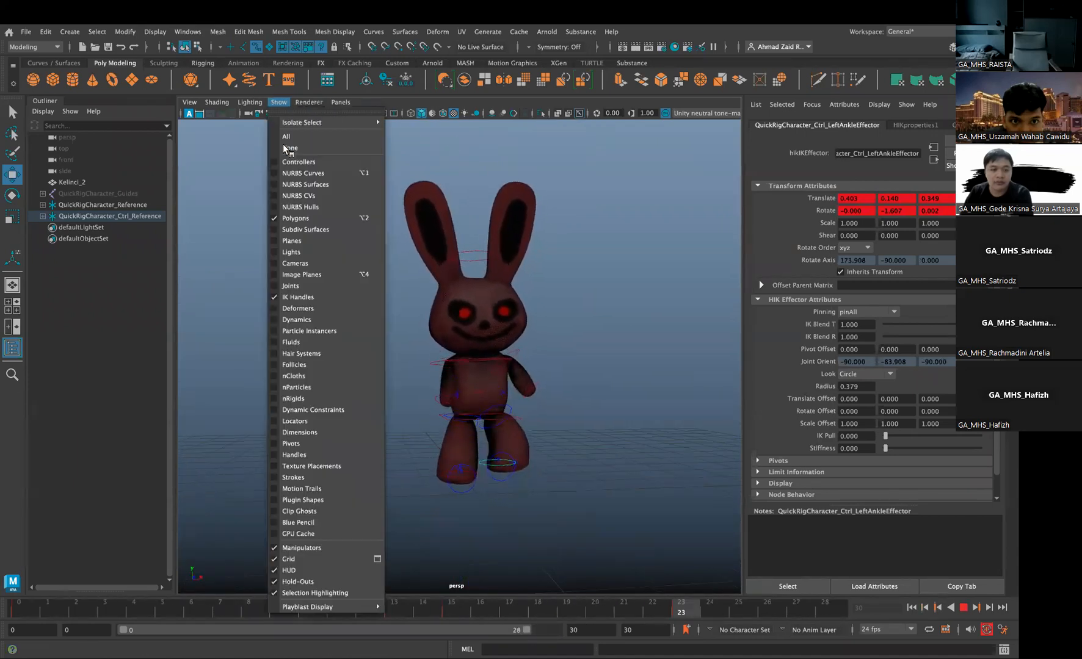
pyautogui.click(298, 297)
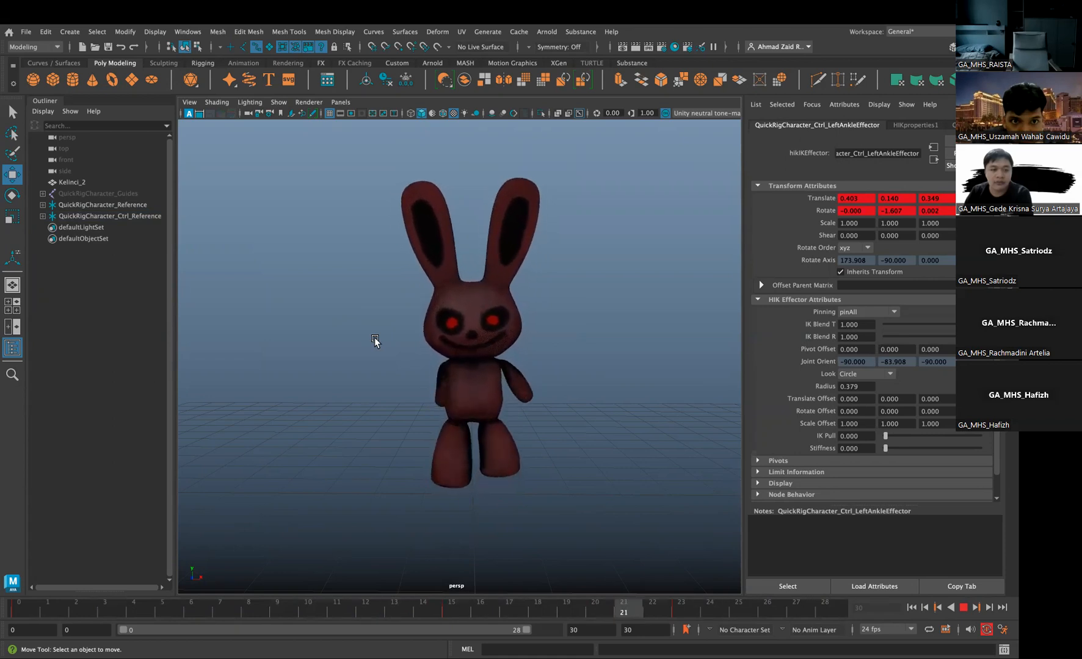
pyautogui.keyDown('alt'); pyautogui.moveTo(374, 337); pyautogui.dragTo(467, 411); pyautogui.keyUp('alt')
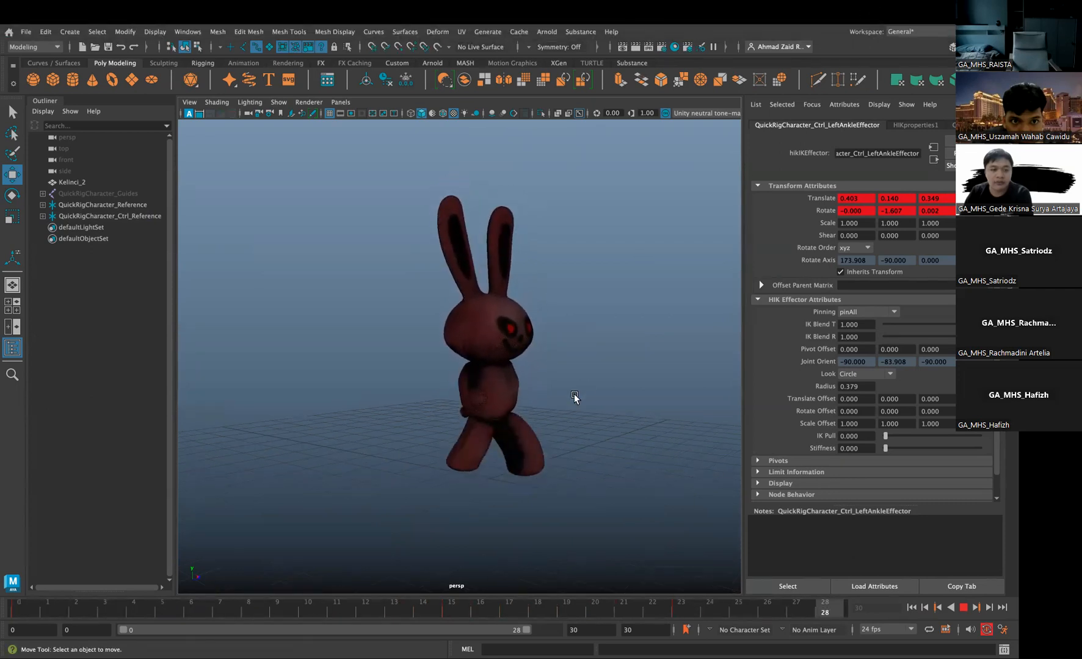
pyautogui.keyDown('alt'); pyautogui.moveTo(574, 398); pyautogui.dragTo(504, 438); pyautogui.keyUp('alt')
pyautogui.scroll(3, 534, 429)
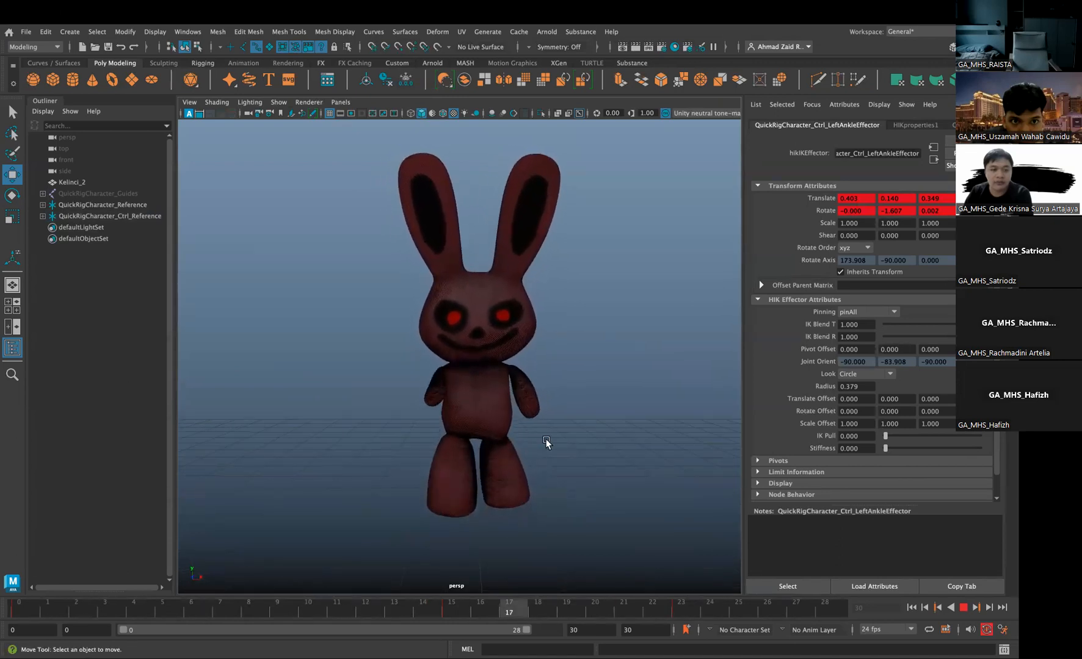
pyautogui.keyDown('alt'); pyautogui.moveTo(514, 449); pyautogui.dragTo(540, 446); pyautogui.keyUp('alt')
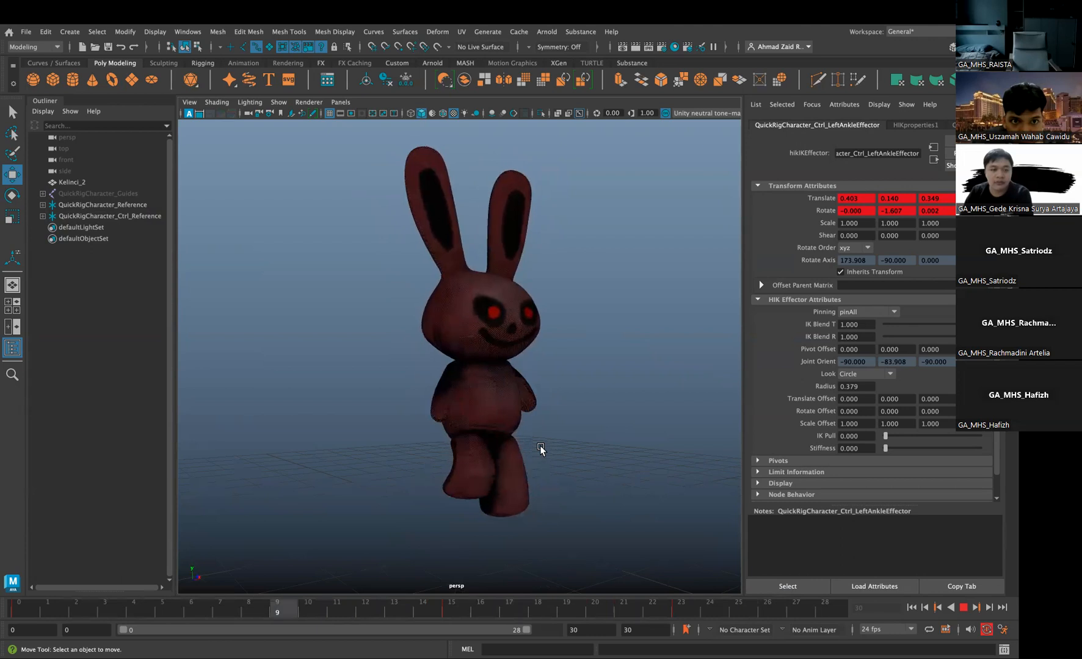